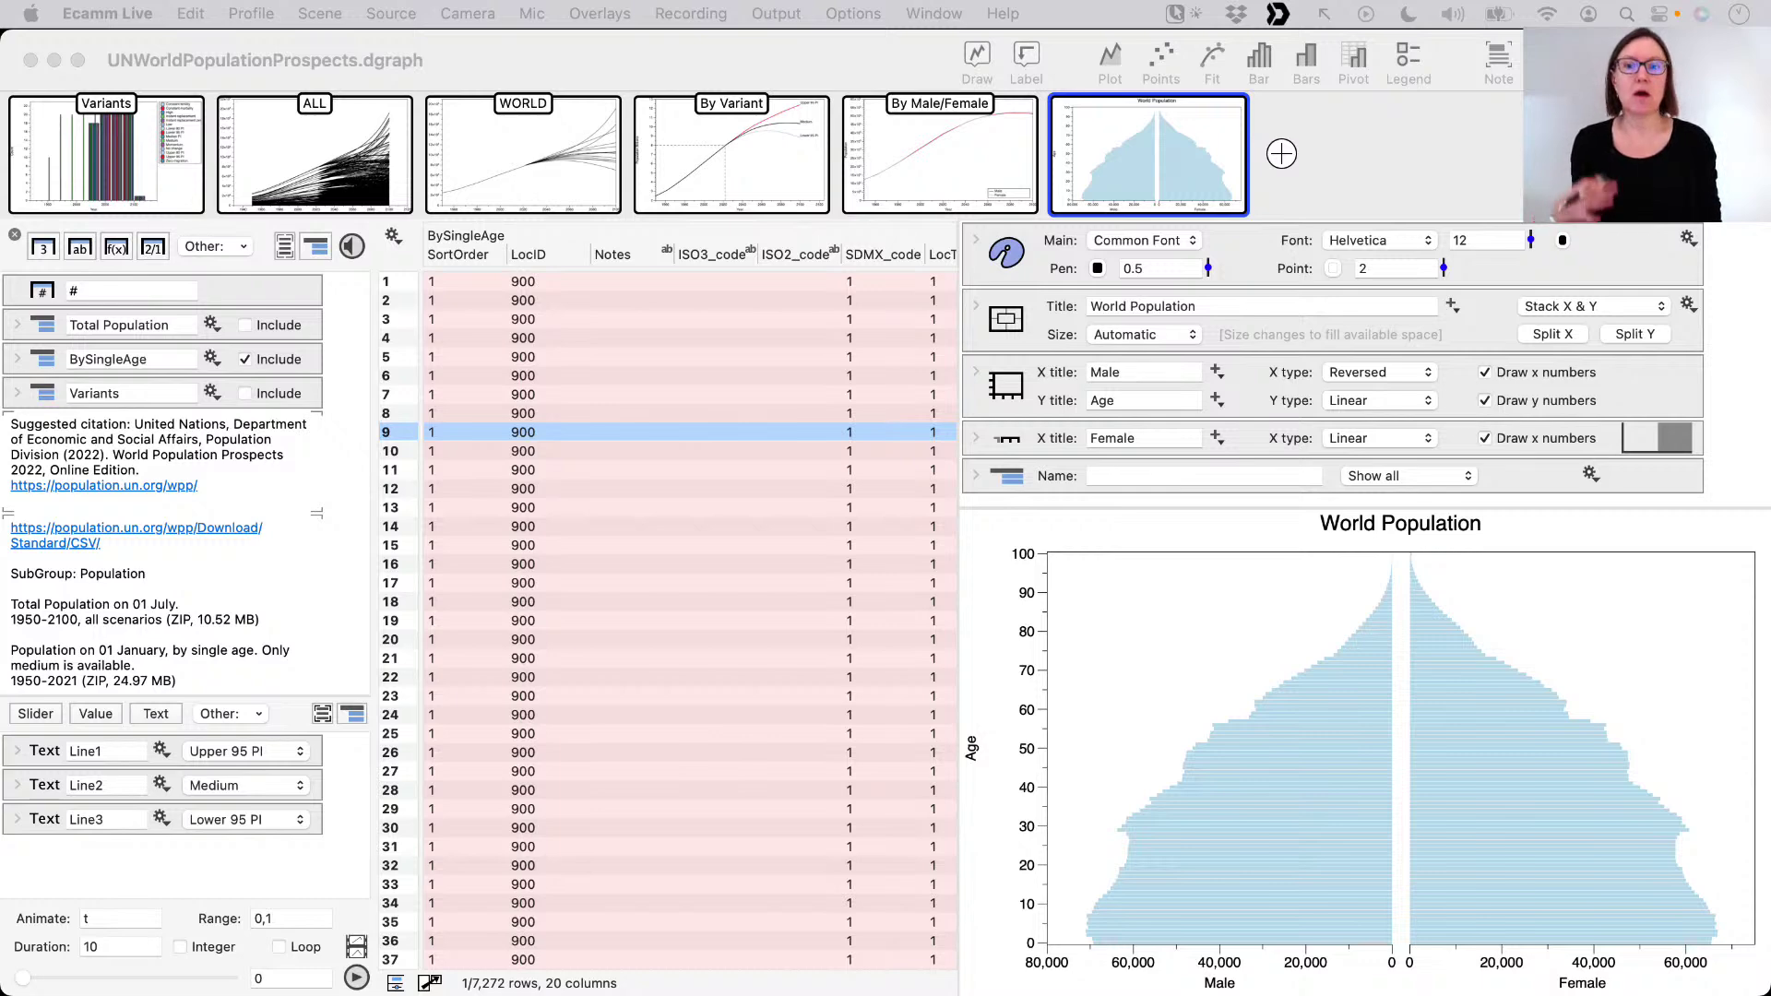
# - Display the WORLD graph and the By Variant graph of the population document
pyautogui.click(554, 178)
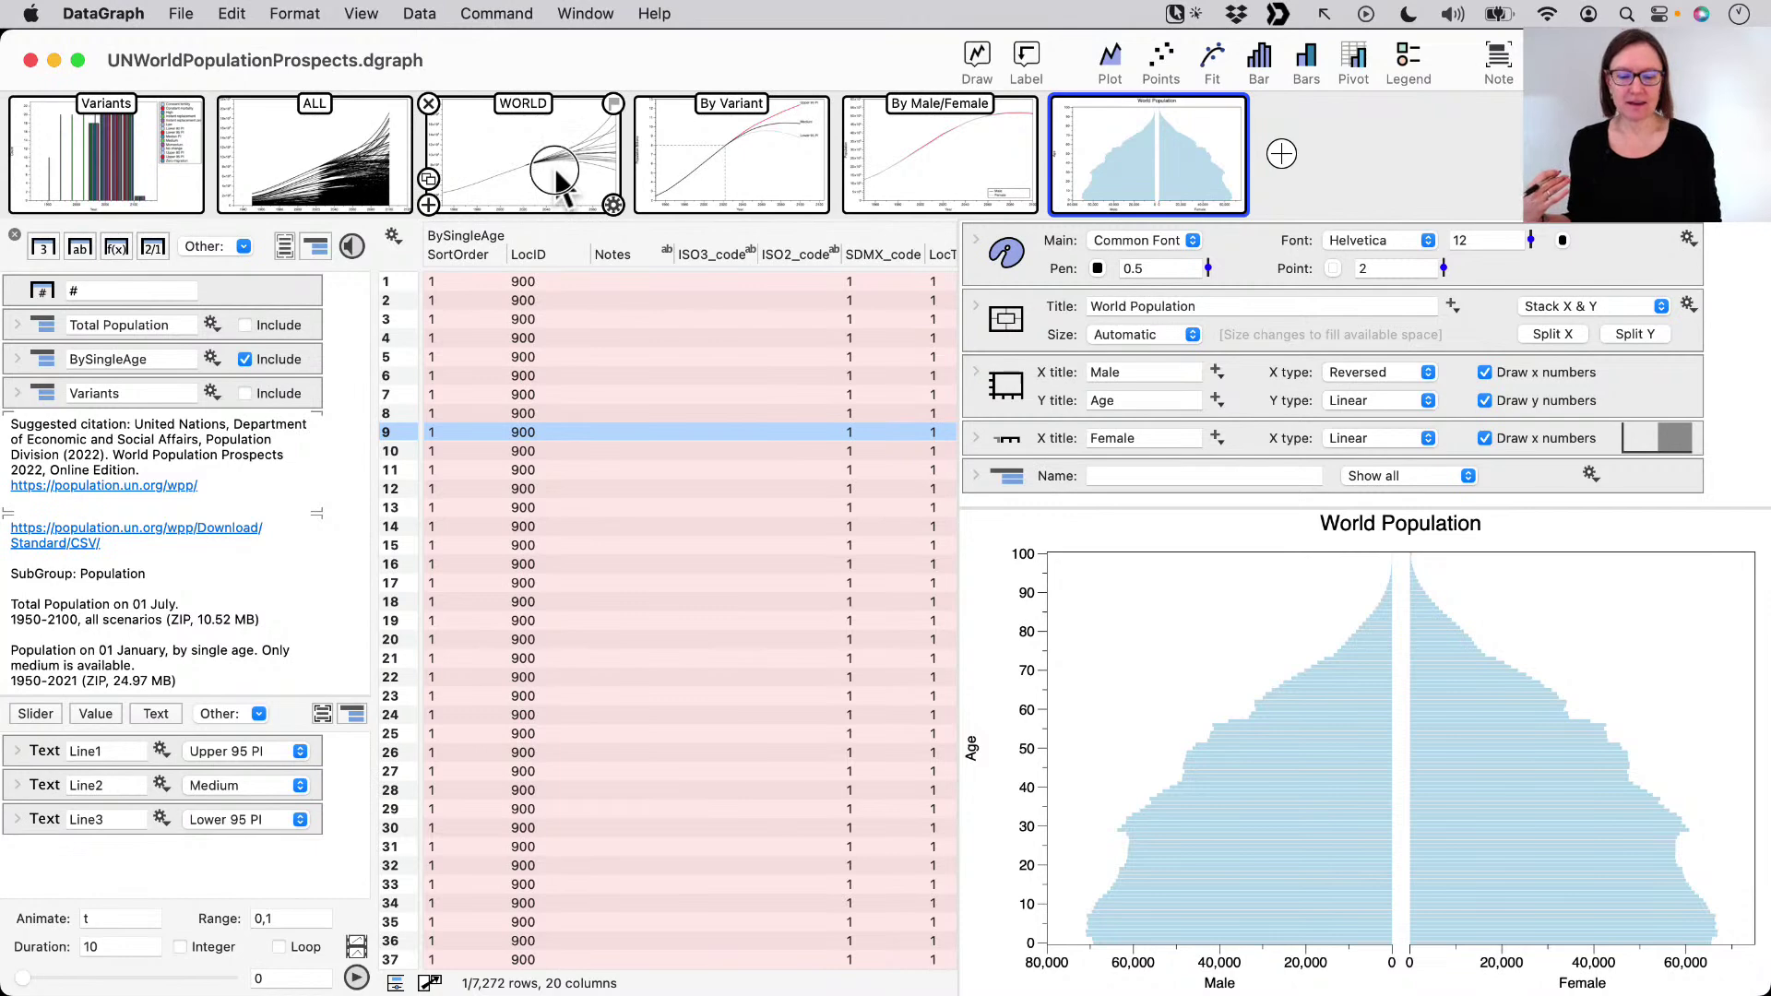
pyautogui.click(555, 184)
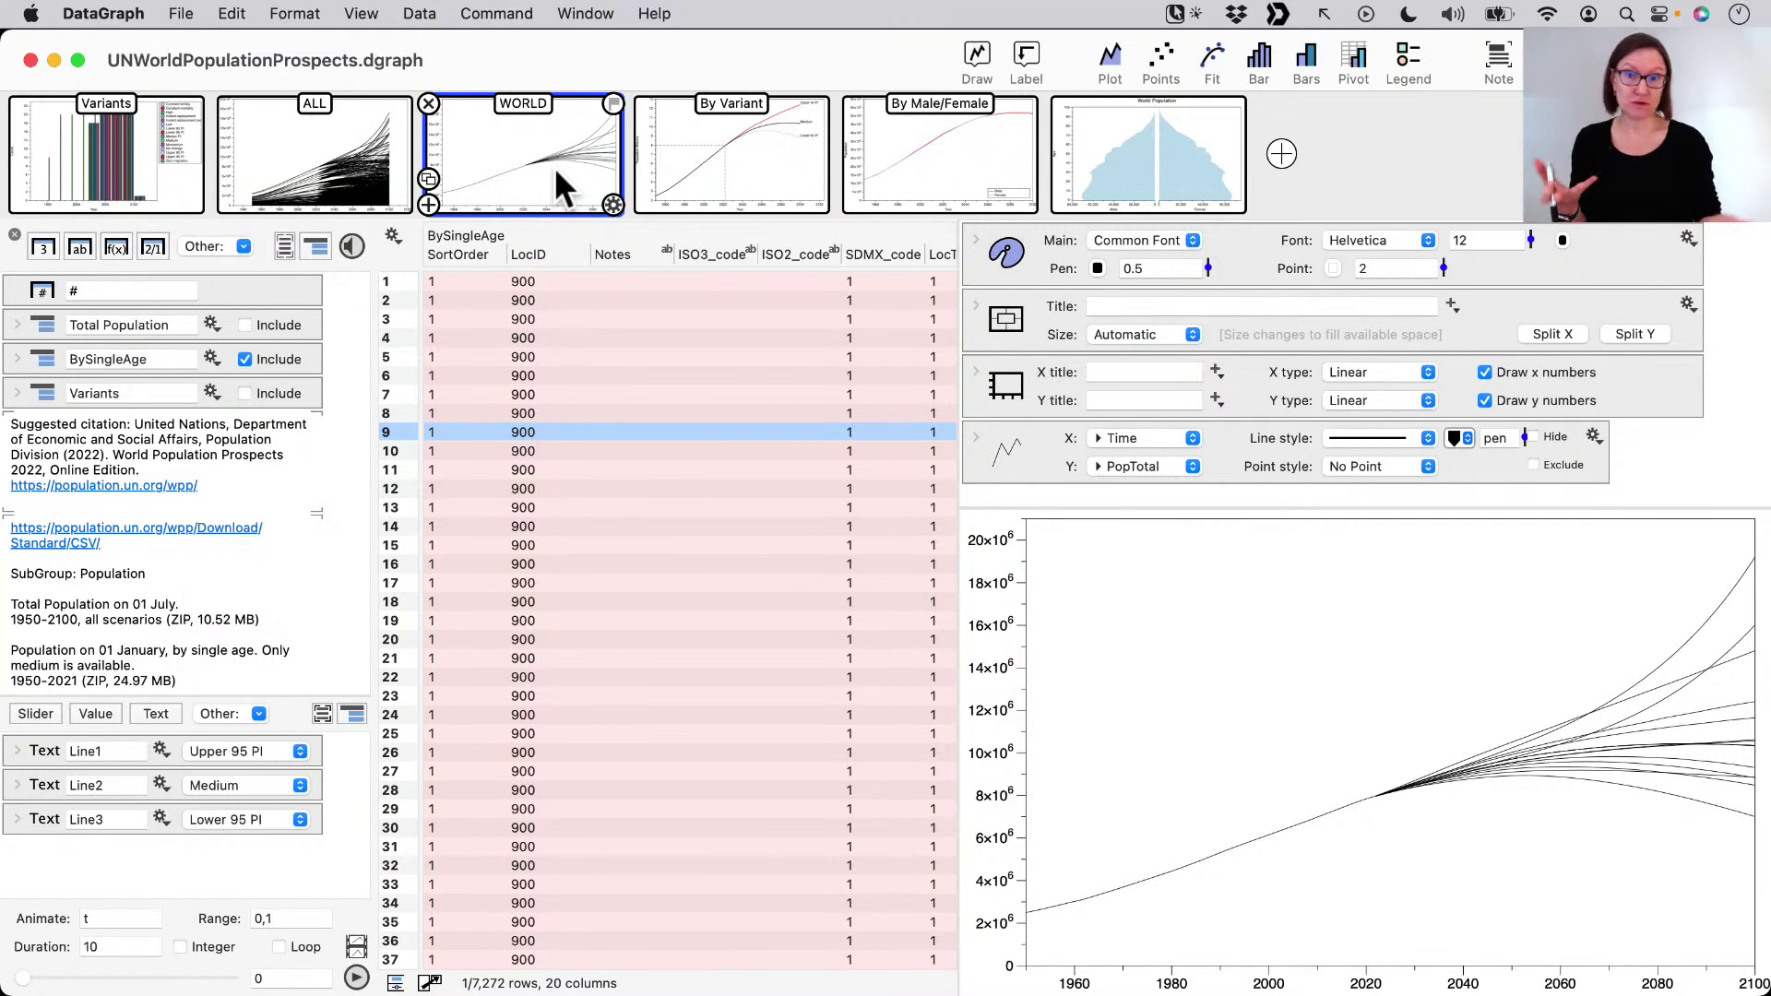
pyautogui.click(772, 175)
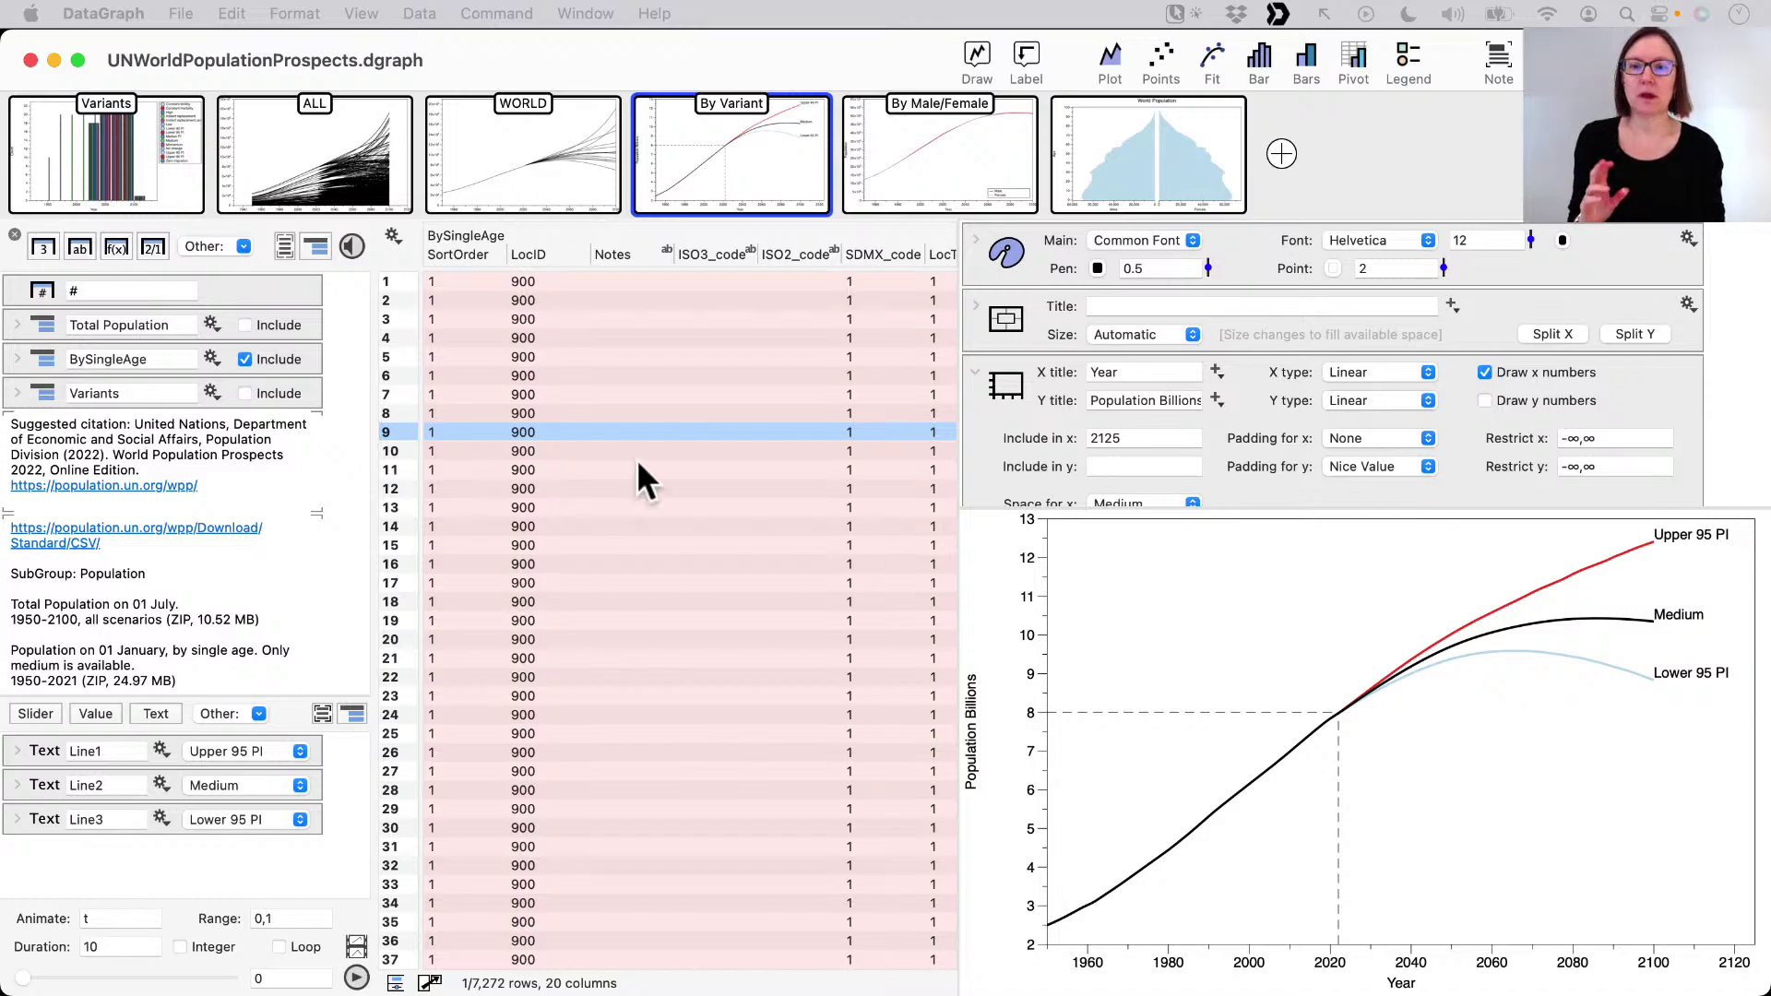
# - Switch to Safari and examine the World Population Prospects 2022 home page, including its web address and quick navigation options
pyautogui.hotkey('ctrl', 'Up')
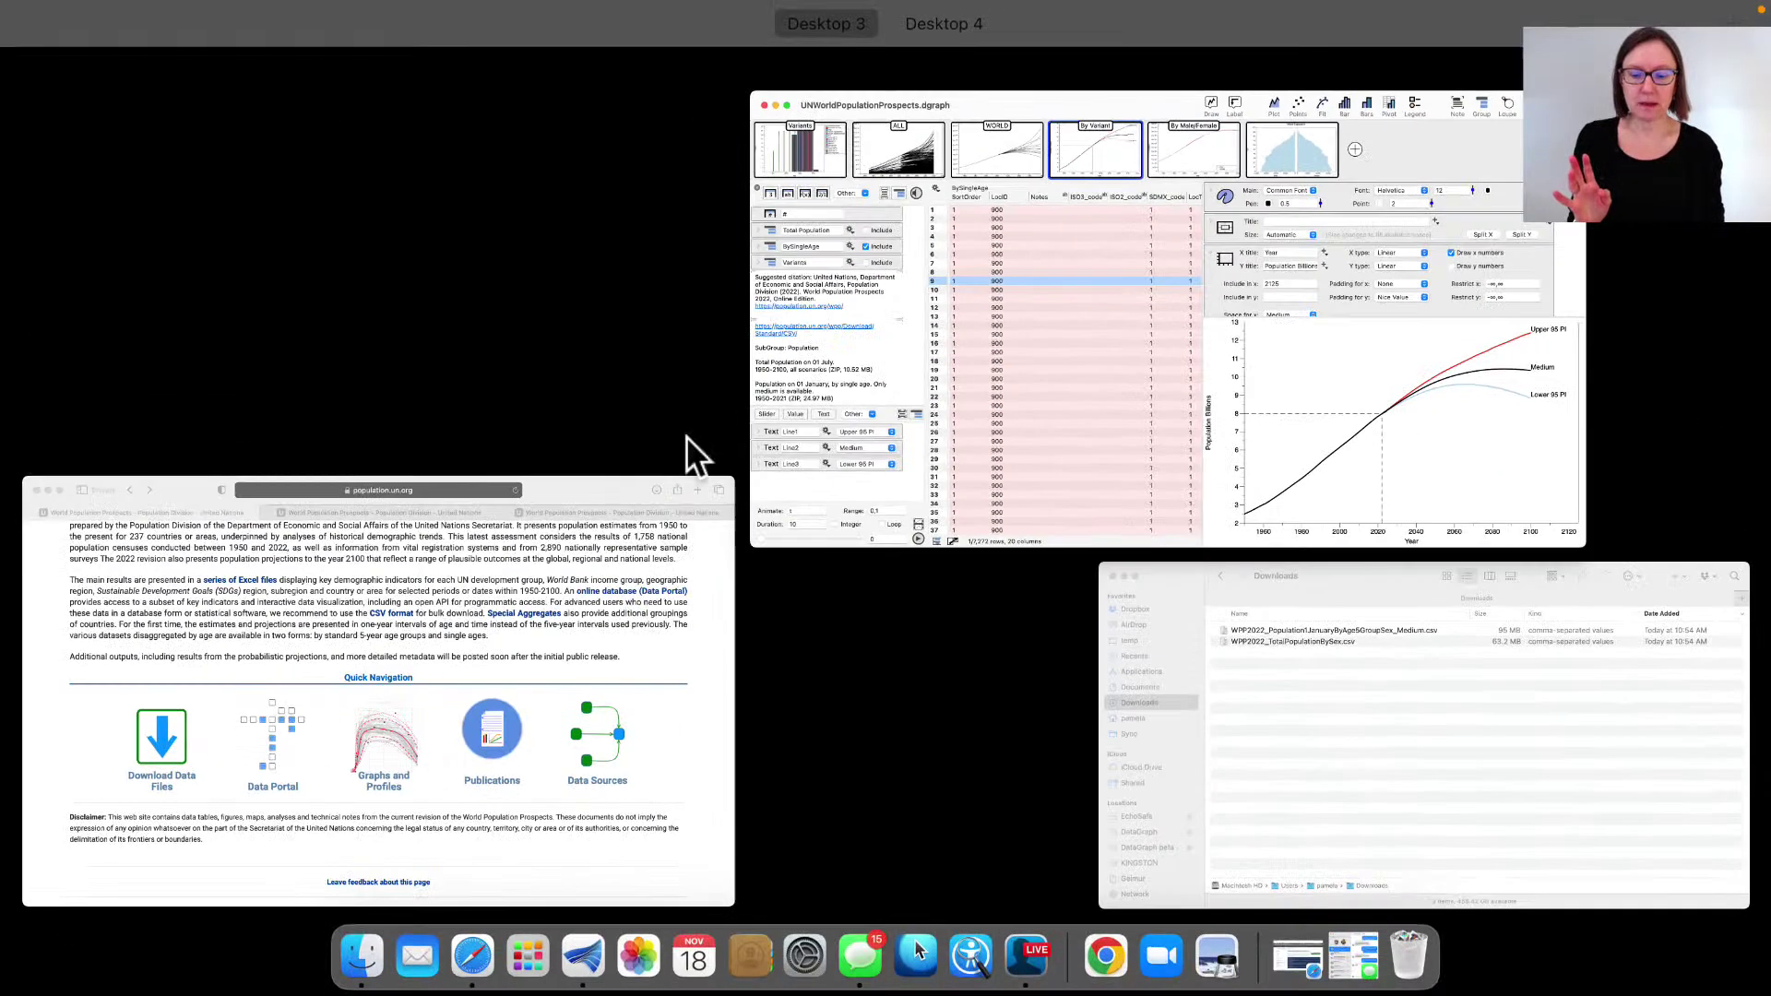
pyautogui.click(574, 585)
pyautogui.scroll(5, 598, 466)
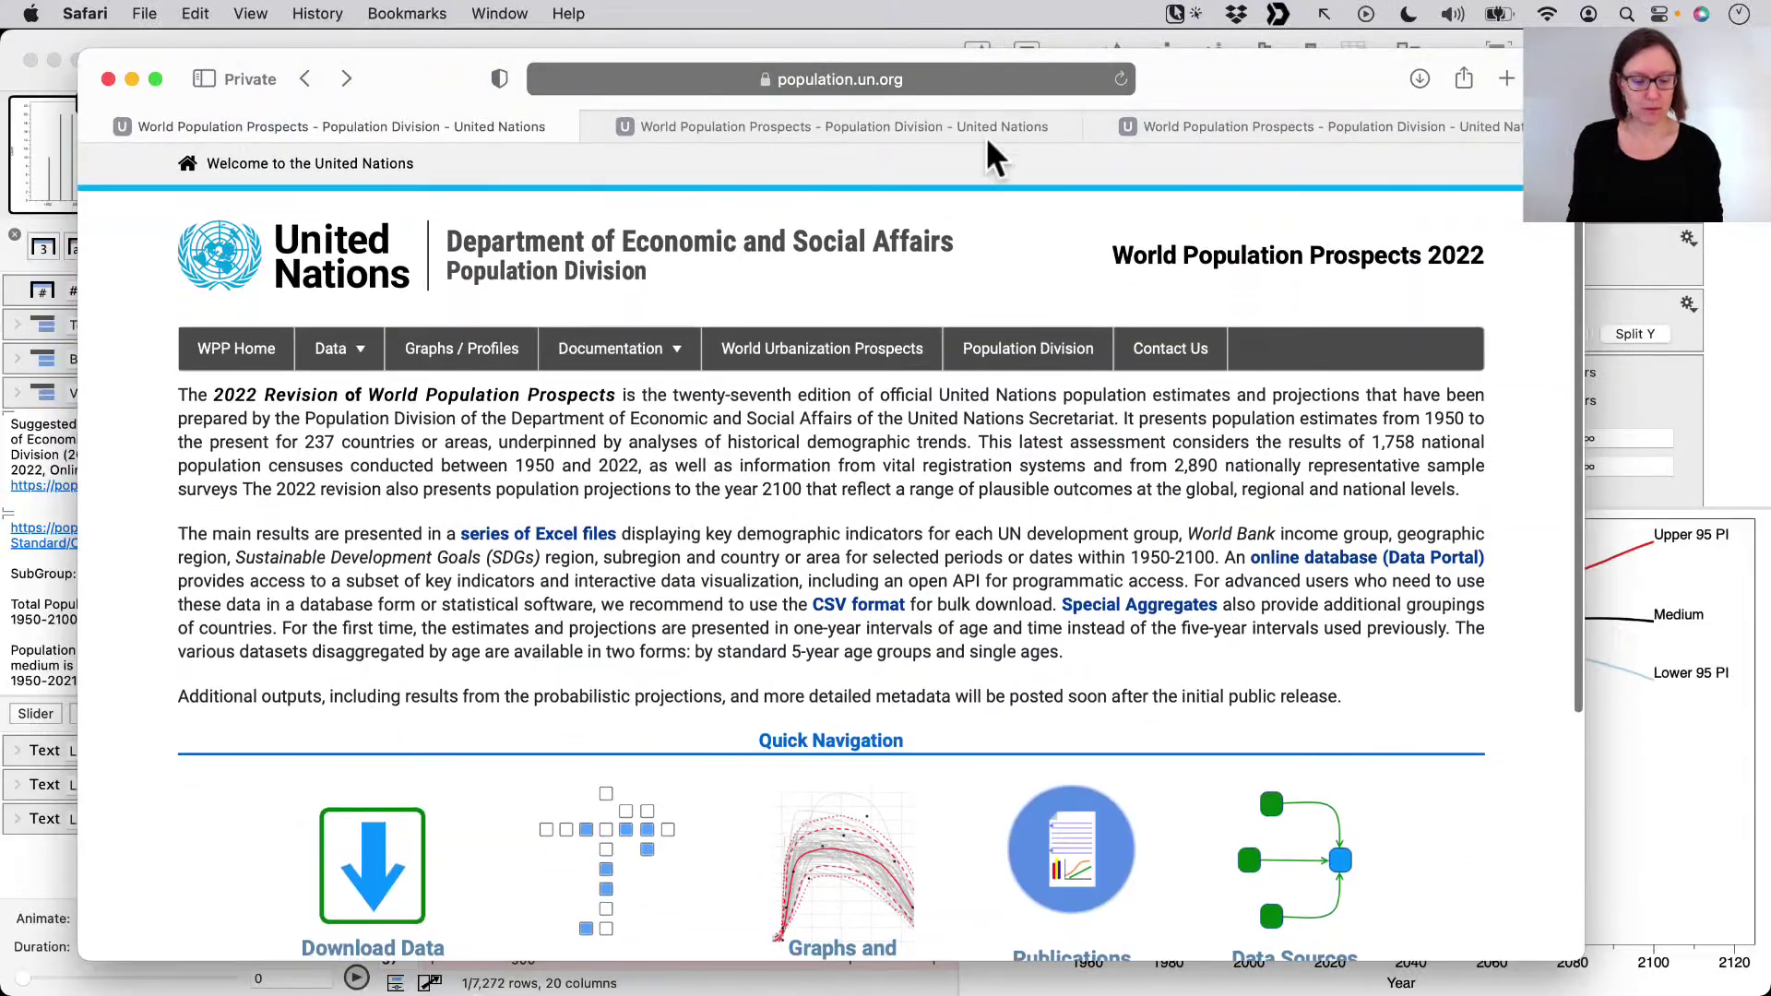
pyautogui.click(941, 79)
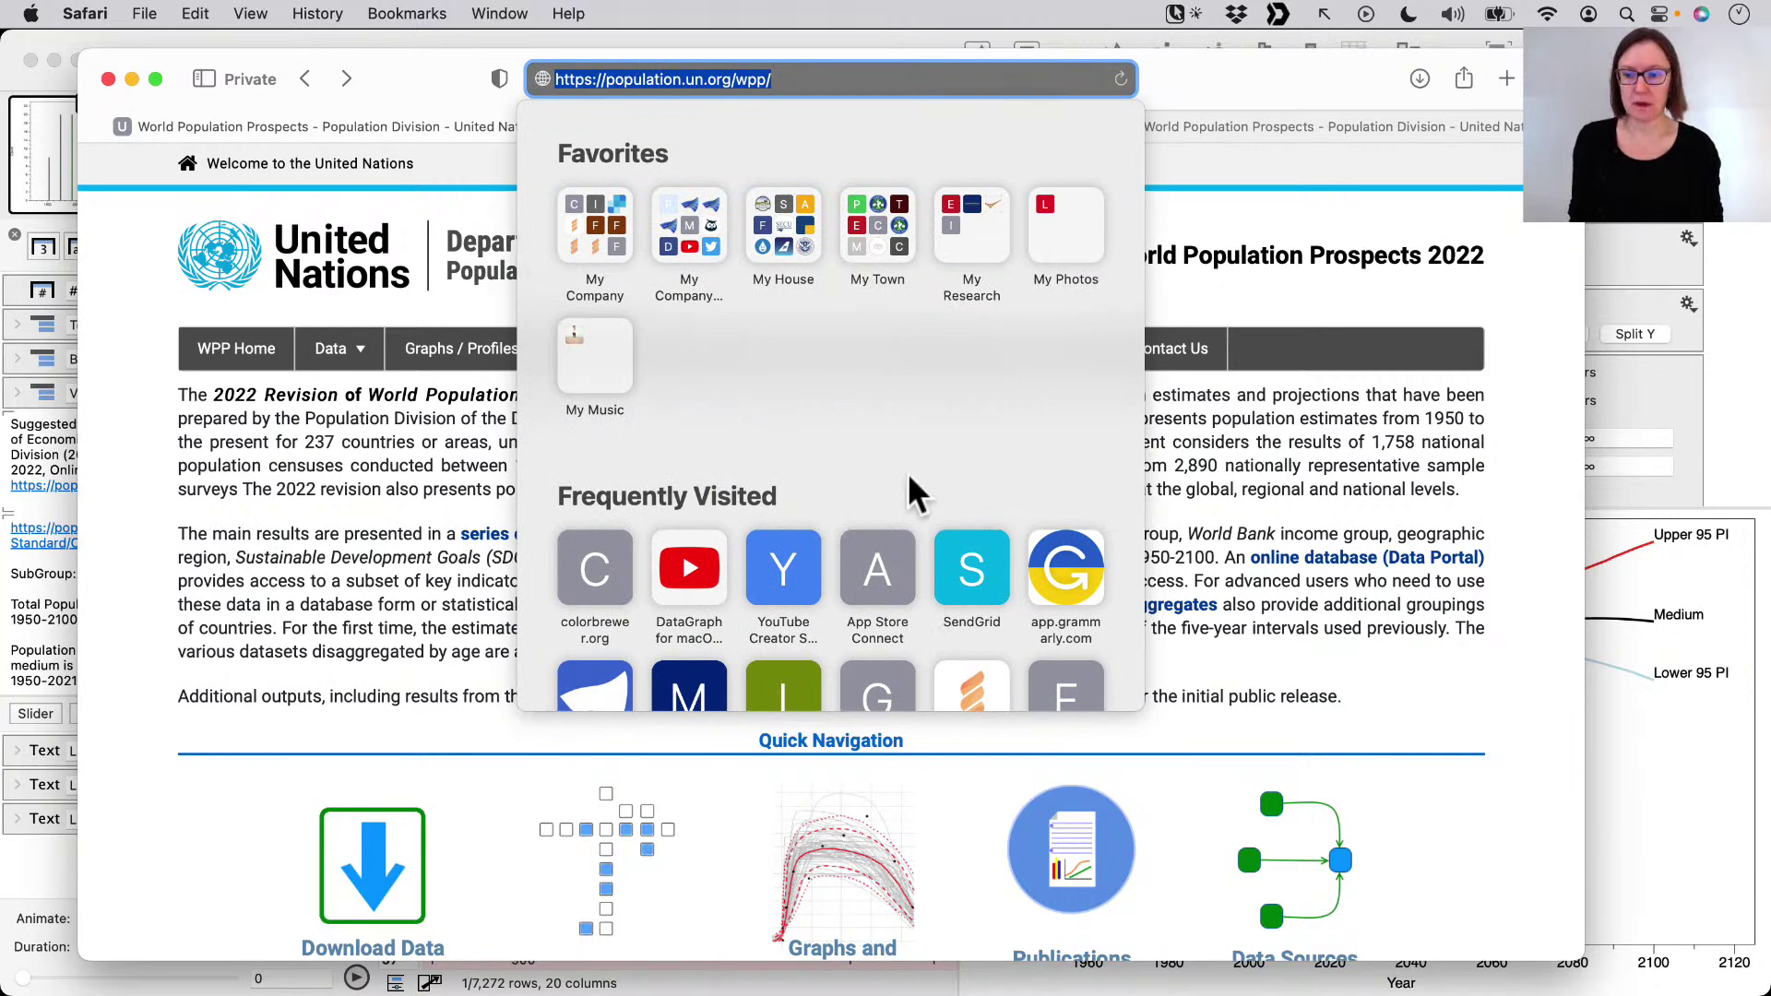
pyautogui.press('Escape')
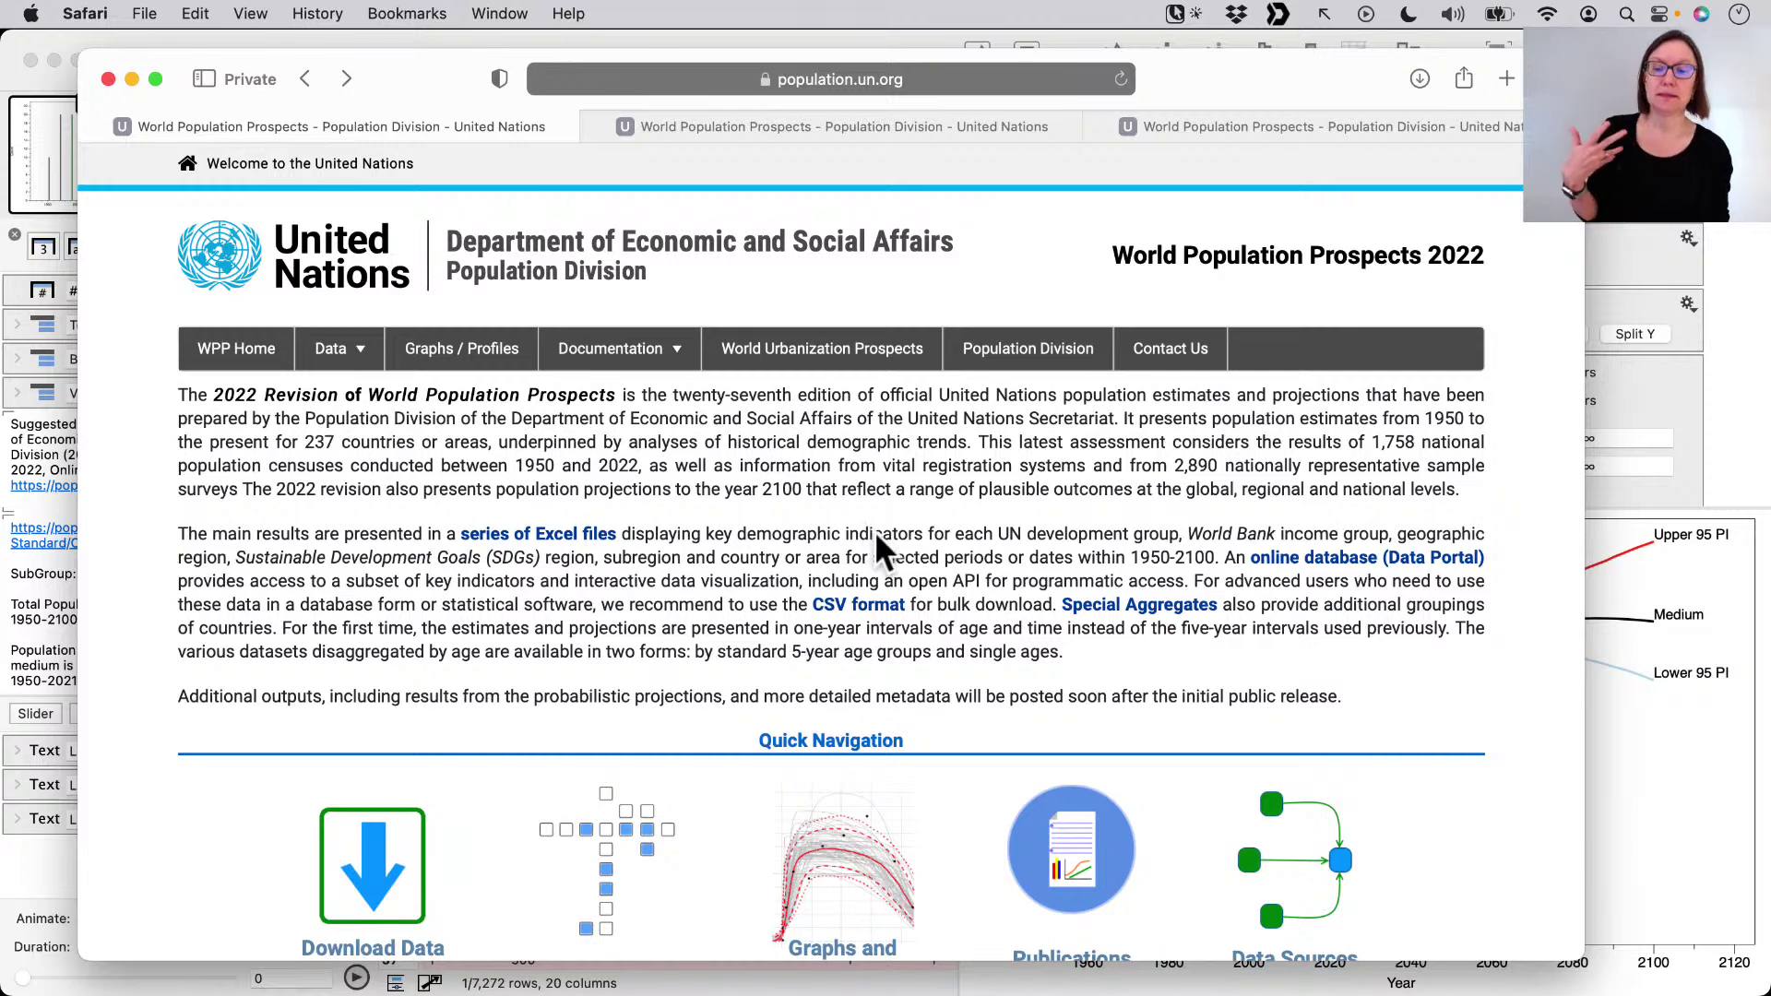
pyautogui.scroll(-8, 876, 536)
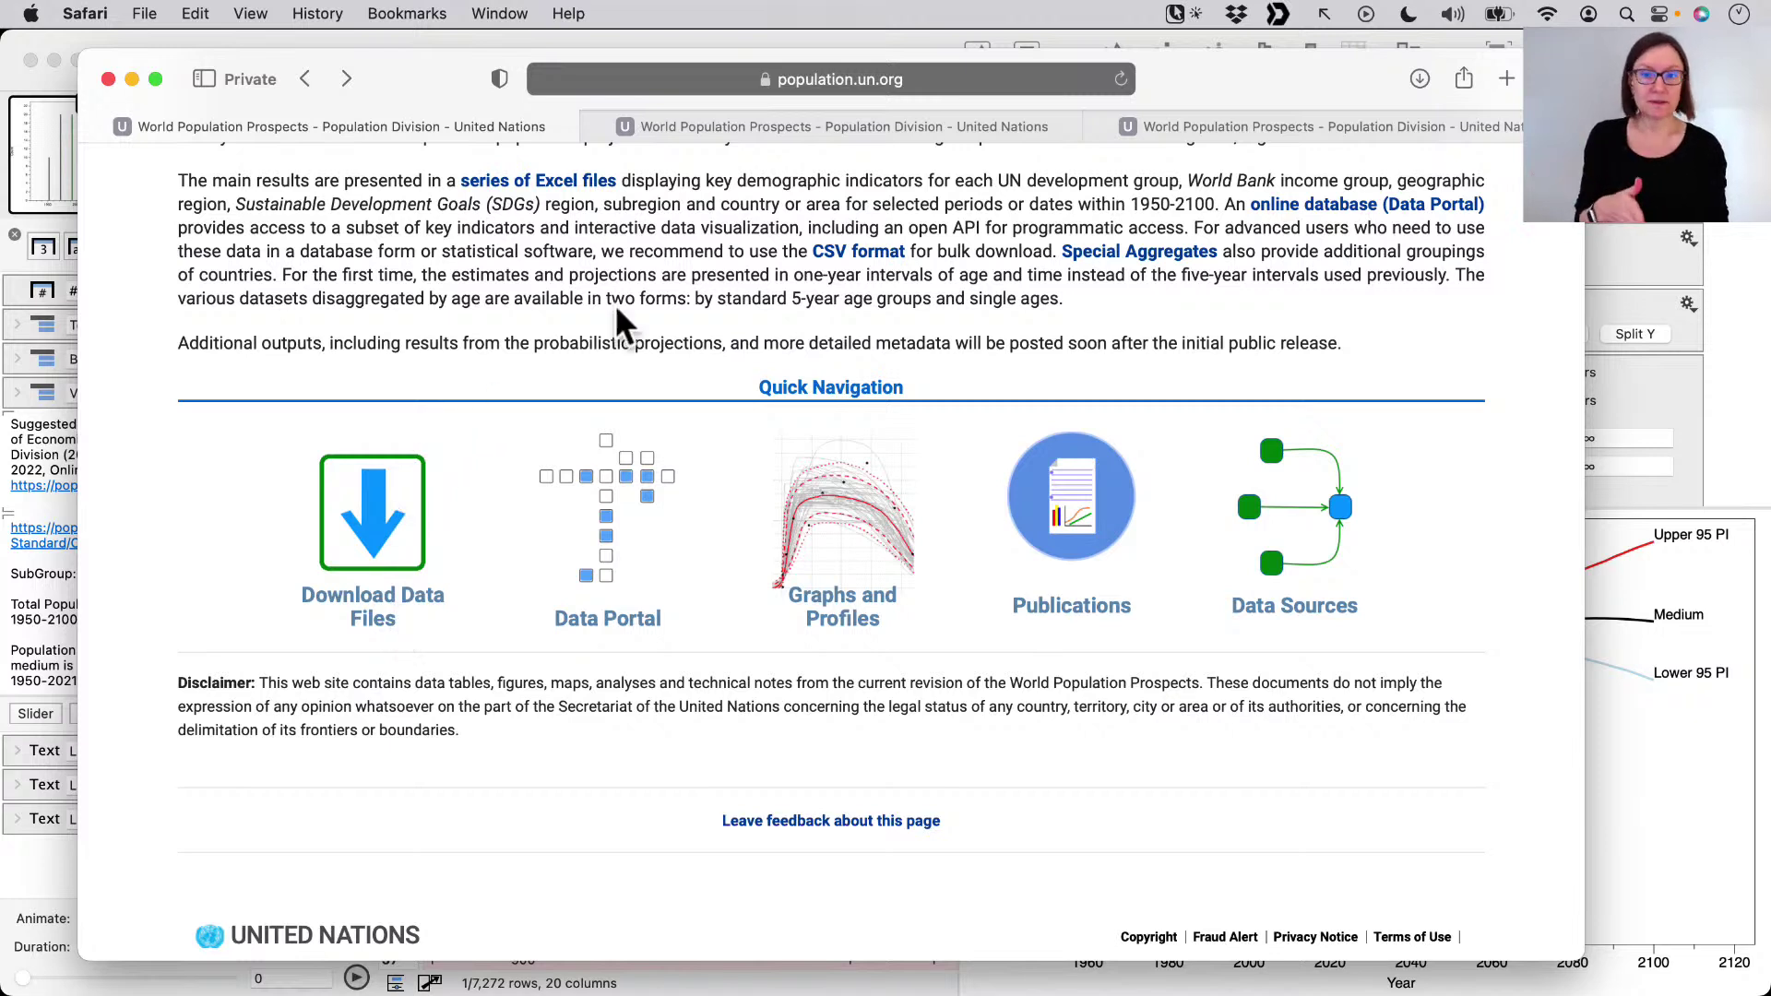
# - Examine the most used standard projection files and their demographic indicators on the already open Download Files page
pyautogui.click(765, 124)
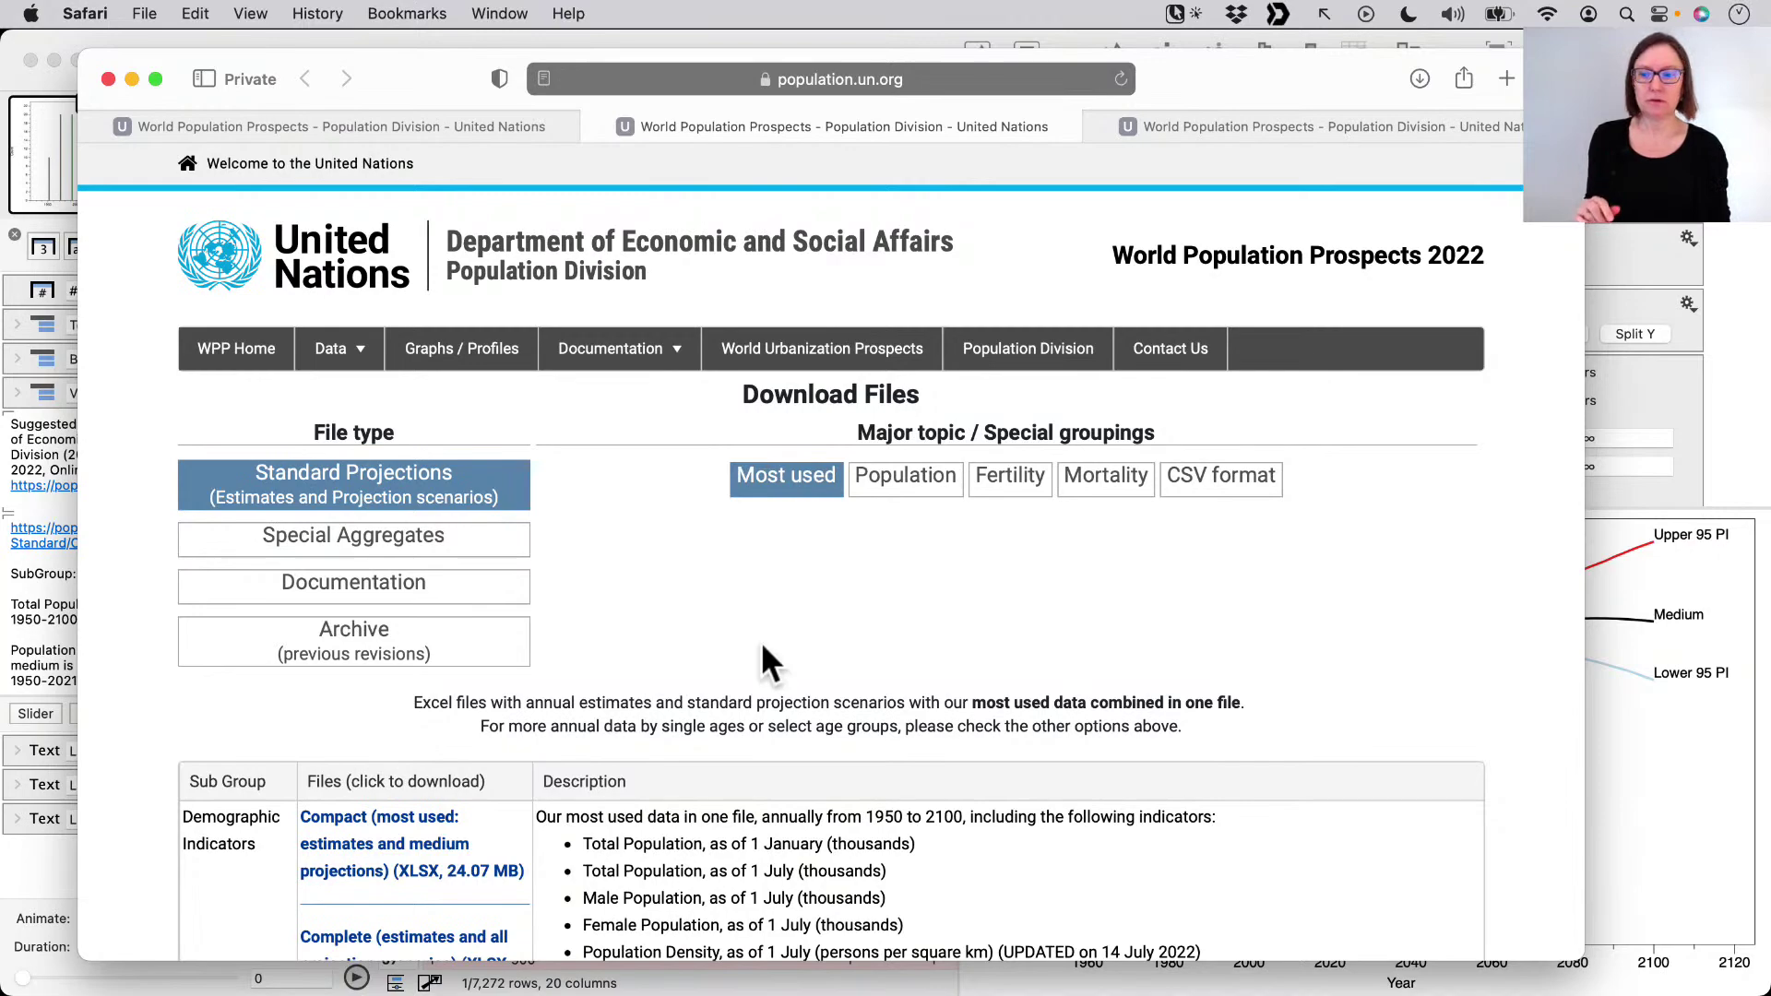
pyautogui.scroll(-5, 761, 645)
pyautogui.scroll(-2, 904, 688)
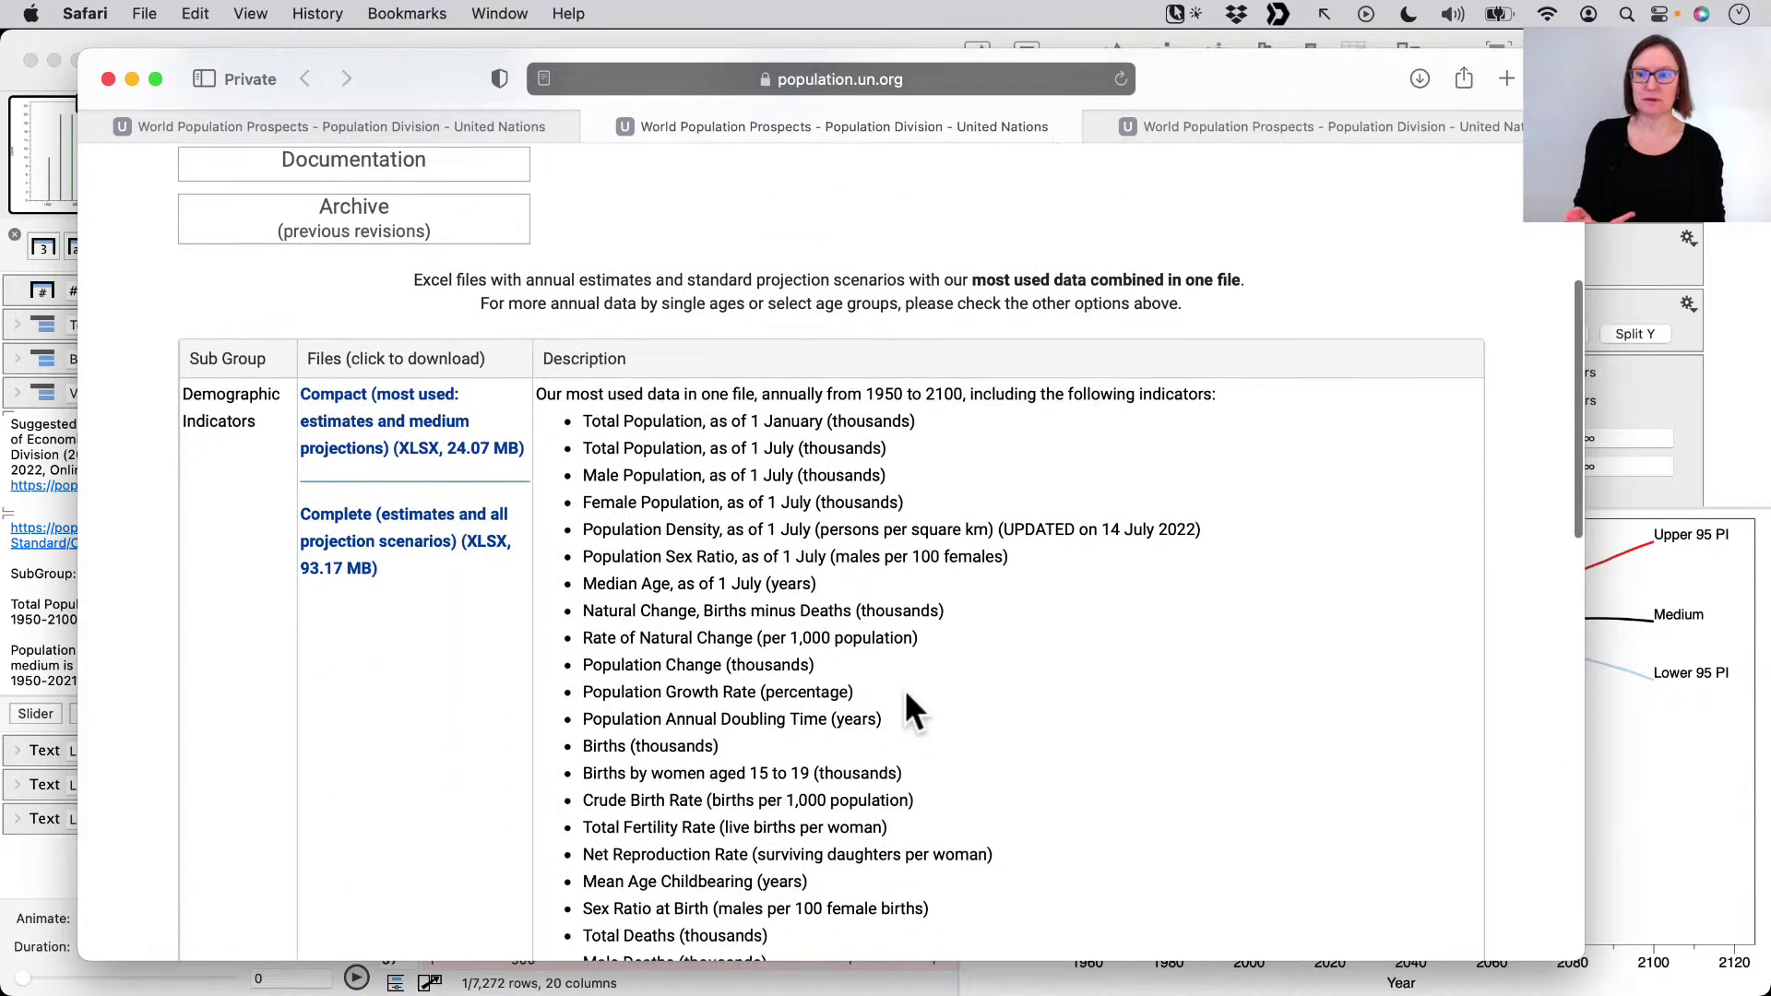
pyautogui.scroll(-3, 905, 693)
pyautogui.scroll(2, 909, 703)
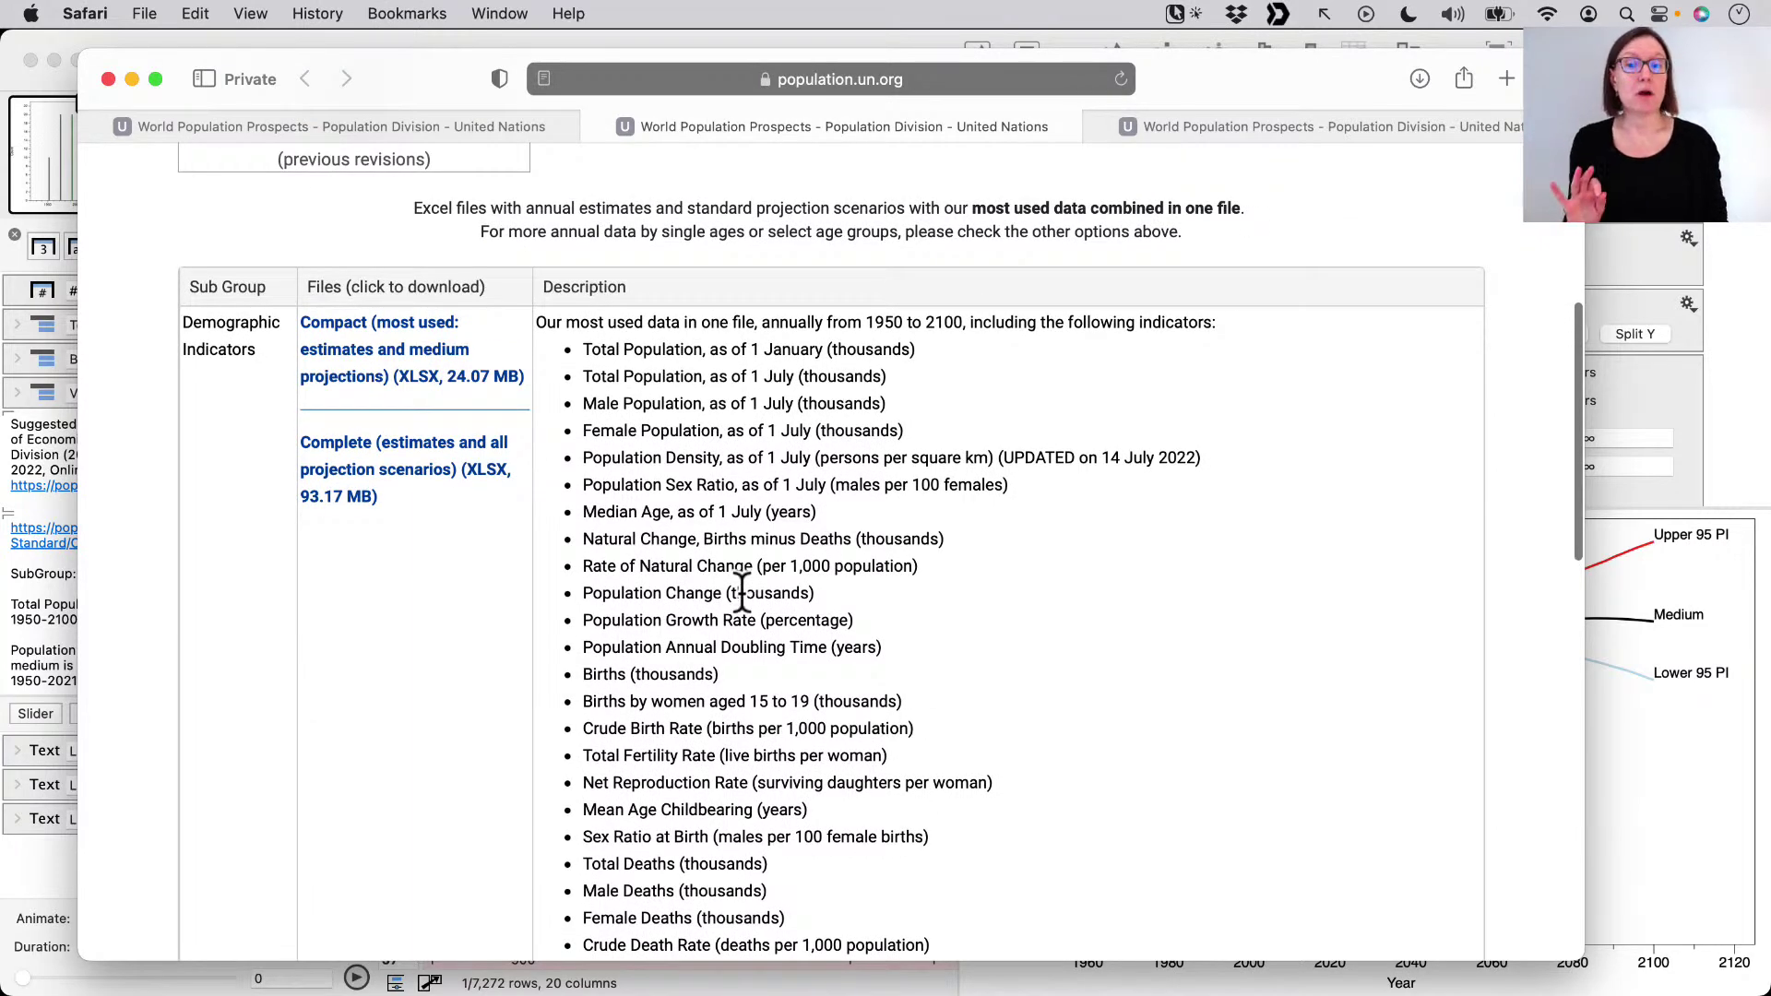
pyautogui.scroll(2, 747, 591)
pyautogui.scroll(3, 766, 554)
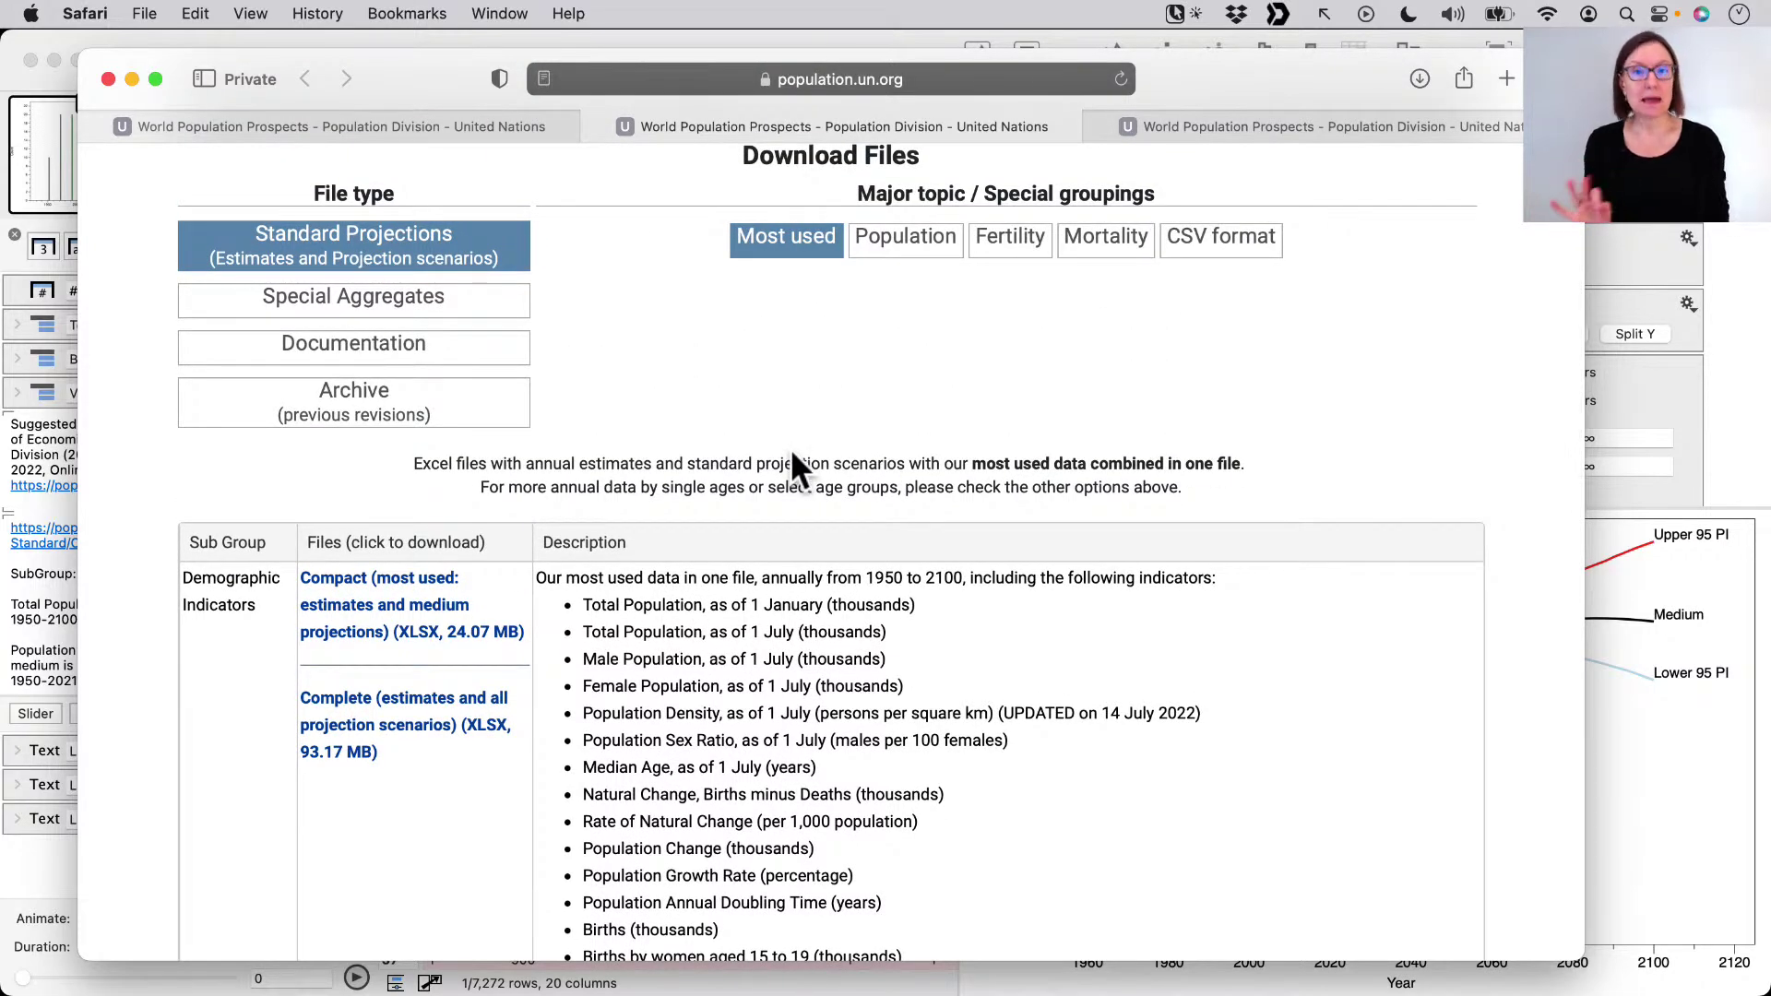
pyautogui.scroll(3, 1022, 407)
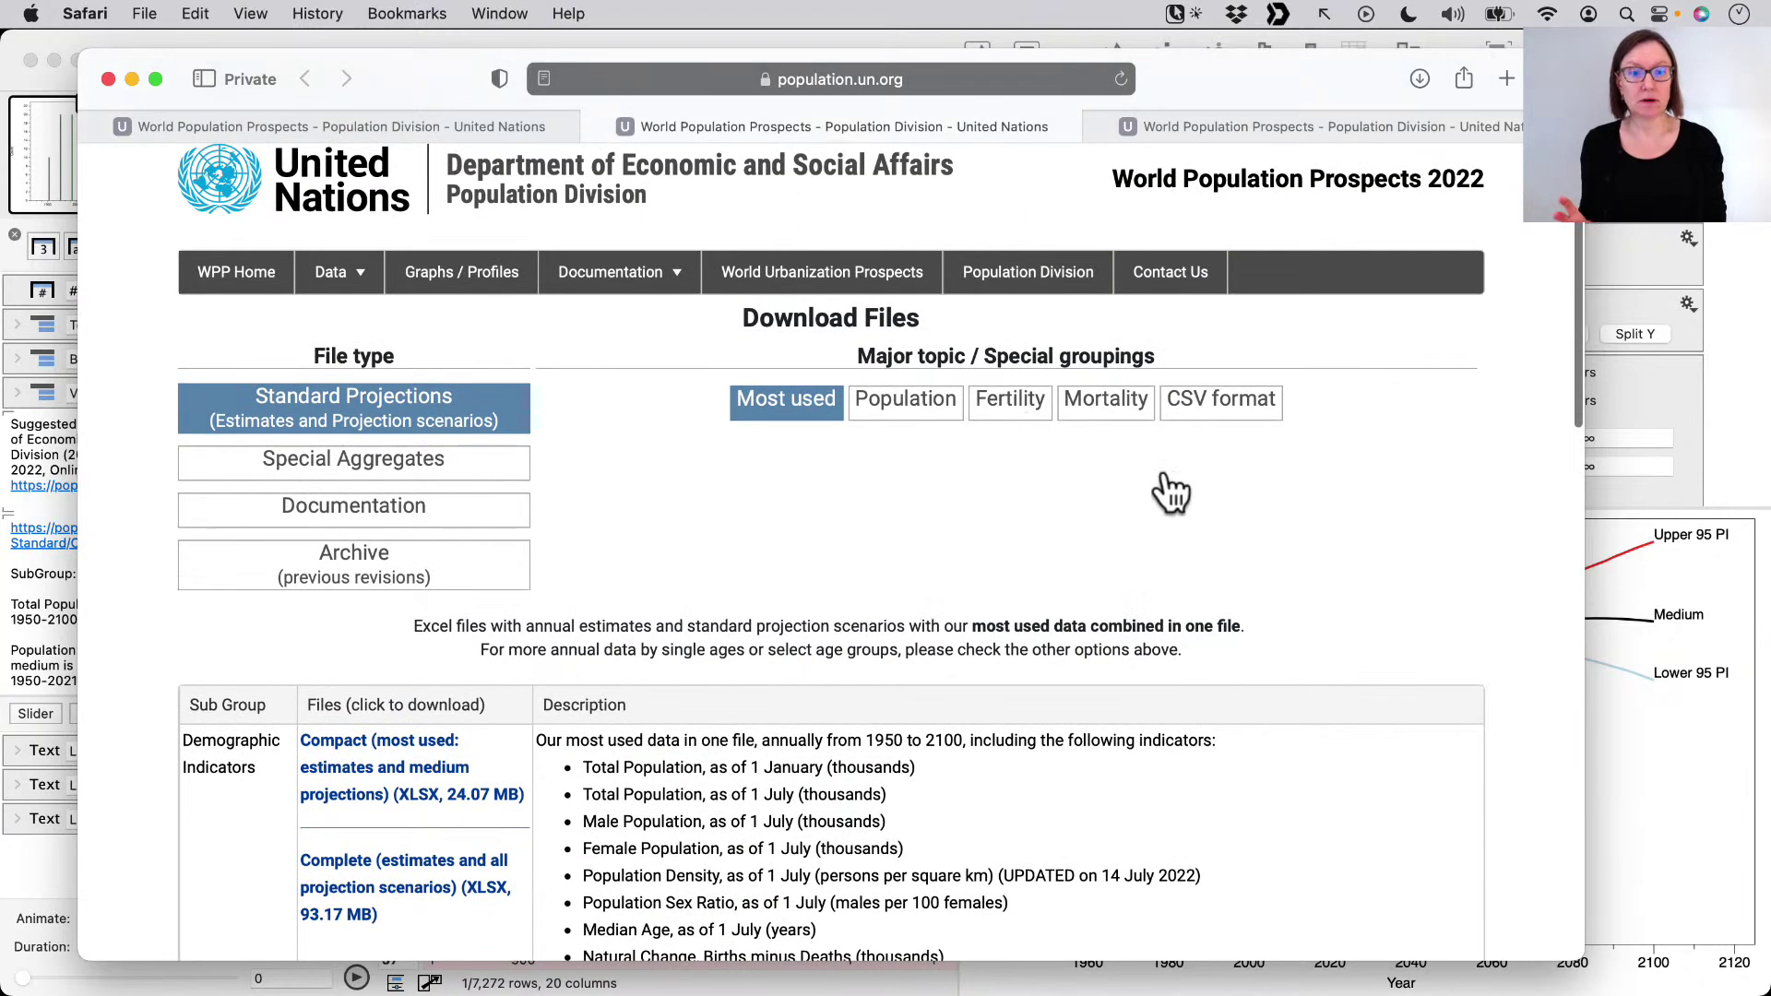
pyautogui.moveTo(1230, 542); pyautogui.dragTo(1226, 437)
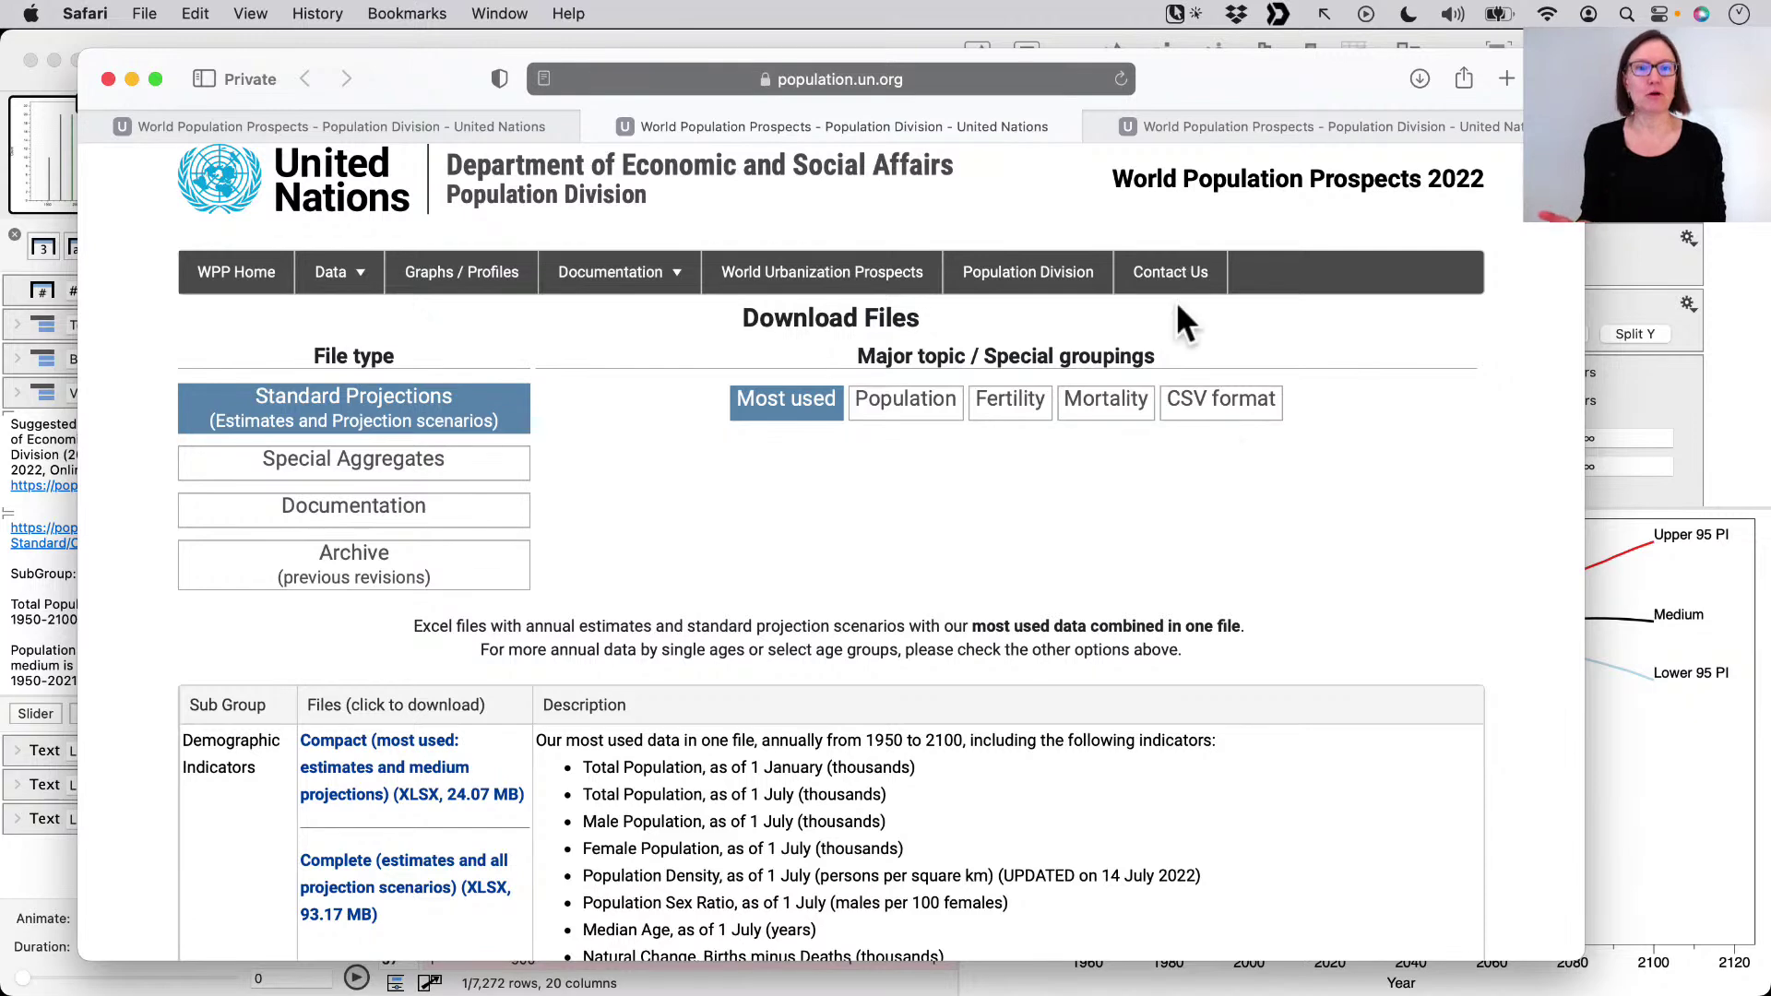
# - Examine the CSV format download page for its column definitions and the Population files by total and by single age
pyautogui.click(1256, 126)
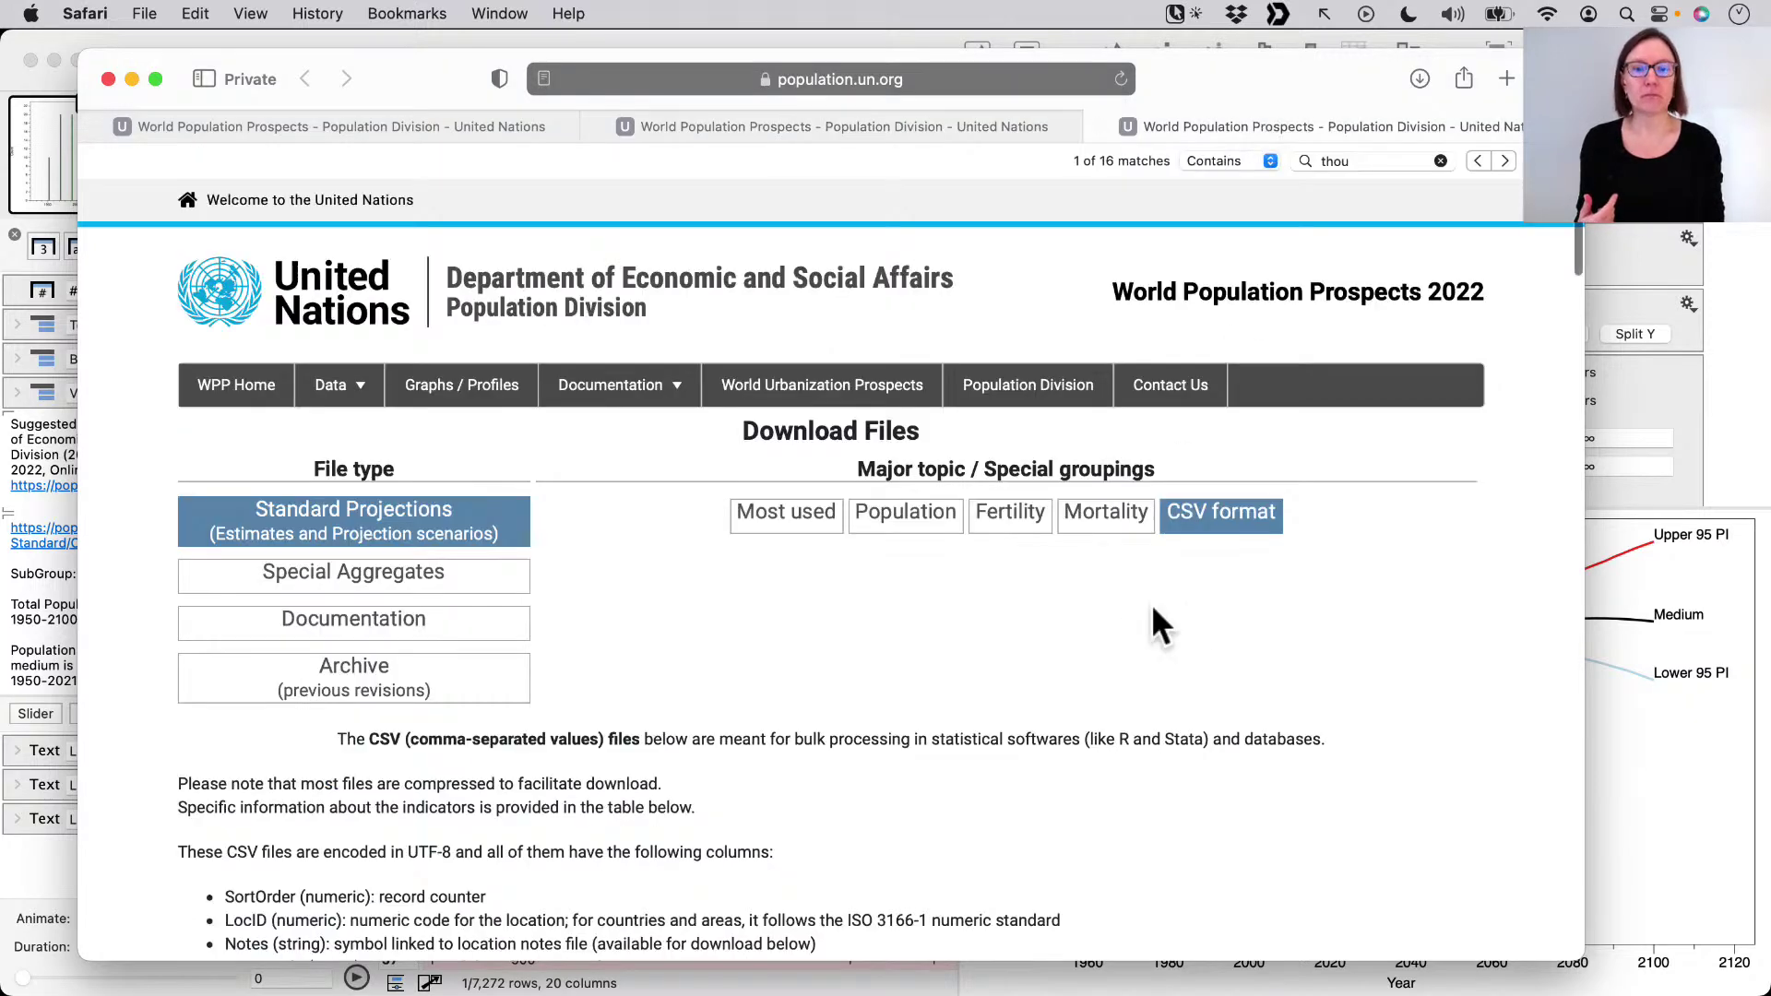
pyautogui.scroll(-2, 1208, 597)
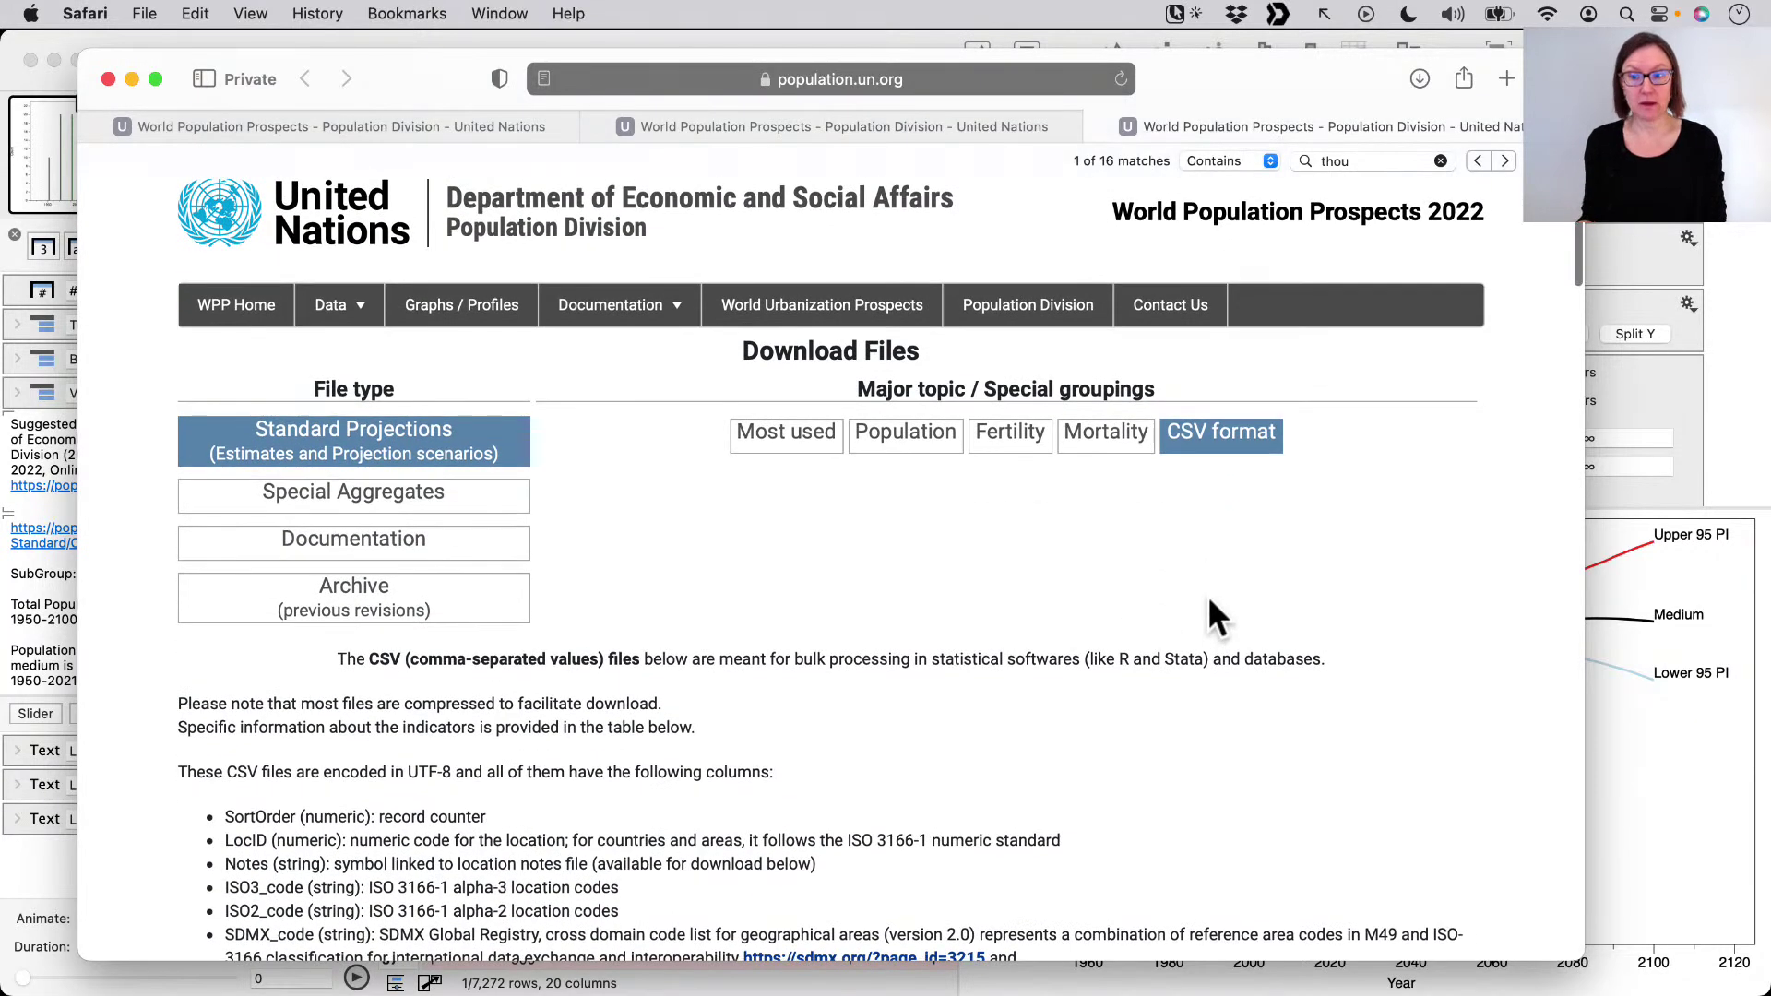
pyautogui.scroll(-1, 1209, 600)
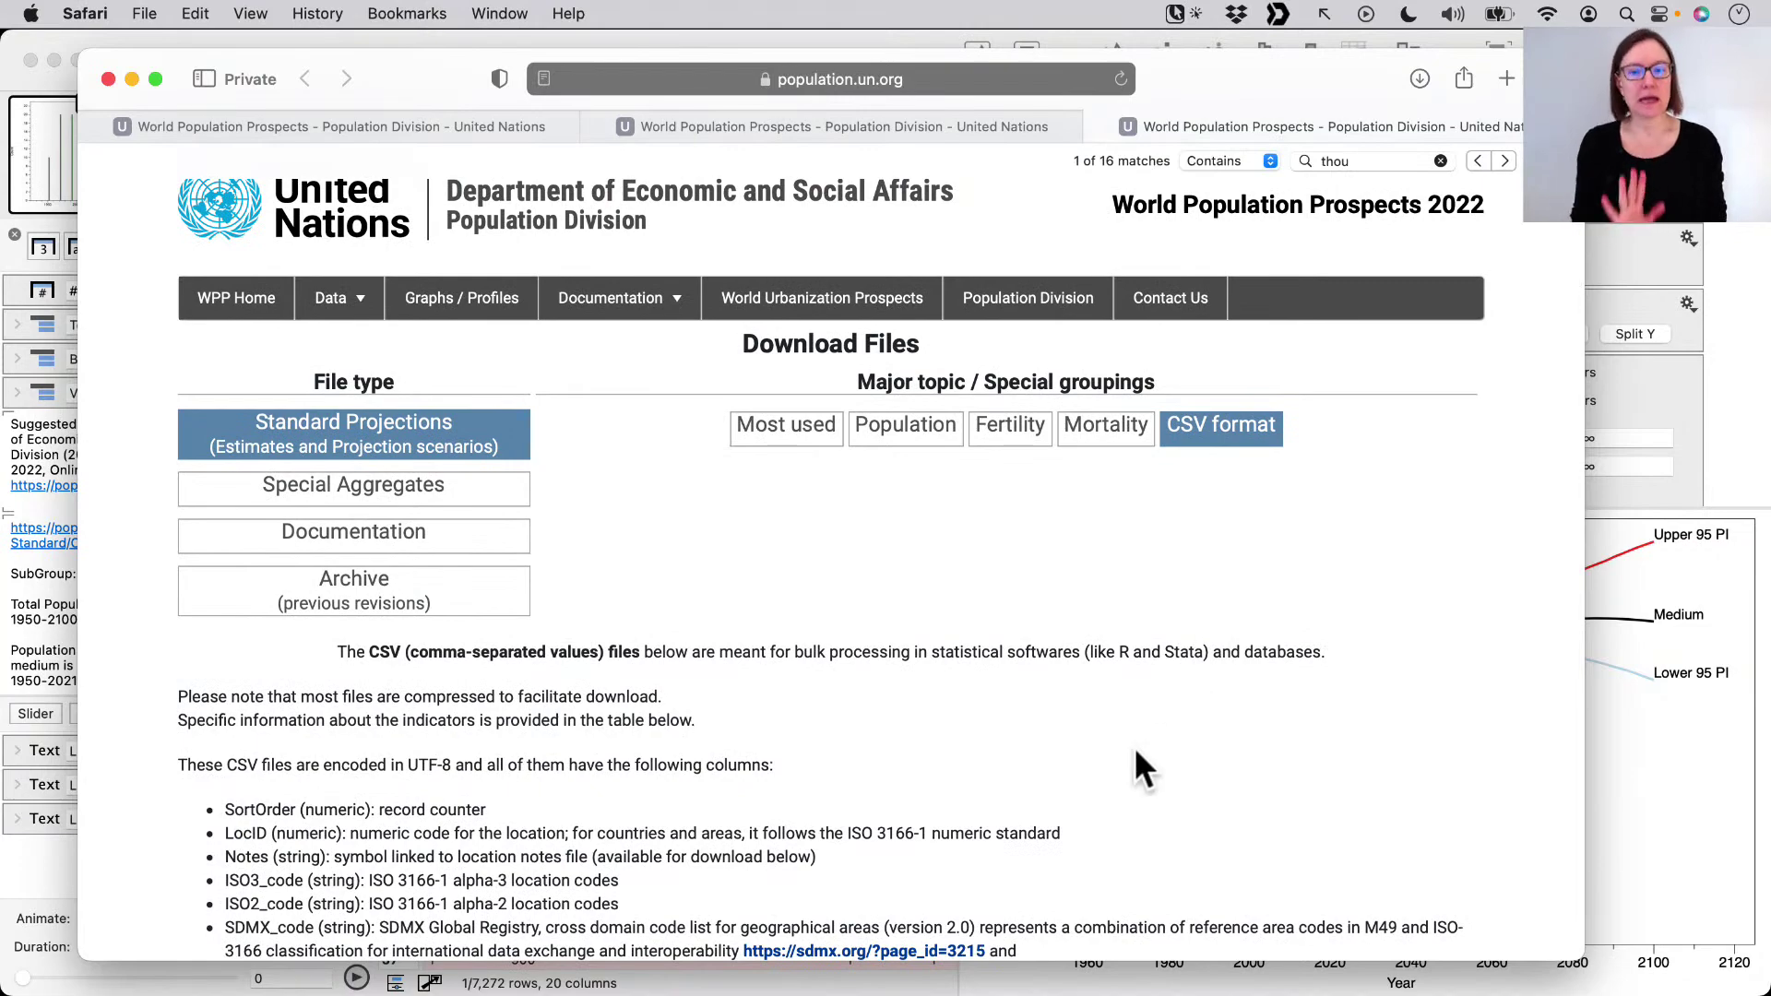
pyautogui.scroll(-5, 1136, 753)
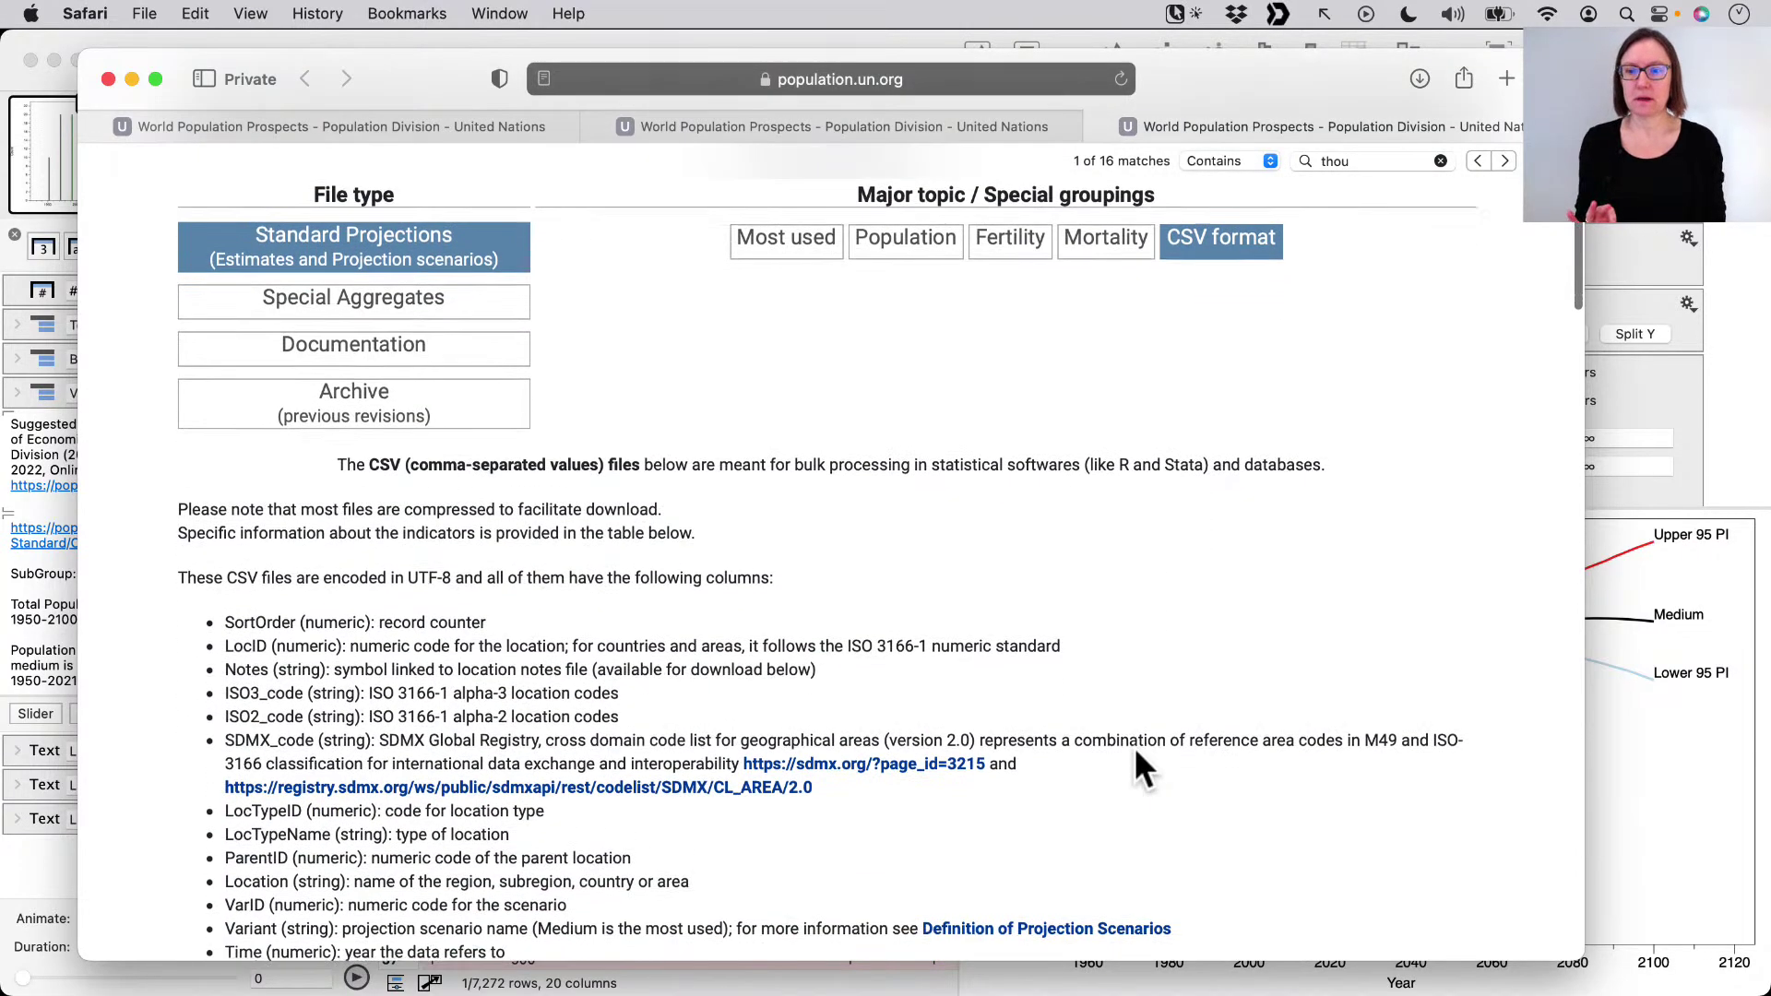
pyautogui.scroll(-12, 1135, 752)
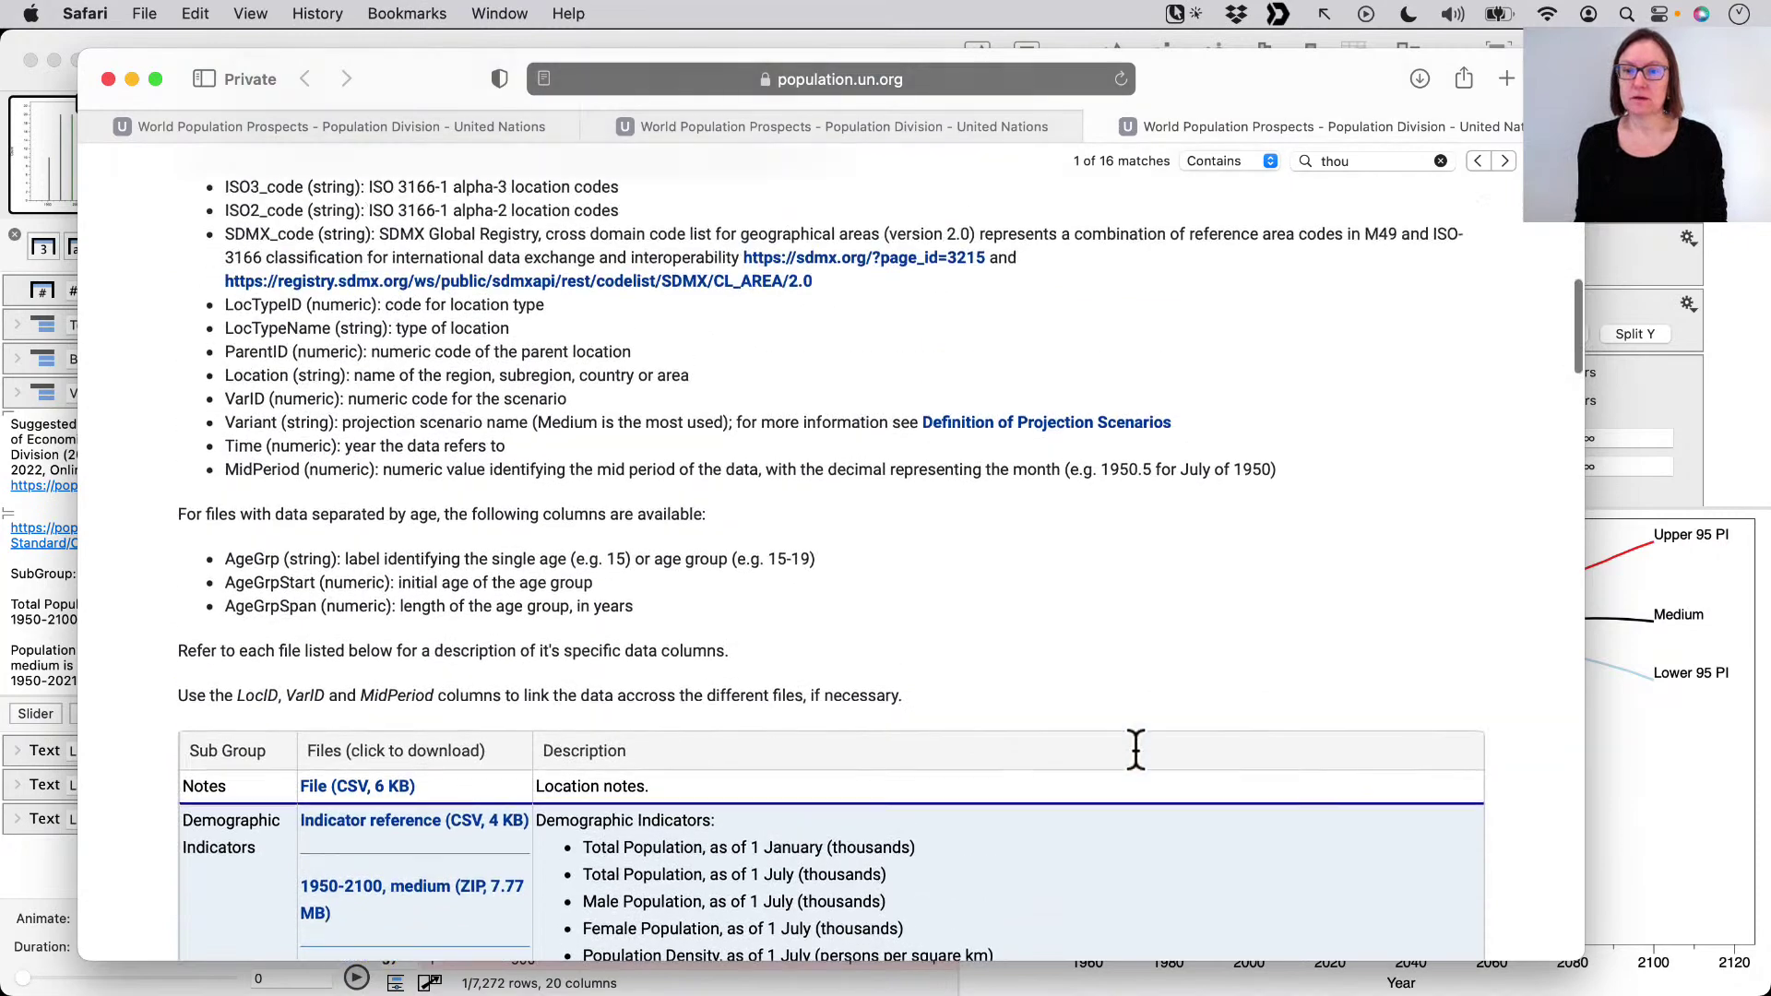
pyautogui.scroll(-20, 1135, 749)
pyautogui.scroll(15, 1135, 748)
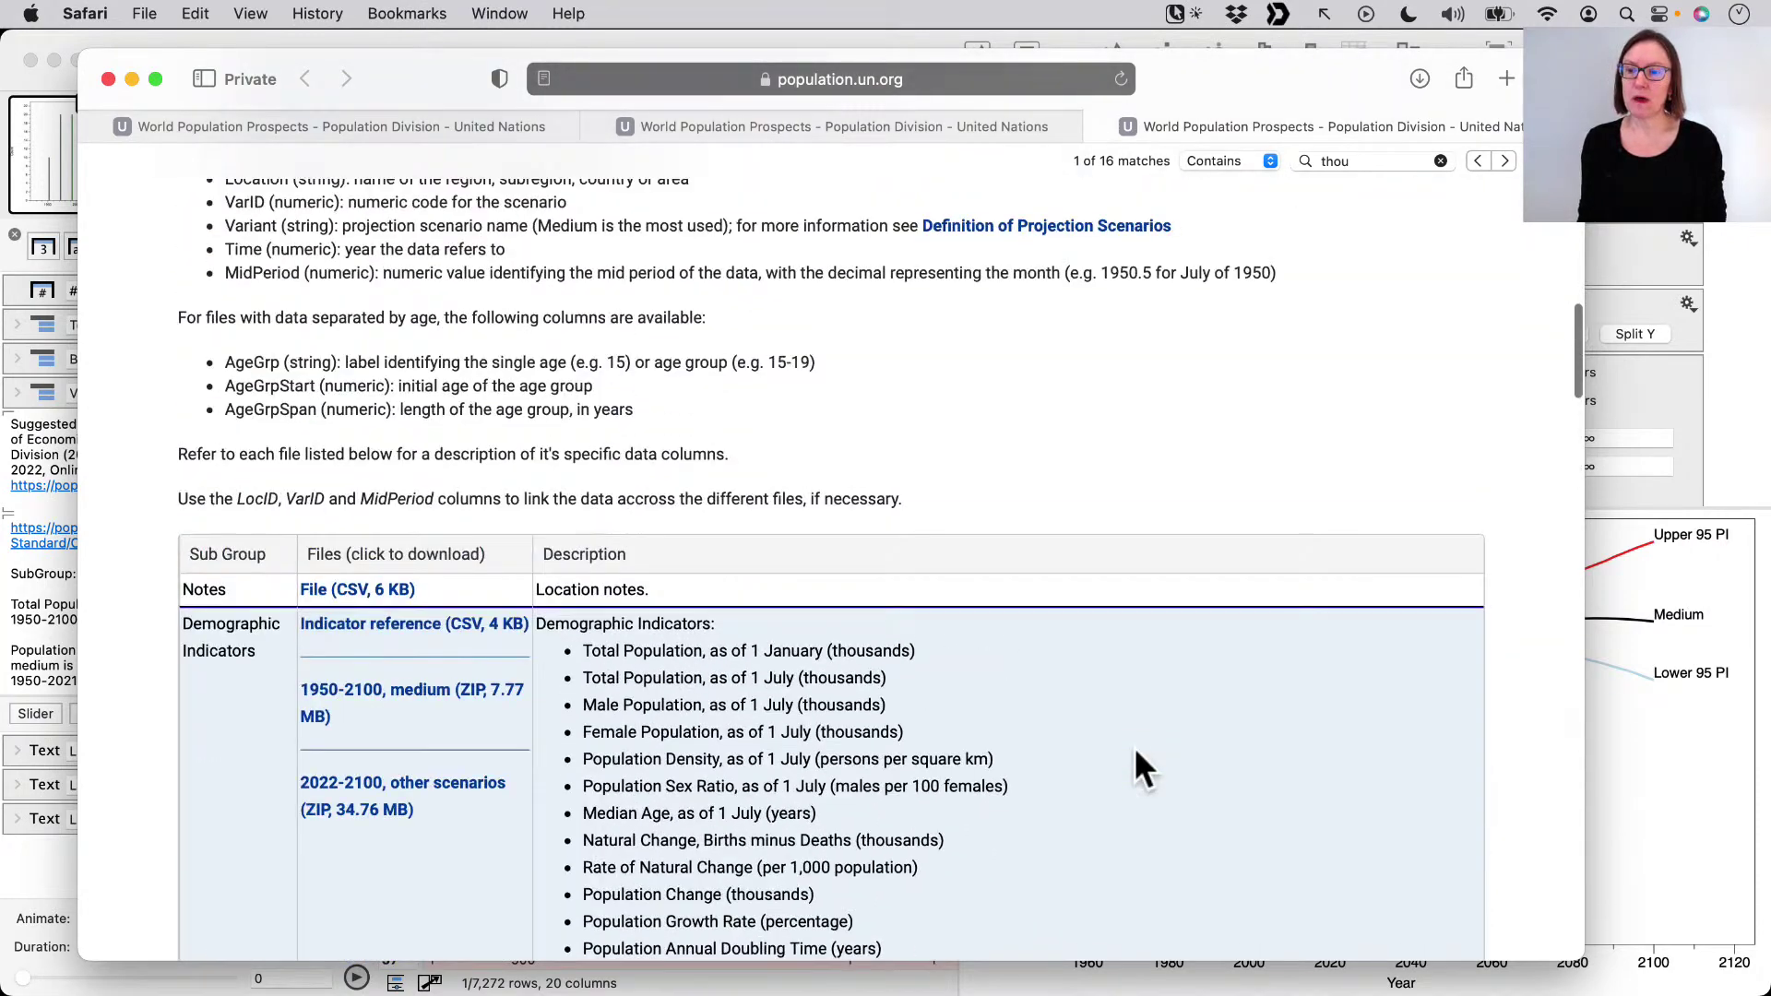
pyautogui.scroll(-1, 1133, 745)
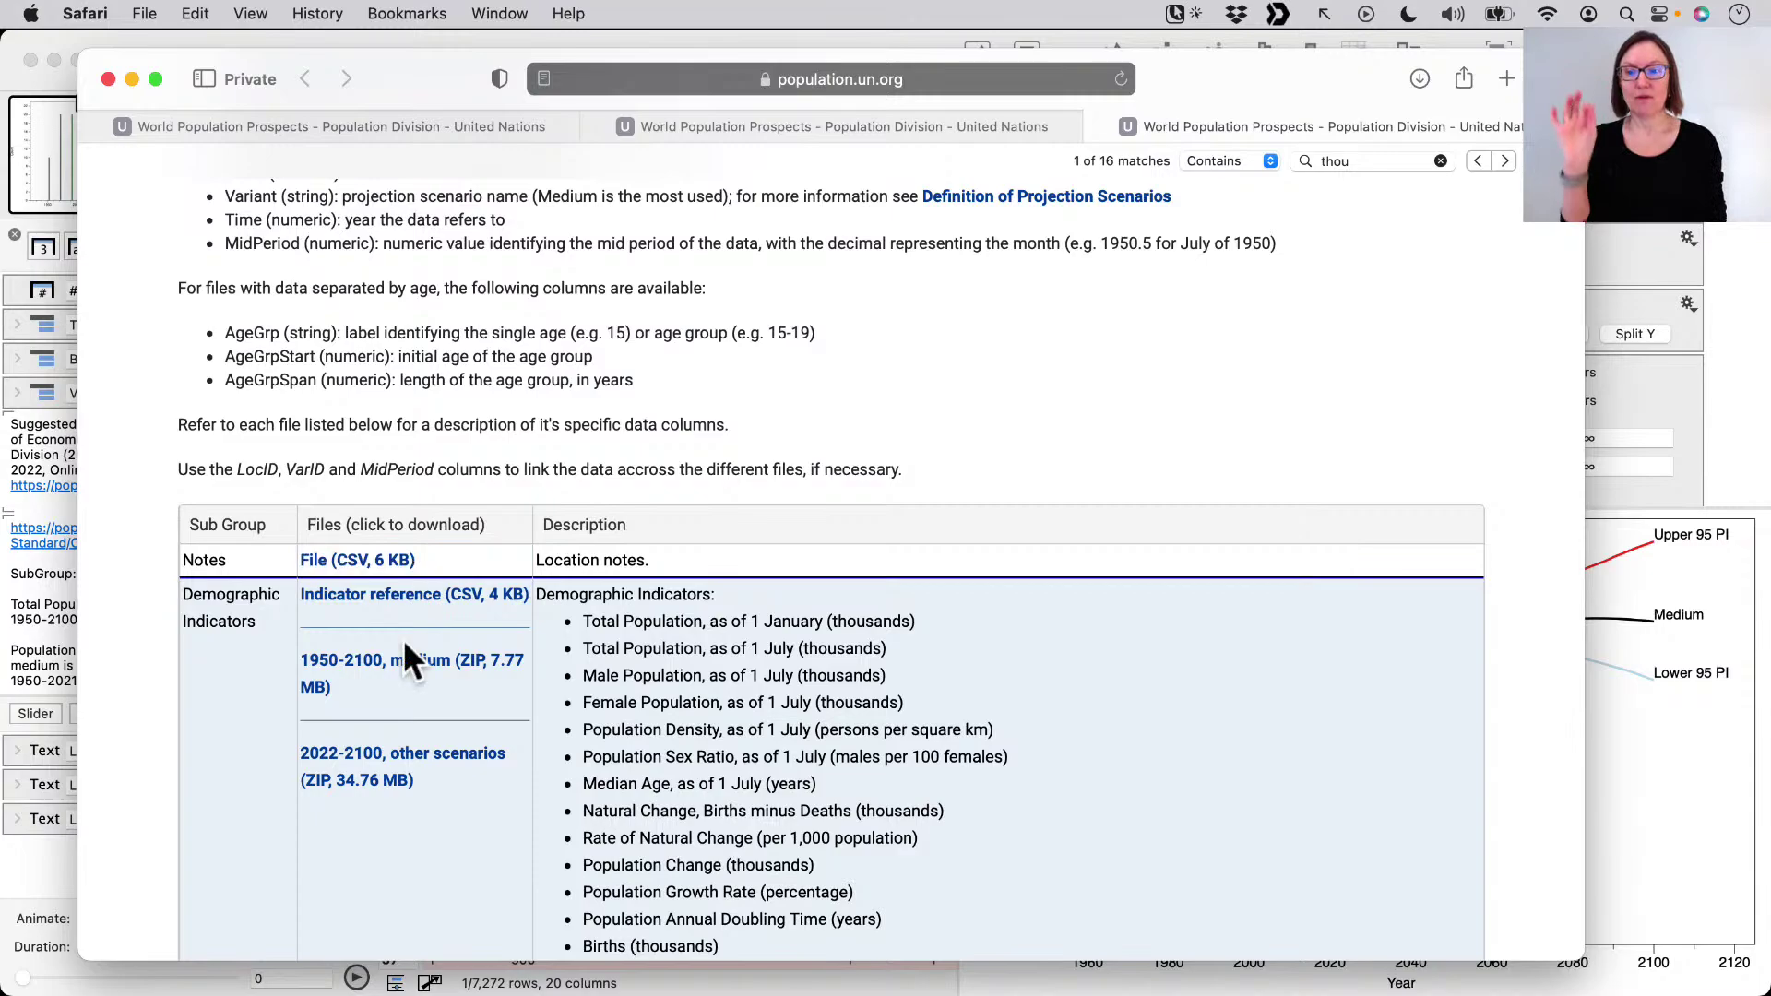
pyautogui.scroll(-15, 983, 654)
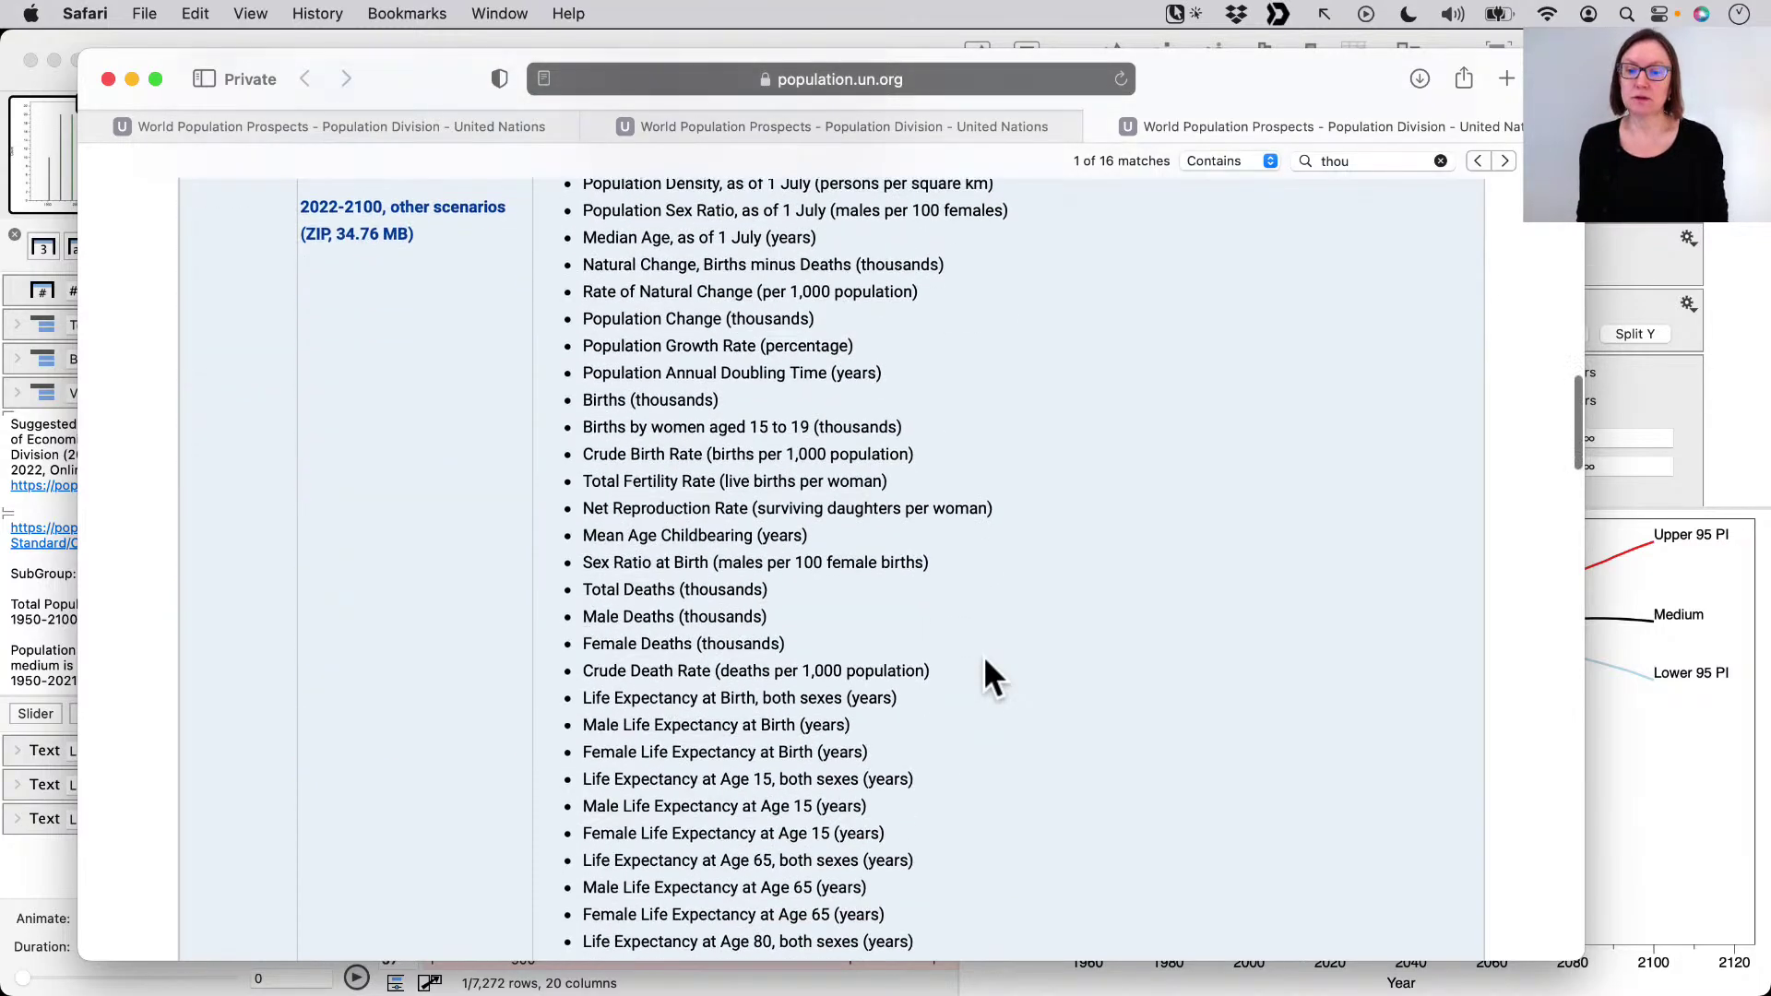
pyautogui.scroll(-10, 983, 655)
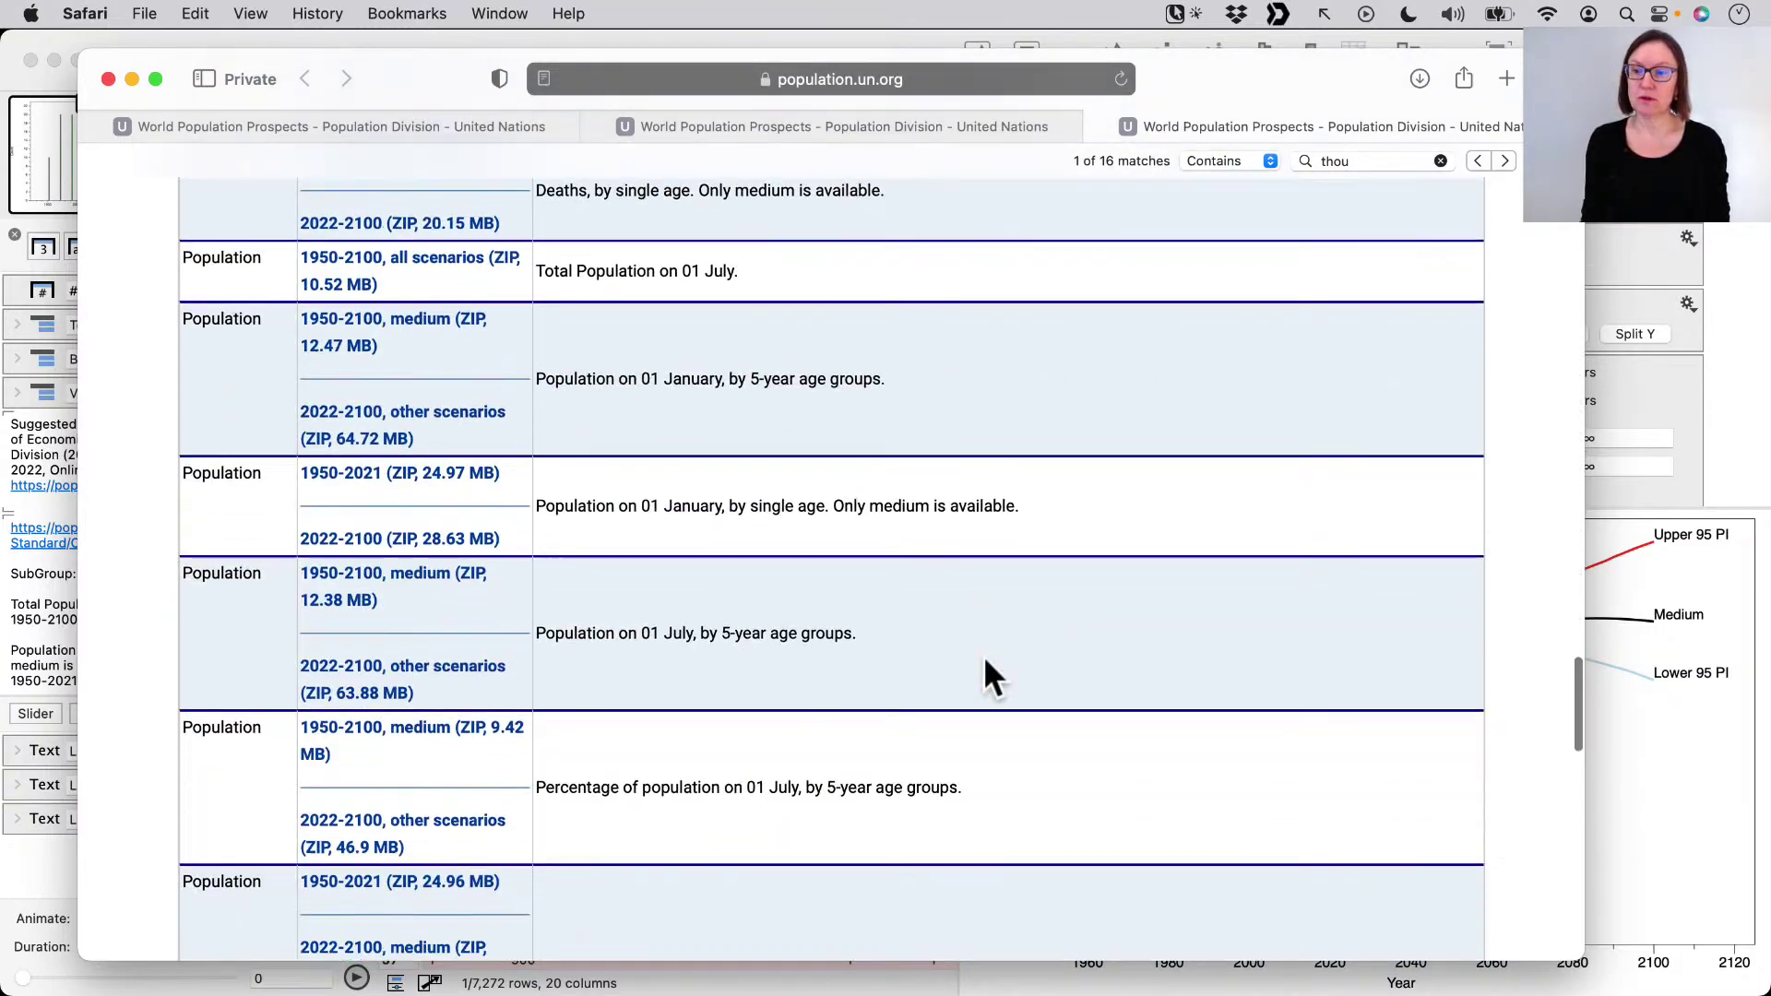
pyautogui.scroll(2, 983, 655)
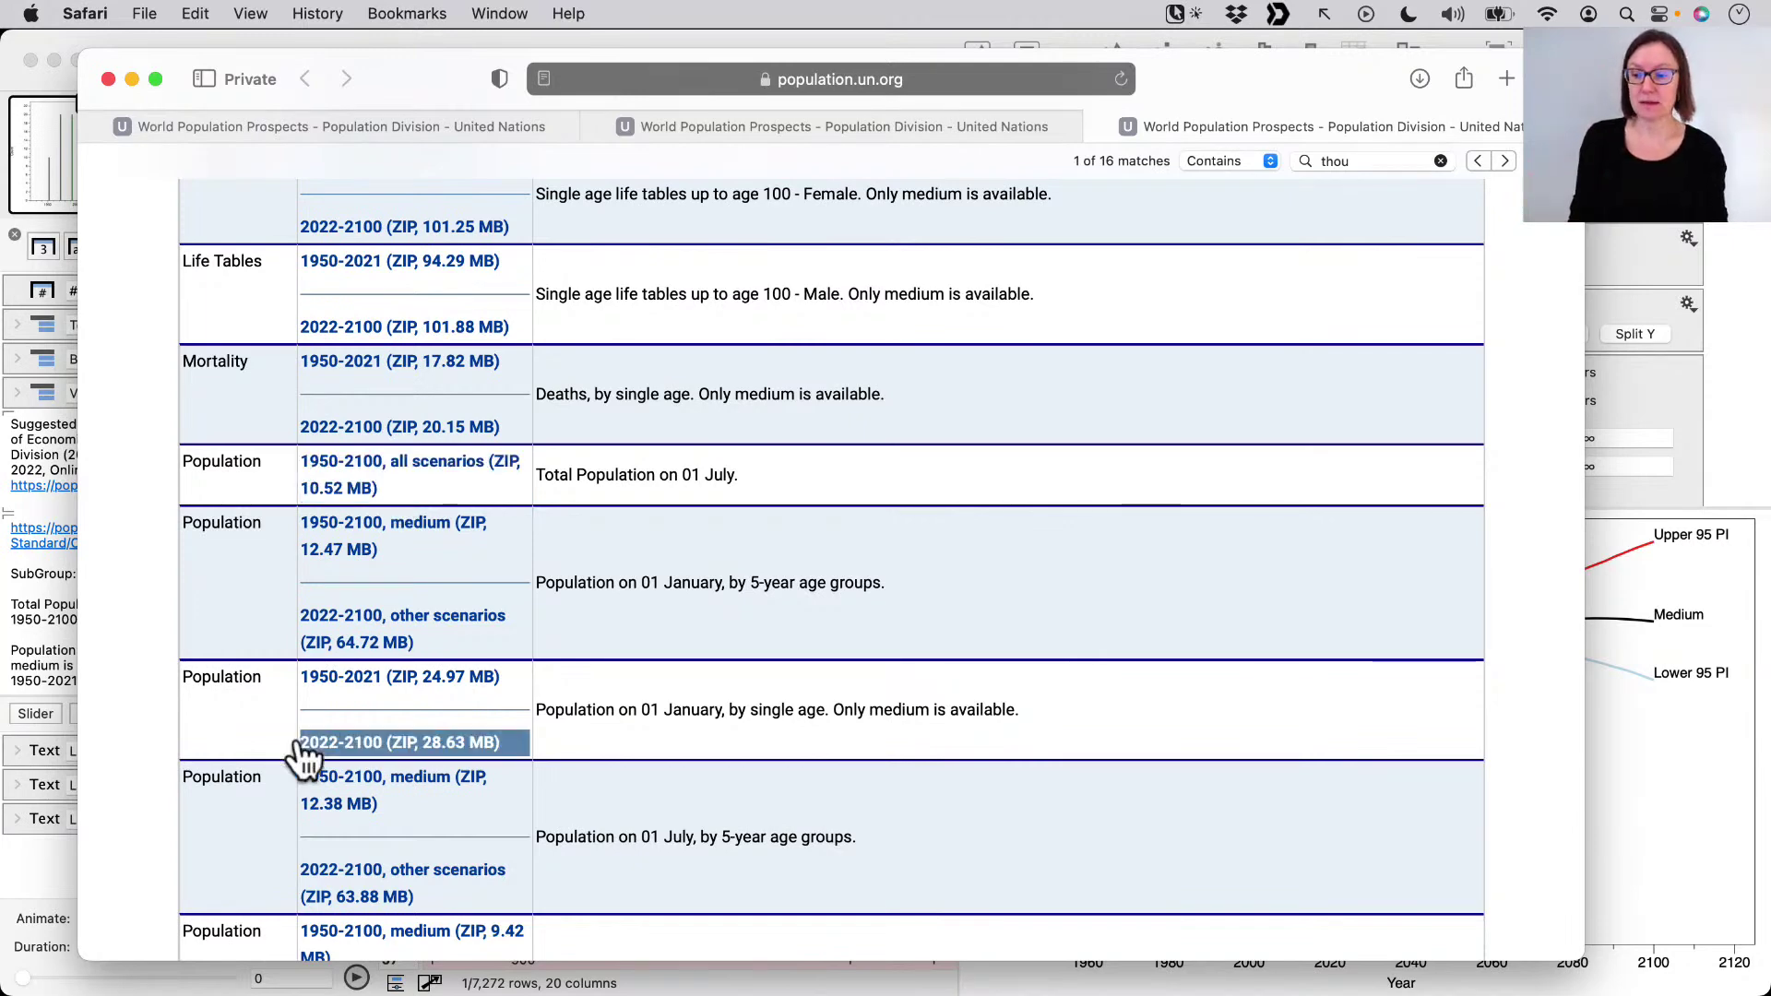
# - Switch to the Finder Downloads folder and open WPP2022_TotalPopulationBySex.csv with the default DataGraph 5.0.1
pyautogui.click(36, 878)
pyautogui.hotkey('ctrl', 'Up')
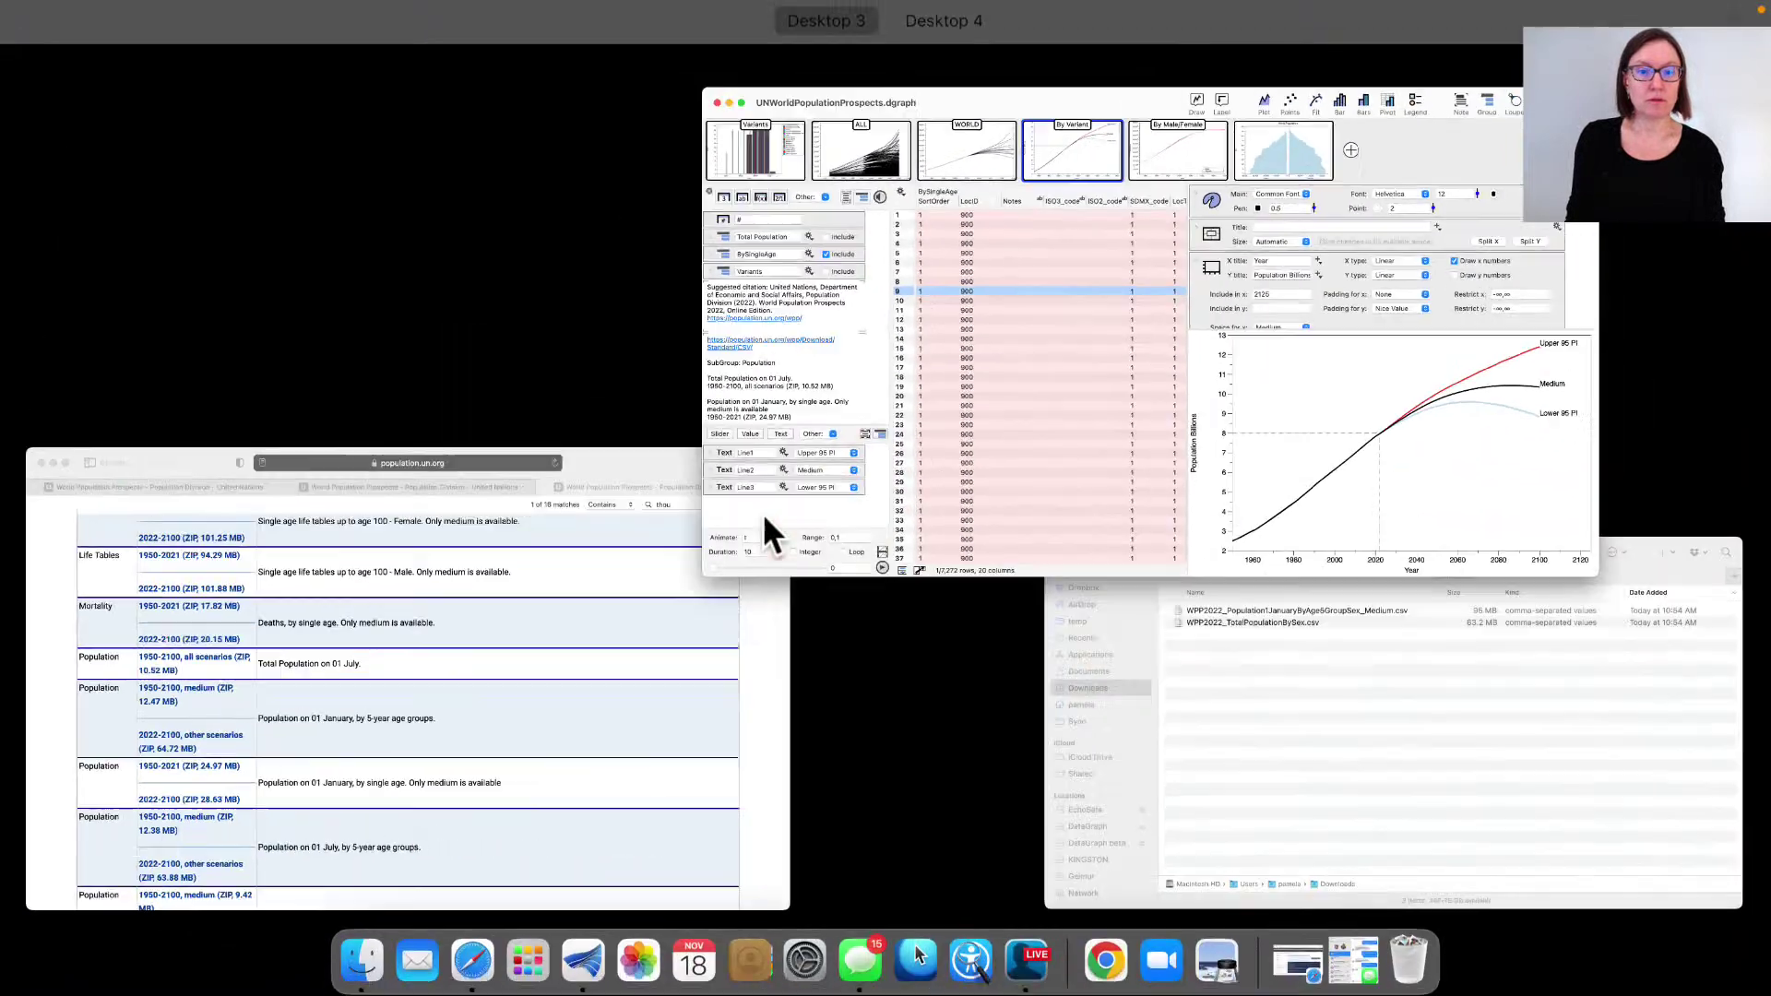
pyautogui.click(1364, 680)
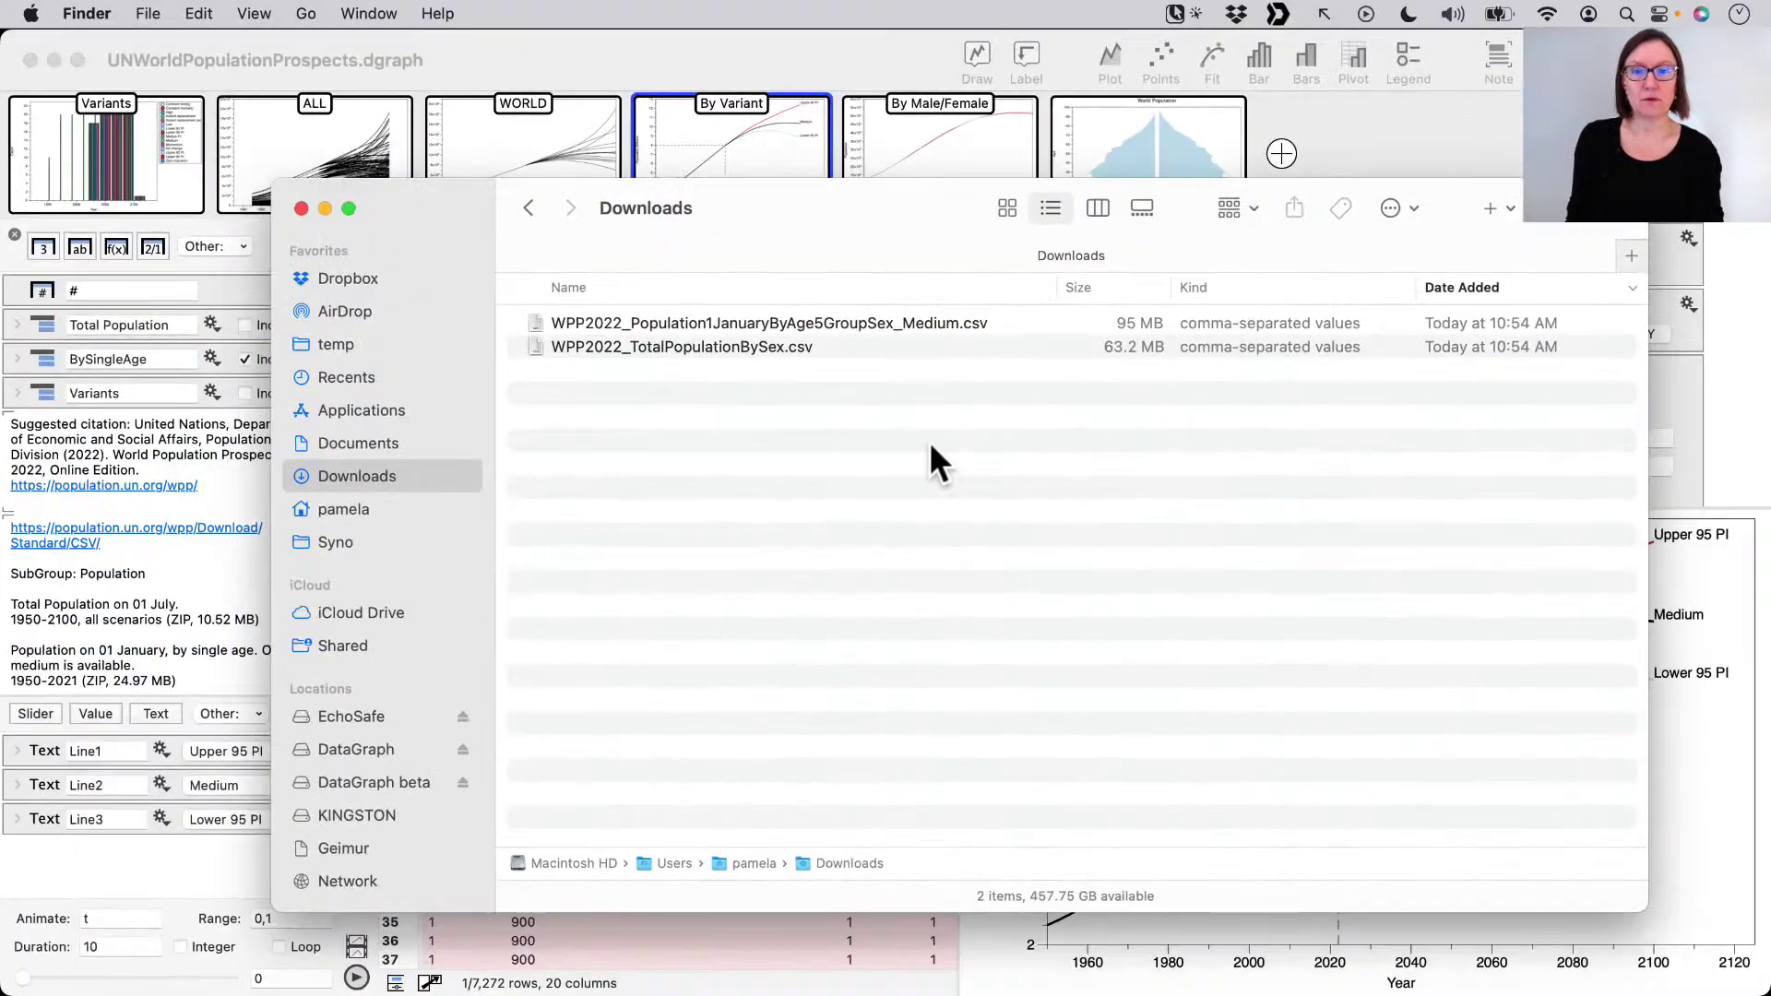
pyautogui.click(658, 349)
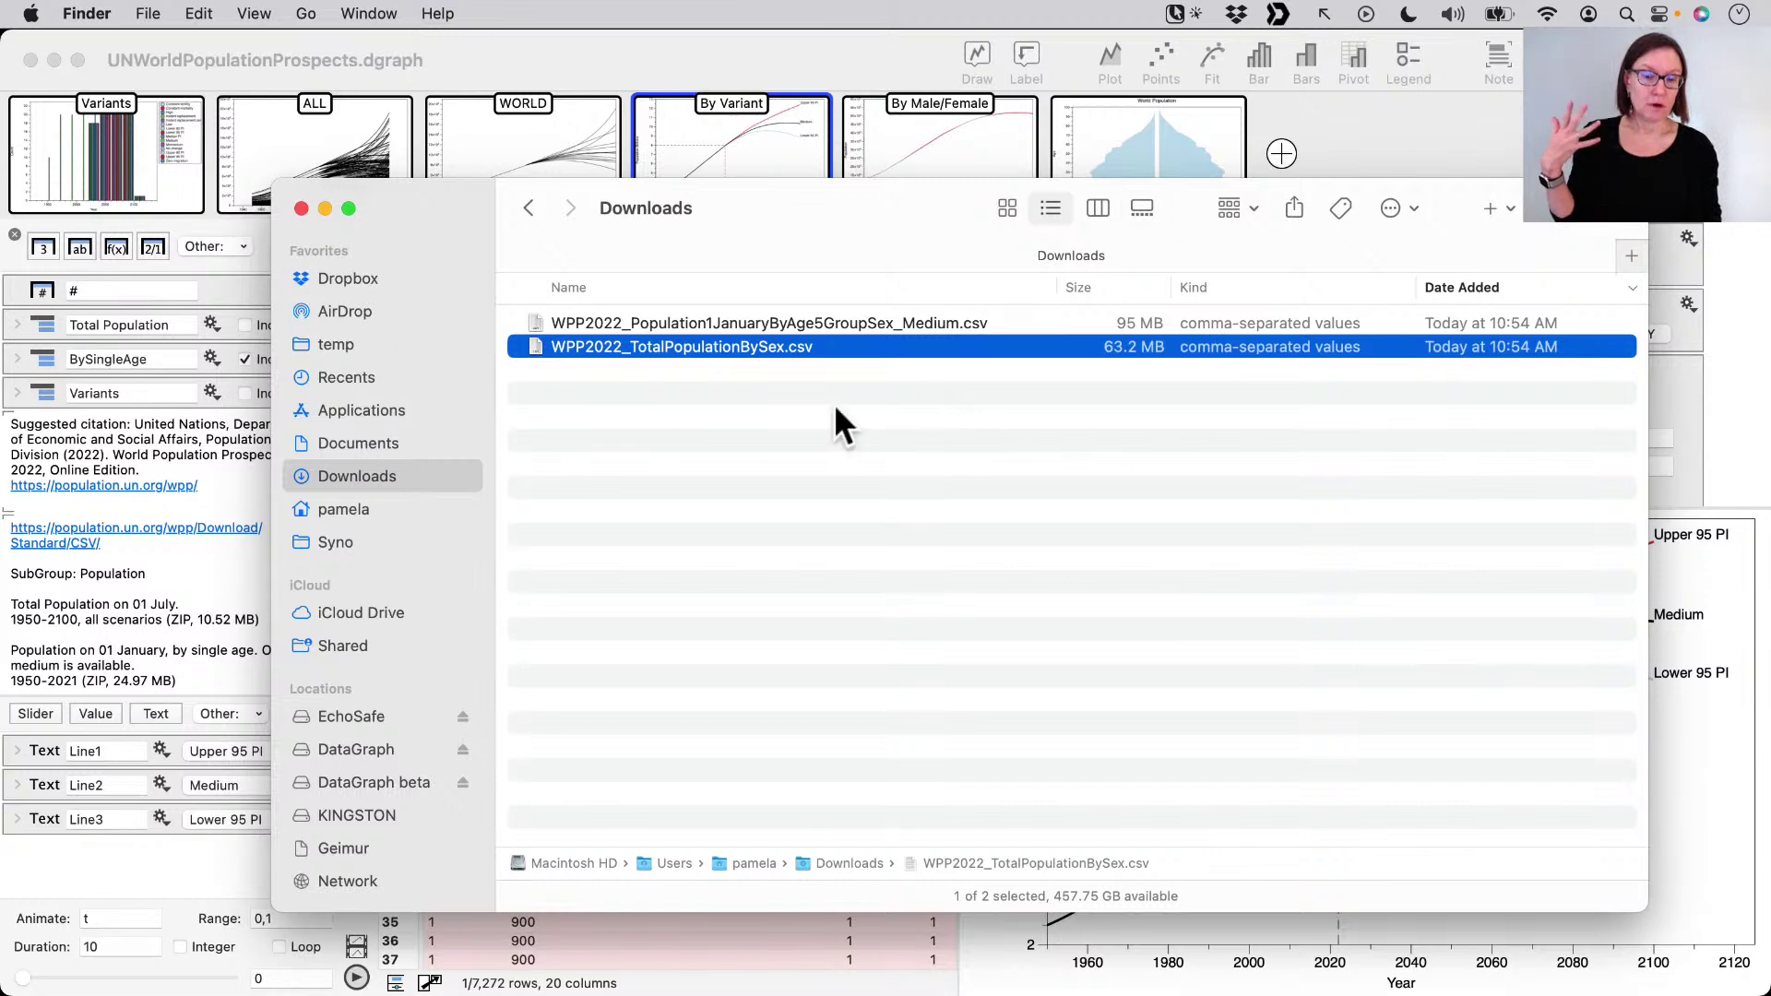
pyautogui.rightClick(728, 346)
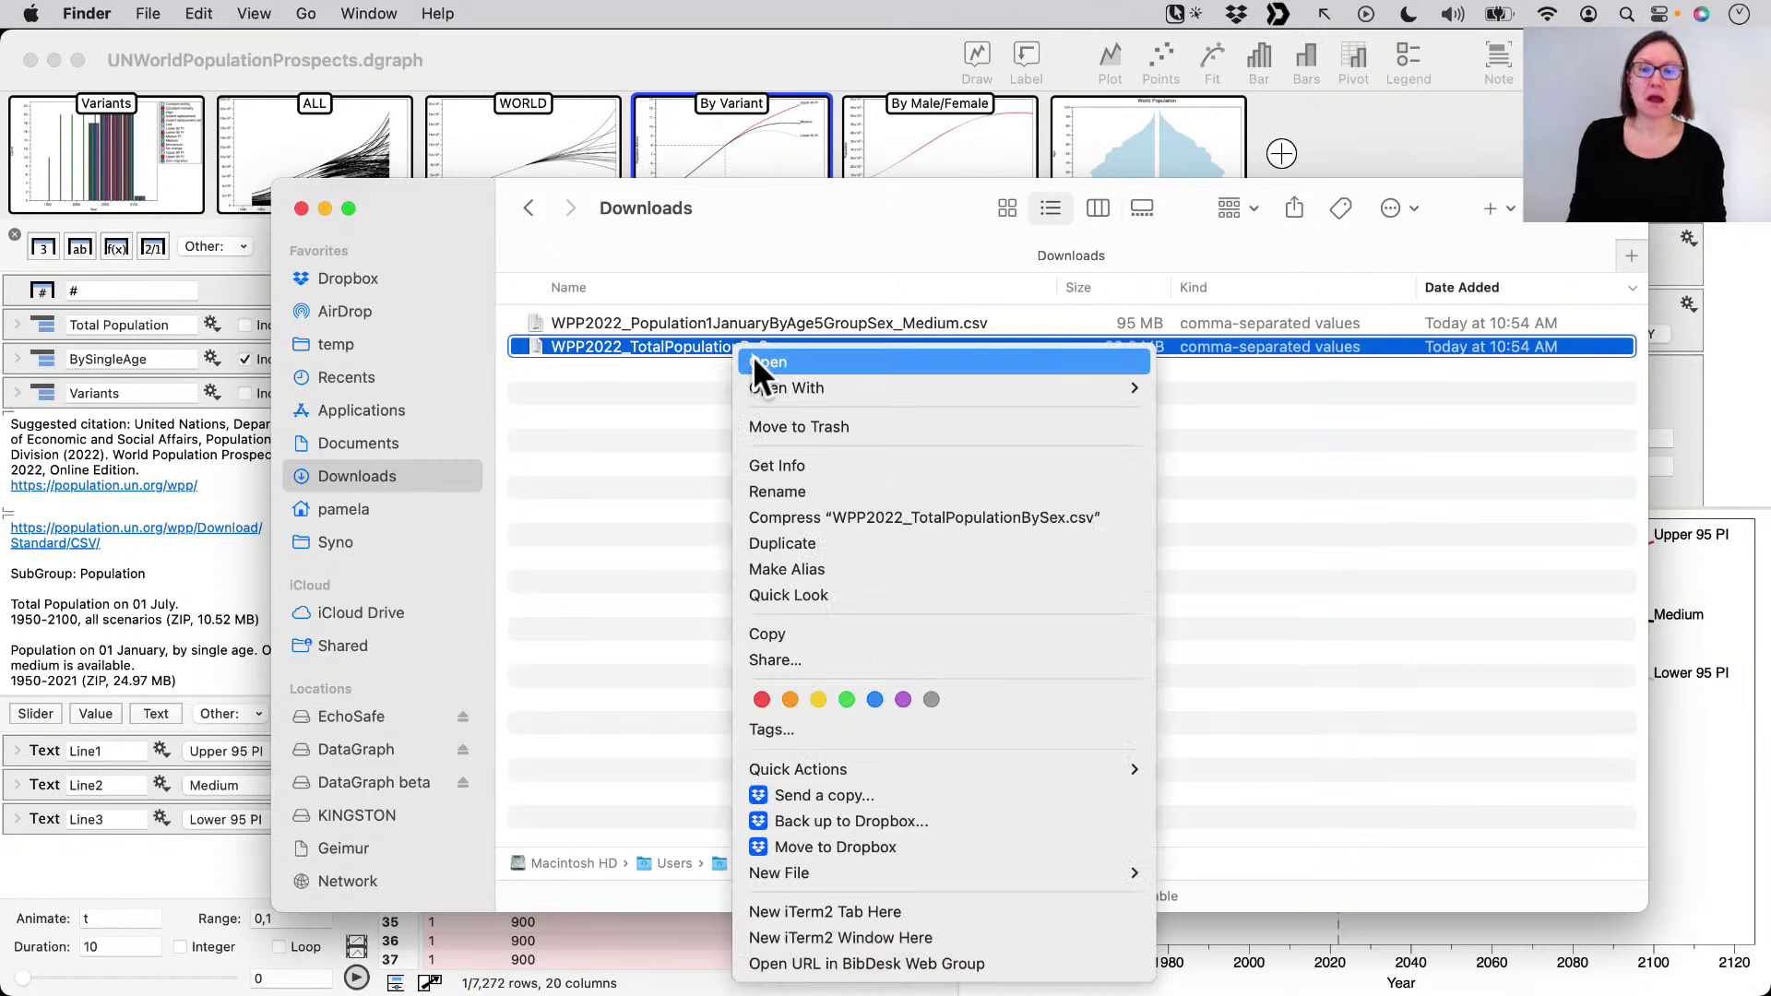
pyautogui.moveTo(778, 387)
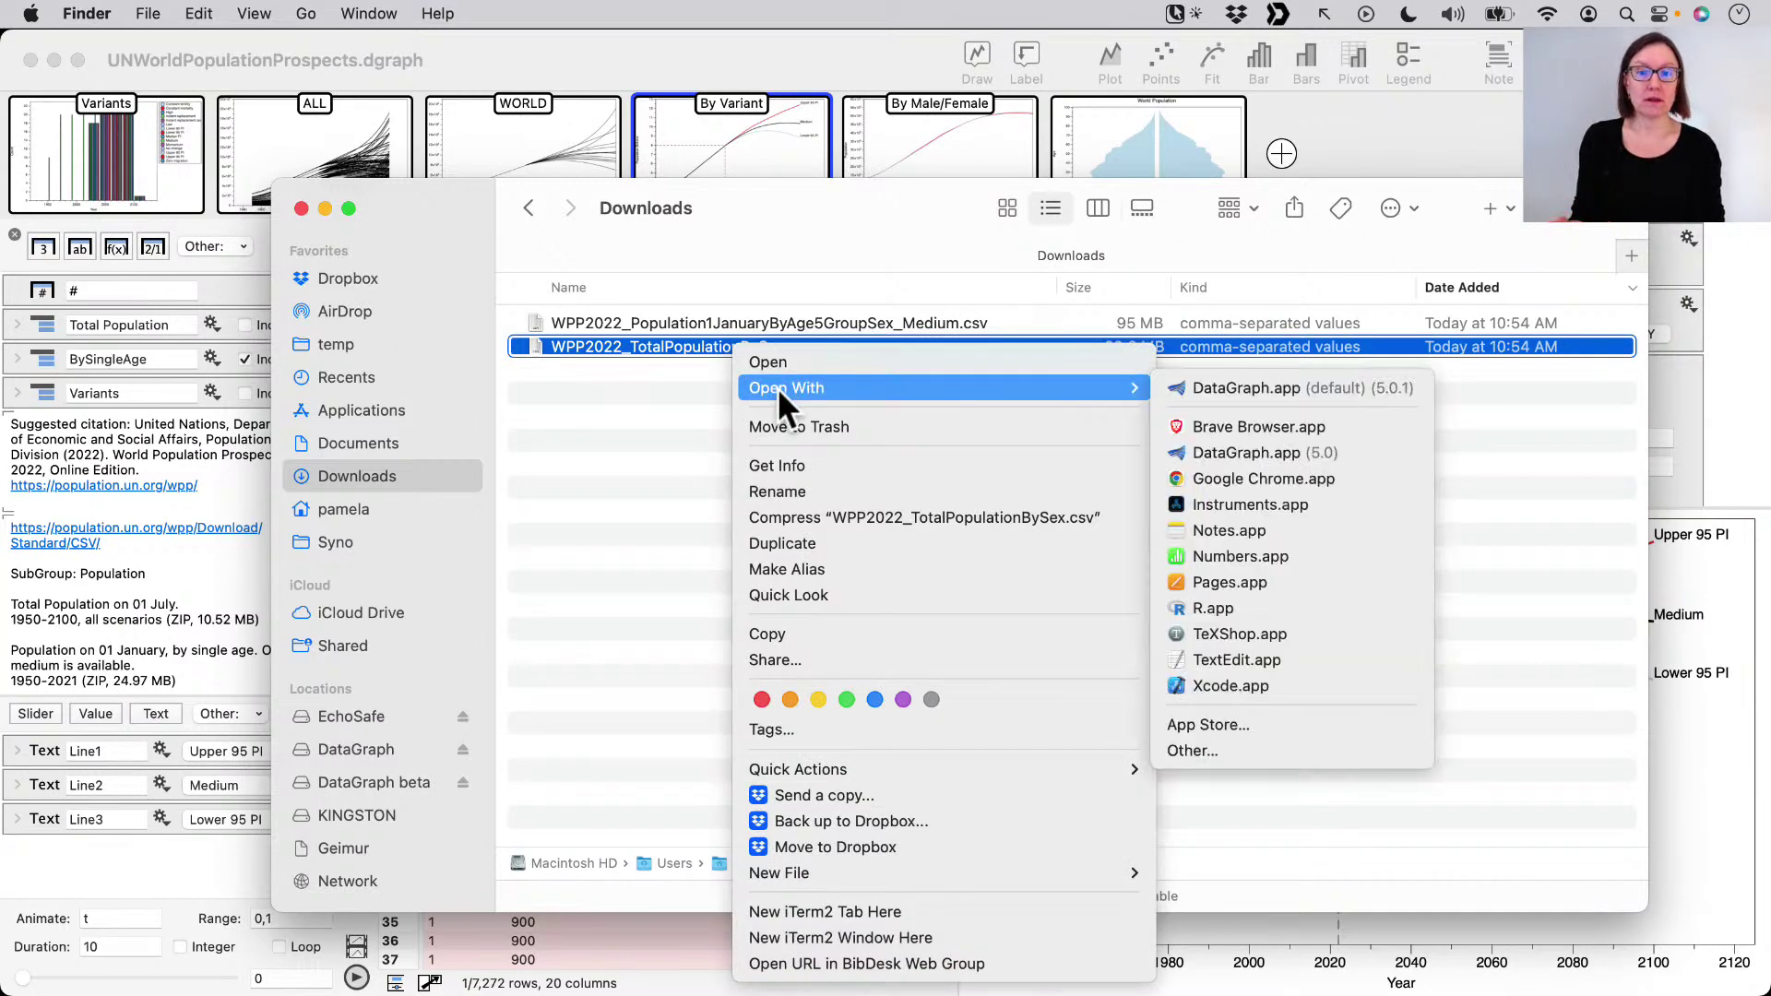
pyautogui.click(1264, 387)
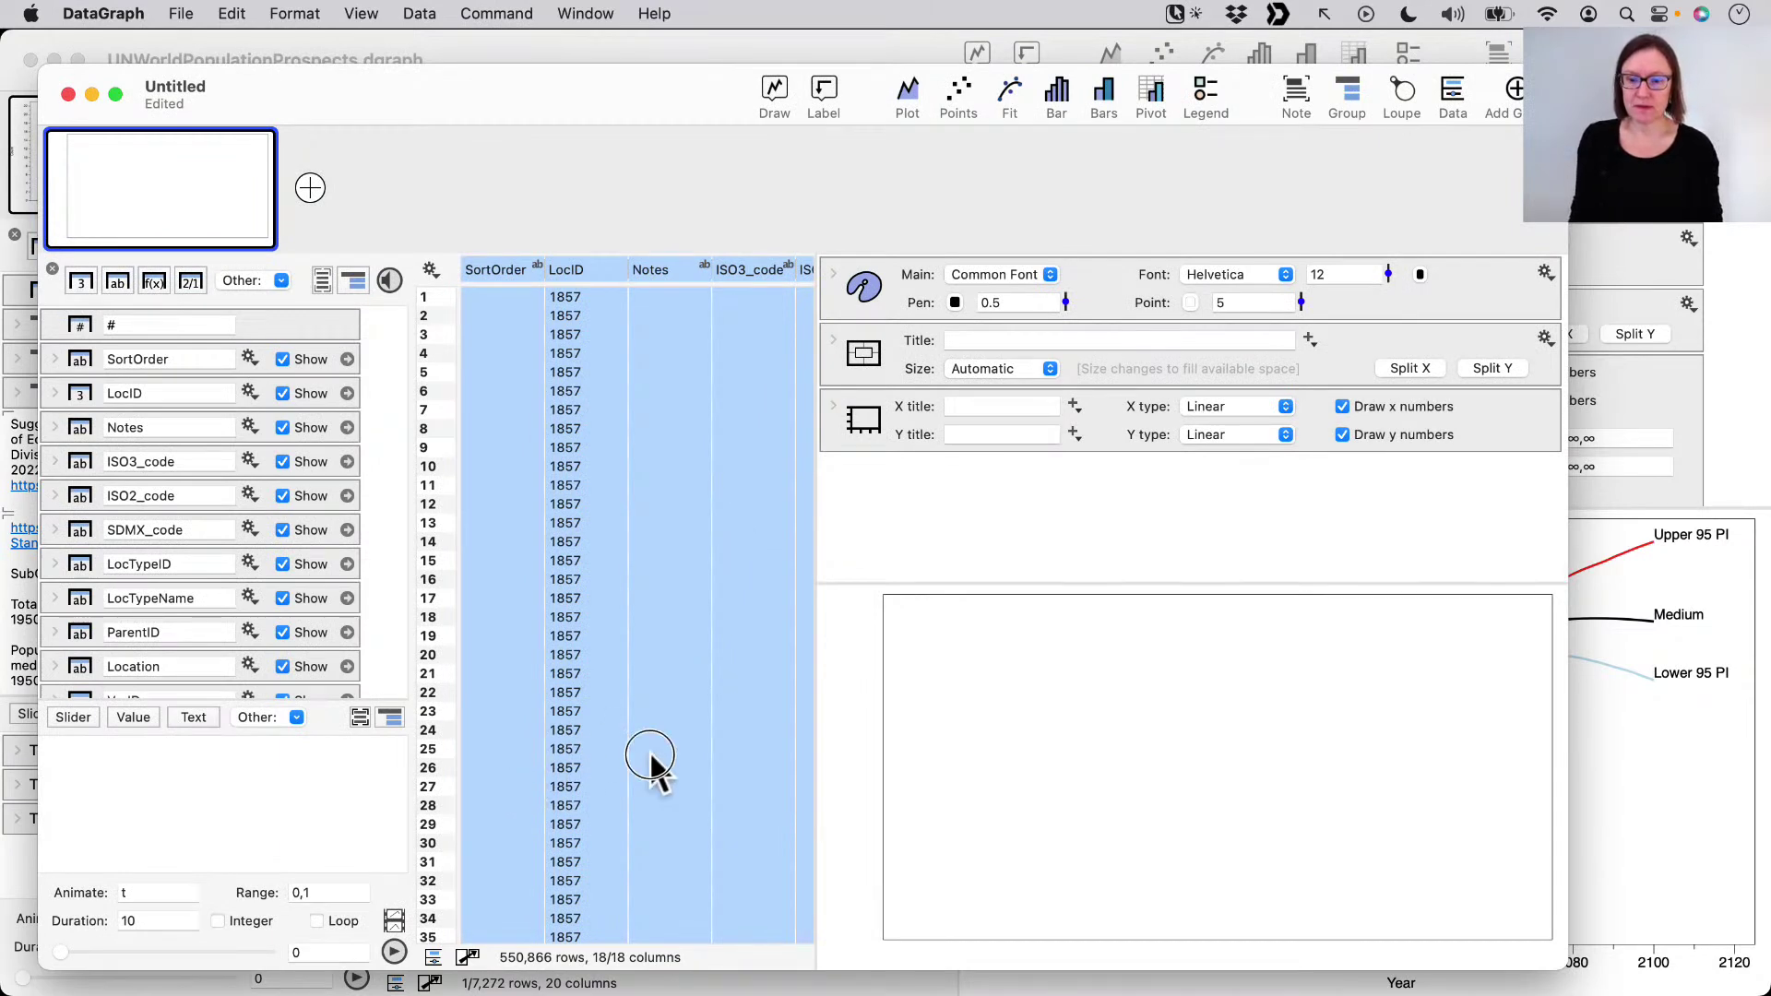
# - Enlarge the new document's window to fill the screen and examine the imported Location, Variant, Time and MidPeriod columns
pyautogui.scroll(-5, 634, 679)
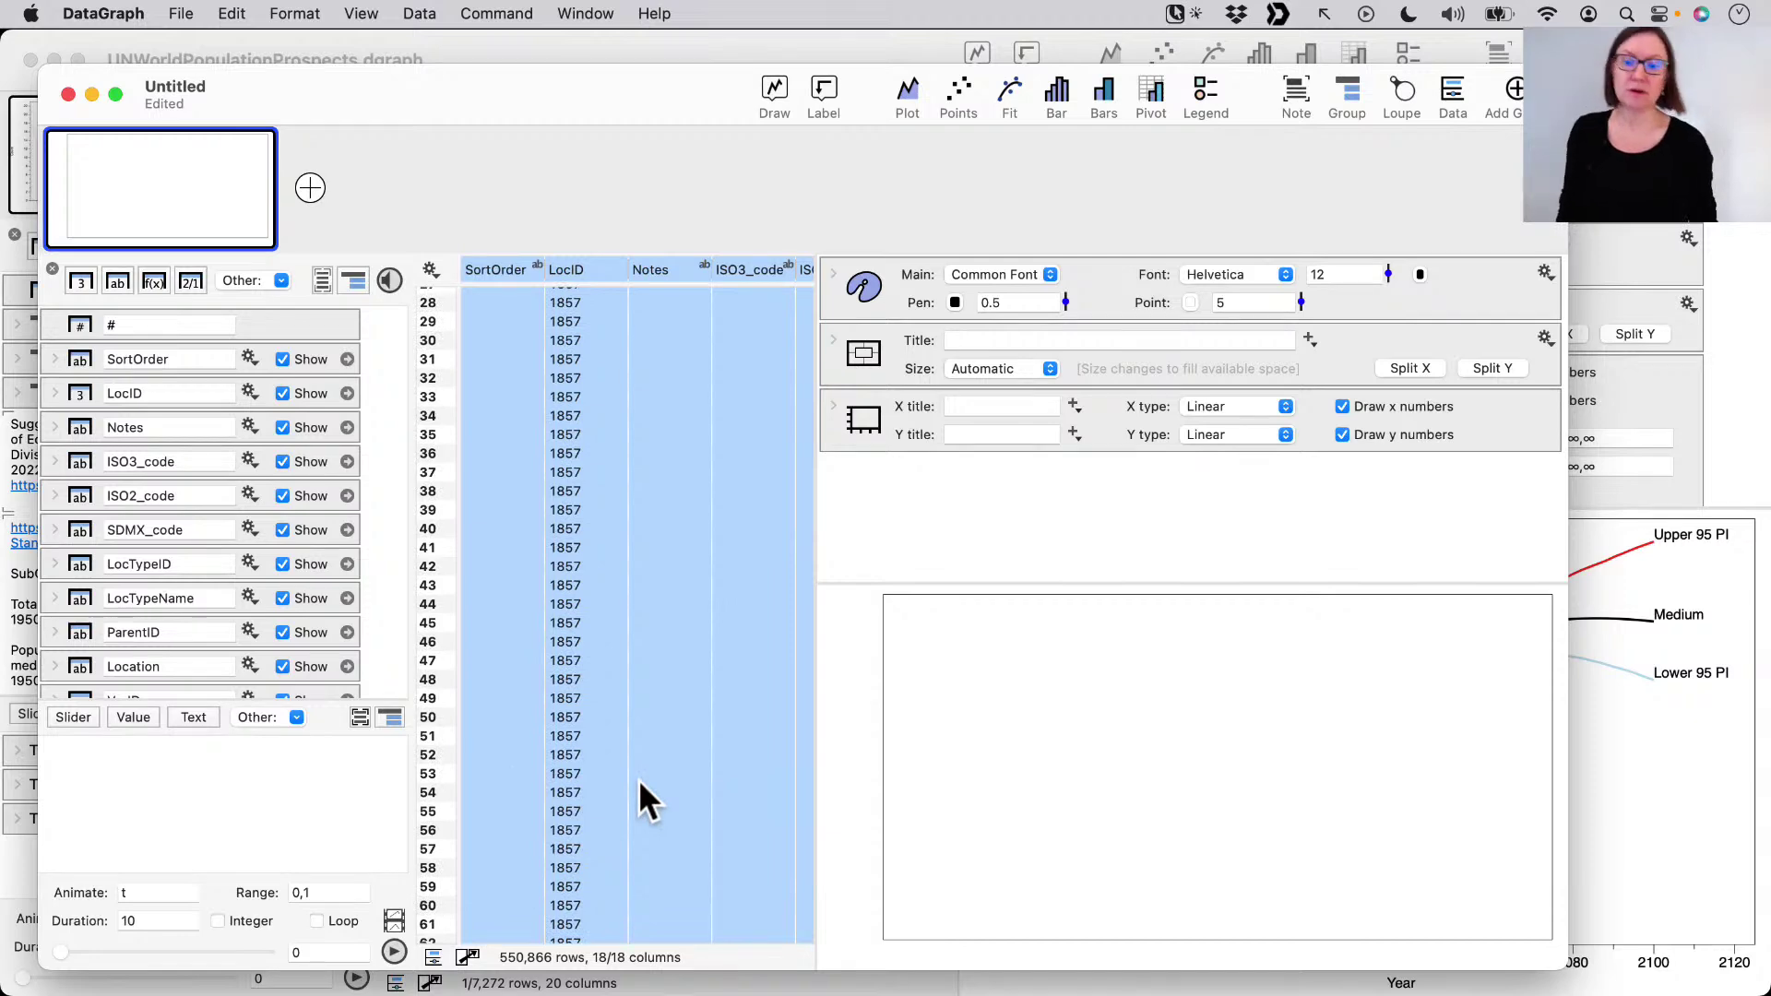
pyautogui.scroll(1, 664, 767)
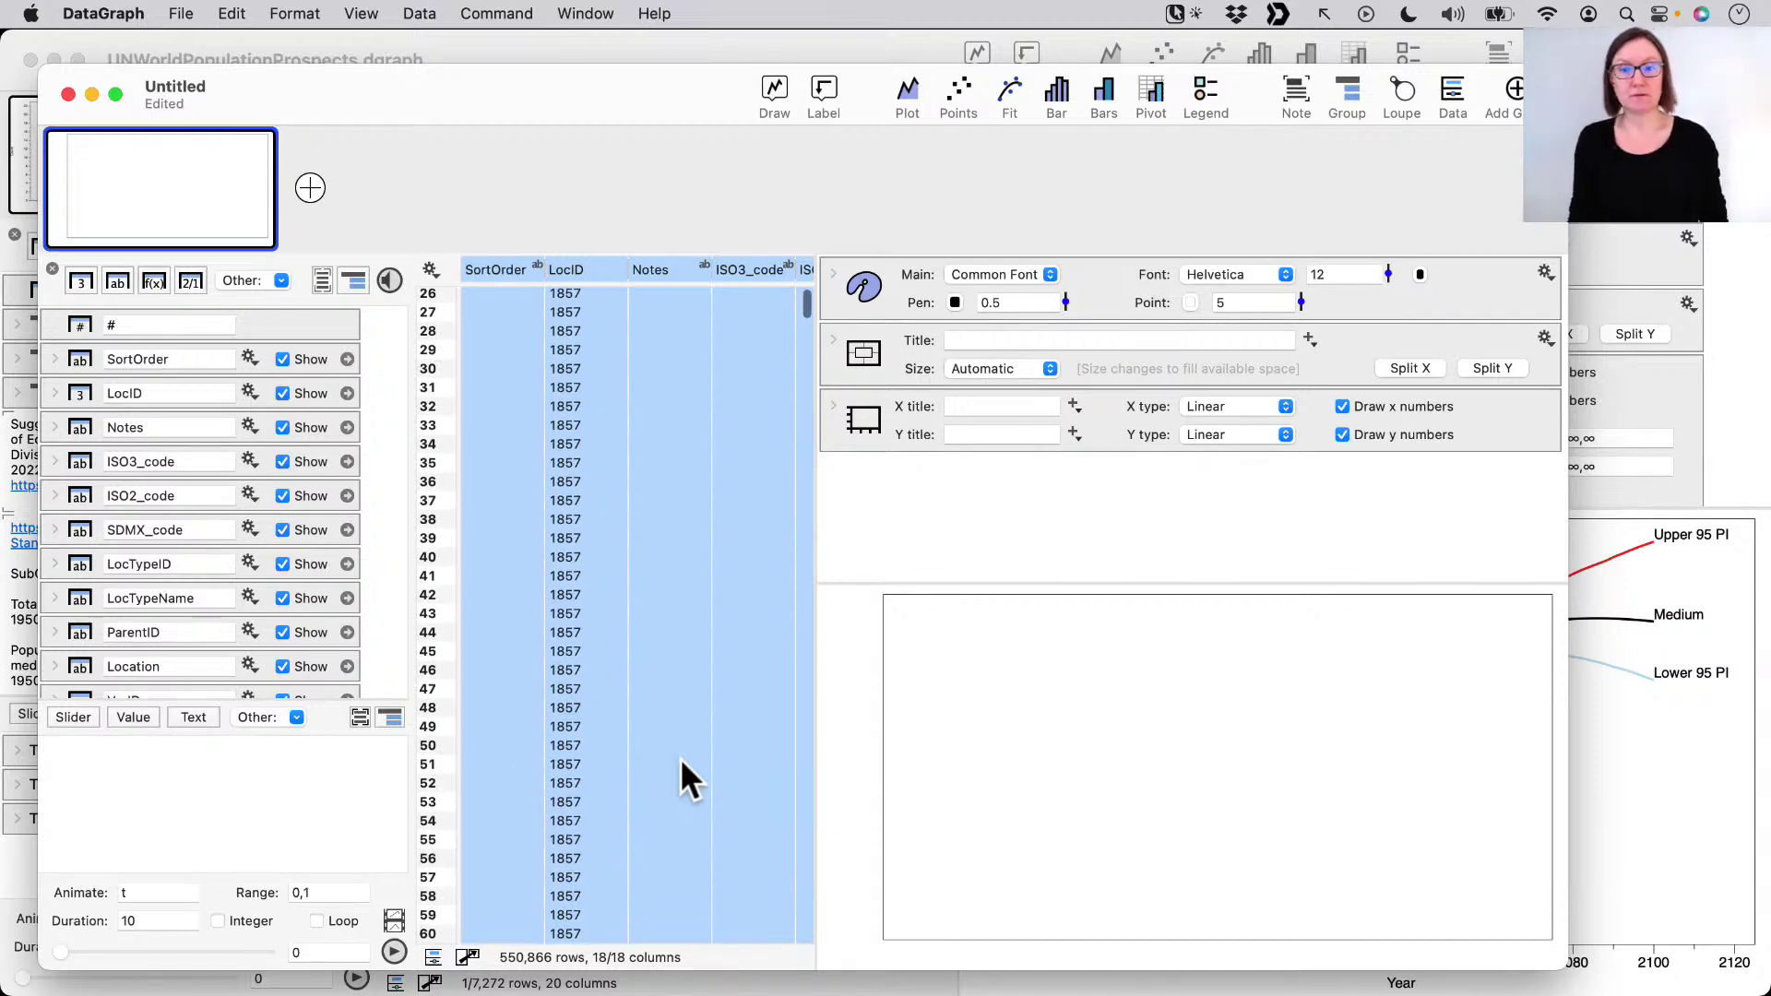
pyautogui.doubleClick(568, 81)
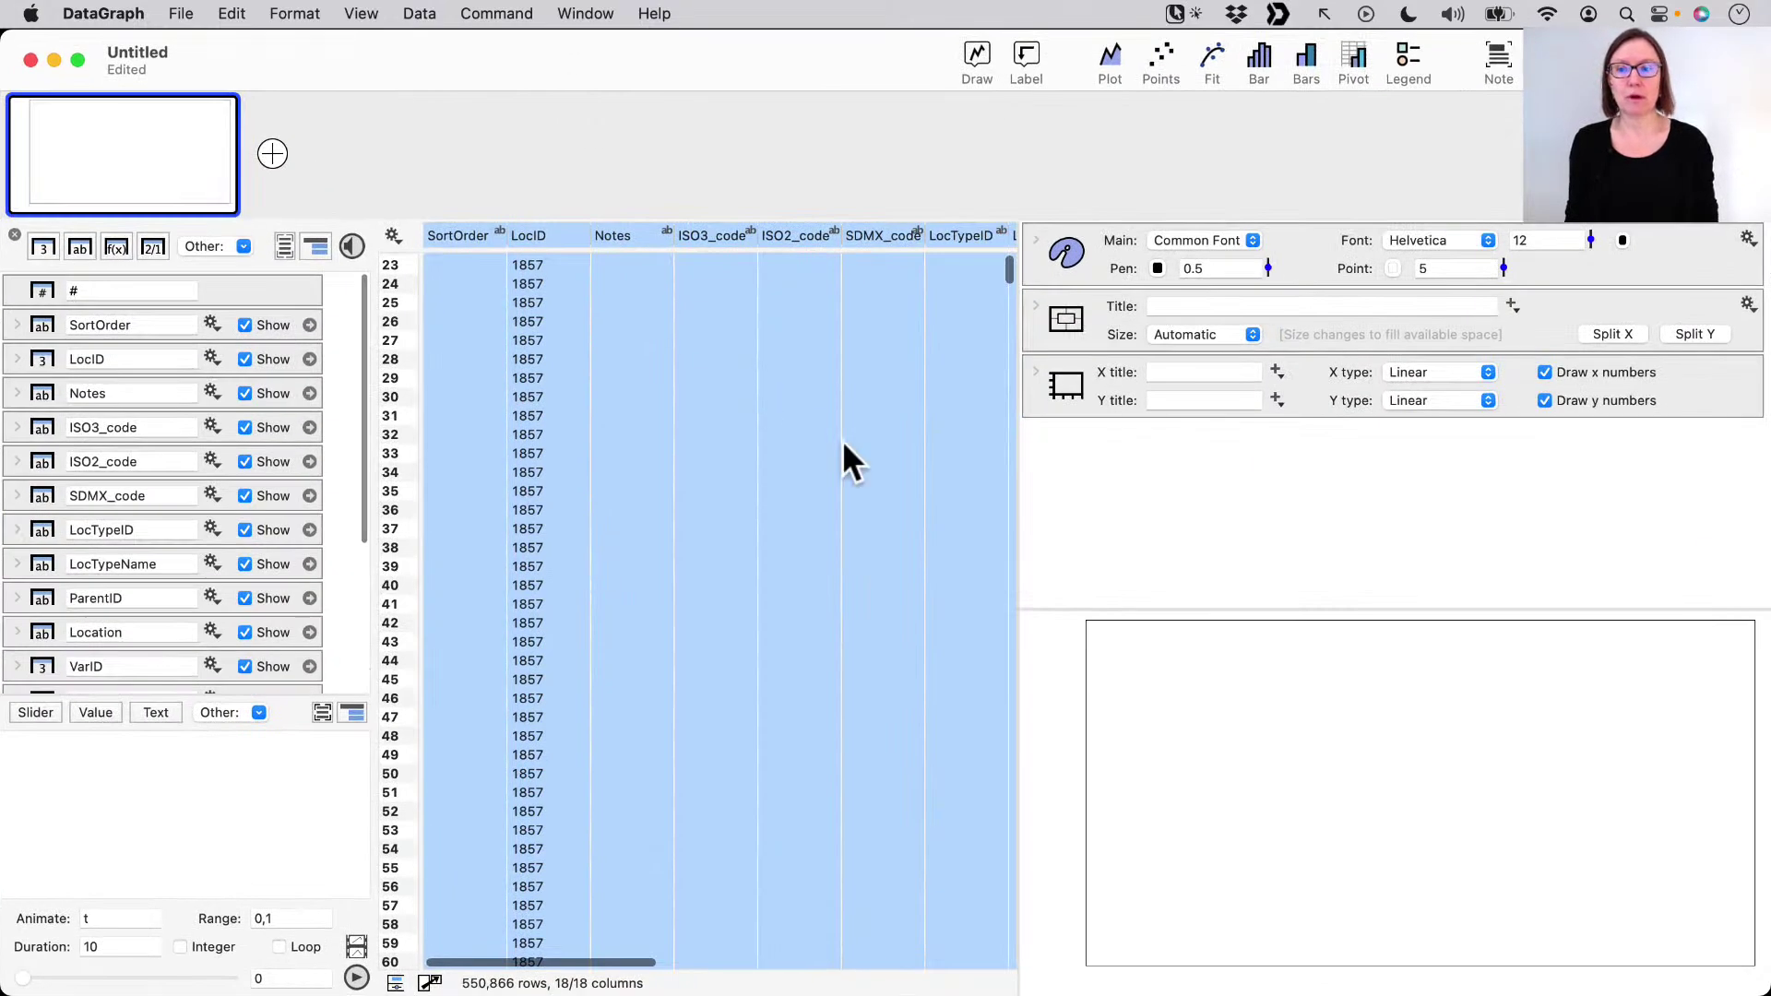
pyautogui.hscroll(10, 845, 451)
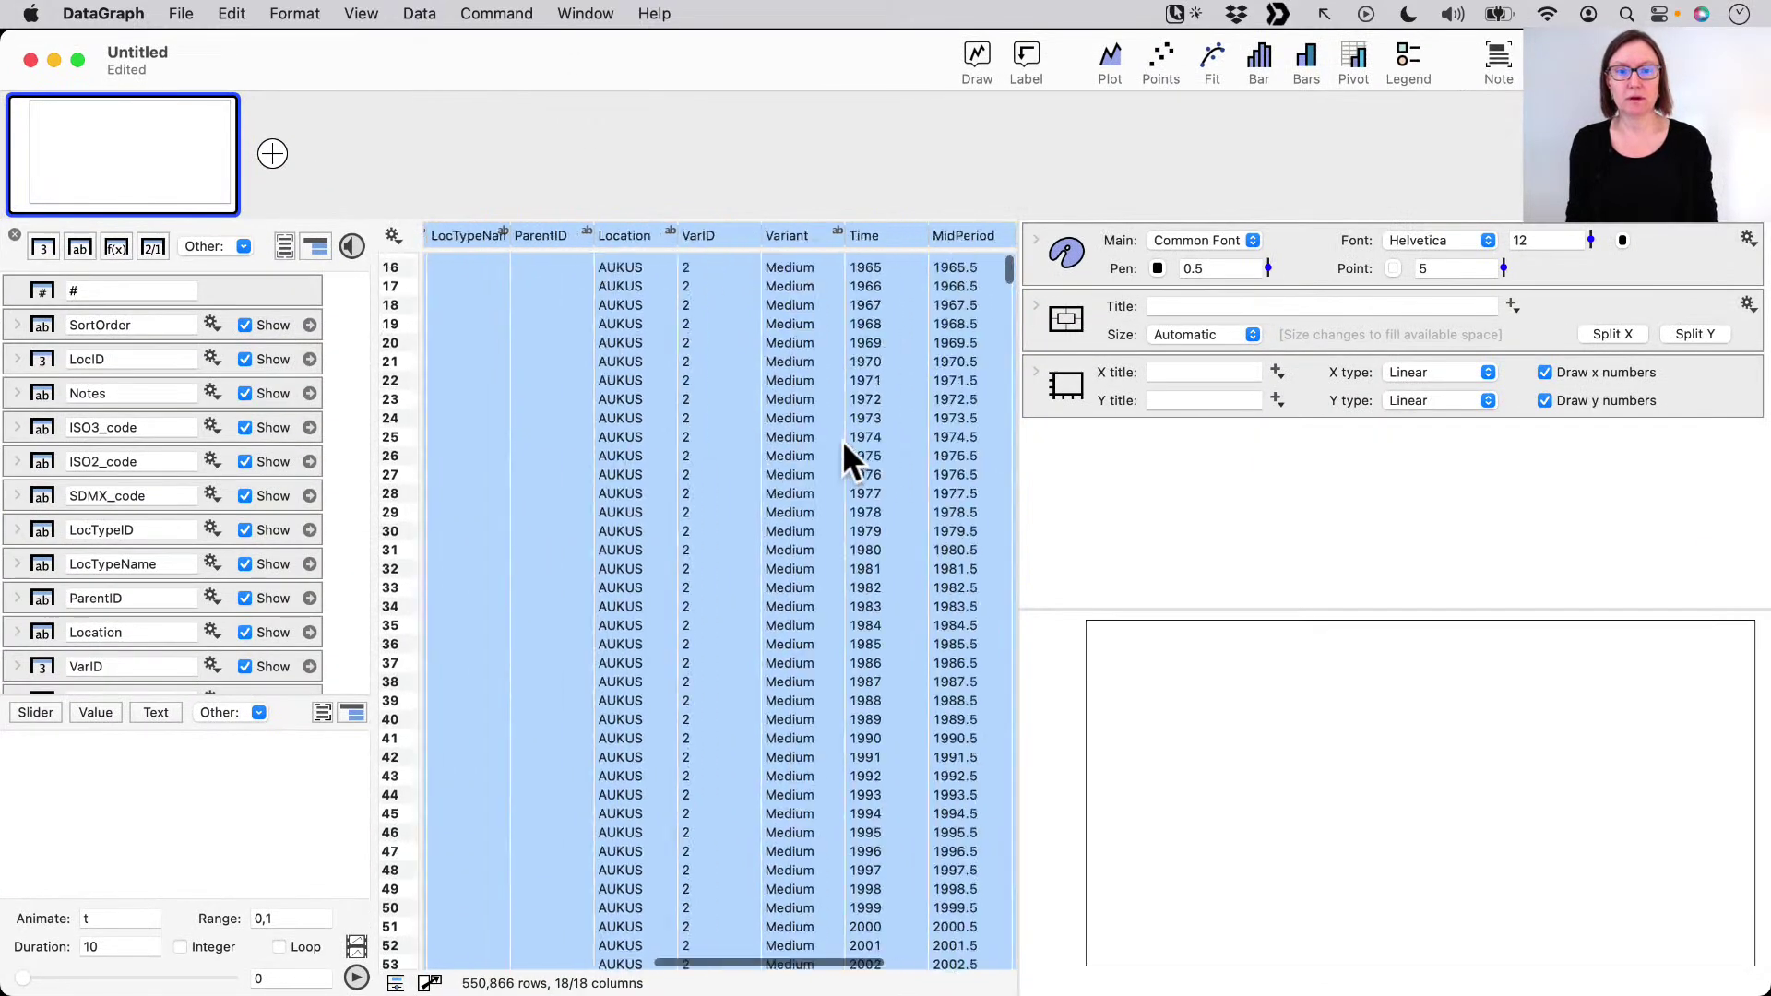
pyautogui.hscroll(3, 843, 452)
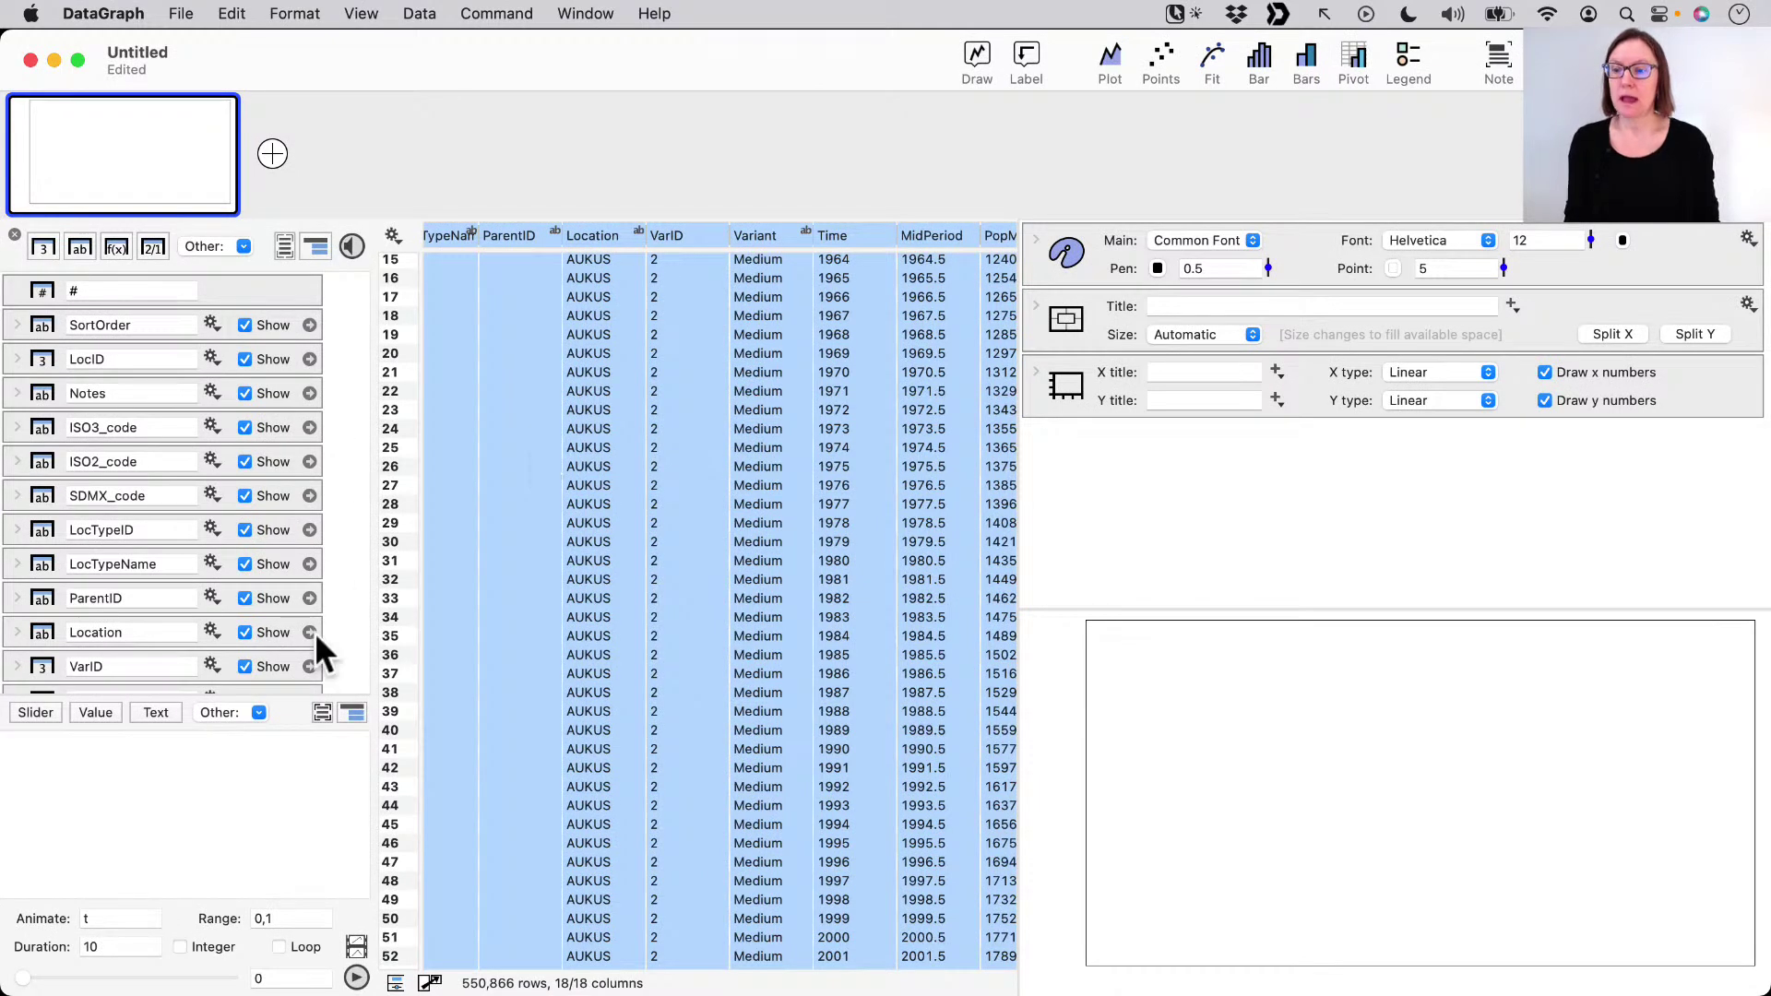
# - Enlarge the column list to show entries down to PopMale and bring the data table back to its first row and column
pyautogui.moveTo(287, 702); pyautogui.dragTo(305, 908)
pyautogui.scroll(-3, 291, 705)
pyautogui.scroll(5, 276, 553)
pyautogui.hscroll(-12, 816, 435)
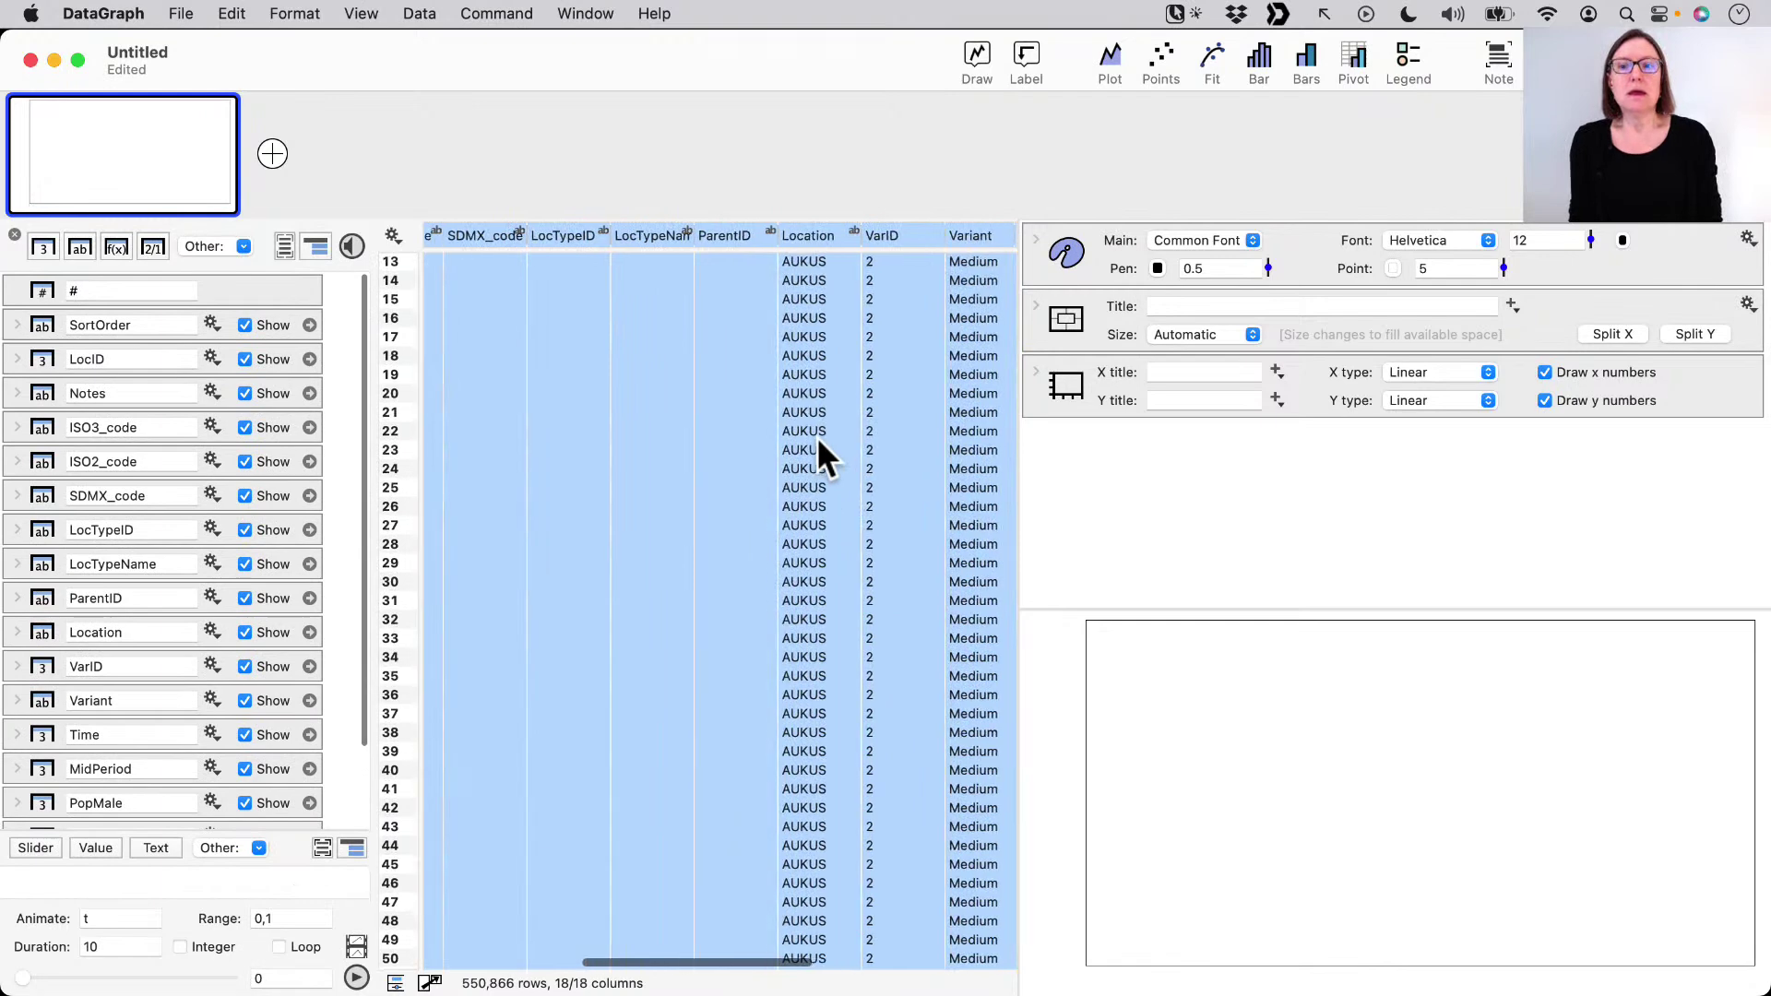
pyautogui.click(678, 441)
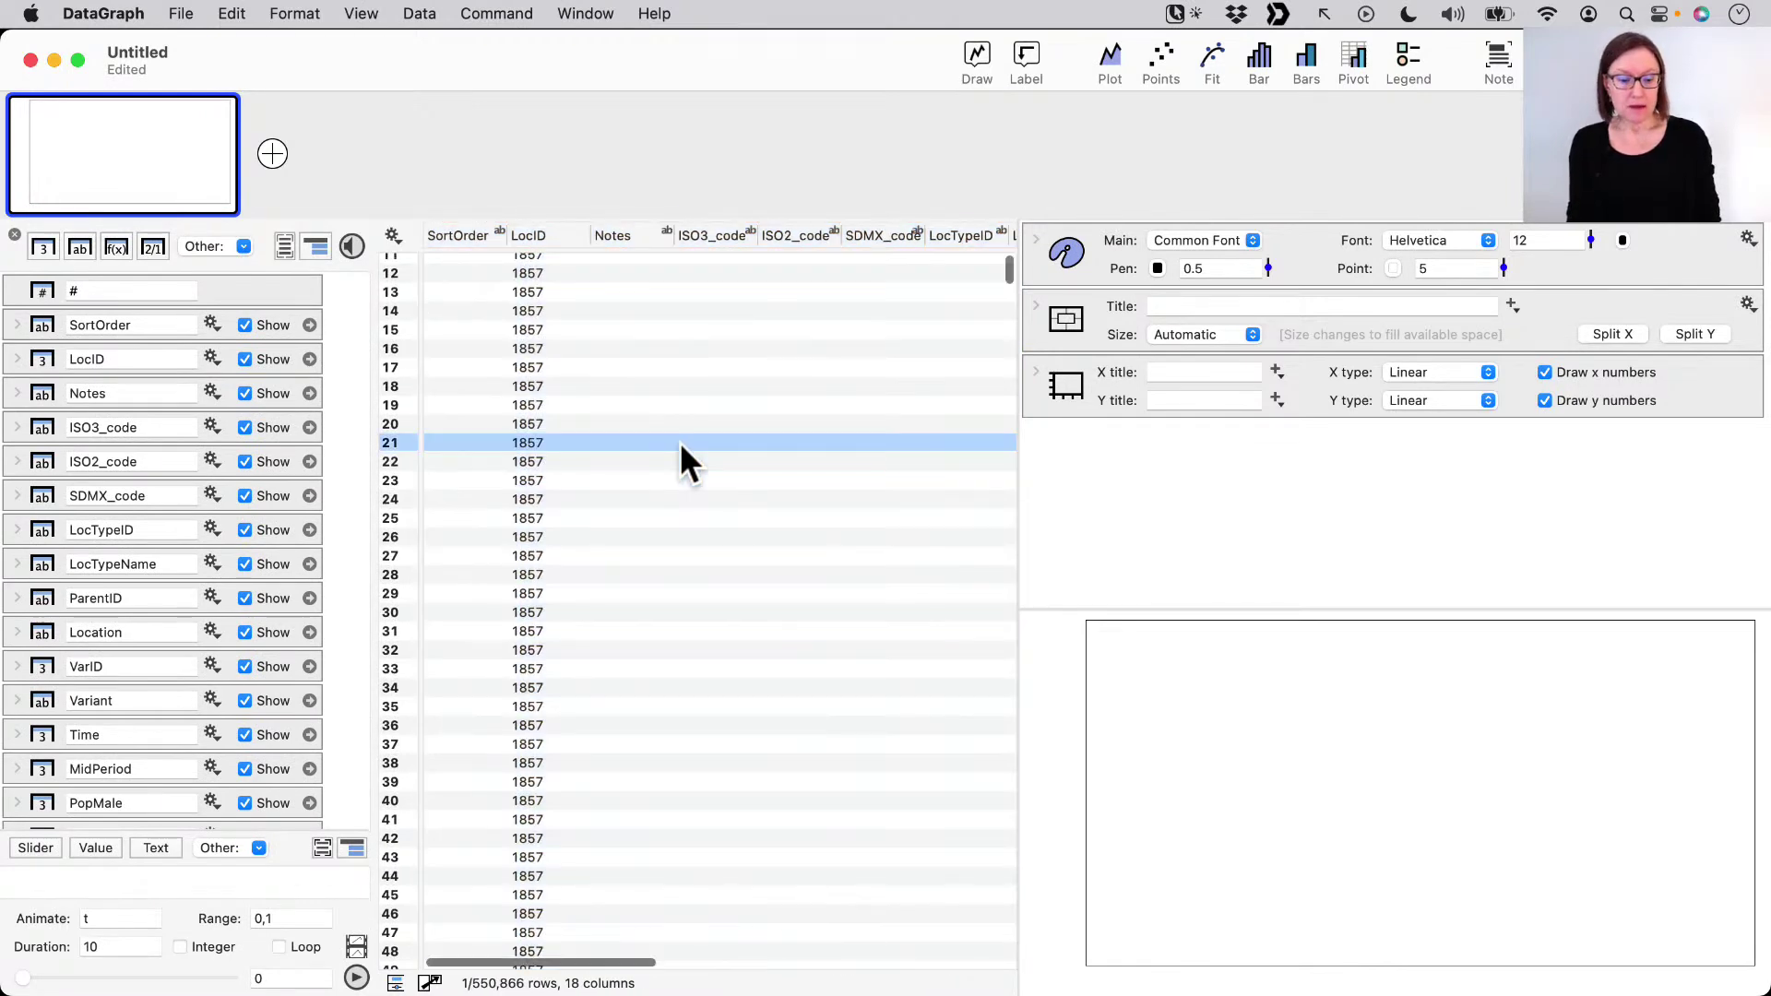
pyautogui.scroll(3, 679, 441)
pyautogui.scroll(2, 679, 441)
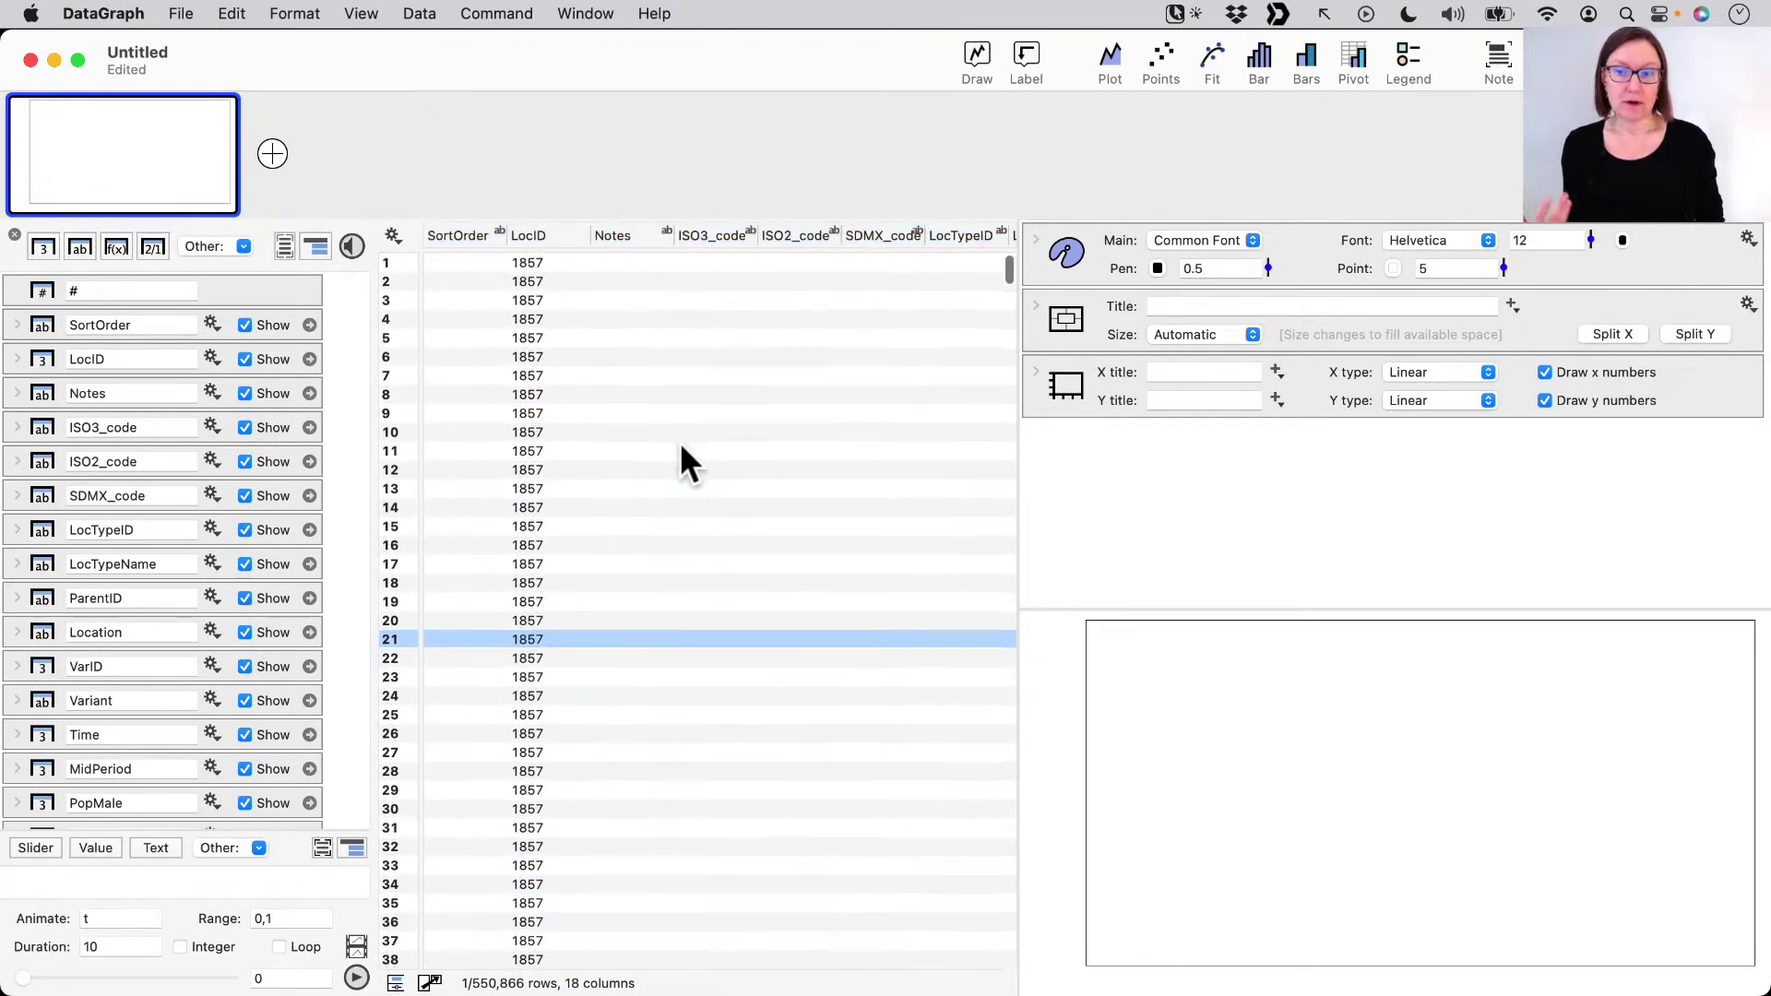
# - Select the SortOrder column and examine its entries from the first rows to the middle of the table
pyautogui.click(467, 235)
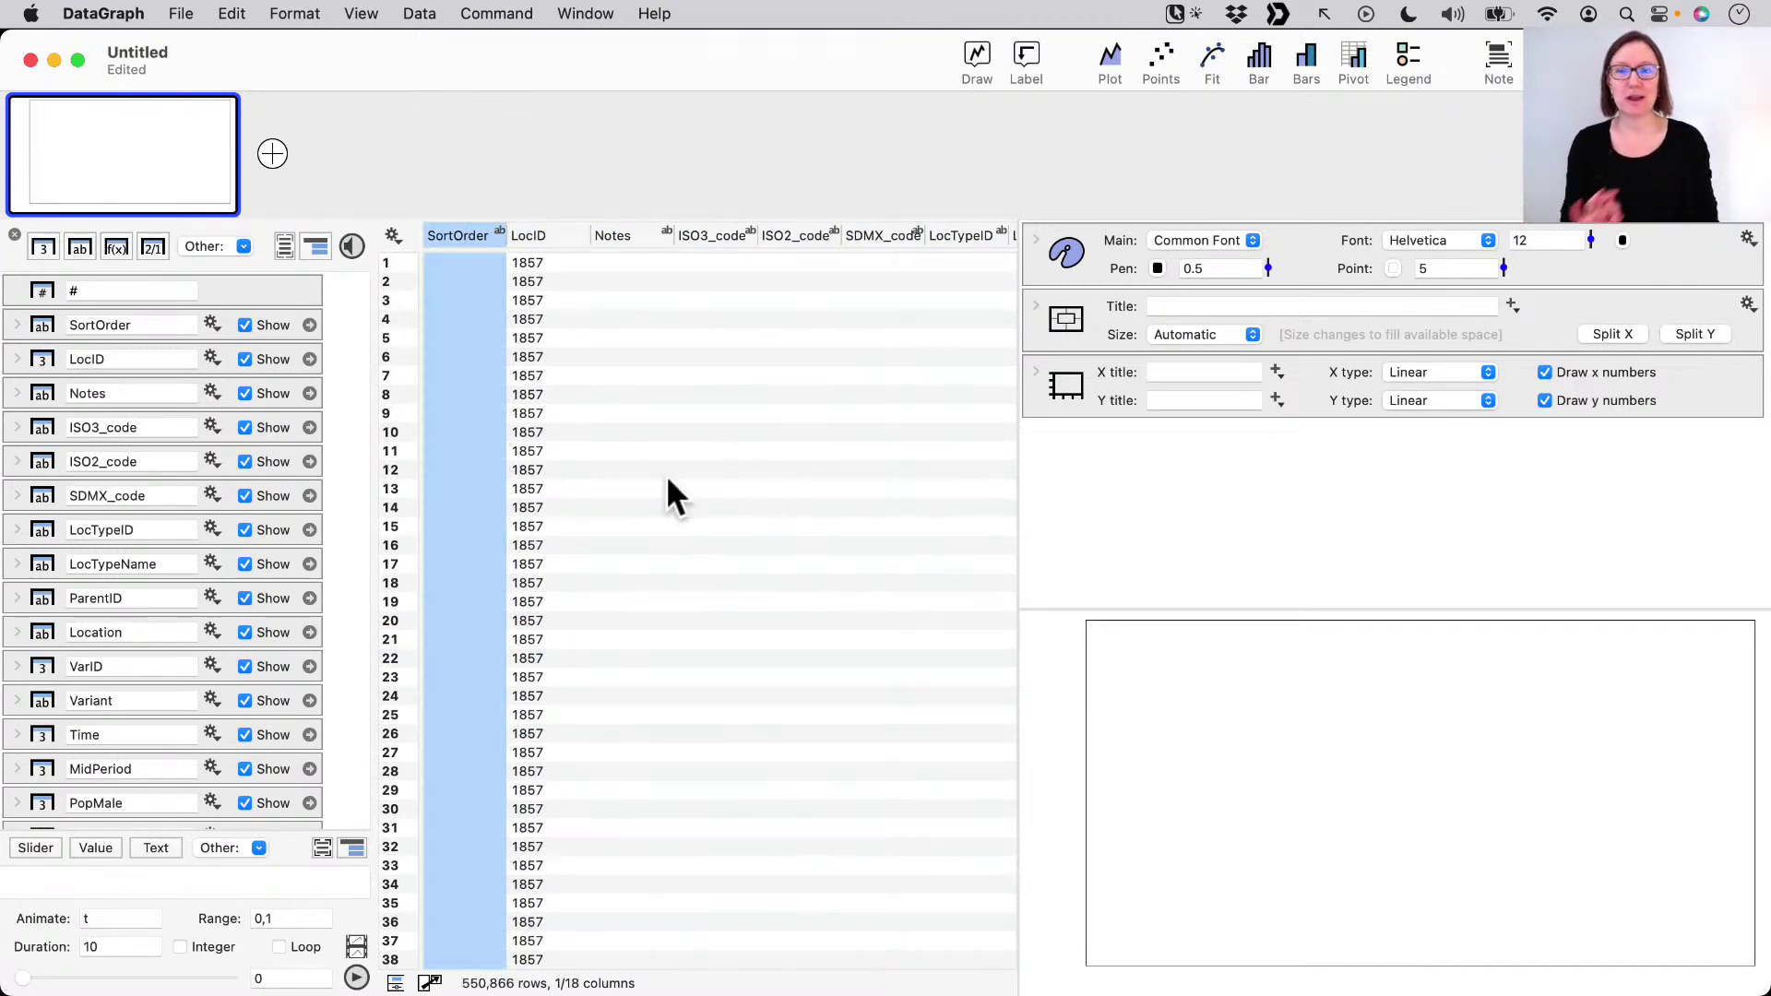
pyautogui.scroll(-20, 652, 472)
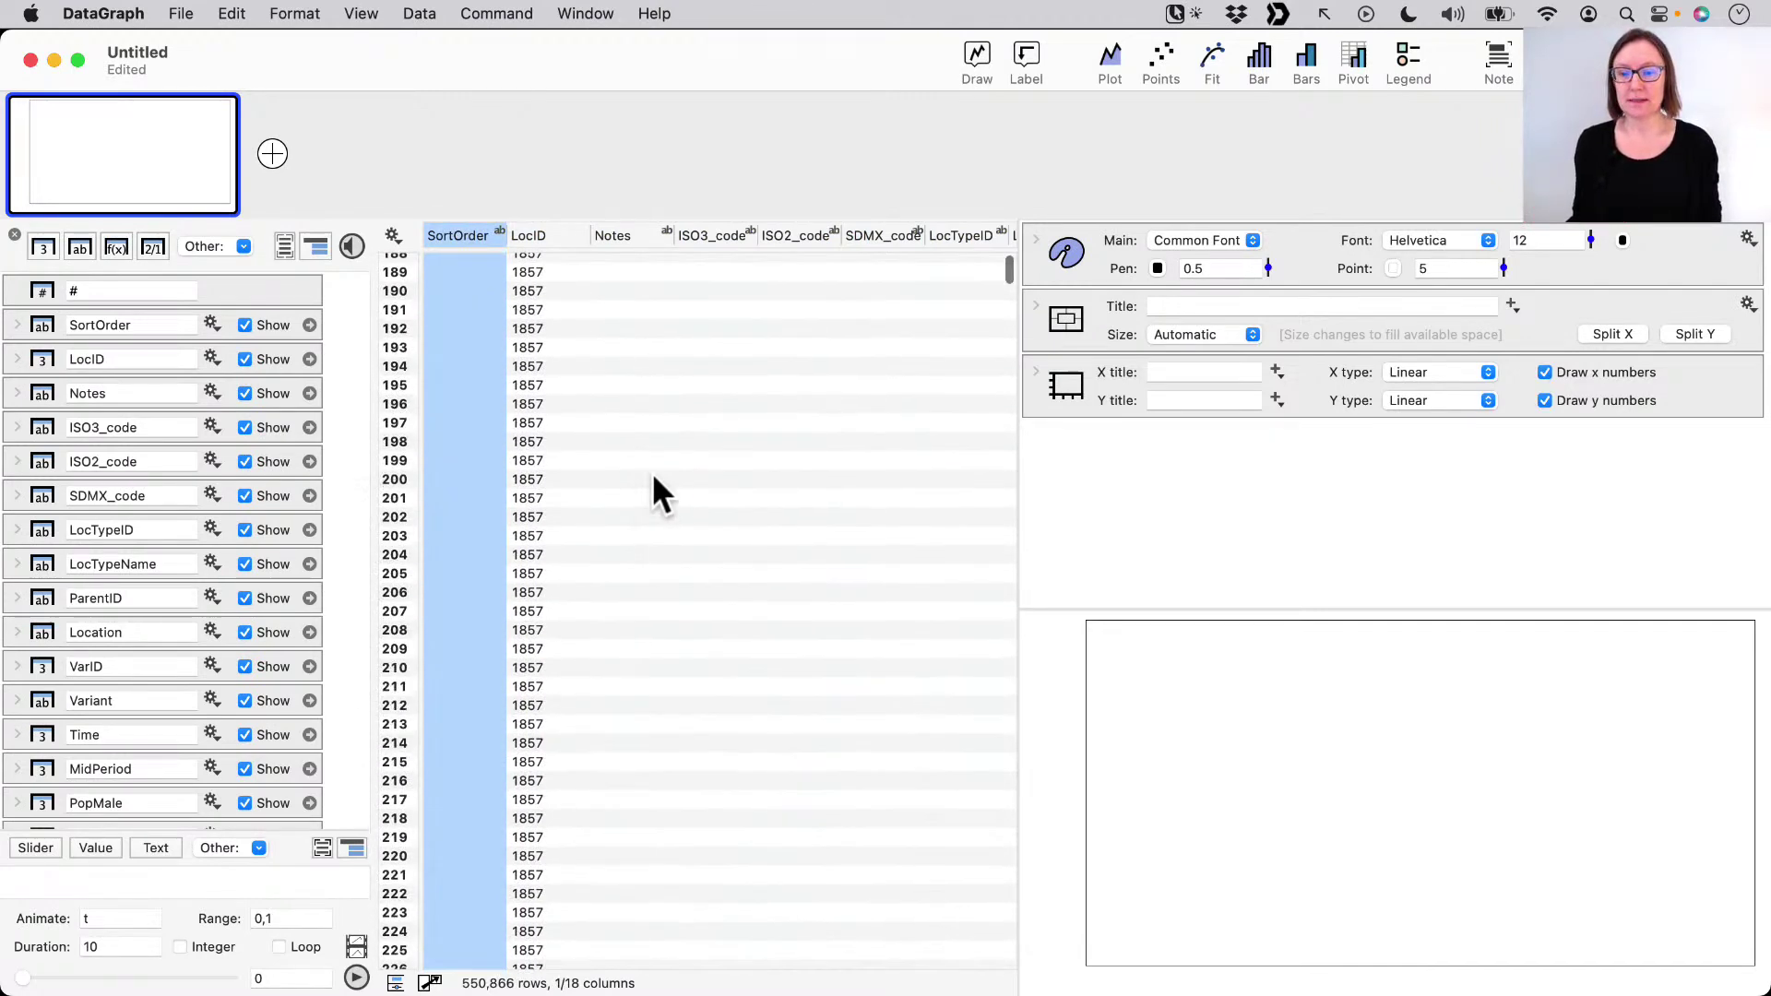
pyautogui.moveTo(1005, 266); pyautogui.dragTo(910, 625)
pyautogui.hscroll(5, 758, 616)
pyautogui.hscroll(-5, 758, 616)
pyautogui.scroll(1, 760, 620)
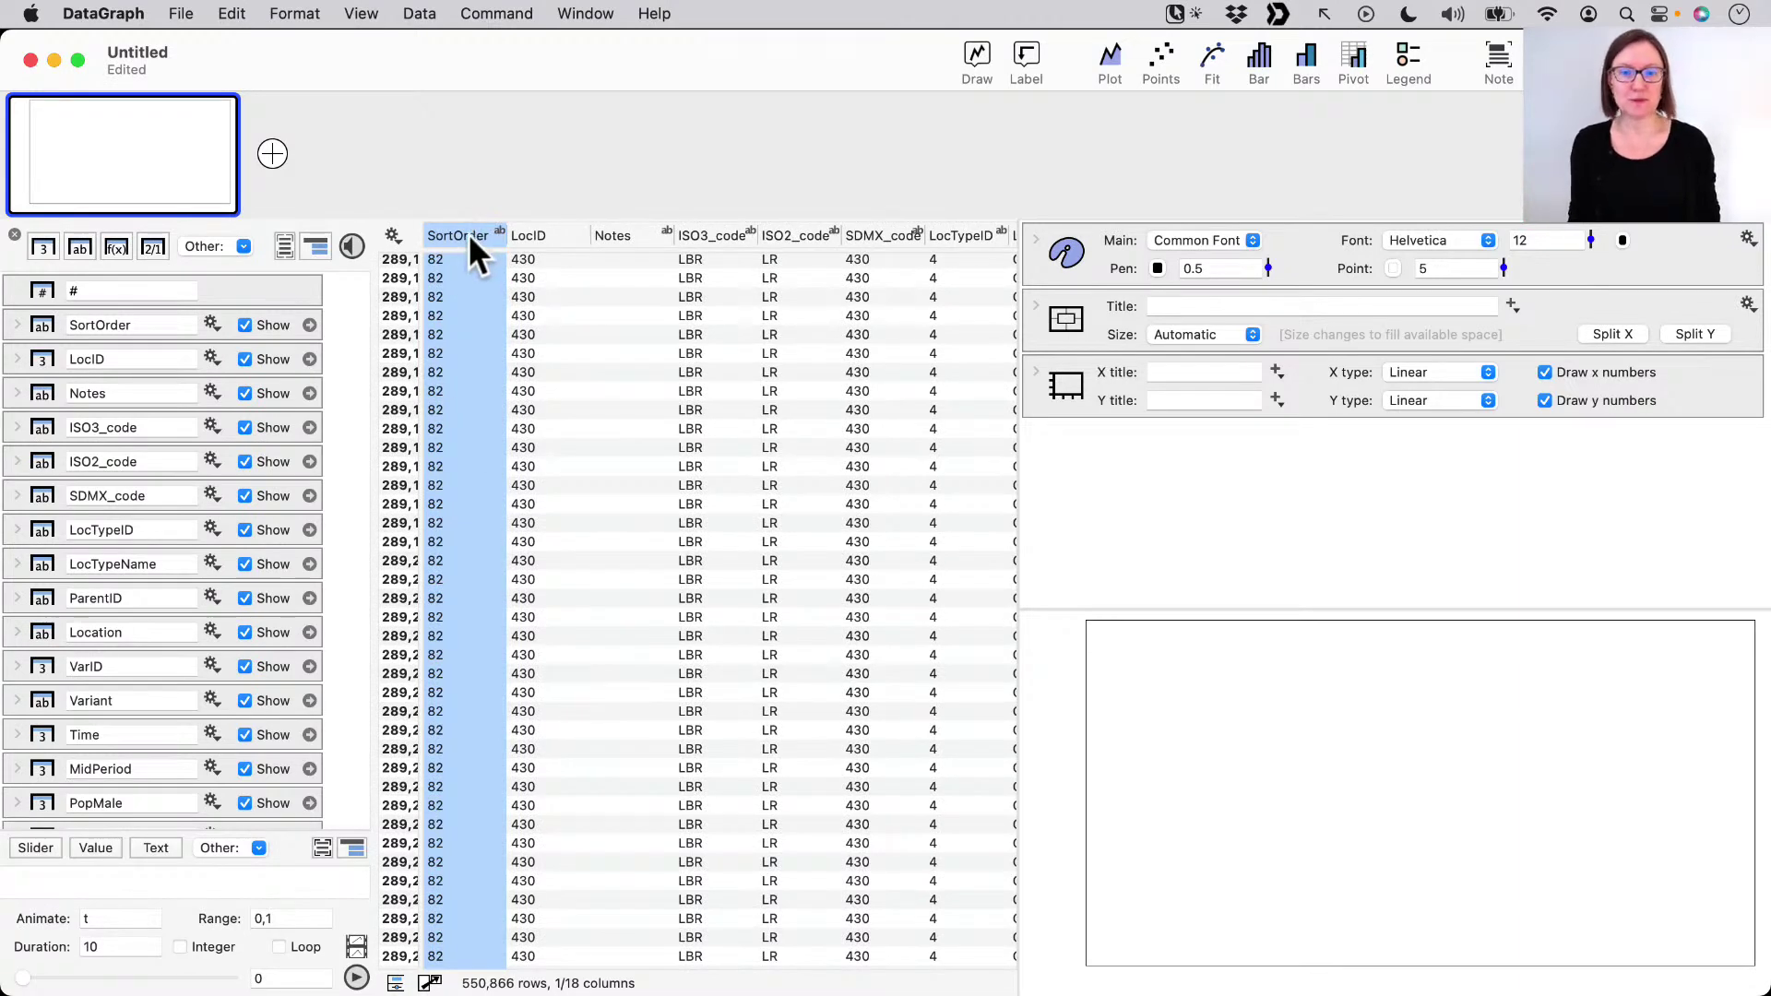
# - Preview the SortOrder and LocID columns in QuickGraph, with the preview window moved slightly lower
pyautogui.press('space')
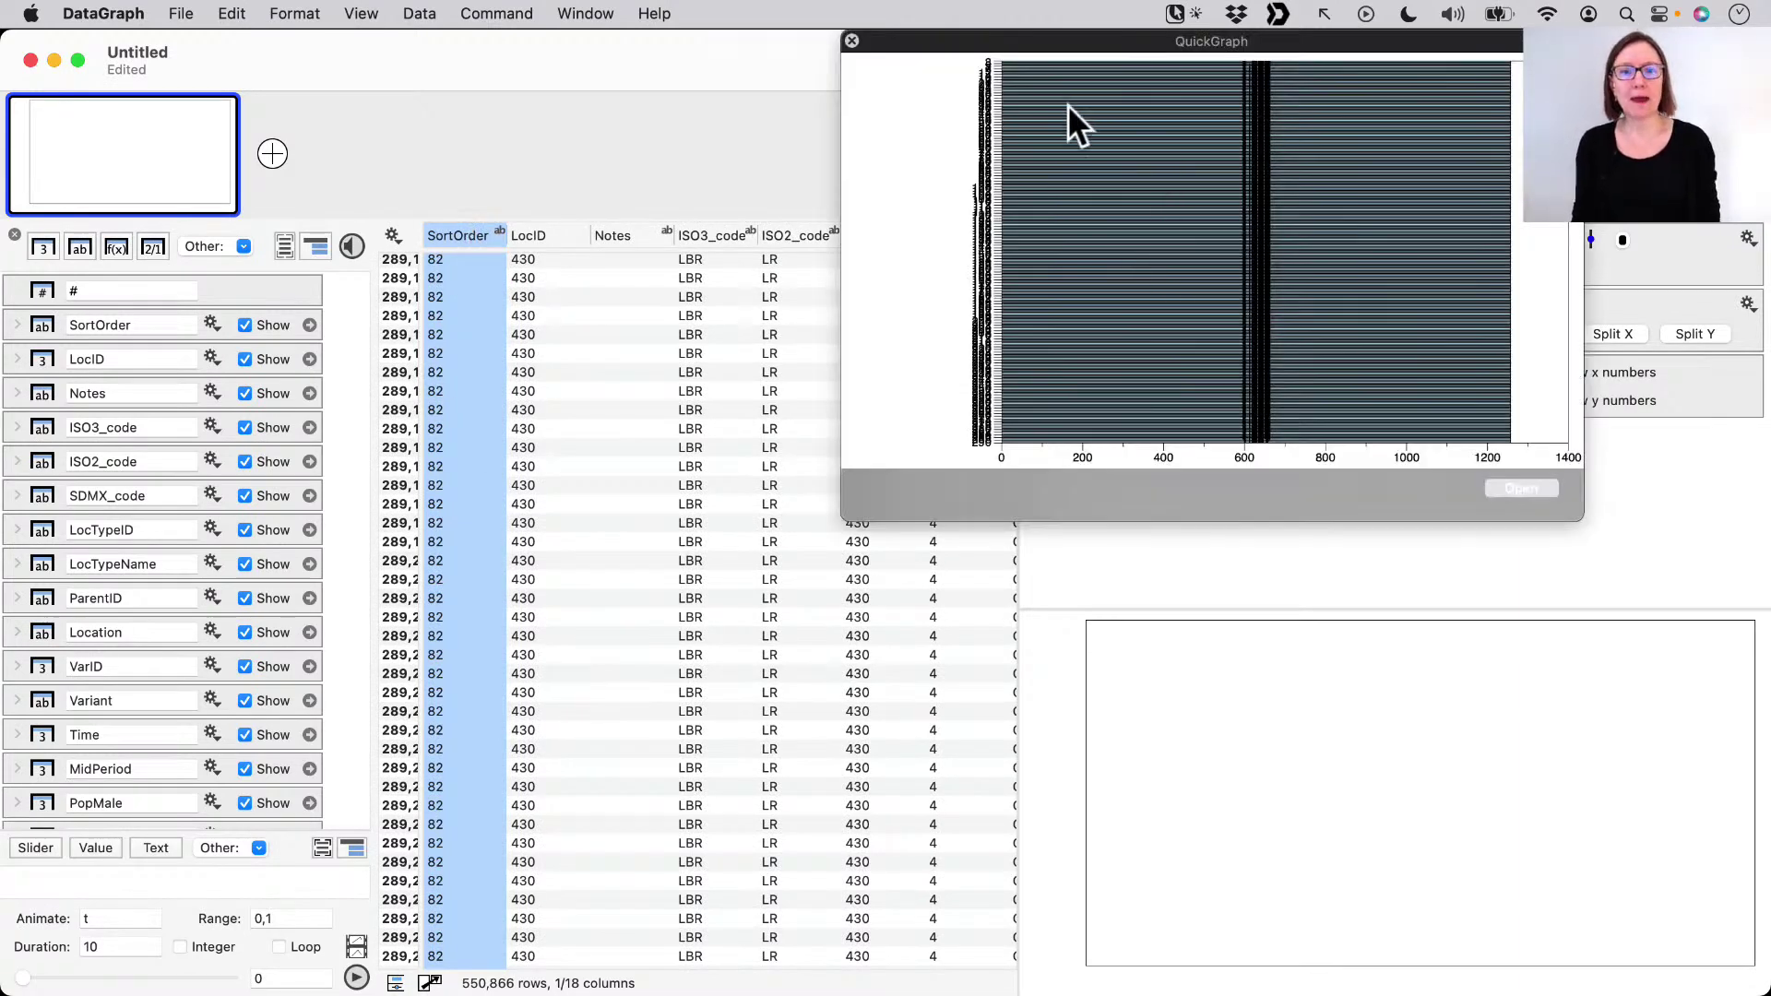
pyautogui.moveTo(1065, 42); pyautogui.dragTo(1071, 112)
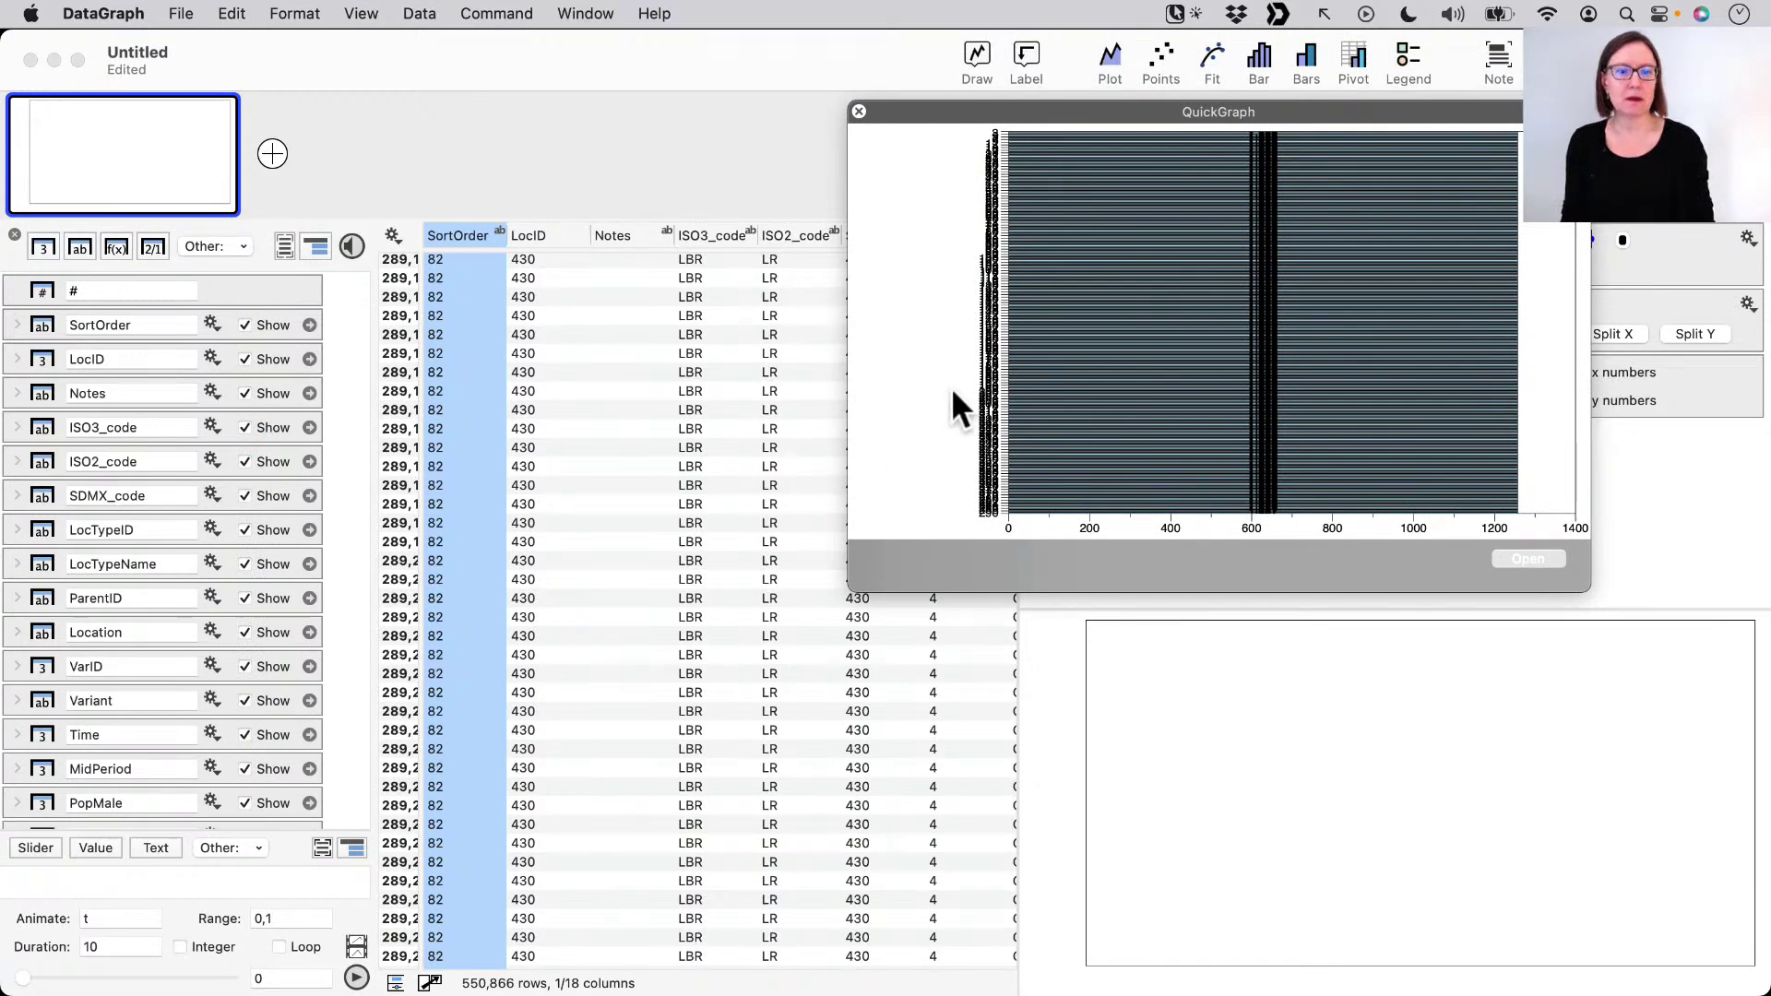
pyautogui.click(541, 235)
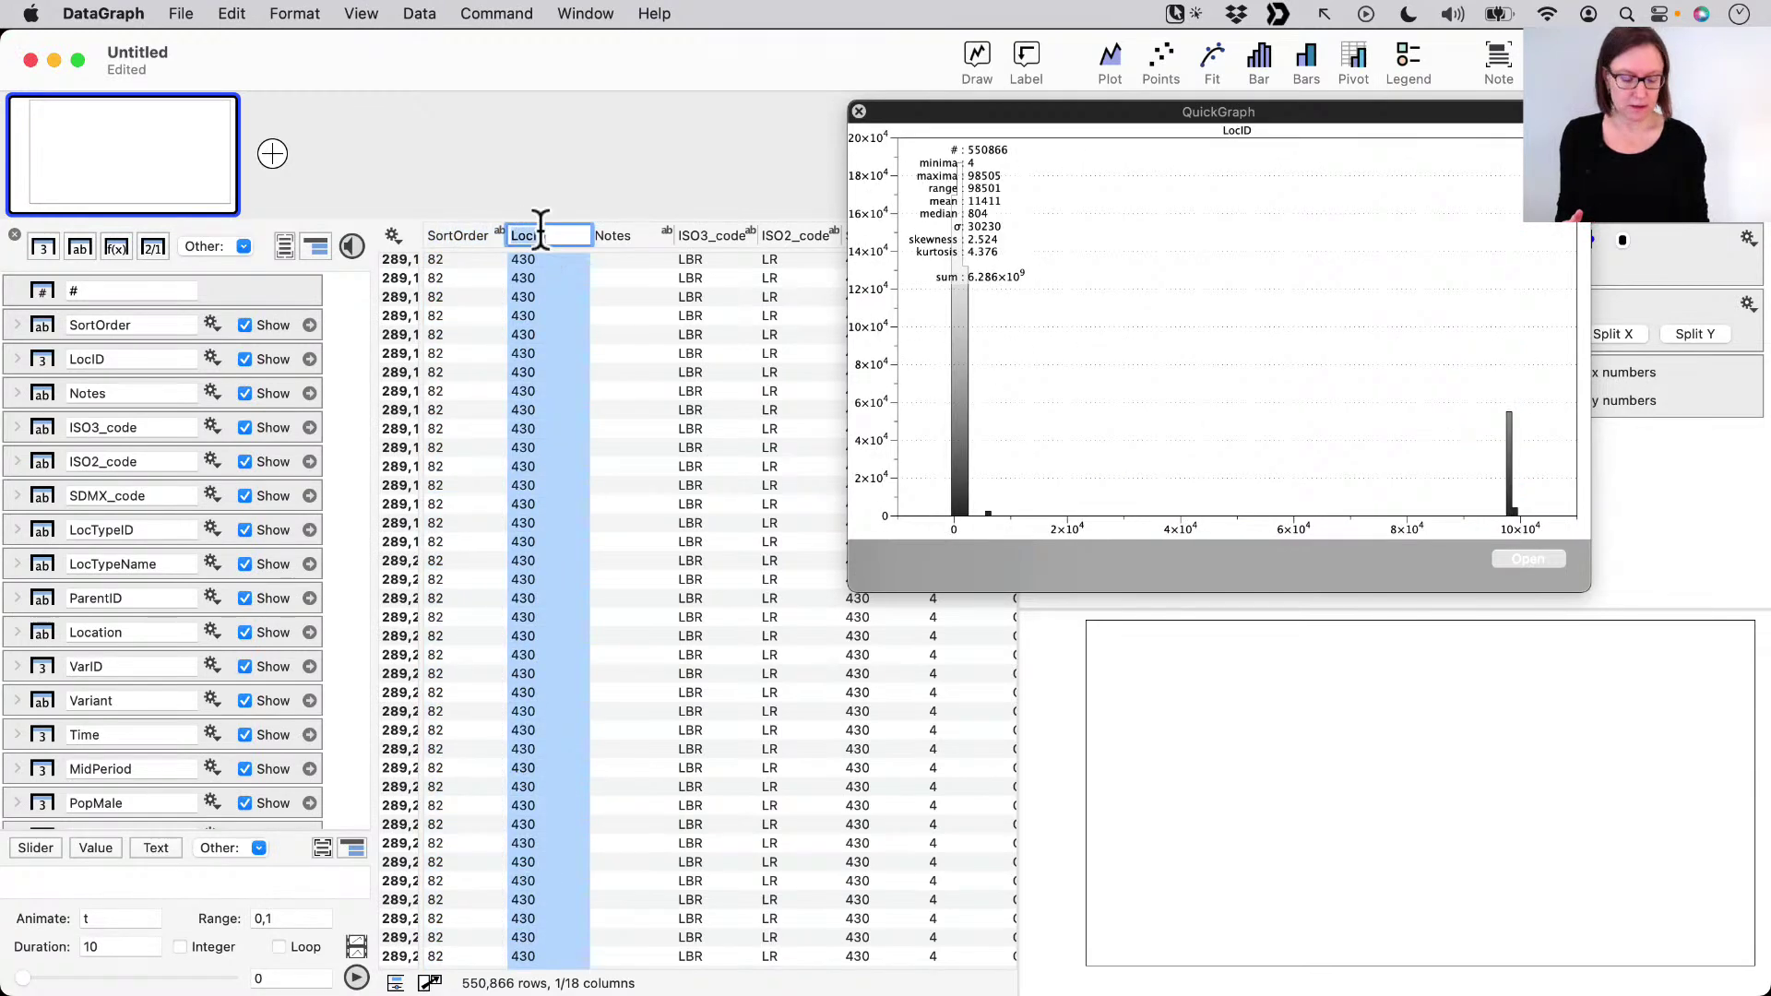
pyautogui.click(551, 235)
pyautogui.click(551, 235)
# - Compare the QuickGraph previews of the Notes and ISO3_code columns, finishing on Notes
pyautogui.press('Right')
pyautogui.press('Right')
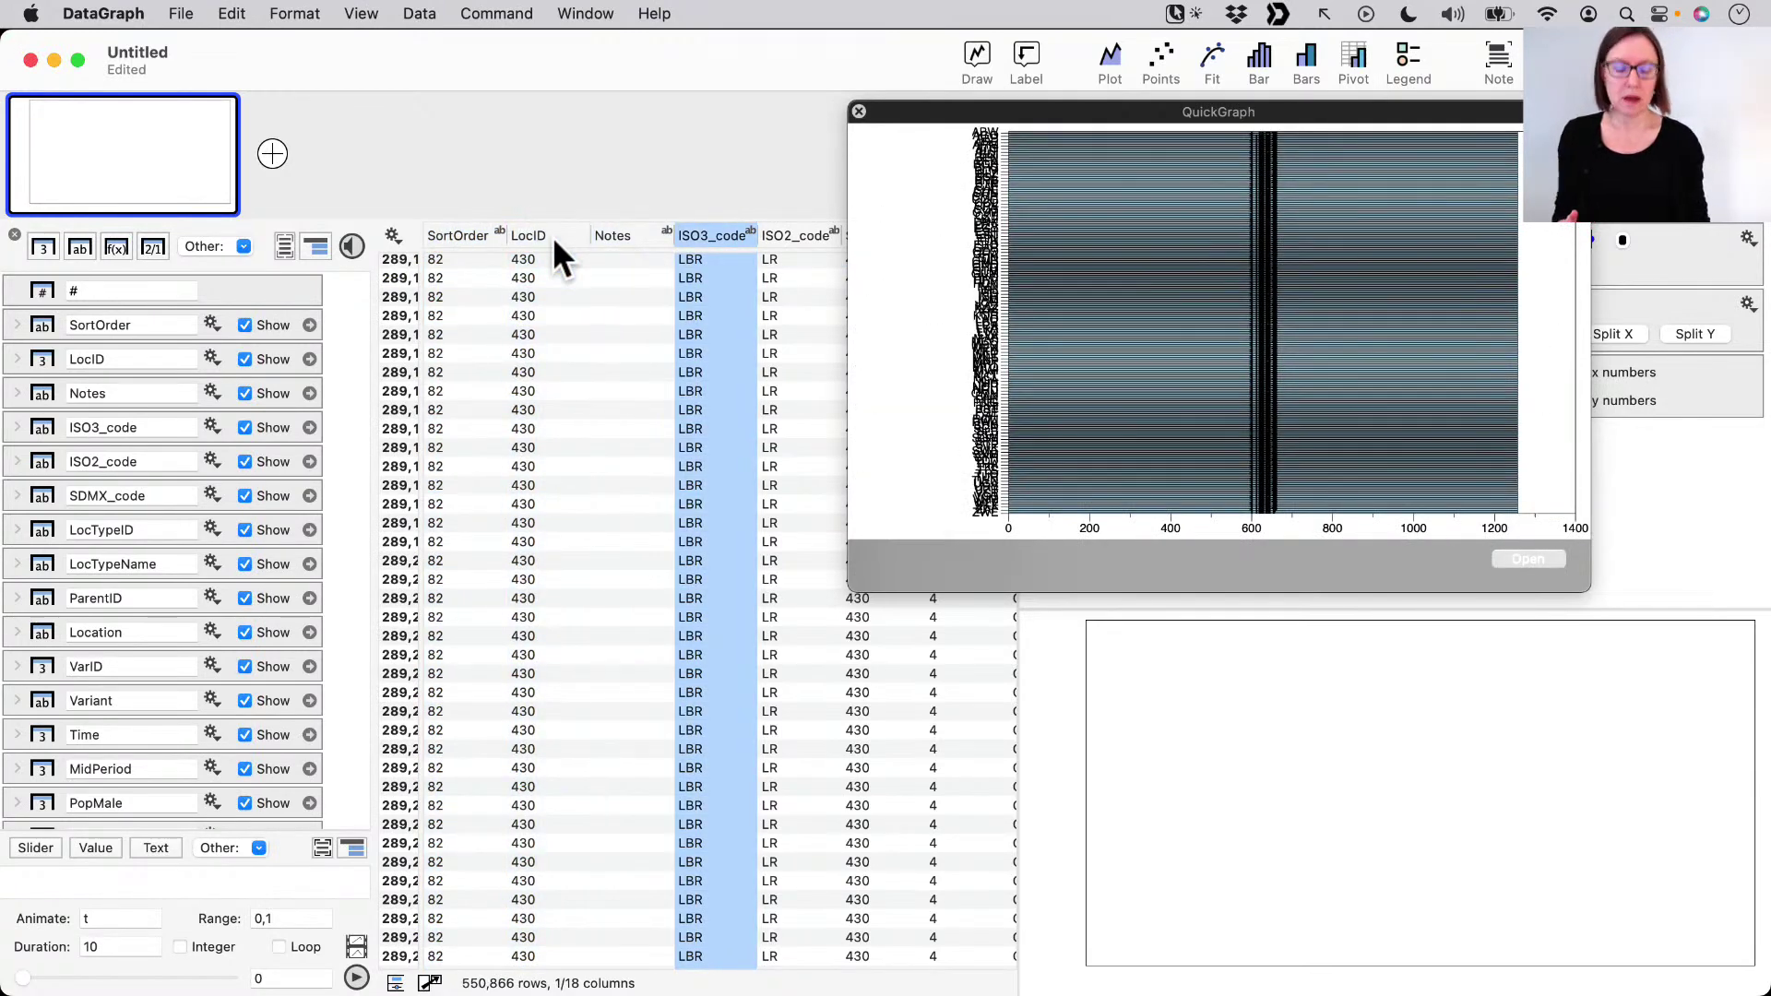
pyautogui.press('Left')
pyautogui.press('Right')
pyautogui.press('Left')
pyautogui.press('Right')
pyautogui.press('Left')
pyautogui.click(1174, 11)
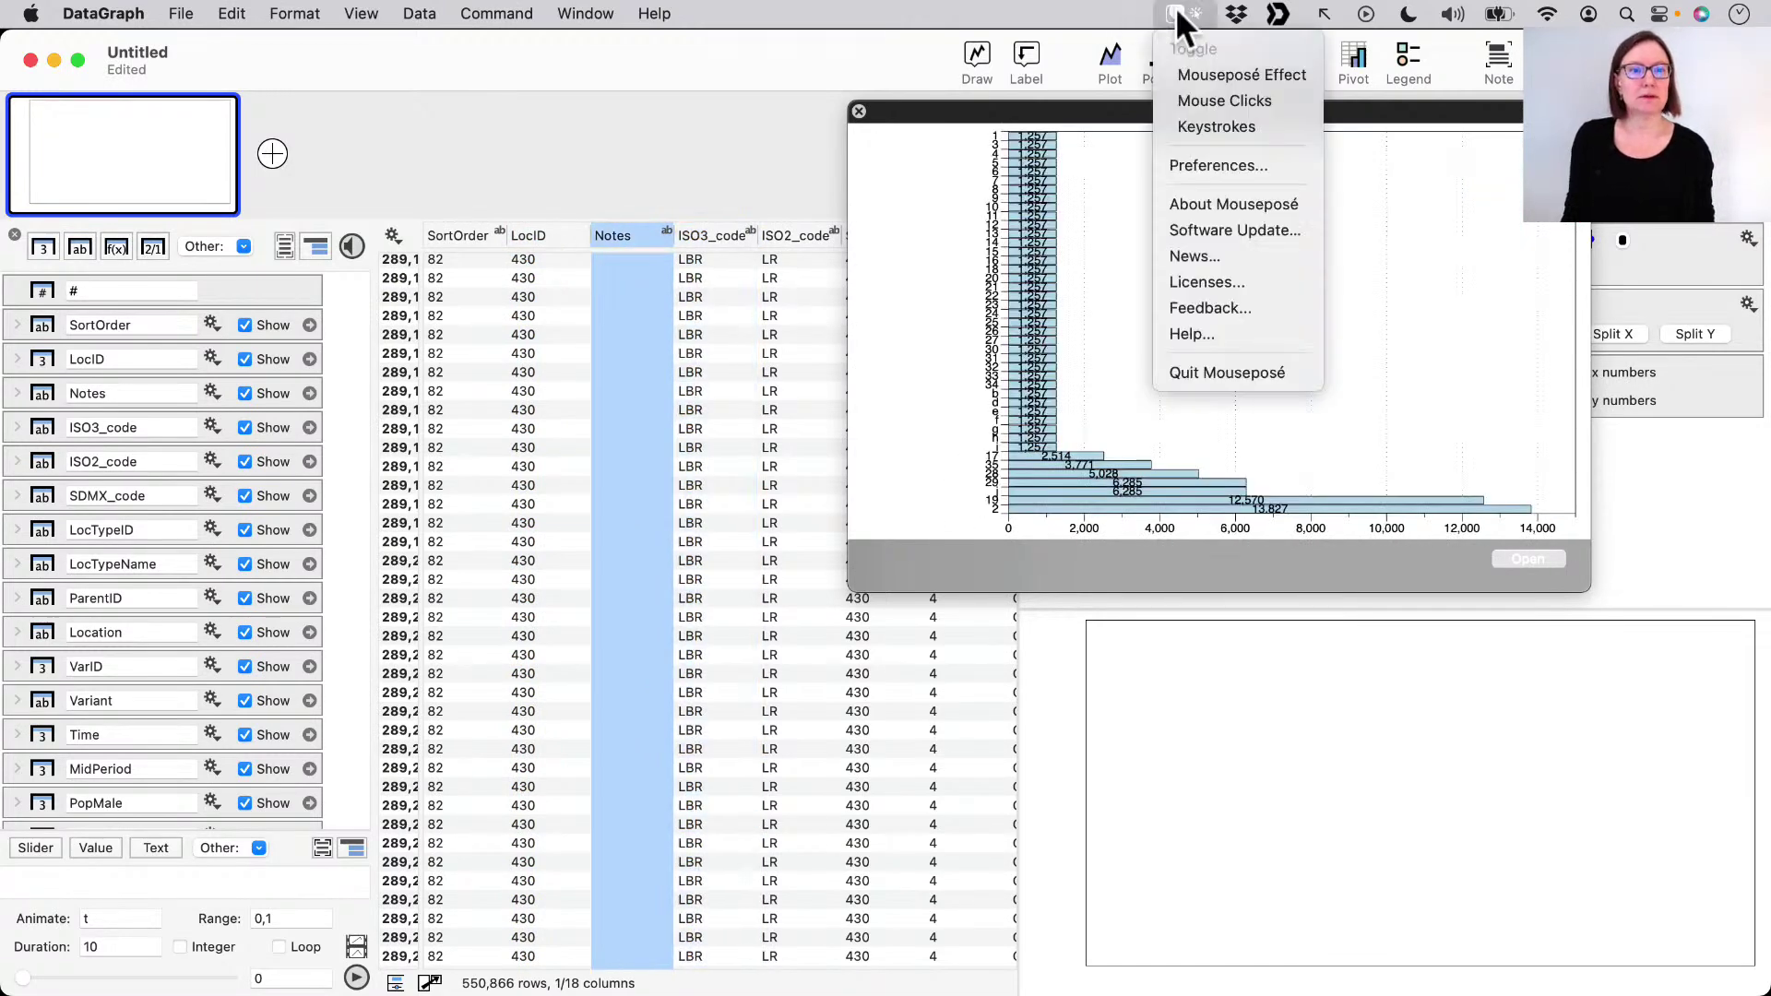
pyautogui.click(1215, 126)
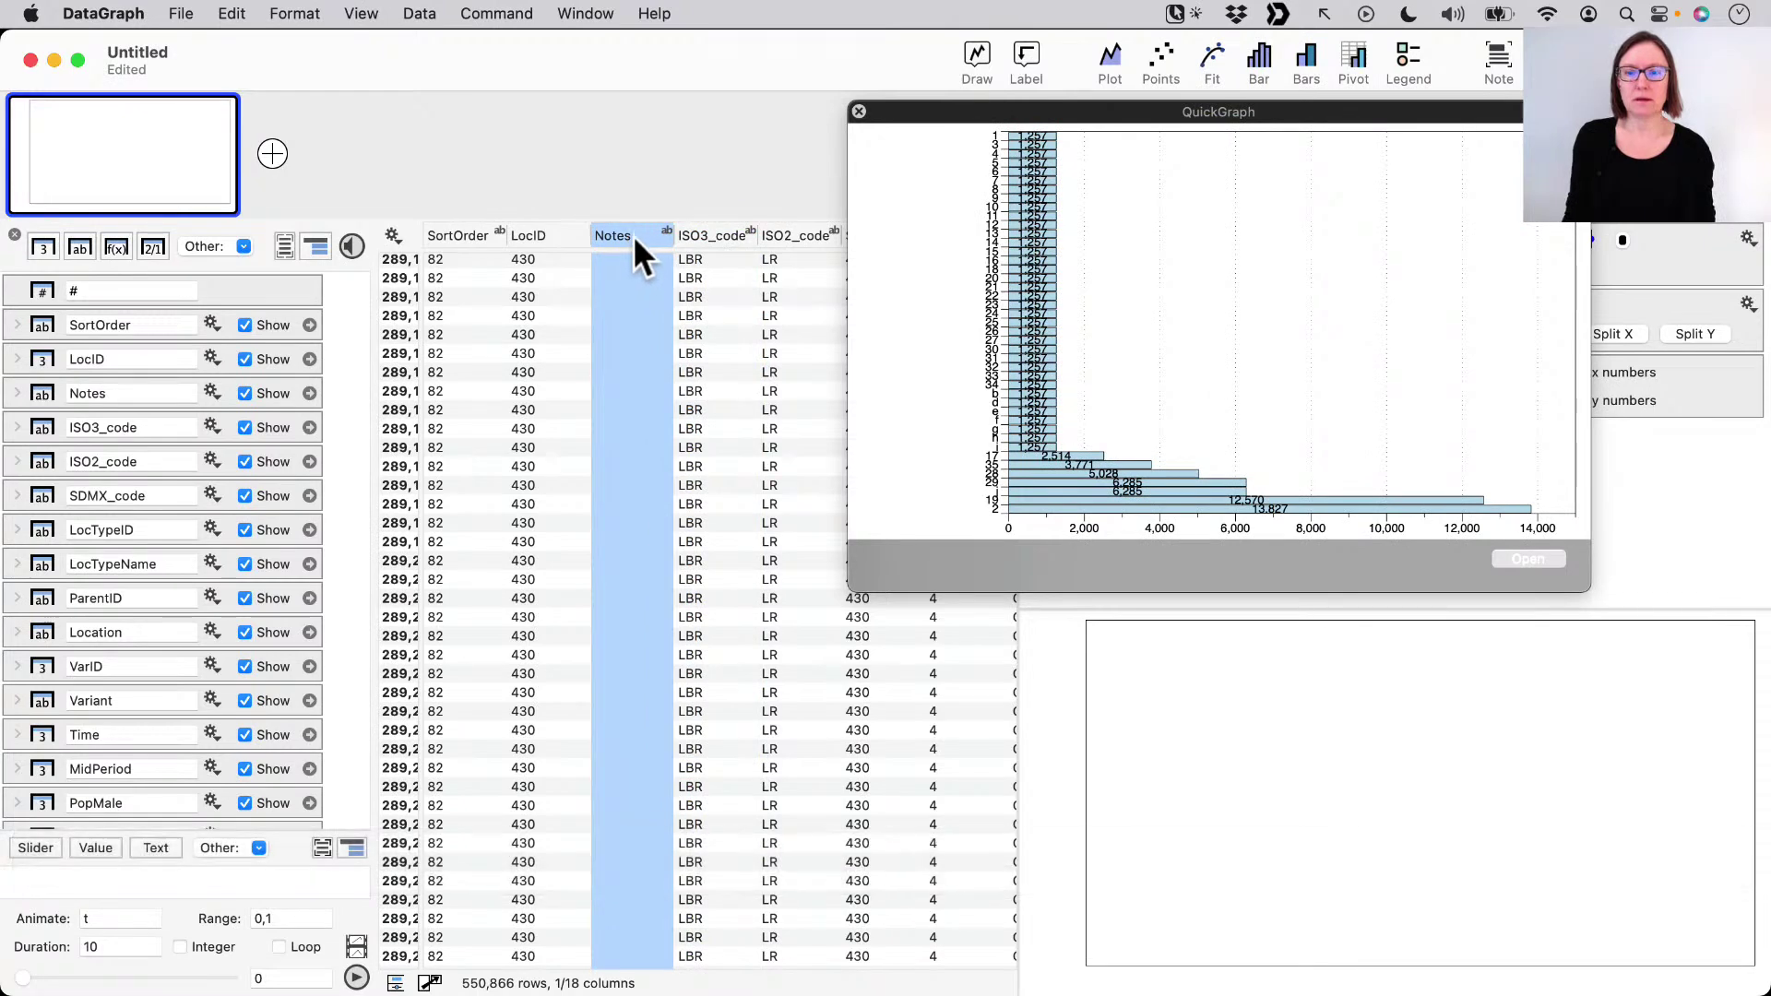
# - Preview the columns from ISO3_code through LocTypeID in QuickGraph and move the preview clear of the LocTypeID column
pyautogui.press('Right')
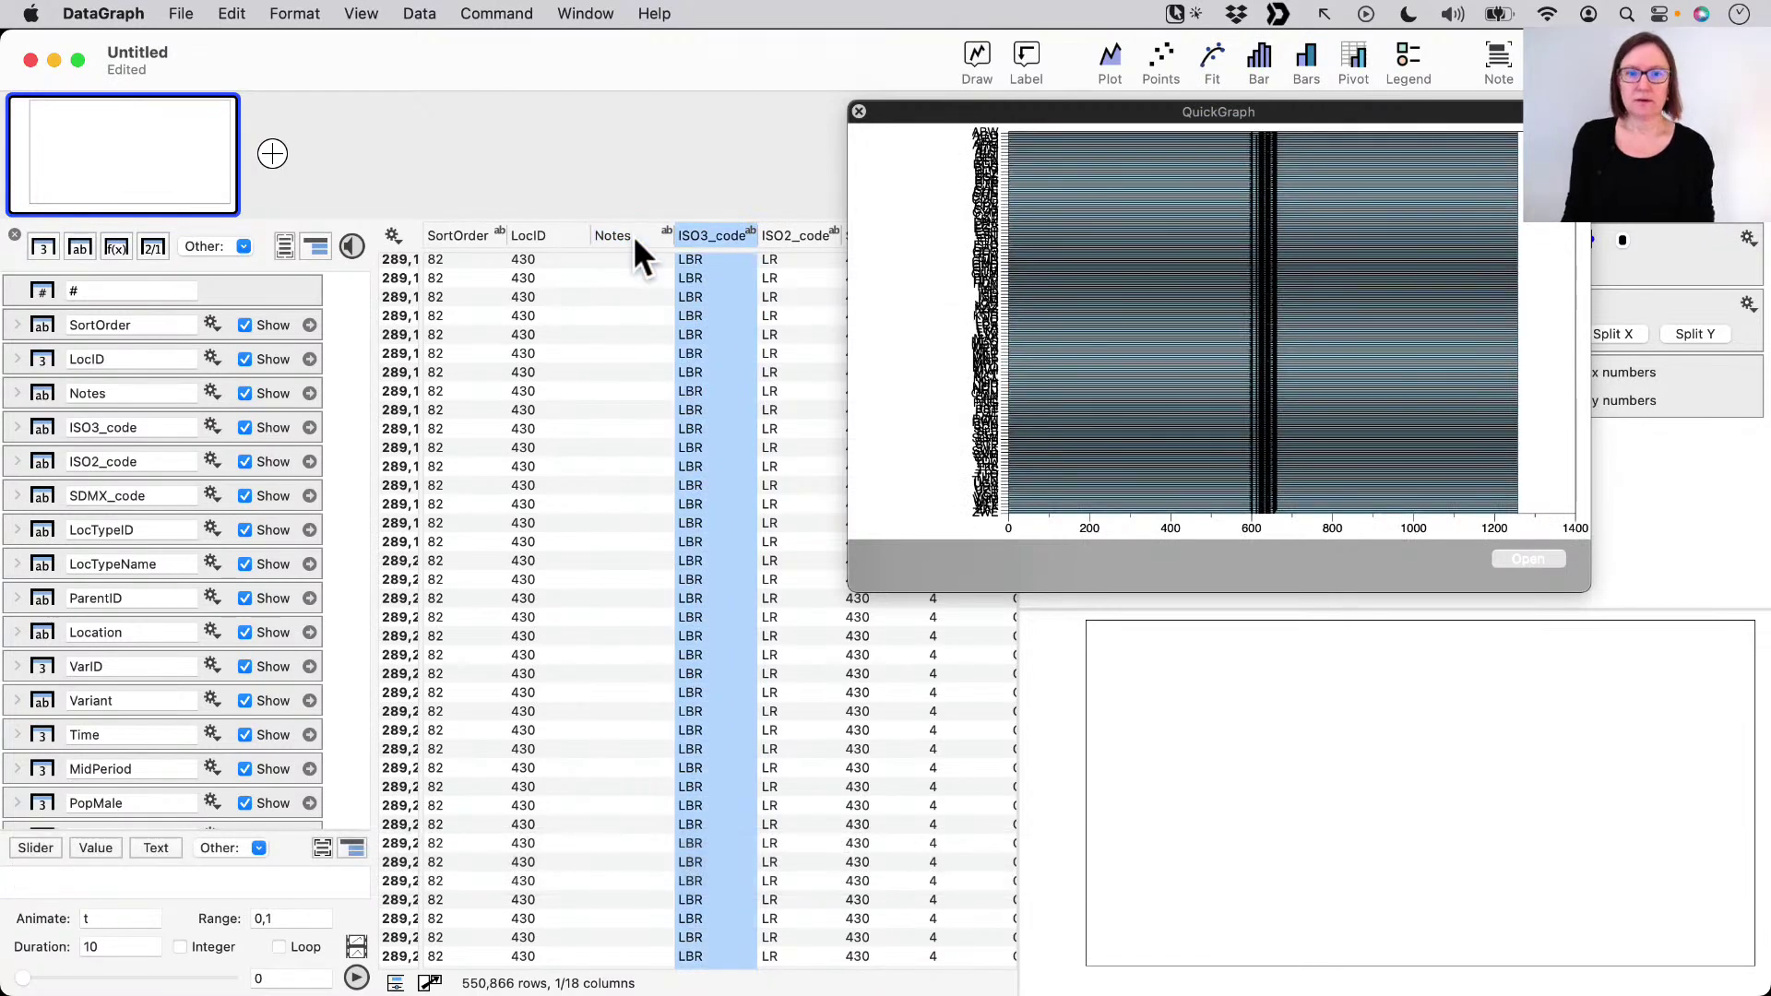
pyautogui.press('super+Right')
pyautogui.press('super+Right')
pyautogui.press('super+Right')
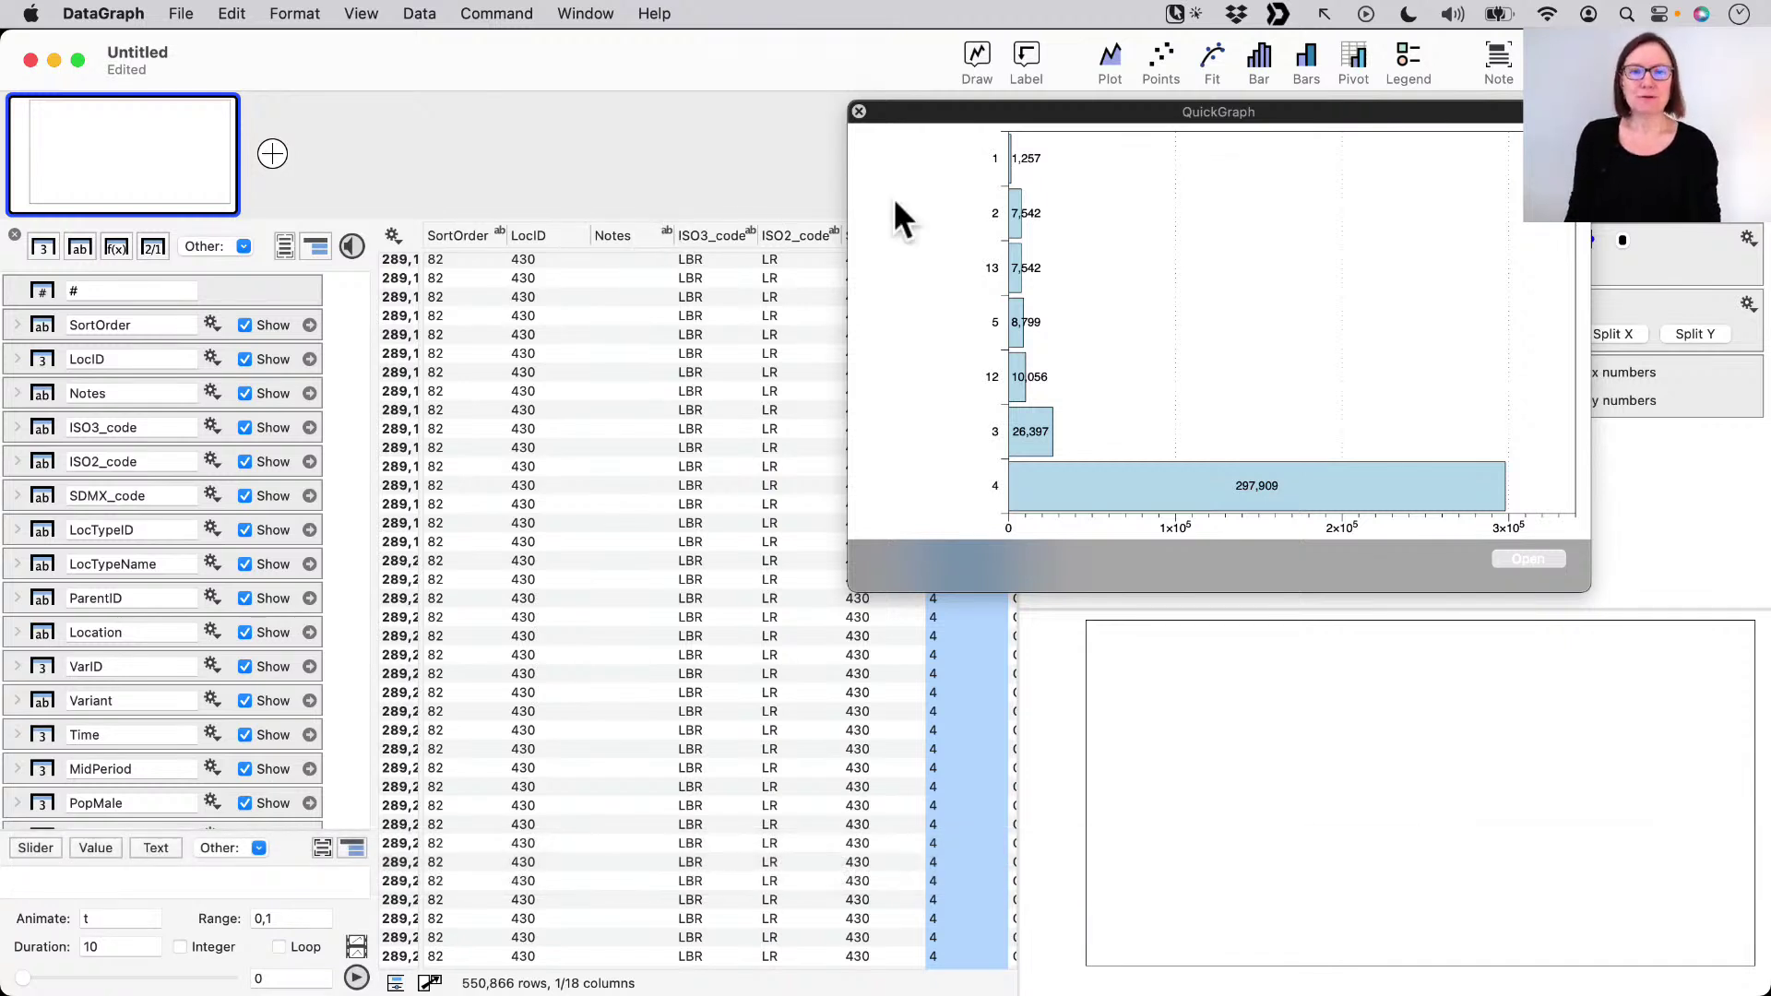
pyautogui.moveTo(953, 111); pyautogui.dragTo(1095, 100)
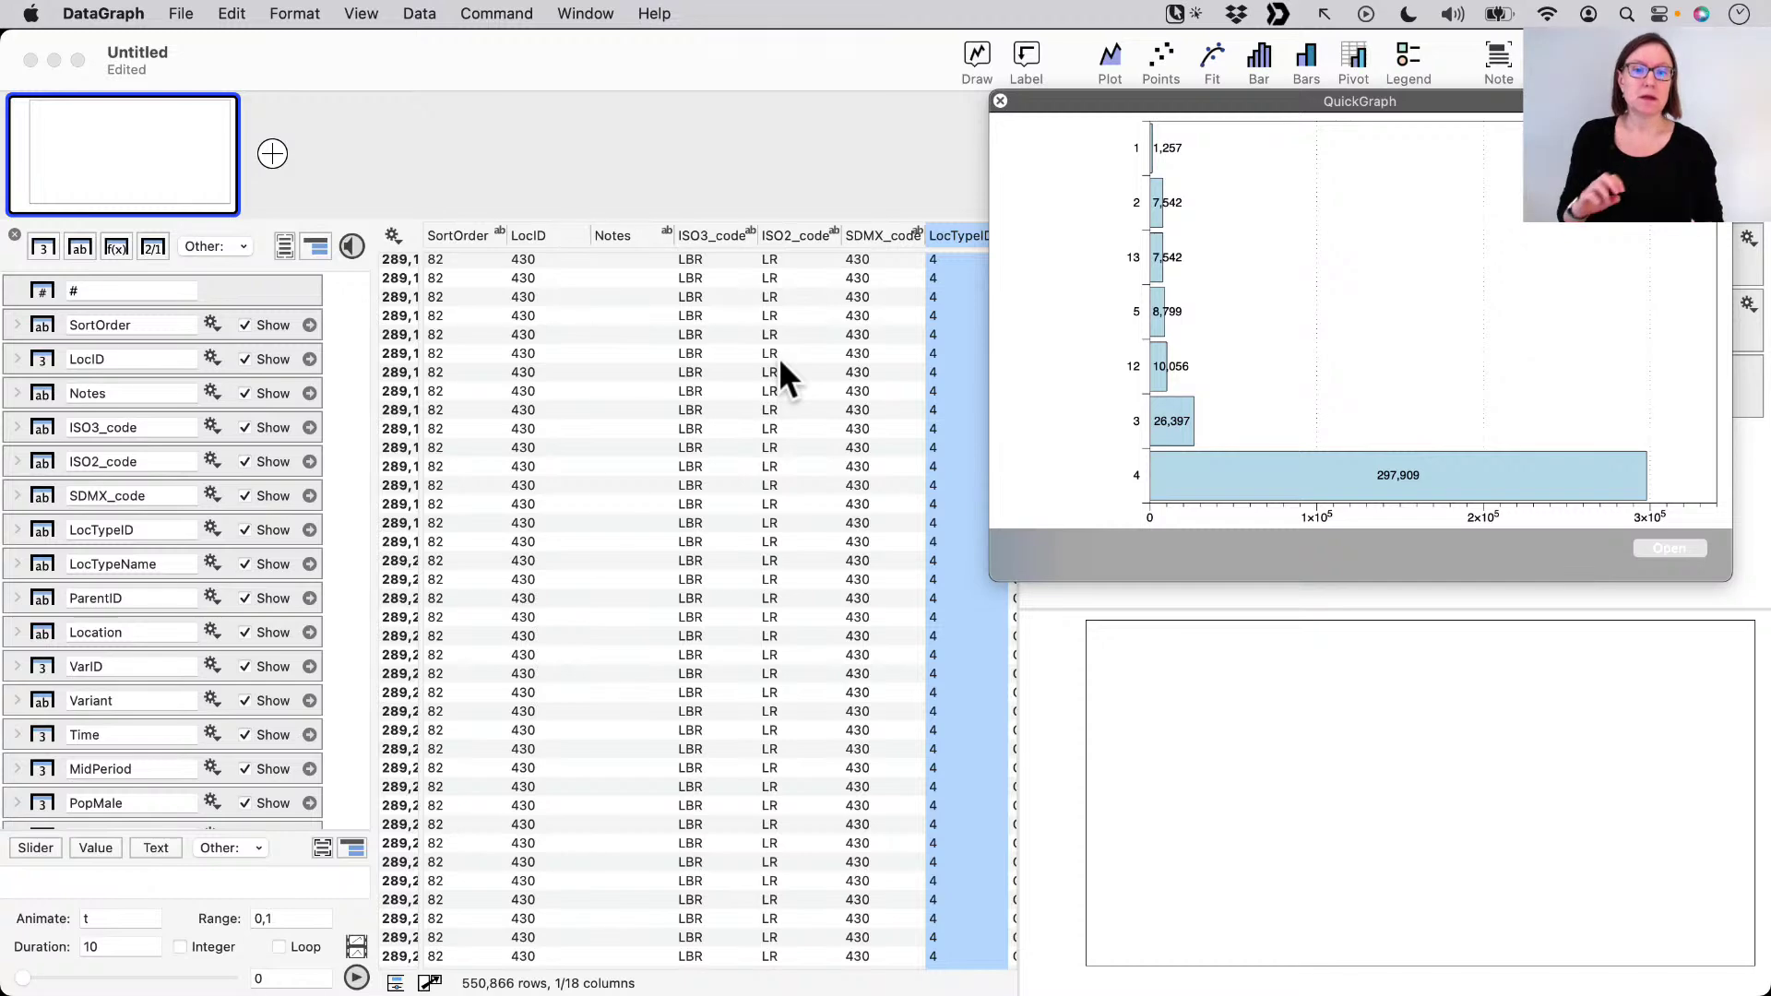
# - Select the LocTypeName column to preview its location categories, closing and reopening QuickGraph on it
pyautogui.hscroll(5, 780, 452)
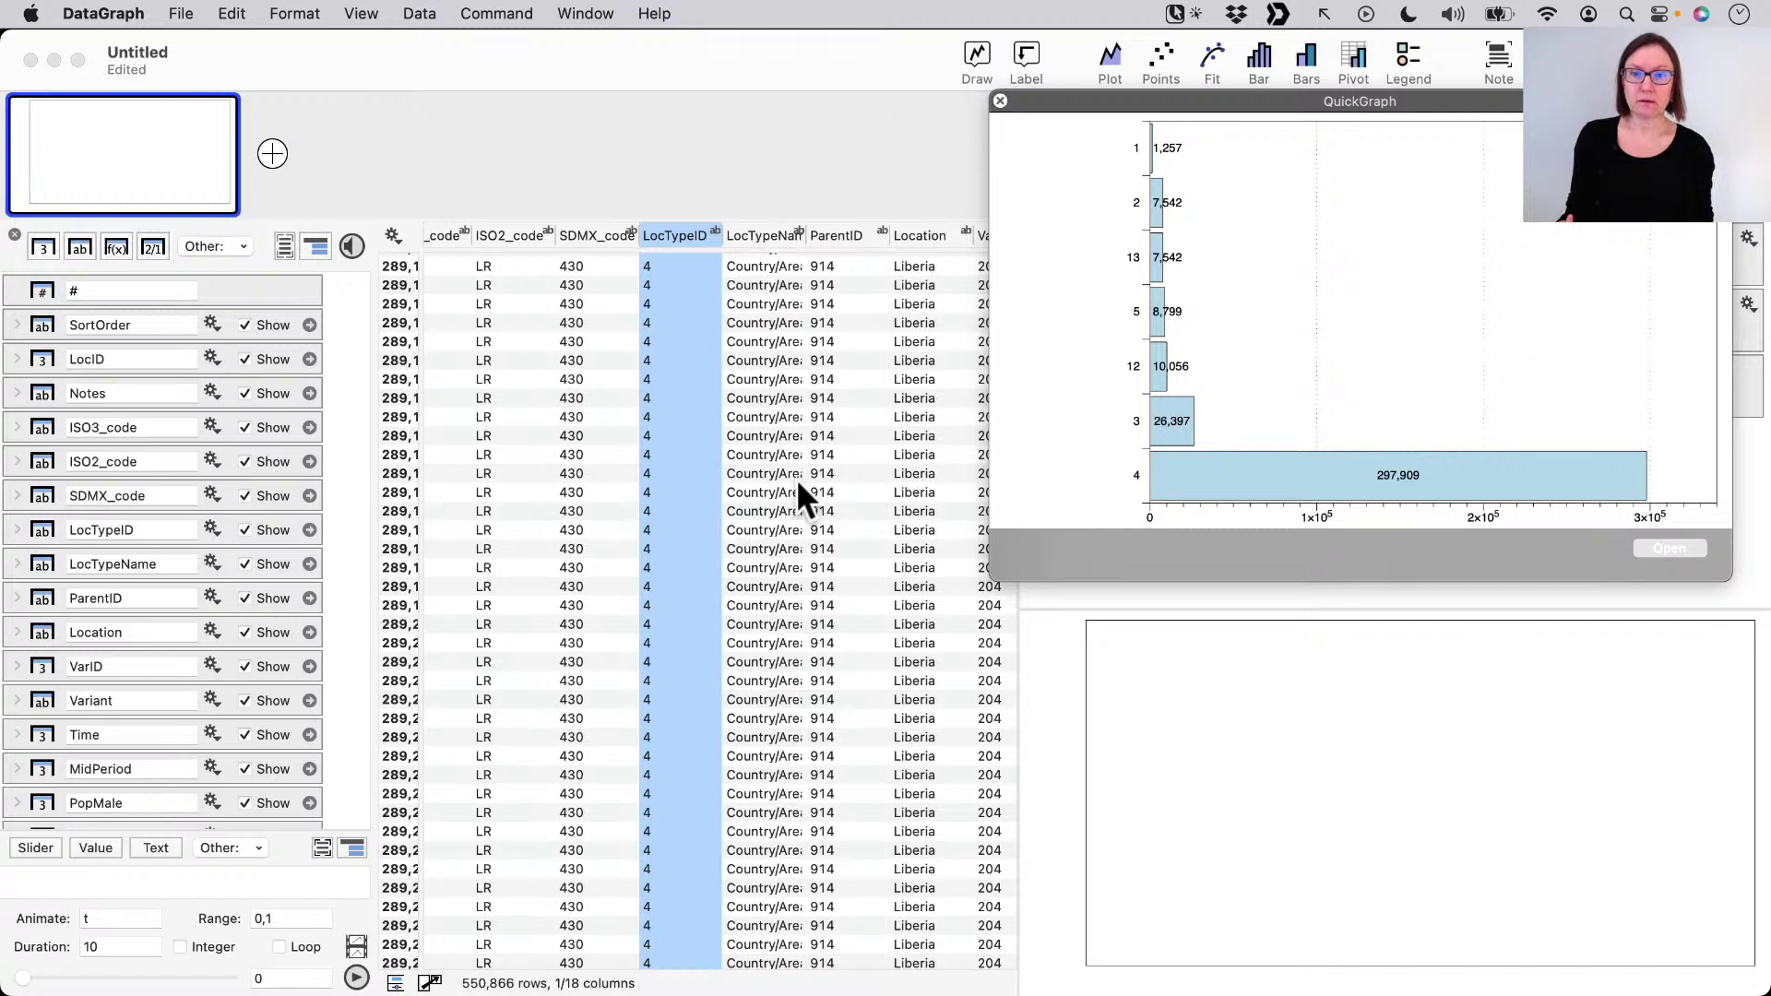
pyautogui.click(748, 252)
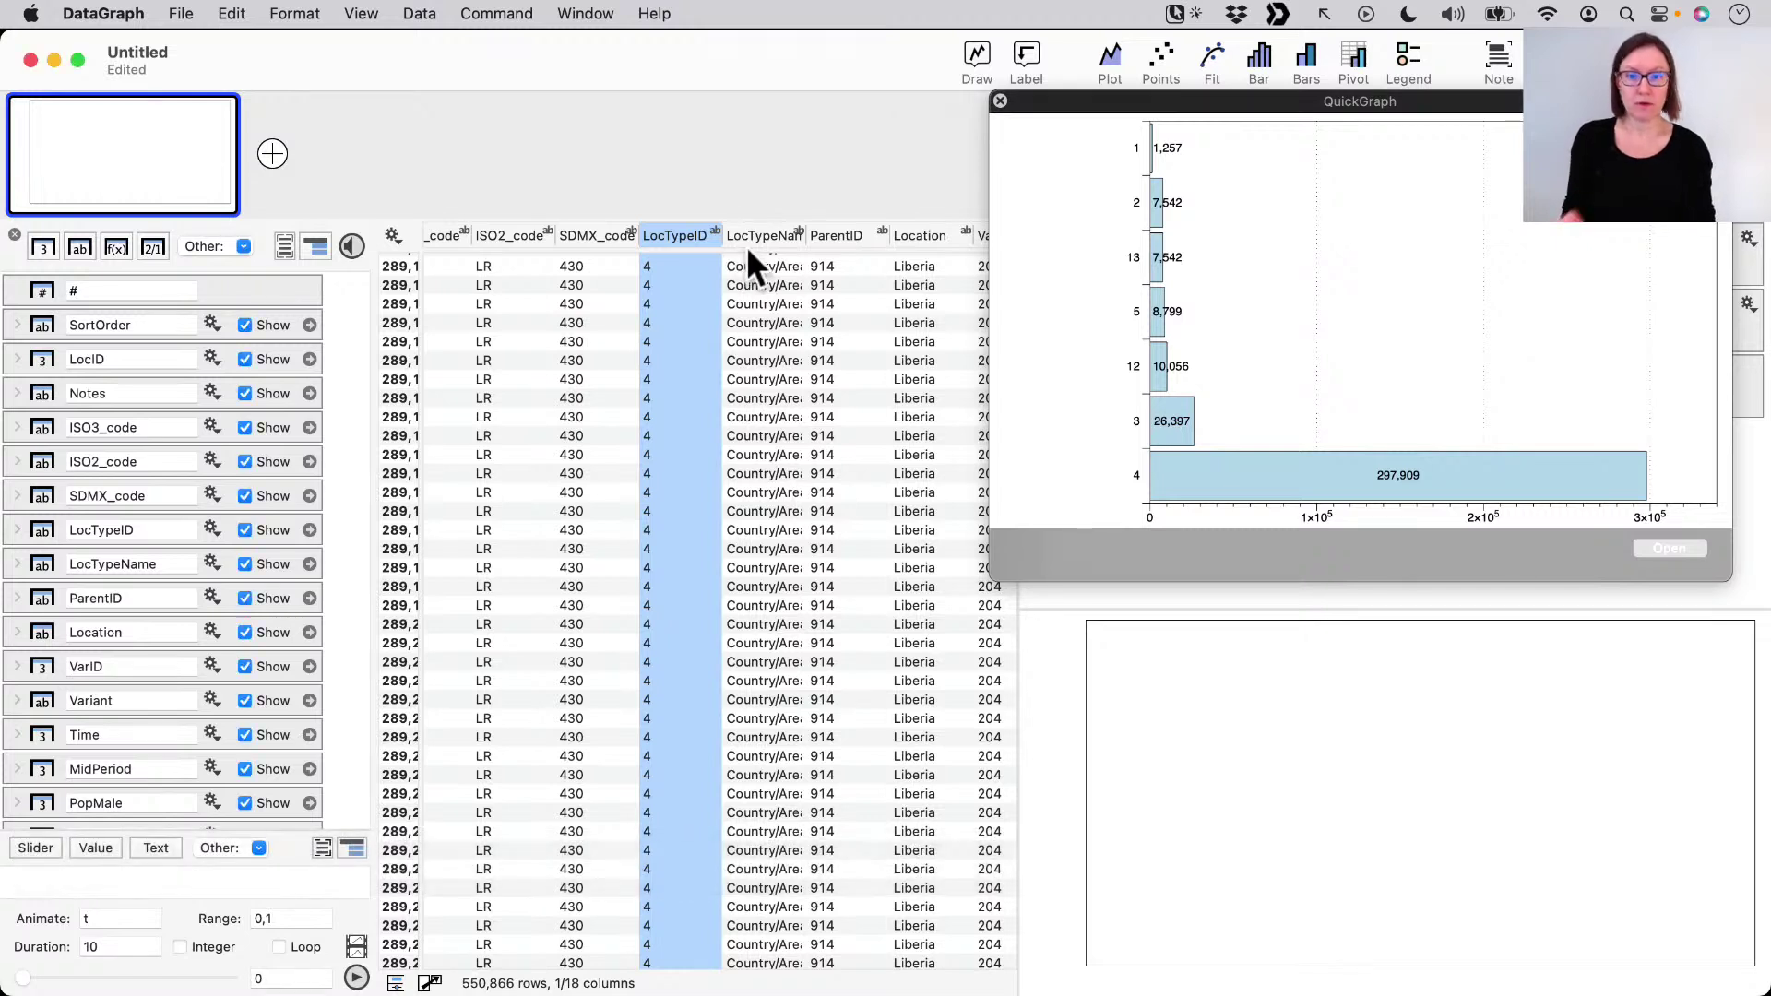
pyautogui.click(758, 237)
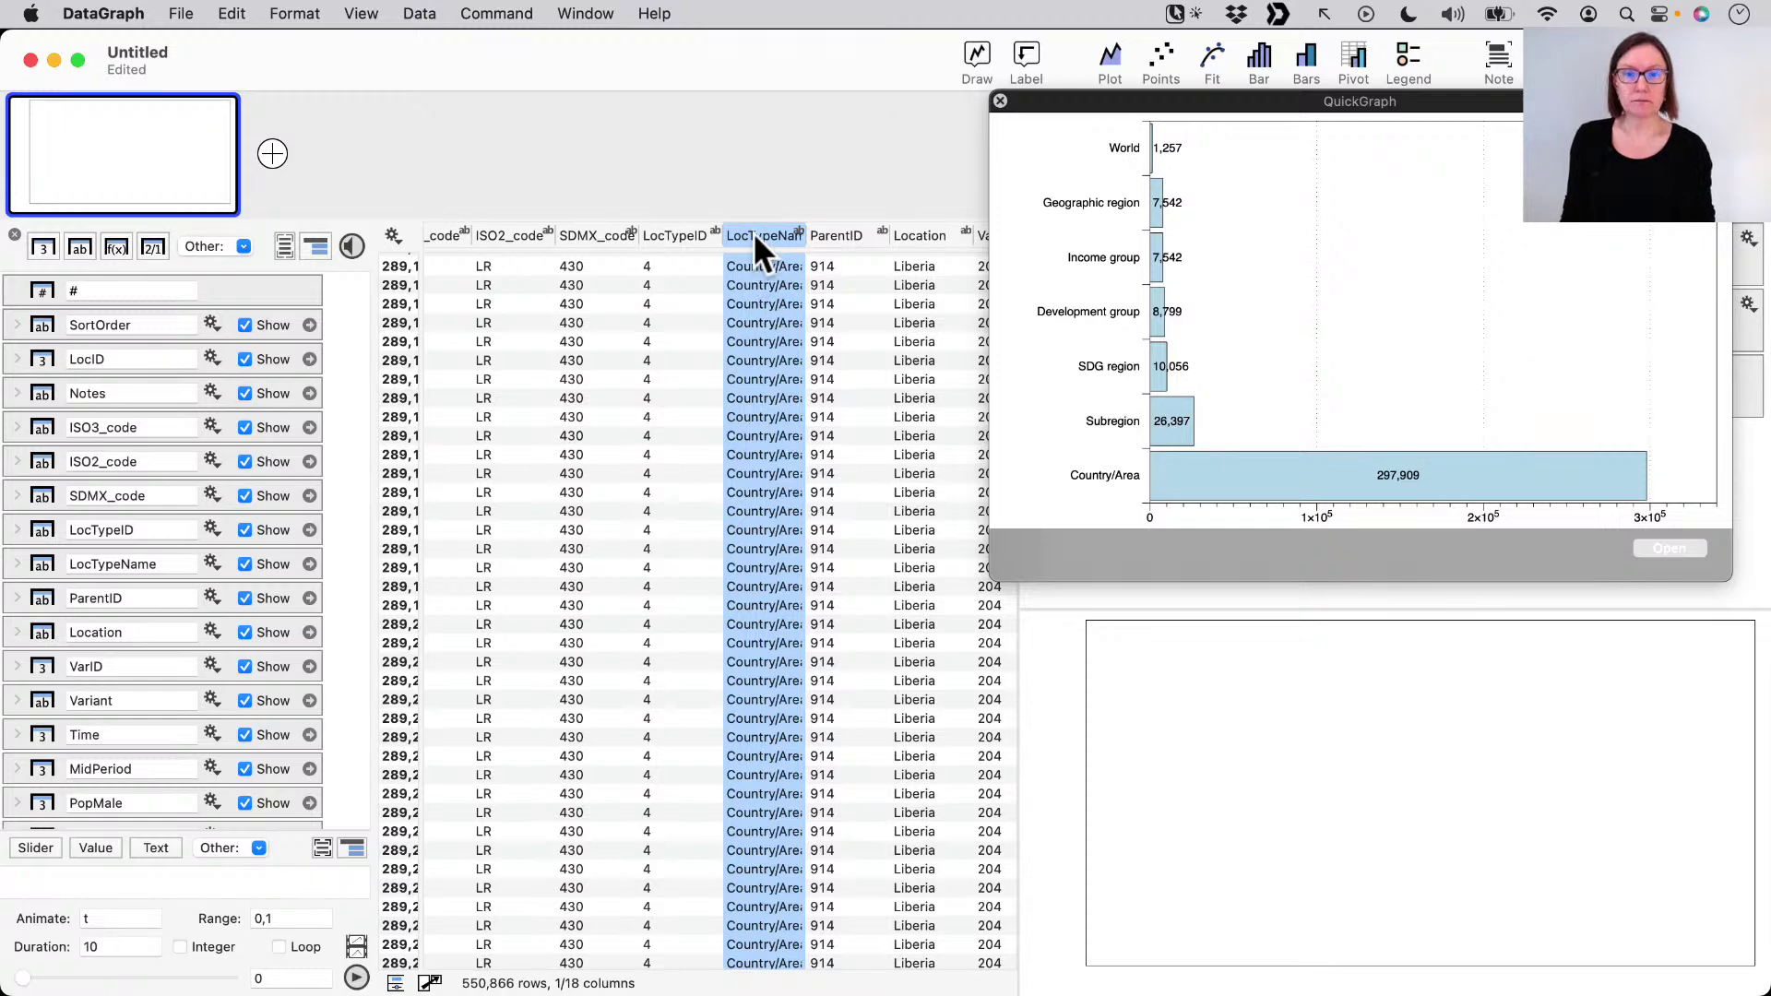
pyautogui.press('space')
pyautogui.press('space')
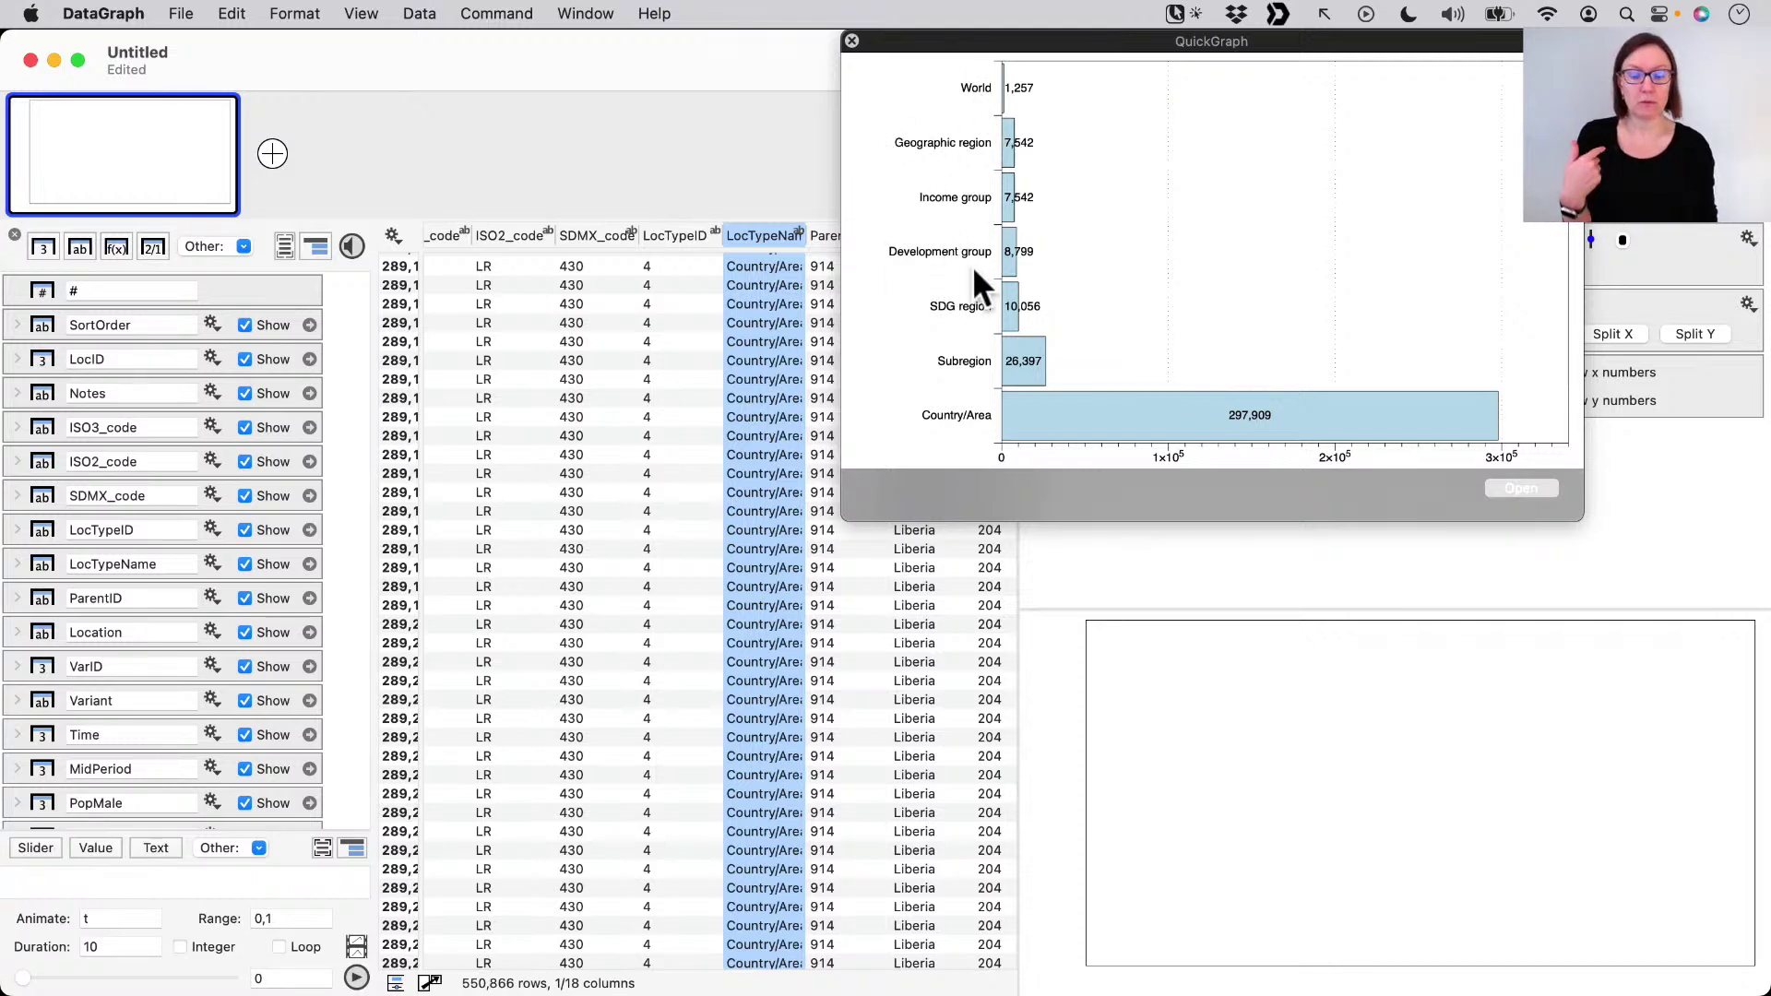
# - Preview the ParentID, Location, VarID and Variant columns one after another in QuickGraph
pyautogui.hscroll(5, 773, 334)
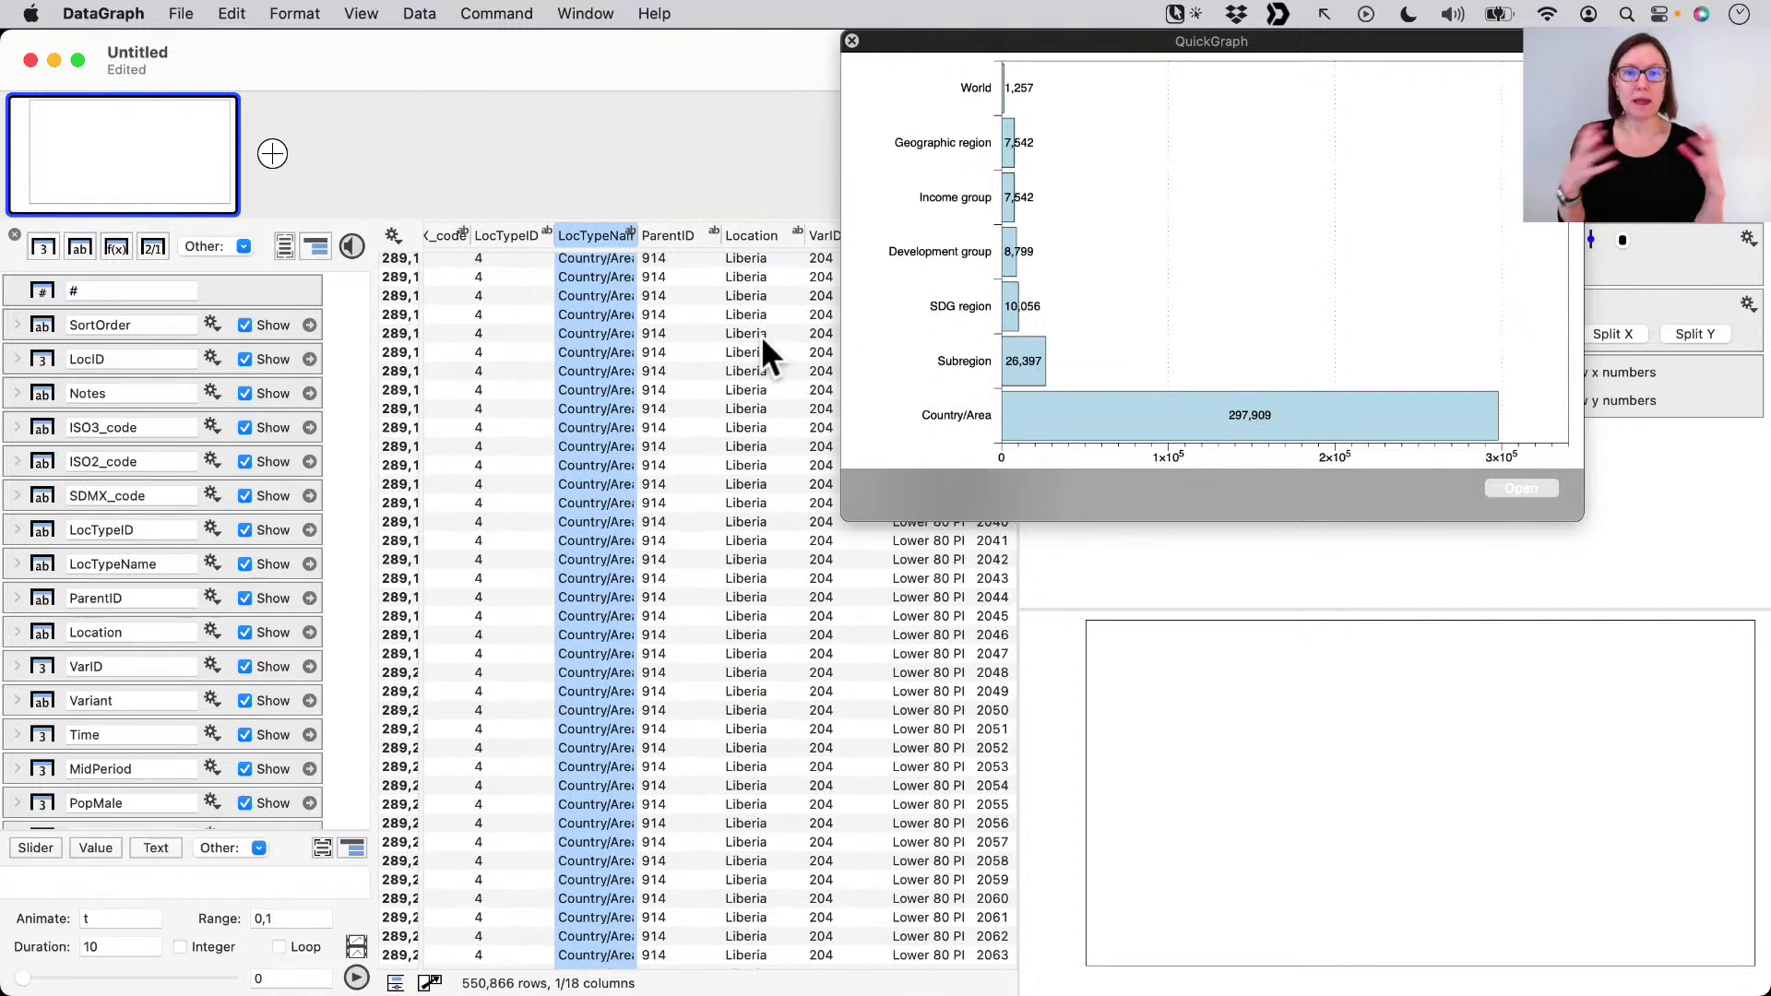
pyautogui.press('Right')
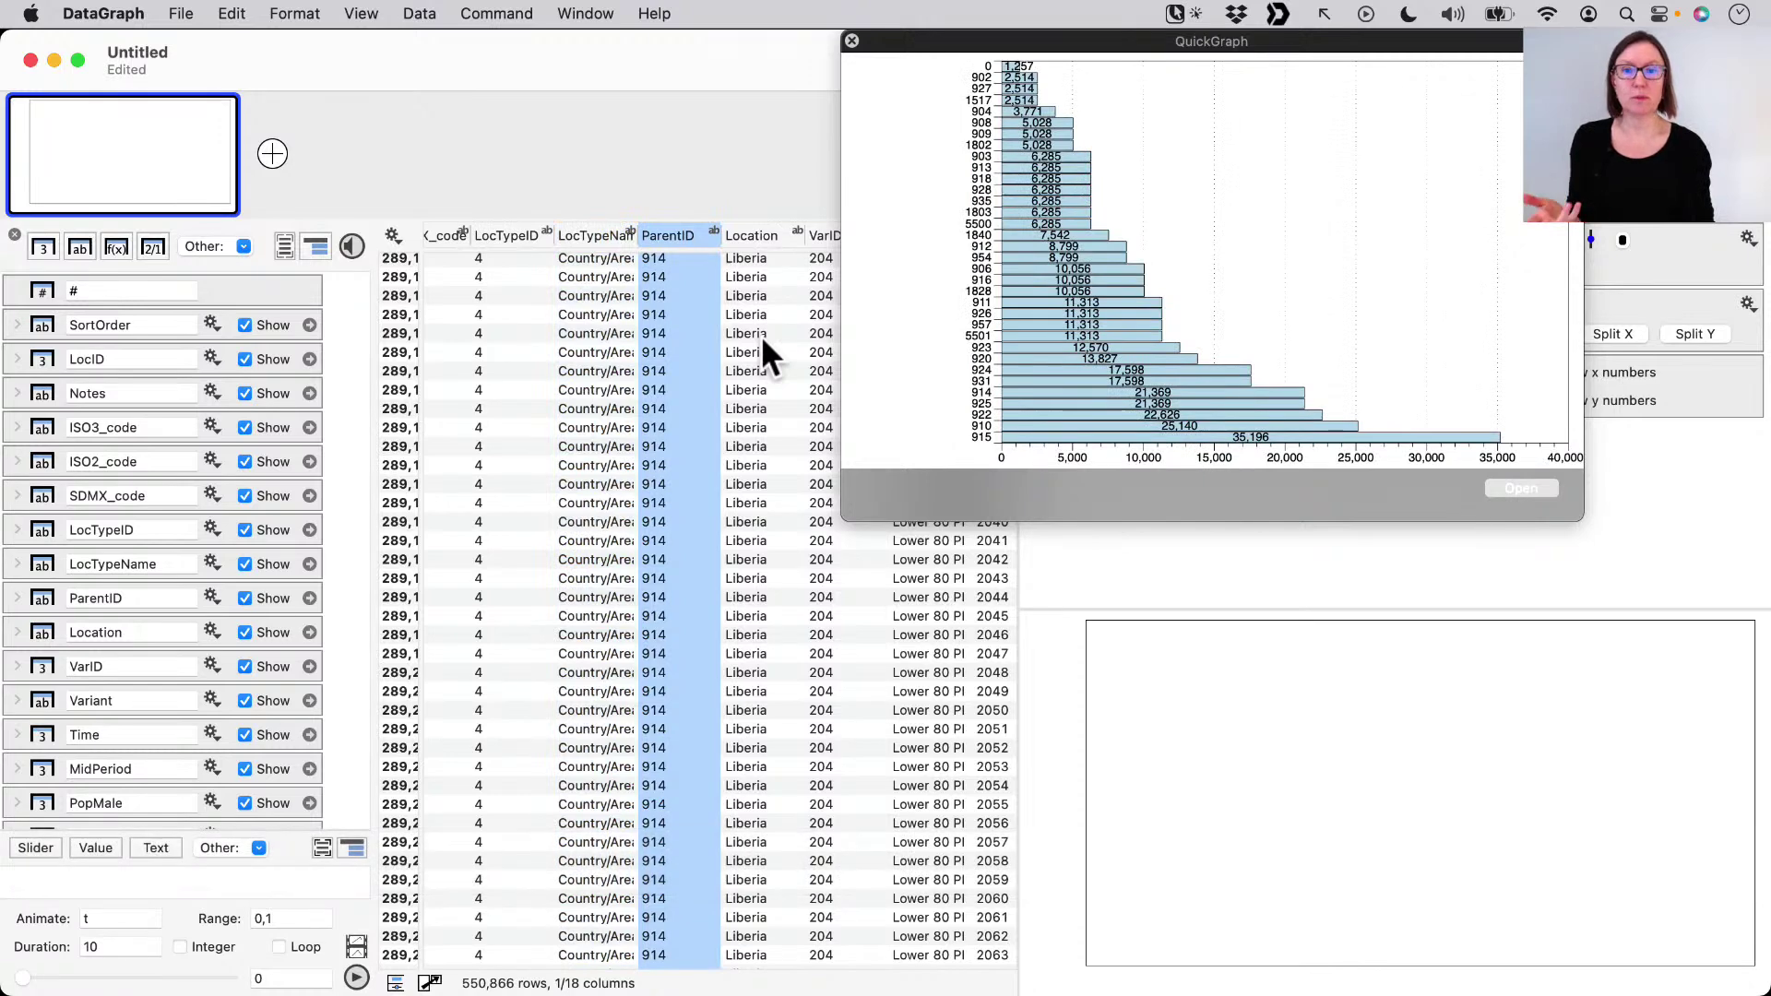
pyautogui.press('Right')
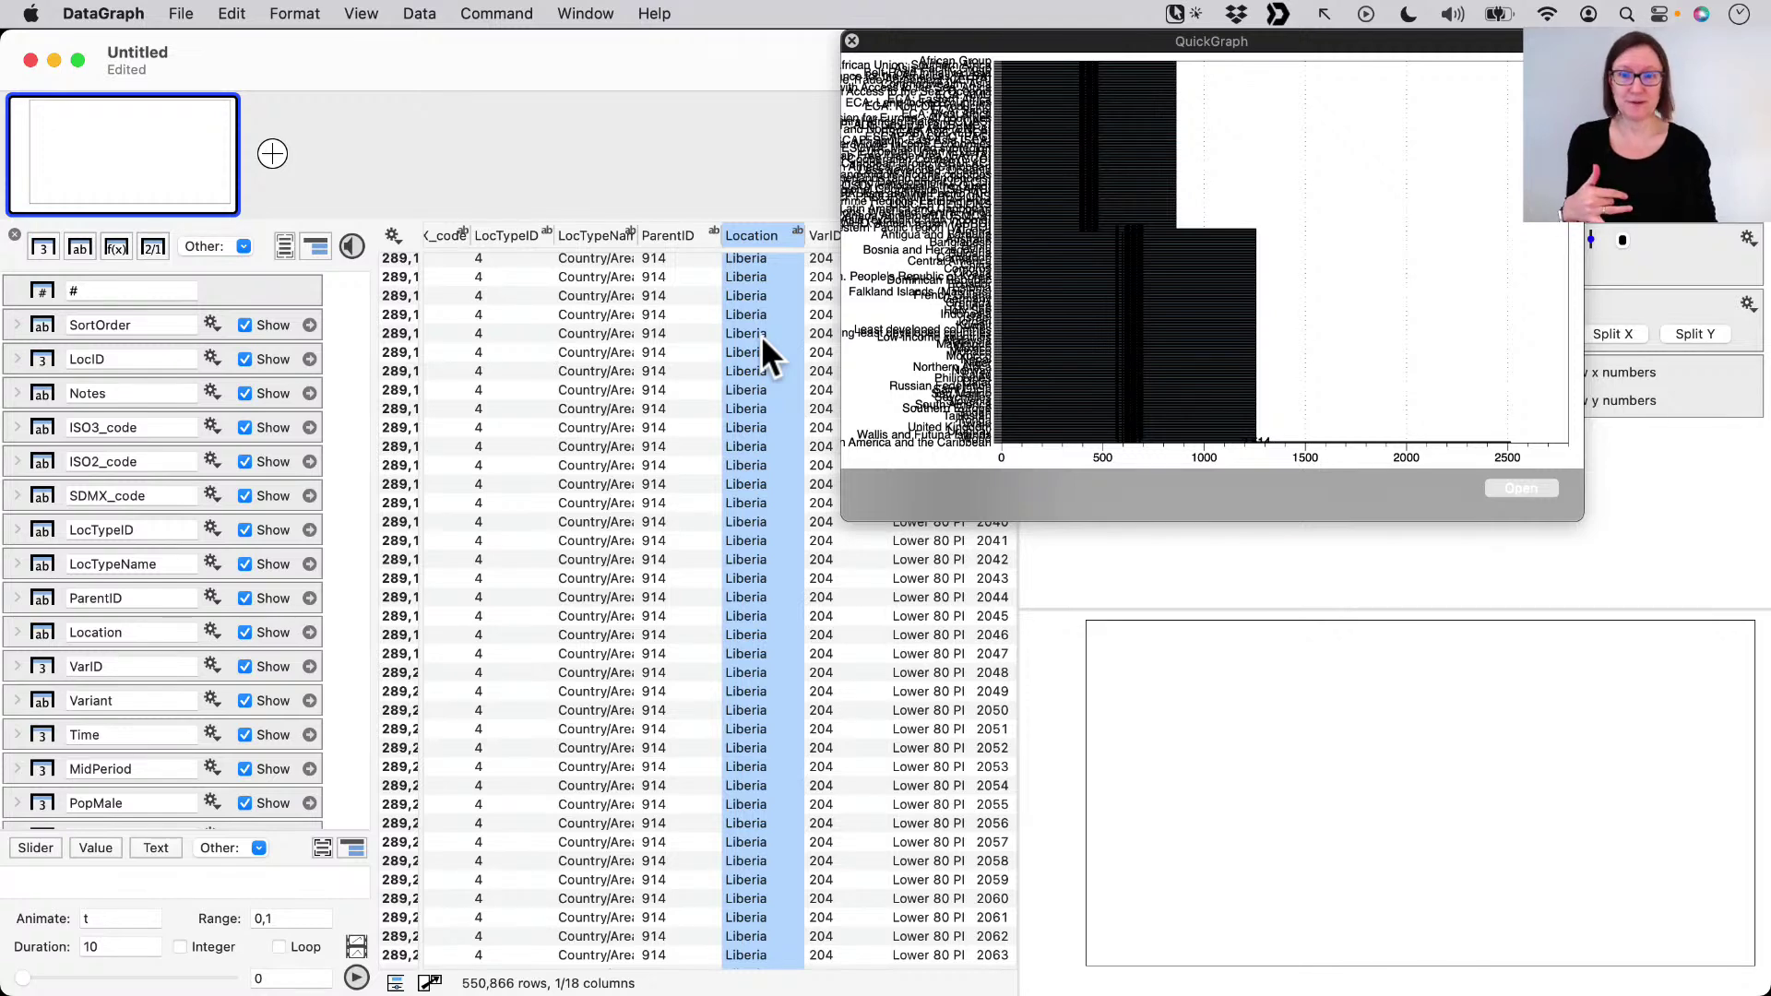
pyautogui.press('super+Right')
pyautogui.press('super+Right')
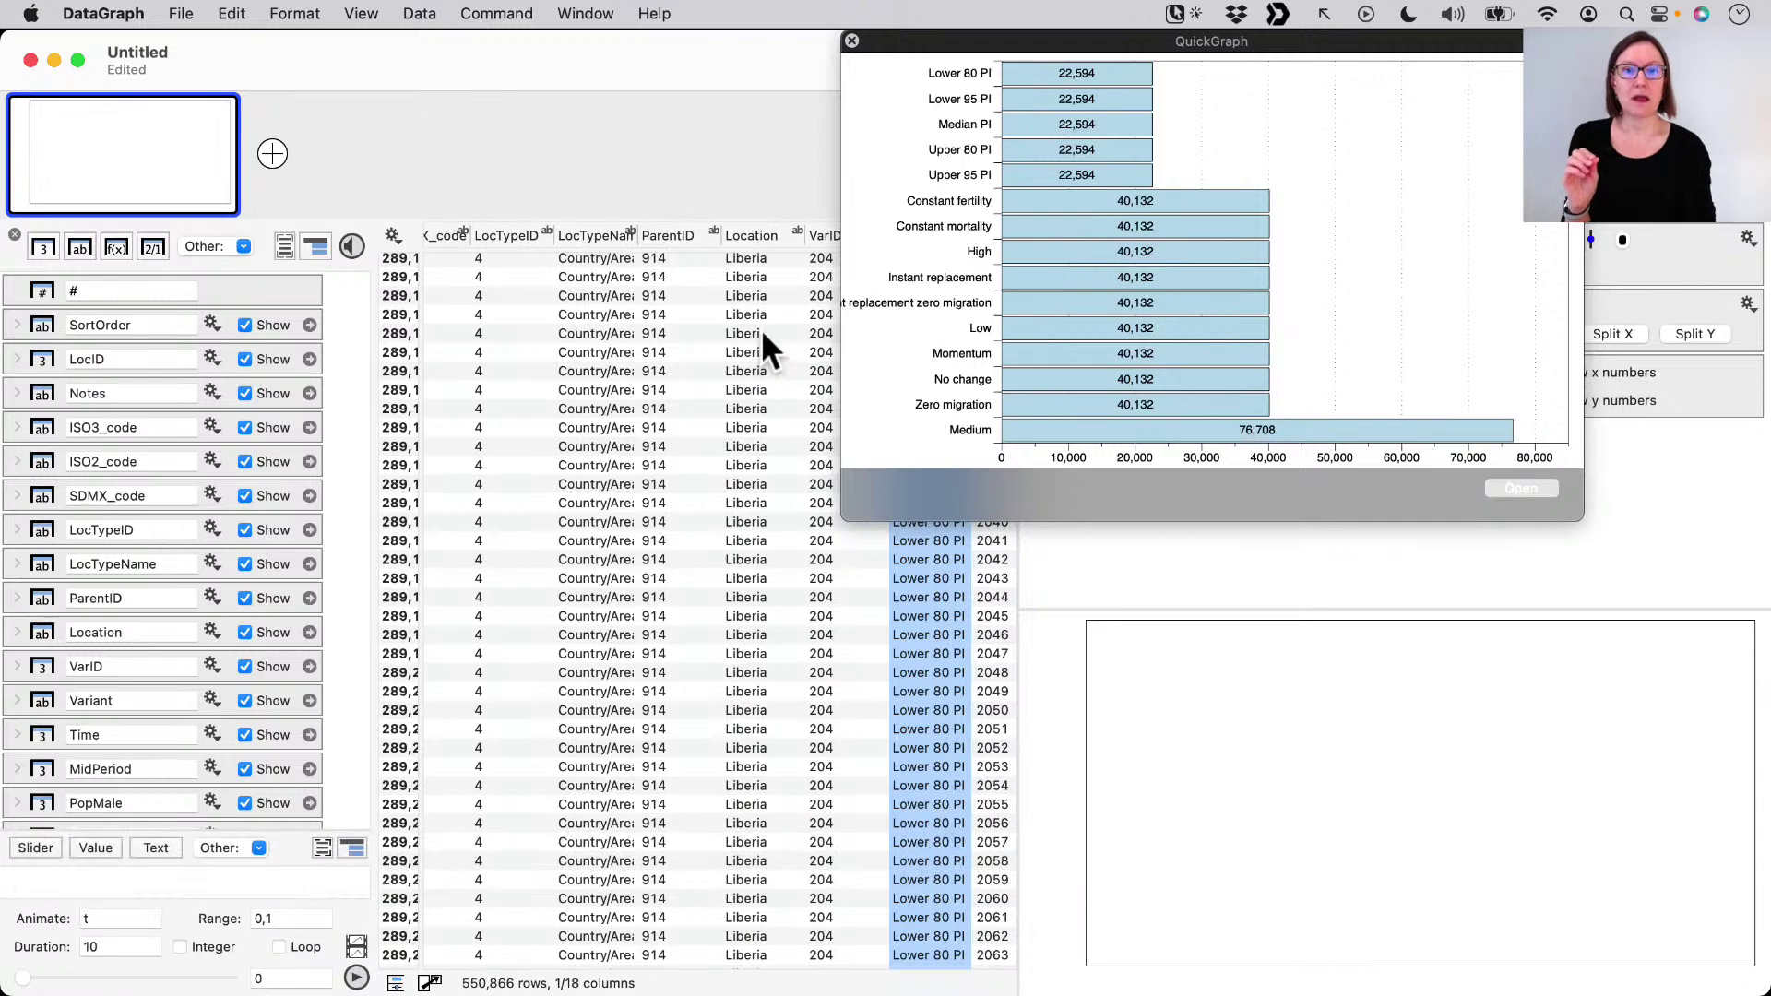
# - Preview the Time, MidPeriod and PopMale columns one after another in QuickGraph
pyautogui.hscroll(5, 696, 269)
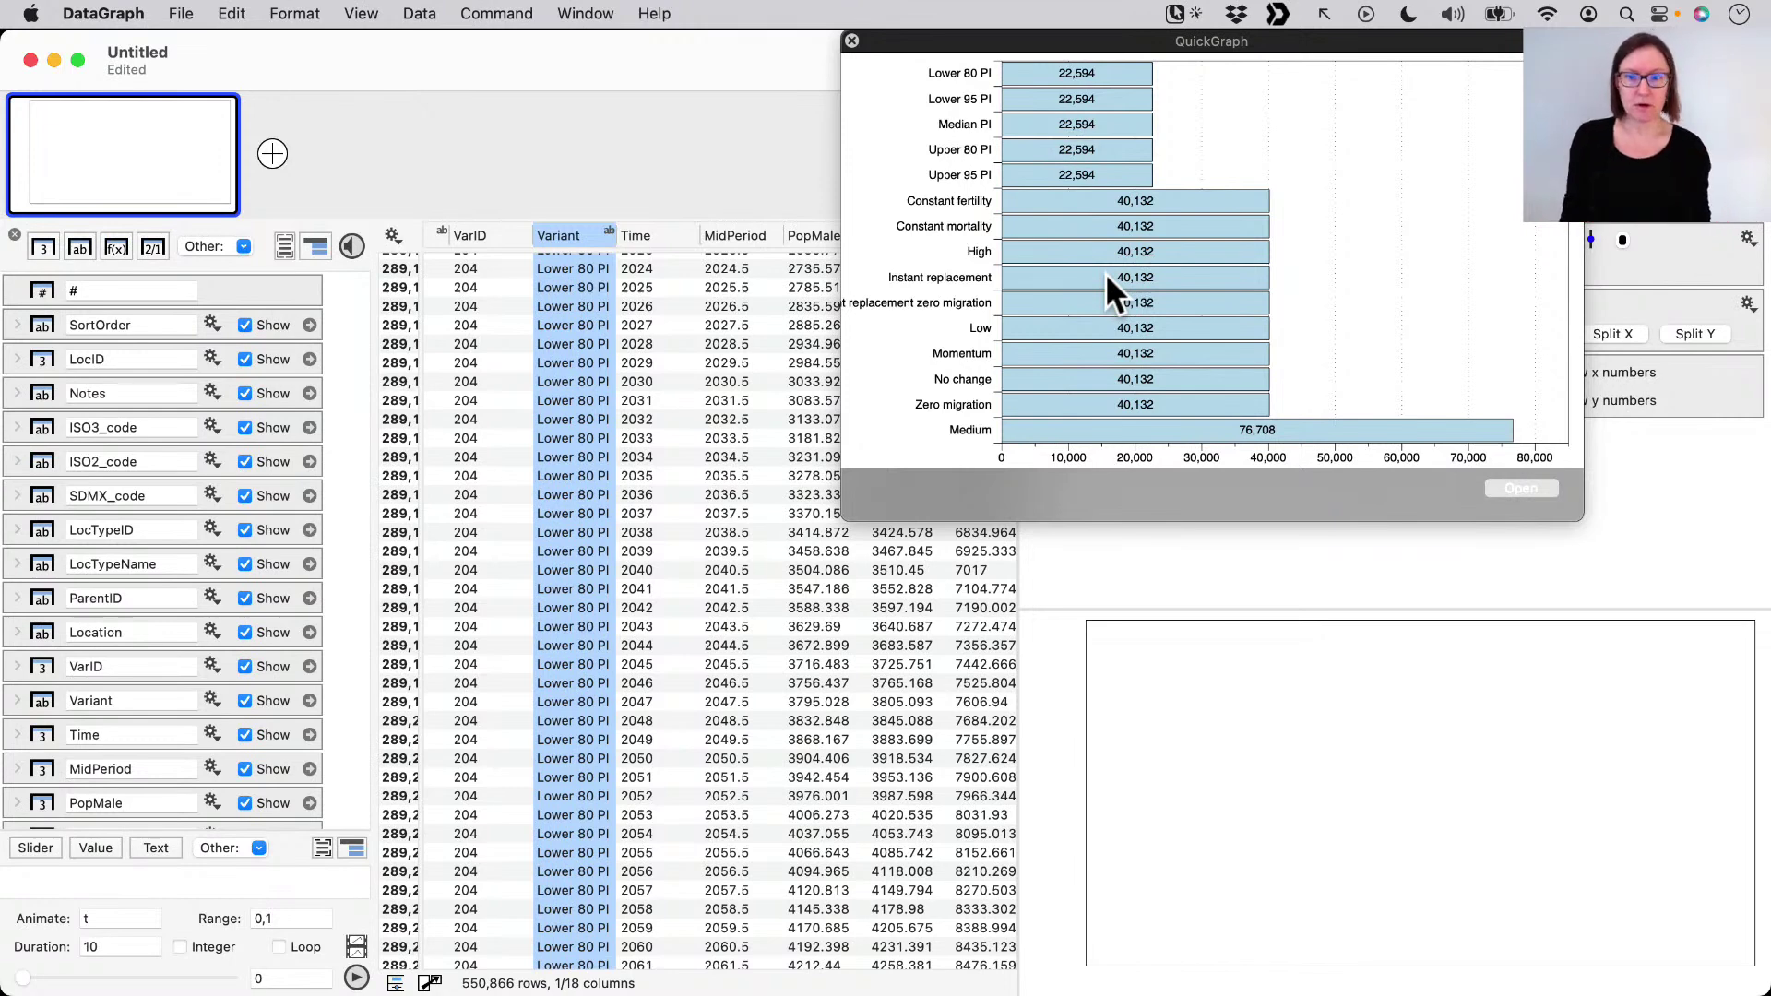
pyautogui.press('Right')
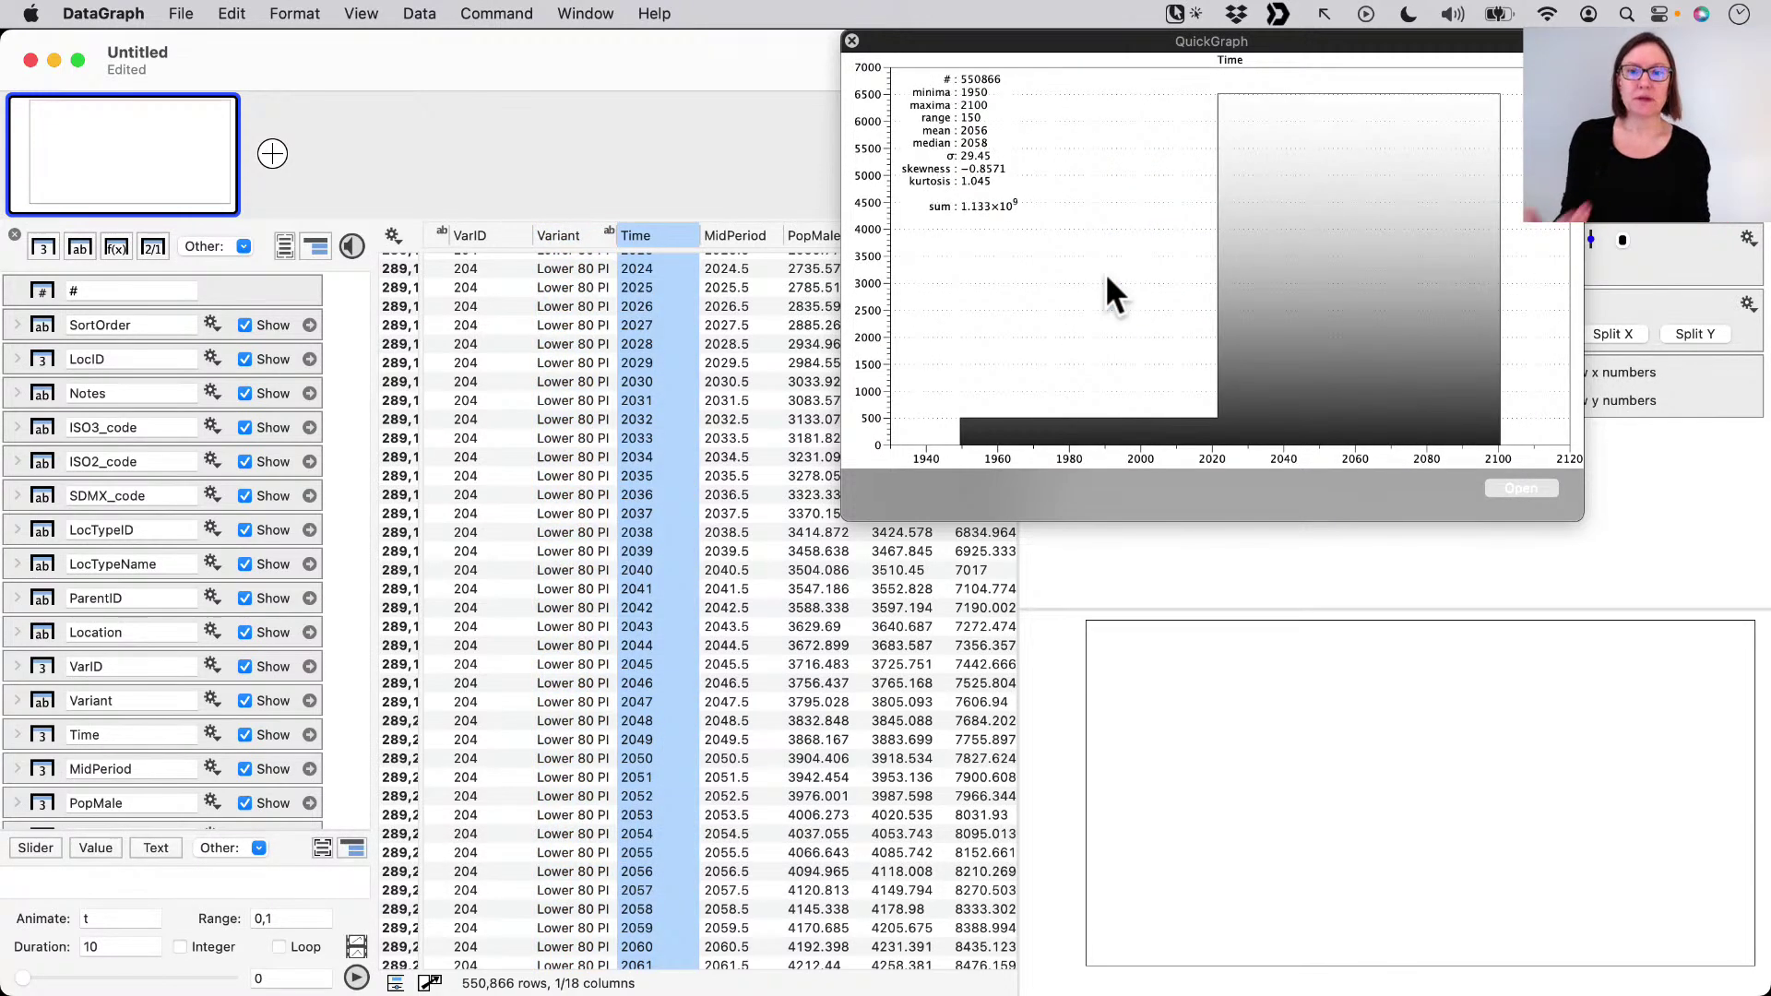
pyautogui.press('Right')
pyautogui.press('Right')
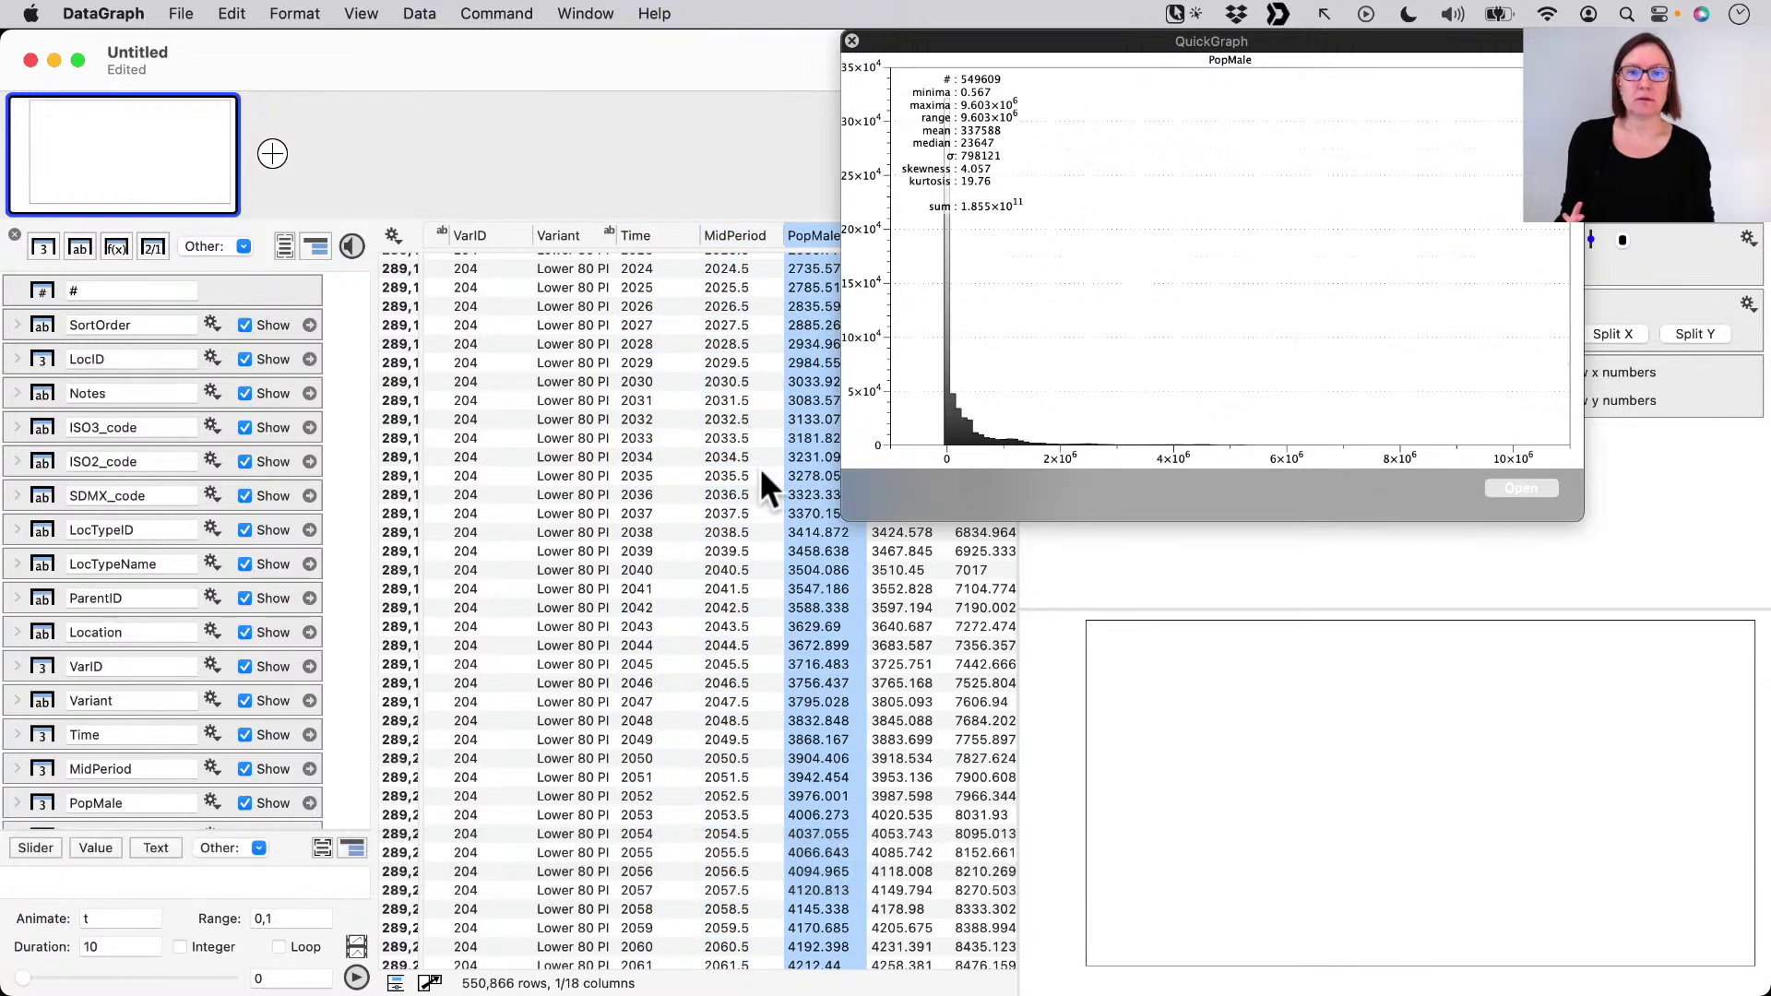
# - Preview the PopFemale, PopTotal and PopDensity columns in QuickGraph while browsing the table's population values
pyautogui.hscroll(2, 760, 466)
pyautogui.scroll(5, 760, 466)
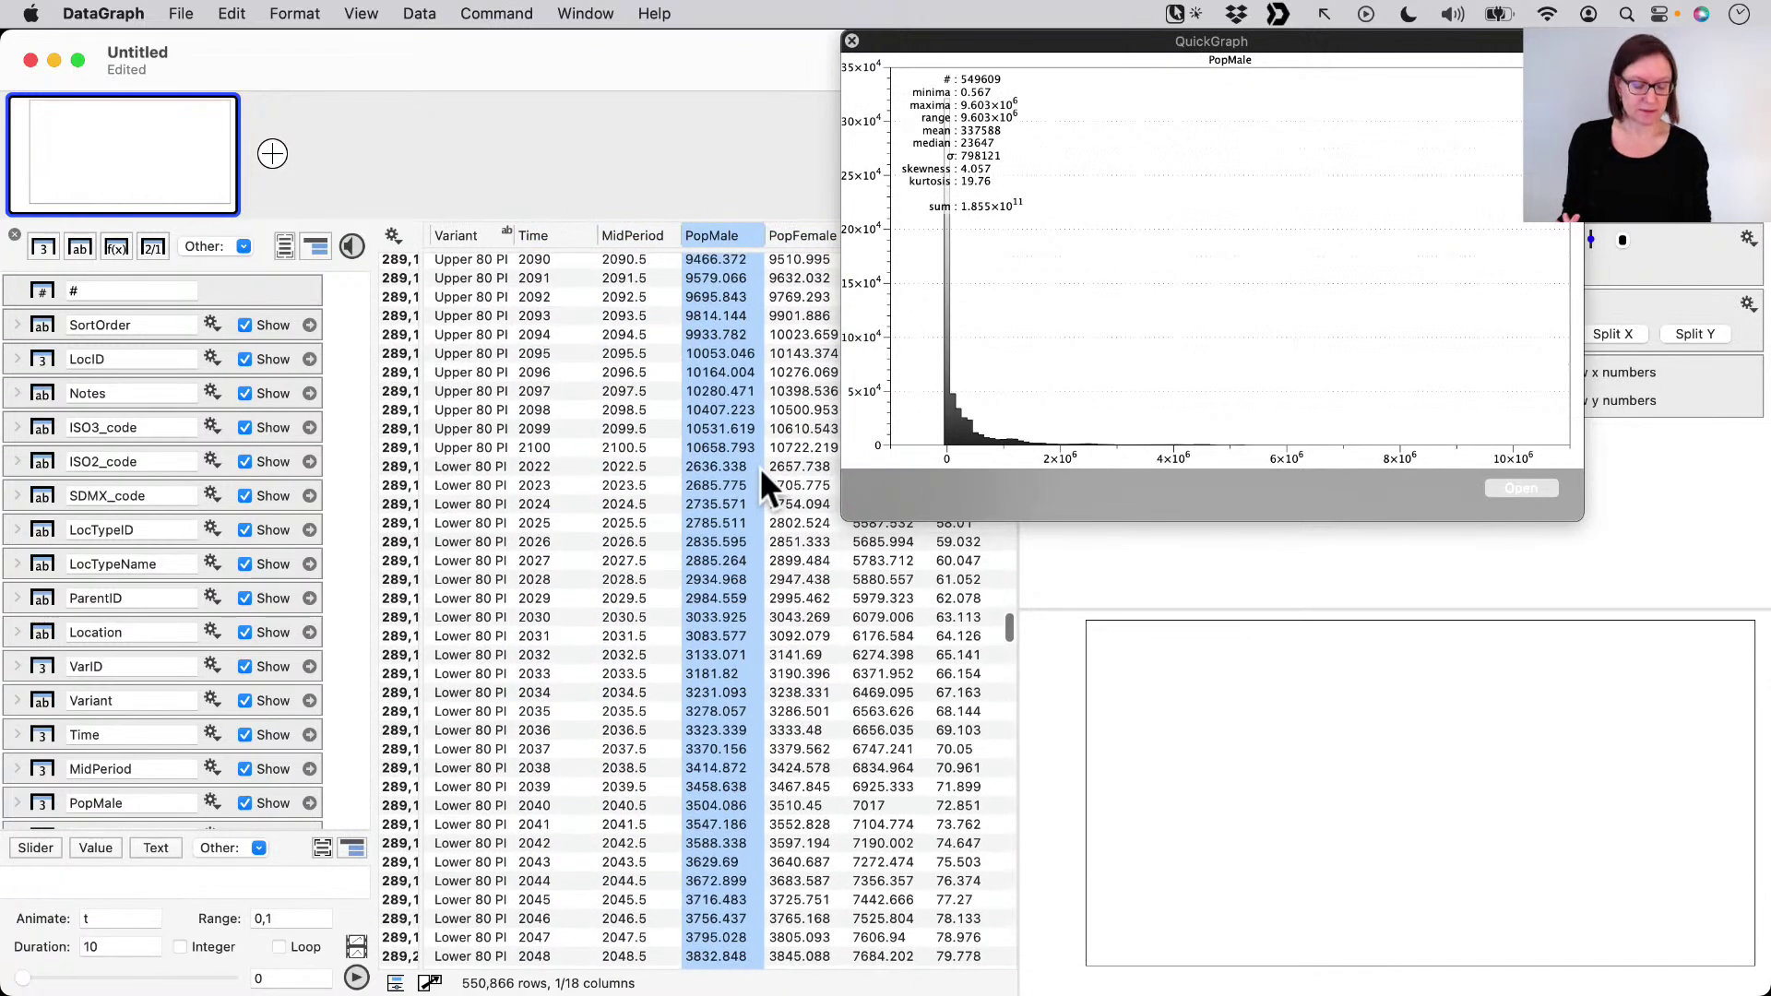
pyautogui.press('Right')
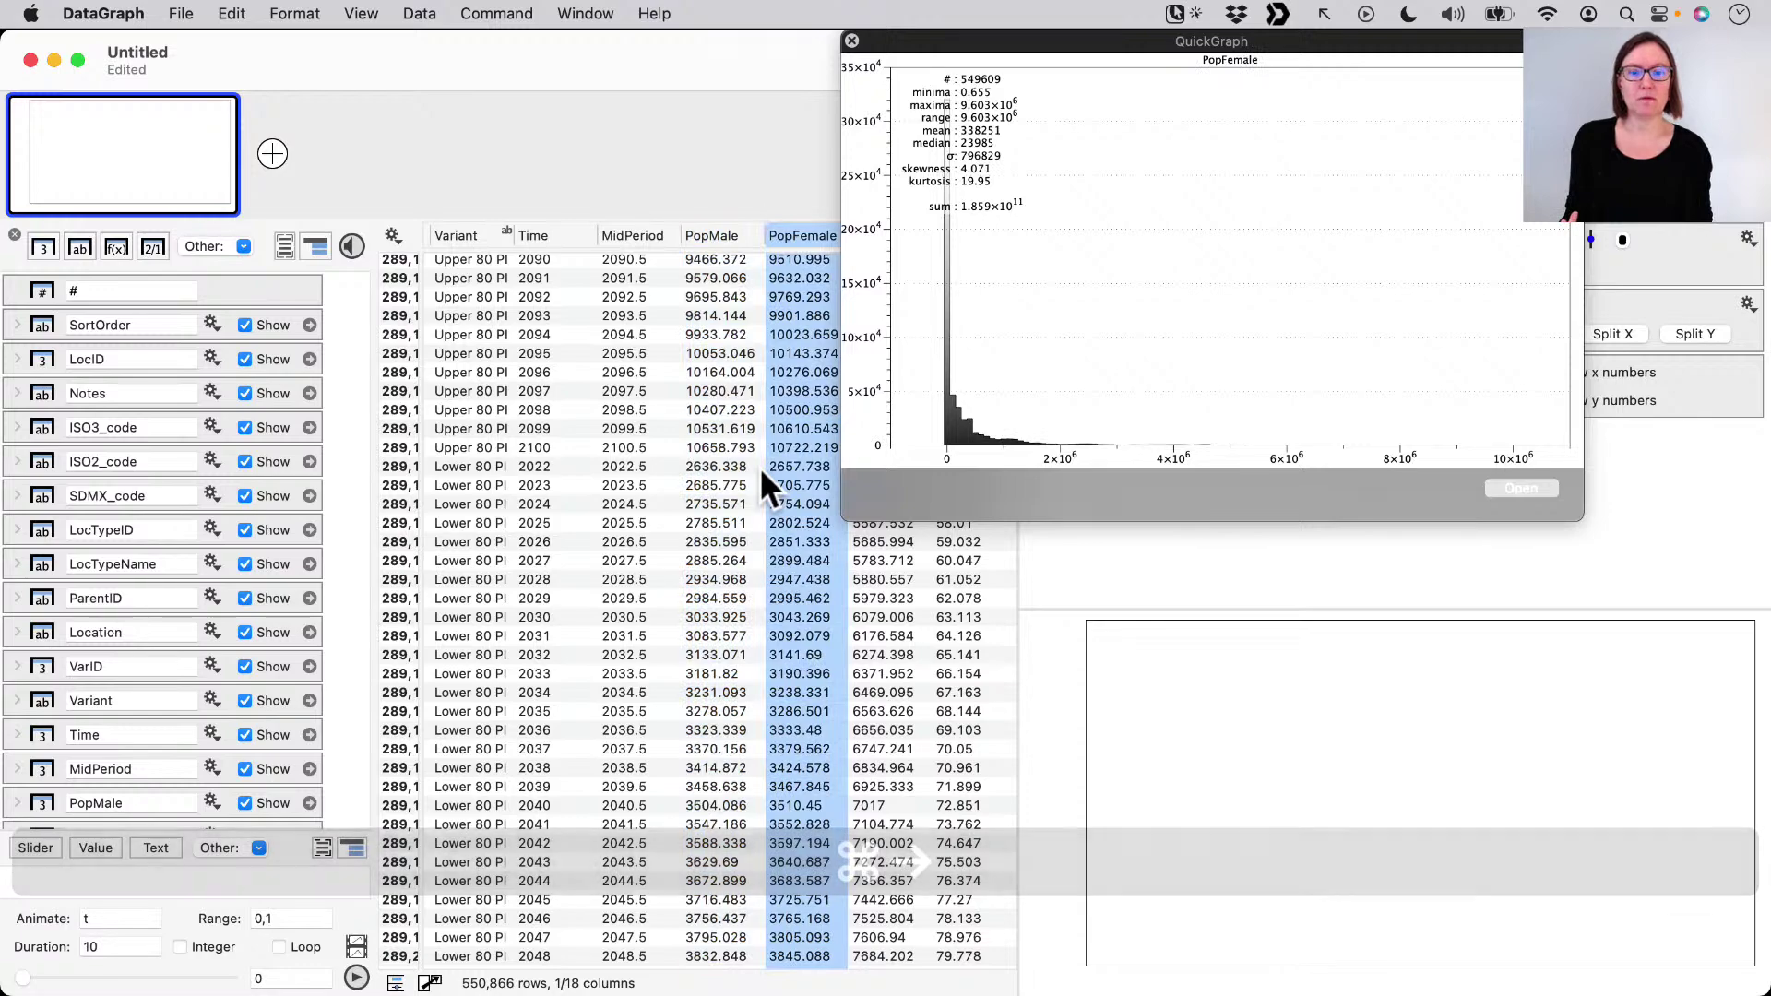
pyautogui.press('Right')
pyautogui.scroll(8, 668, 550)
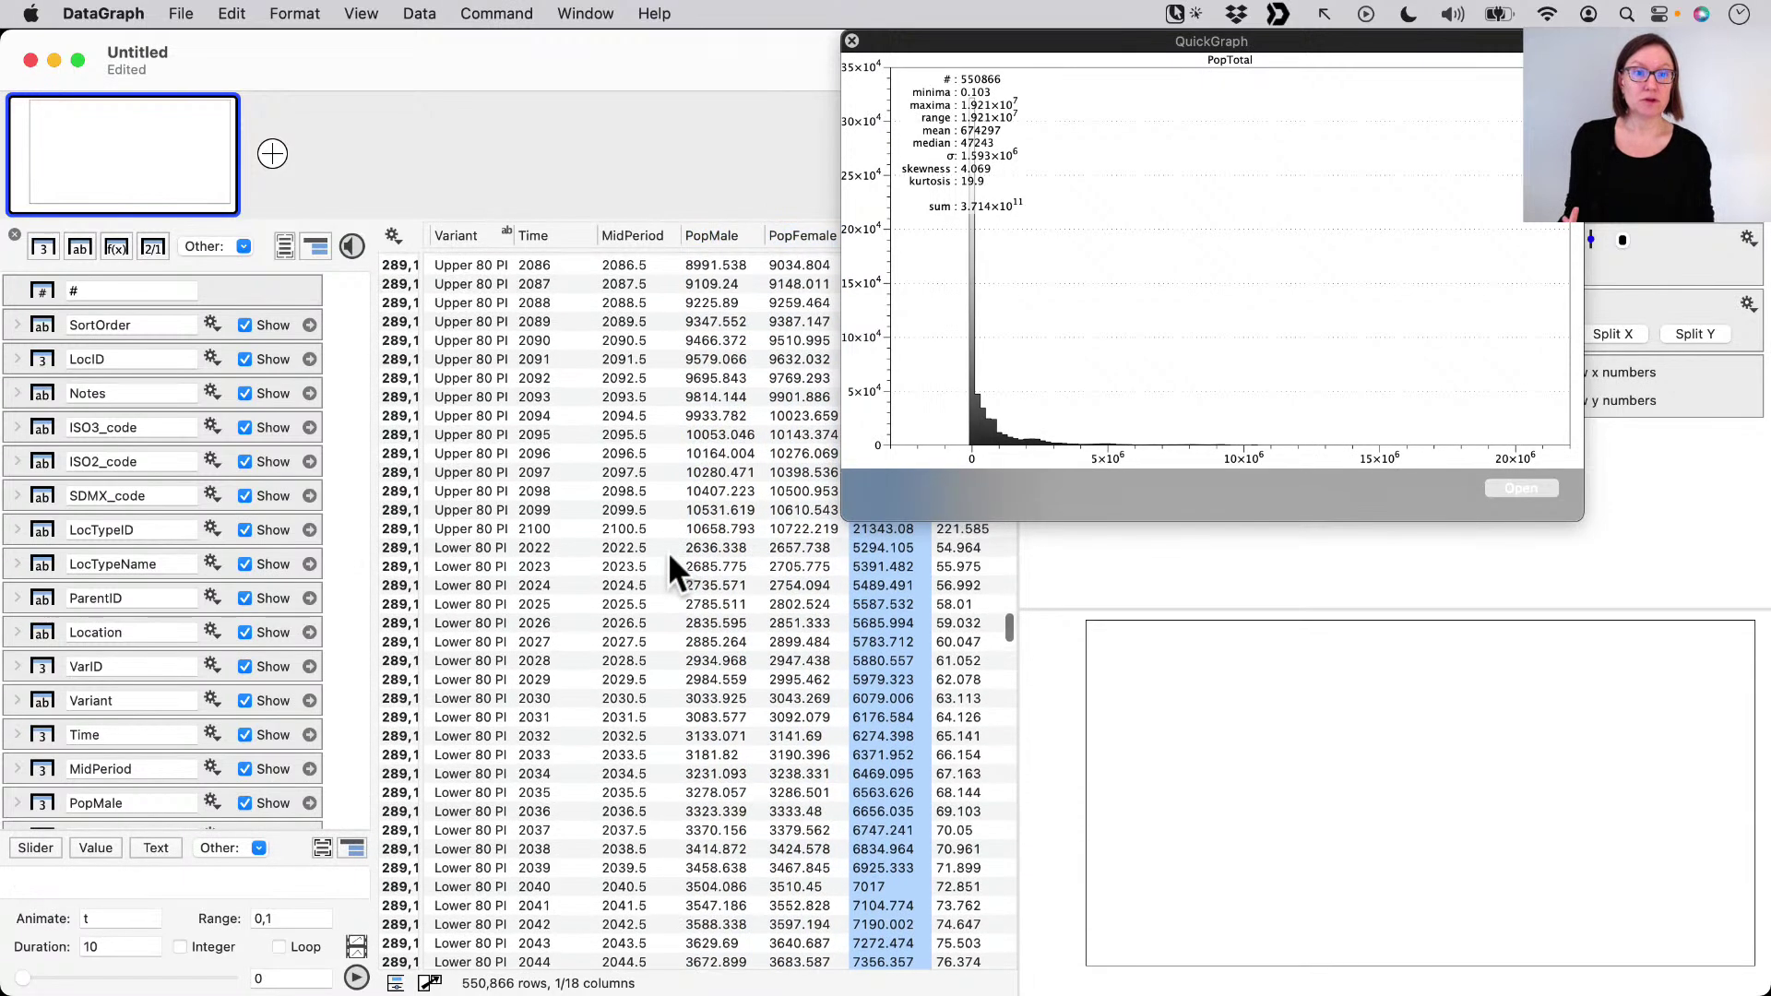
pyautogui.press('Right')
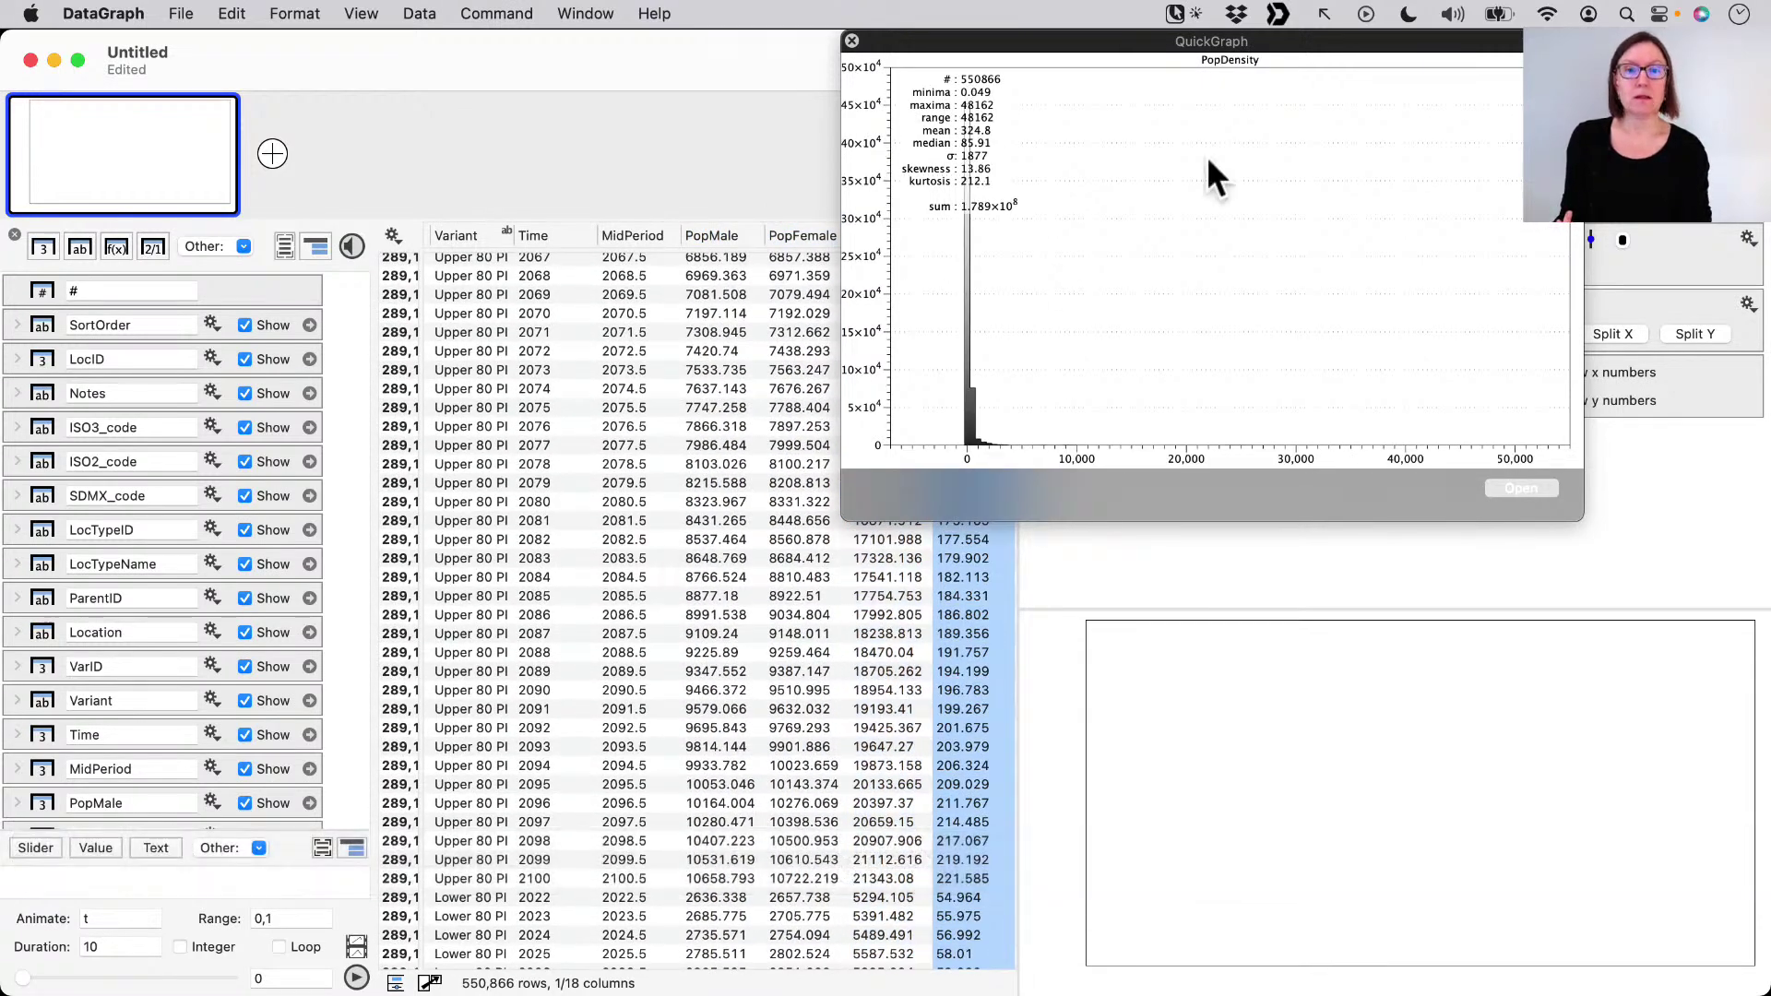
# - Move the QuickGraph preview off the data table, close it, and review the columns from SortOrder to PopDensity
pyautogui.moveTo(1090, 42); pyautogui.dragTo(1359, 265)
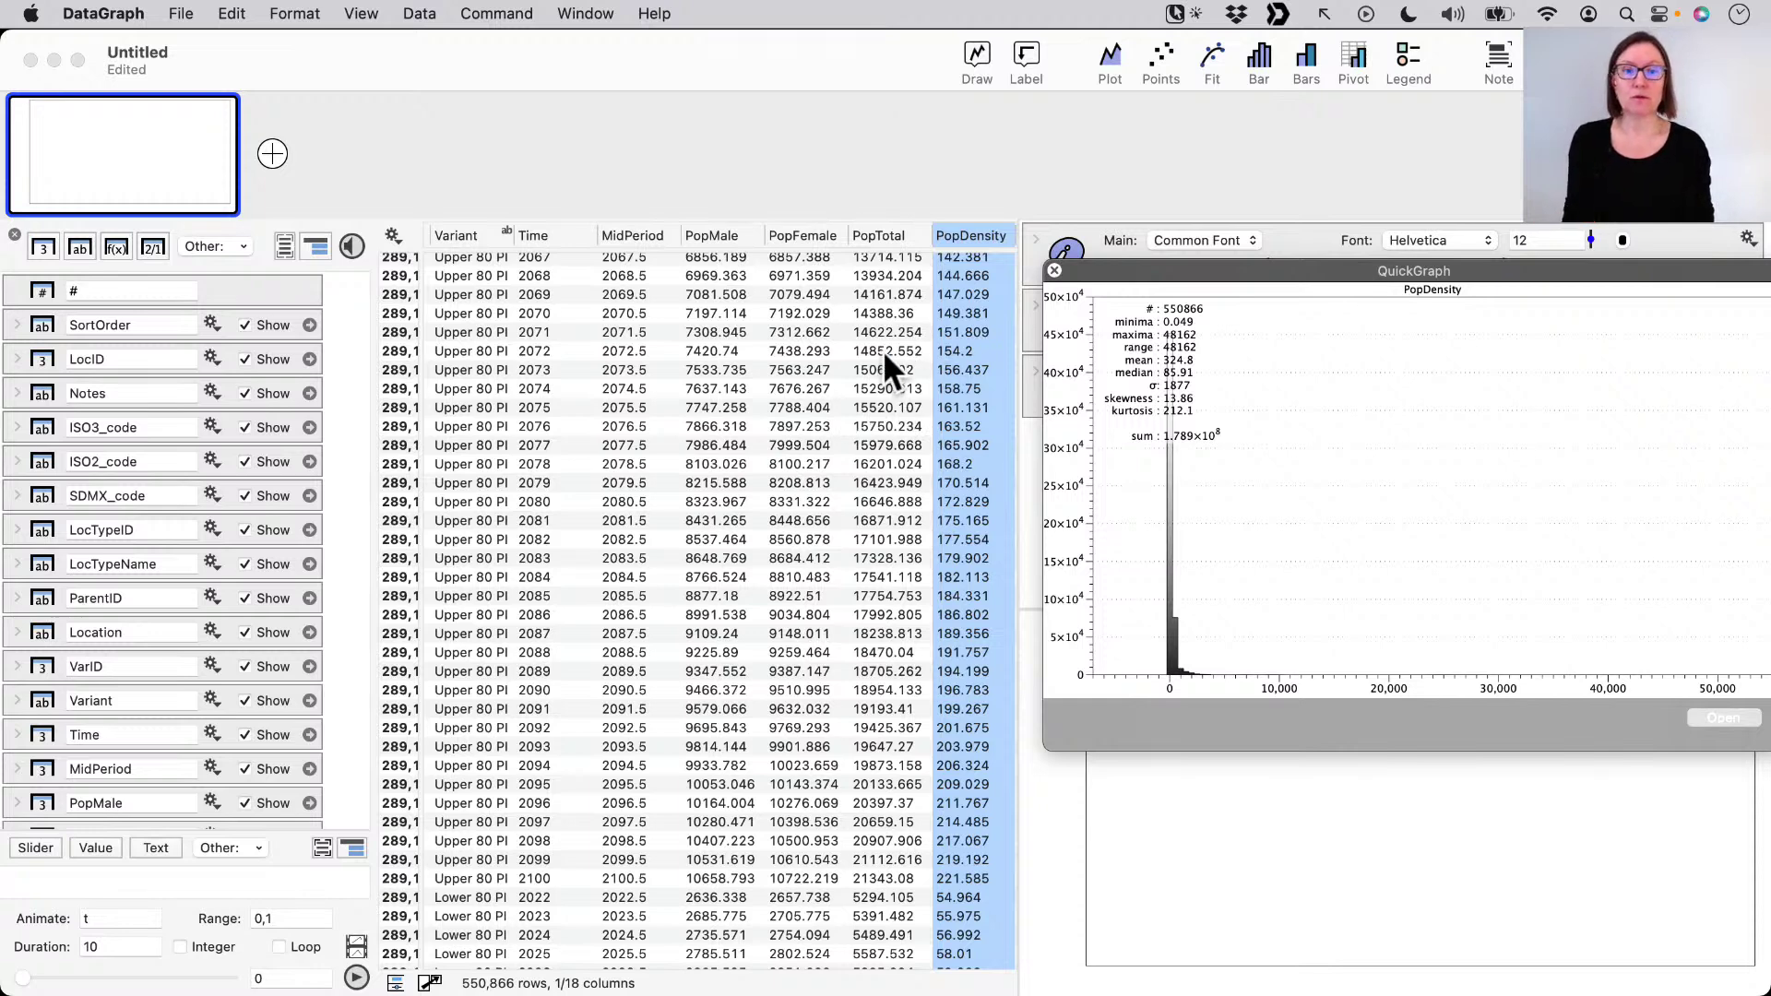
pyautogui.press('super+space')
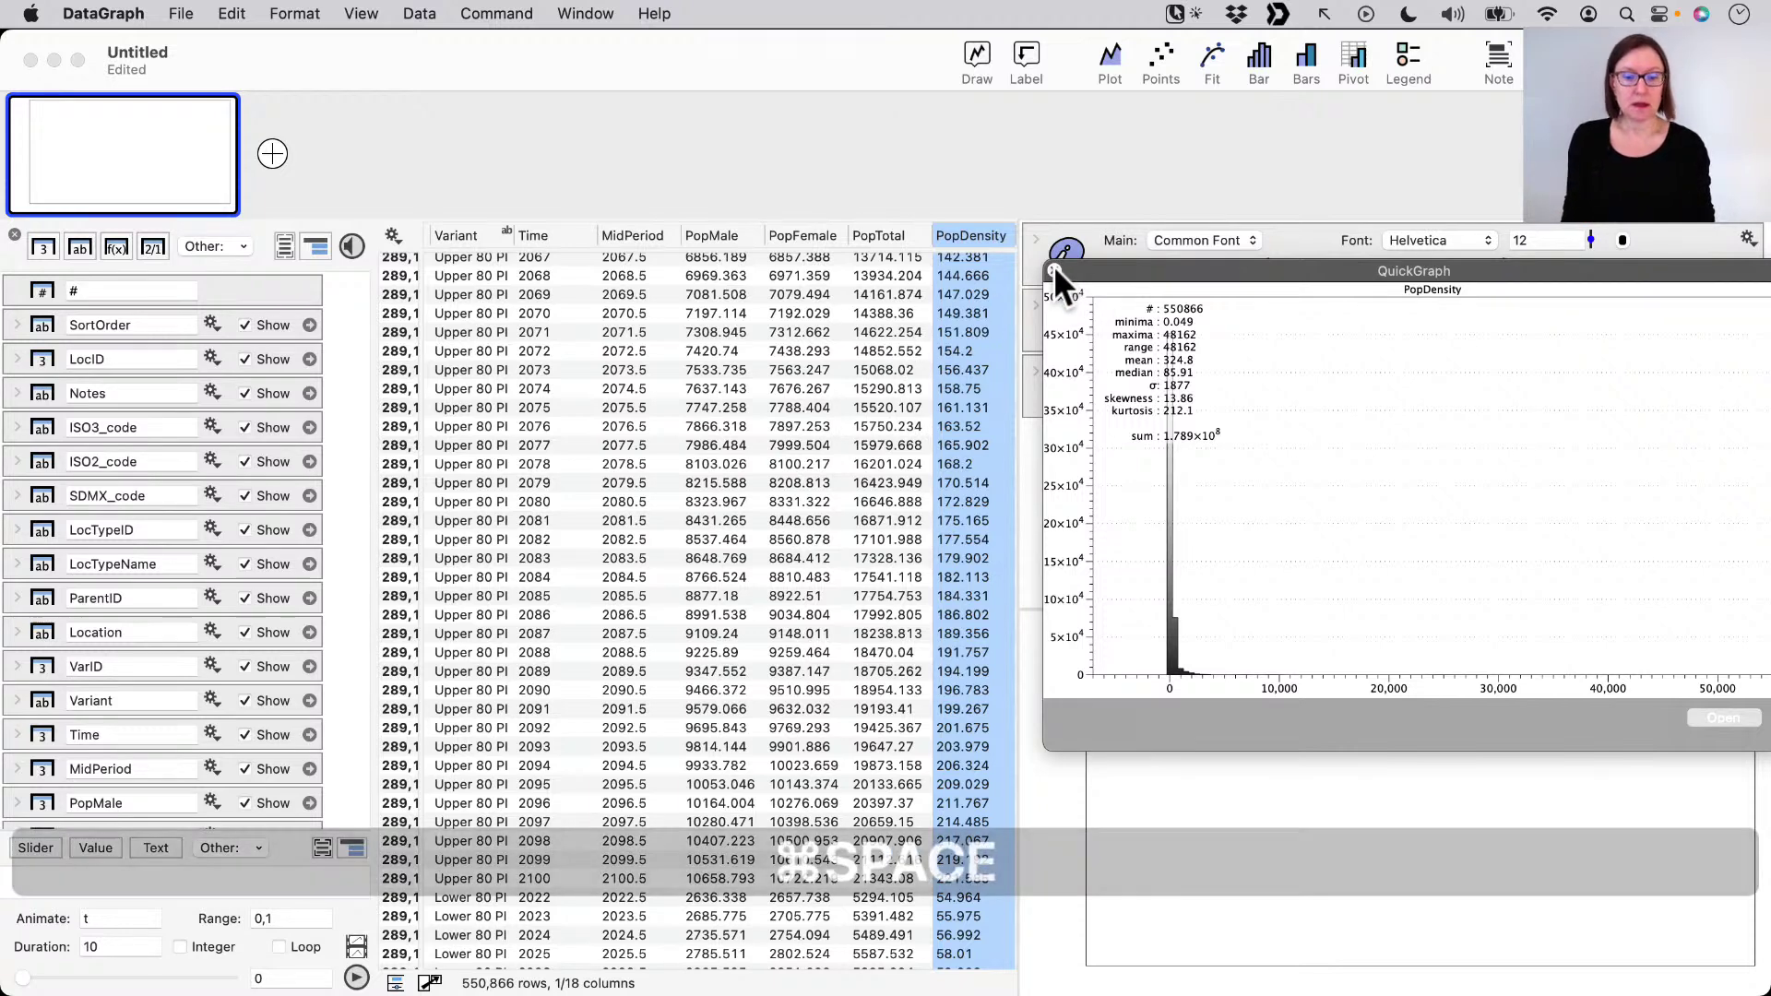
pyautogui.click(1054, 269)
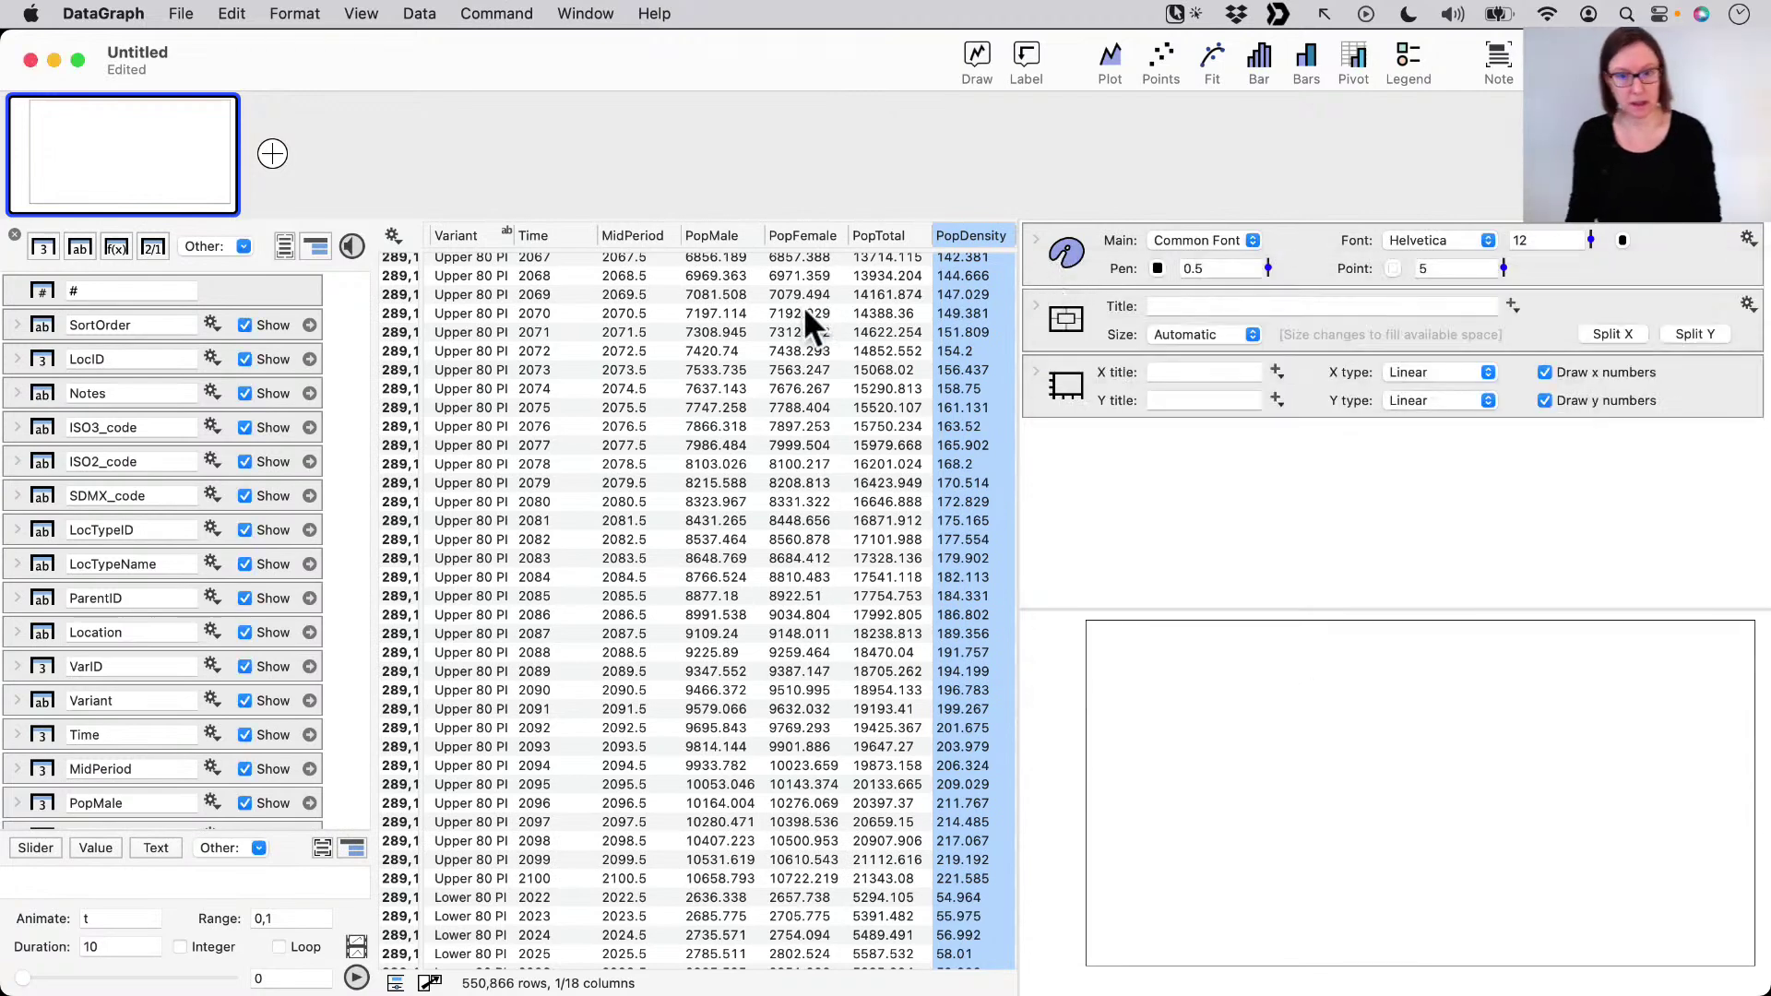
pyautogui.hscroll(-15, 805, 311)
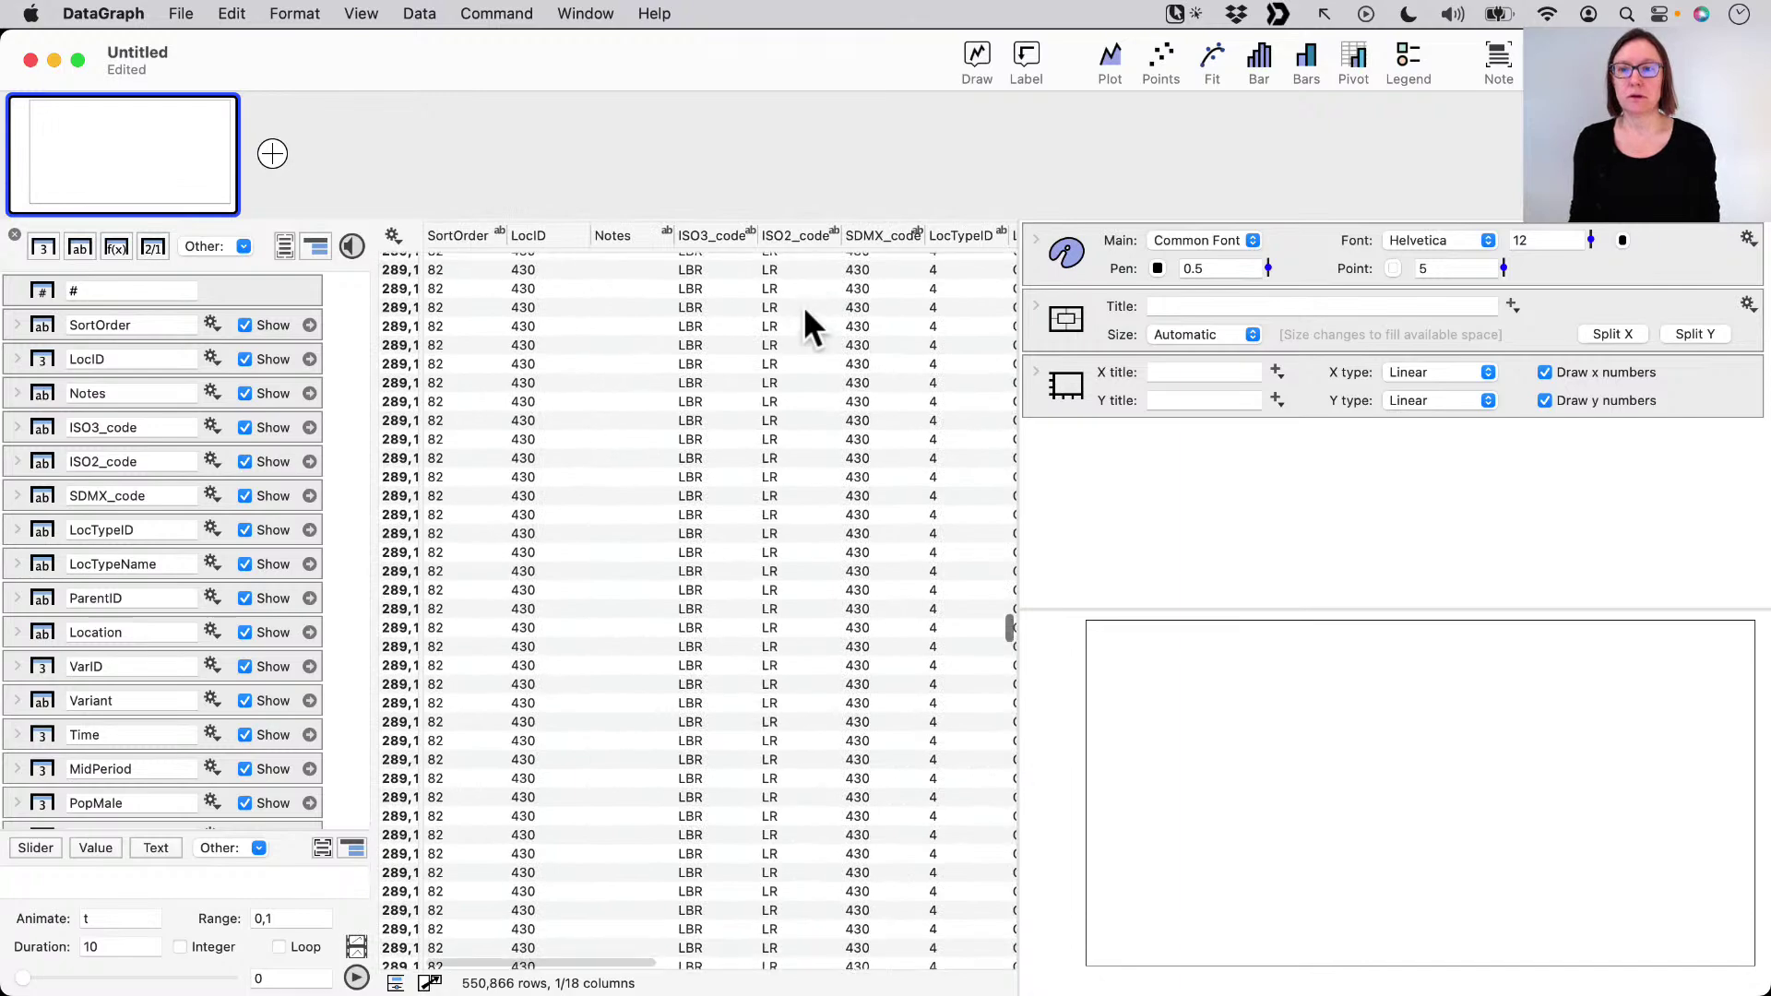
pyautogui.hscroll(15, 804, 311)
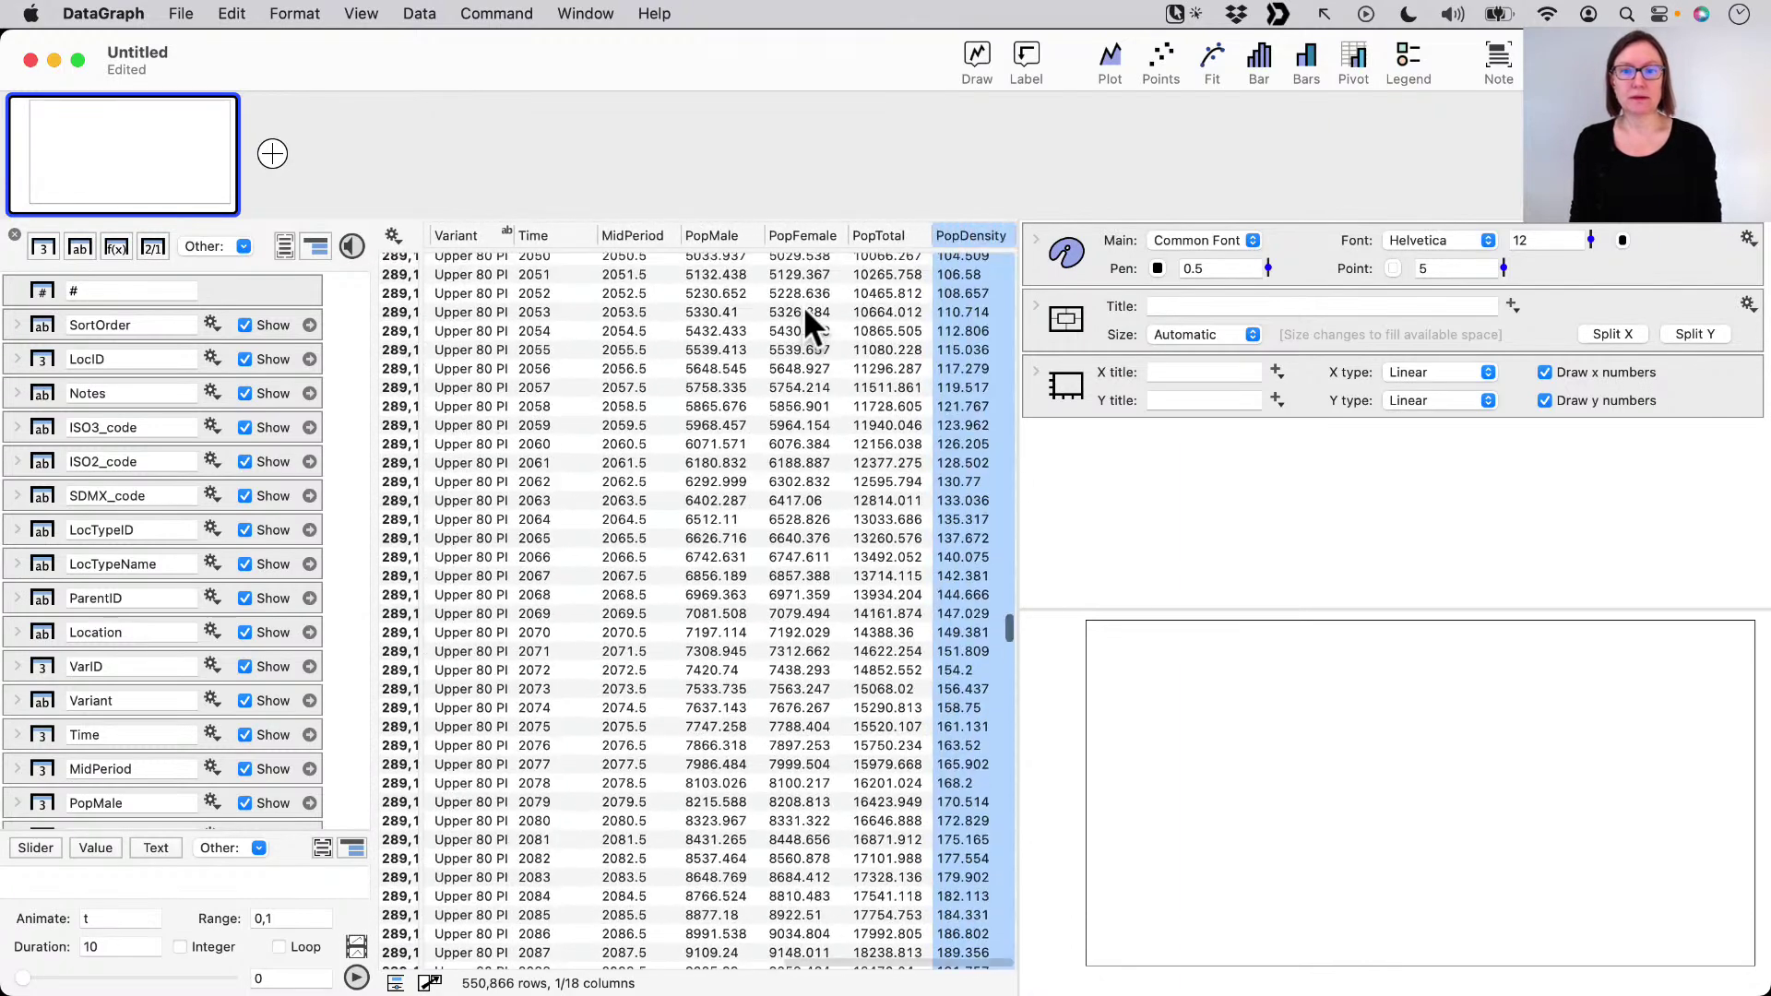
# - Create a line plot of PopTotal against Time and enlarge the graph area
pyautogui.click(552, 236)
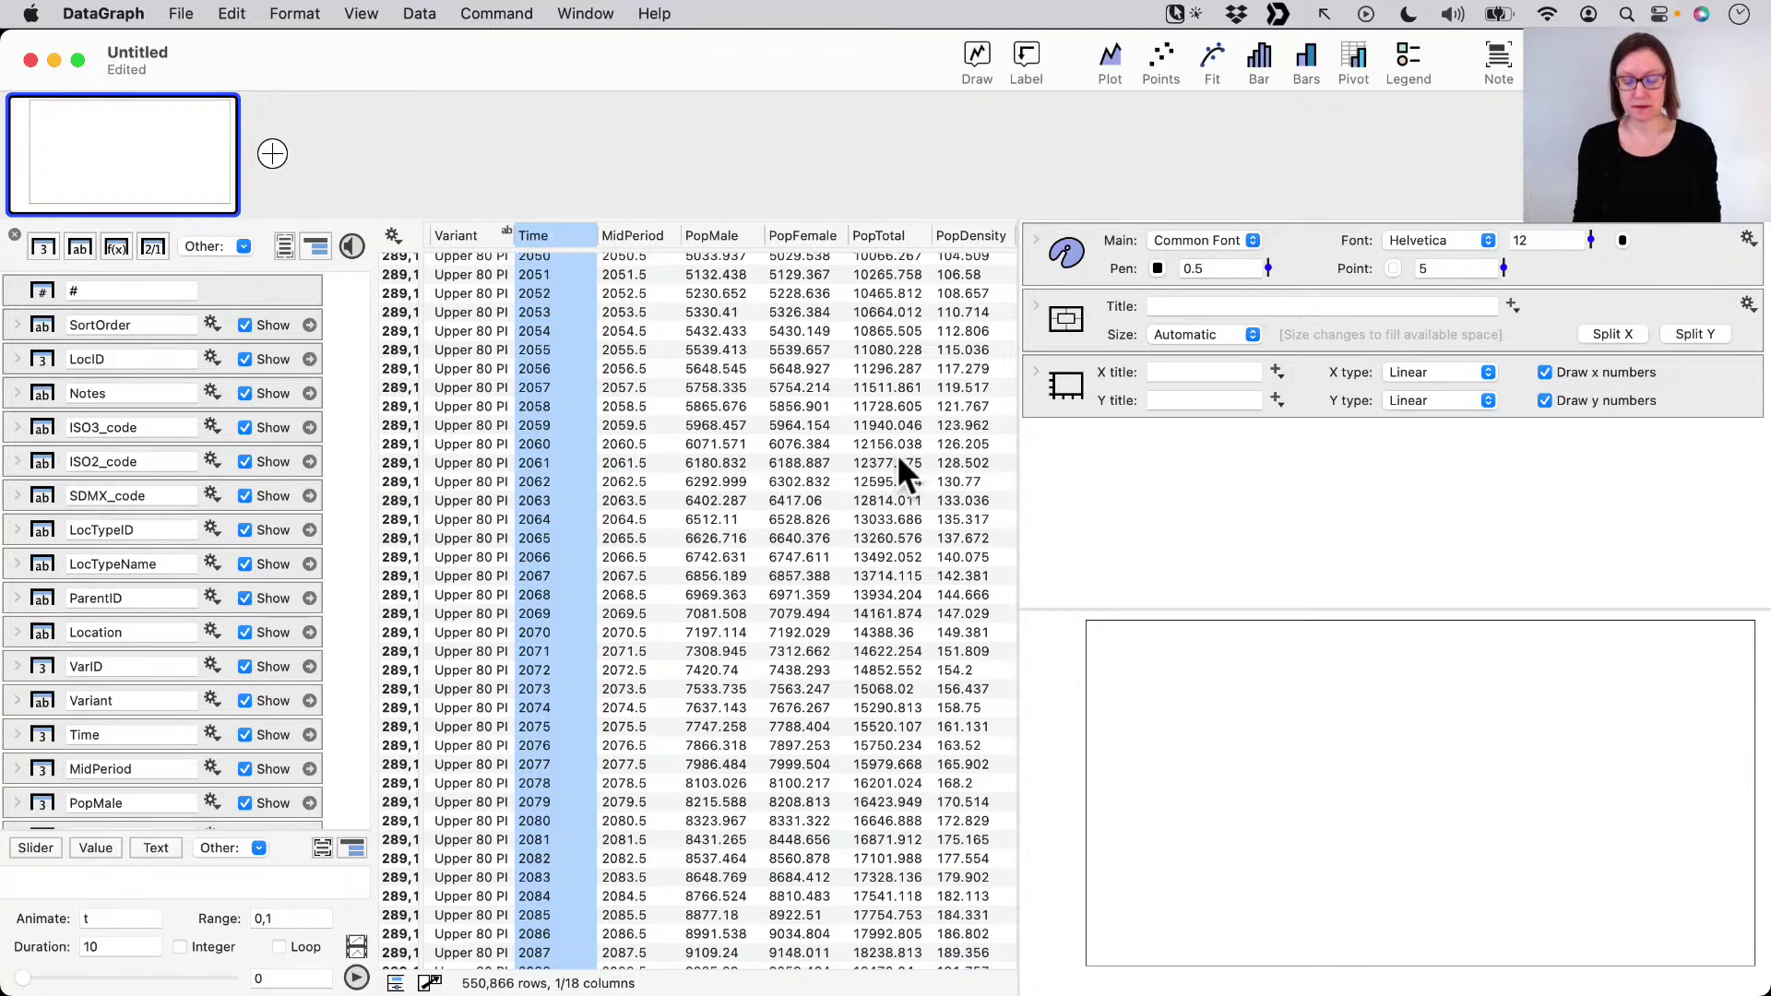
pyautogui.scroll(4, 896, 452)
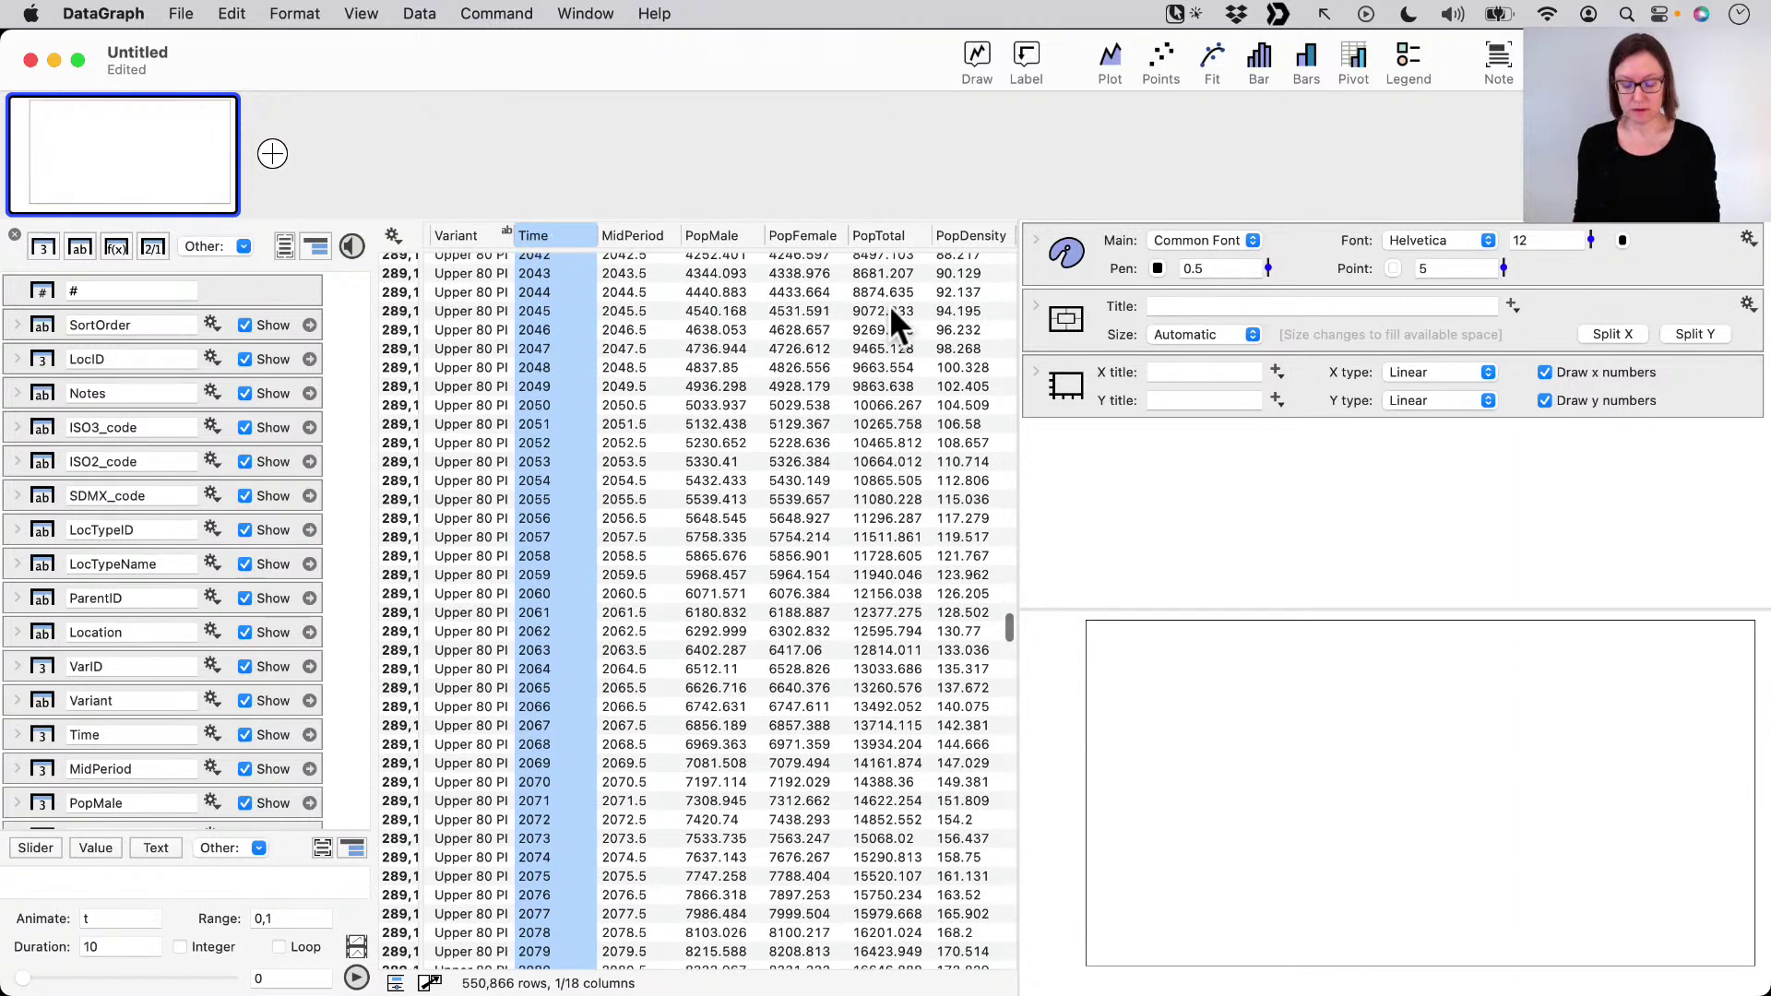
pyautogui.keyDown('super'); pyautogui.click(886, 235); pyautogui.keyUp('super')
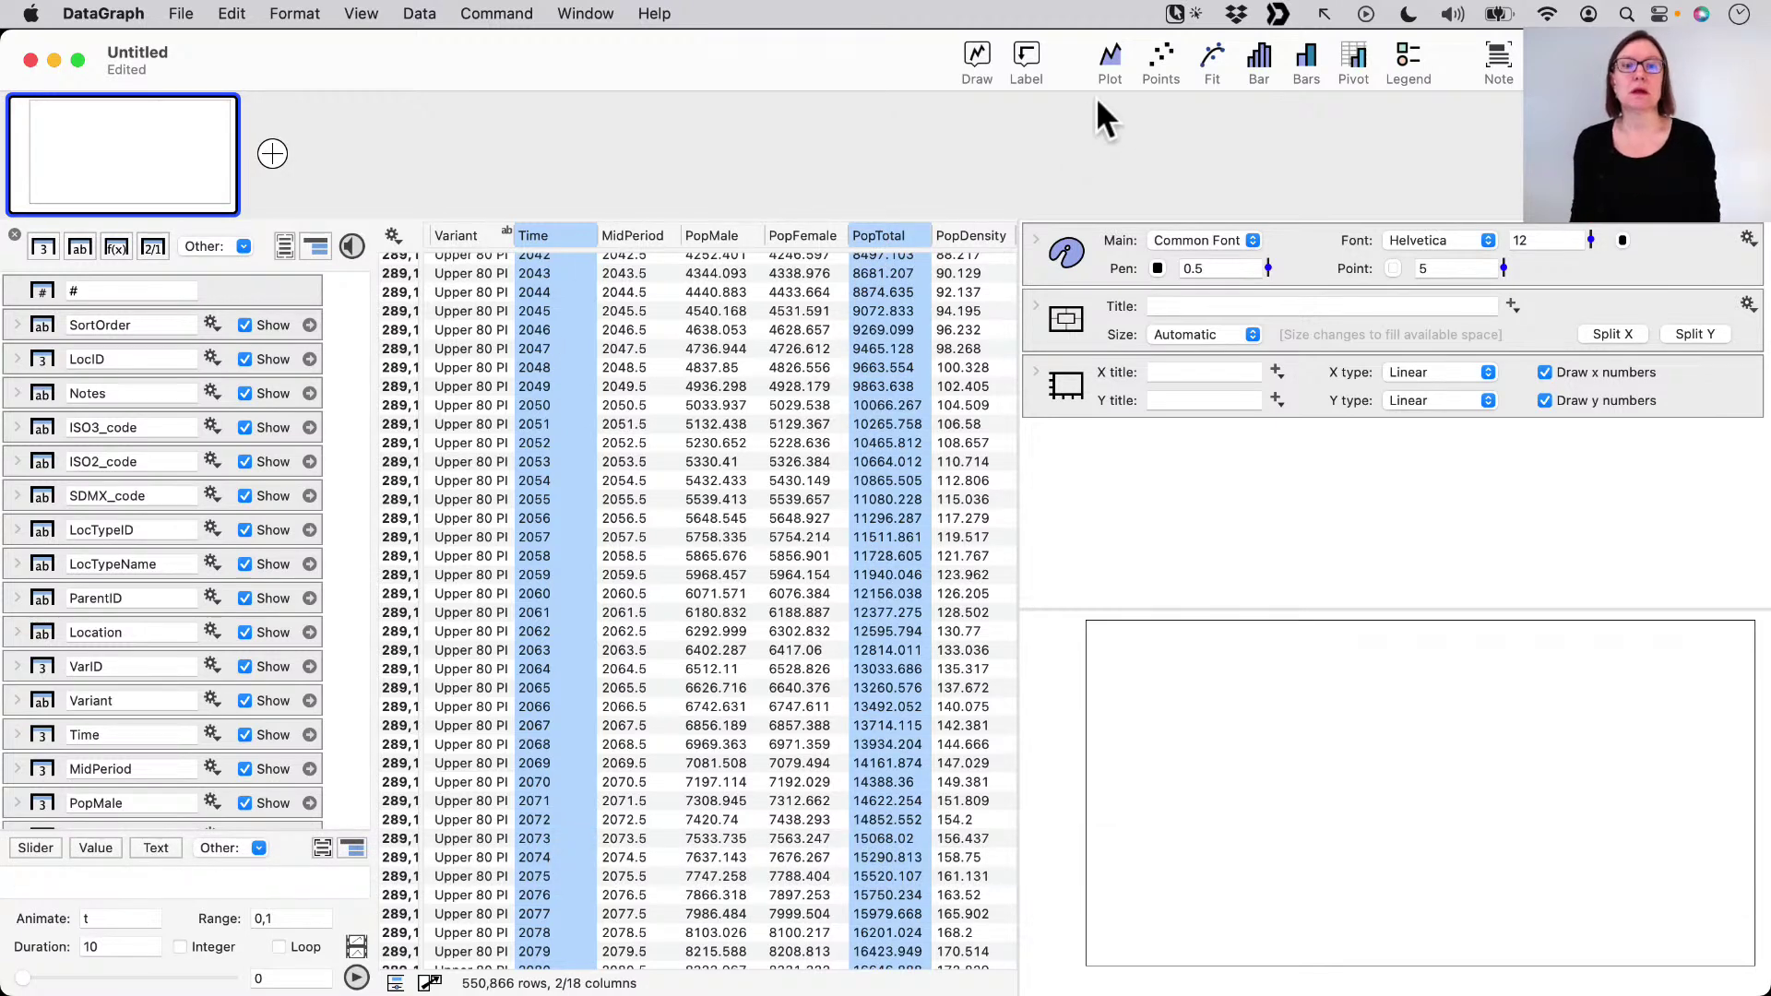
pyautogui.click(1109, 57)
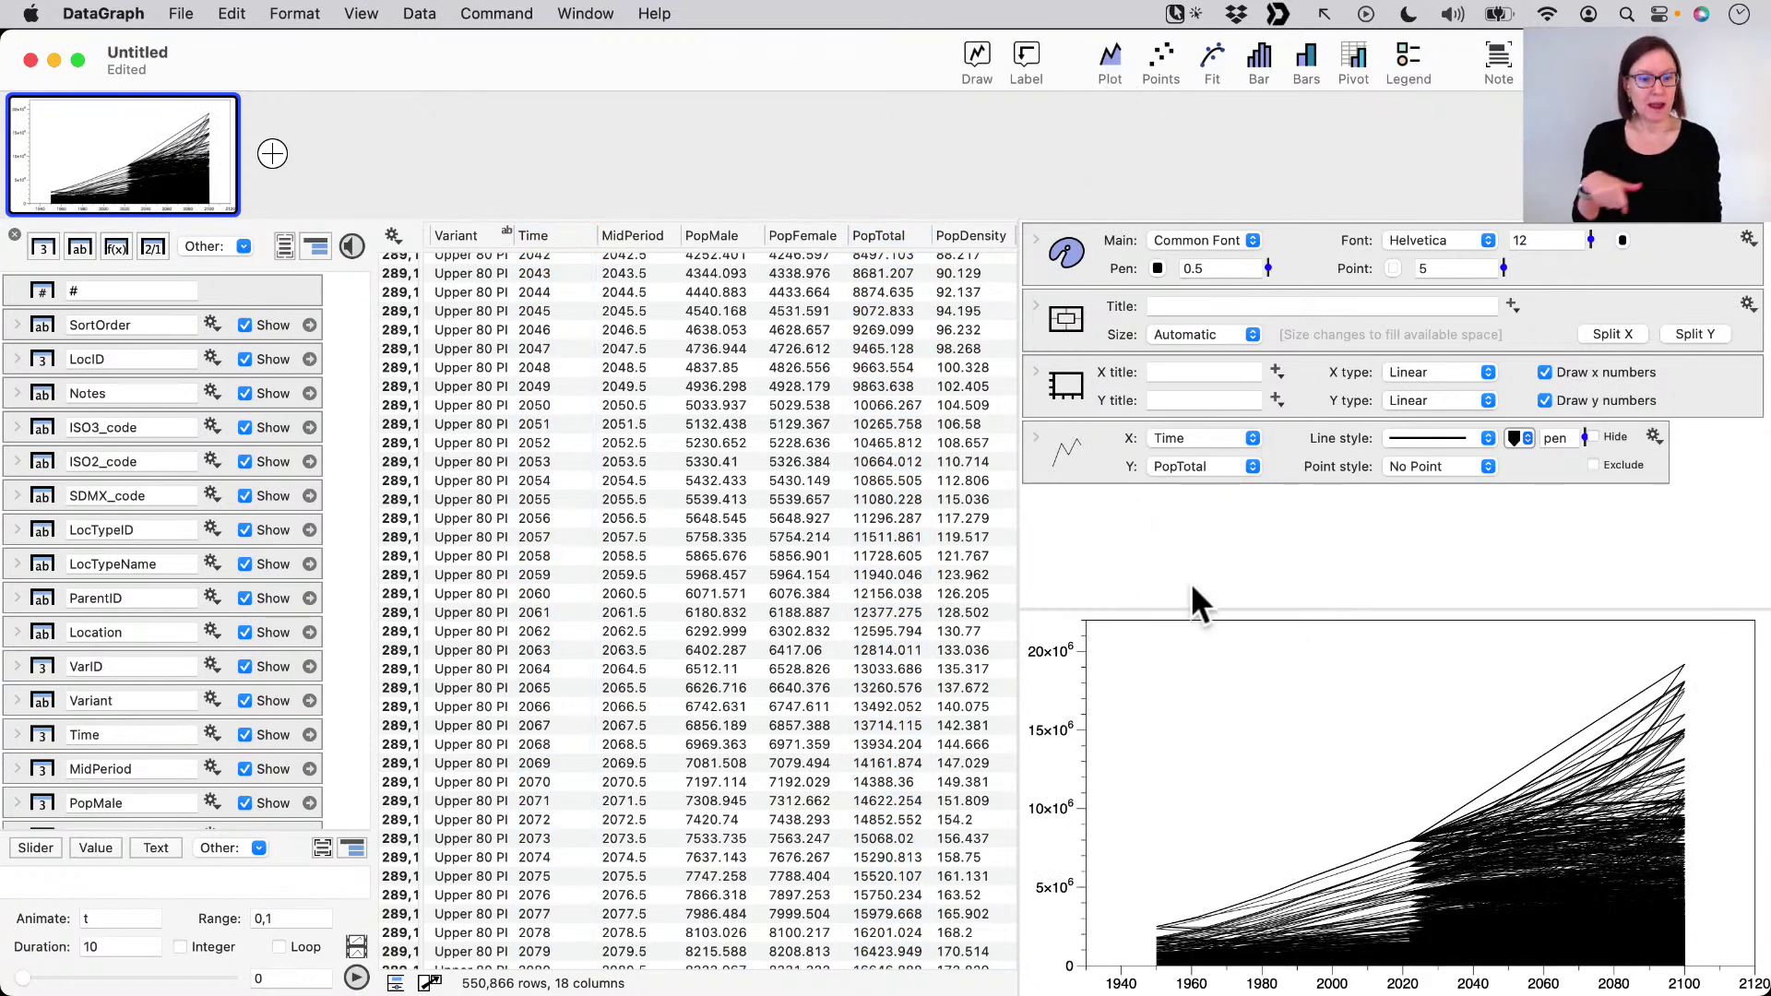
pyautogui.moveTo(1186, 608); pyautogui.dragTo(1190, 507)
# - Examine the Time and Variant values from the table's first row to where the Medium variant ends and High begins
pyautogui.scroll(3, 791, 424)
pyautogui.scroll(3, 791, 425)
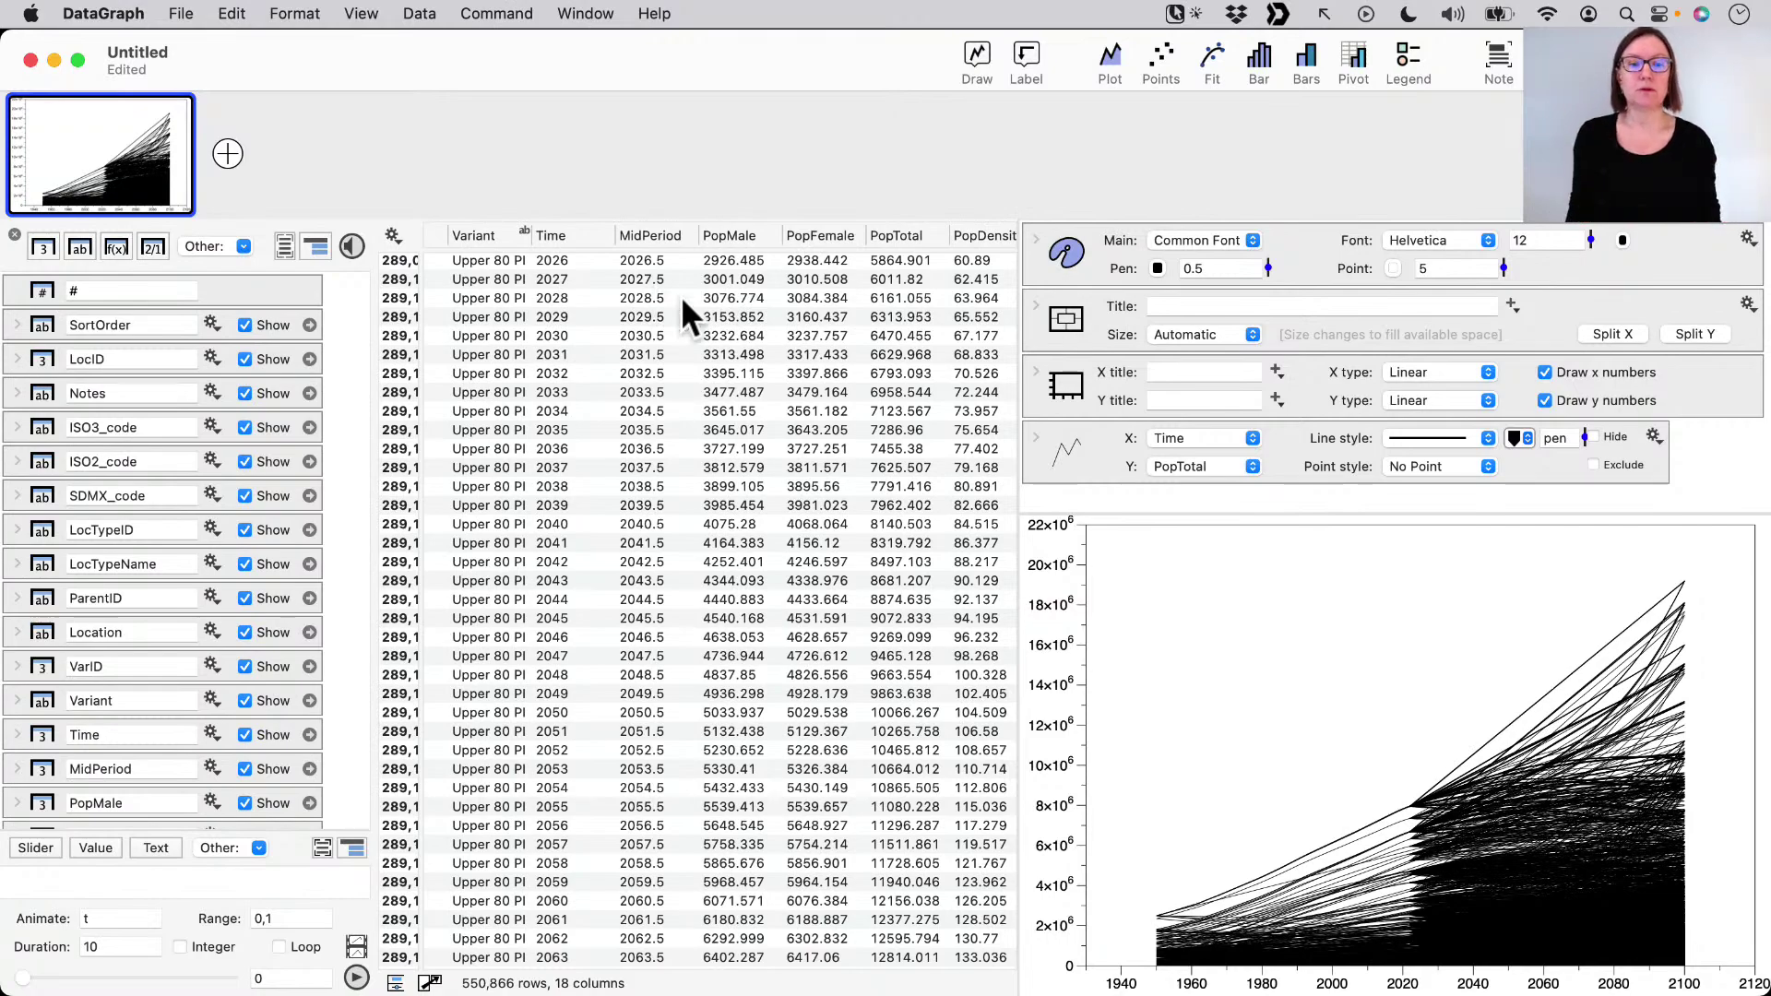
pyautogui.scroll(10, 839, 409)
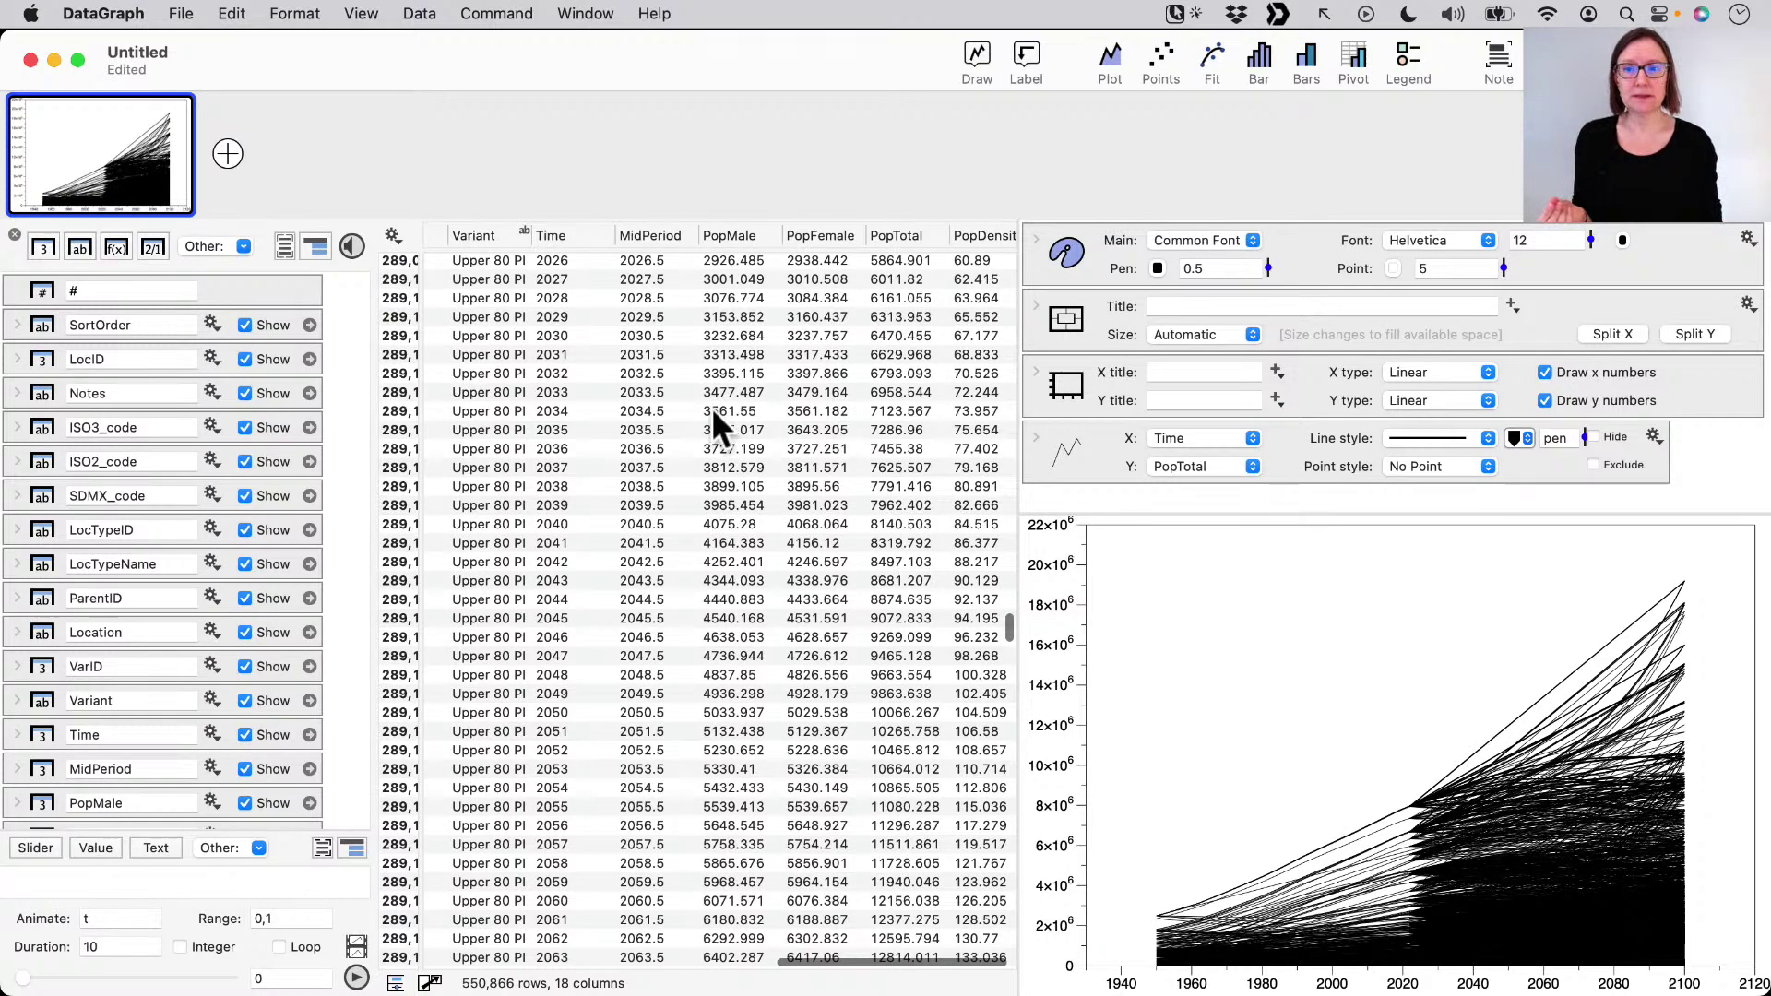
pyautogui.scroll(15, 609, 273)
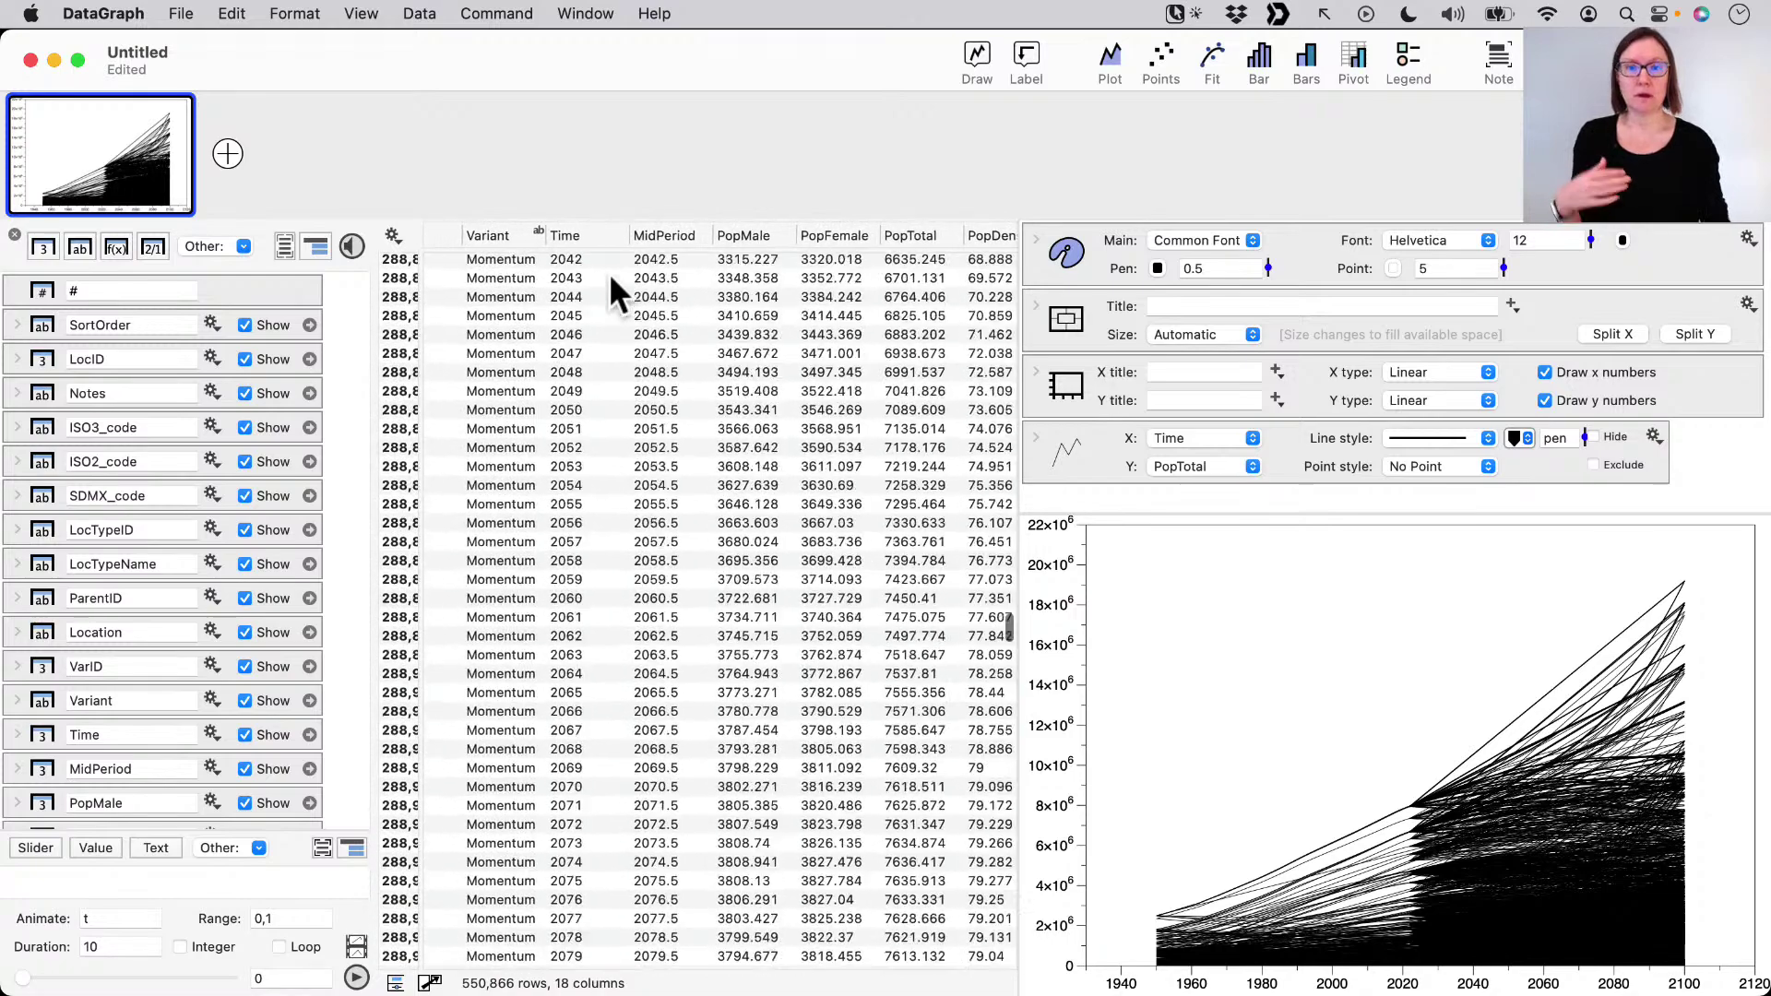
pyautogui.scroll(15, 609, 277)
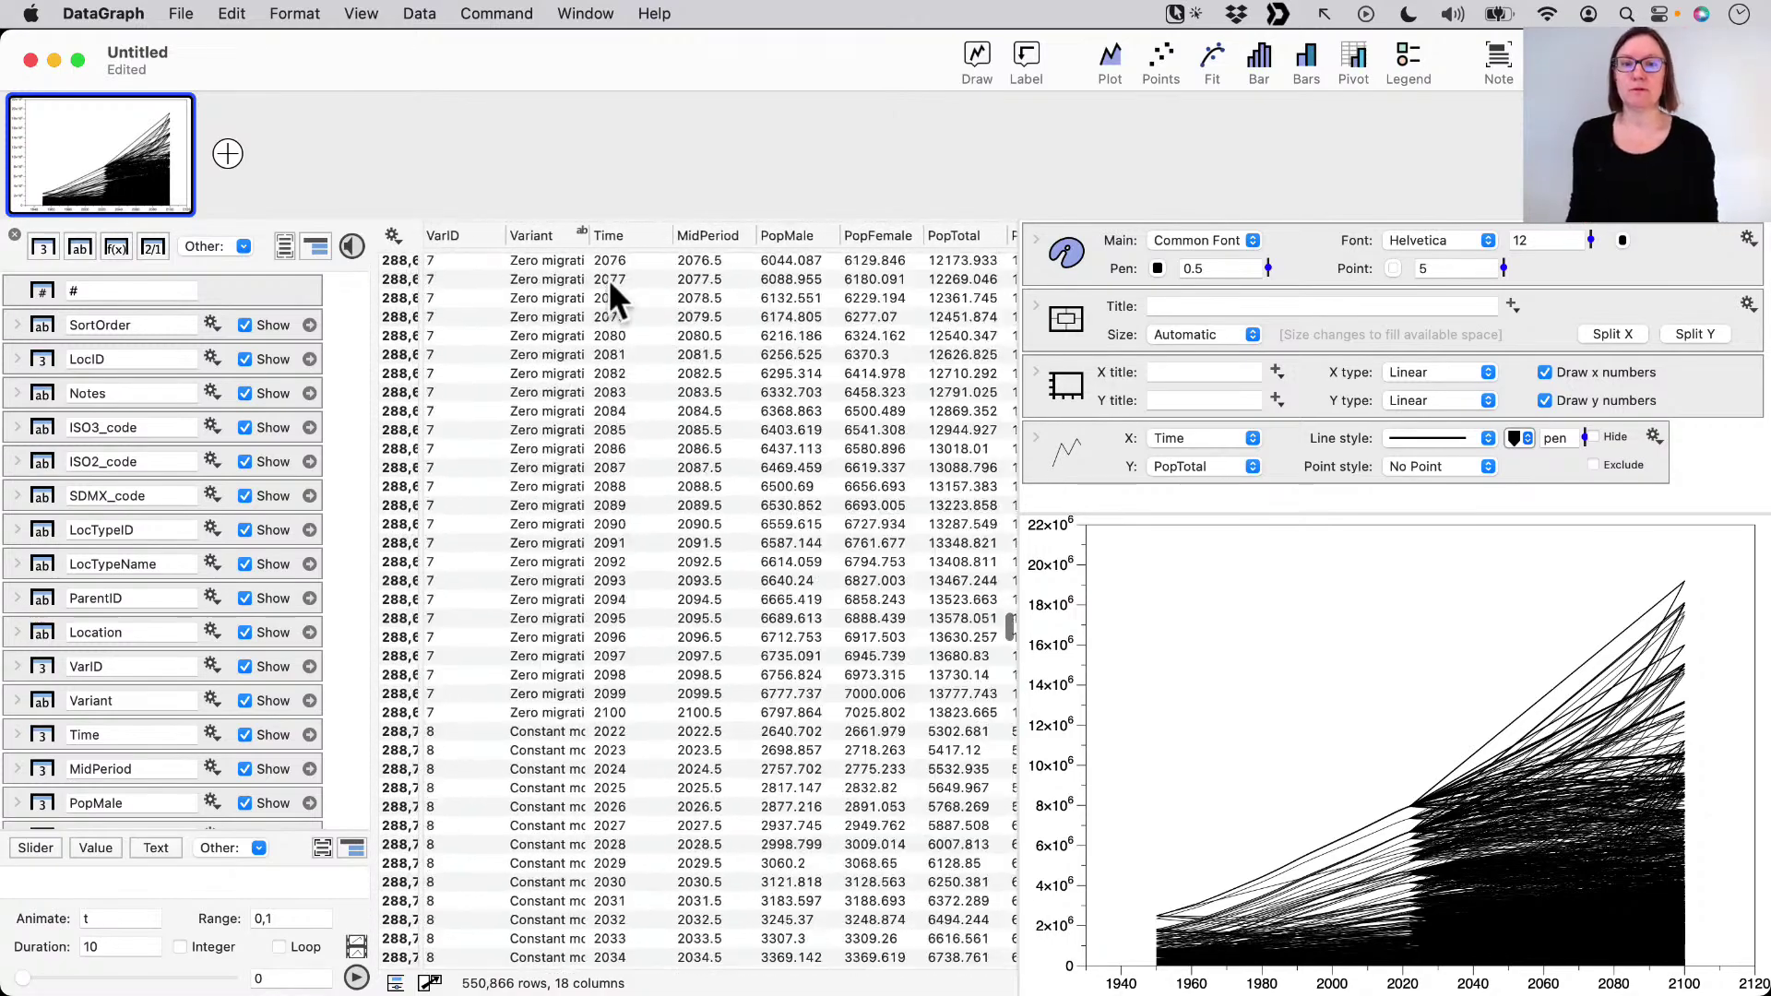
pyautogui.moveTo(1009, 628); pyautogui.dragTo(1008, 217)
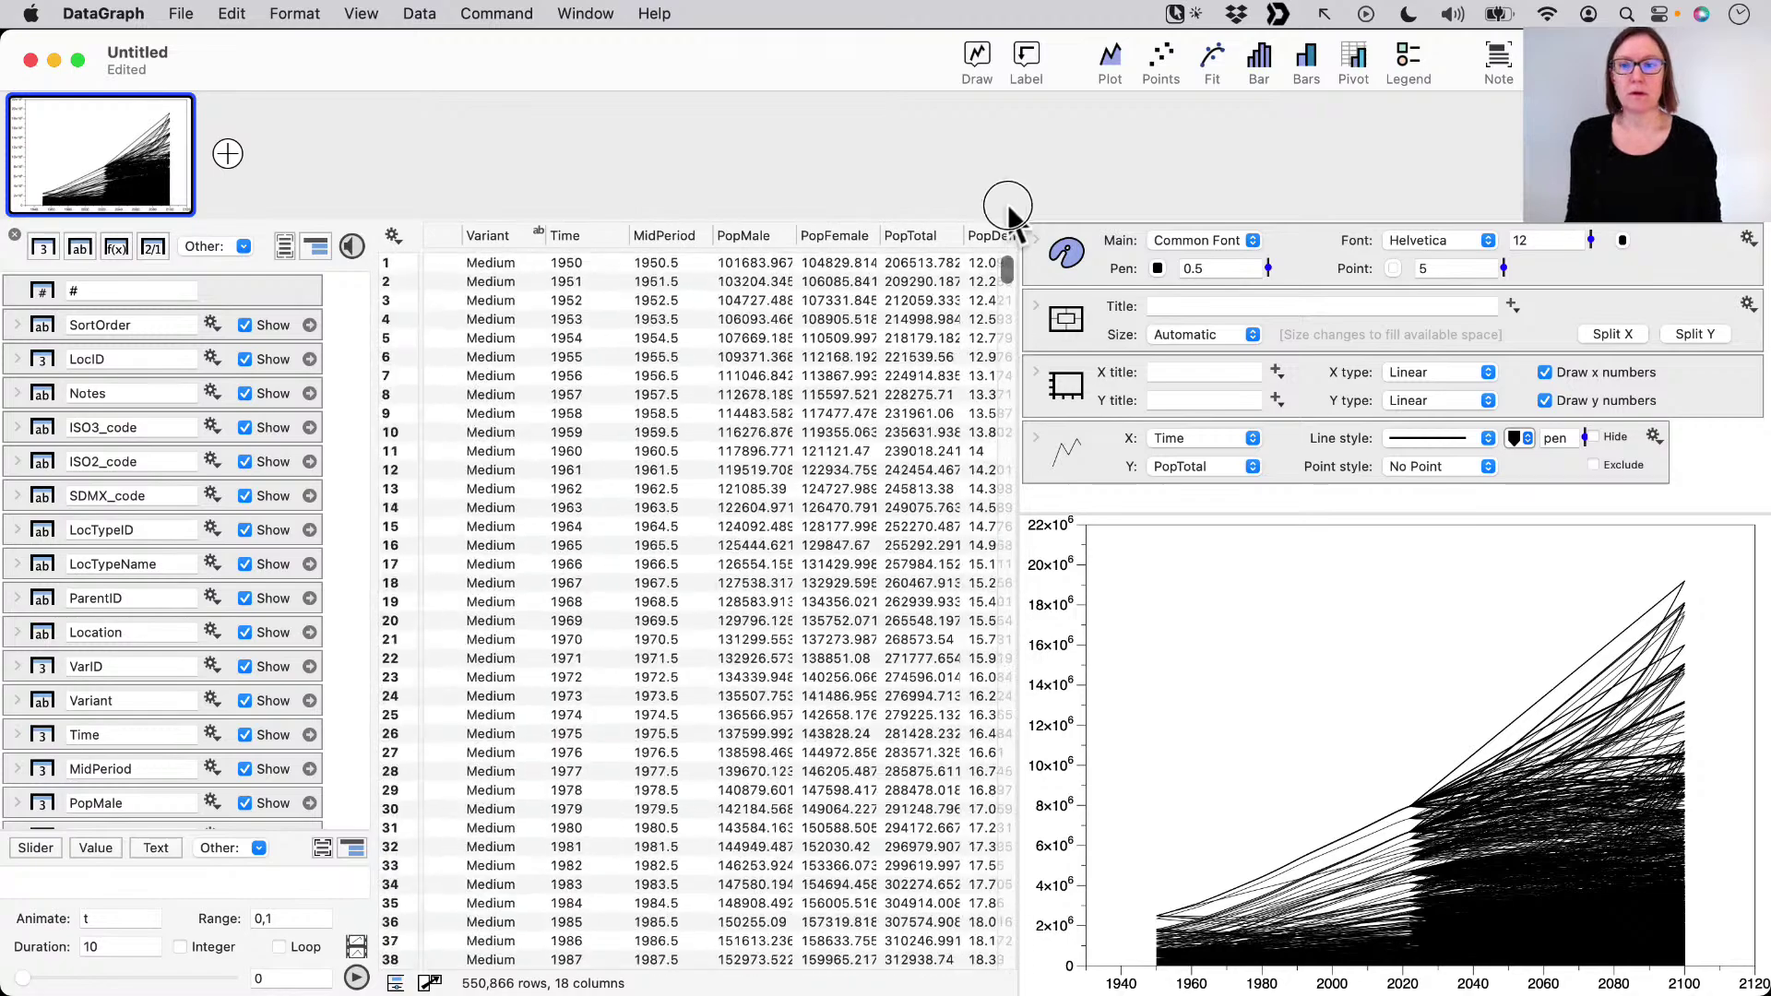
pyautogui.click(595, 262)
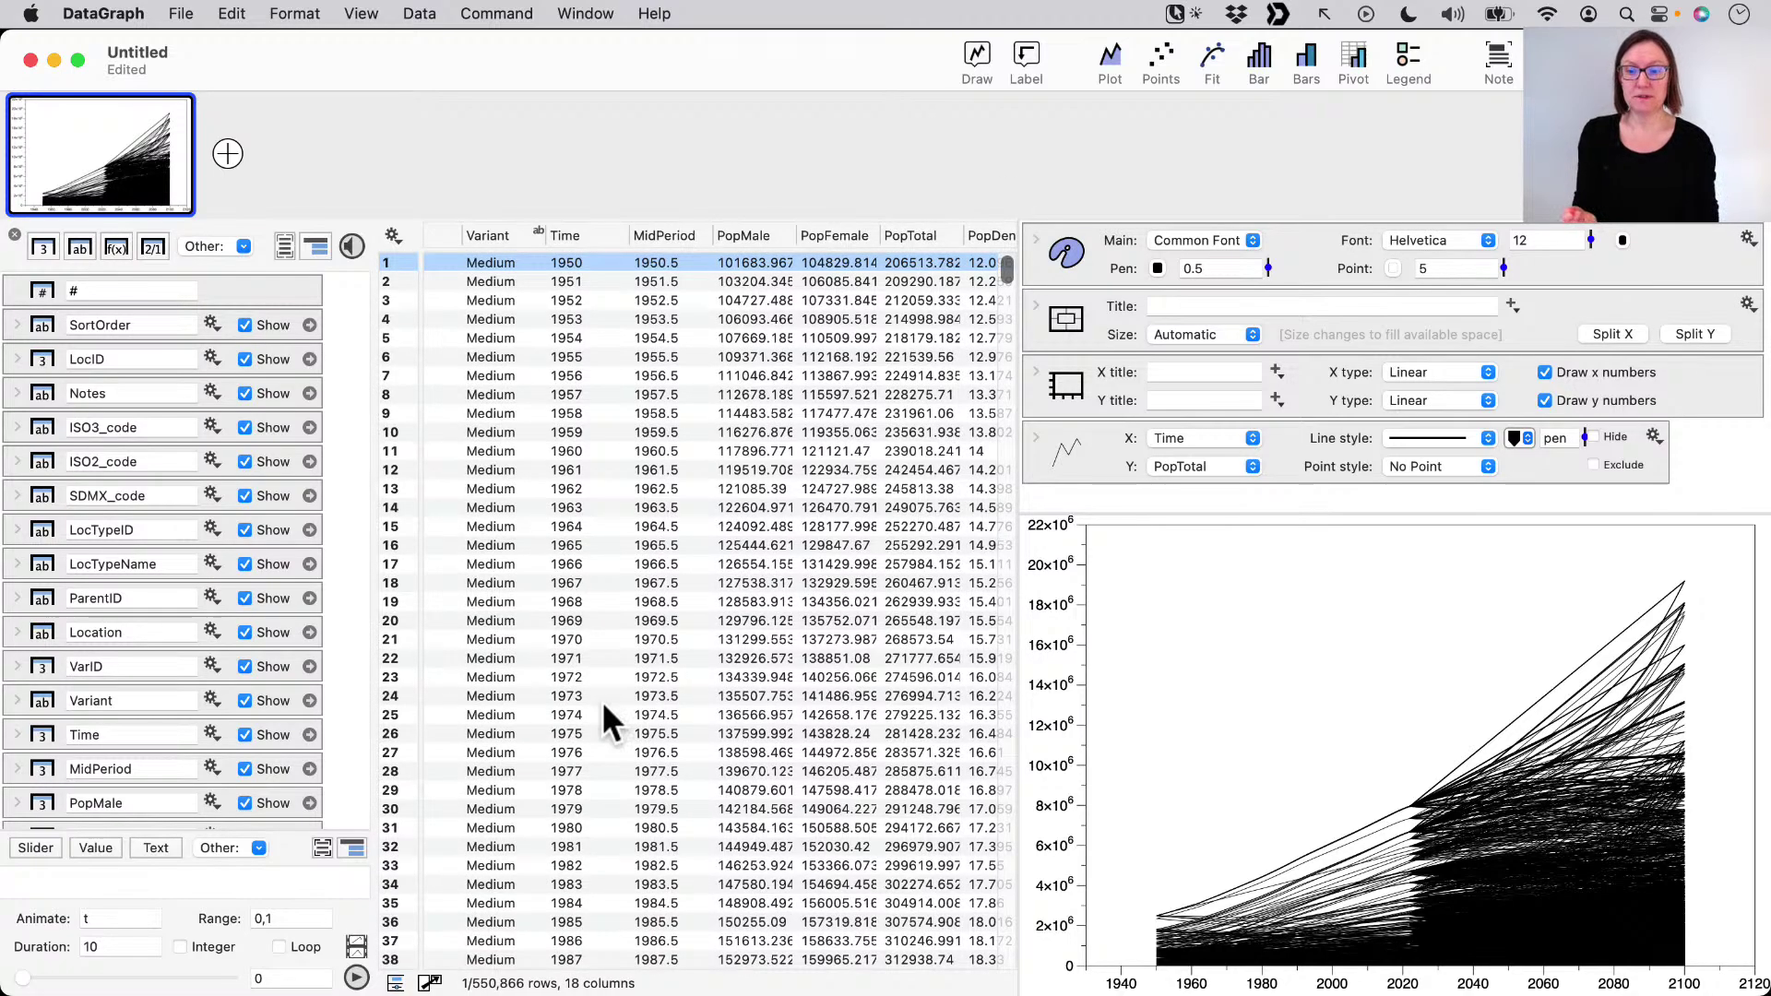
pyautogui.scroll(-15, 605, 724)
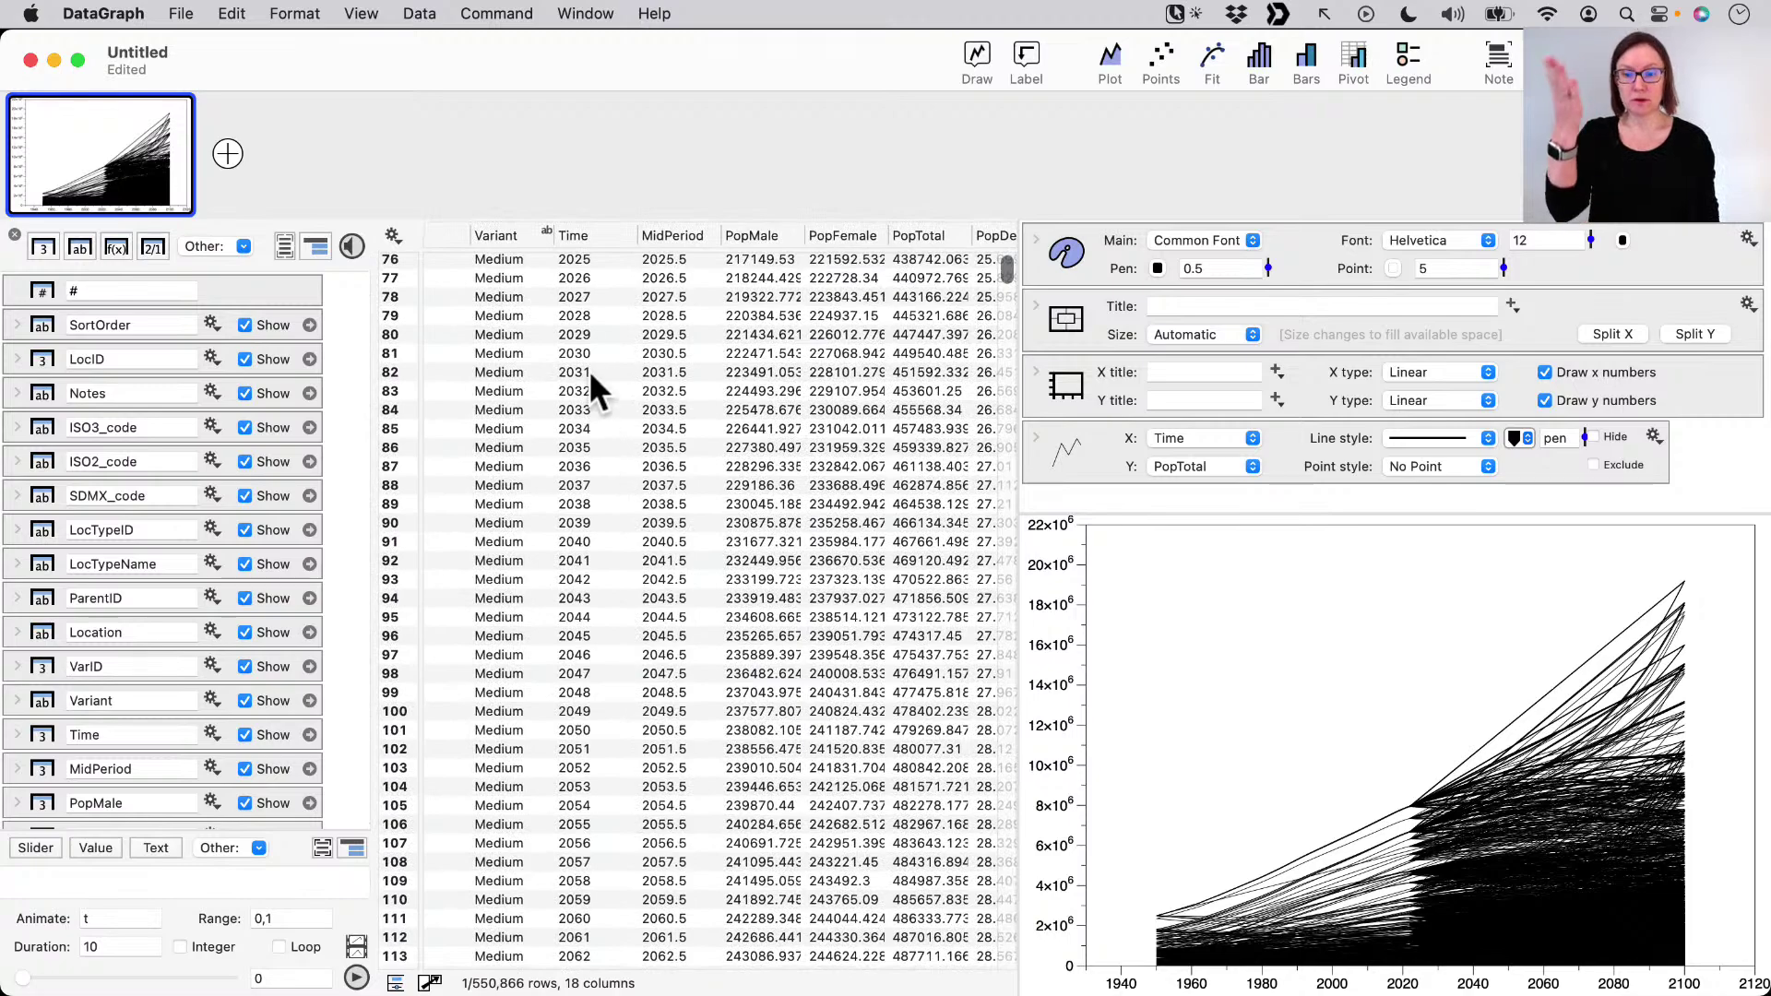
pyautogui.scroll(-13, 620, 862)
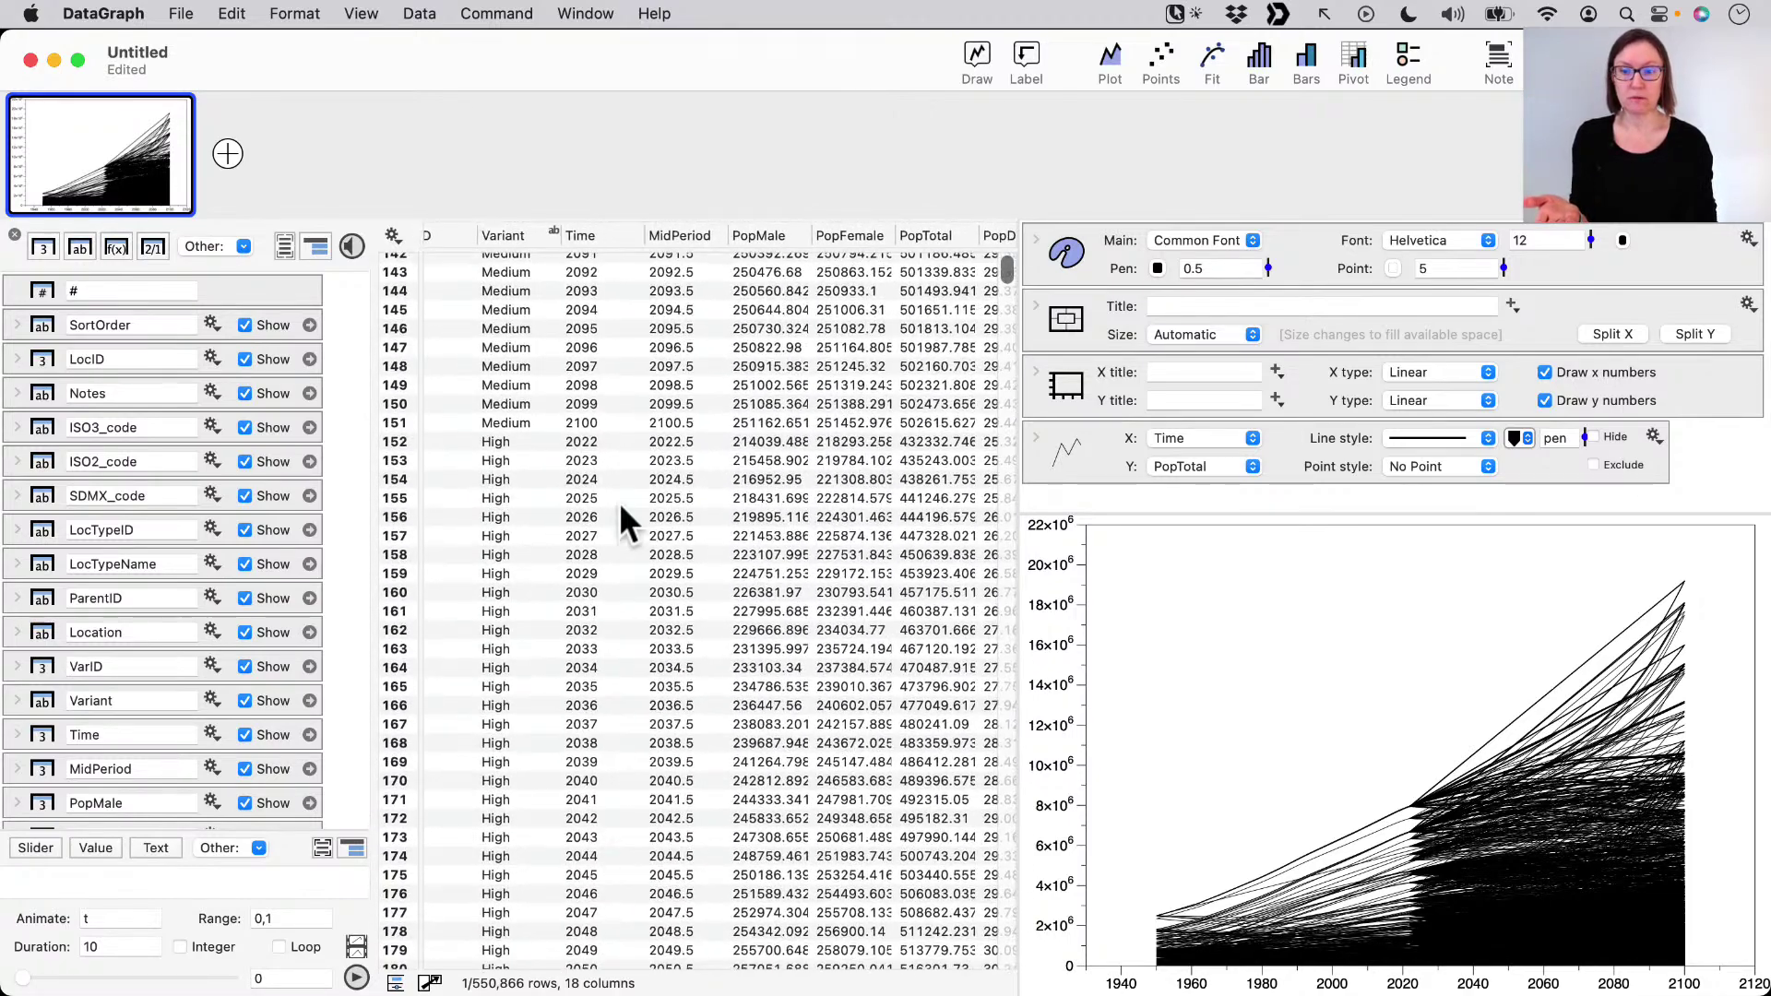
pyautogui.click(606, 420)
pyautogui.click(606, 441)
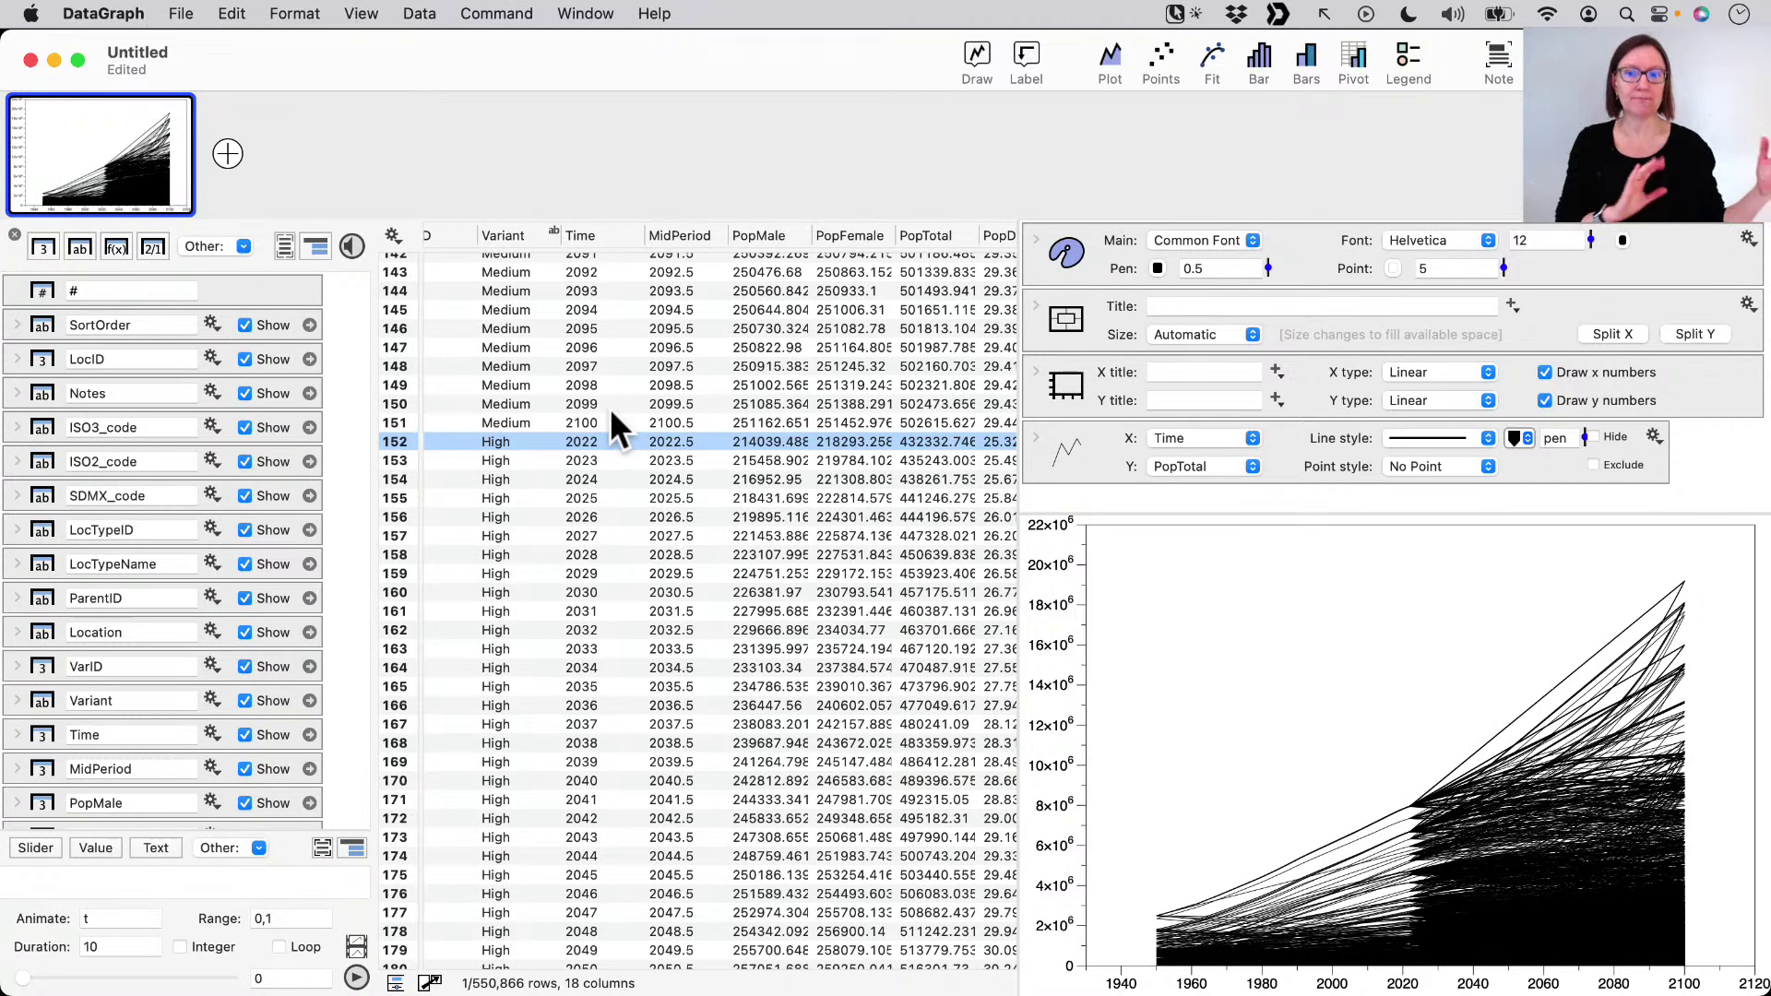
pyautogui.click(594, 422)
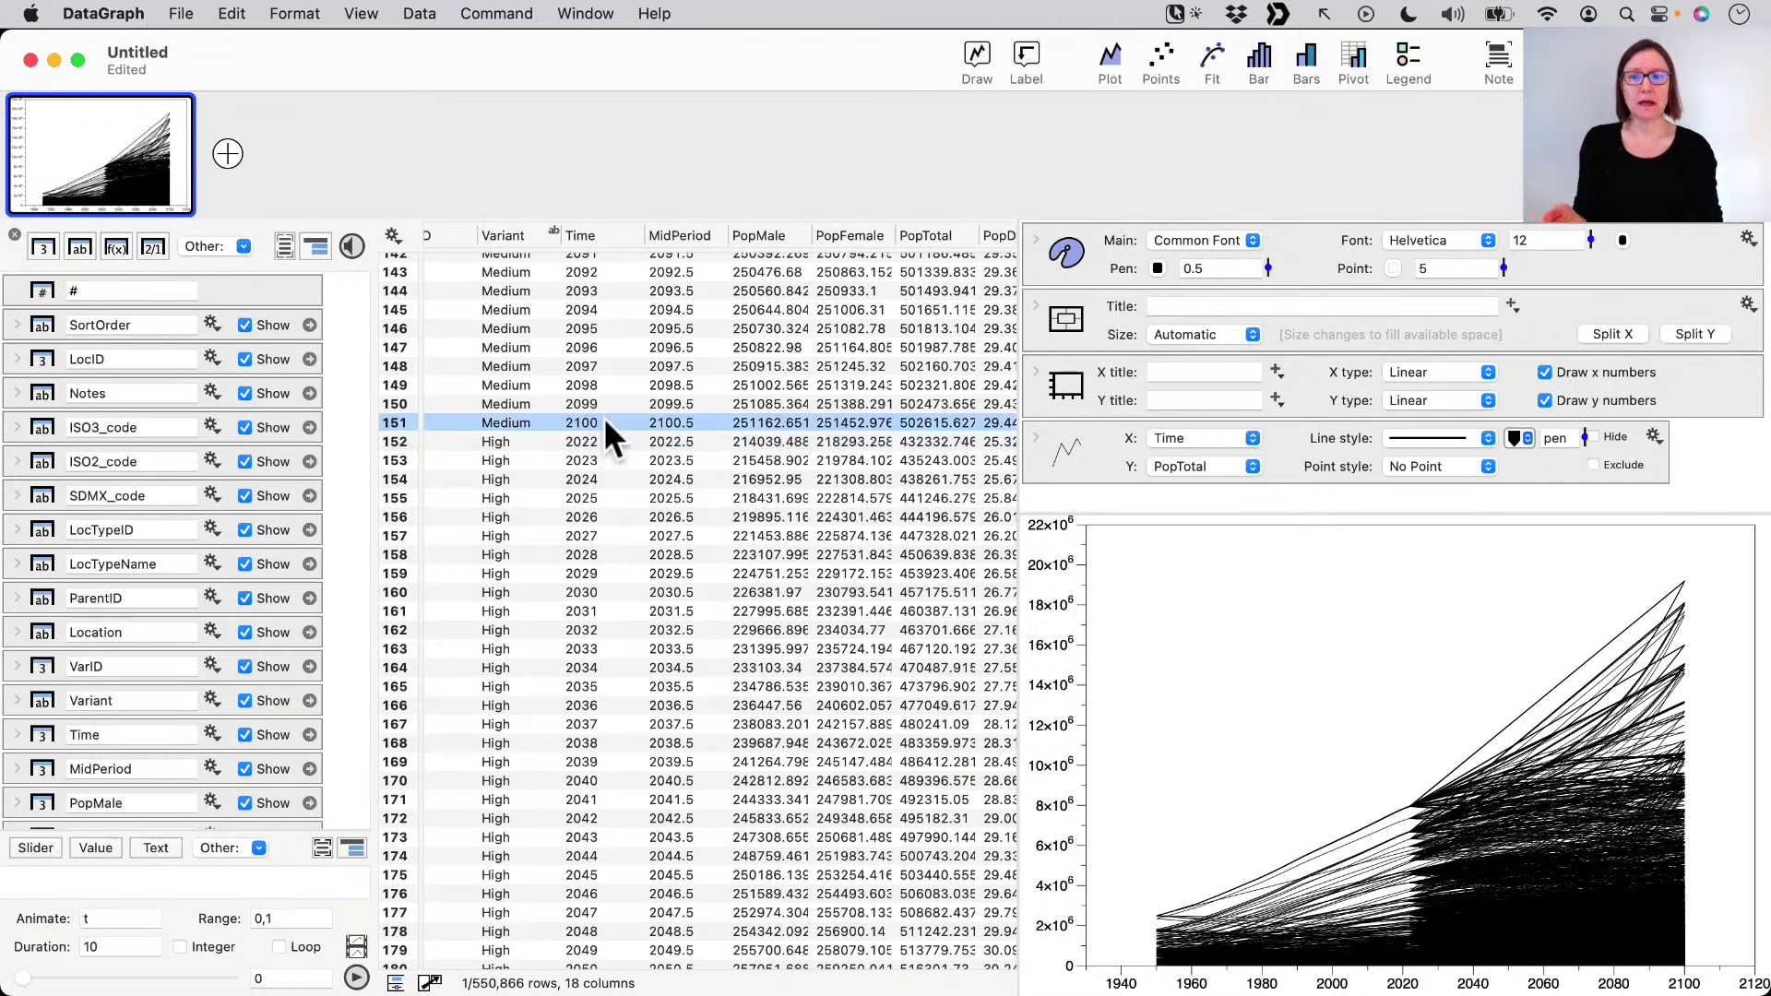
pyautogui.click(535, 442)
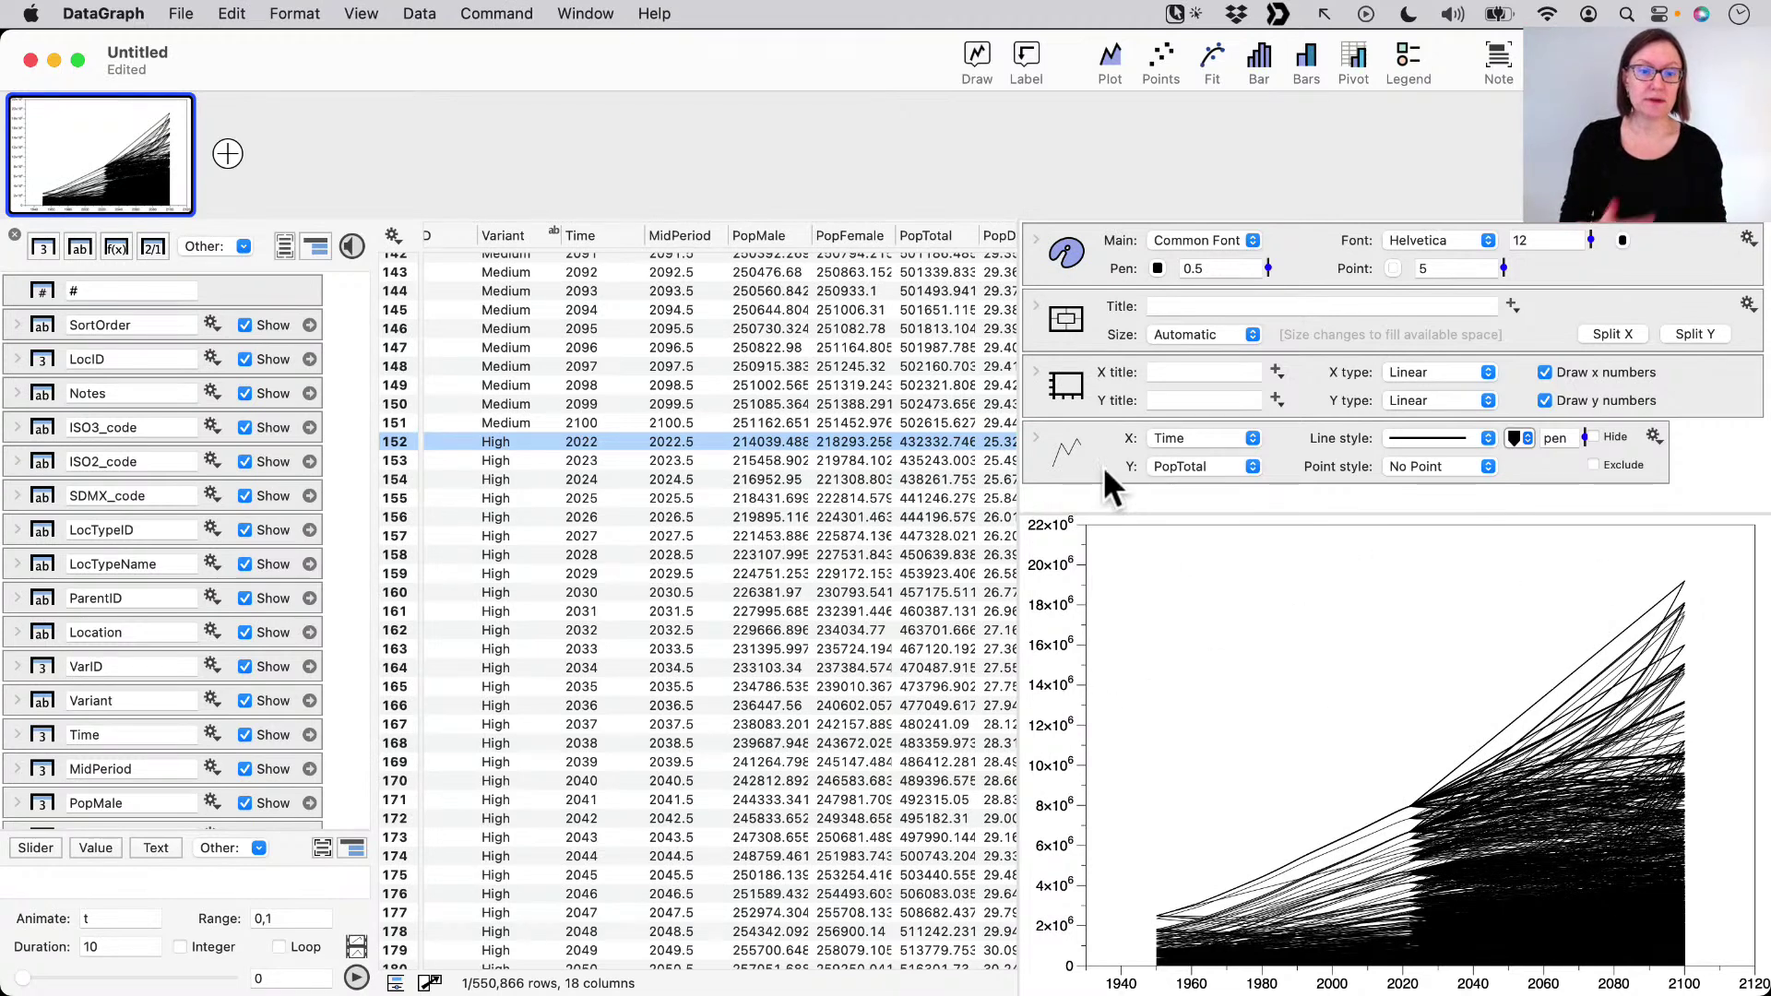
# - Set the line plot's Connect option to "If x increases" so separate series are not joined
pyautogui.click(1036, 433)
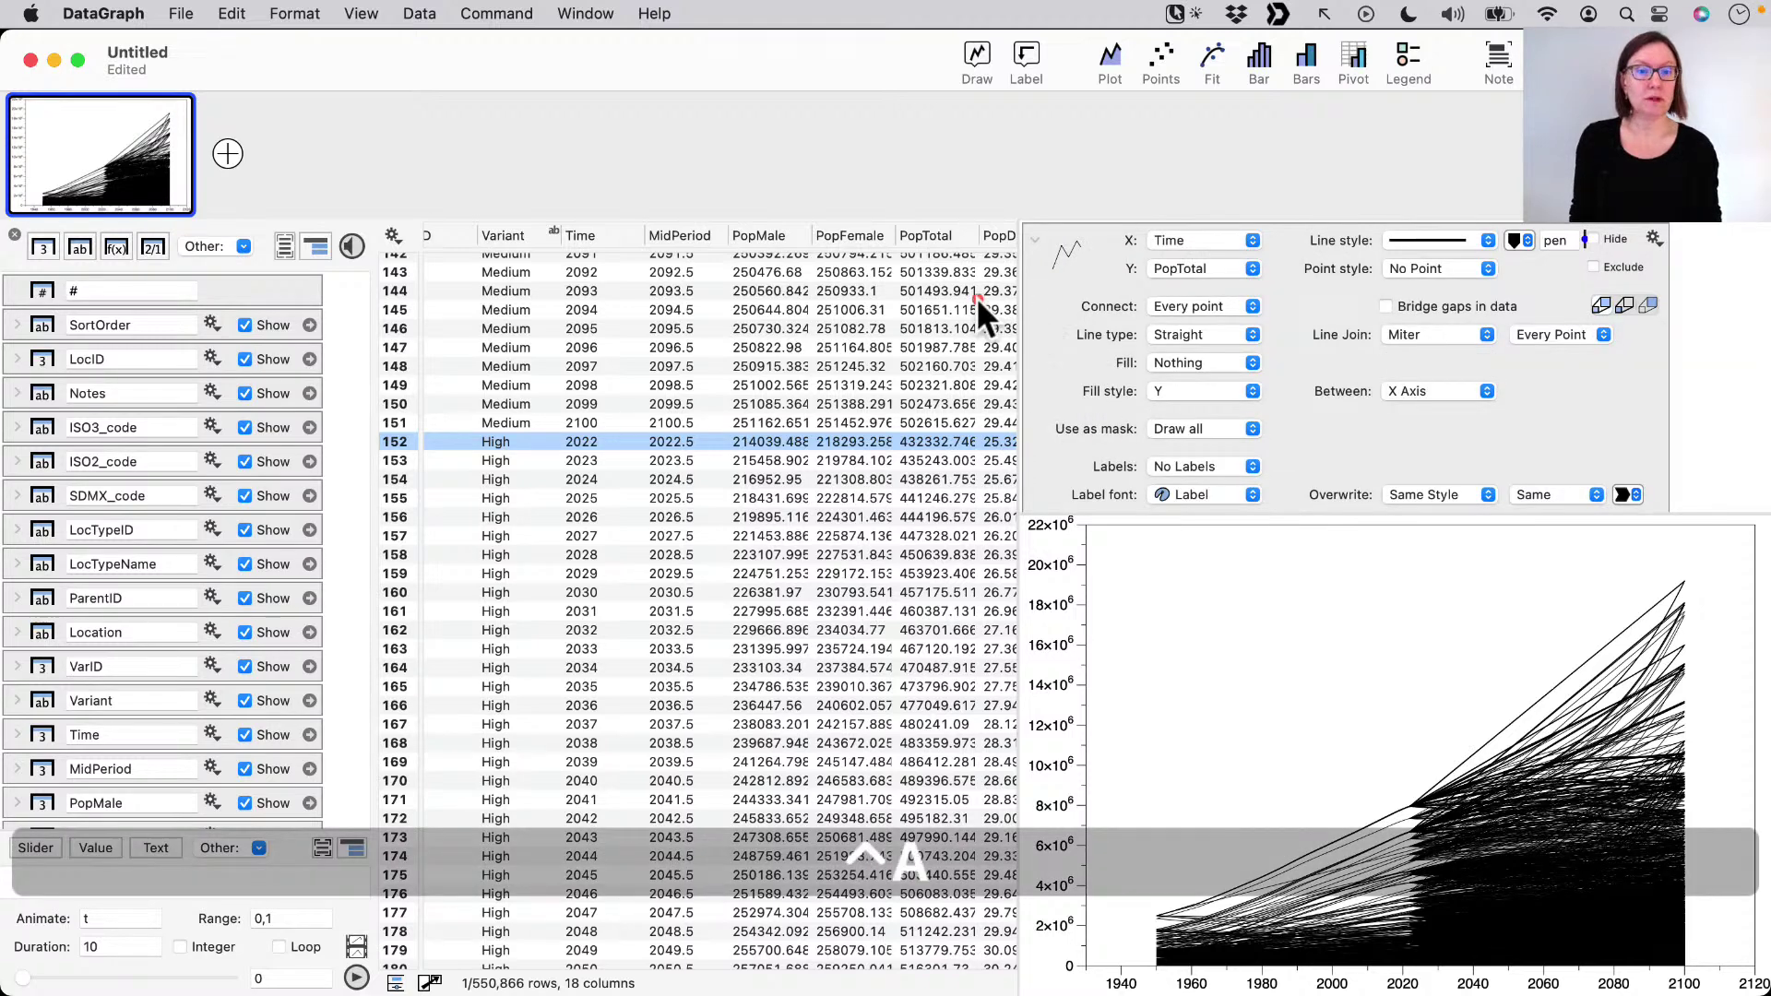
pyautogui.moveTo(976, 296); pyautogui.dragTo(1089, 302)
pyautogui.click(1197, 310)
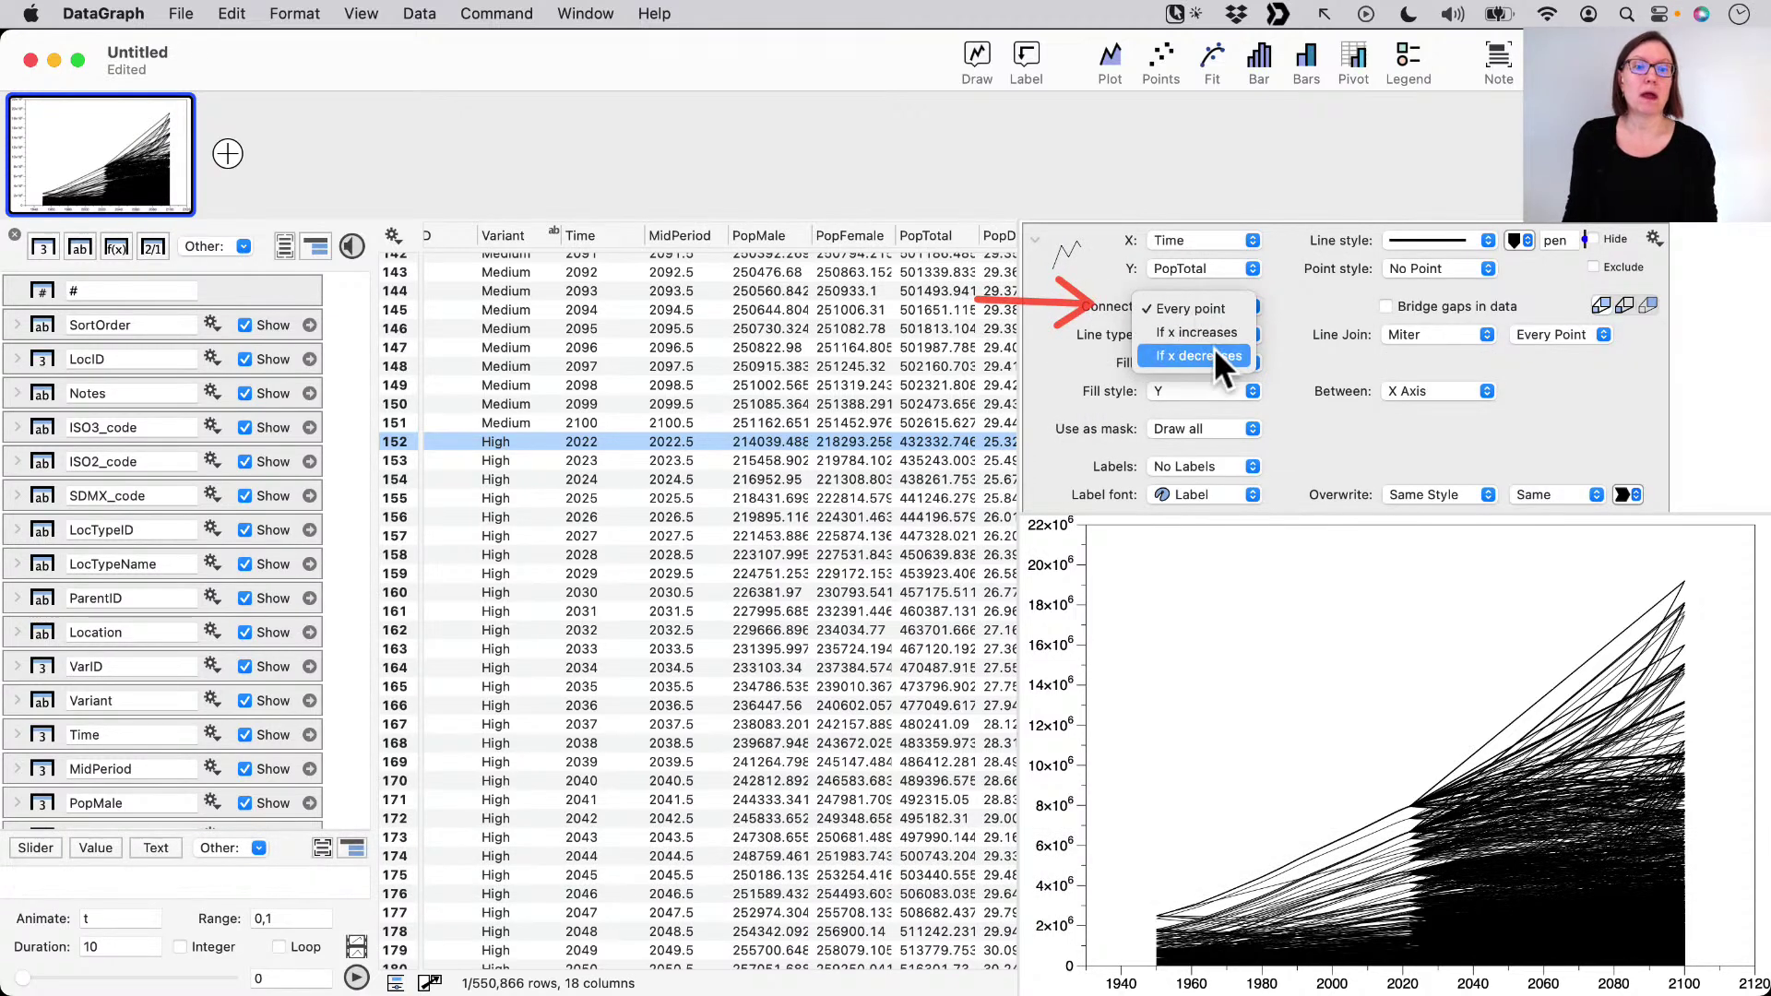
pyautogui.click(1213, 332)
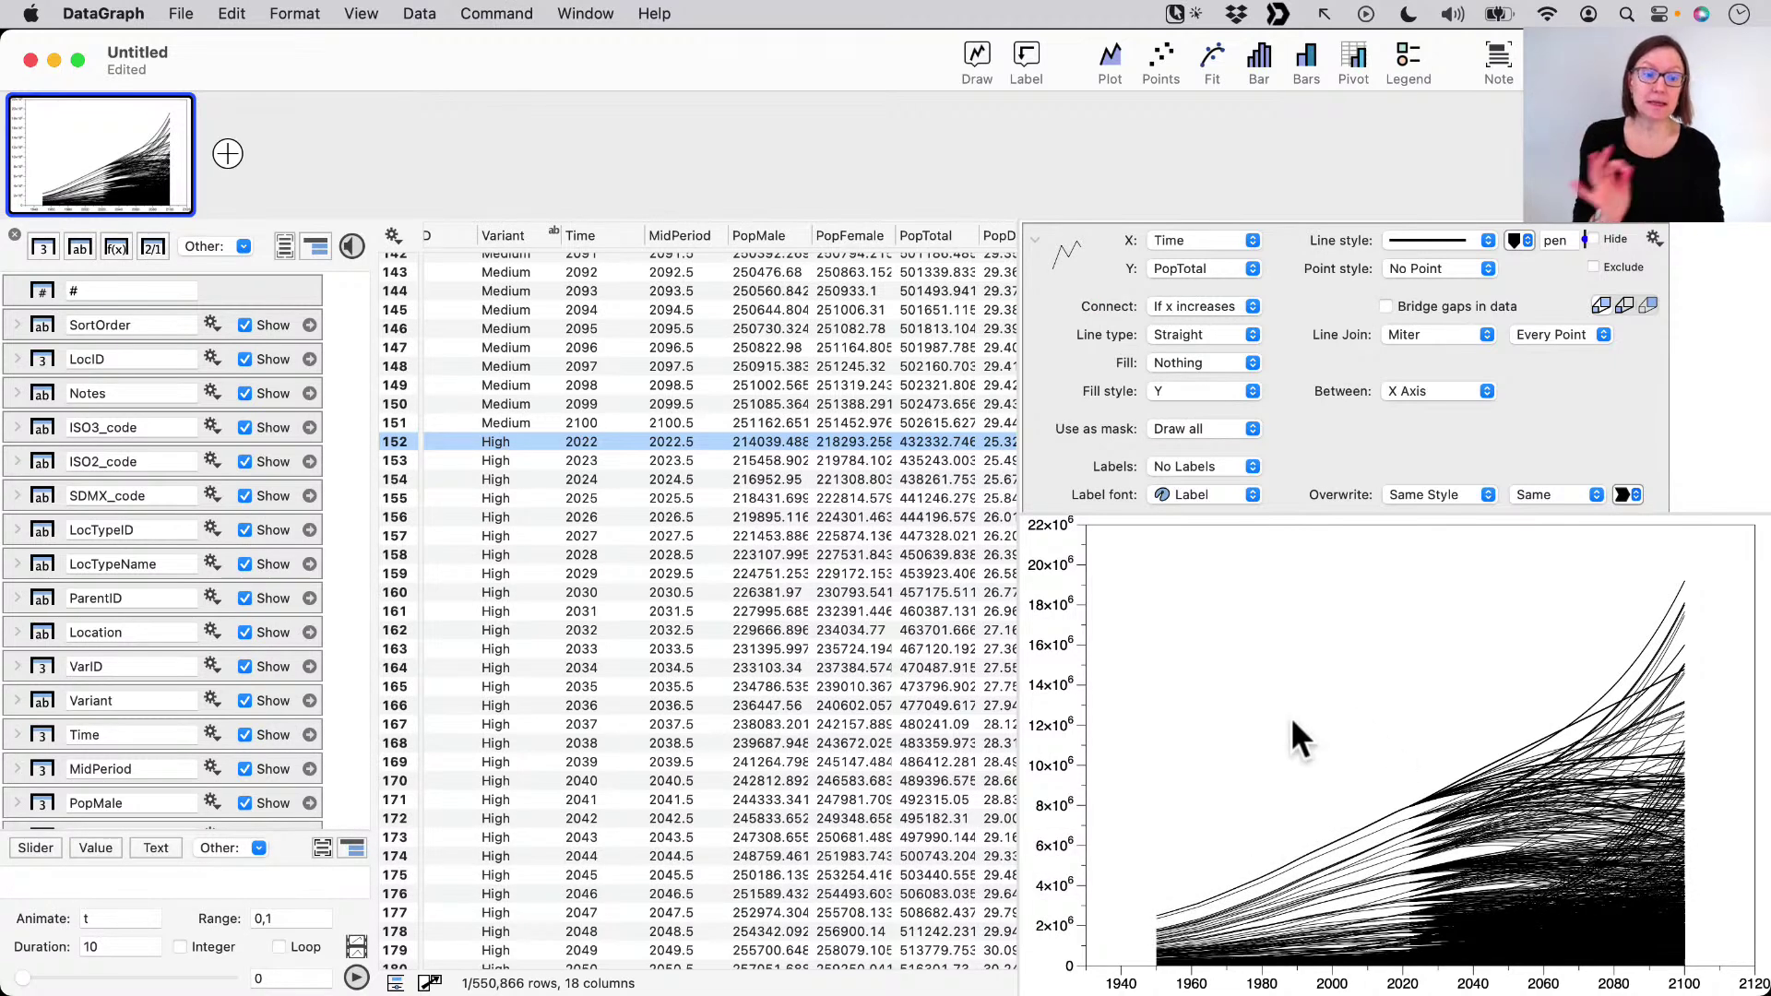
# - Inspect the plotted projection curves at a magnified axis range, and restore the full range of both axes
pyautogui.moveTo(1374, 712); pyautogui.dragTo(1402, 873)
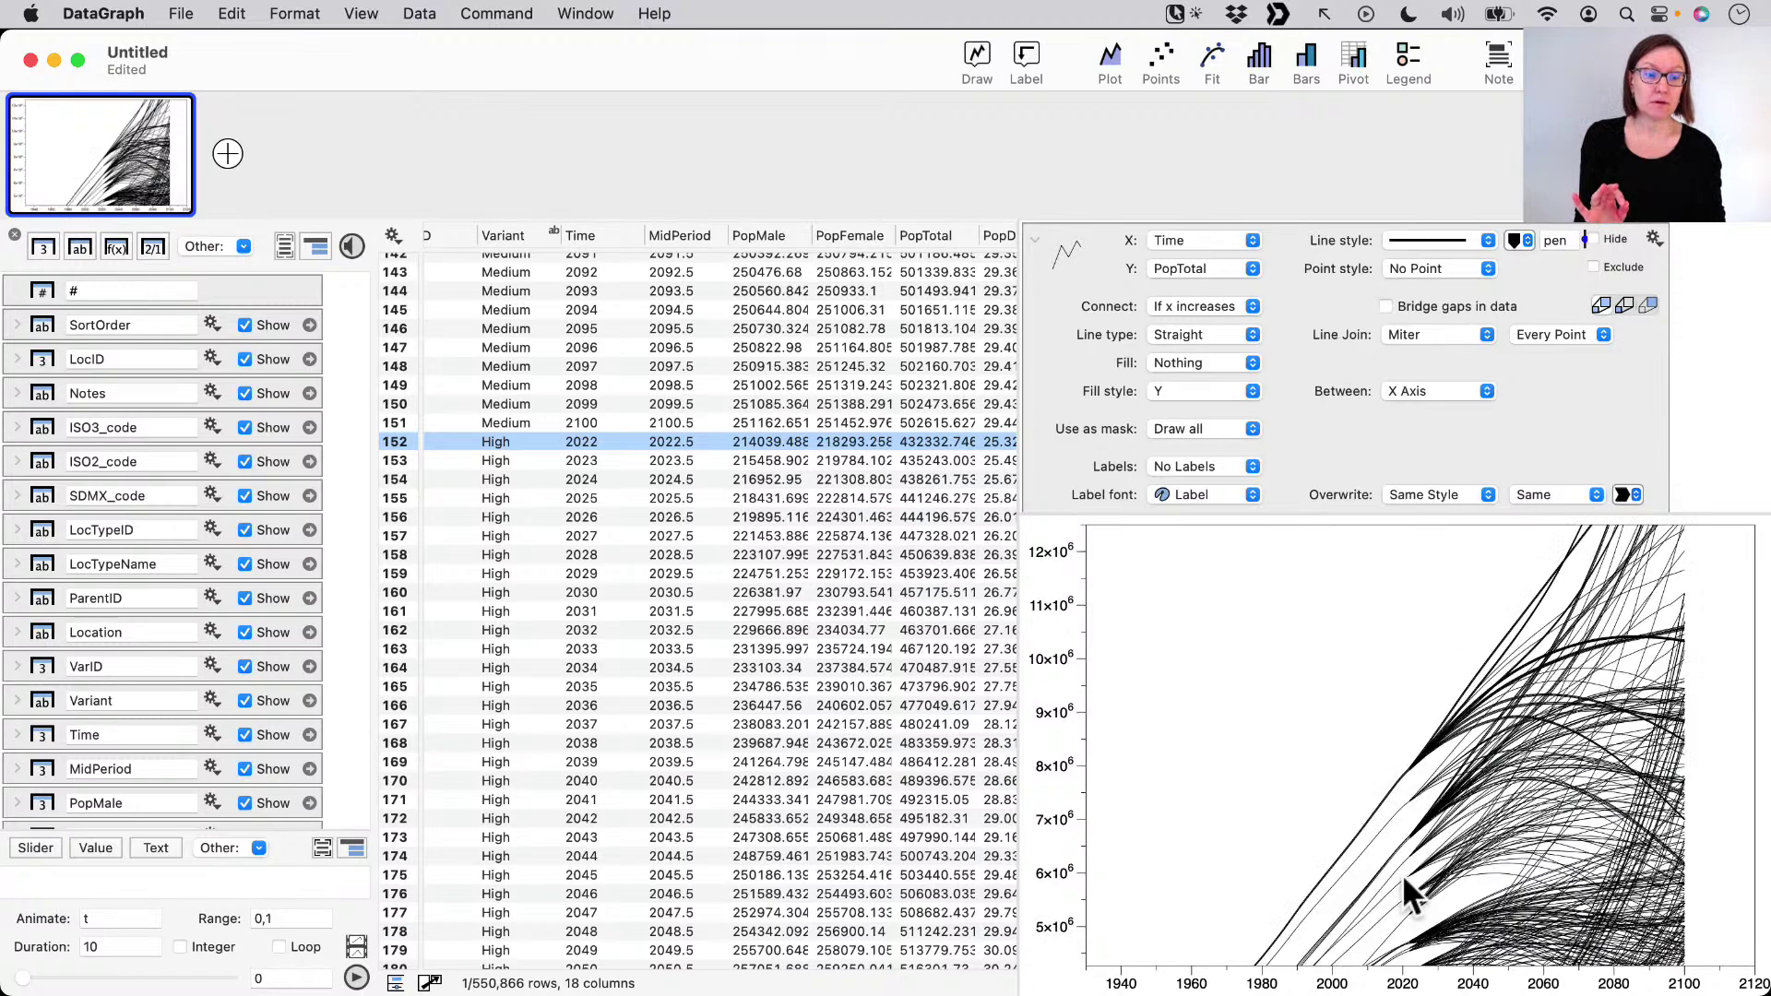
pyautogui.moveTo(1303, 783); pyautogui.dragTo(1616, 782)
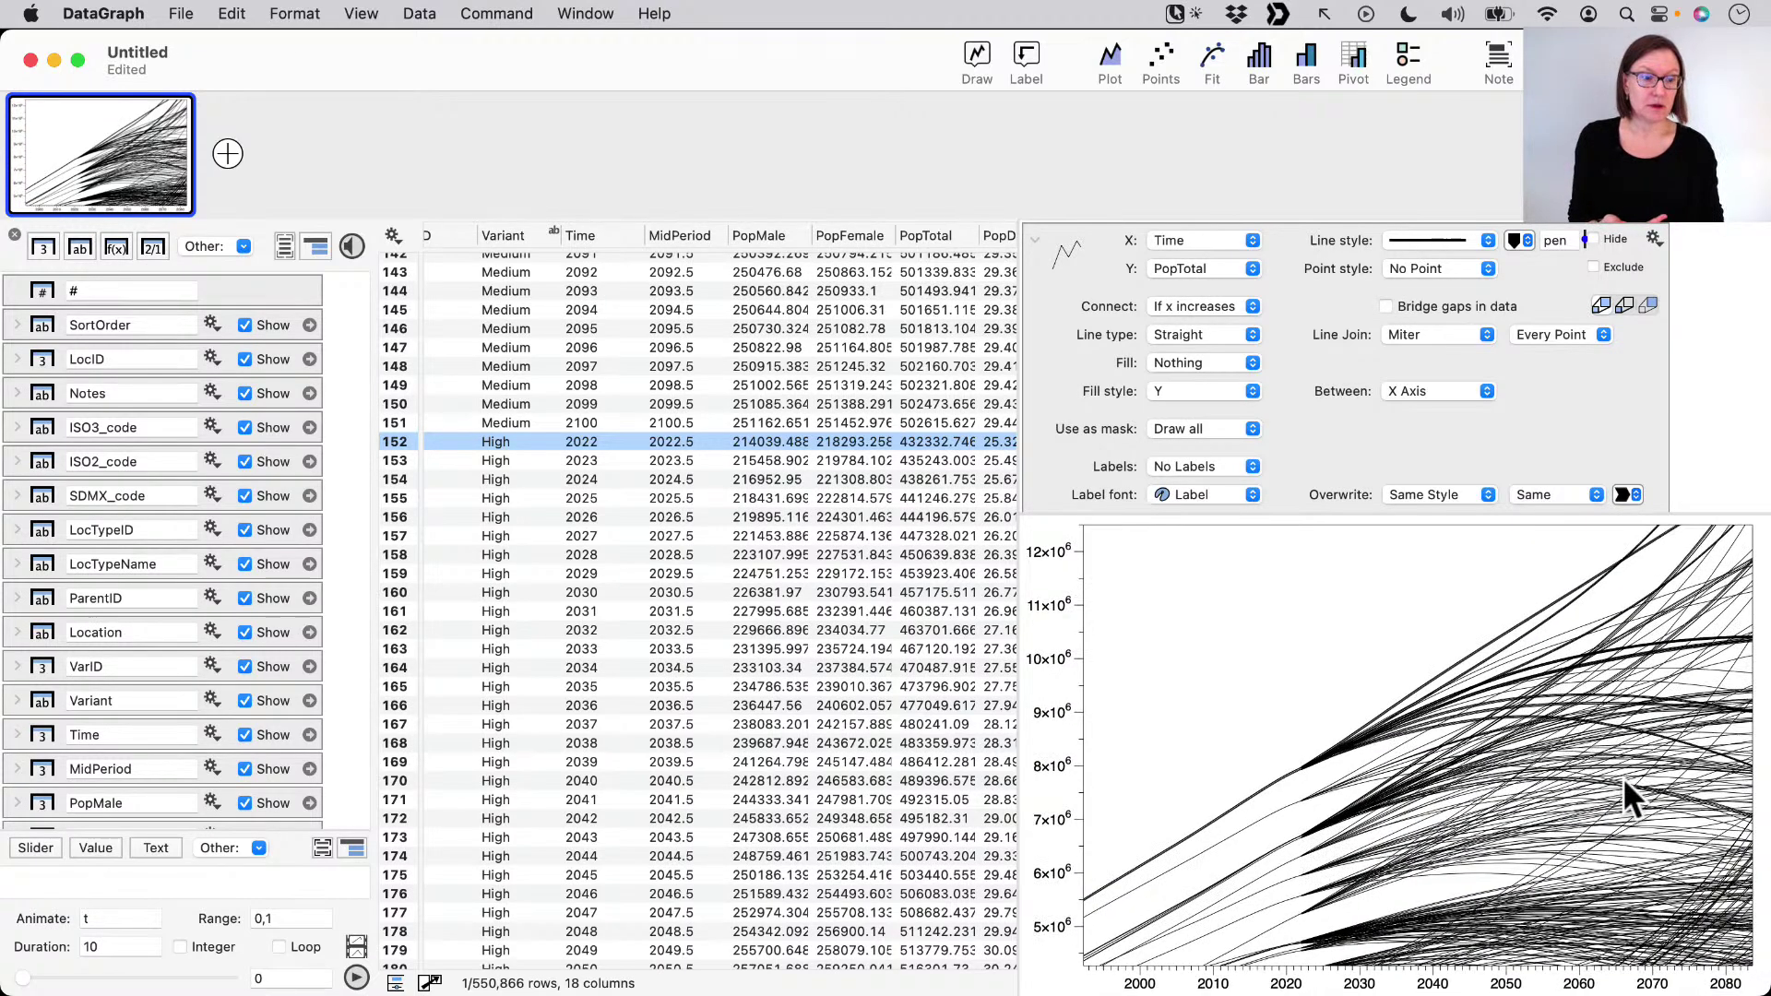
pyautogui.moveTo(1434, 980); pyautogui.dragTo(1023, 979)
pyautogui.moveTo(1039, 808)
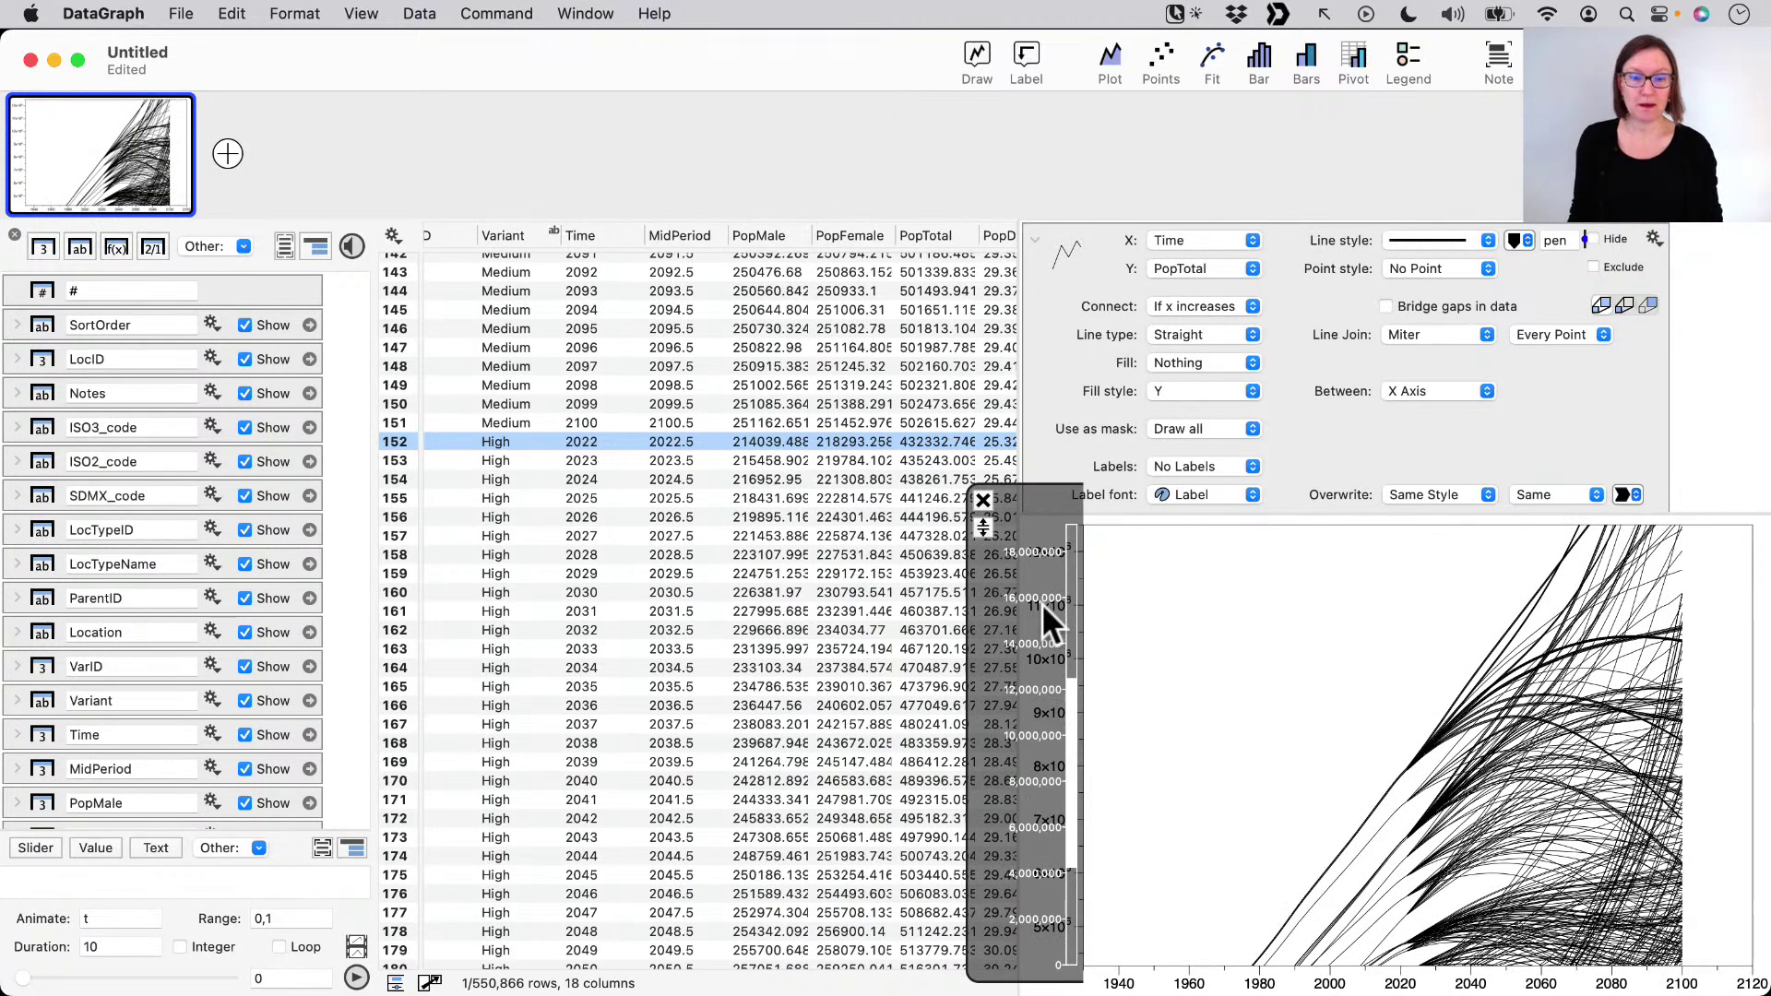
pyautogui.click(983, 527)
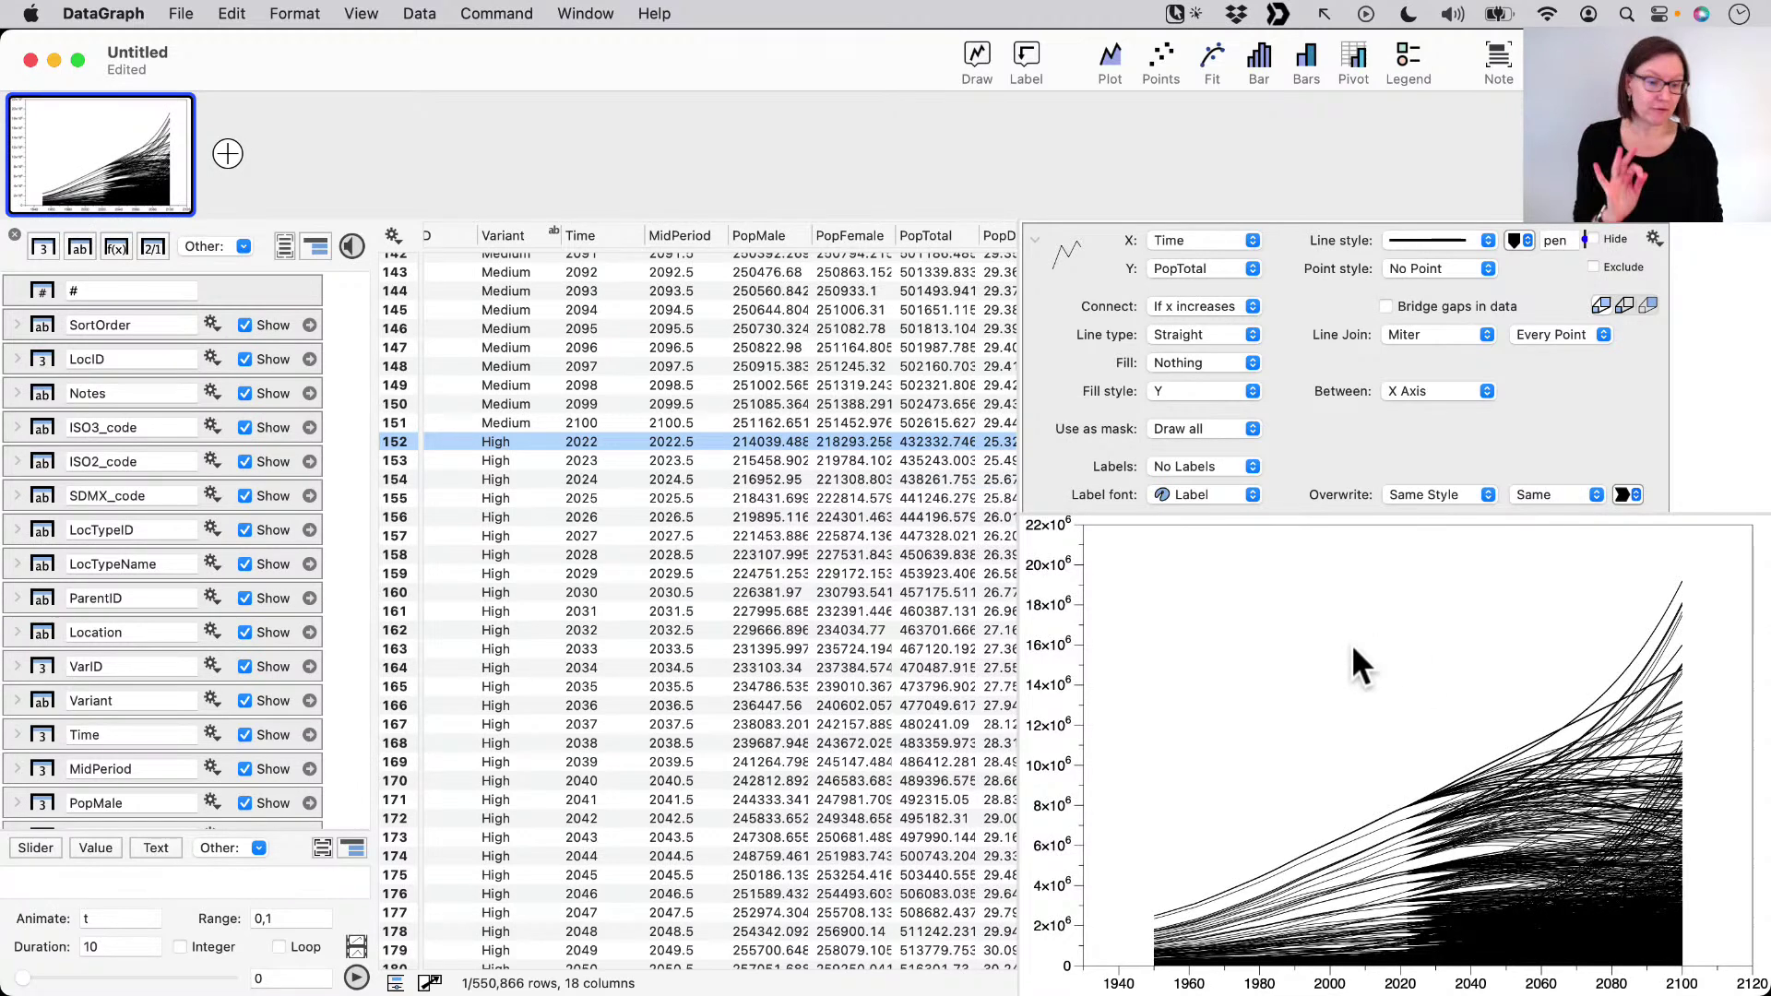
# - Name the graph "All" and duplicate it
pyautogui.moveTo(193, 121)
pyautogui.click(105, 101)
pyautogui.write('All')
pyautogui.press('Return')
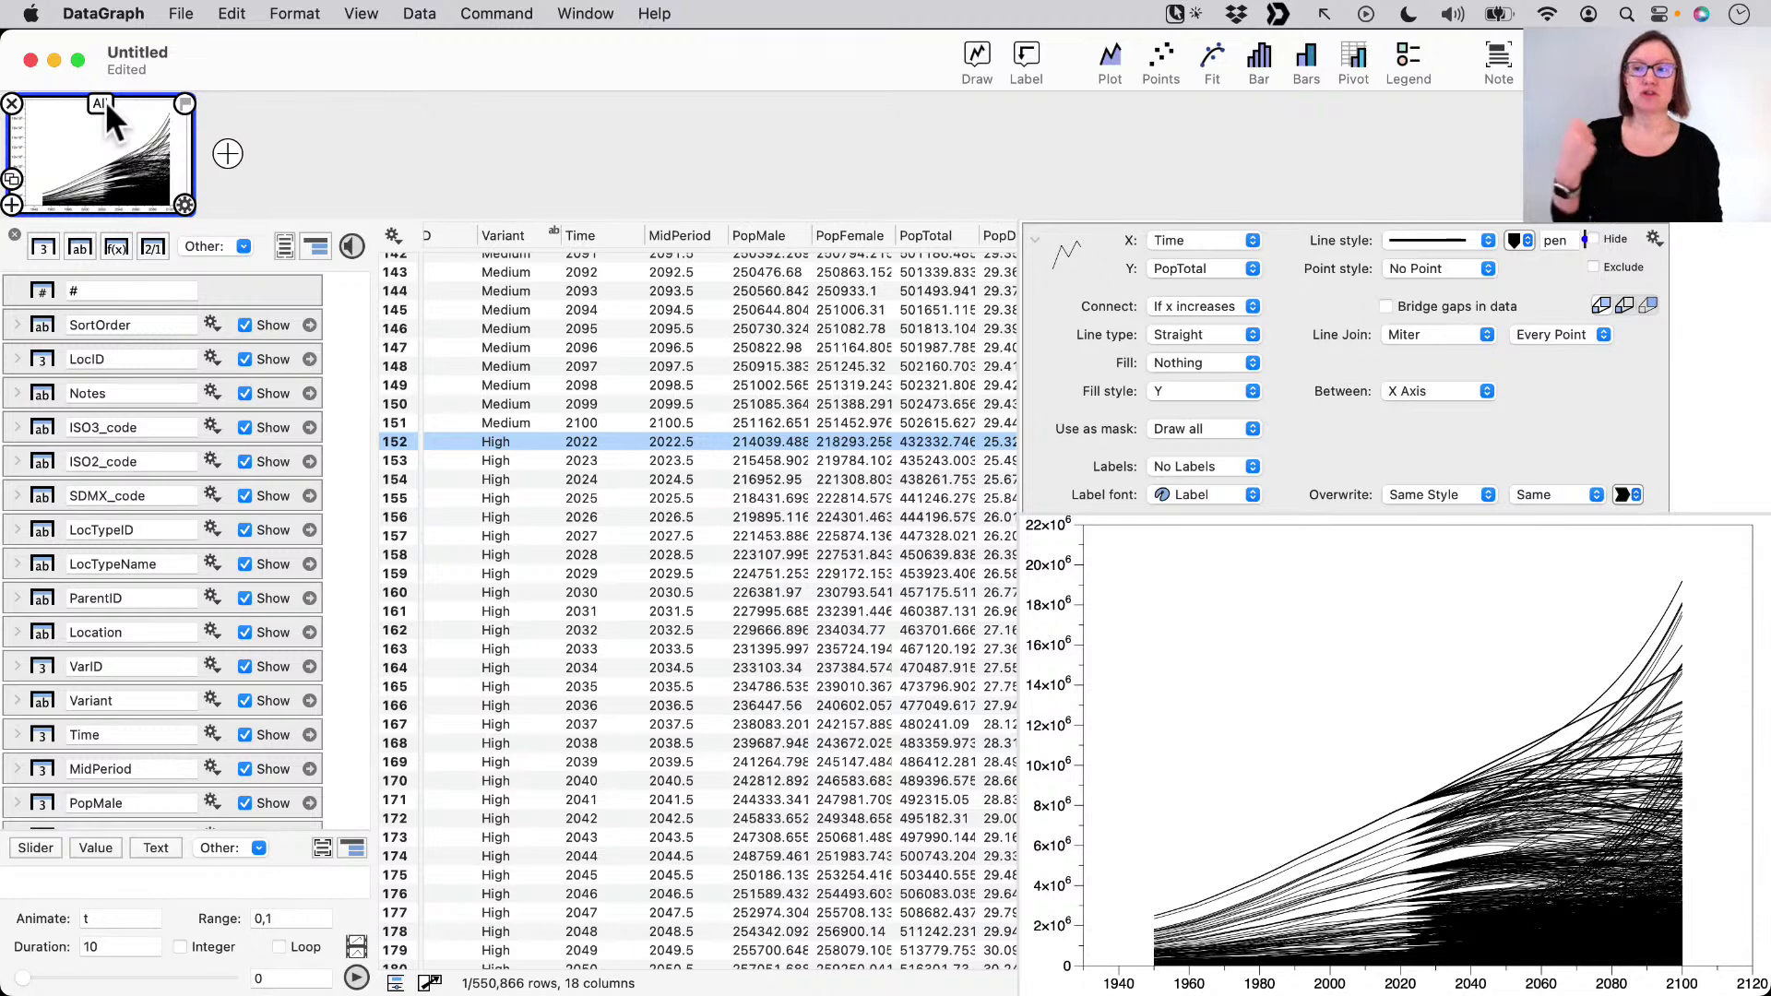
pyautogui.click(12, 179)
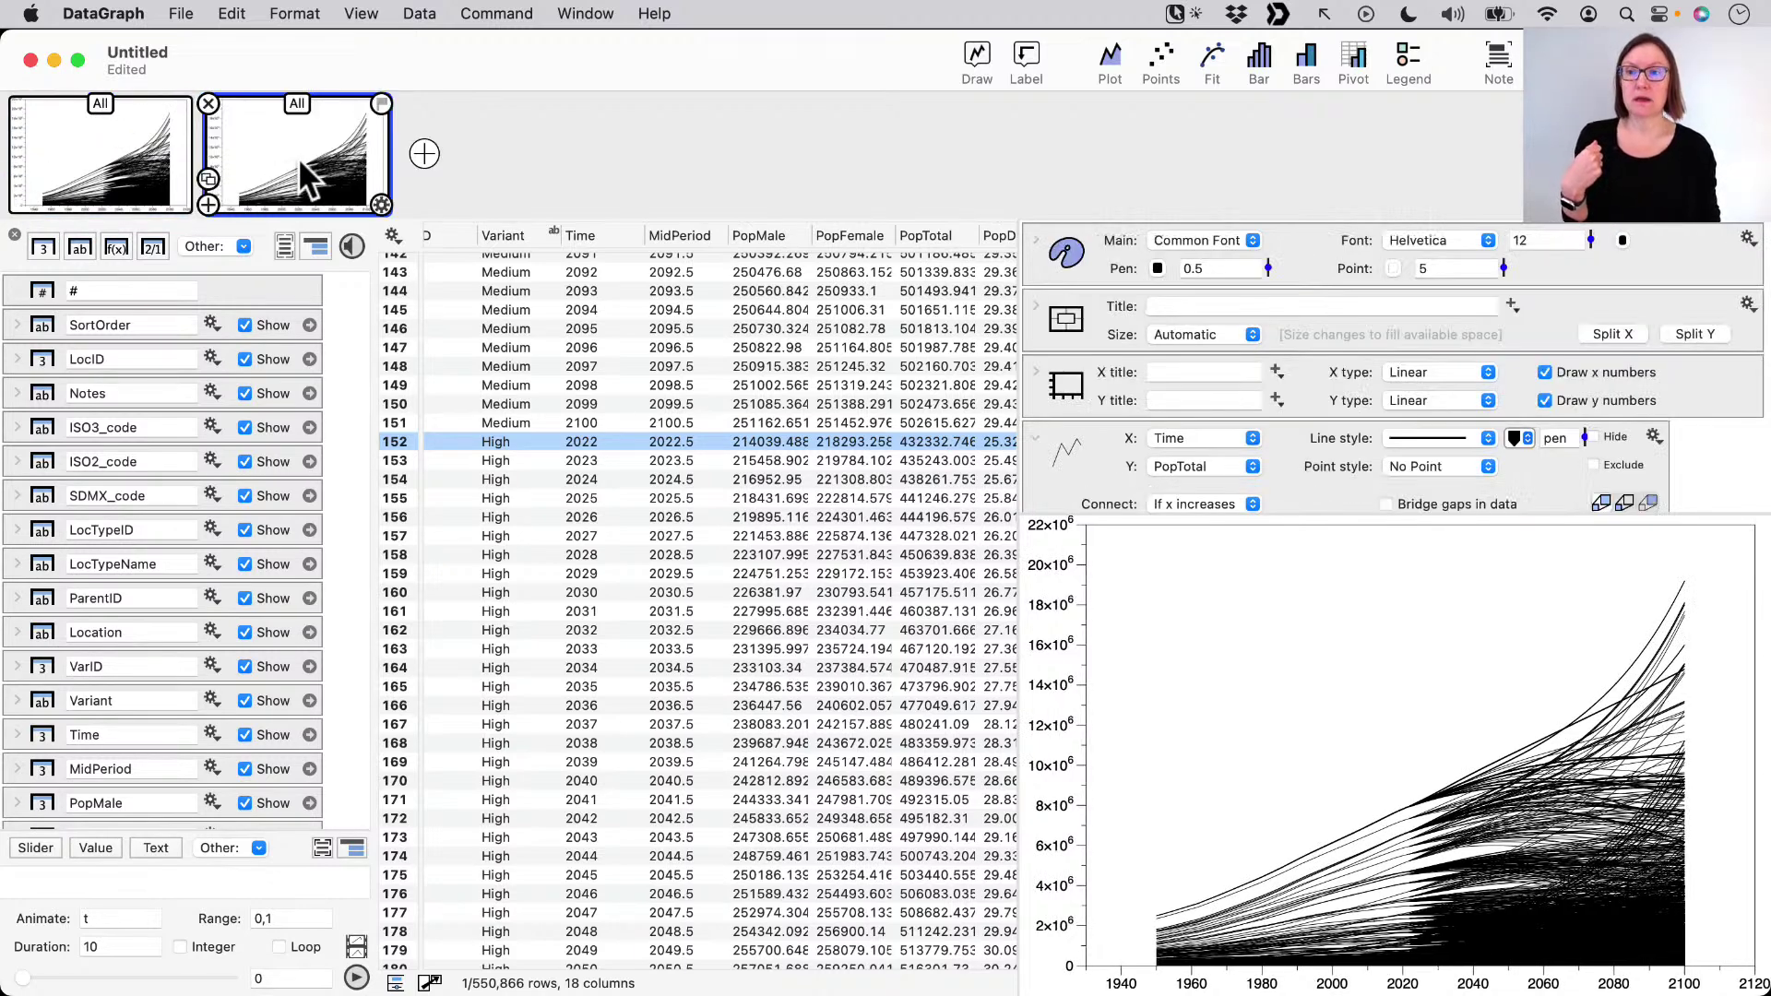
pyautogui.click(1174, 13)
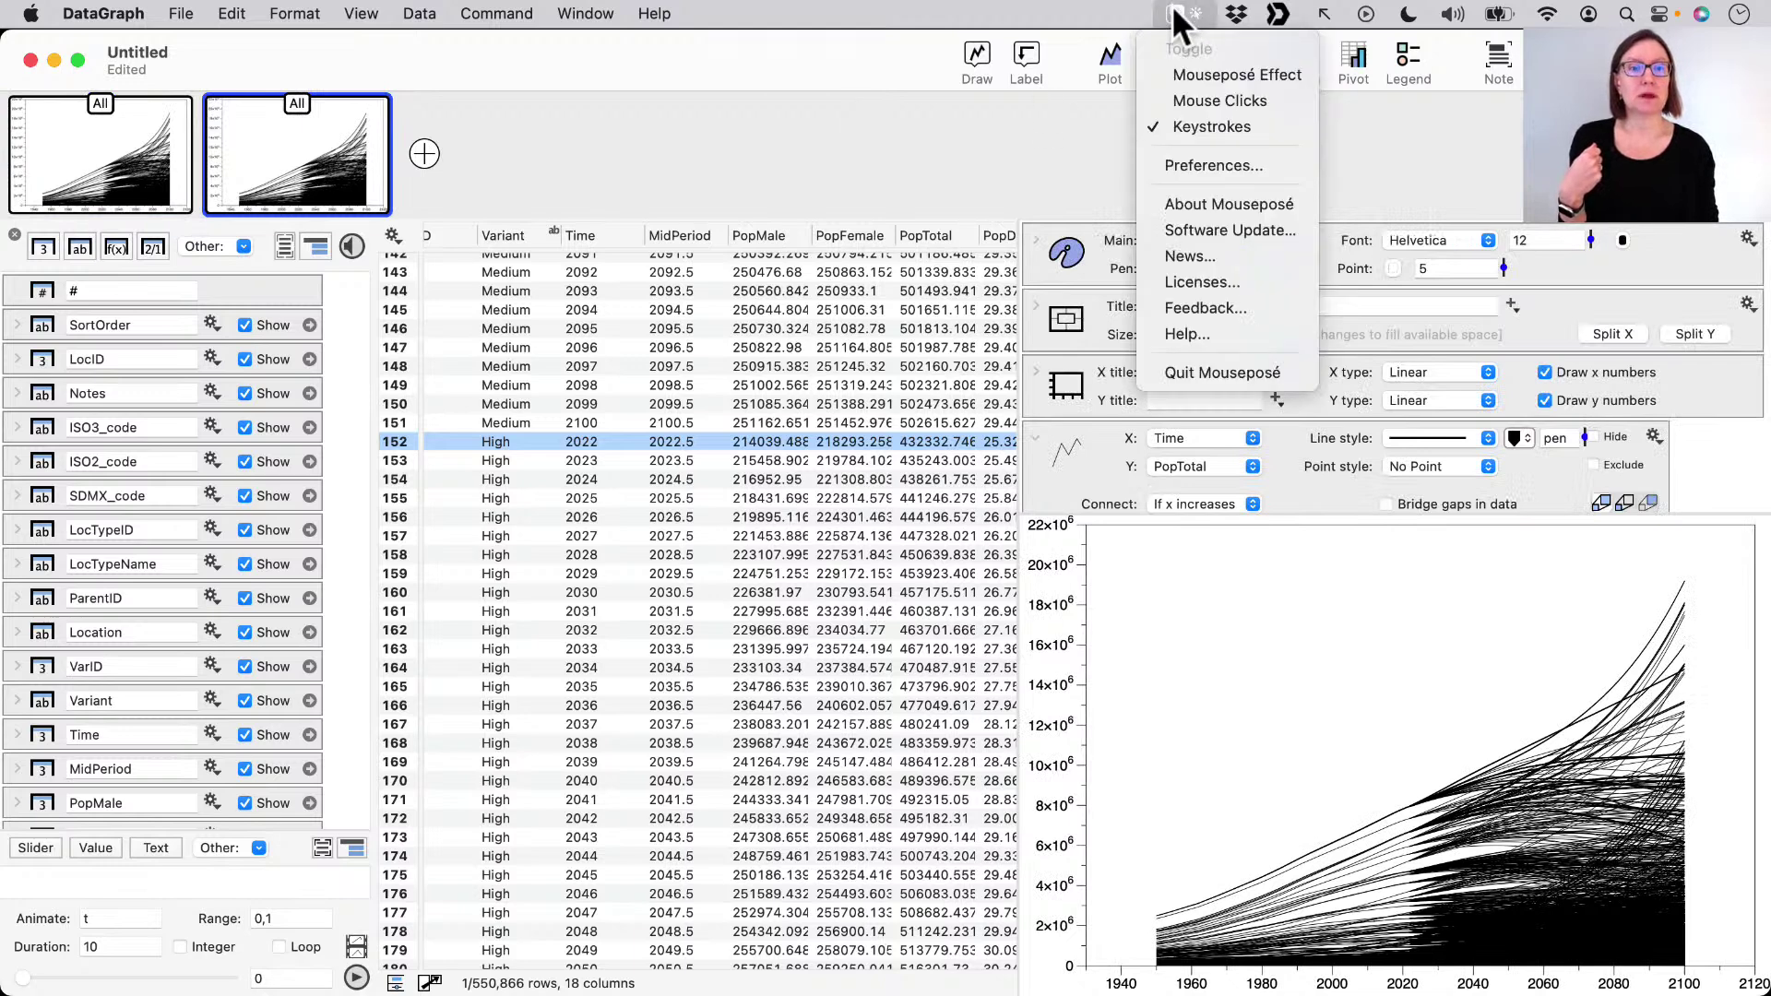
pyautogui.click(1187, 99)
pyautogui.click(734, 146)
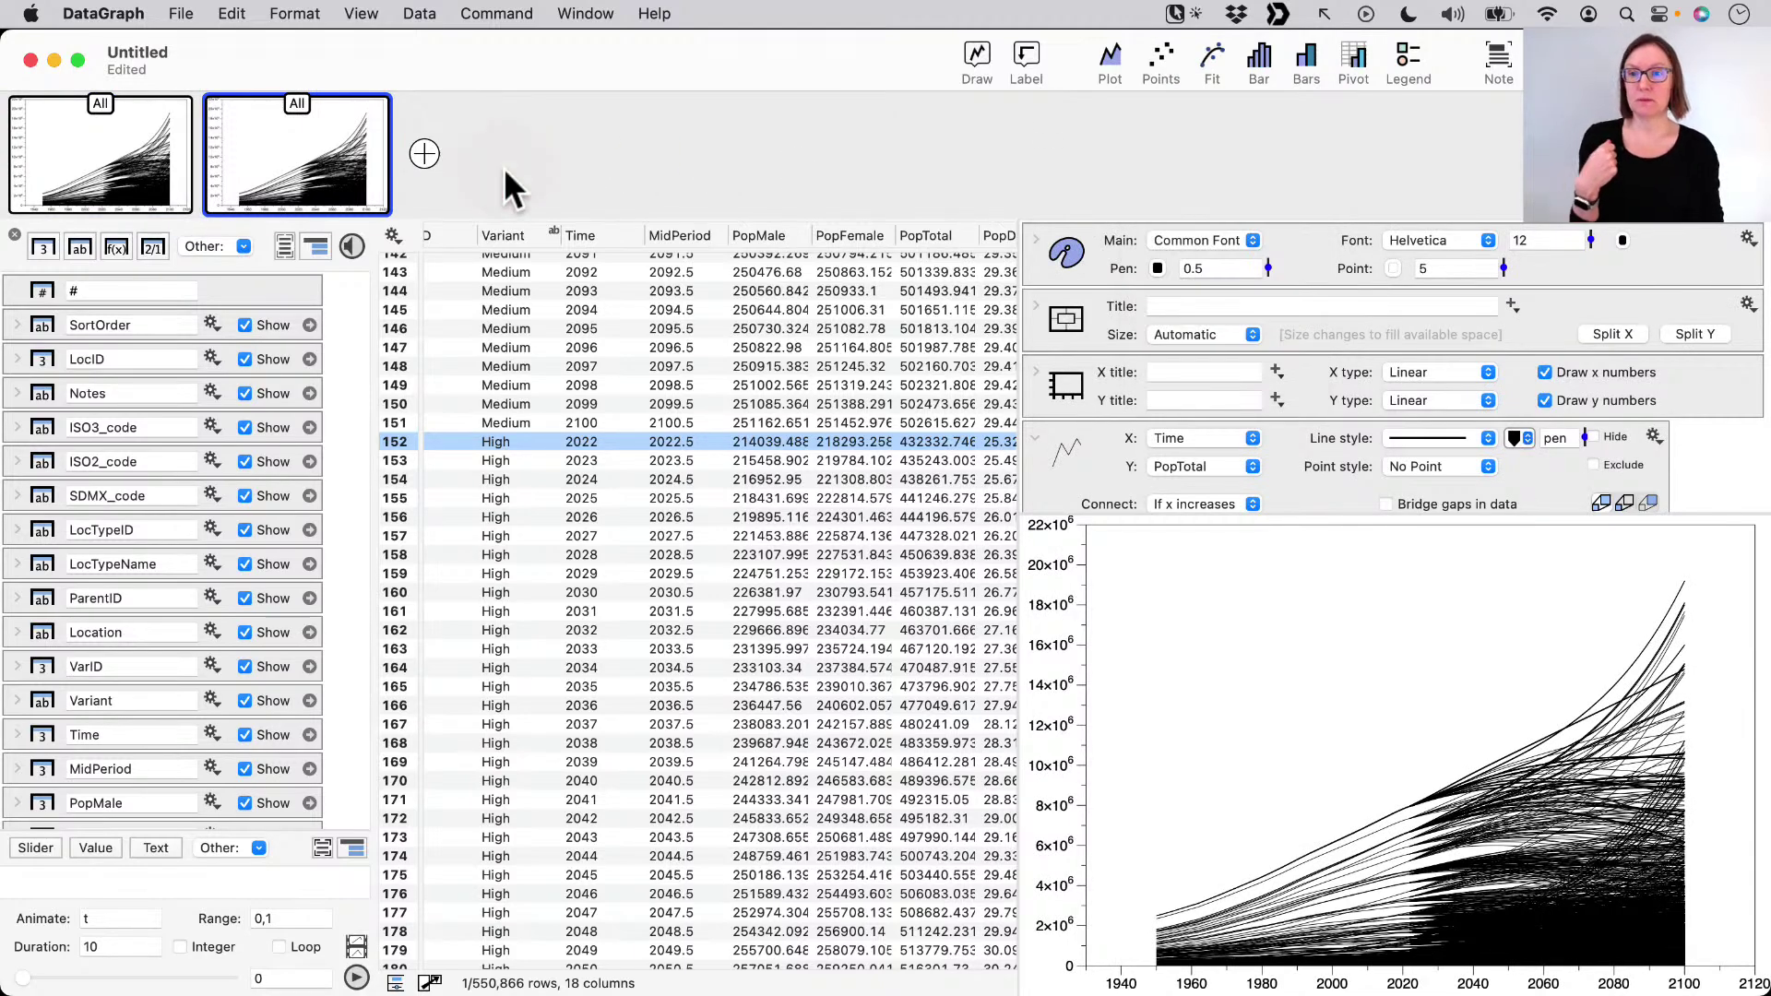
pyautogui.moveTo(334, 173)
pyautogui.click(557, 228)
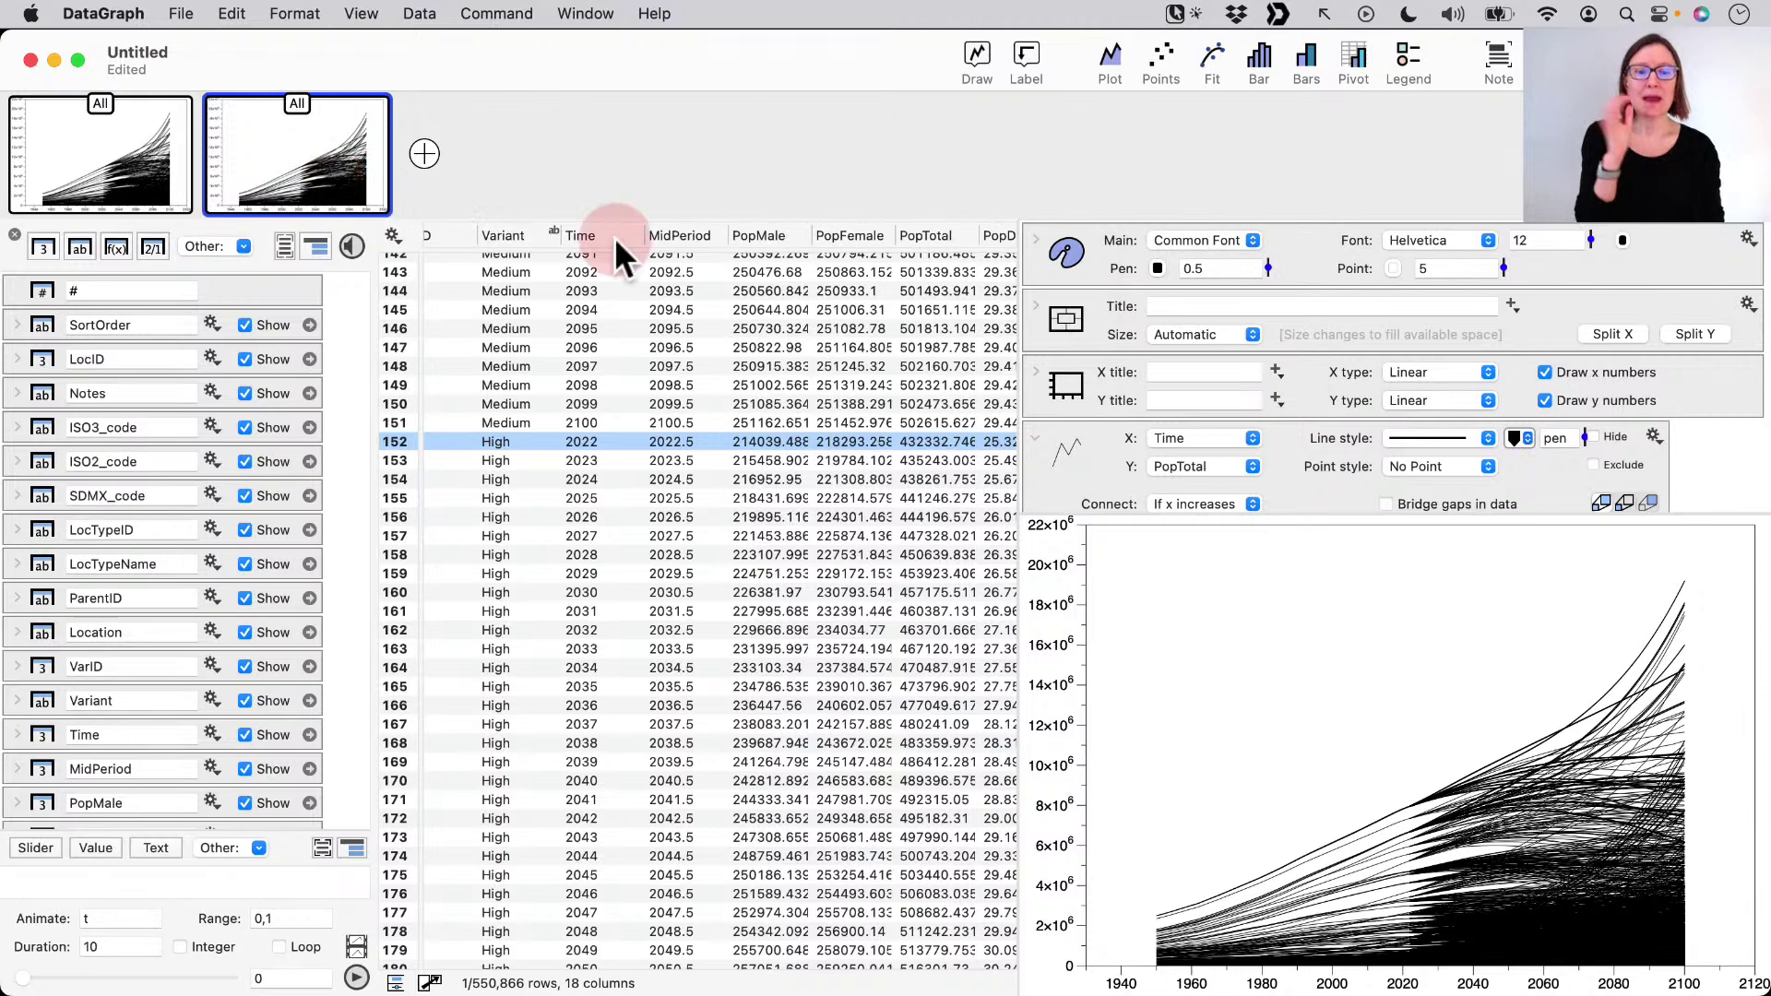
# - Preview the LocTypeID and LocTypeName columns in QuickGraph to check the location categories, and close the preview
pyautogui.scroll(-3, 1087, 450)
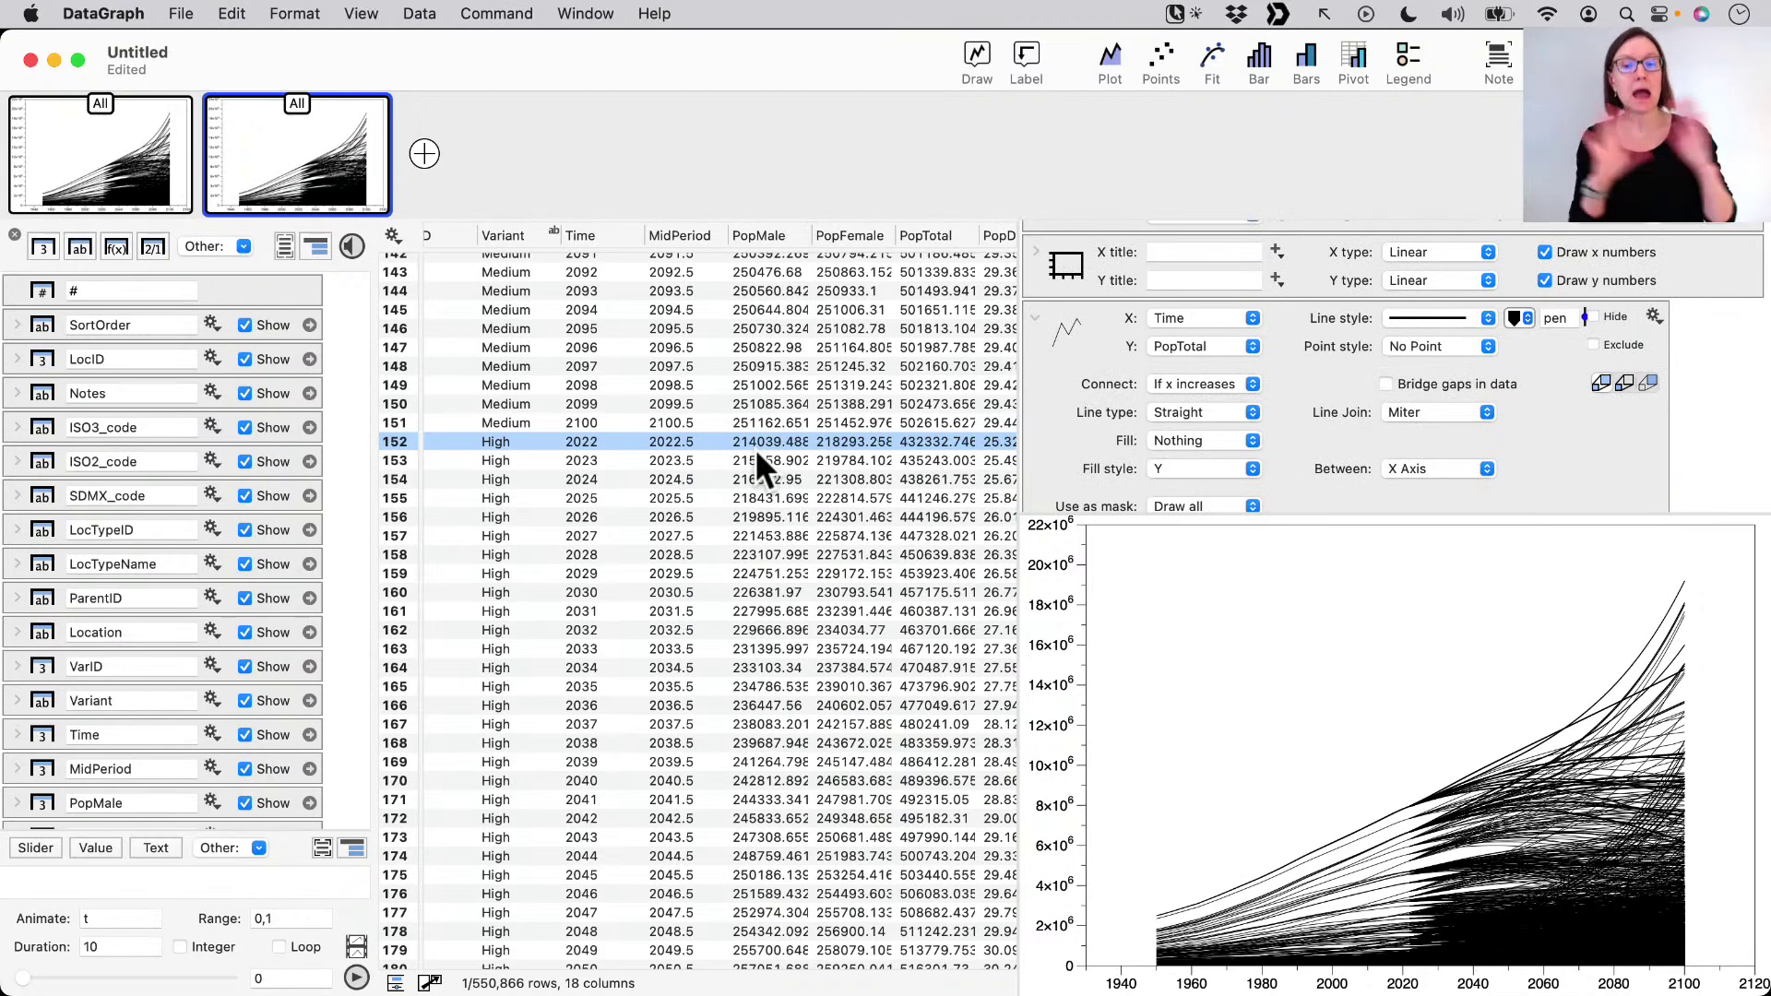
pyautogui.scroll(4, 755, 446)
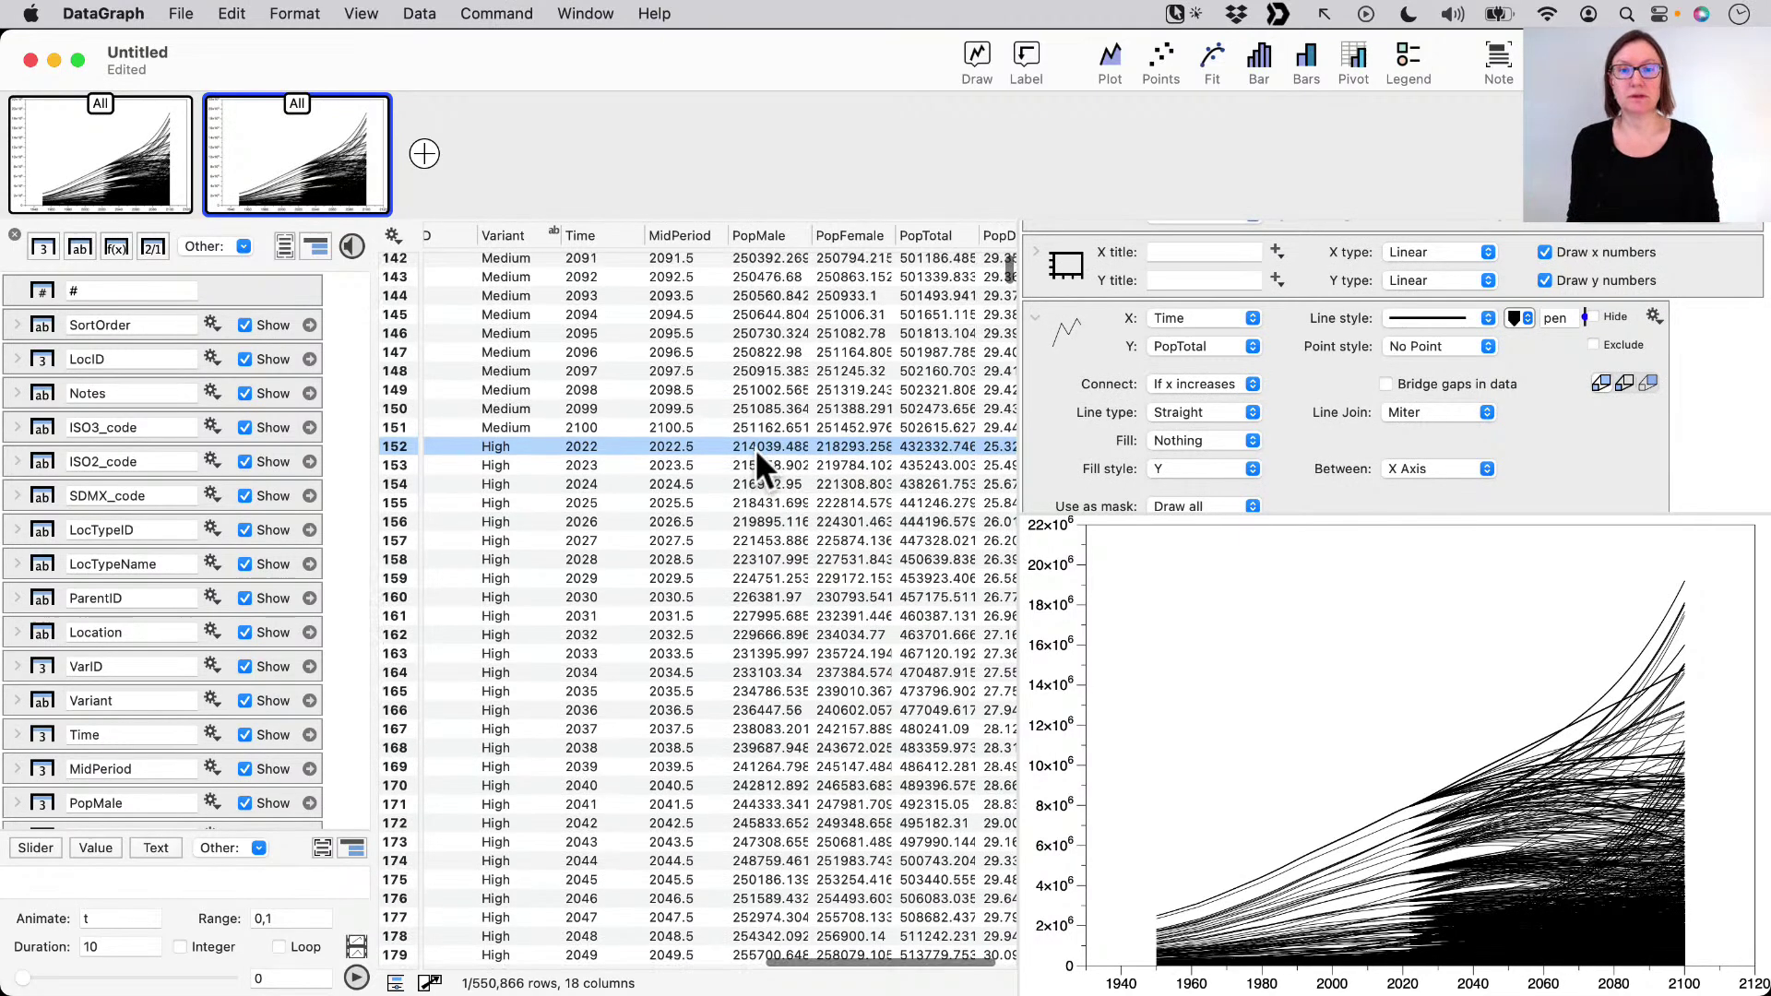
pyautogui.hscroll(-5, 754, 448)
pyautogui.hscroll(-5, 756, 452)
pyautogui.scroll(-5, 756, 452)
pyautogui.scroll(-15, 754, 445)
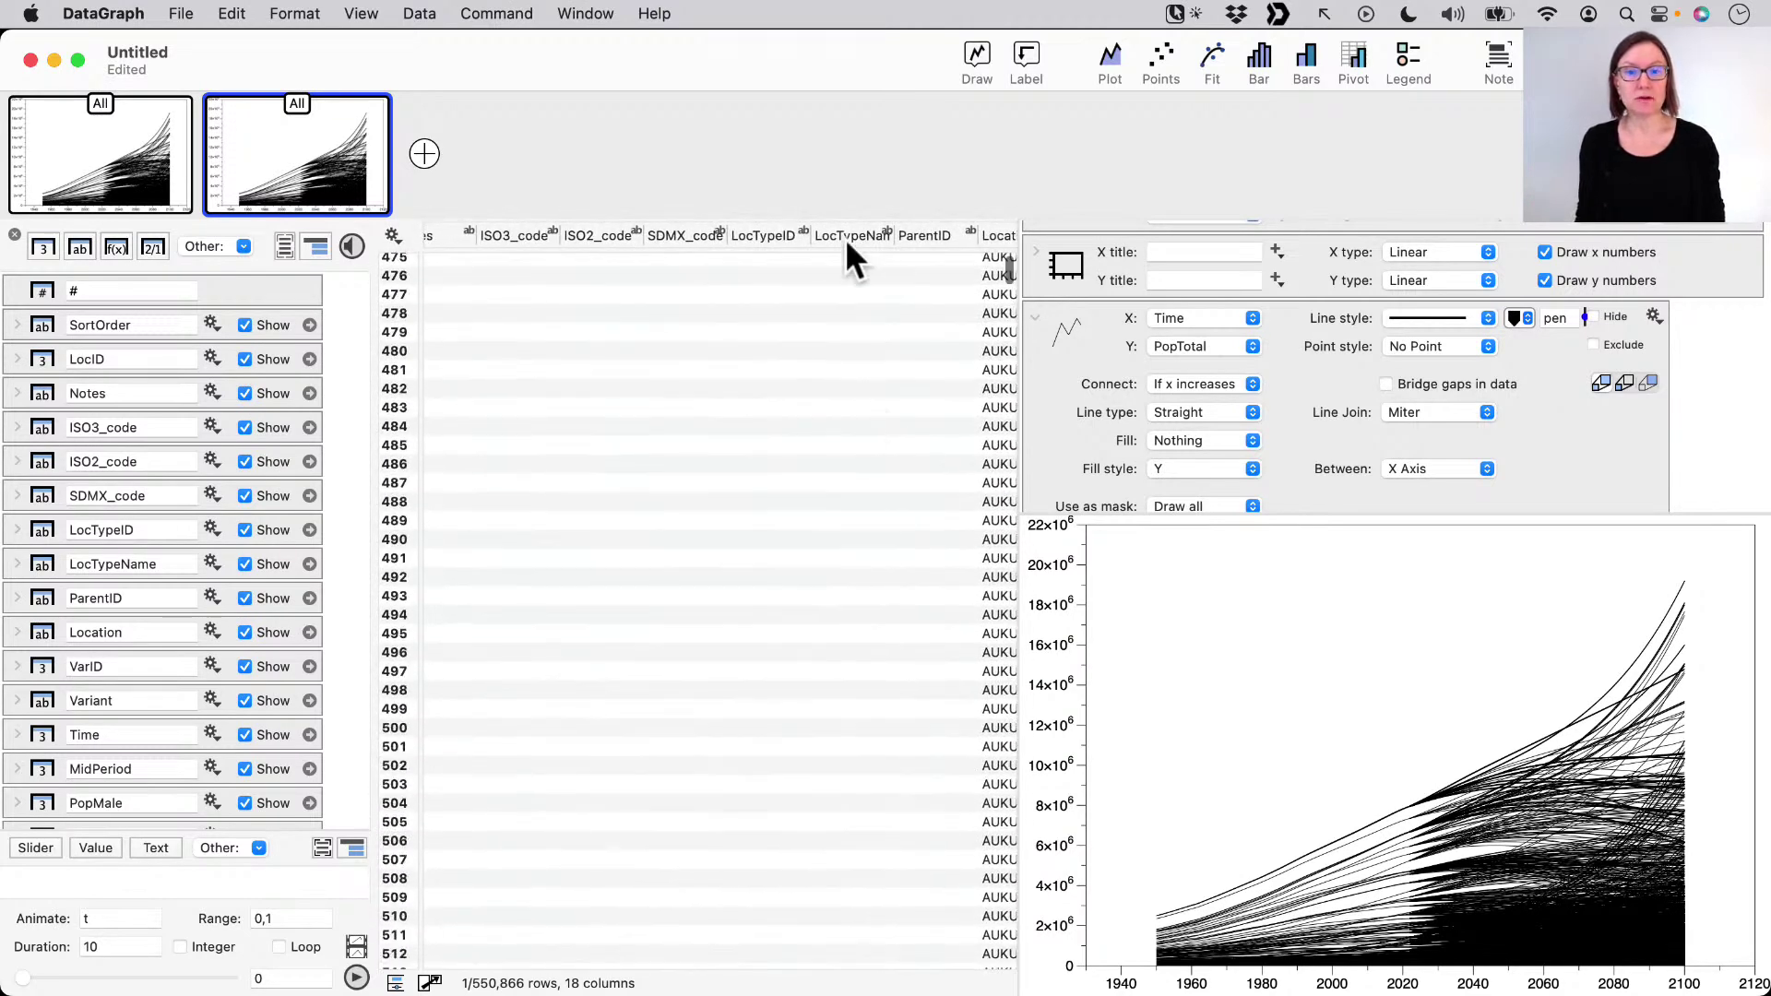
pyautogui.click(767, 236)
pyautogui.press('space')
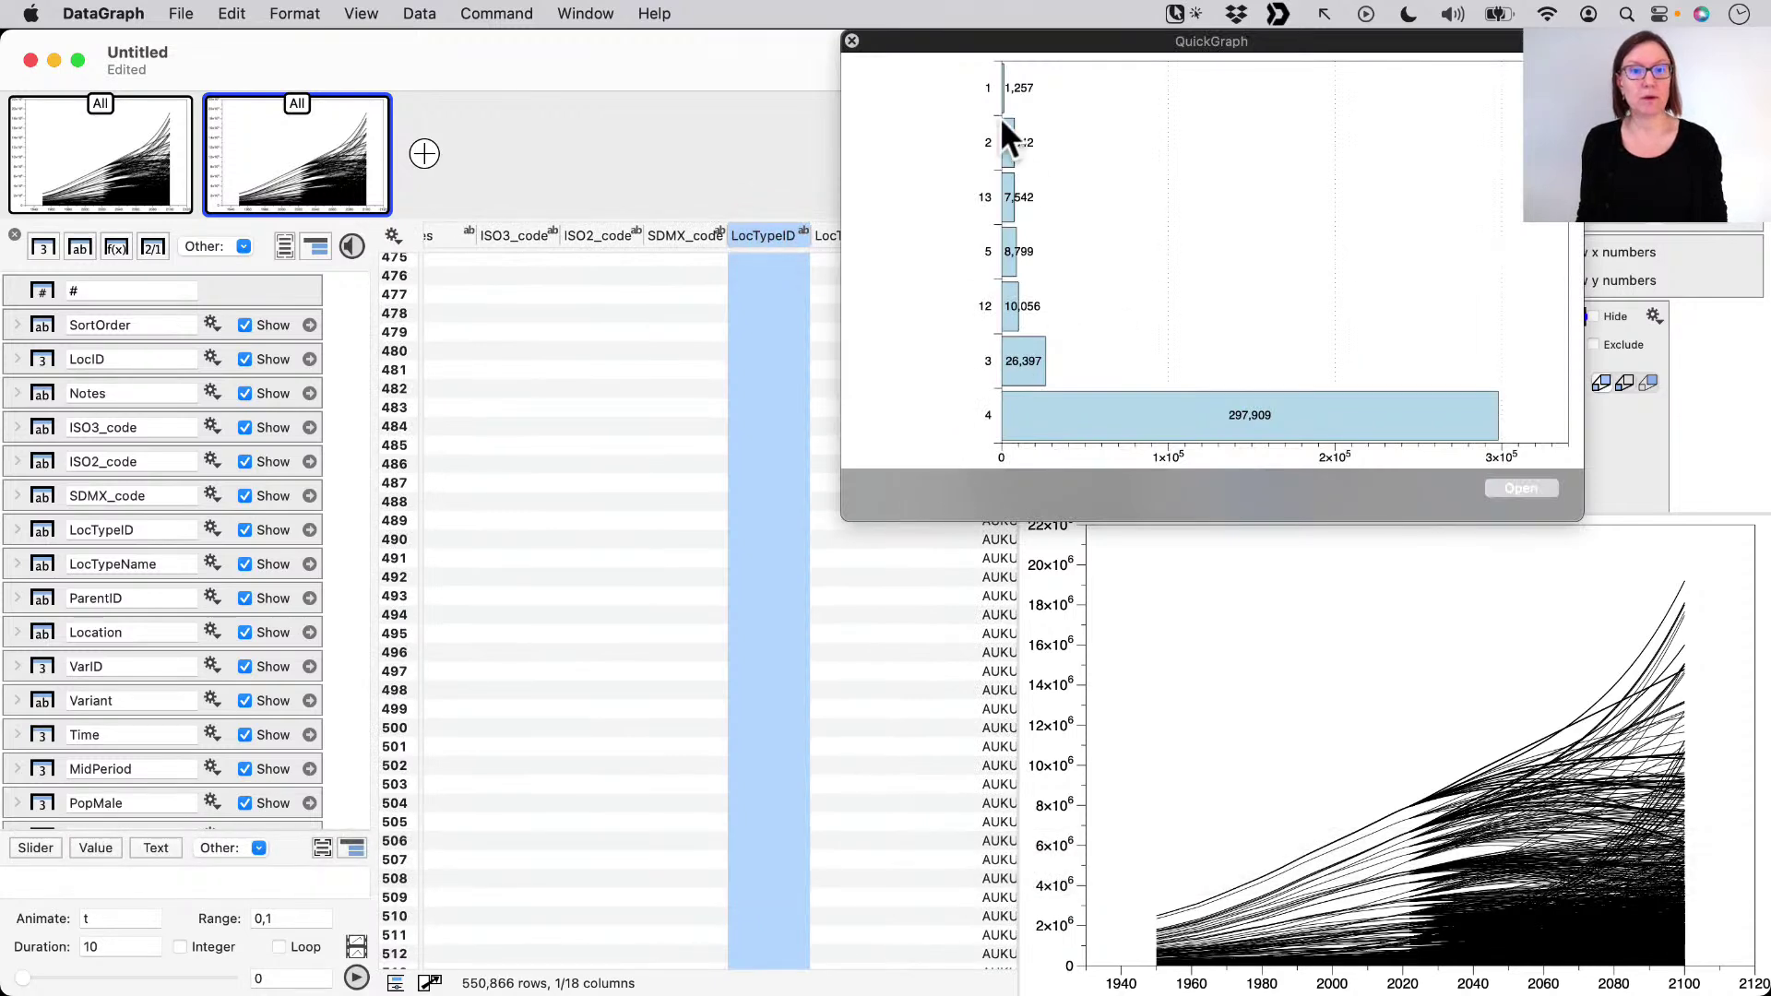
pyautogui.click(830, 240)
pyautogui.moveTo(948, 46); pyautogui.dragTo(1126, 85)
pyautogui.hscroll(5, 843, 347)
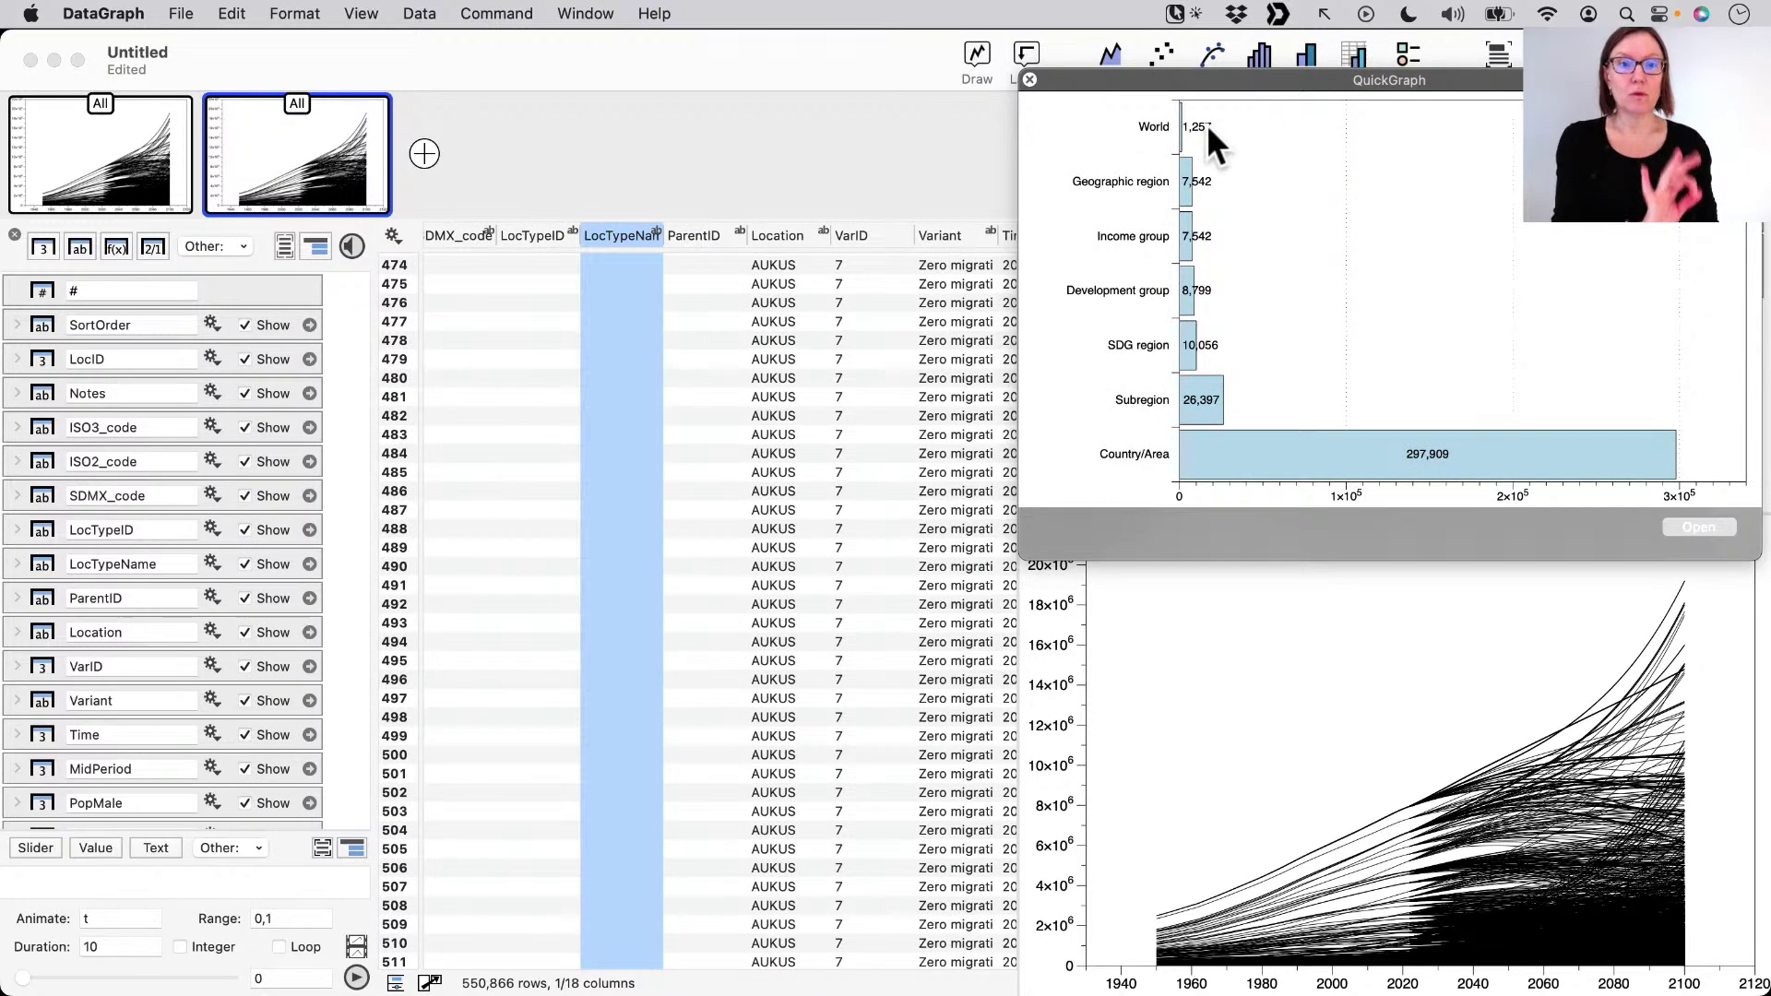
pyautogui.click(1029, 79)
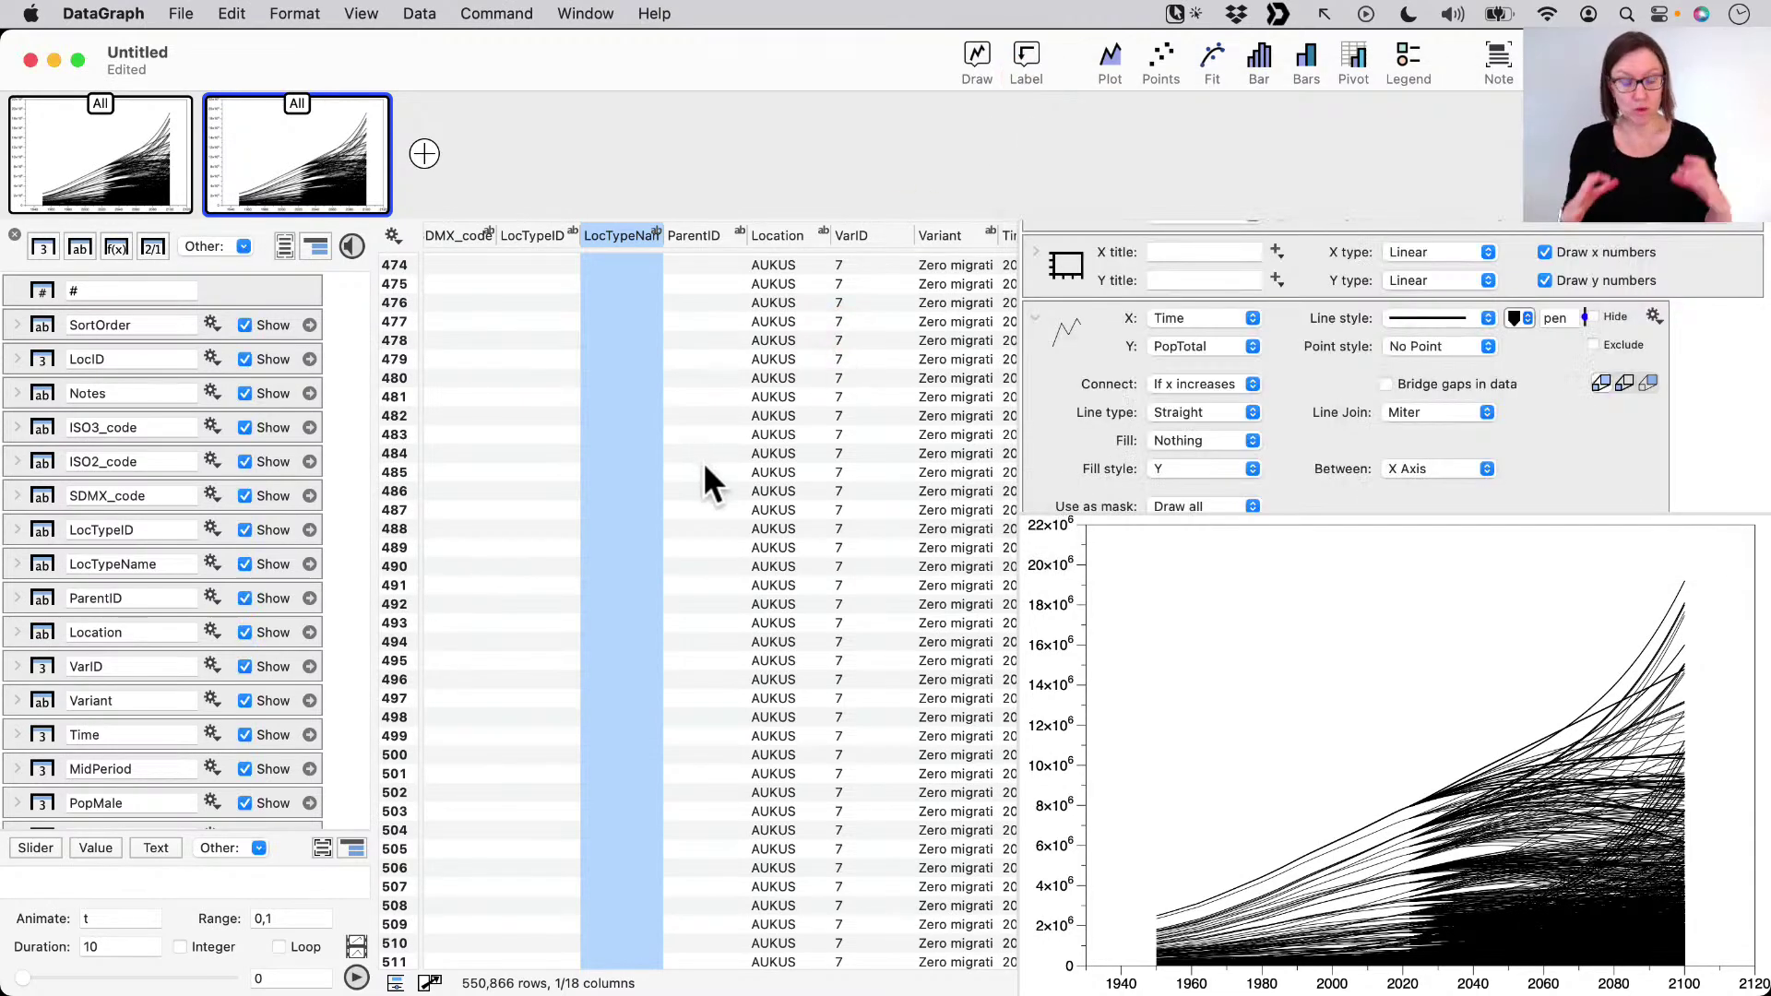
# - Filter the data table to rows whose text contains "World"
pyautogui.press('super+f')
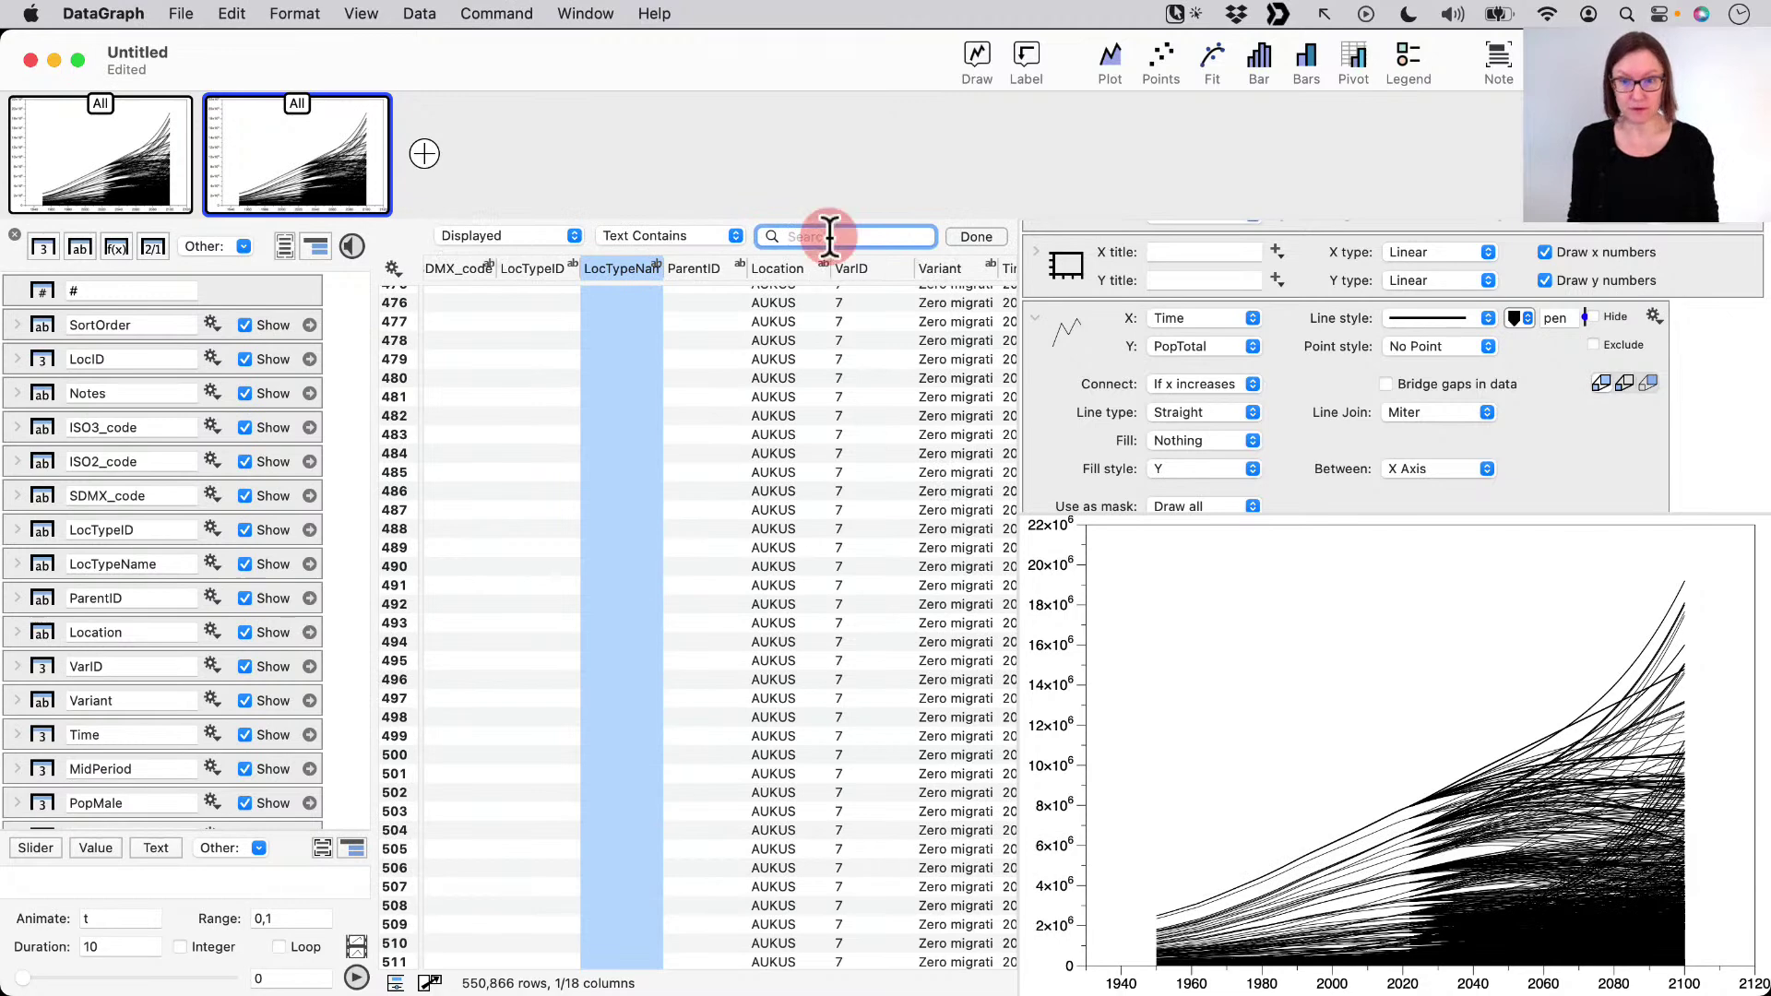
pyautogui.write('Worl')
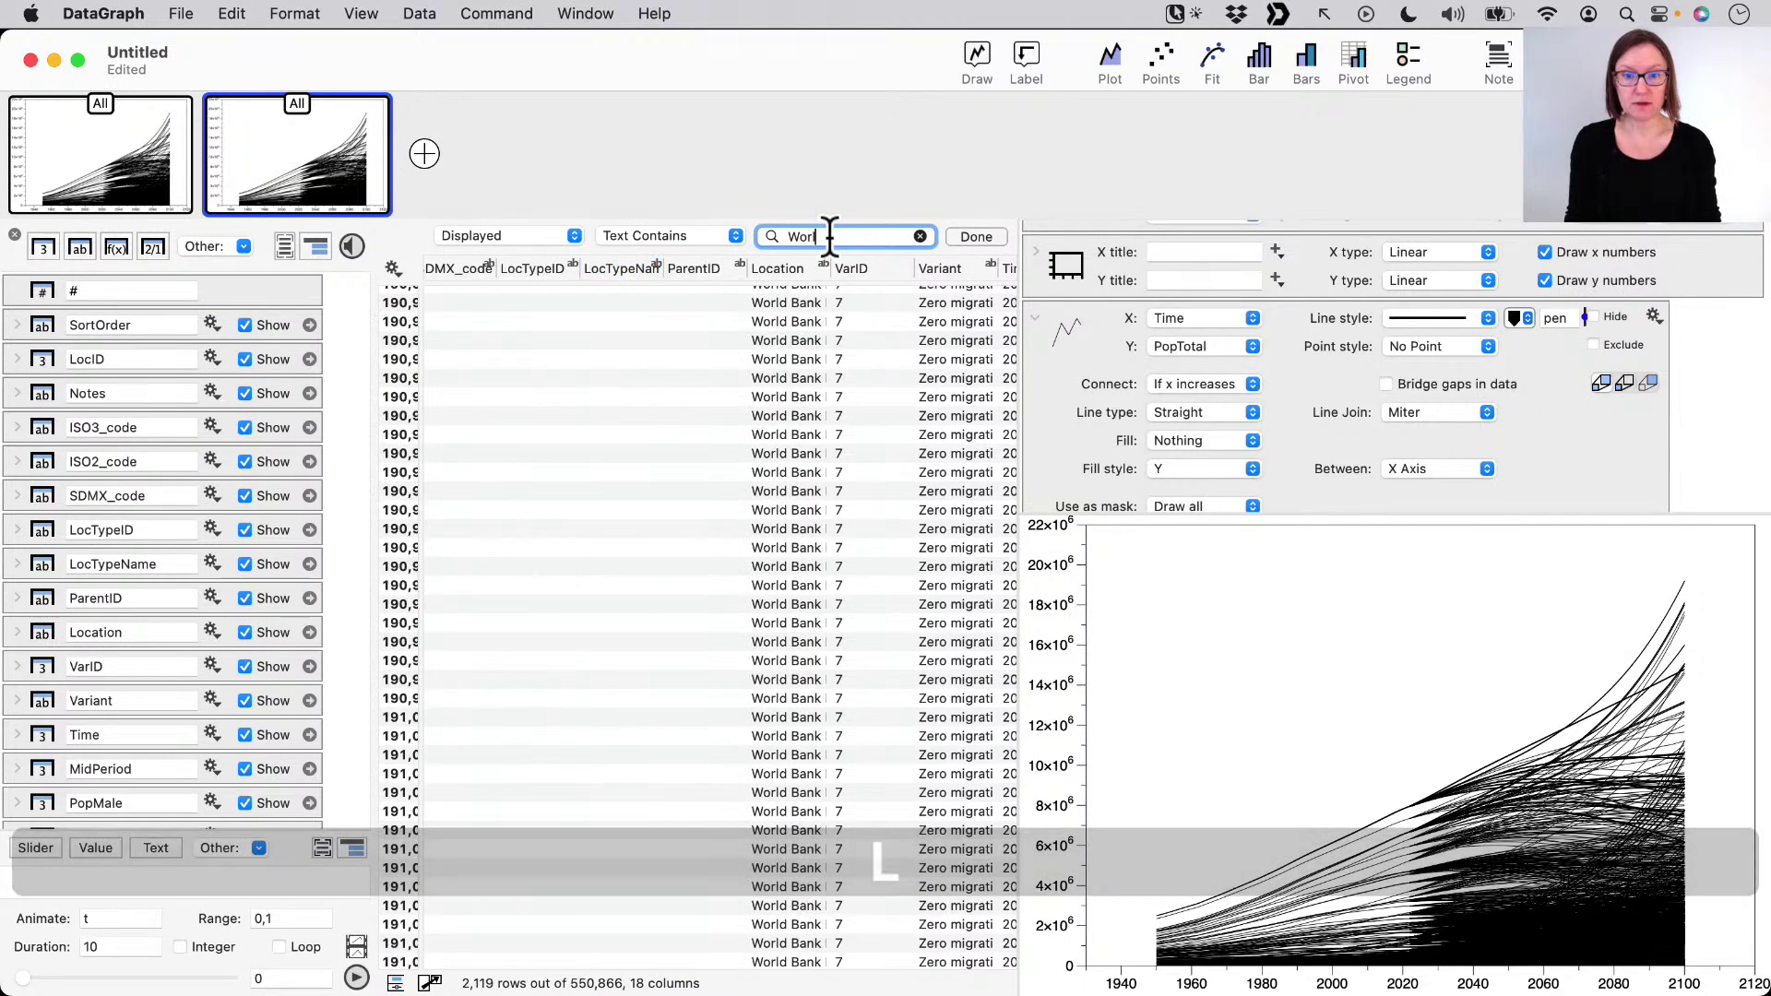
pyautogui.write('d')
pyautogui.click(835, 309)
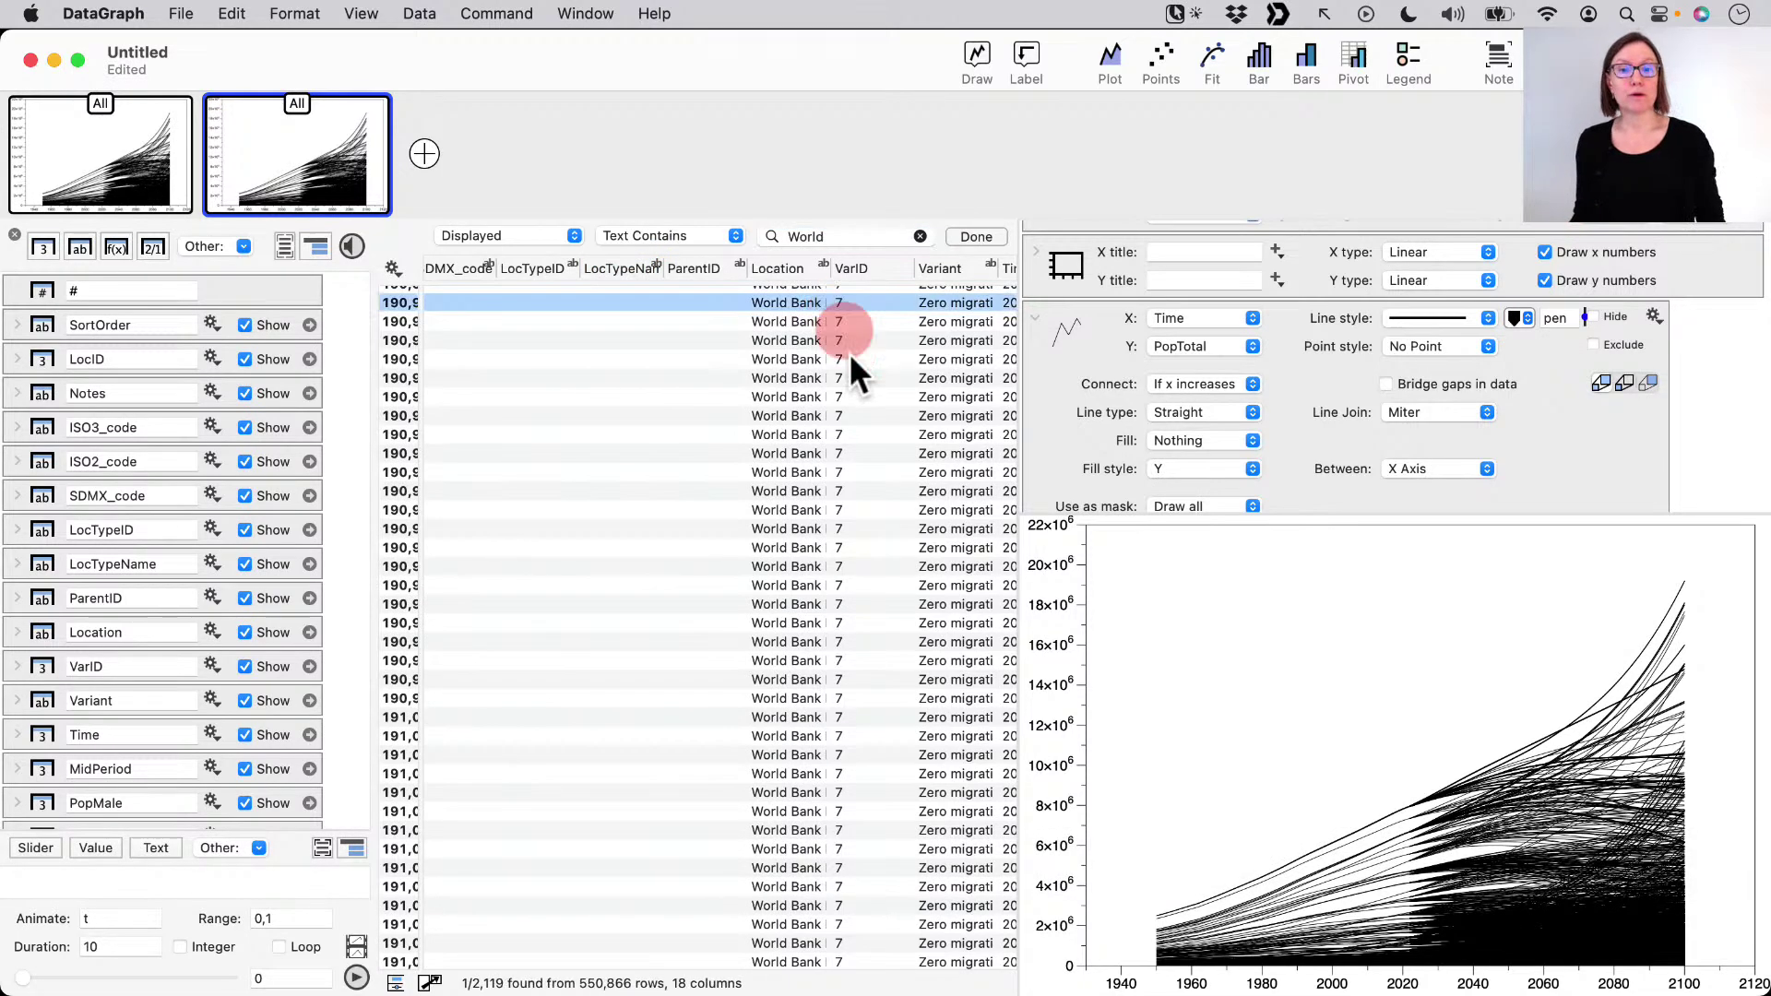
pyautogui.hscroll(-2, 854, 385)
pyautogui.scroll(1, 853, 385)
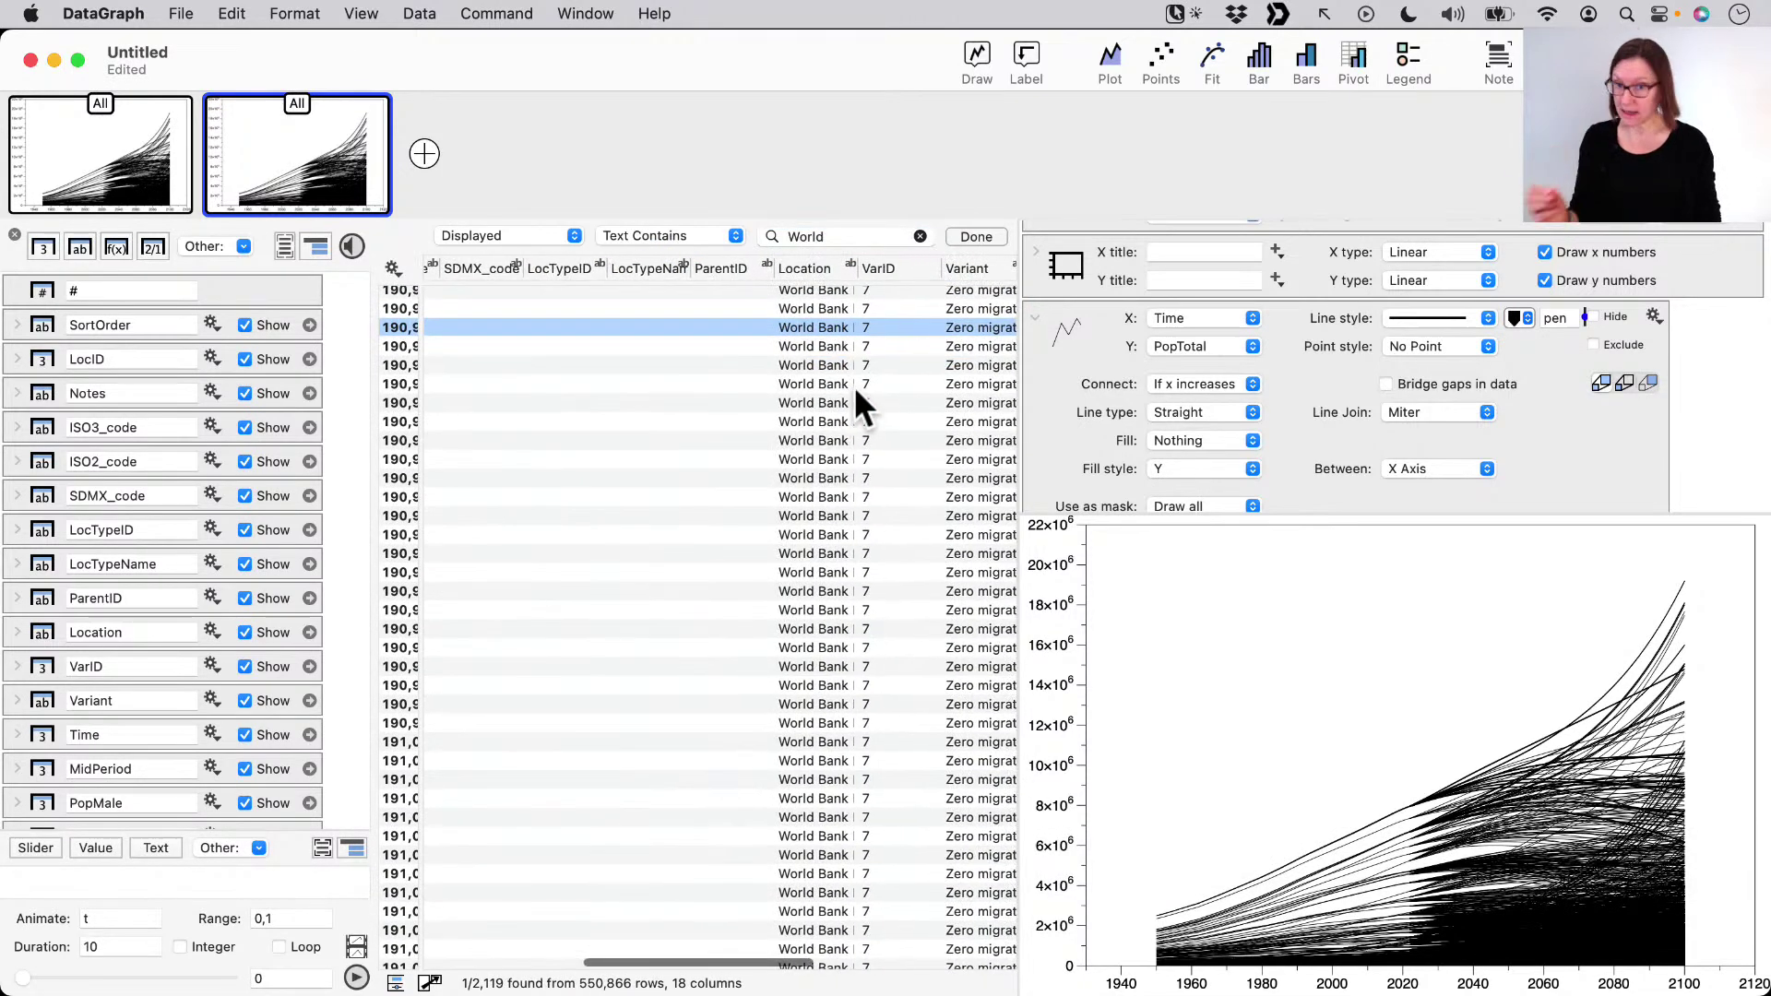
pyautogui.scroll(-1, 854, 385)
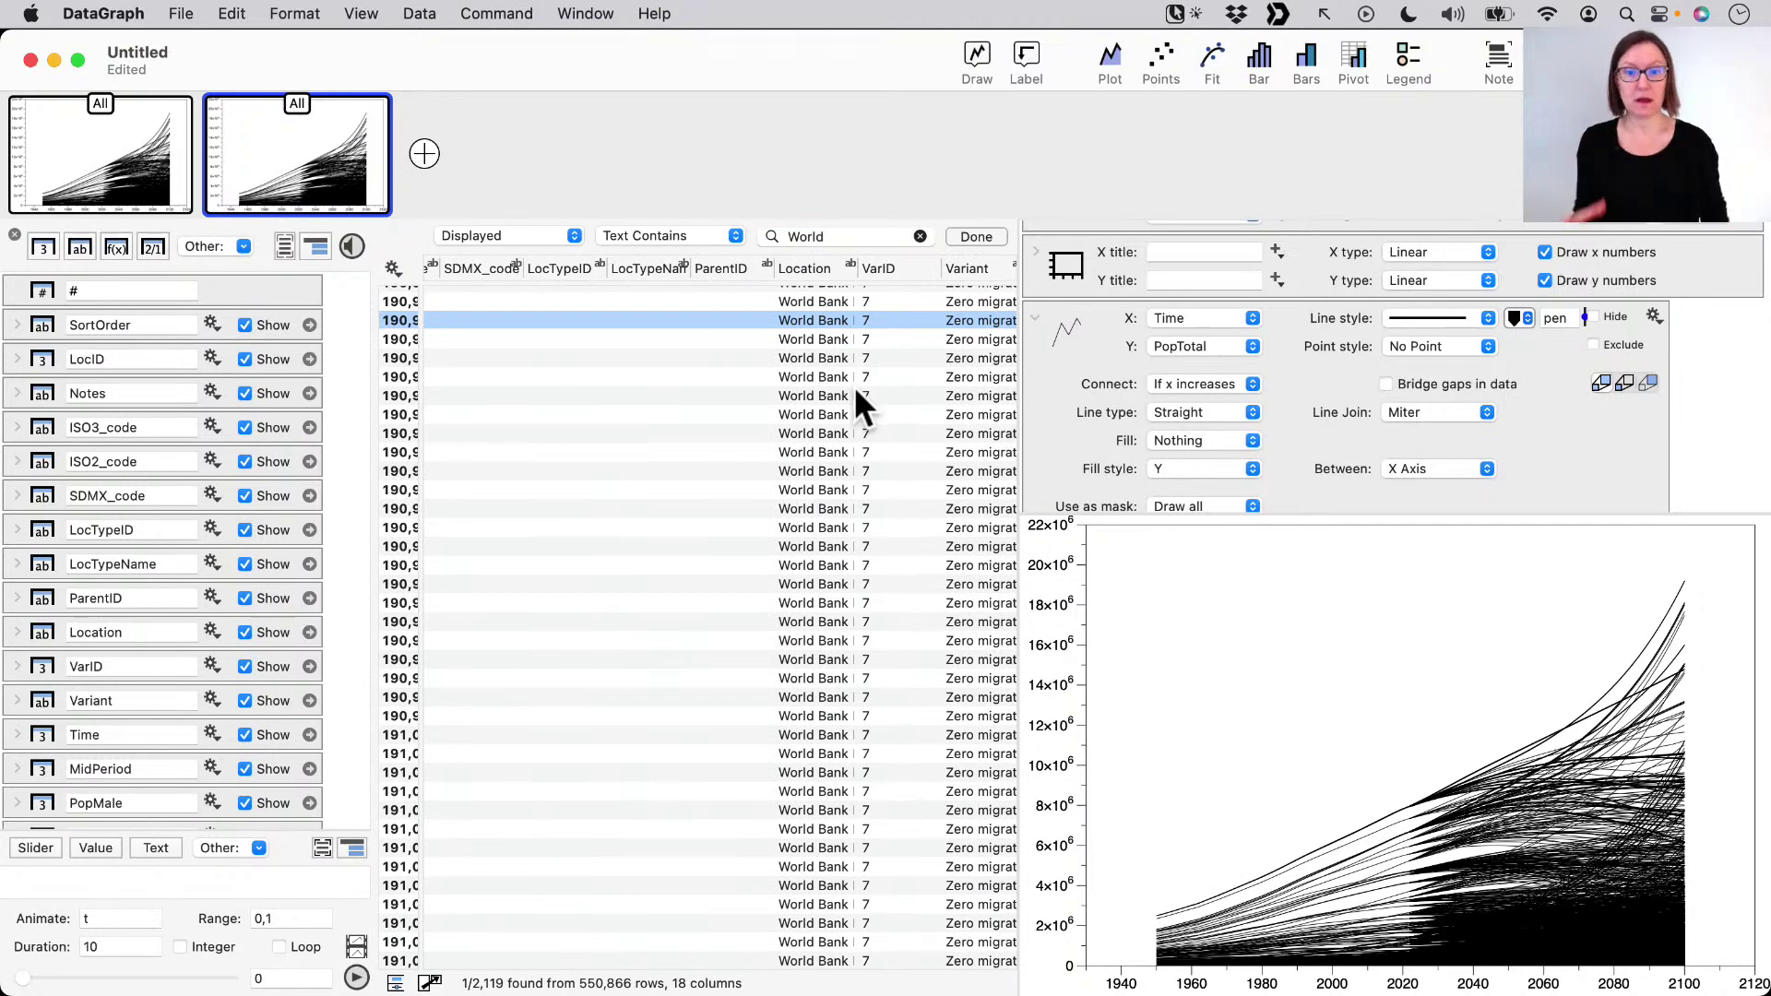
pyautogui.scroll(-10, 897, 463)
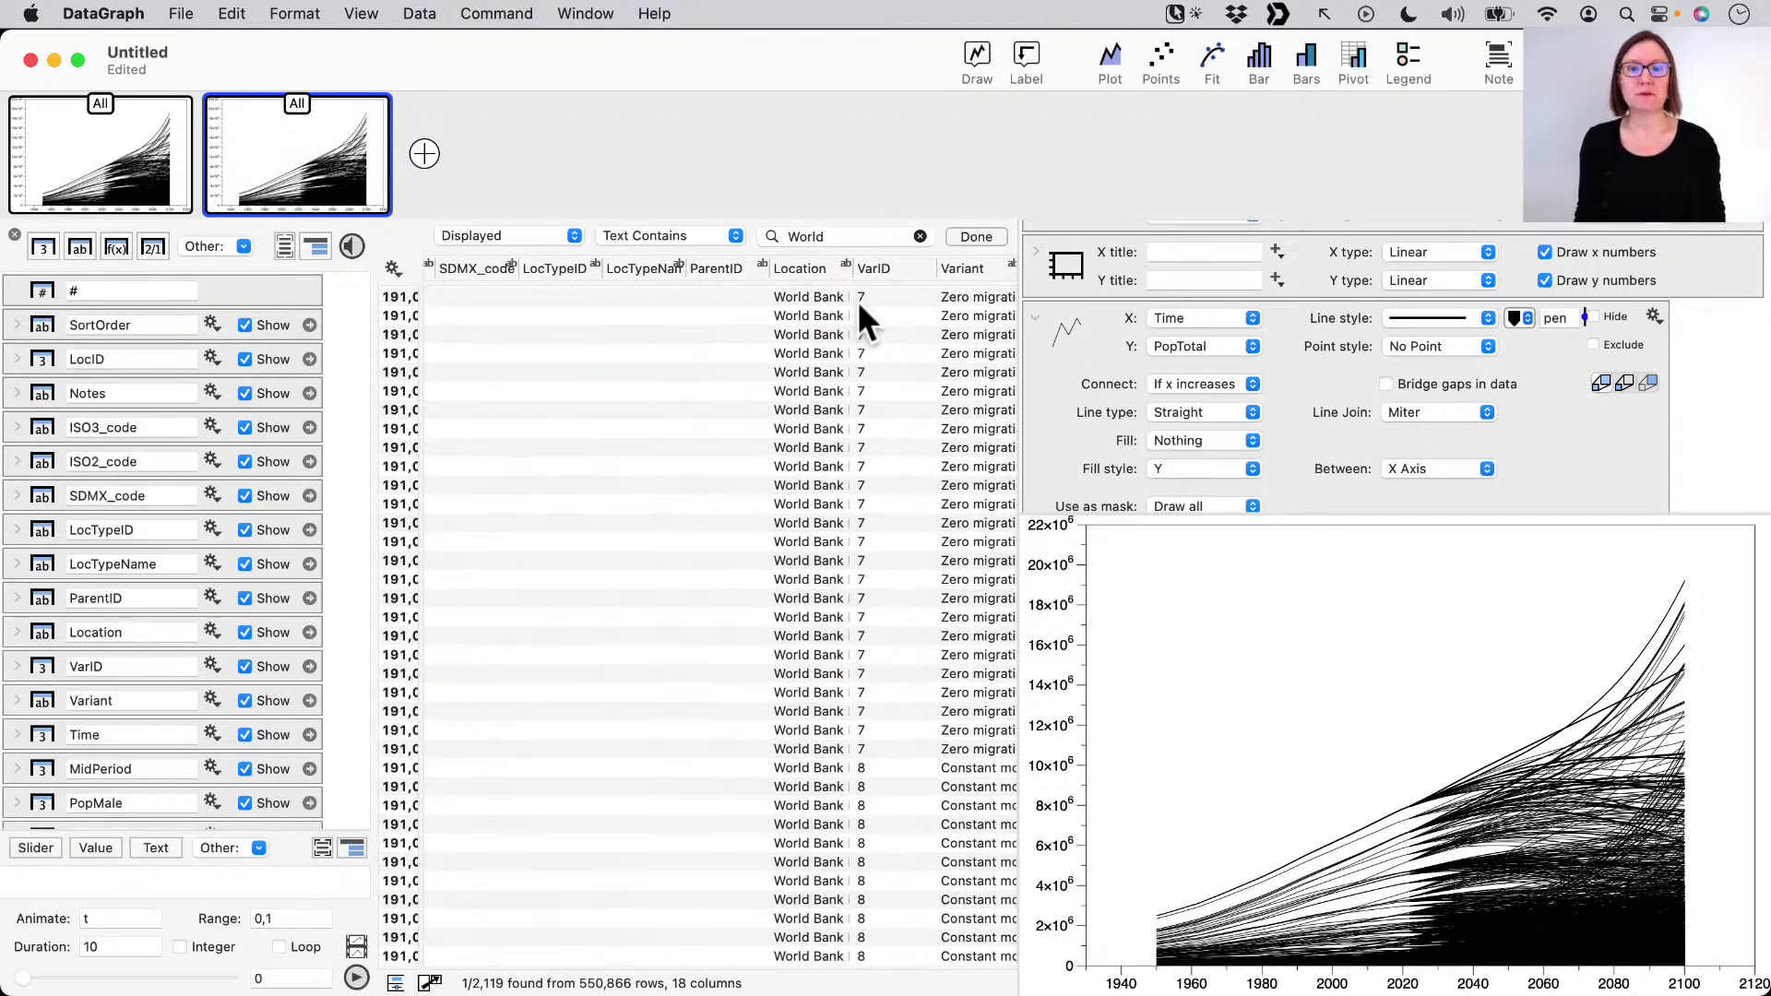
# - Widen the Location column and examine the filtered rows to see how the world totals are labelled
pyautogui.moveTo(850, 268); pyautogui.dragTo(1005, 293)
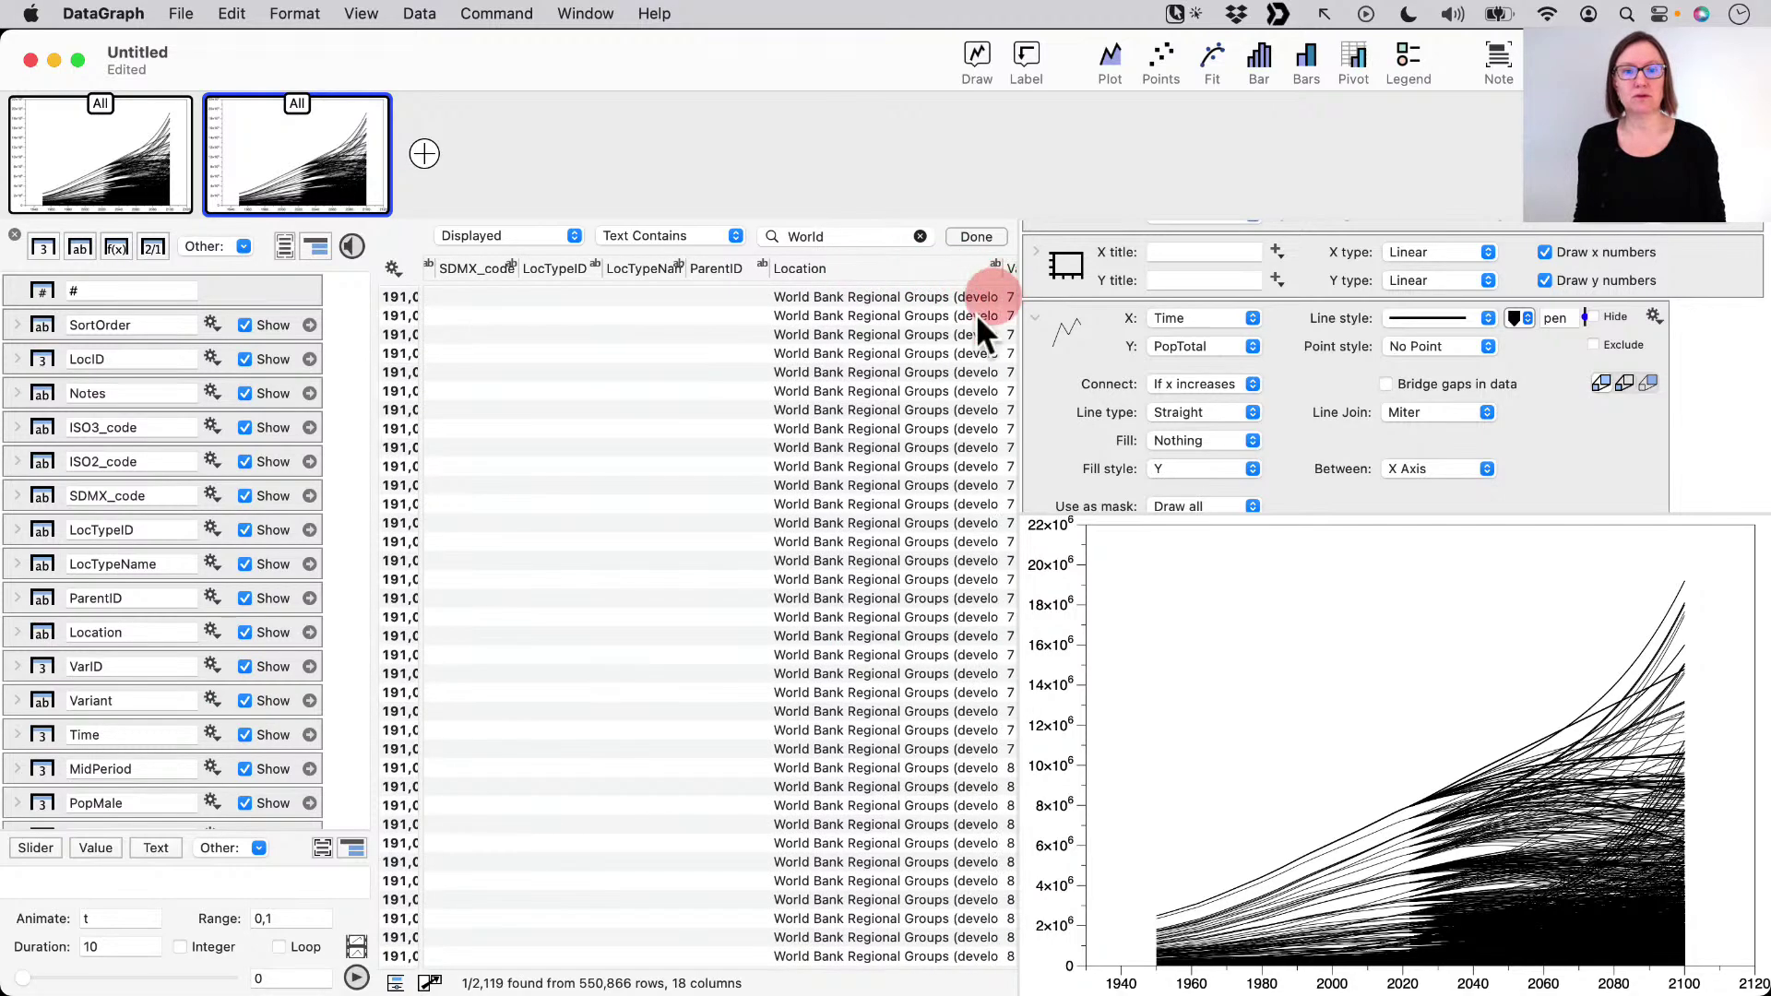
pyautogui.scroll(-5, 911, 411)
pyautogui.hscroll(2, 911, 411)
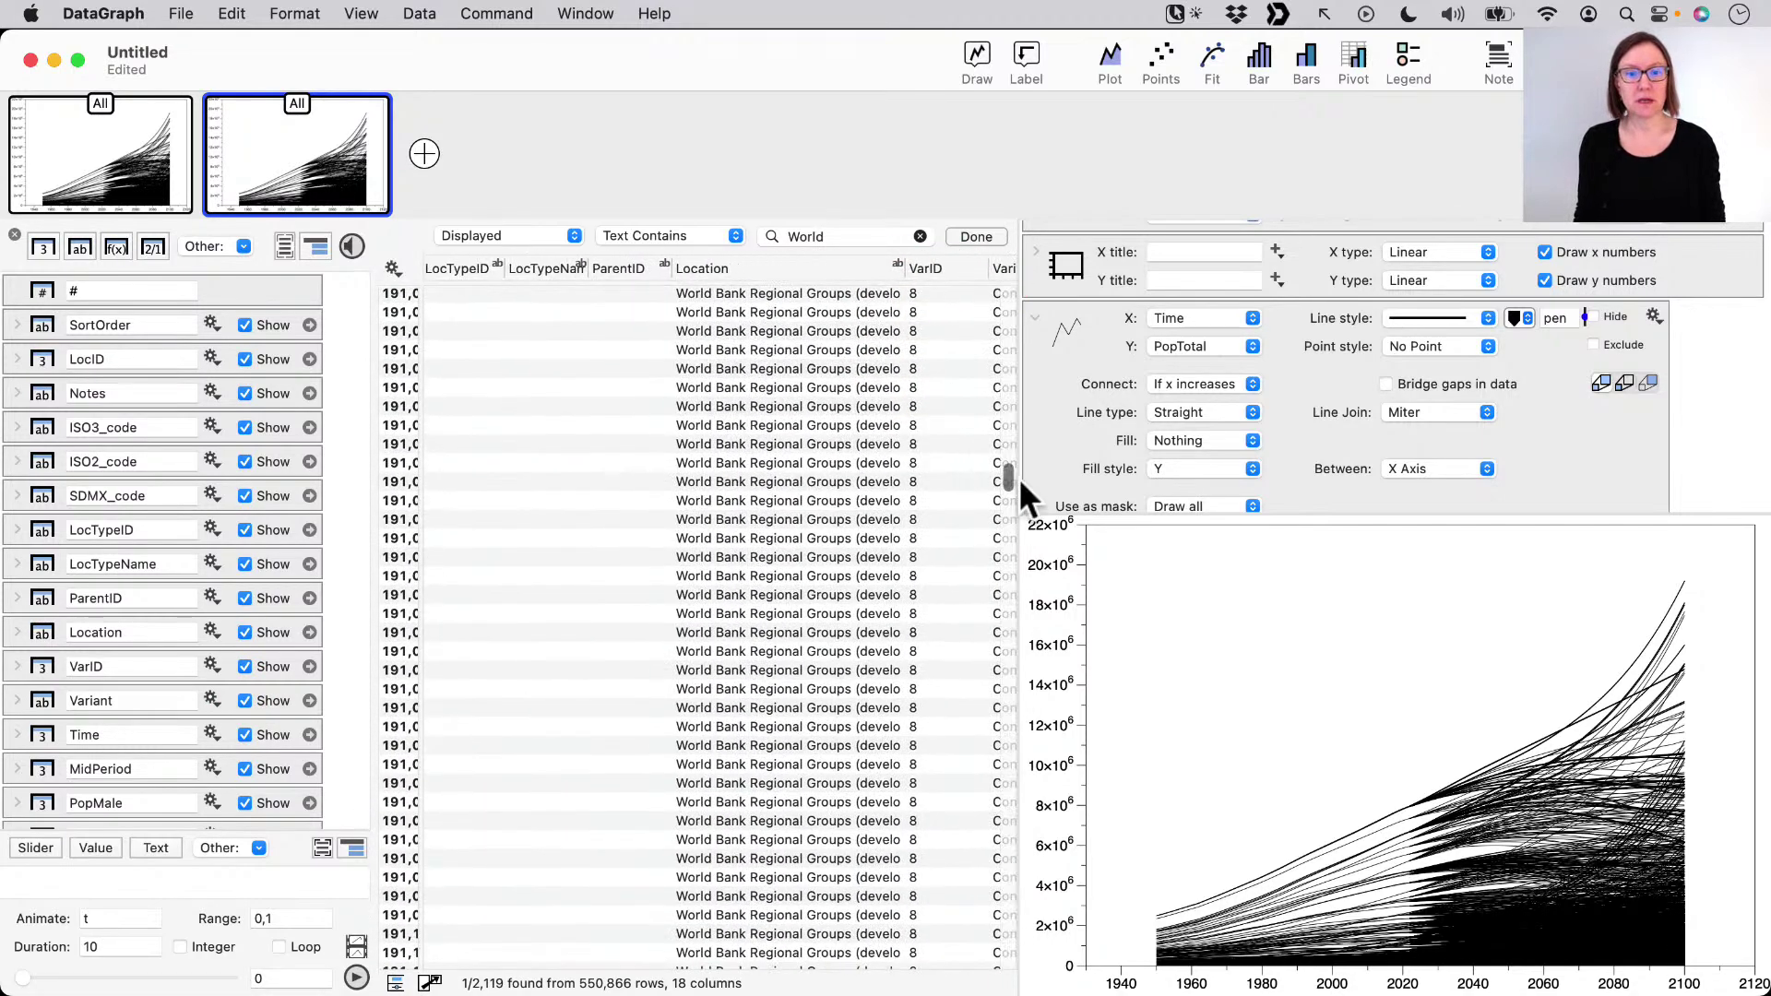
pyautogui.moveTo(1004, 482); pyautogui.dragTo(1049, 843)
pyautogui.hscroll(-1, 777, 562)
pyautogui.scroll(-5, 776, 562)
pyautogui.hscroll(-2, 776, 563)
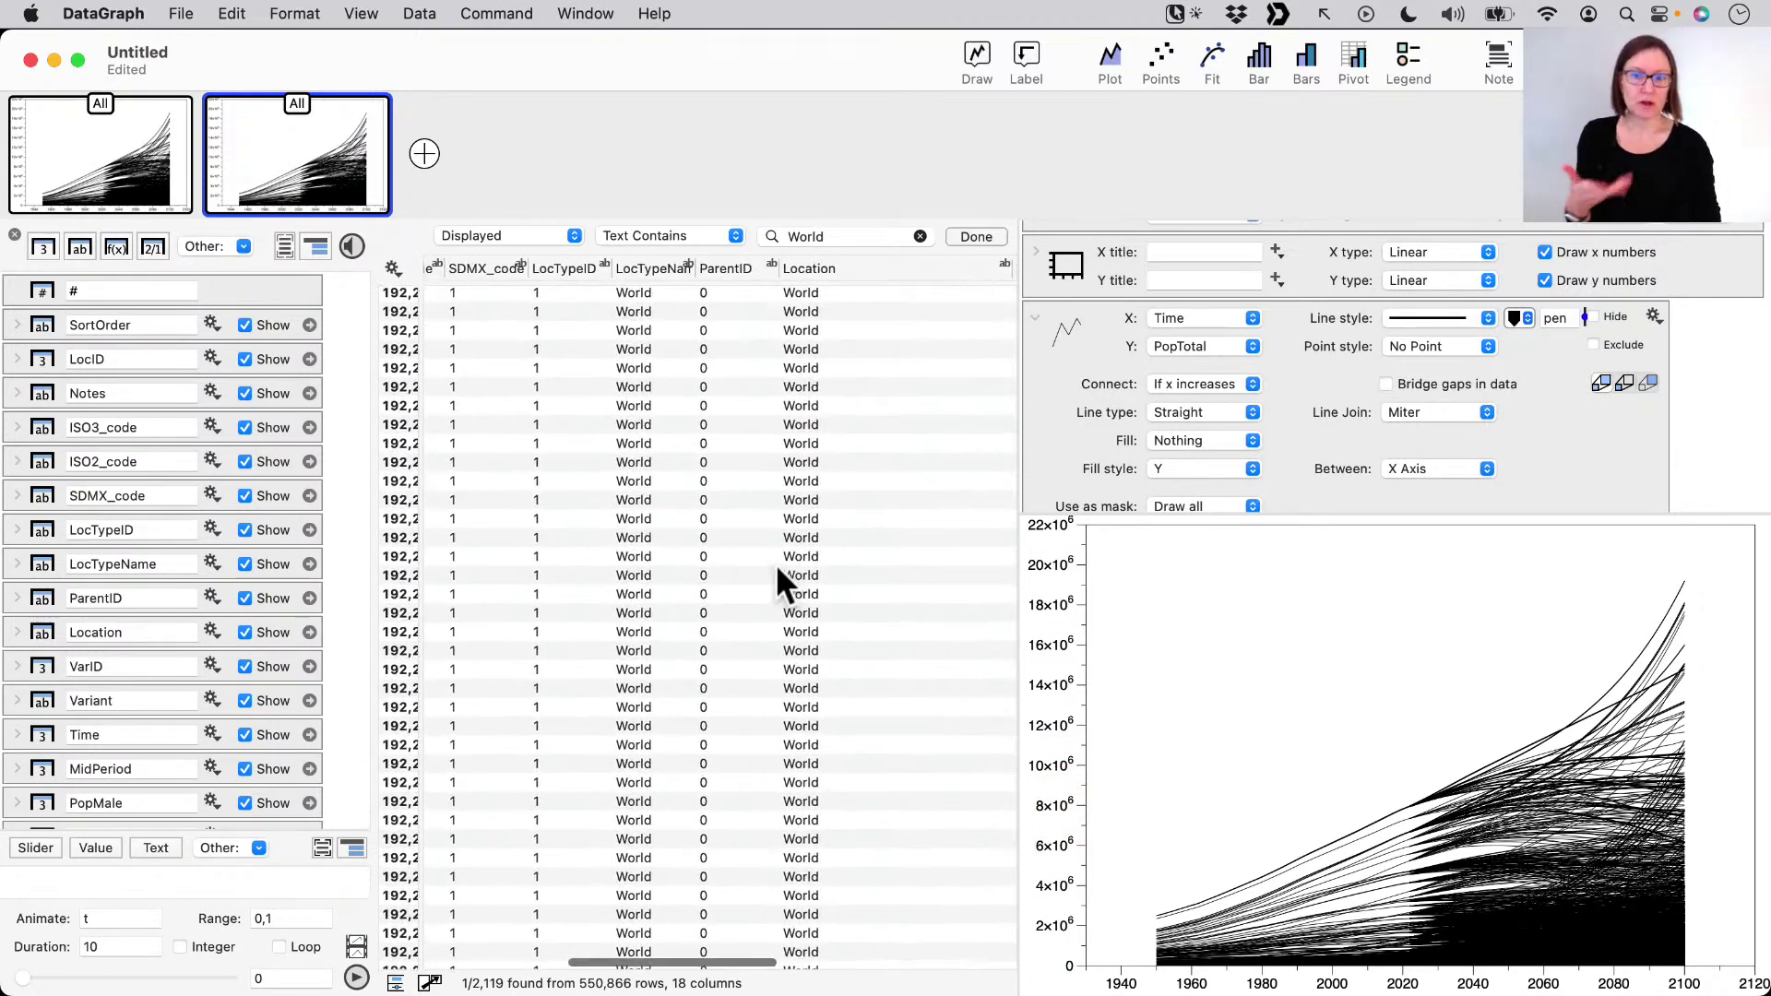
pyautogui.hscroll(-1, 776, 563)
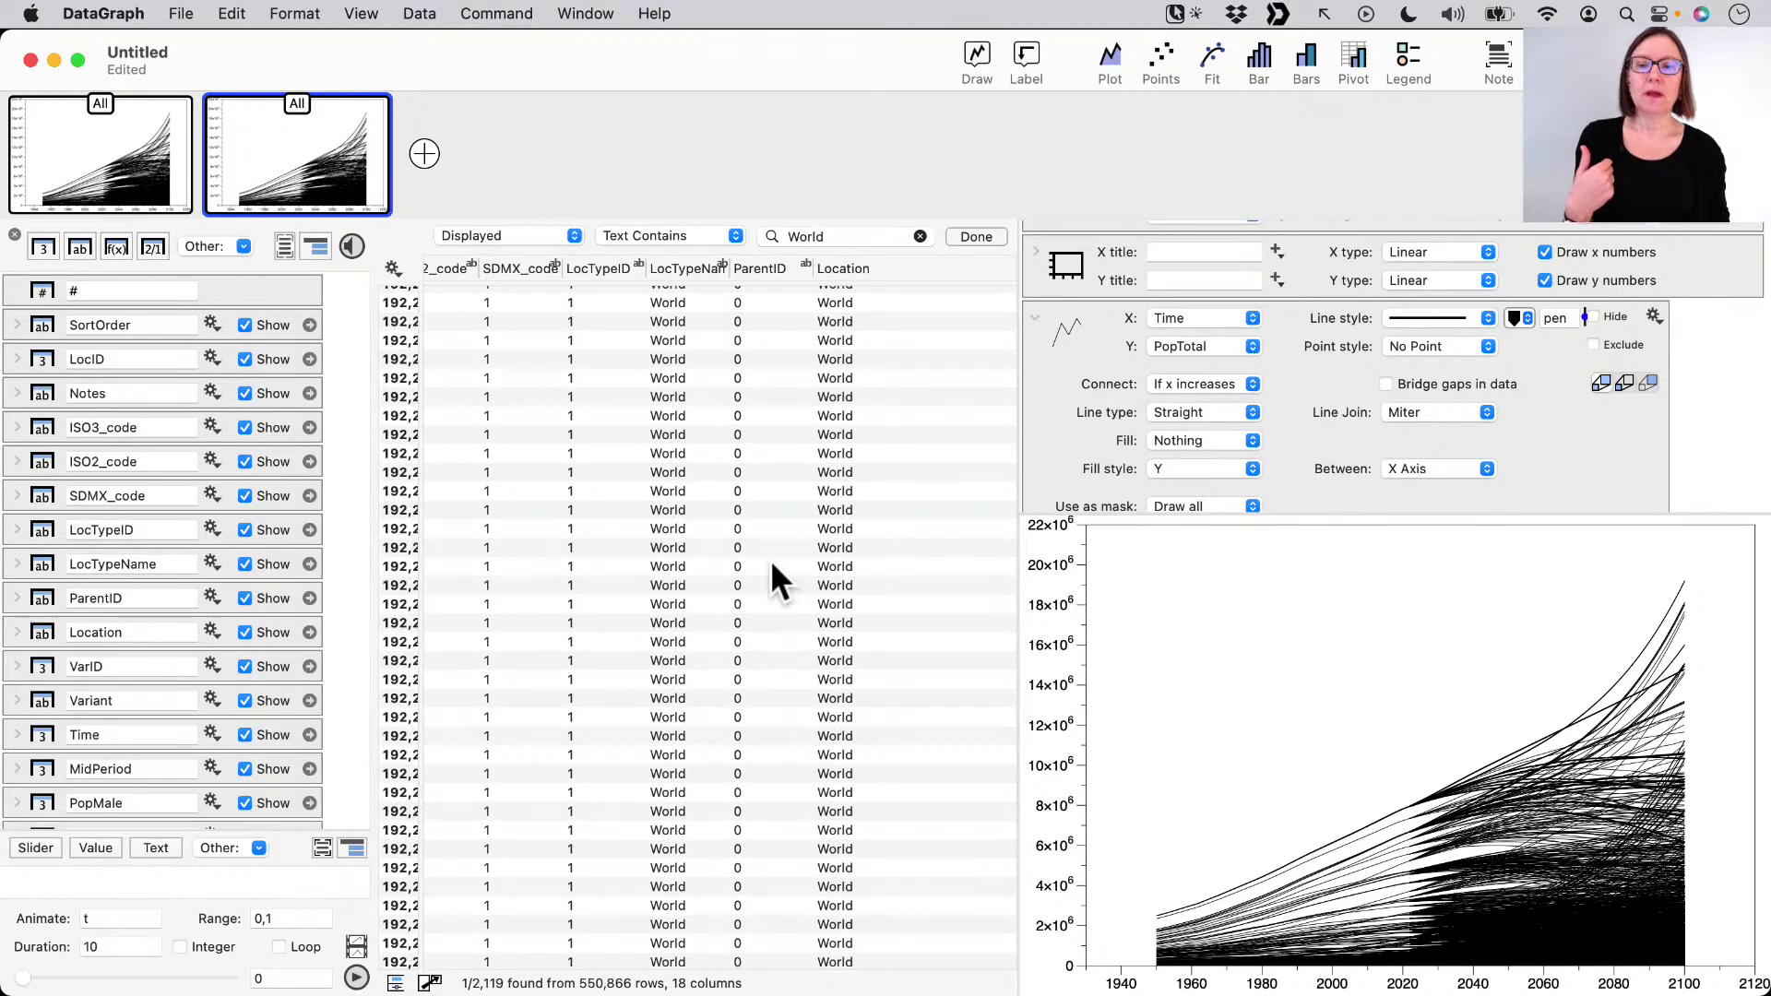
pyautogui.scroll(-5, 744, 711)
pyautogui.hscroll(1, 743, 711)
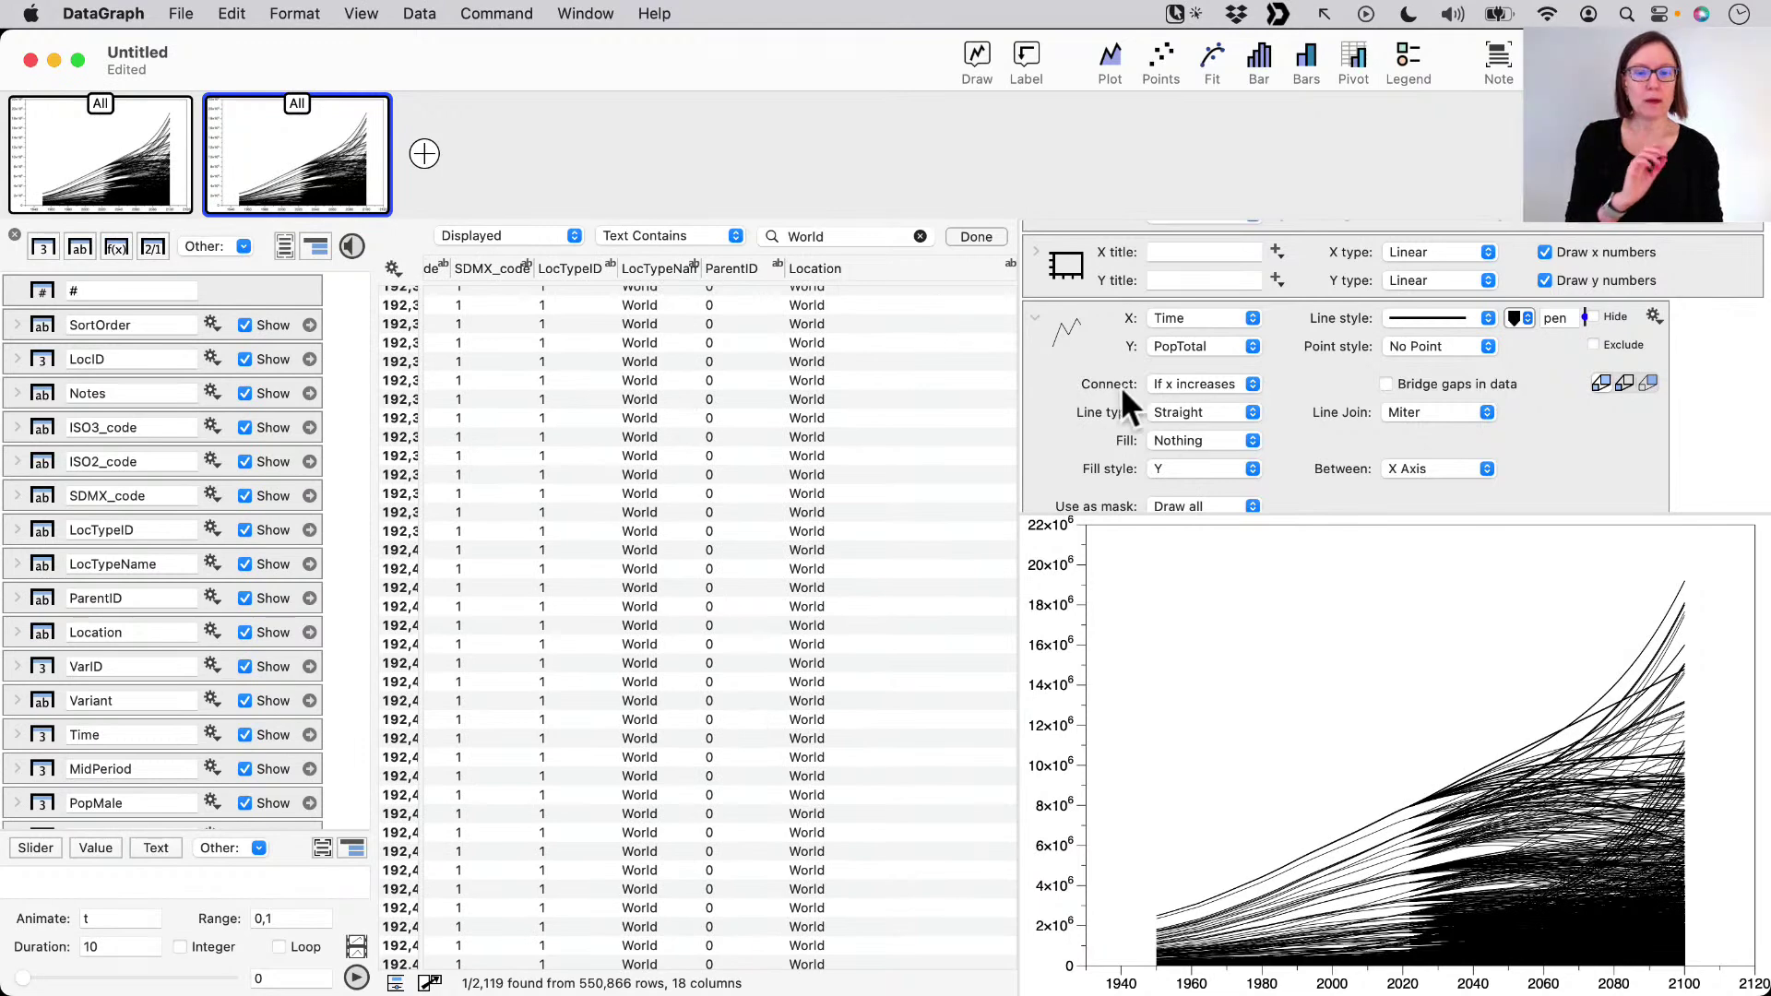
pyautogui.scroll(-5, 867, 590)
pyautogui.hscroll(1, 867, 590)
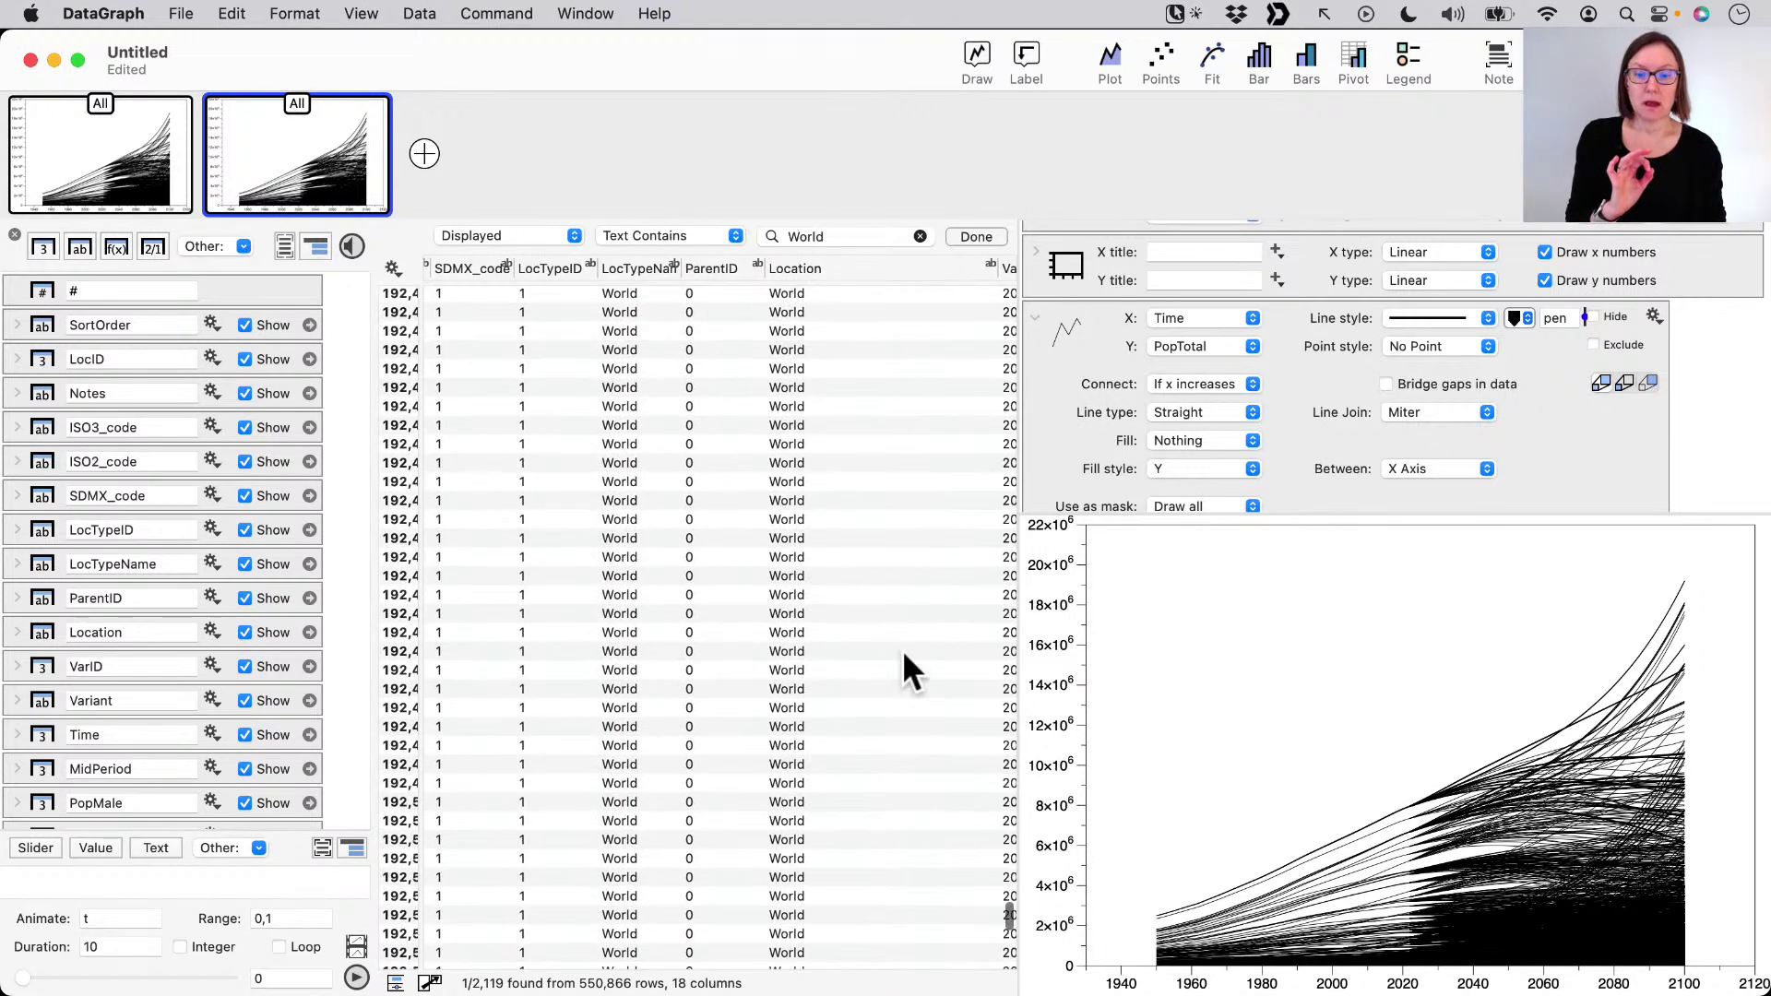
pyautogui.scroll(-5, 901, 667)
pyautogui.hscroll(-1, 902, 667)
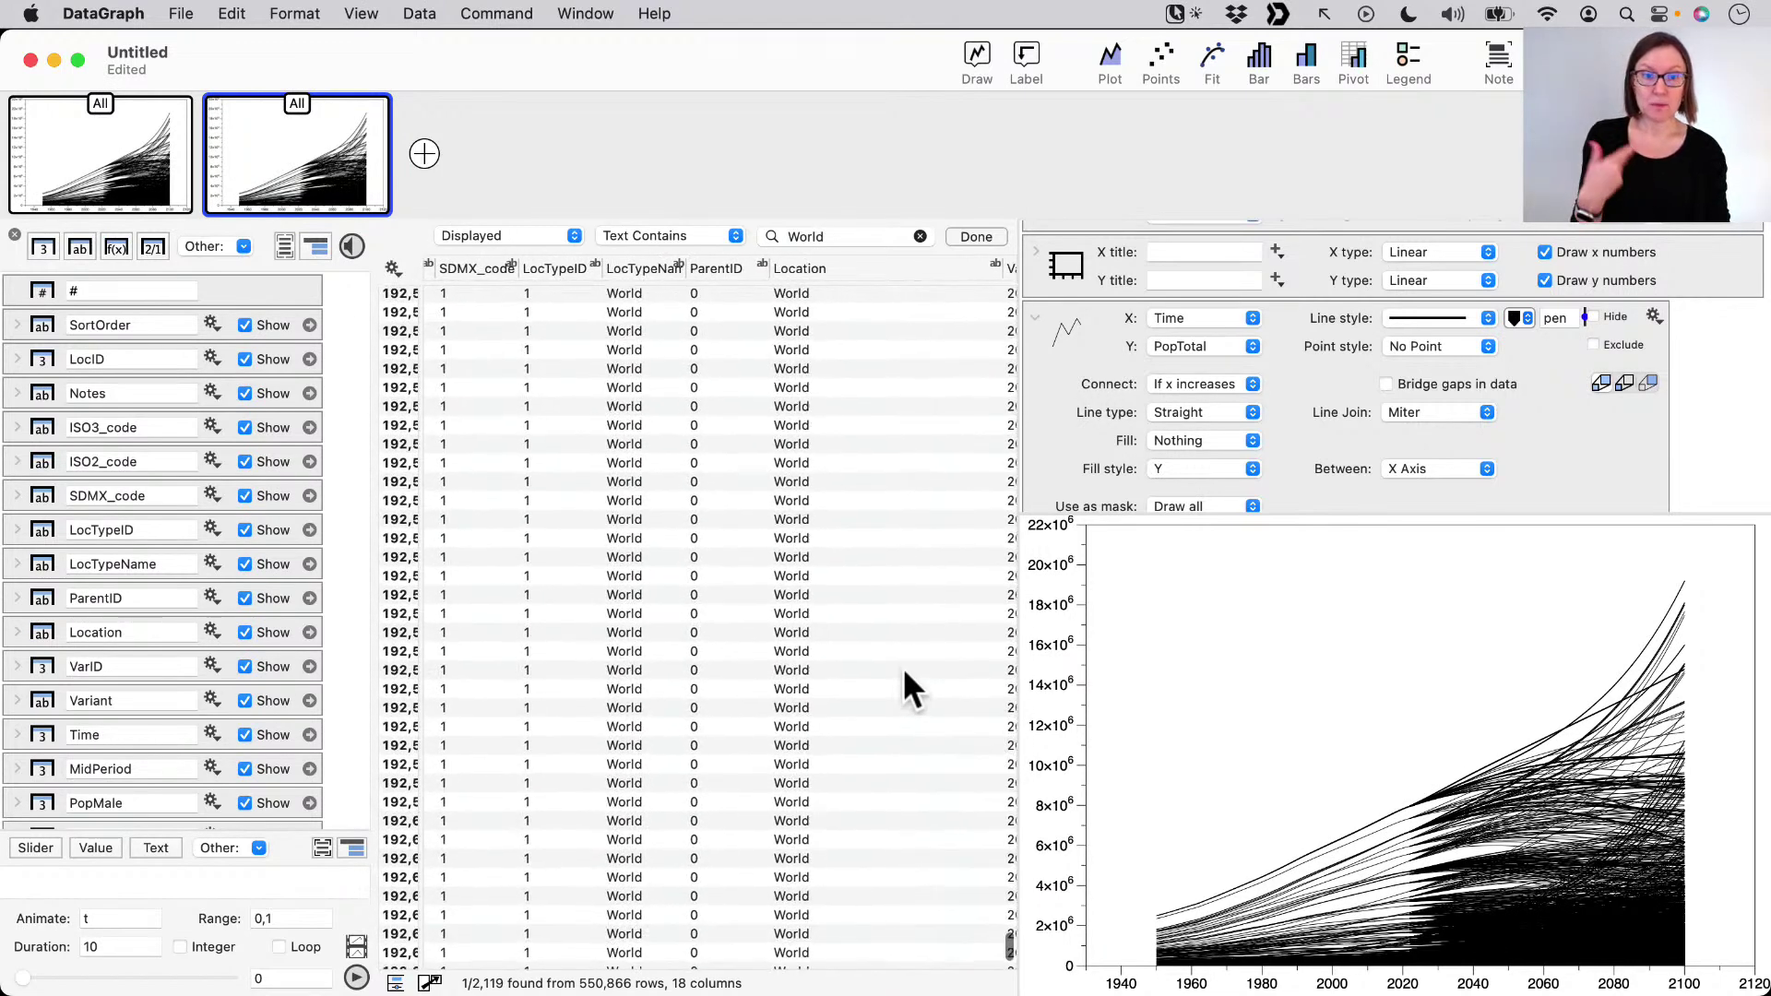
pyautogui.scroll(-2, 1101, 429)
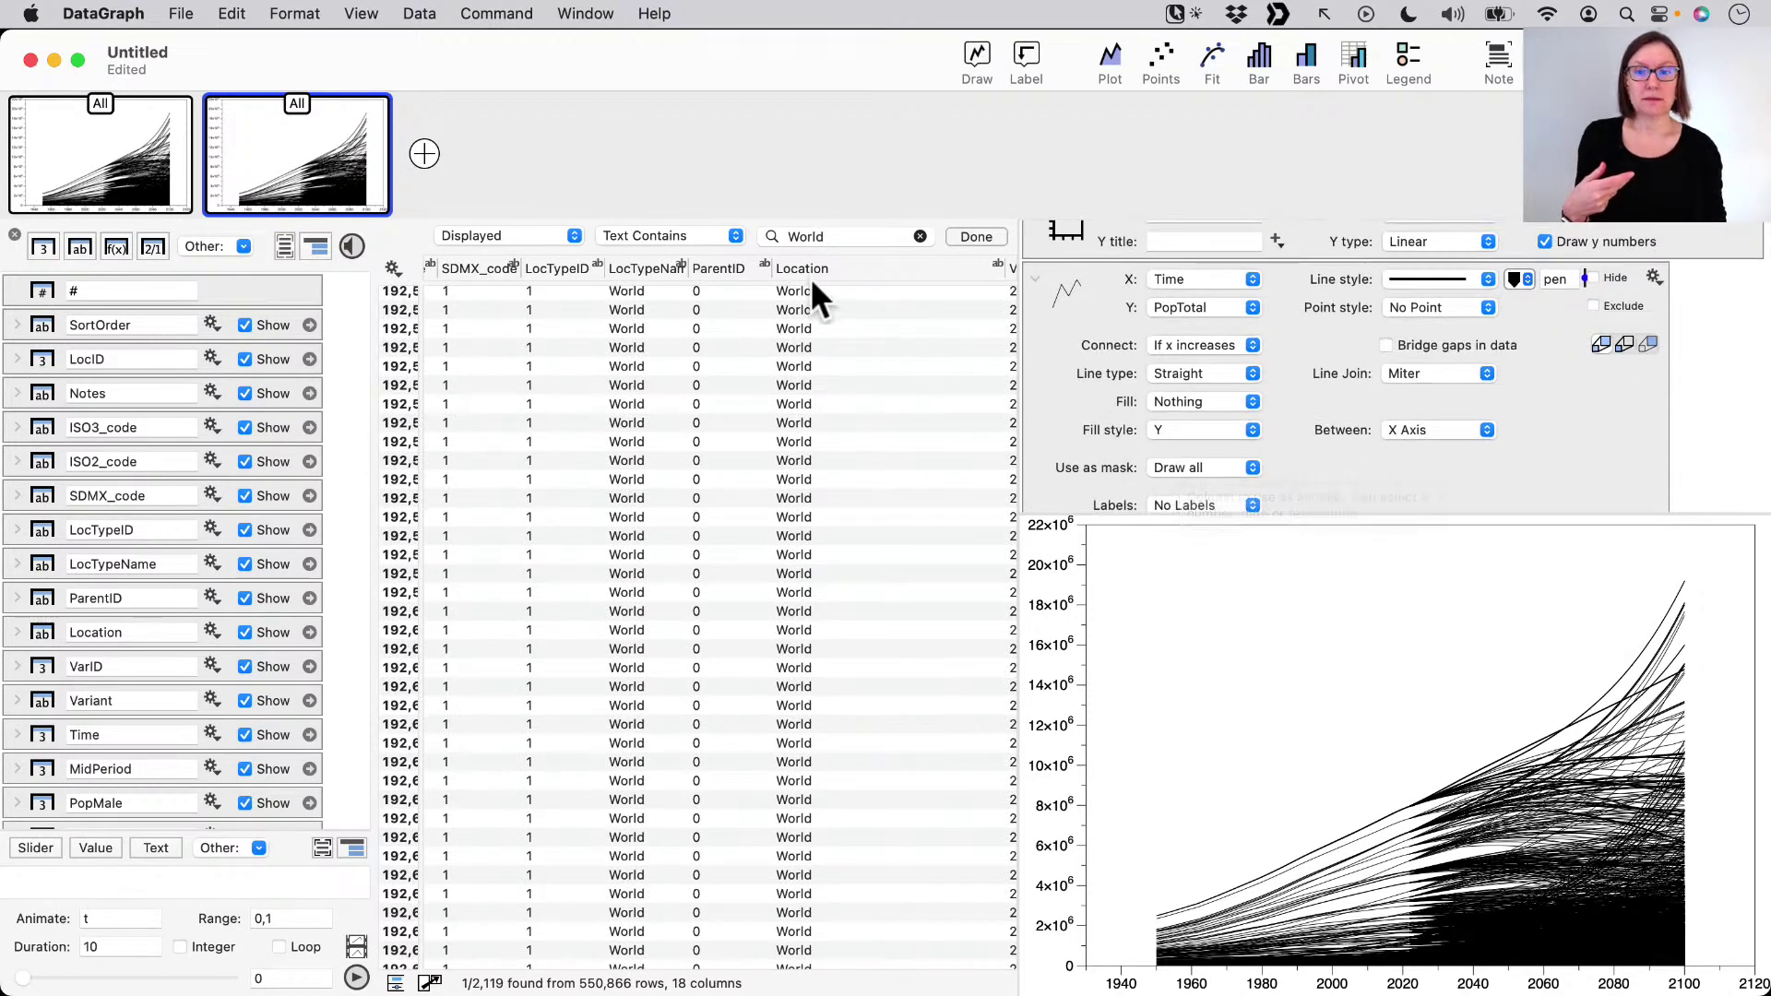
# - Mask the line plot by the Location column, including only values that match "World"
pyautogui.moveTo(800, 268); pyautogui.dragTo(1188, 468)
pyautogui.click(1444, 461)
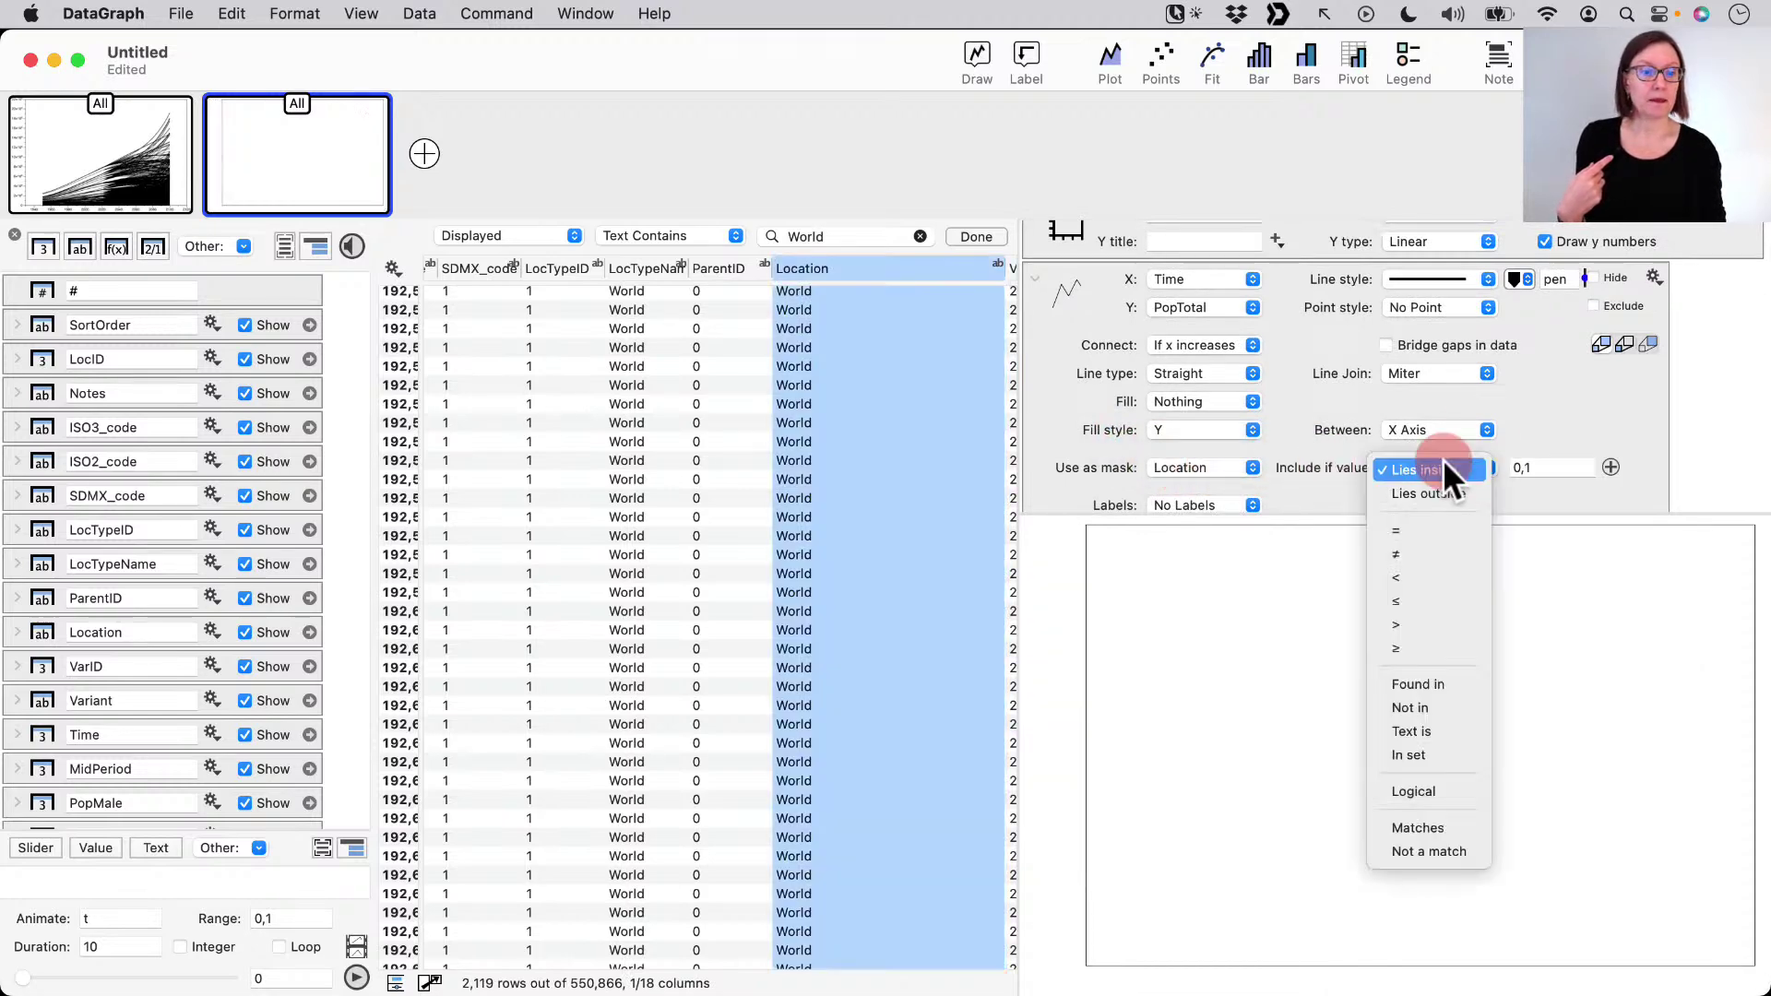
pyautogui.click(1466, 830)
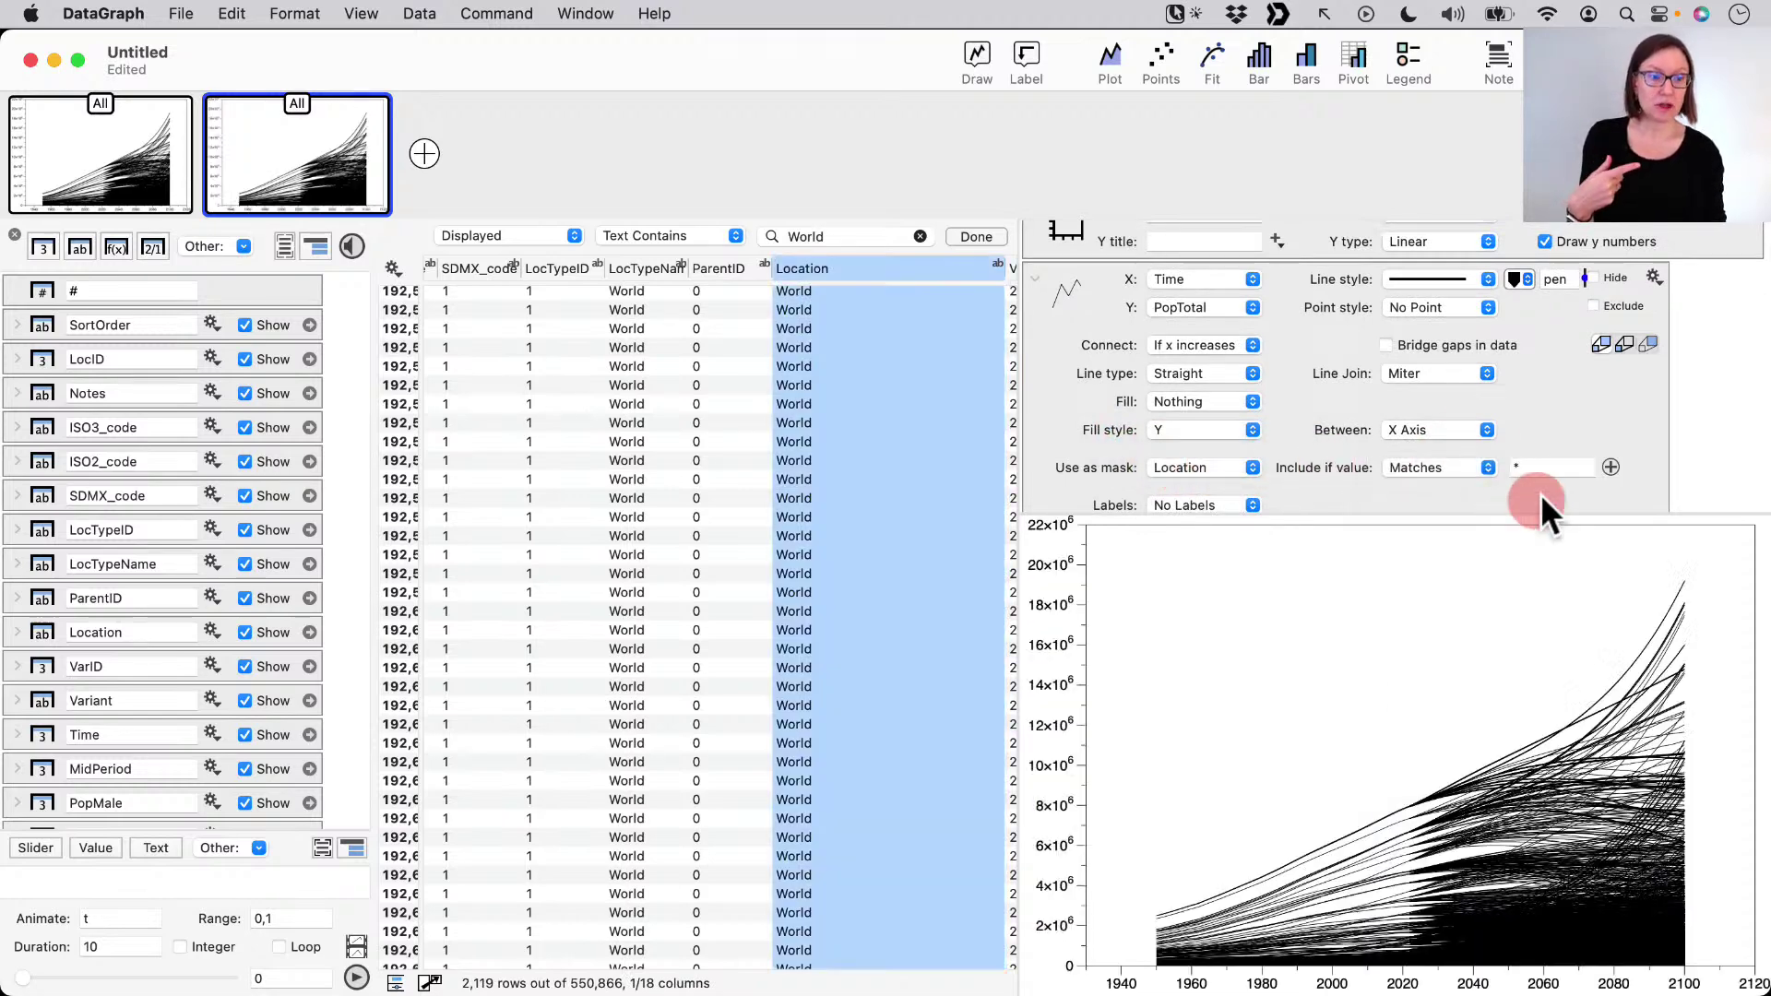
pyautogui.moveTo(1537, 465); pyautogui.dragTo(1475, 467)
pyautogui.write('W')
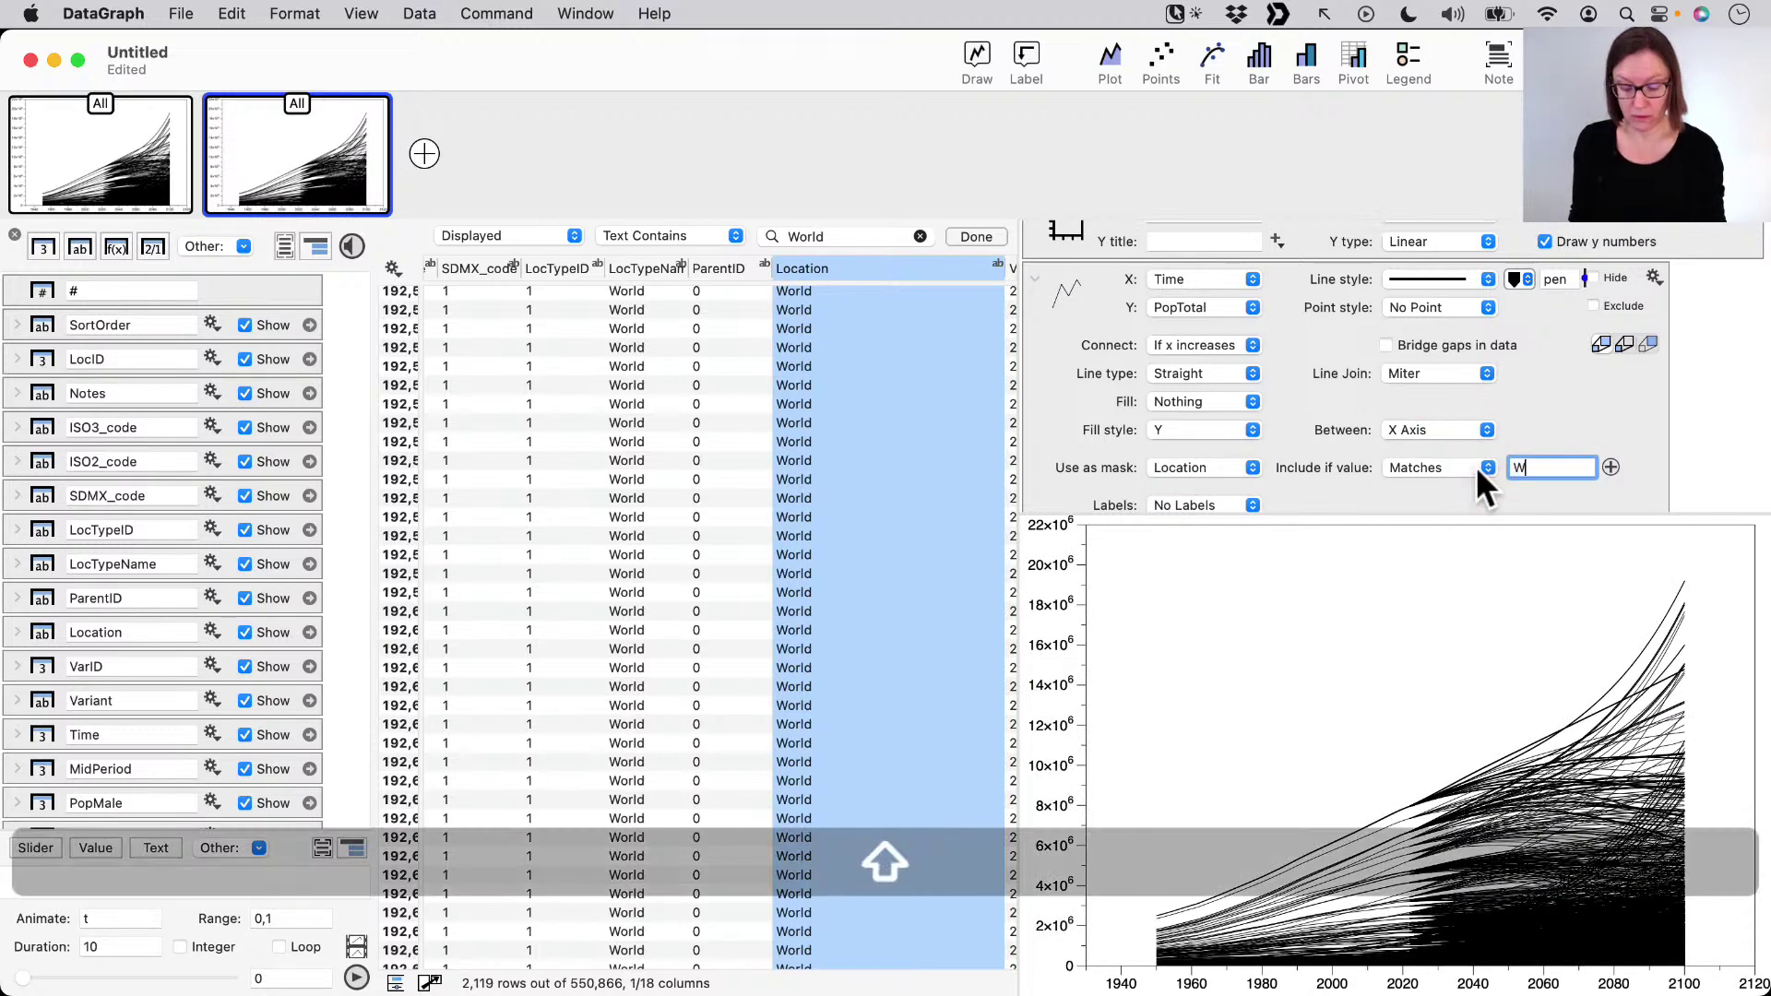
pyautogui.write('orld')
pyautogui.press('Return')
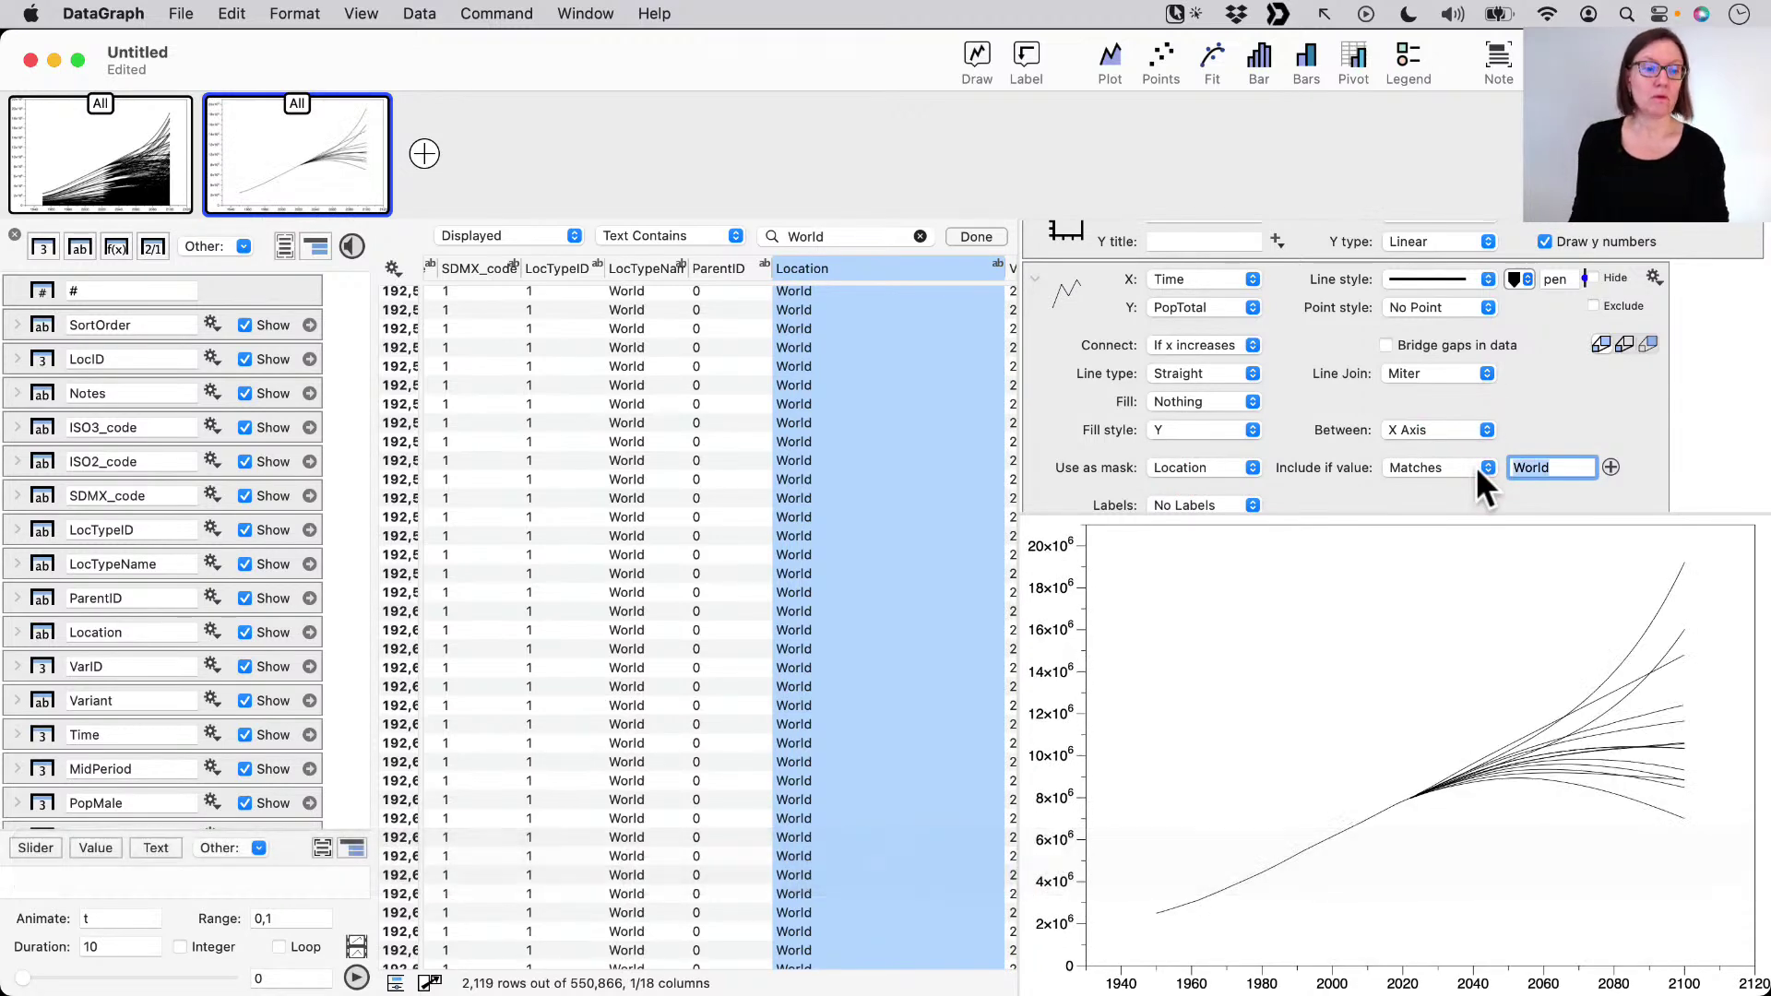
pyautogui.click(1653, 764)
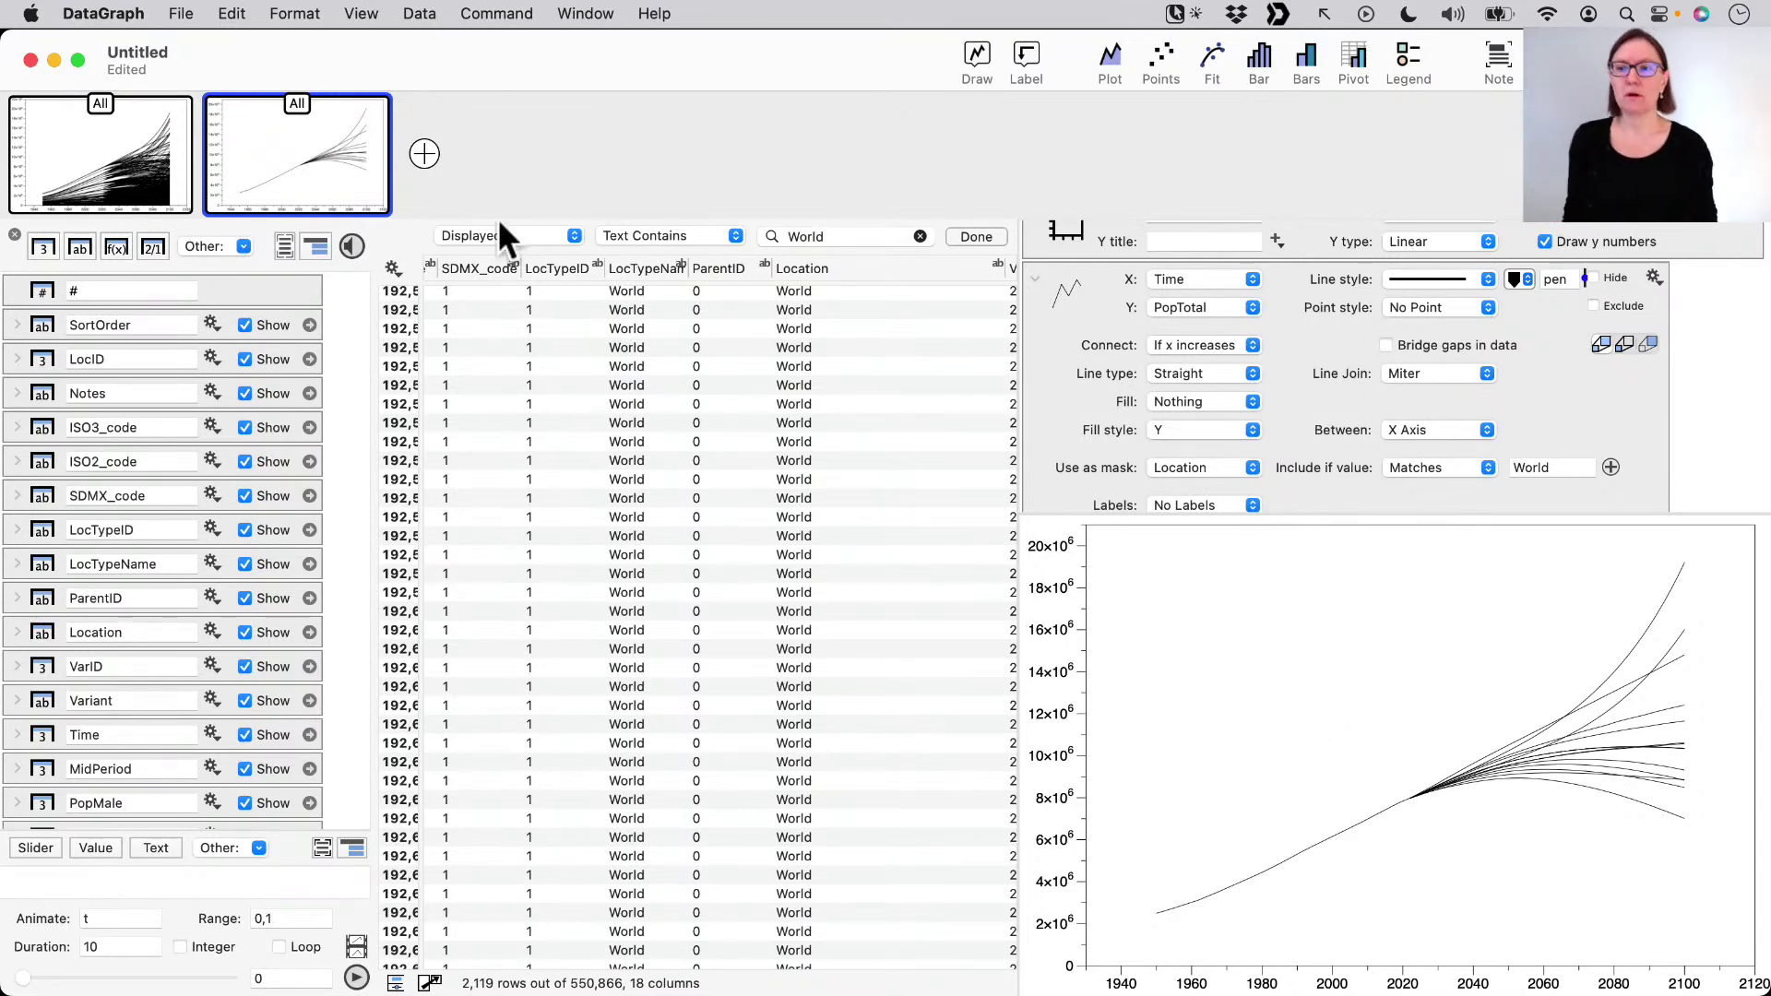
# - Duplicate the masked graph and rename its original "World"
pyautogui.moveTo(269, 189)
pyautogui.click(207, 175)
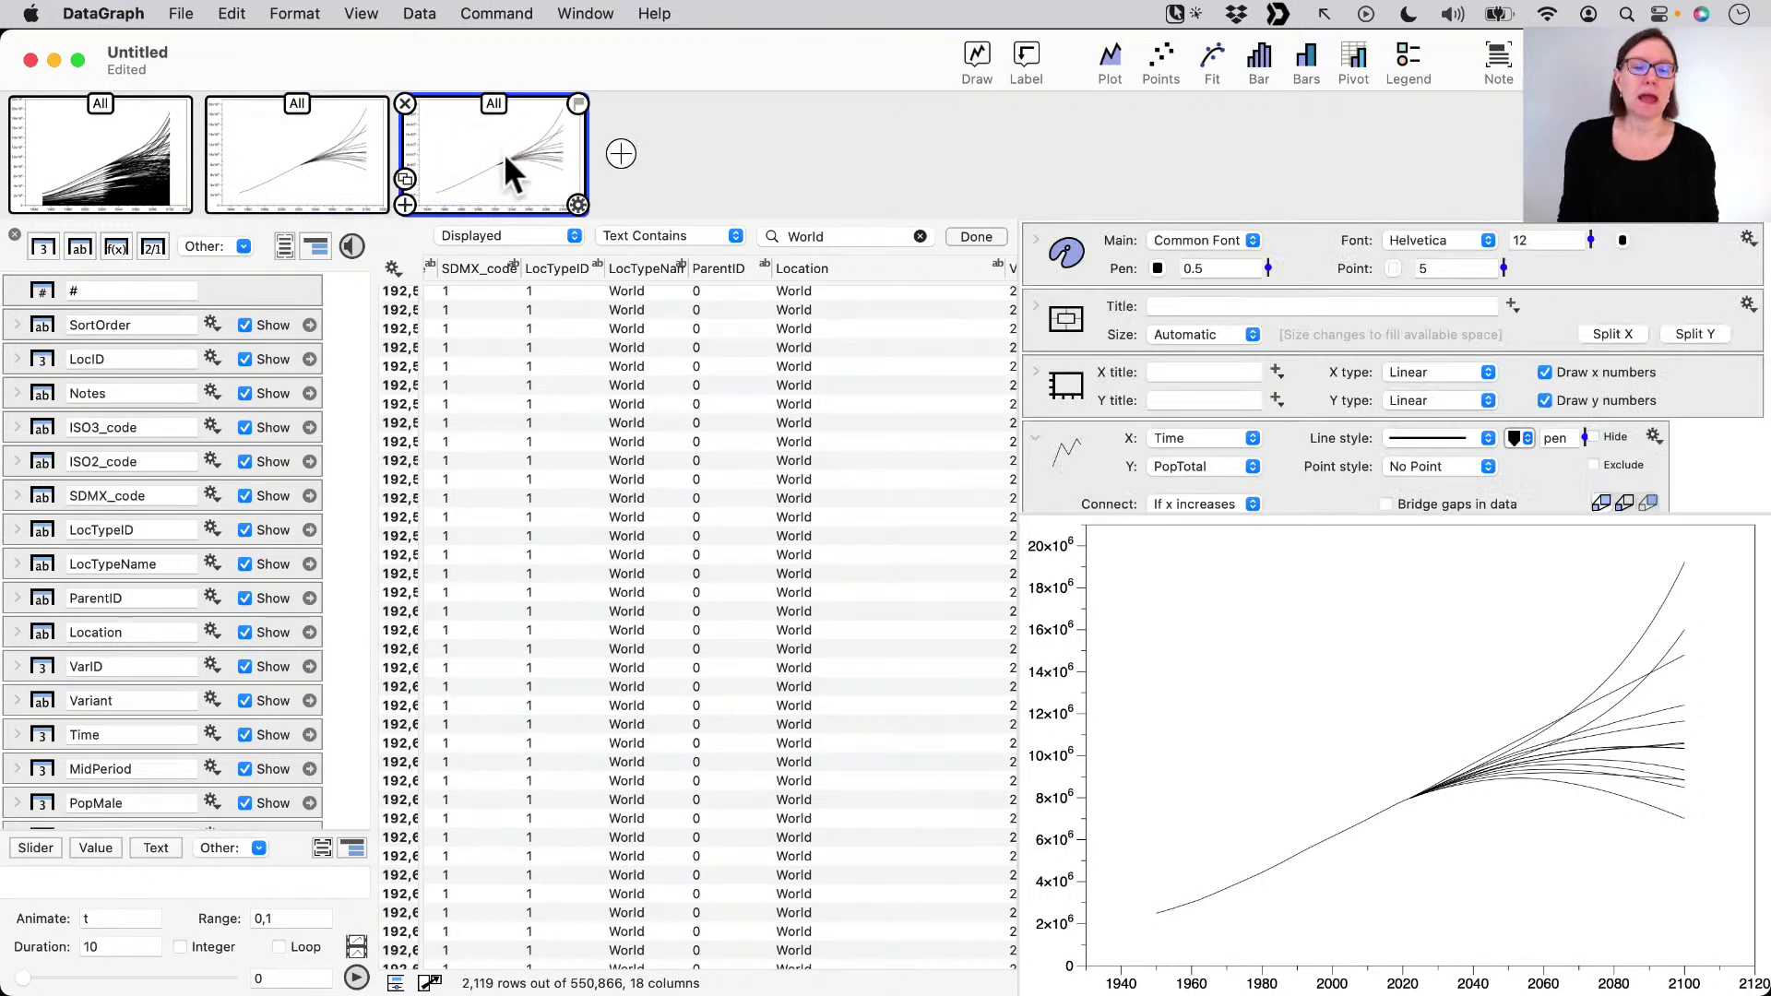
pyautogui.click(288, 105)
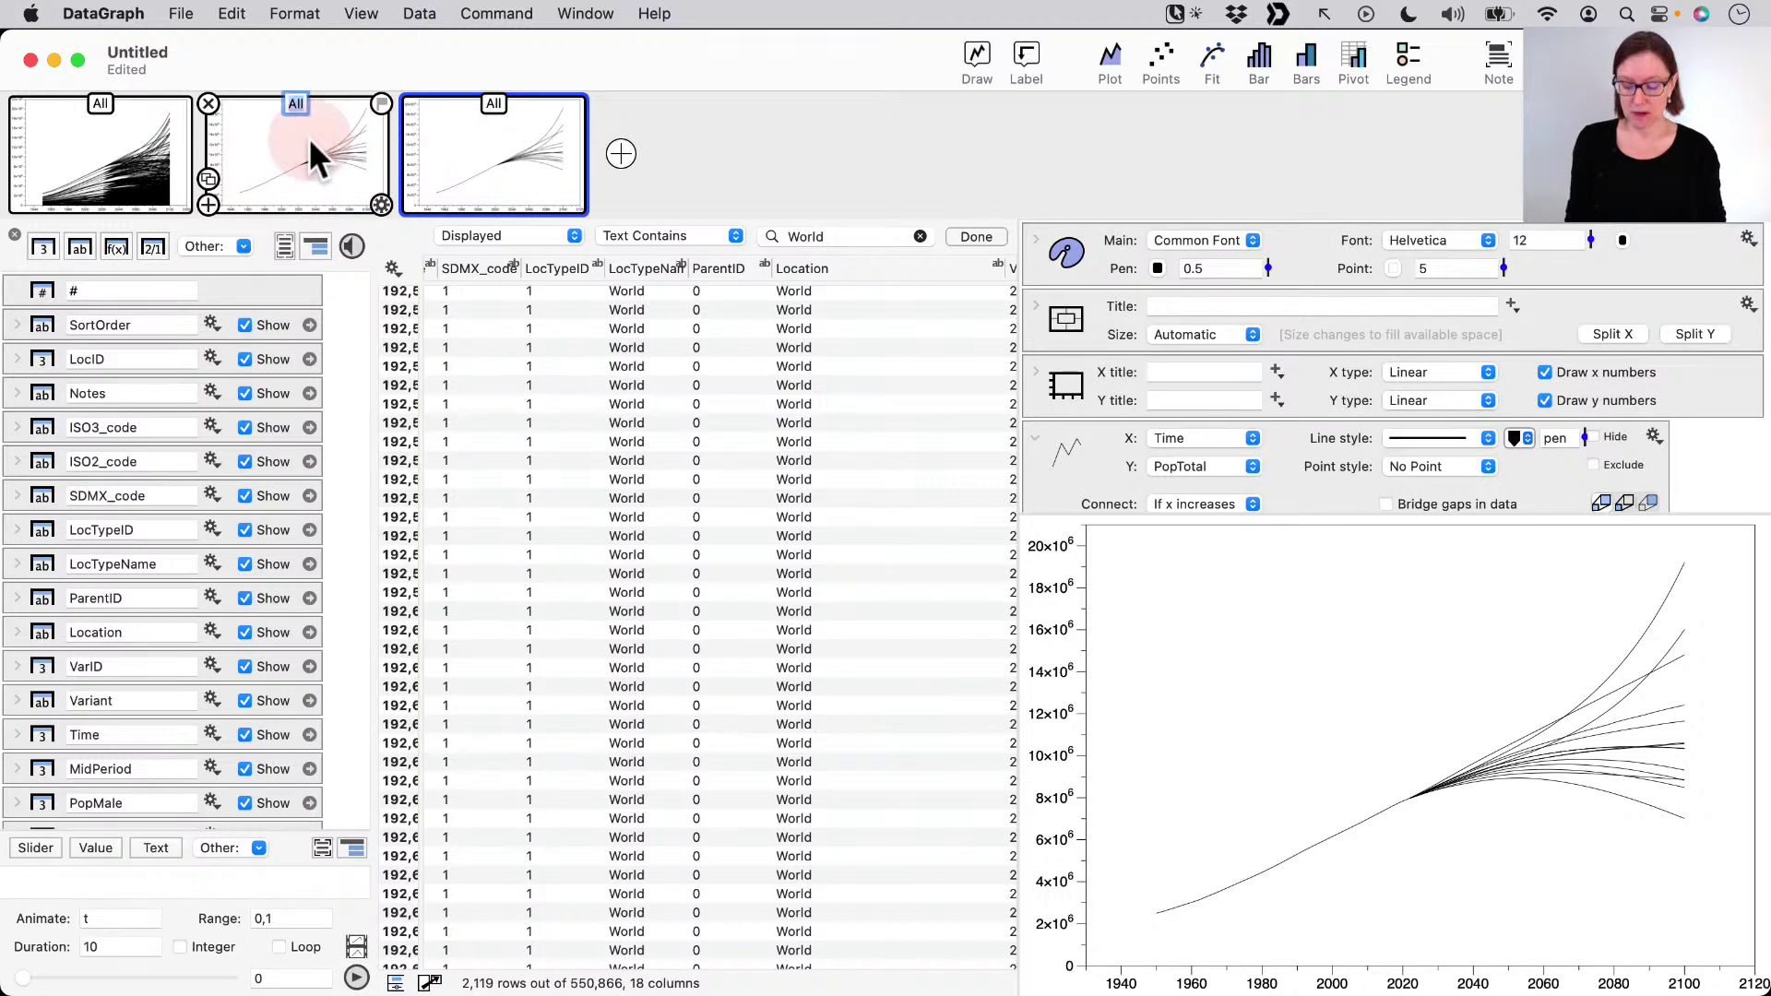
pyautogui.write('No')
pyautogui.press('BackSpace')
pyautogui.press('BackSpace')
pyautogui.press('Return')
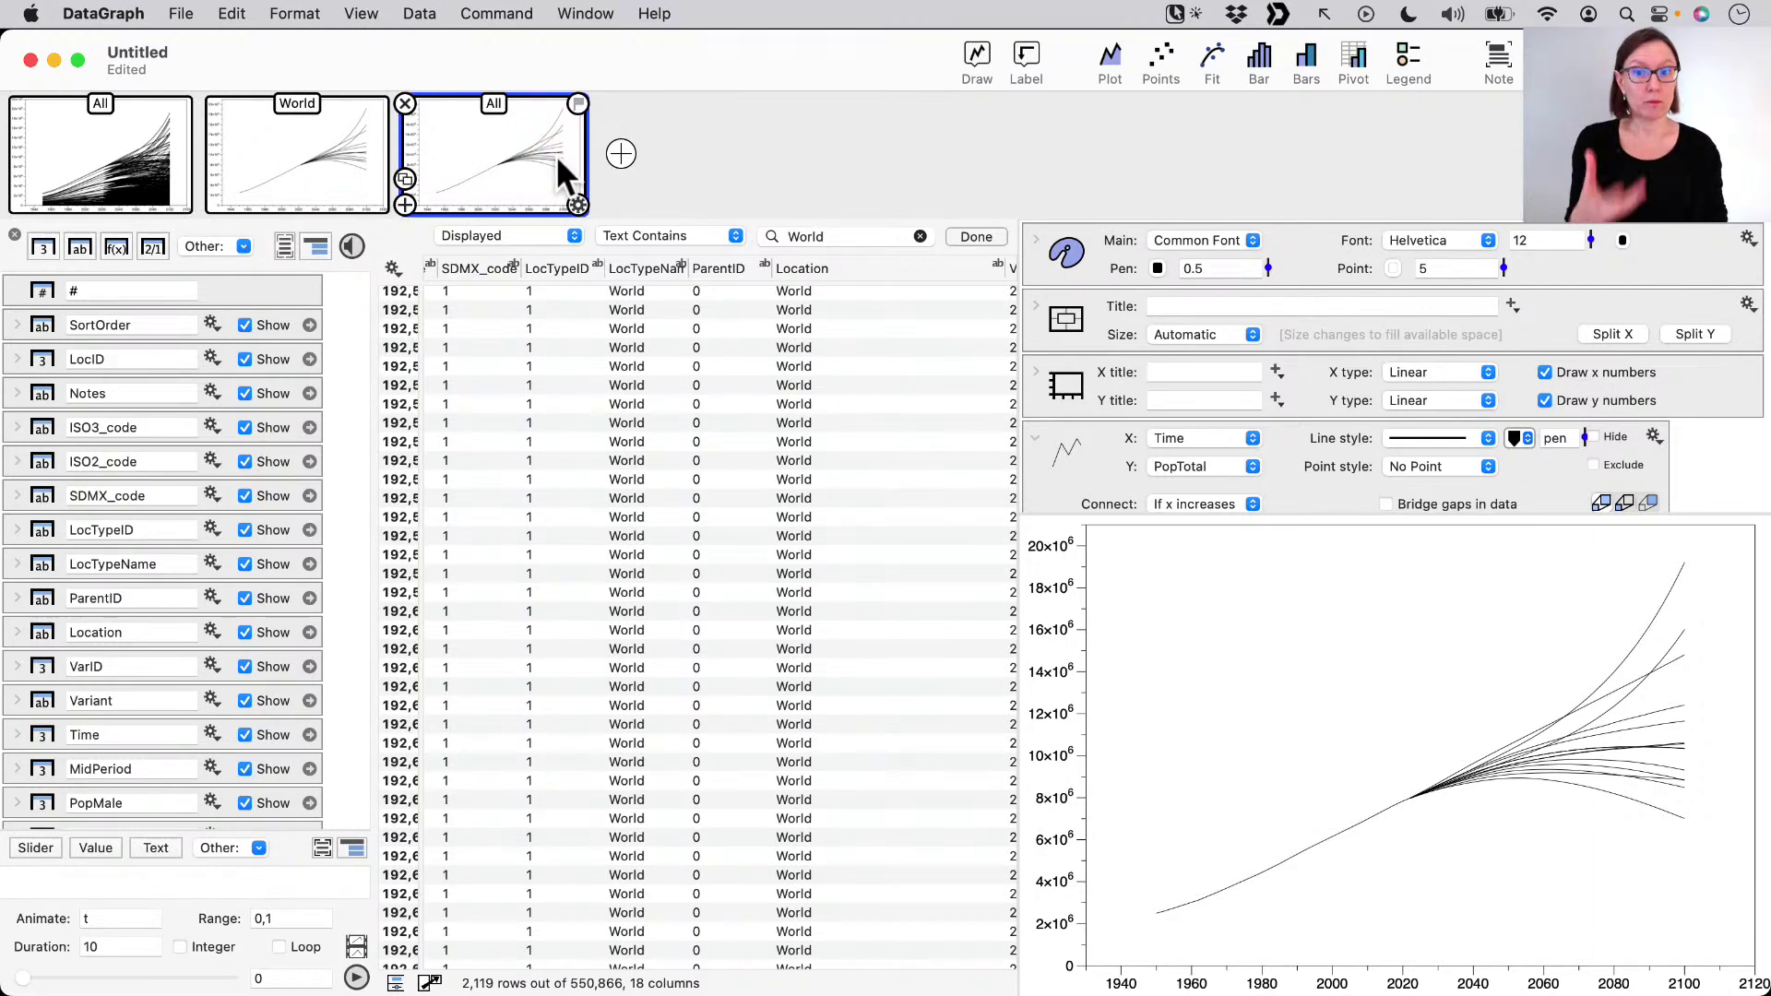
# - Gather all the data columns from SortOrder to PopDensity into a group named "Data", and test collapsing and expanding it
pyautogui.click(657, 466)
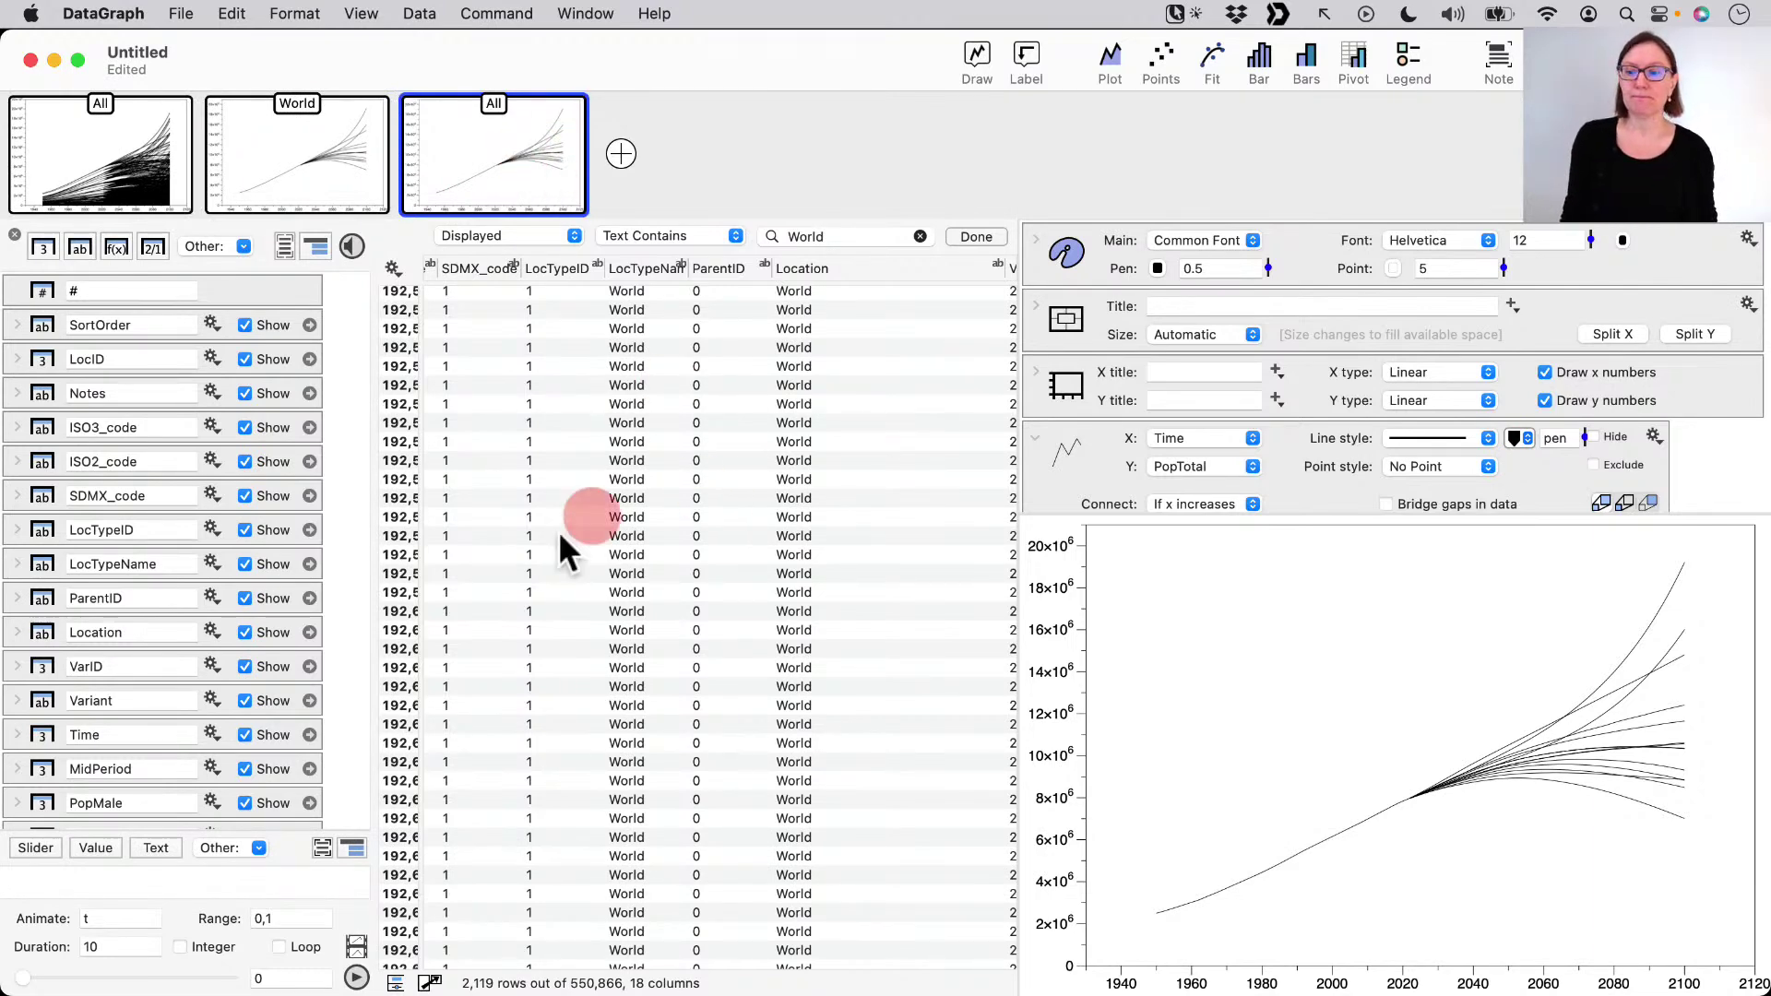
pyautogui.scroll(-1, 779, 646)
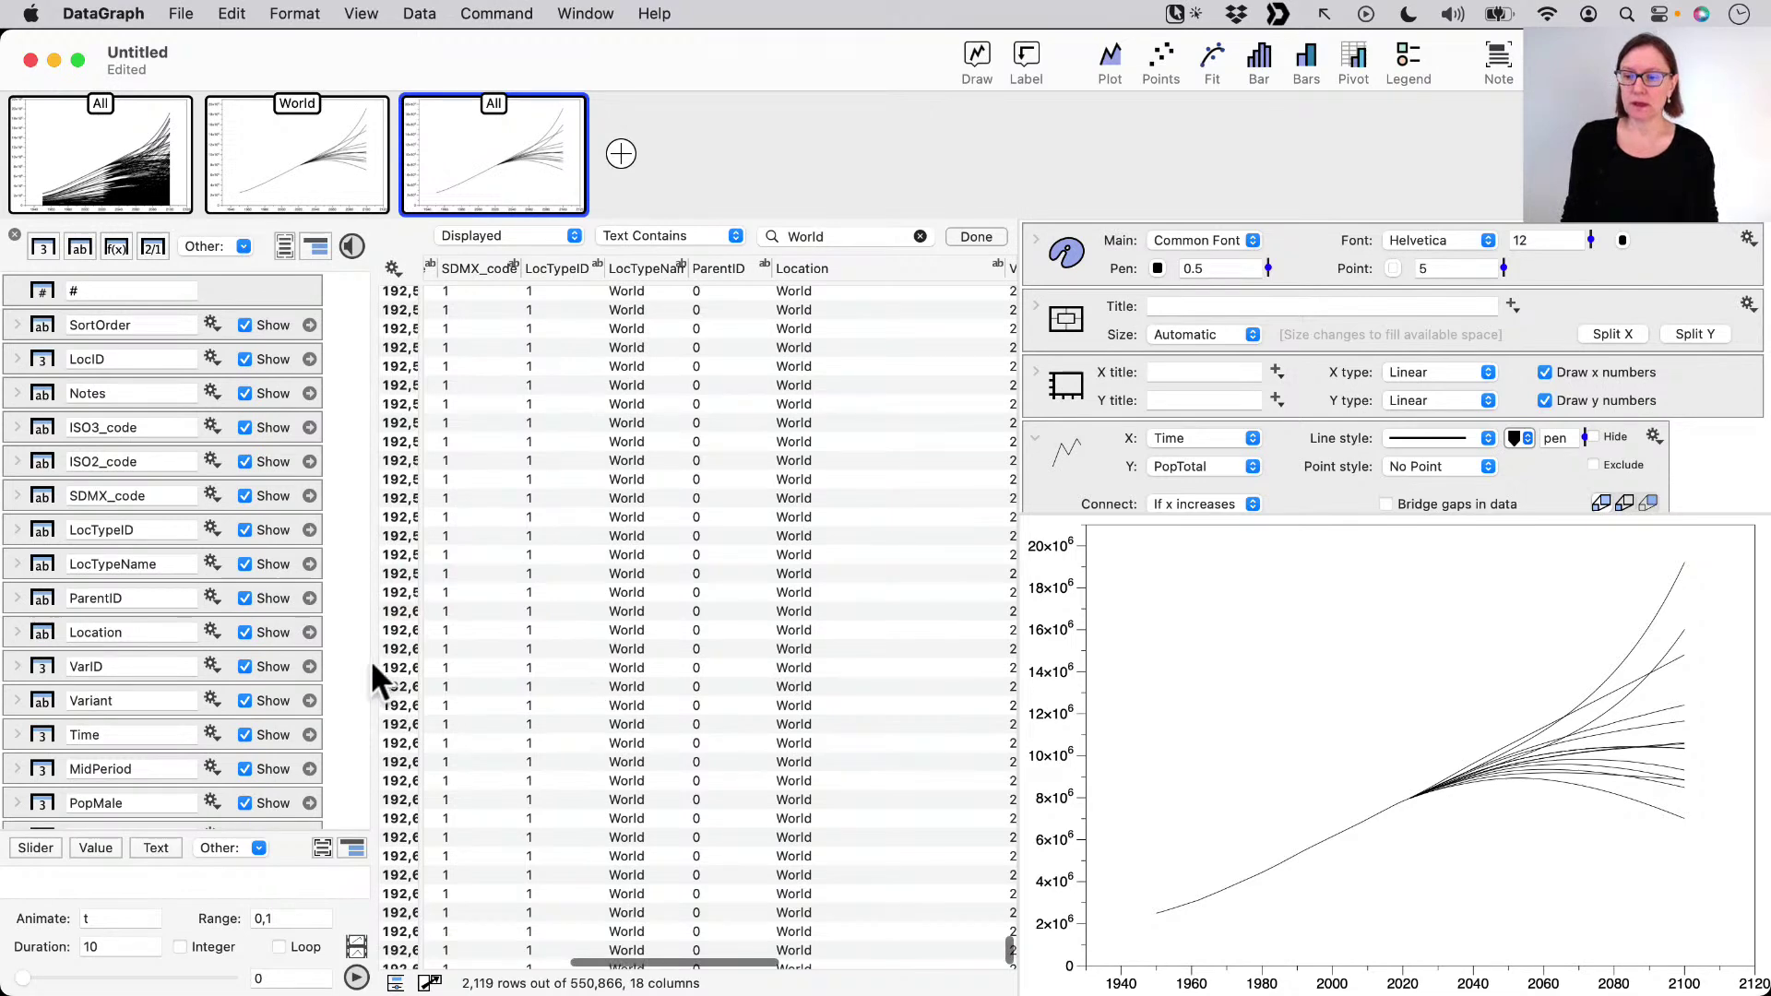
pyautogui.click(340, 316)
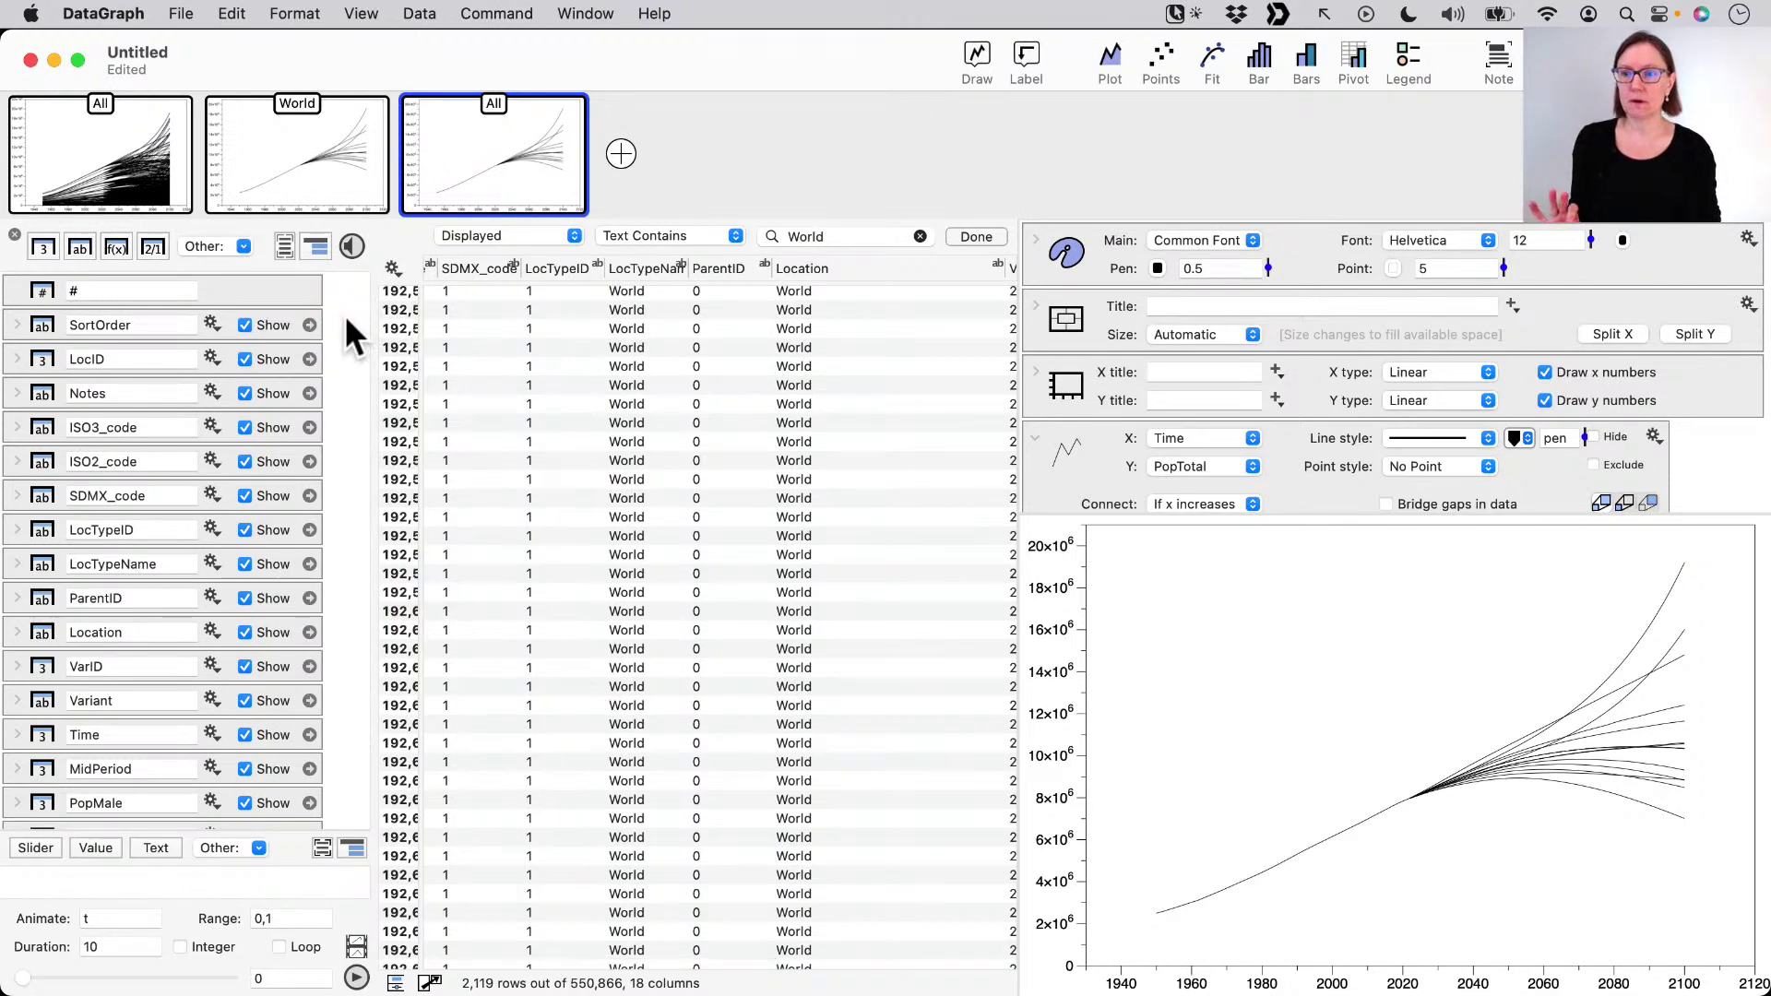
pyautogui.moveTo(346, 319); pyautogui.dragTo(3, 904)
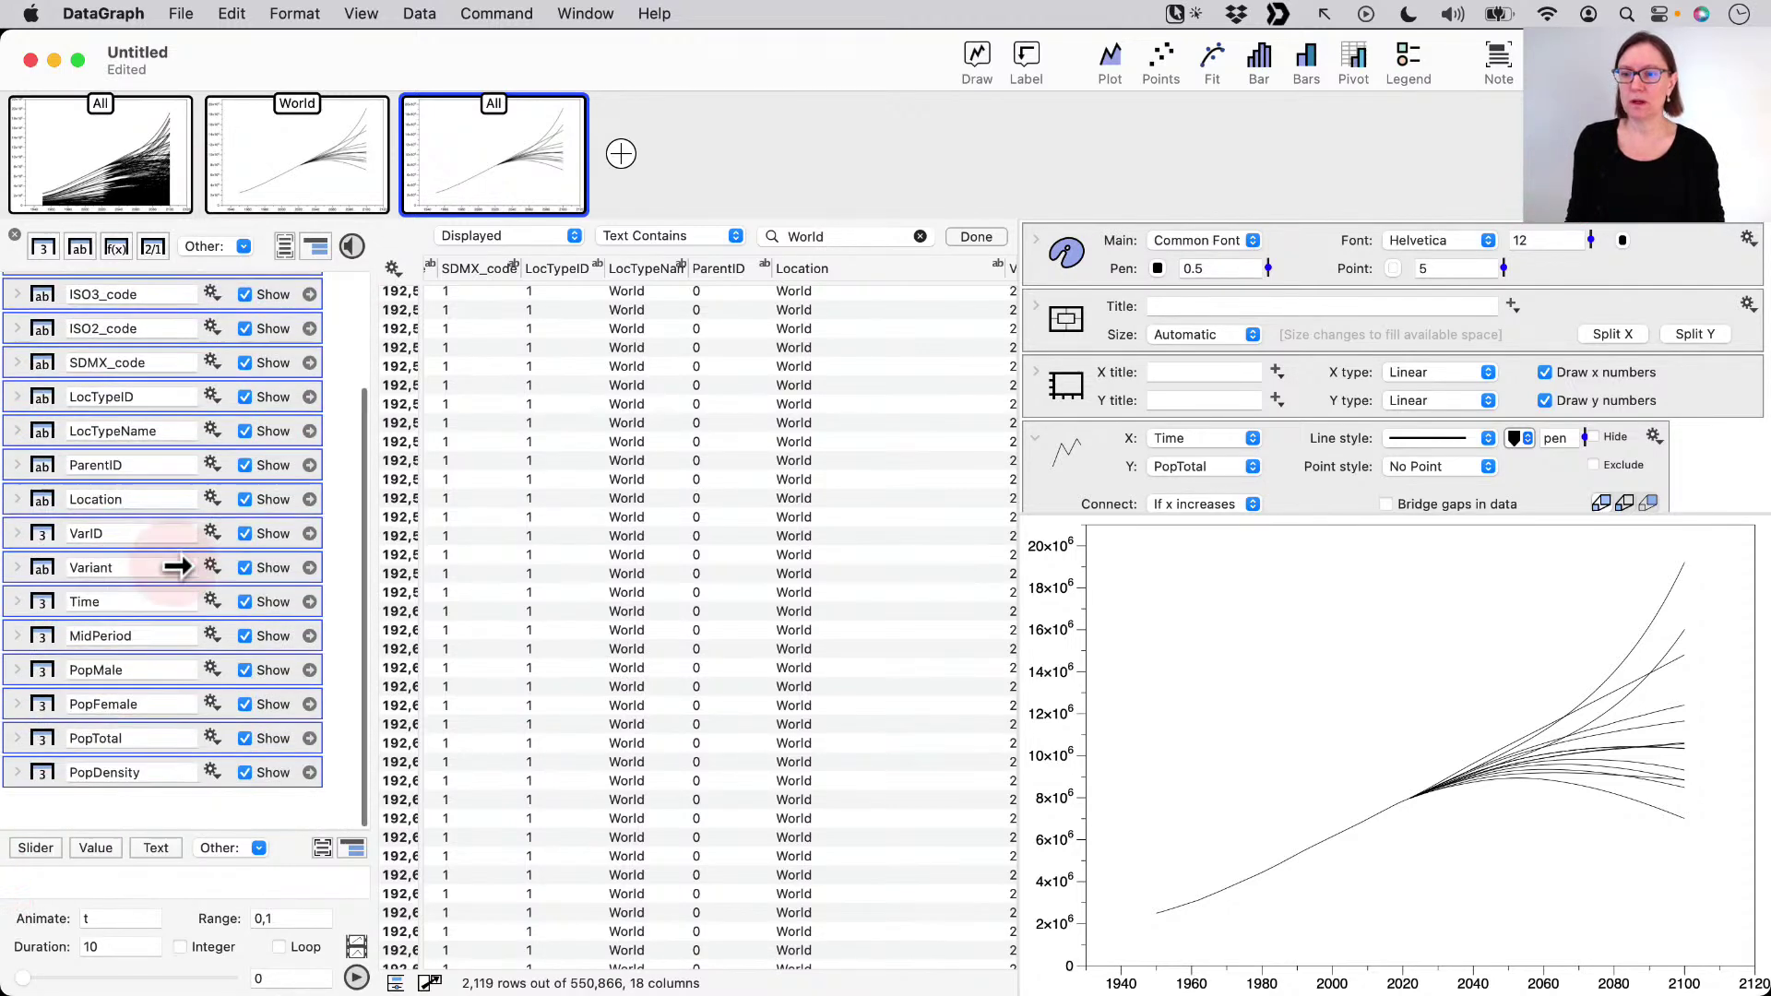
pyautogui.scroll(3, 241, 429)
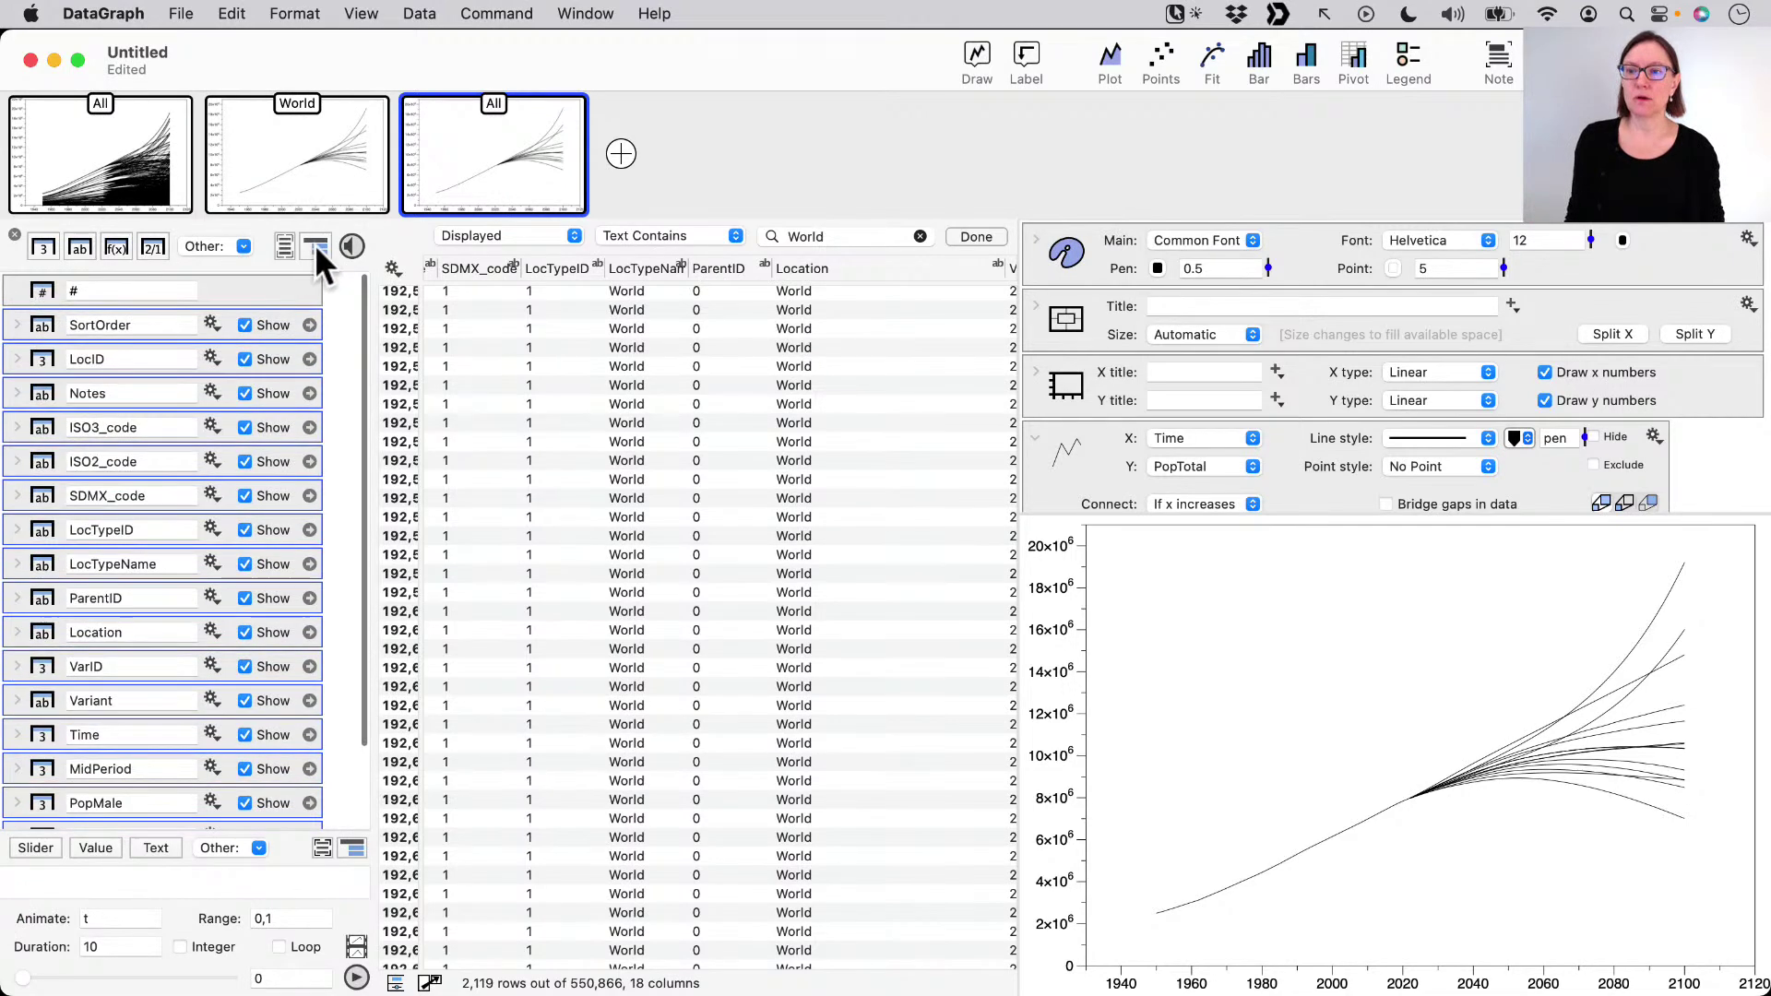
pyautogui.click(314, 246)
pyautogui.write('Data')
pyautogui.press('Return')
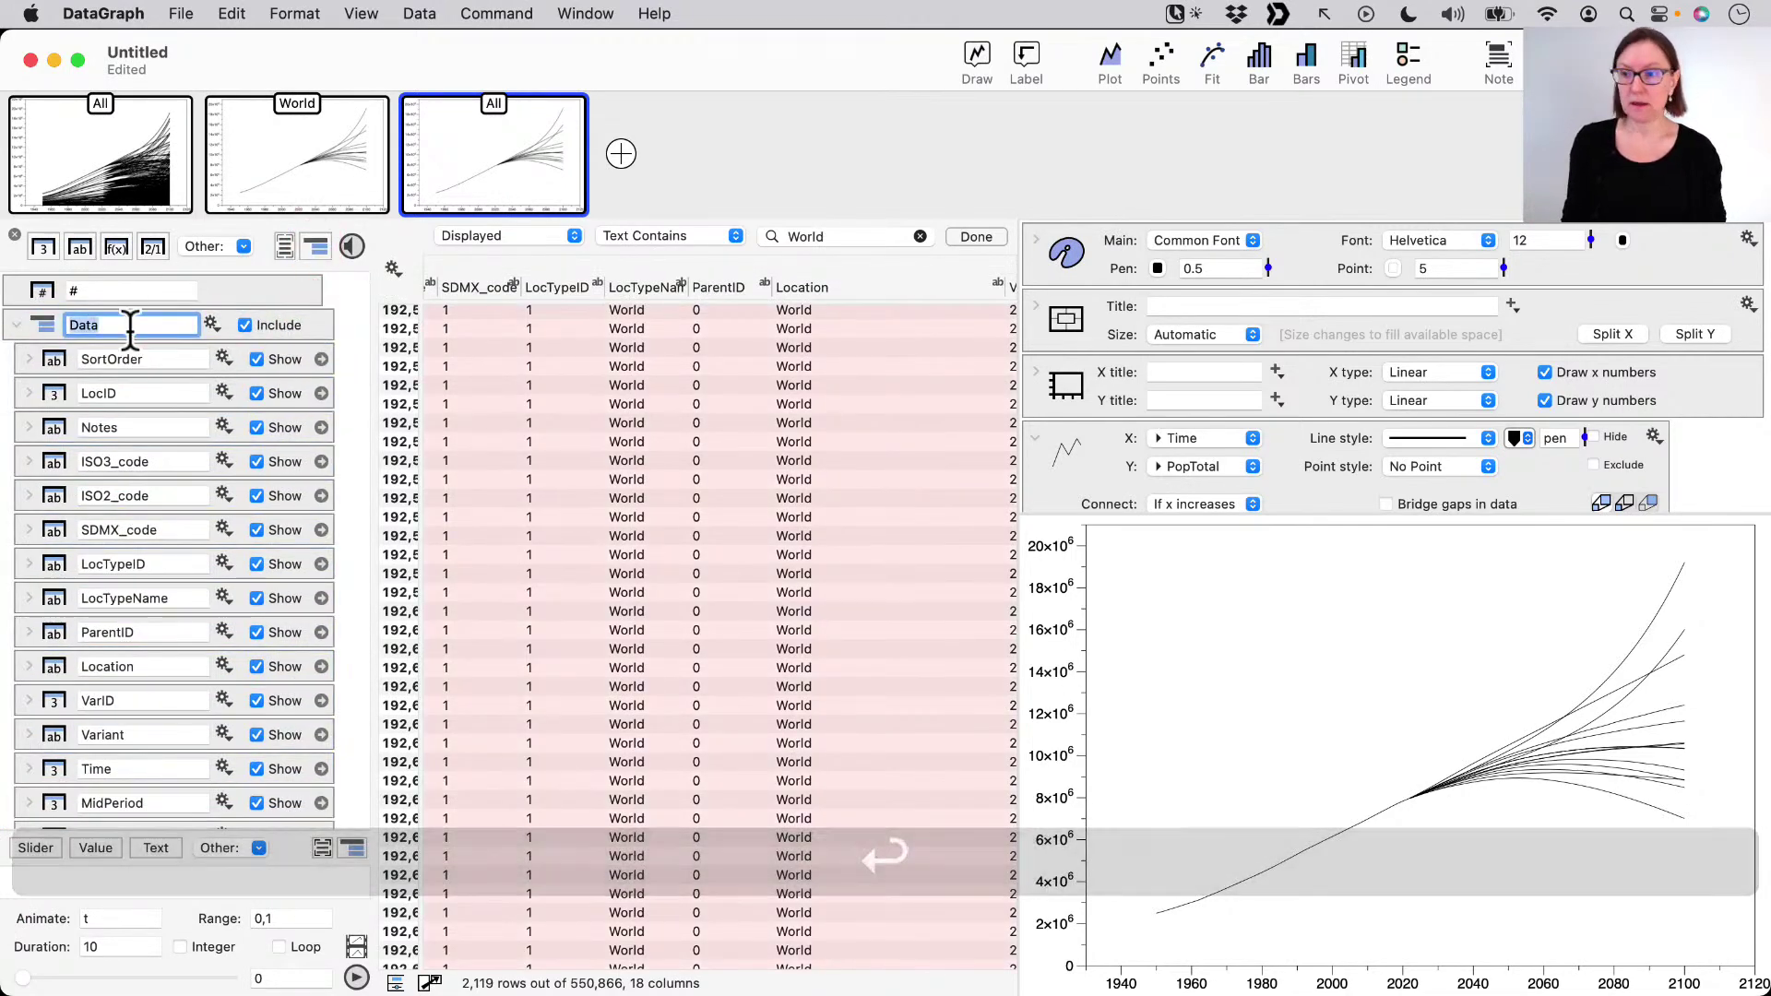
pyautogui.click(16, 326)
pyautogui.click(267, 579)
pyautogui.click(141, 392)
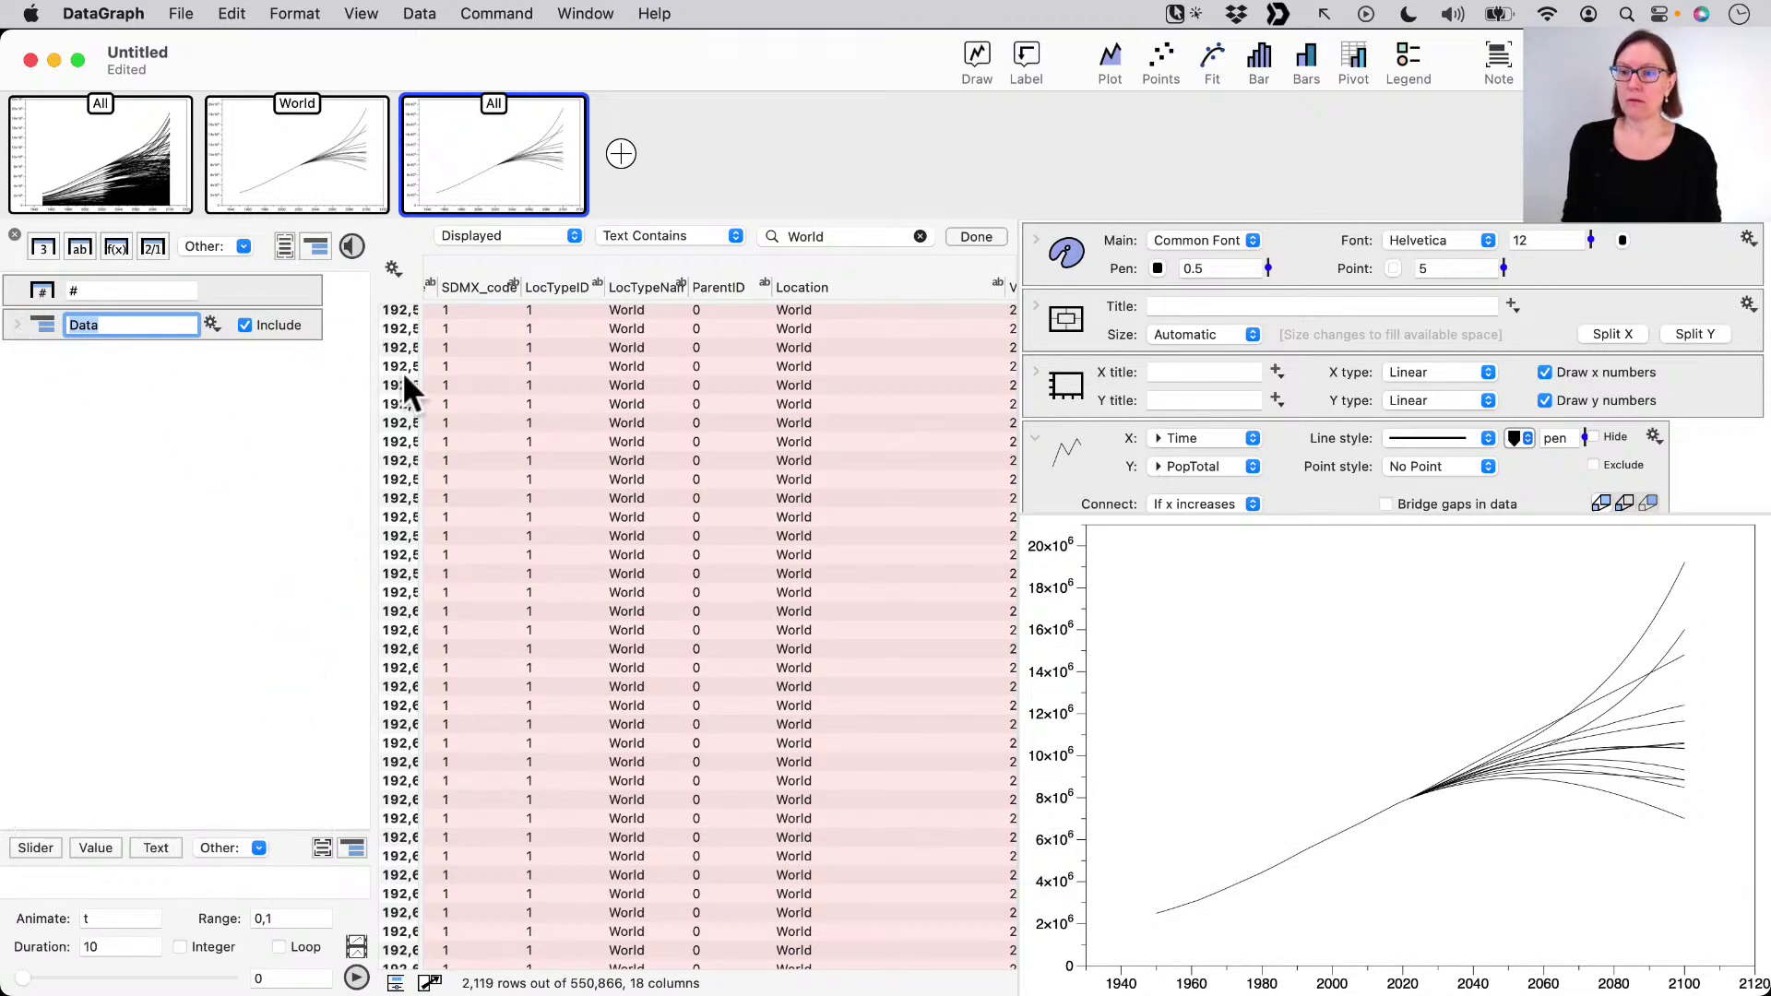
pyautogui.click(15, 325)
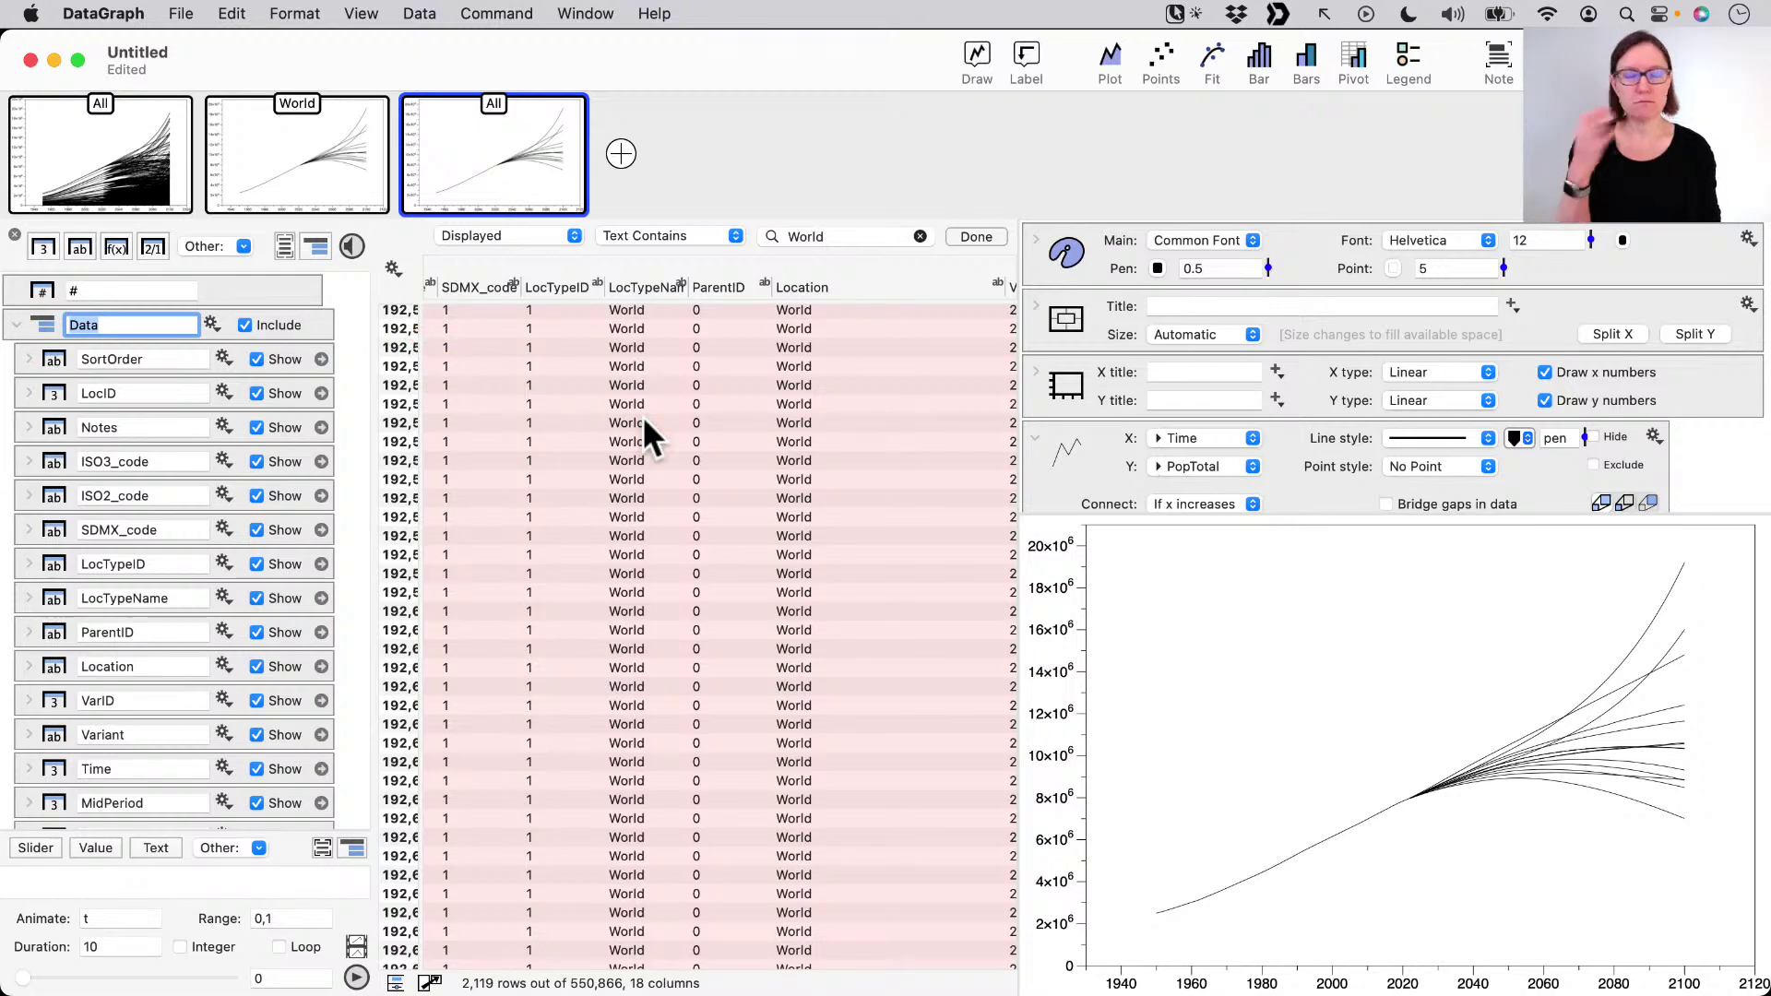
# - Widen the Variant column, preview it in QuickGraph to check the projection variants, and close the preview
pyautogui.hscroll(3, 742, 452)
pyautogui.hscroll(5, 735, 447)
pyautogui.scroll(4, 735, 446)
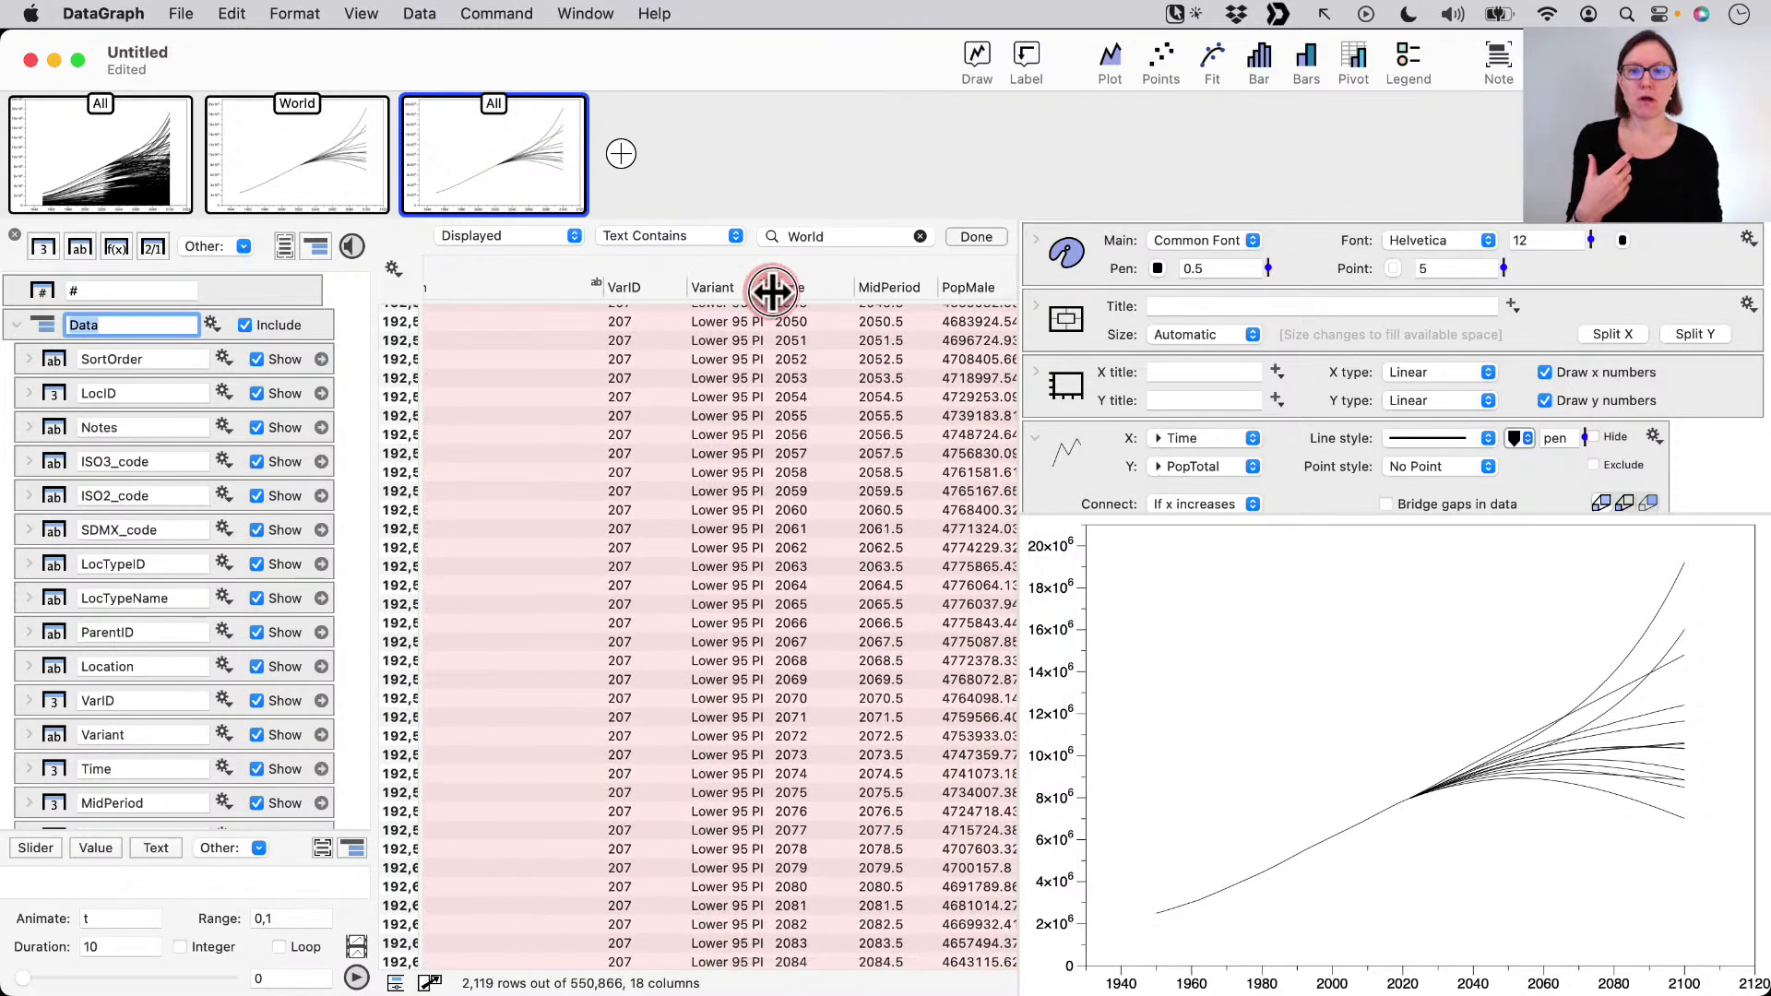
pyautogui.hscroll(2, 771, 288)
pyautogui.click(778, 288)
pyautogui.press('space')
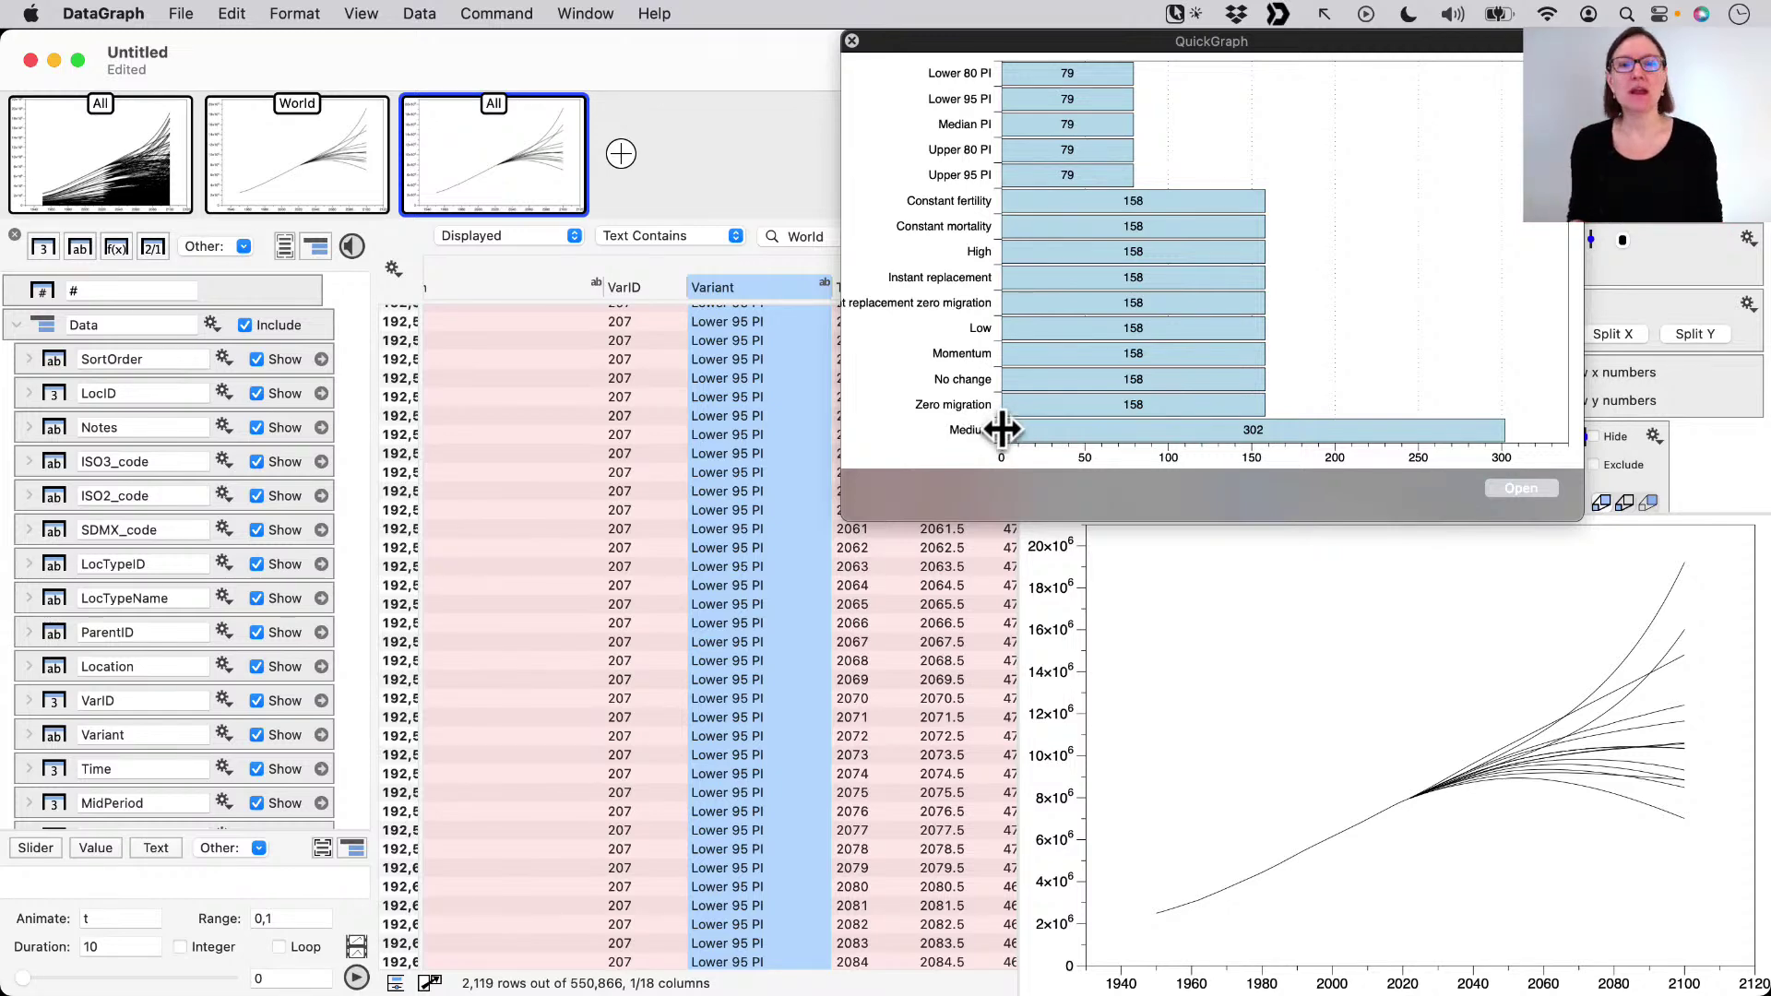
pyautogui.click(848, 41)
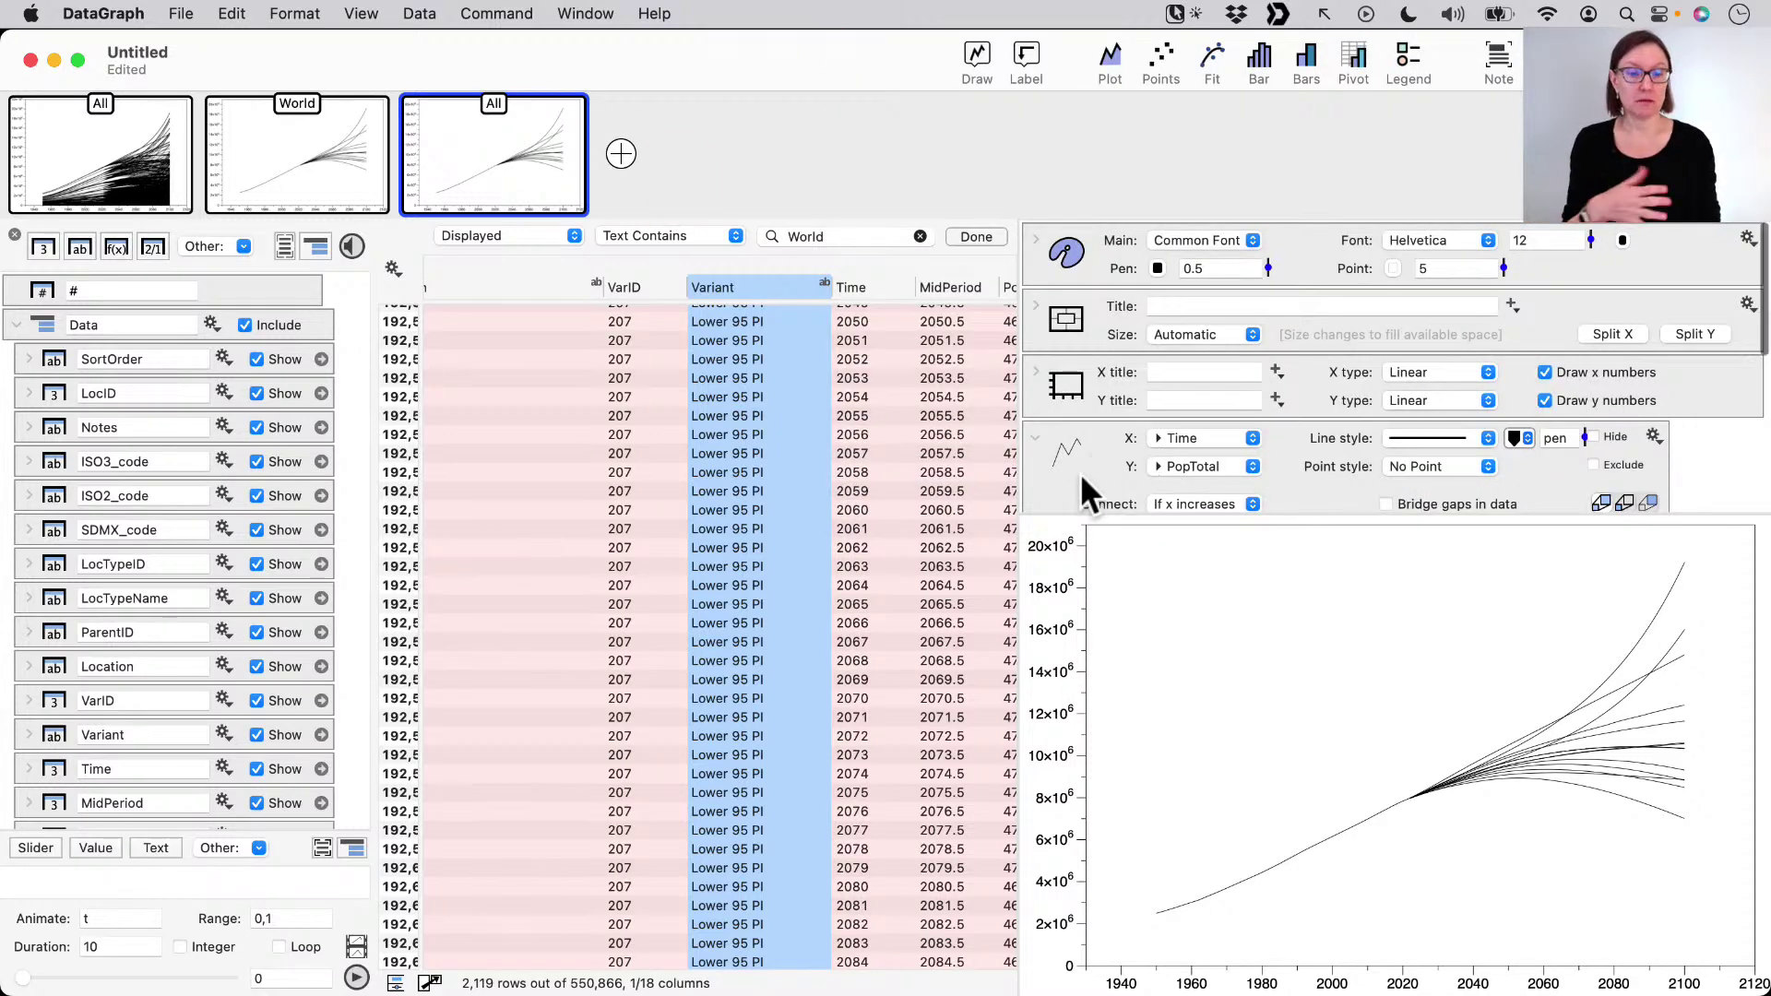
# - Collapse the Data column group and place the PopTotal line plot inside a new command group
pyautogui.scroll(-3, 1081, 473)
pyautogui.scroll(-1, 1081, 473)
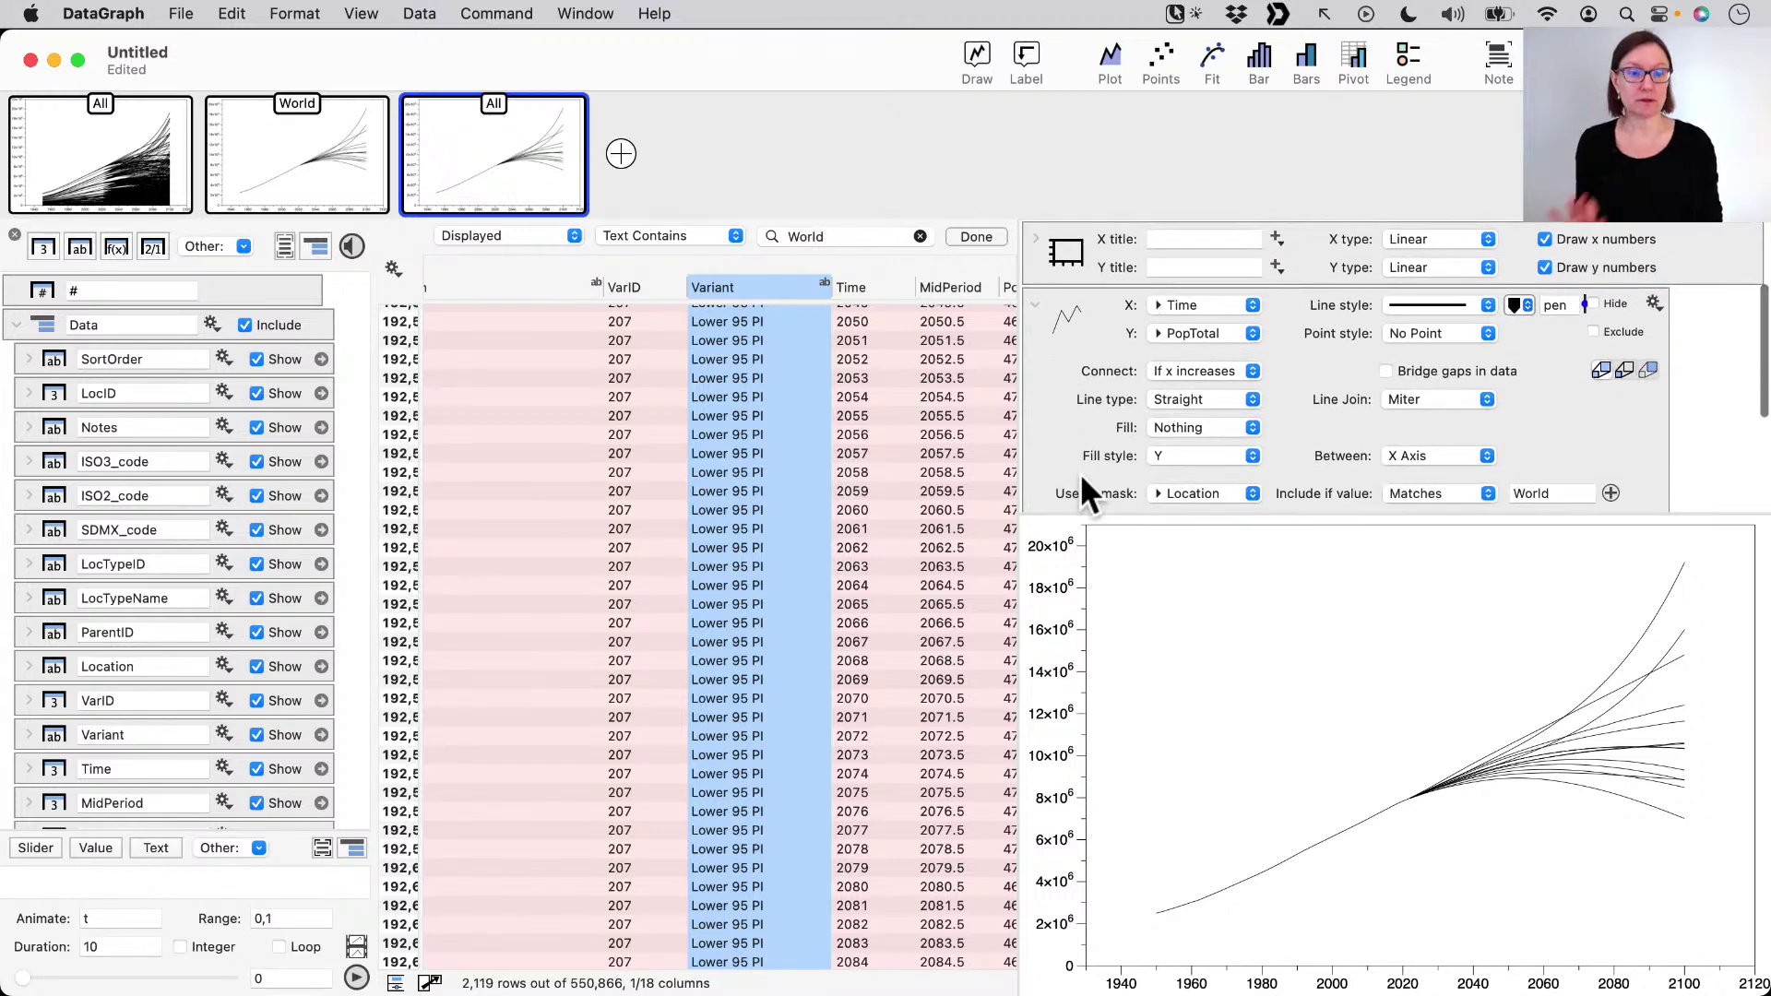
pyautogui.scroll(1, 1083, 446)
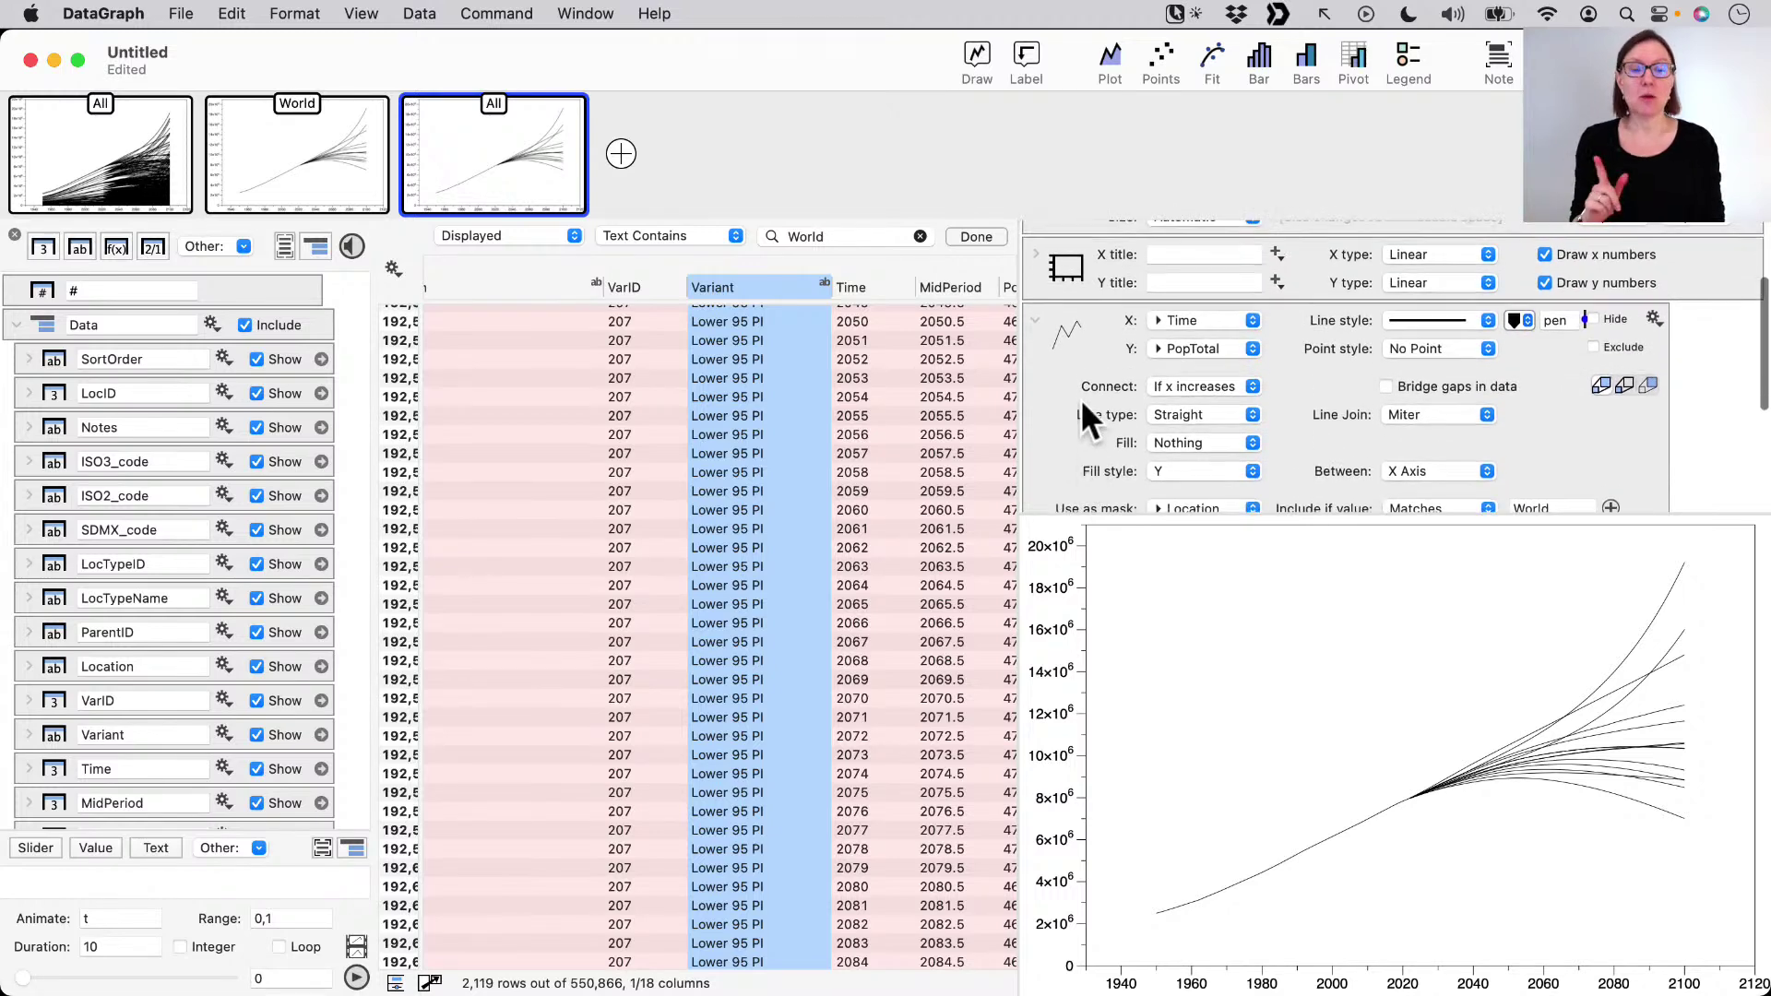
pyautogui.click(1081, 402)
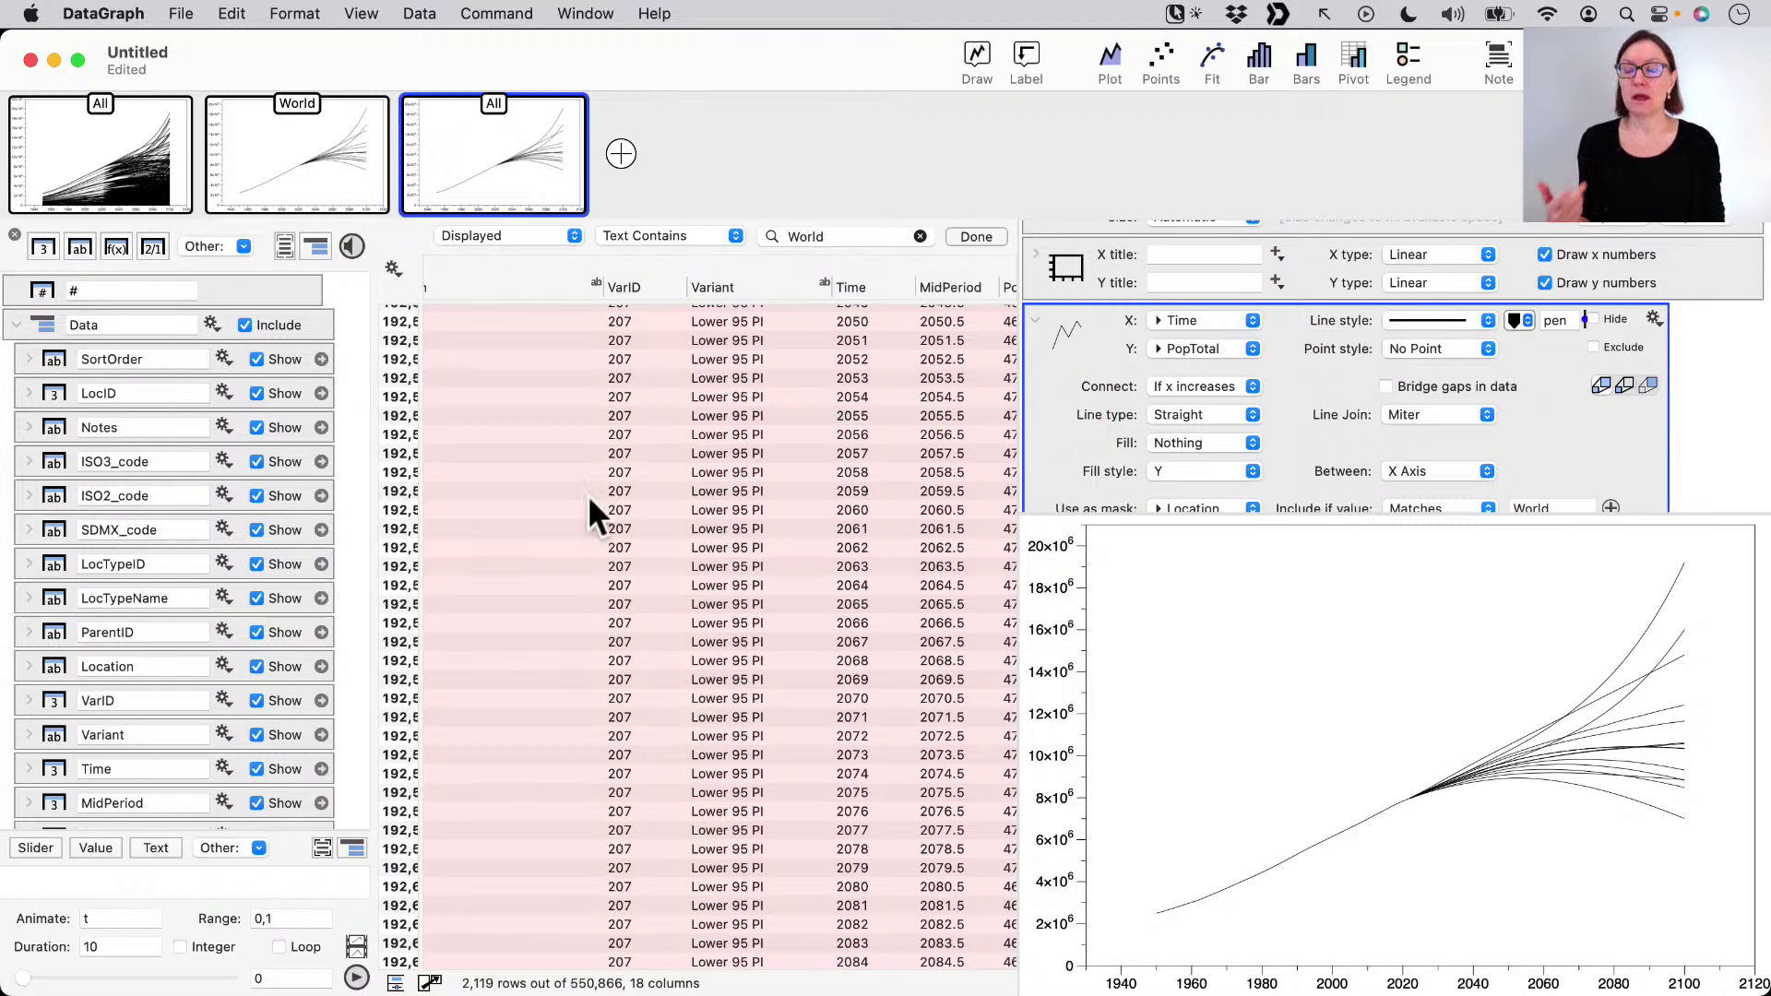
pyautogui.click(16, 325)
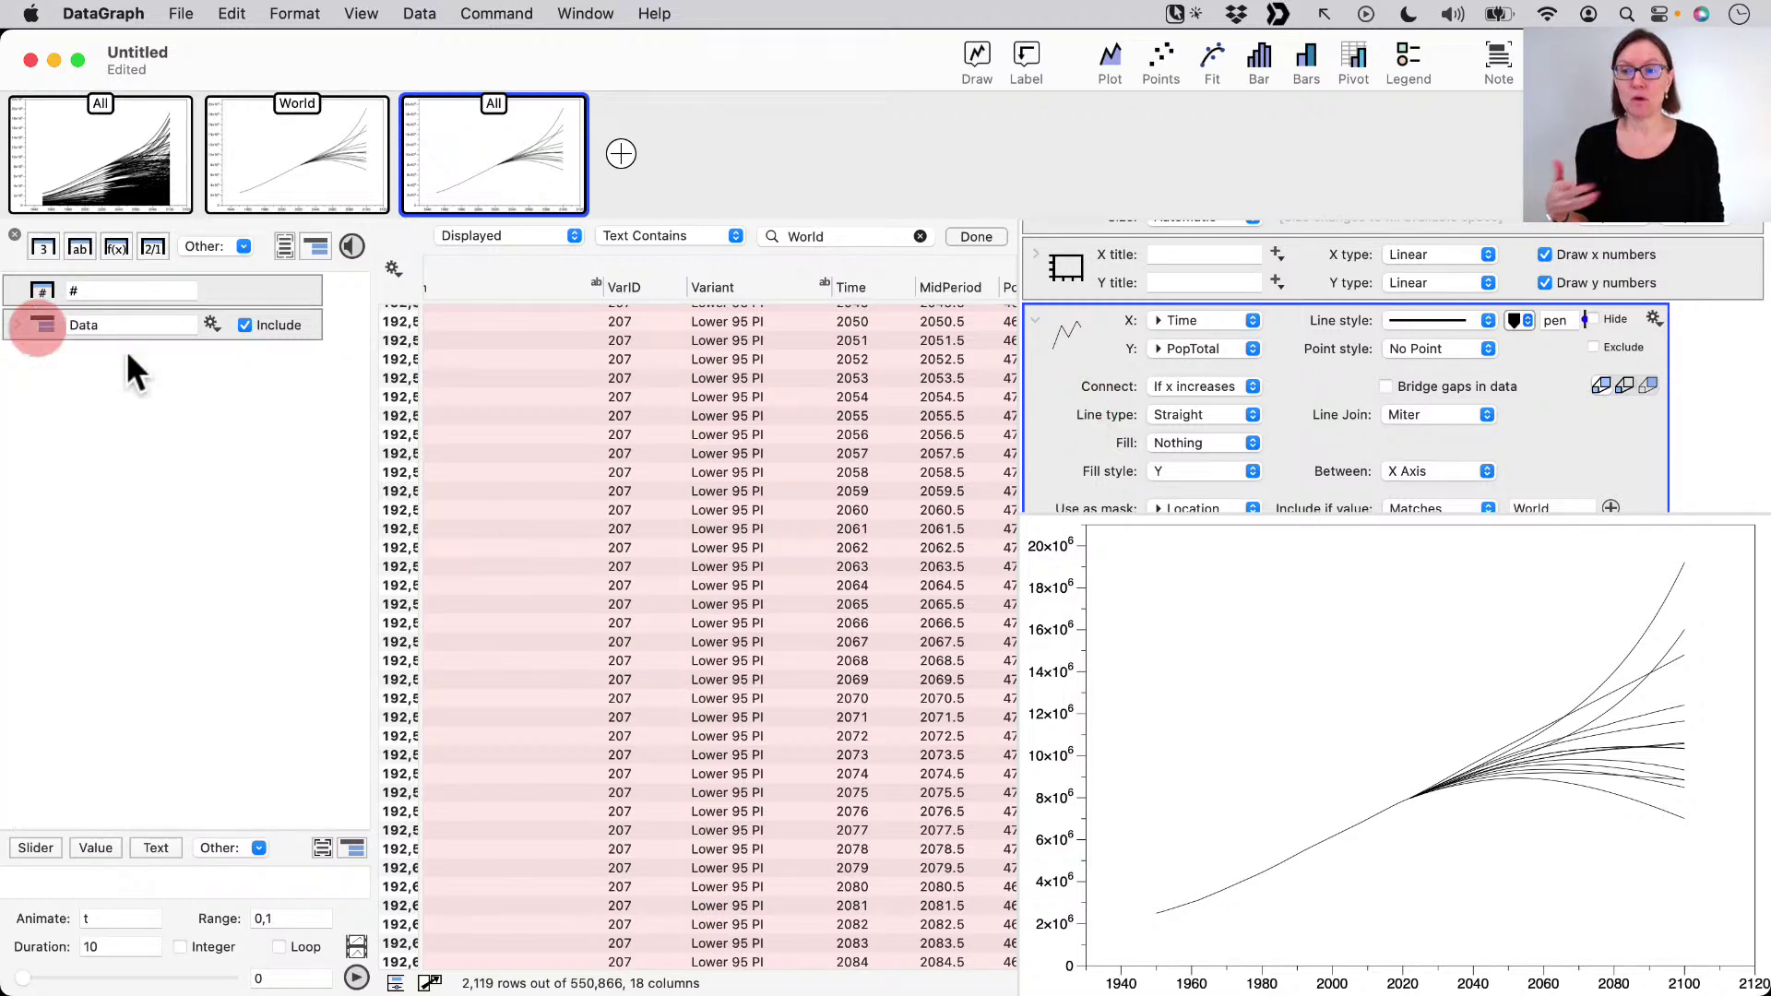
pyautogui.click(1074, 374)
pyautogui.scroll(-2, 1134, 434)
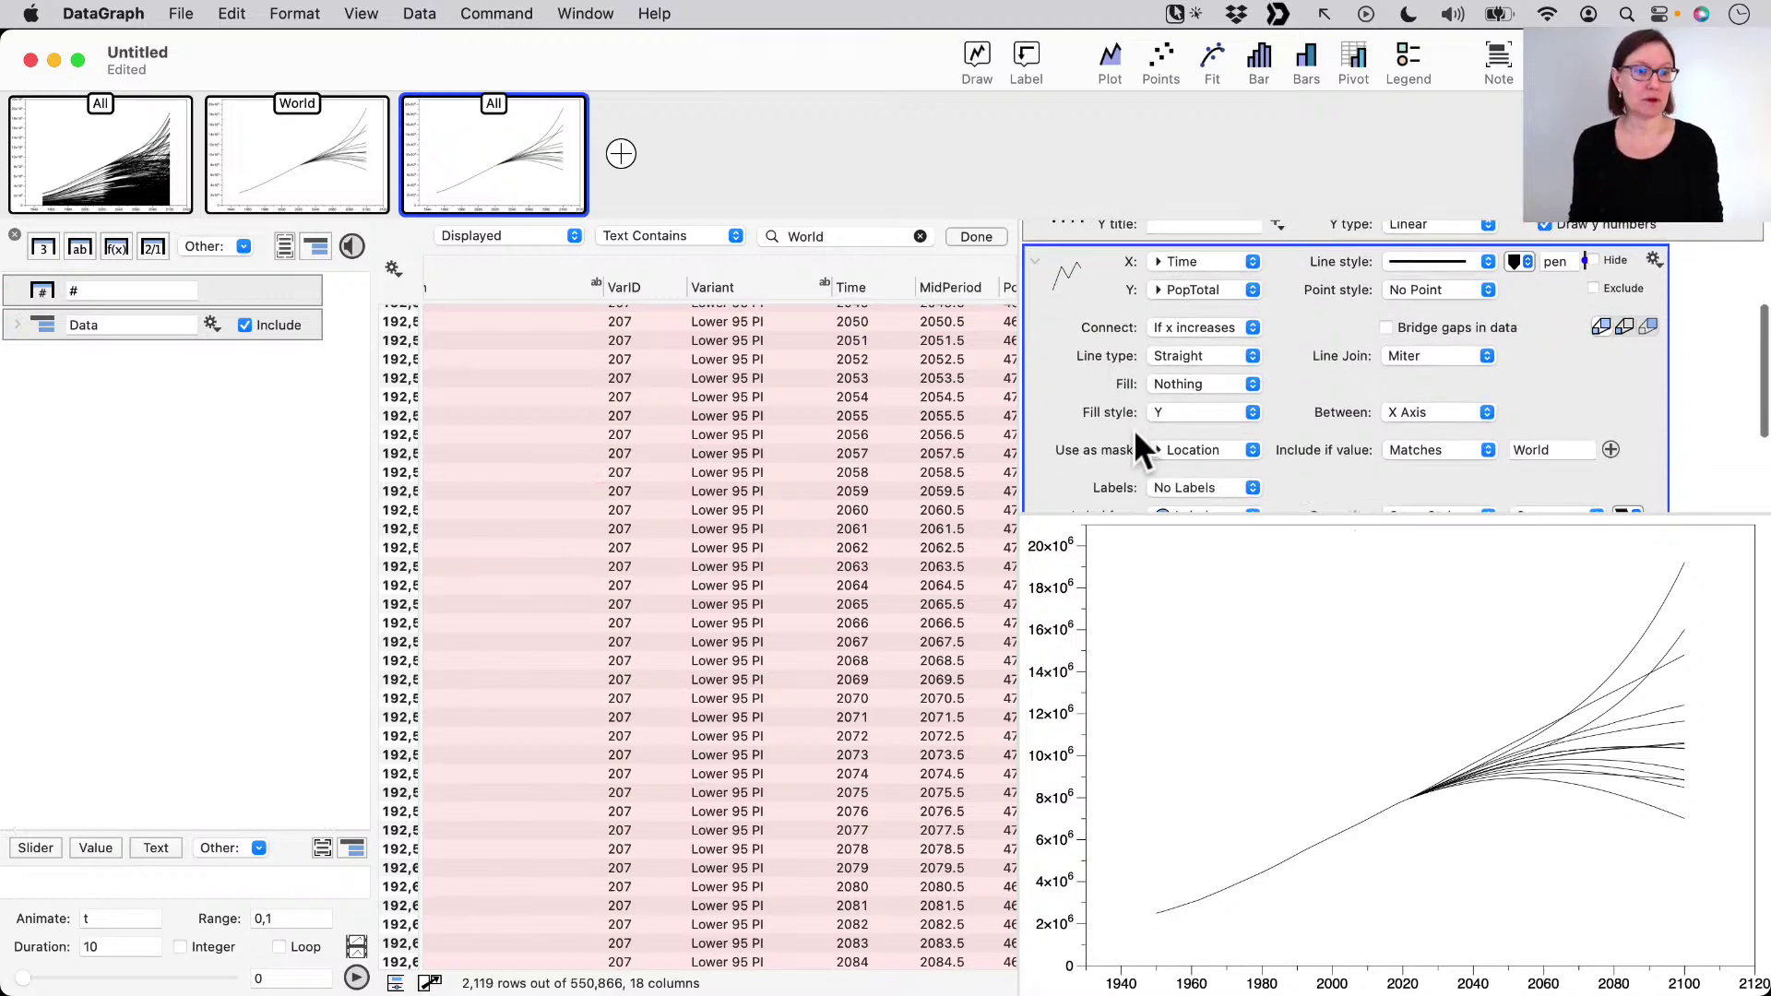
pyautogui.hotkey('ctrl', 'a')
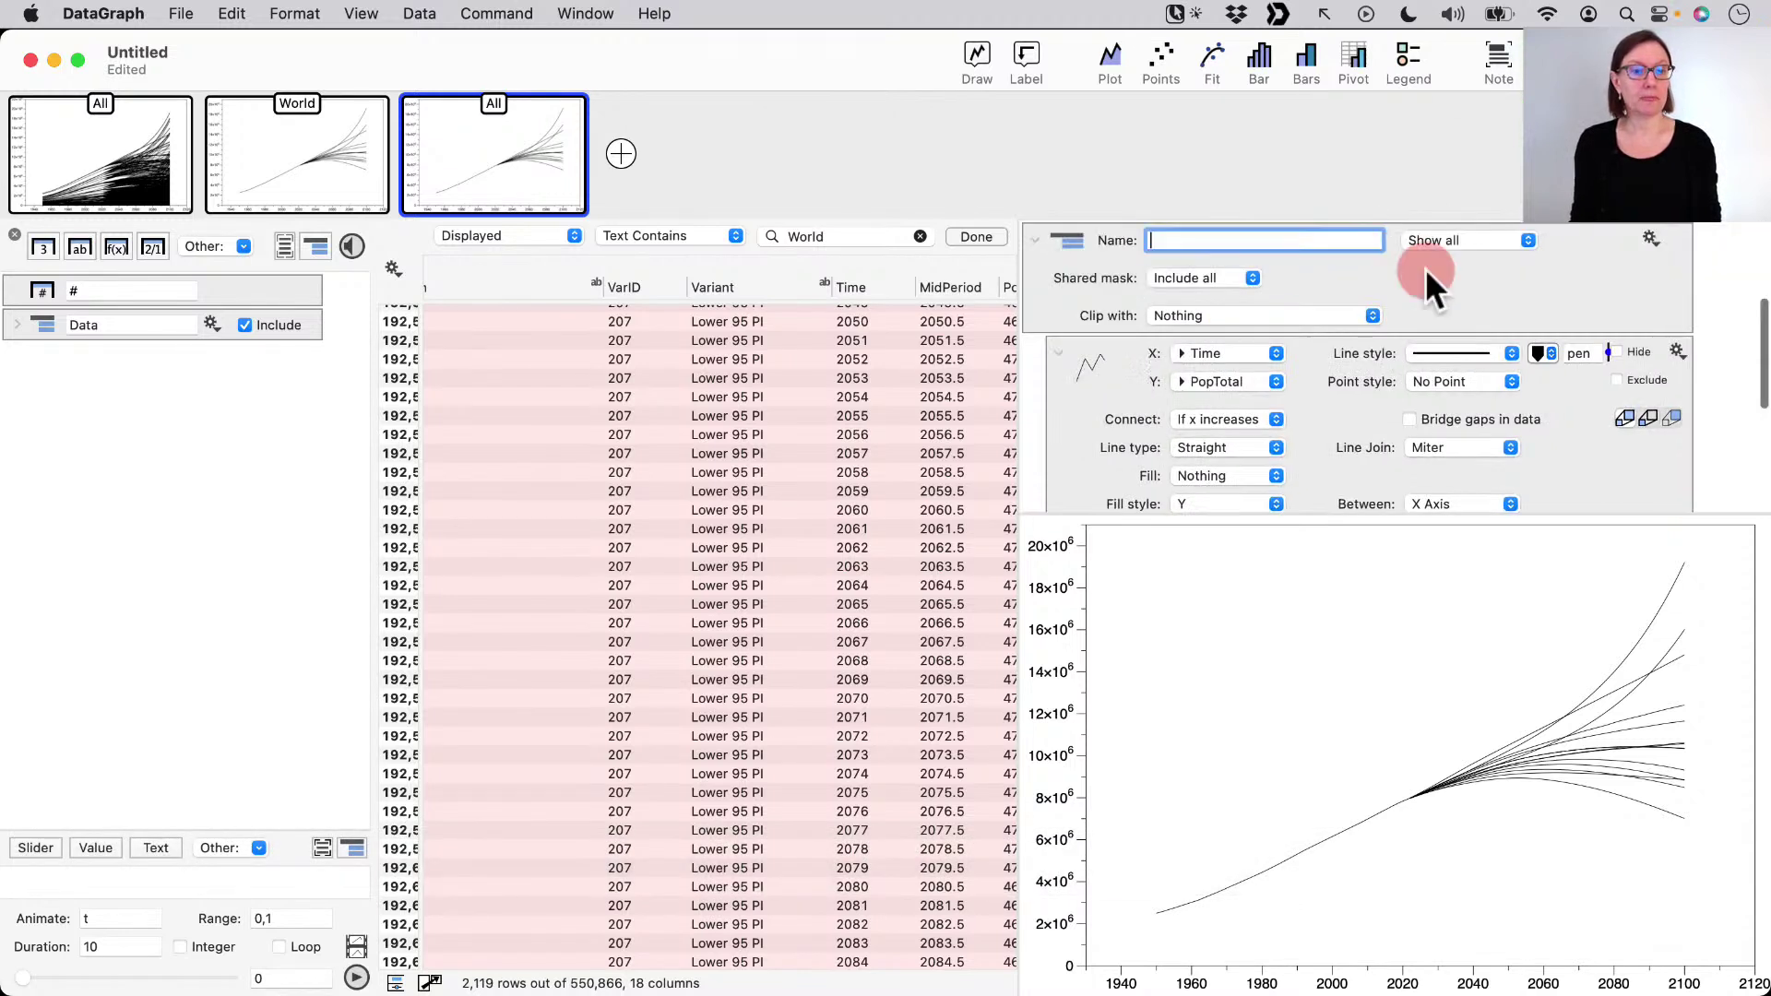
pyautogui.hotkey('ctrl', 'x')
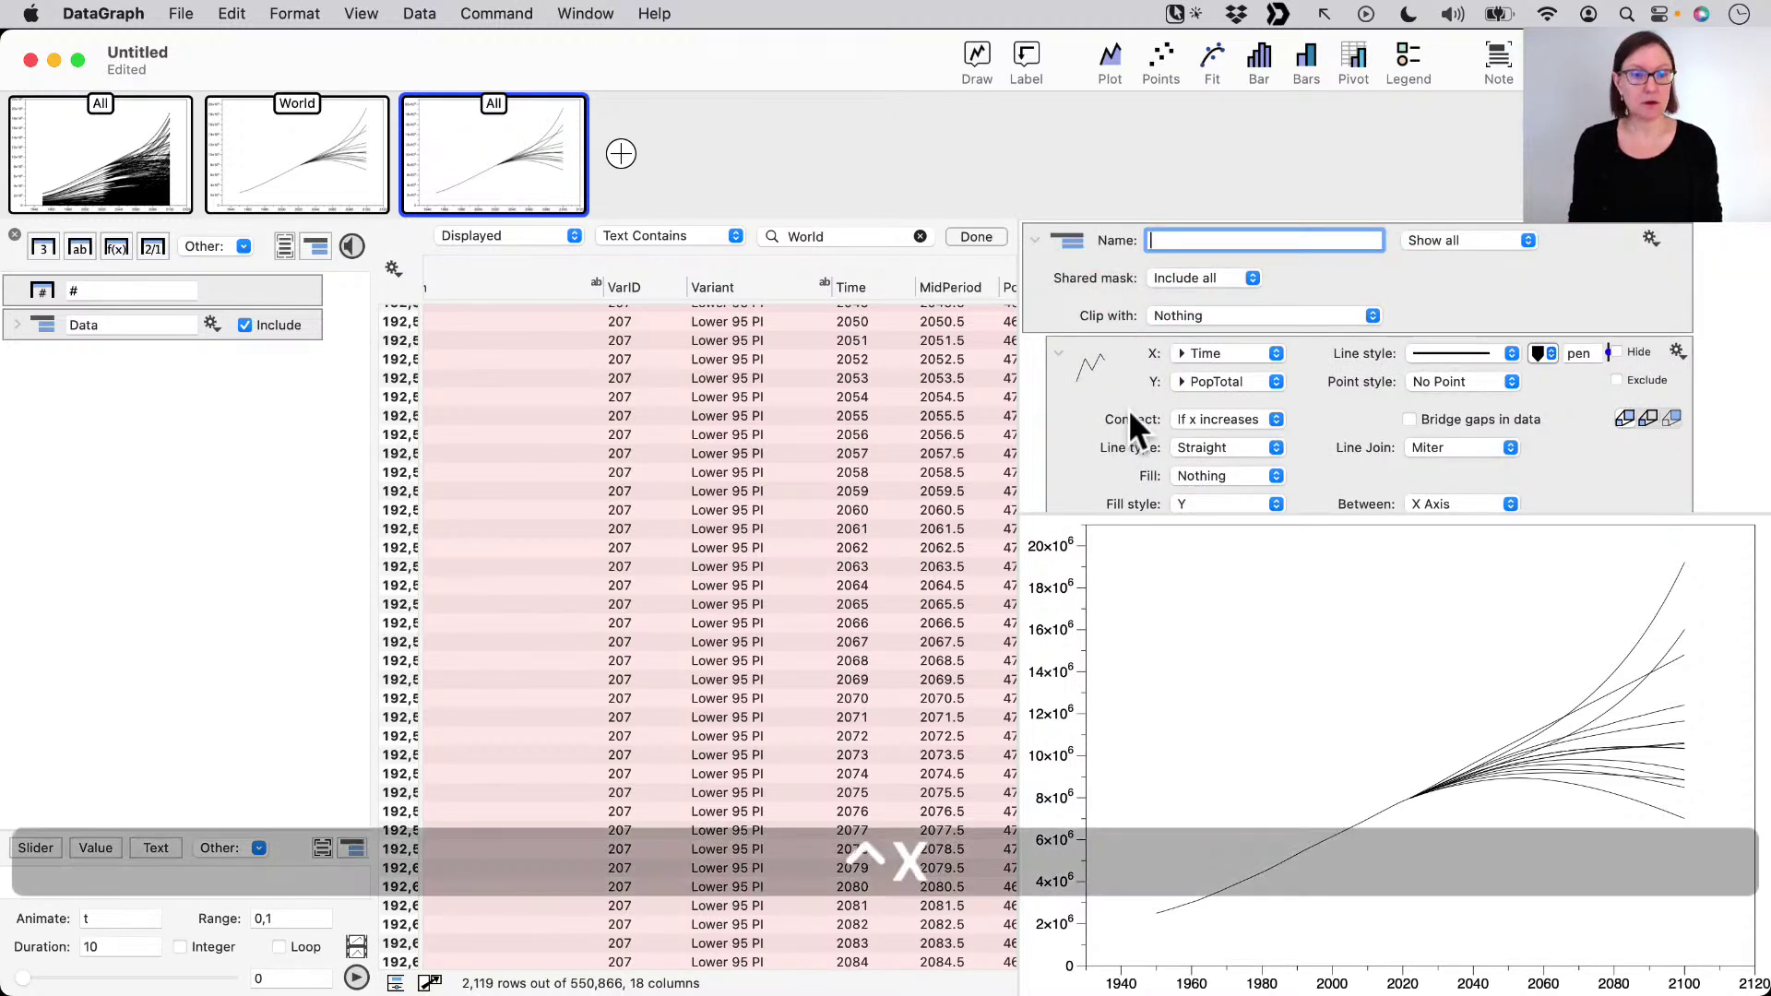
# - Copy the line plot's Location mask and paste it as the command group's shared mask
pyautogui.scroll(-2, 1601, 454)
pyautogui.scroll(-1, 1601, 454)
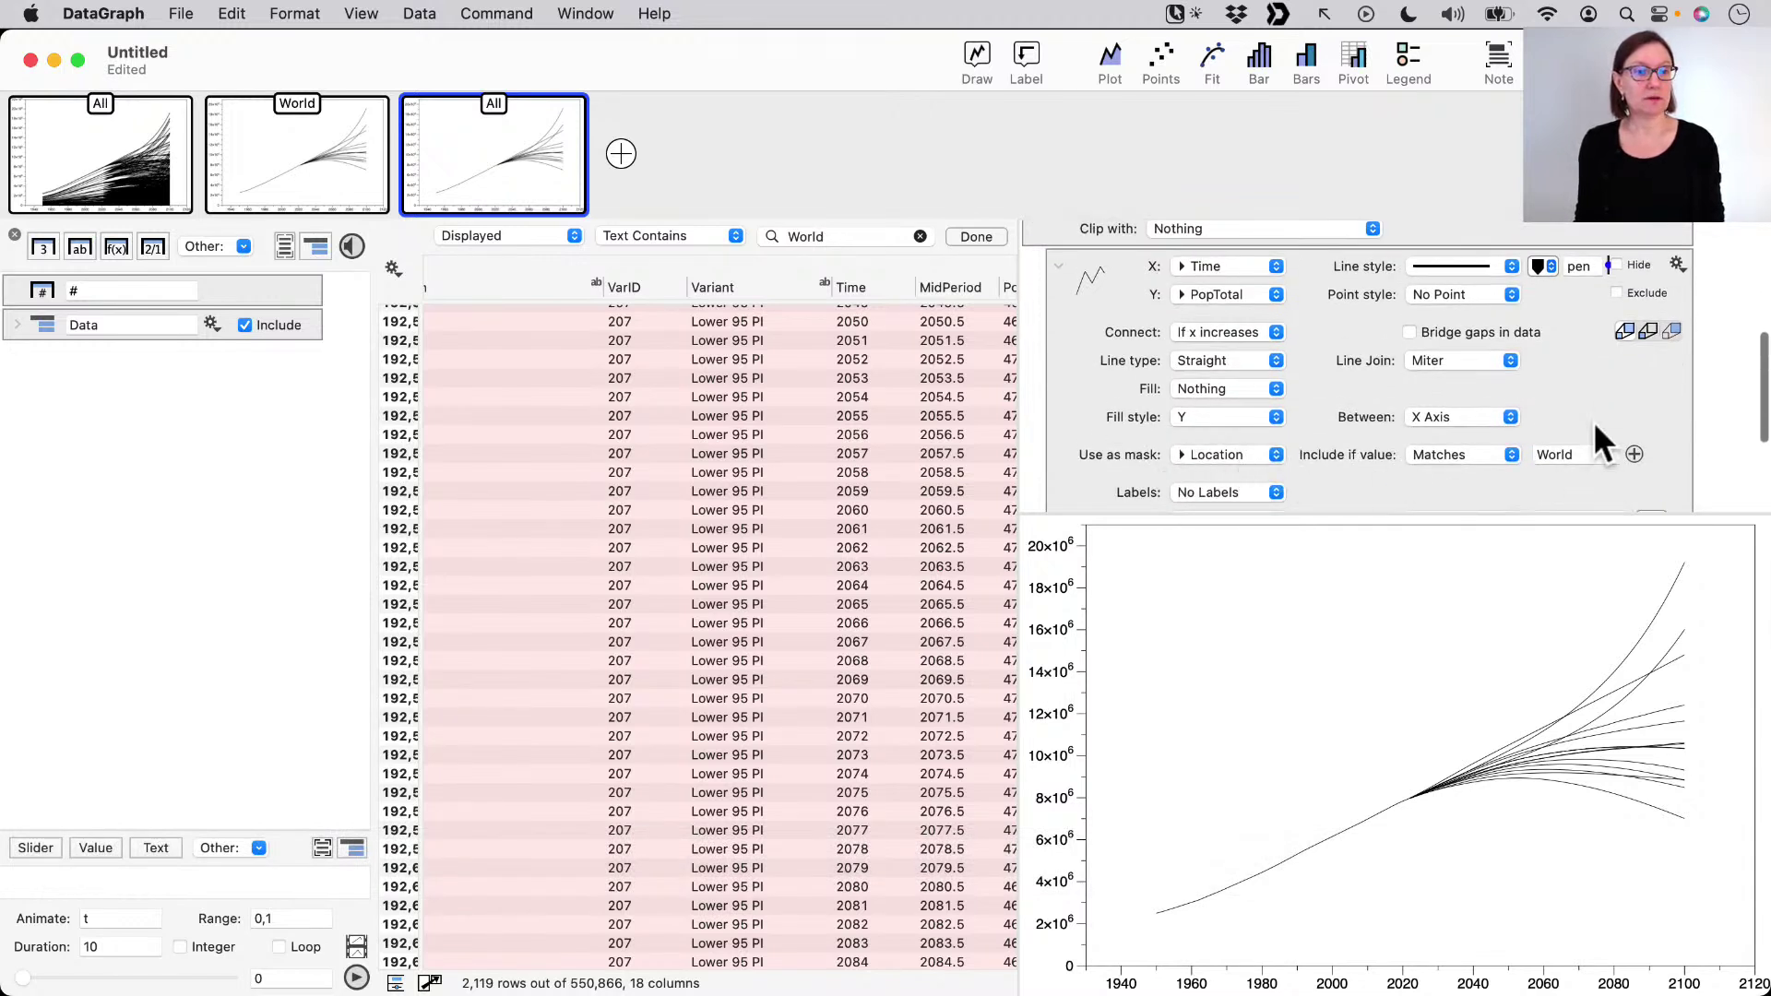
pyautogui.scroll(3, 1592, 420)
pyautogui.click(1678, 374)
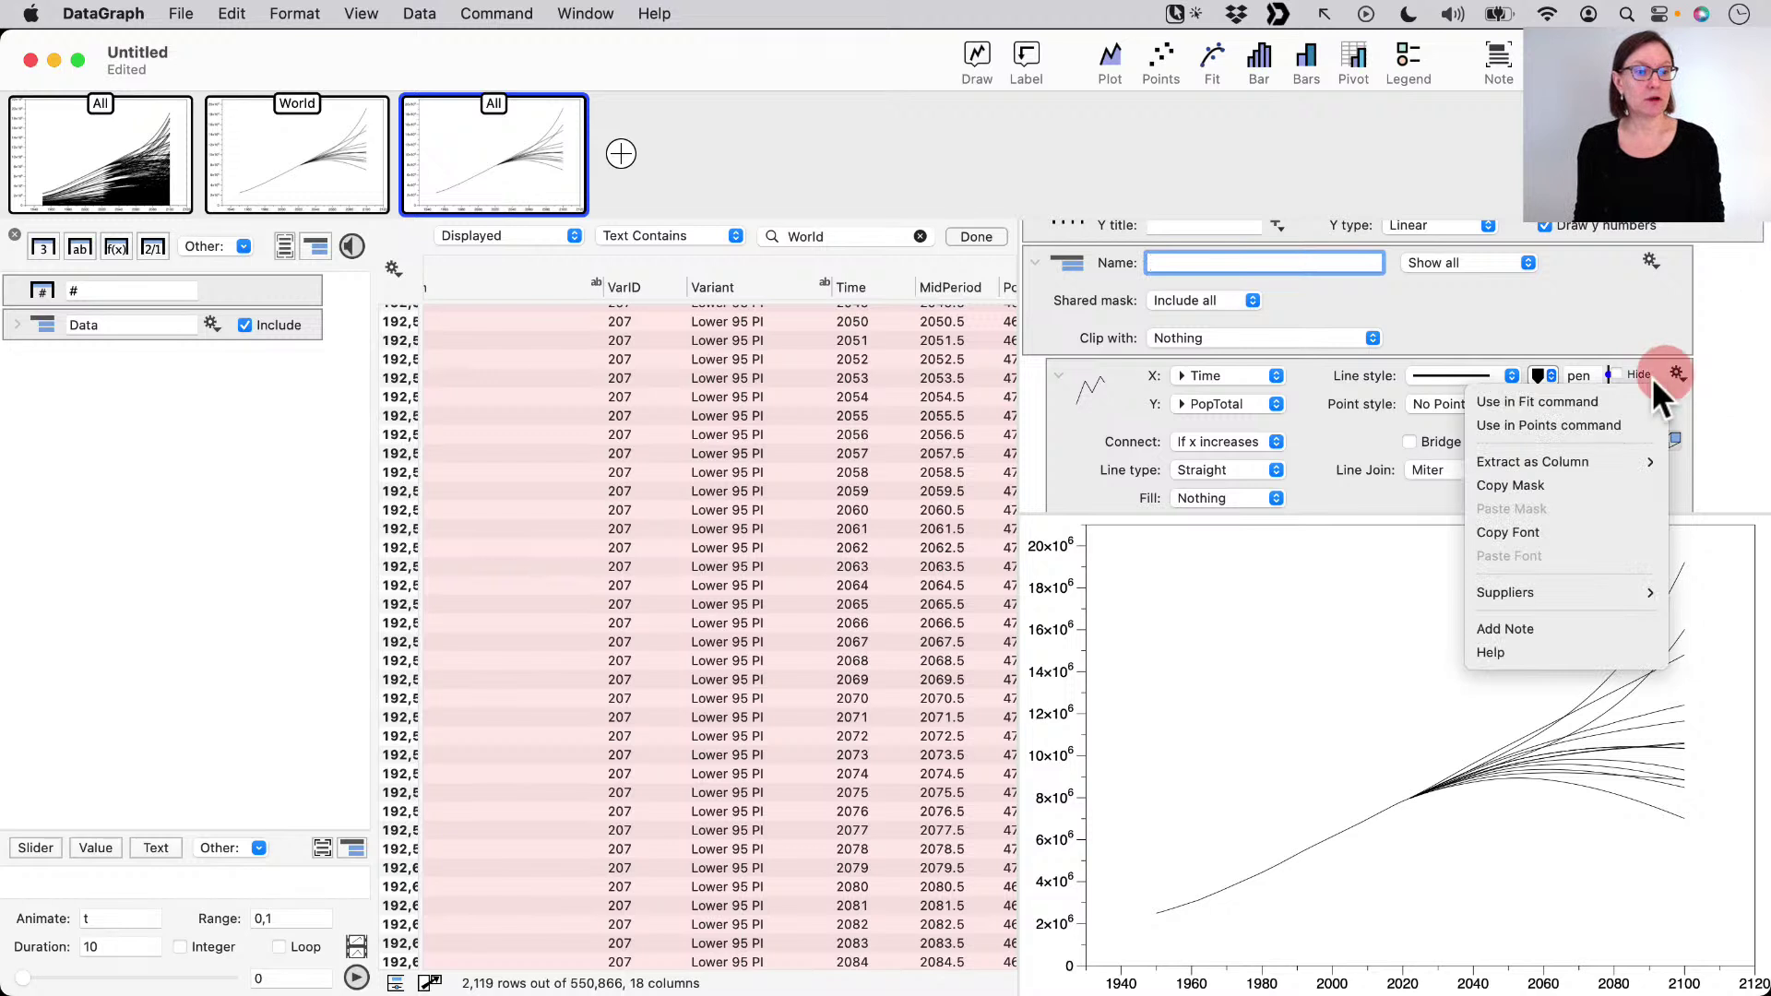
pyautogui.click(1582, 483)
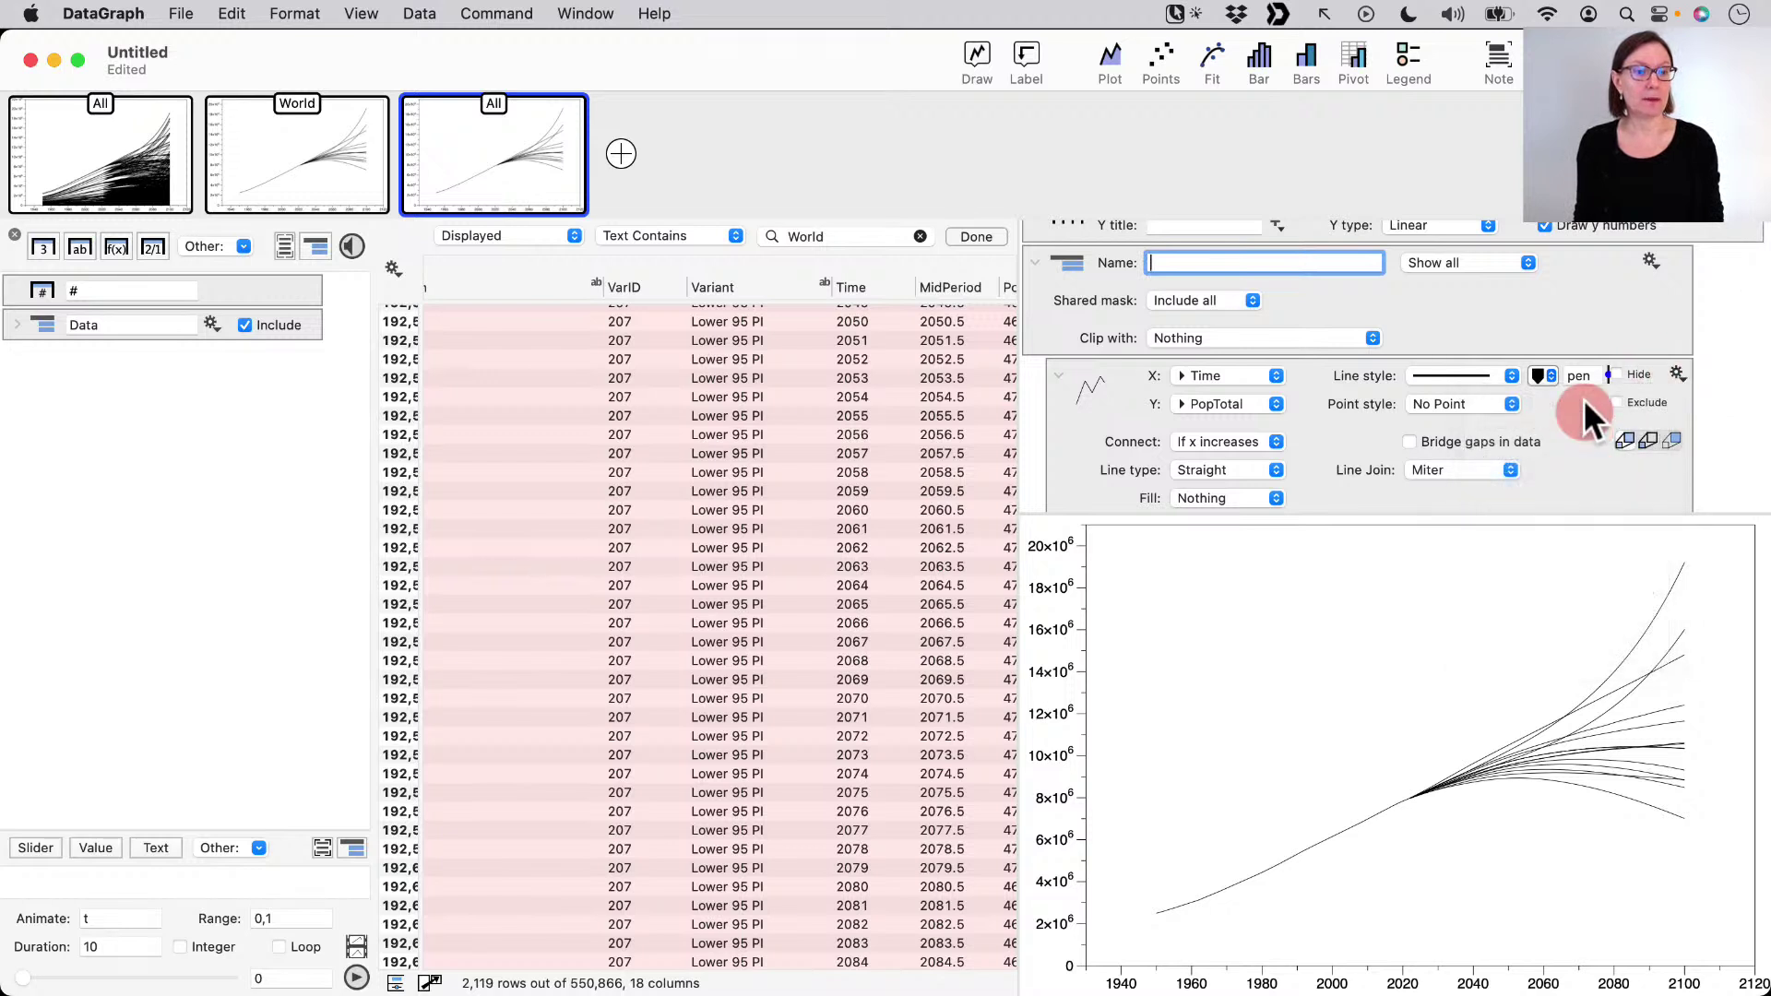
pyautogui.click(1649, 258)
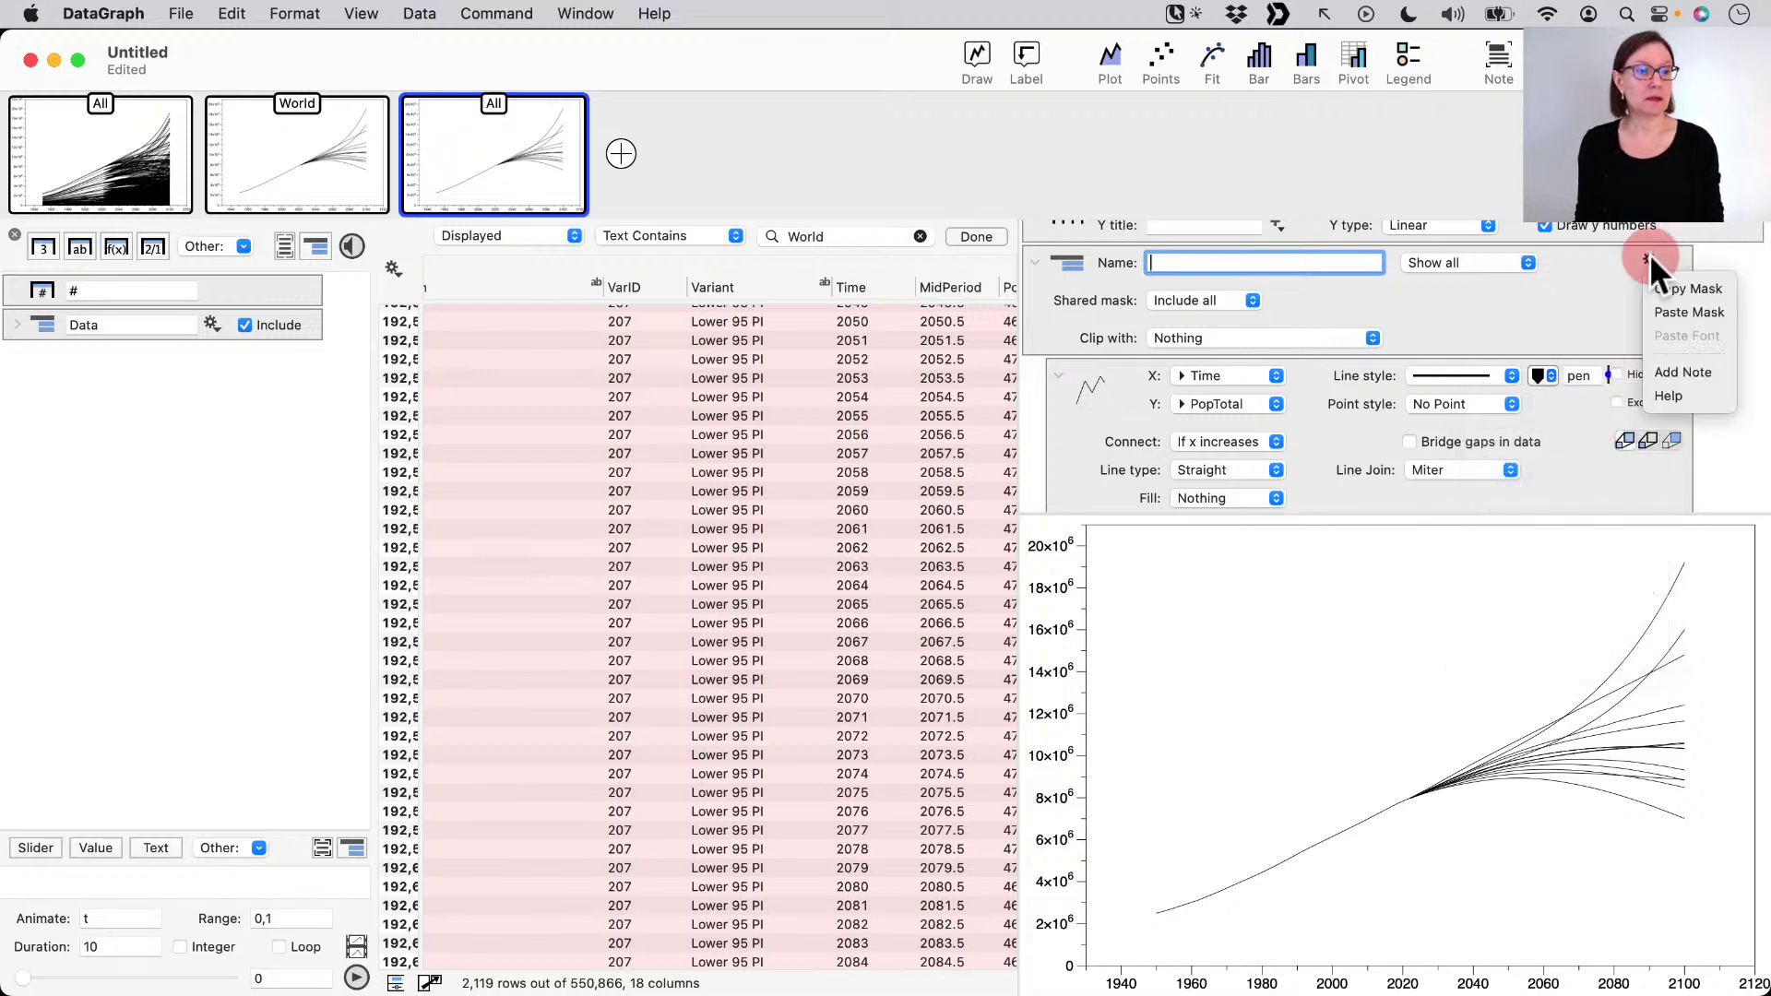
pyautogui.click(1662, 309)
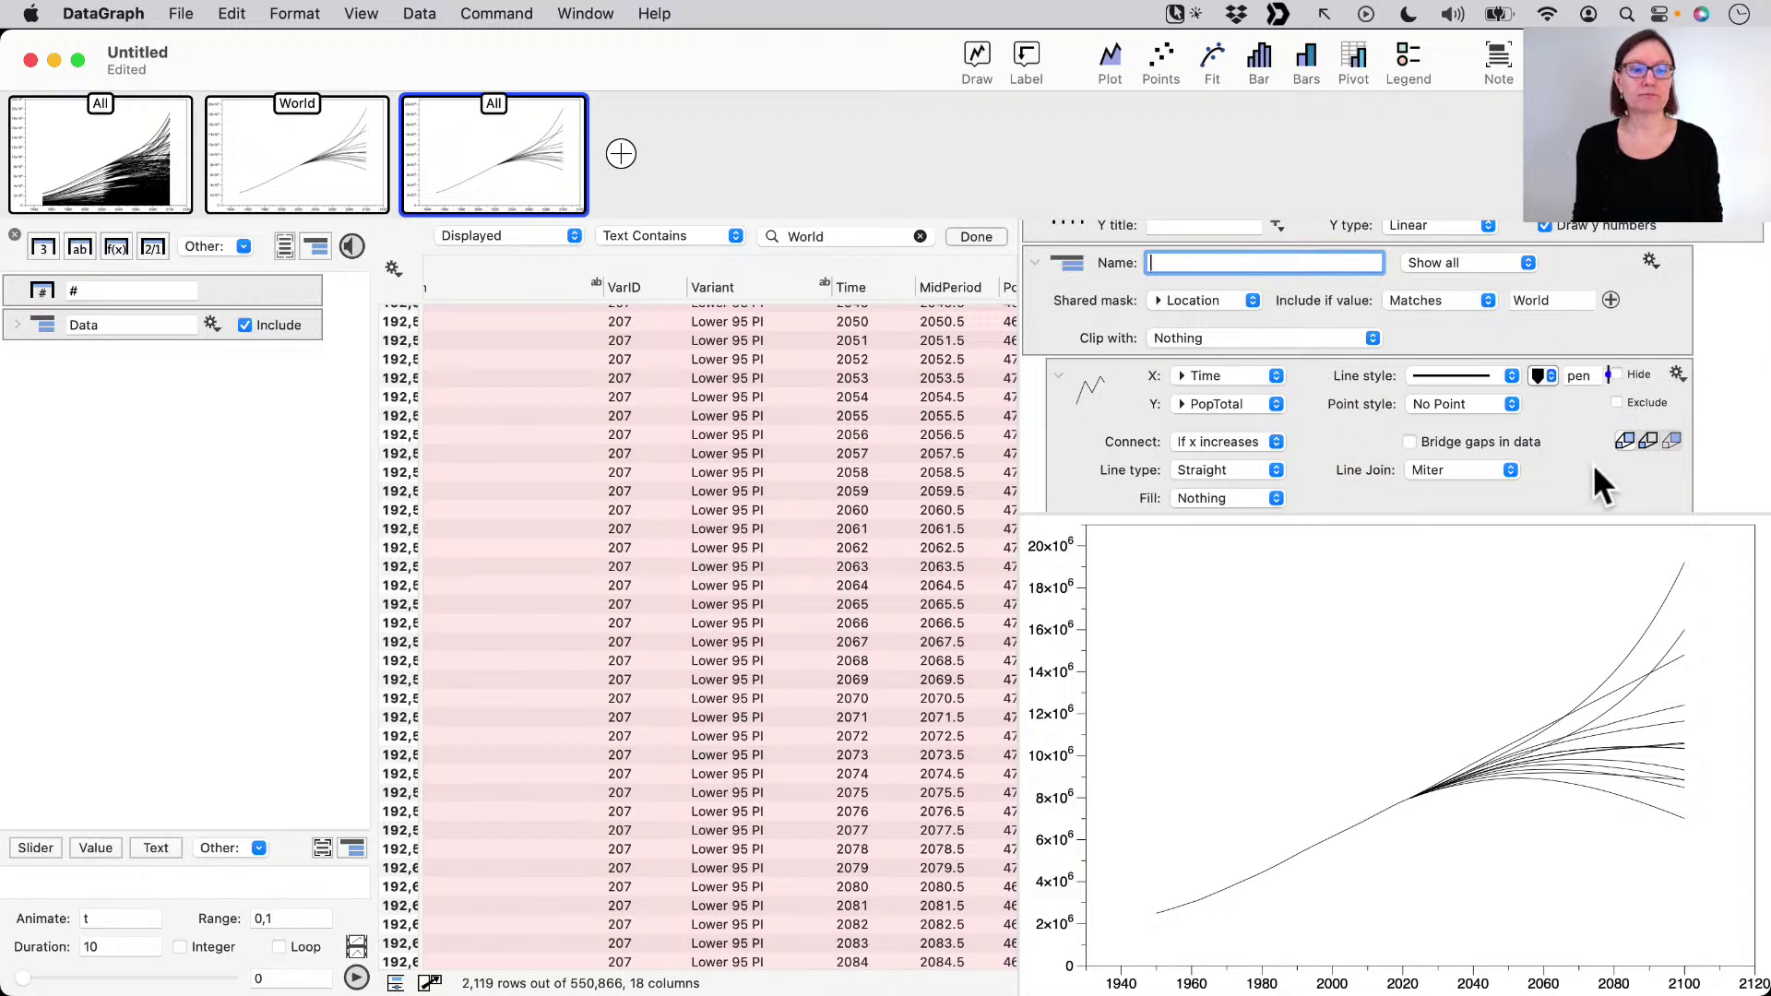
# - Switch the line plot's own mask from the Location column to the Variant column
pyautogui.scroll(-3, 1594, 467)
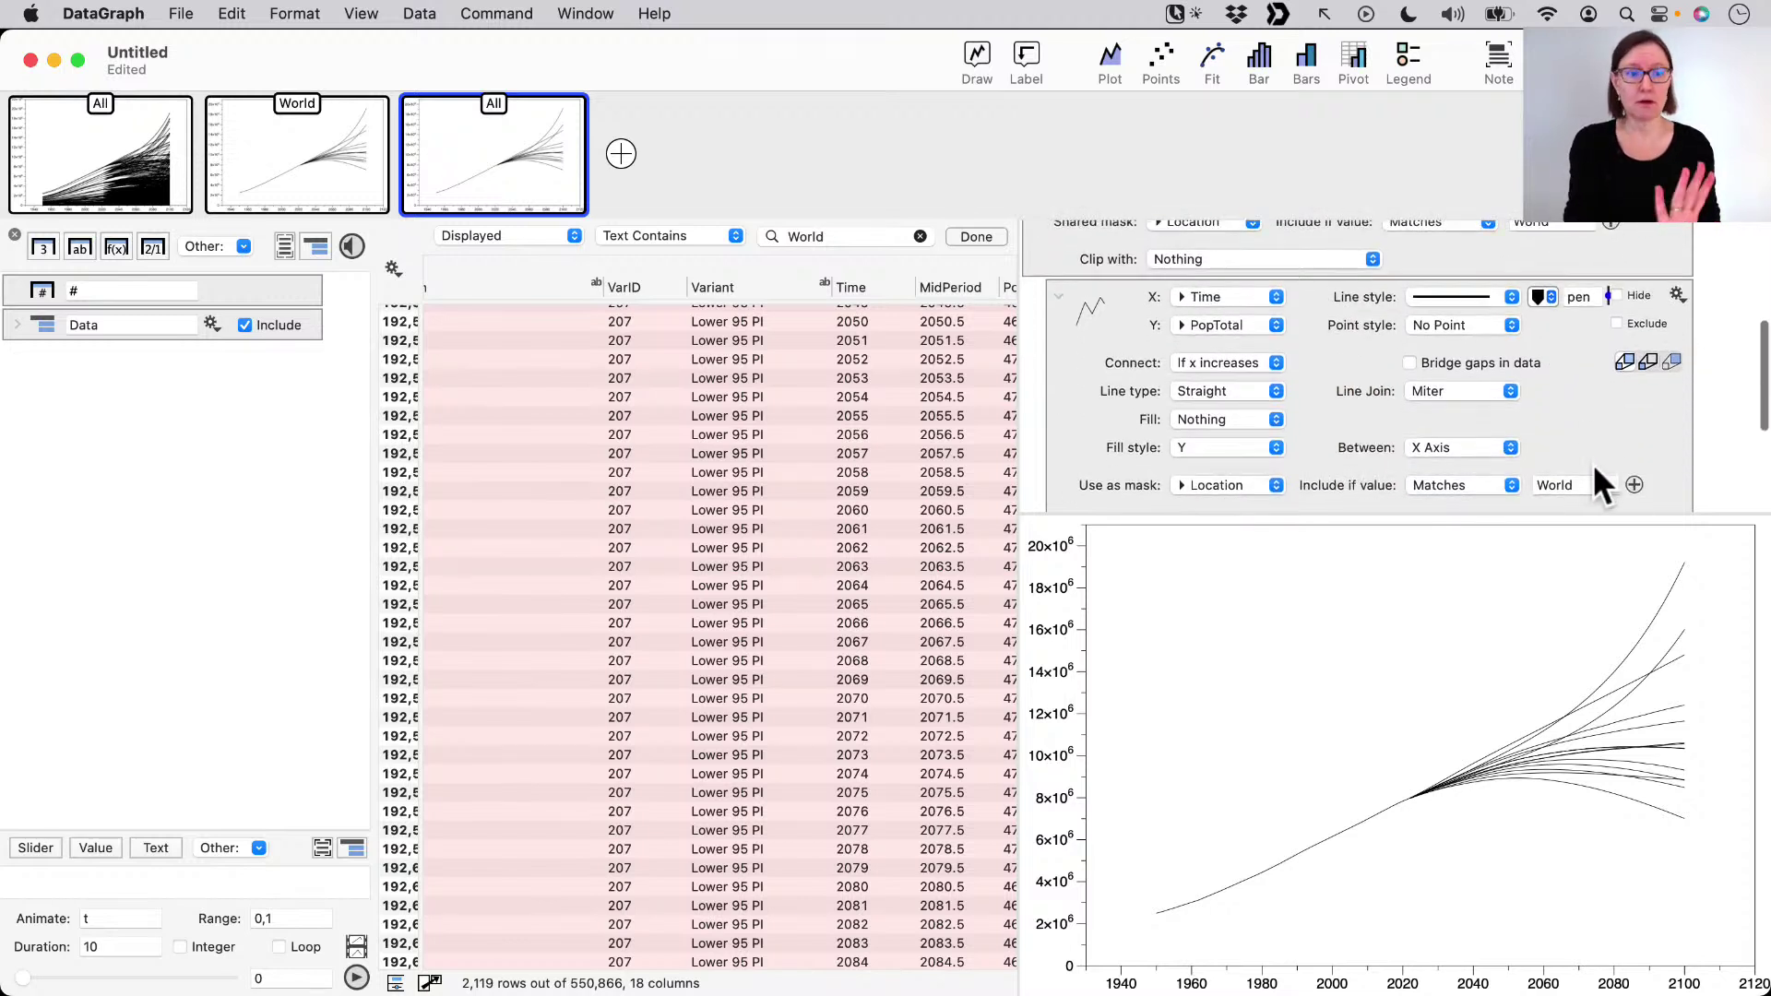
pyautogui.scroll(3, 1592, 463)
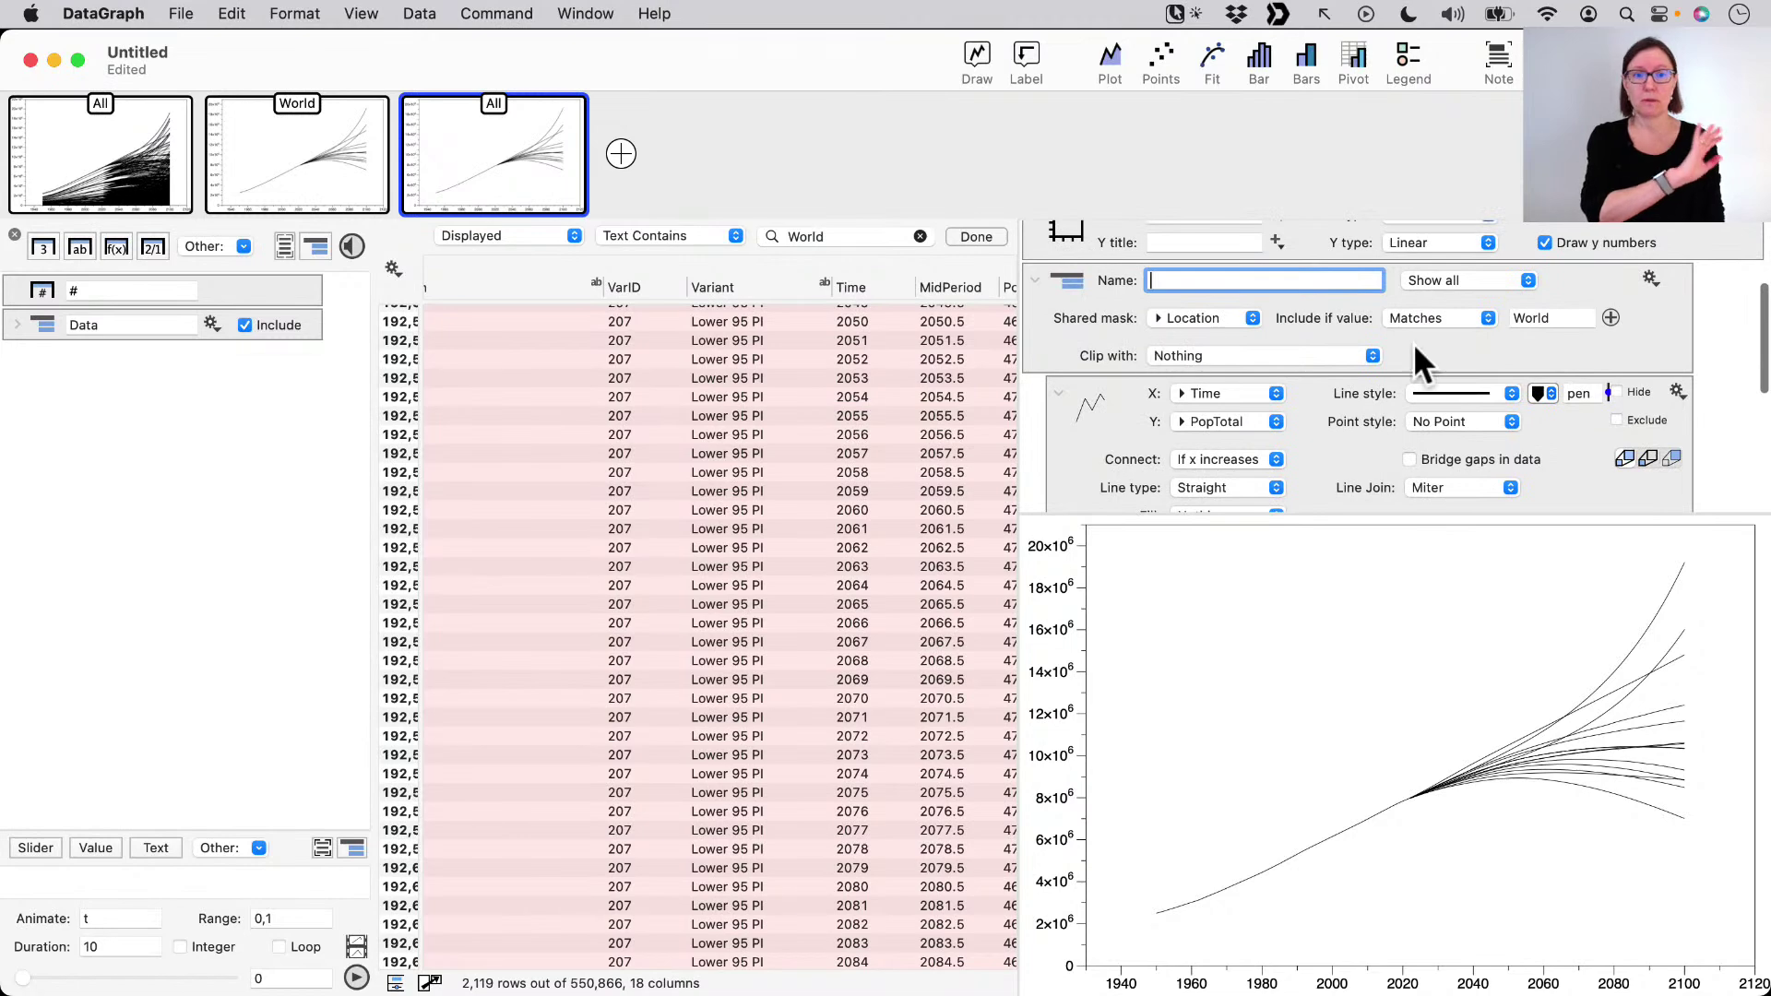
pyautogui.scroll(-3, 1138, 452)
pyautogui.click(1193, 481)
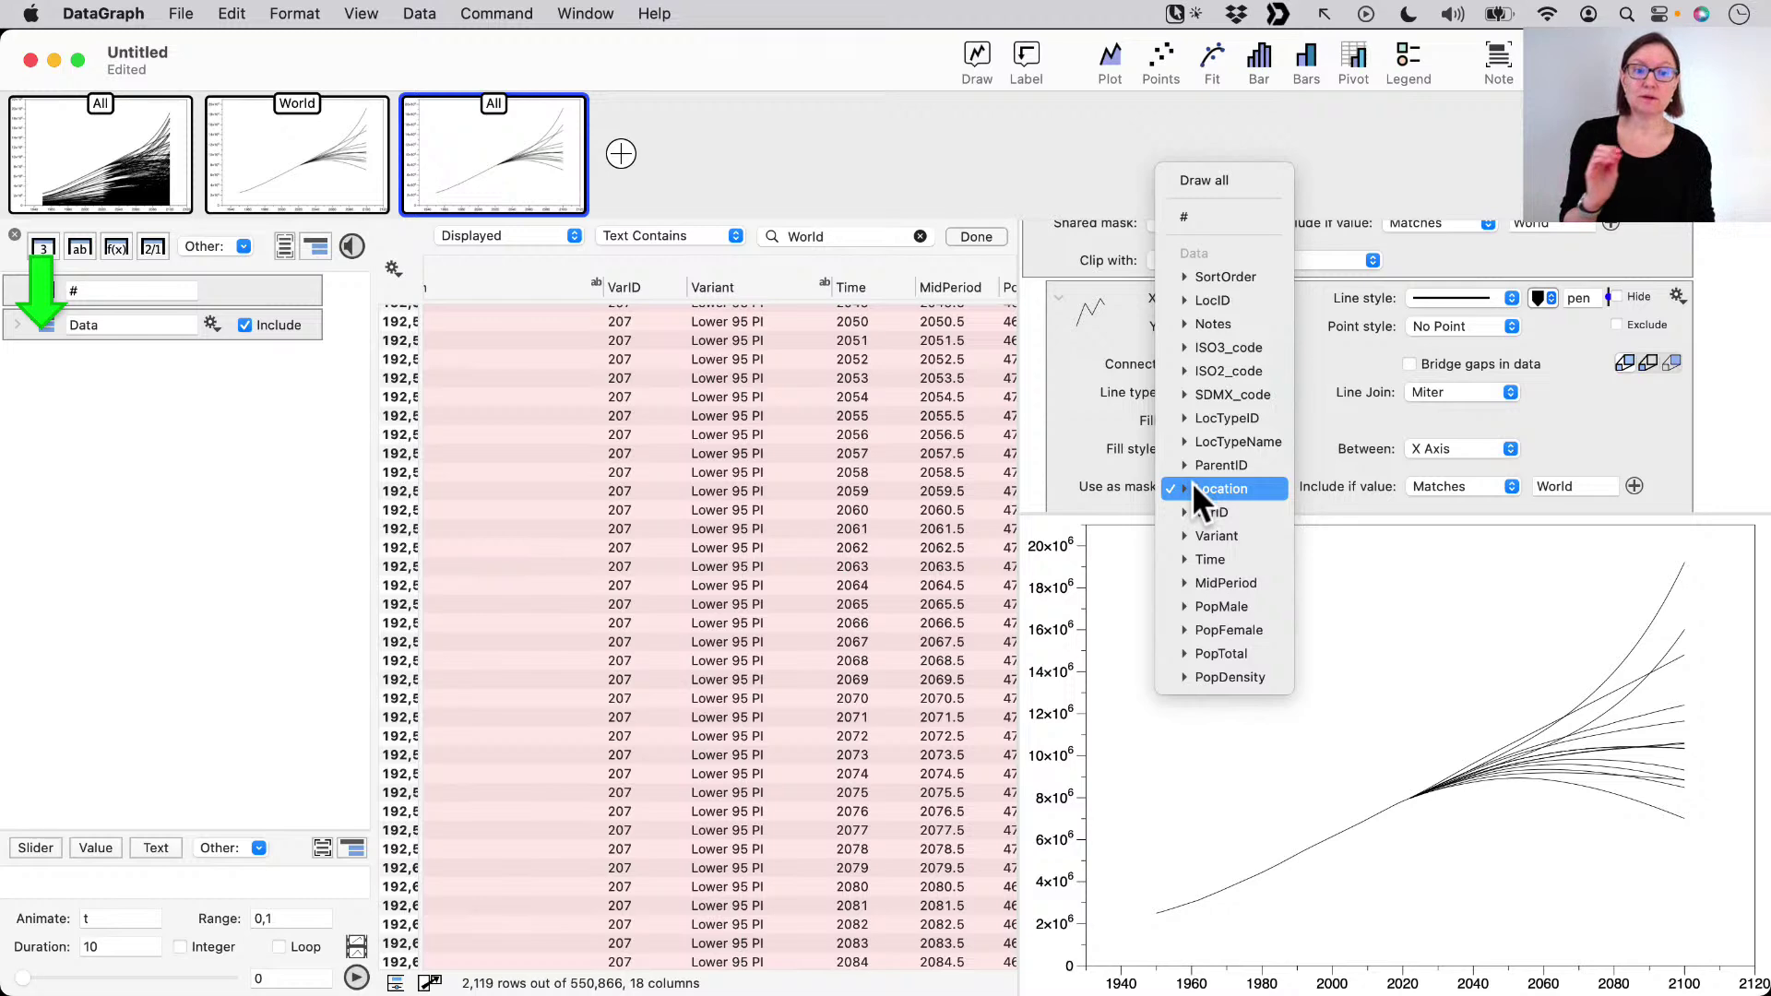
pyautogui.click(1208, 534)
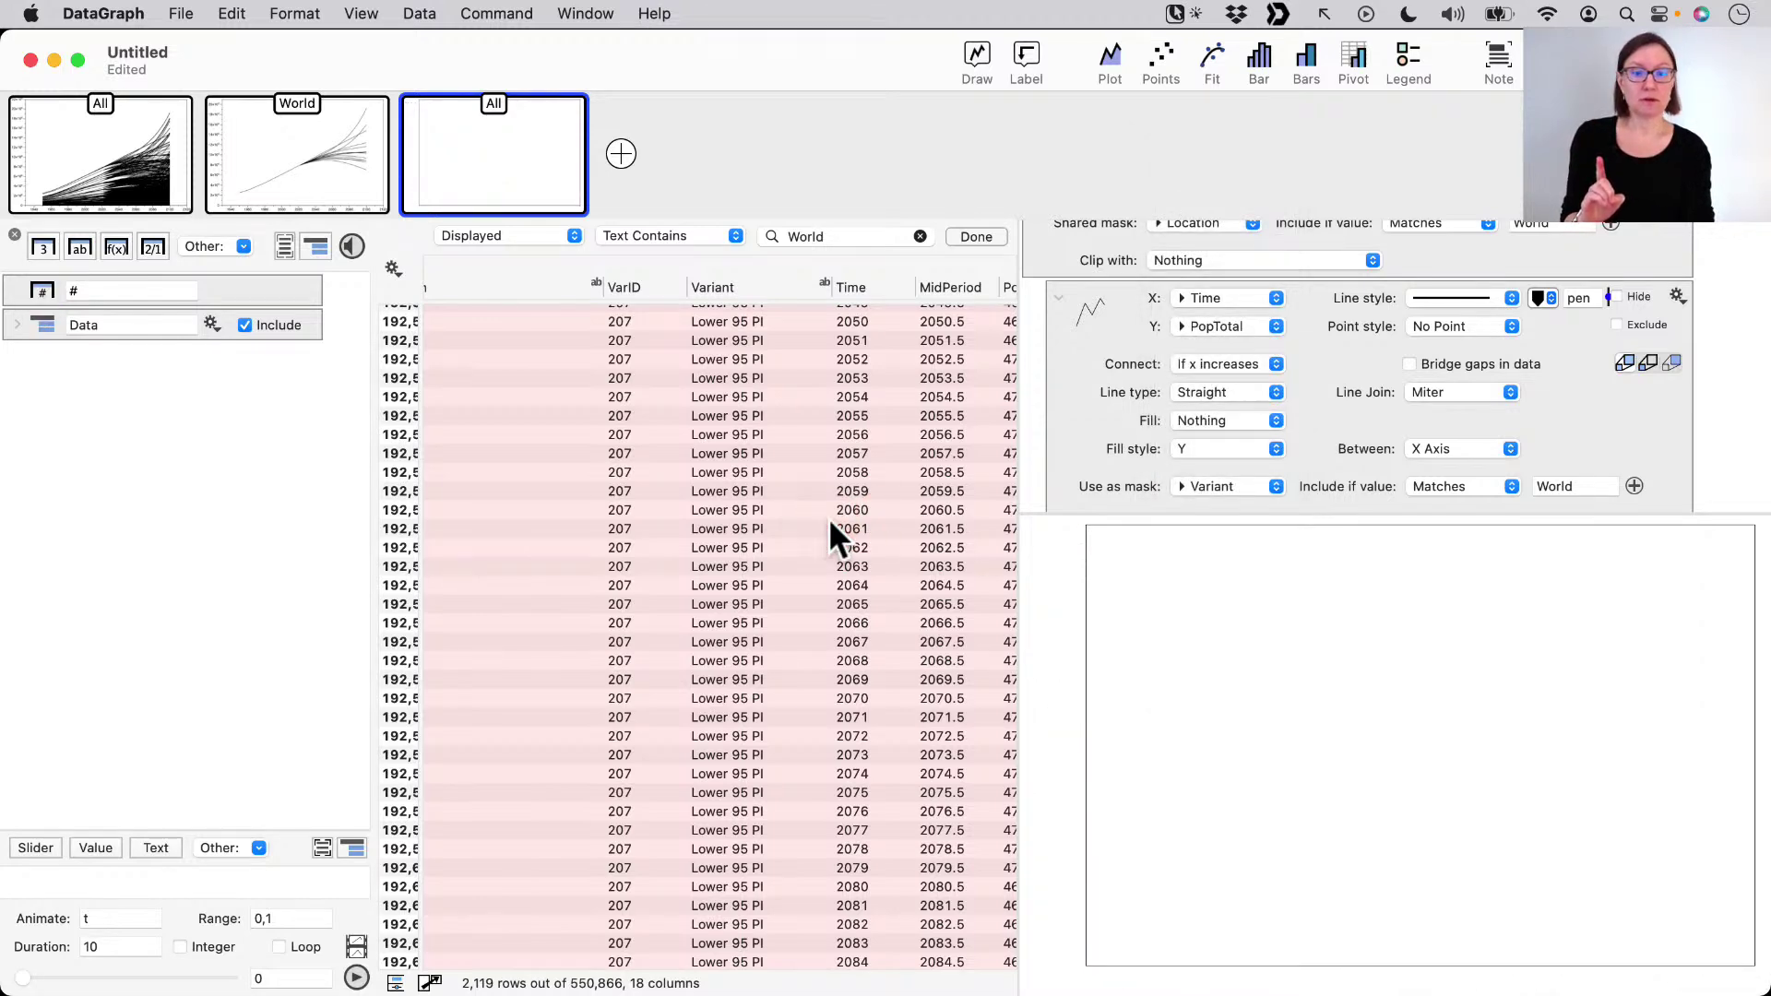
# - Close the "World" row search so the table lists every row around the Variant column
pyautogui.scroll(3, 812, 488)
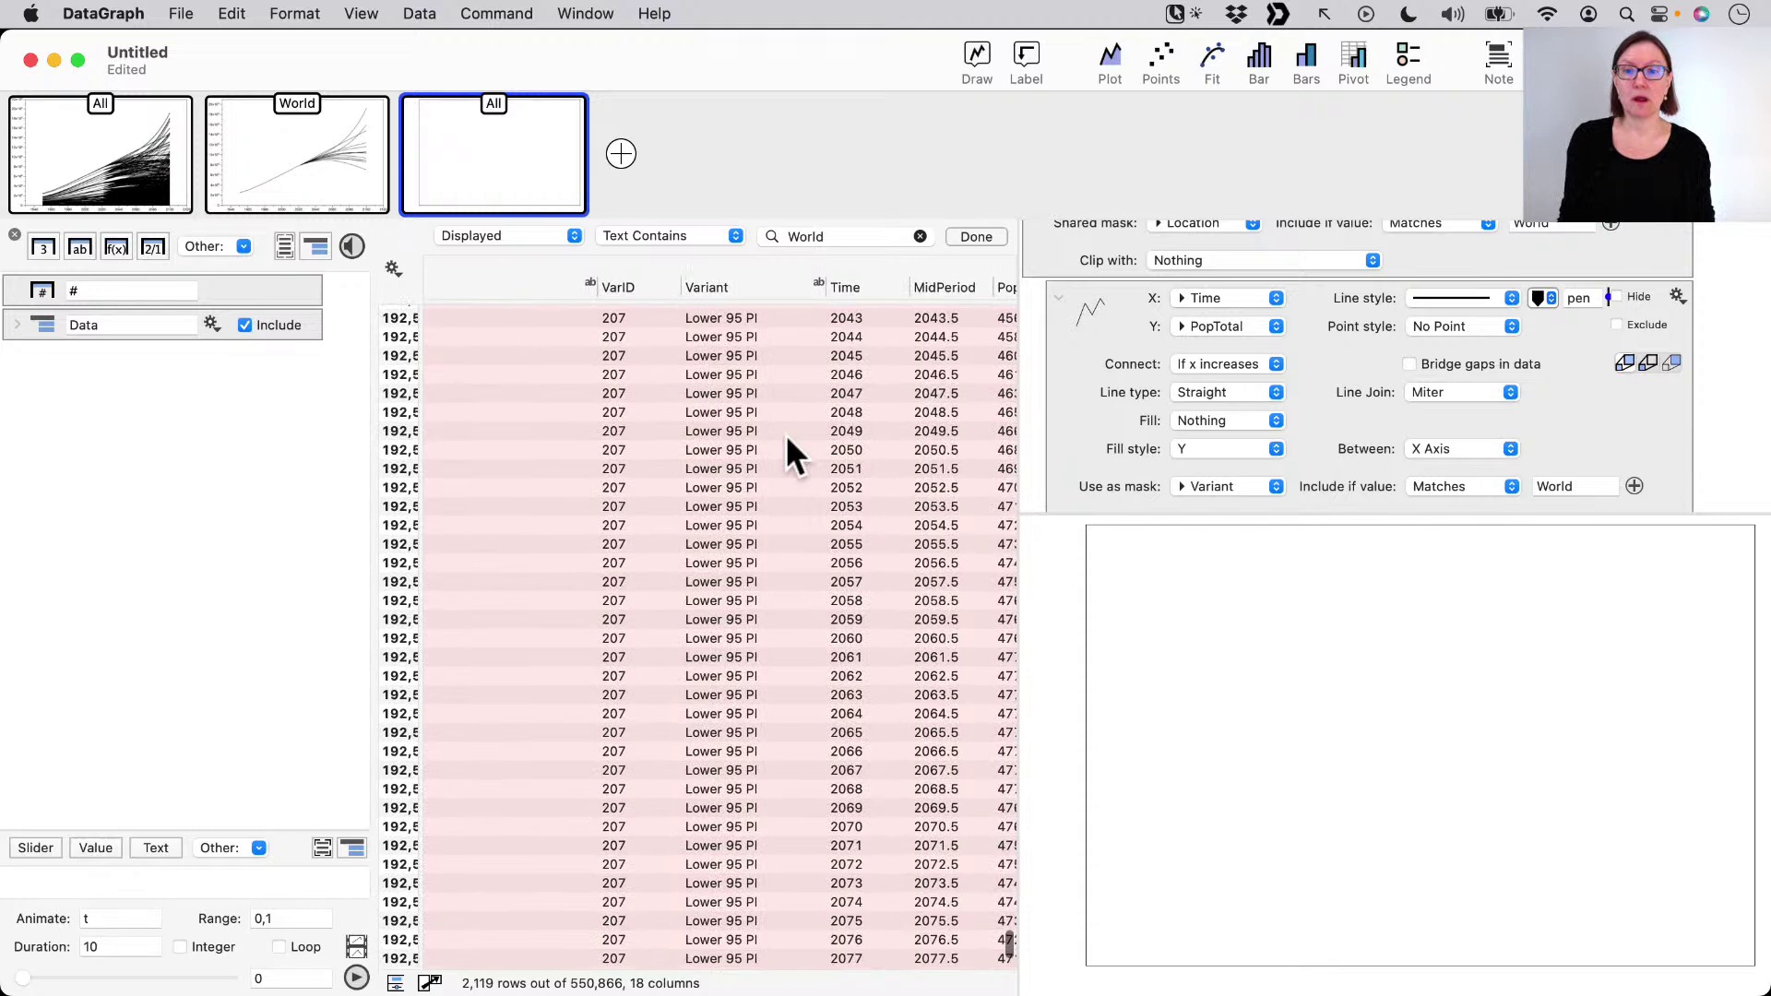
pyautogui.click(729, 293)
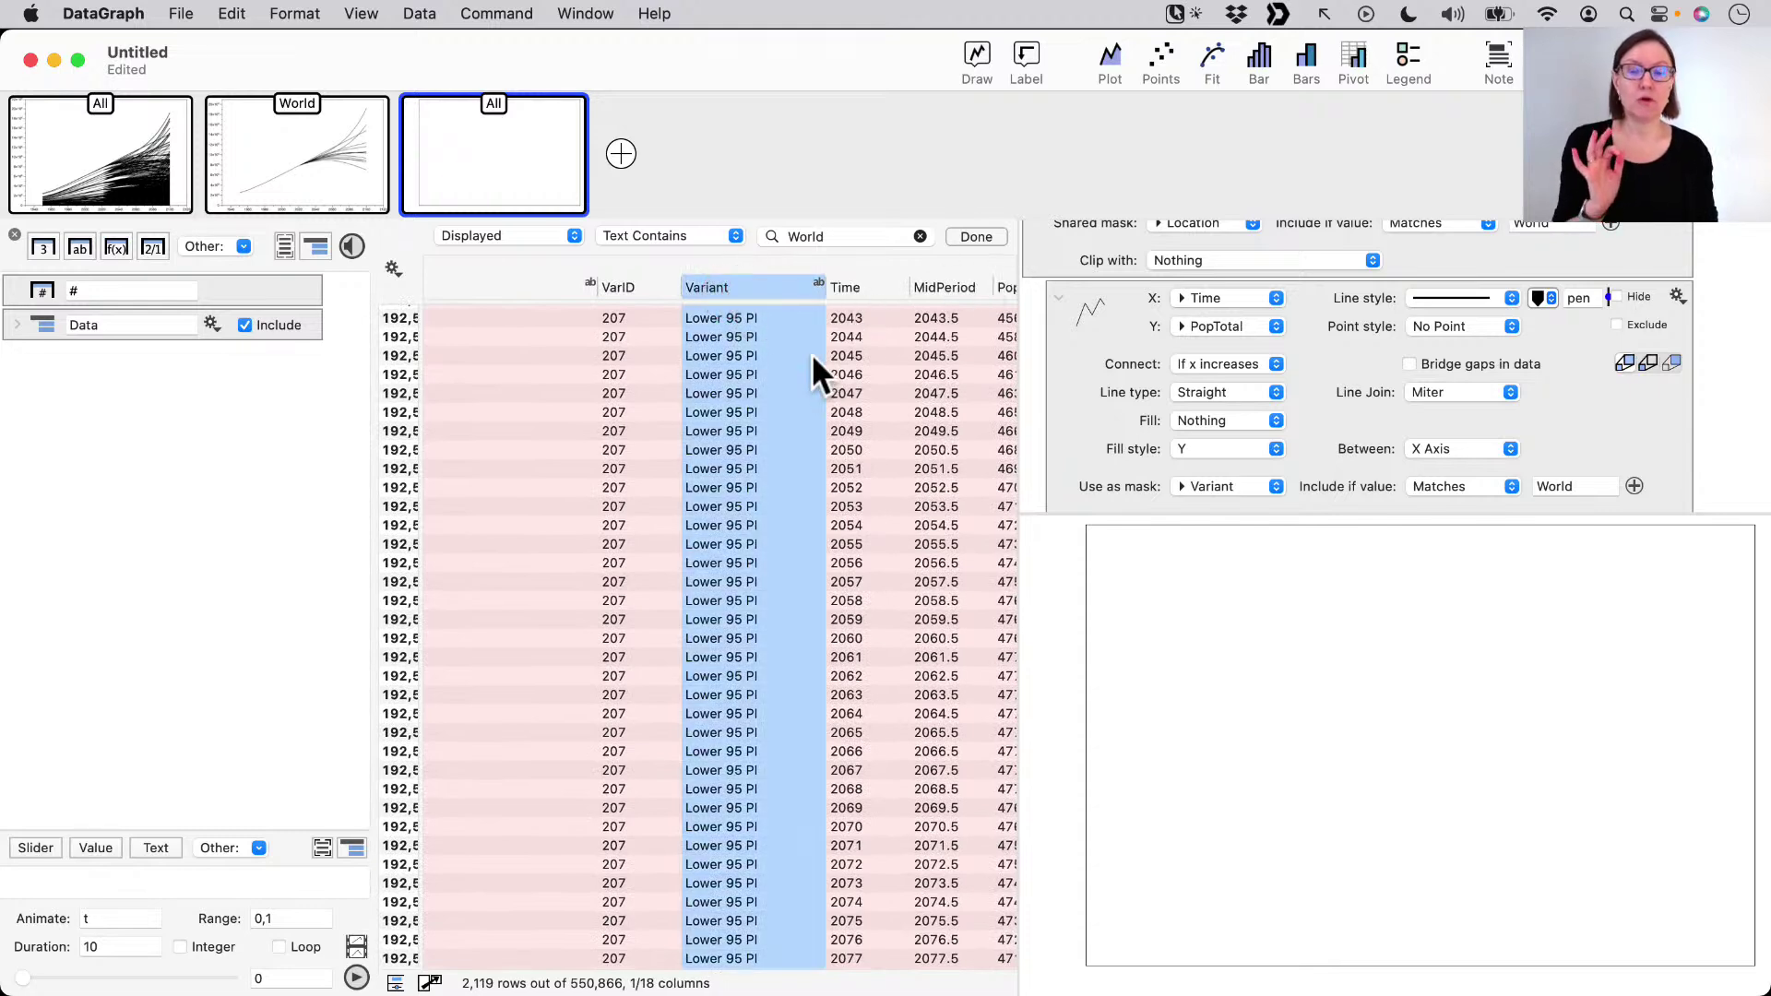
pyautogui.click(975, 236)
pyautogui.hscroll(2, 782, 390)
pyautogui.scroll(1, 766, 372)
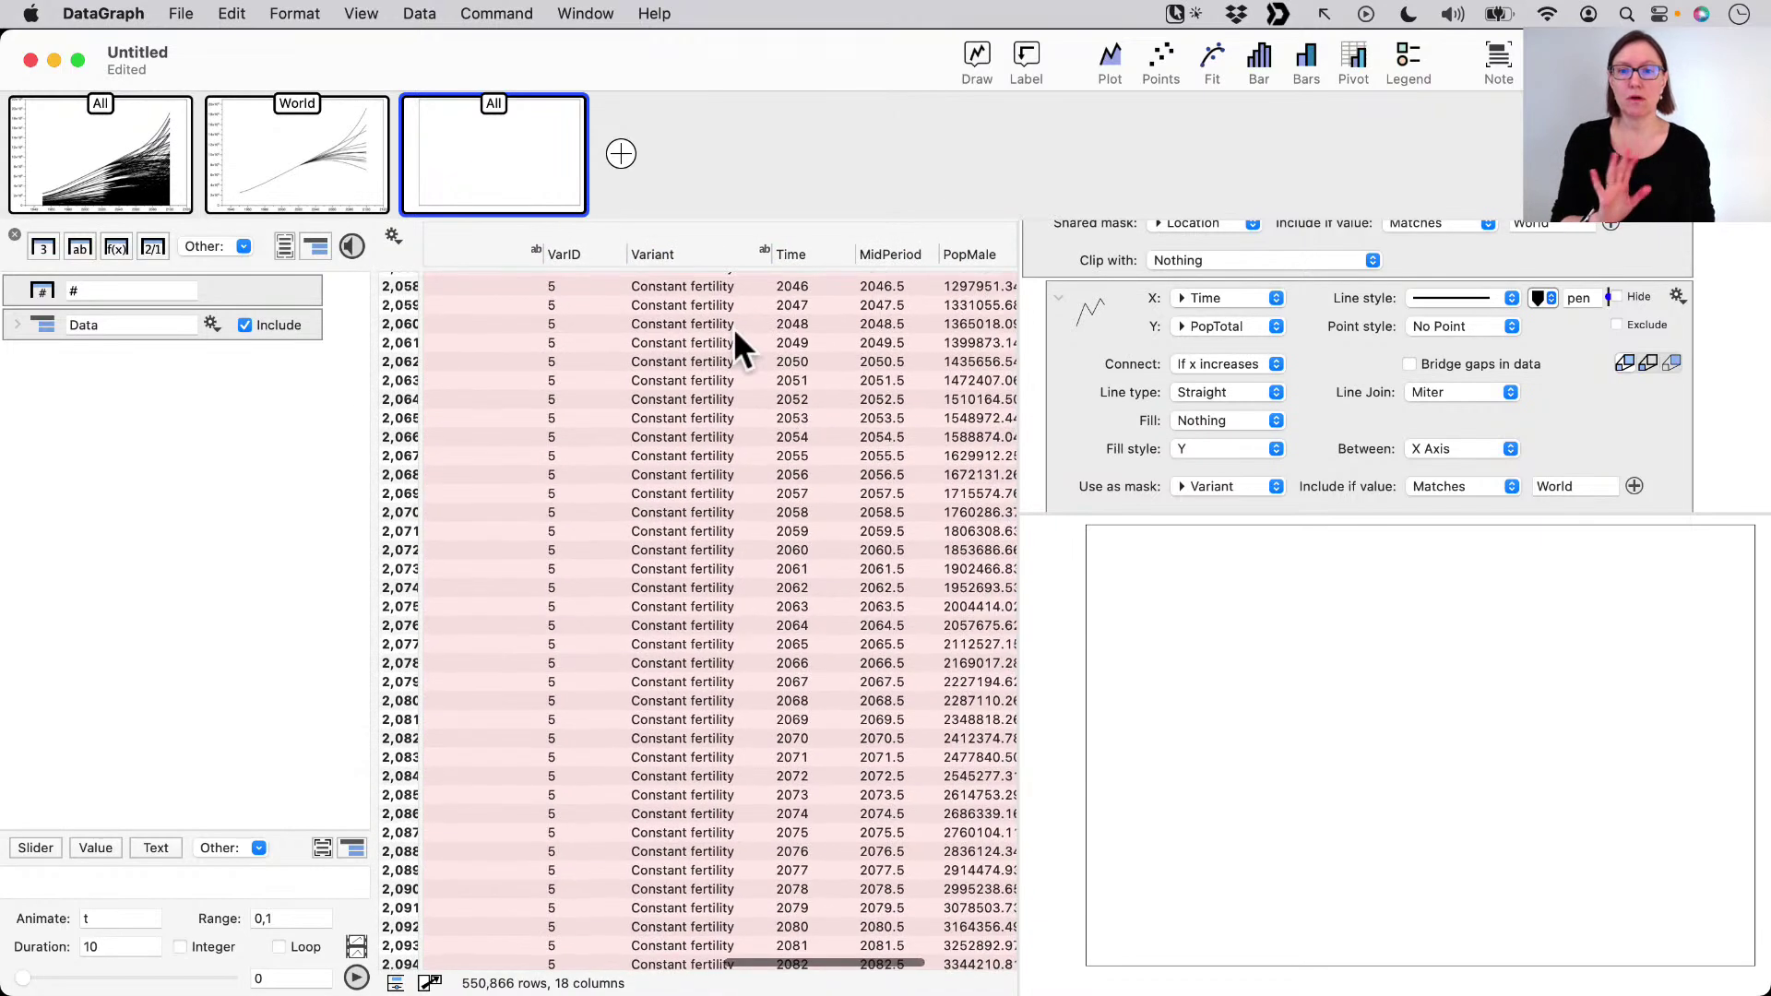
# - Copy the unique entries of the Variant column
pyautogui.click(690, 245)
pyautogui.scroll(10, 817, 407)
pyautogui.hscroll(-1, 817, 408)
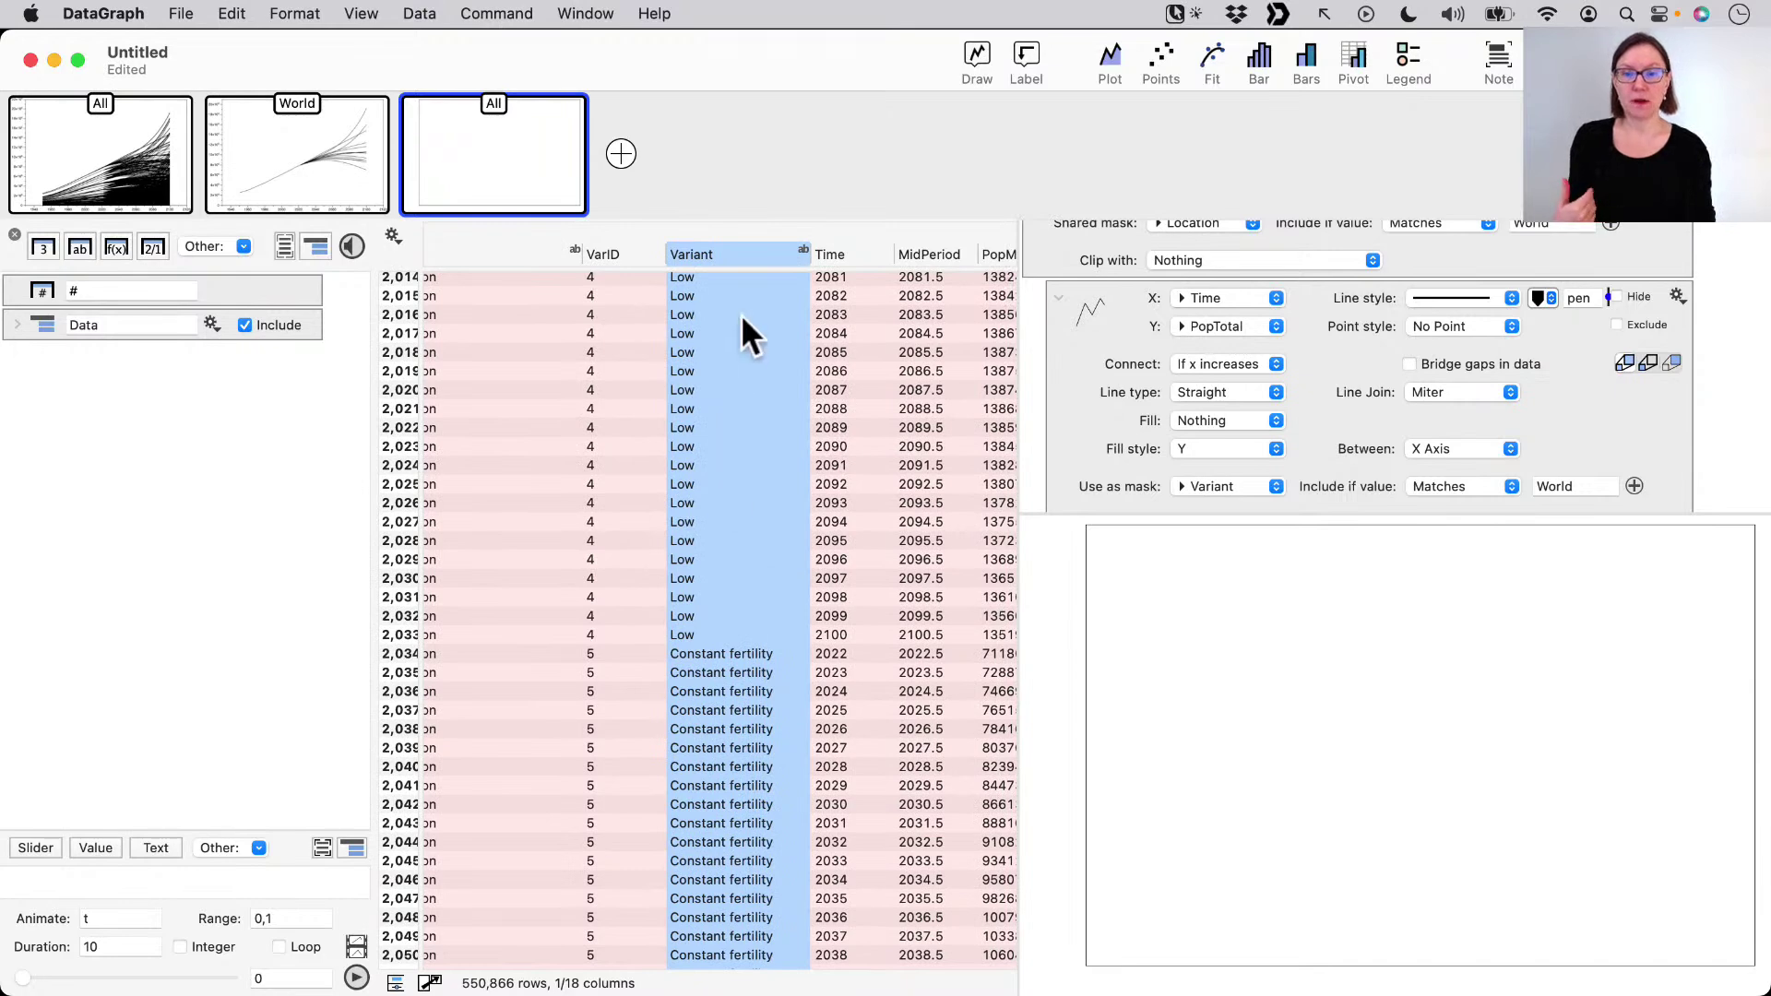
pyautogui.click(744, 249)
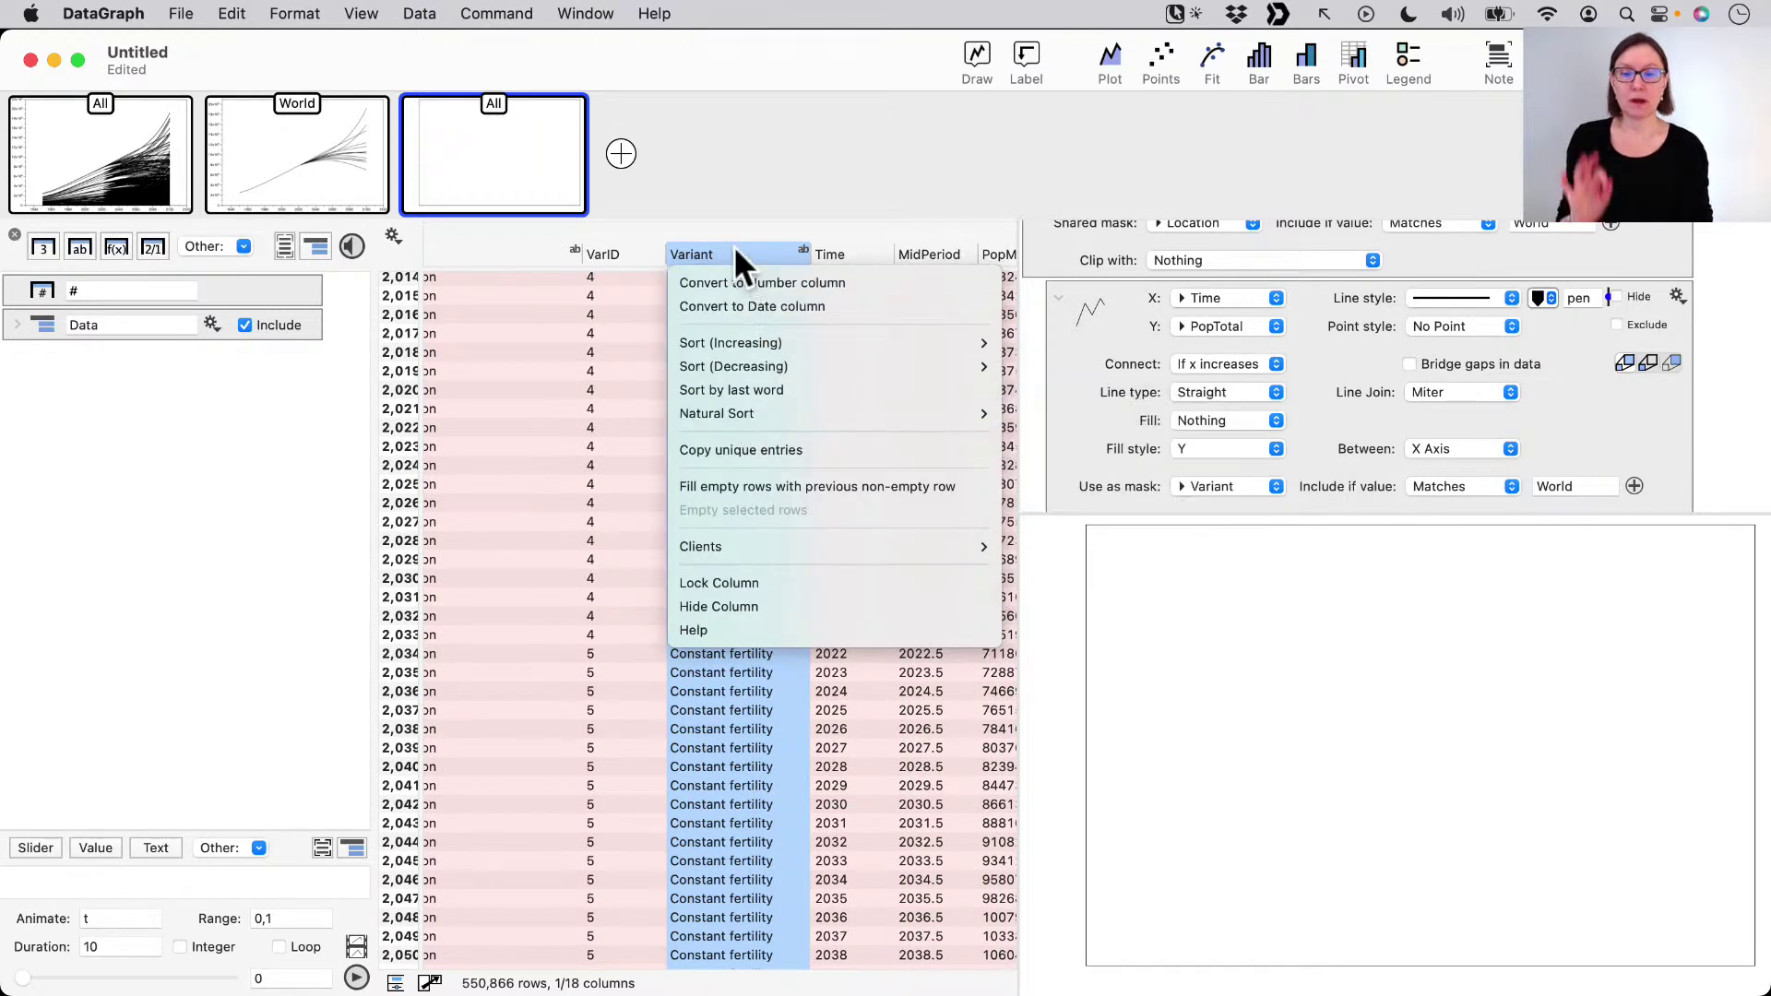
pyautogui.click(733, 246)
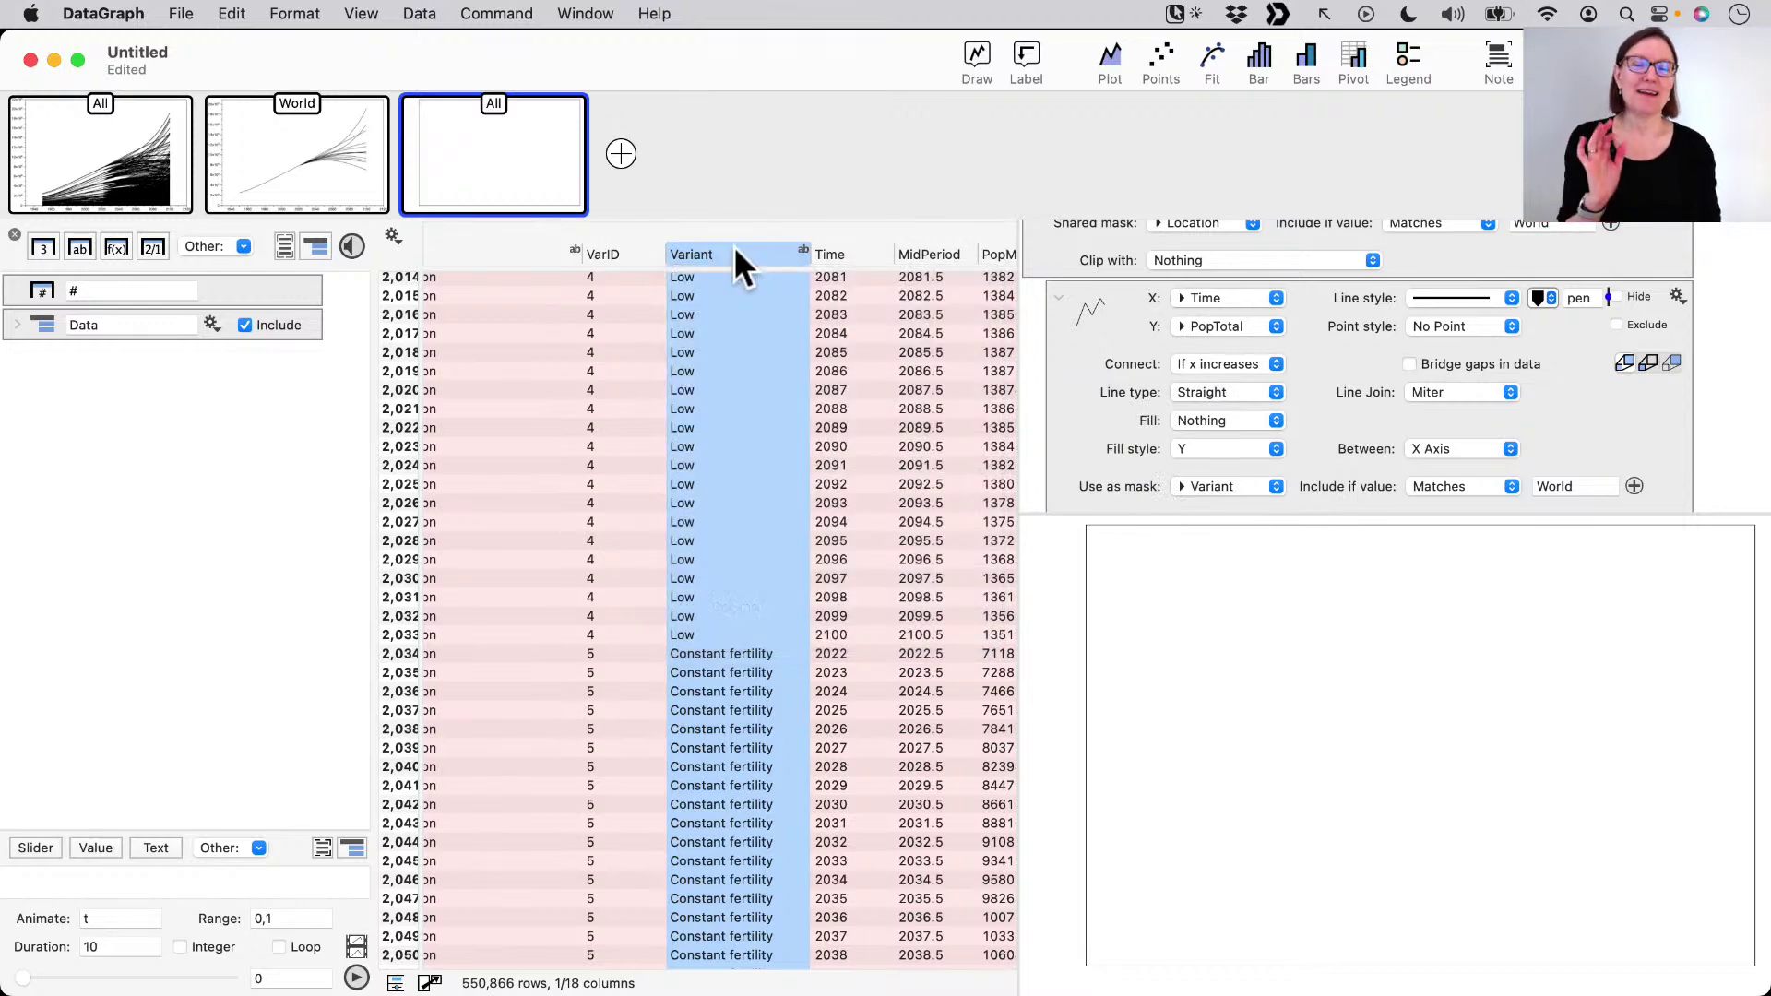
pyautogui.click(733, 245)
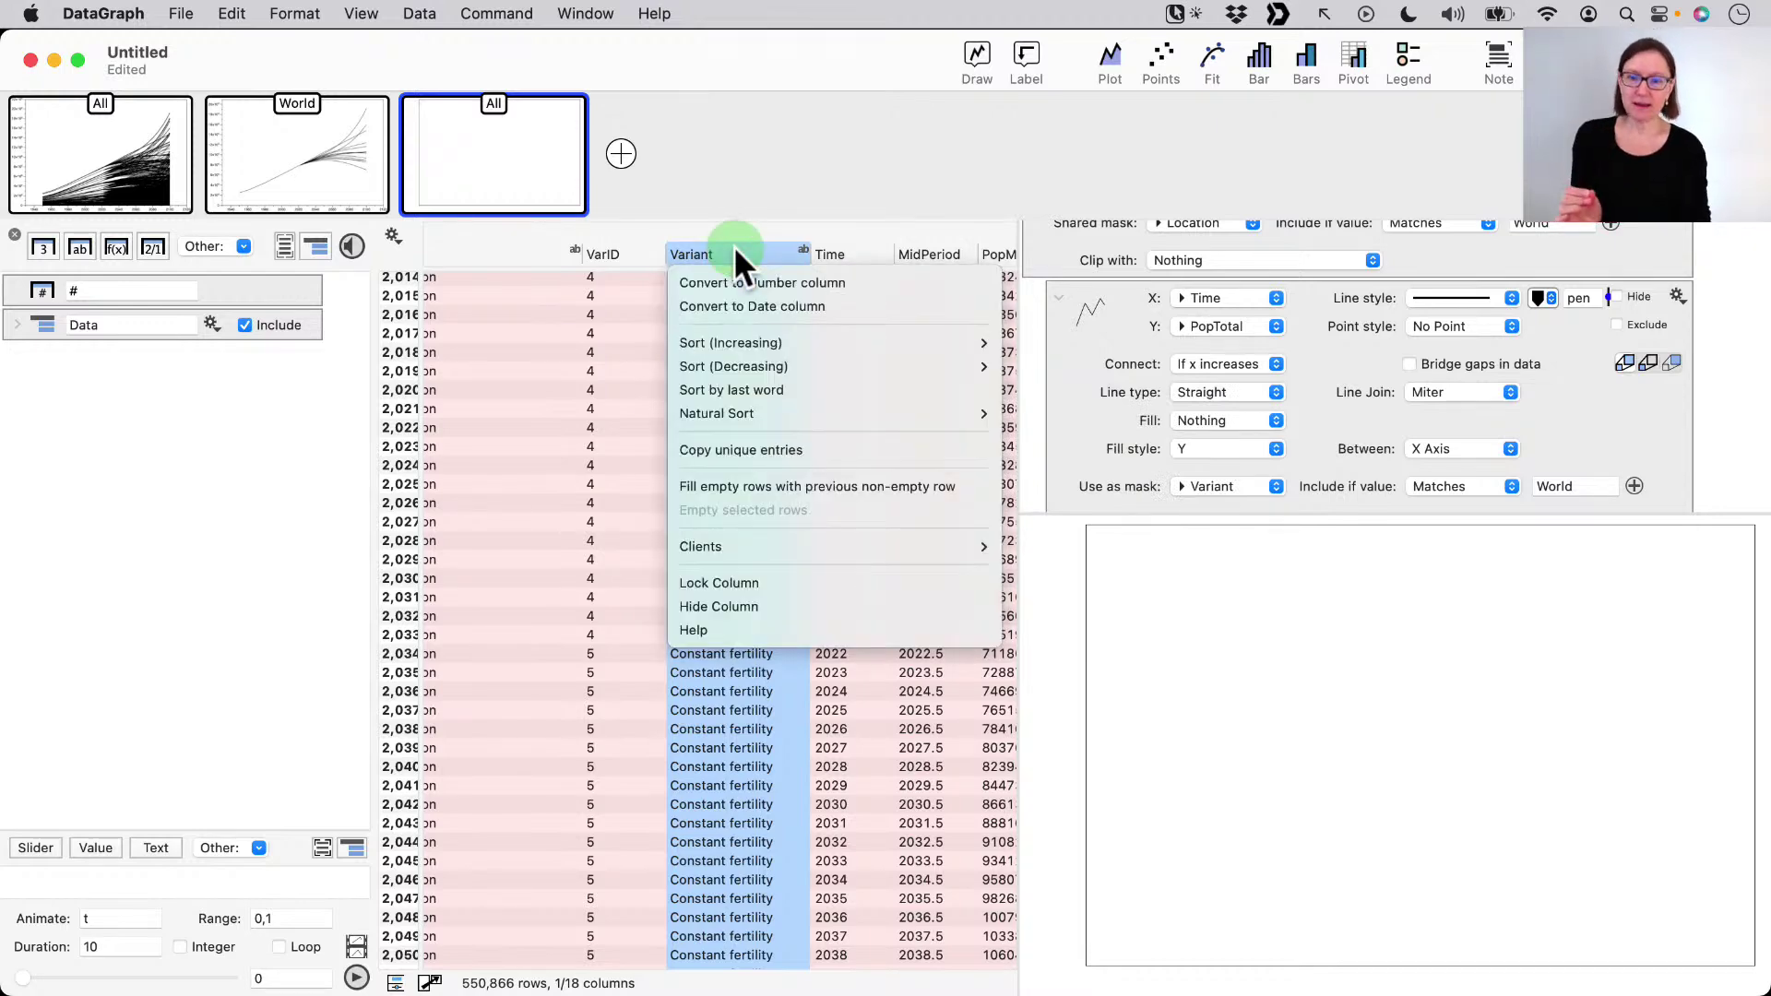
pyautogui.click(745, 448)
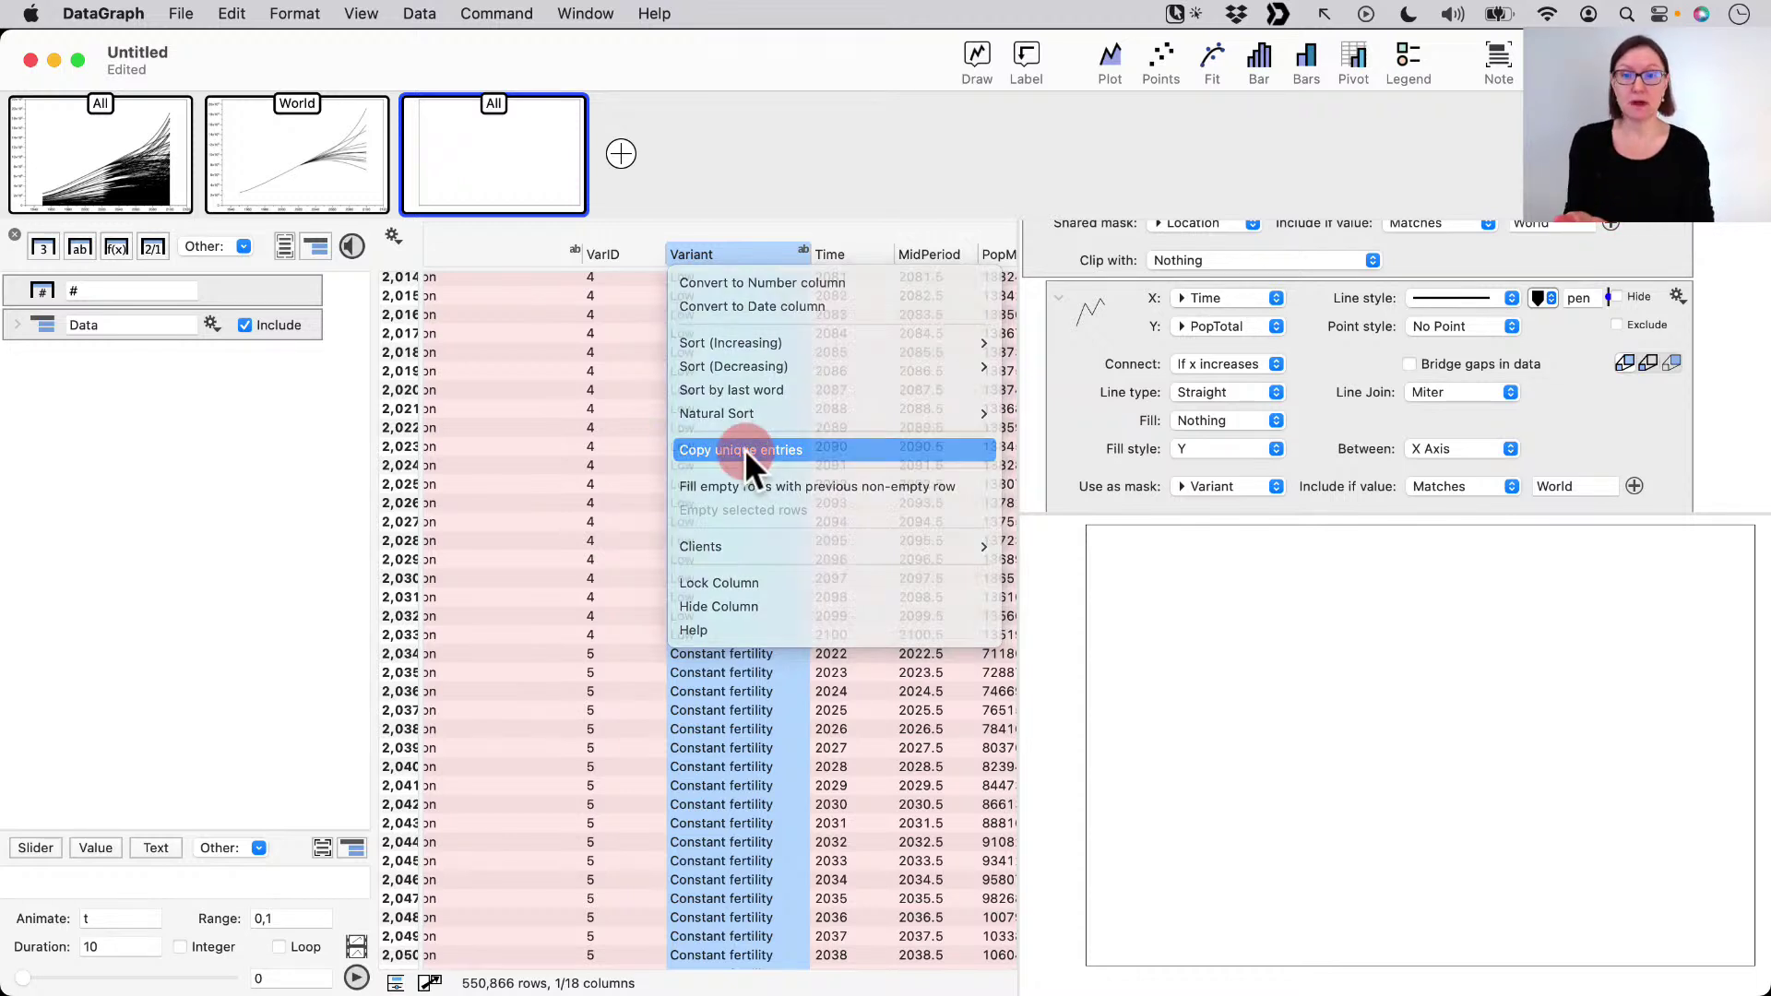
# - Exclude the Data group from the table, paste the unique variants as a separate column, and widen it to read the names
pyautogui.click(245, 325)
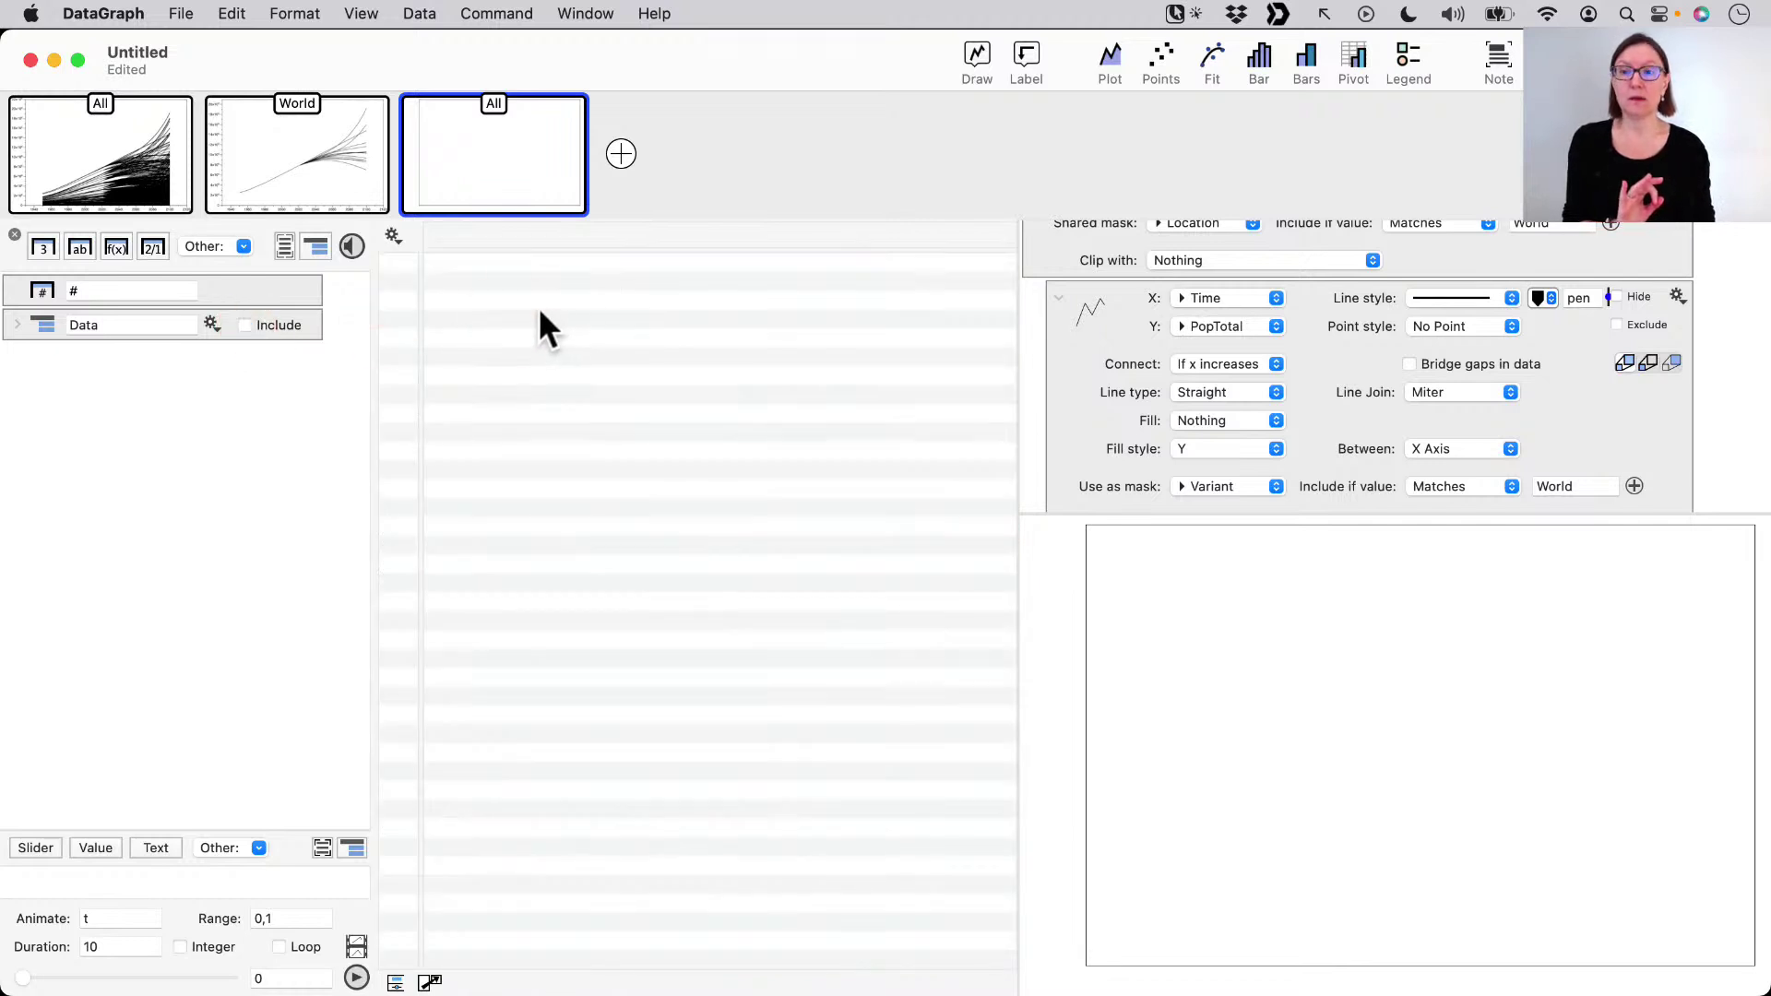
pyautogui.press('super+v')
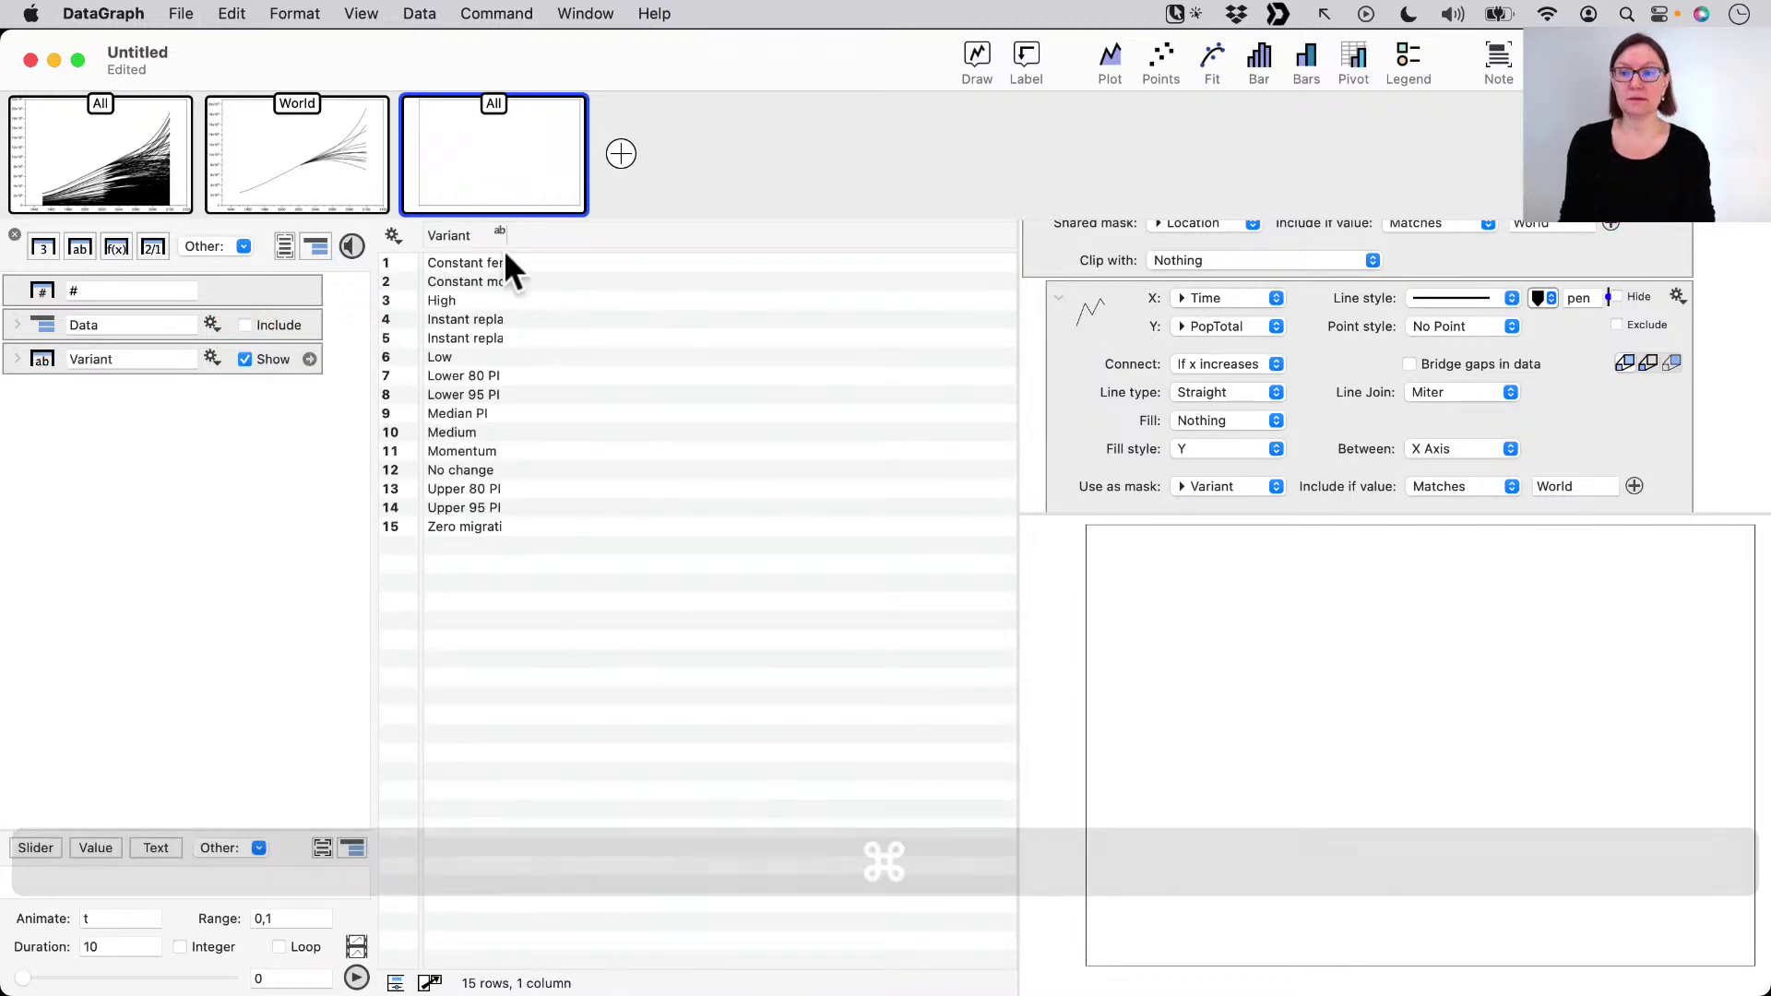
pyautogui.moveTo(506, 238); pyautogui.dragTo(634, 237)
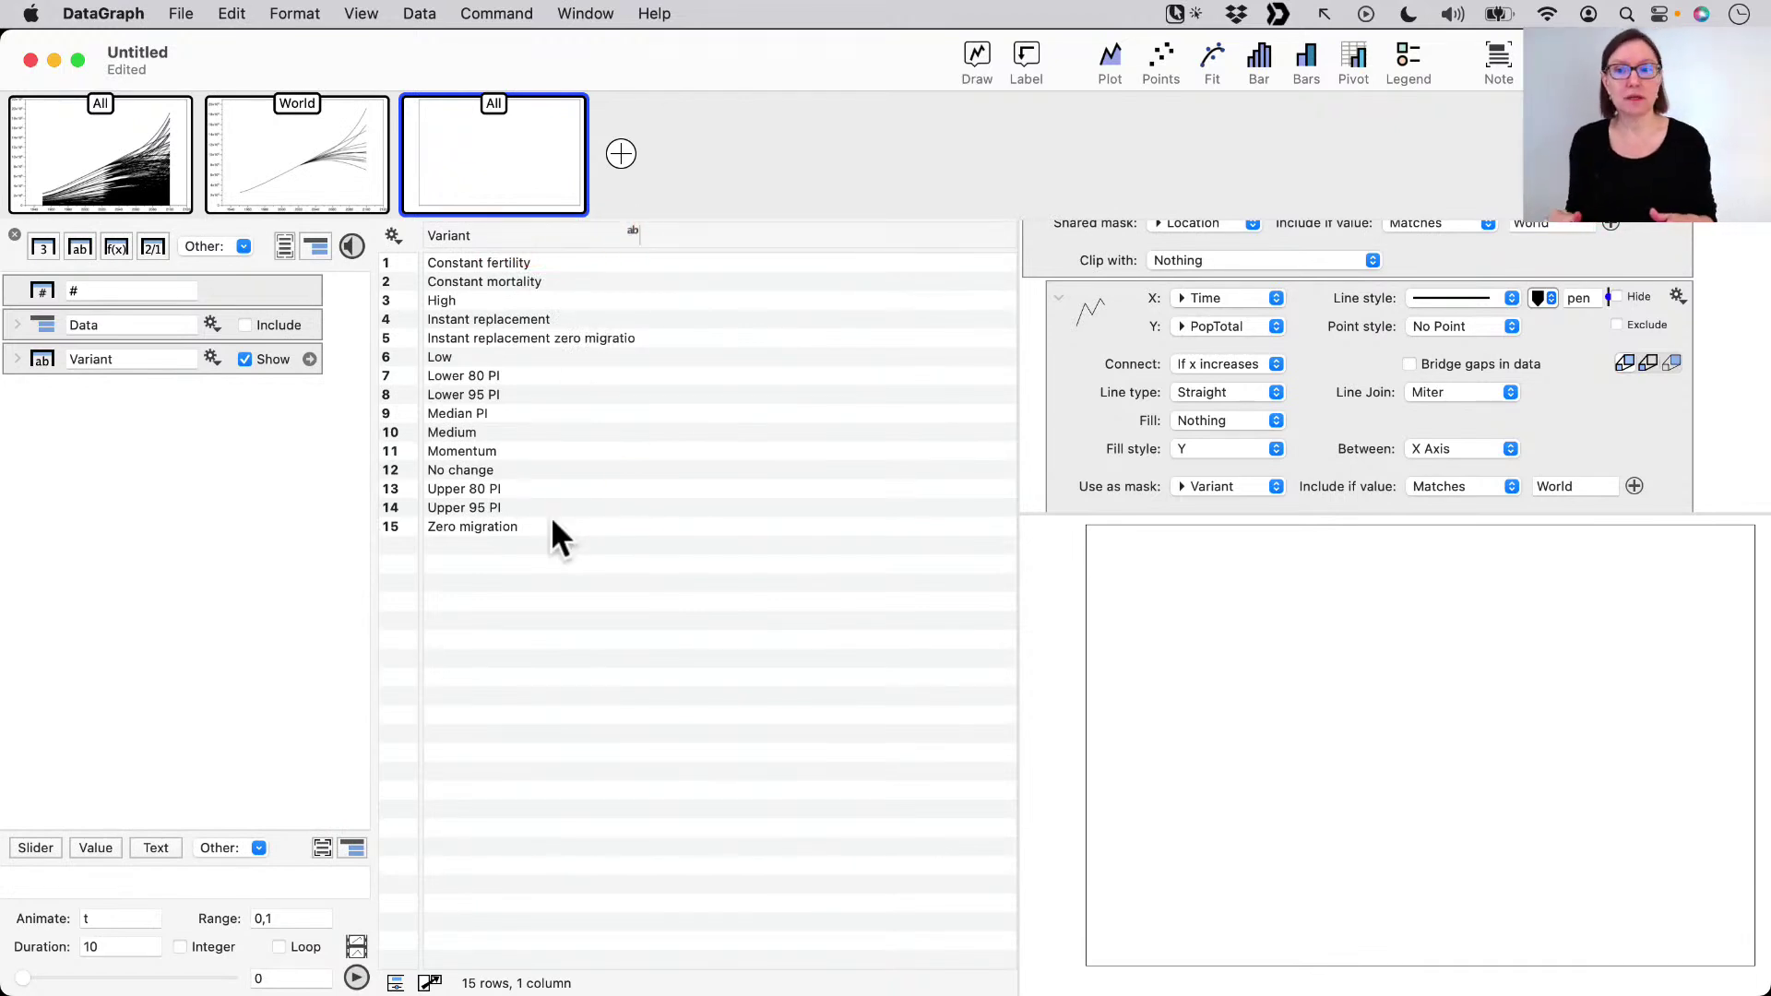
pyautogui.click(486, 234)
pyautogui.click(523, 564)
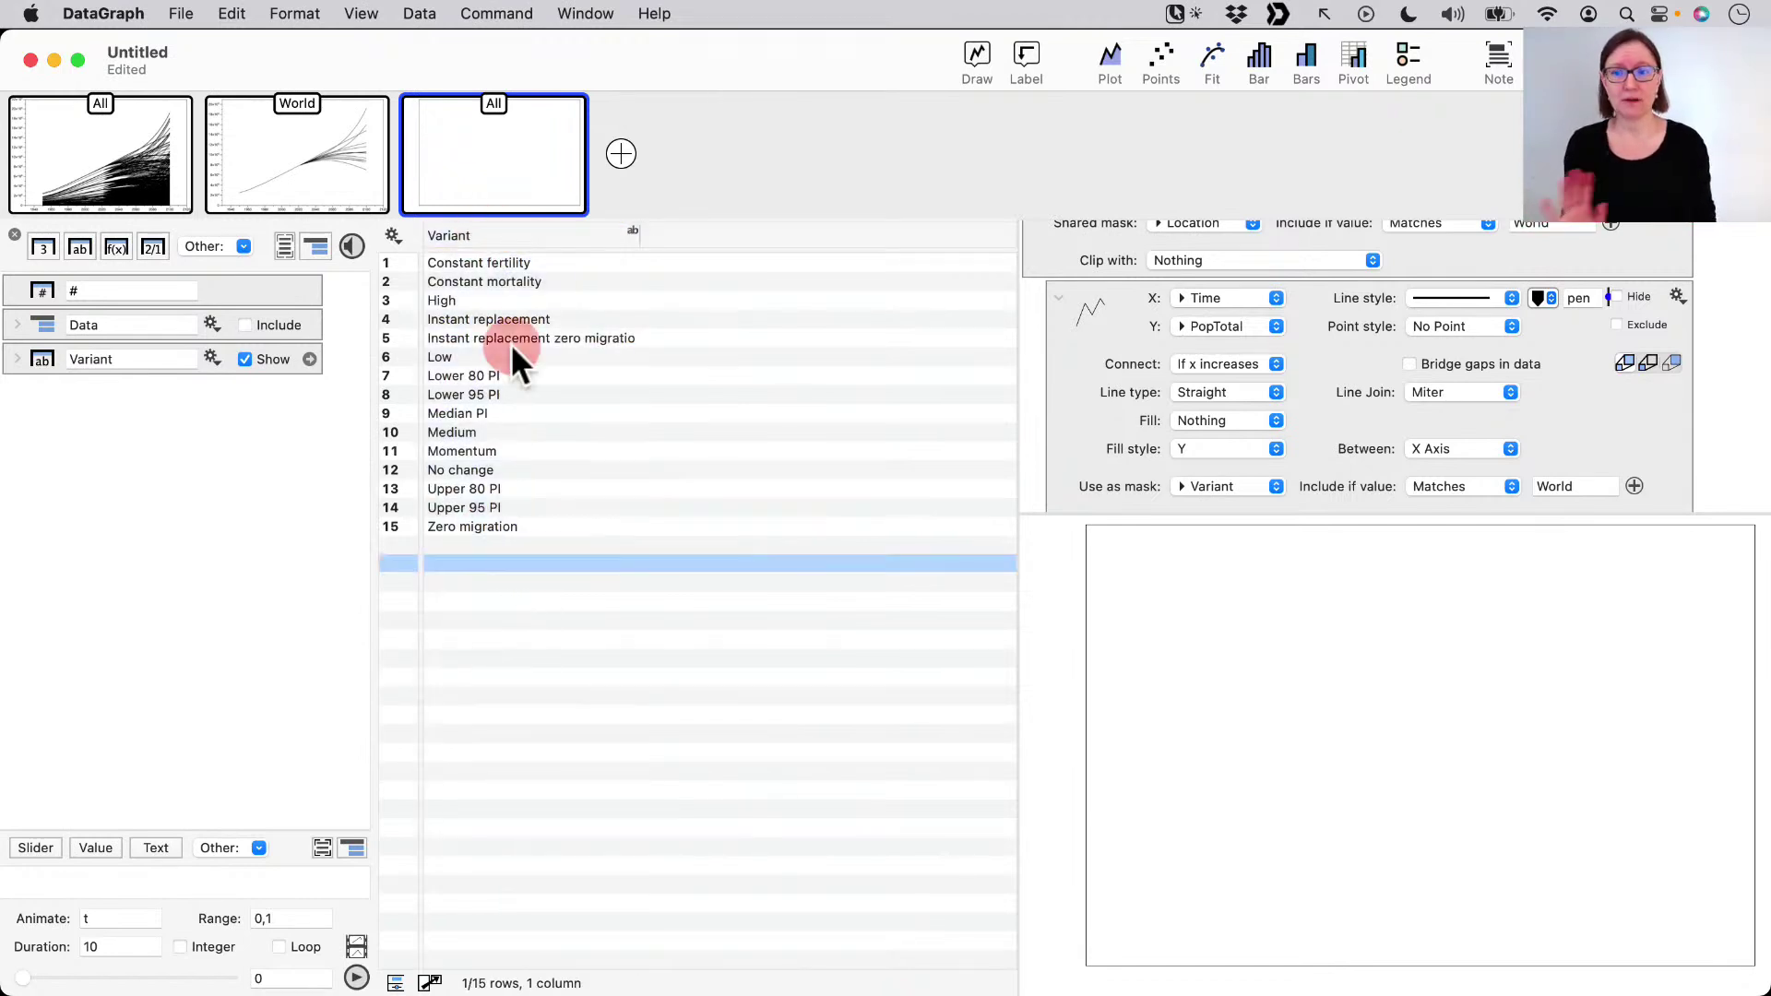
# - Copy "Medium" from the variant list and use it as the value the line plot's Variant mask matches
pyautogui.click(463, 433)
pyautogui.click(538, 432)
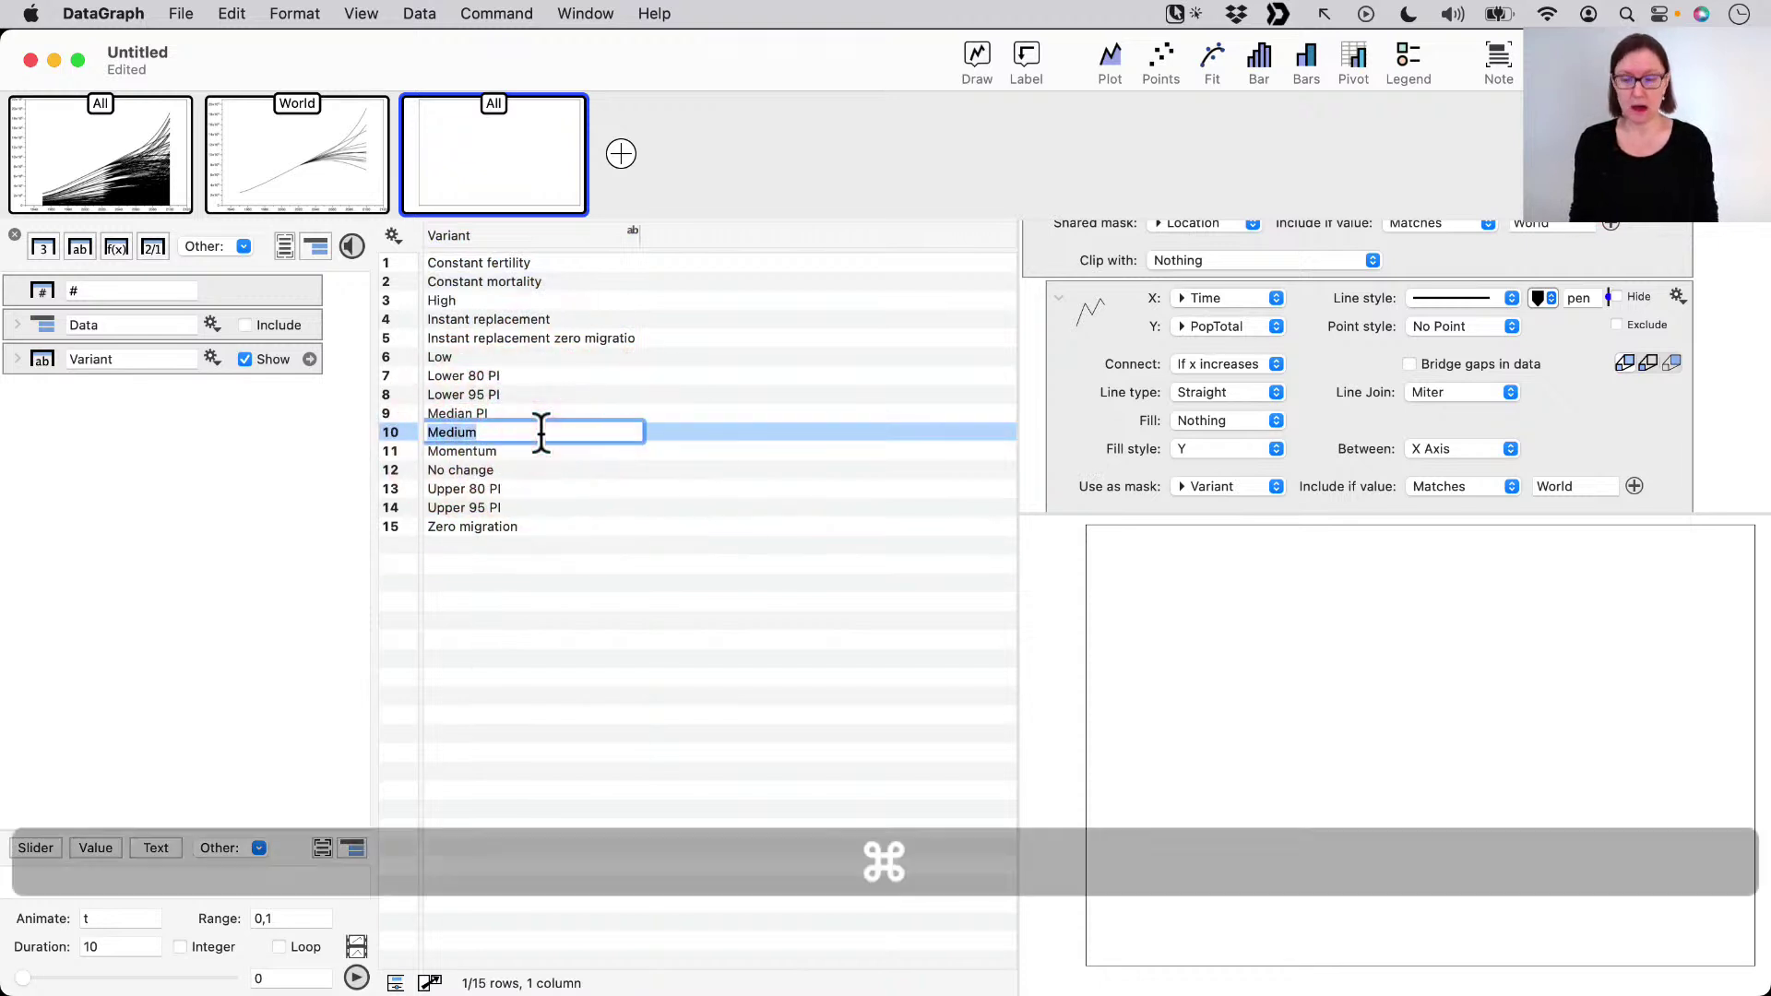
pyautogui.press('super+c')
pyautogui.doubleClick(1586, 486)
pyautogui.press('super+v')
pyautogui.press('Return')
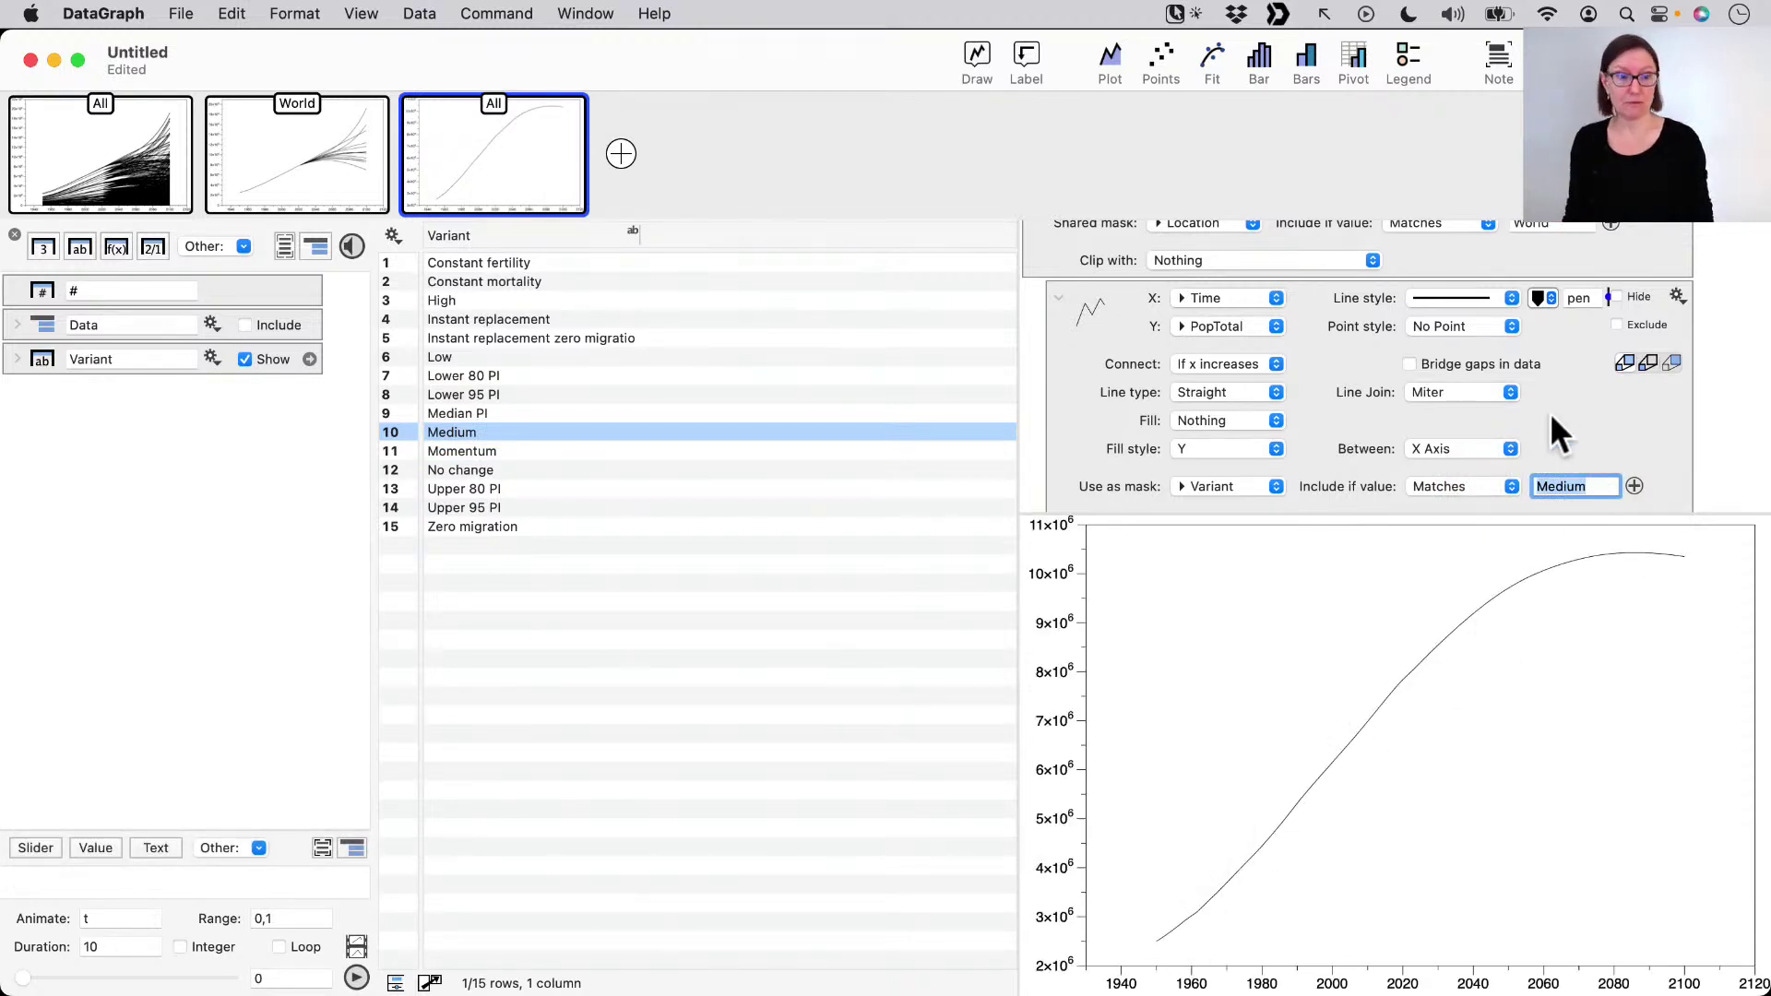
# - Collapse the Medium line plot's settings and make two duplicates of it within the group
pyautogui.click(1118, 404)
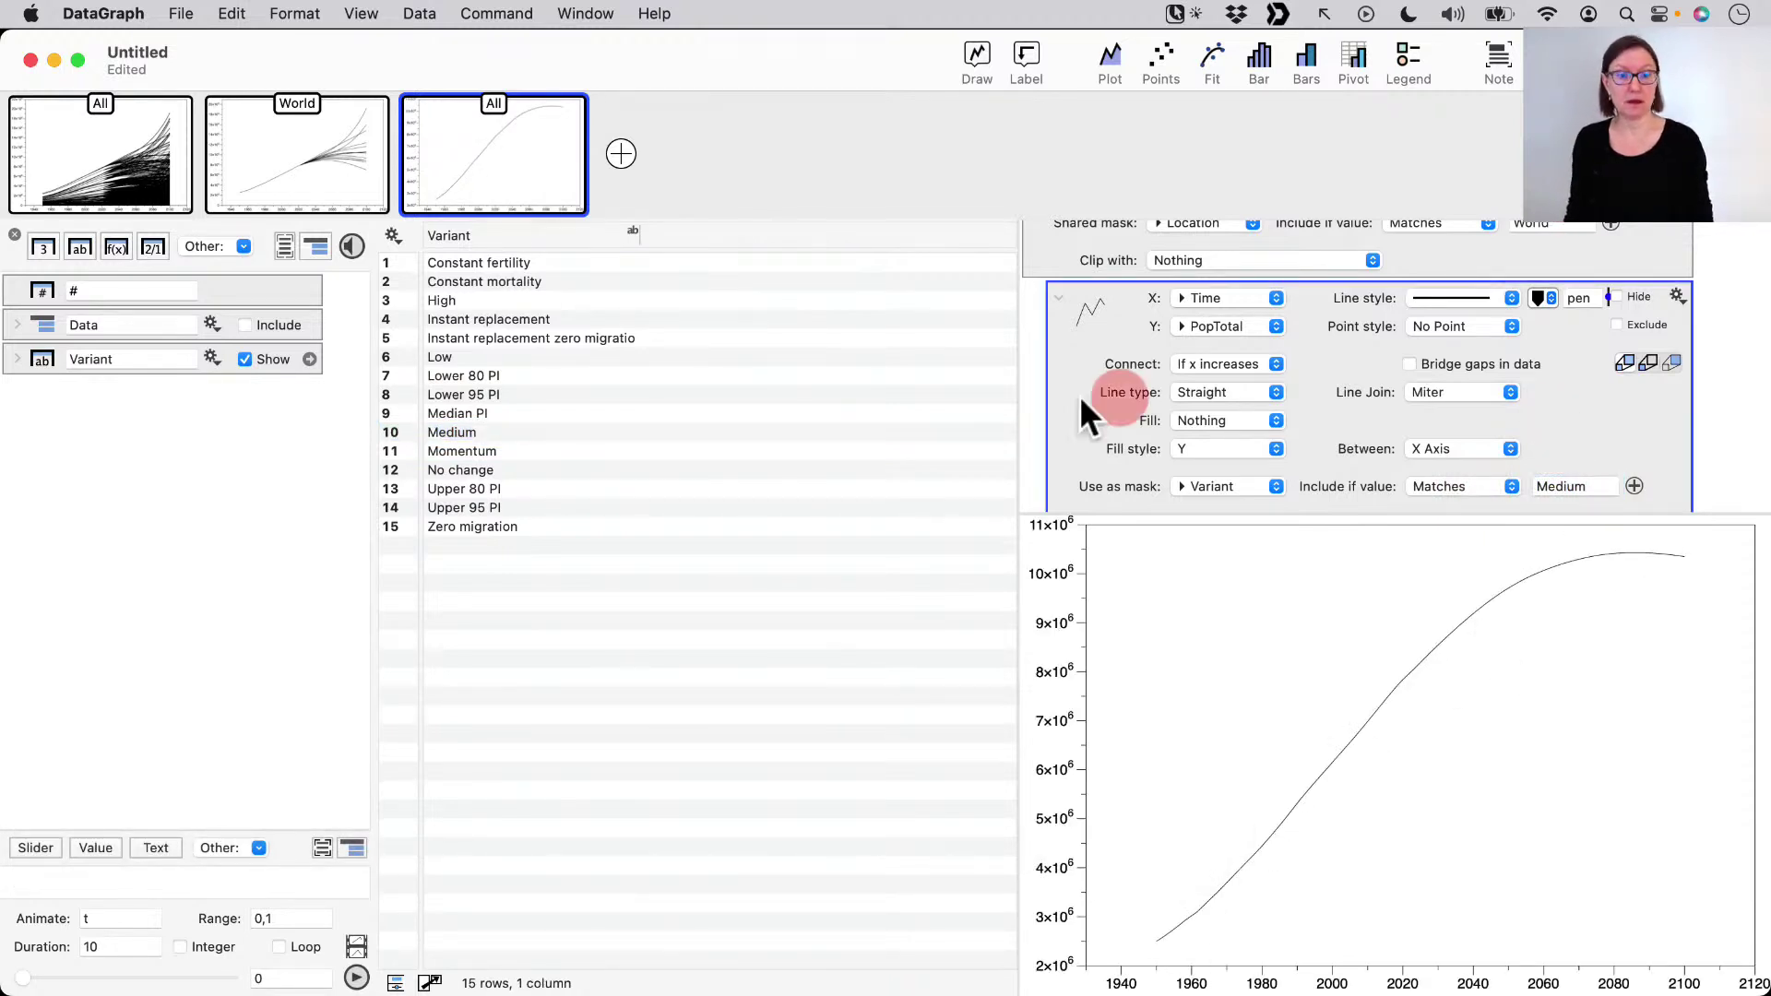
pyautogui.click(1058, 296)
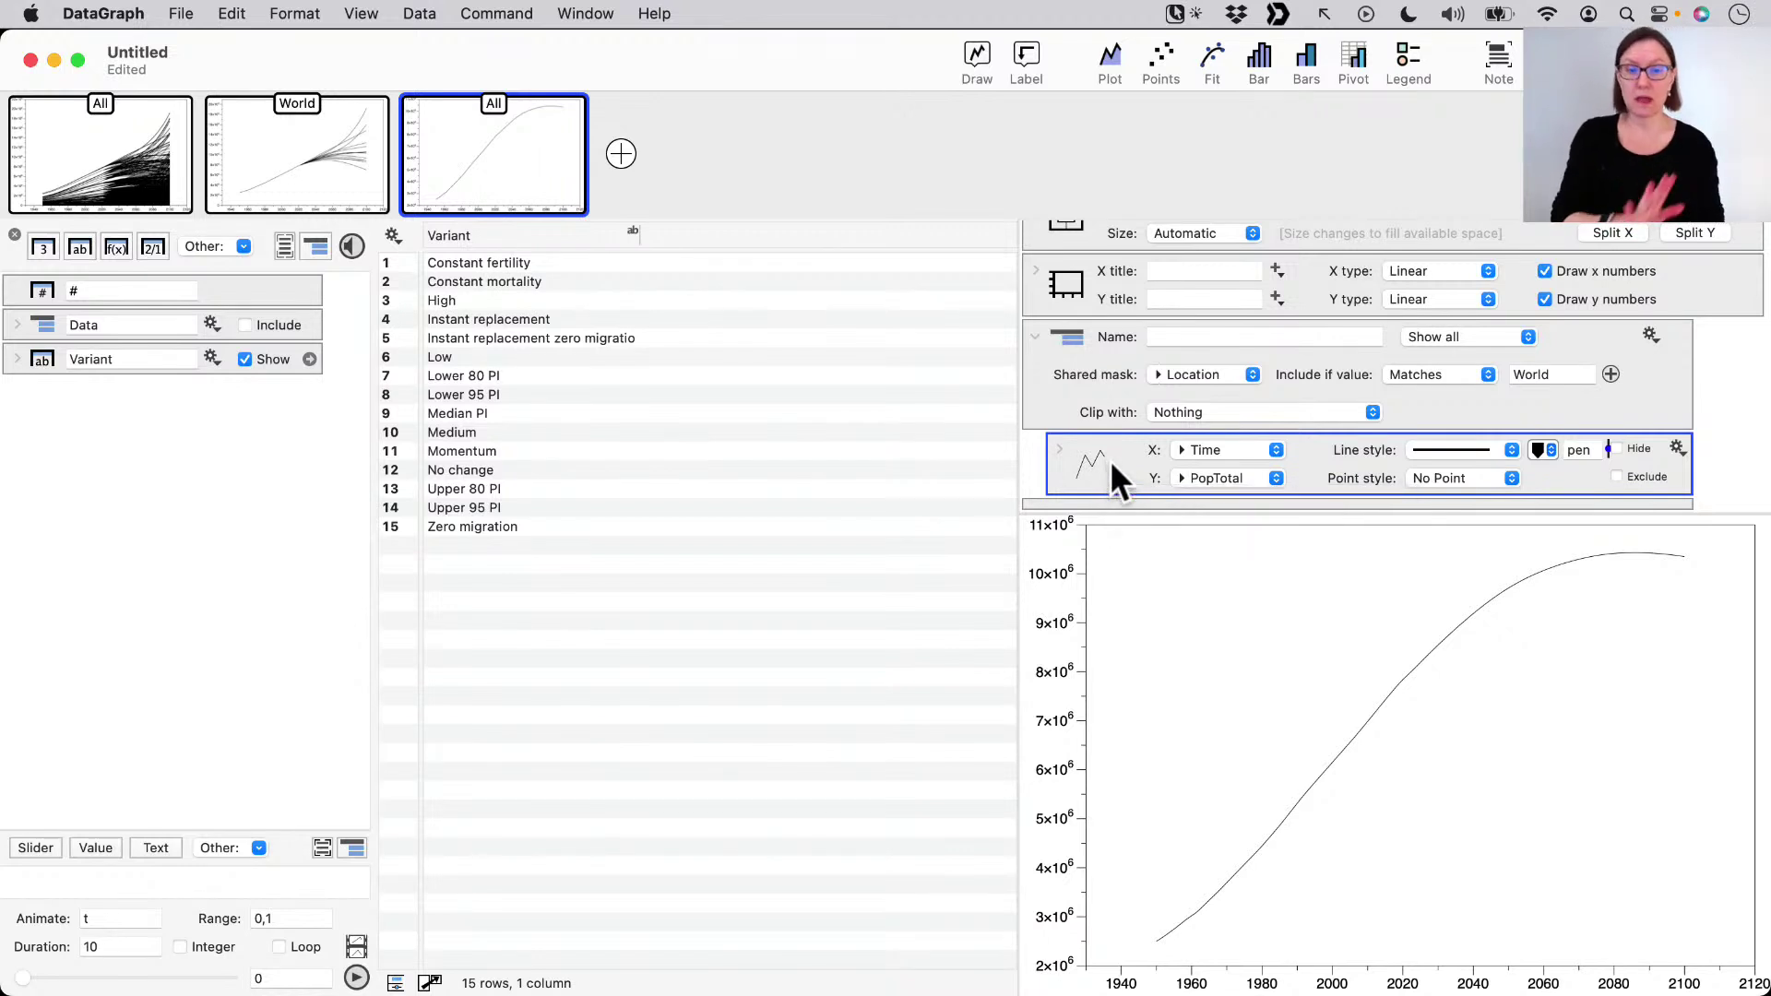
pyautogui.press('alt')
pyautogui.moveTo(1112, 457); pyautogui.dragTo(1116, 493)
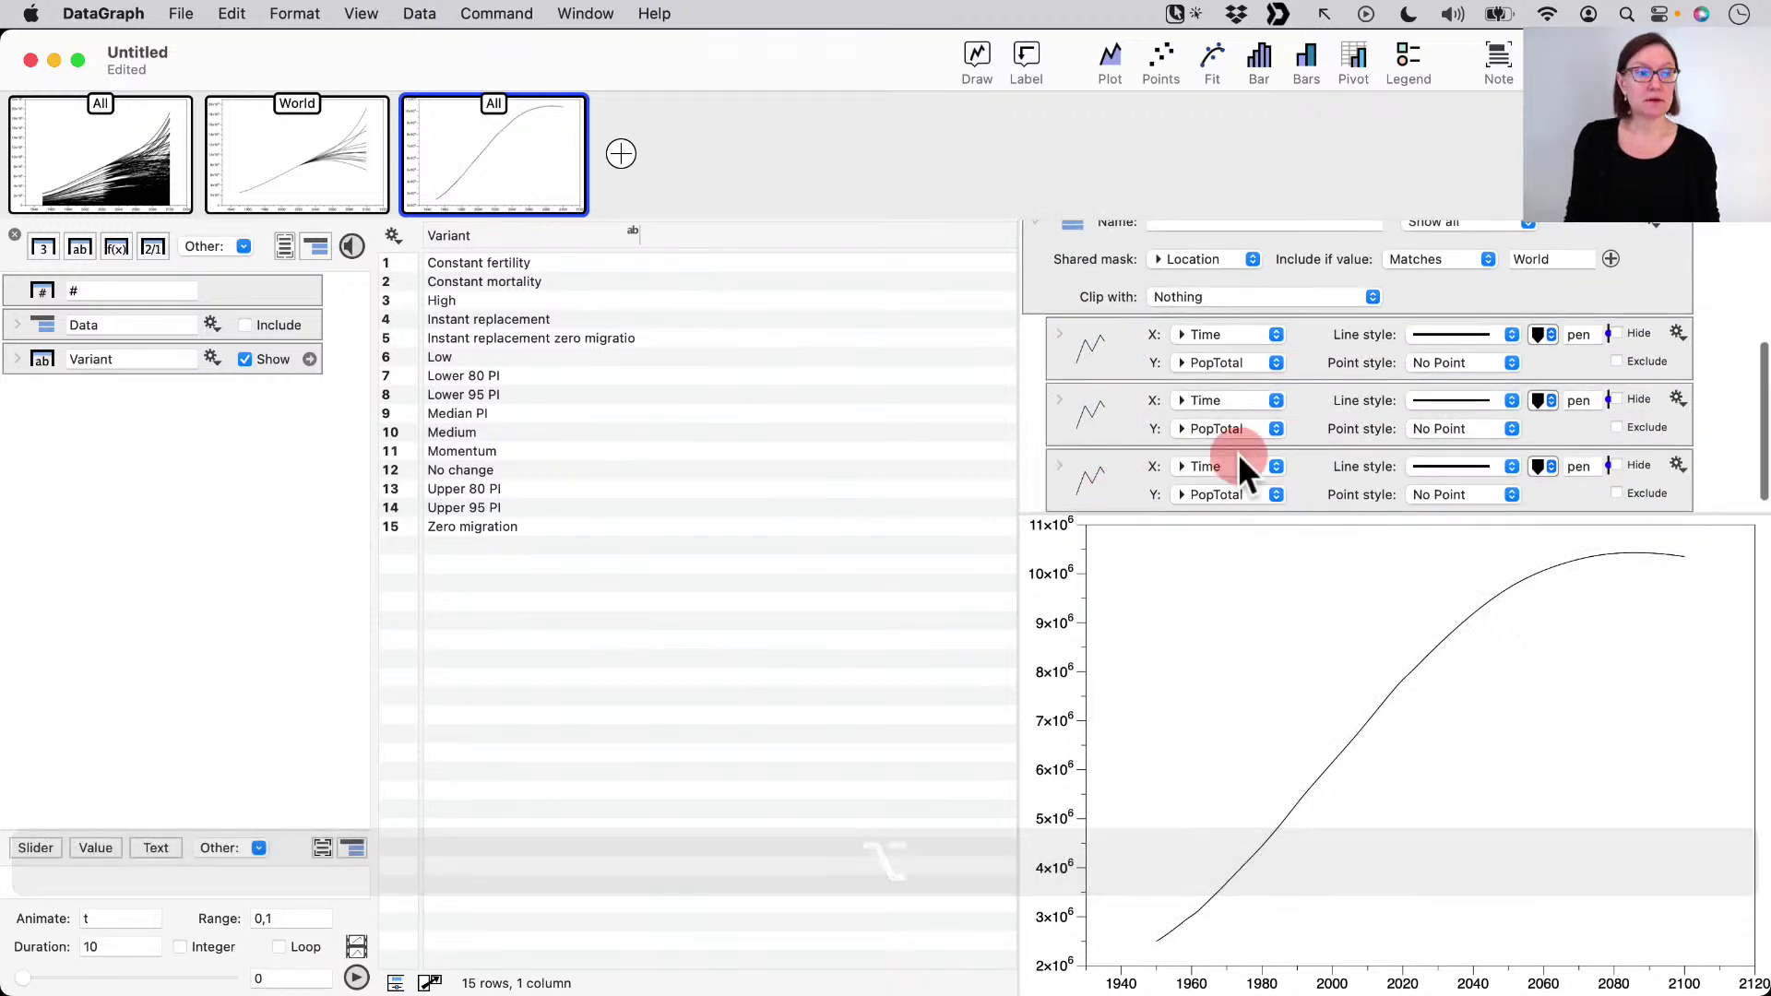
# - Expand the two duplicated line plots and set the first duplicate's Variant mask to match High
pyautogui.moveTo(1709, 465); pyautogui.dragTo(1608, 422)
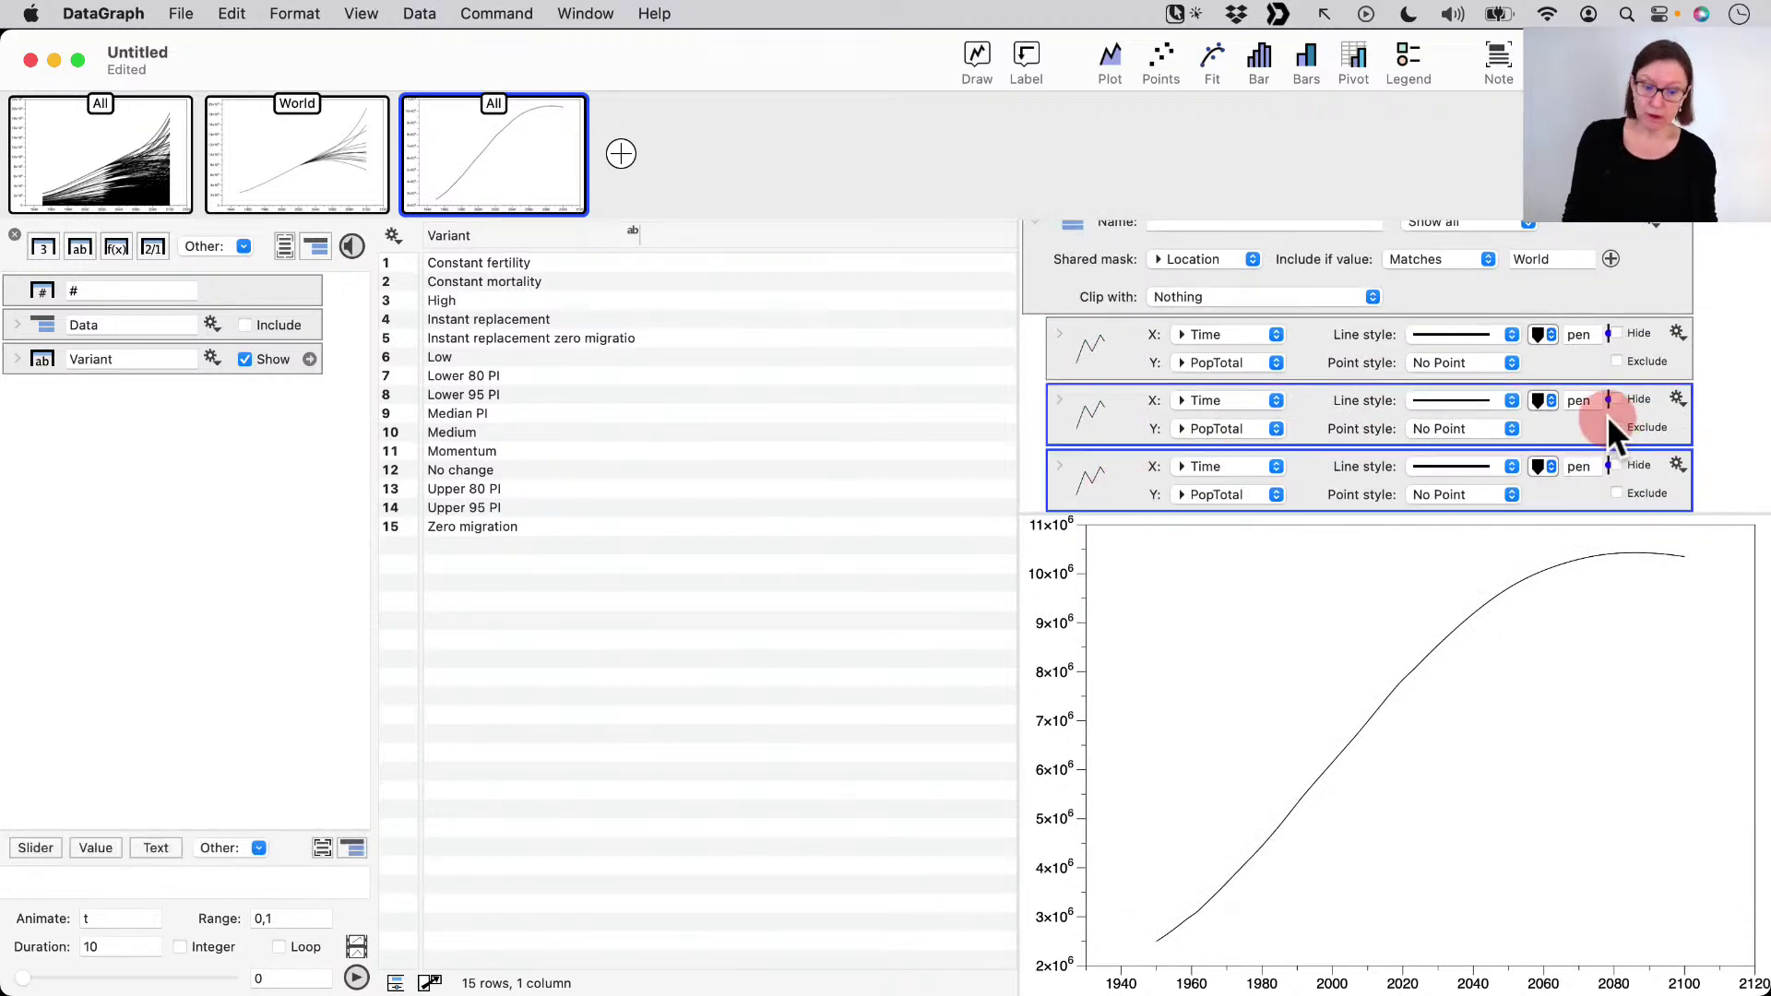
pyautogui.click(1058, 398)
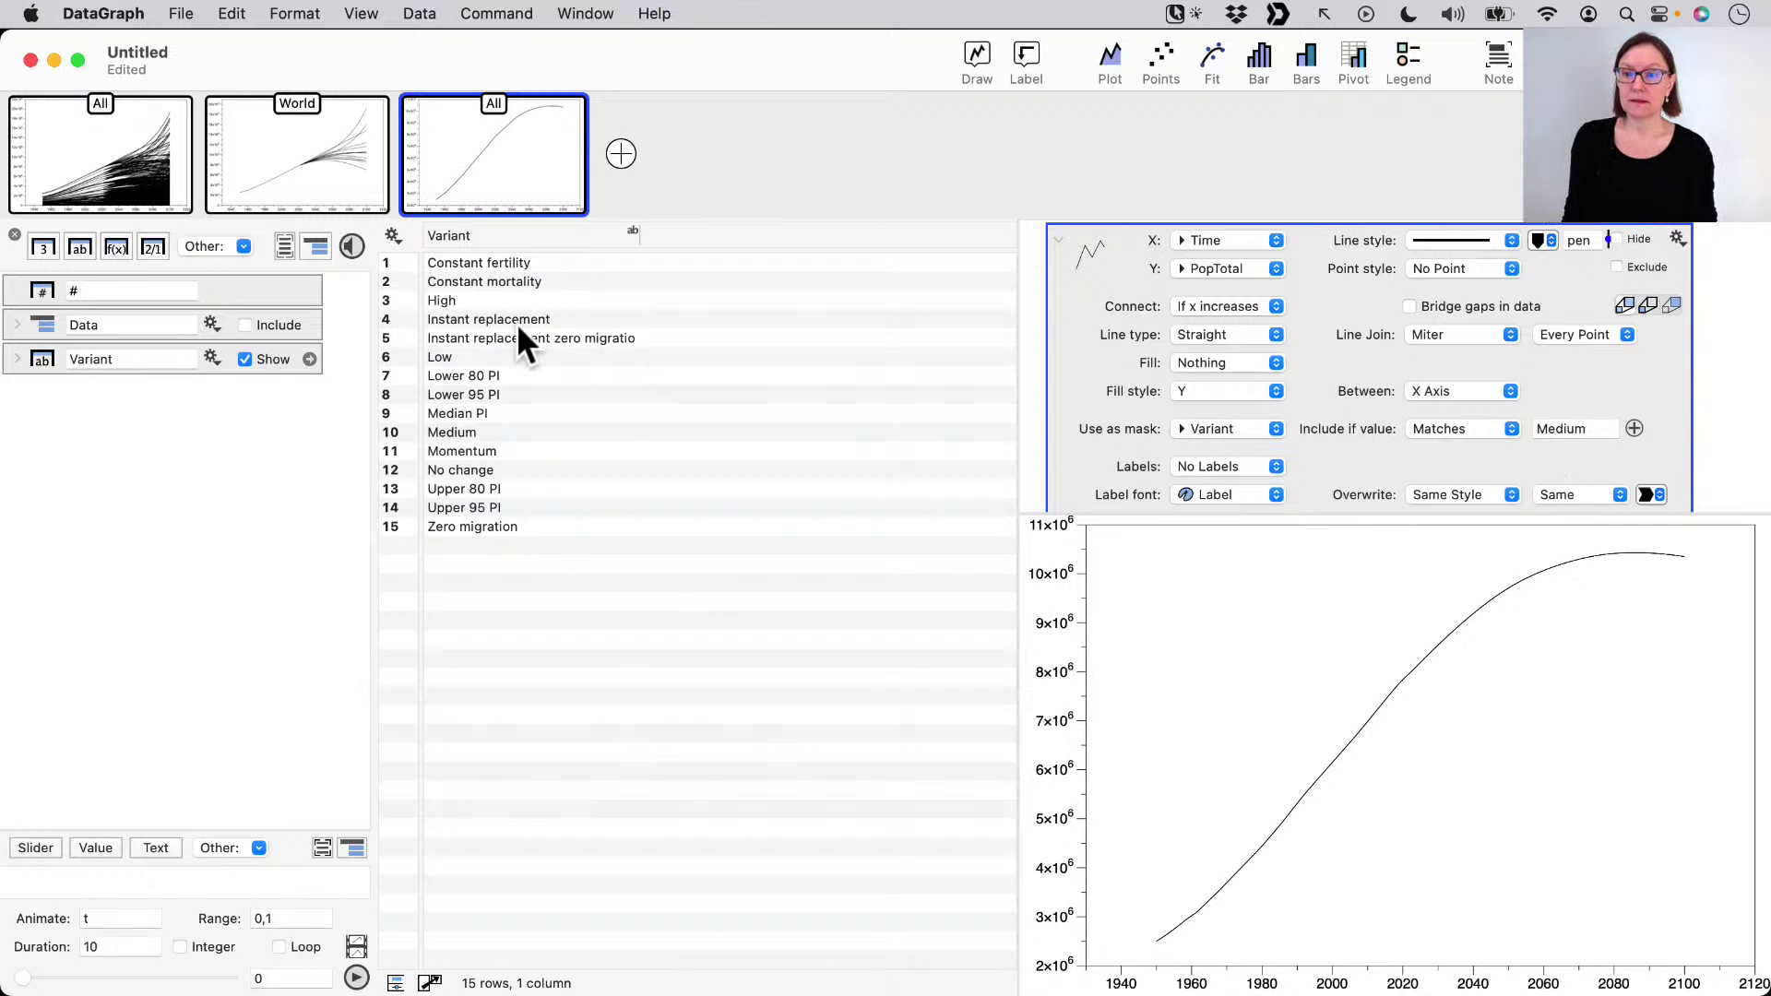
pyautogui.rightClick(447, 297)
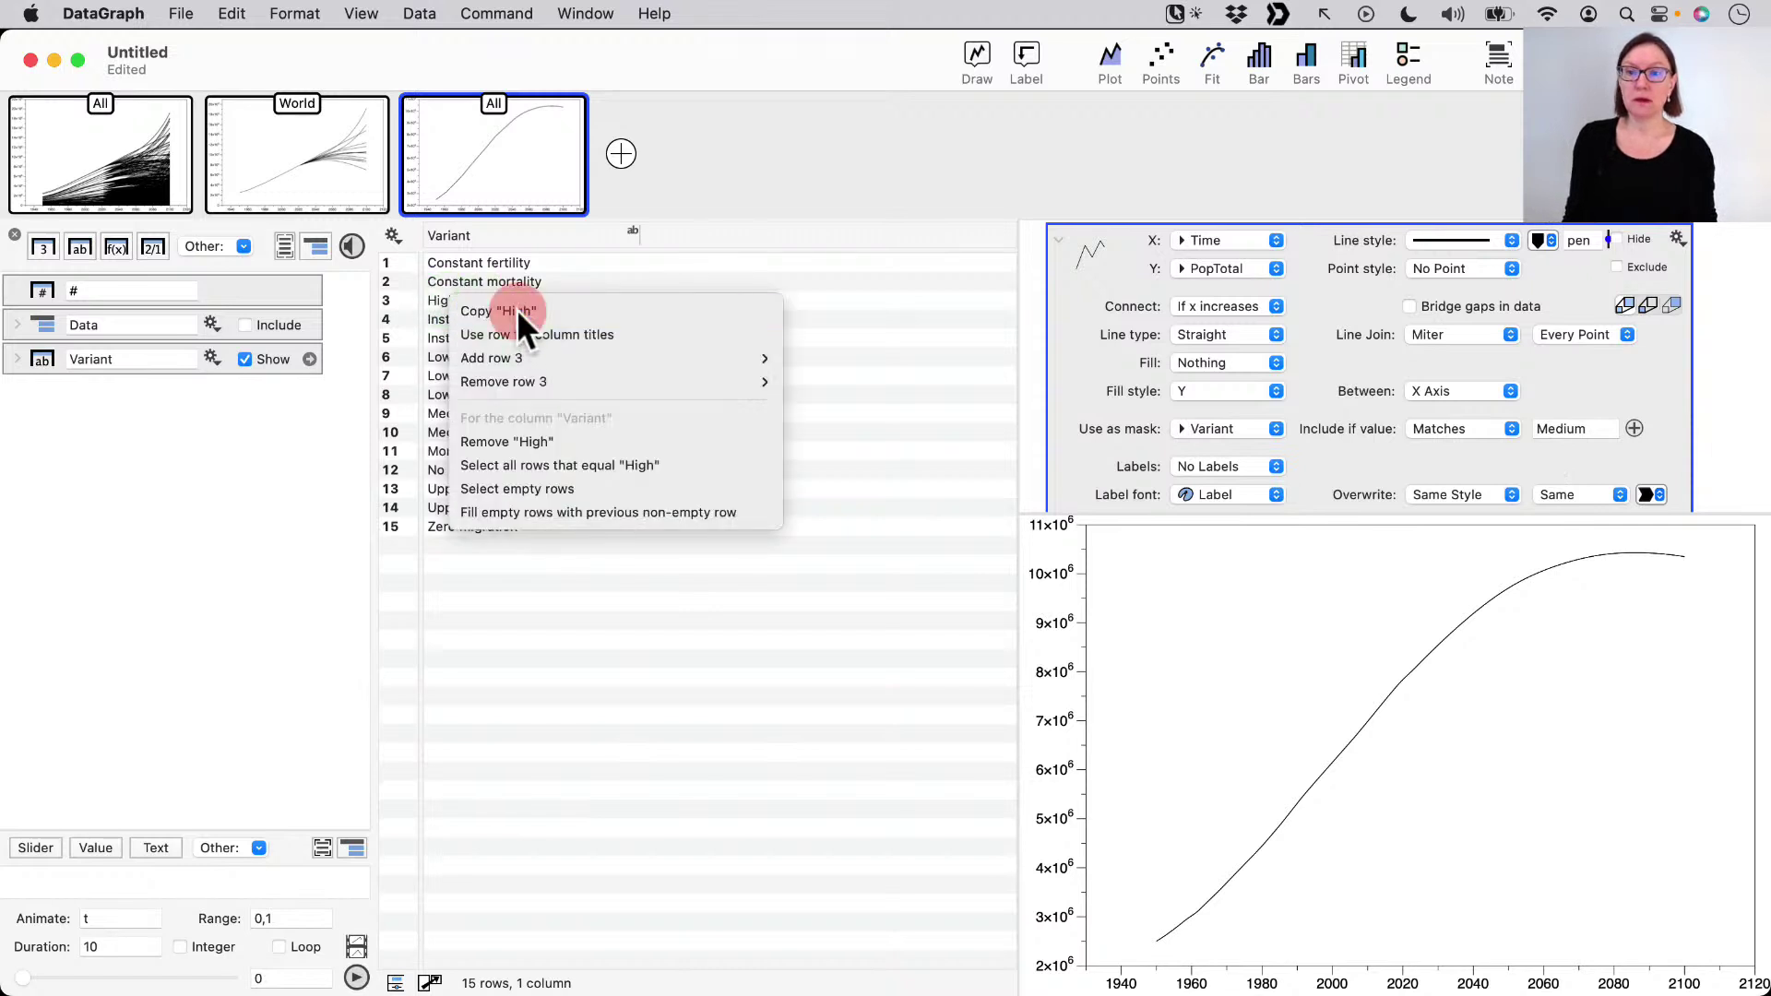
pyautogui.click(1441, 457)
pyautogui.click(1606, 434)
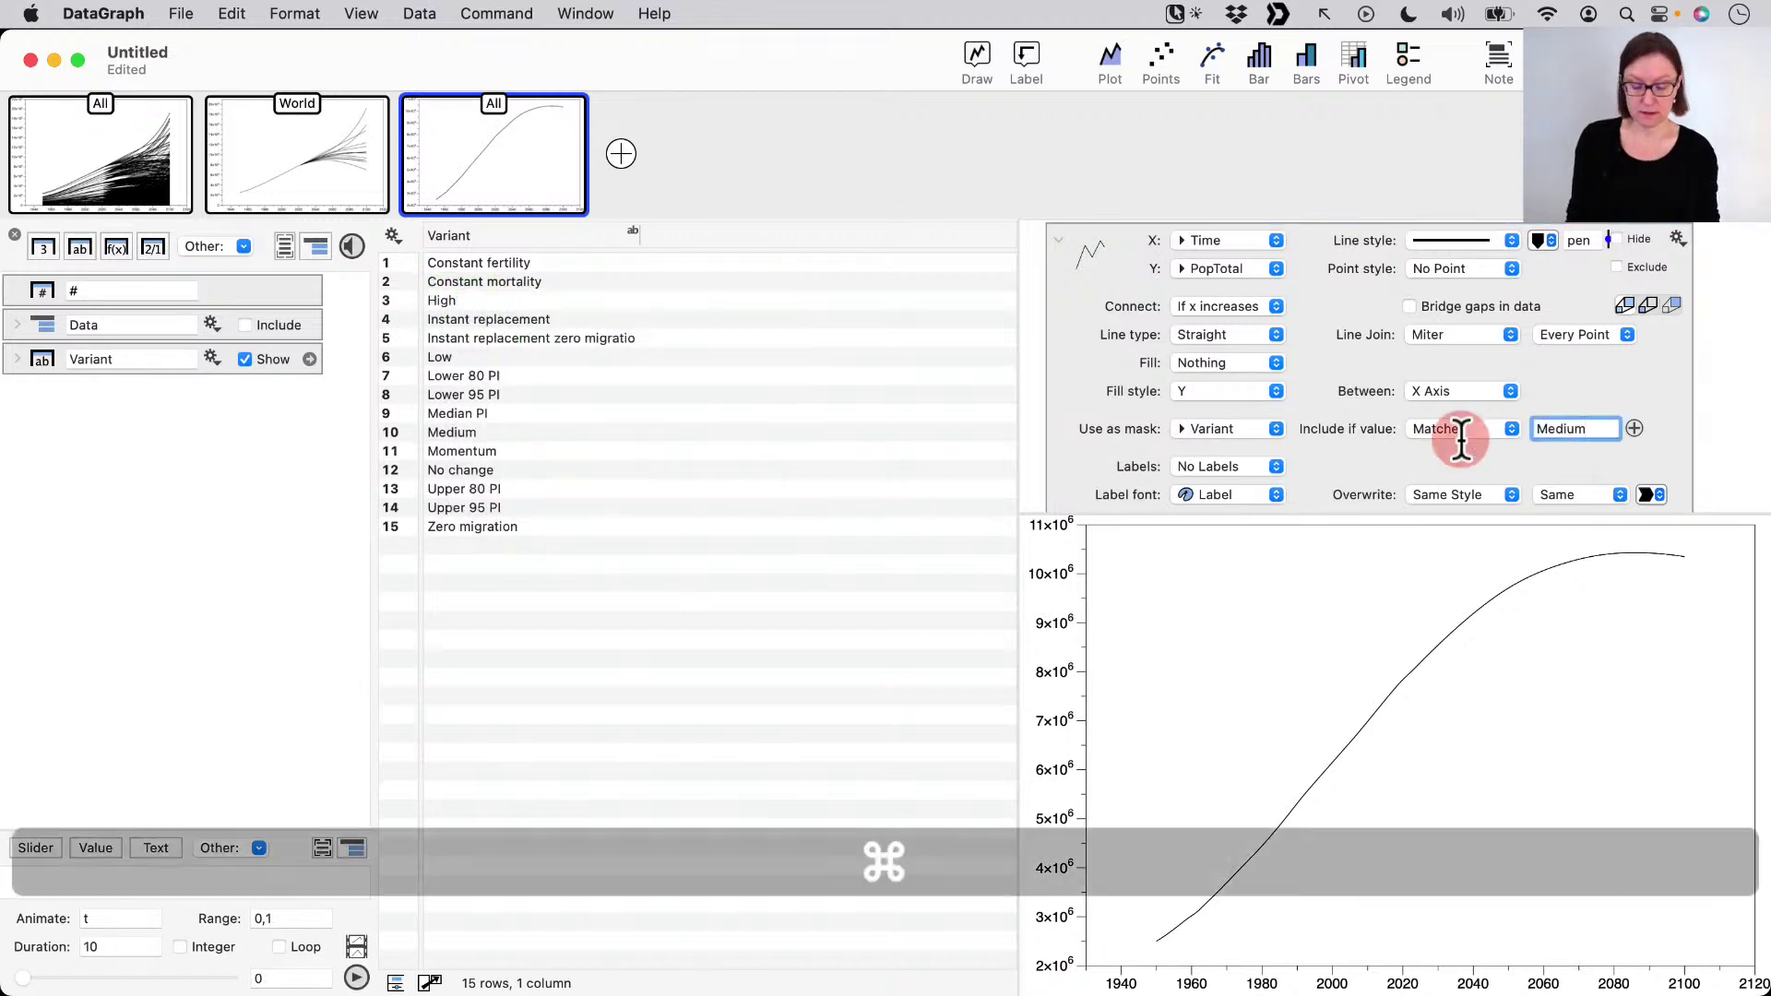
pyautogui.write('High')
pyautogui.press('Return')
pyautogui.doubleClick(1573, 429)
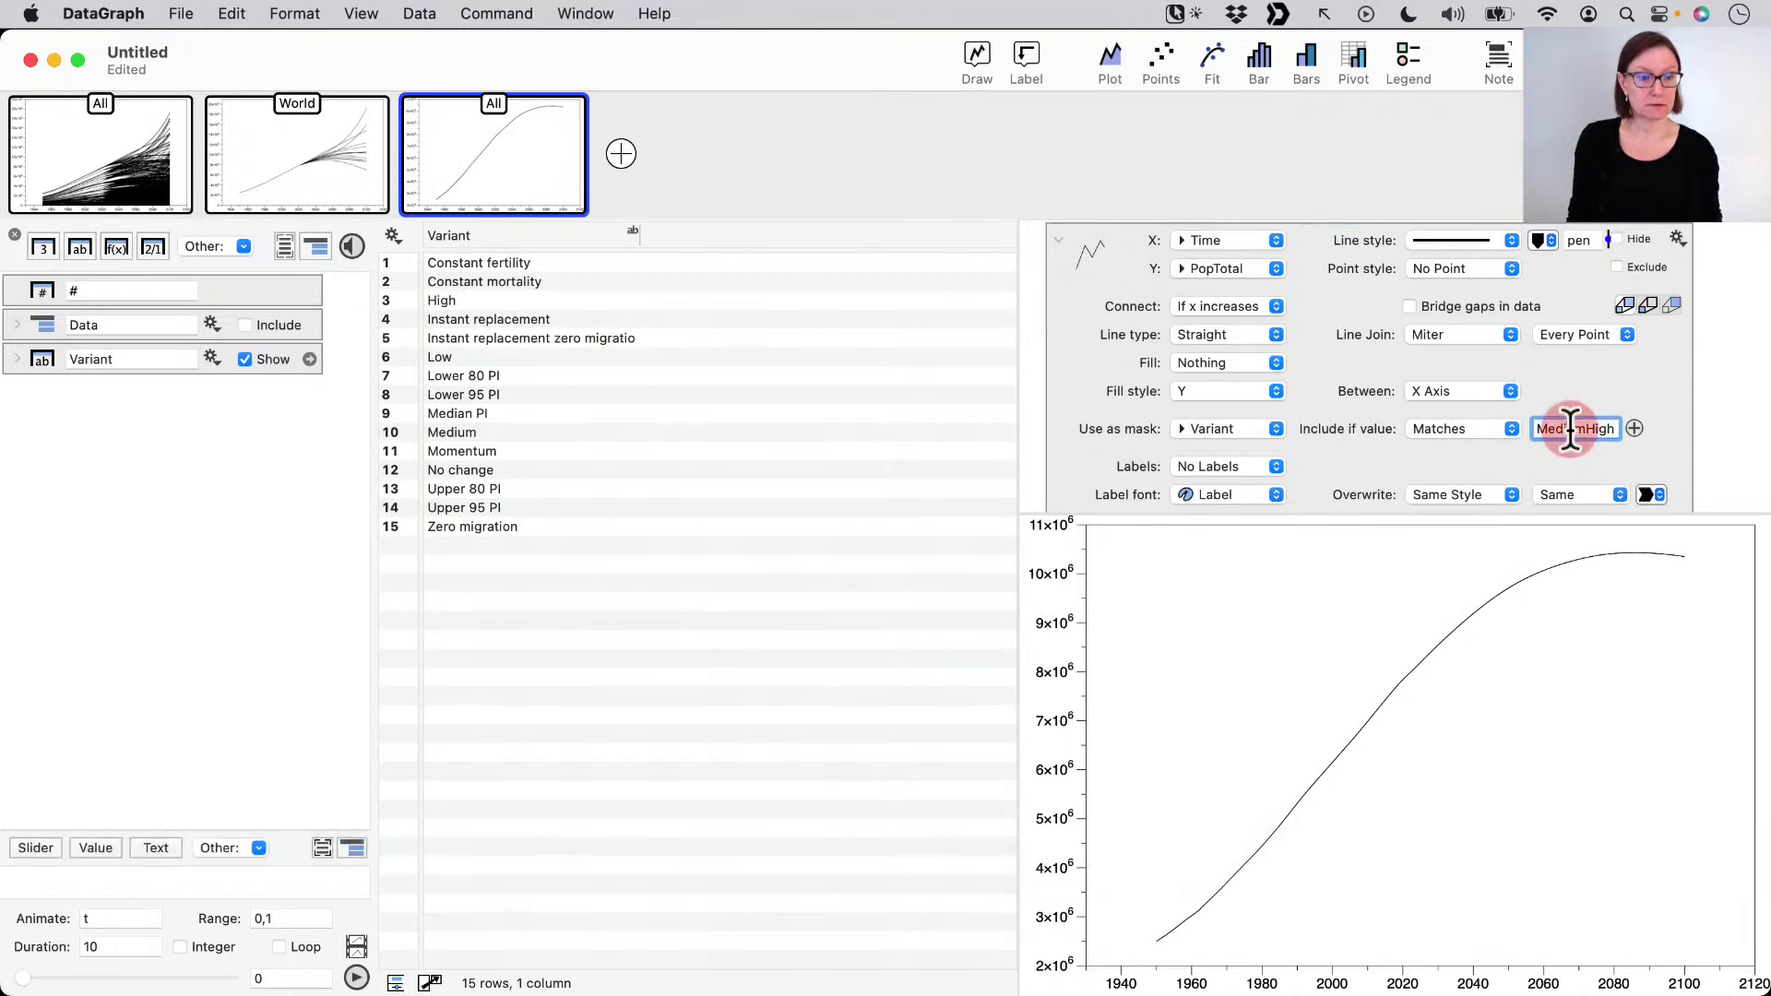
pyautogui.write('High')
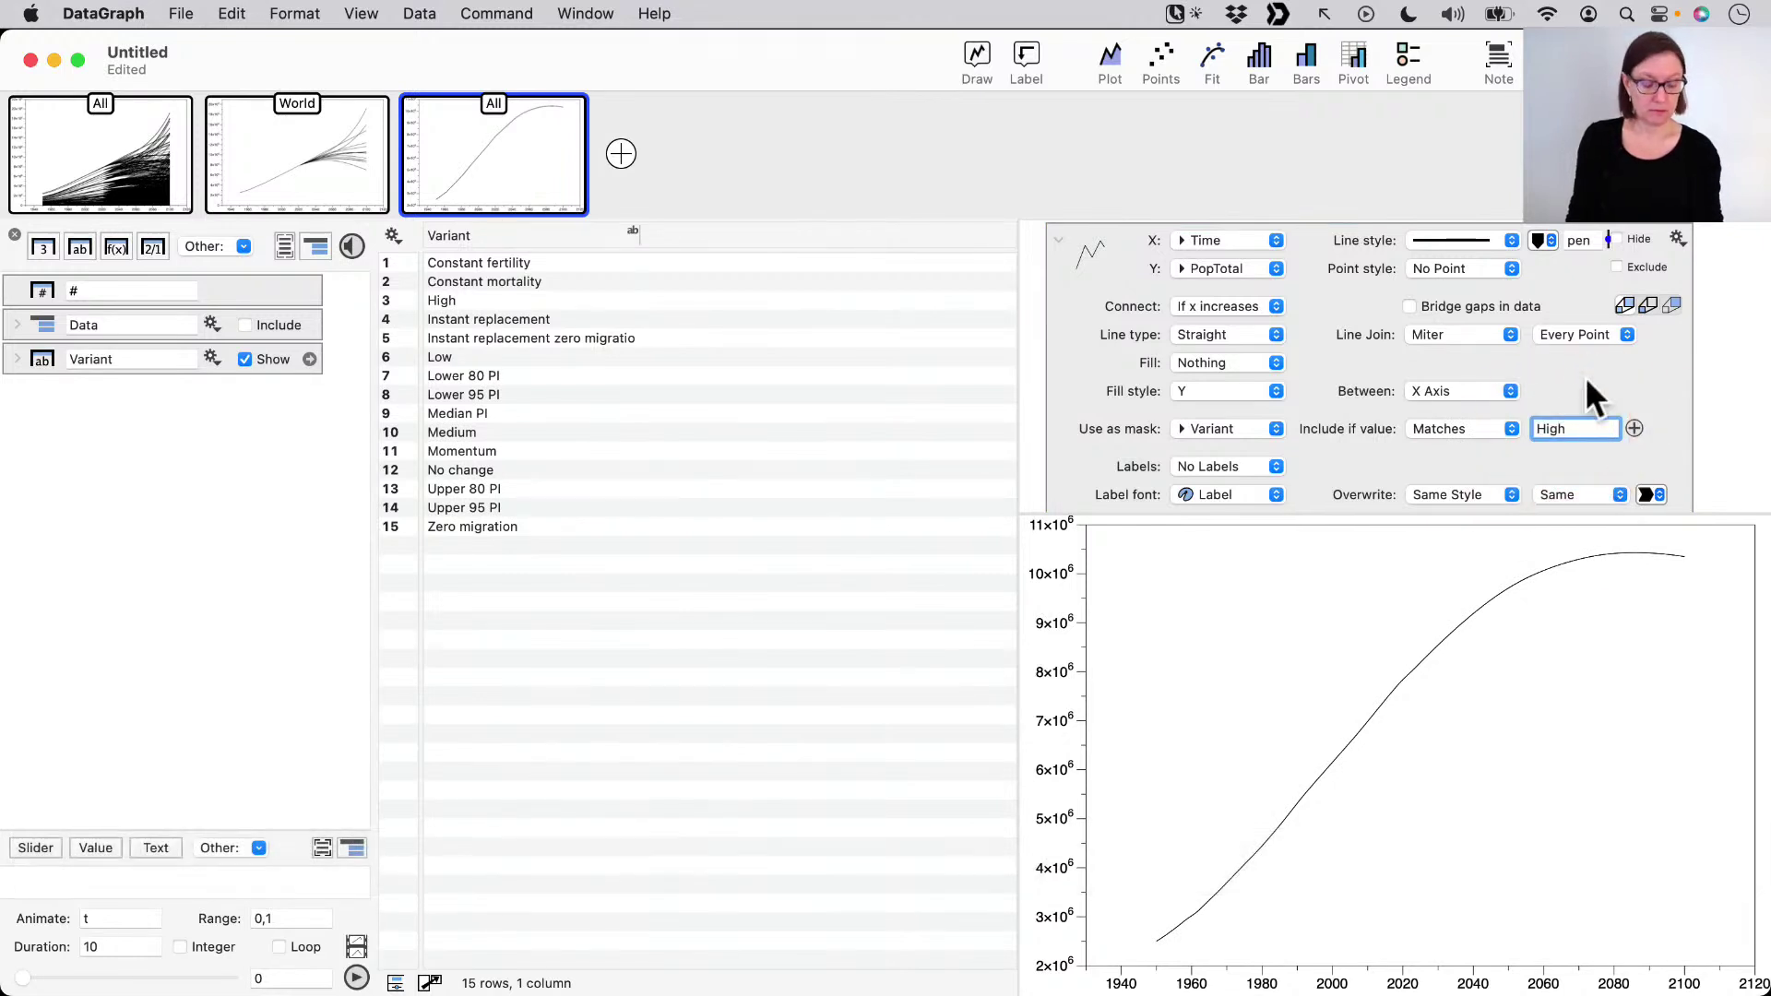
pyautogui.press('Return')
# - Copy "Low" from the variant list and use it as the value the last line plot's Variant mask matches
pyautogui.rightClick(443, 366)
pyautogui.click(1126, 431)
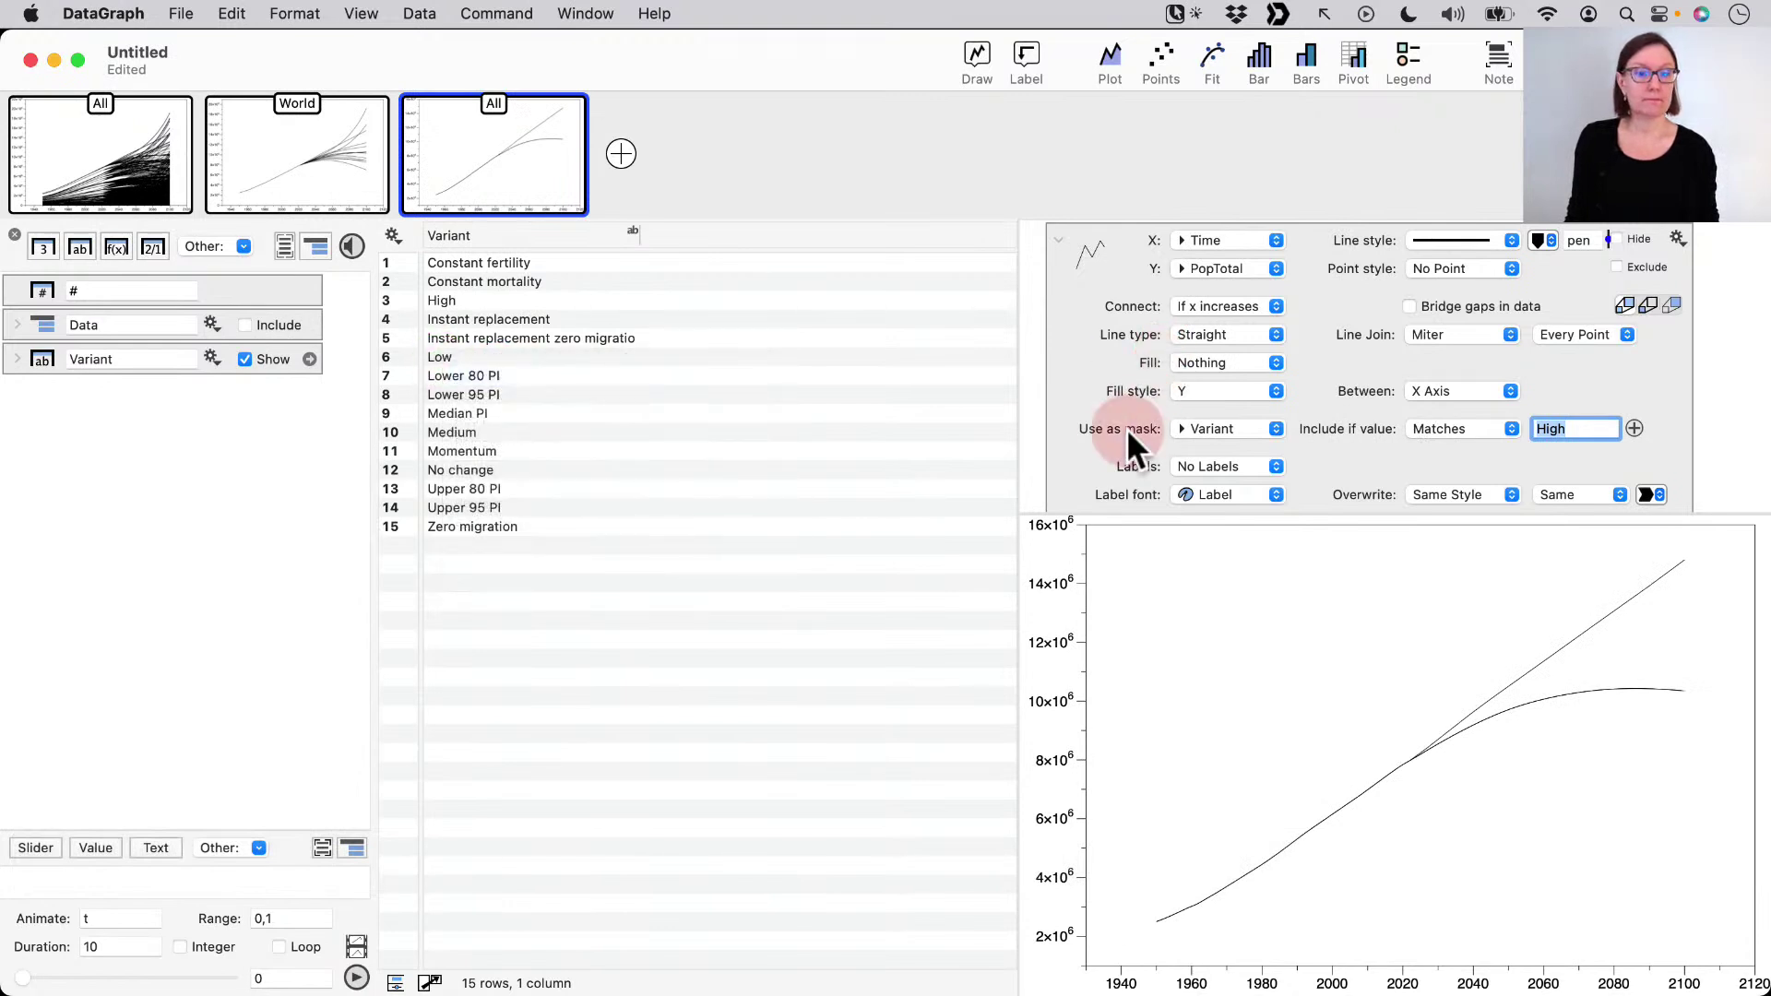
pyautogui.scroll(-5, 1110, 448)
pyautogui.click(1611, 389)
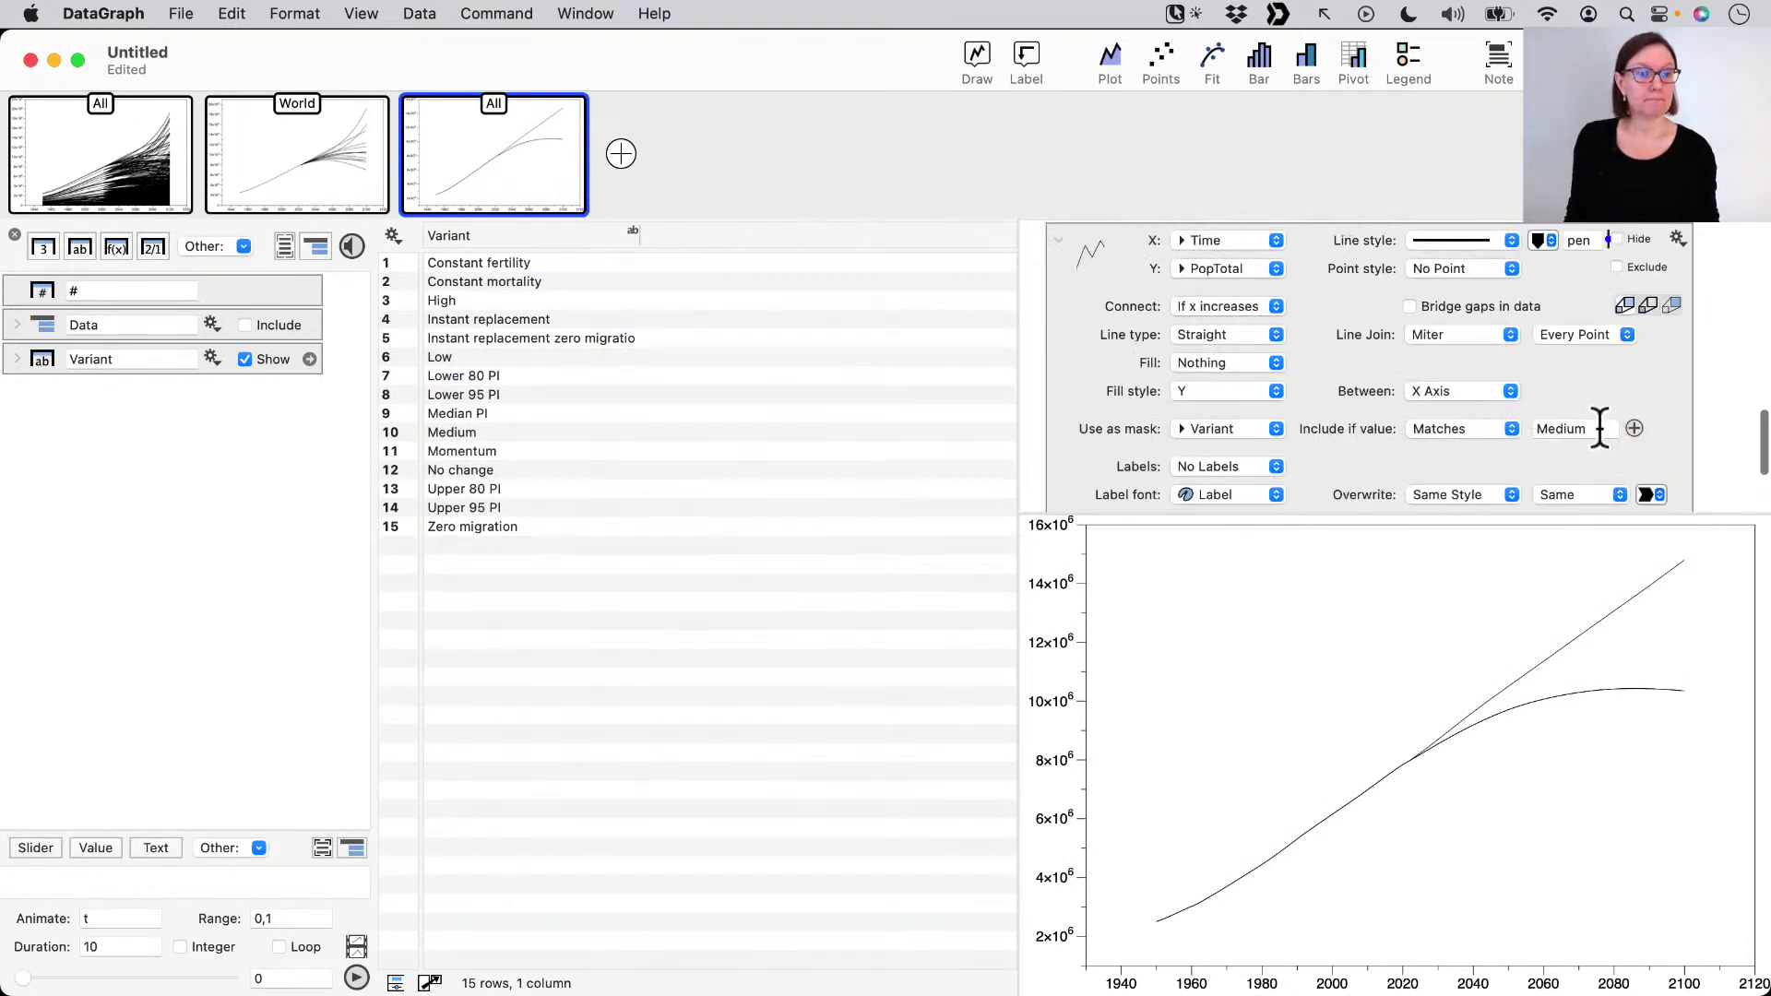
pyautogui.doubleClick(1600, 428)
pyautogui.write('Low')
pyautogui.press('Return')
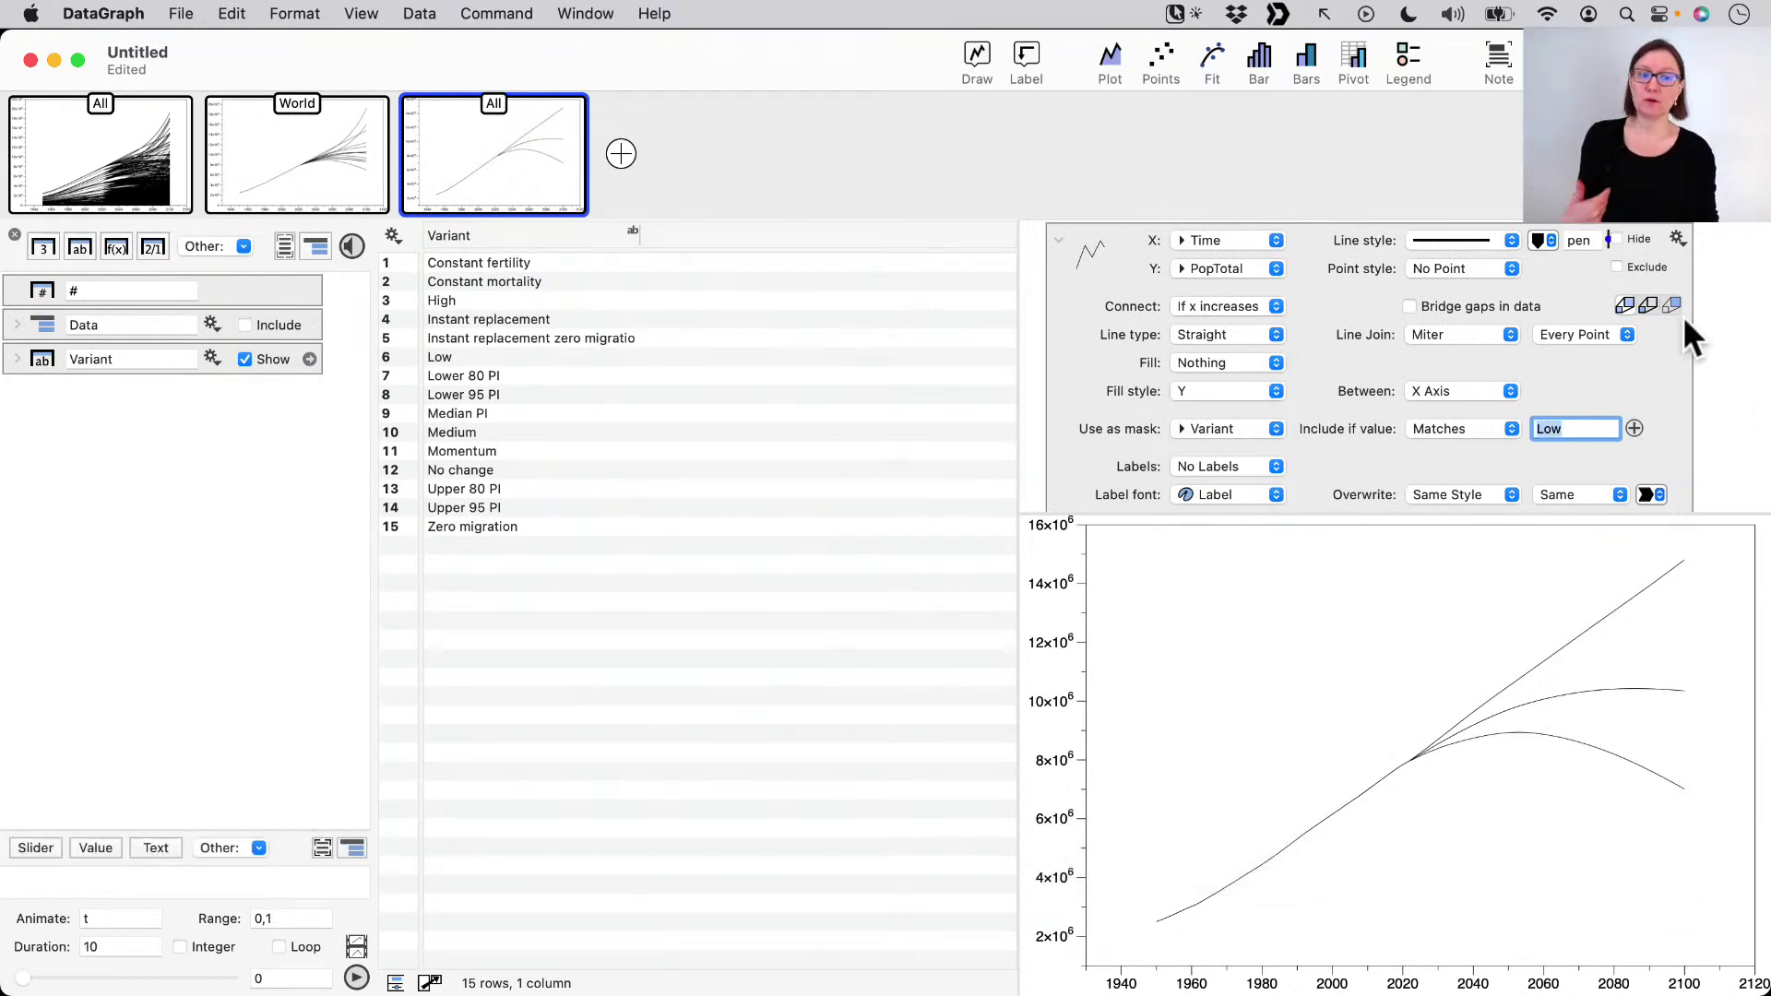
# - Widen the graph pane and collapse the individual line plots' settings, leaving the group itself expanded
pyautogui.scroll(2, 1118, 387)
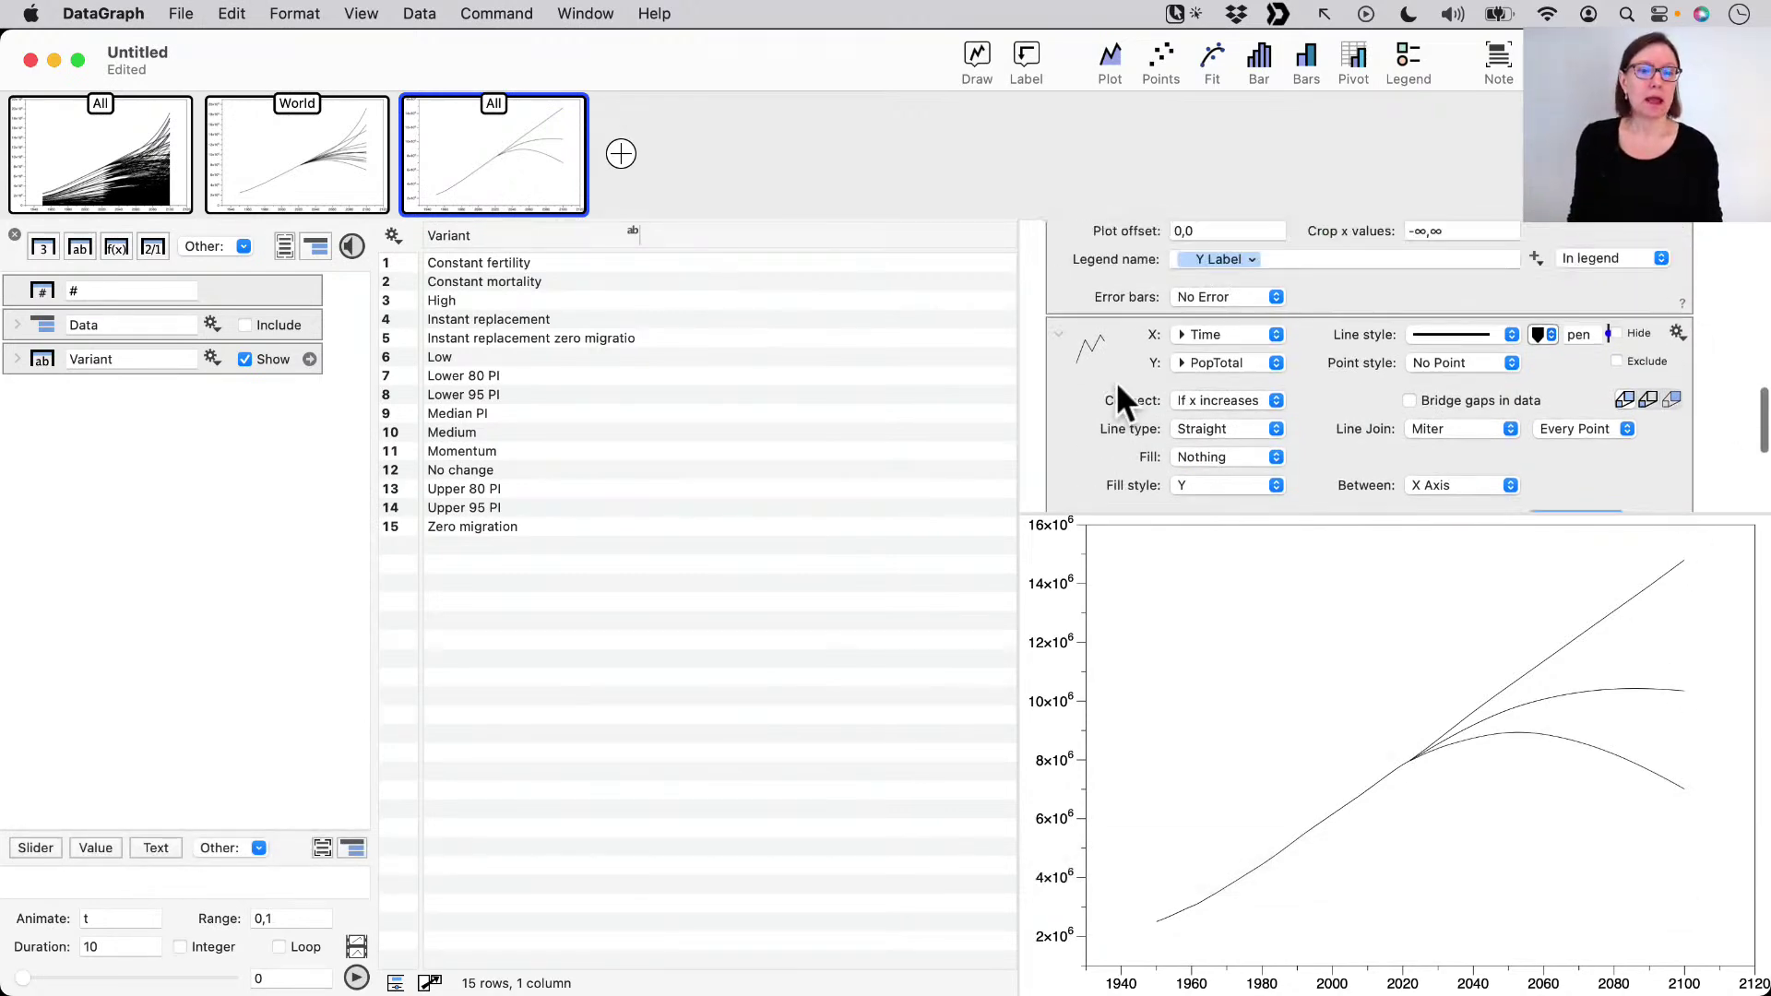
pyautogui.scroll(1, 1118, 387)
pyautogui.click(1014, 406)
pyautogui.moveTo(1015, 406); pyautogui.dragTo(882, 406)
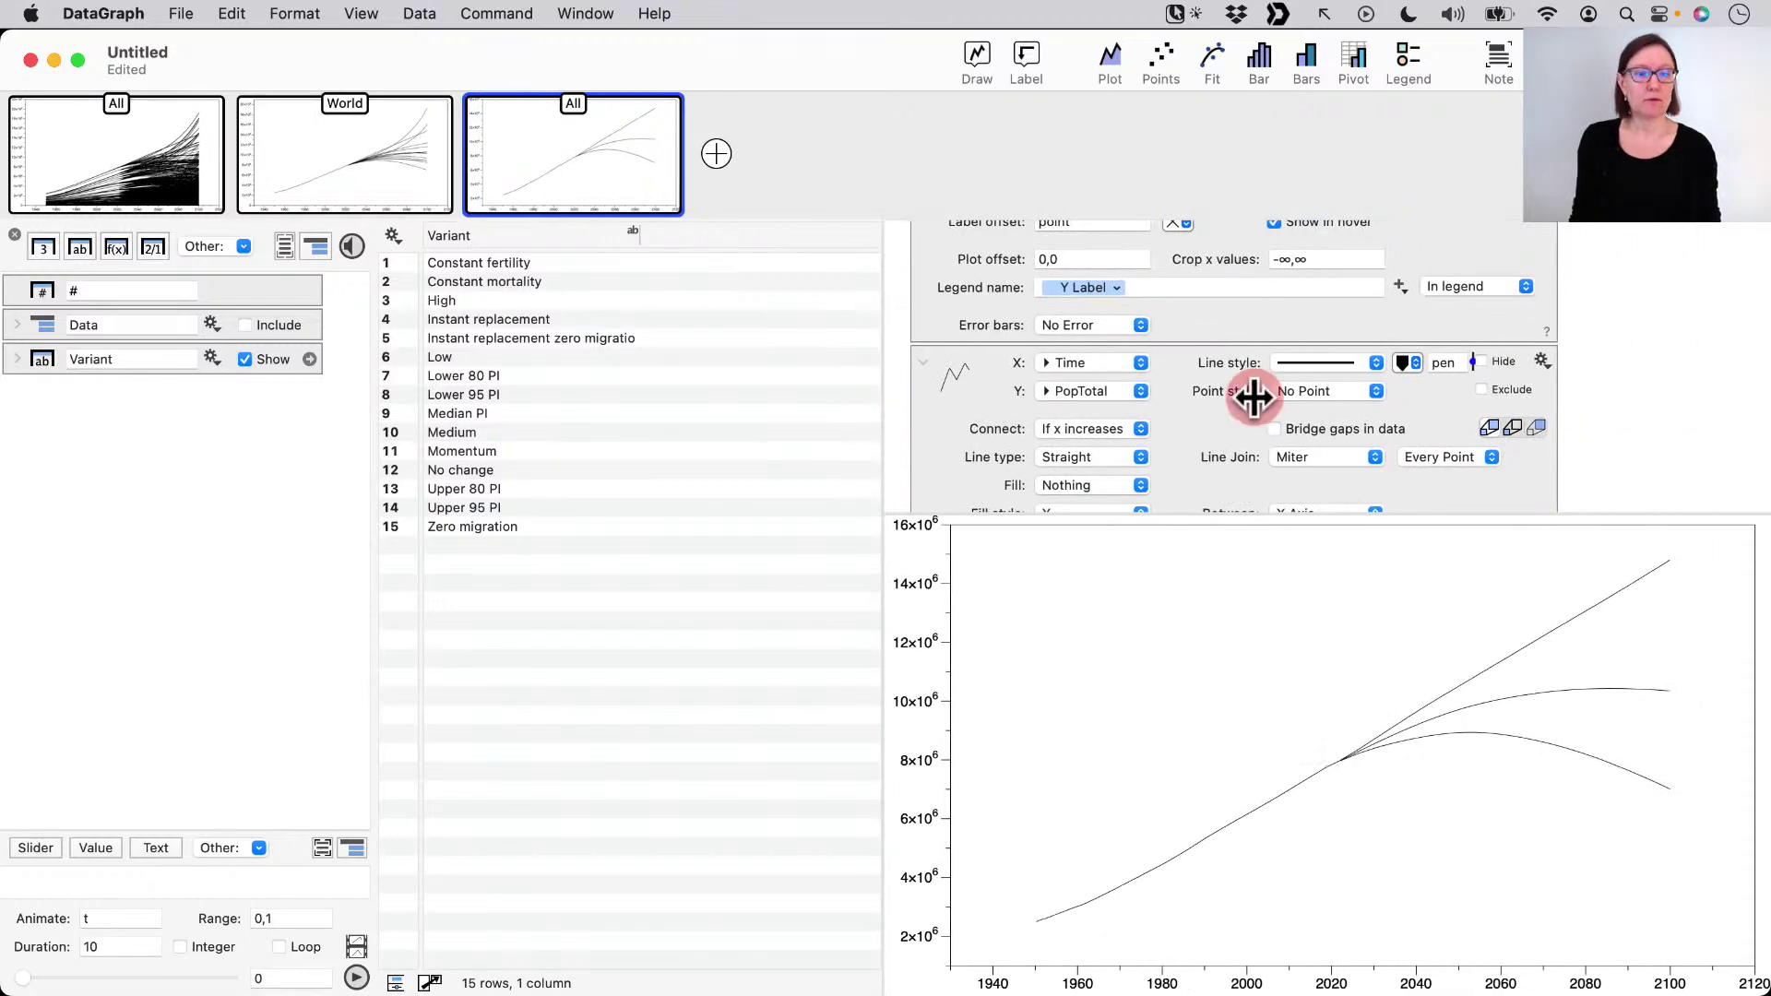
pyautogui.click(1628, 385)
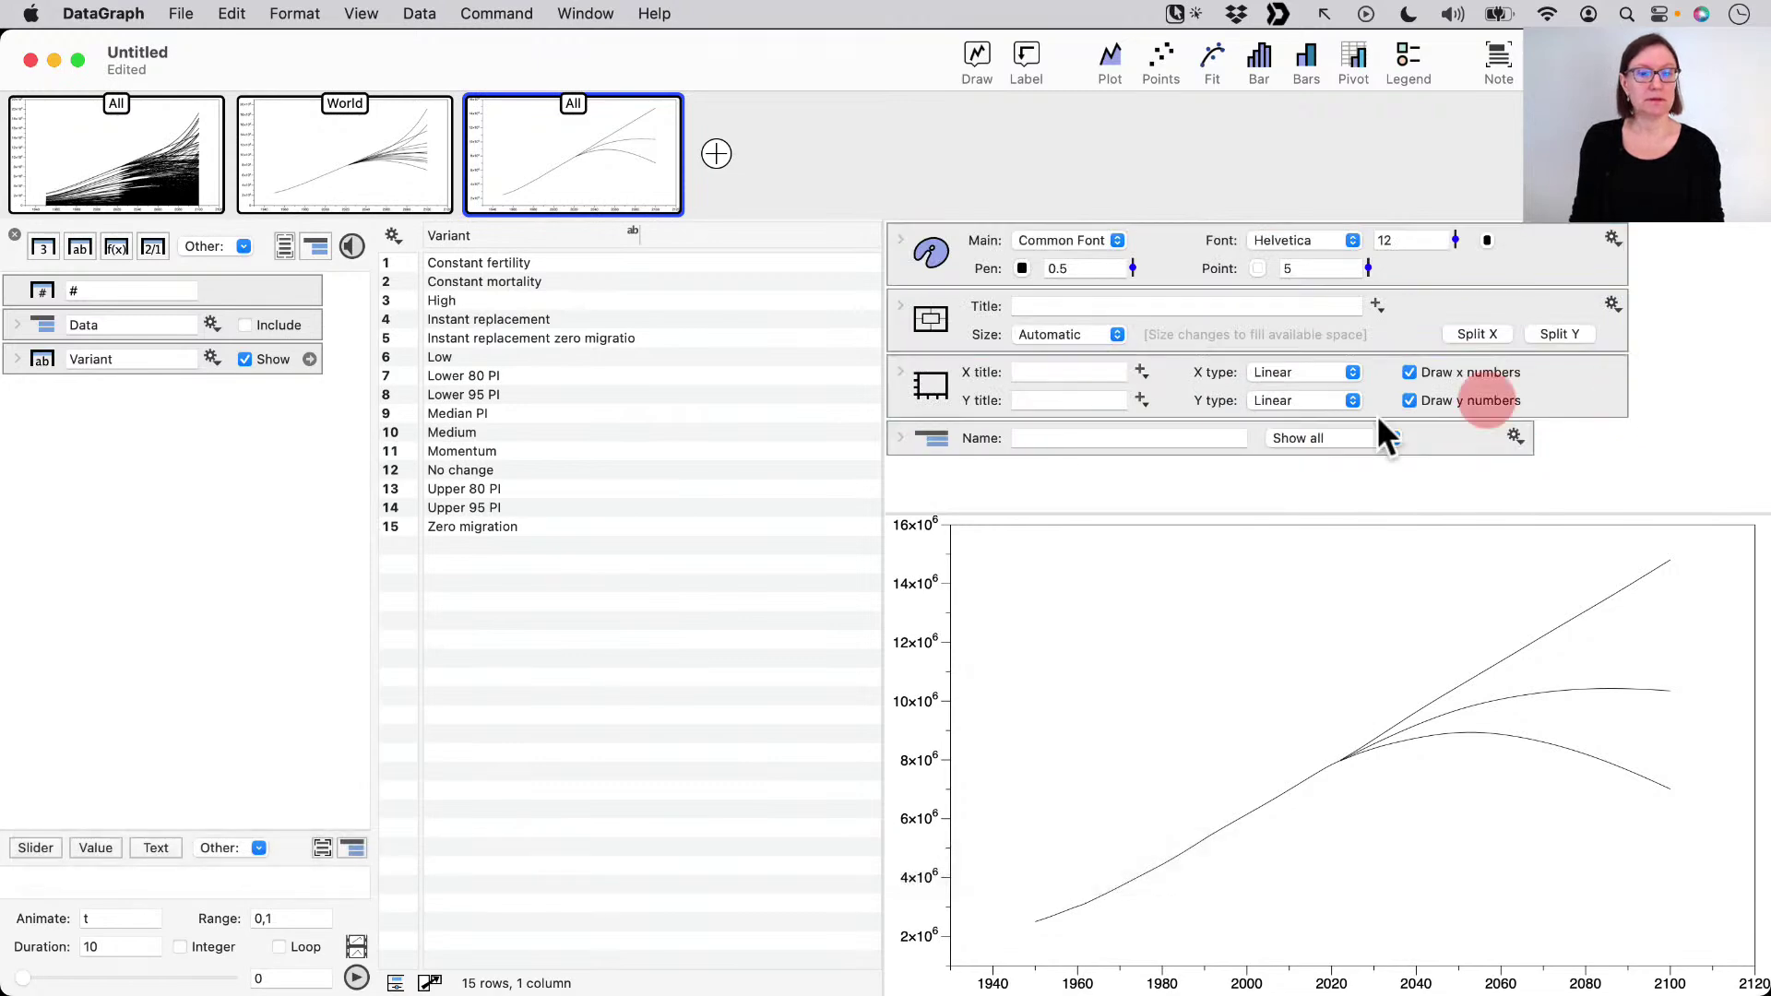
pyautogui.click(911, 445)
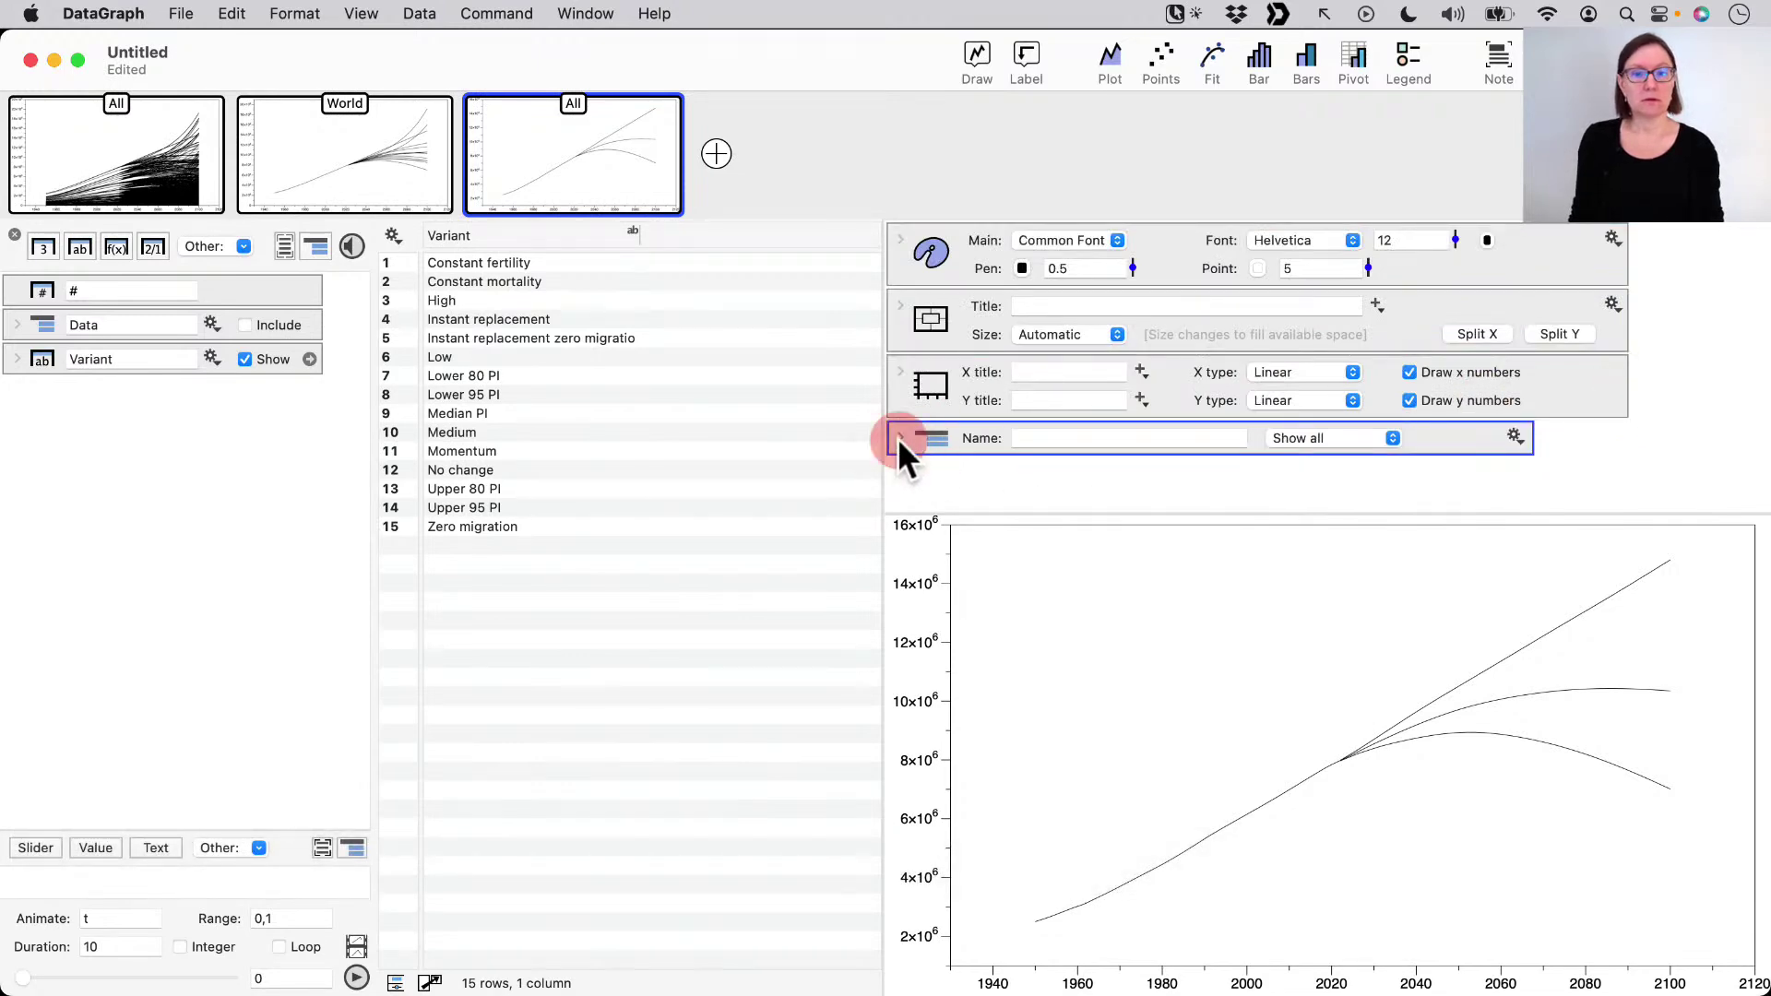
pyautogui.click(899, 441)
# - Colour the High line plot with Line Color 1 and set its line width to 1
pyautogui.scroll(-5, 1164, 363)
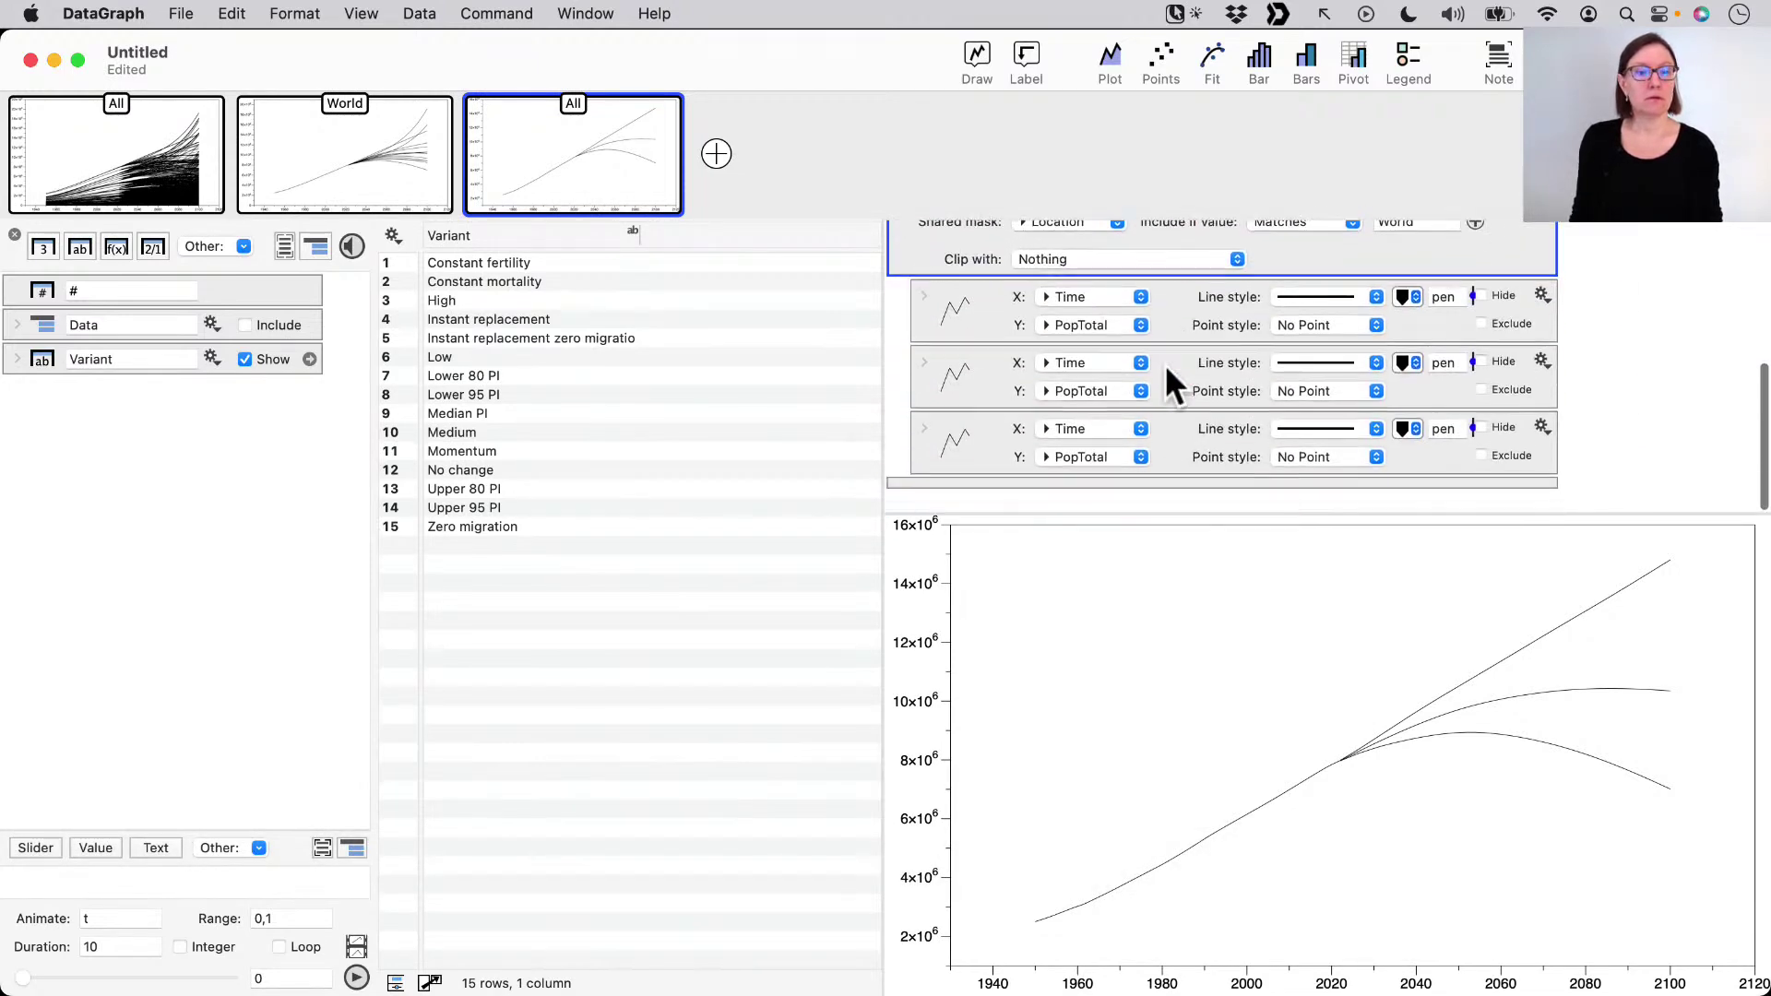
pyautogui.click(1414, 315)
pyautogui.click(1599, 363)
pyautogui.click(1416, 386)
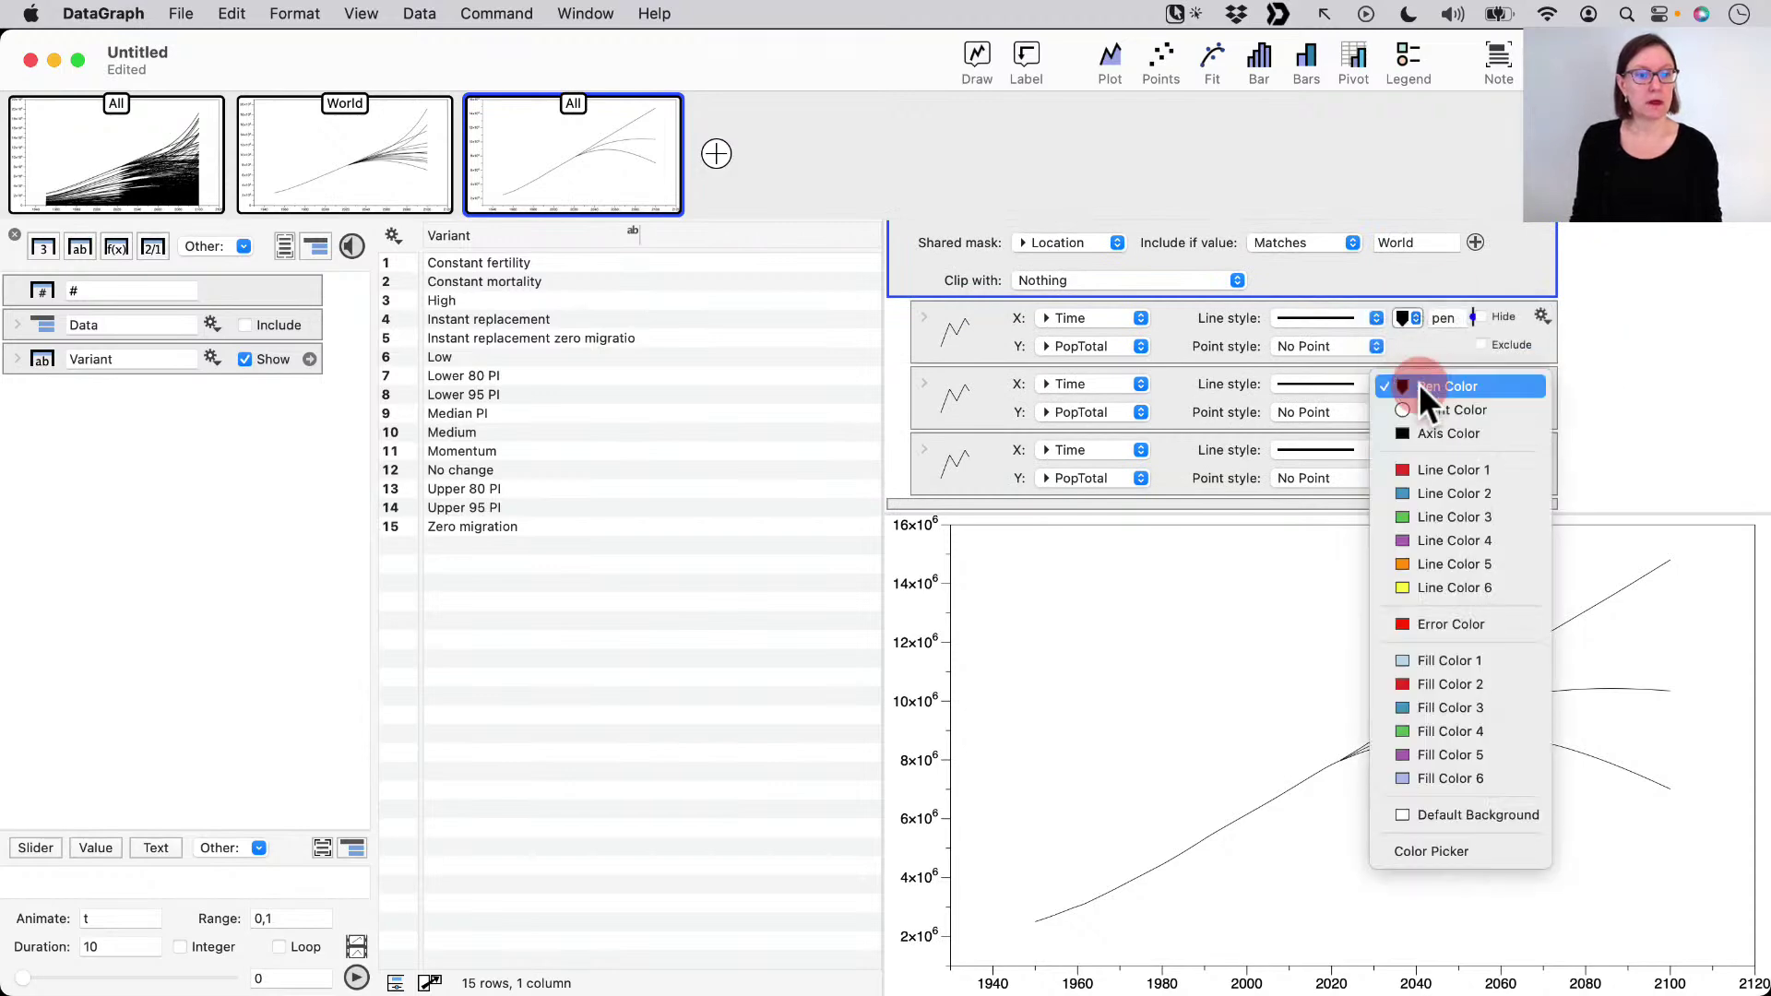
pyautogui.click(1418, 472)
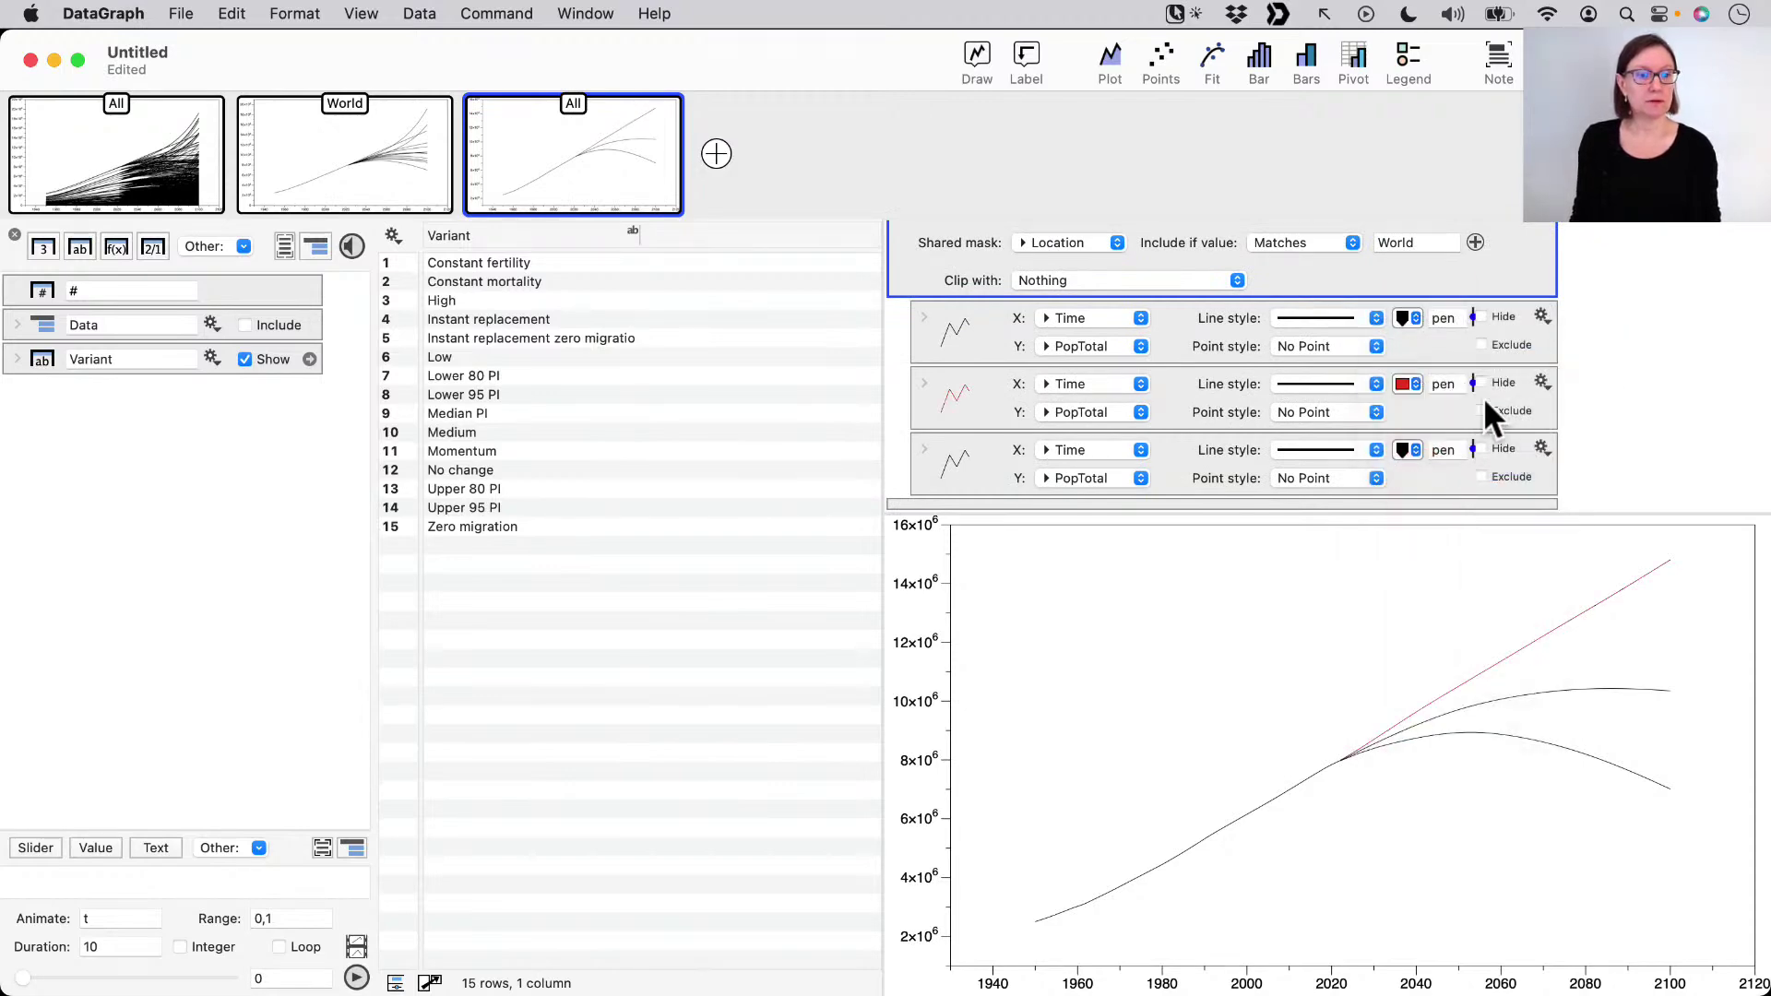
pyautogui.moveTo(1470, 380); pyautogui.dragTo(1471, 378)
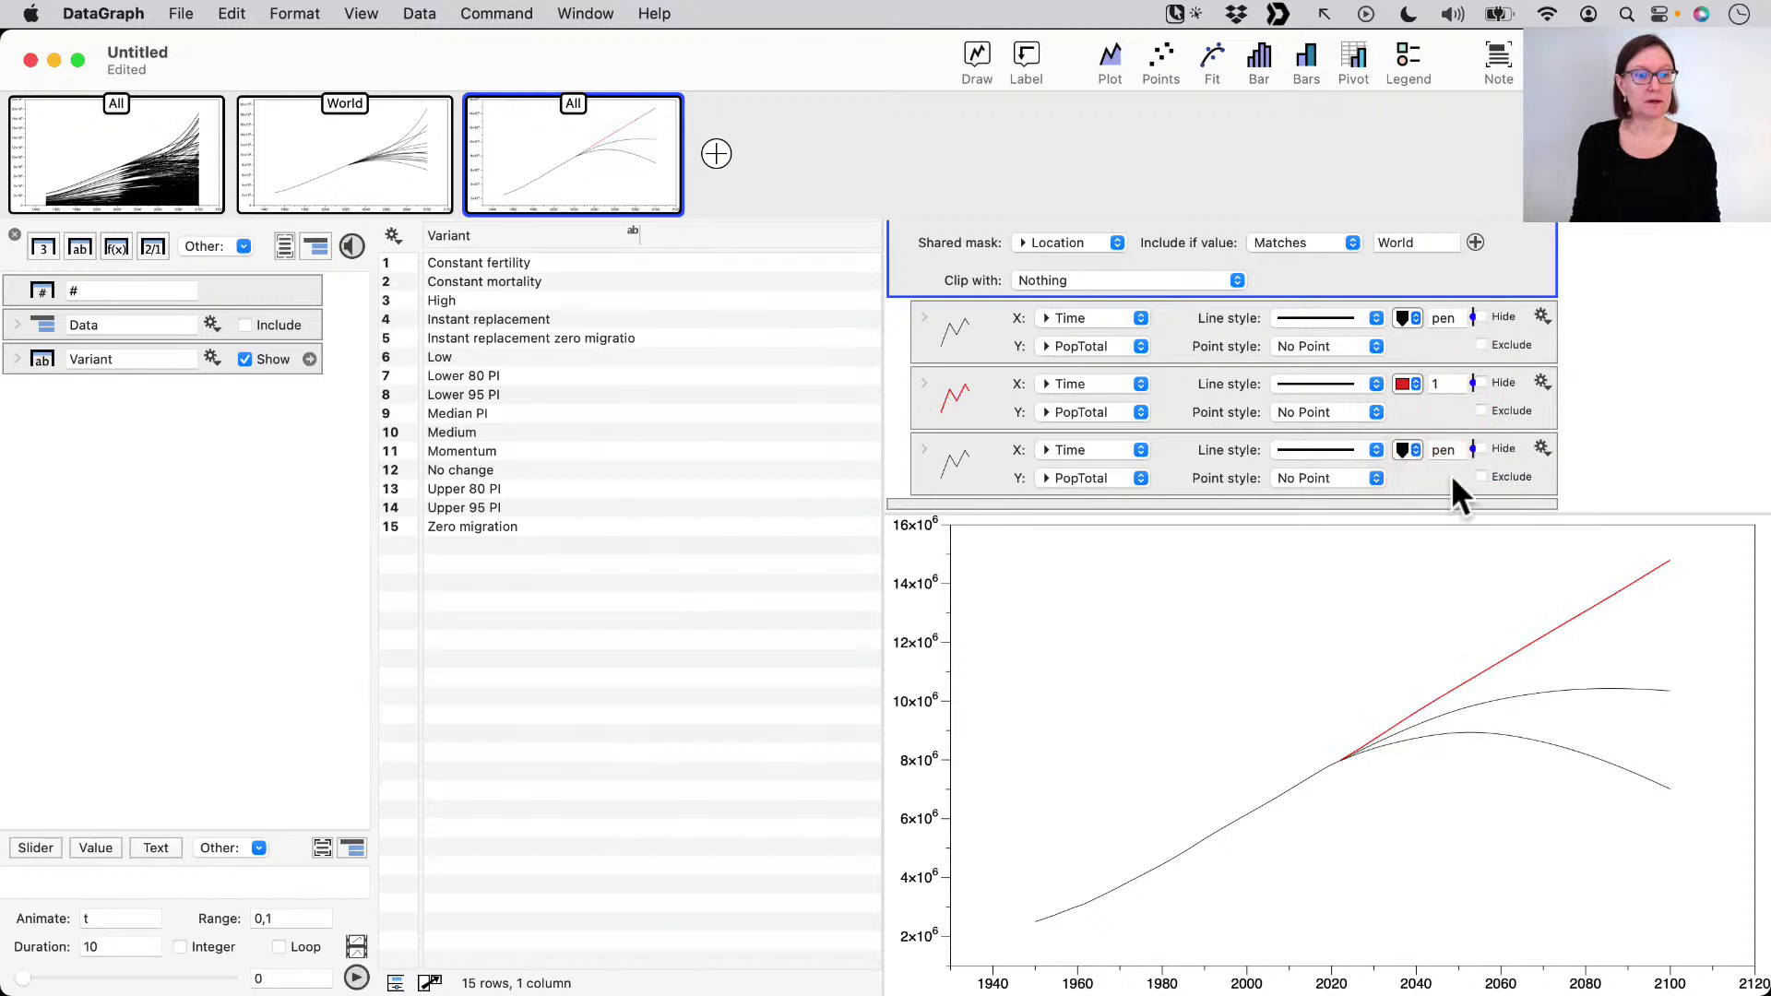
# - Colour the Low line plot with Line Color 2 and set its line width to 2
pyautogui.click(1409, 450)
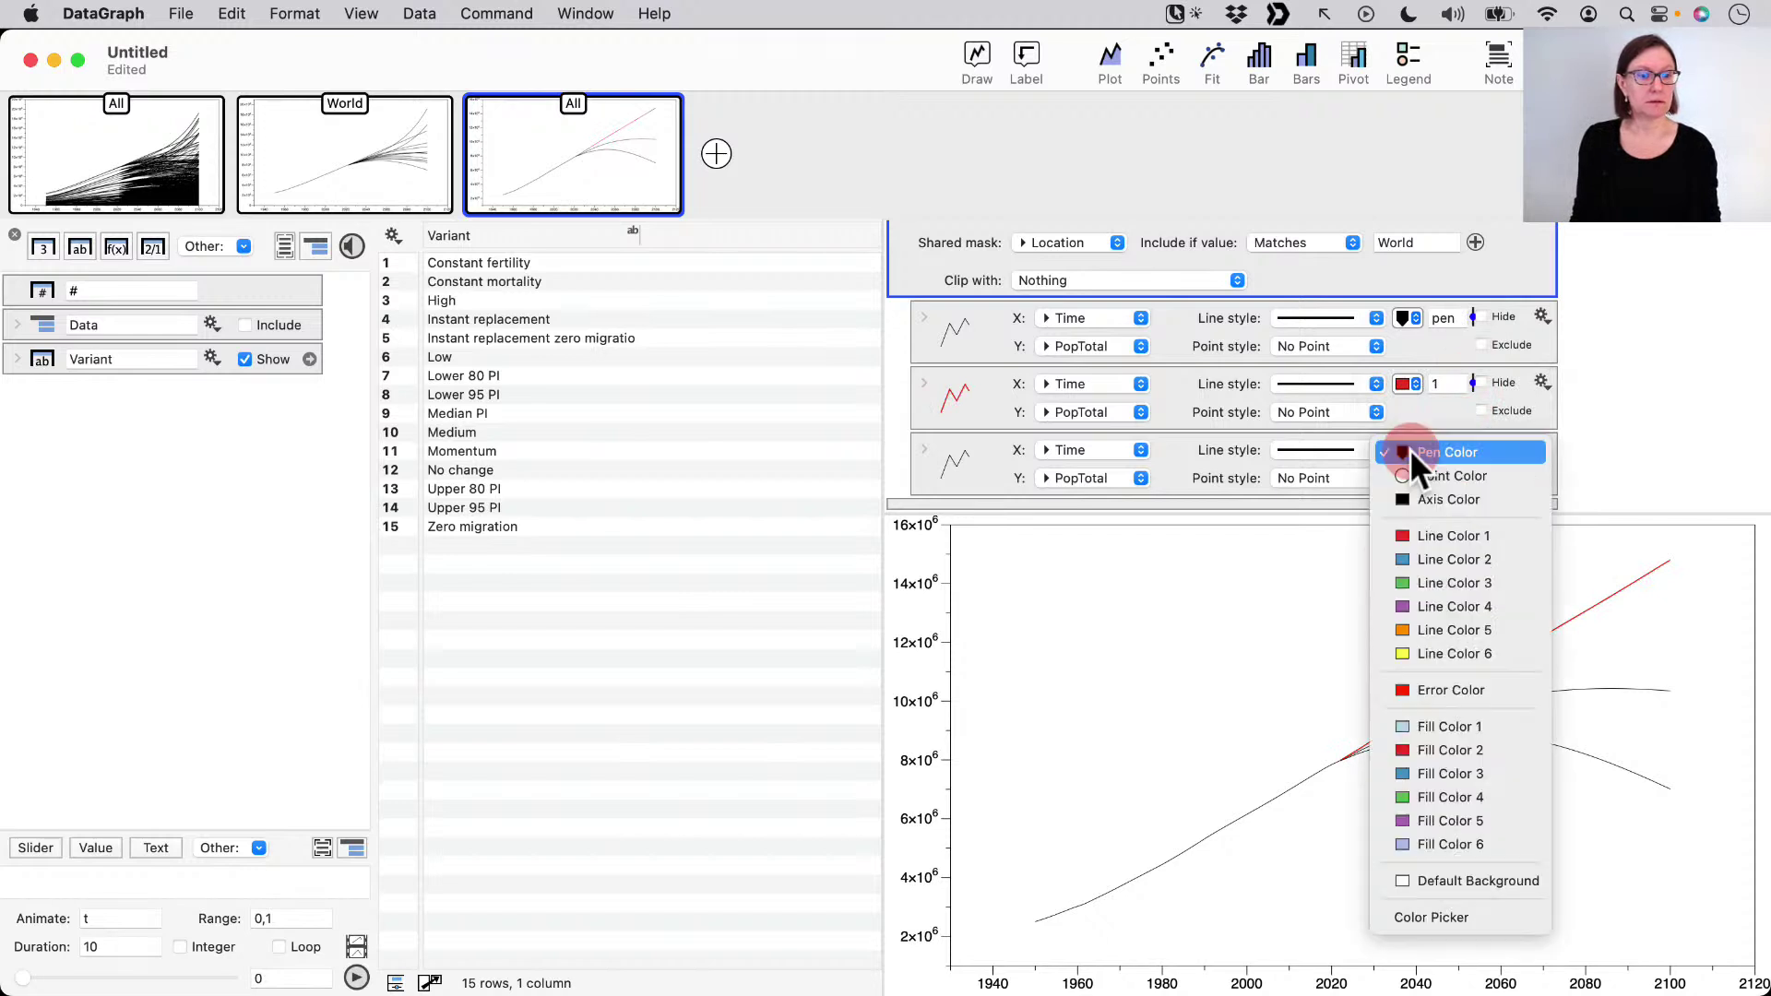
pyautogui.click(1425, 558)
pyautogui.moveTo(1470, 447); pyautogui.dragTo(1472, 451)
# - Set the line width of both the Medium and High line plots to 2
pyautogui.moveTo(1474, 317); pyautogui.dragTo(1476, 300)
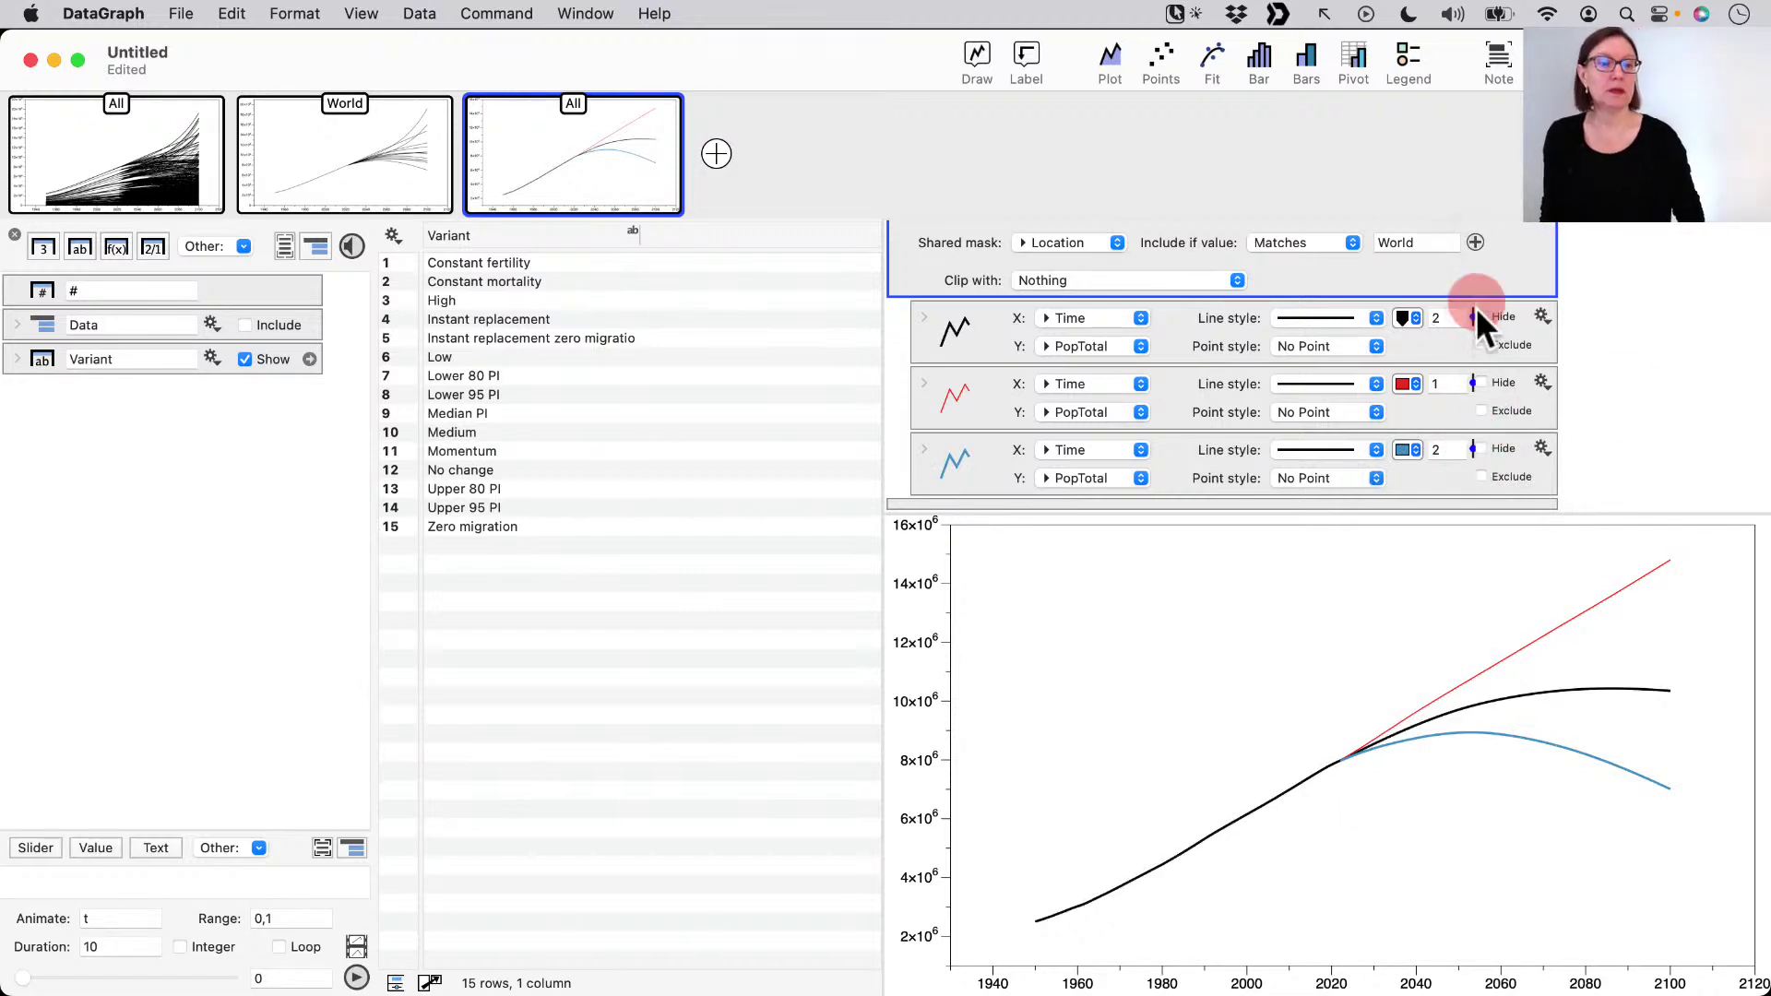
pyautogui.moveTo(1448, 383); pyautogui.dragTo(1394, 382)
pyautogui.write('2')
pyautogui.press('Return')
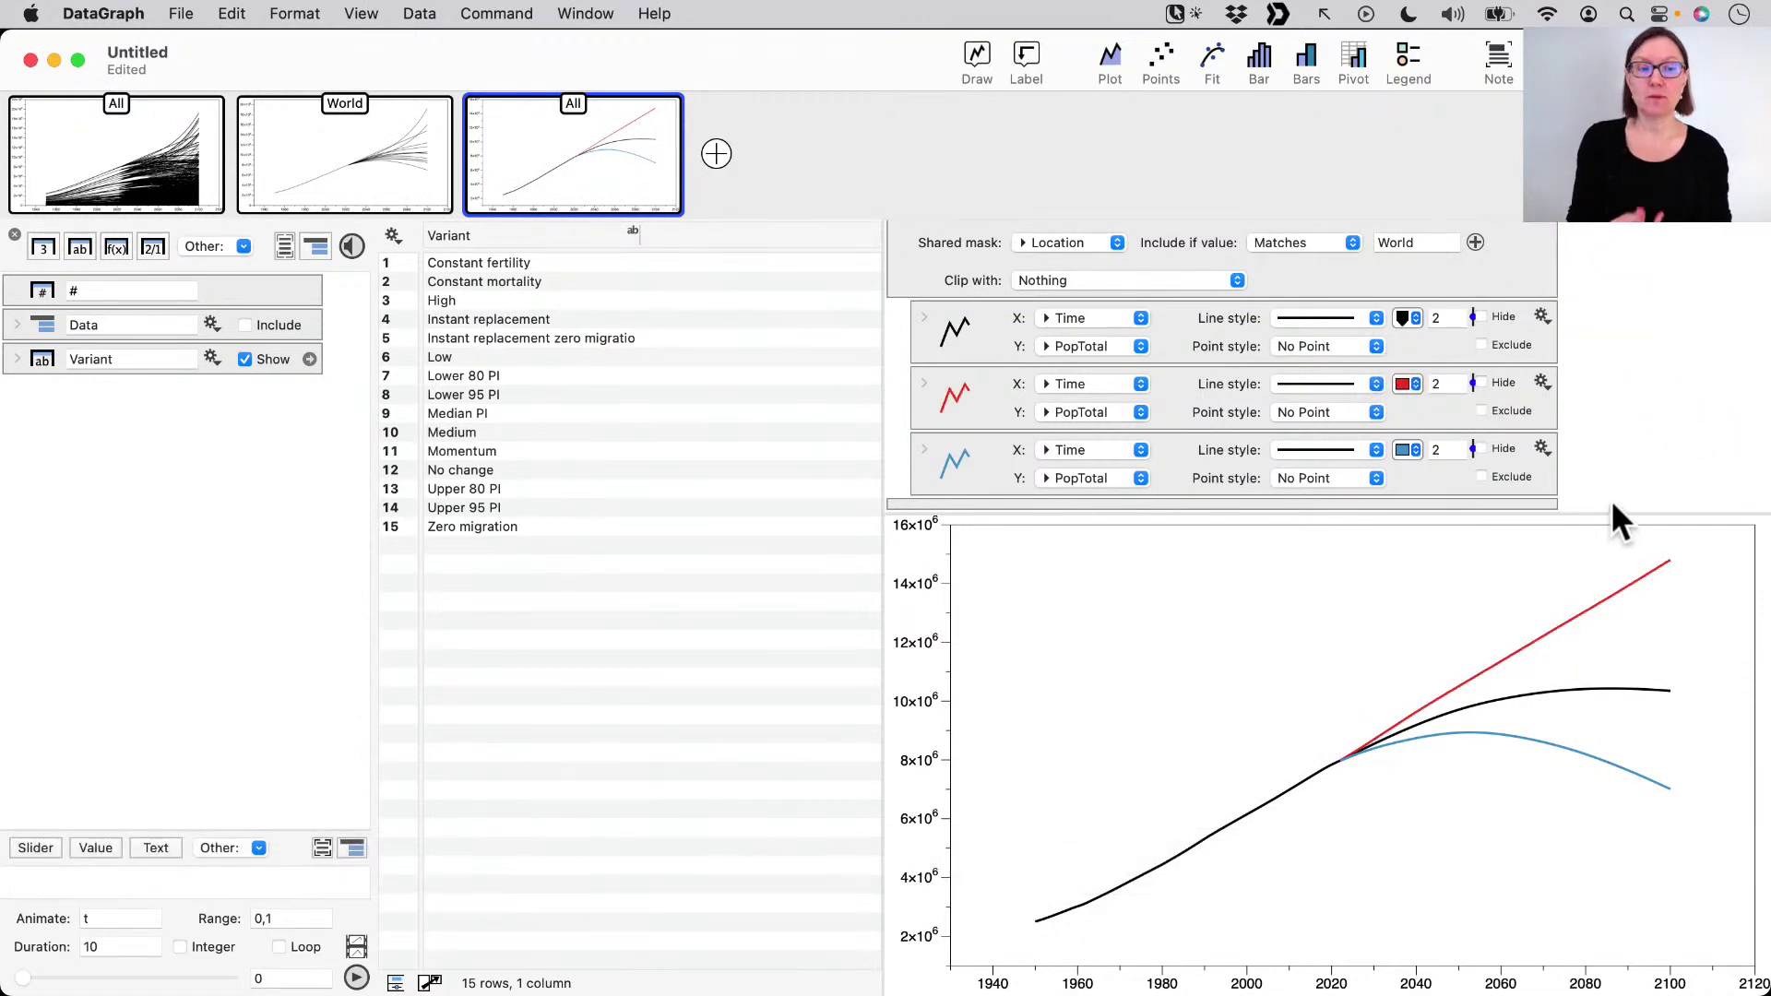
# - Copy the Medium line plot's mask value into its legend name and place that label at the end of the line
pyautogui.click(924, 318)
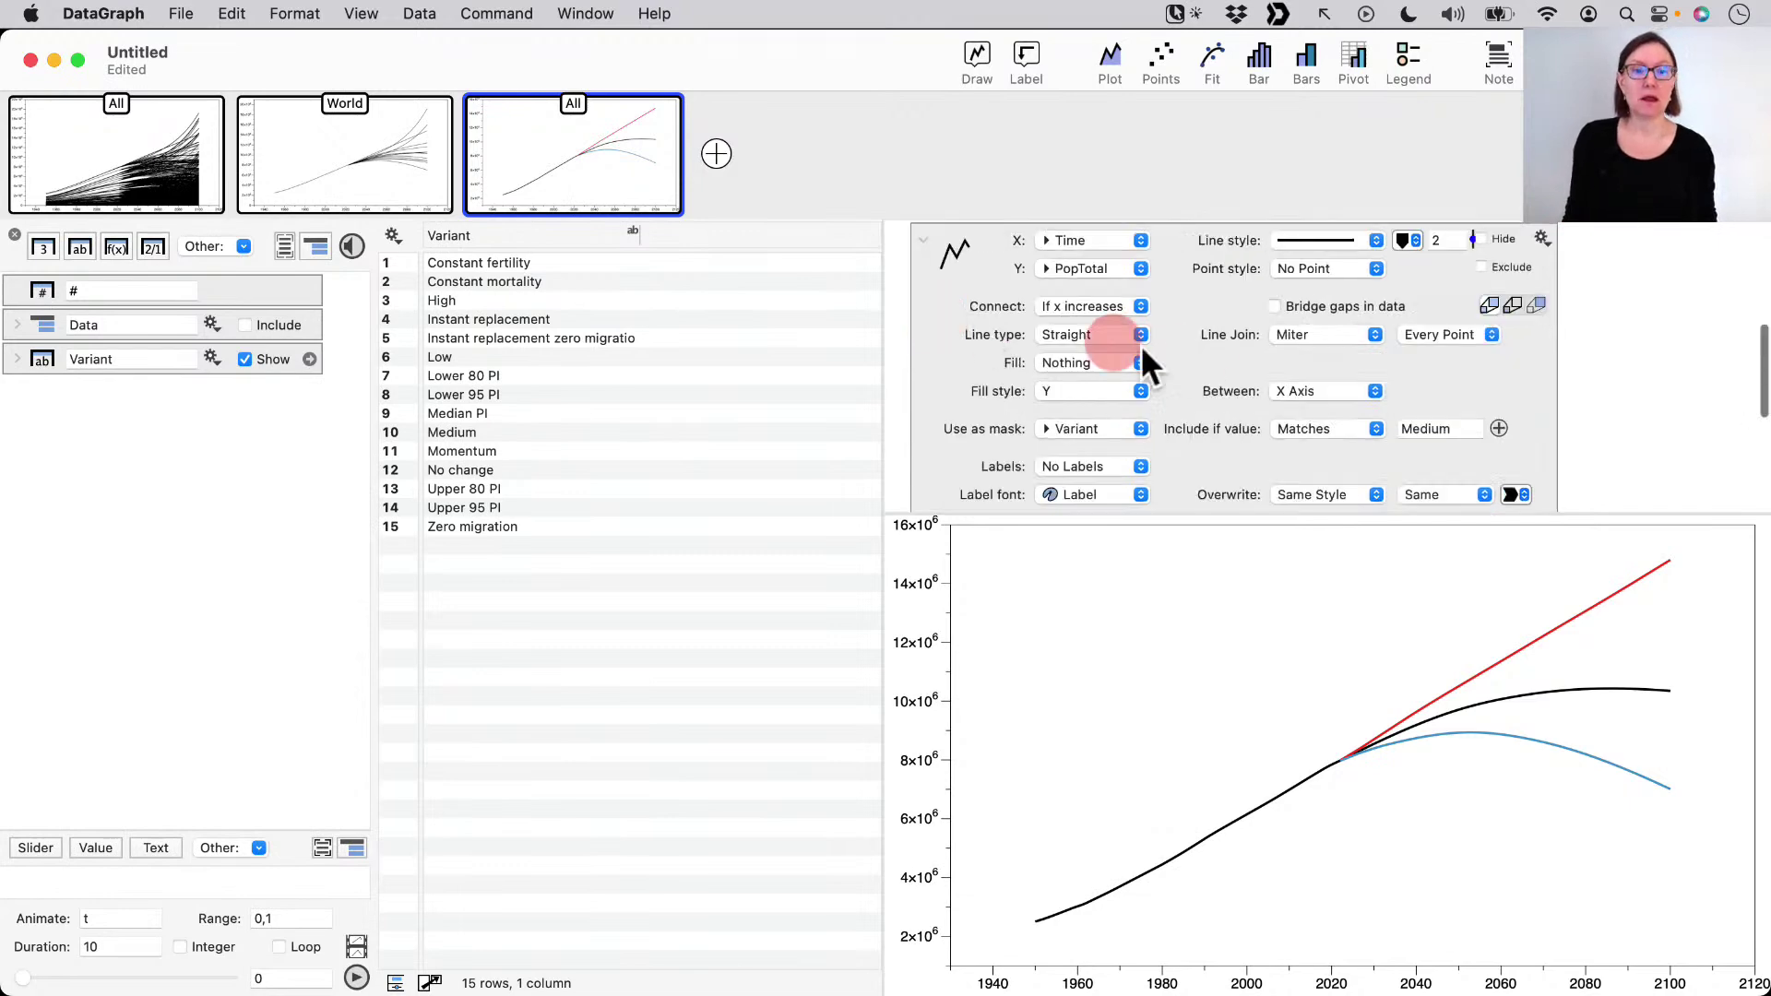
pyautogui.scroll(-3, 991, 380)
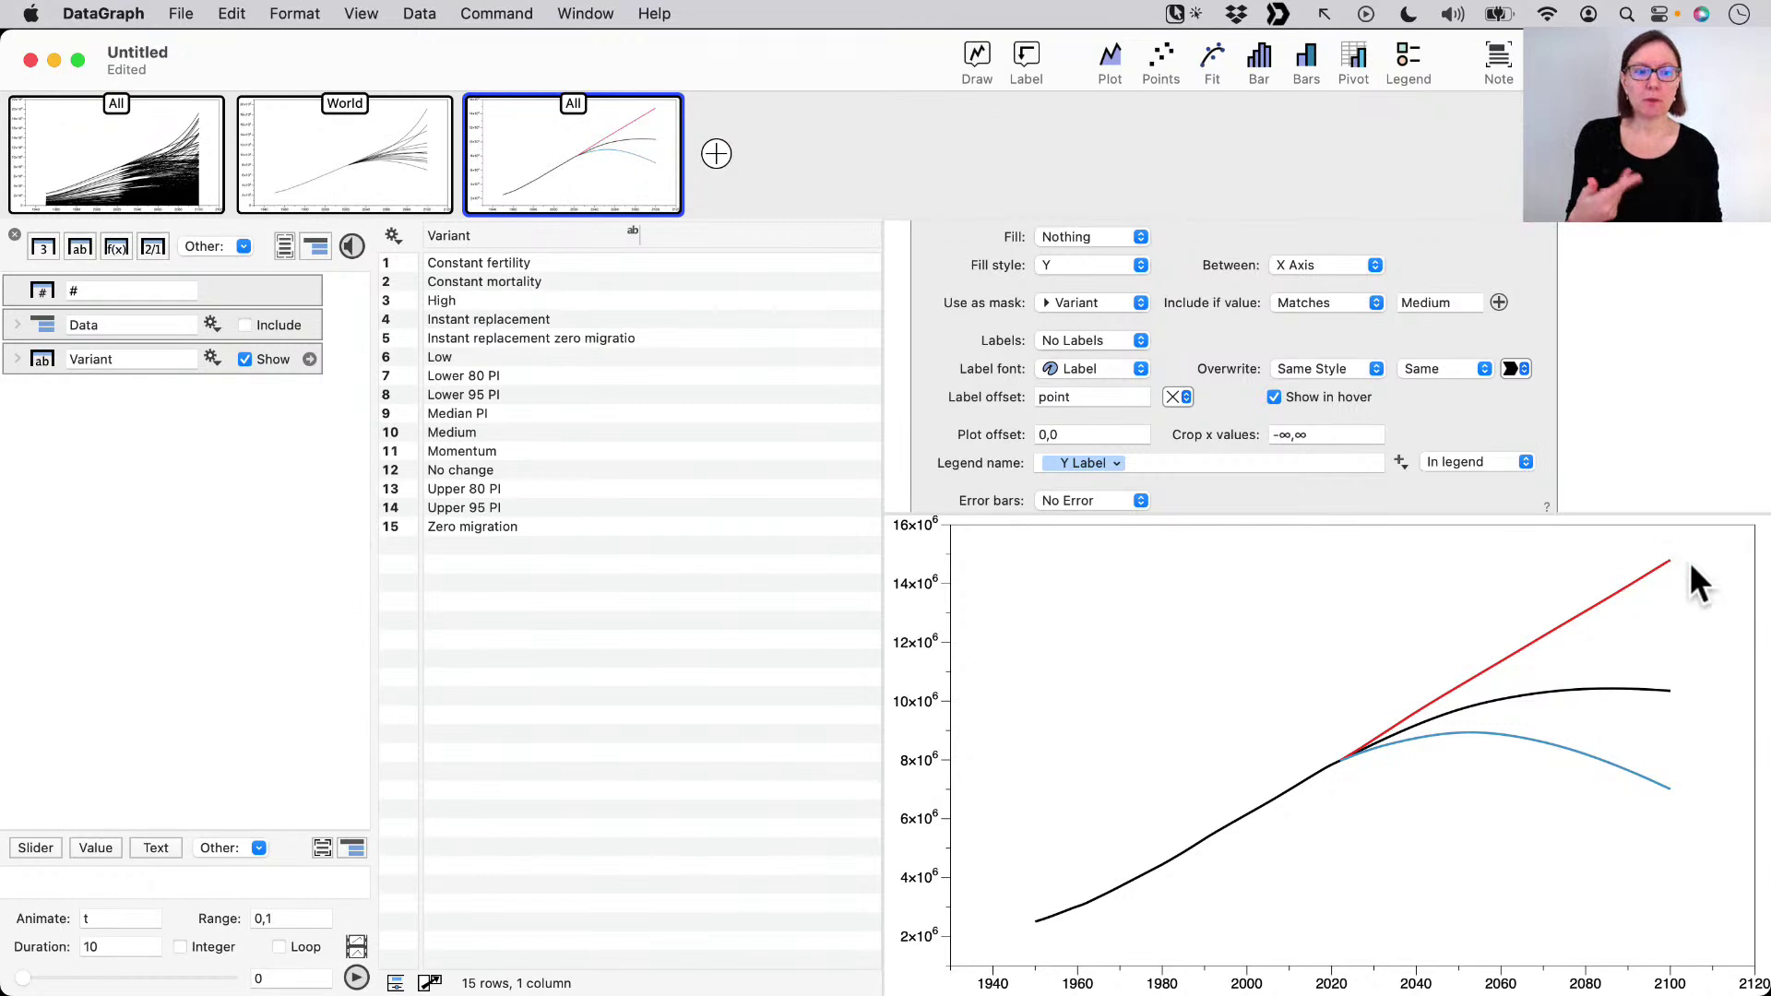
pyautogui.click(1153, 461)
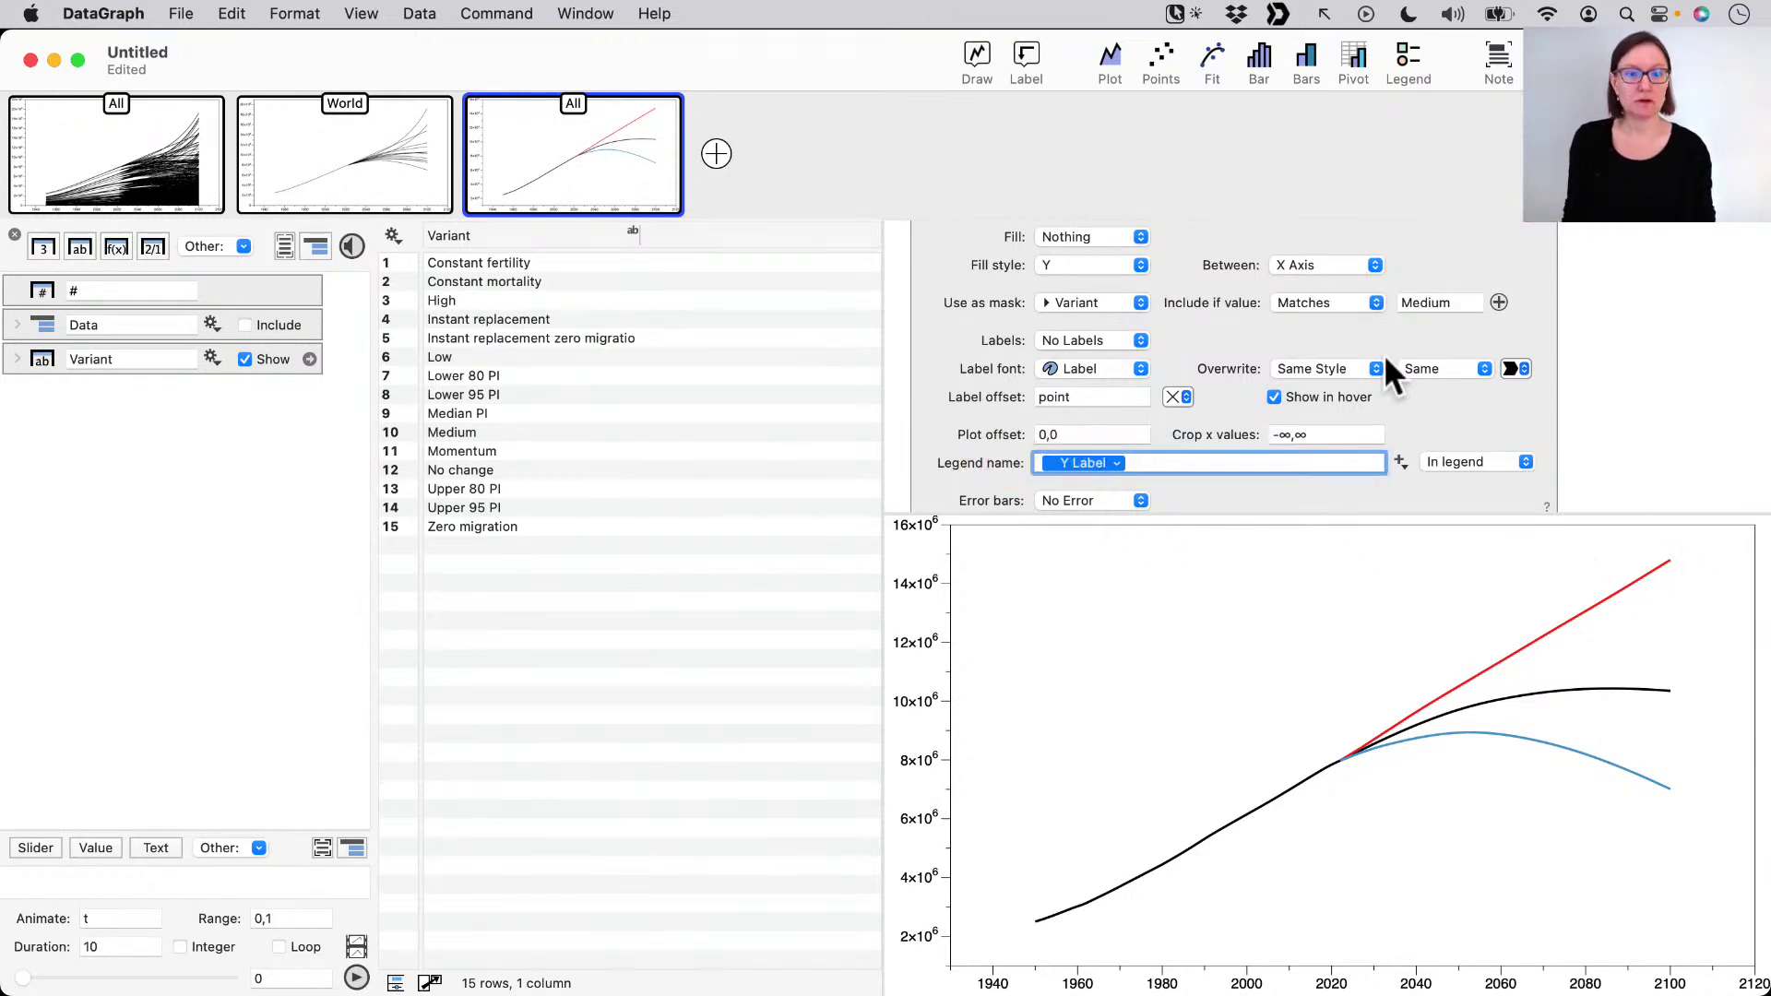
pyautogui.doubleClick(1454, 299)
pyautogui.press('super+c')
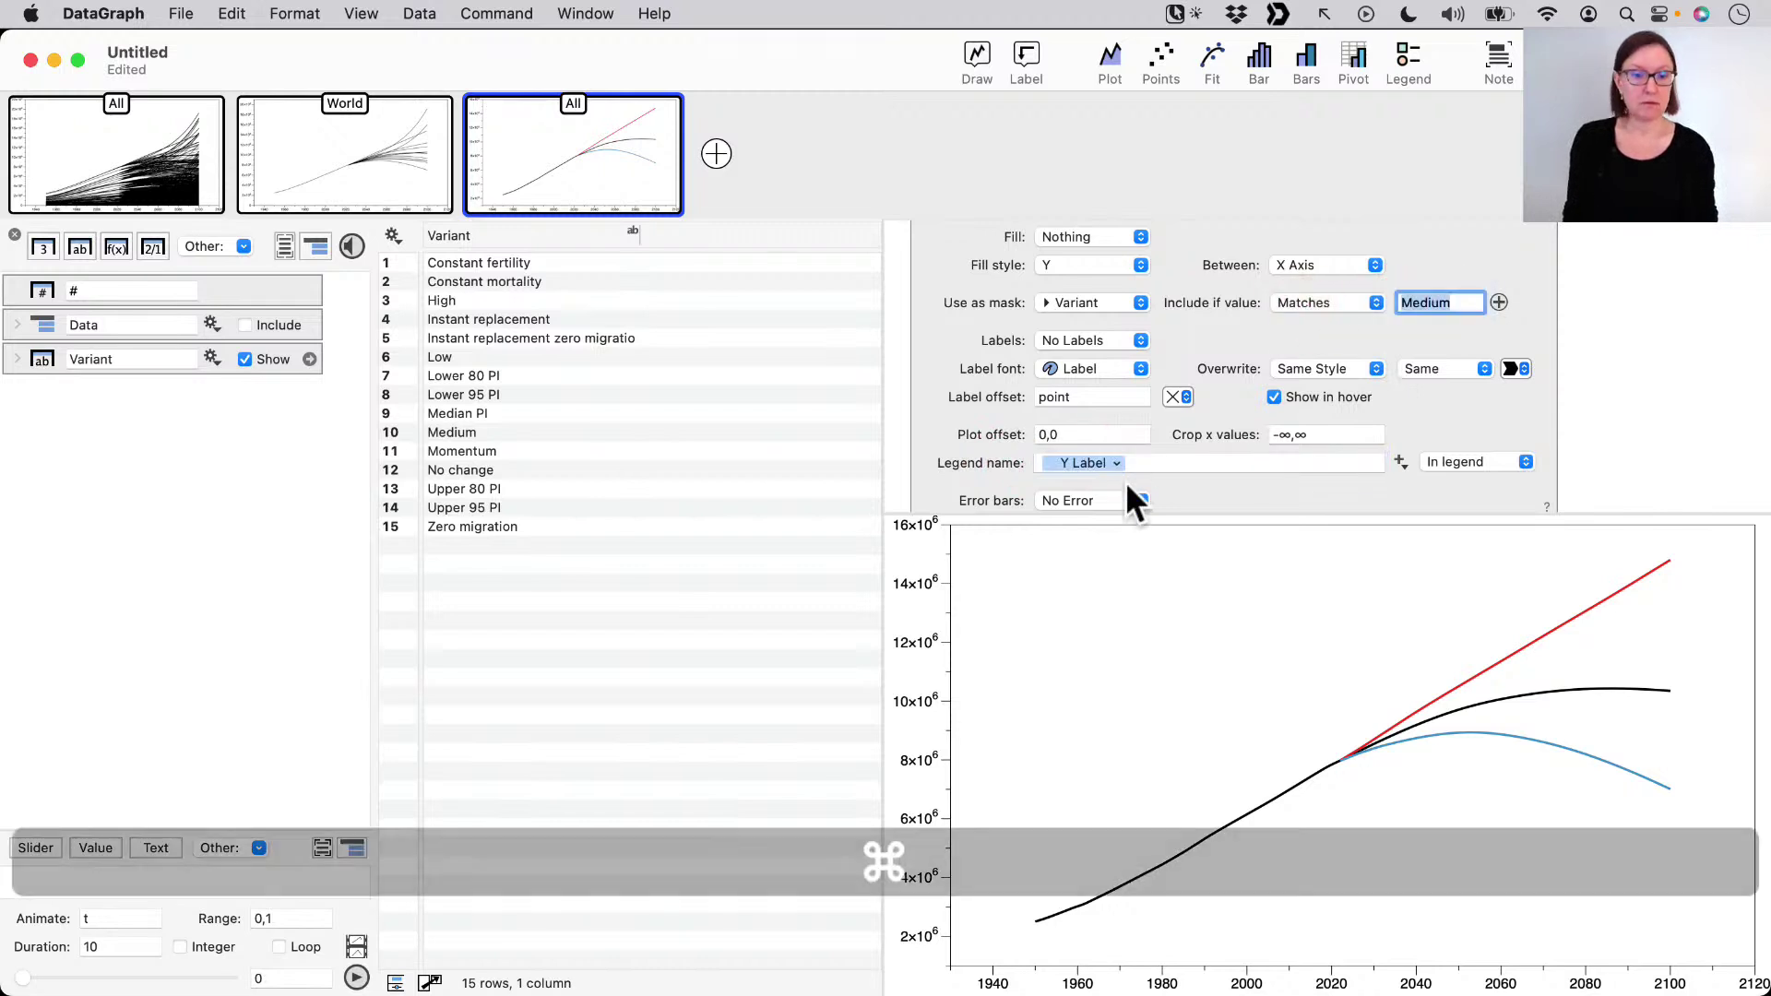
pyautogui.click(1153, 461)
pyautogui.press('super+v')
pyautogui.press('super+a')
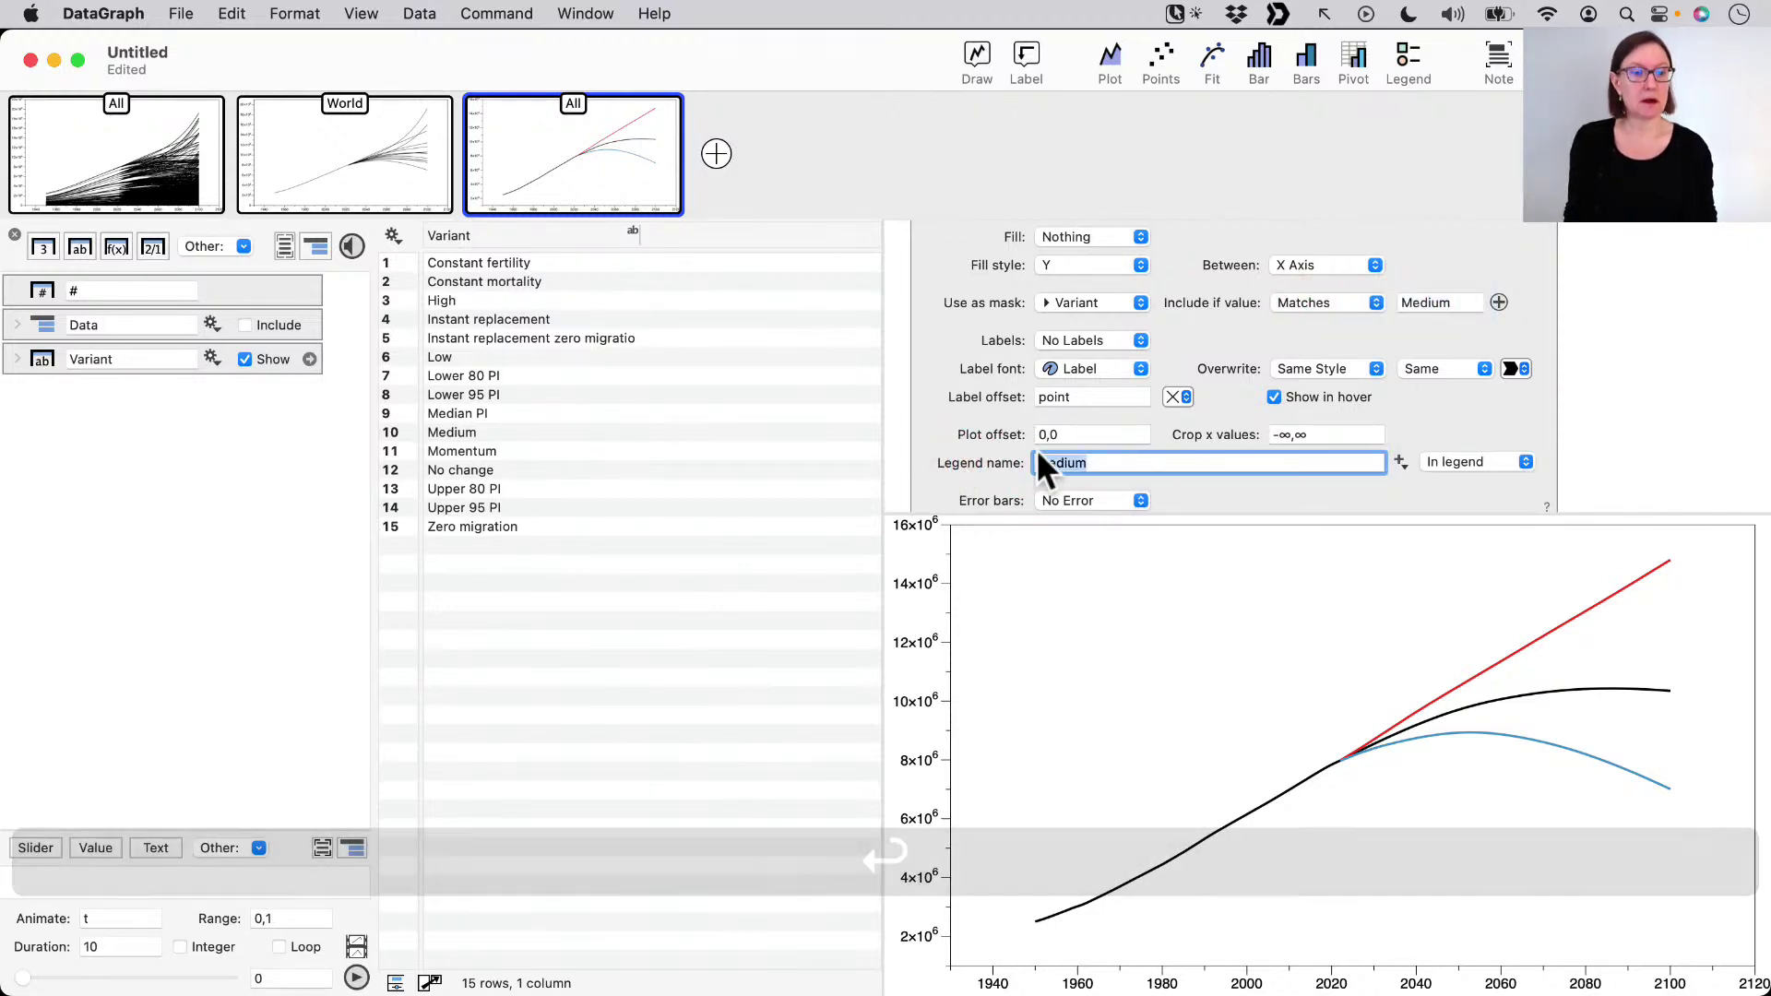
pyautogui.click(1467, 462)
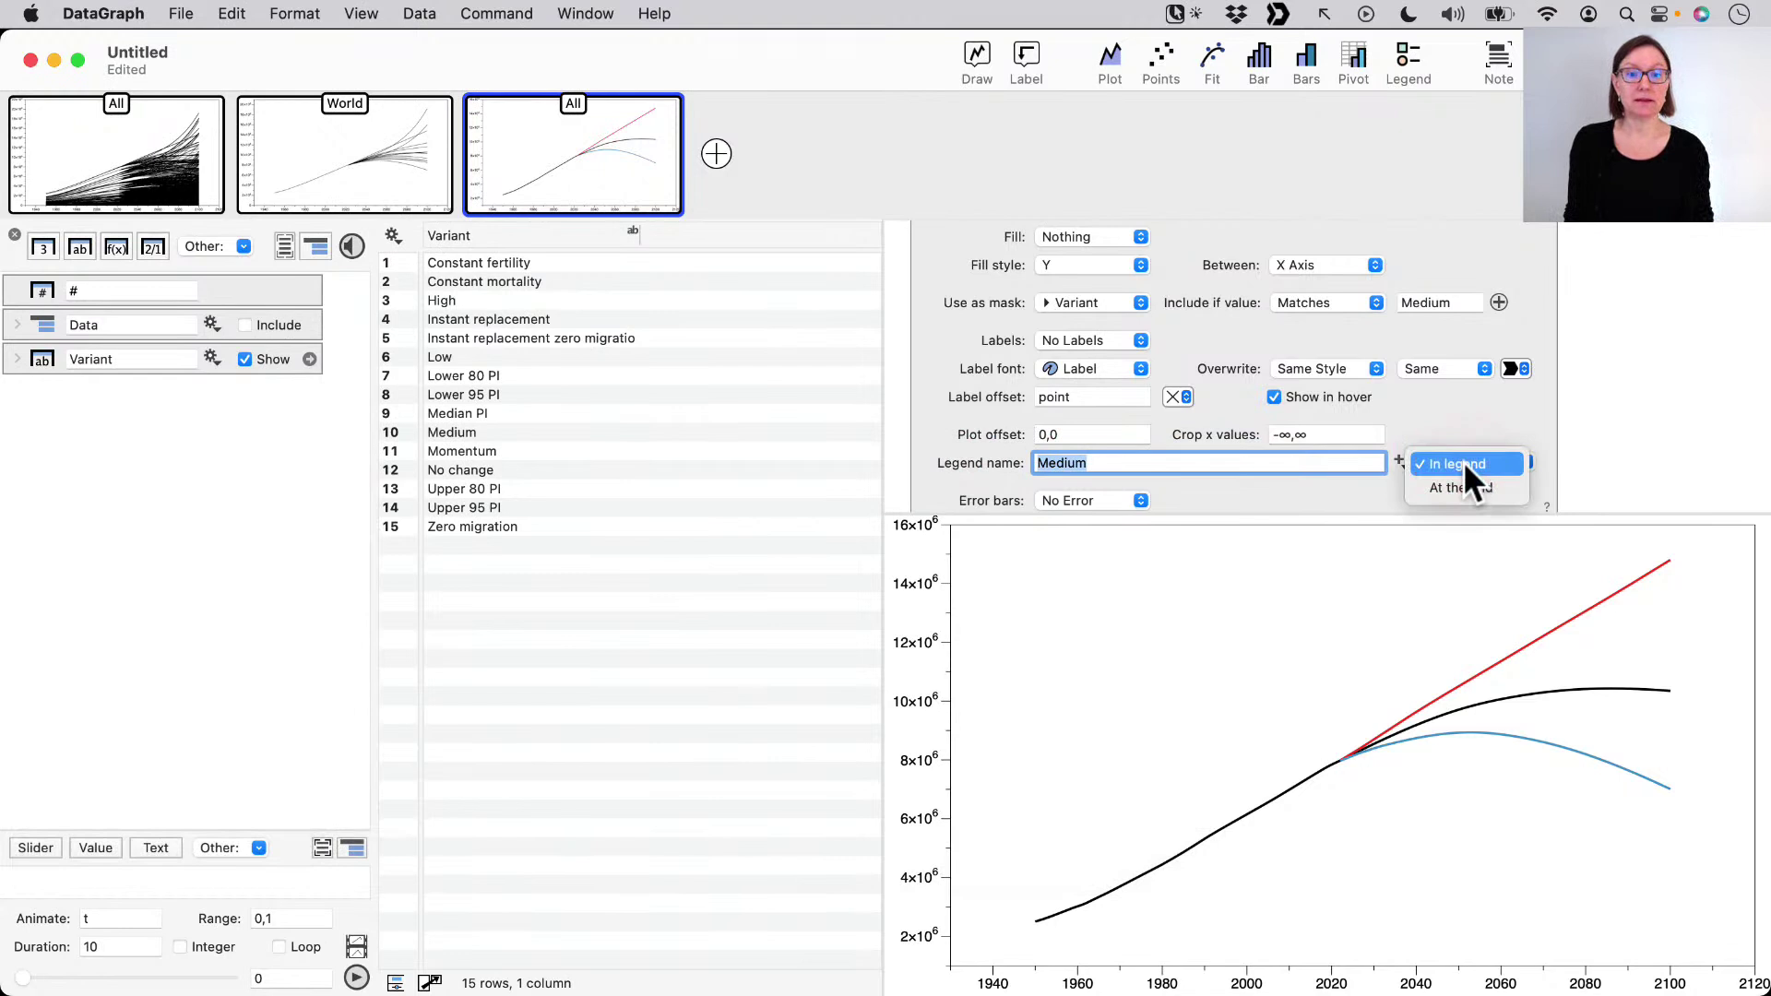
pyautogui.click(1461, 486)
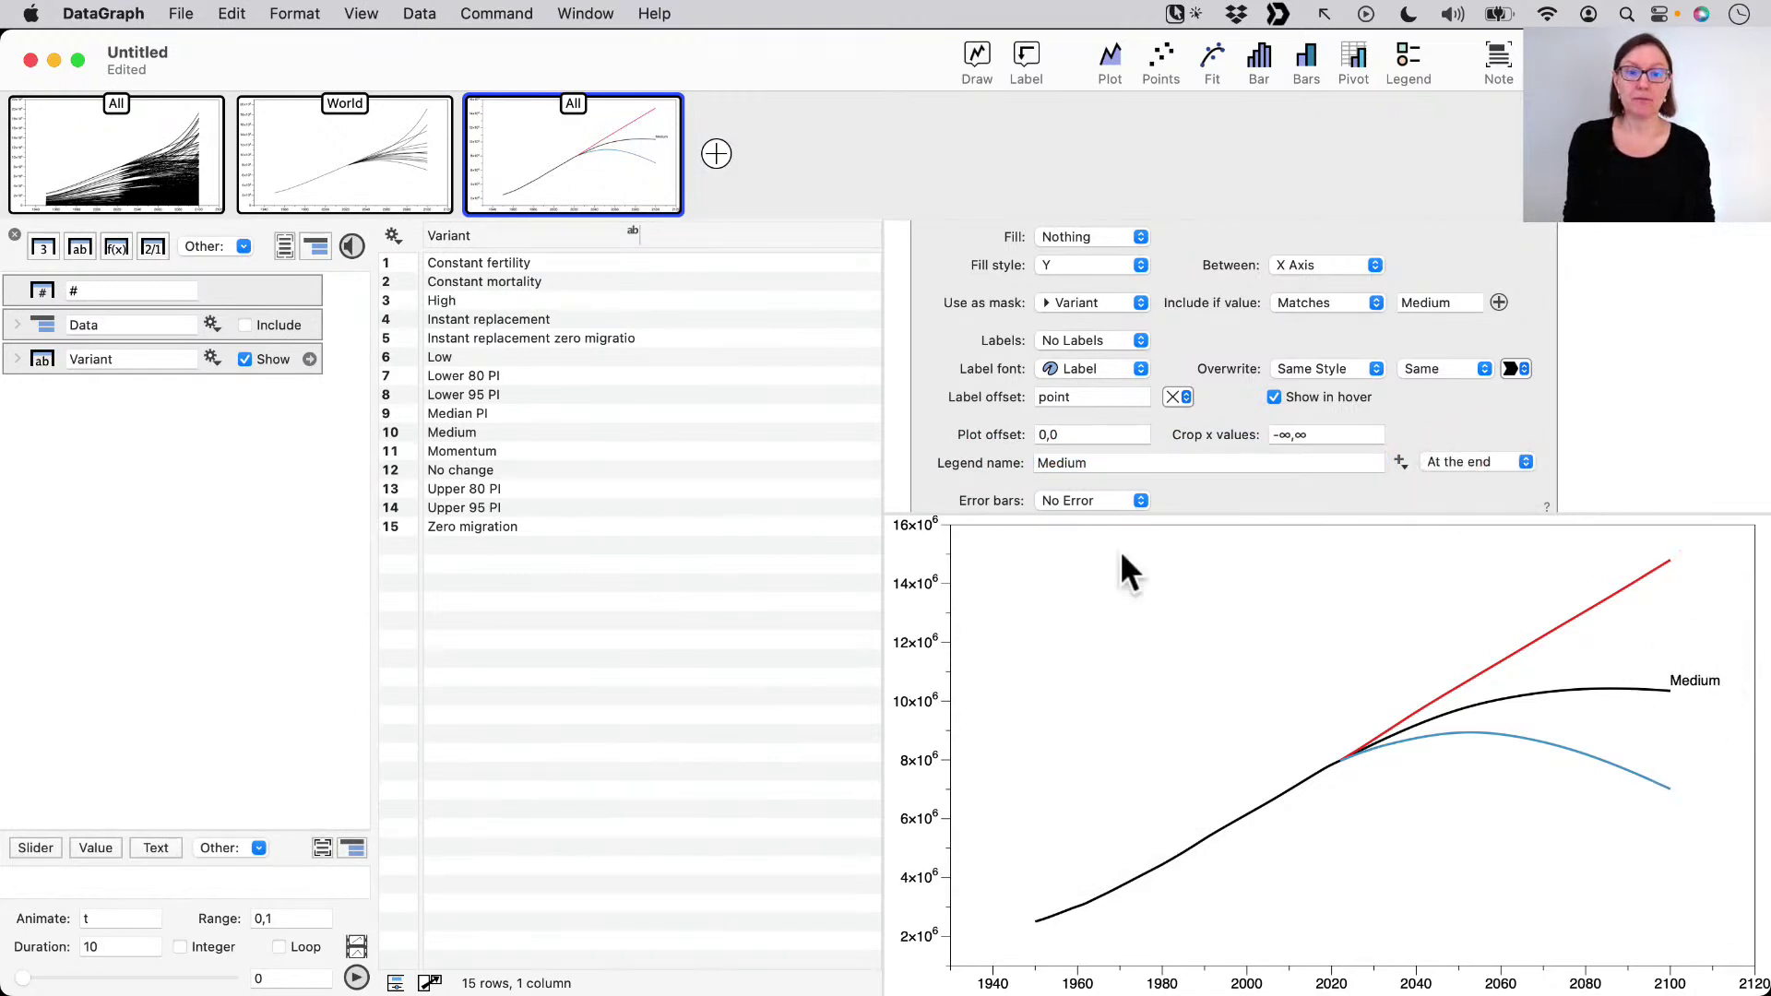
pyautogui.moveTo(1098, 461); pyautogui.dragTo(982, 462)
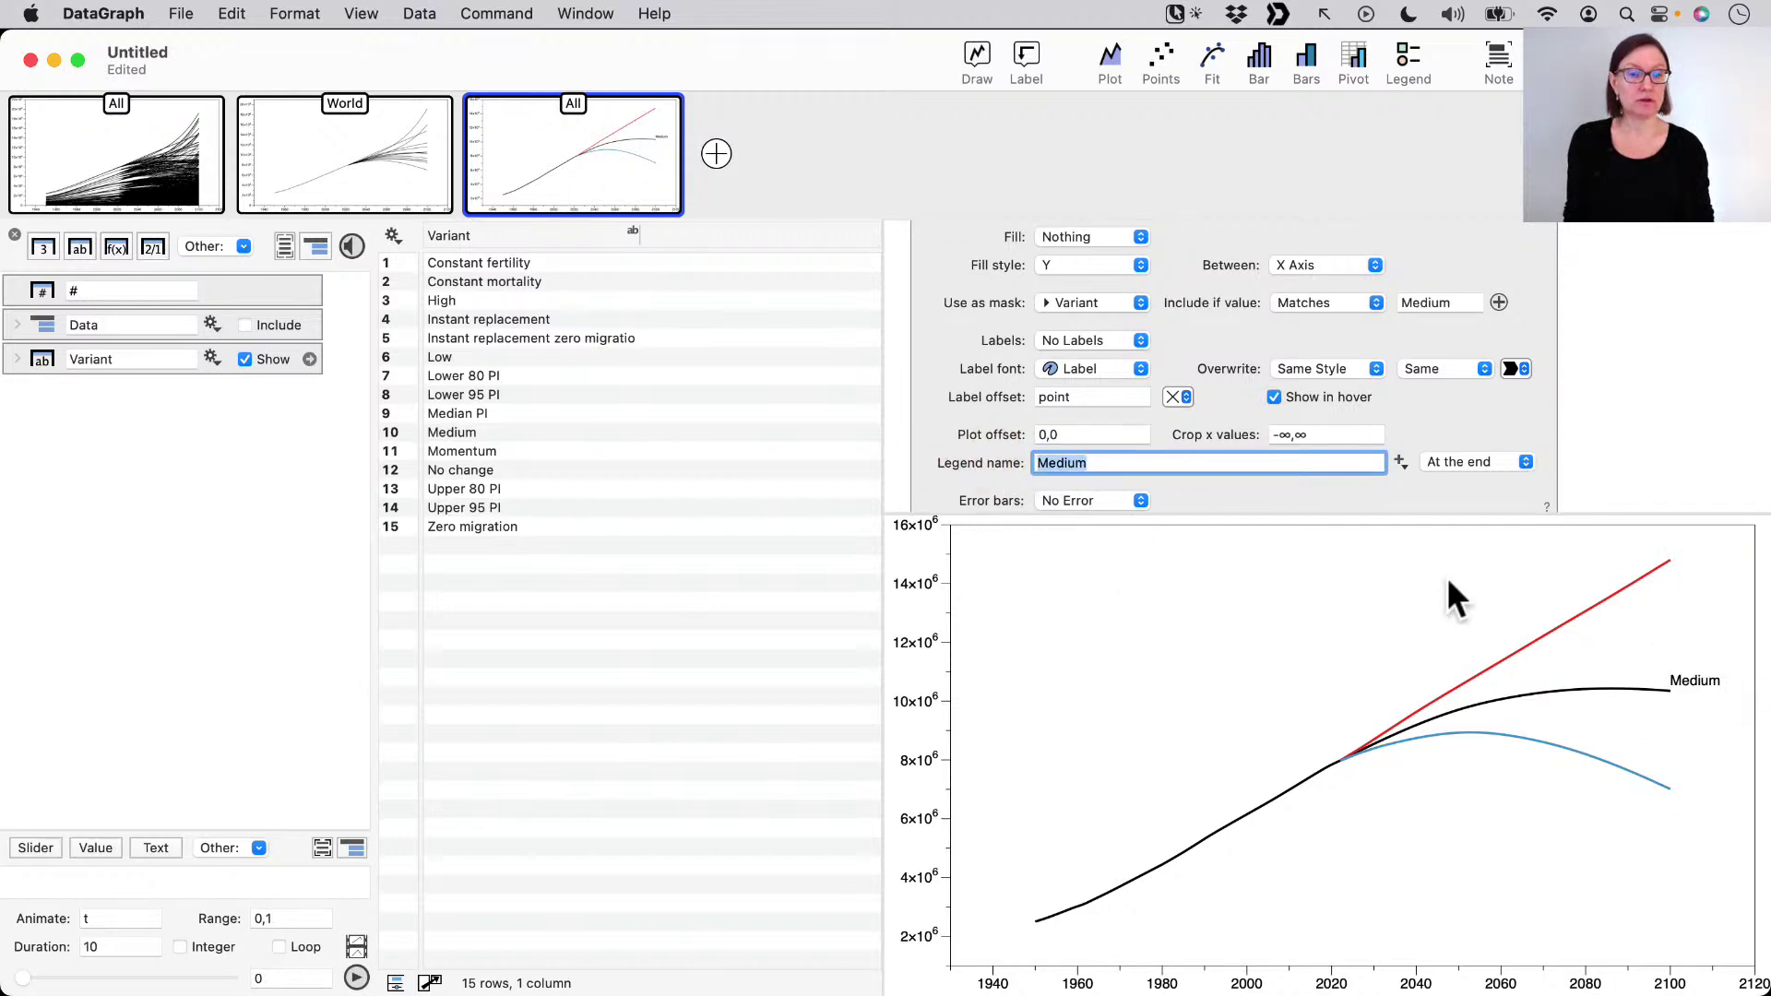
# - Copy the mask value High into the red line plot's legend name and place that label at the end of the line
pyautogui.scroll(3, 1114, 390)
pyautogui.click(949, 360)
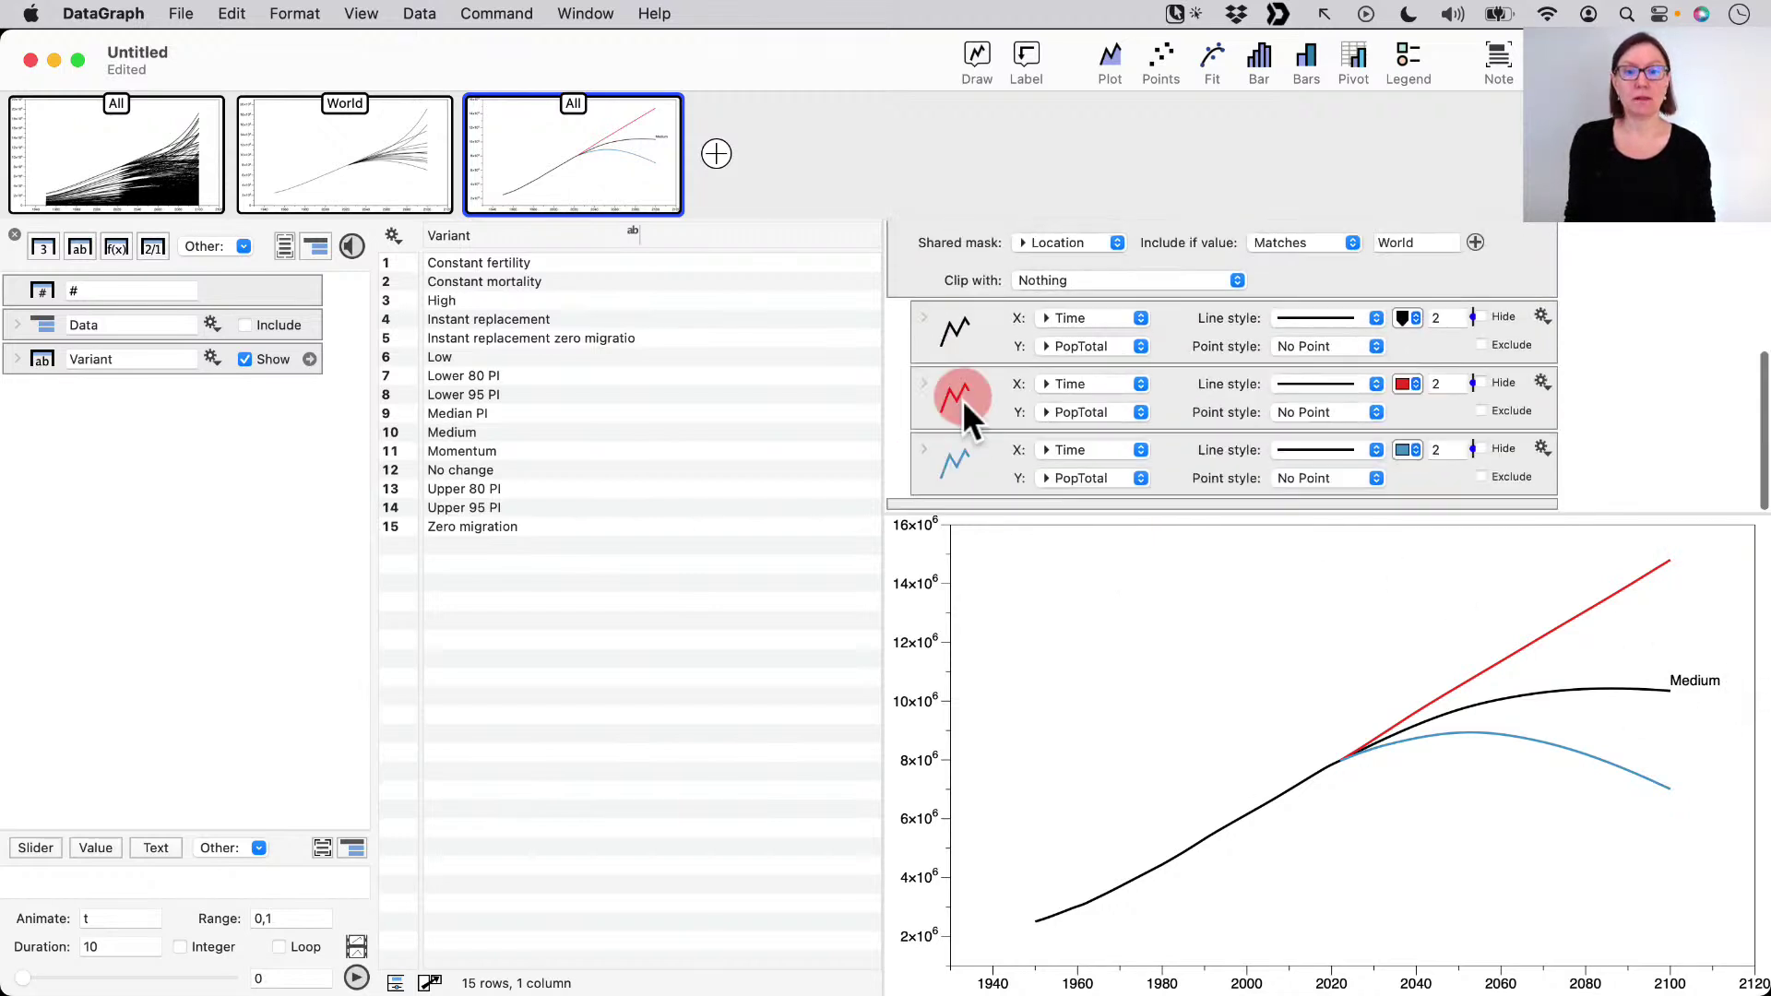
pyautogui.click(924, 385)
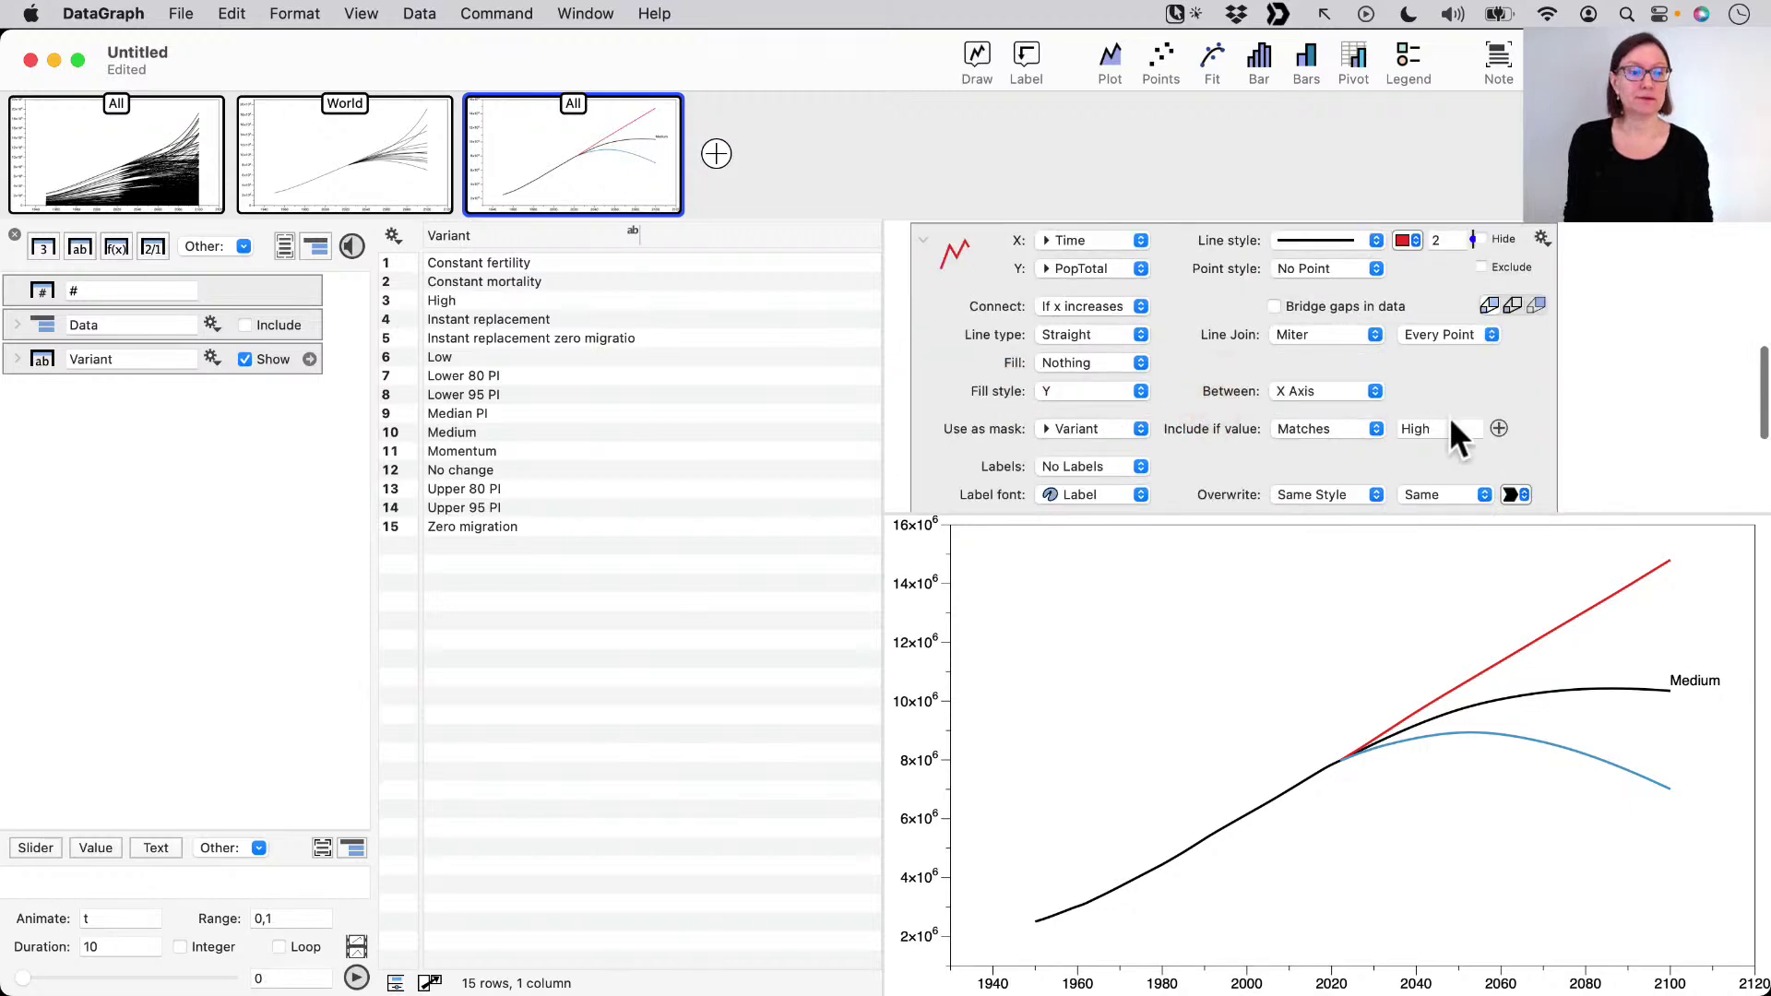
pyautogui.click(1443, 430)
pyautogui.press('cmd+c')
pyautogui.scroll(-3, 1353, 415)
pyautogui.click(1024, 411)
pyautogui.press('cmd+v')
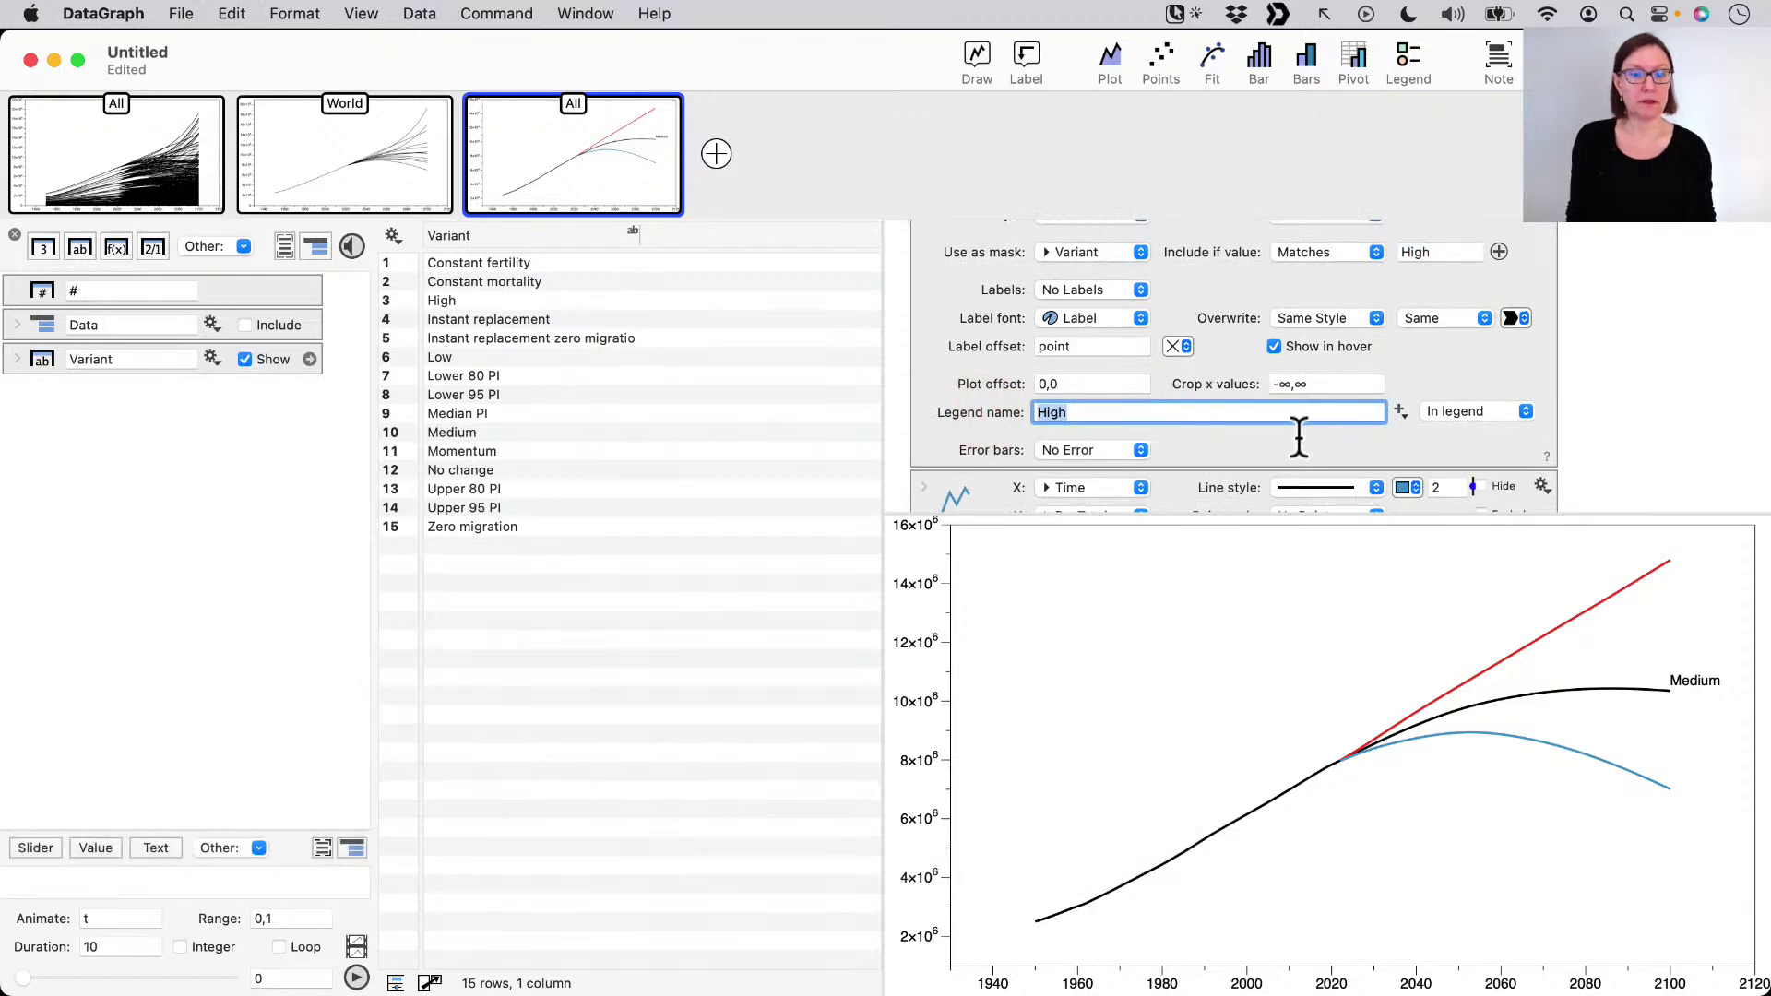
pyautogui.click(1473, 412)
pyautogui.click(1470, 435)
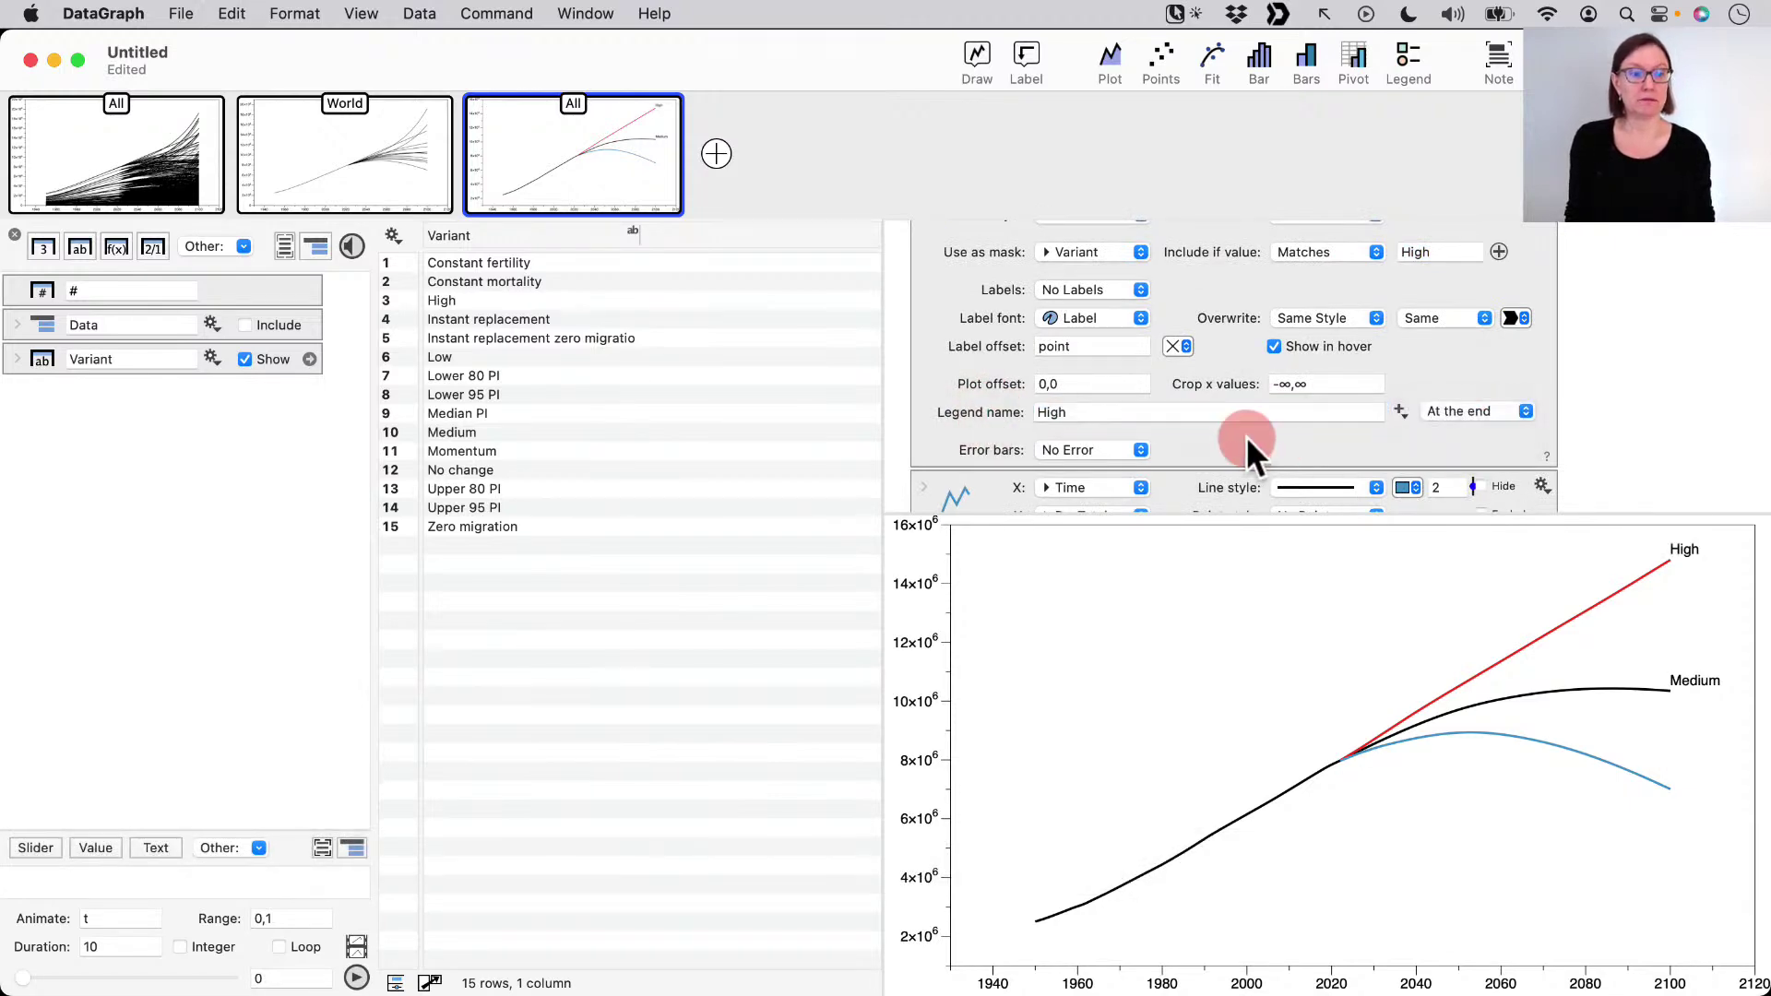
# - Use the mask value Low as the blue line's legend name, place it at the end of the line, and collapse the group
pyautogui.scroll(-2, 1217, 430)
pyautogui.click(927, 441)
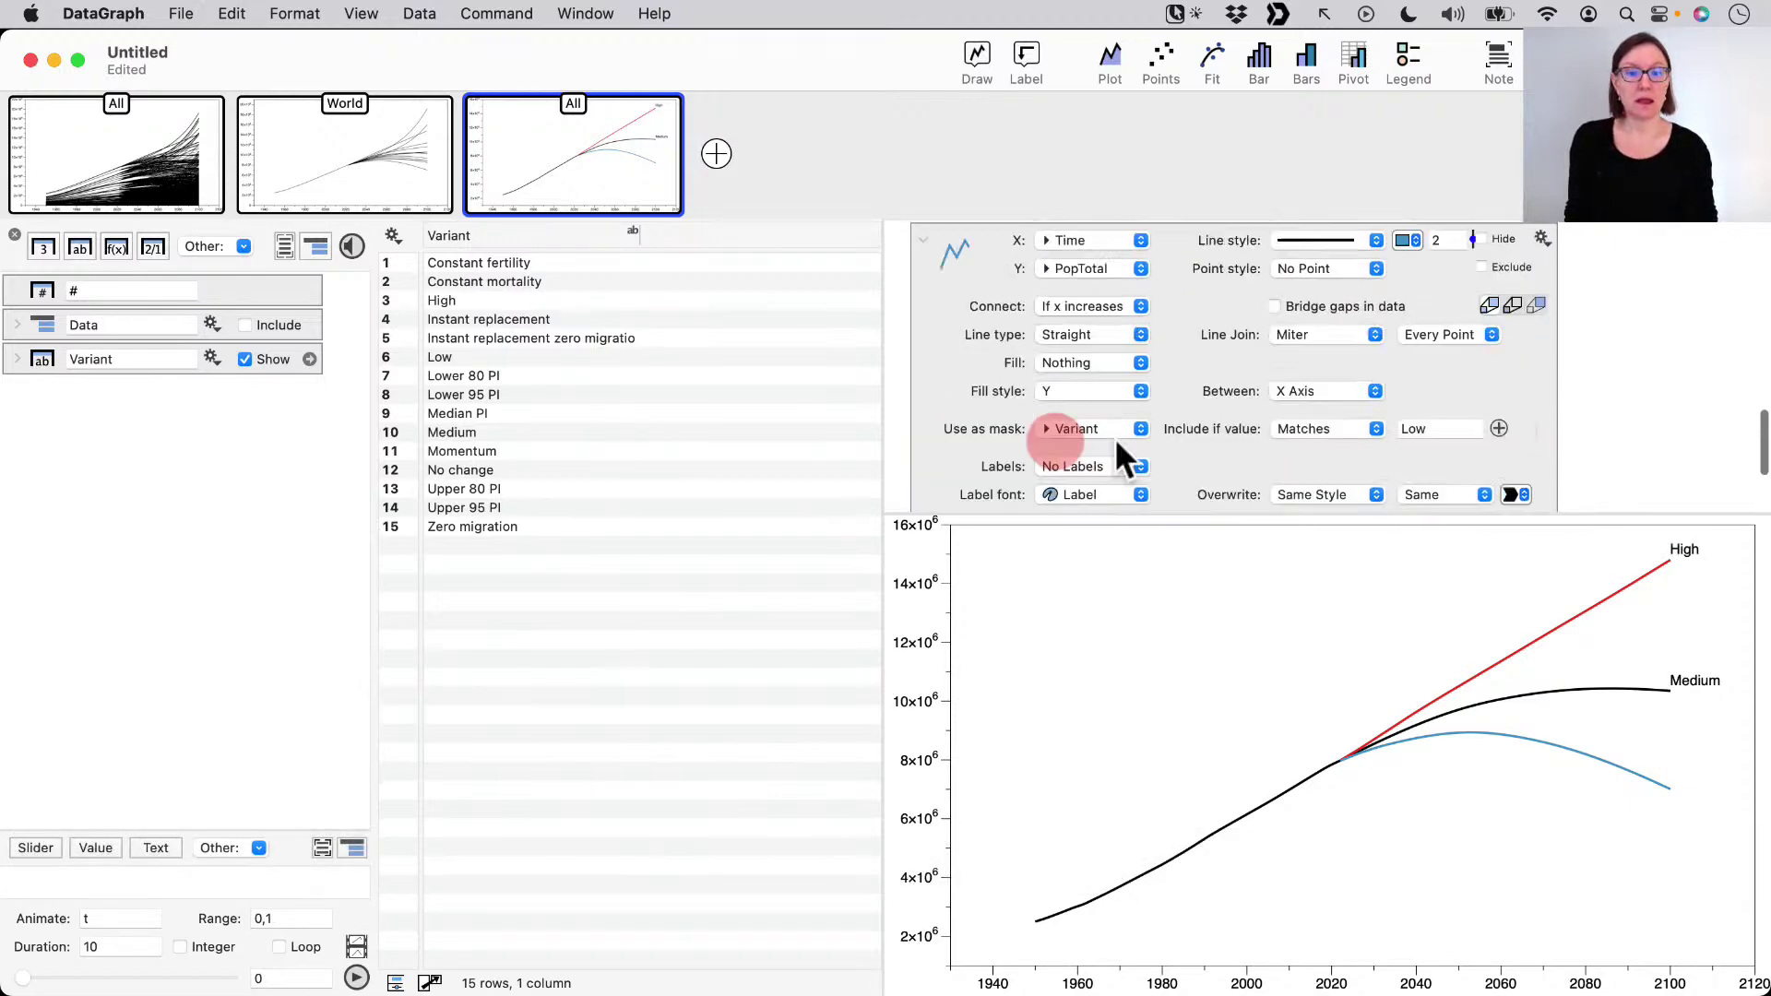
pyautogui.doubleClick(1432, 296)
pyautogui.press('super+c')
pyautogui.click(1178, 456)
pyautogui.press('super+v')
pyautogui.click(1485, 452)
pyautogui.click(1485, 477)
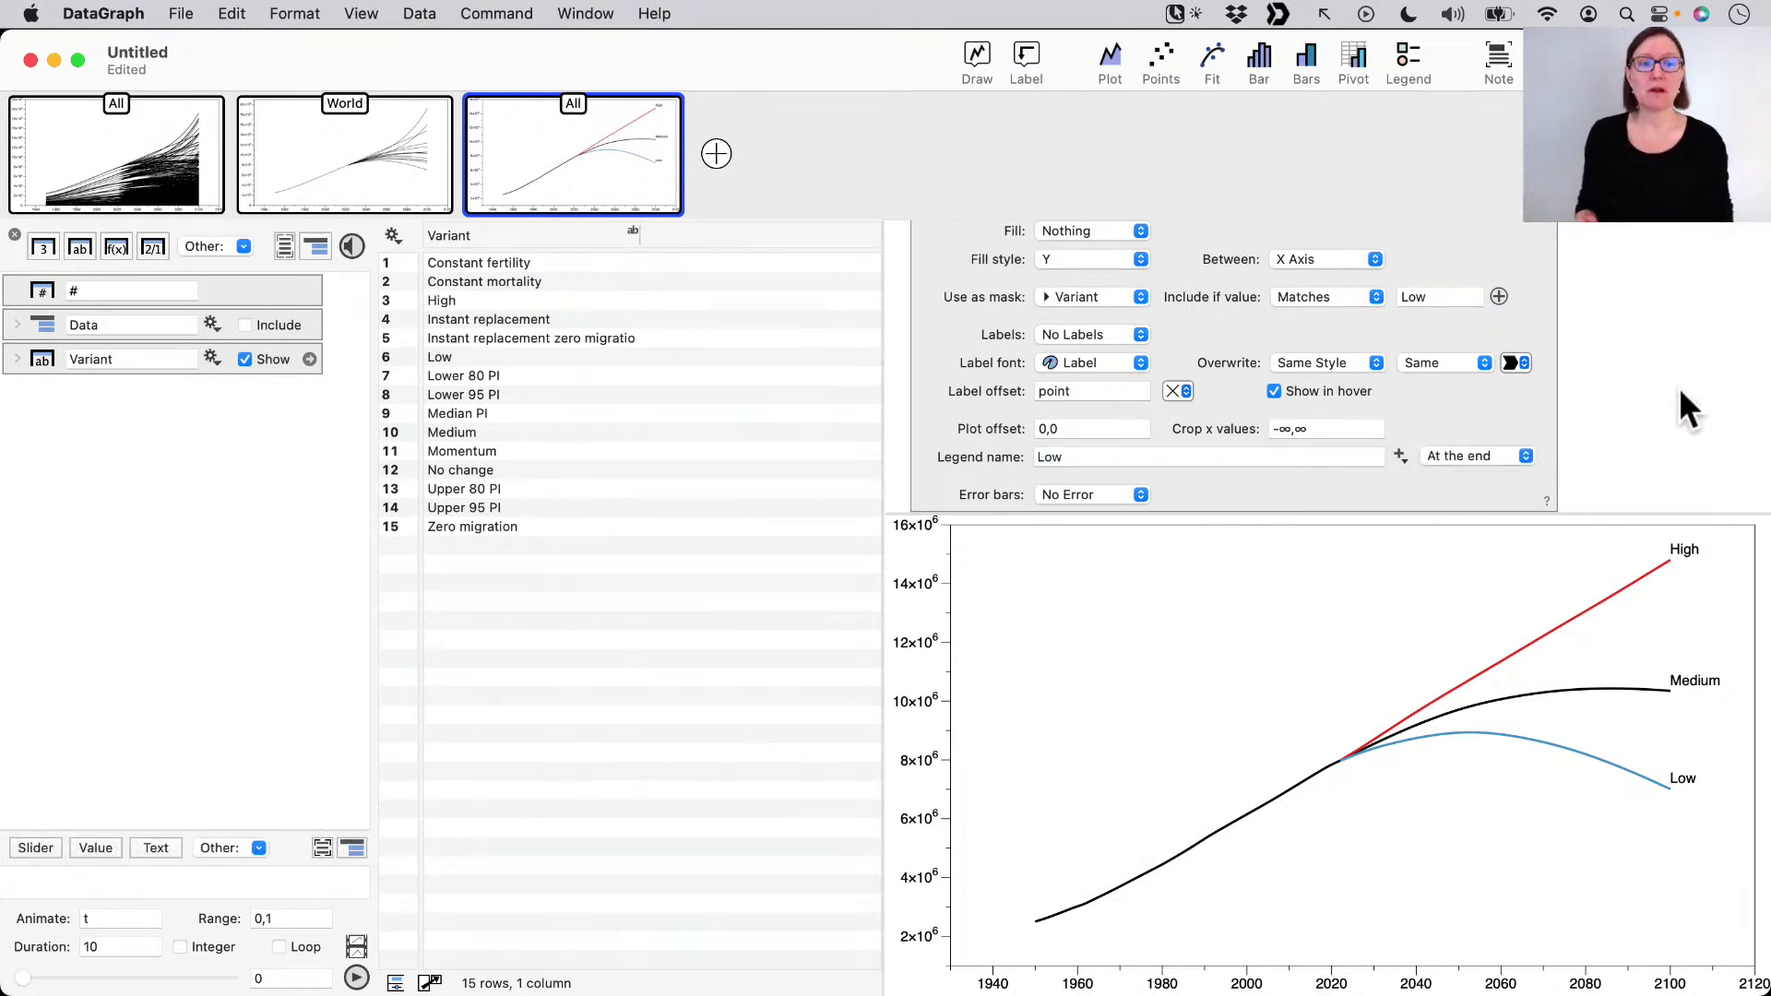
pyautogui.press('super+a')
pyautogui.press('BackSpace')
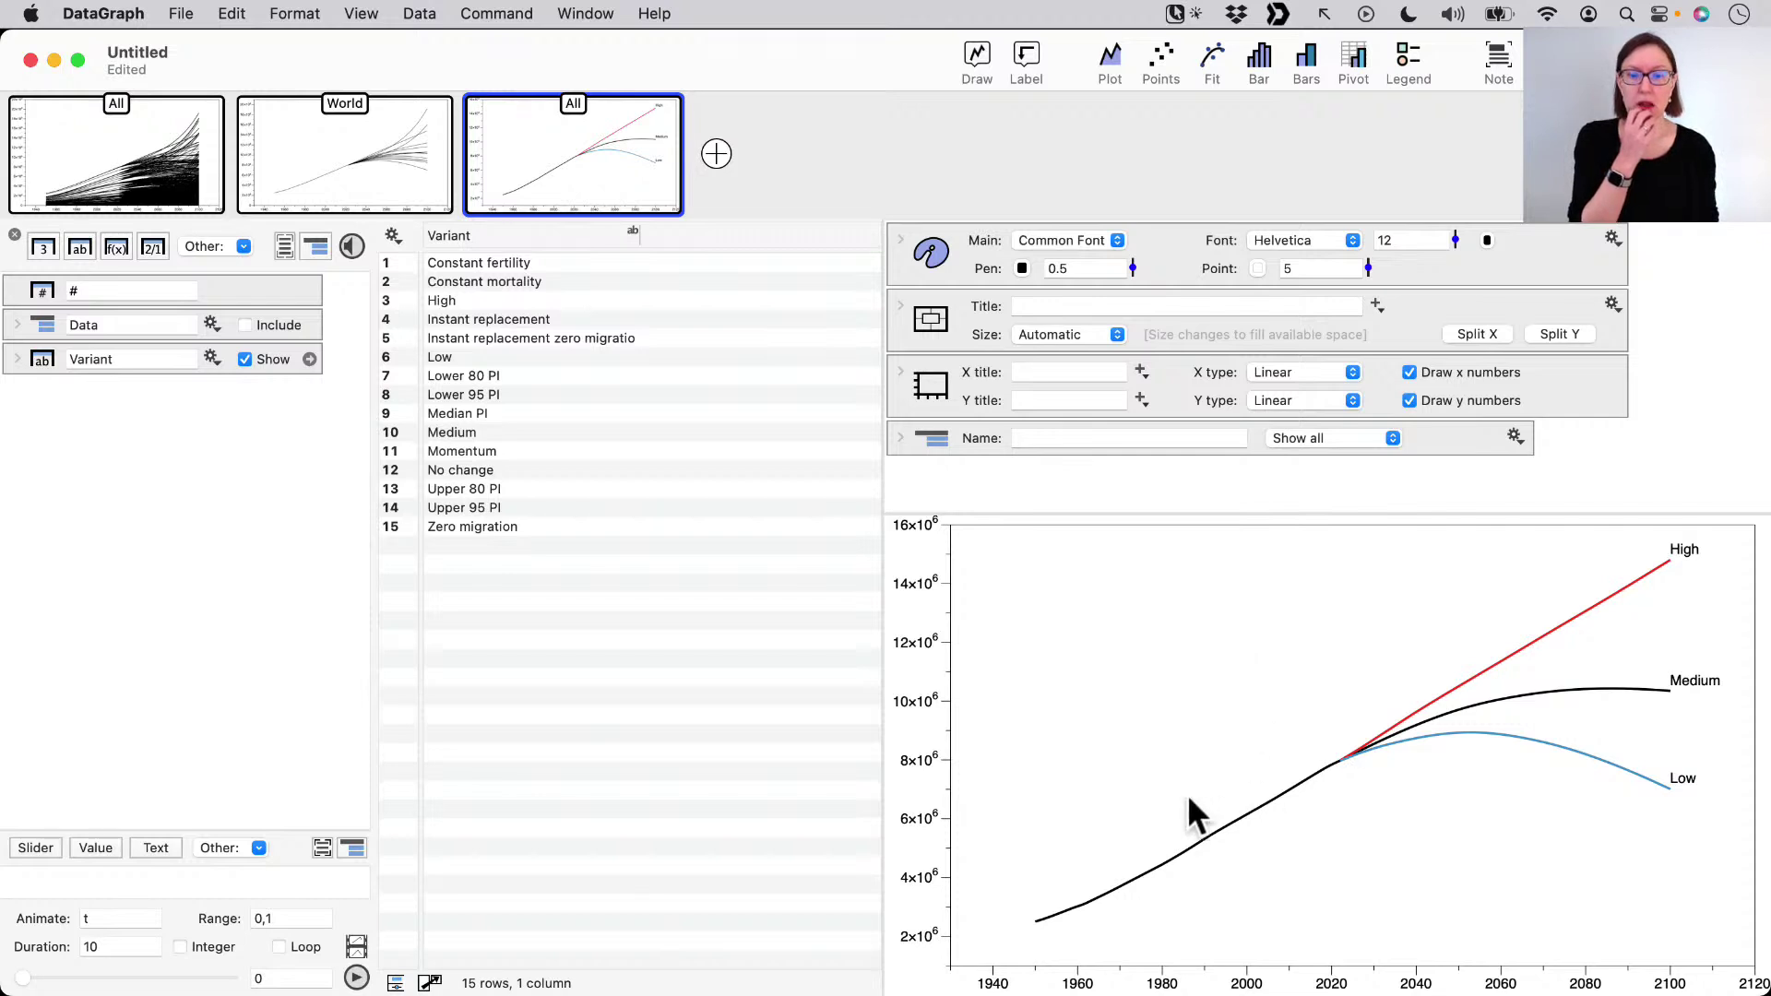
pyautogui.hotkey('ctrl', 'a')
pyautogui.click(731, 631)
pyautogui.moveTo(730, 631)
pyautogui.mouseDown()
pyautogui.moveTo(901, 633)
pyautogui.moveTo(901, 731)
pyautogui.moveTo(916, 621)
pyautogui.mouseUp()
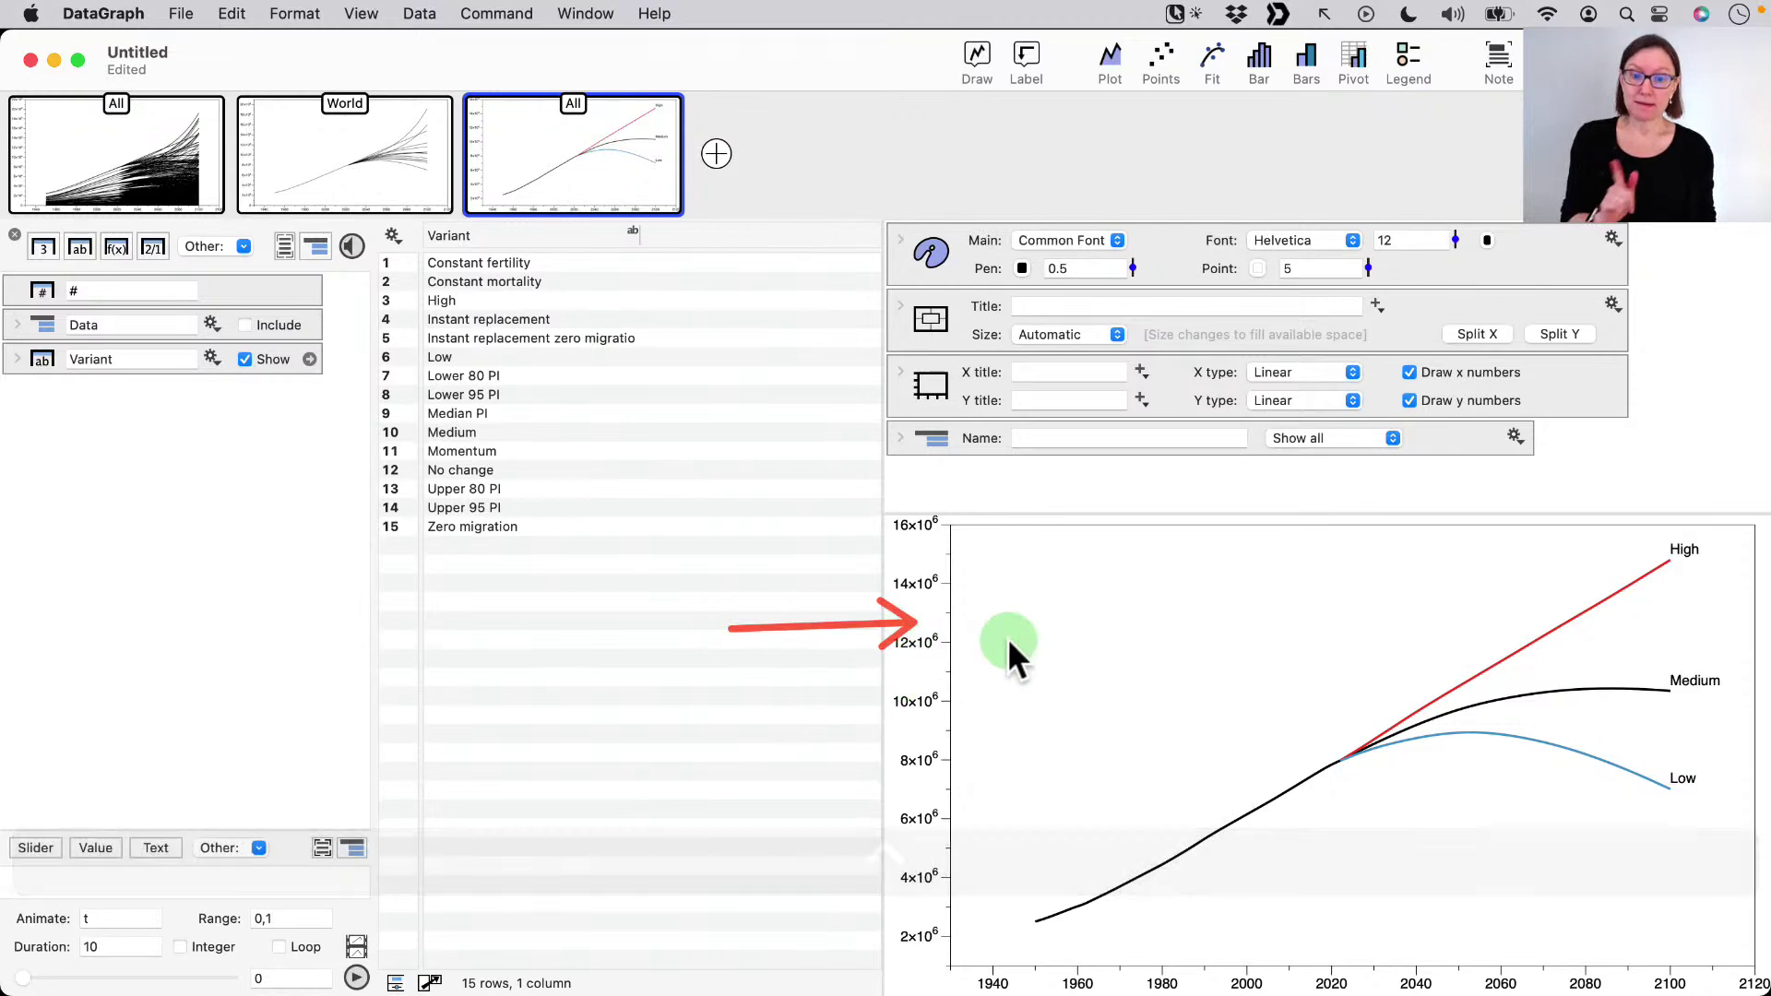
pyautogui.hotkey('ctrl', 'a')
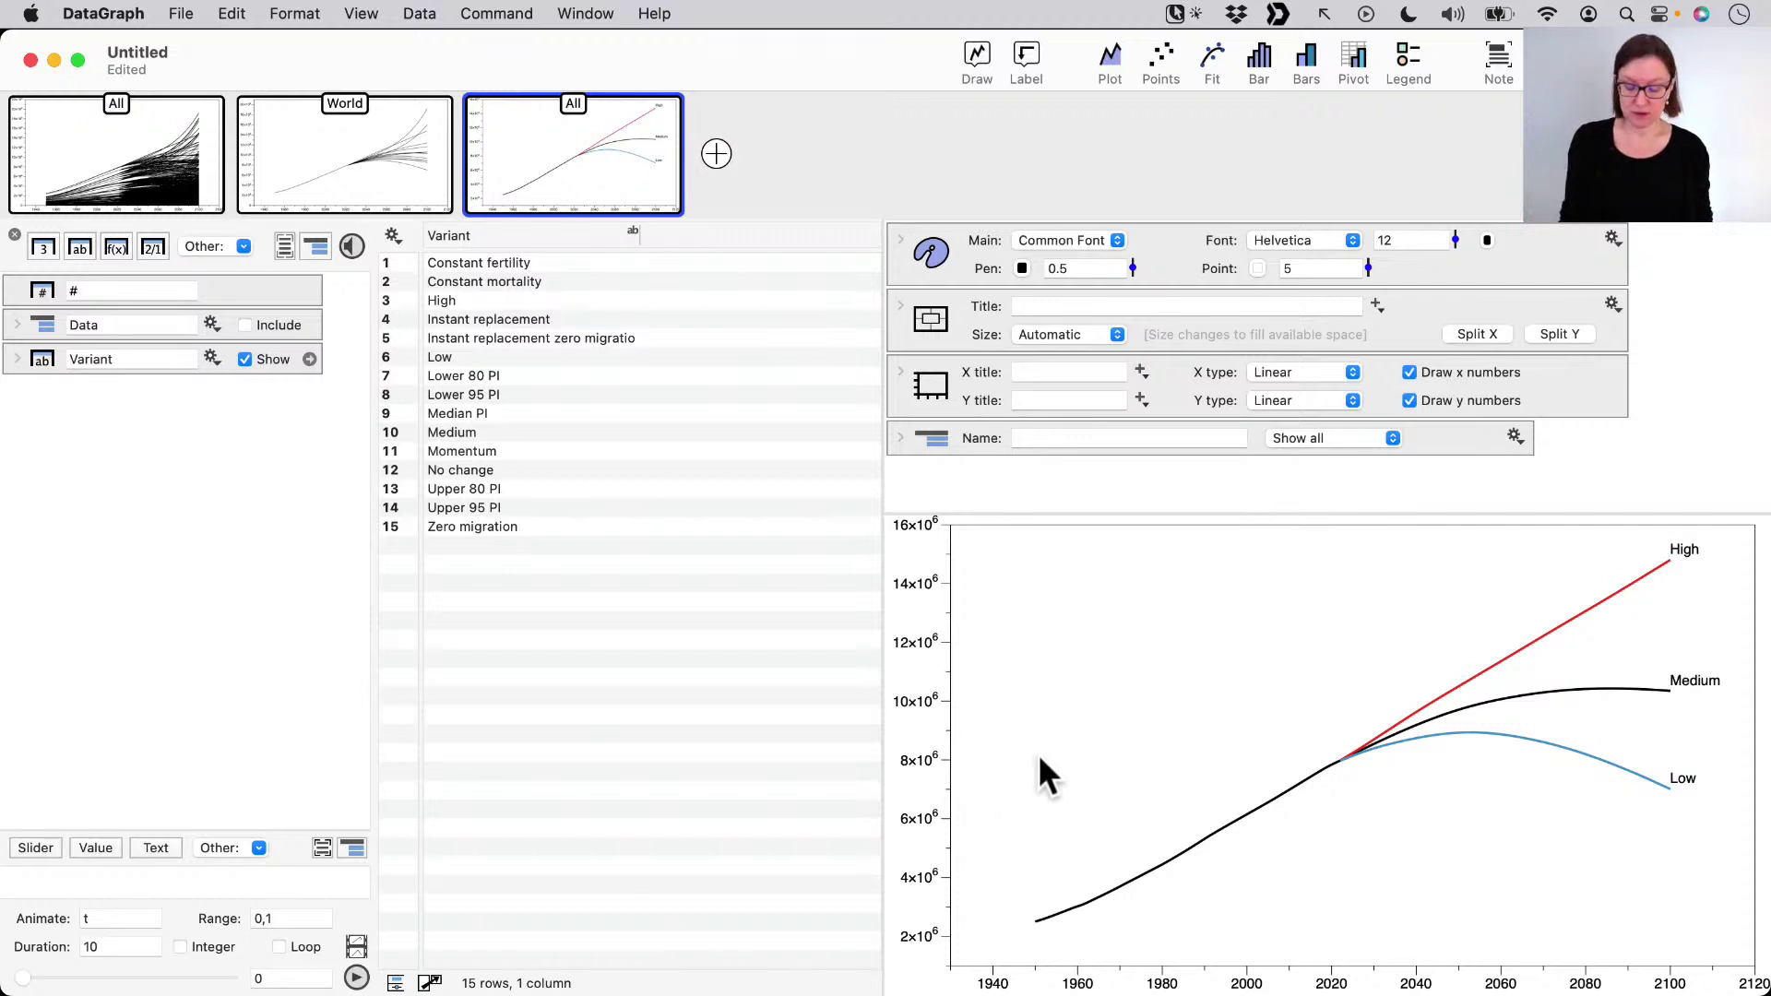
pyautogui.hotkey('ctrl', 'a')
pyautogui.hotkey('ctrl', 'c')
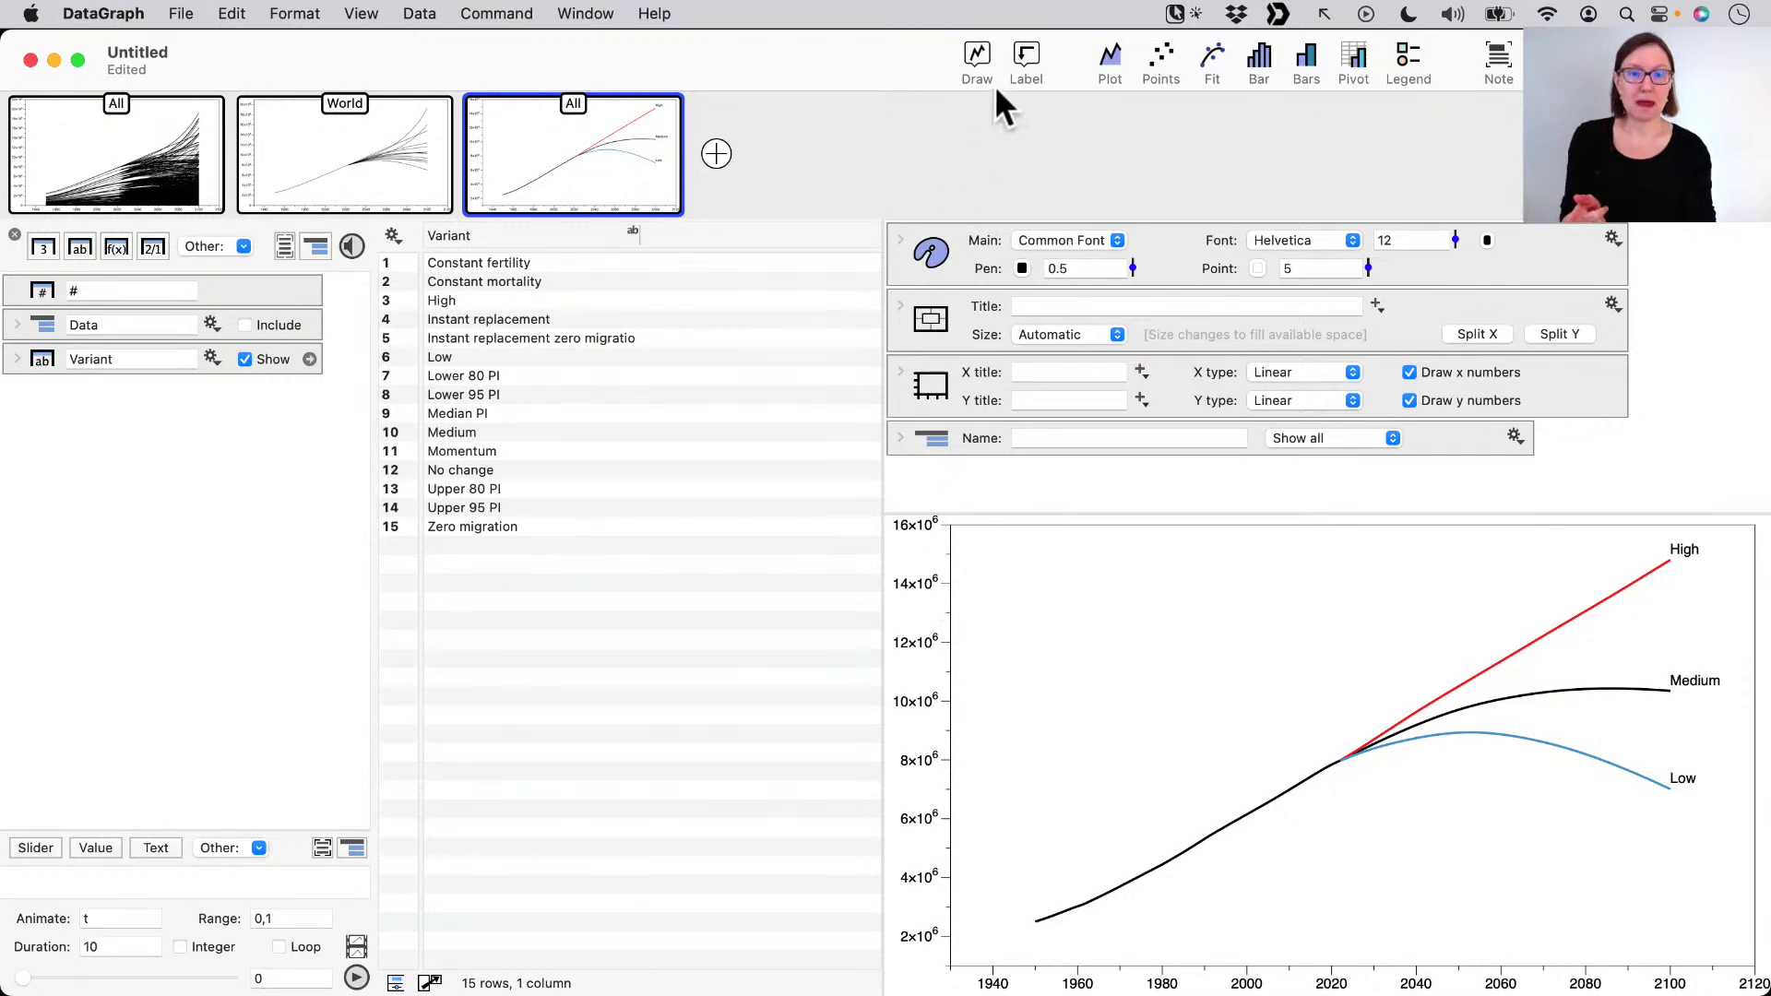
# - Add an Extra Axis to the graph, make it a Y Axis, and set its position to Left
pyautogui.click(1026, 50)
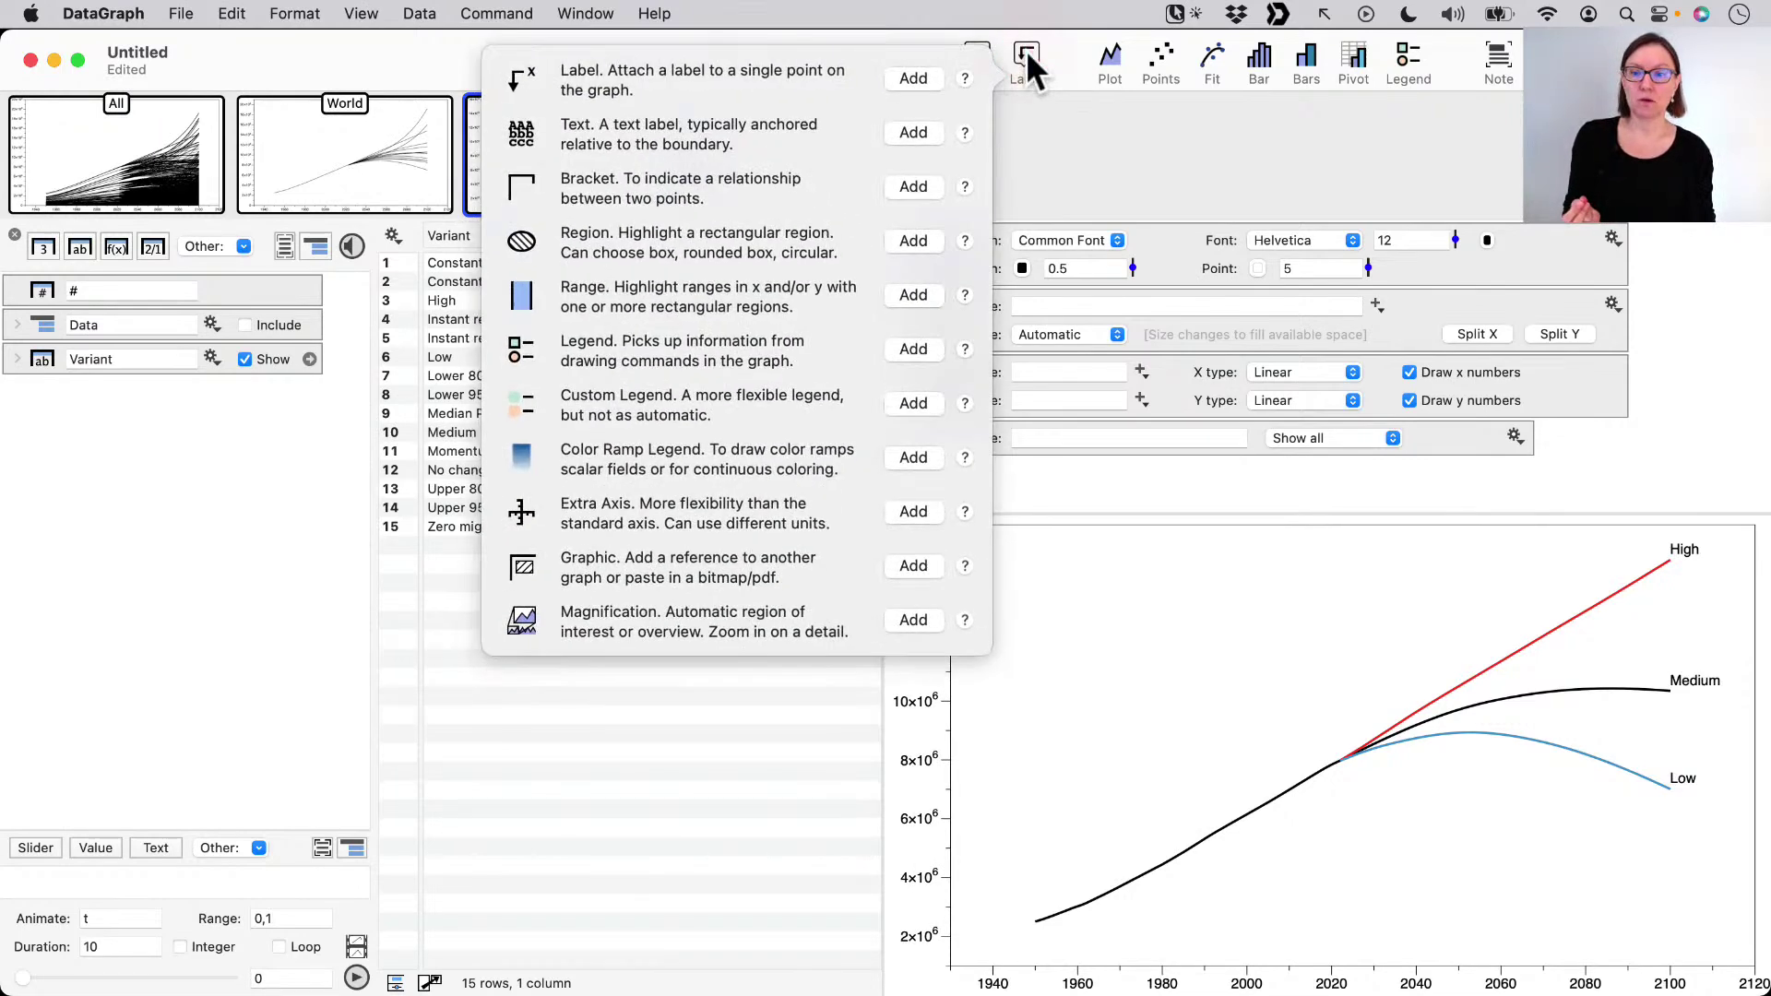
pyautogui.click(911, 513)
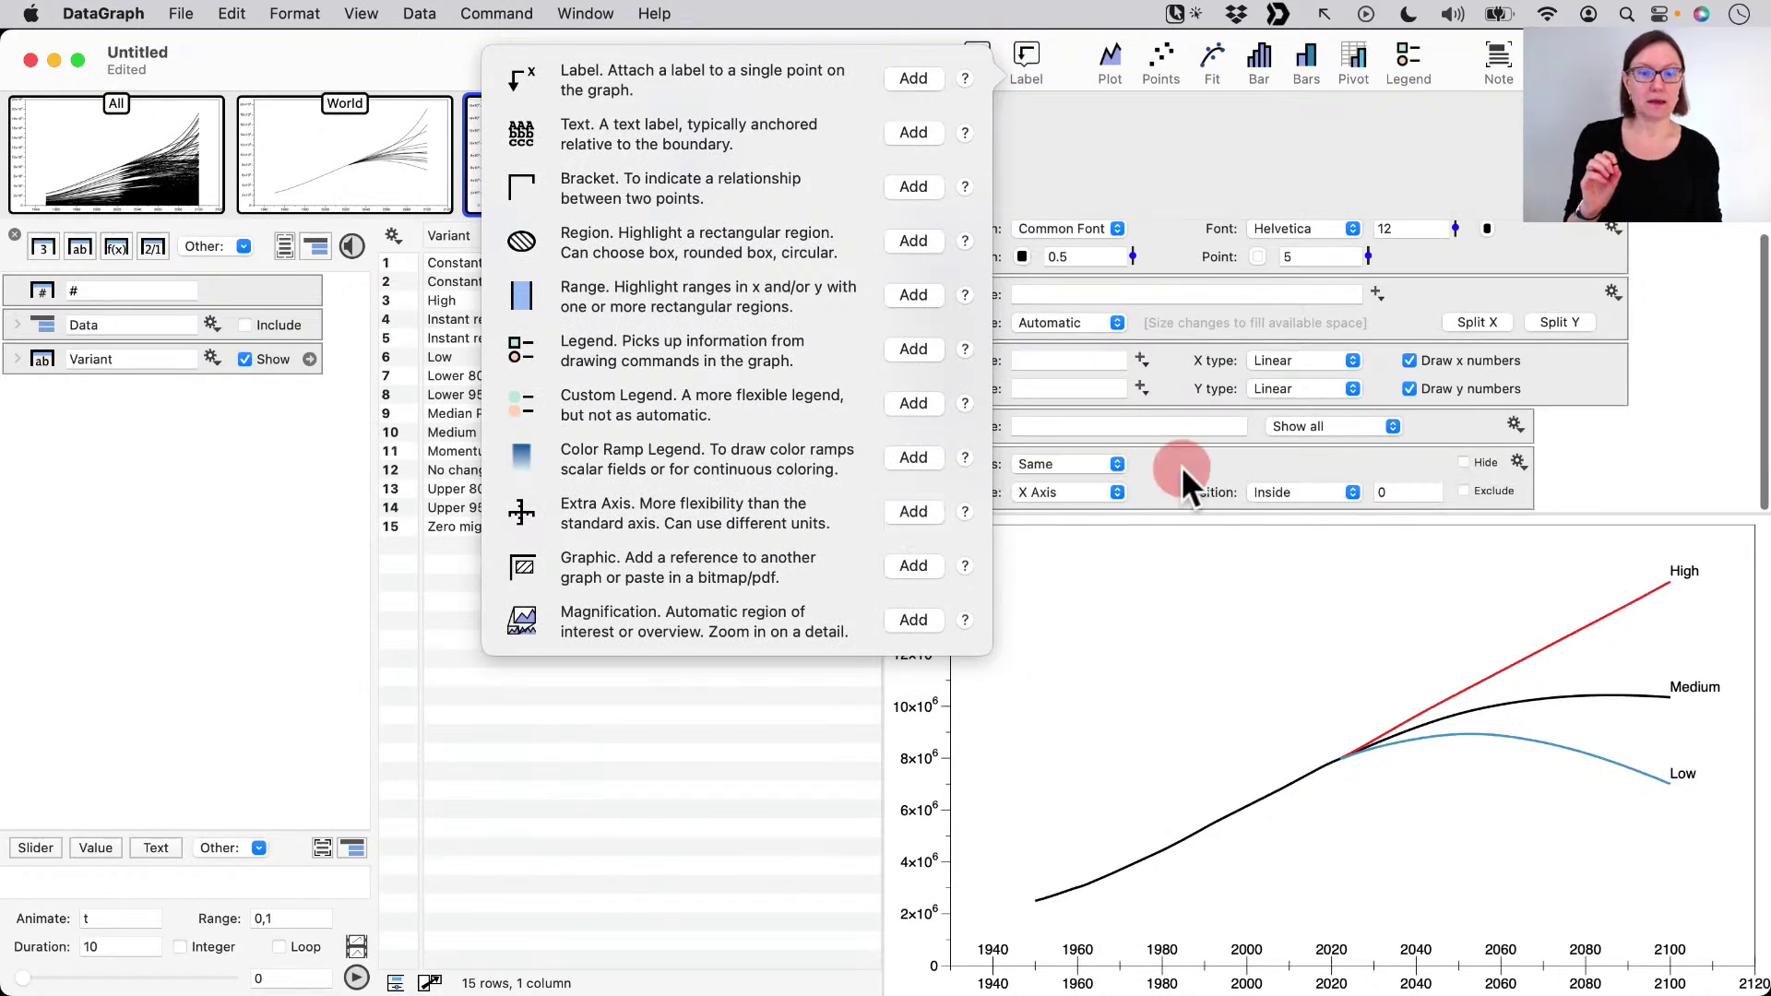
pyautogui.click(1157, 465)
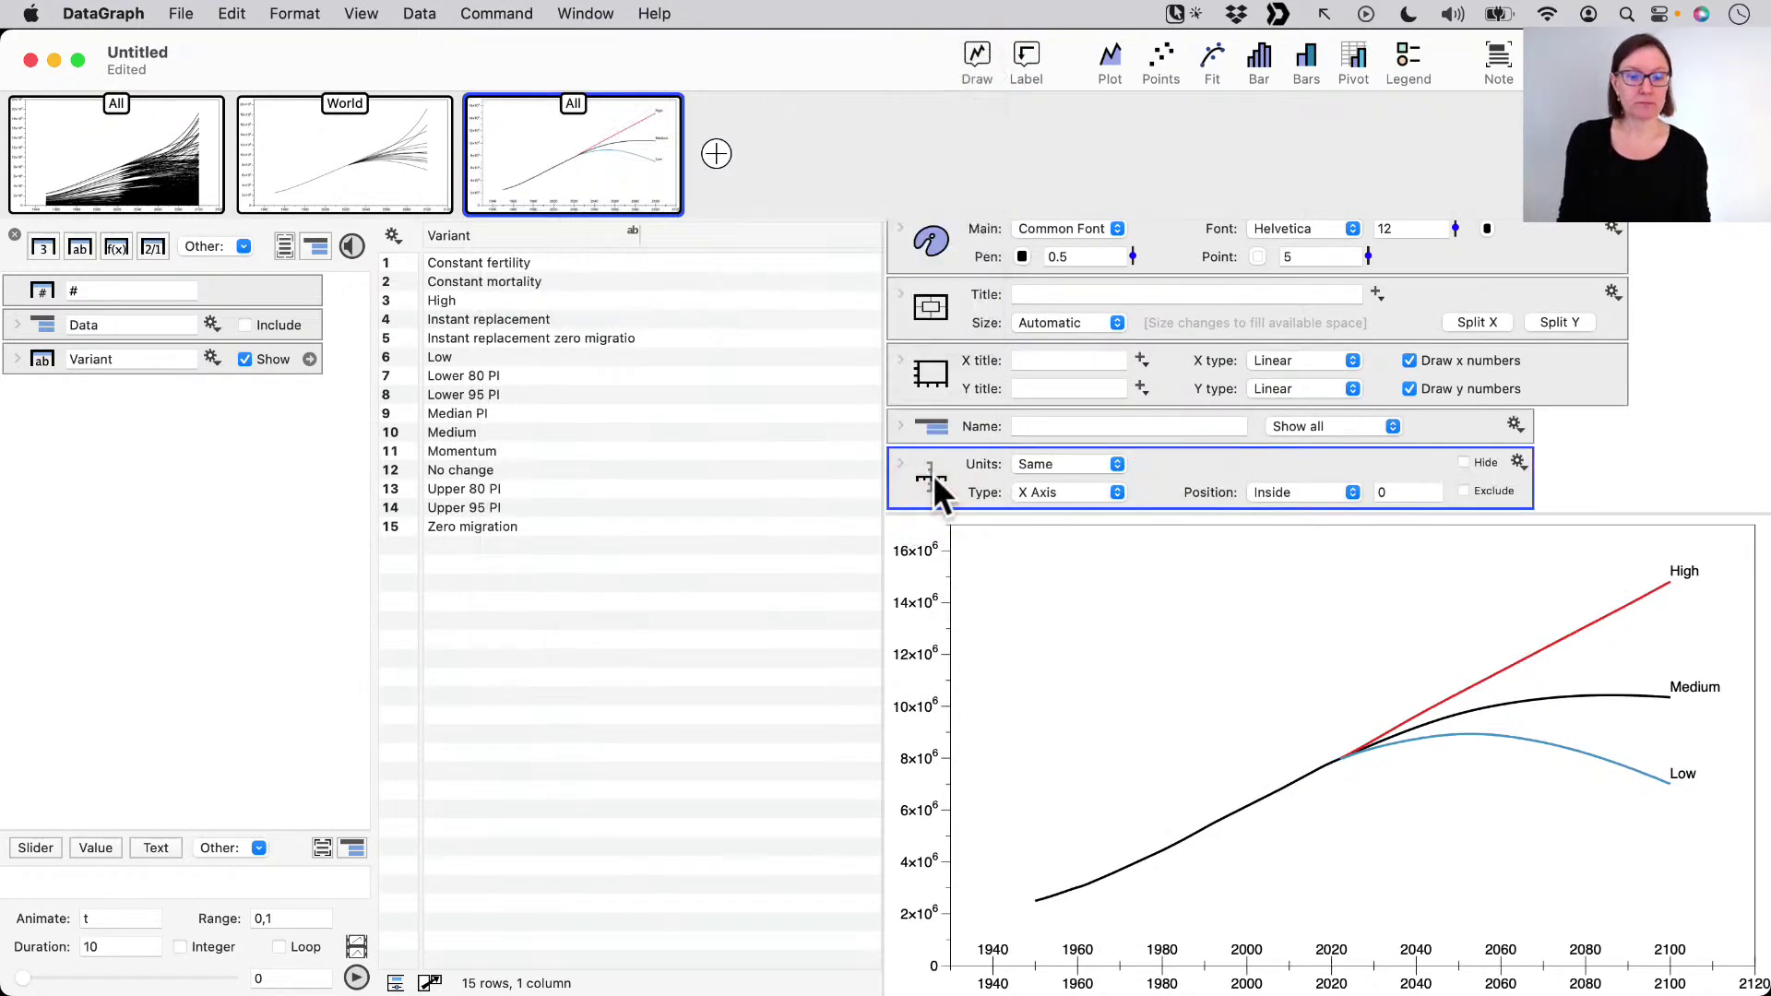
pyautogui.click(1073, 489)
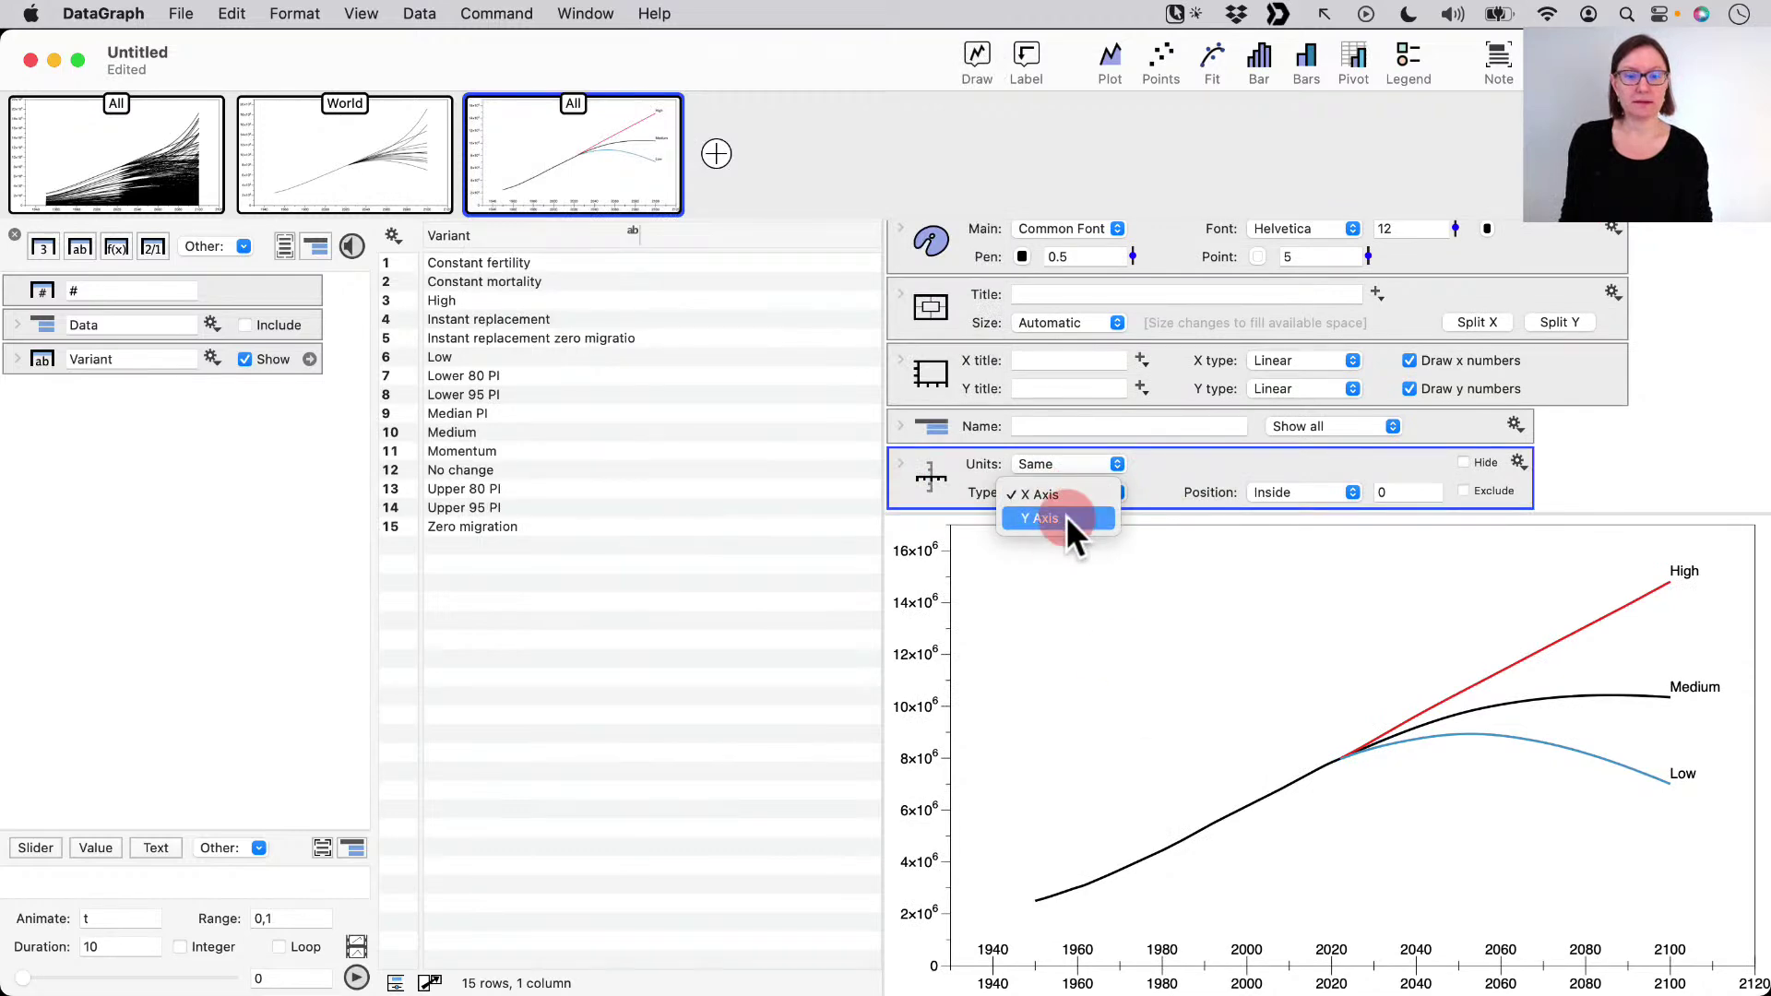
pyautogui.click(1065, 514)
pyautogui.click(1169, 771)
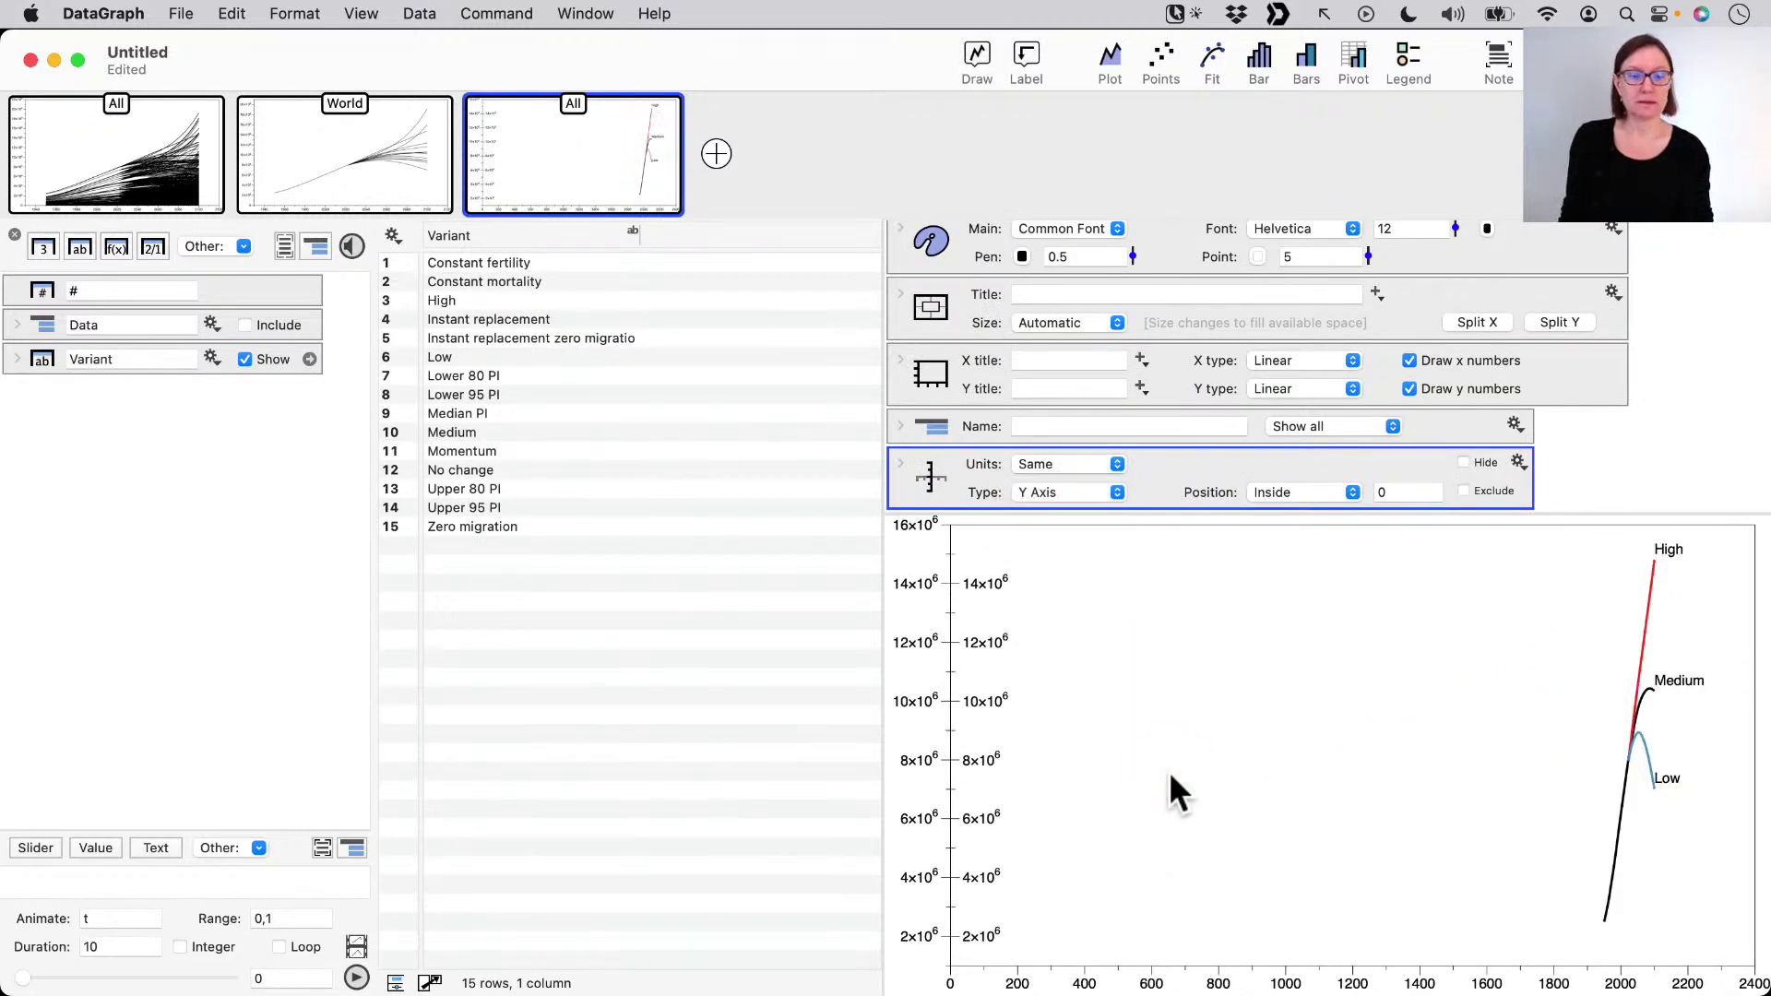
pyautogui.click(1296, 489)
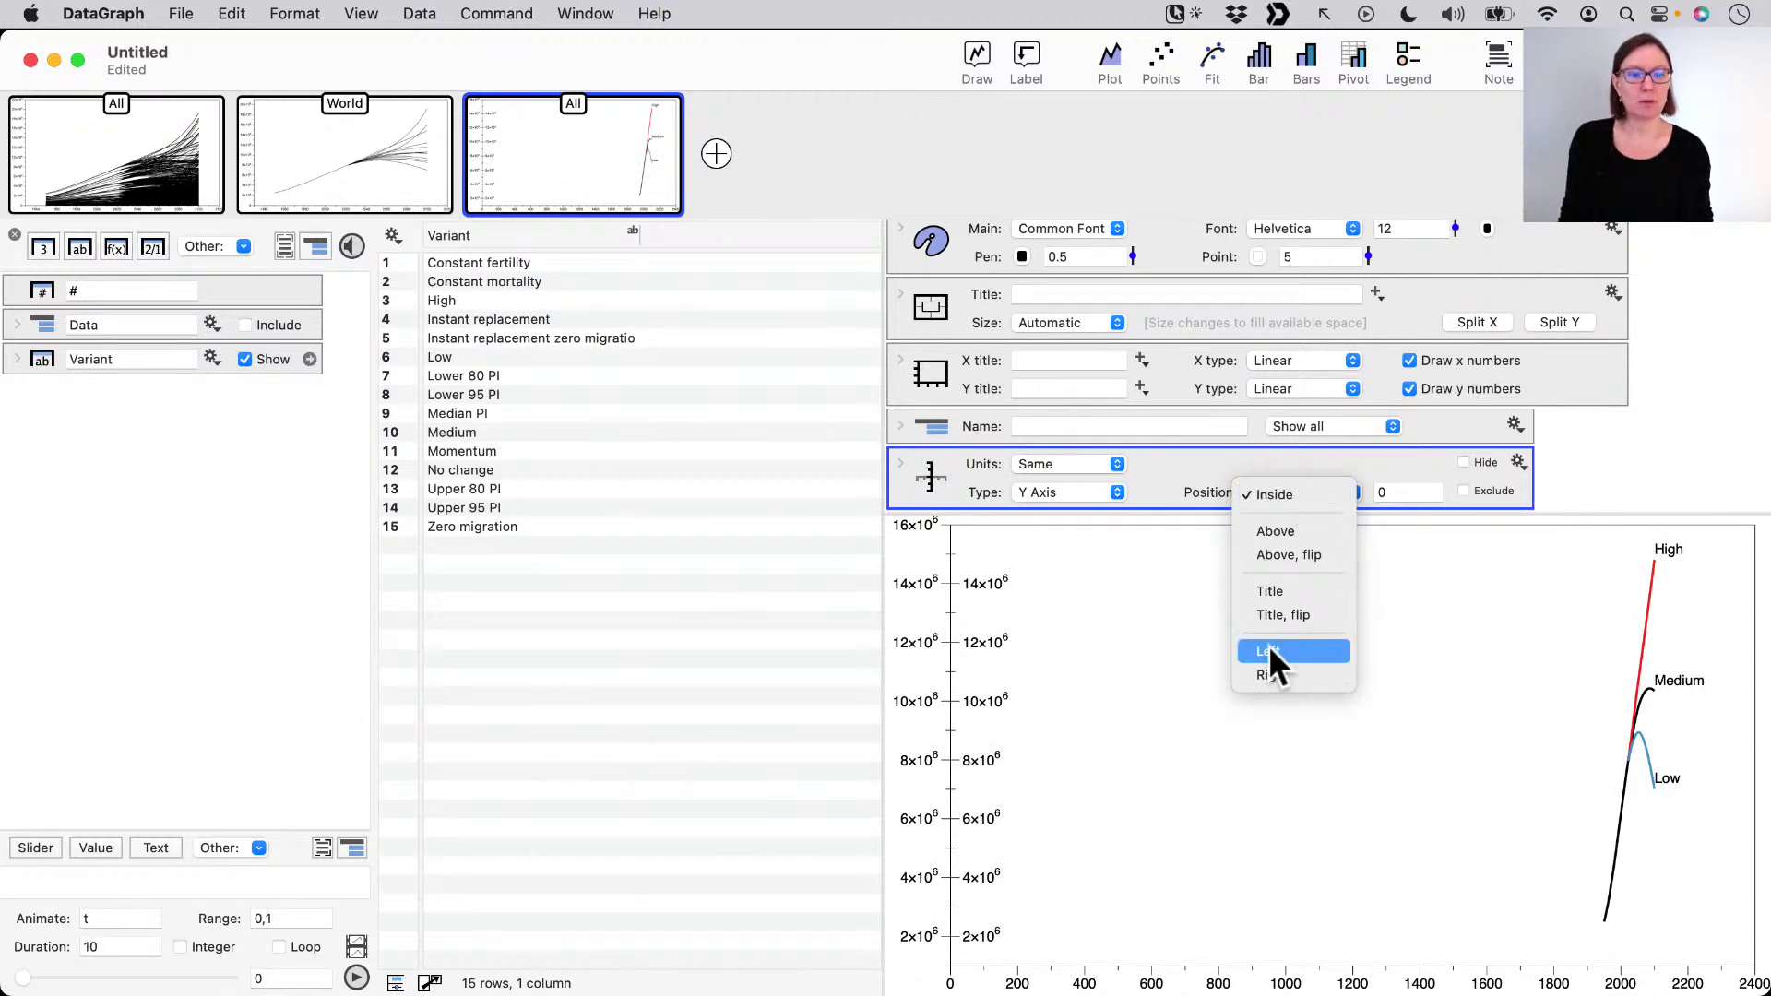
pyautogui.click(1293, 649)
pyautogui.click(1250, 694)
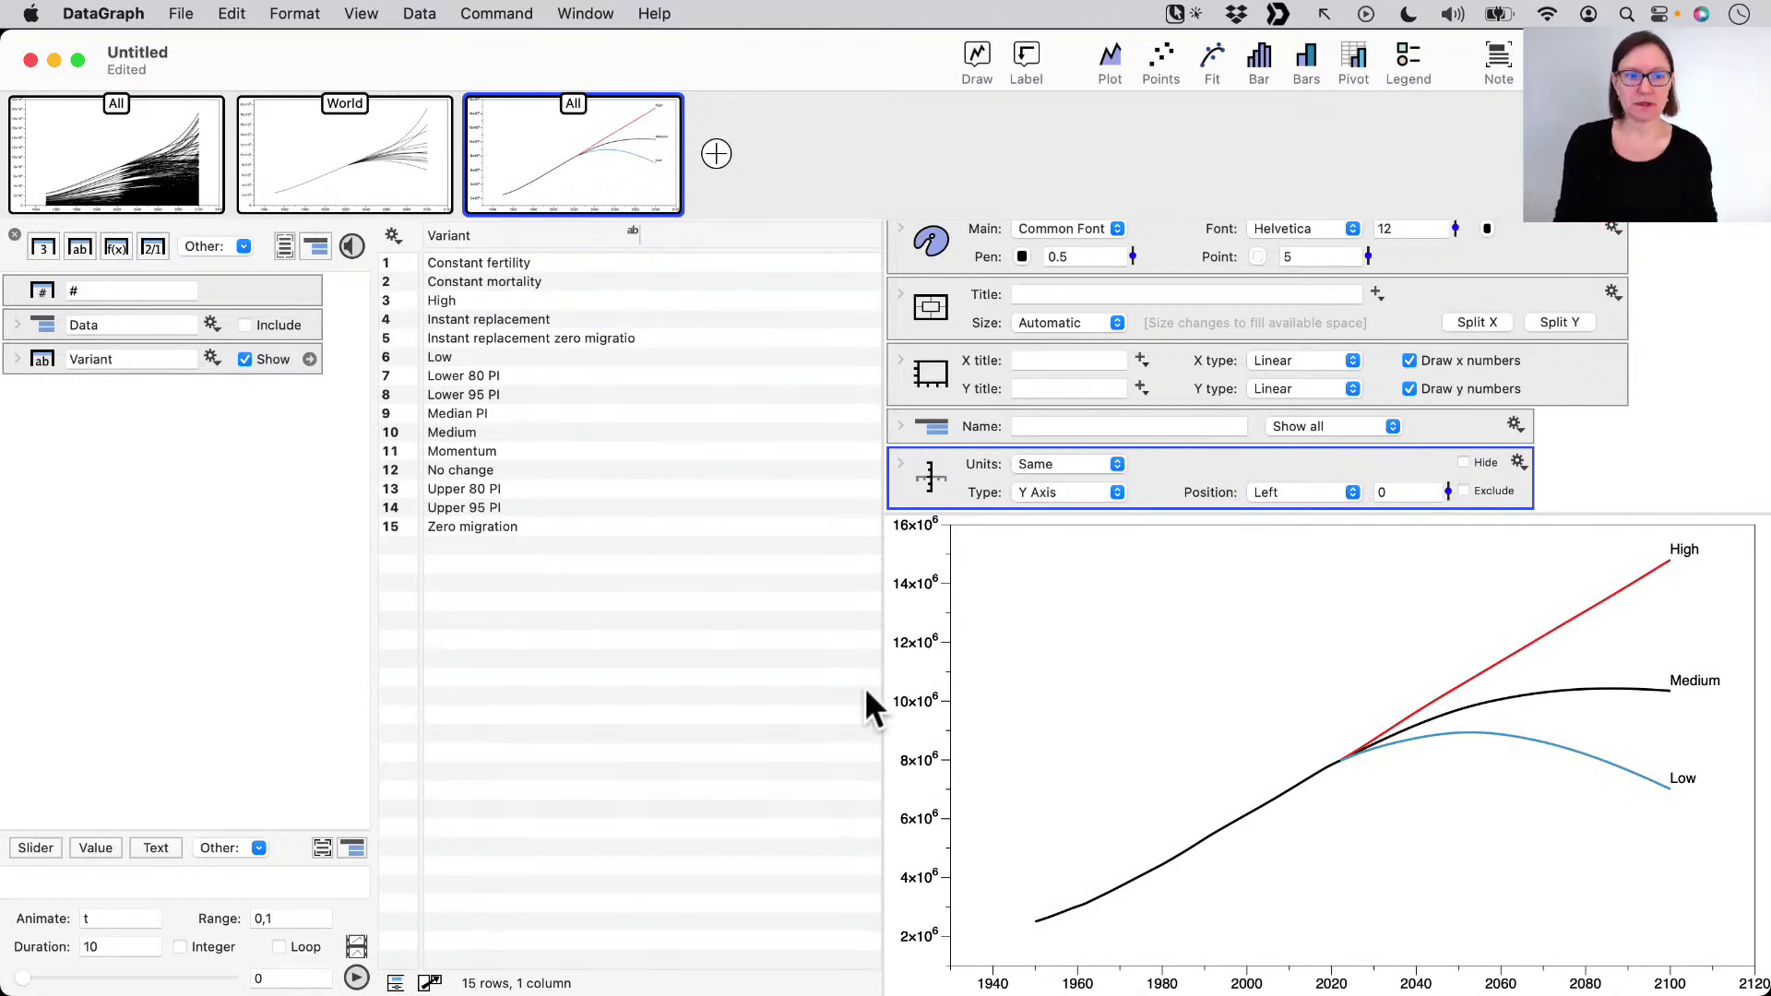
# - Turn off the standard y-axis numbers and set the extra axis's space for y to Wide
pyautogui.click(1409, 389)
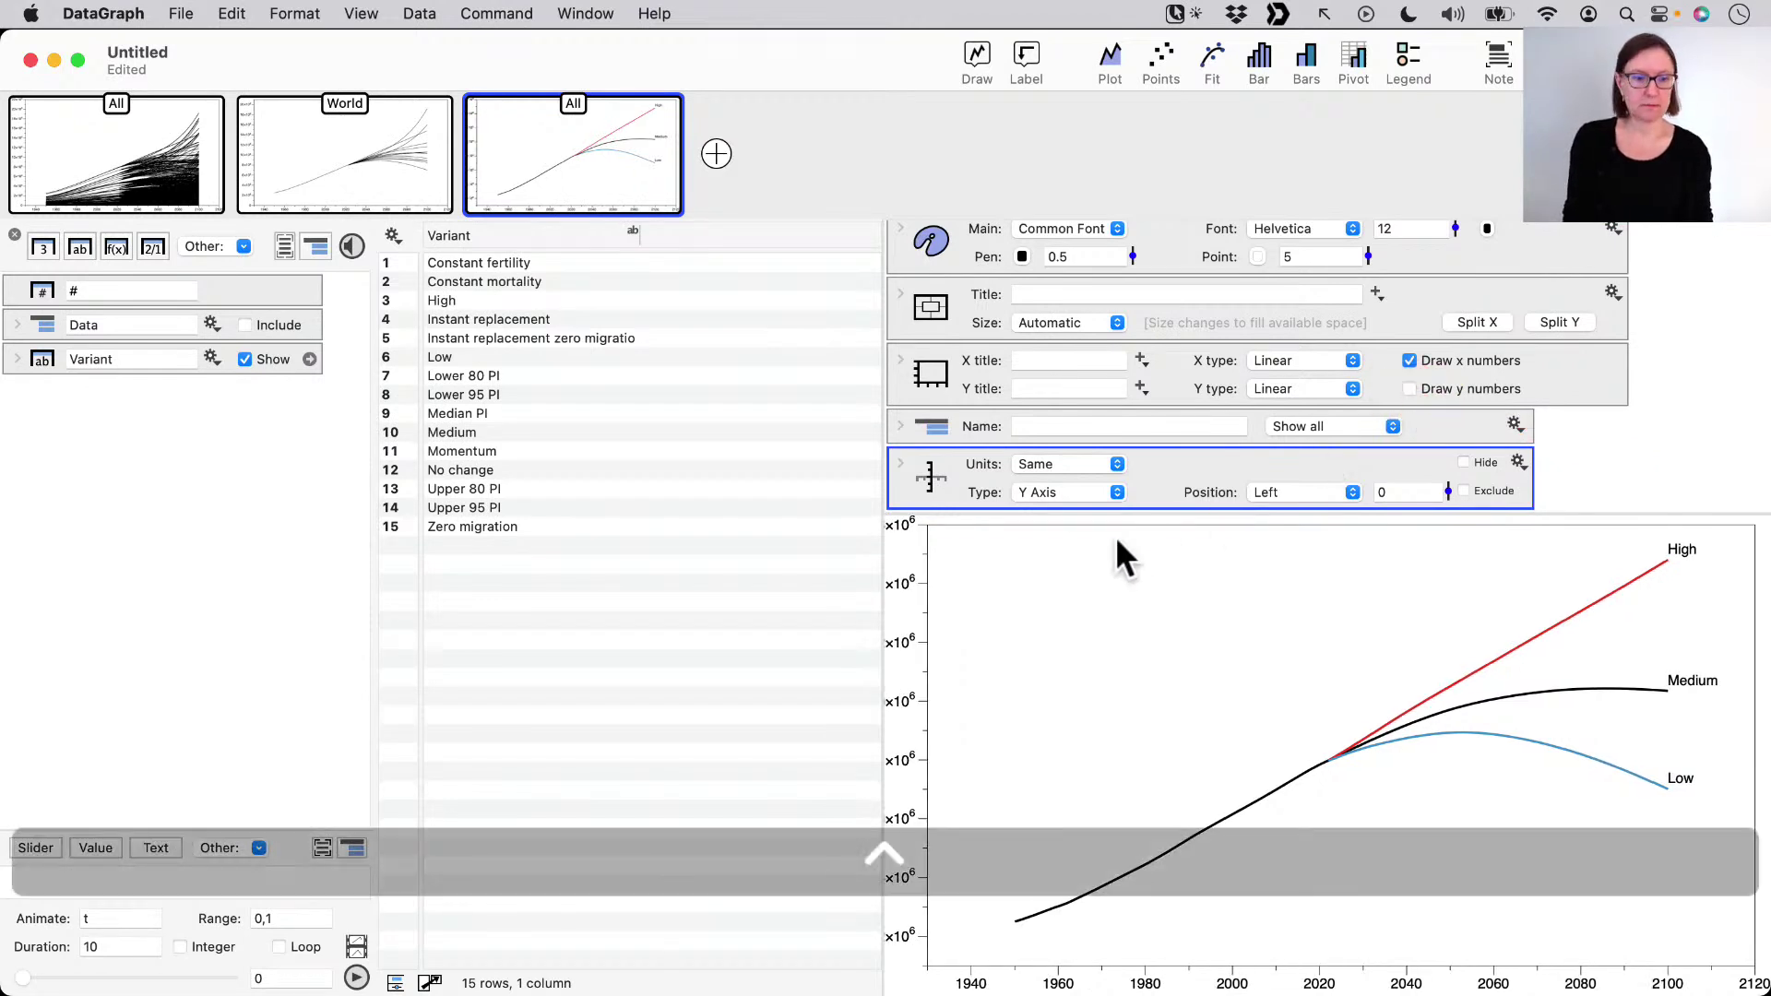
pyautogui.click(900, 462)
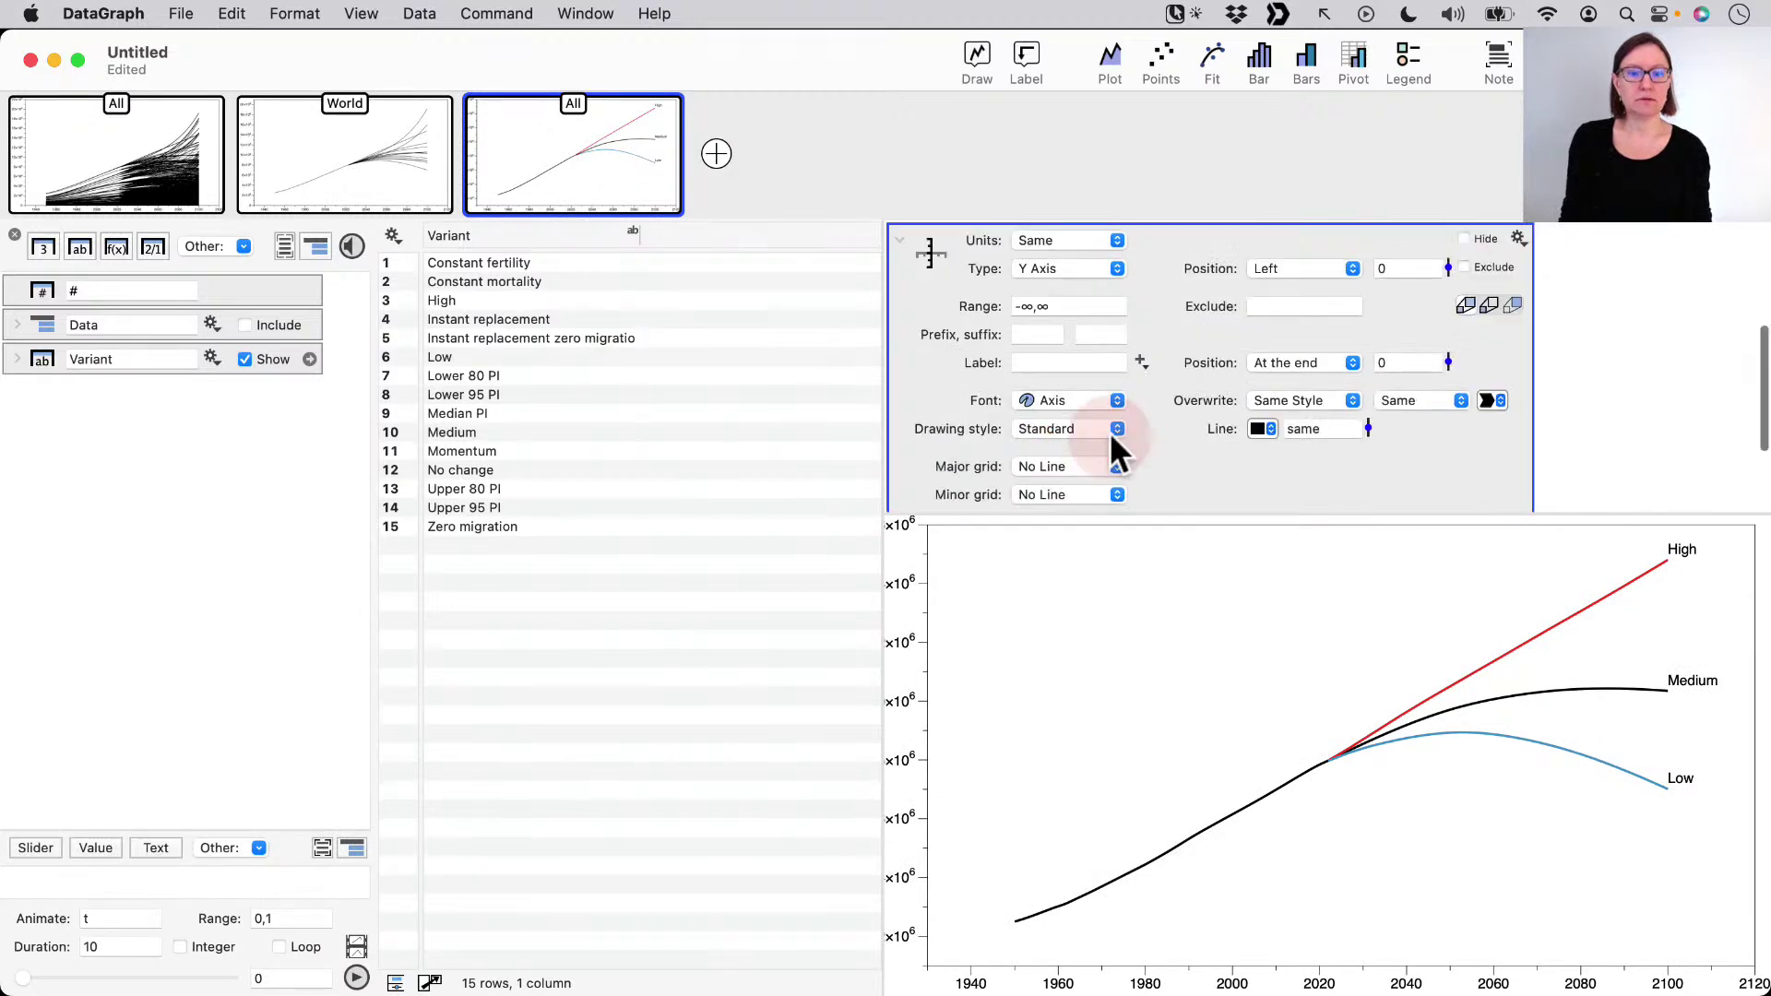
pyautogui.scroll(-3, 1237, 456)
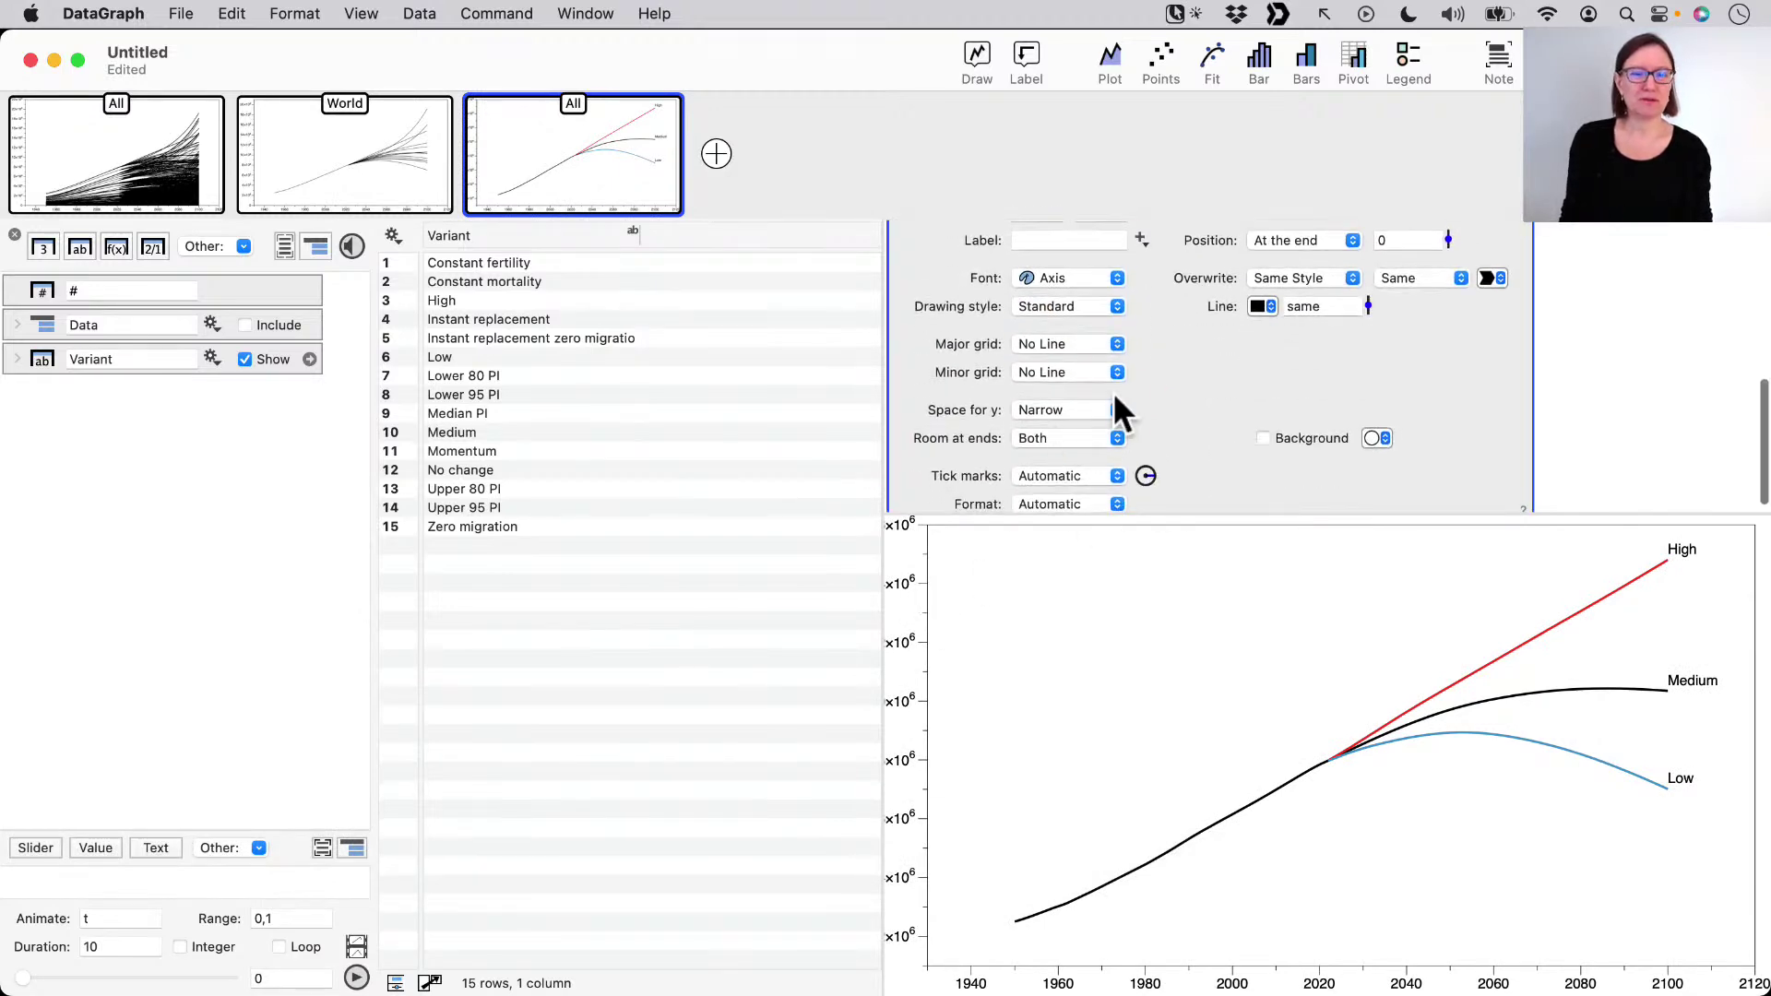
pyautogui.click(1070, 416)
pyautogui.click(1070, 458)
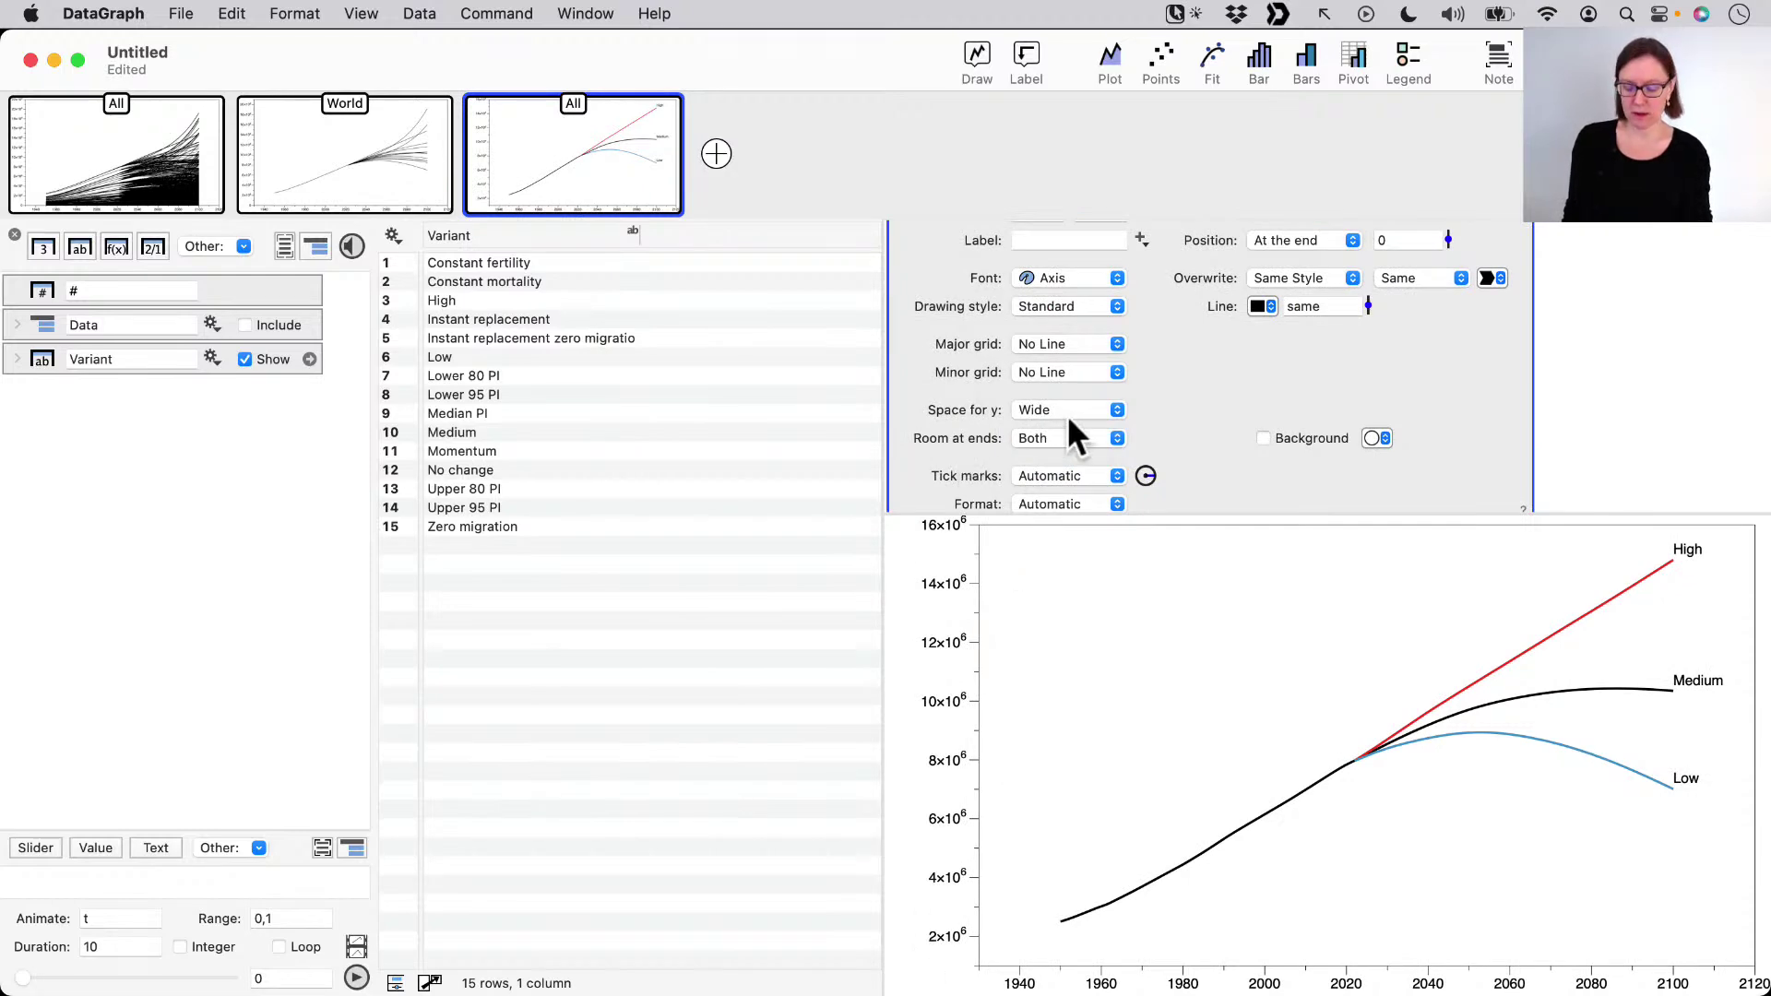
pyautogui.hotkey('ctrl', 'a')
pyautogui.moveTo(1218, 403); pyautogui.dragTo(993, 410)
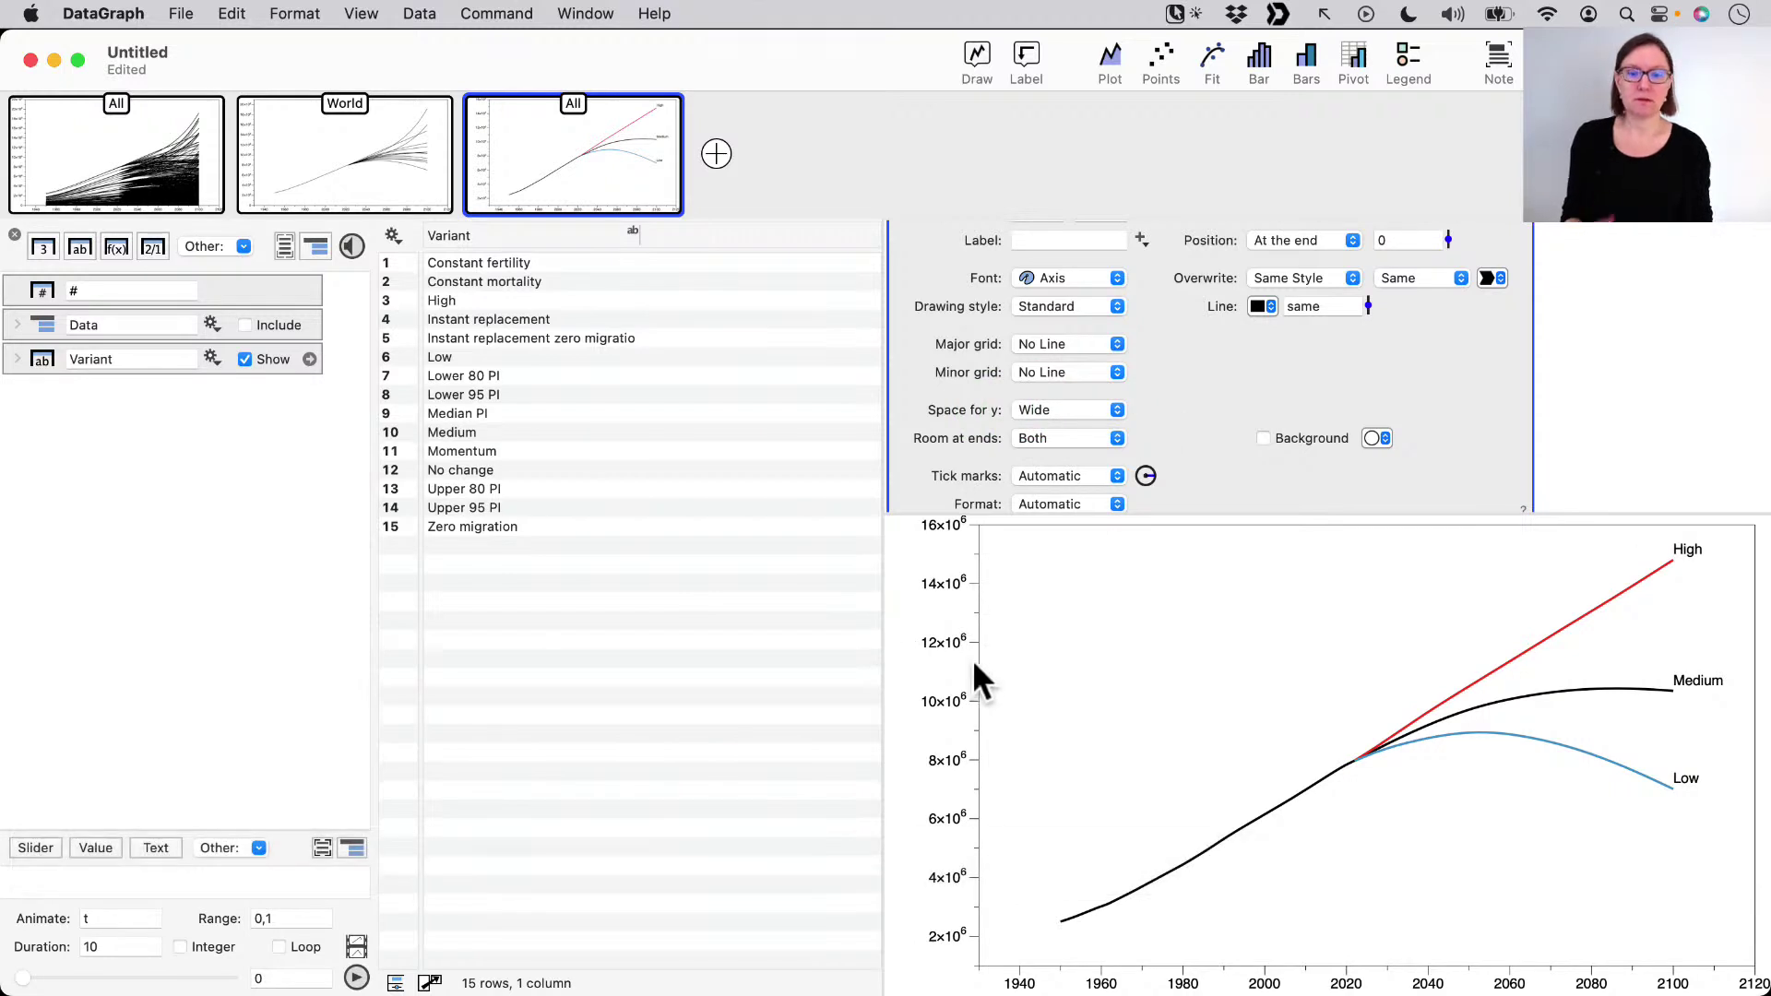
# - Change the extra axis's units to Convert and set its data value to 1000
pyautogui.scroll(5, 1221, 369)
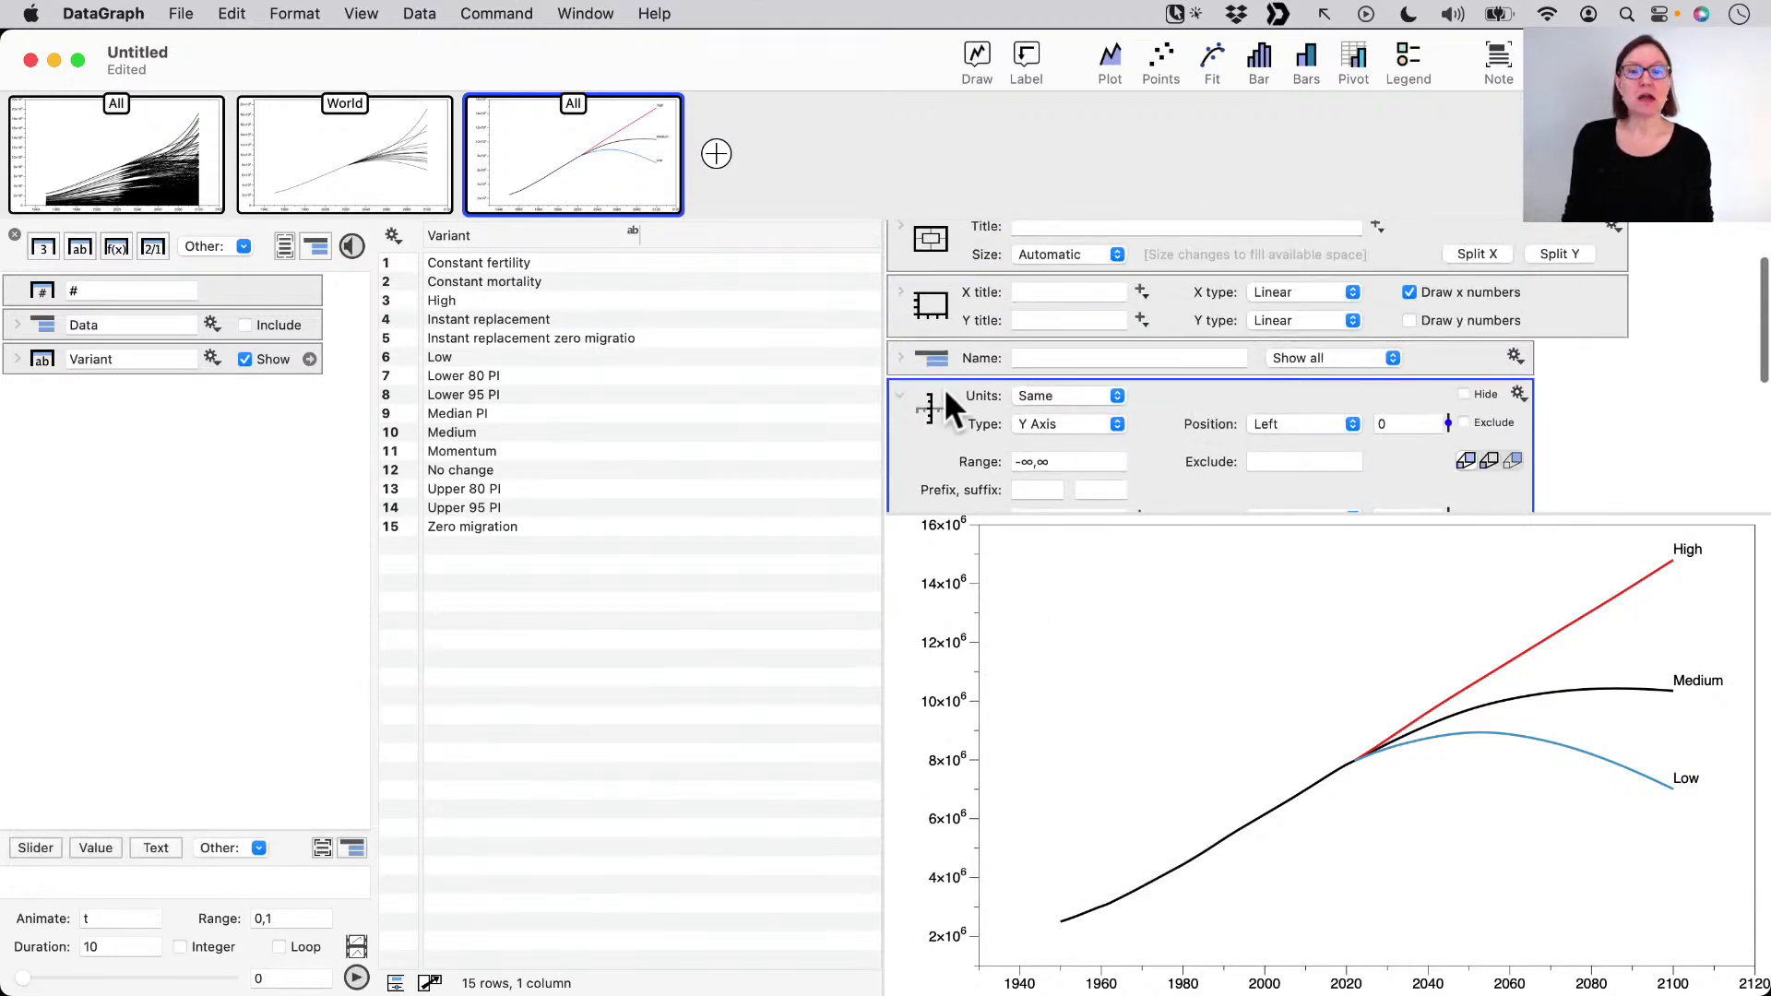
pyautogui.click(1054, 396)
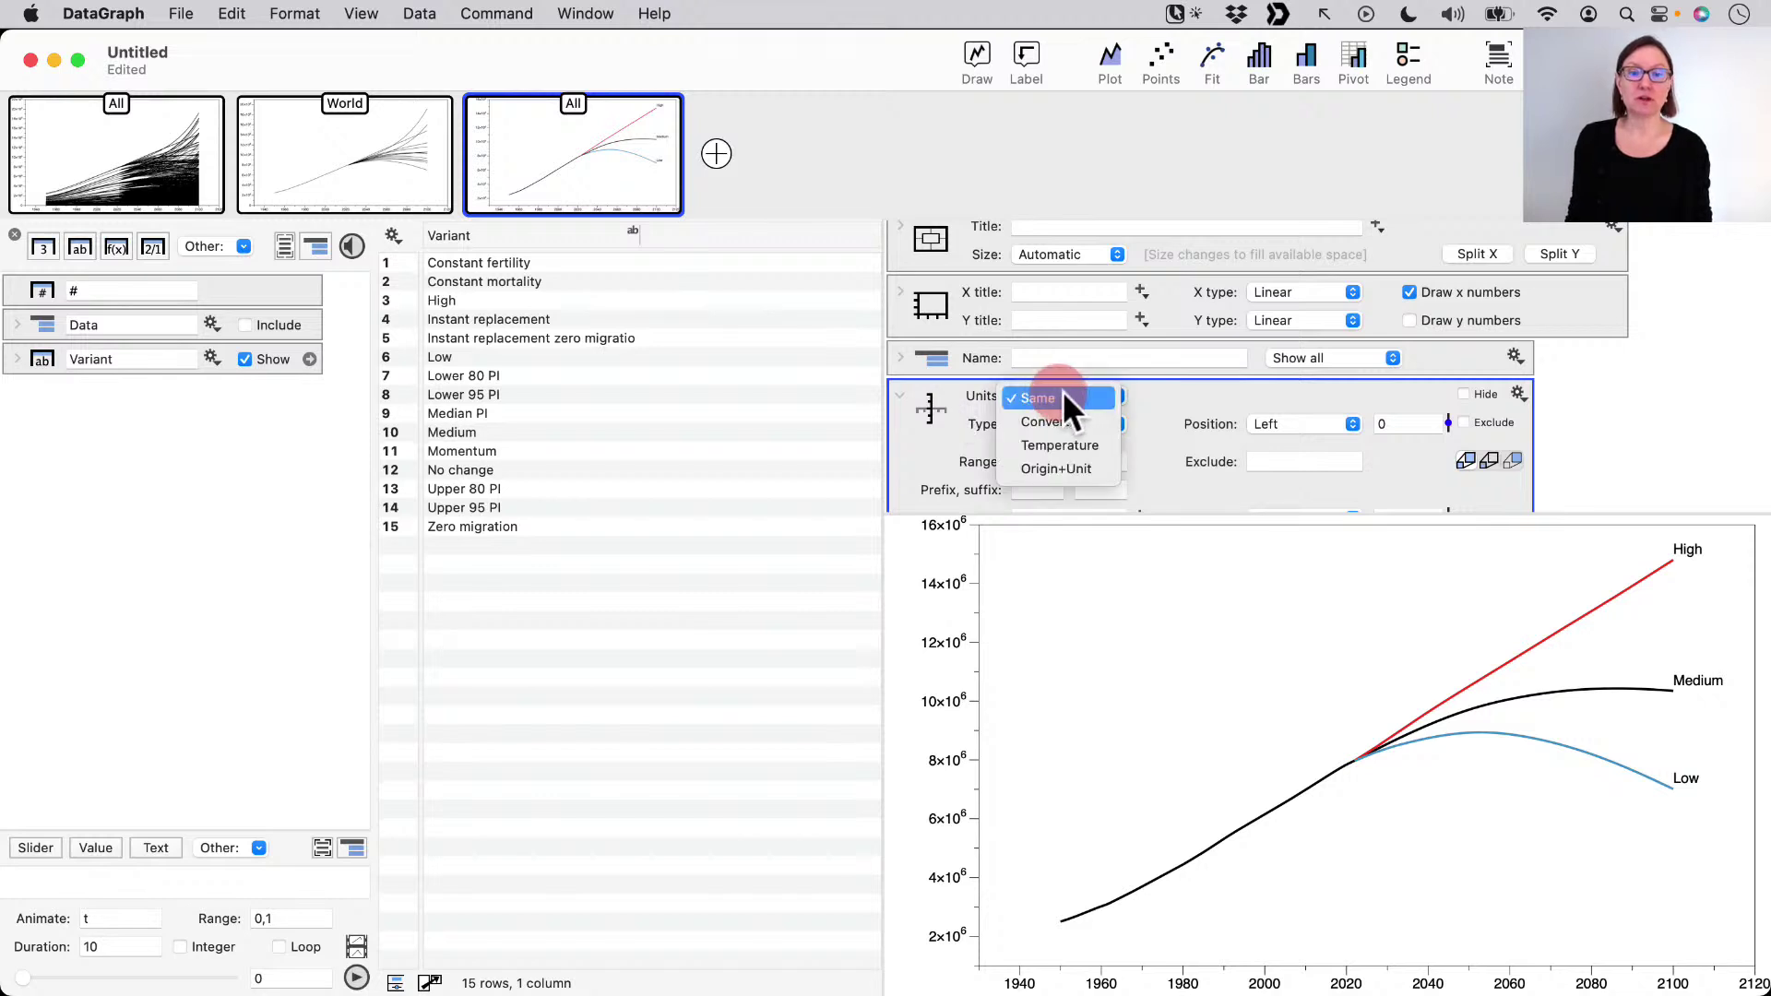
pyautogui.click(1051, 422)
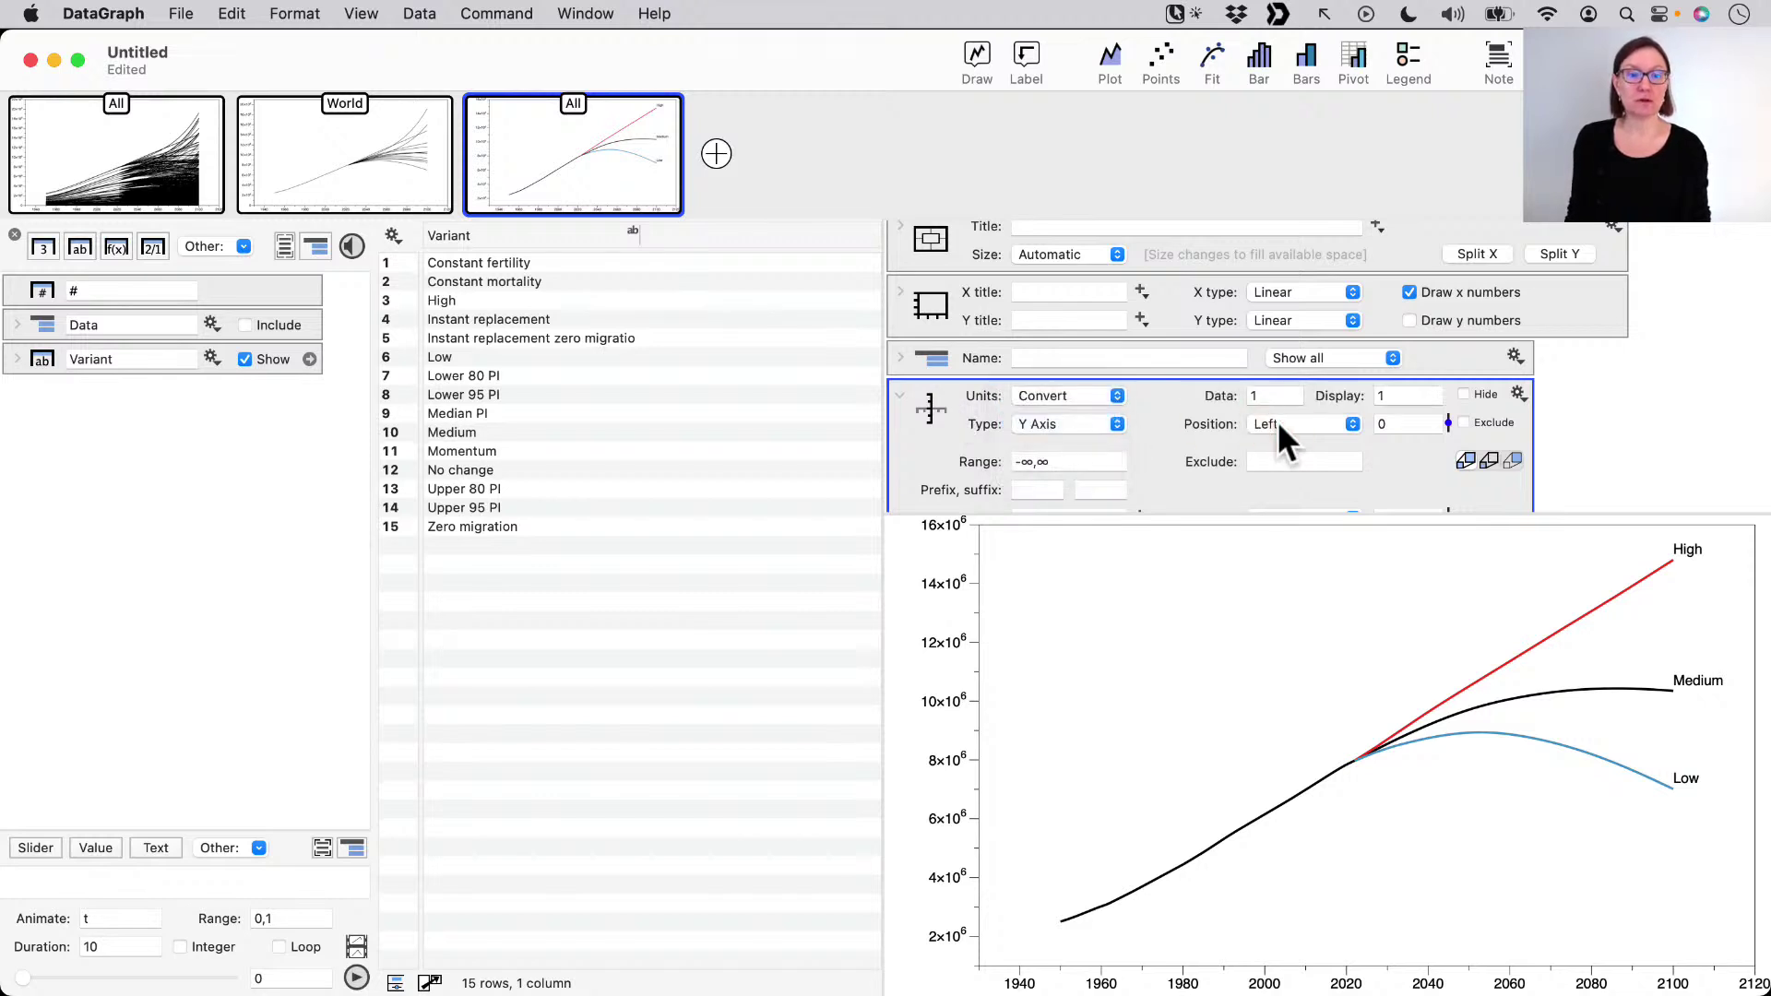
pyautogui.click(1269, 394)
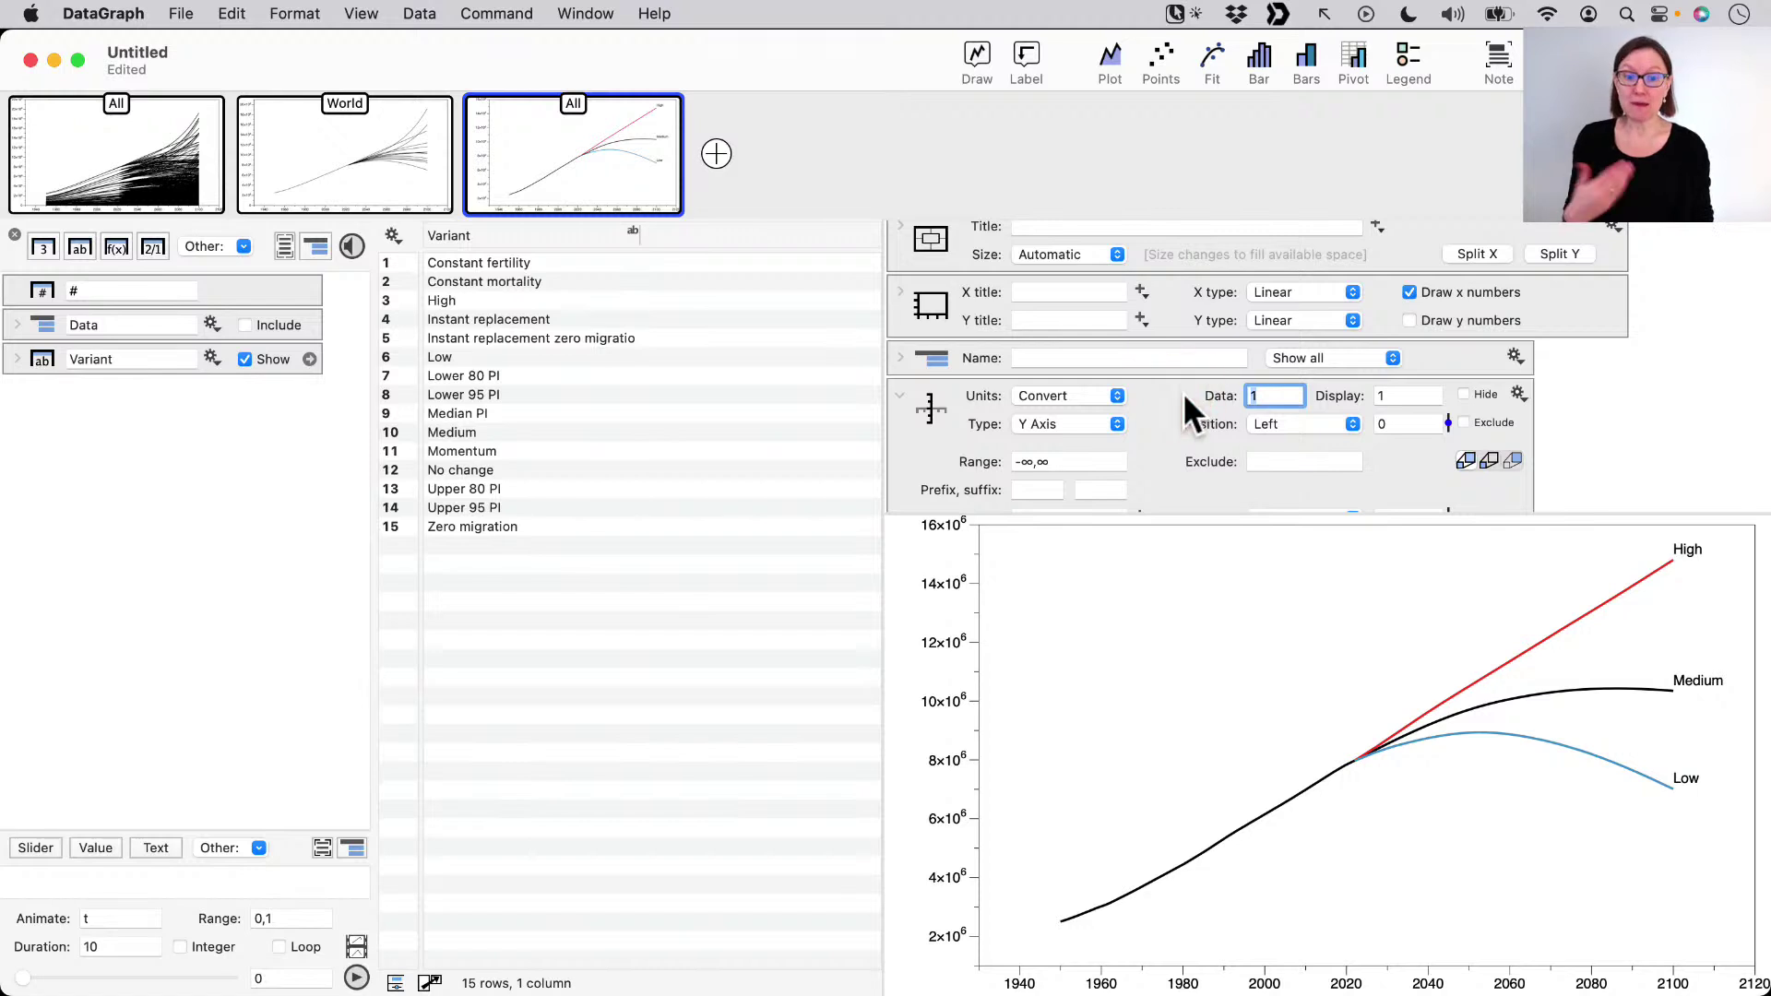
pyautogui.write('1000')
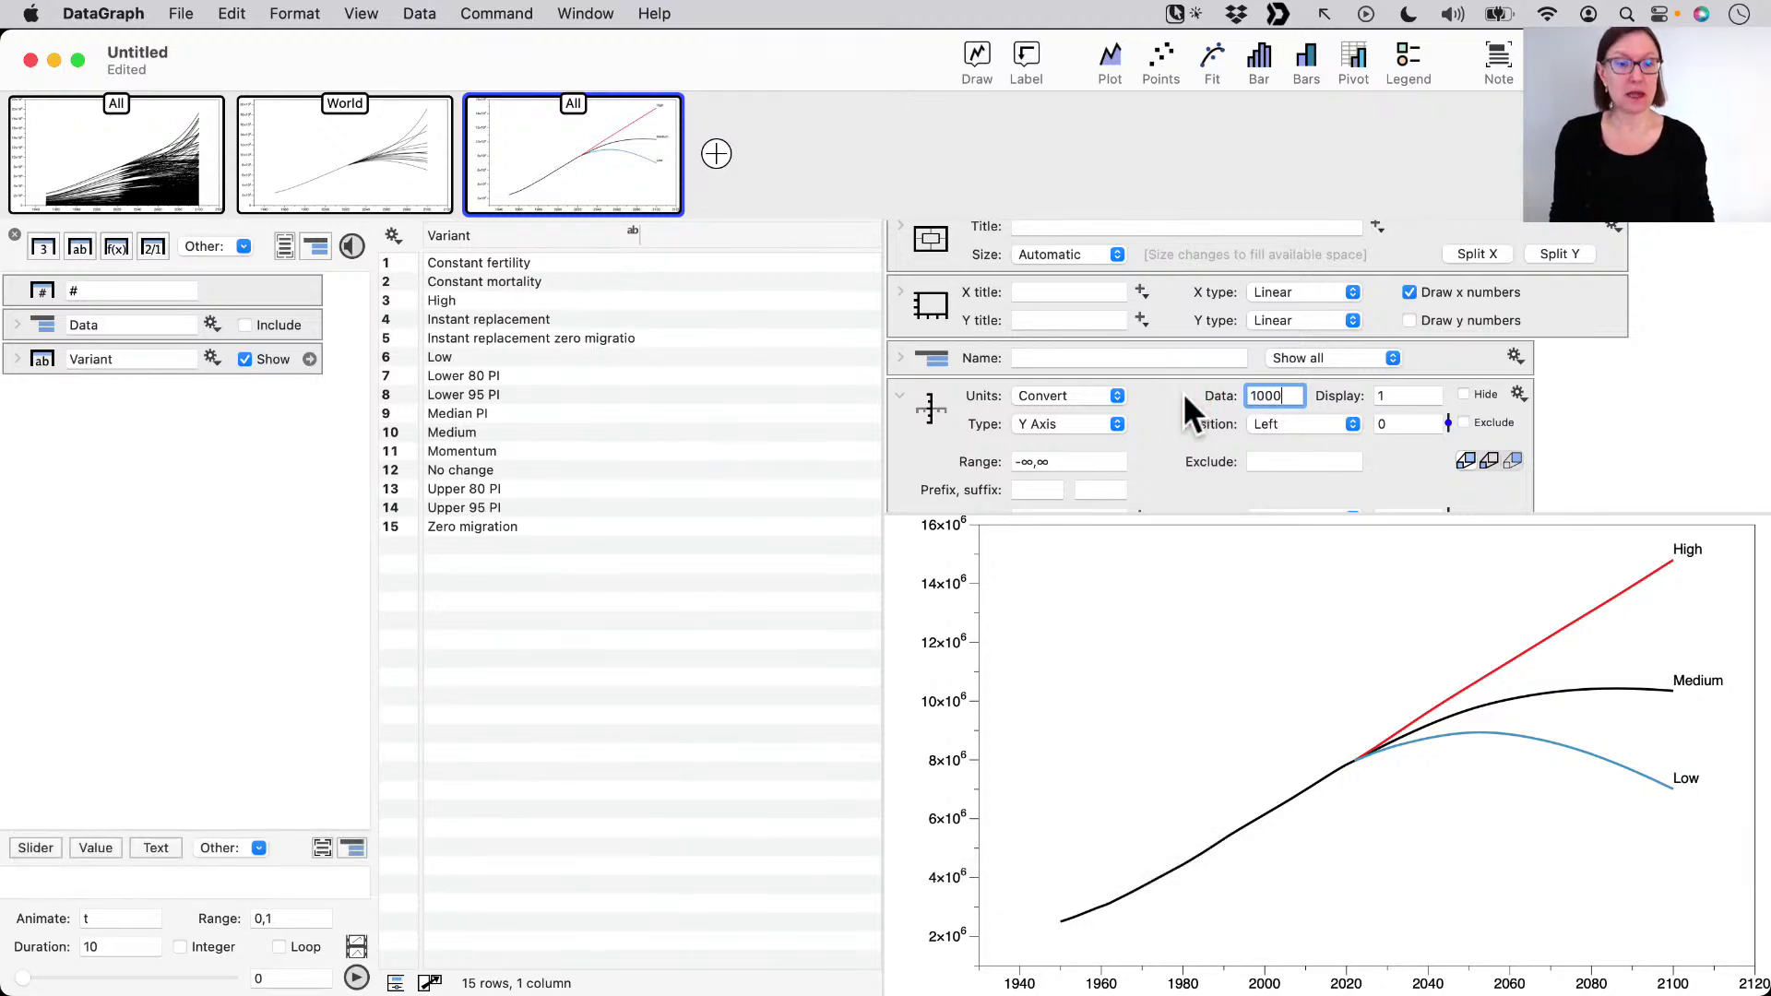
pyautogui.press('Return')
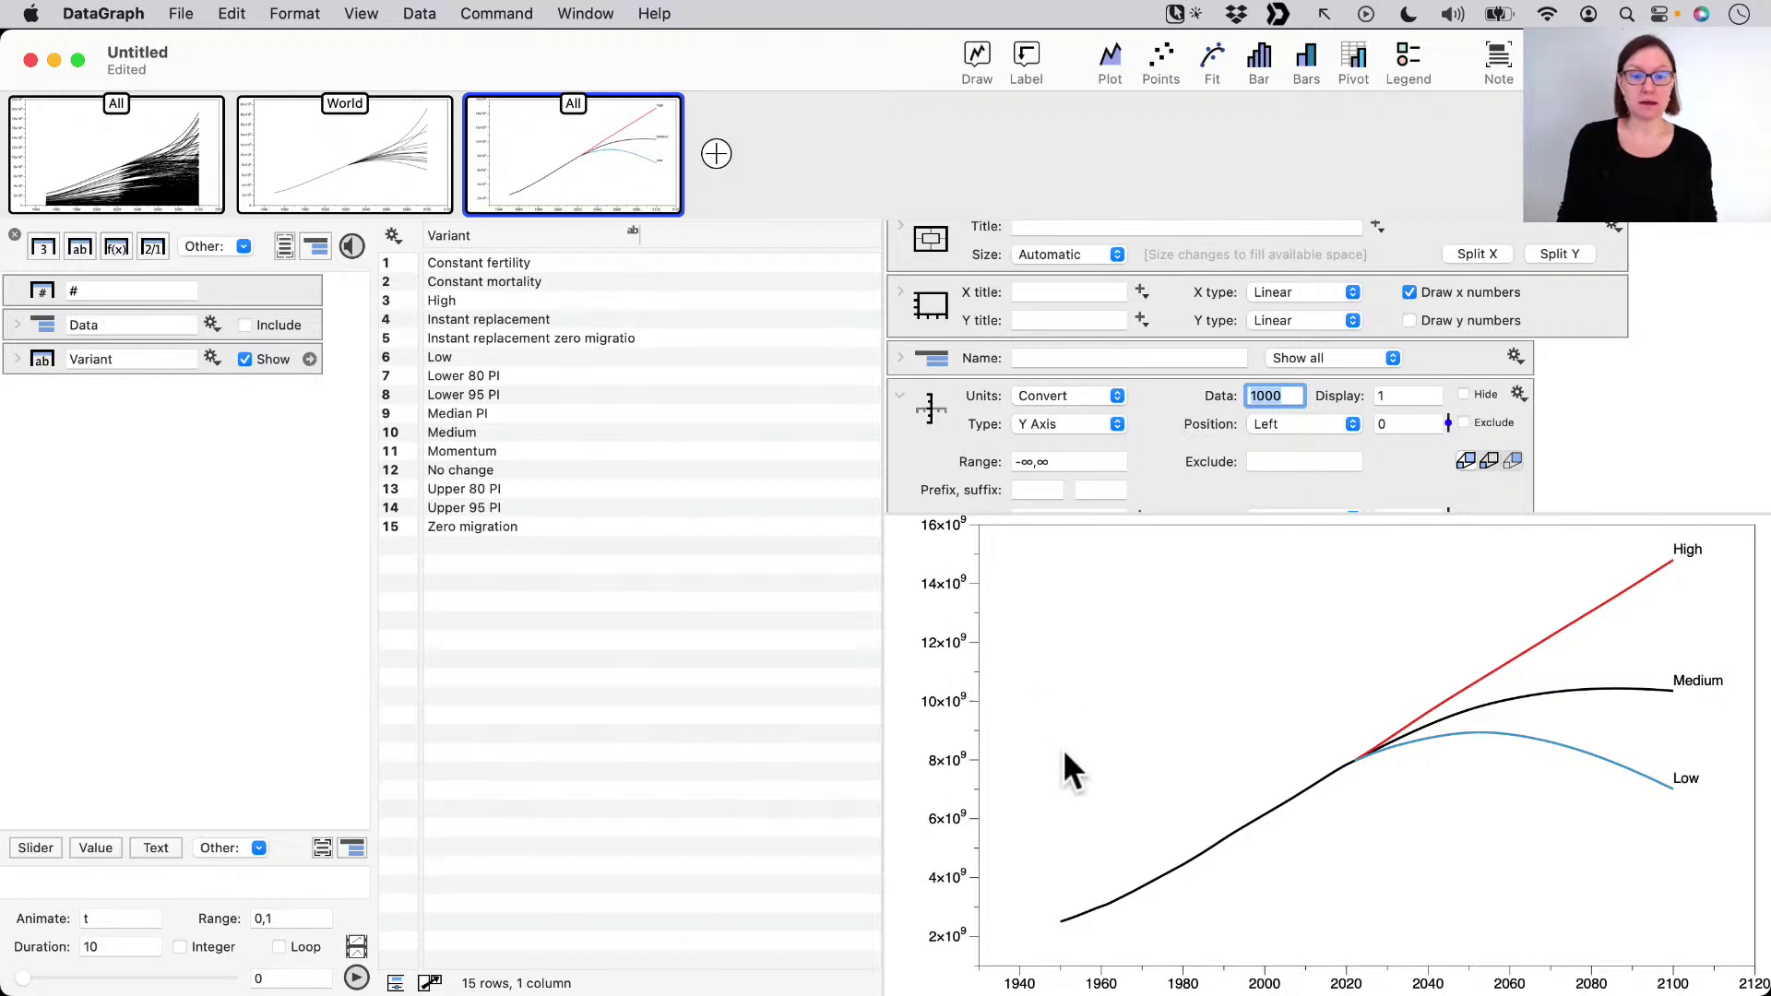
pyautogui.hotkey('ctrl', 'a')
pyautogui.moveTo(1093, 756); pyautogui.dragTo(1000, 754)
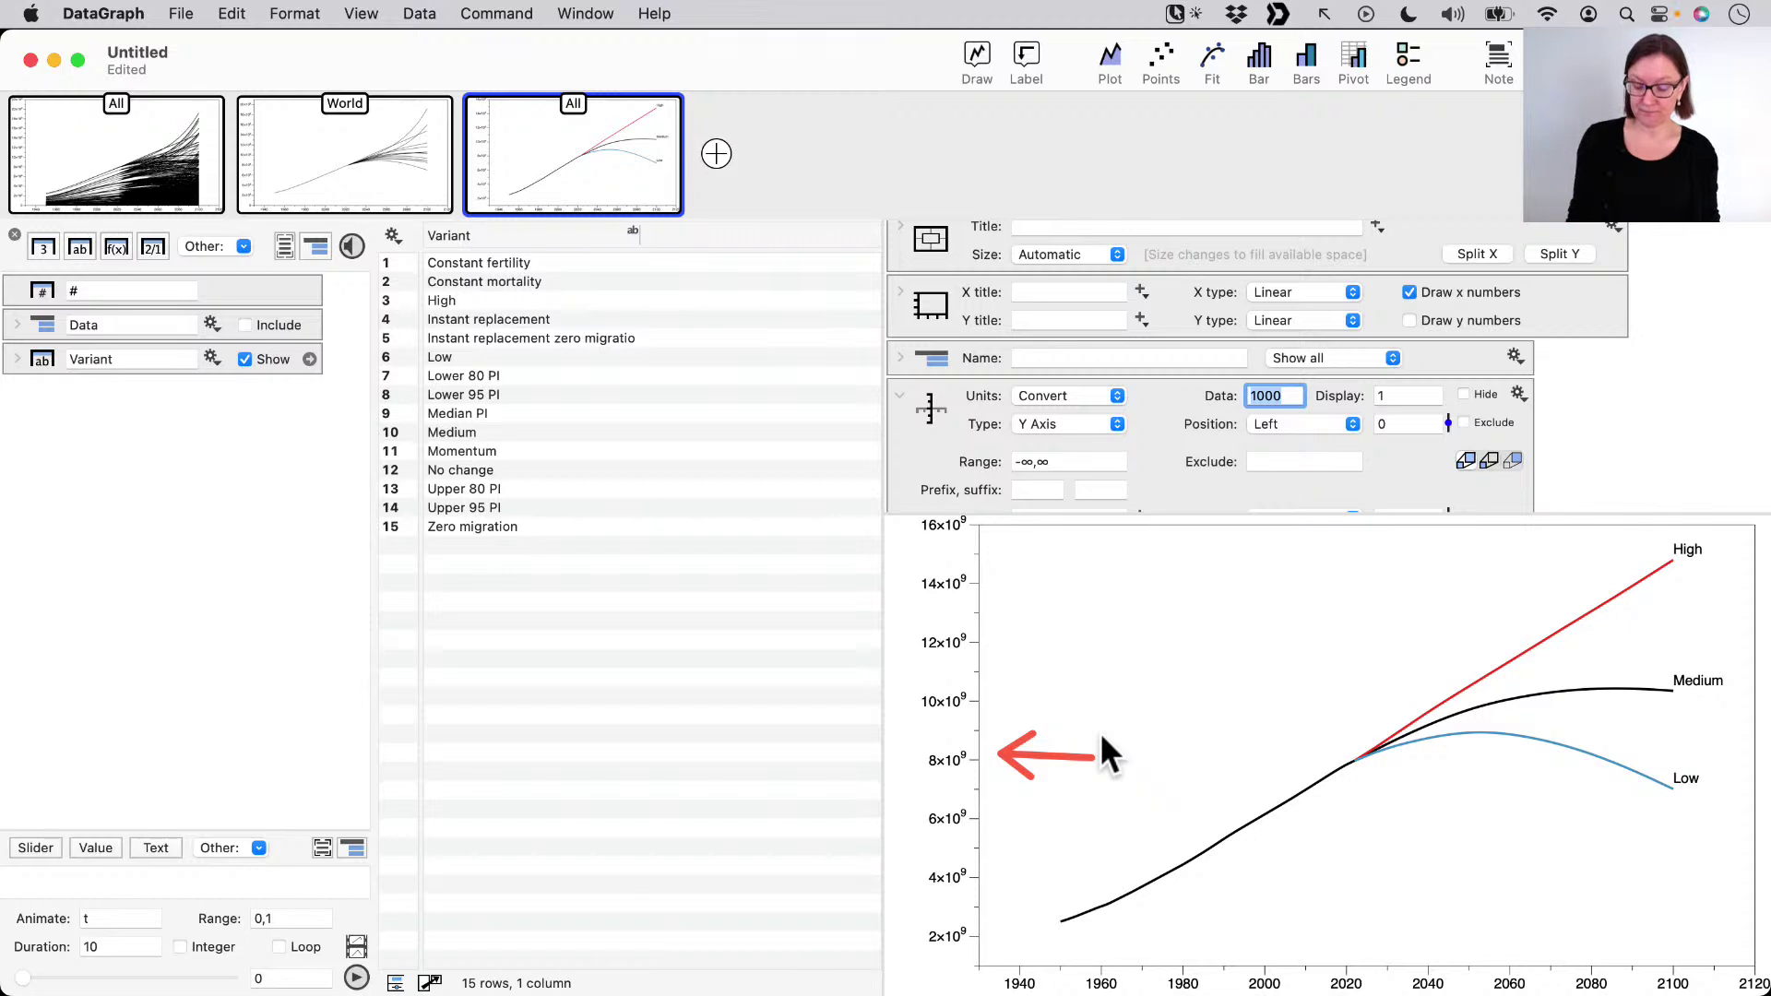
pyautogui.hotkey('ctrl', 'x')
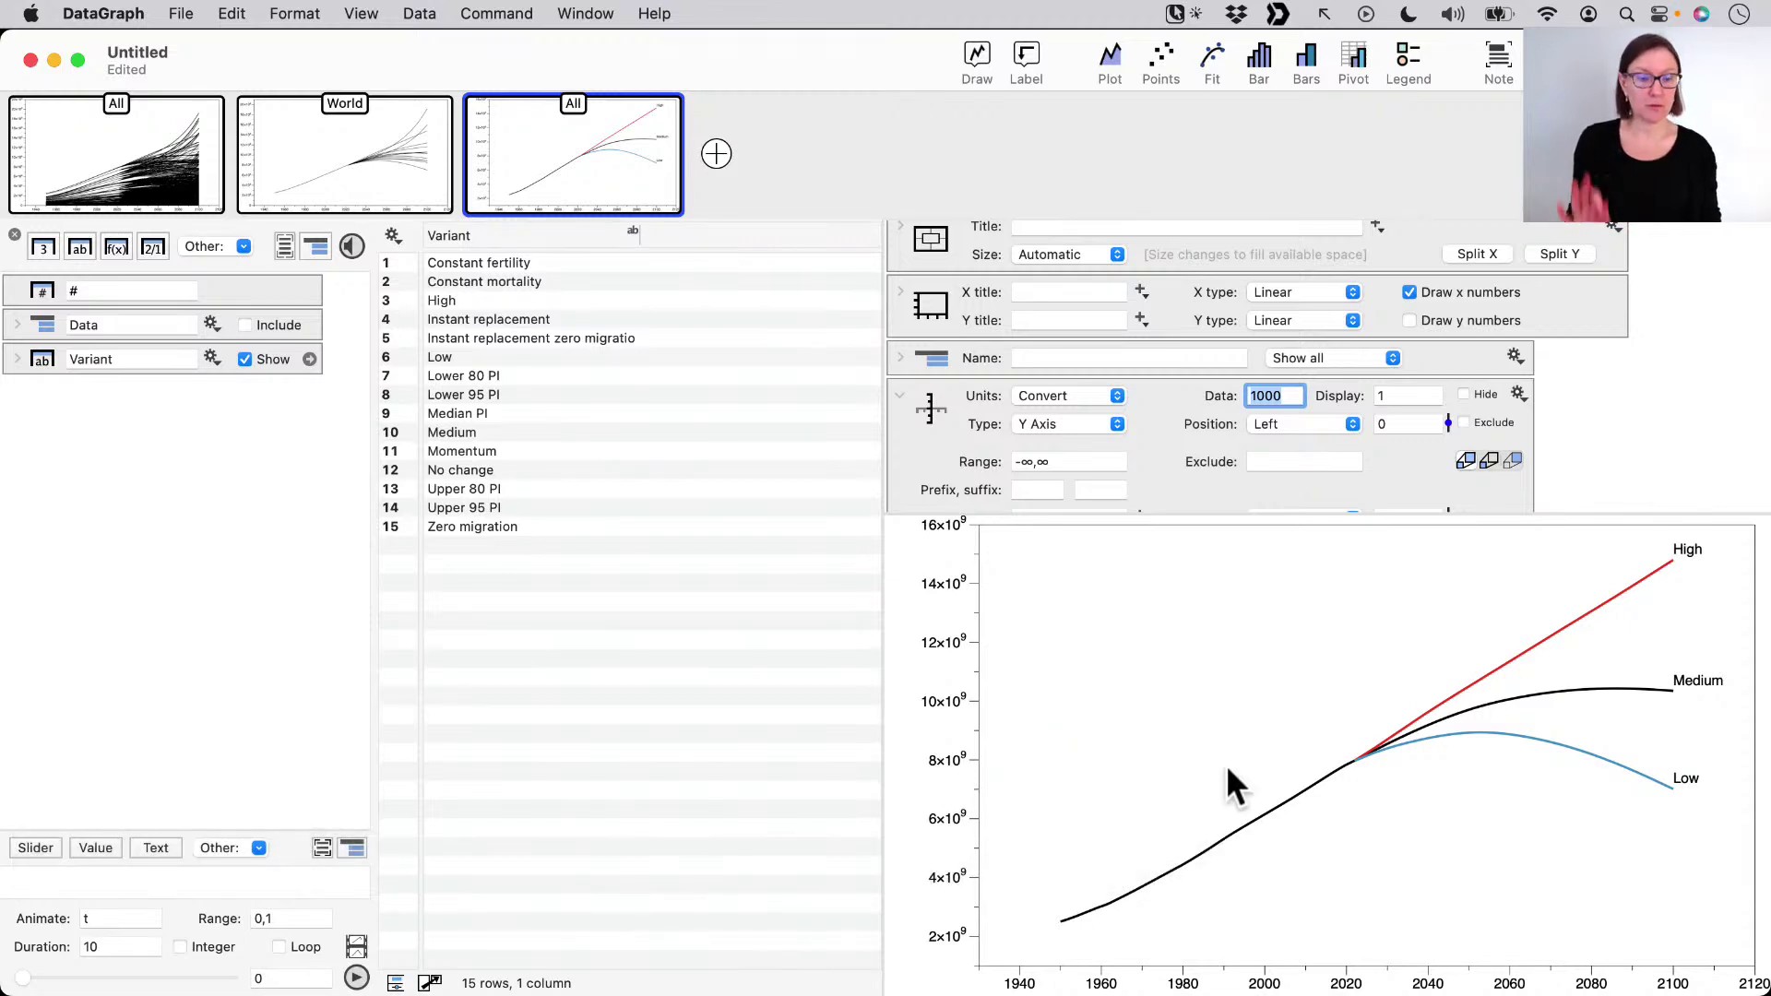
# - Set the extra axis's unit conversion to a data value of 1 and a display value of 10^6
pyautogui.write('1')
pyautogui.click(1404, 395)
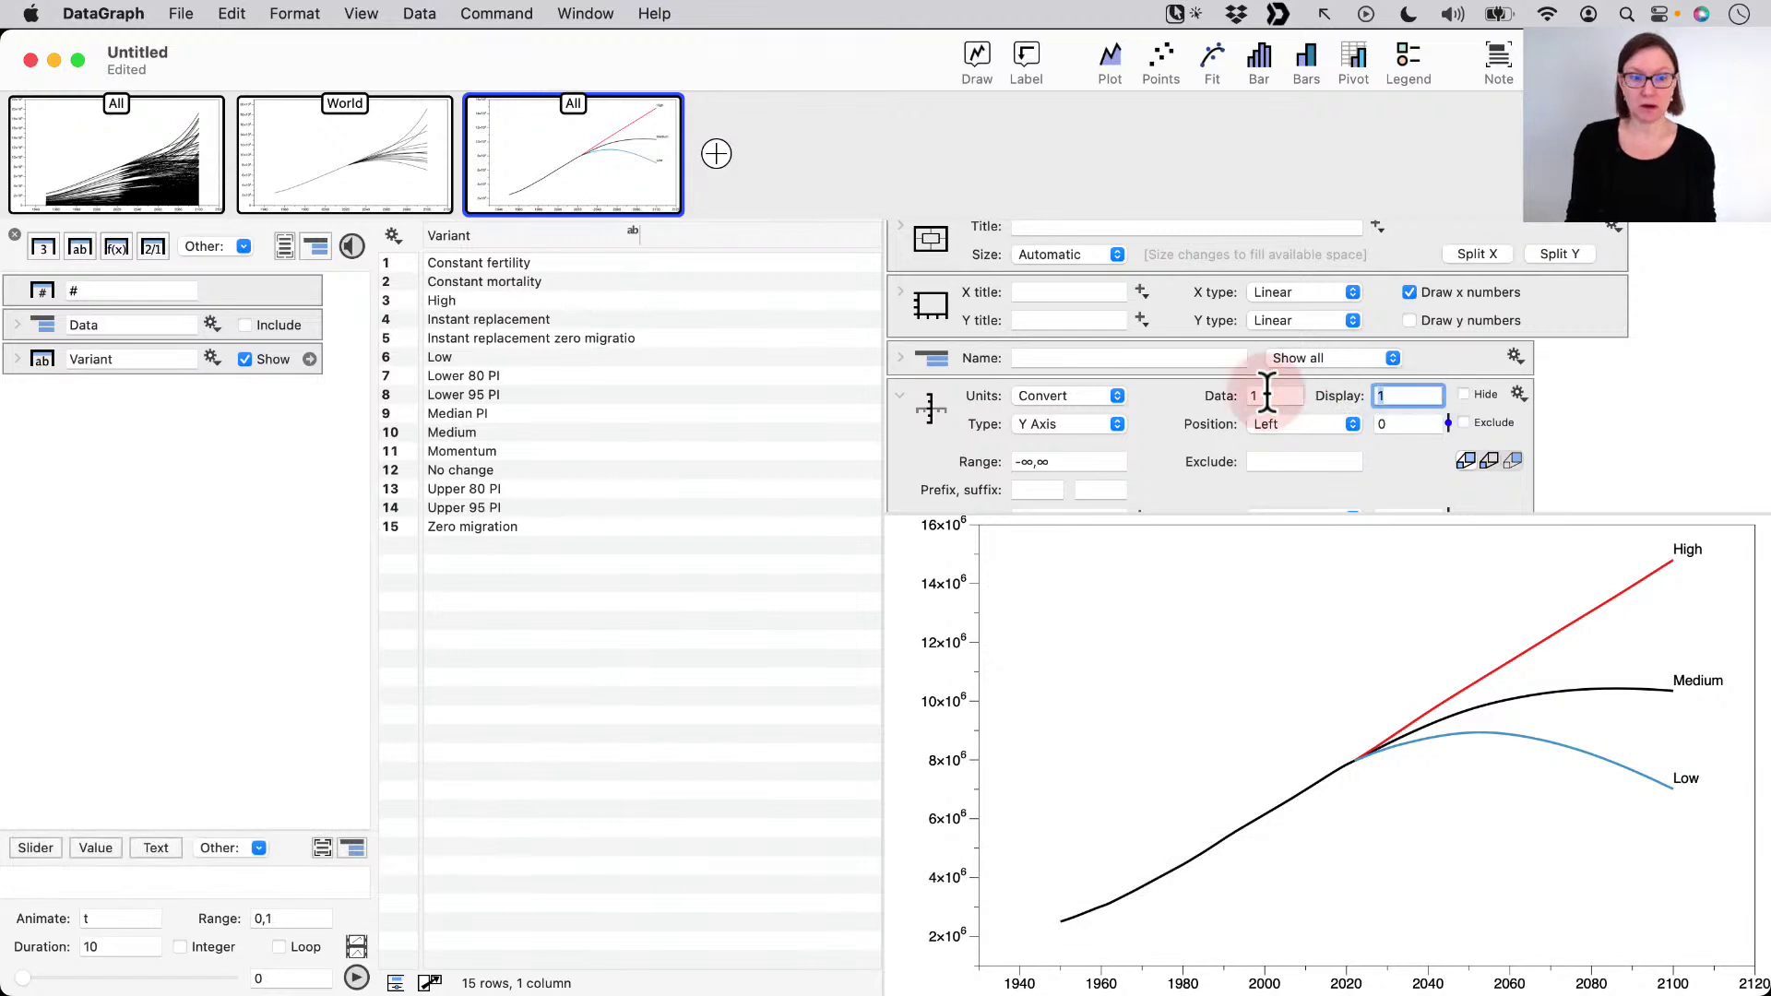
pyautogui.write('10^6')
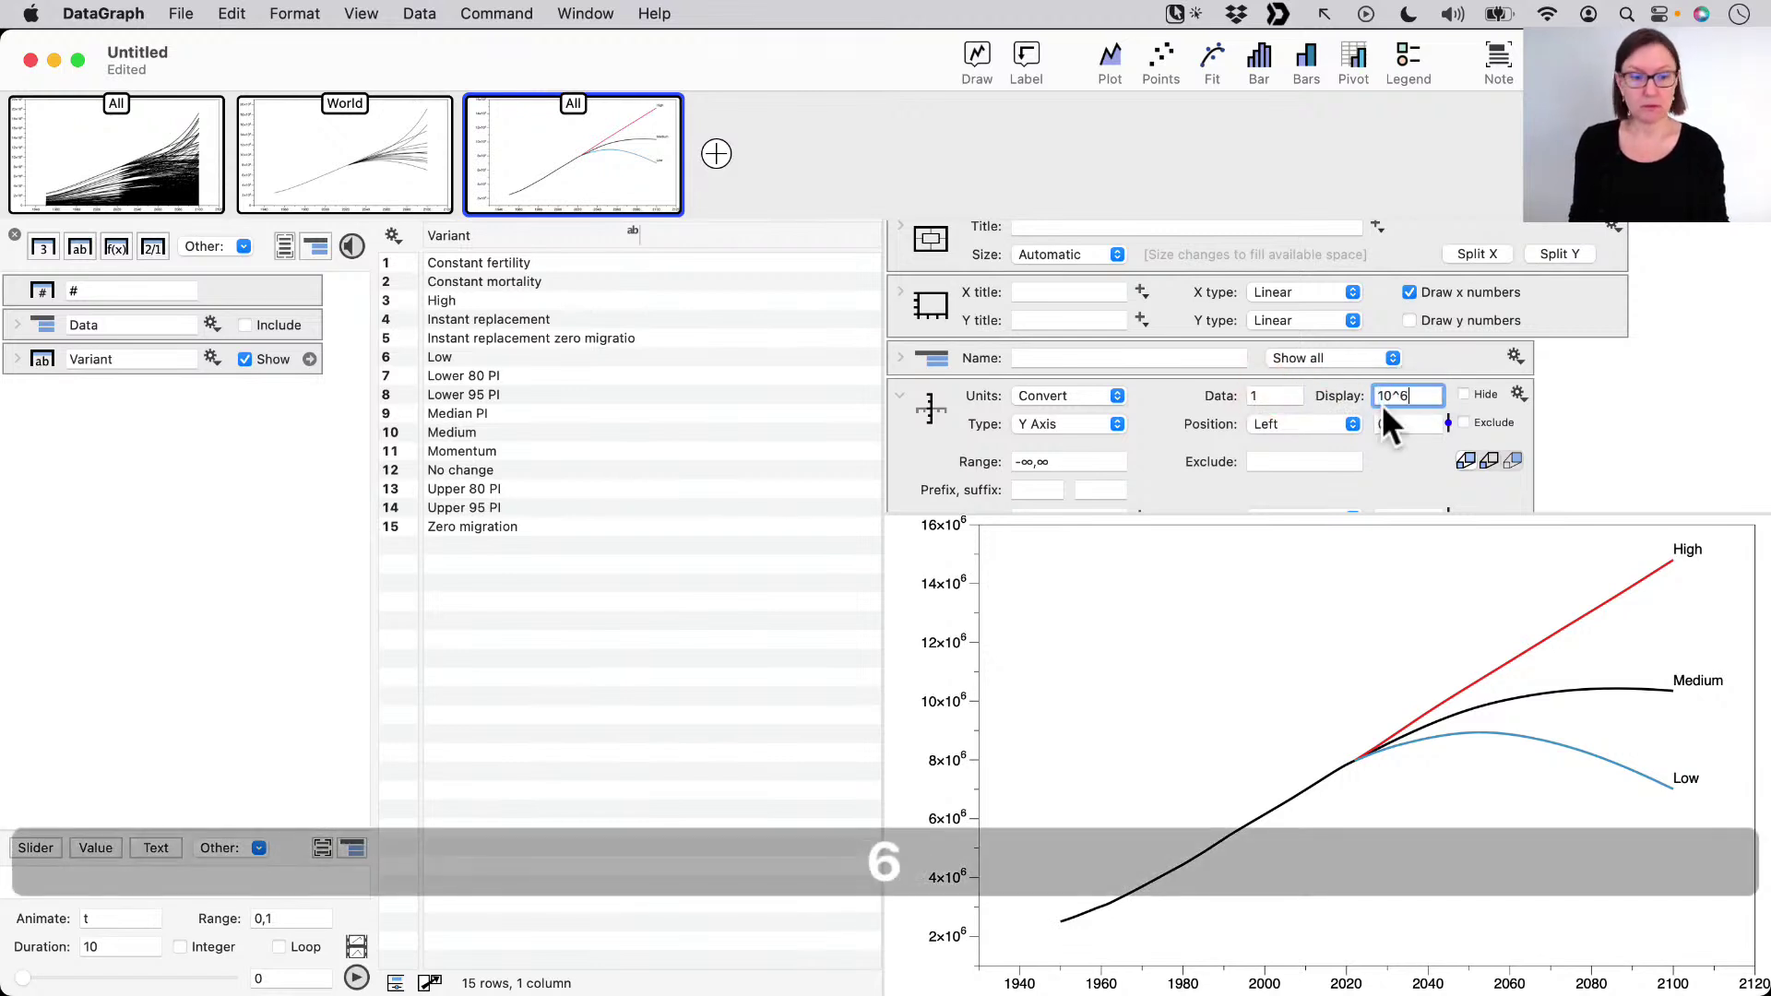
pyautogui.press('Return')
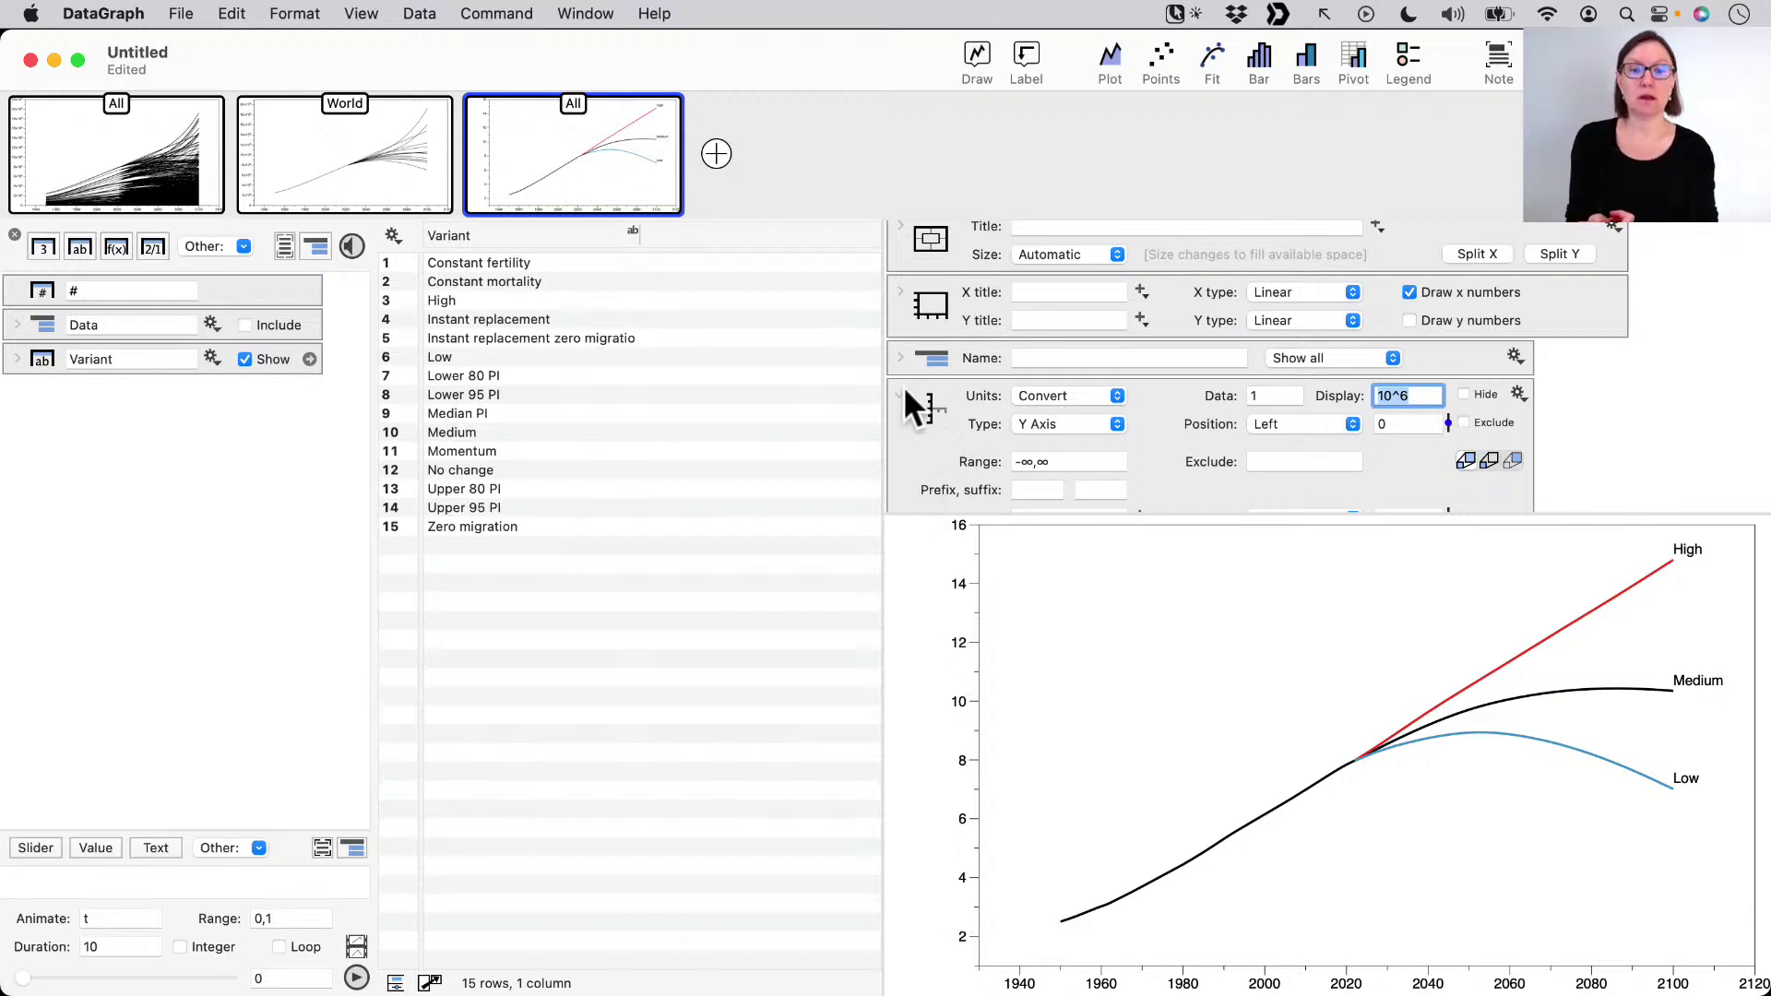
# - Collapse the extra axis settings and title the graph's y axis "Population Billions"
pyautogui.scroll(2, 981, 401)
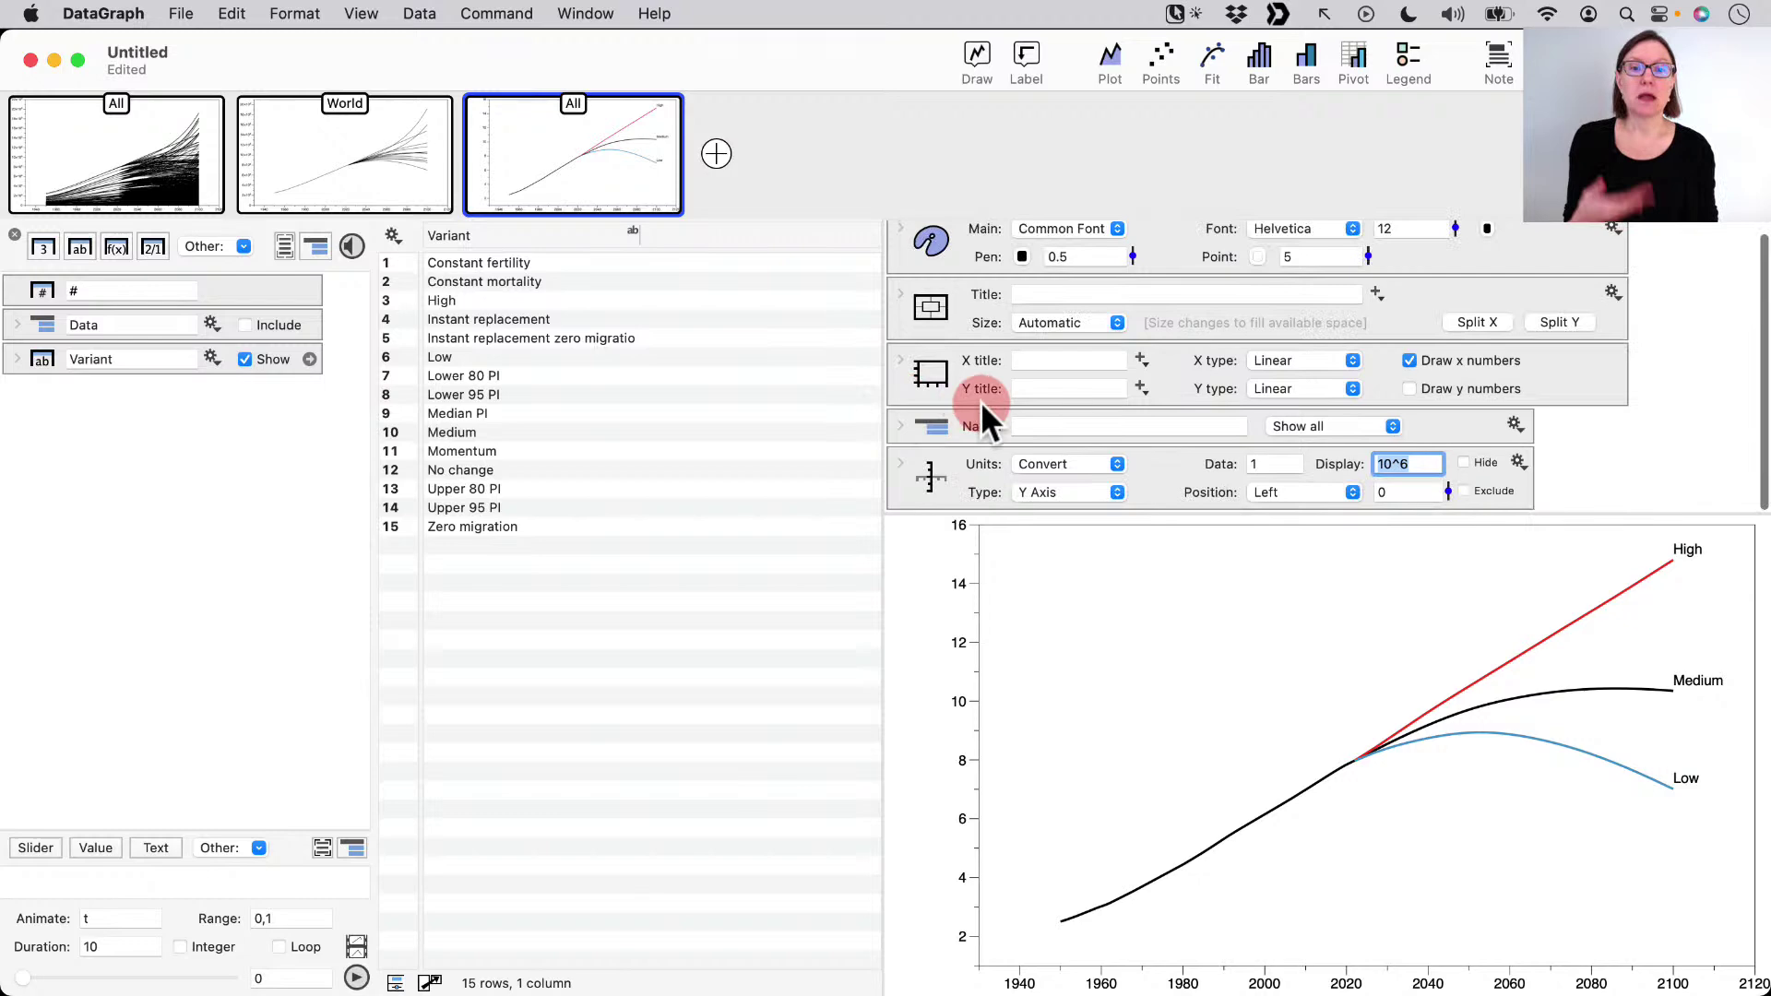
pyautogui.click(1040, 387)
pyautogui.write('Population ')
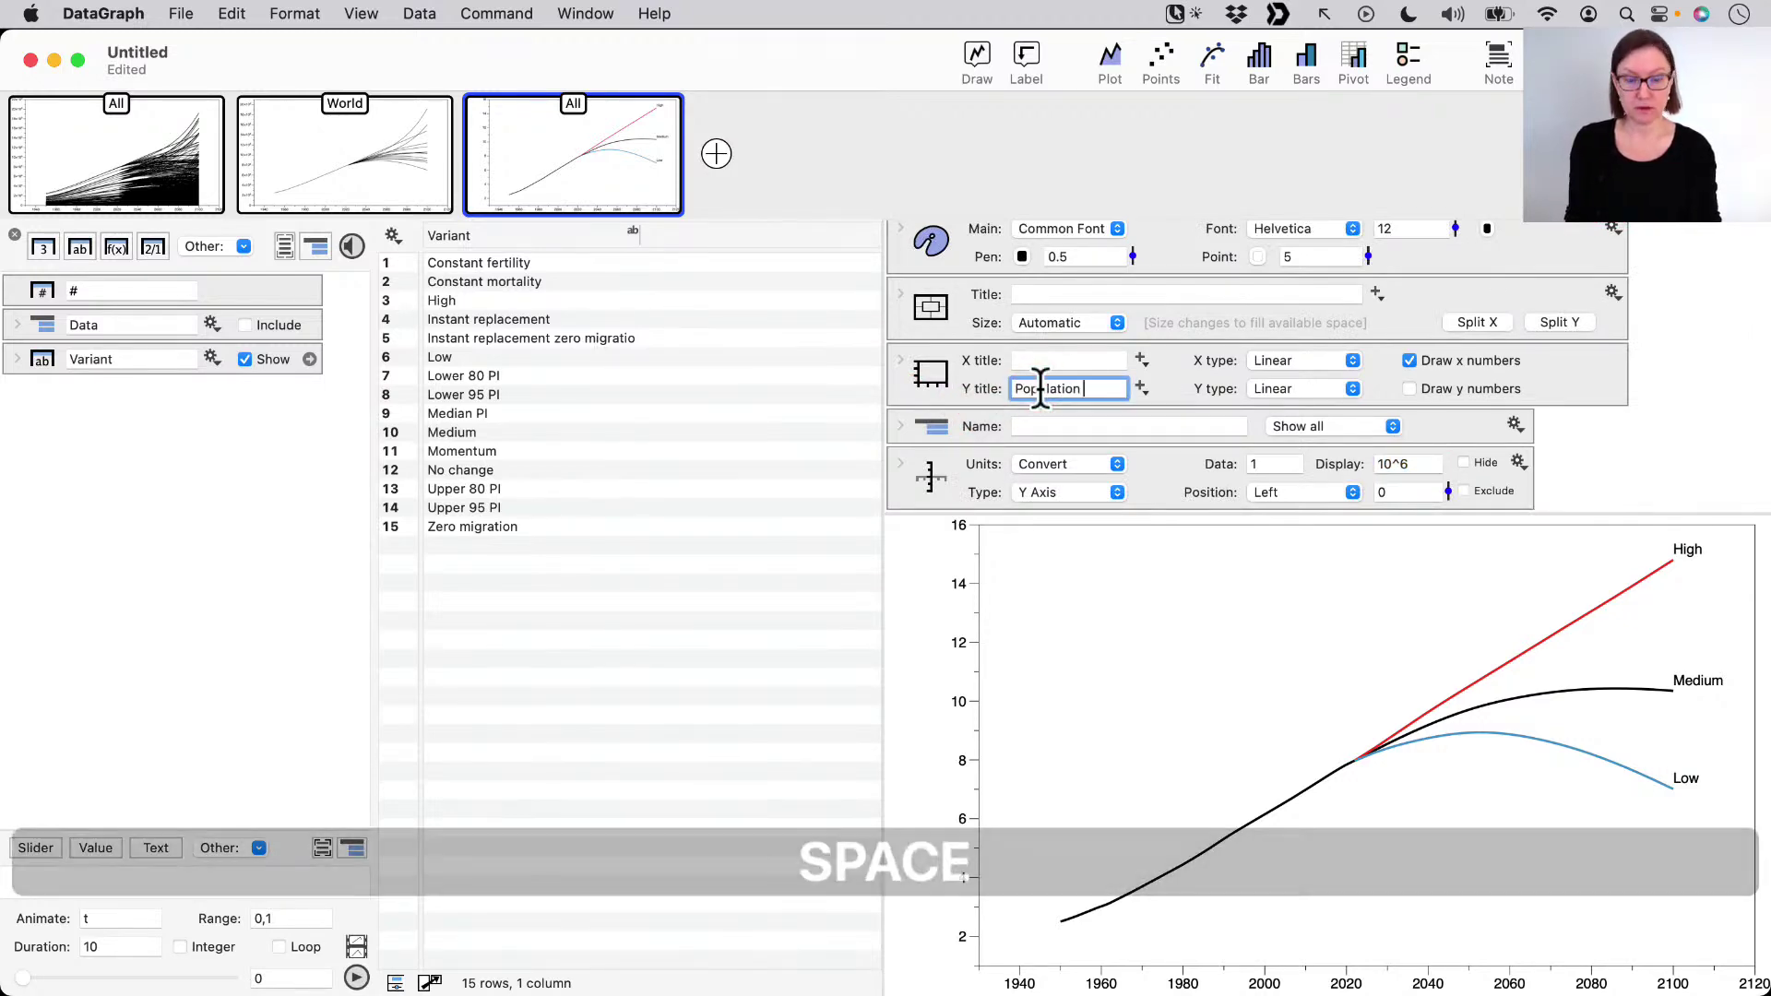
pyautogui.write('Billions')
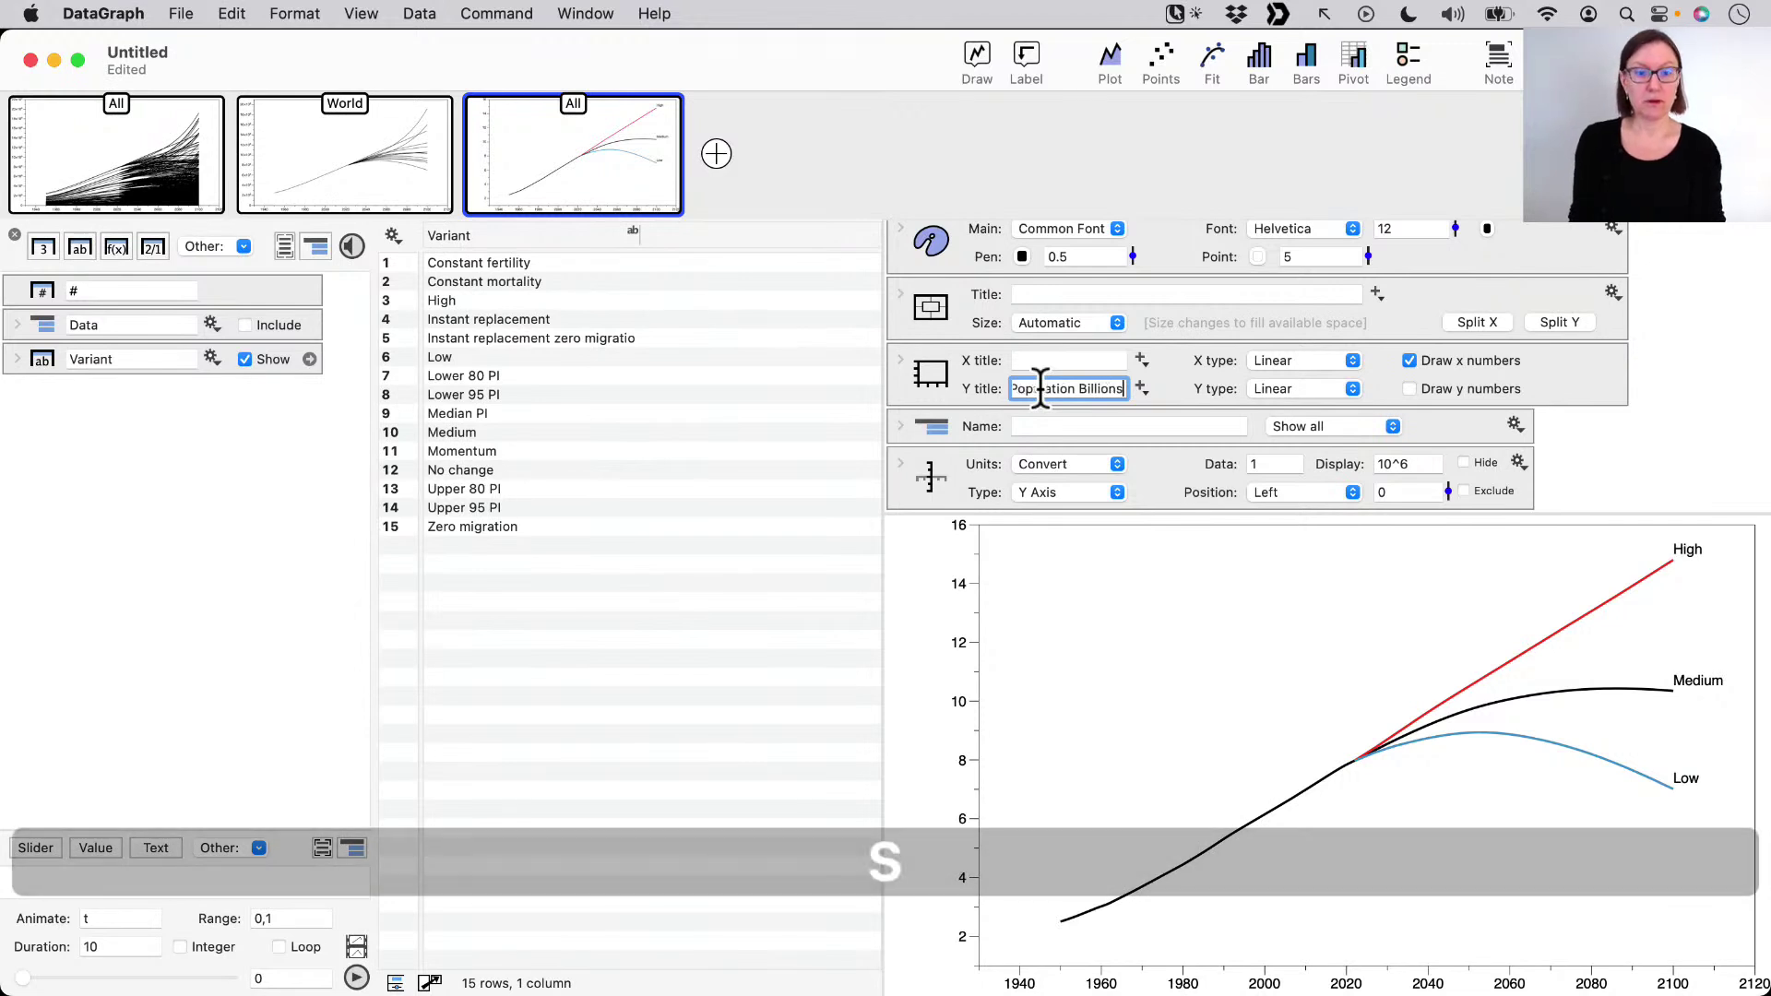
pyautogui.press('Return')
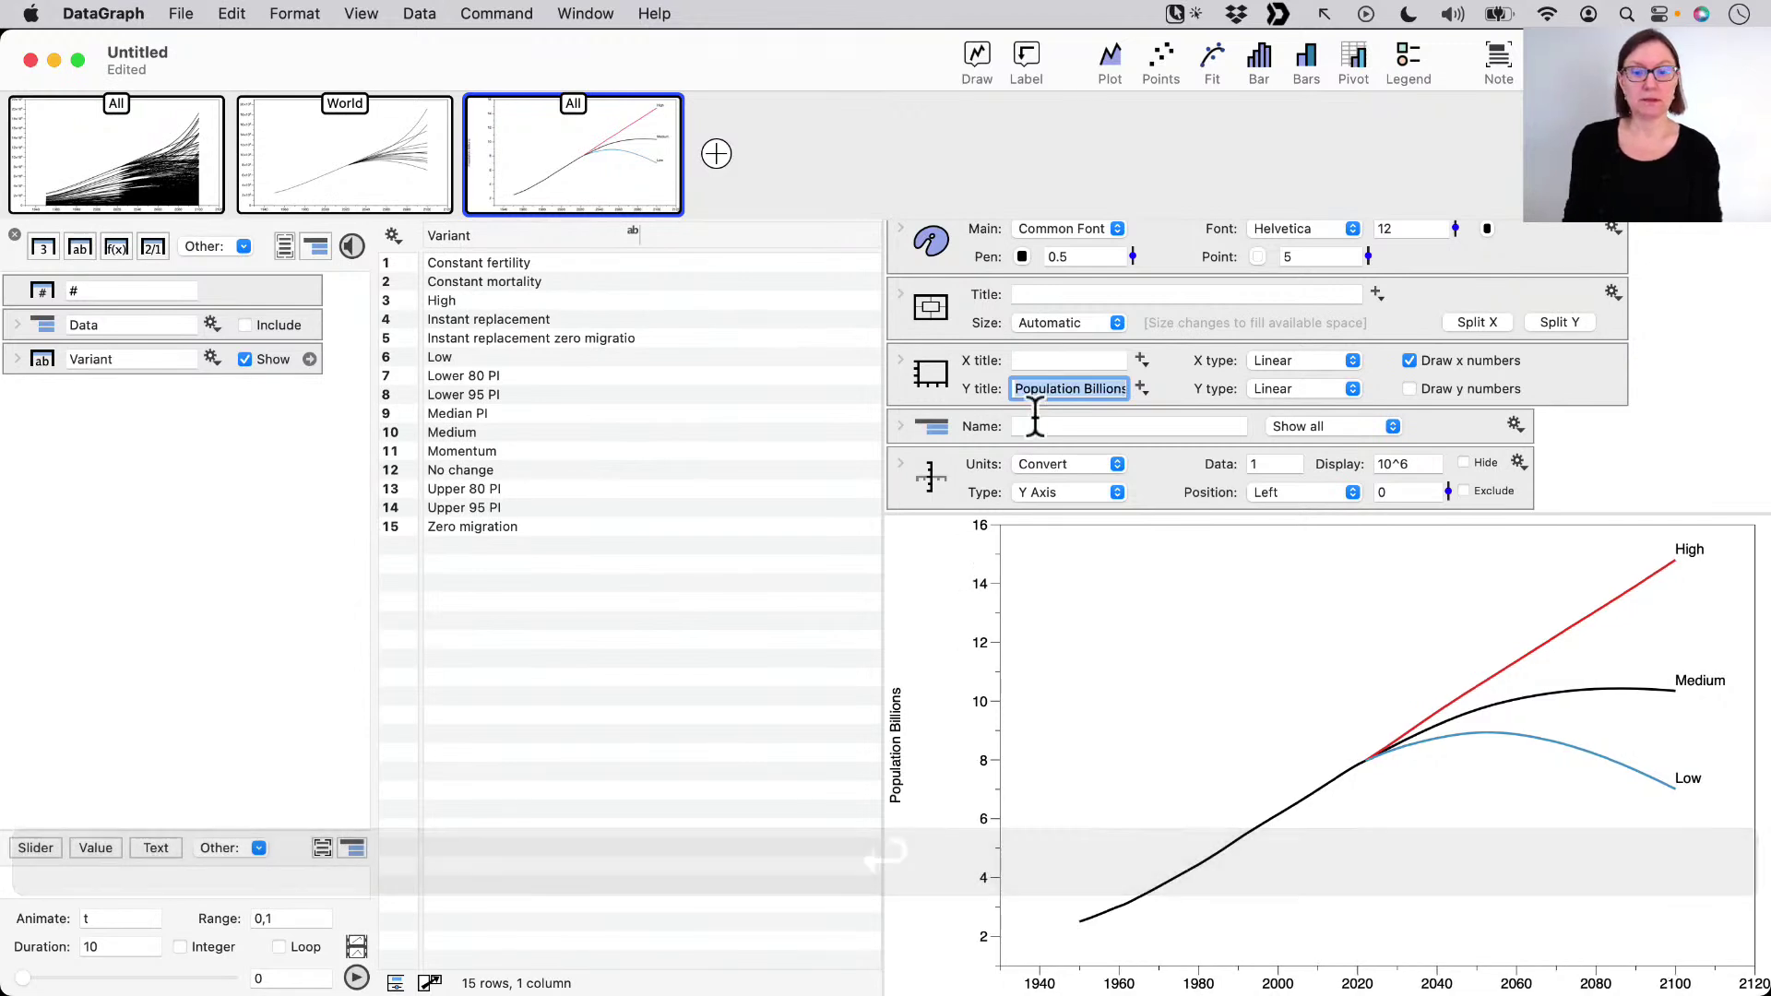
# - Set the extra axis's space for y to Medium and collapse its settings
pyautogui.click(902, 463)
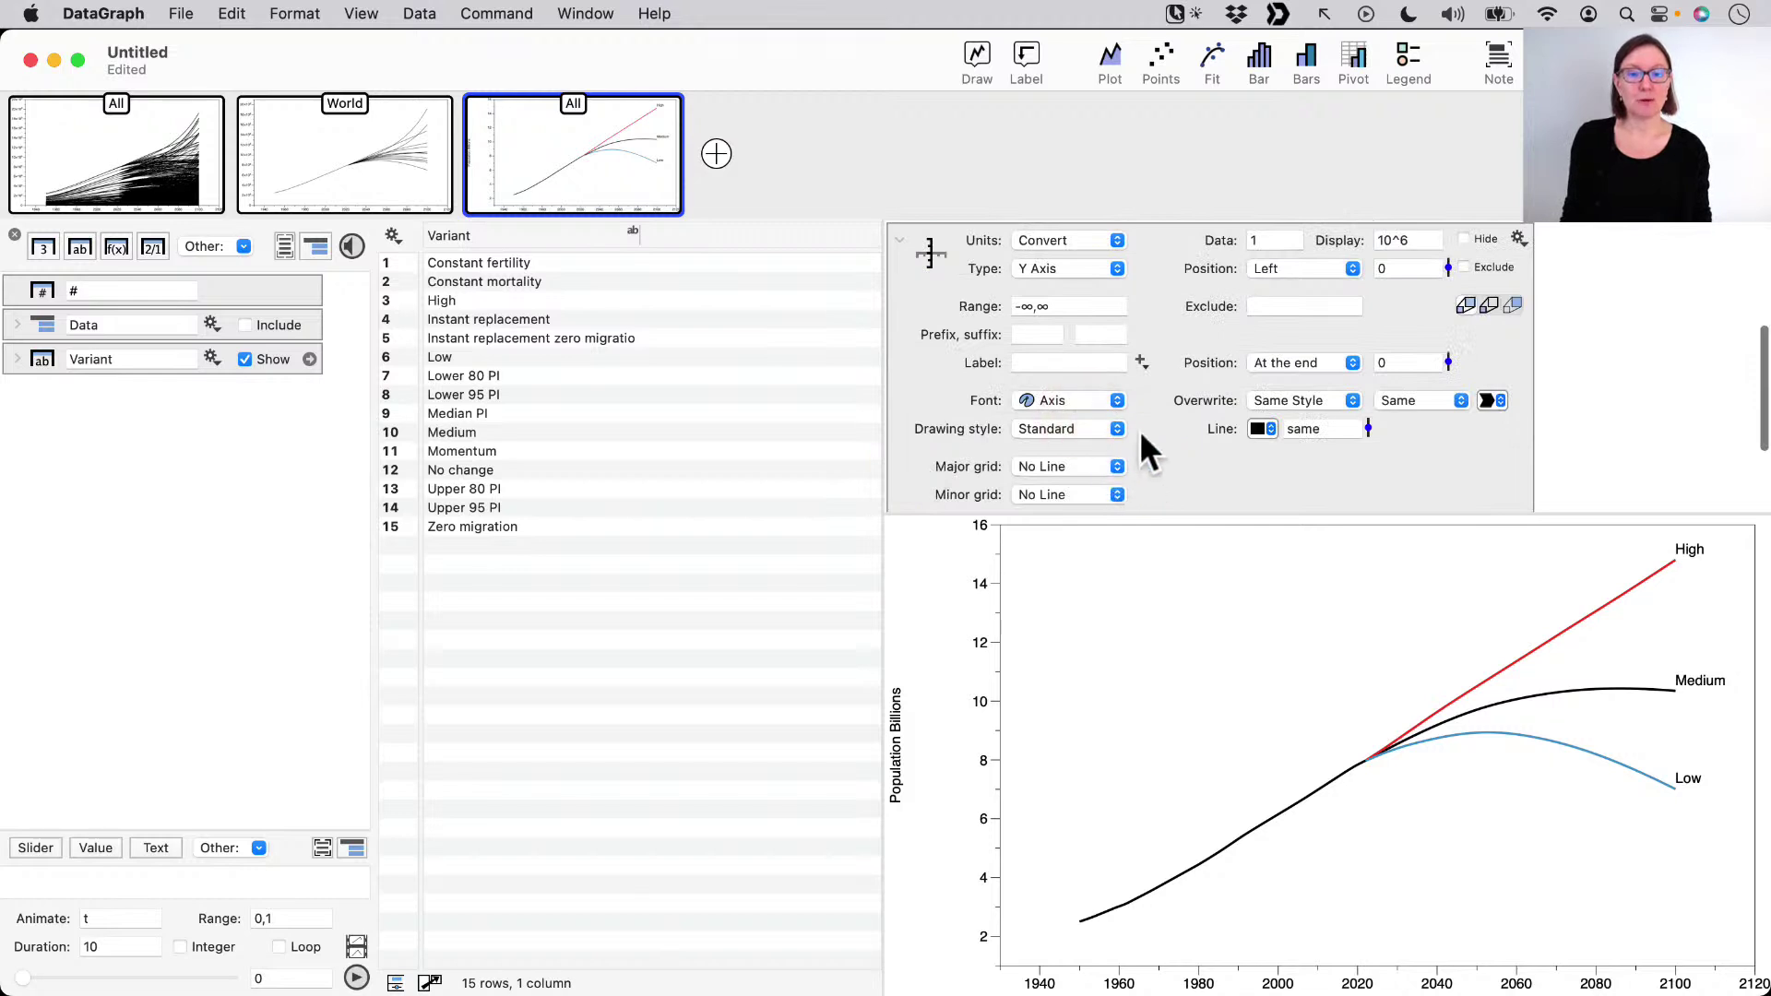
pyautogui.scroll(-3, 1198, 464)
pyautogui.click(1075, 447)
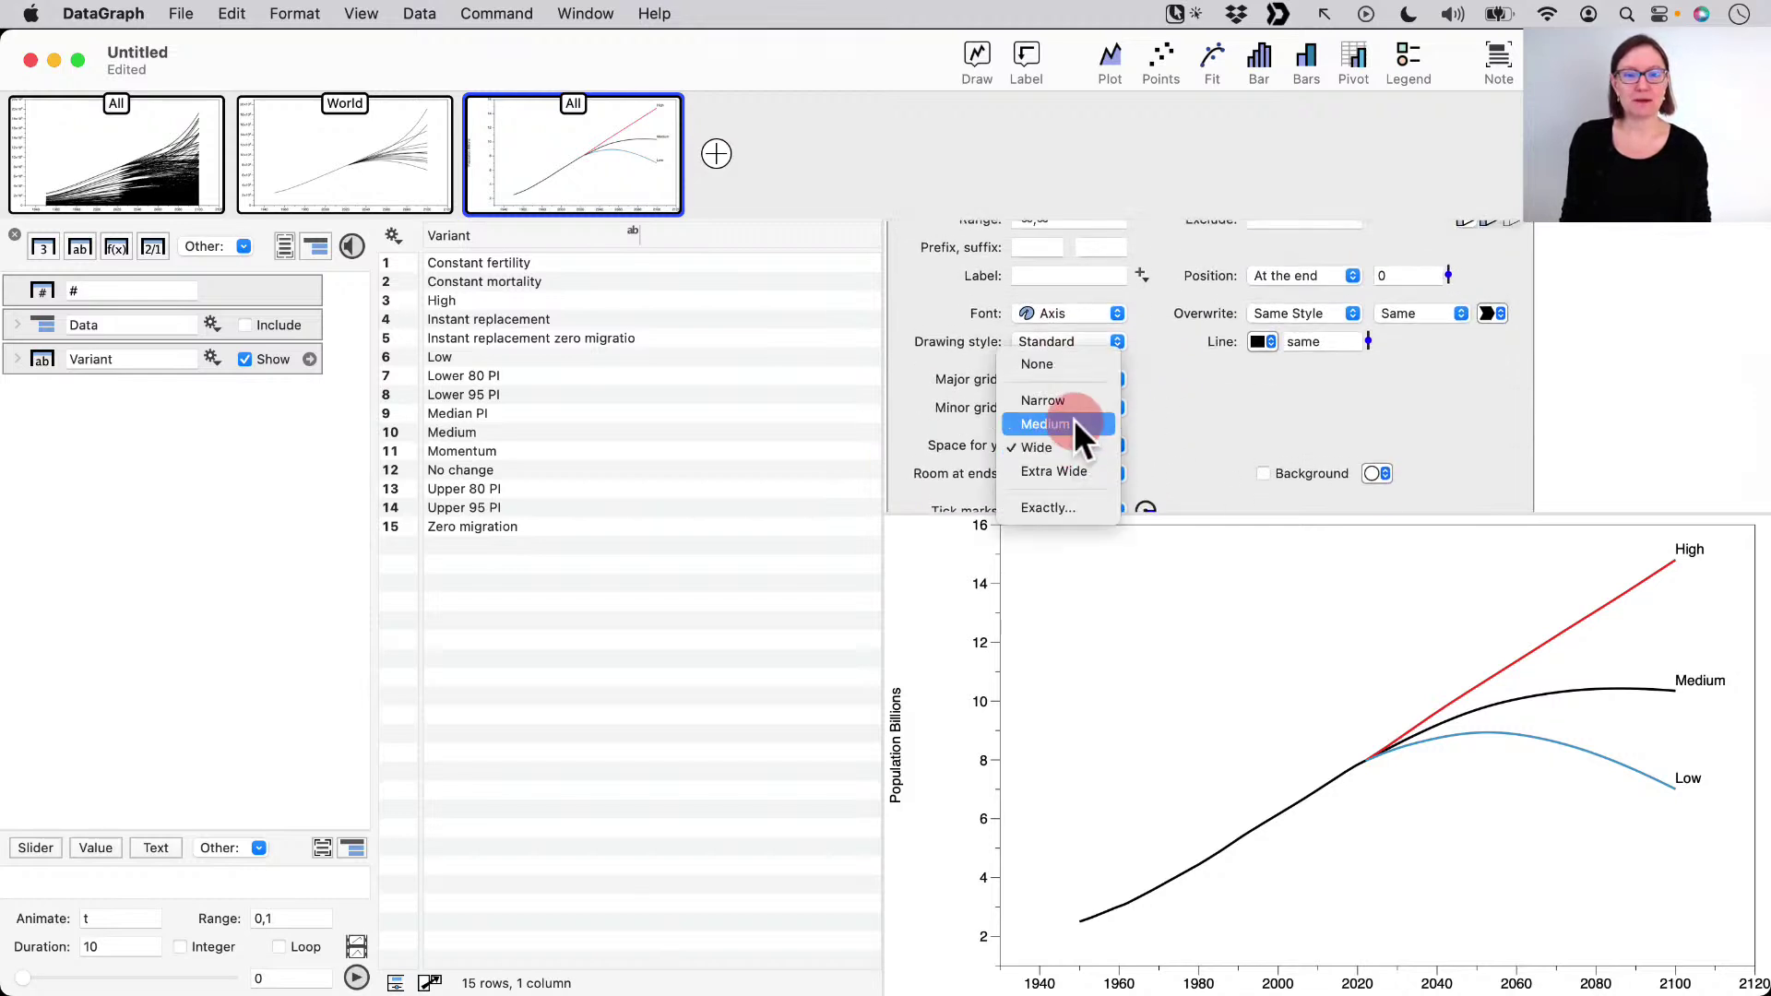
pyautogui.click(1060, 459)
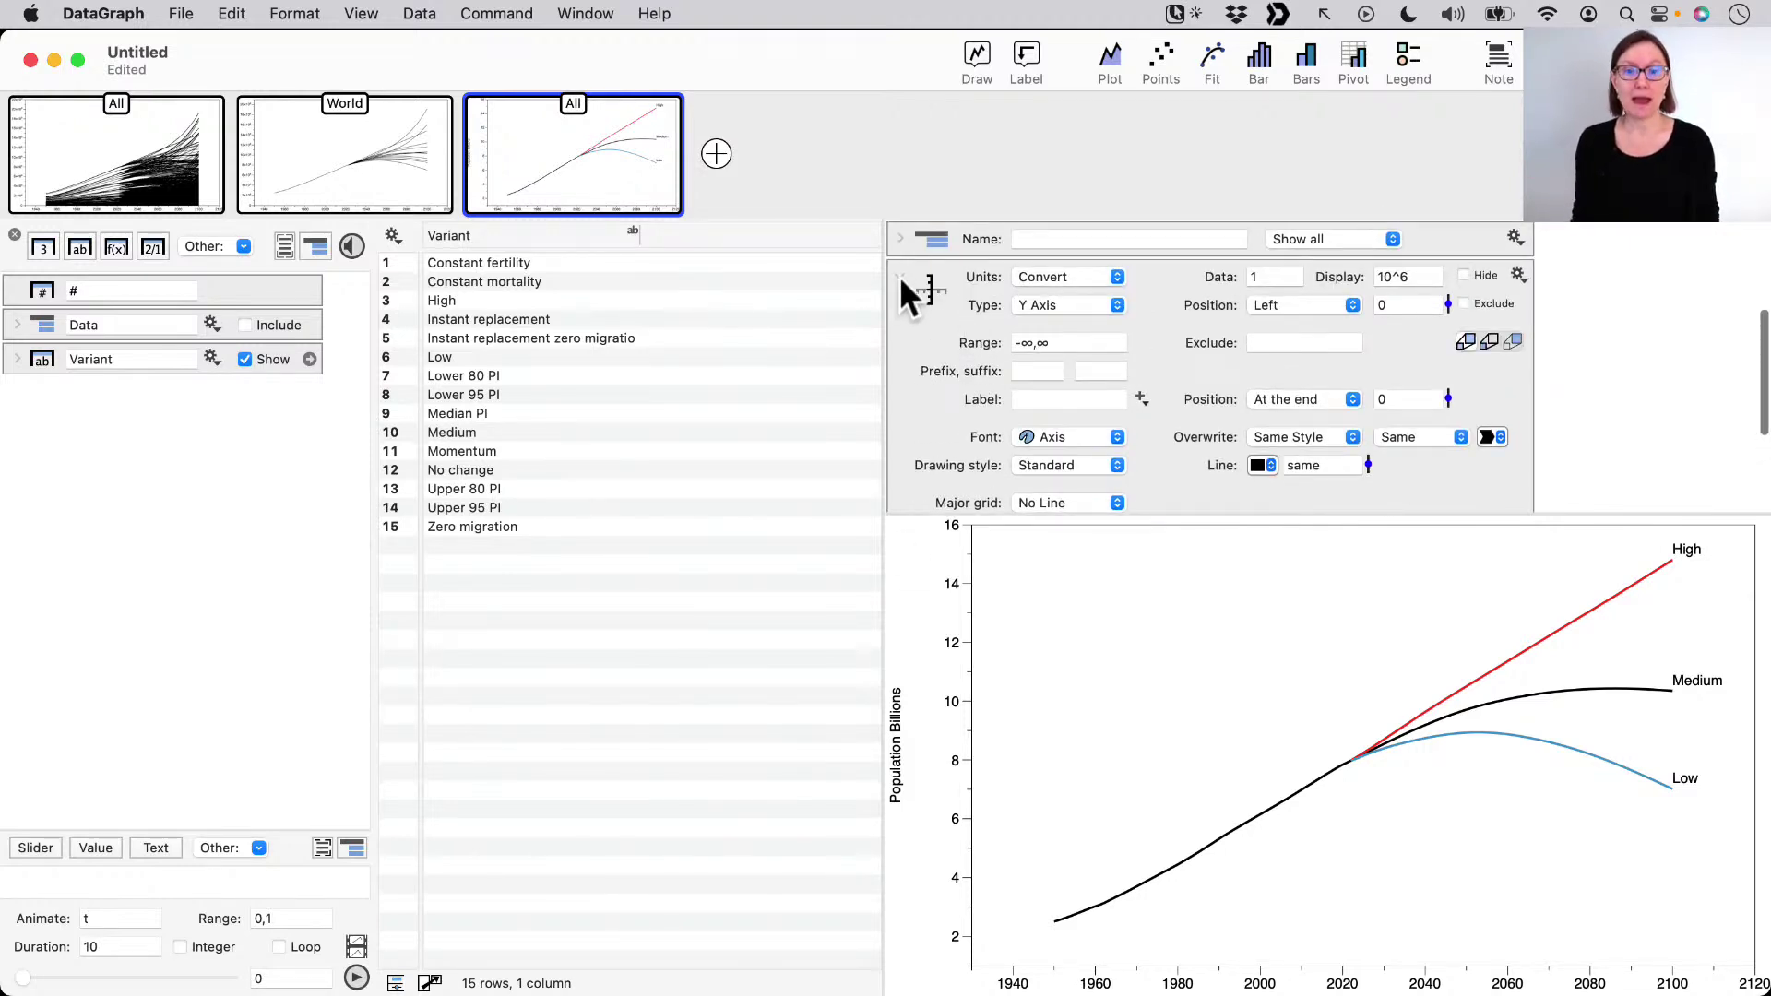
pyautogui.click(900, 274)
# - Add a Lines command to the graph and duplicate it to have two line commands
pyautogui.click(1028, 52)
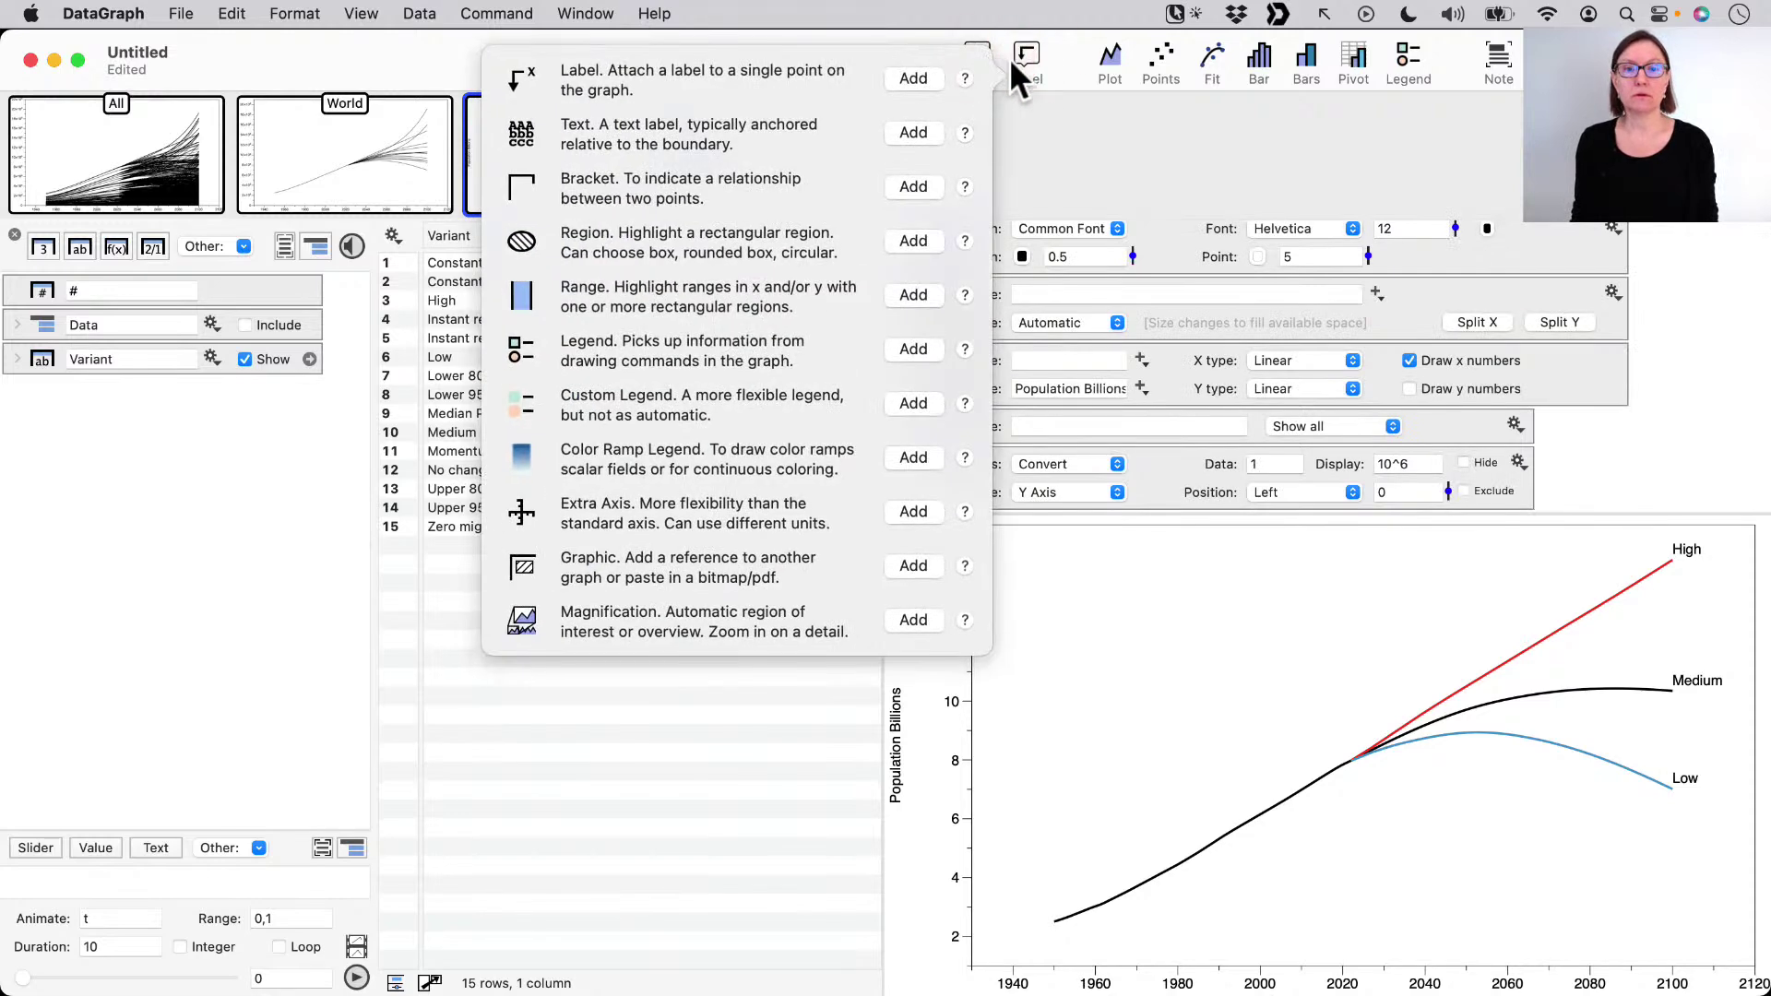
pyautogui.click(979, 48)
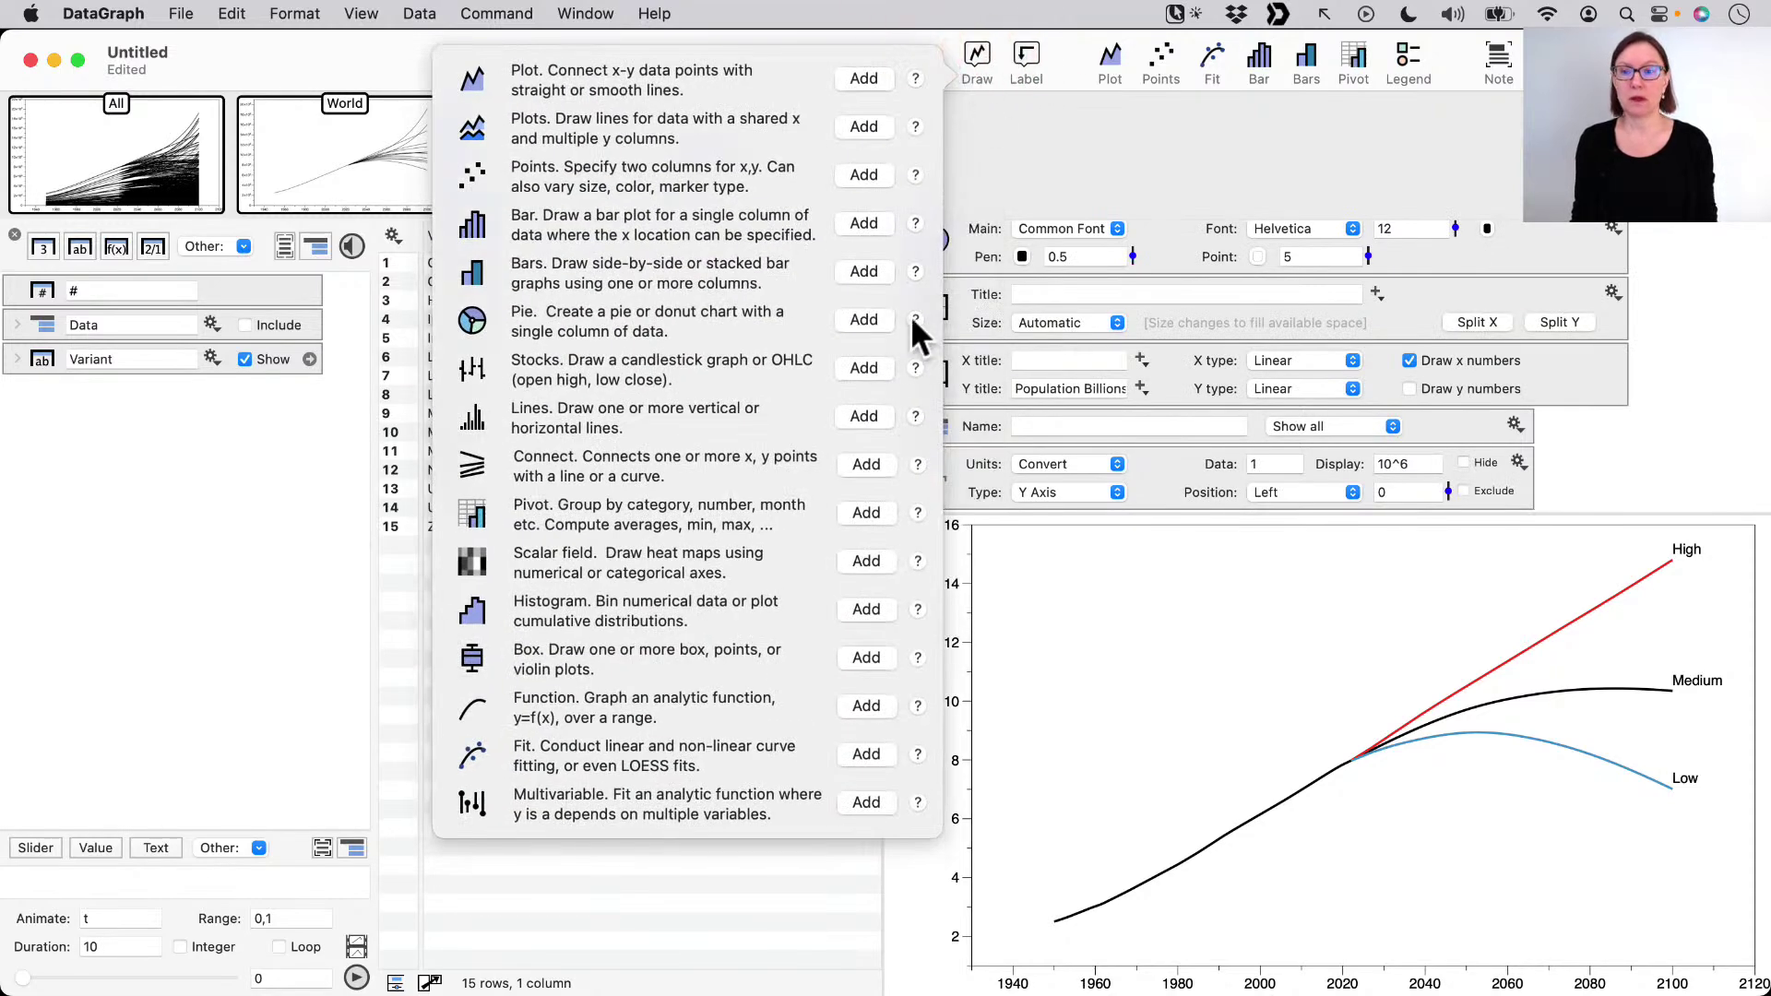
pyautogui.click(864, 416)
pyautogui.click(983, 478)
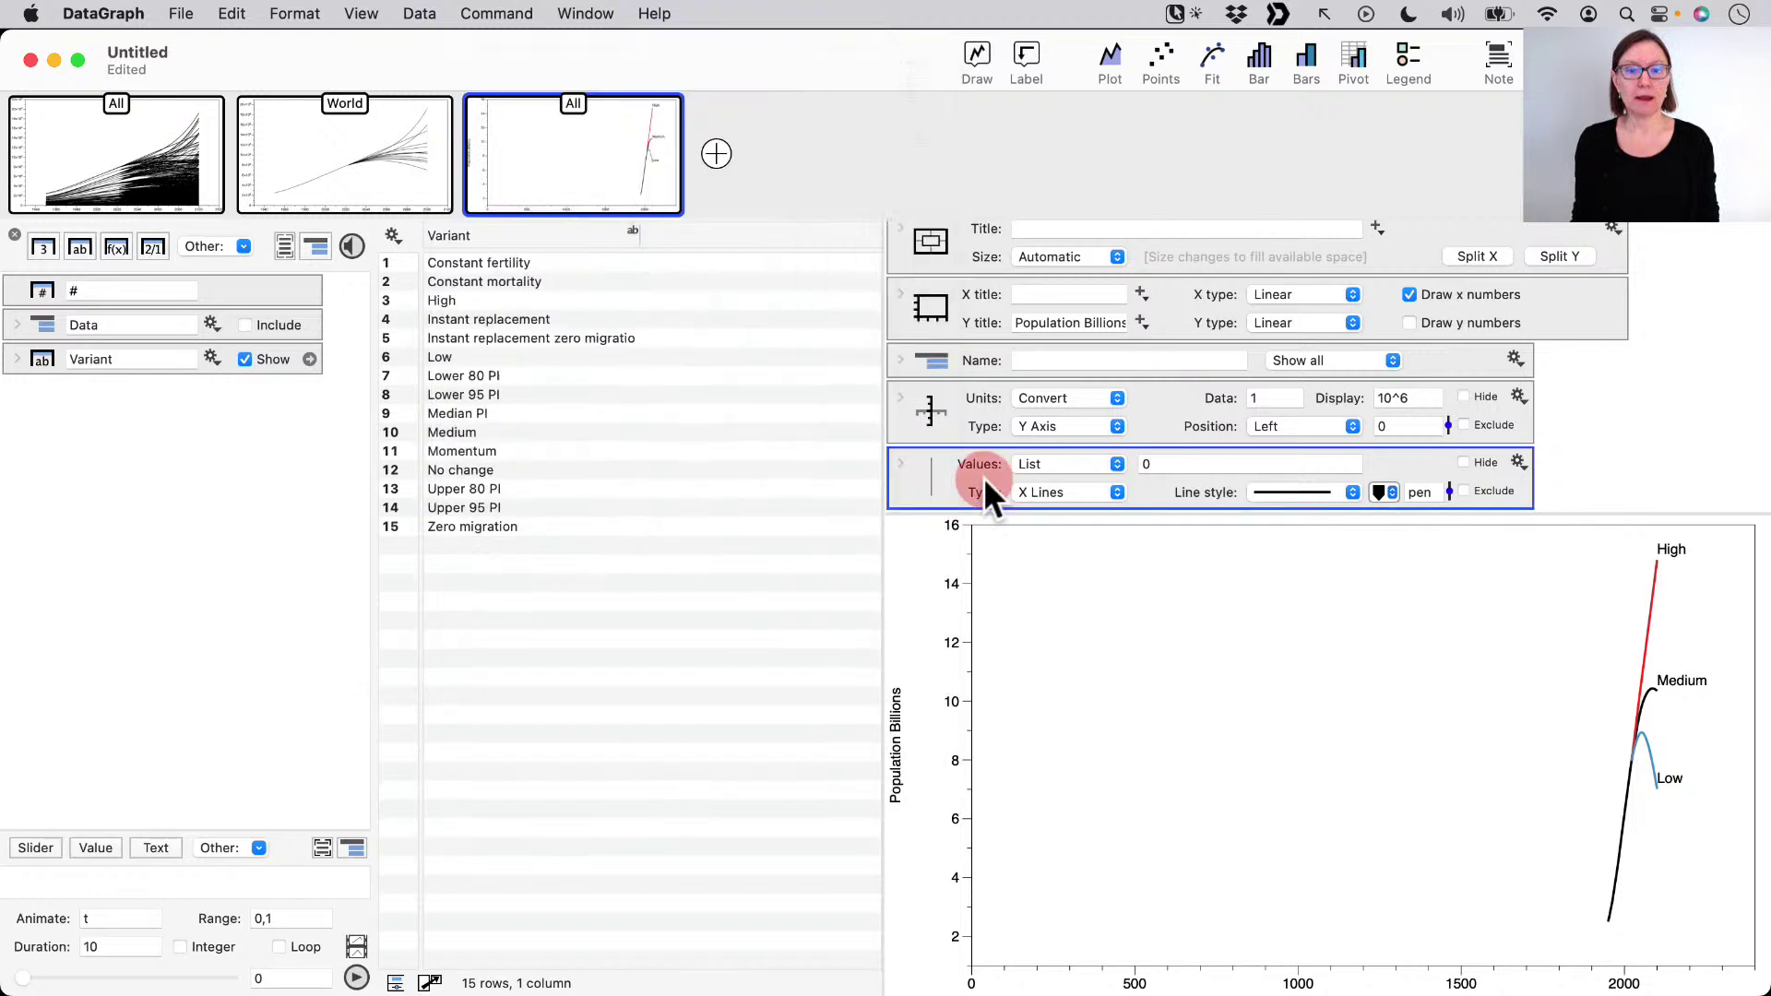
pyautogui.keyDown('alt'); pyautogui.click(954, 468); pyautogui.keyUp('alt')
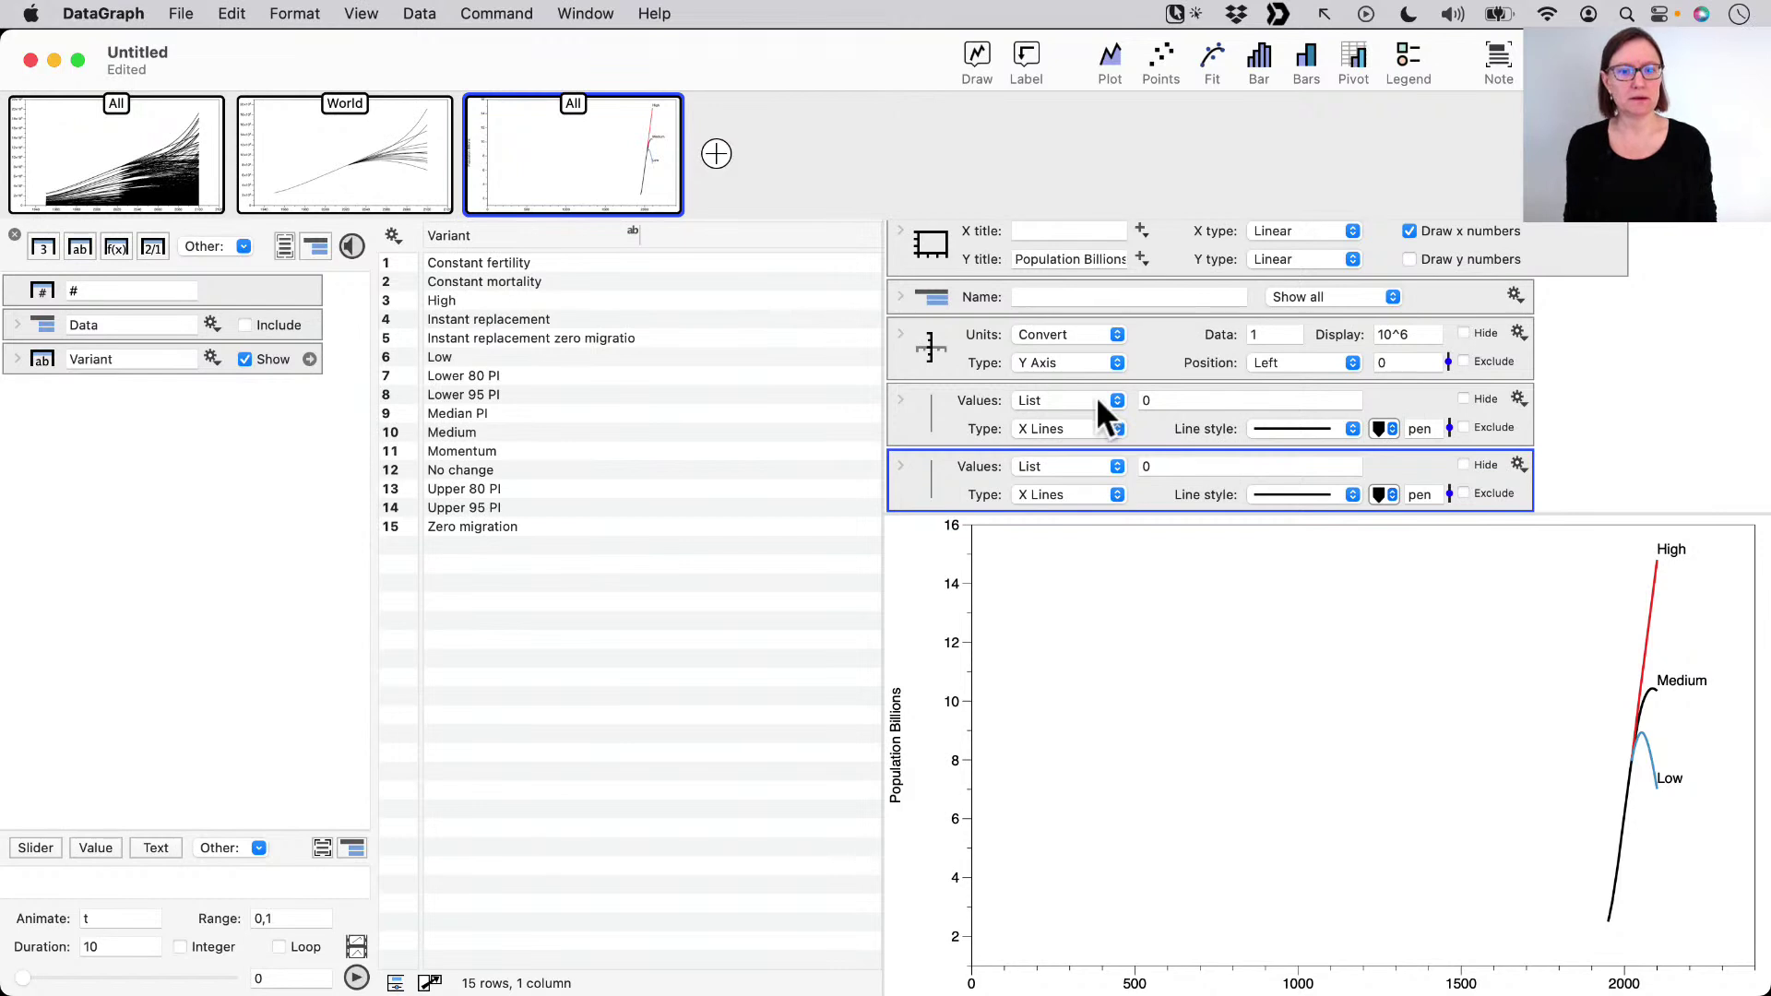
# - Change the first Lines command to Y Lines and set its value to 8e6
pyautogui.click(1065, 430)
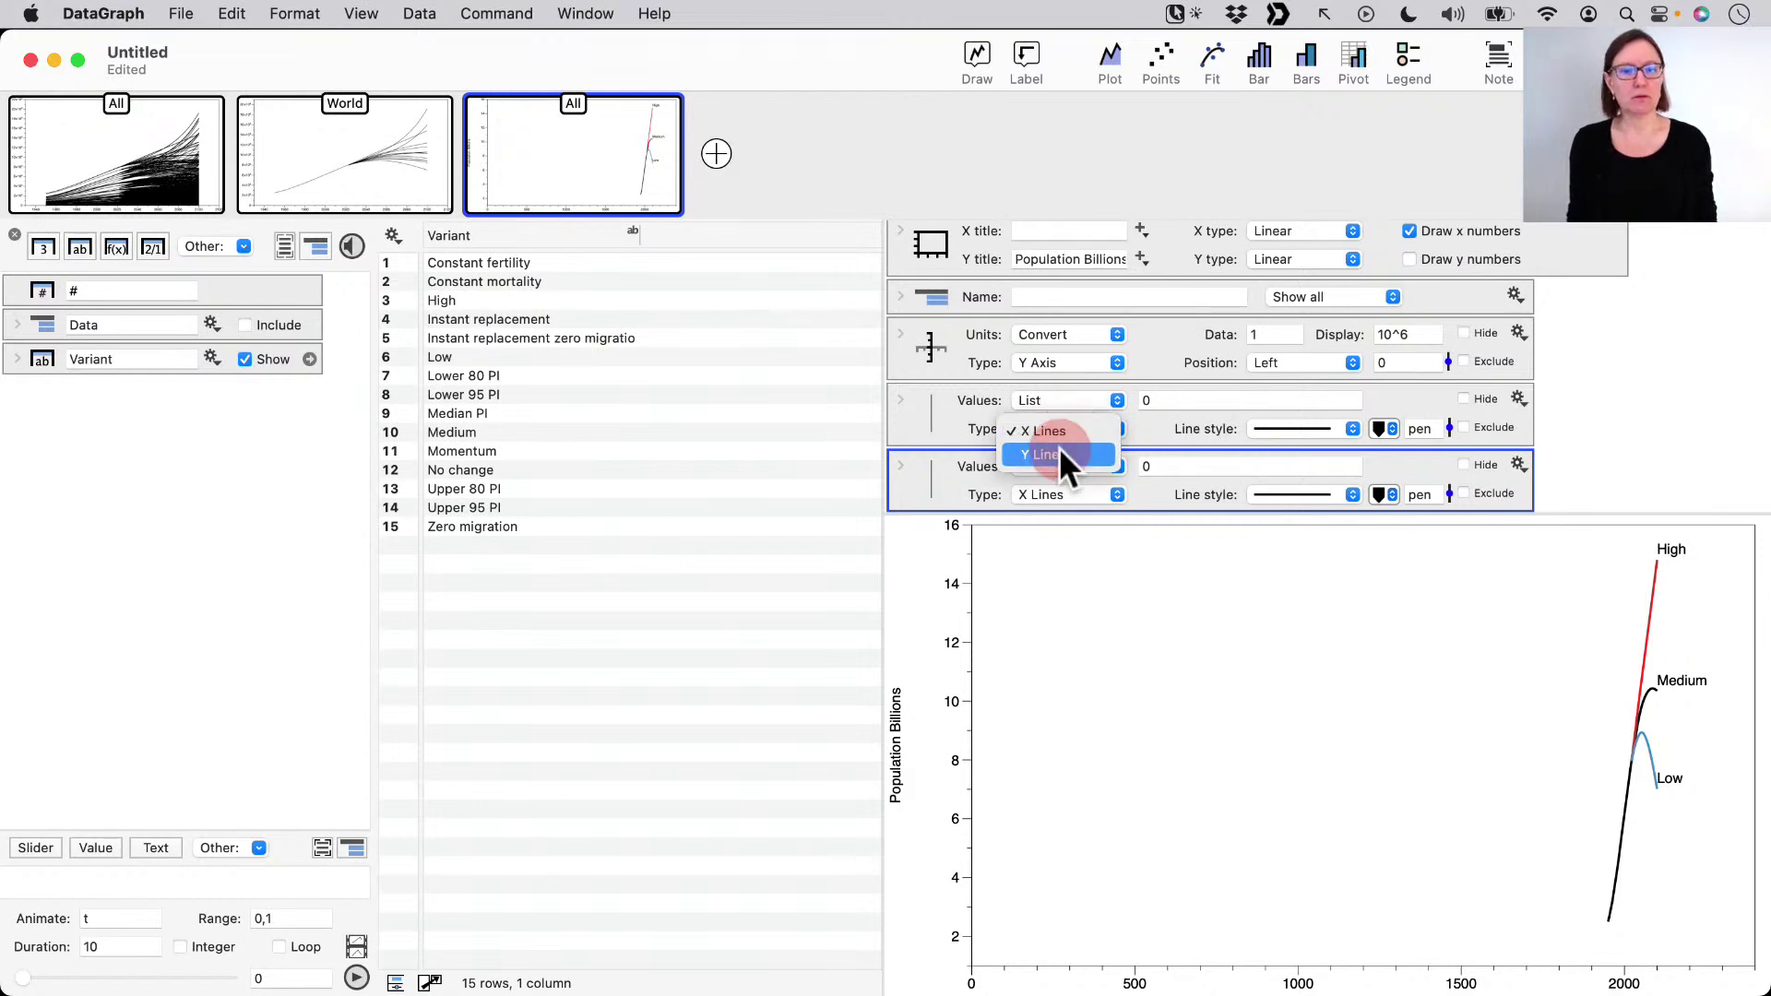
pyautogui.click(1061, 454)
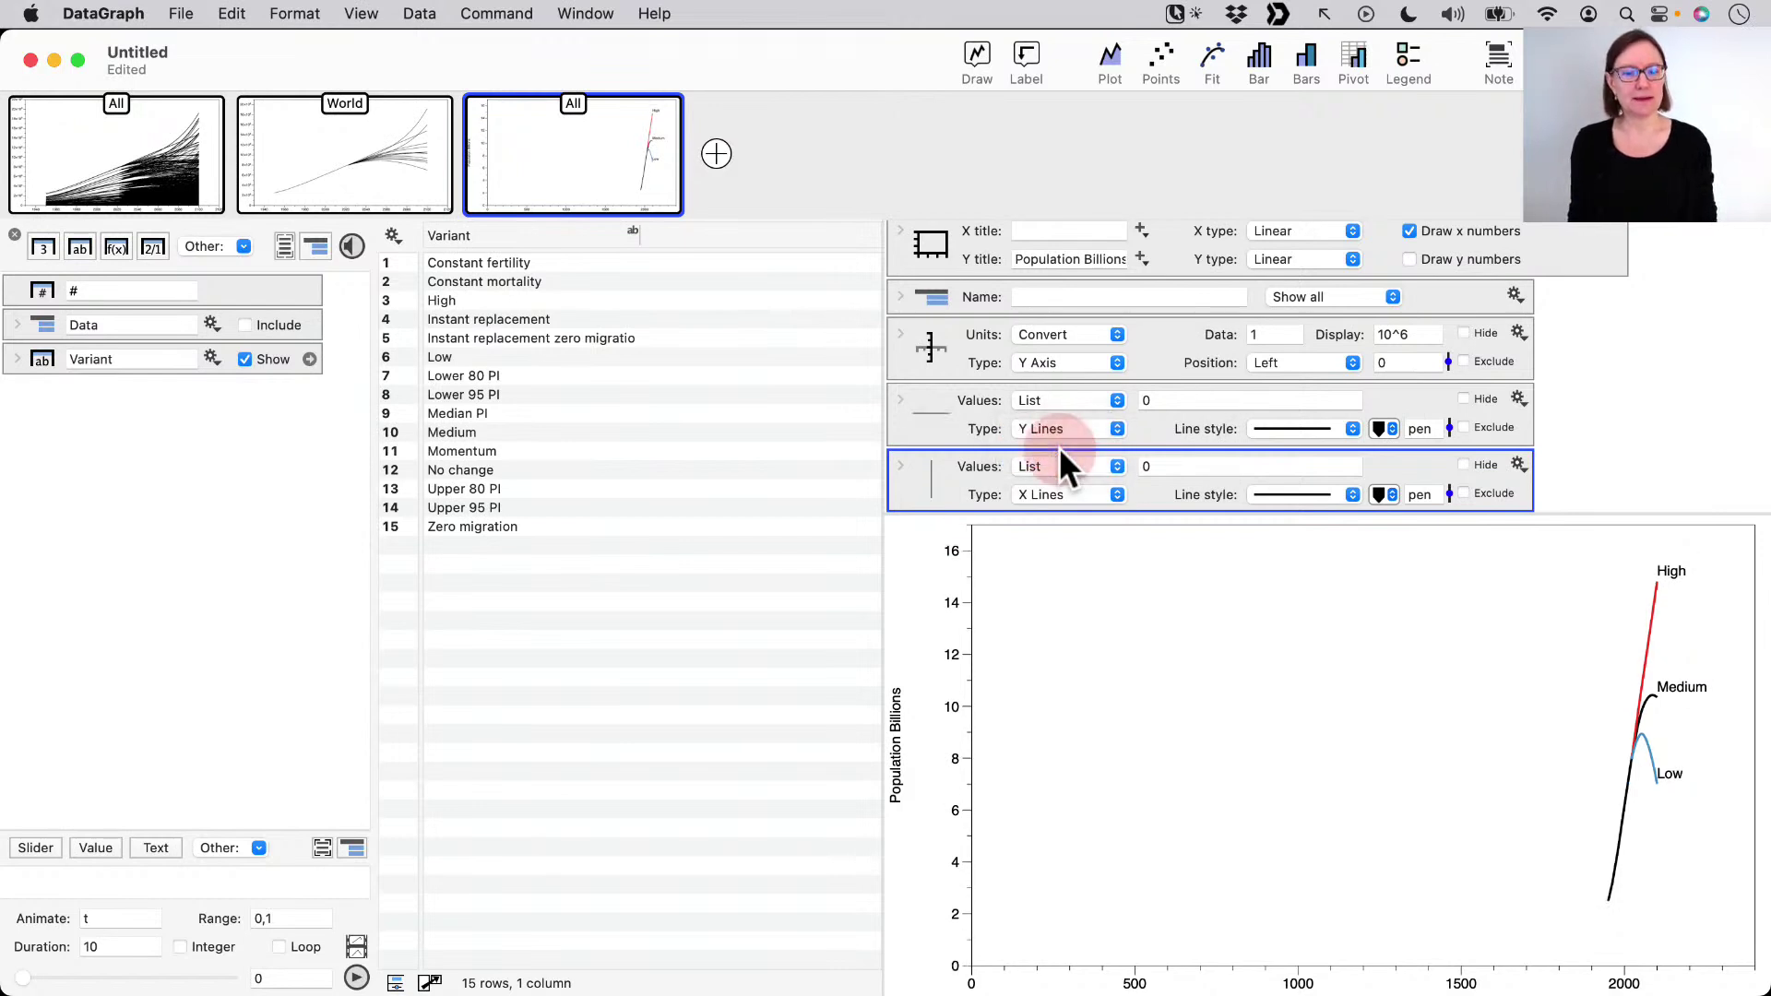
pyautogui.click(955, 405)
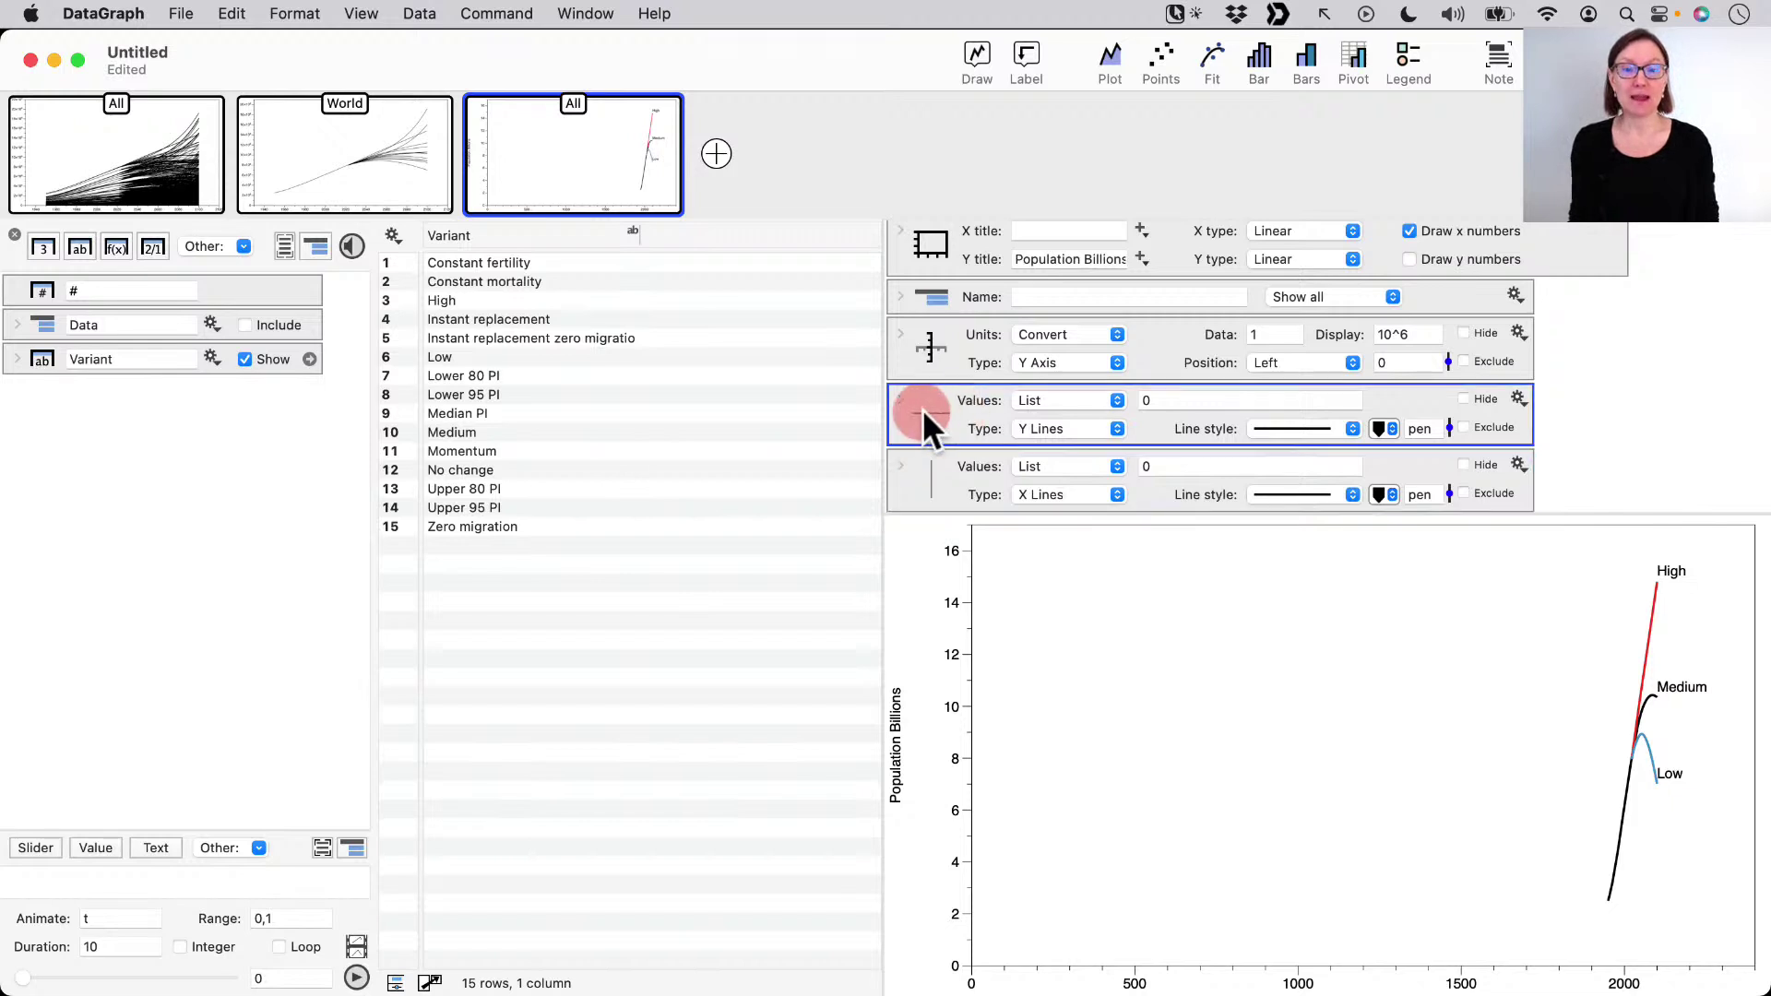
pyautogui.click(1162, 400)
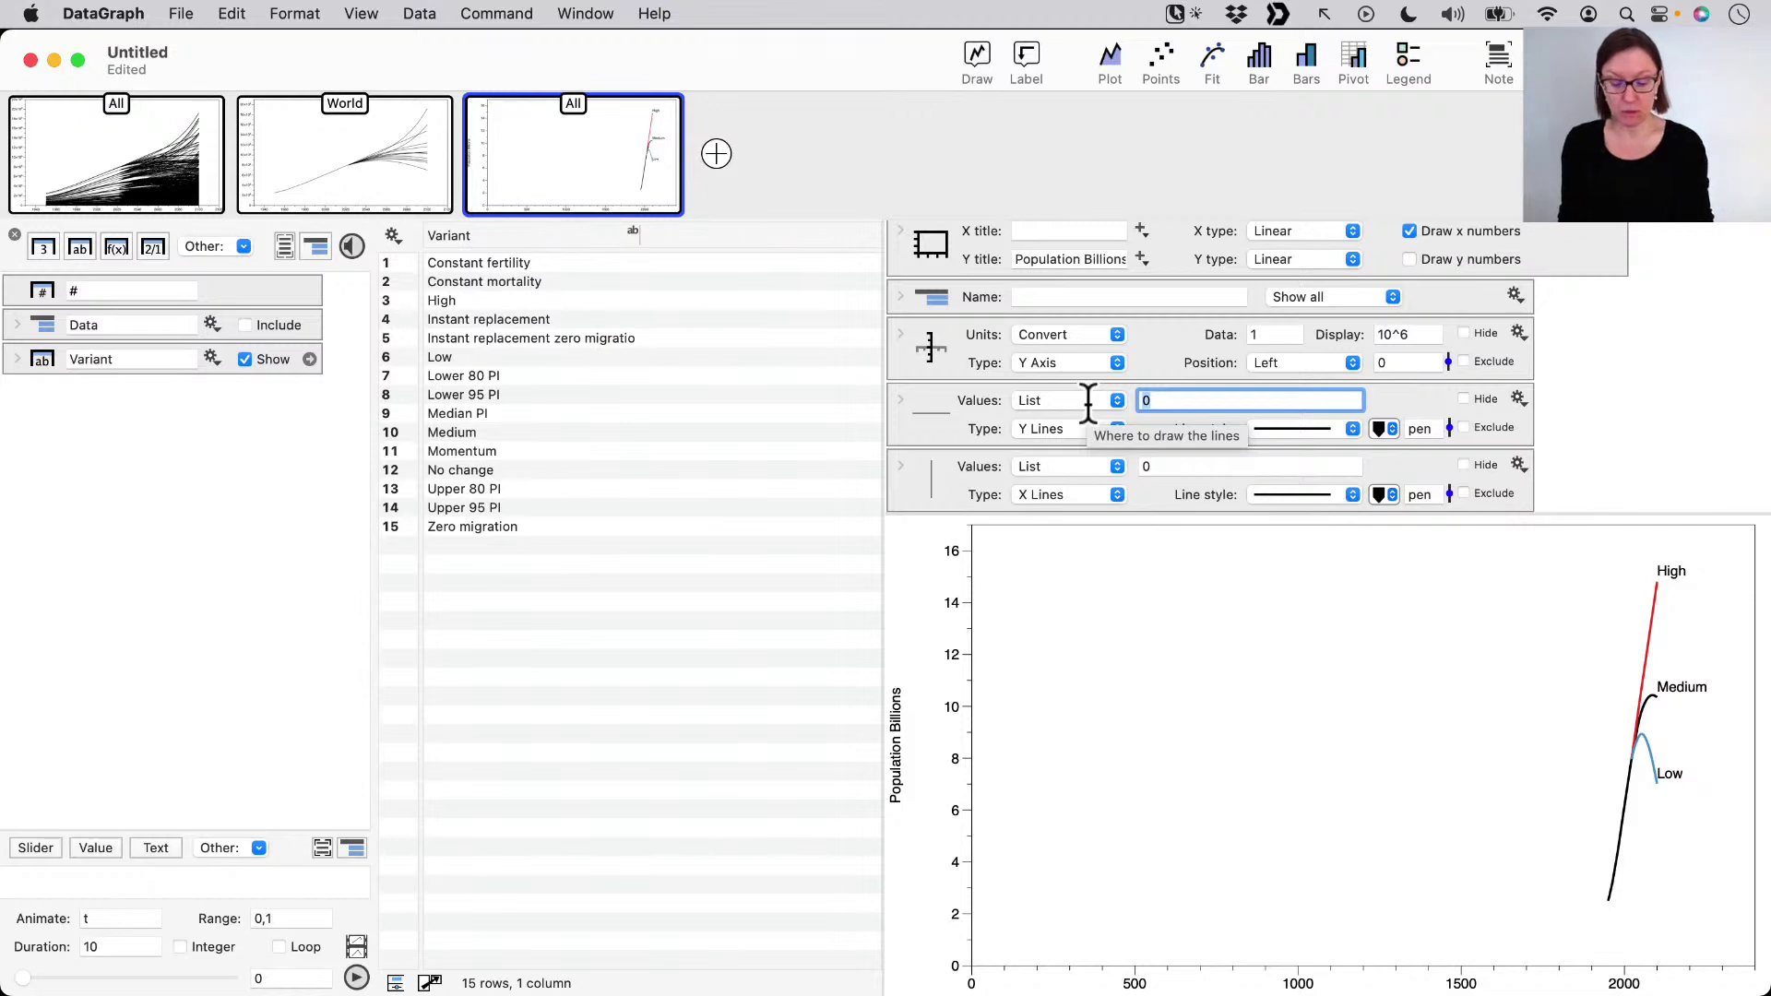
pyautogui.write('8e6')
pyautogui.press('Return')
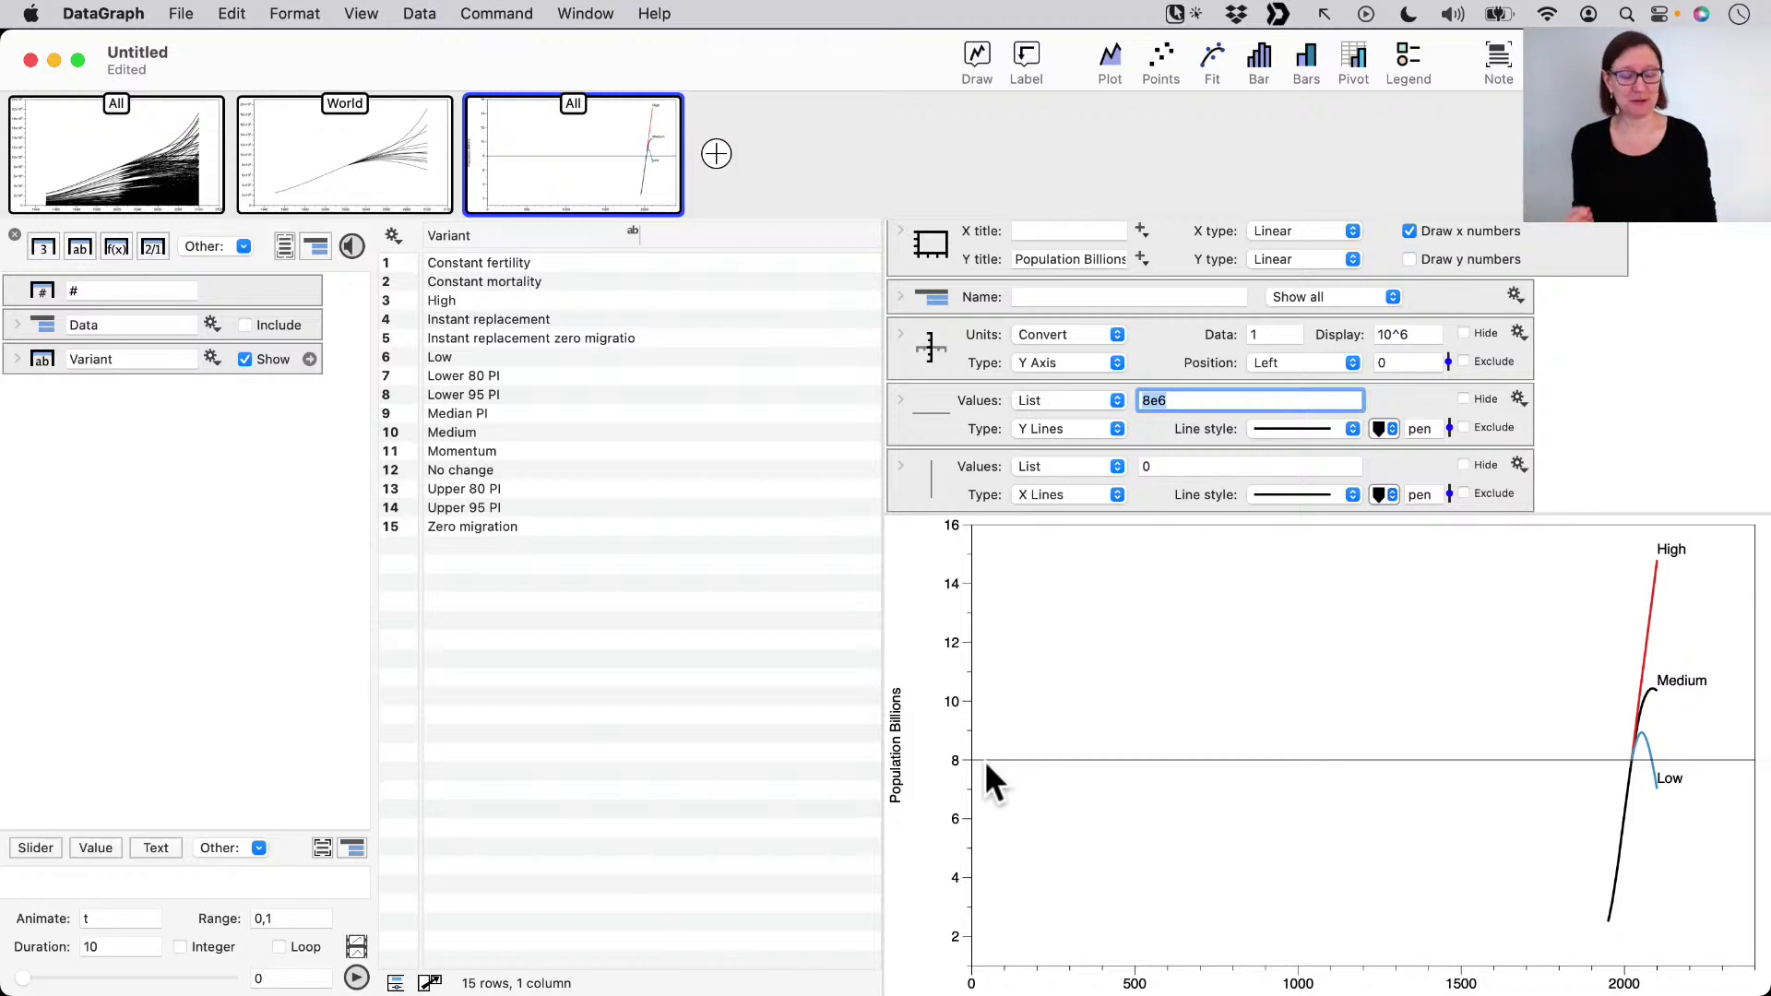
# - Give the horizontal line at 8e6 a dashed line style
pyautogui.click(1166, 422)
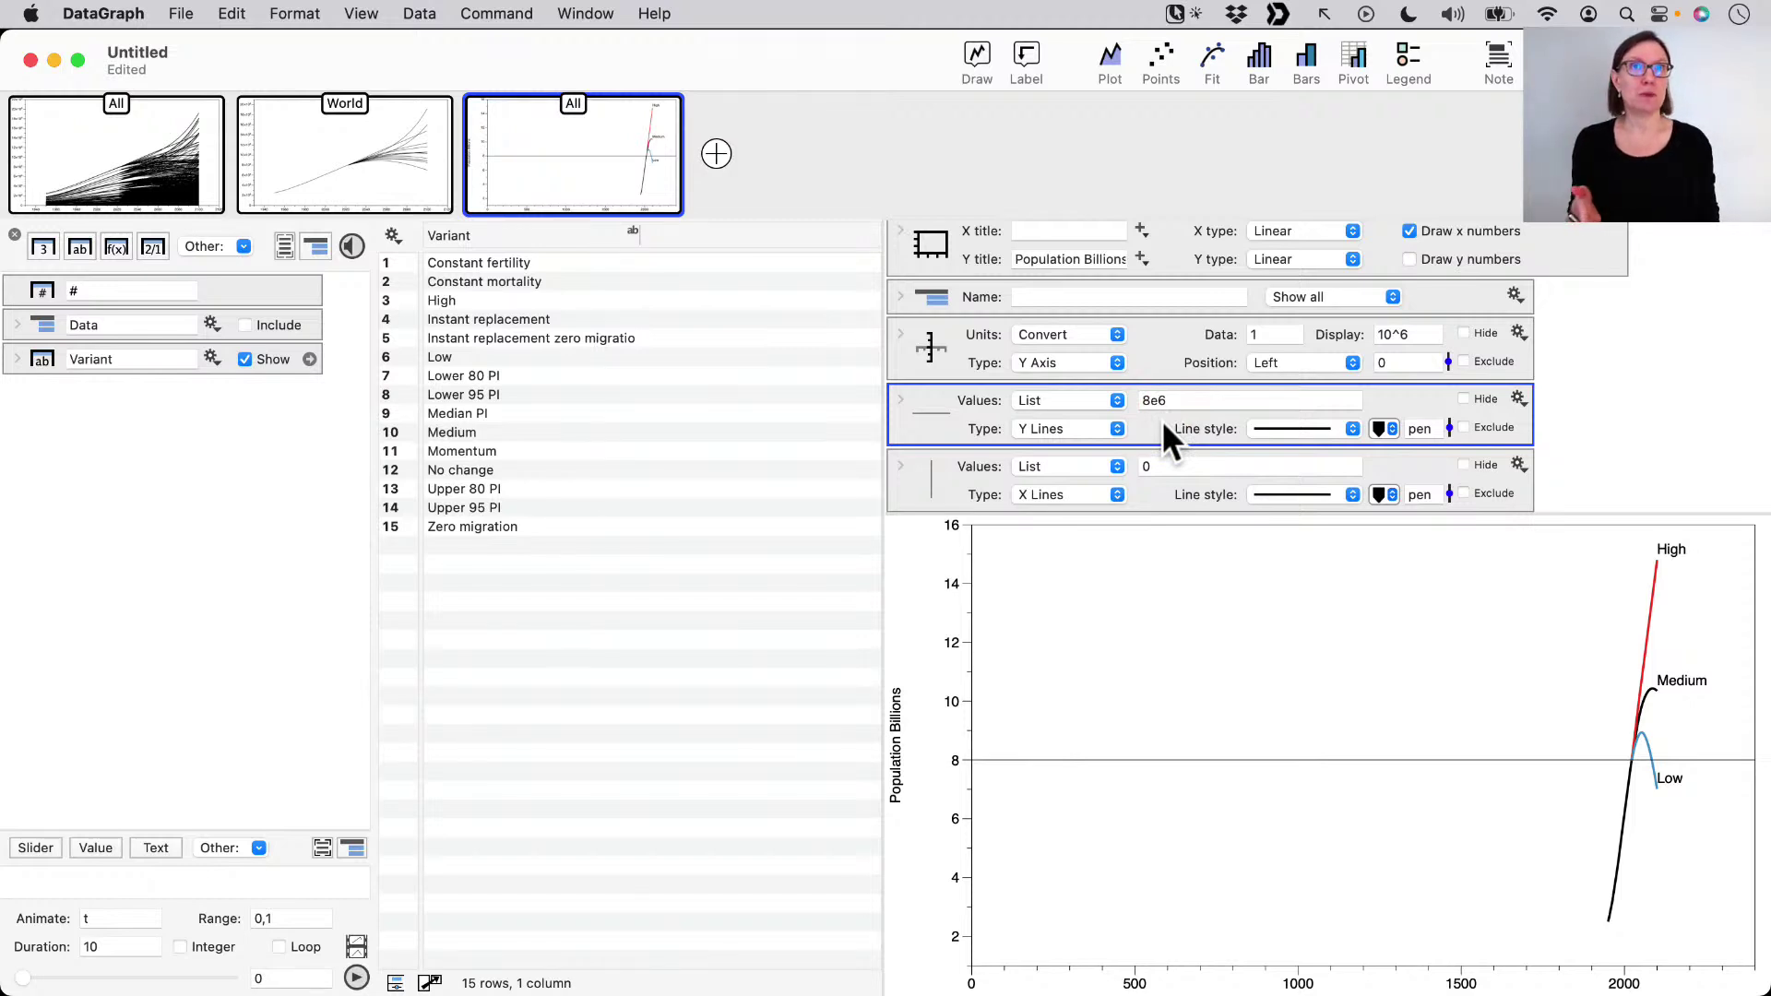
pyautogui.hotkey('ctrl', 'a')
pyautogui.moveTo(1253, 415); pyautogui.dragTo(1185, 407)
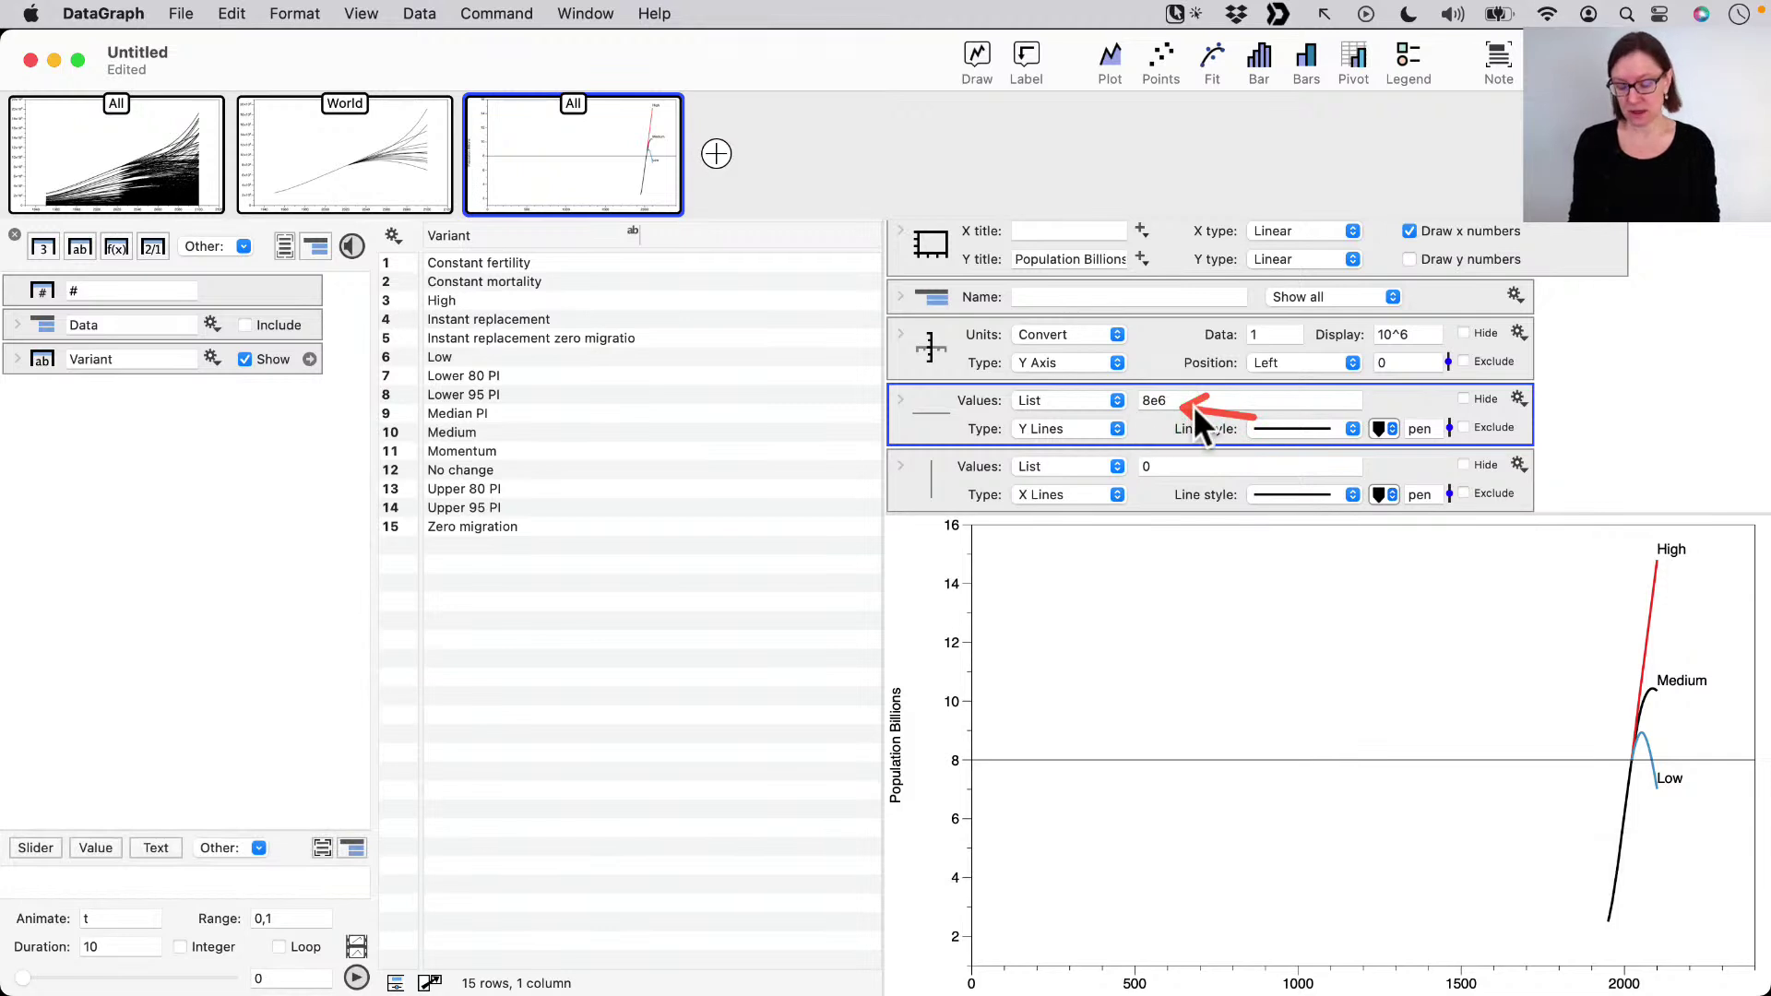
pyautogui.click(1310, 429)
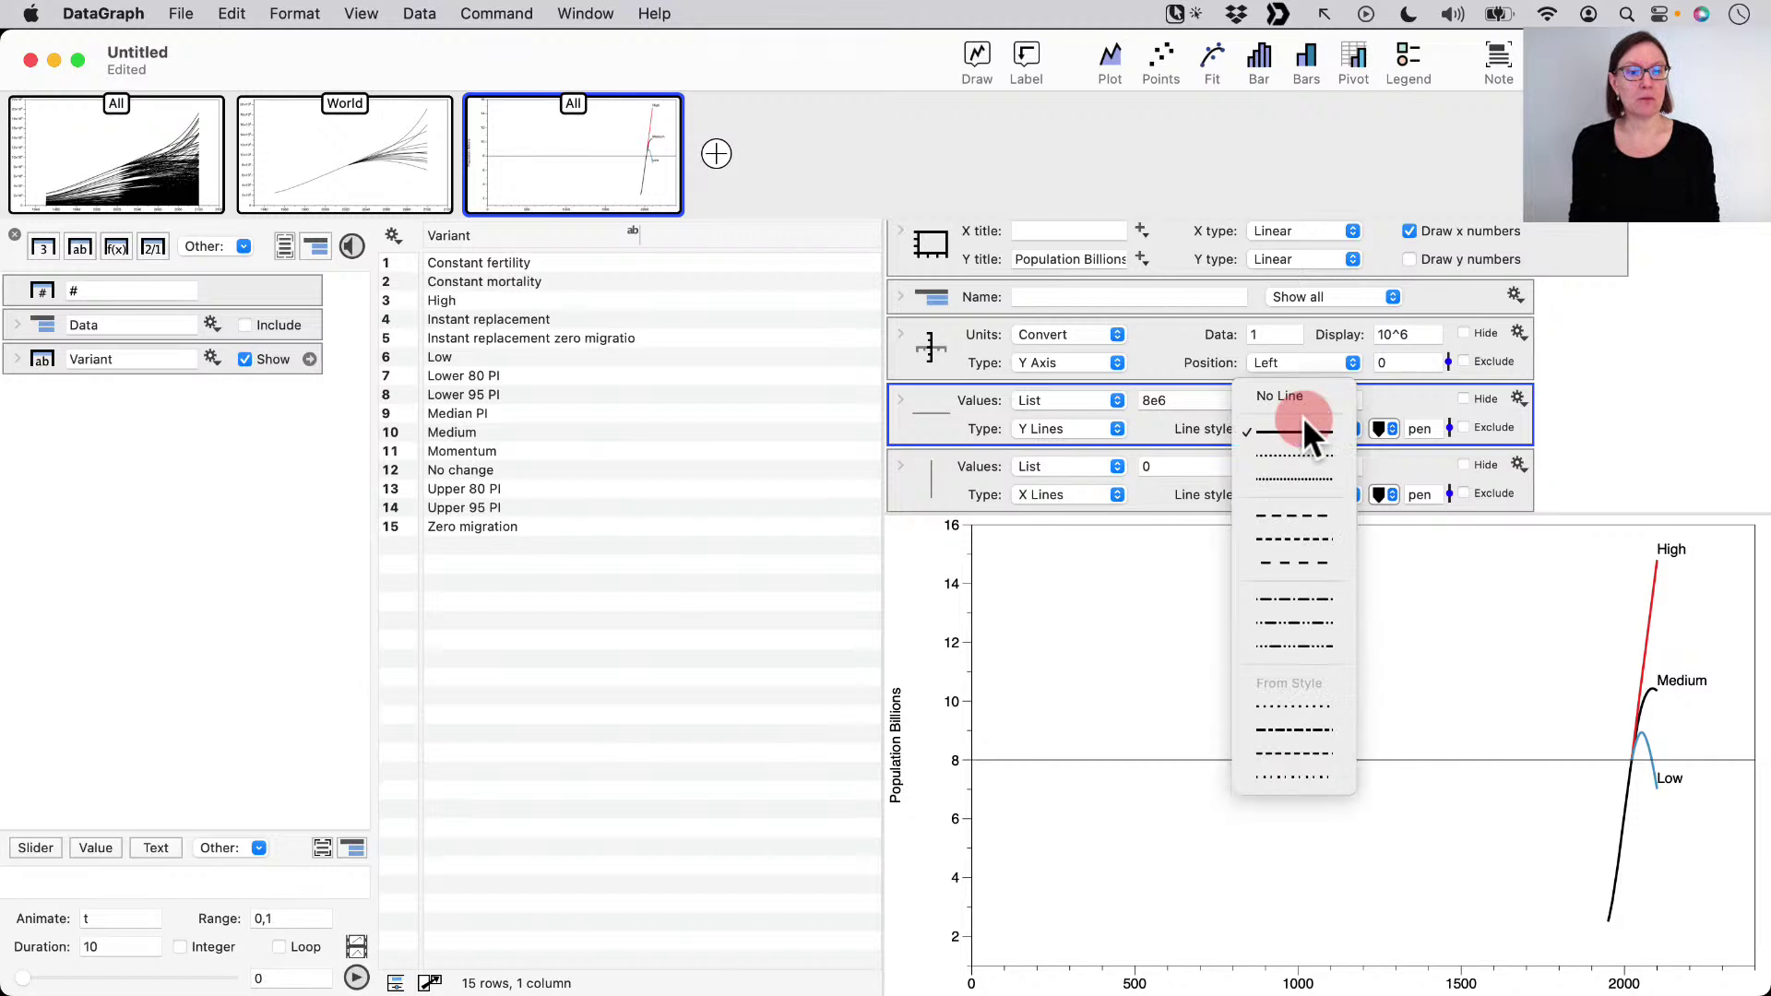
pyautogui.click(1293, 537)
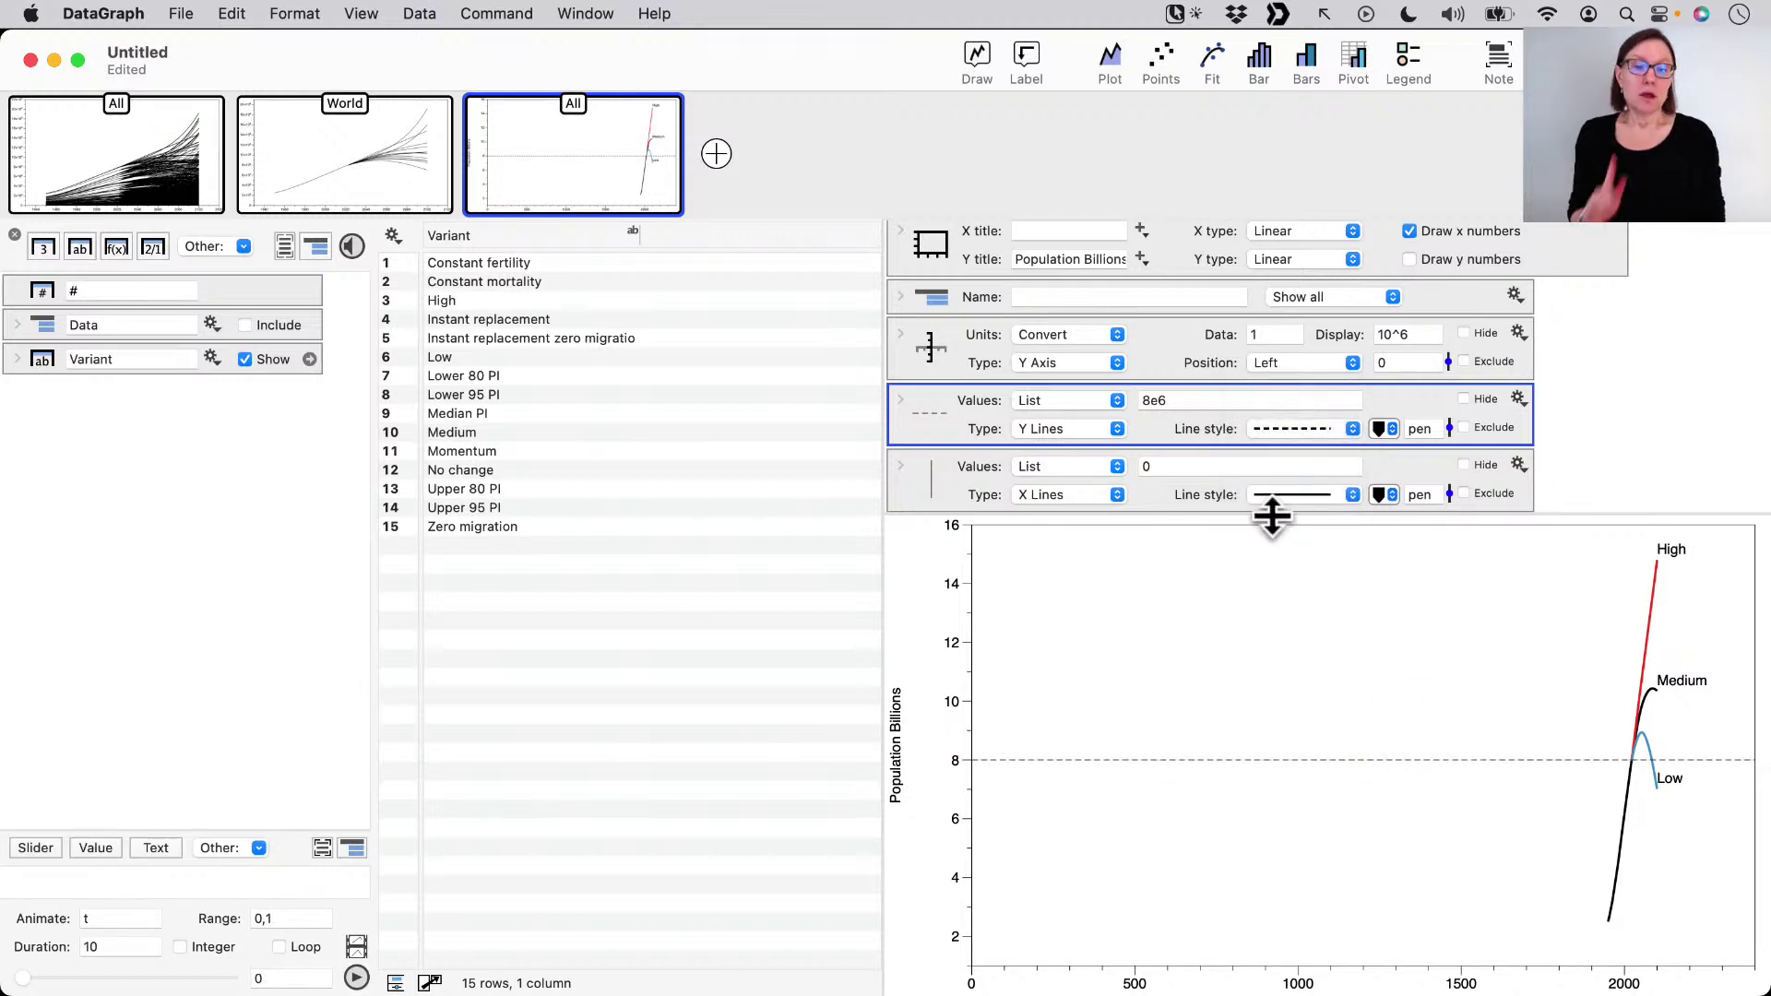
# - Set the X Lines value to 2022 and give the vertical line the same dashed style
pyautogui.doubleClick(1191, 465)
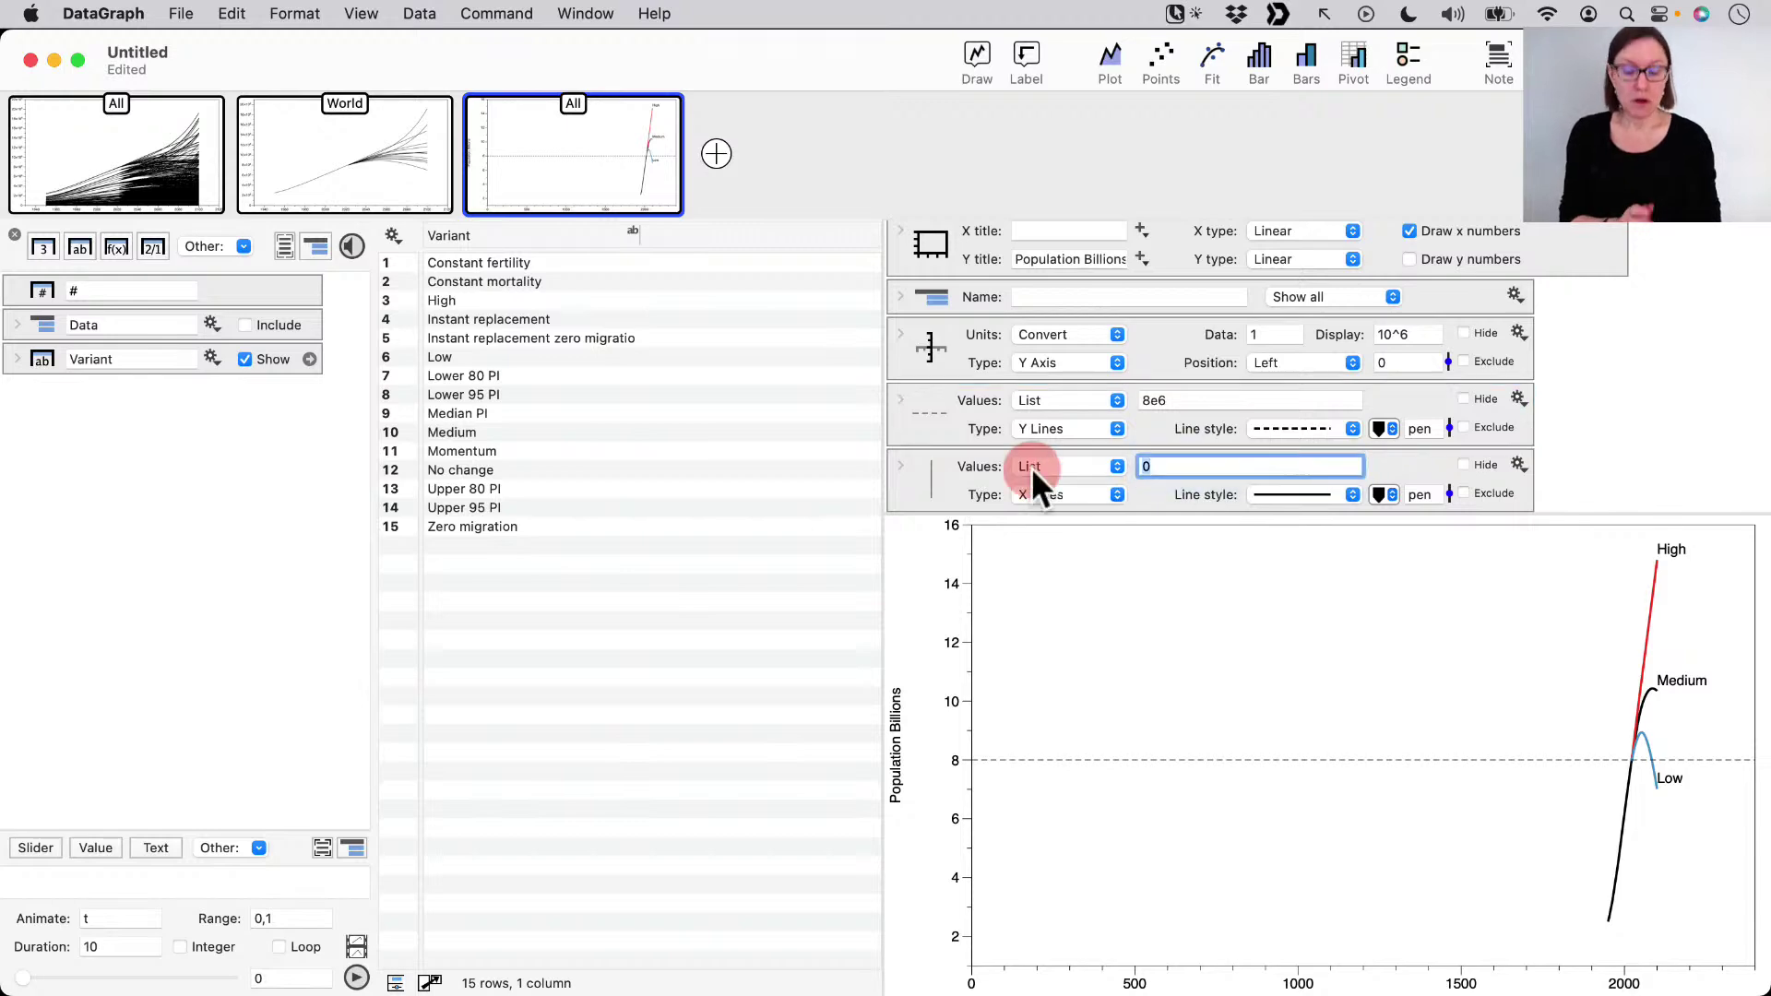
pyautogui.write('2022')
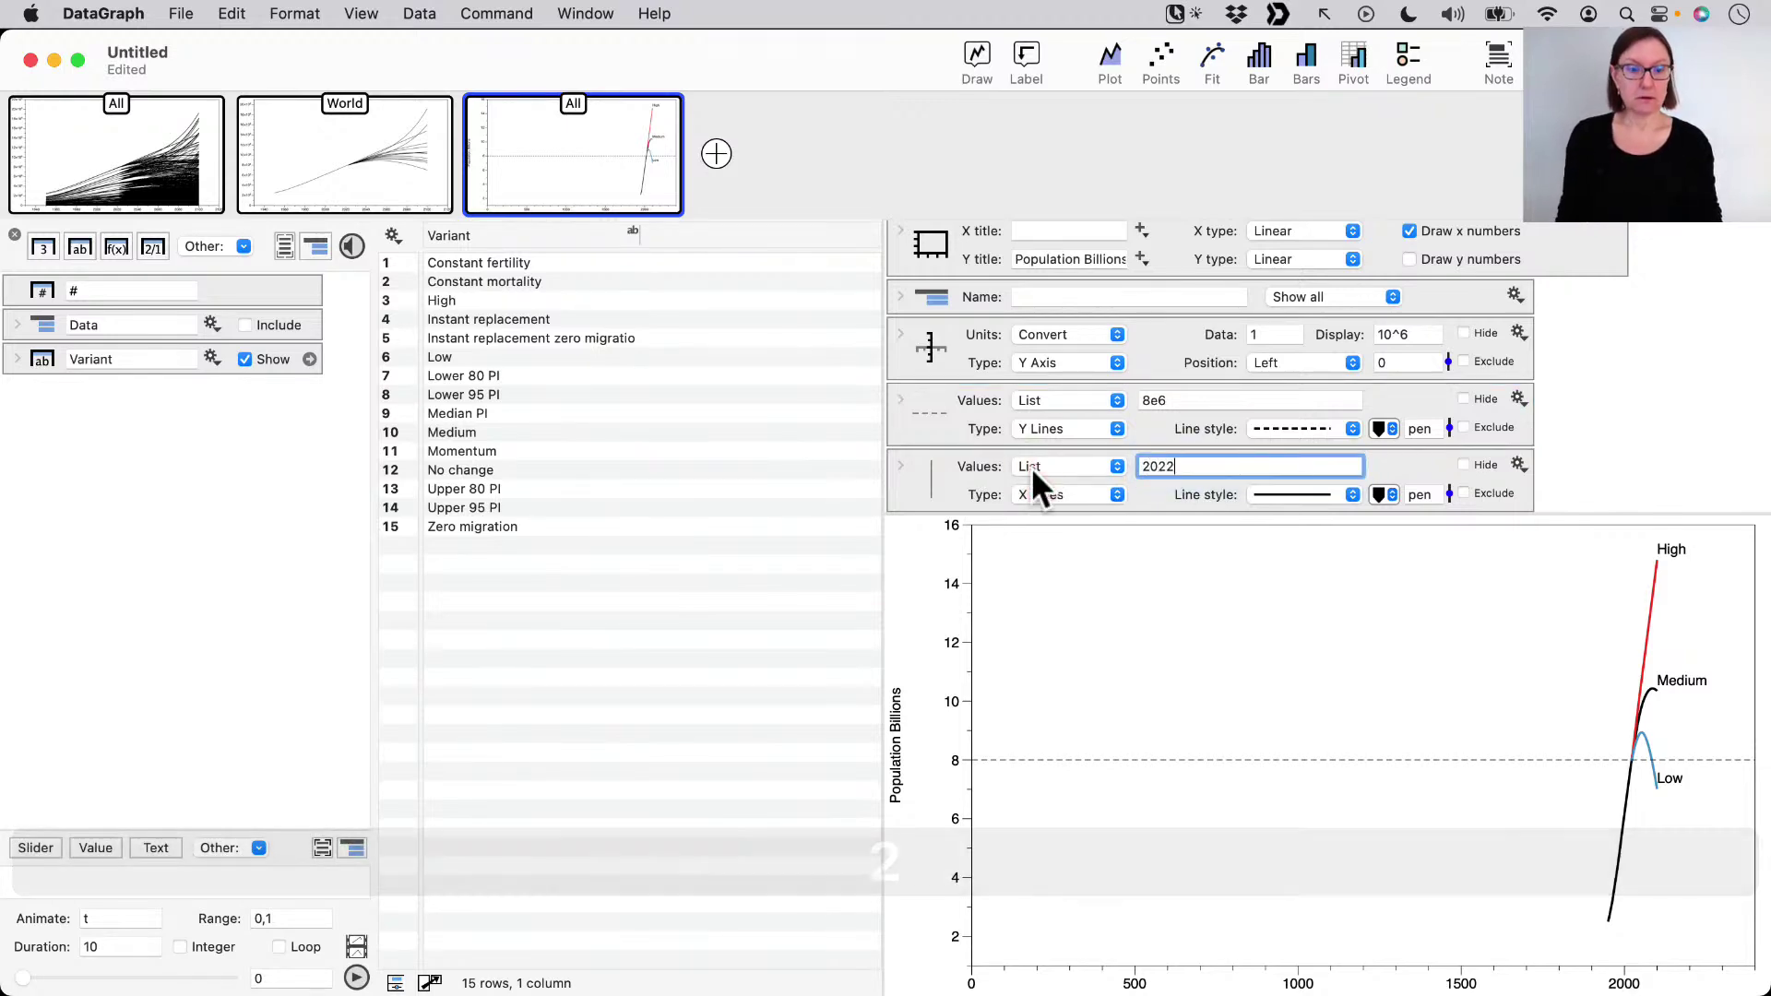
pyautogui.press('Return')
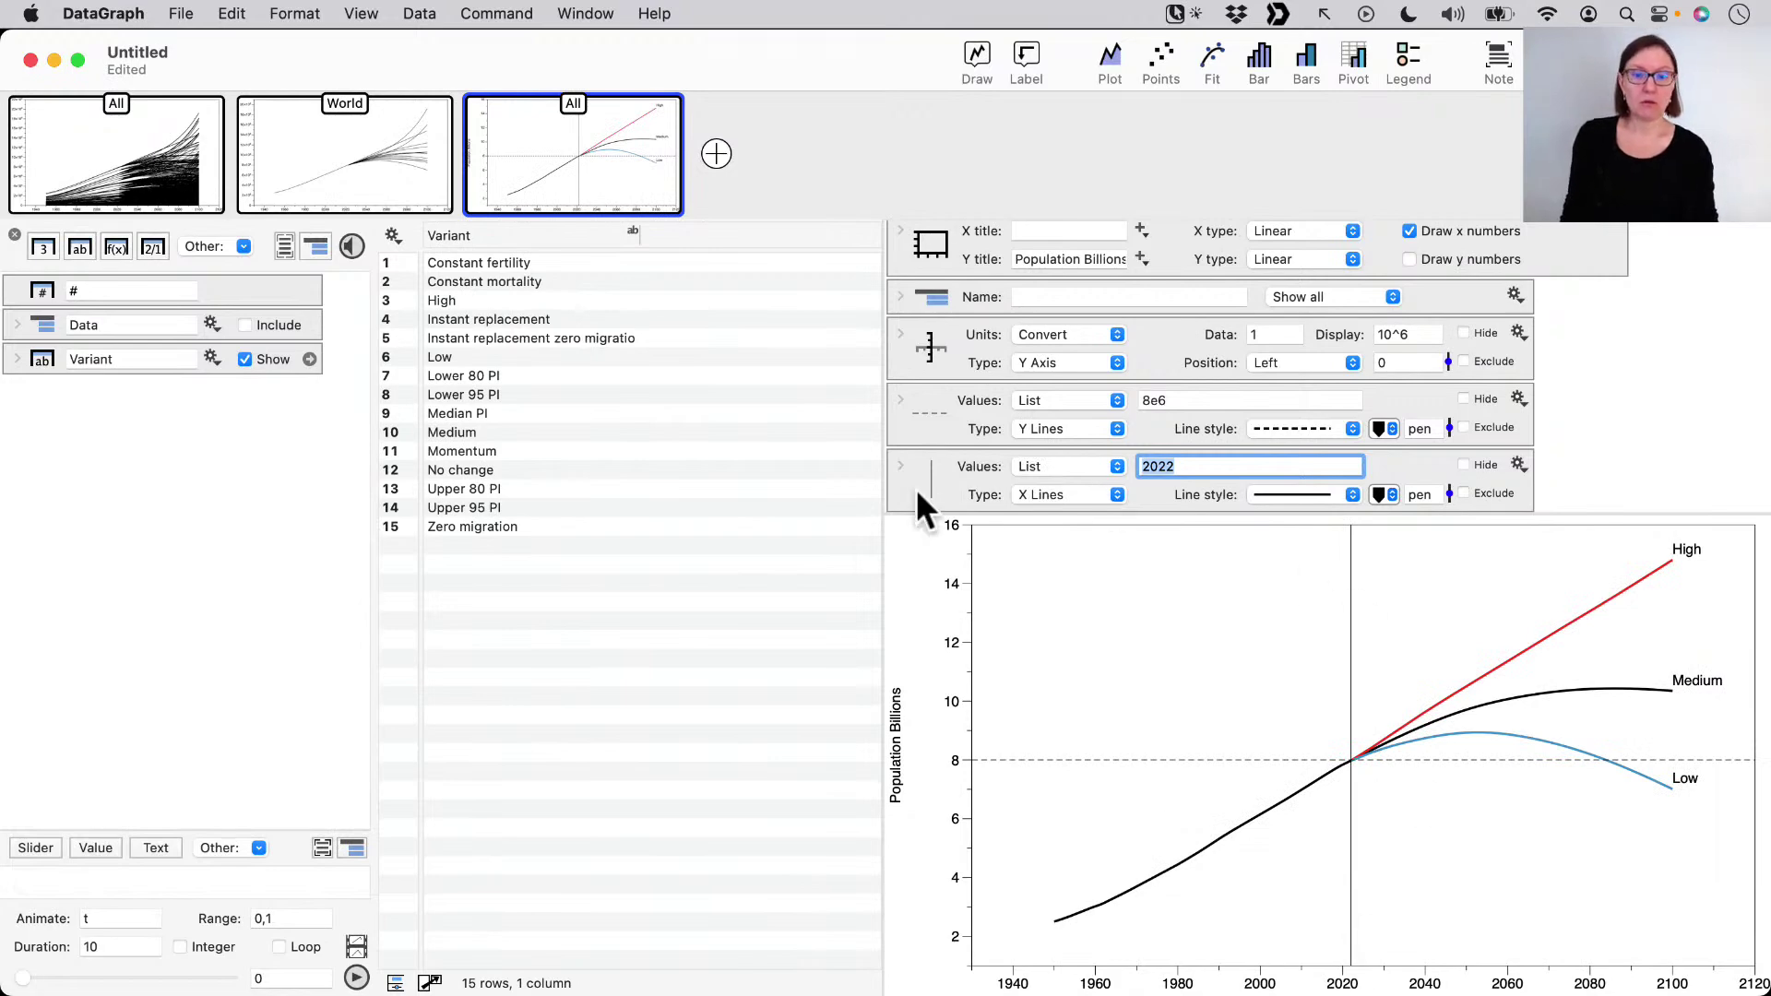
pyautogui.click(1277, 494)
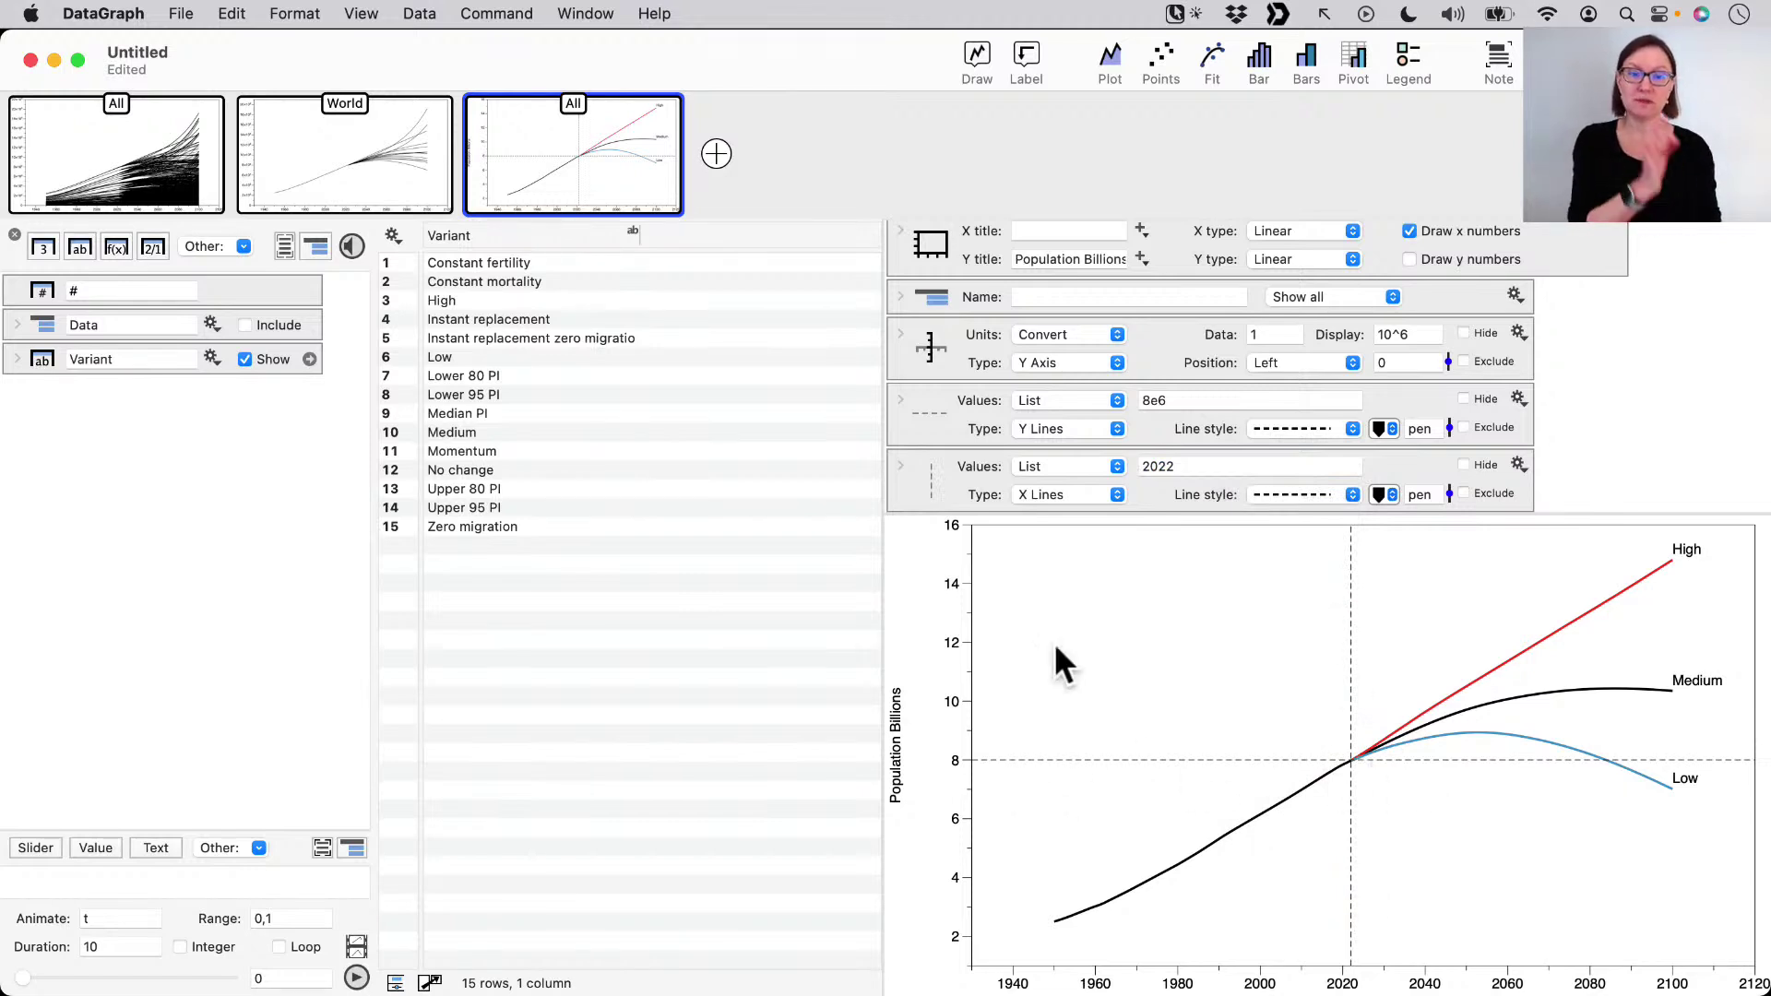
# - Set the Y line's extent to Specified with an upper fixed value of 2022, and collapse its settings
pyautogui.click(899, 397)
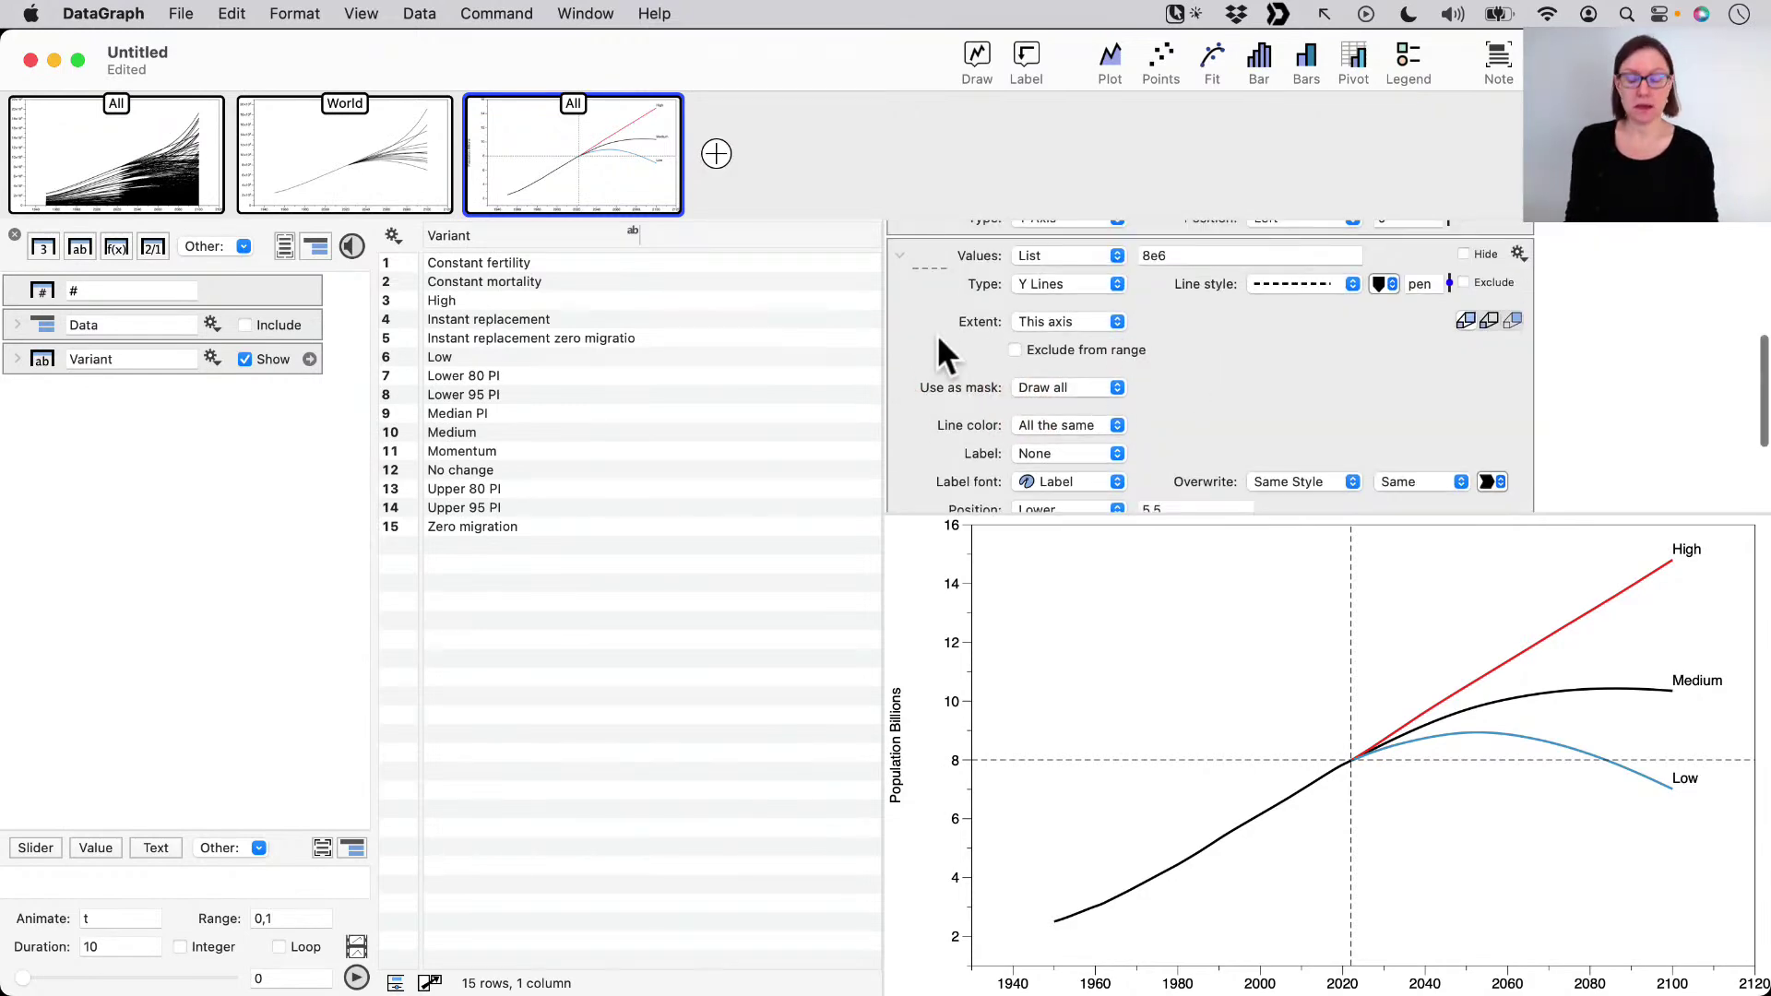
pyautogui.hotkey('ctrl', 'a')
pyautogui.moveTo(832, 335); pyautogui.dragTo(924, 332)
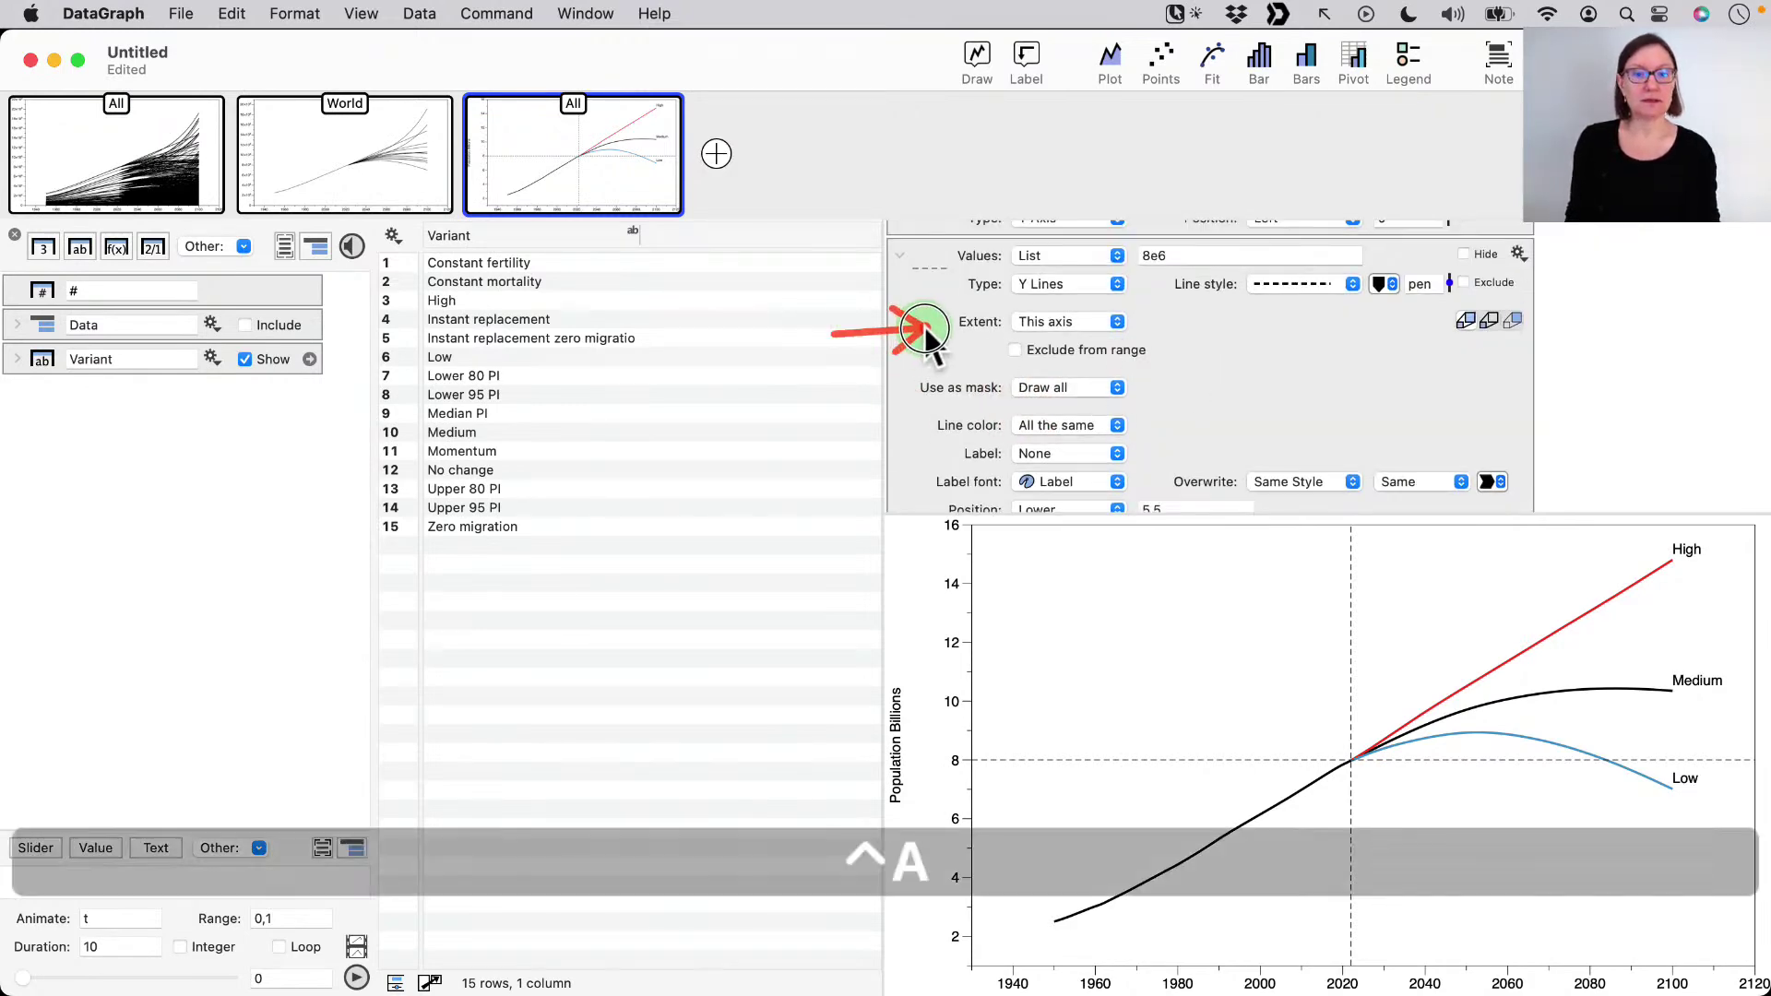
pyautogui.click(1085, 319)
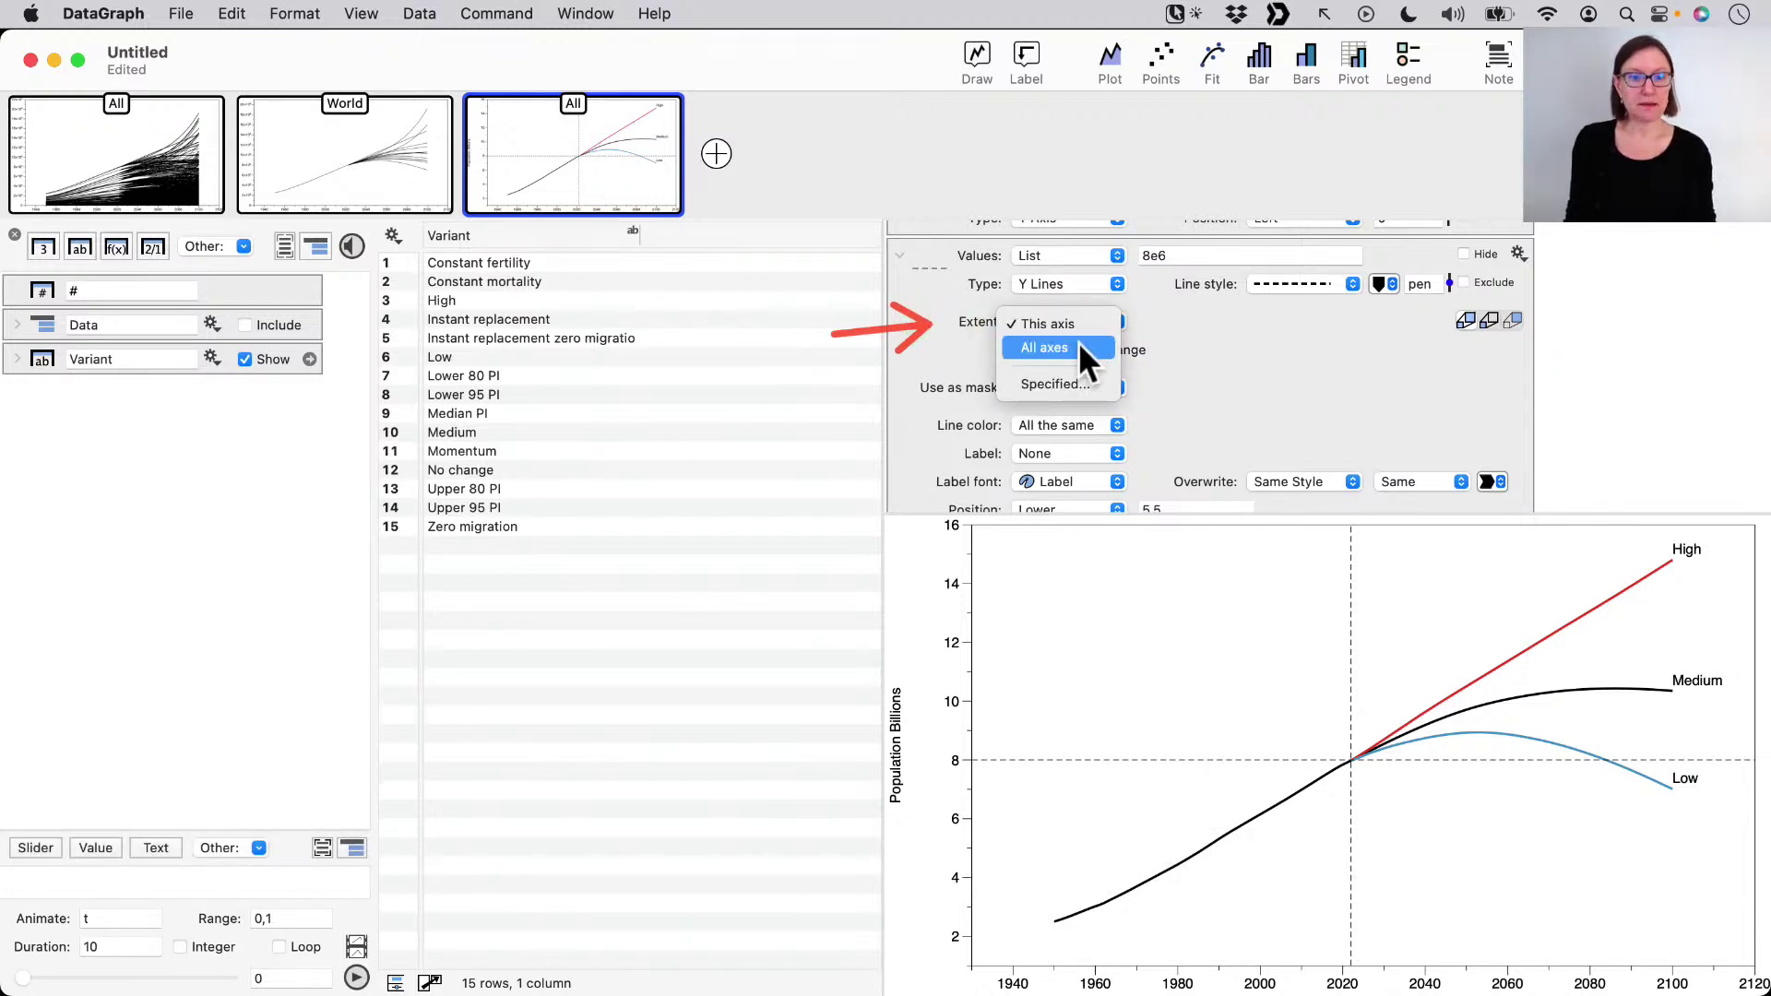
pyautogui.click(1069, 384)
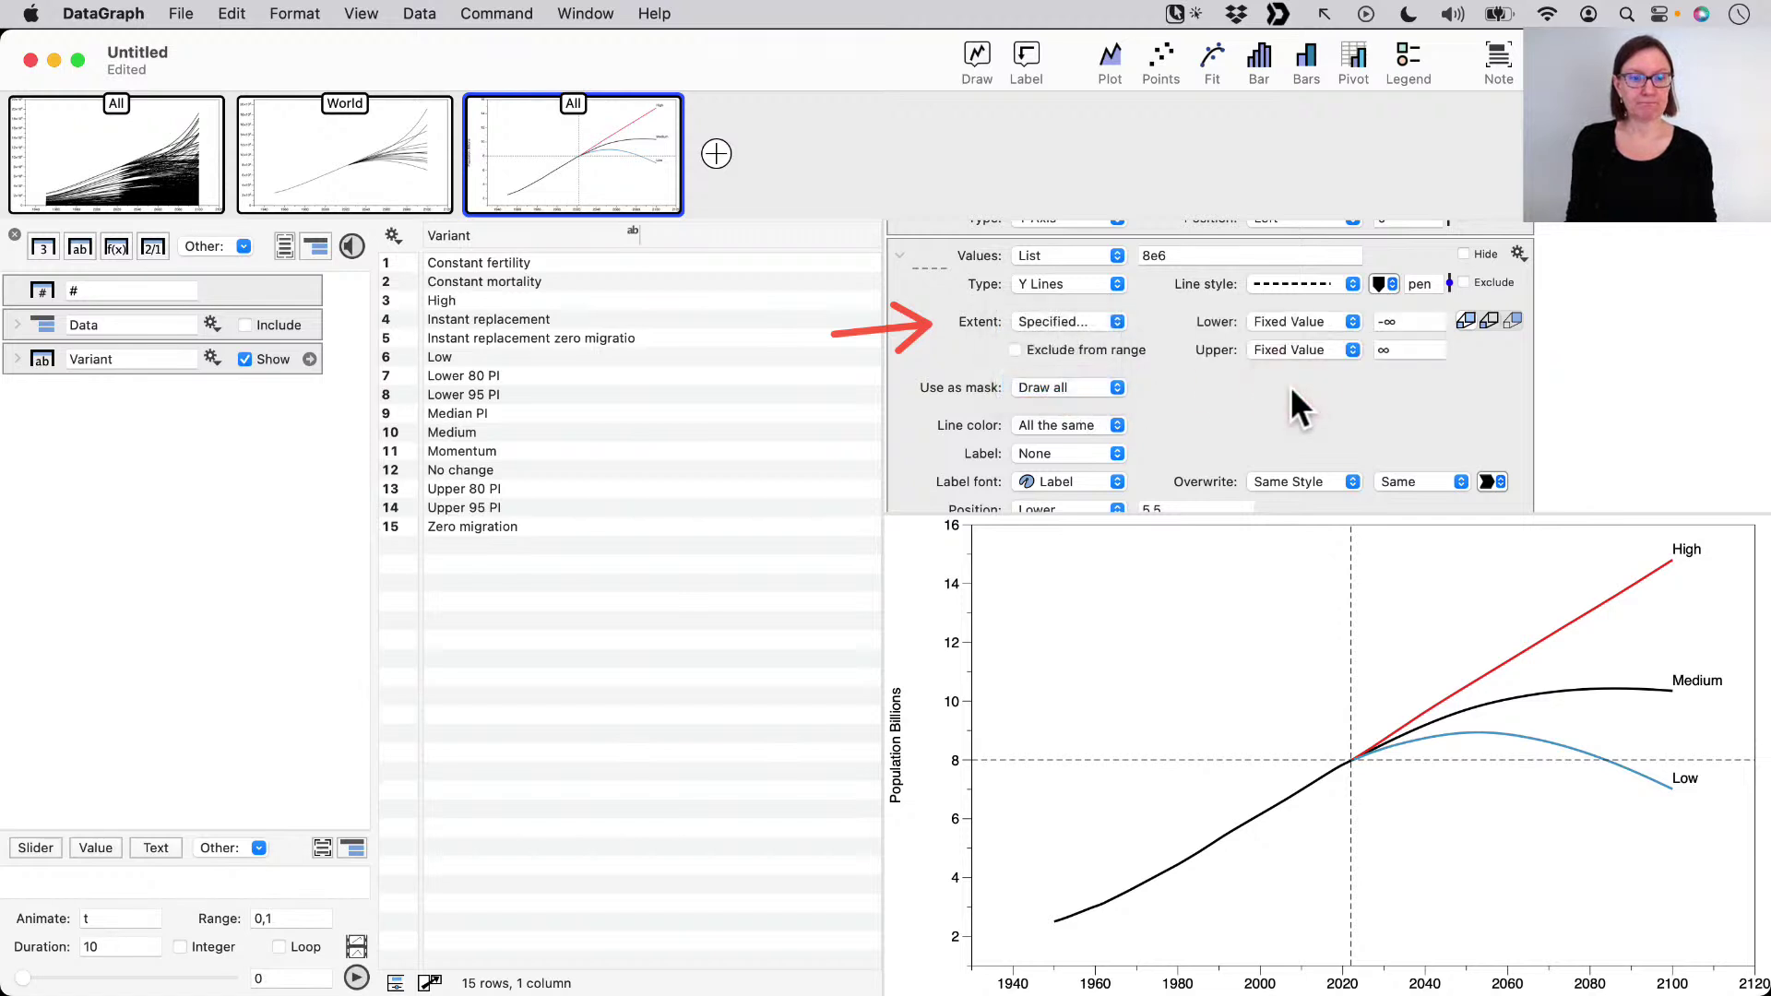
pyautogui.click(1133, 249)
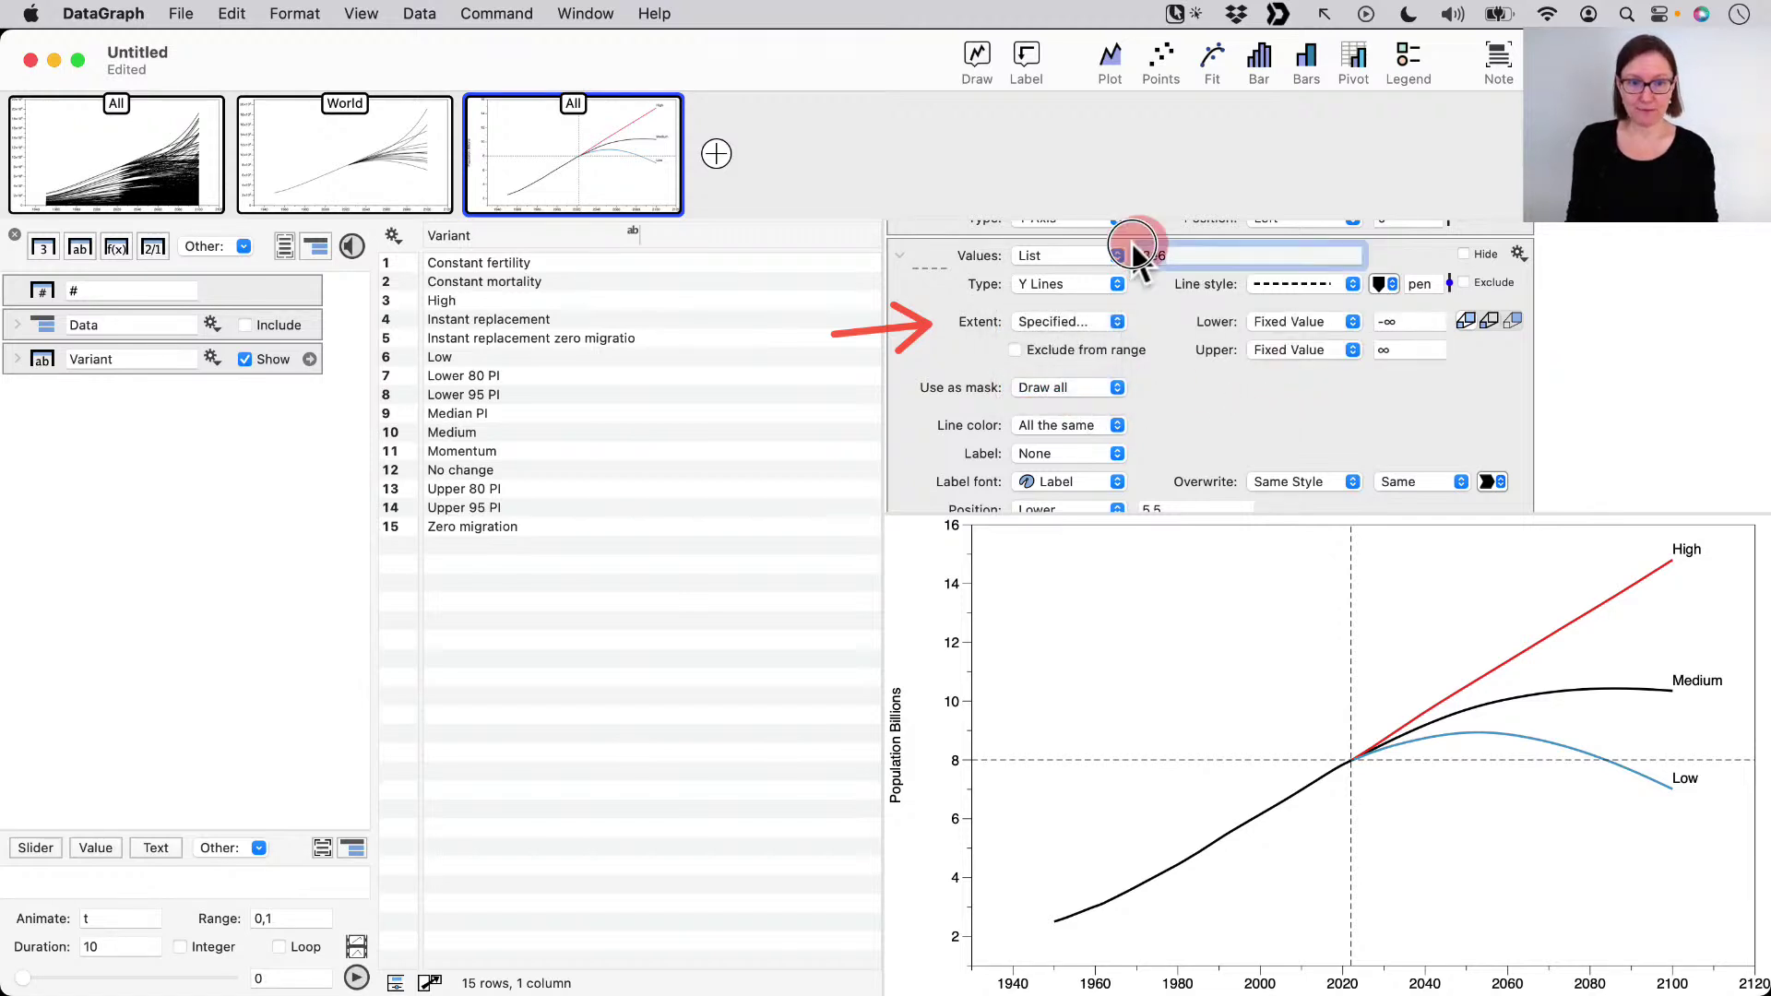
pyautogui.scroll(-1, 1217, 426)
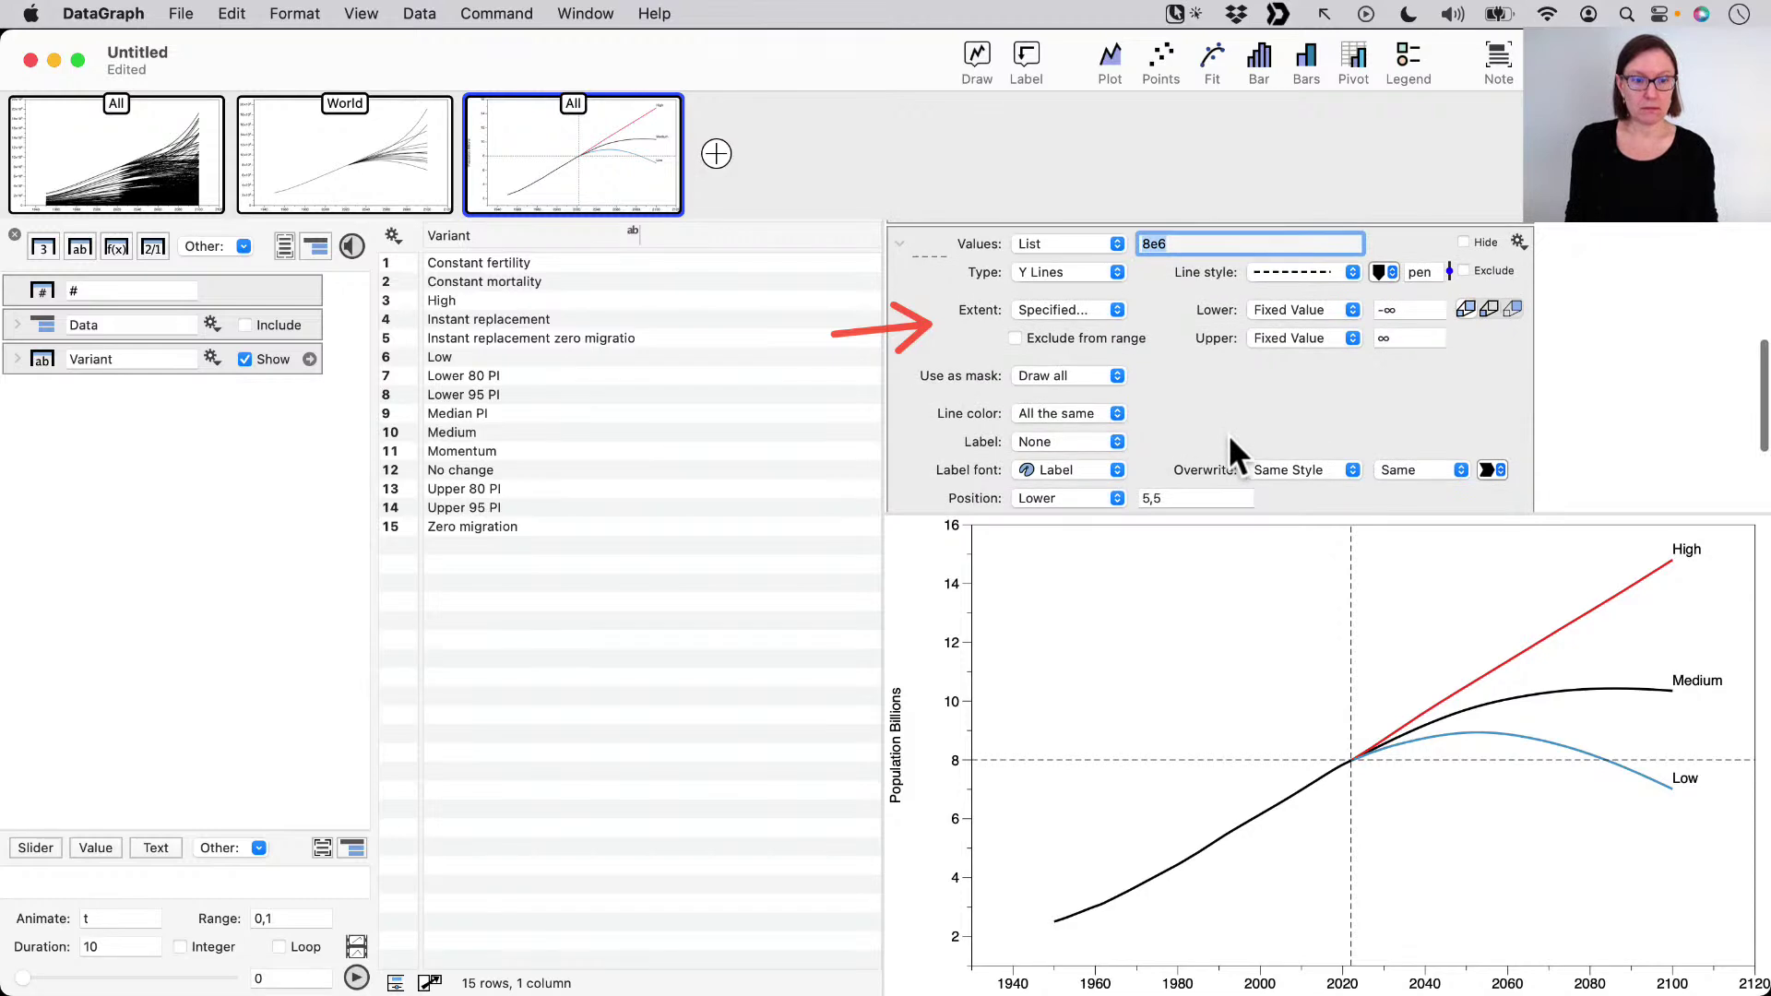
pyautogui.scroll(3, 1390, 386)
pyautogui.click(1408, 383)
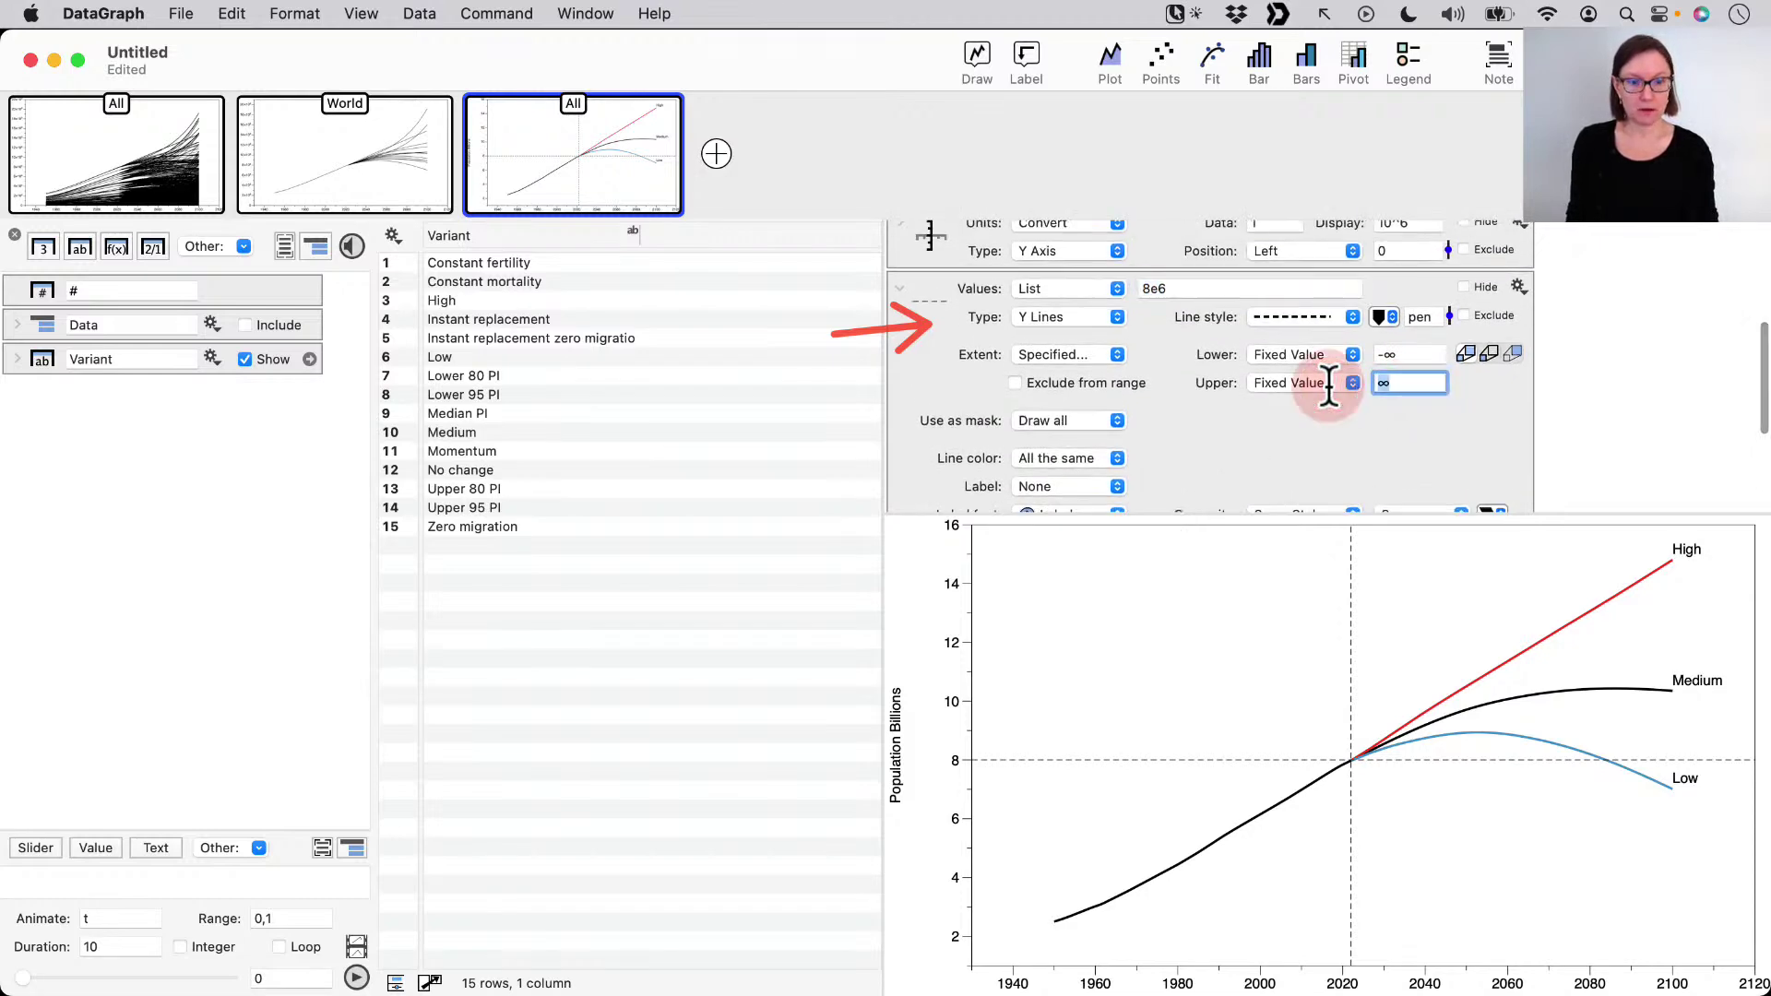
pyautogui.write('2022')
pyautogui.press('Return')
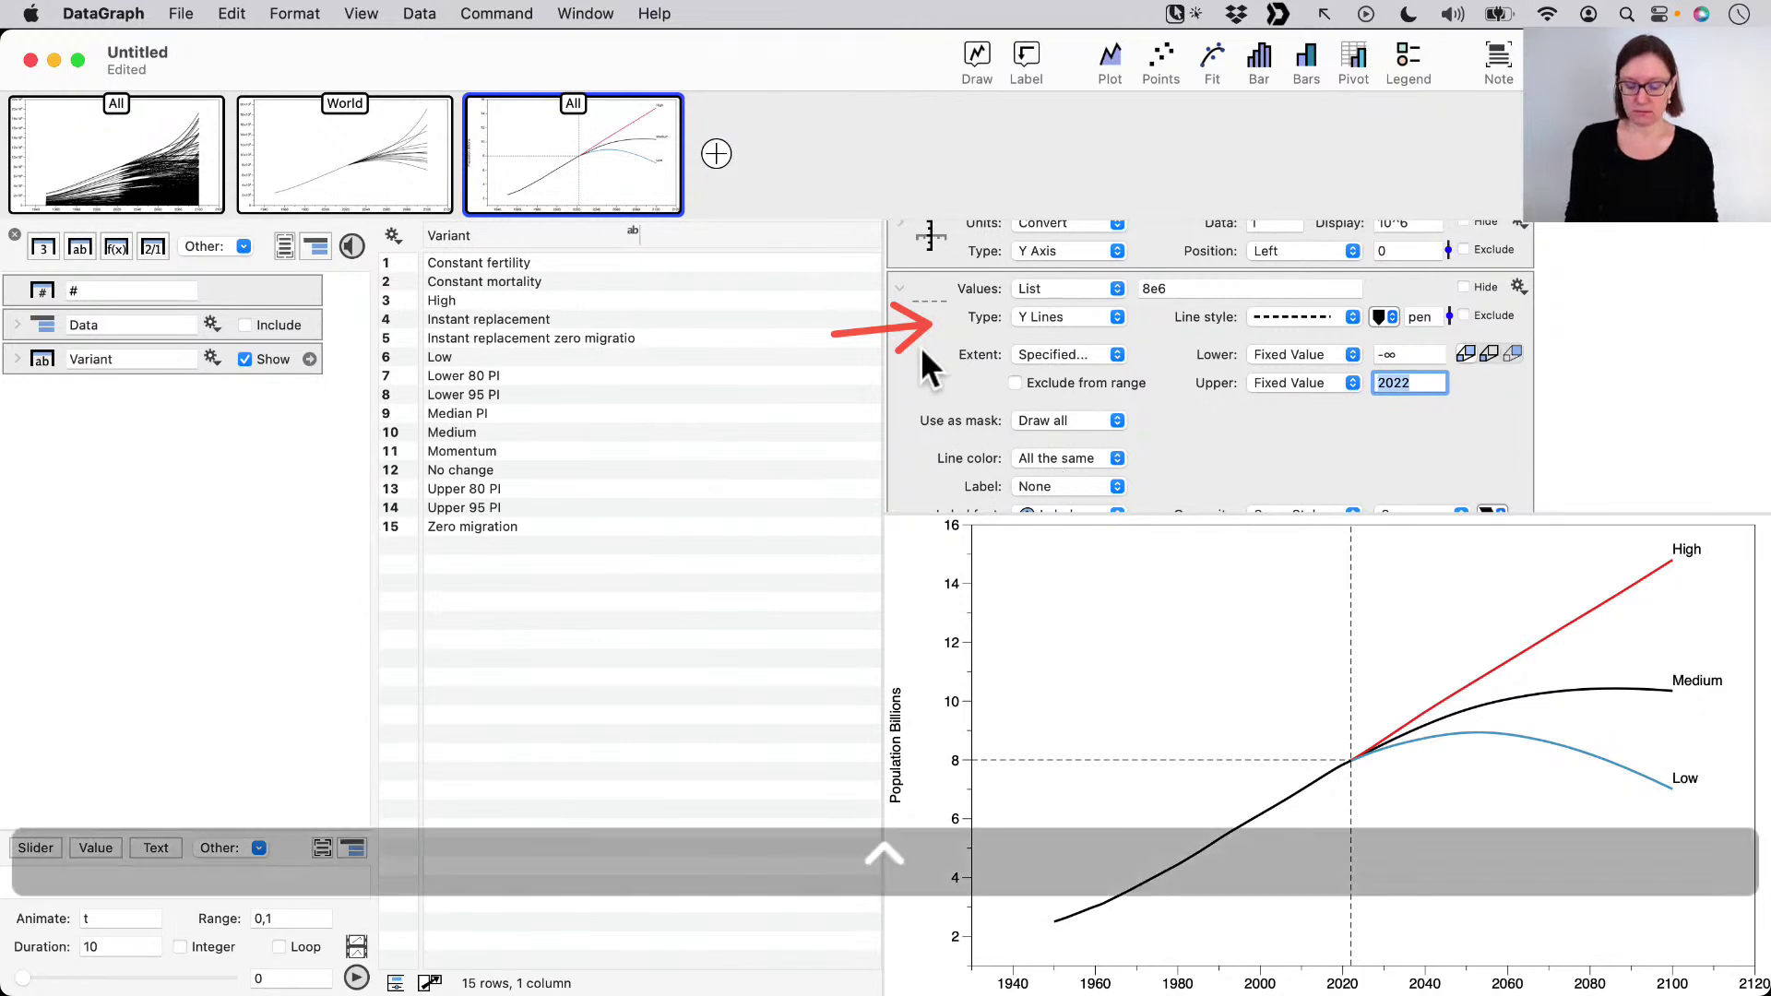
pyautogui.click(892, 290)
# - Set the X line's extent to Specified with an upper fixed value of 8e6, and collapse its settings
pyautogui.click(900, 463)
pyautogui.click(1055, 307)
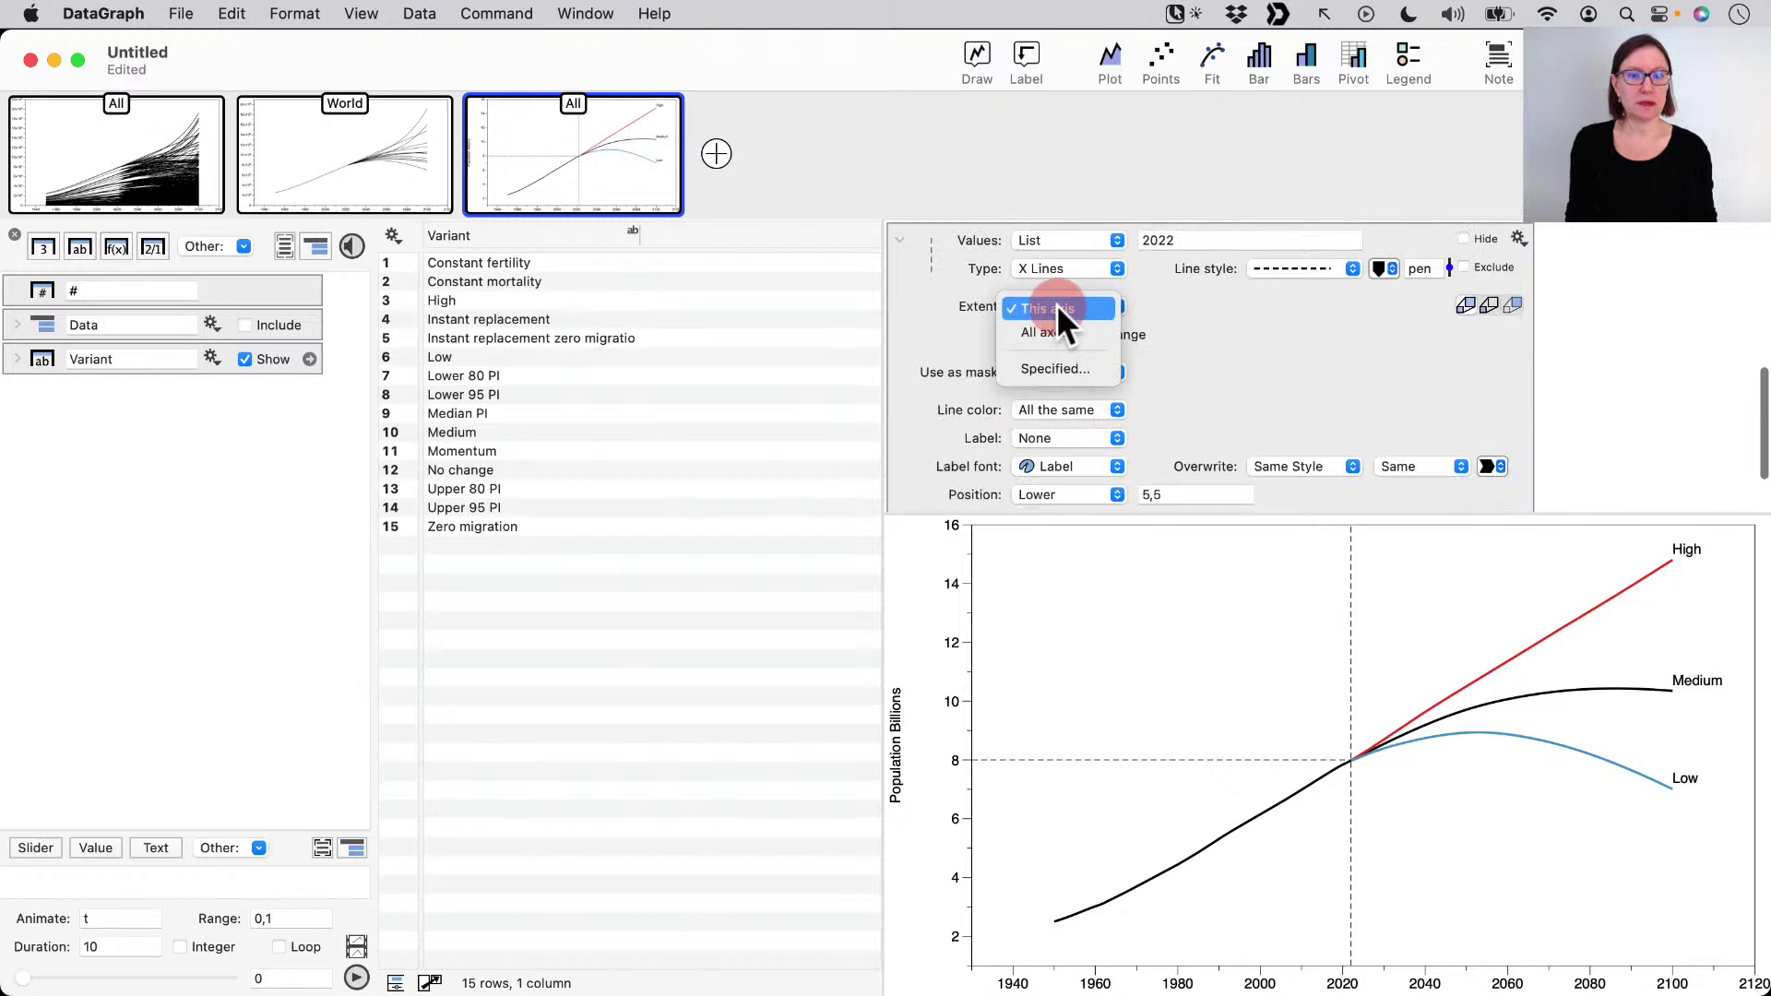
pyautogui.click(1057, 368)
pyautogui.click(1406, 336)
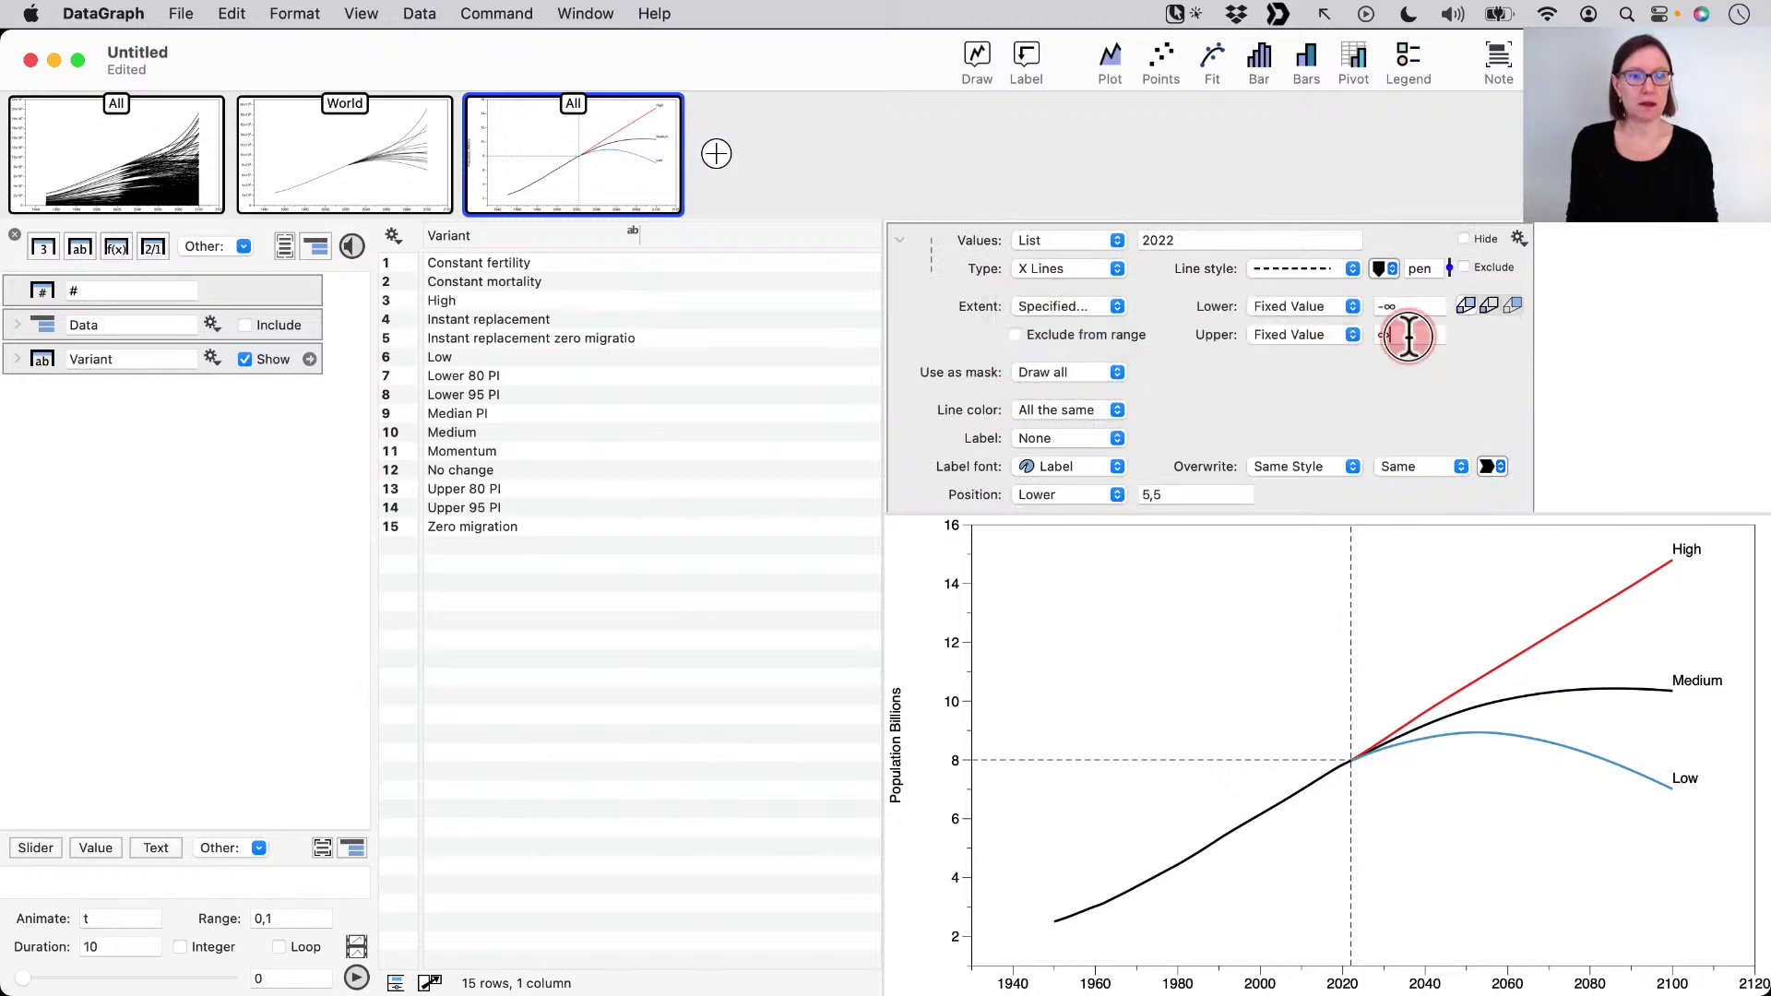
pyautogui.write('8e6')
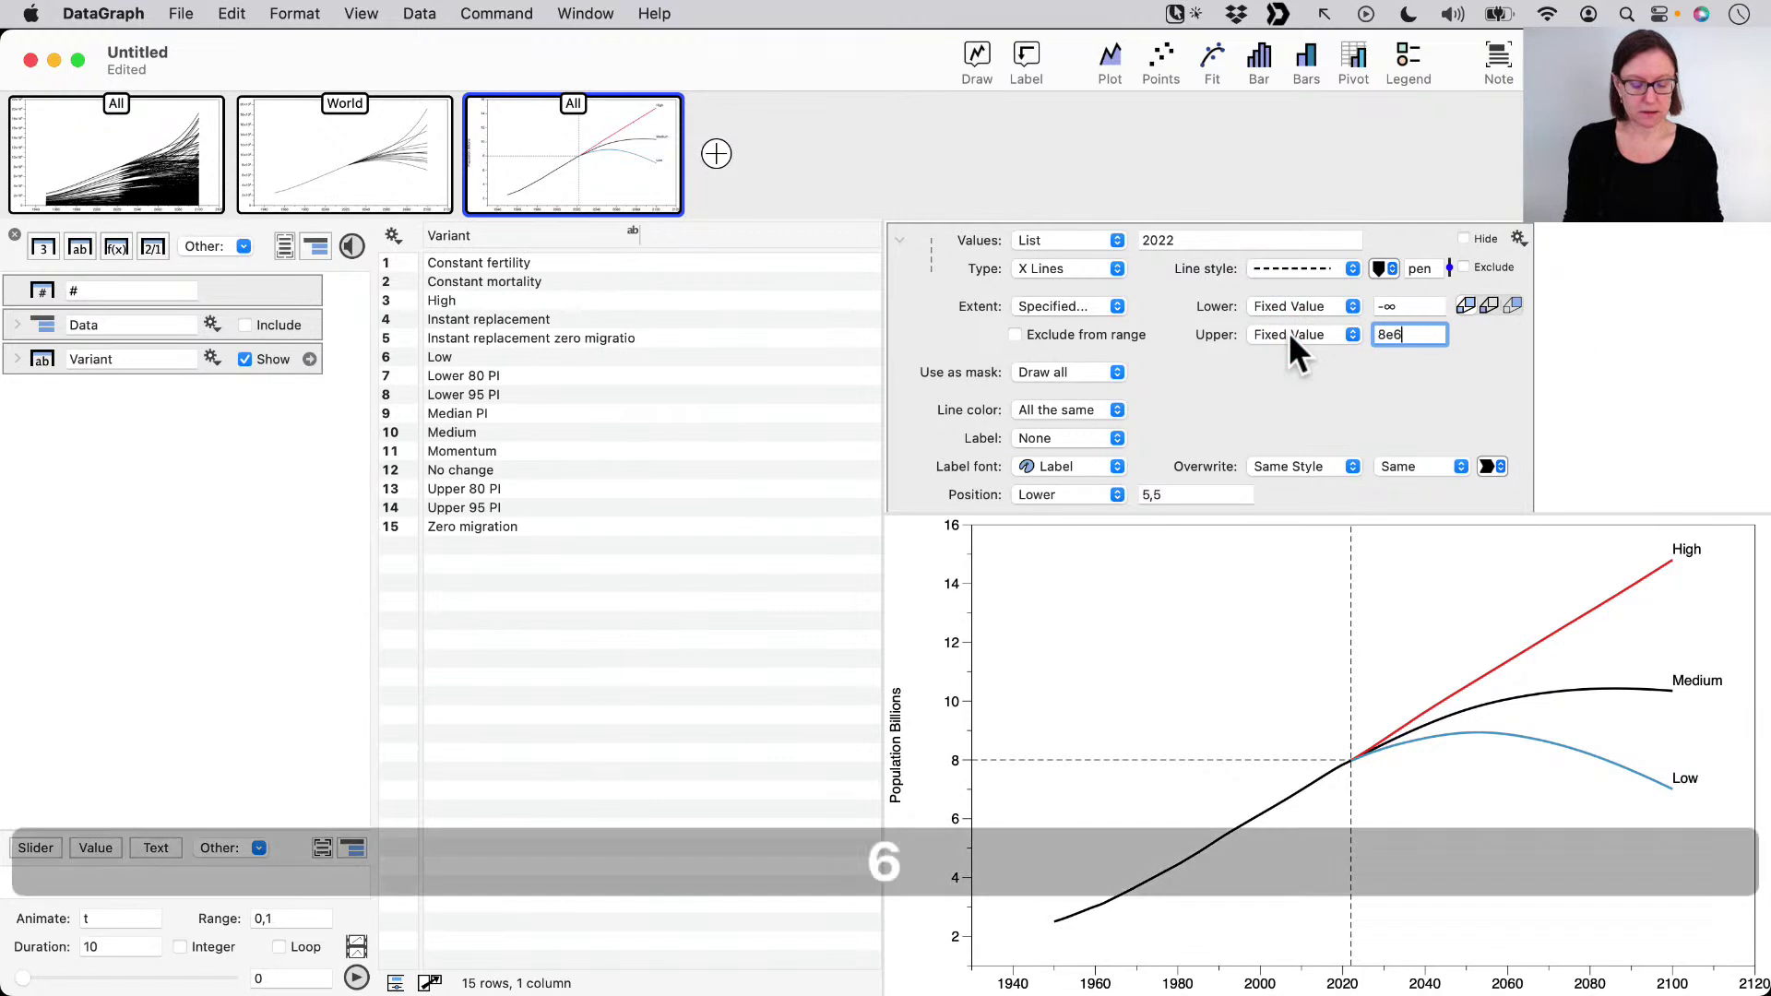
pyautogui.press('Return')
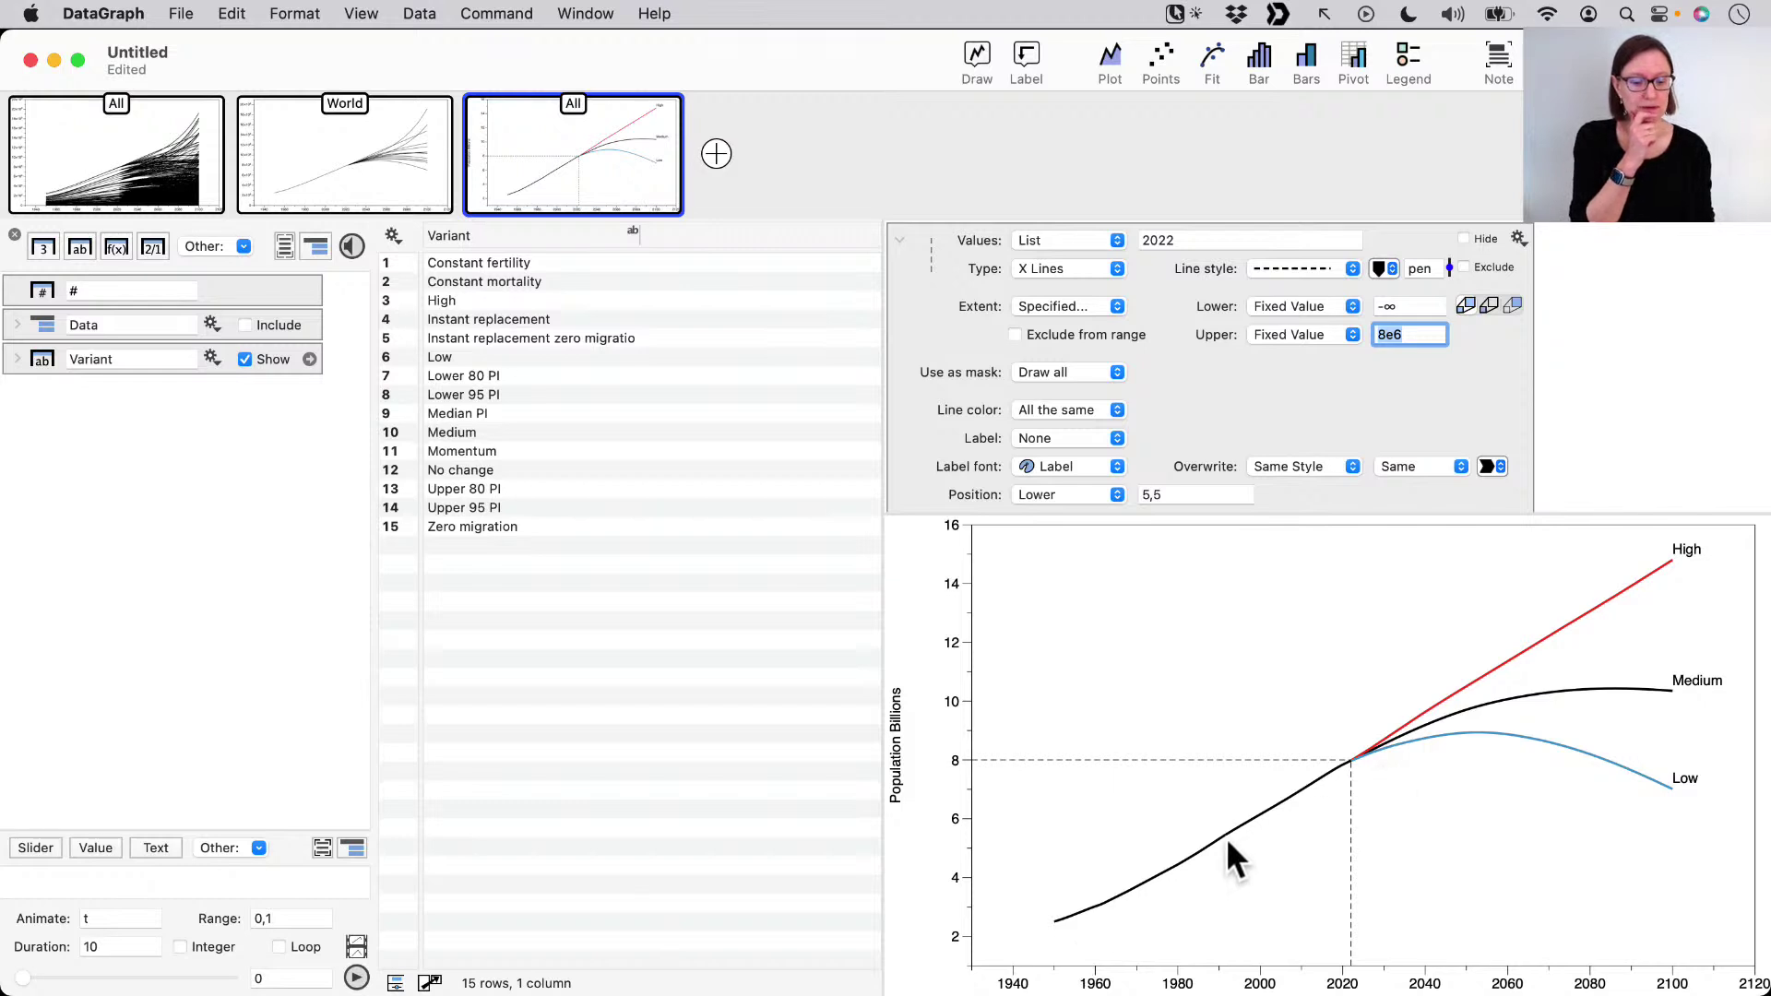
pyautogui.hotkey('ctrl', 'a')
pyautogui.moveTo(972, 922); pyautogui.dragTo(1053, 927)
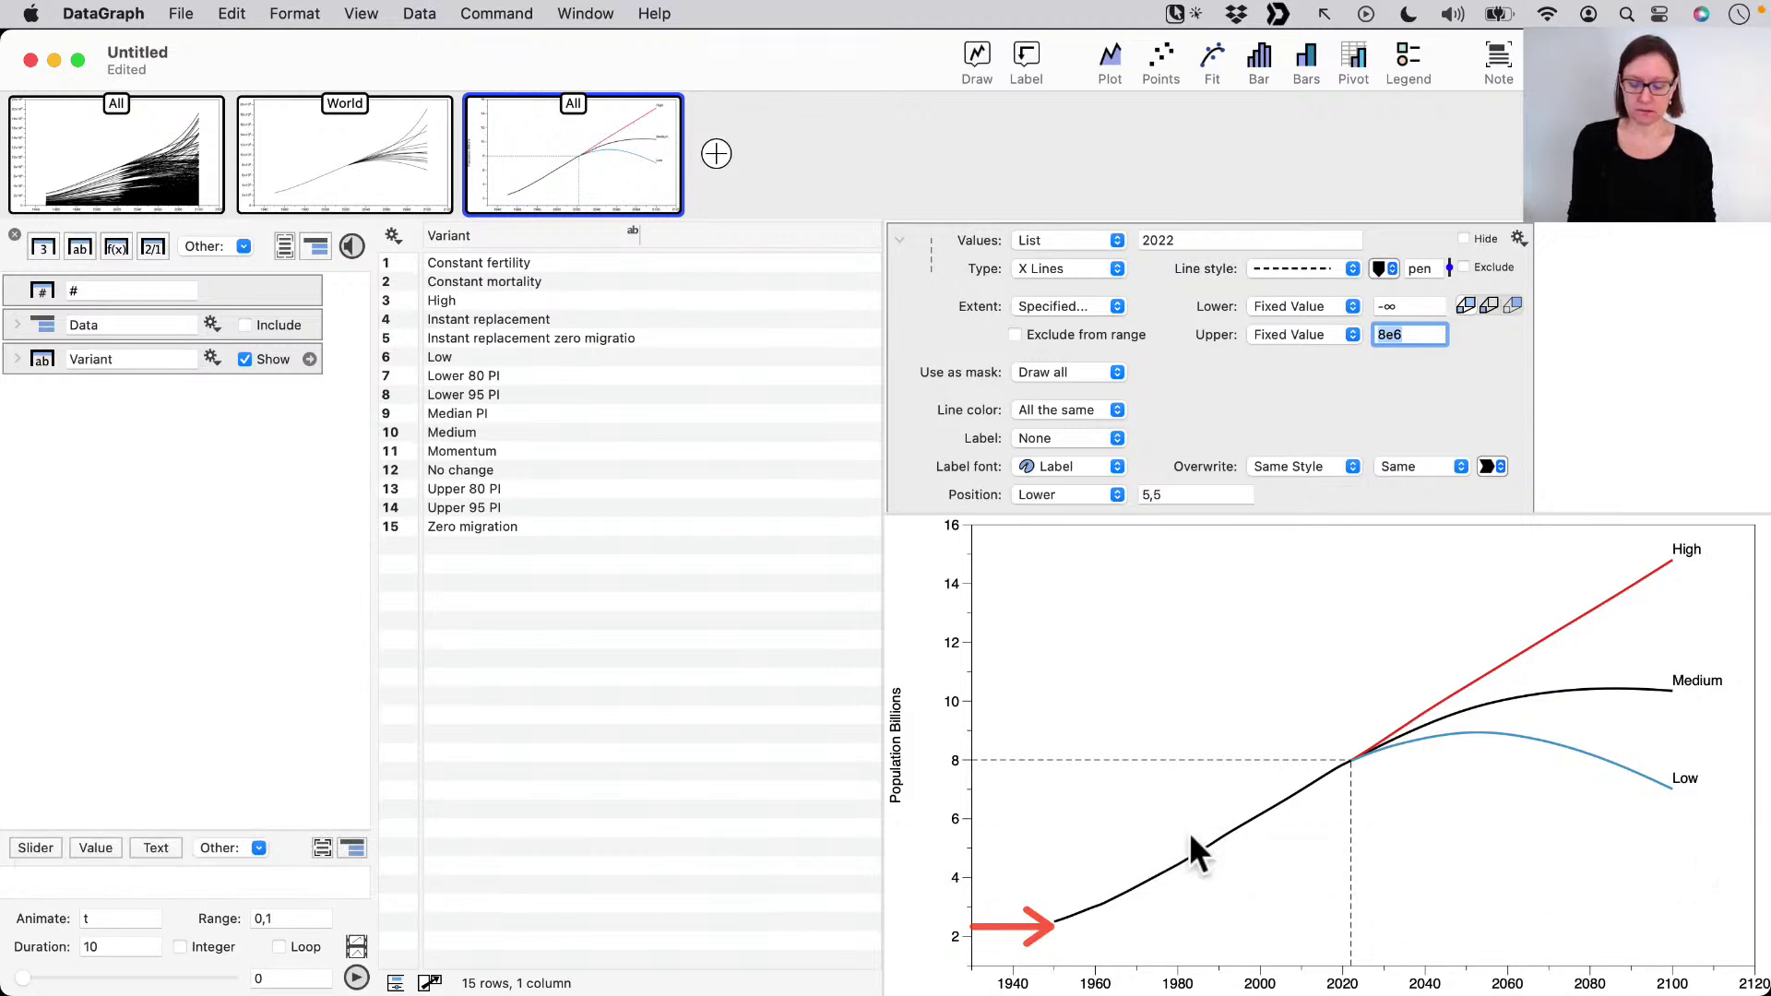
pyautogui.hotkey('ctrl', 'x')
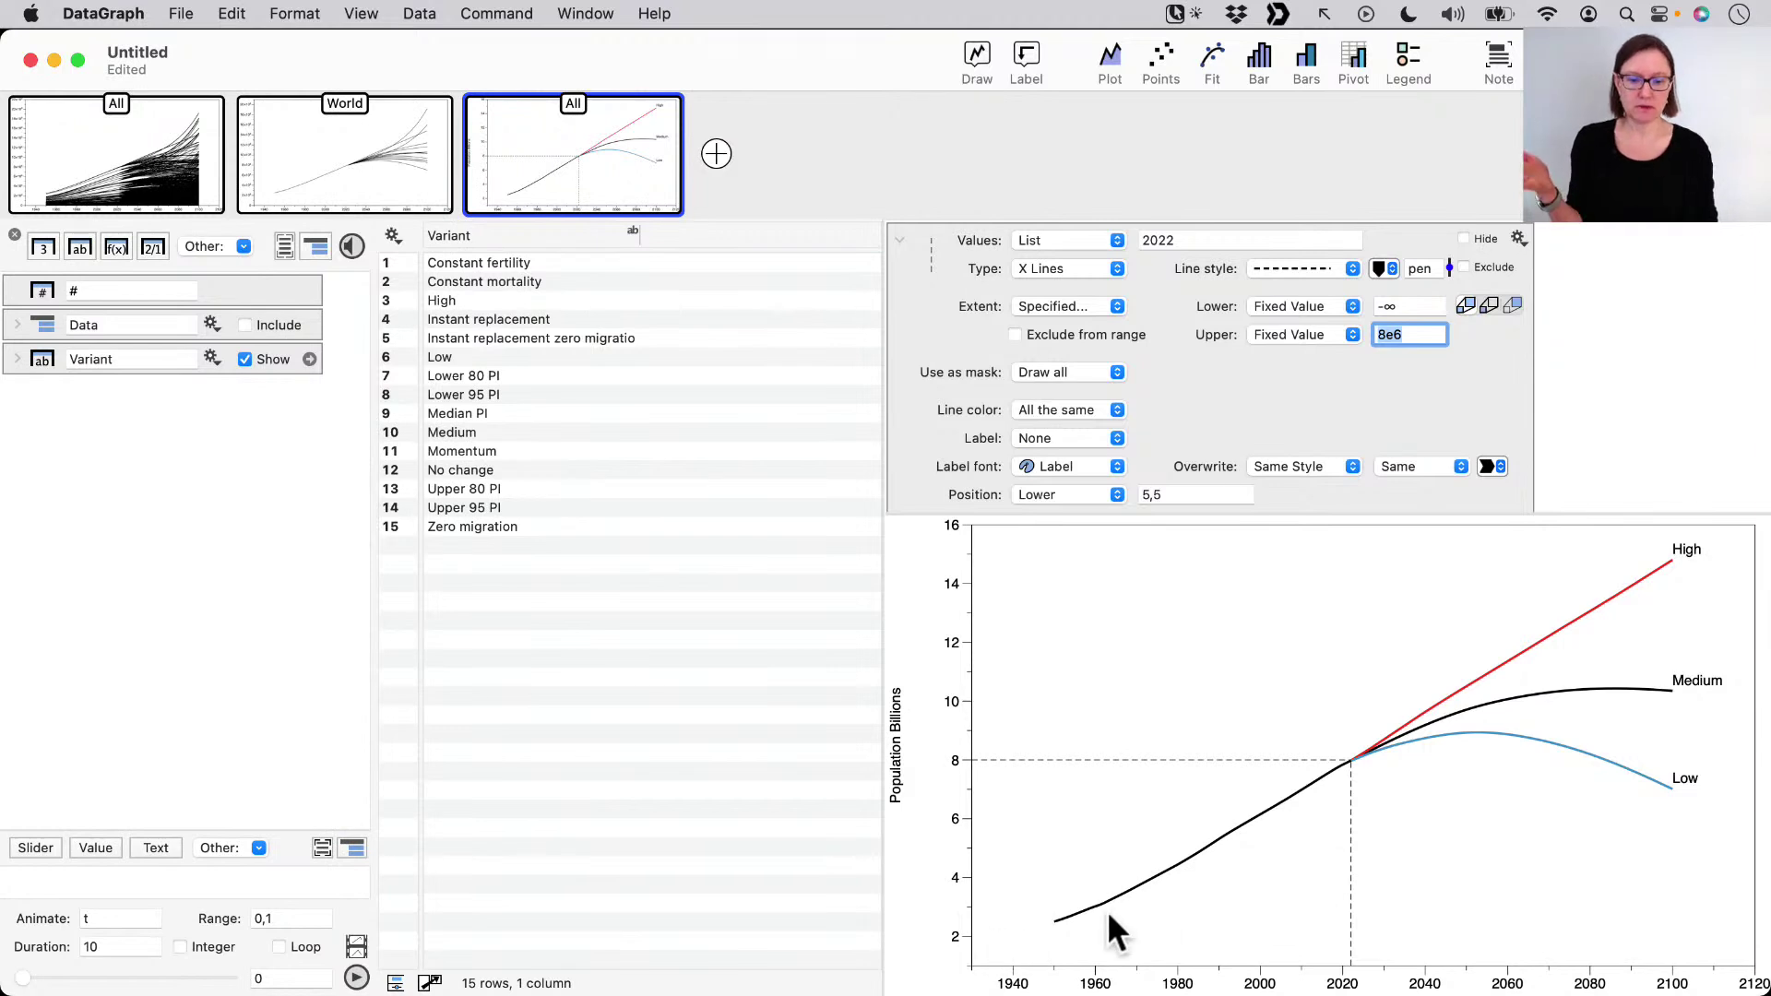
pyautogui.click(900, 242)
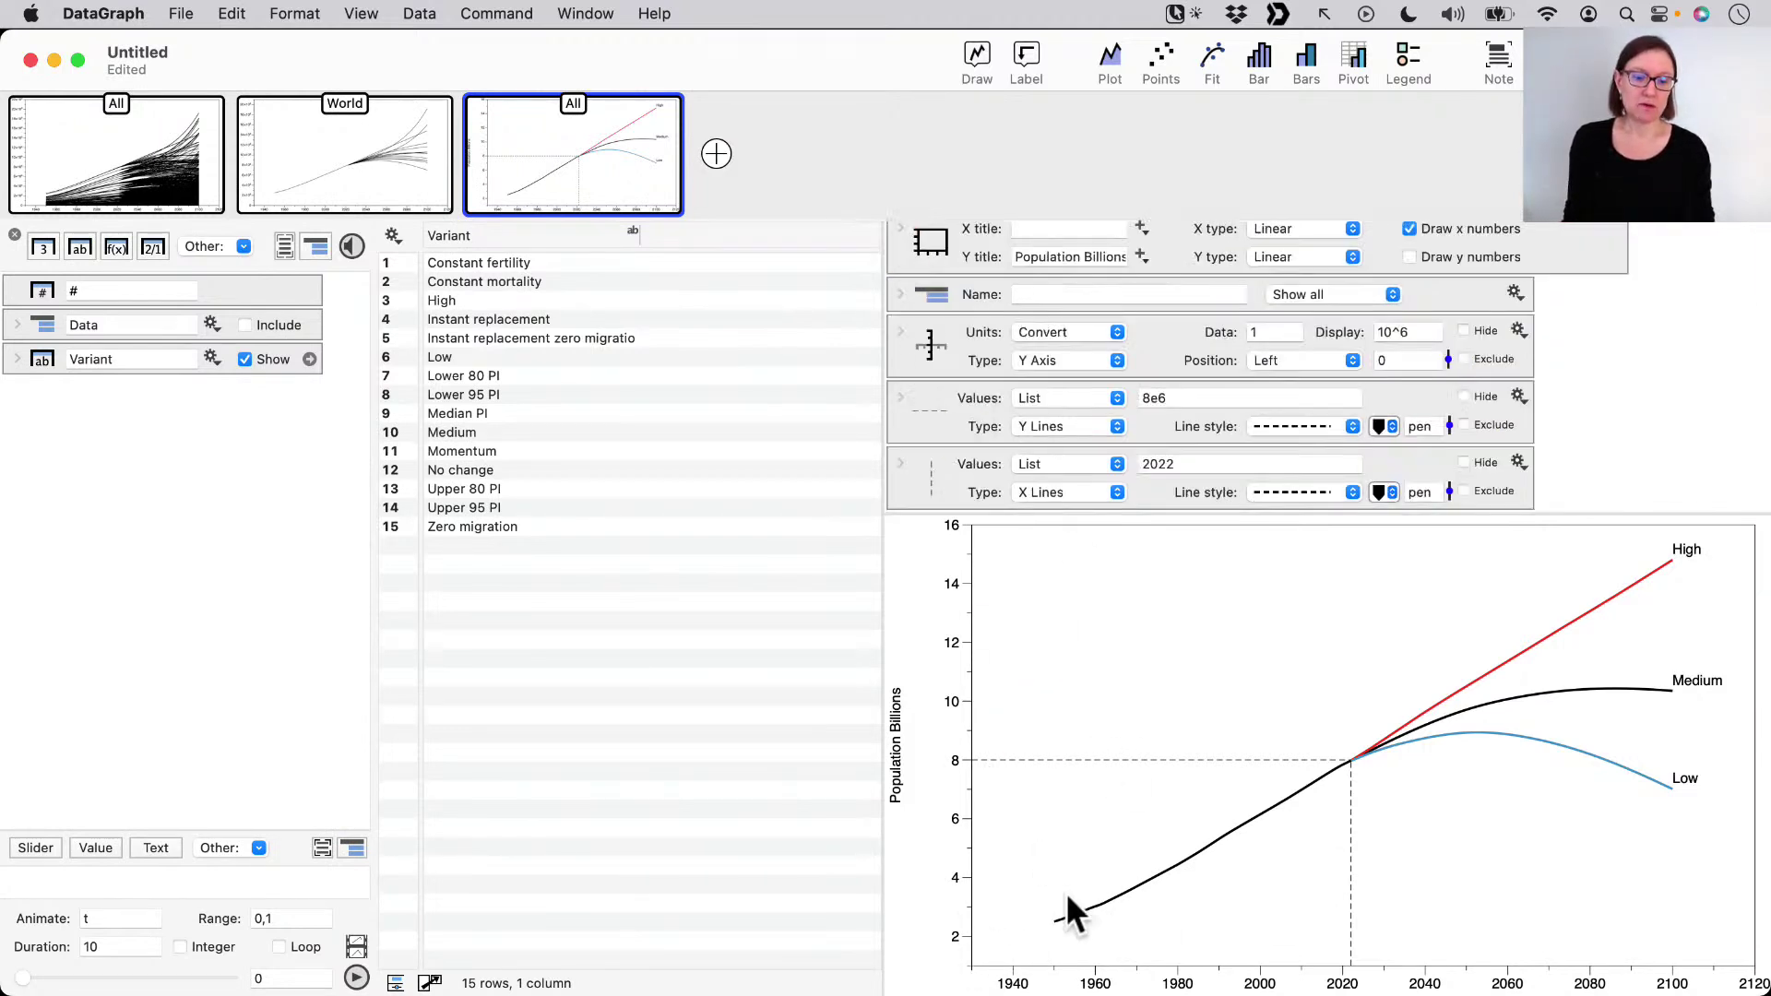
# - Set the x axis padding to None so the graph spans only the data's year range
pyautogui.rightClick(1072, 976)
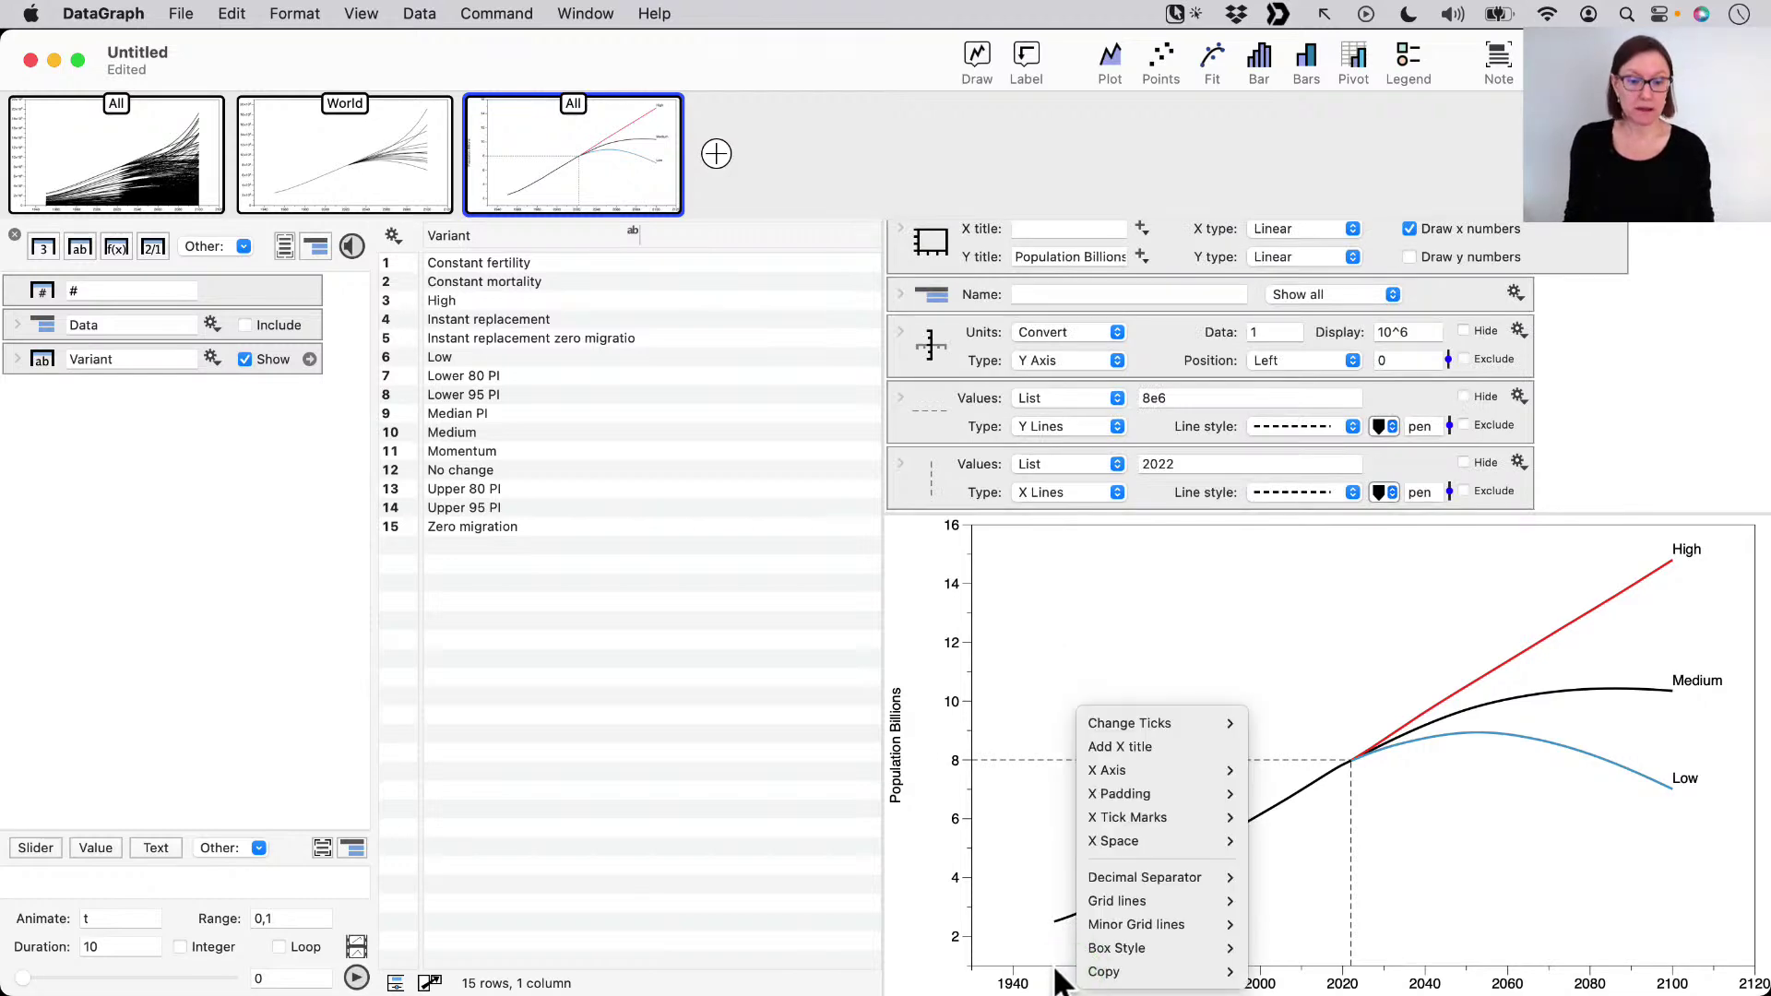
pyautogui.moveTo(1141, 773)
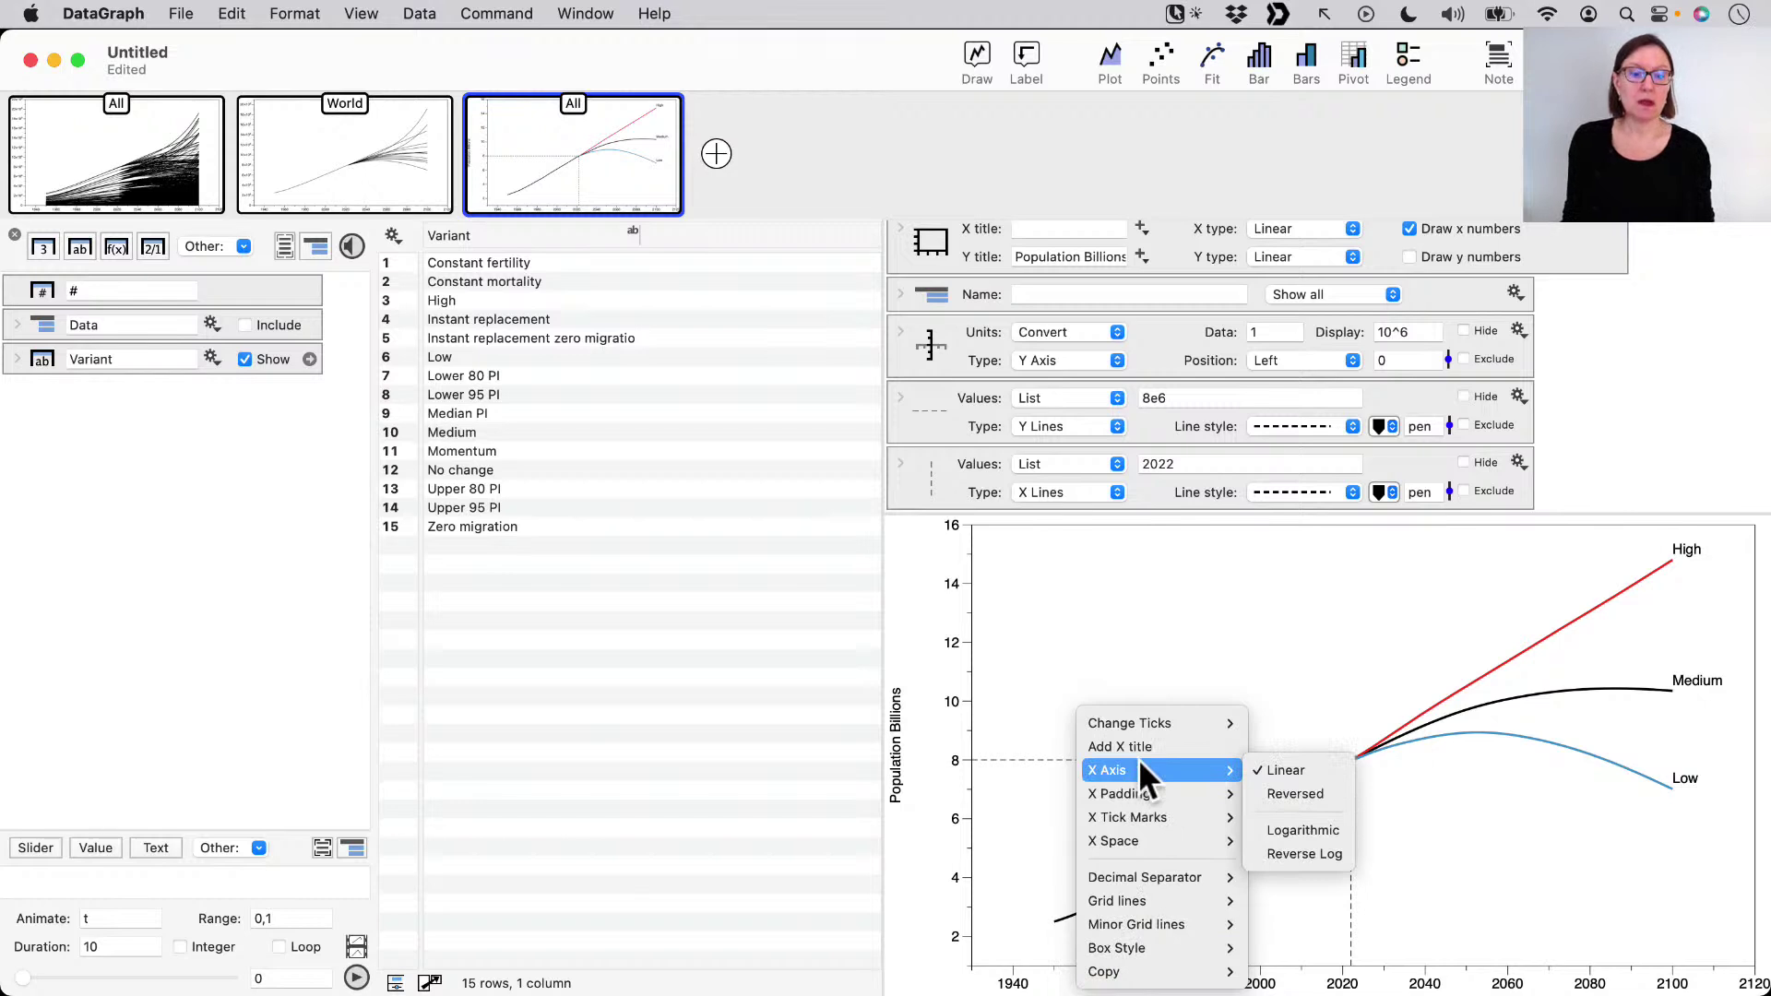
pyautogui.moveTo(1107, 805)
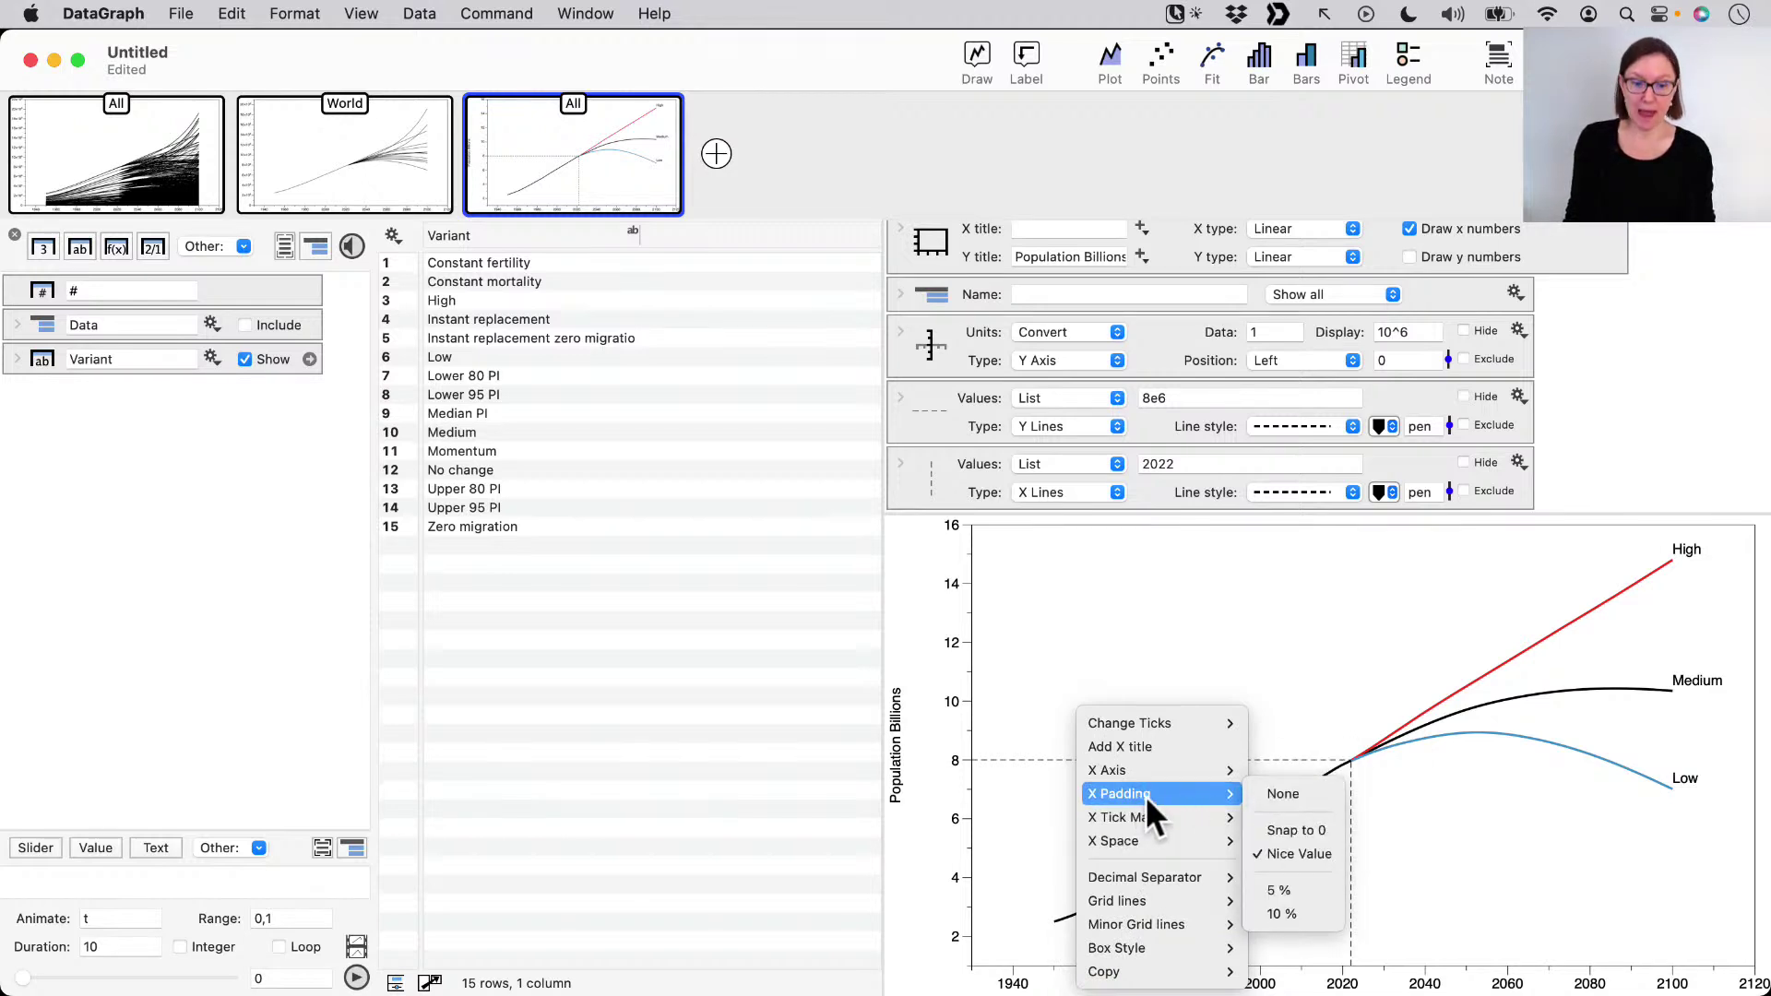
pyautogui.click(1294, 793)
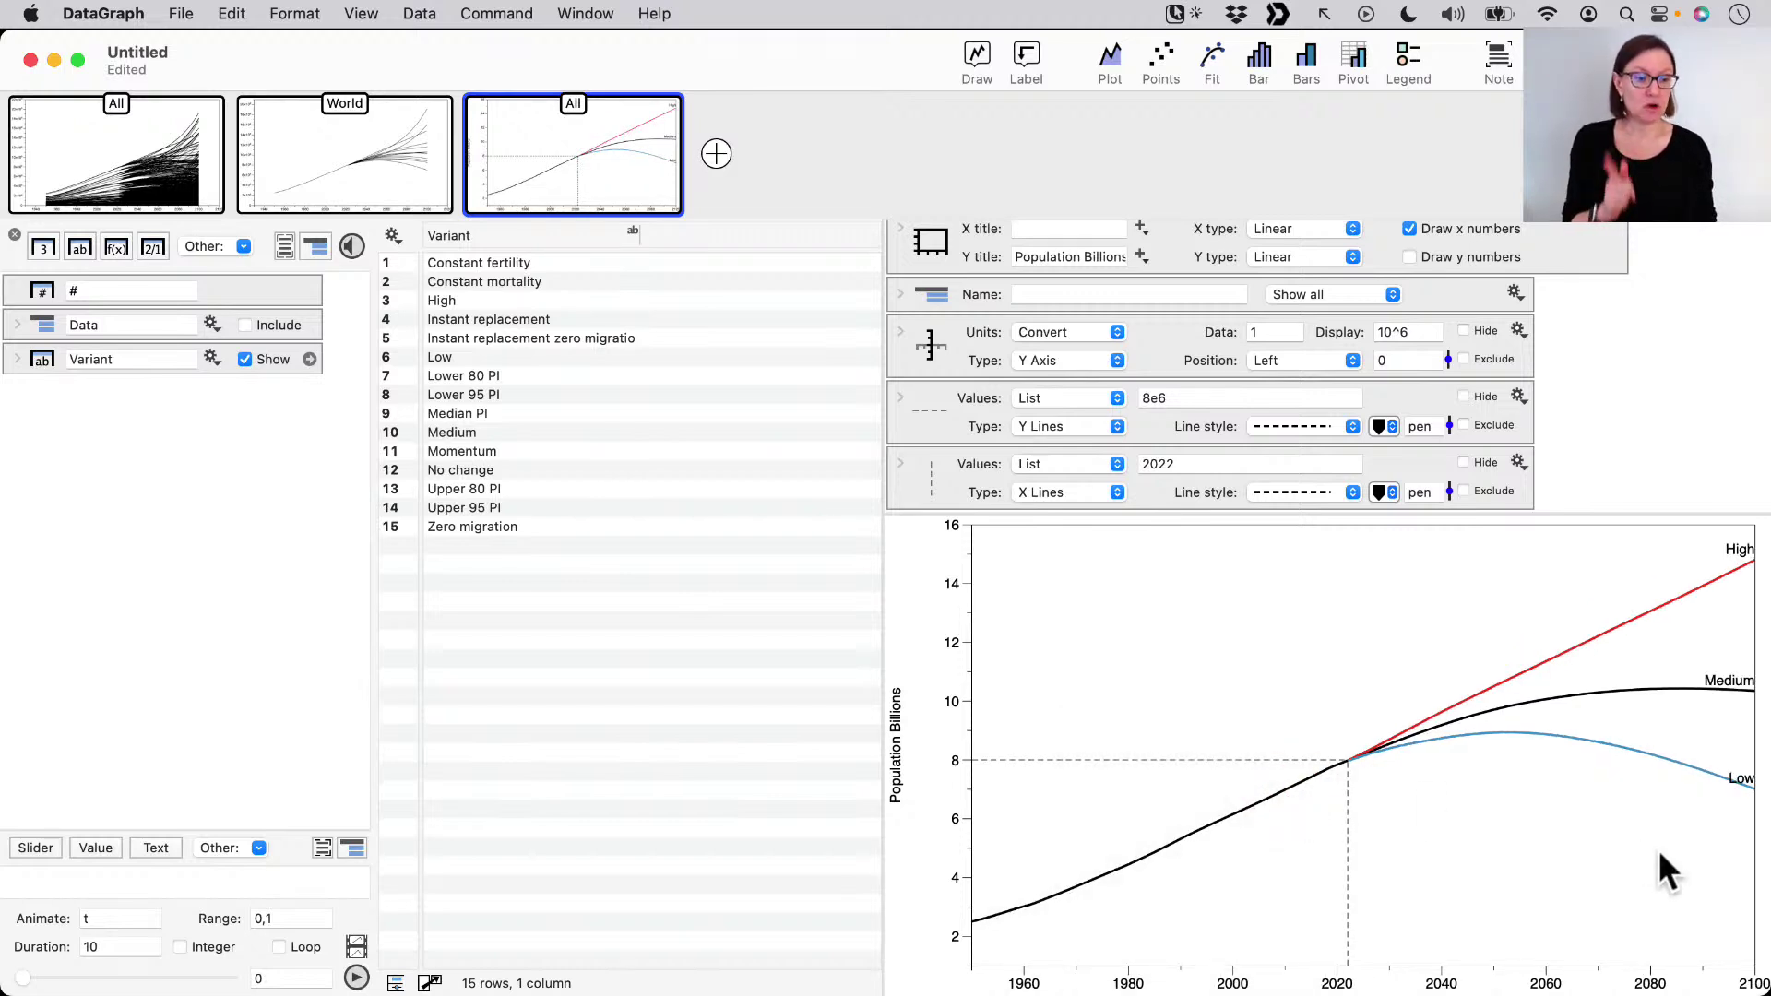
pyautogui.hotkey('ctrl', 'a')
pyautogui.moveTo(1613, 845)
pyautogui.mouseDown()
pyautogui.moveTo(1652, 723)
pyautogui.moveTo(1731, 583)
pyautogui.moveTo(1731, 834)
pyautogui.moveTo(1659, 638)
pyautogui.mouseUp()
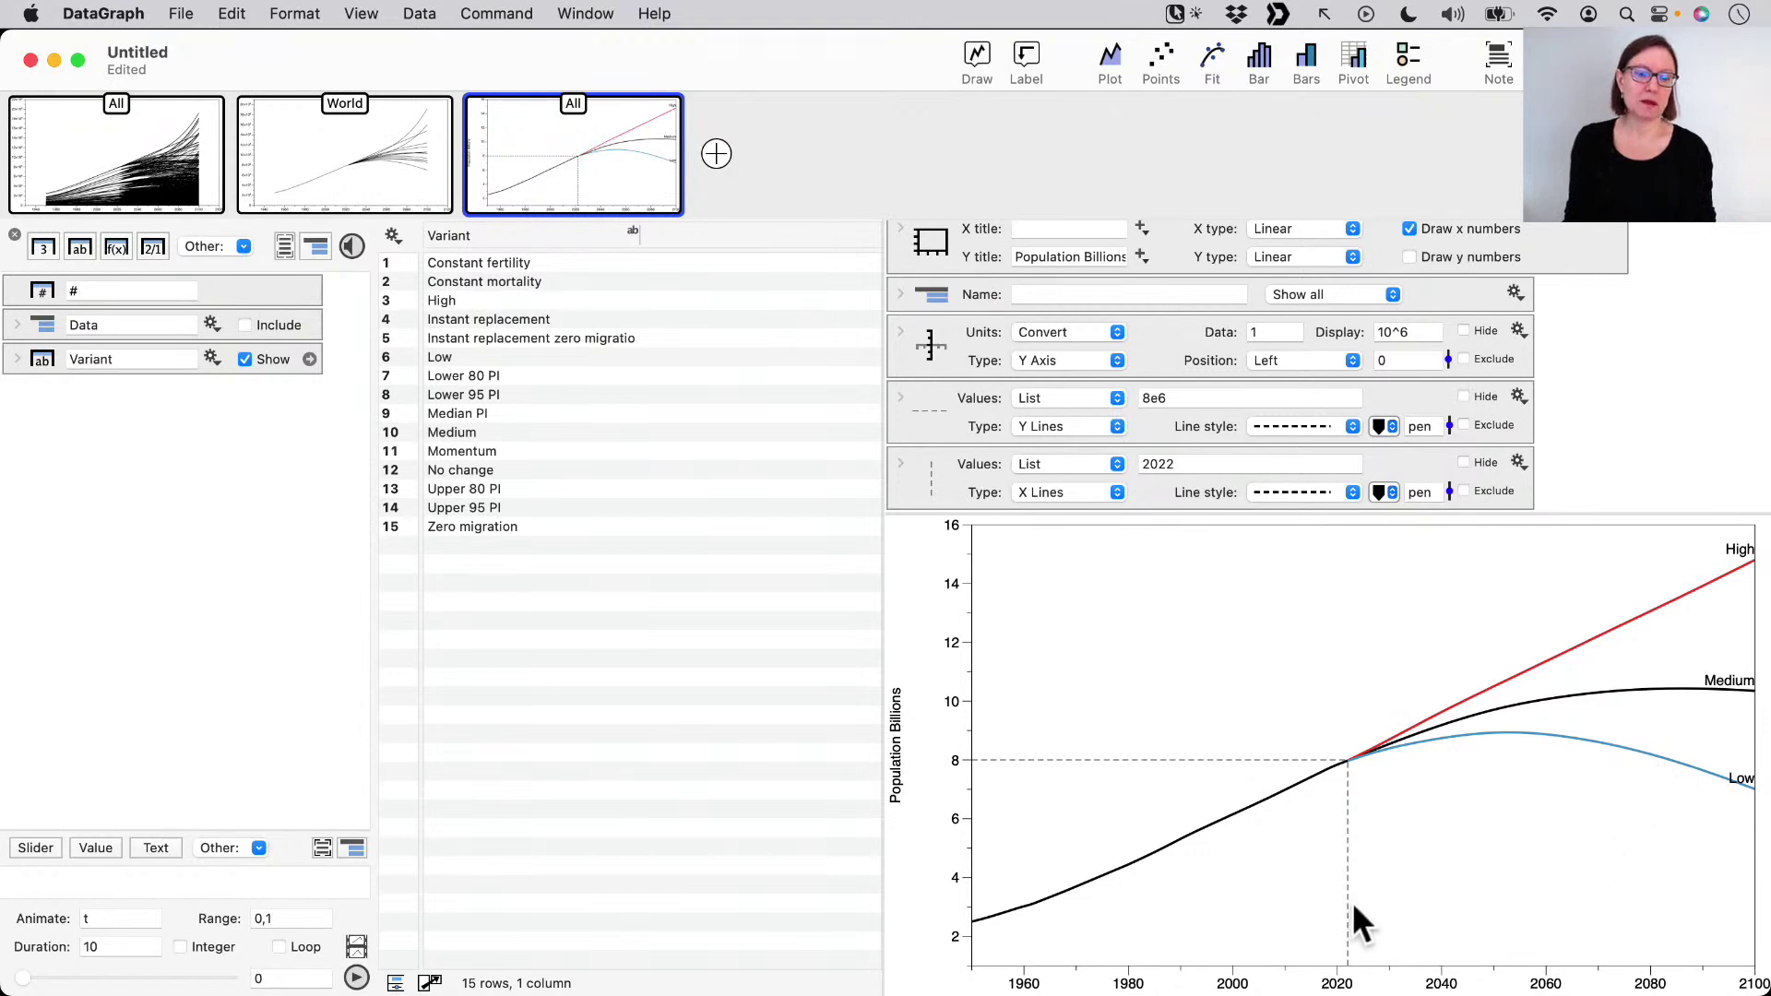
pyautogui.rightClick(1159, 982)
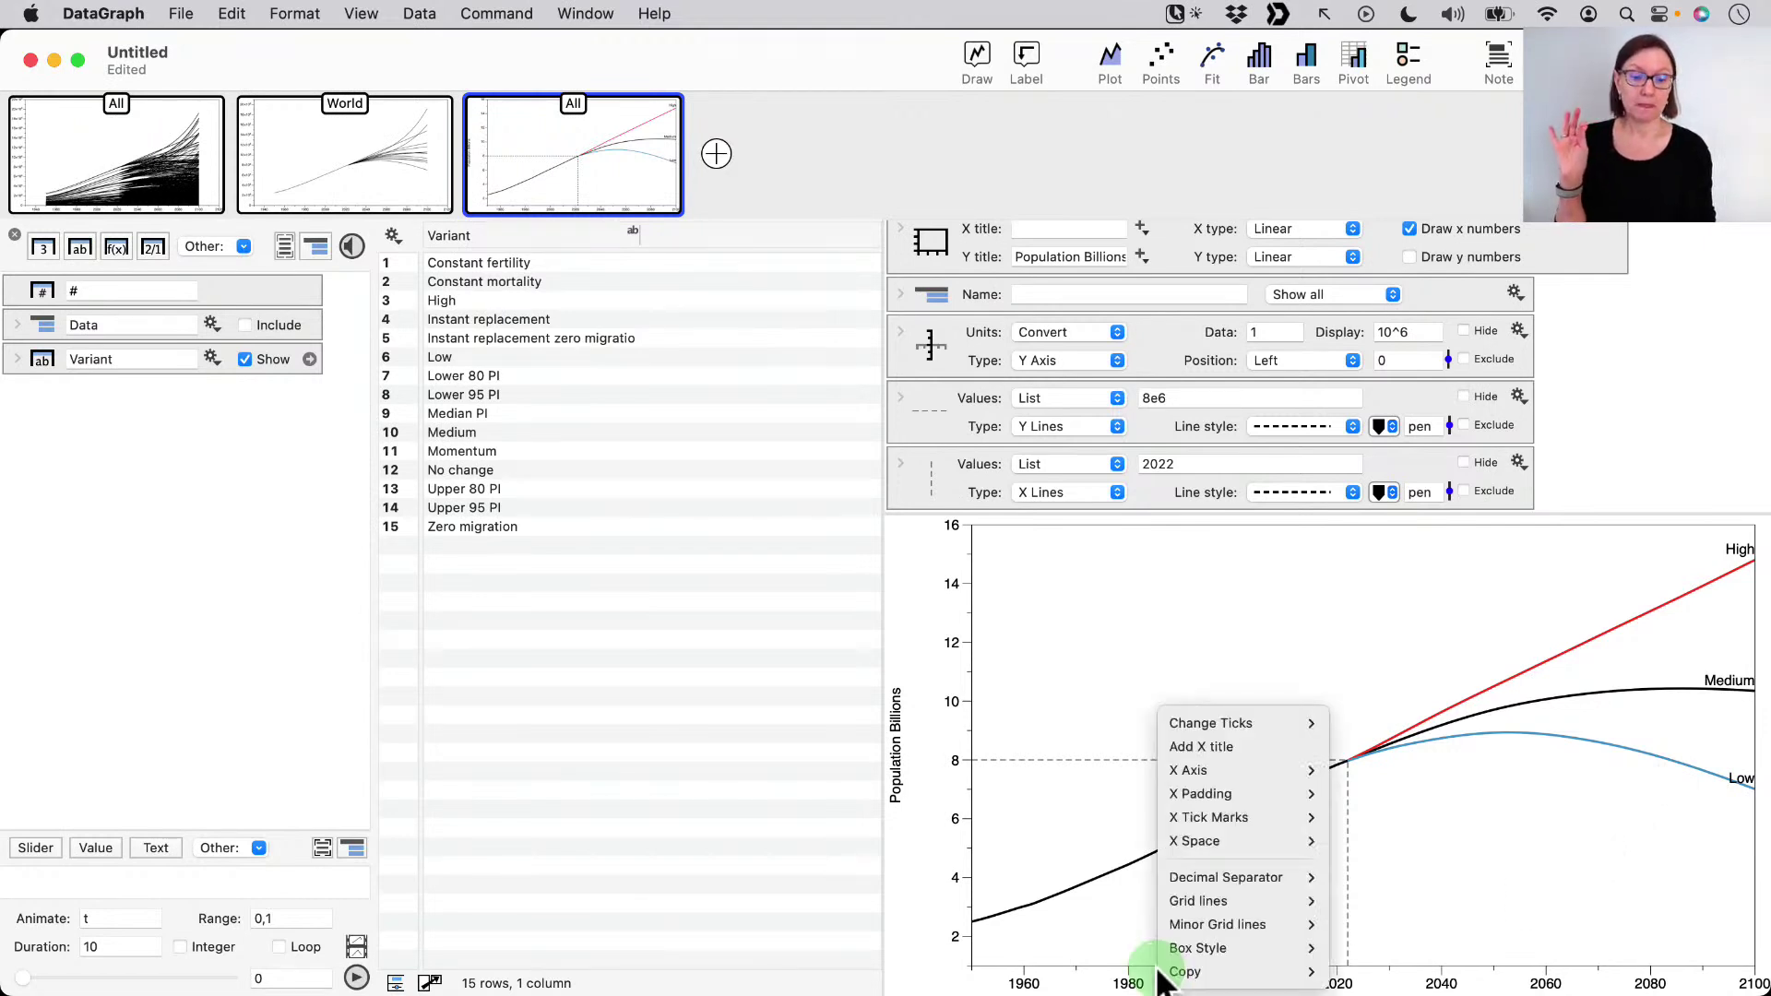
pyautogui.click(1147, 979)
pyautogui.click(1146, 977)
pyautogui.click(1213, 980)
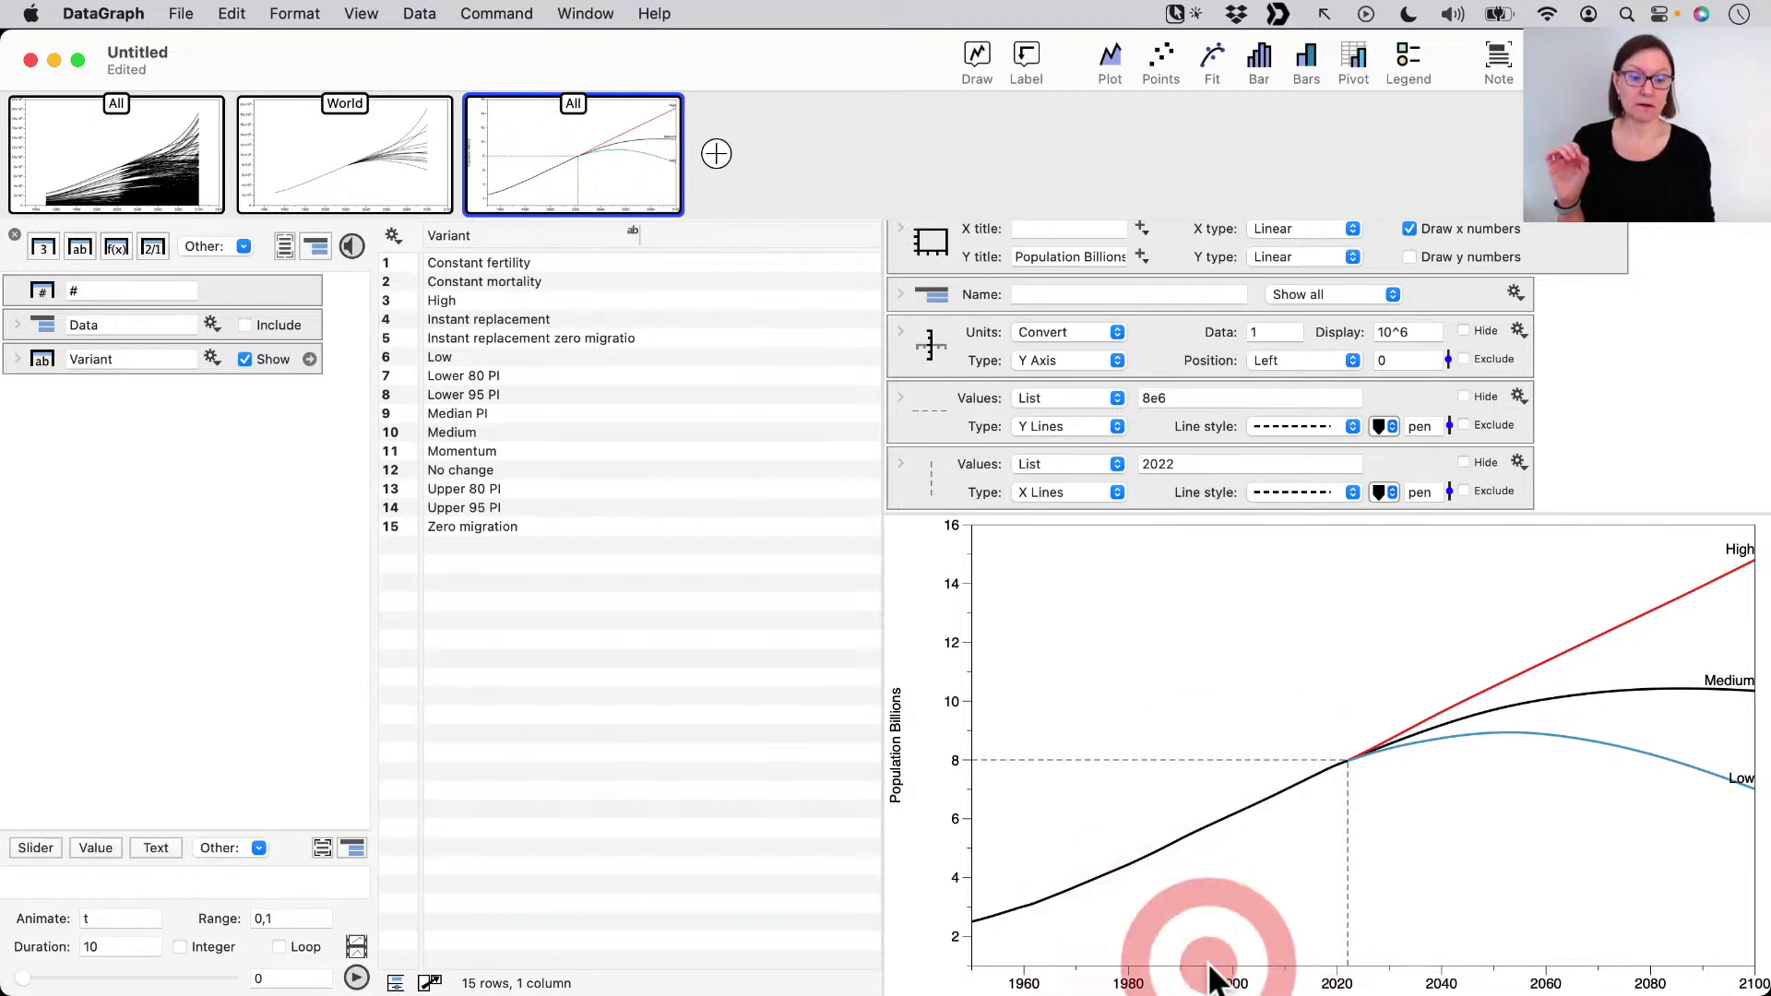
pyautogui.rightClick(1227, 977)
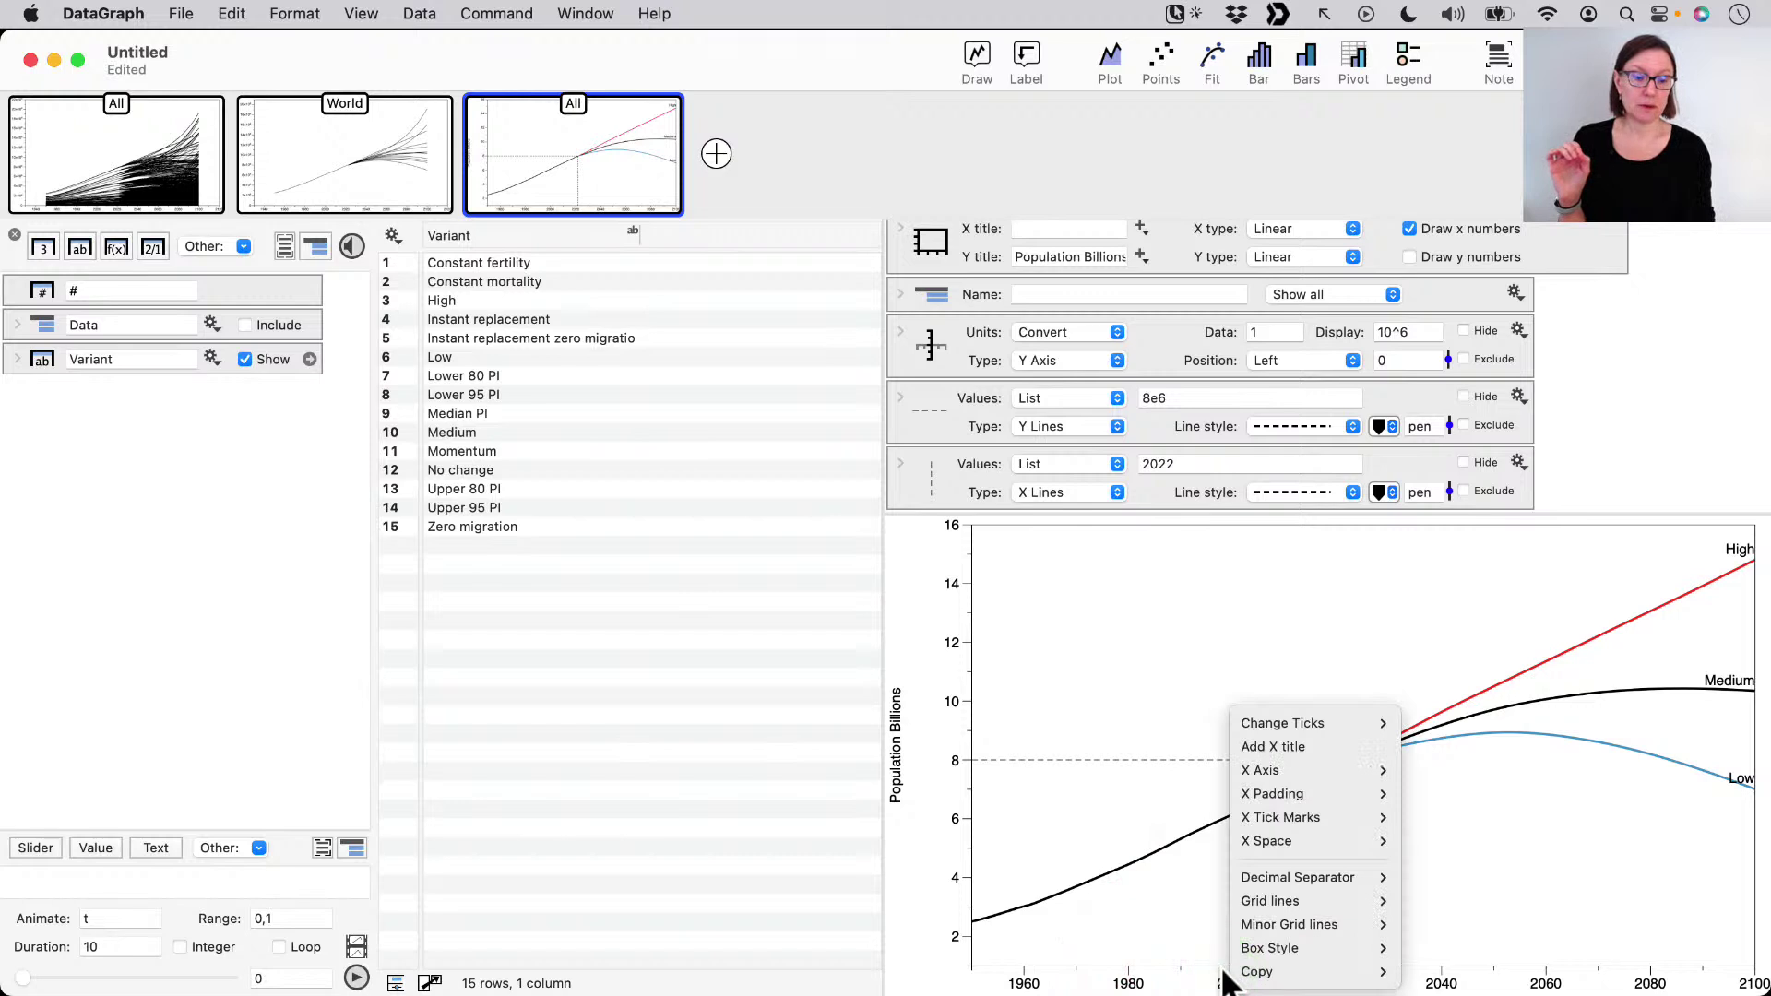
pyautogui.click(1208, 974)
pyautogui.doubleClick(1236, 978)
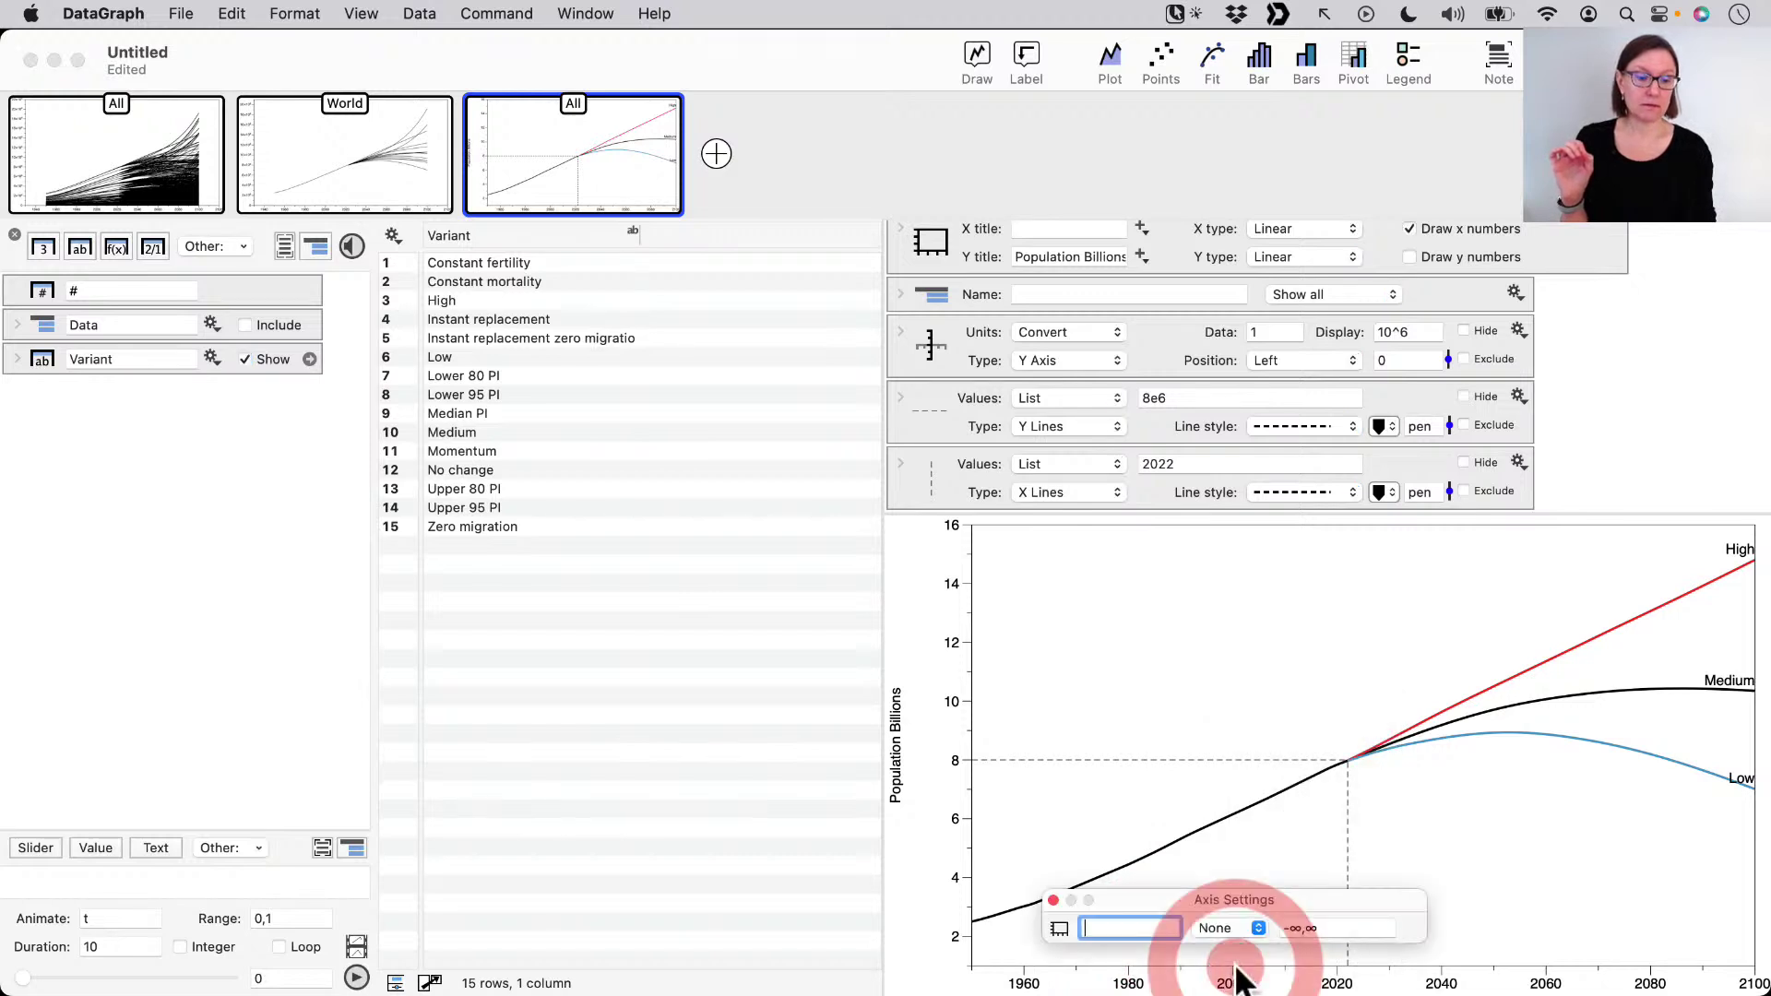
pyautogui.click(1053, 899)
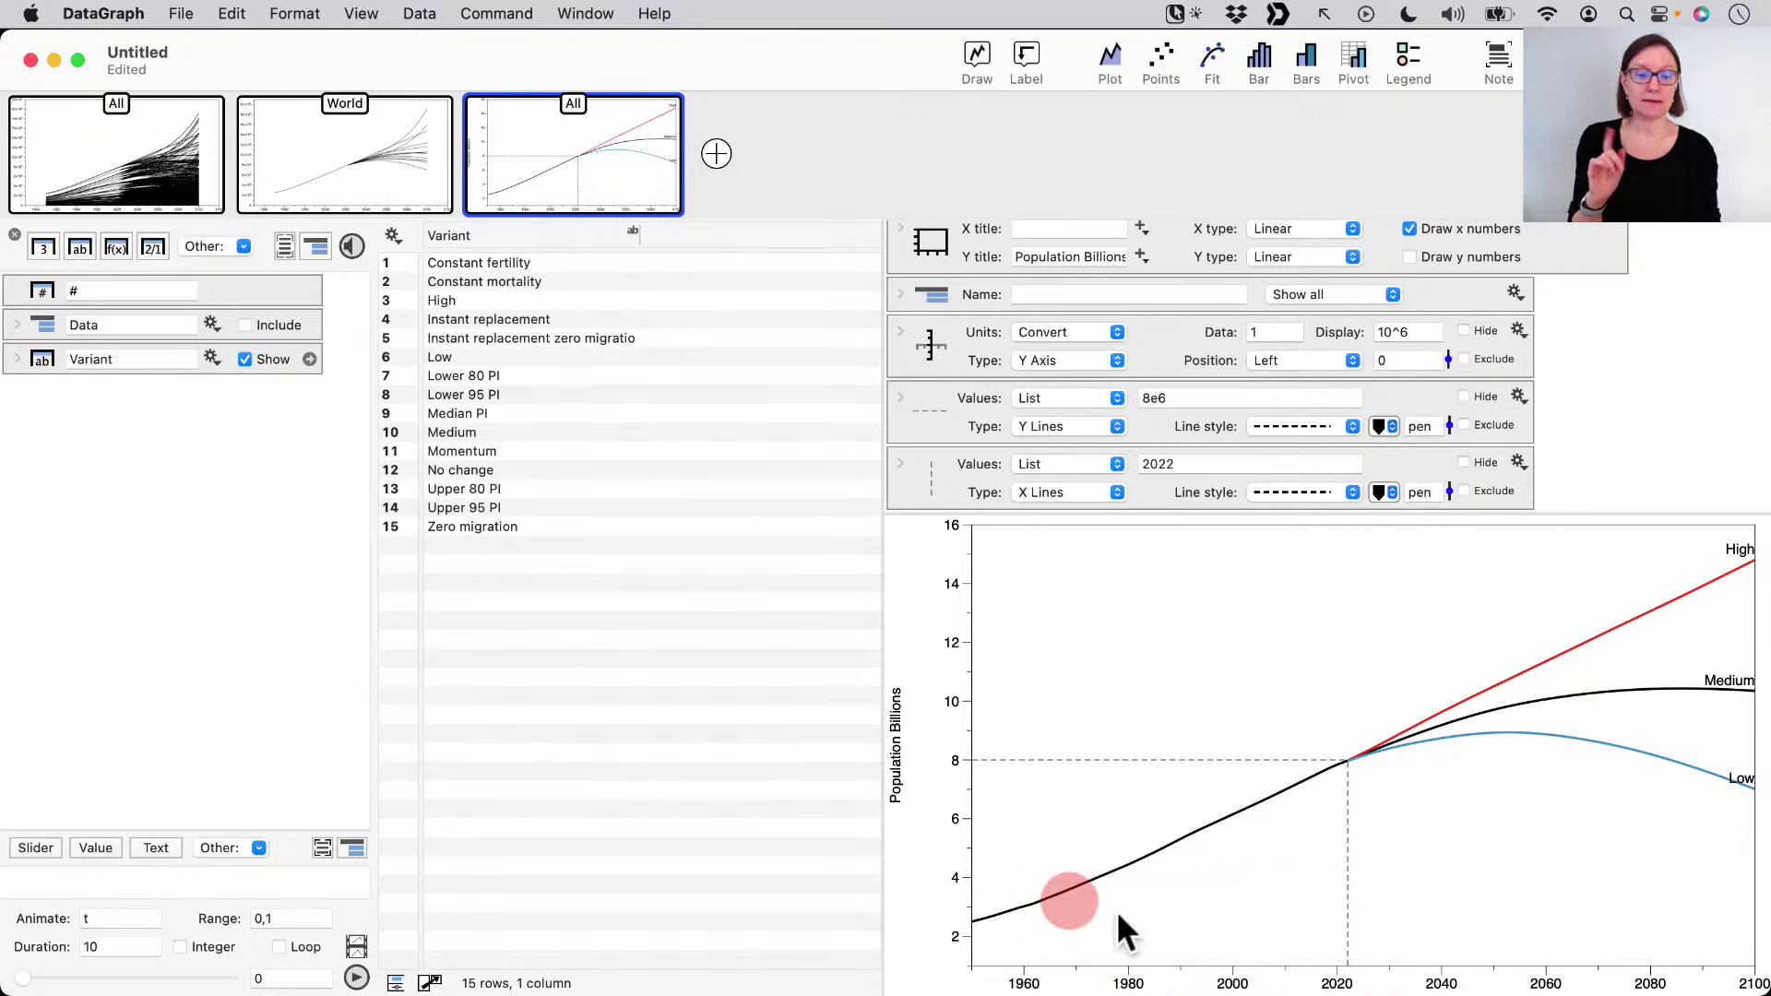
# - In the x axis settings, extend the axis to include 2125, making room for the line labels, and close the settings
pyautogui.doubleClick(1234, 974)
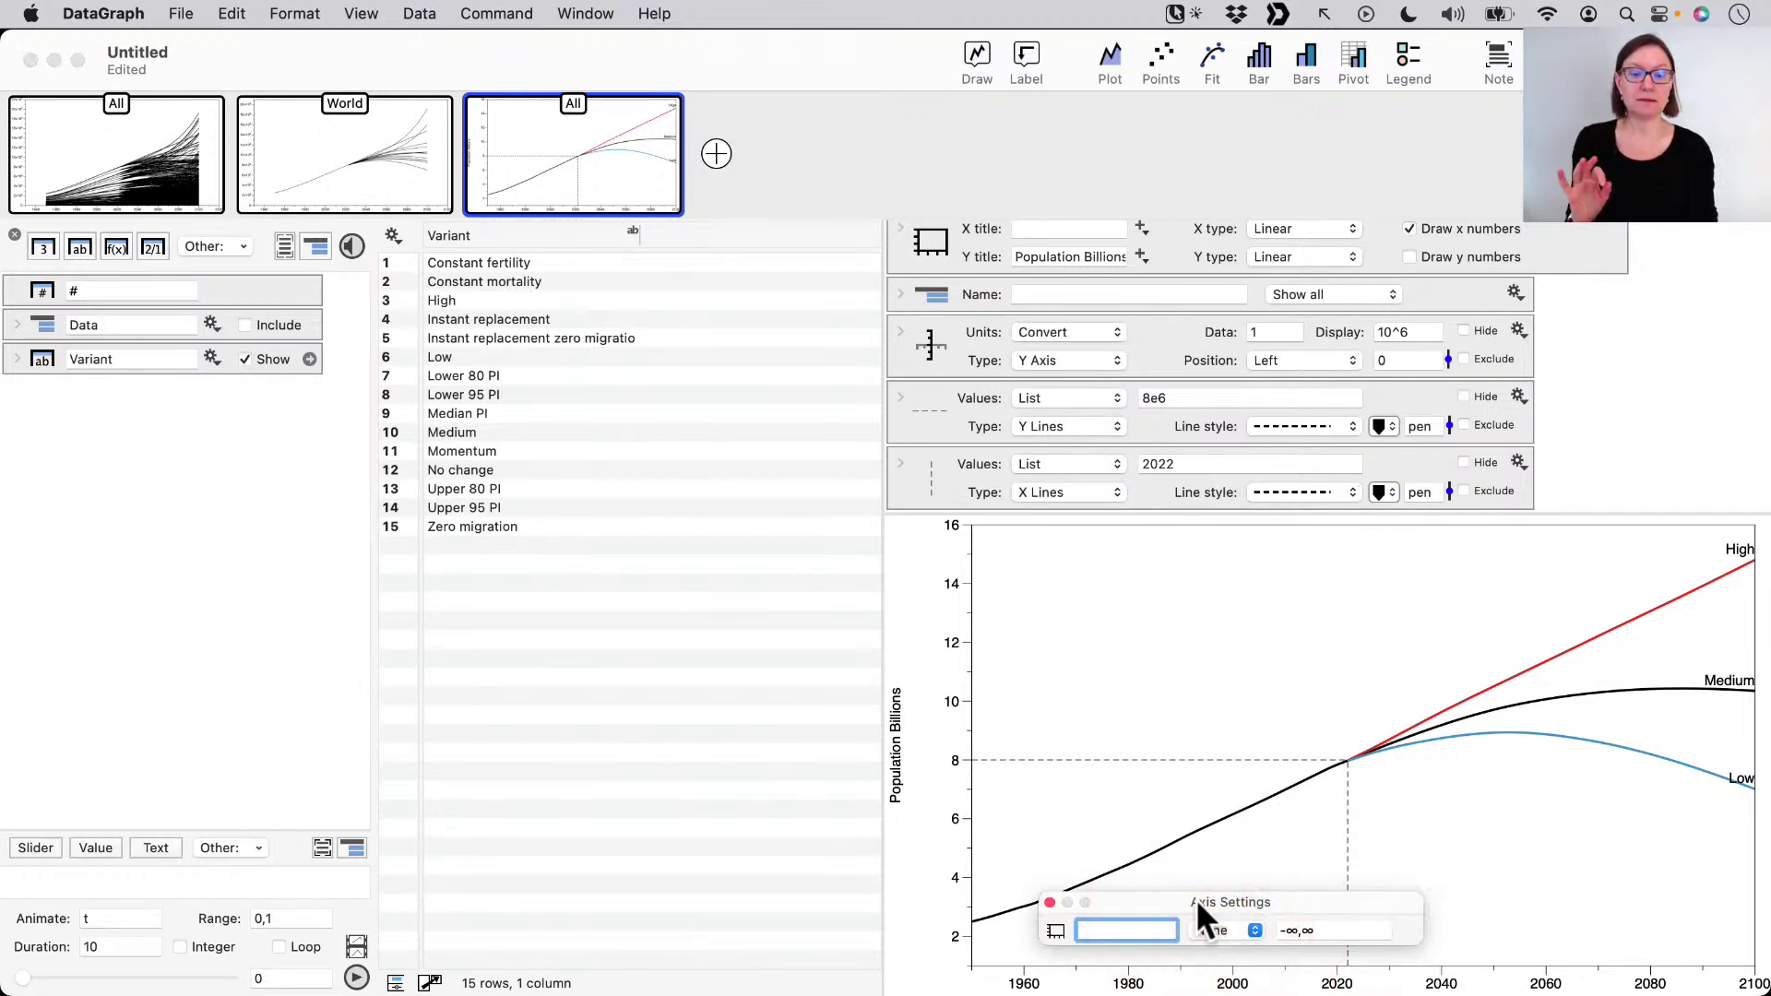
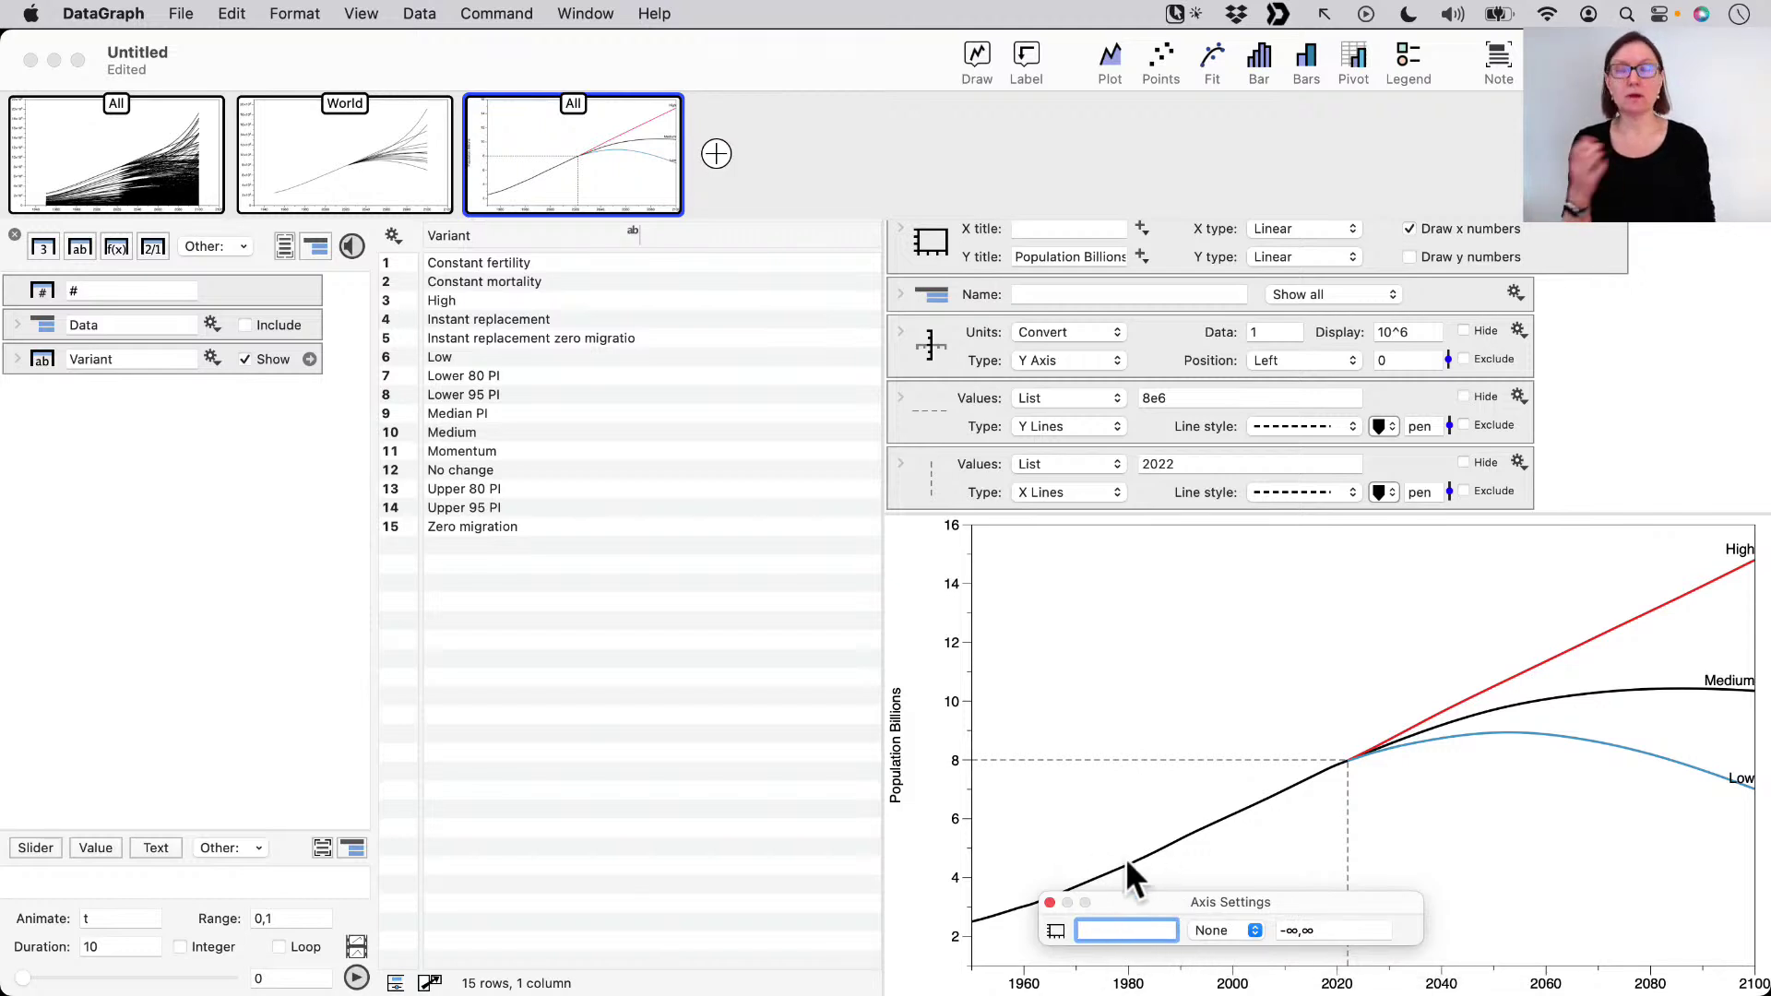
pyautogui.click(1092, 926)
pyautogui.click(1176, 882)
pyautogui.write('2025')
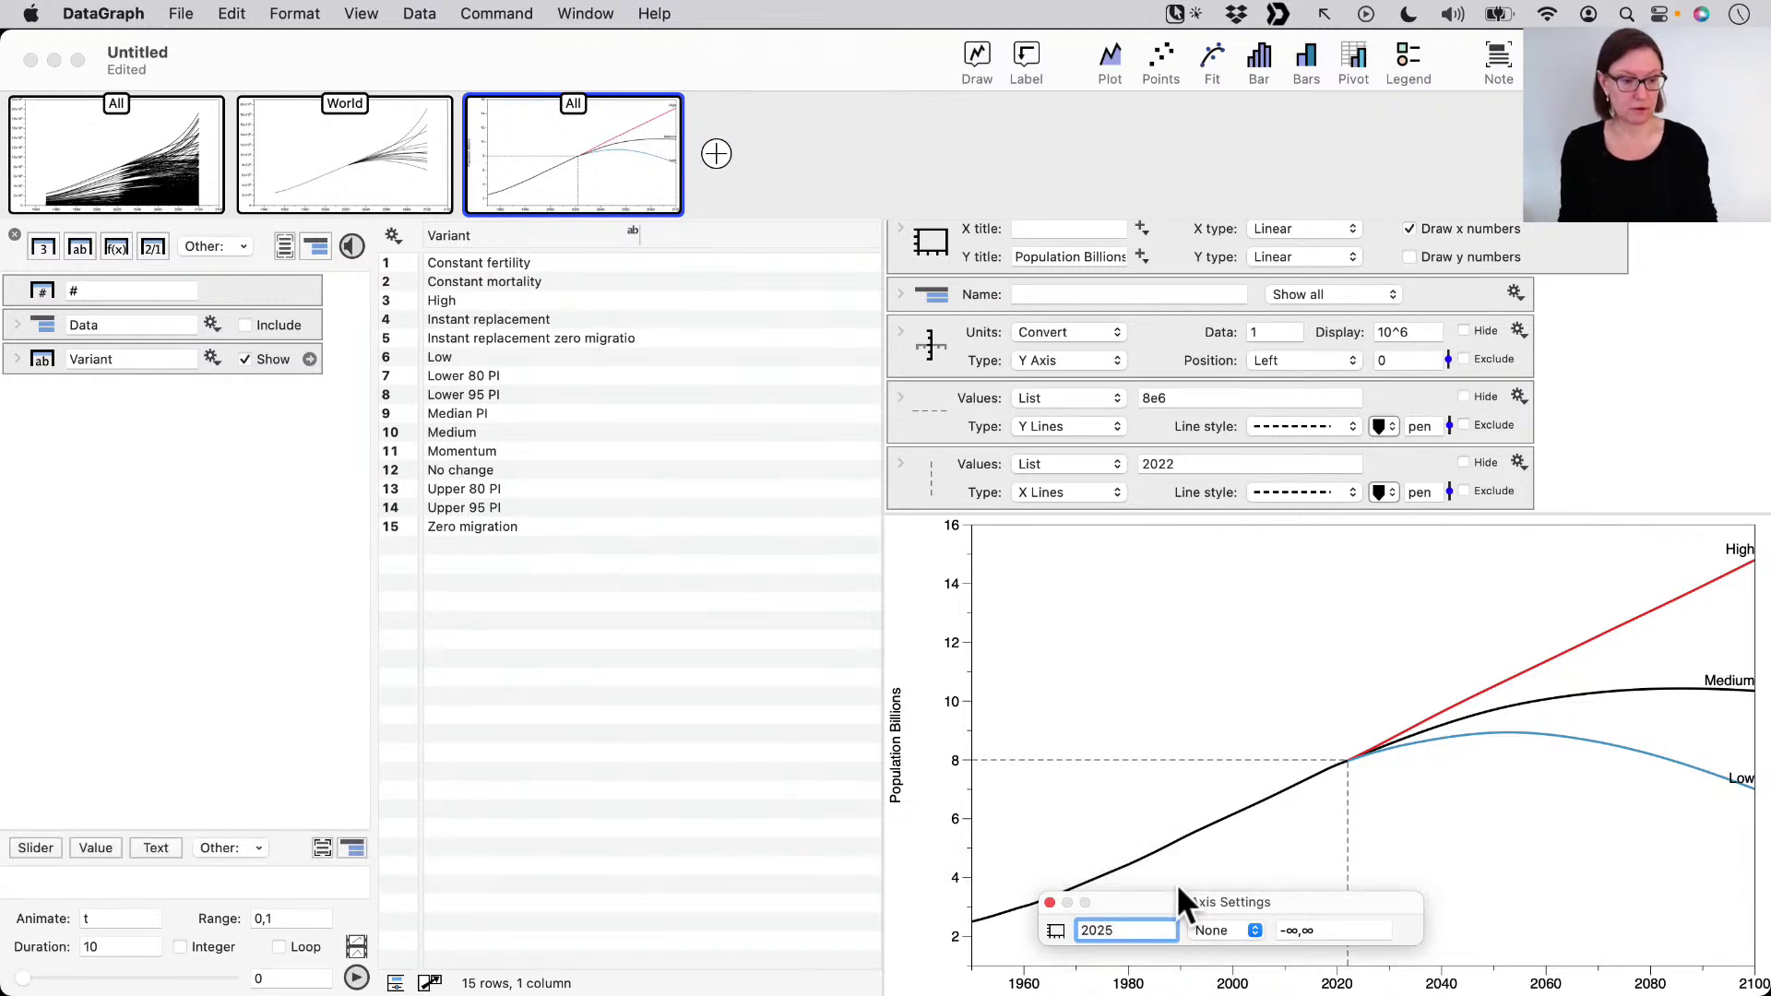
pyautogui.click(1096, 932)
pyautogui.press('BackSpace')
pyautogui.write('1')
pyautogui.press('Return')
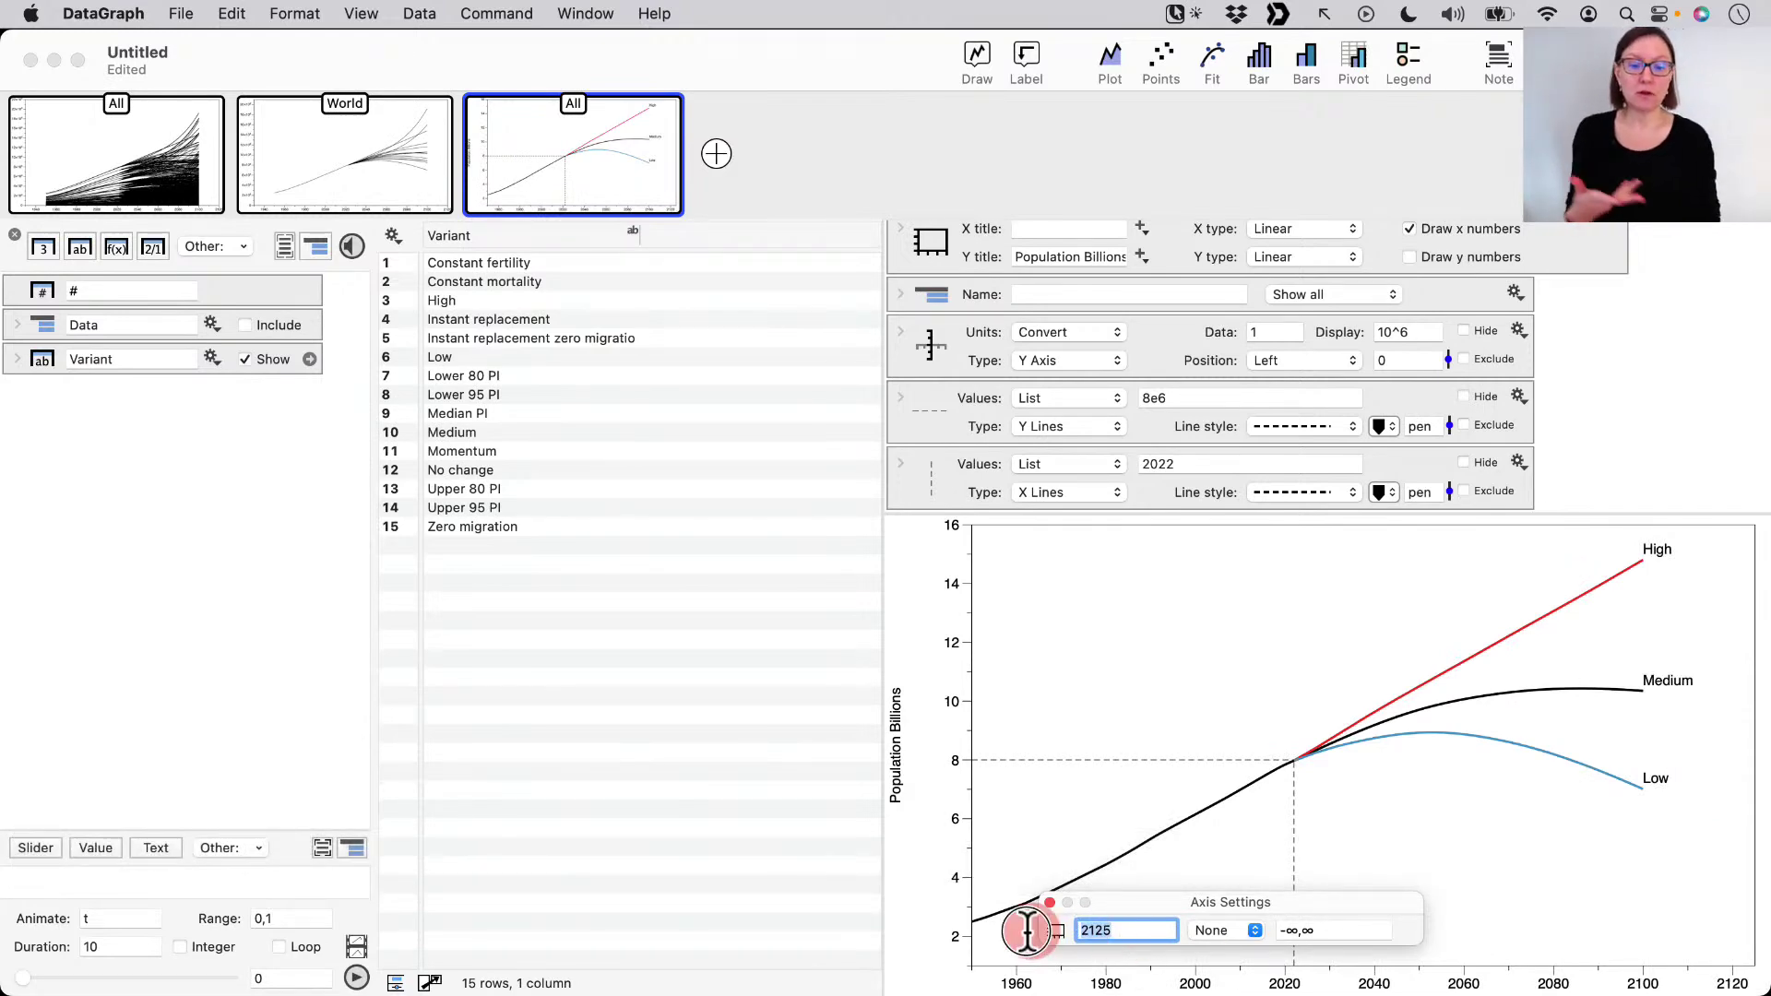
pyautogui.press('ctrl')
pyautogui.moveTo(973, 959); pyautogui.dragTo(1036, 937)
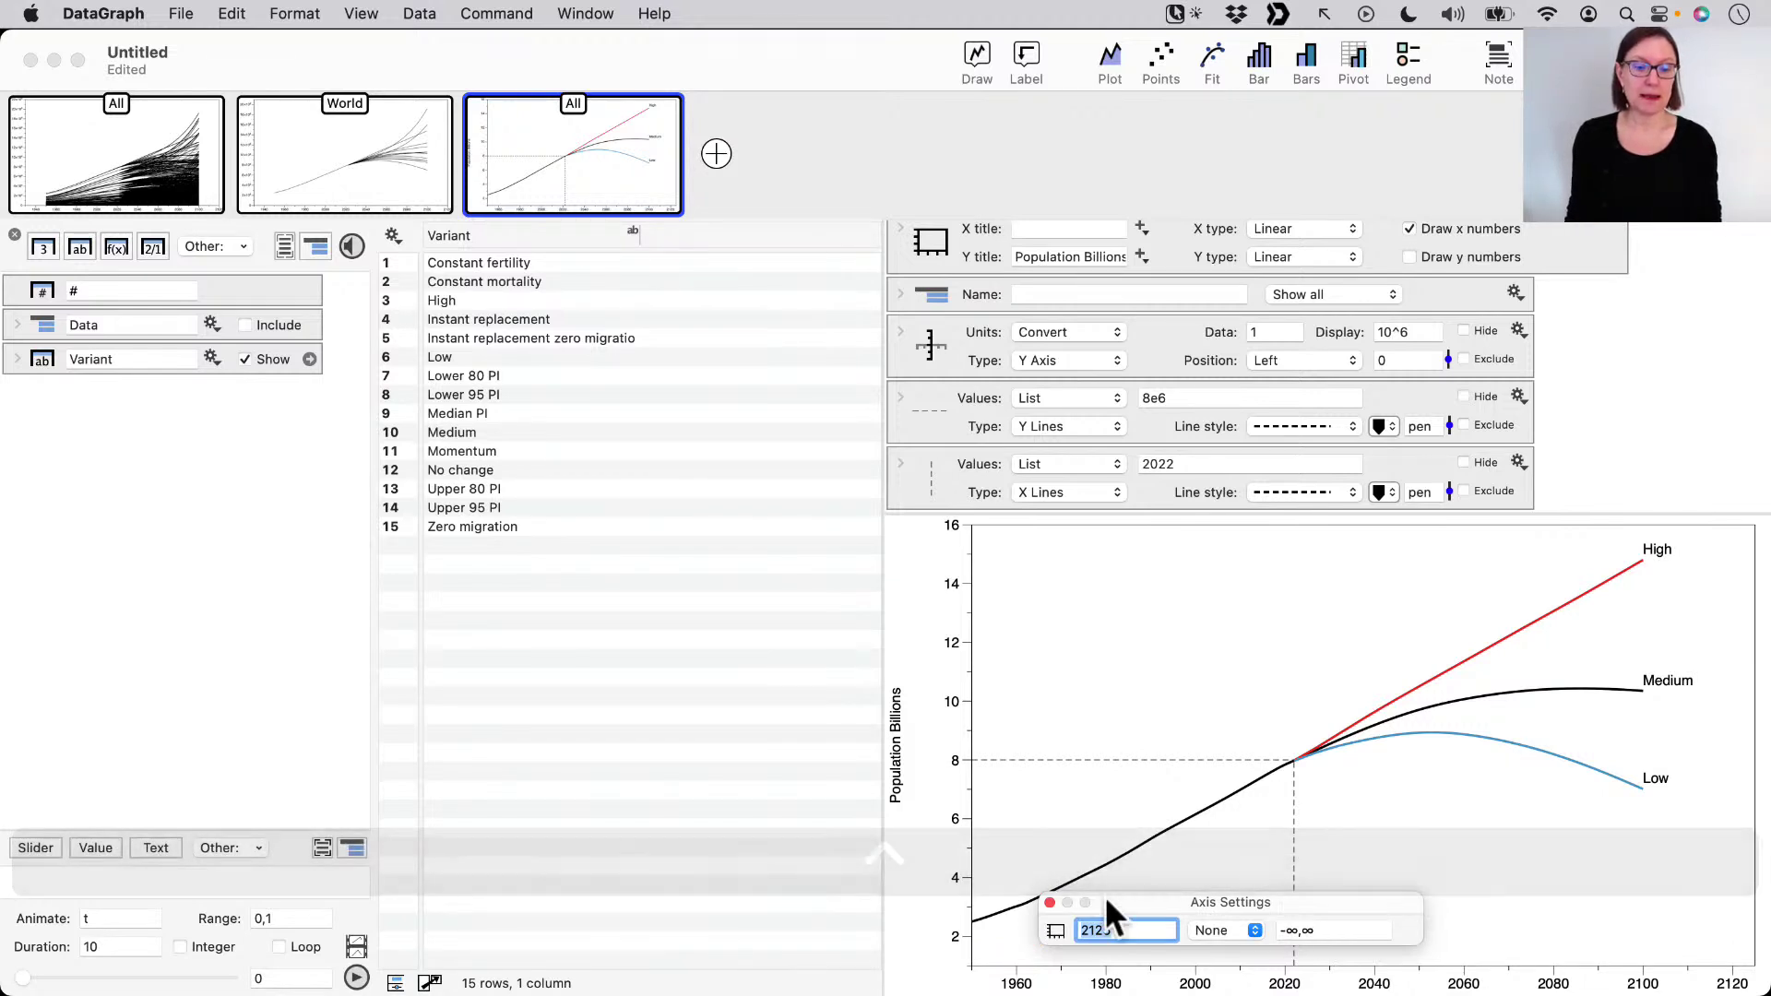
pyautogui.click(1049, 901)
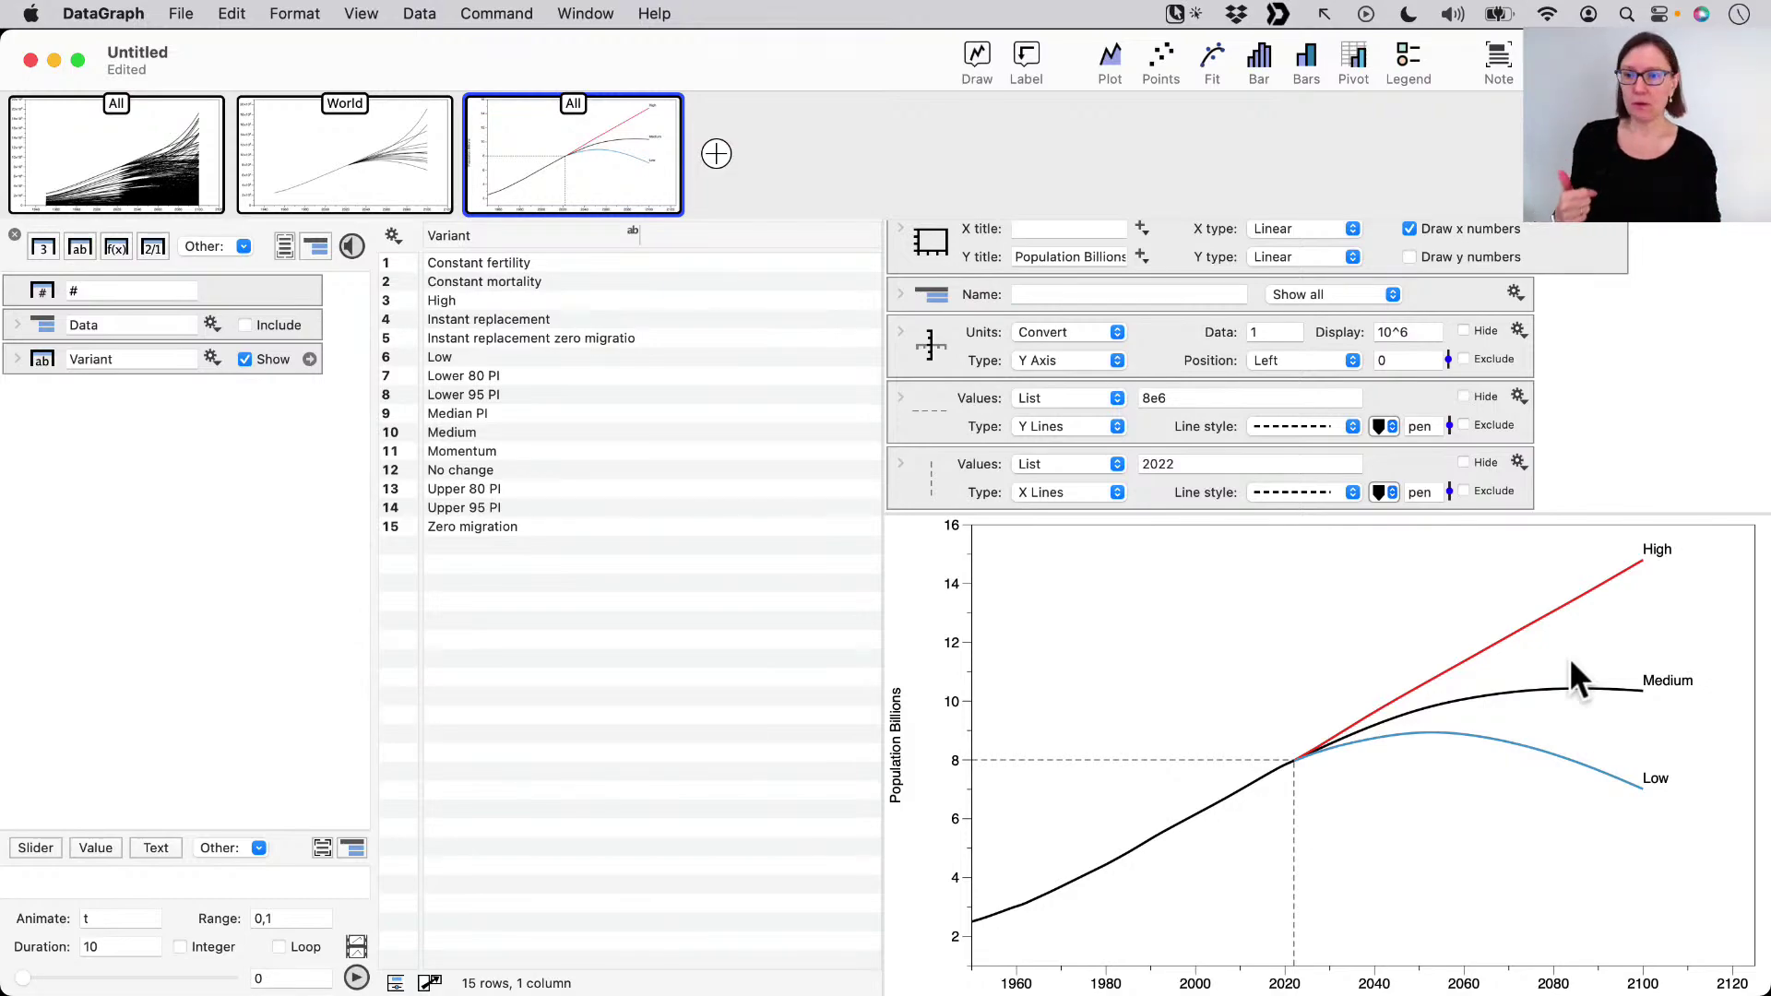
# - Switch to Finder and examine the WPP2022_Population1JanuaryByAge5GroupSex_Medium.csv and WPP2022_TotalPopulationBySex.csv files in the Downloads folder
pyautogui.hotkey('ctrl', 'Up')
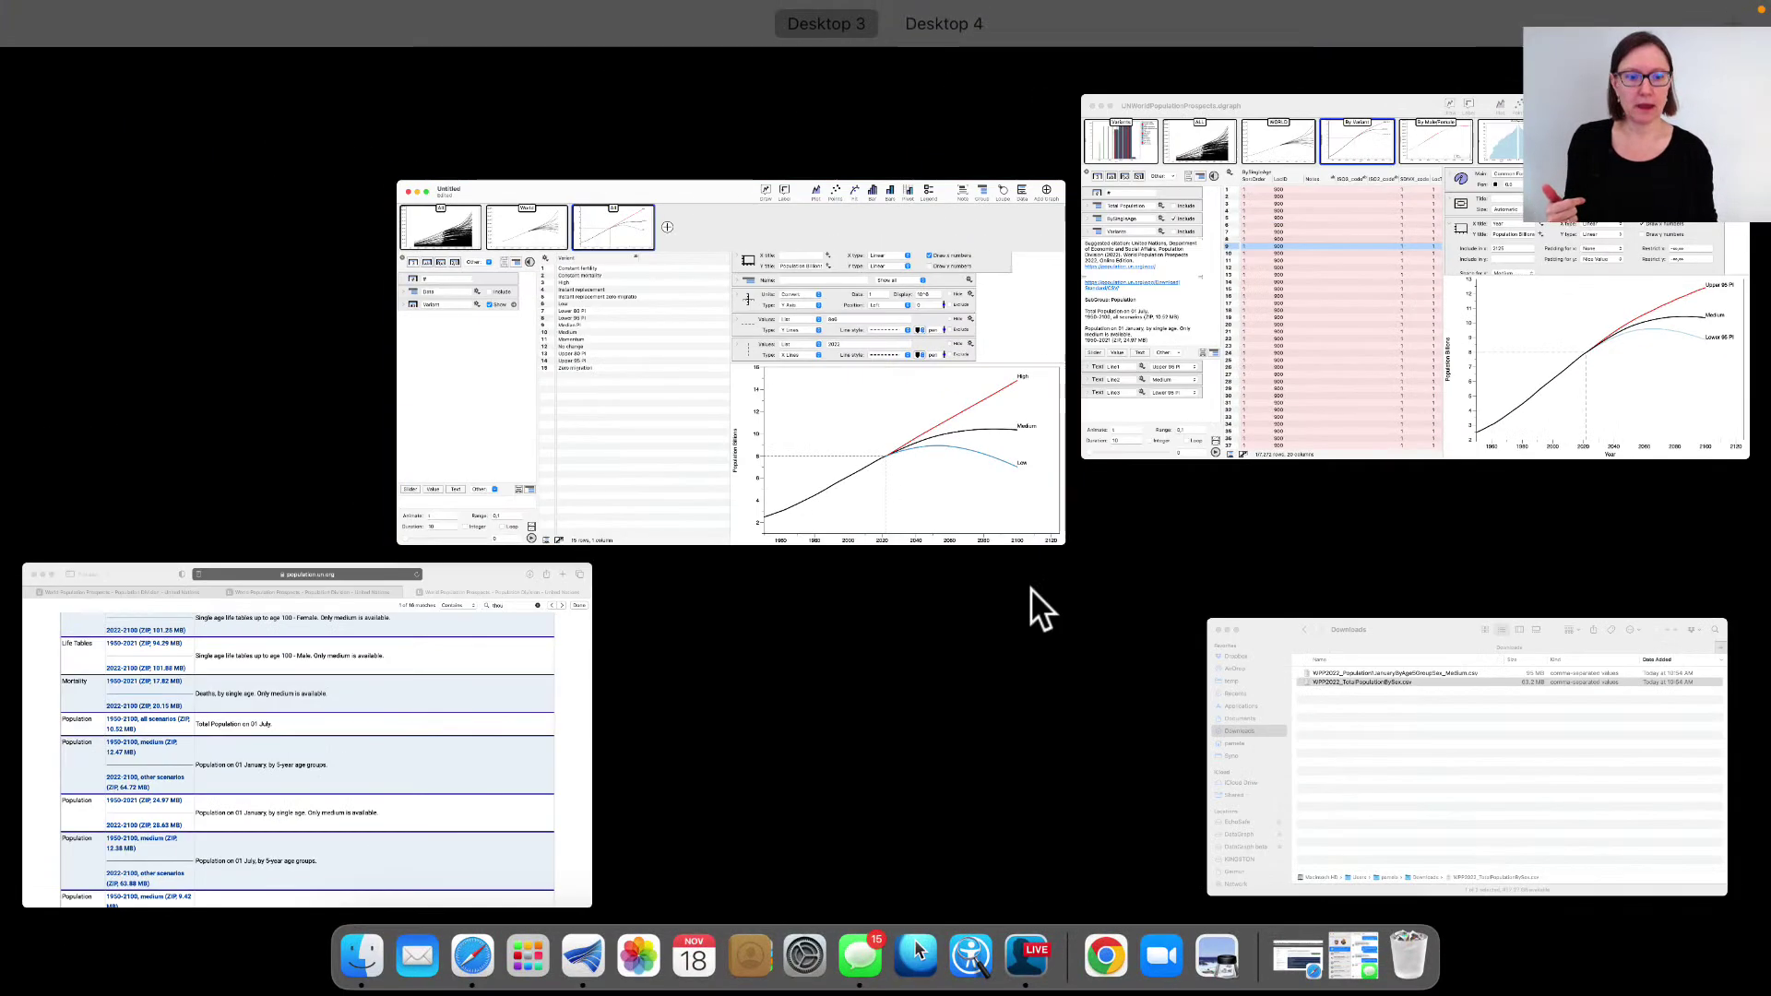
pyautogui.click(1400, 782)
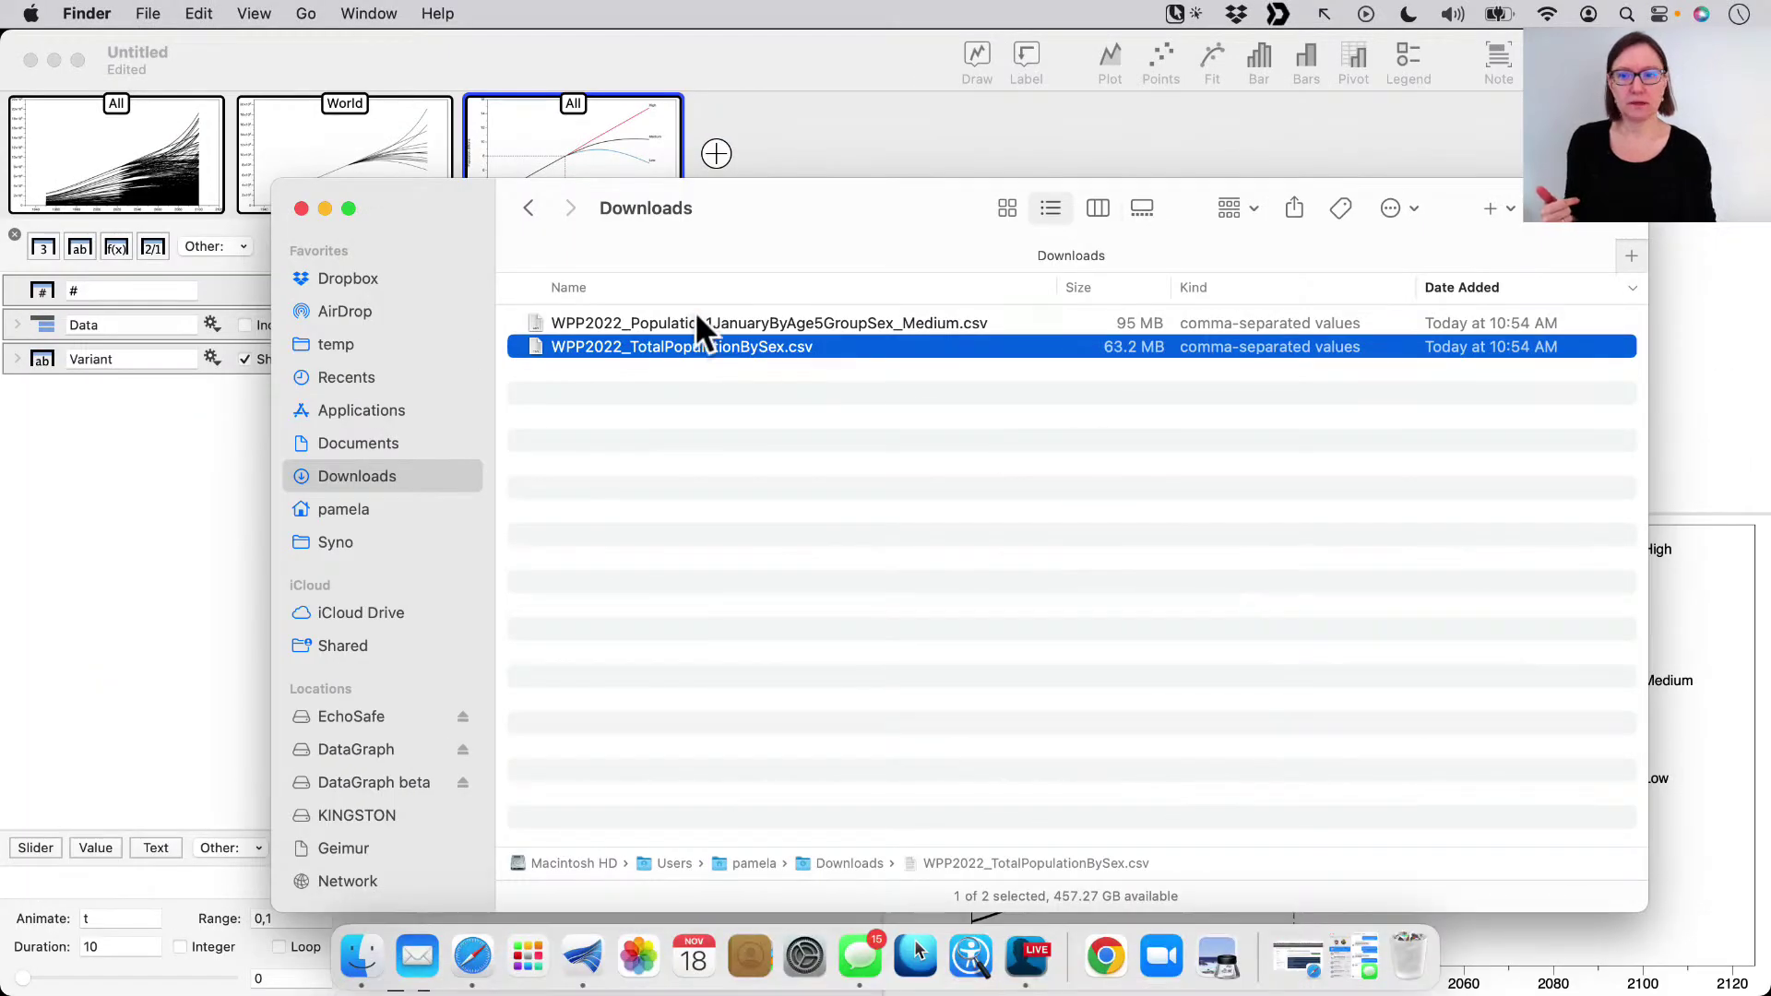
pyautogui.click(703, 325)
pyautogui.moveTo(811, 246); pyautogui.dragTo(1139, 272)
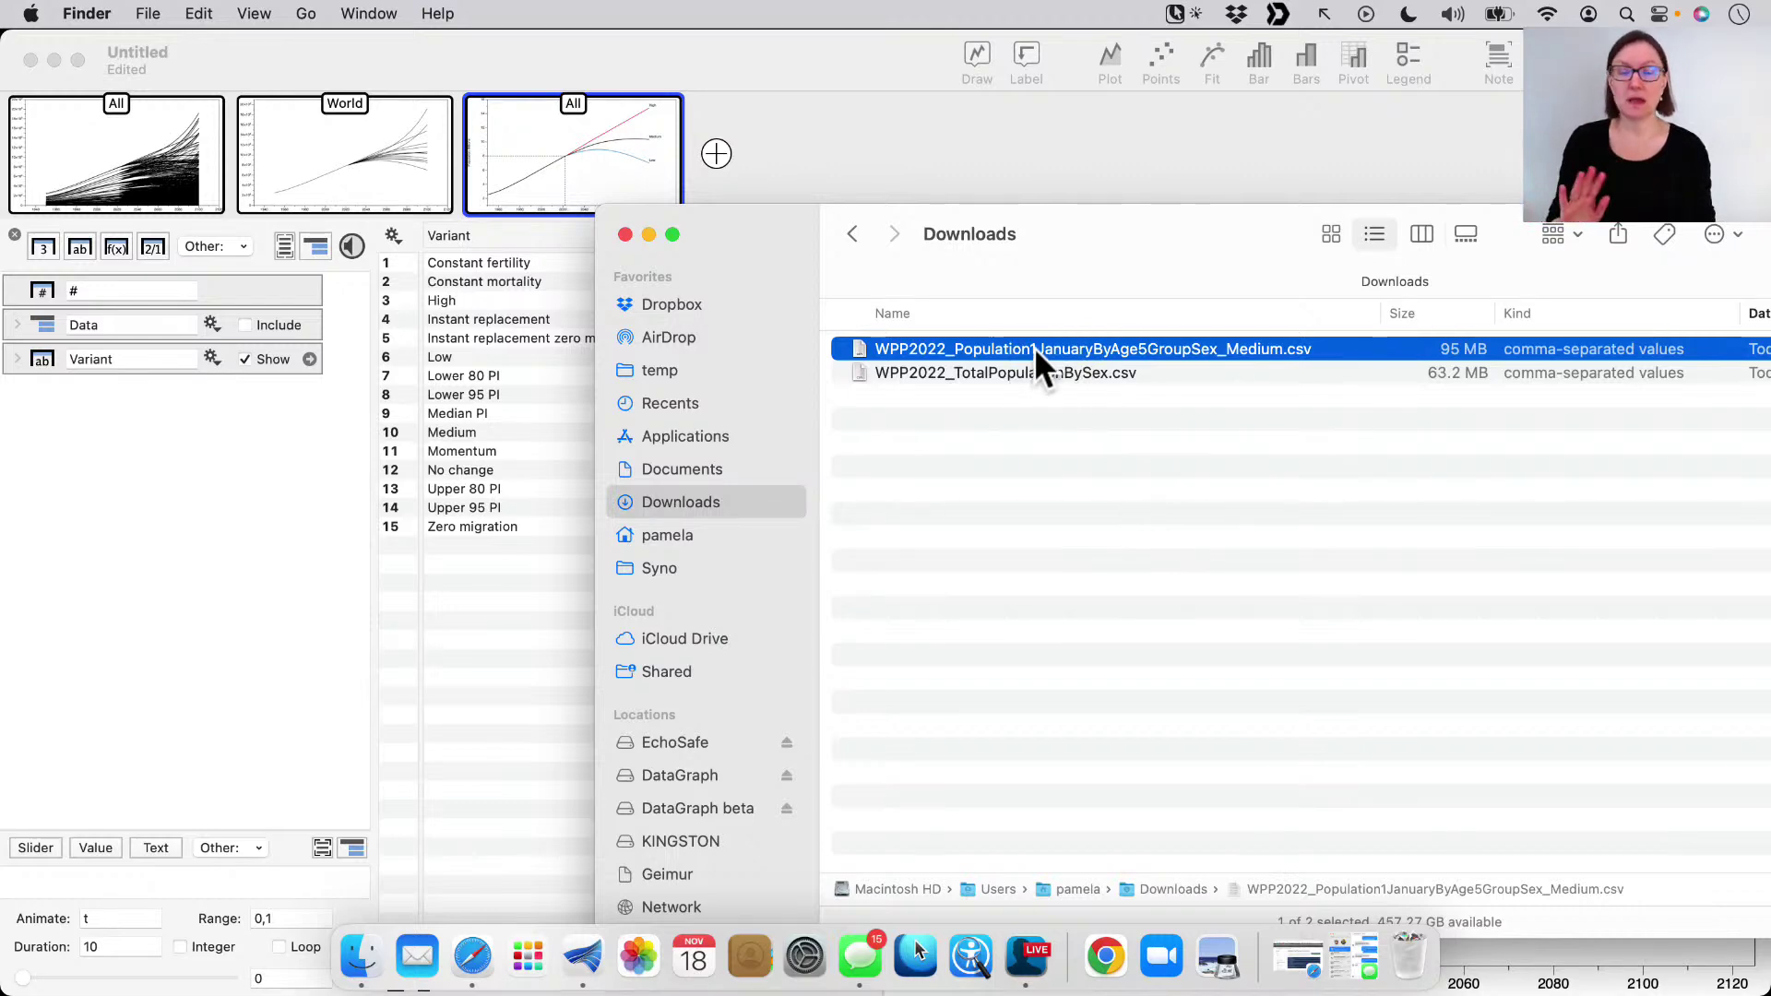
pyautogui.moveTo(1033, 349); pyautogui.dragTo(966, 480)
pyautogui.click(969, 479)
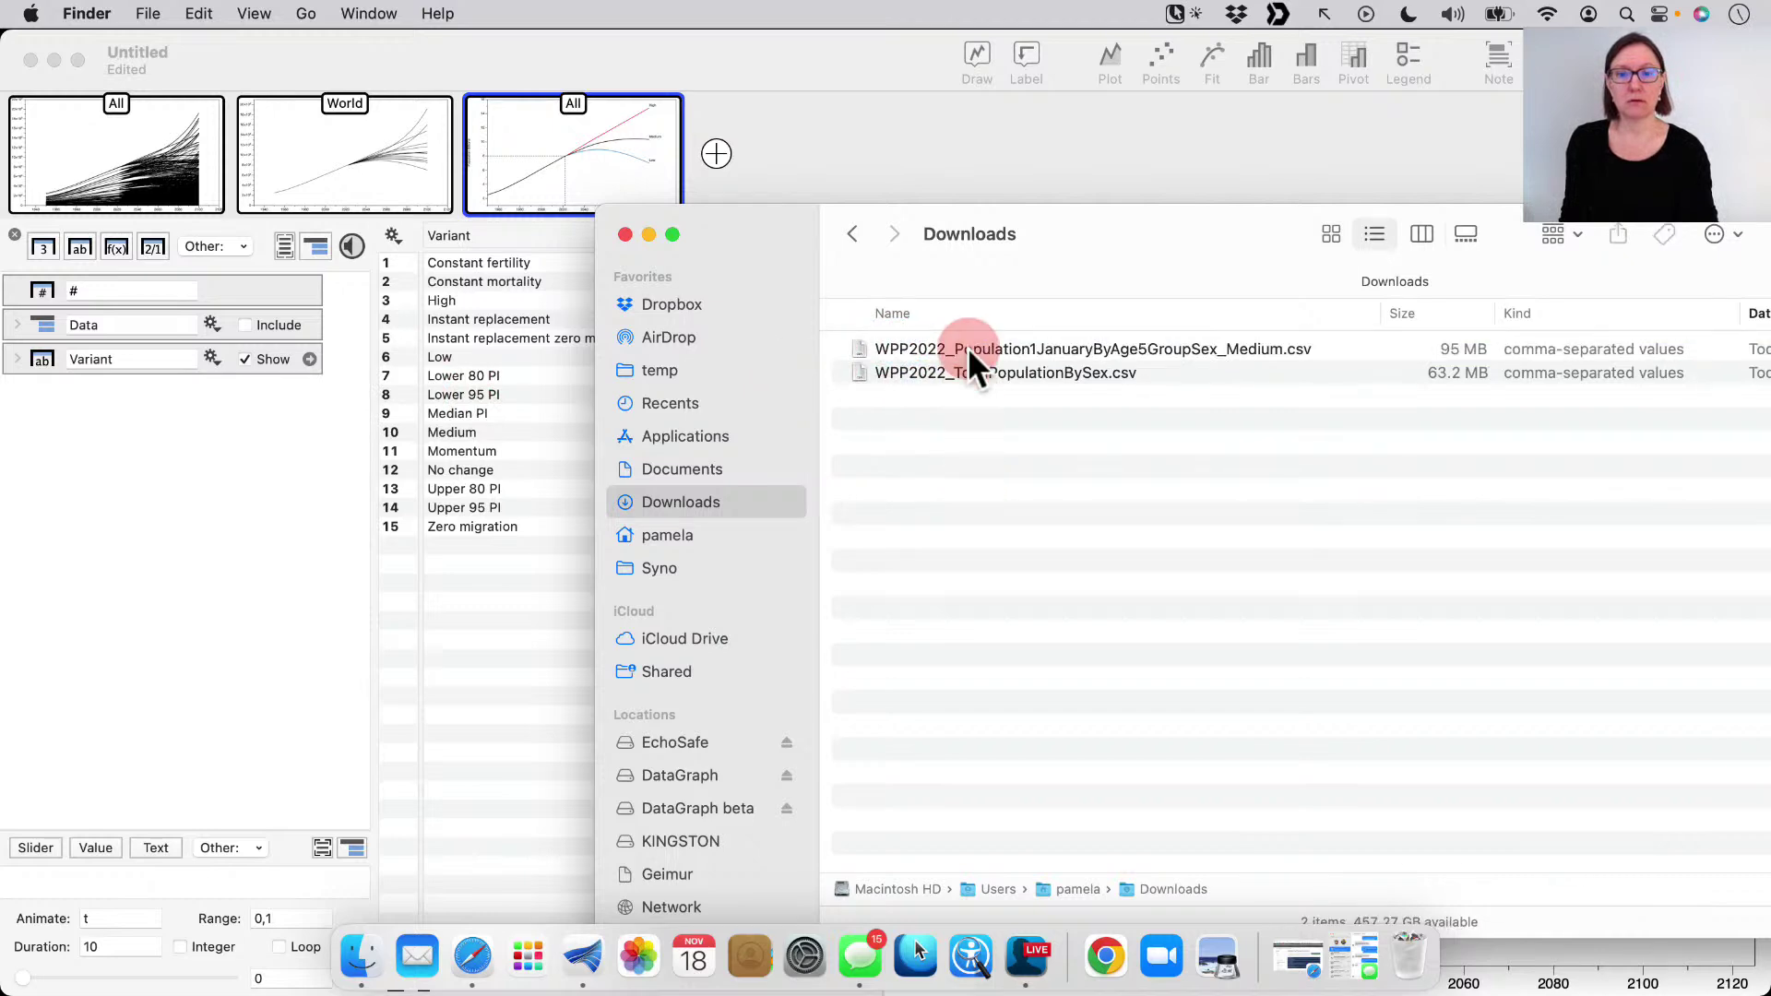
pyautogui.click(1070, 372)
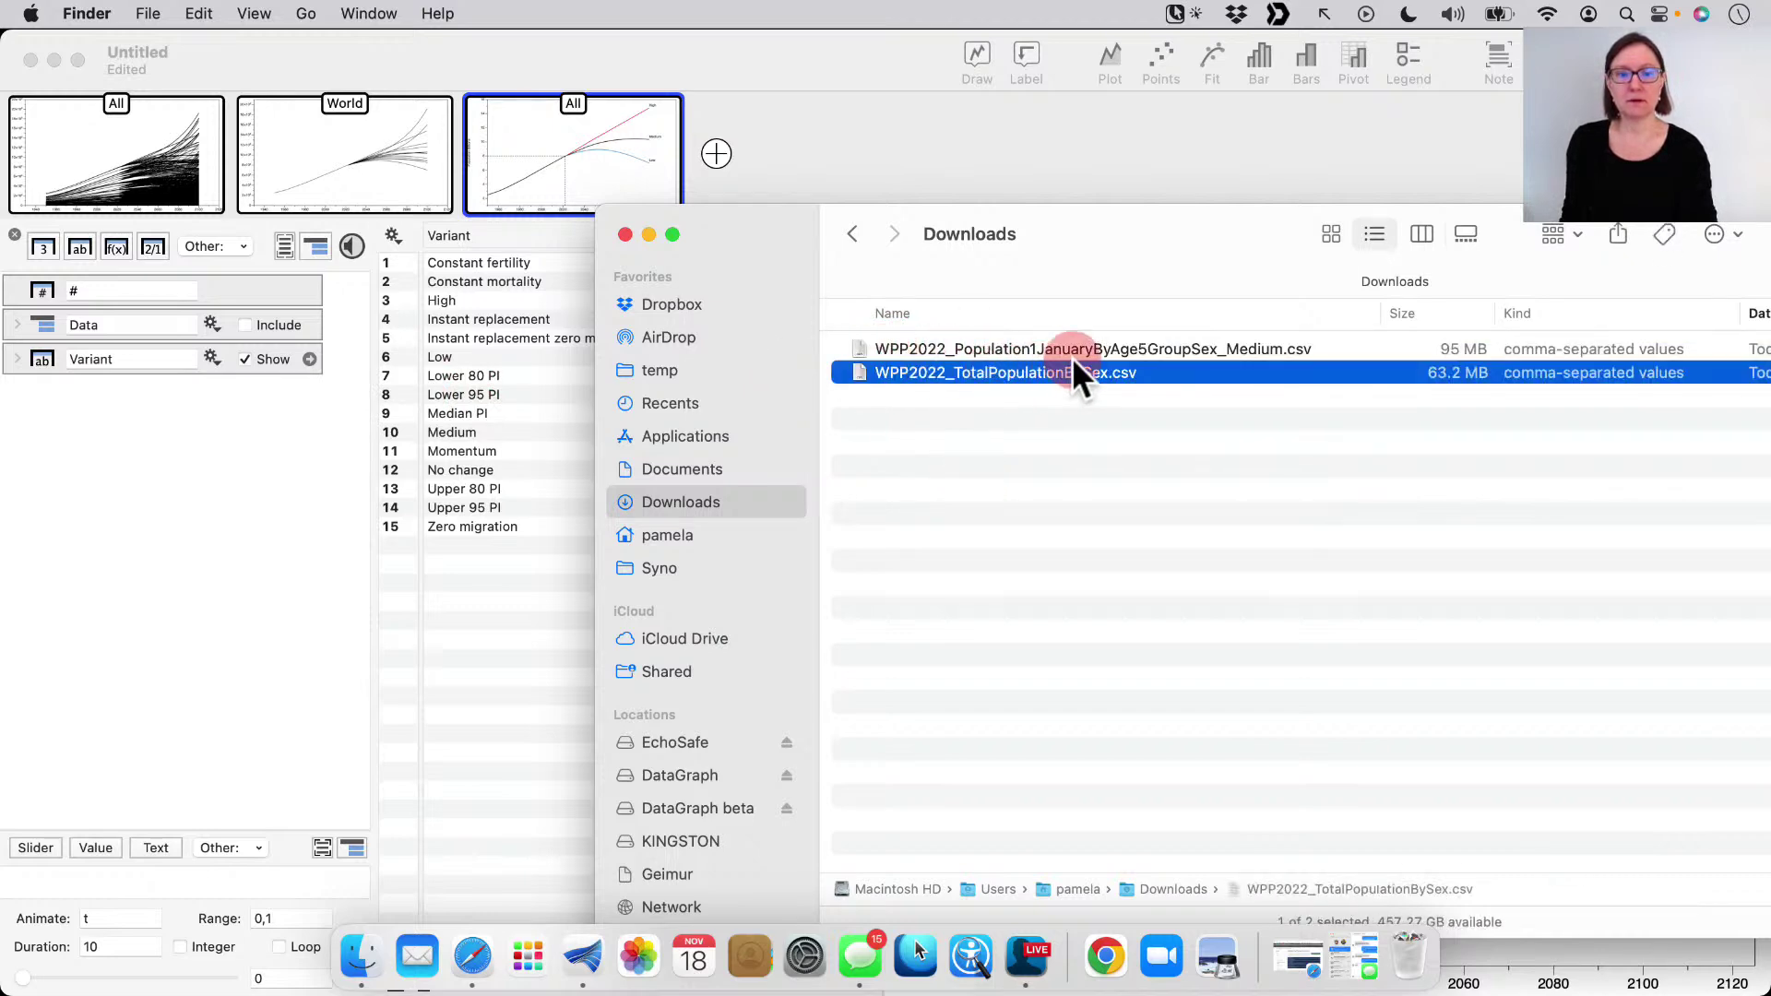
pyautogui.click(1077, 348)
pyautogui.moveTo(1096, 346); pyautogui.dragTo(900, 446)
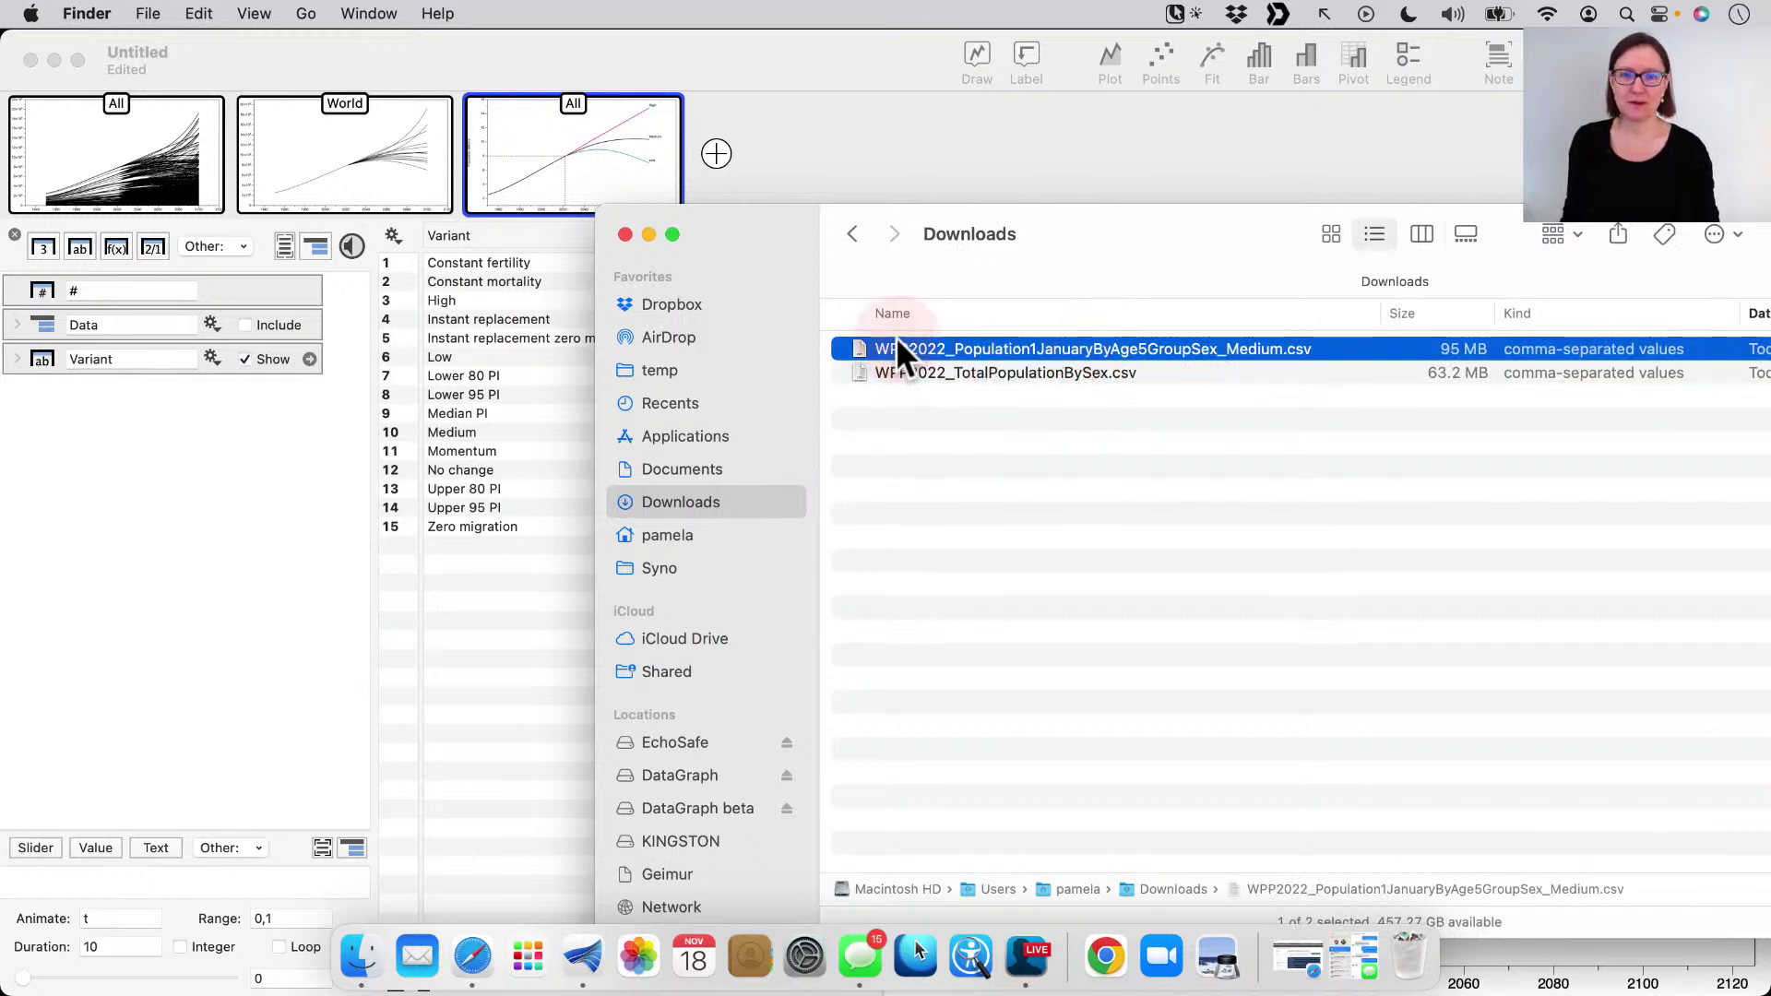
pyautogui.moveTo(898, 346); pyautogui.dragTo(1002, 227)
pyautogui.click(1055, 501)
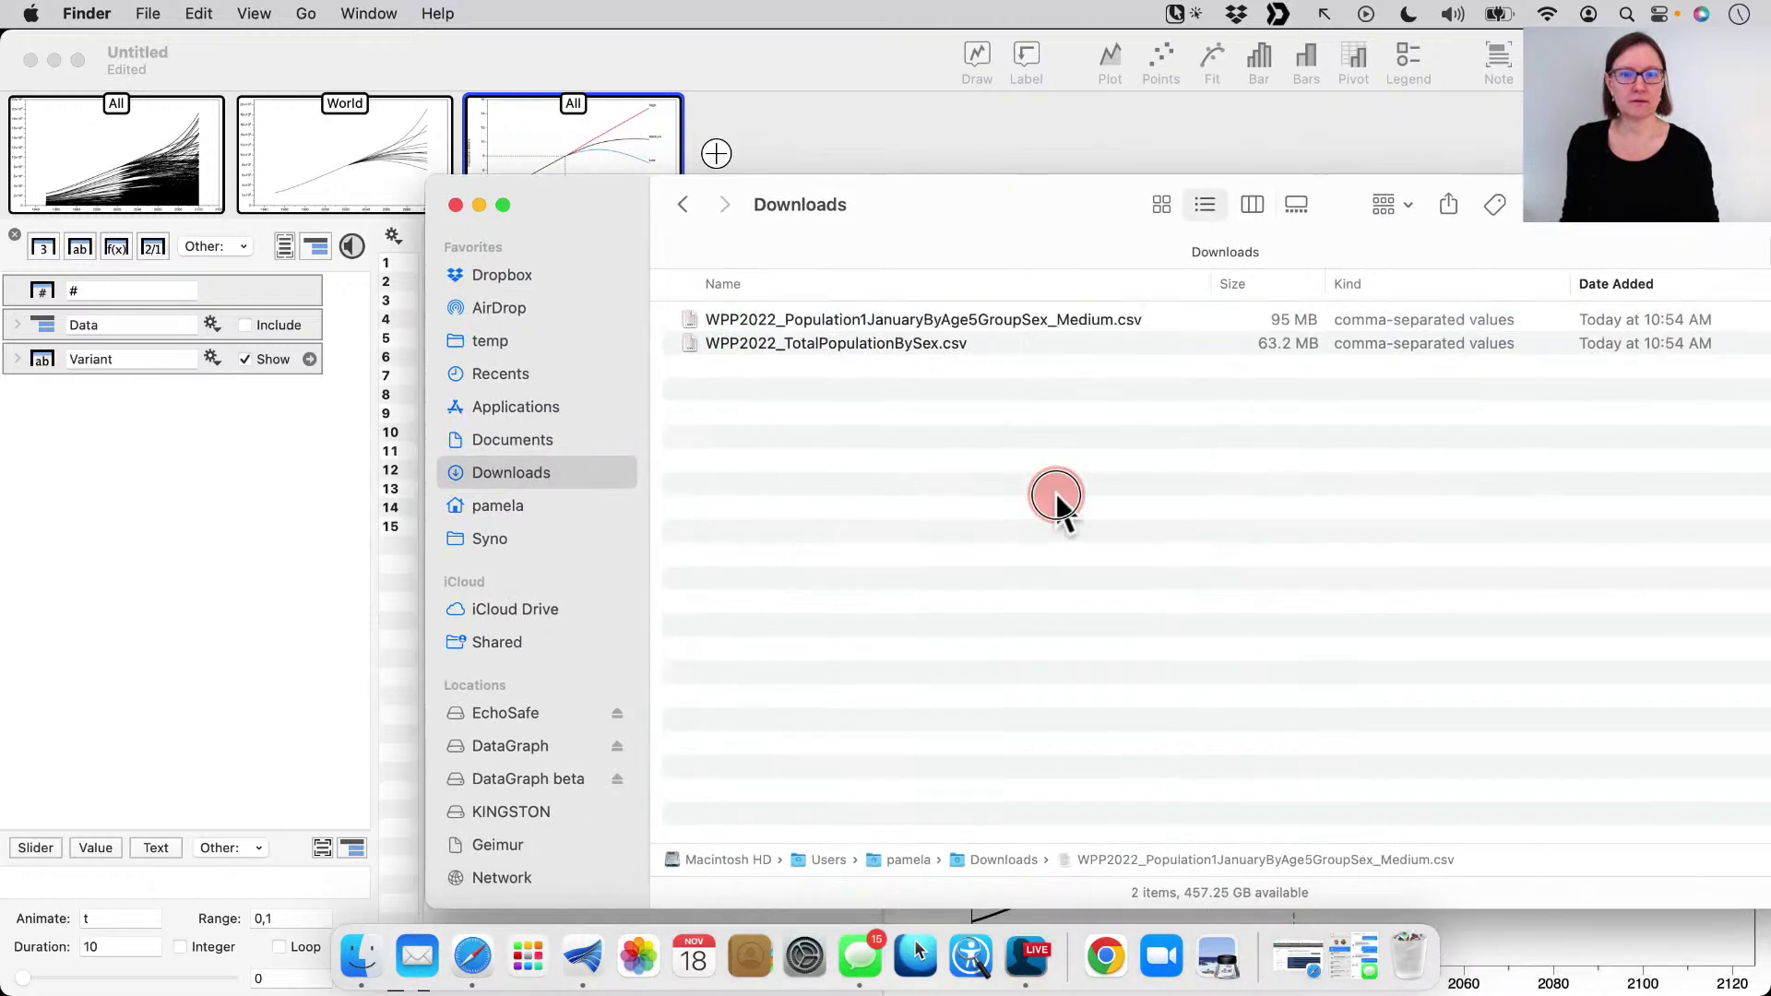
# - Import WPP2022_Population1JanuaryByAge5GroupSex_Medium.csv from Downloads into the open DataGraph document's column list and hide the Variant column
pyautogui.click(915, 319)
pyautogui.moveTo(915, 319); pyautogui.dragTo(973, 323)
pyautogui.press('Return')
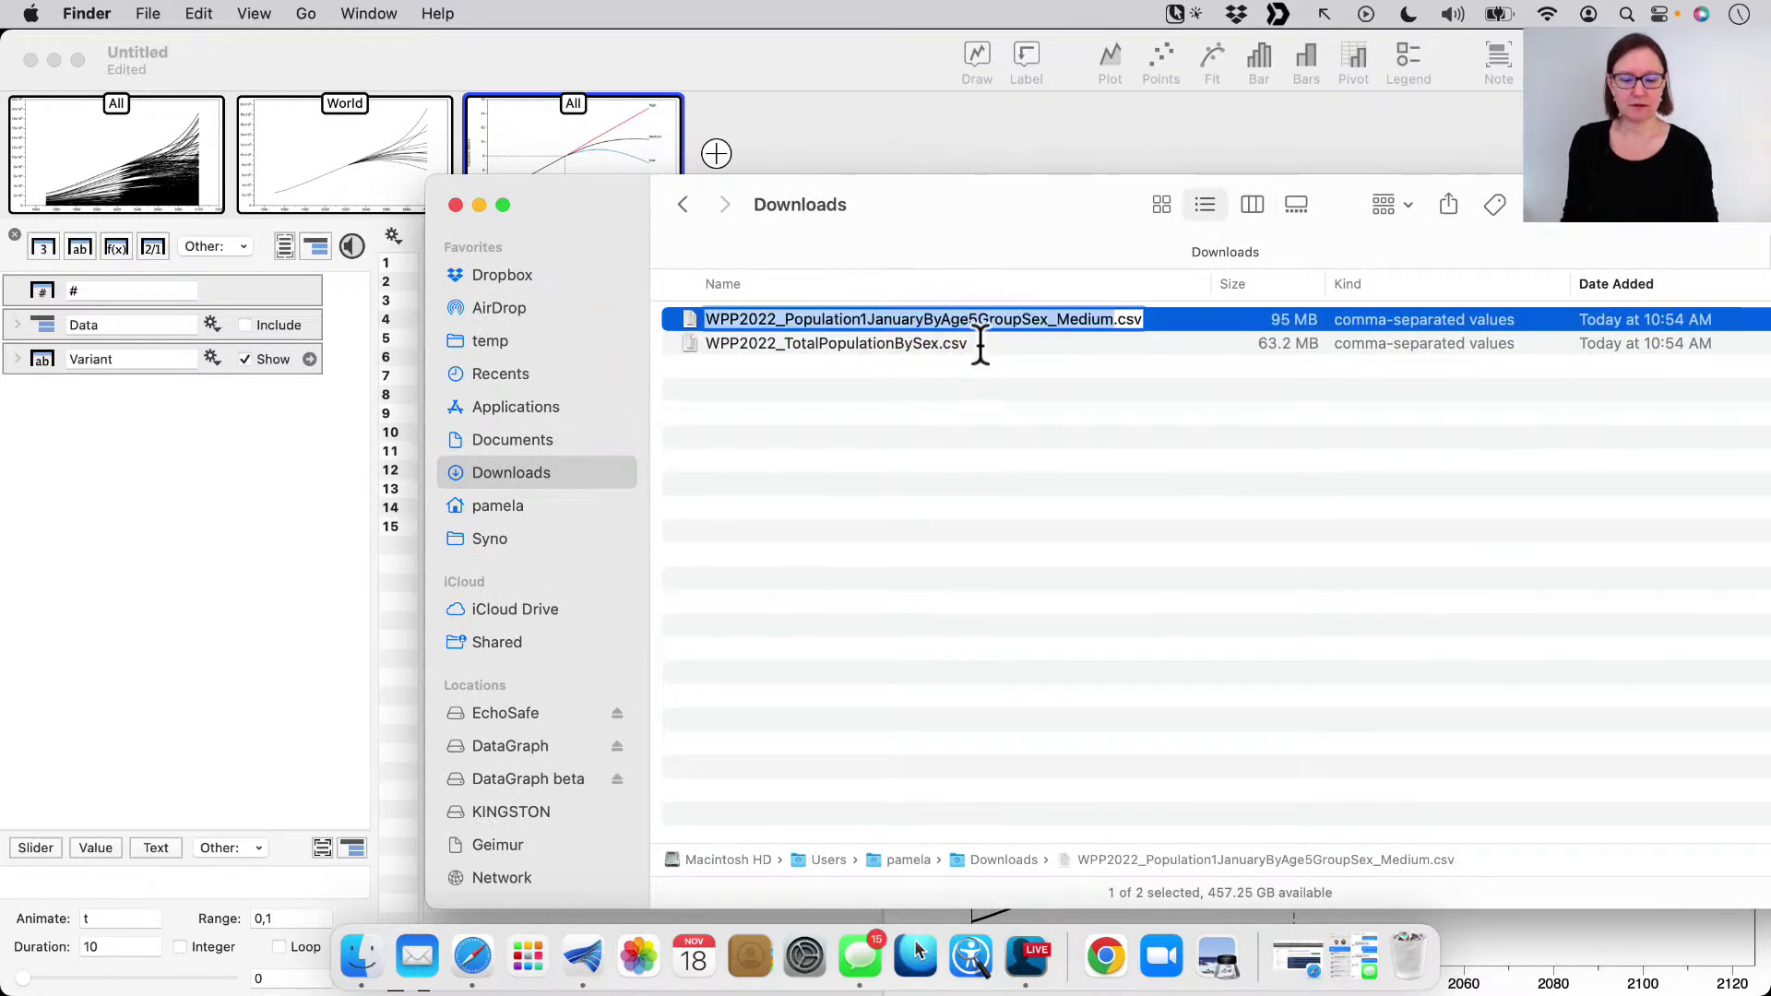
pyautogui.moveTo(792, 367); pyautogui.dragTo(111, 424)
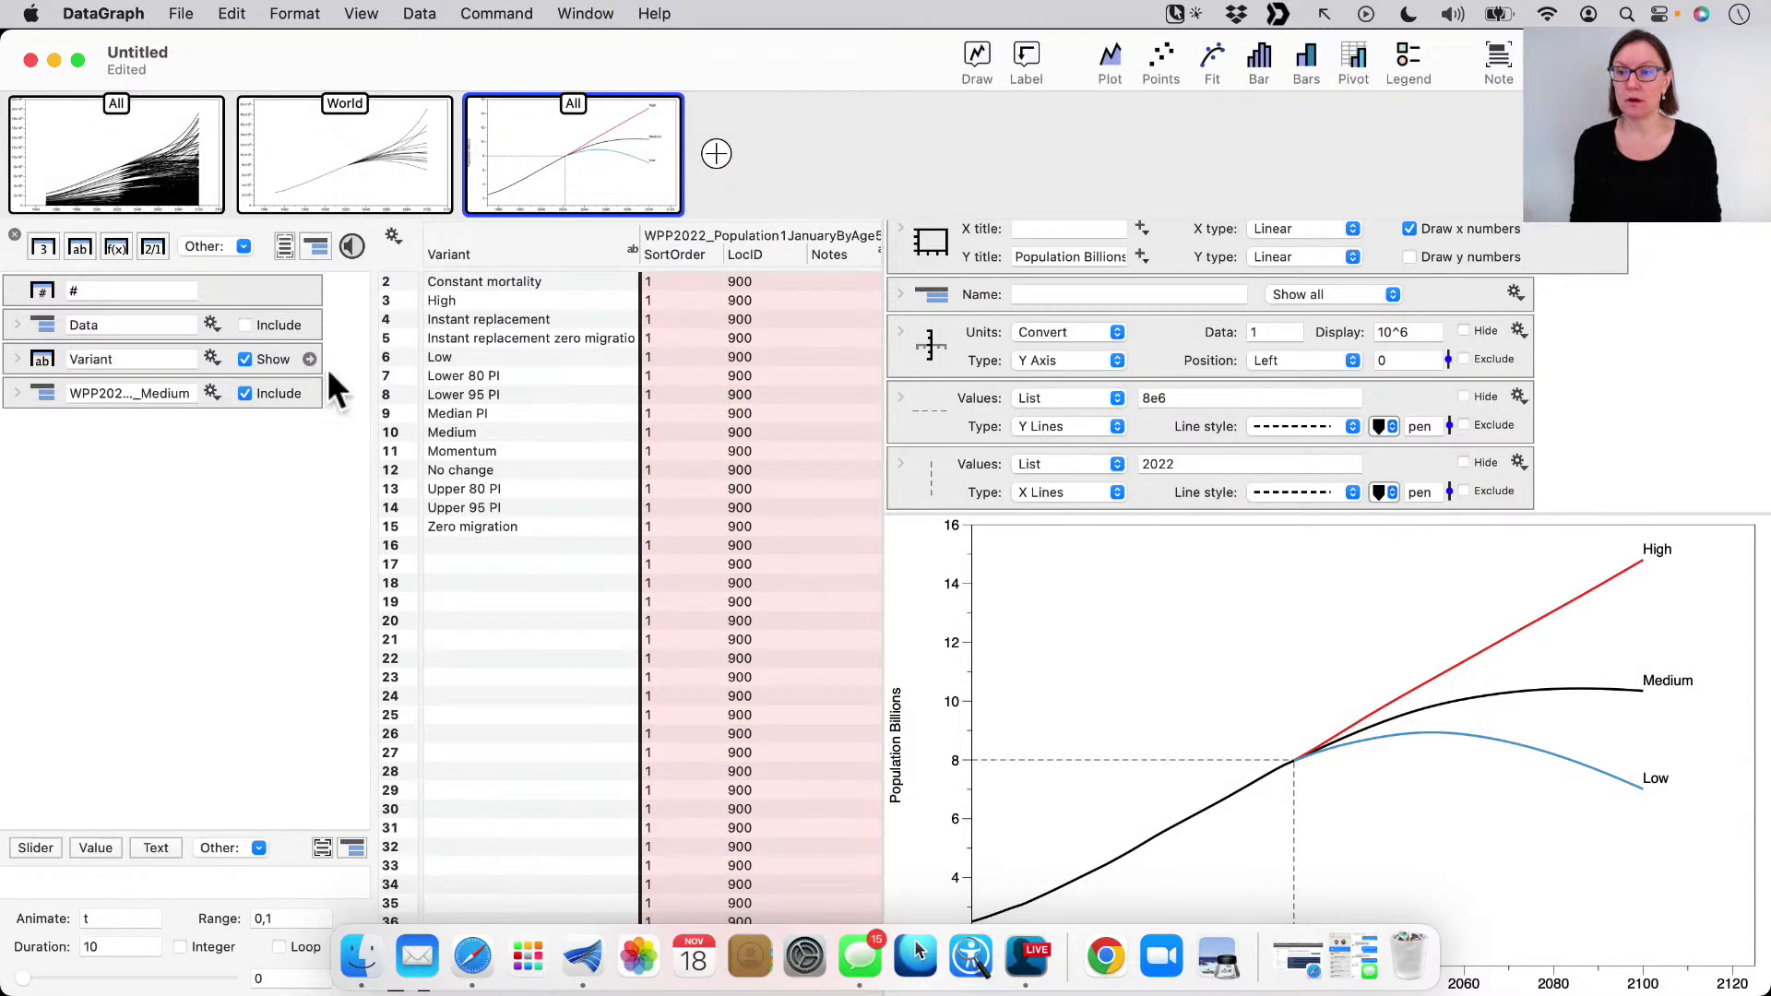
pyautogui.click(273, 360)
# - Examine the rows of the imported population-by-age-group table down to the Colombia records
pyautogui.scroll(-10, 789, 394)
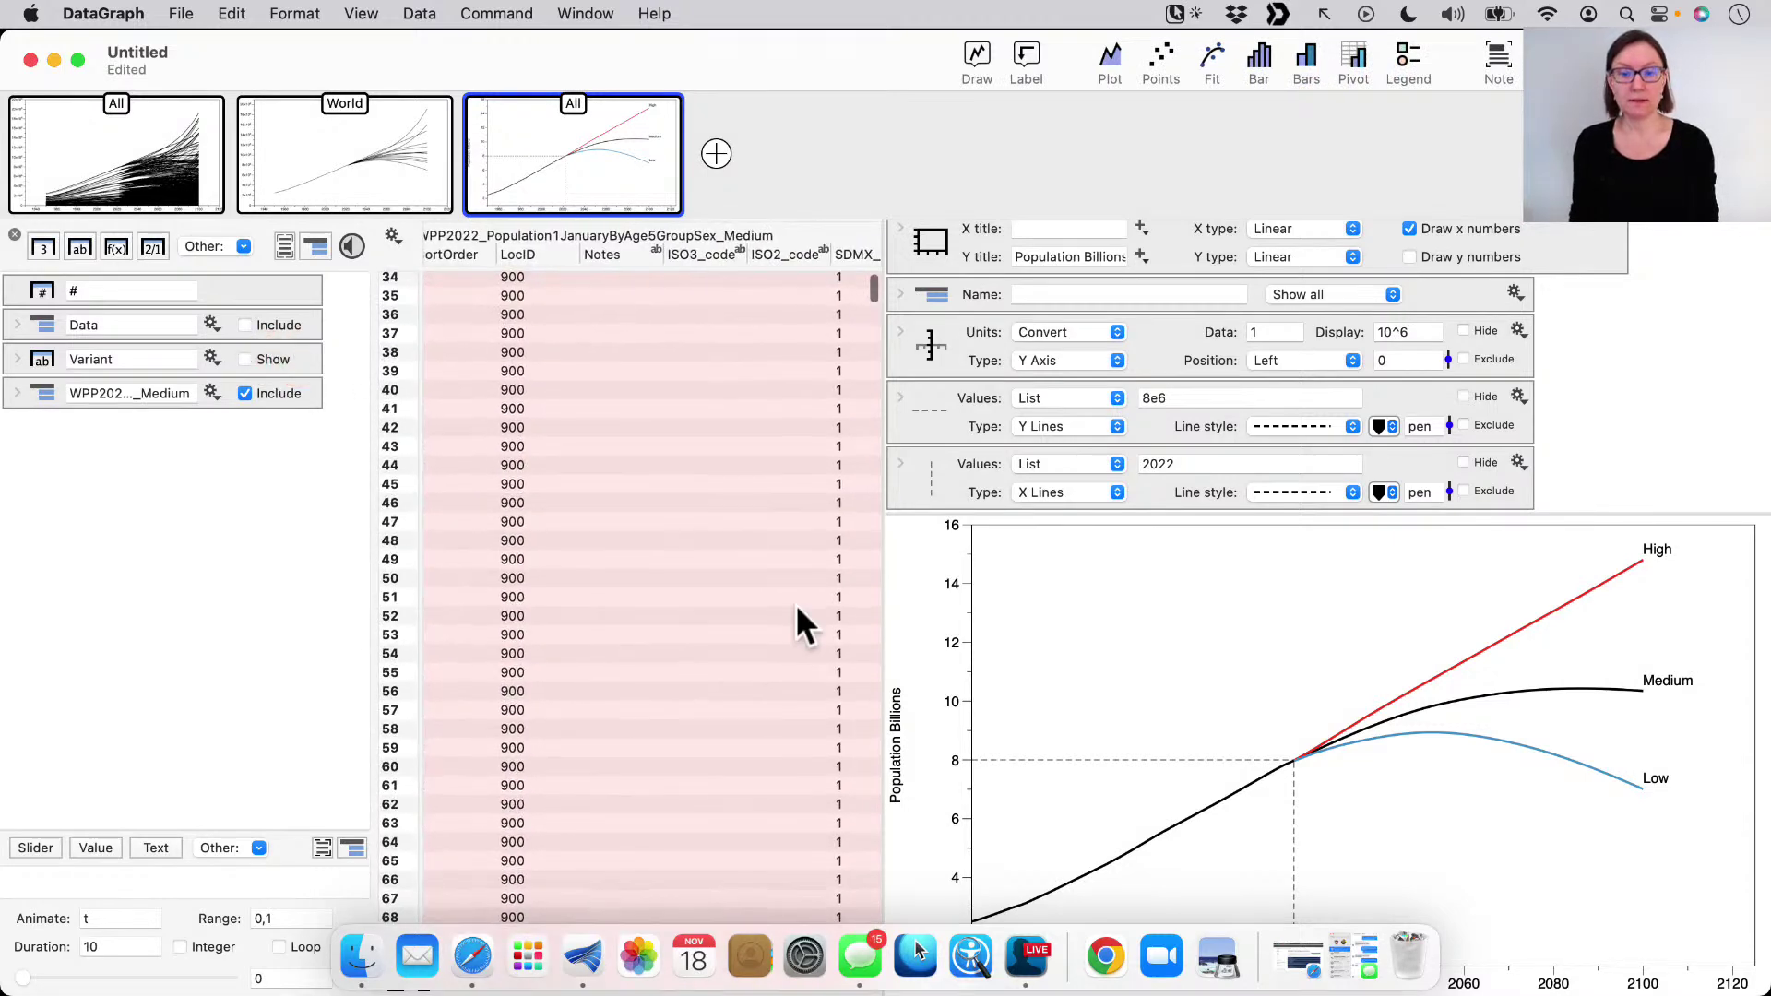
pyautogui.moveTo(871, 296); pyautogui.dragTo(1179, 537)
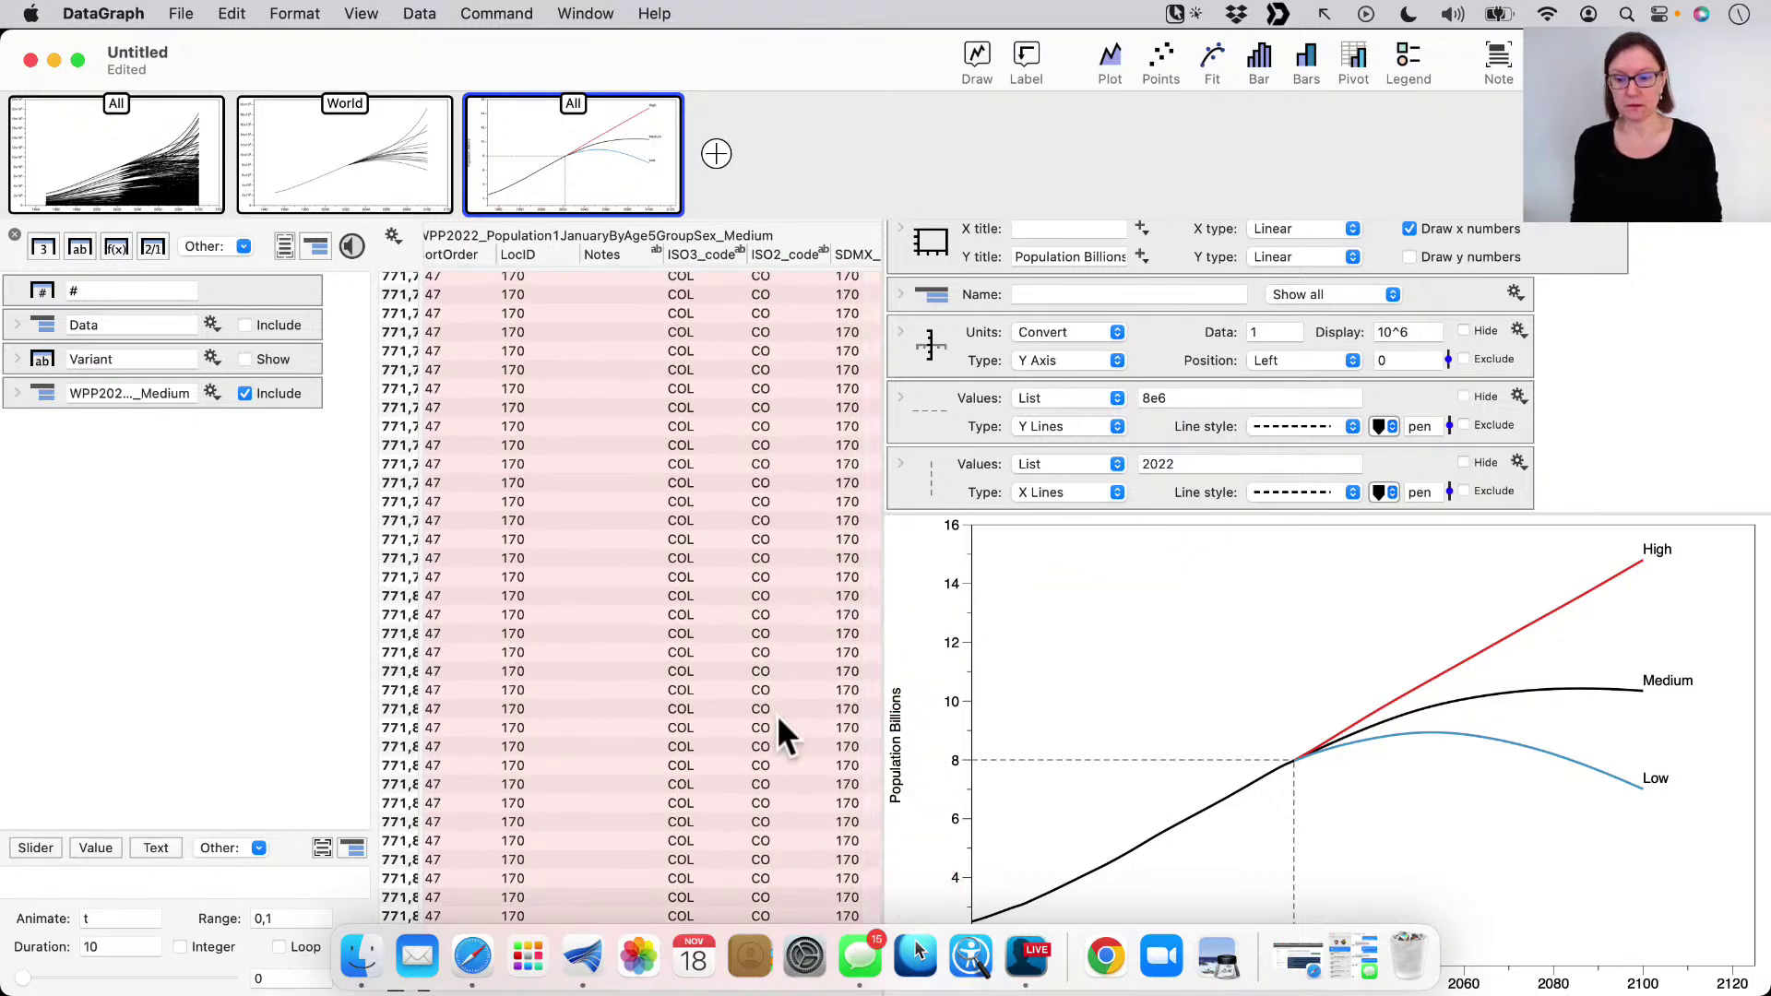
pyautogui.scroll(-5, 778, 719)
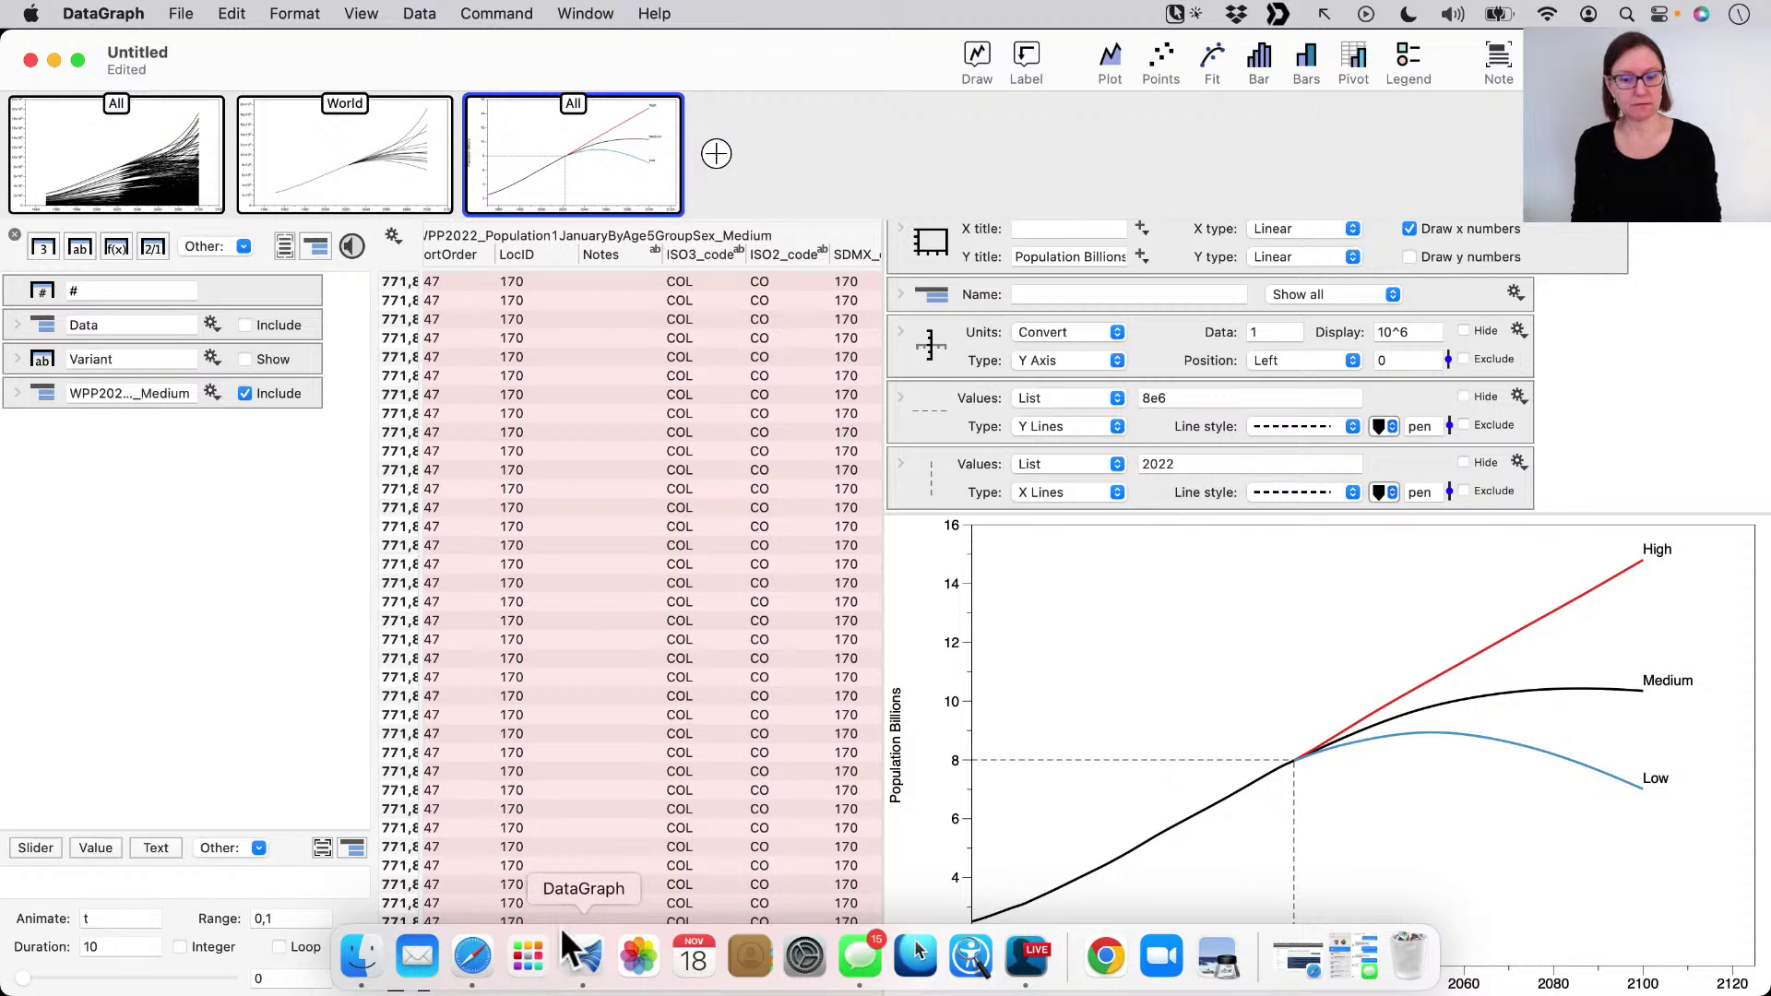
pyautogui.scroll(3, 794, 711)
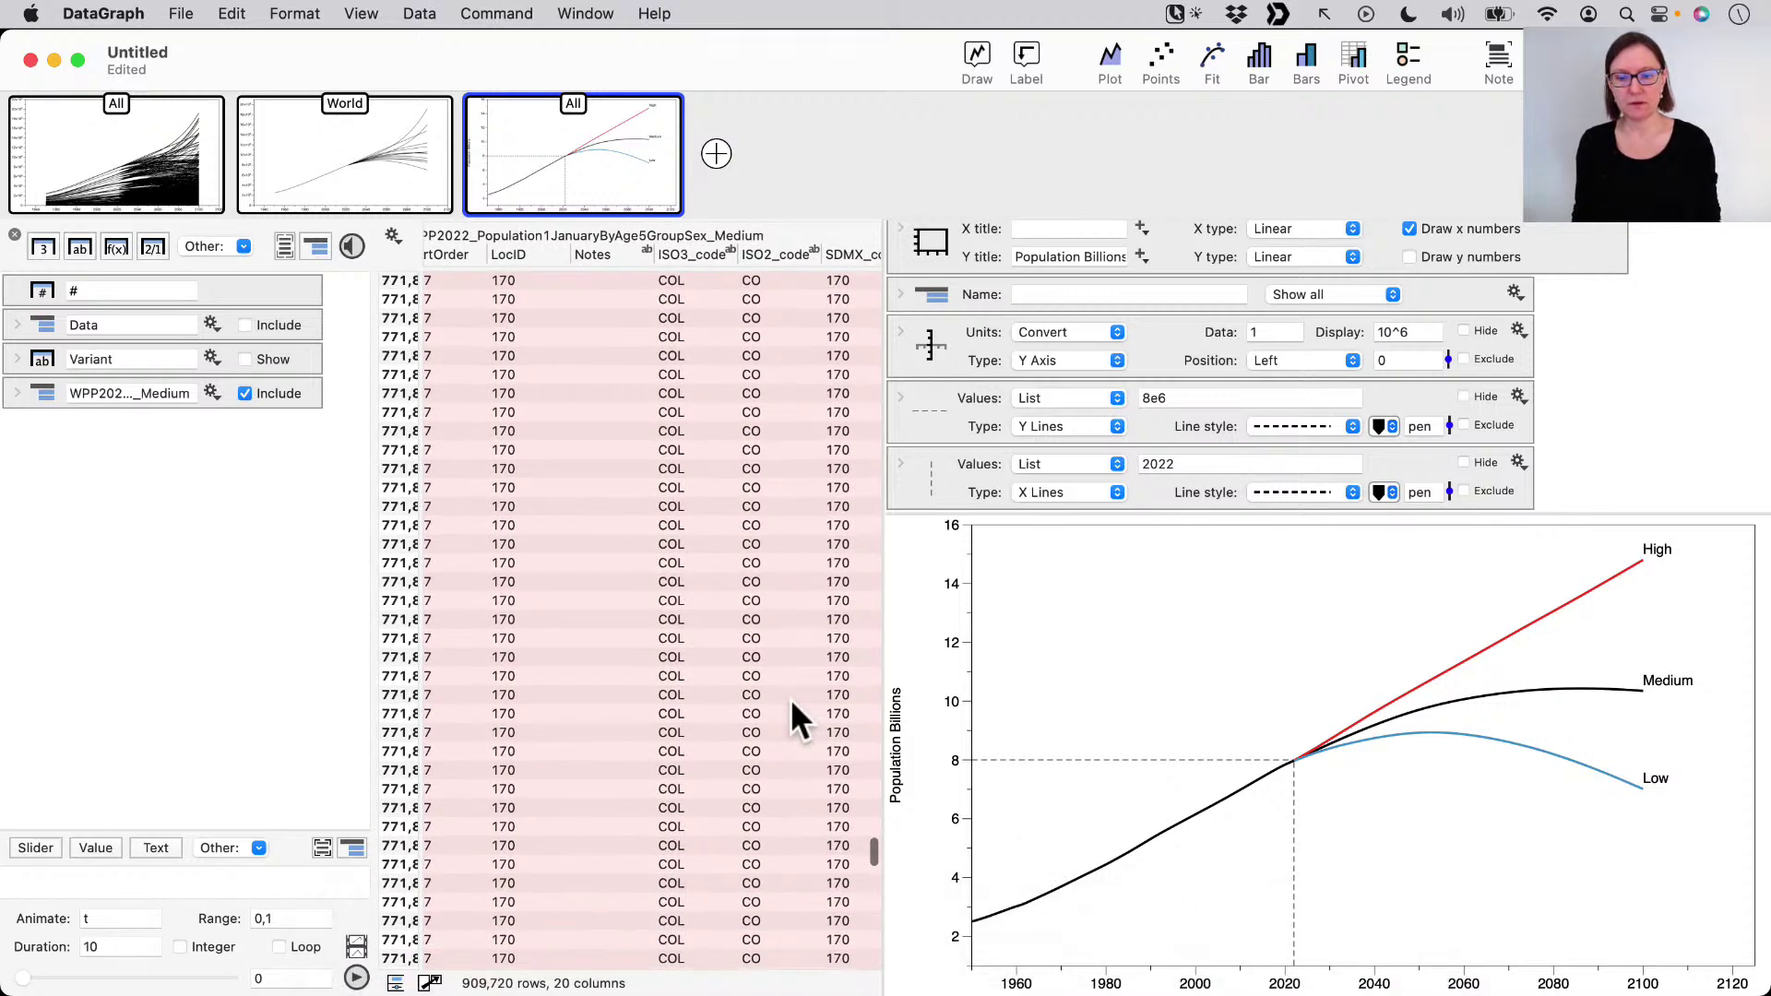
pyautogui.scroll(-2, 789, 422)
pyautogui.hscroll(-1, 771, 460)
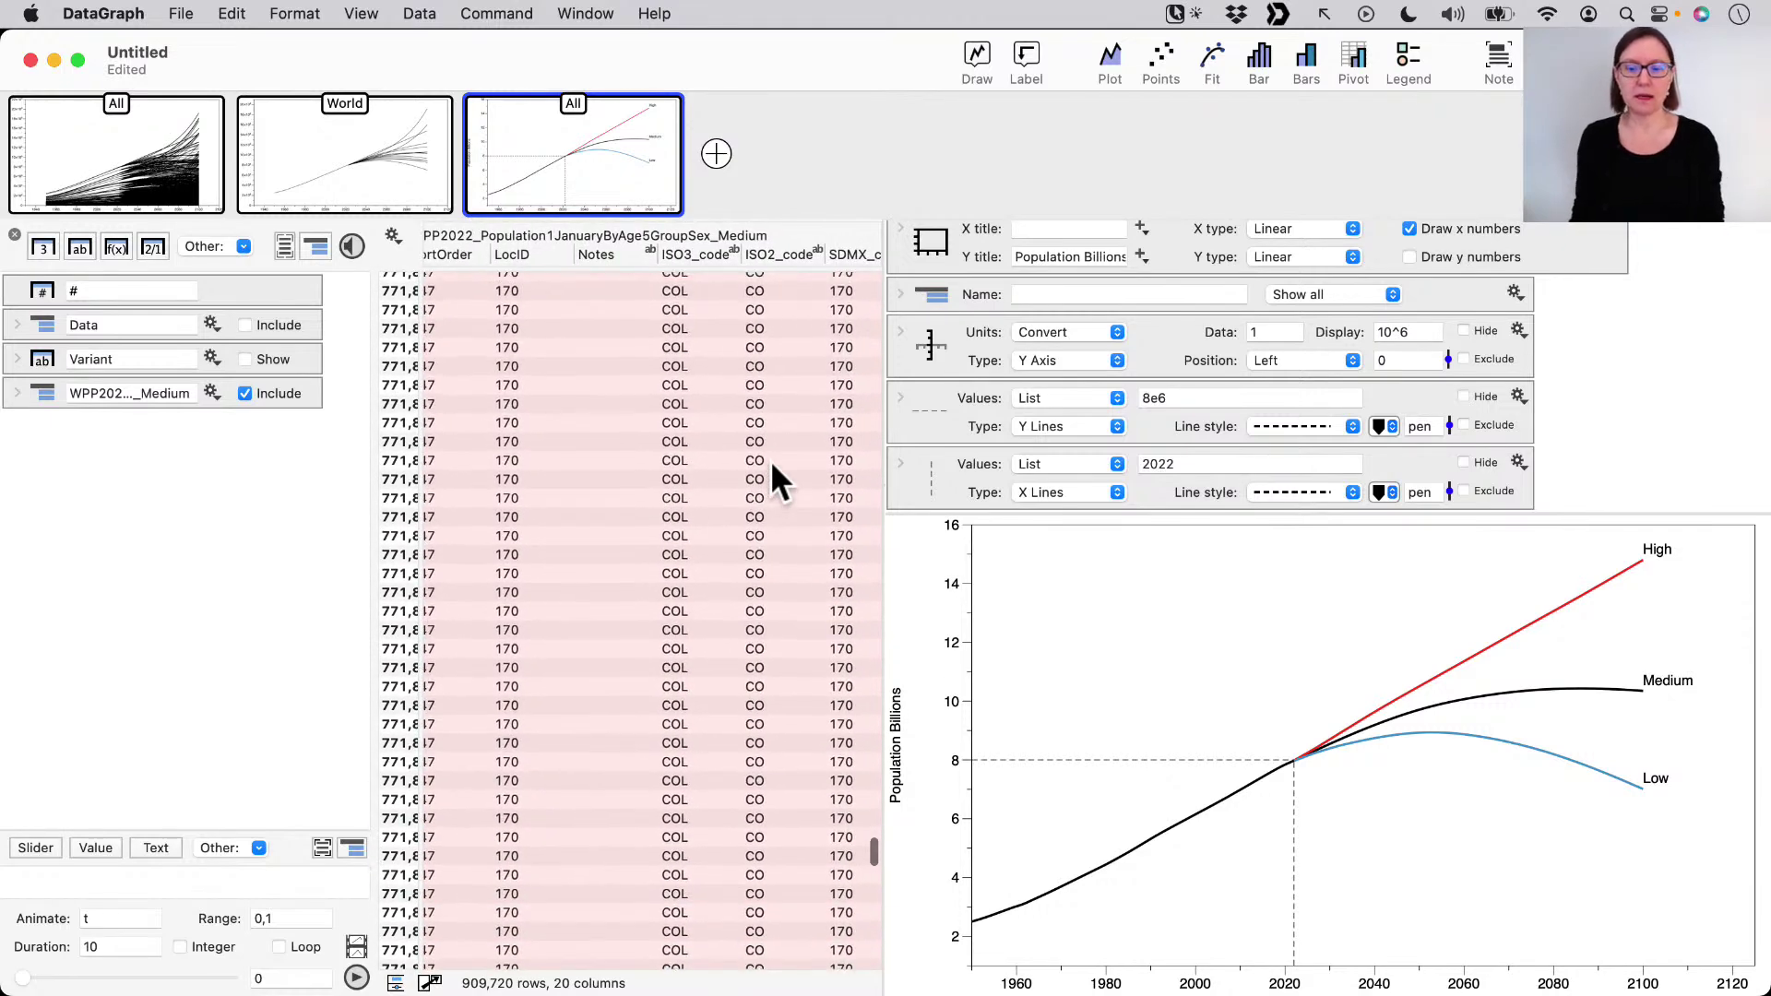
pyautogui.scroll(-1, 771, 461)
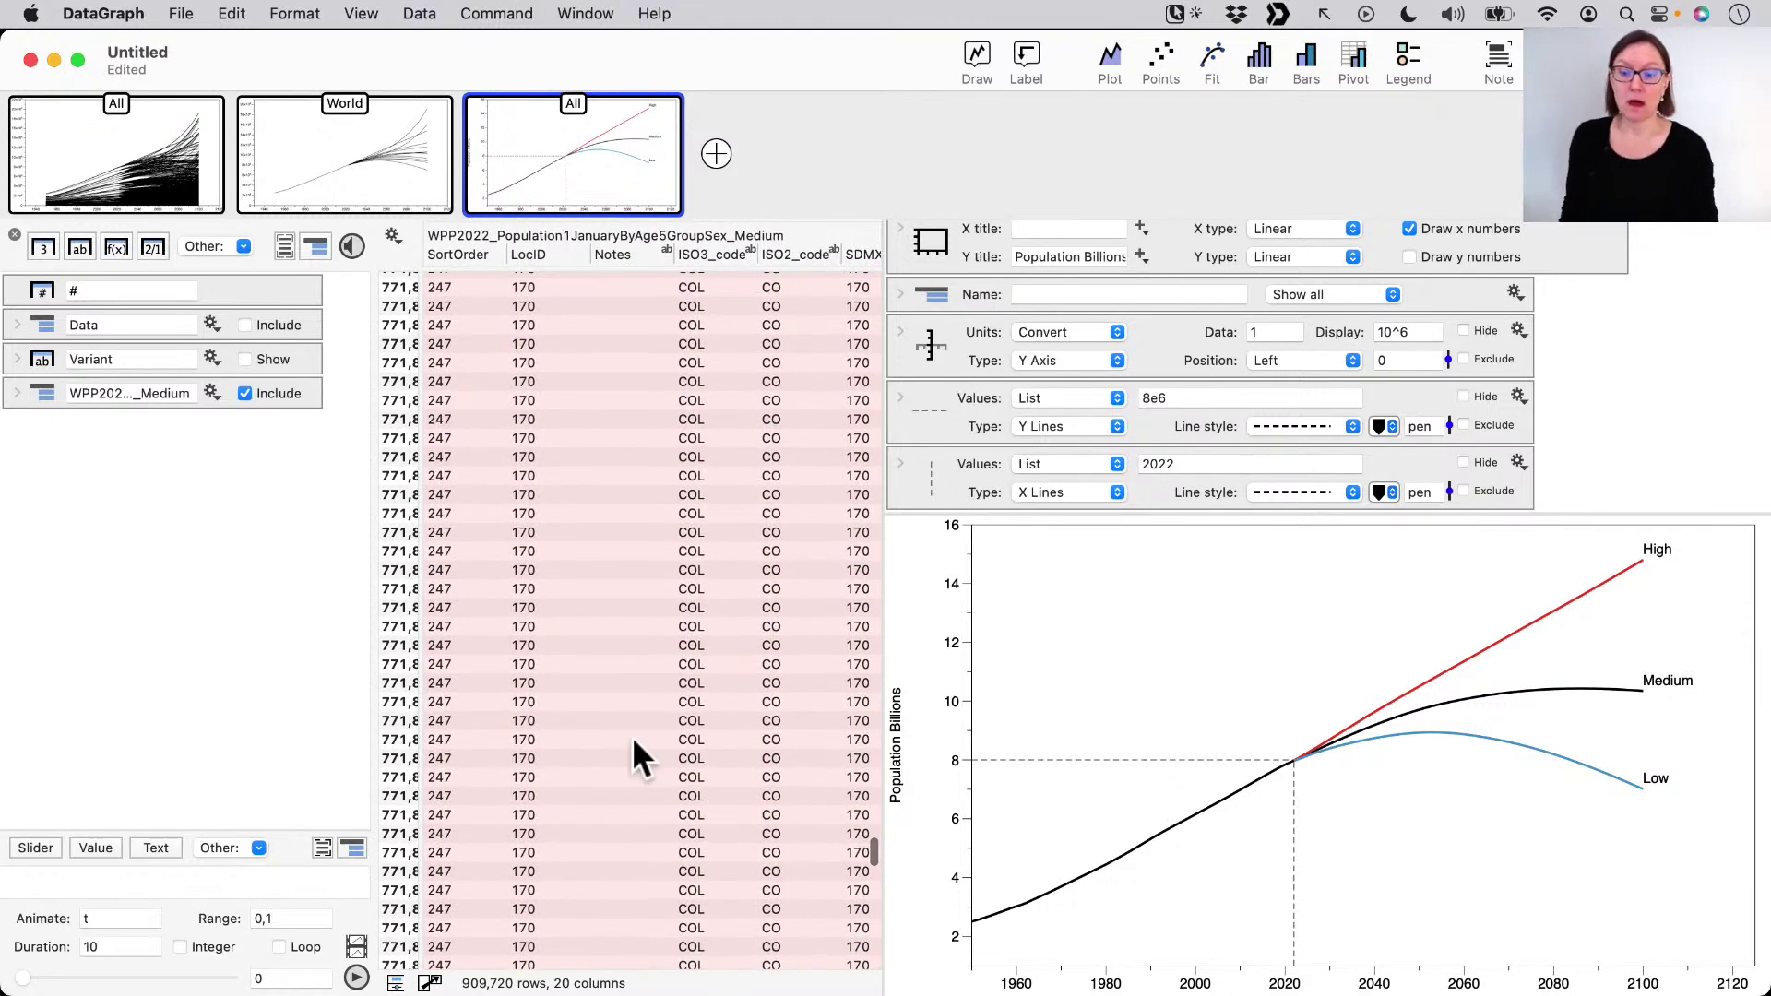
pyautogui.scroll(-3, 707, 715)
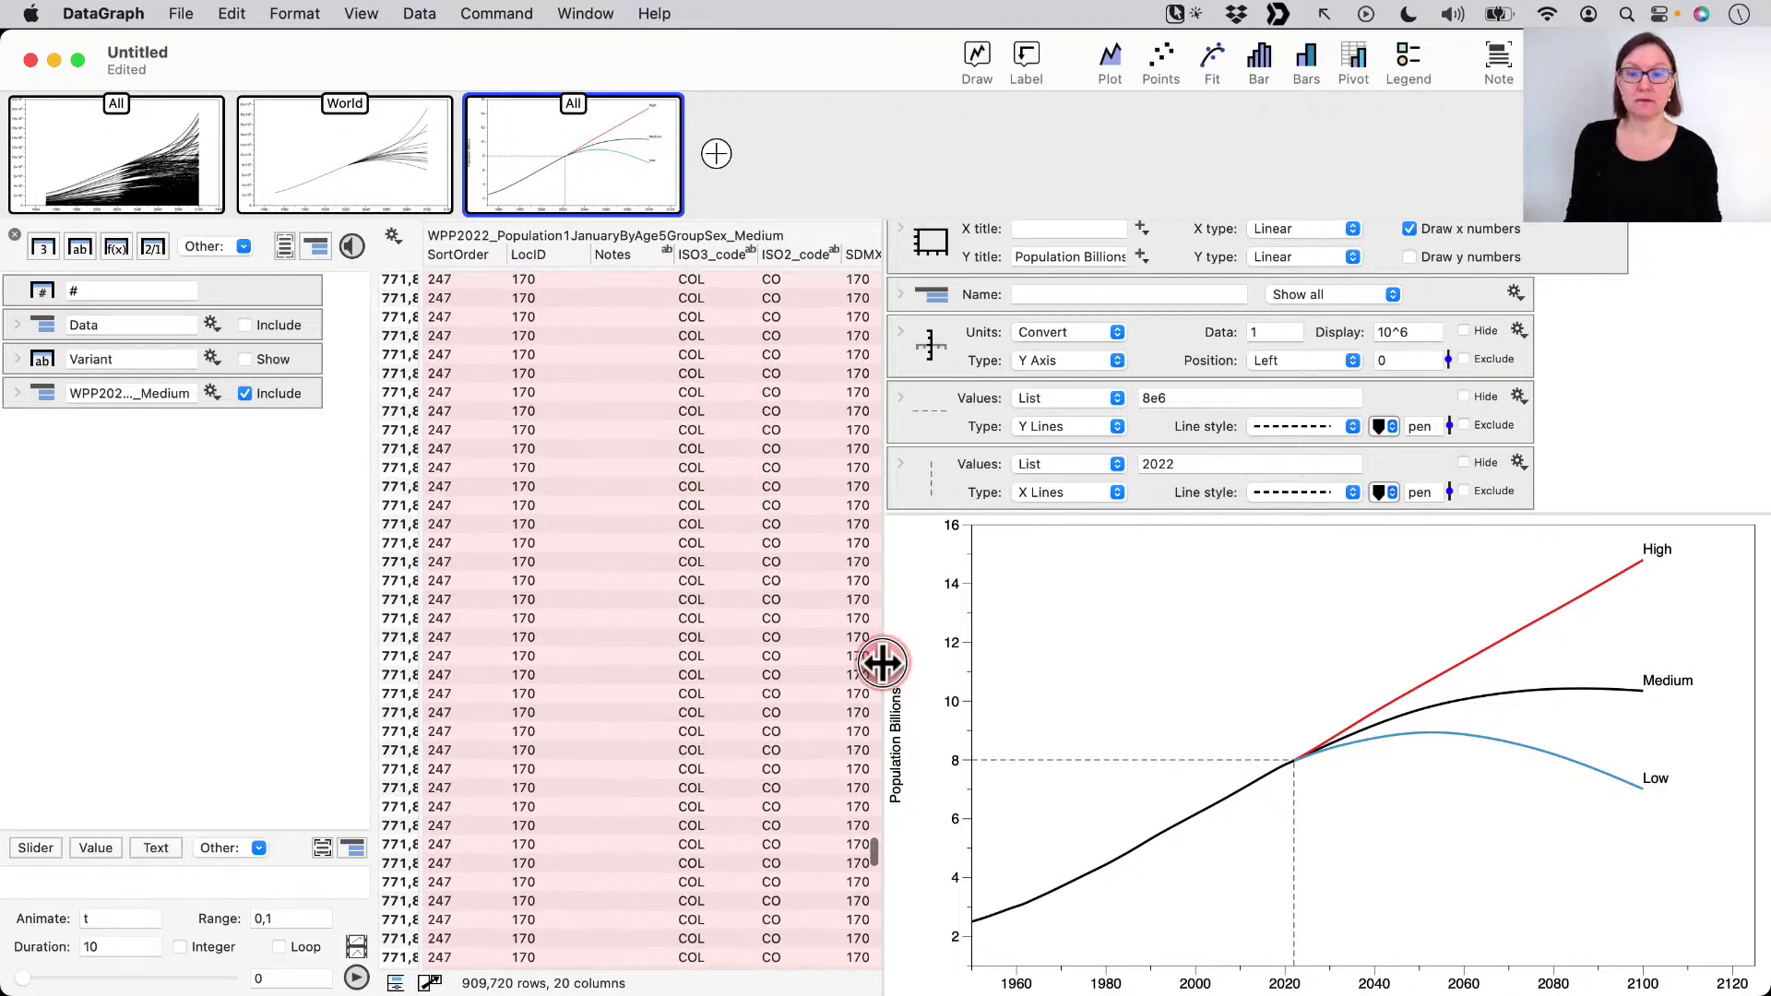
# - Widen the data table and examine its columns, from SortOrder and the location codes to Variant, Time and the age-group fields
pyautogui.moveTo(883, 661); pyautogui.dragTo(1103, 637)
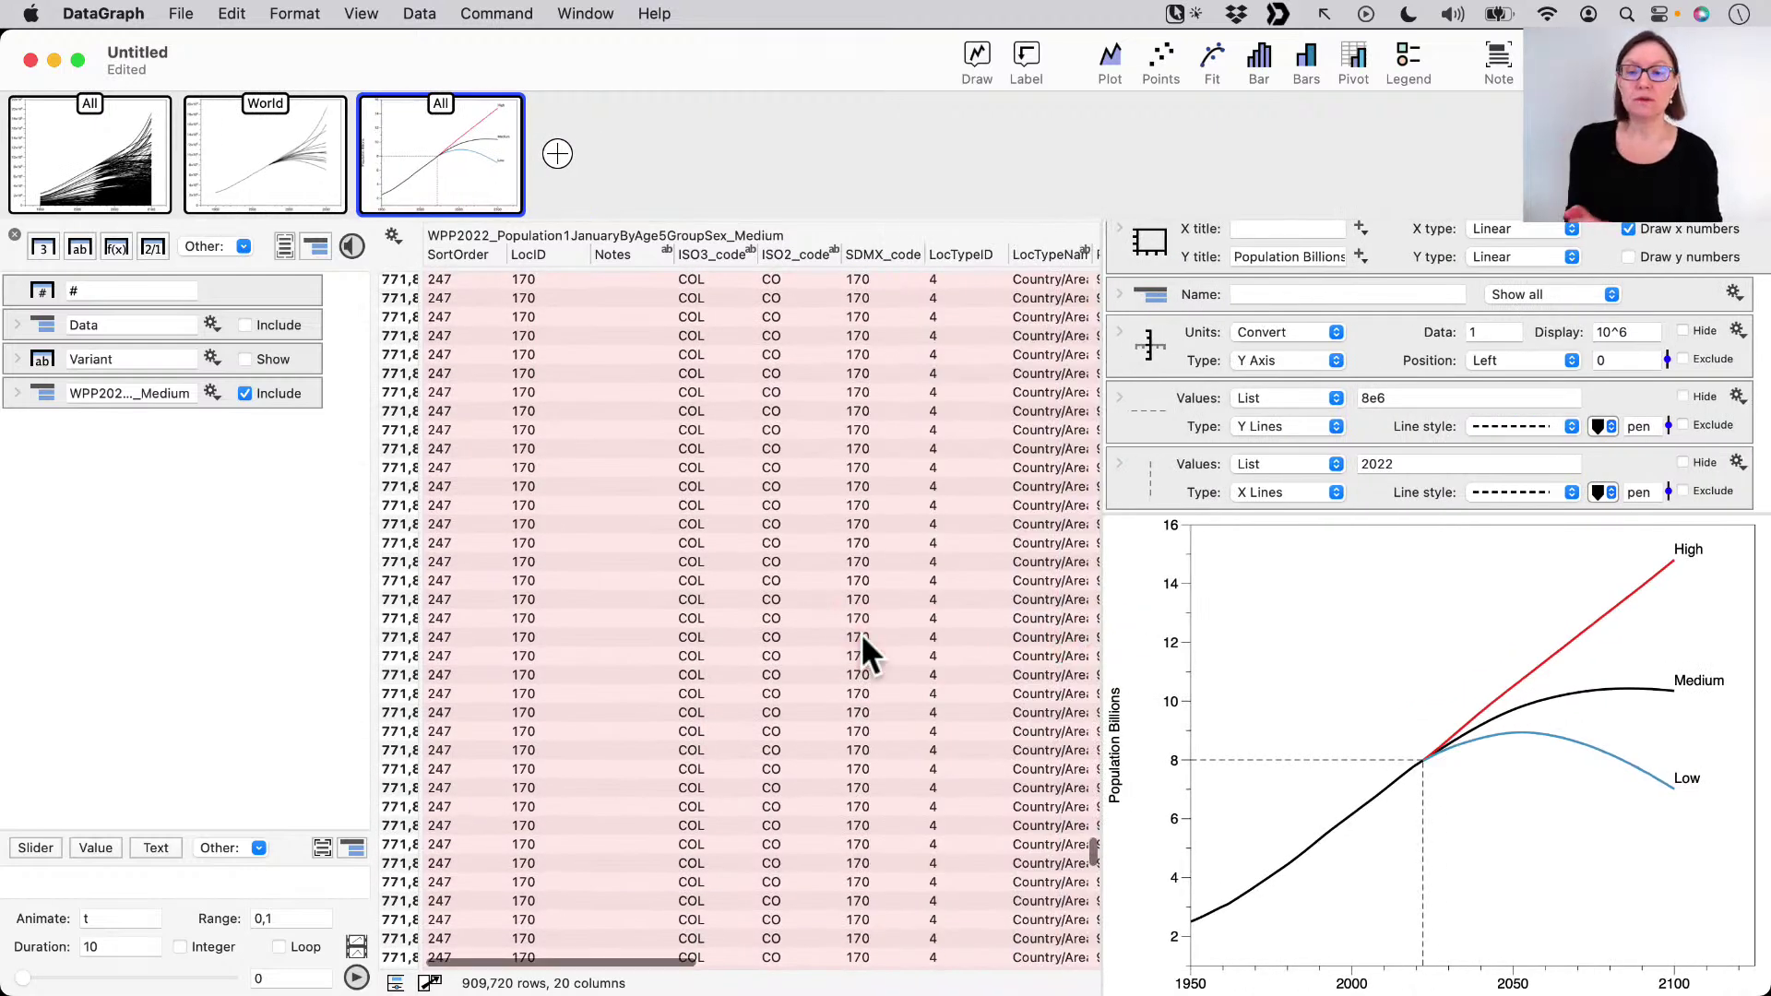
pyautogui.hscroll(10, 862, 638)
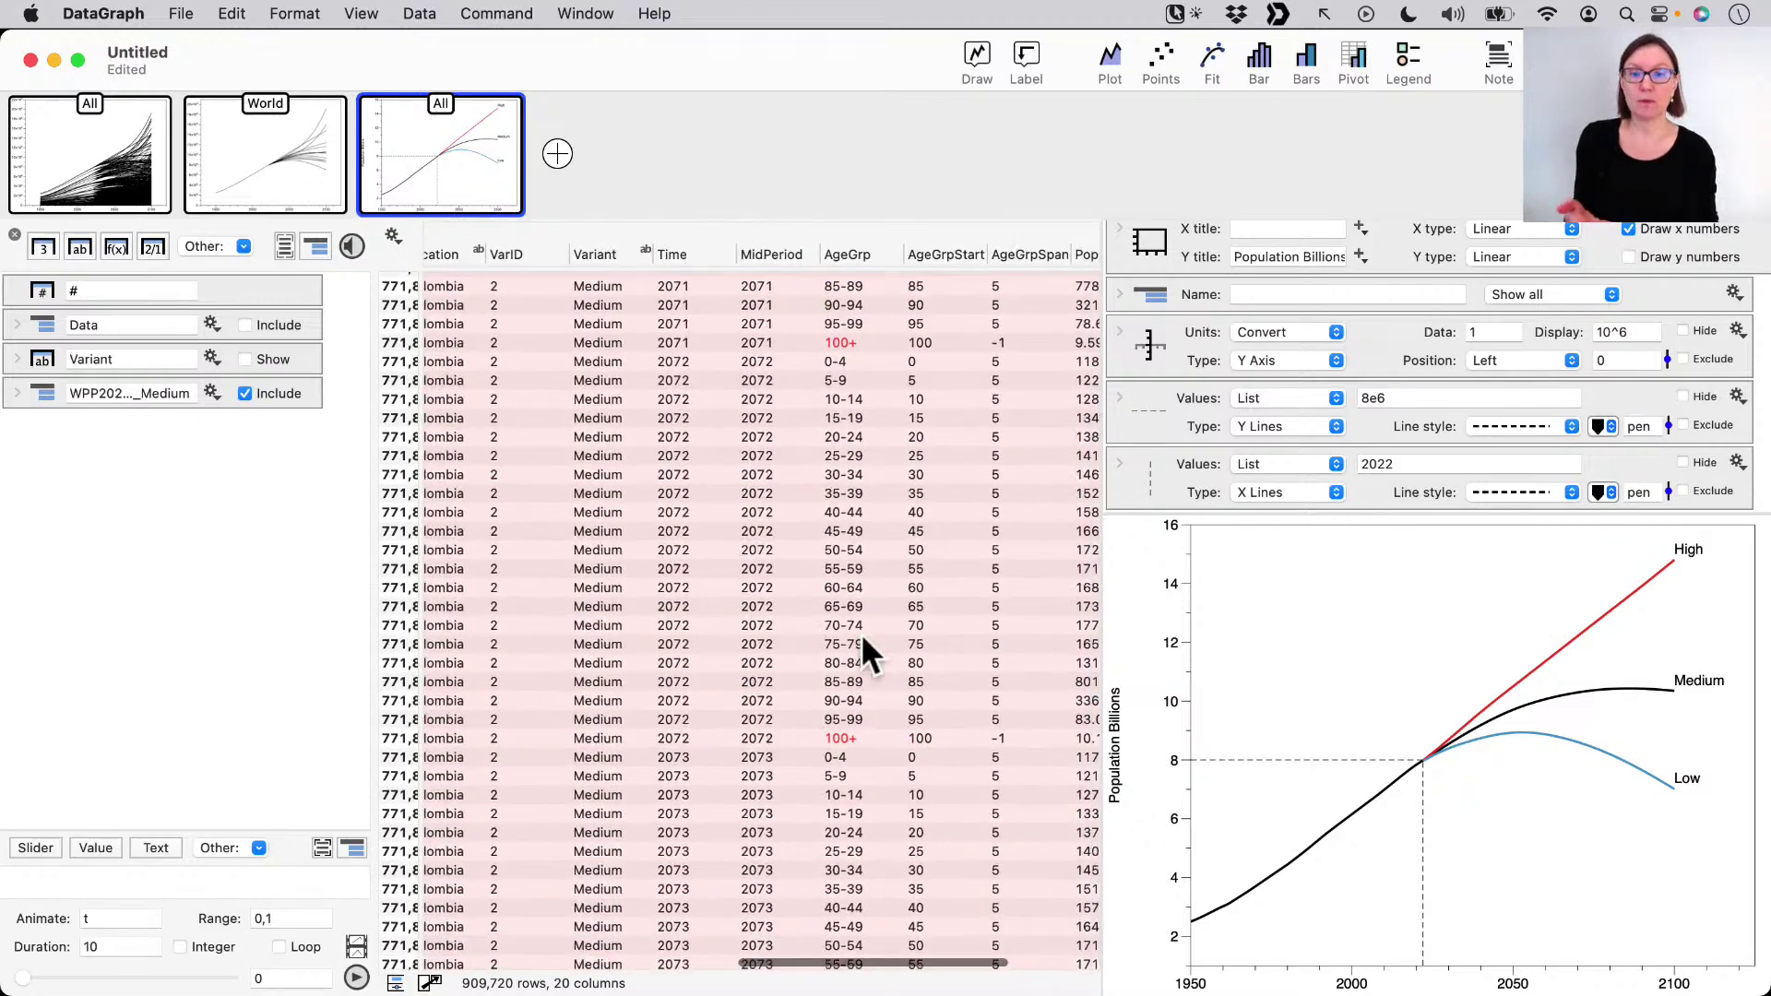
pyautogui.hscroll(-10, 863, 638)
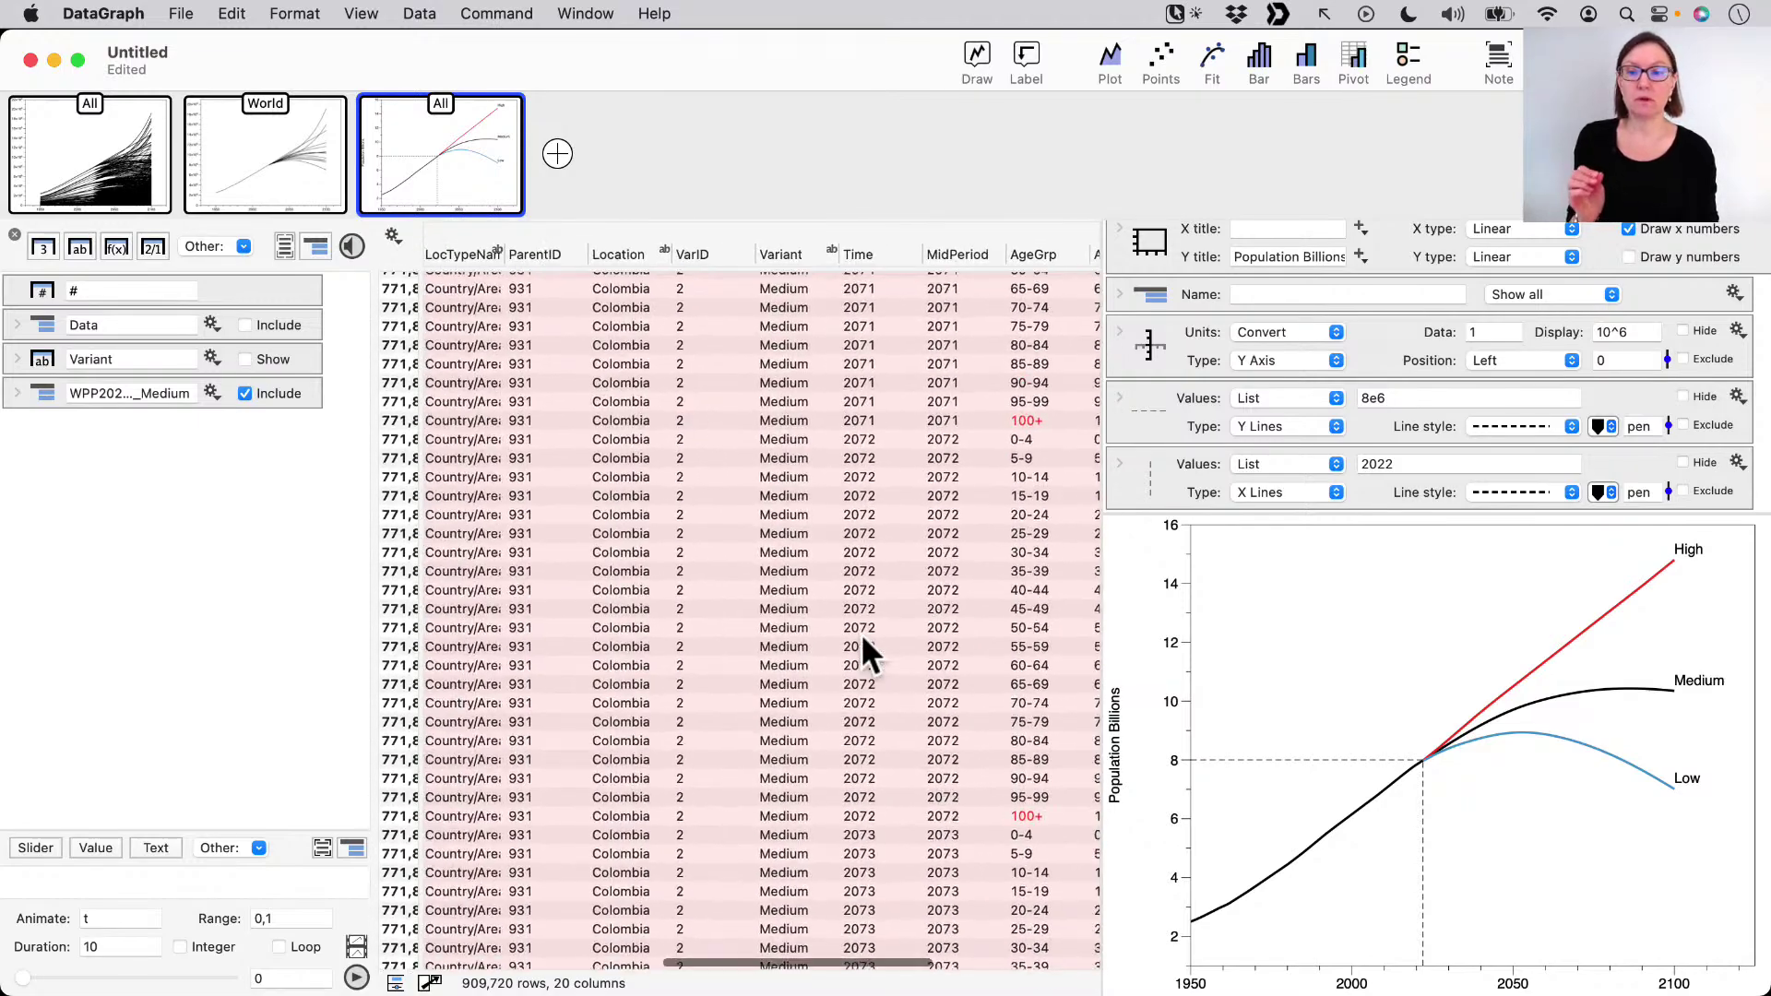
pyautogui.hscroll(-5, 863, 639)
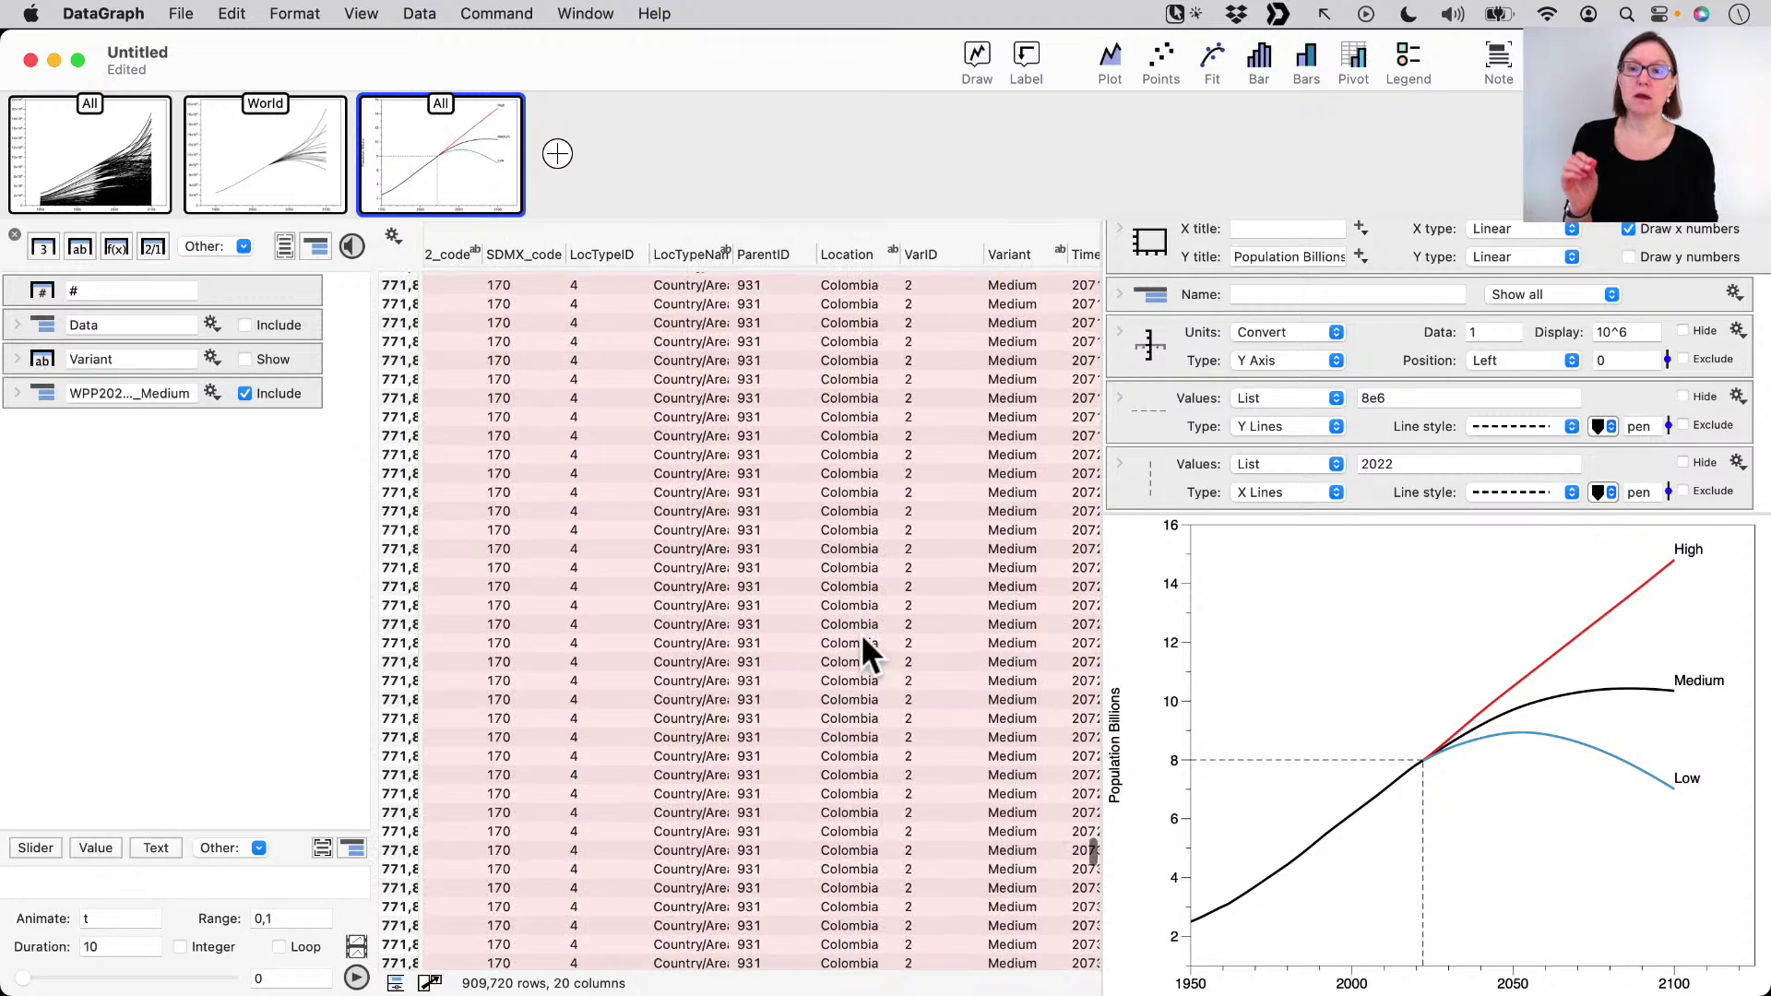
pyautogui.hscroll(-3, 862, 638)
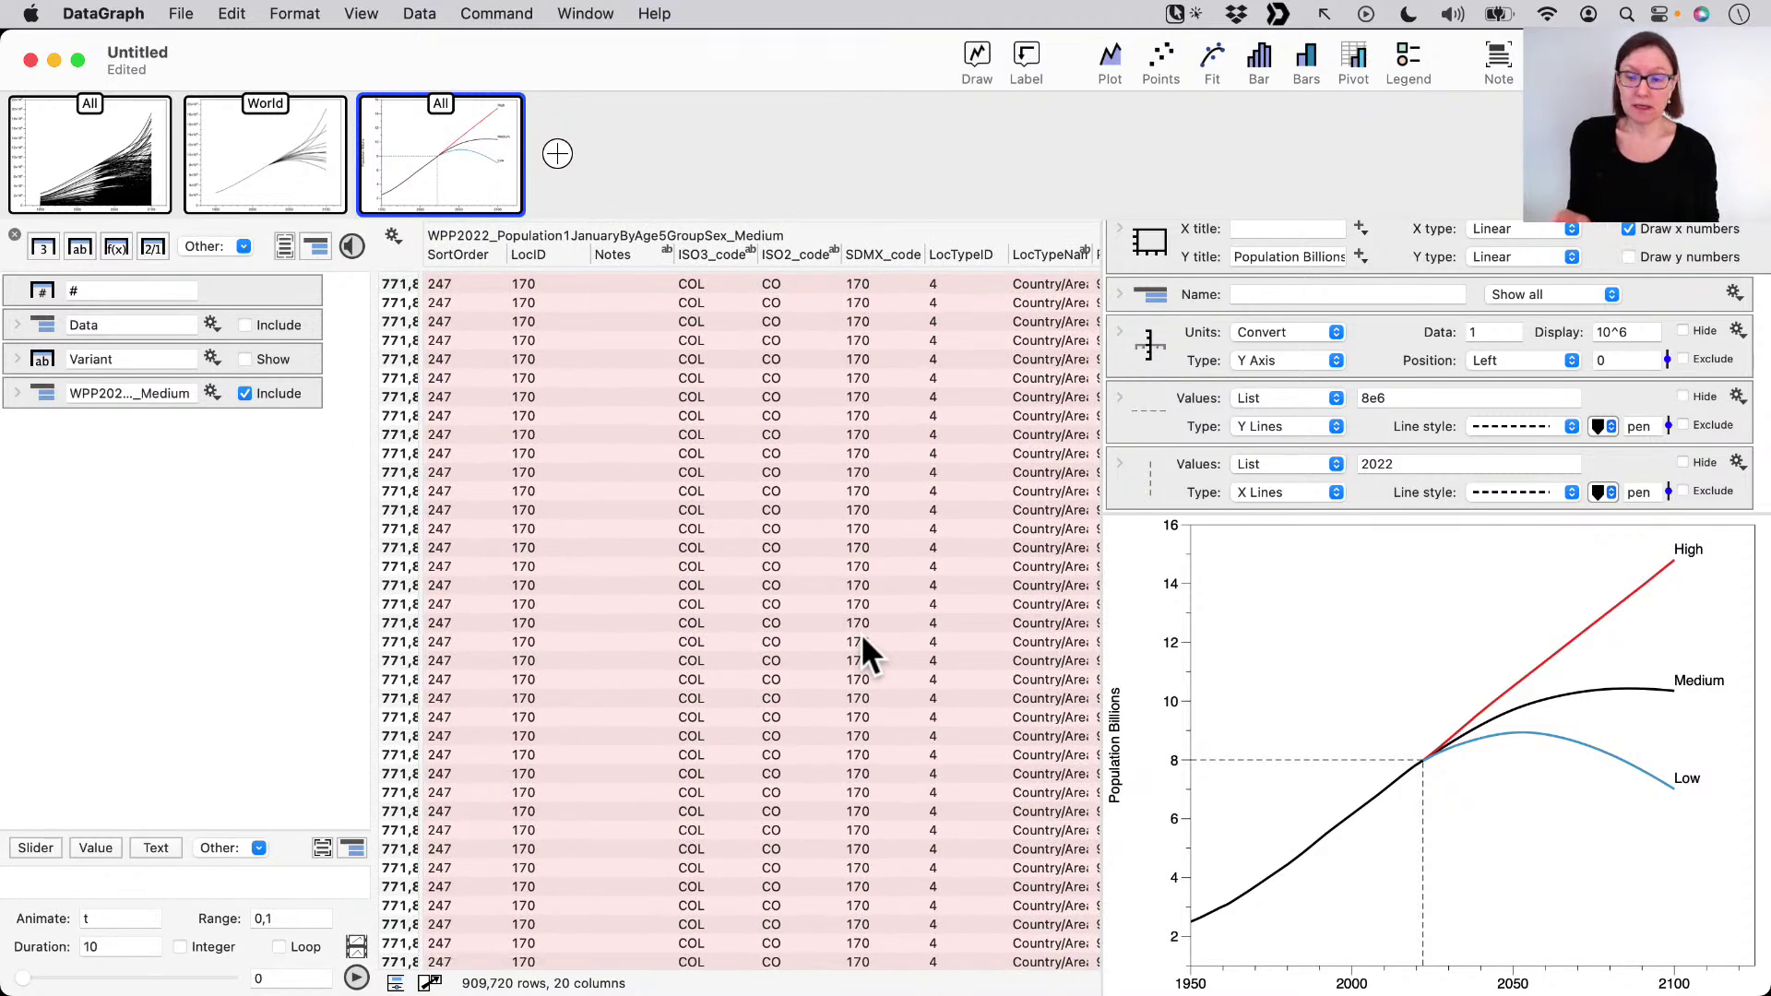
pyautogui.hscroll(4, 862, 638)
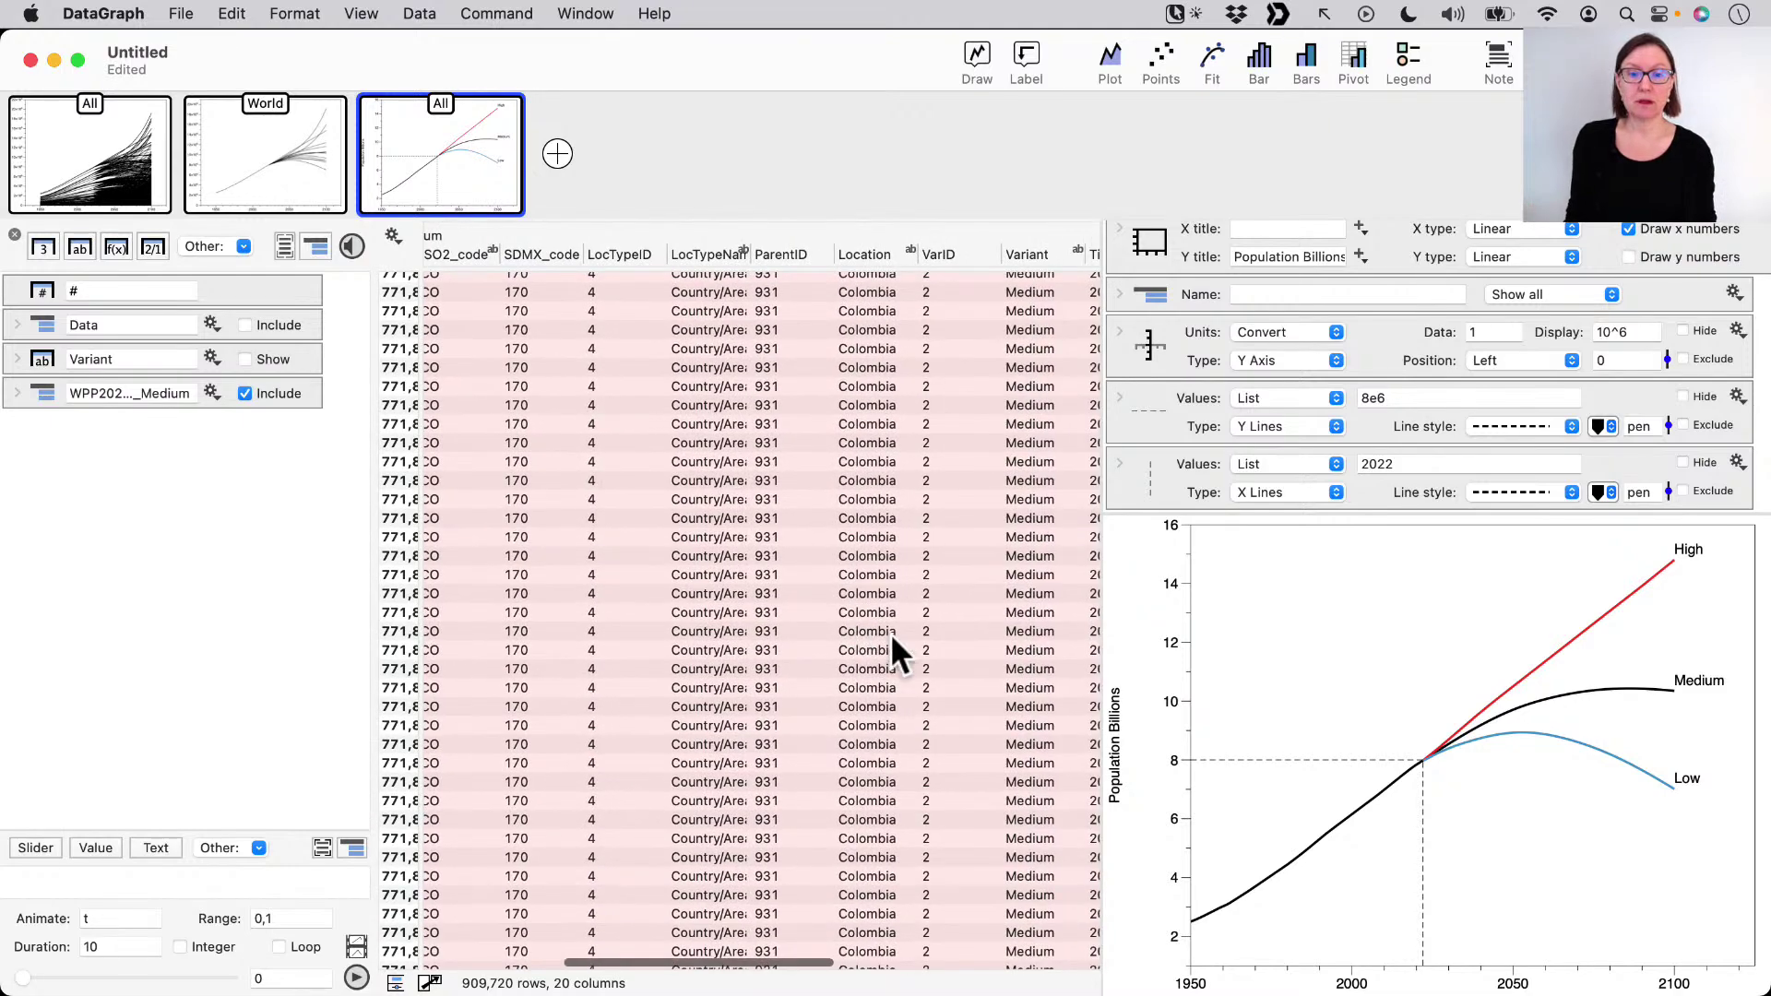
pyautogui.hscroll(3, 891, 635)
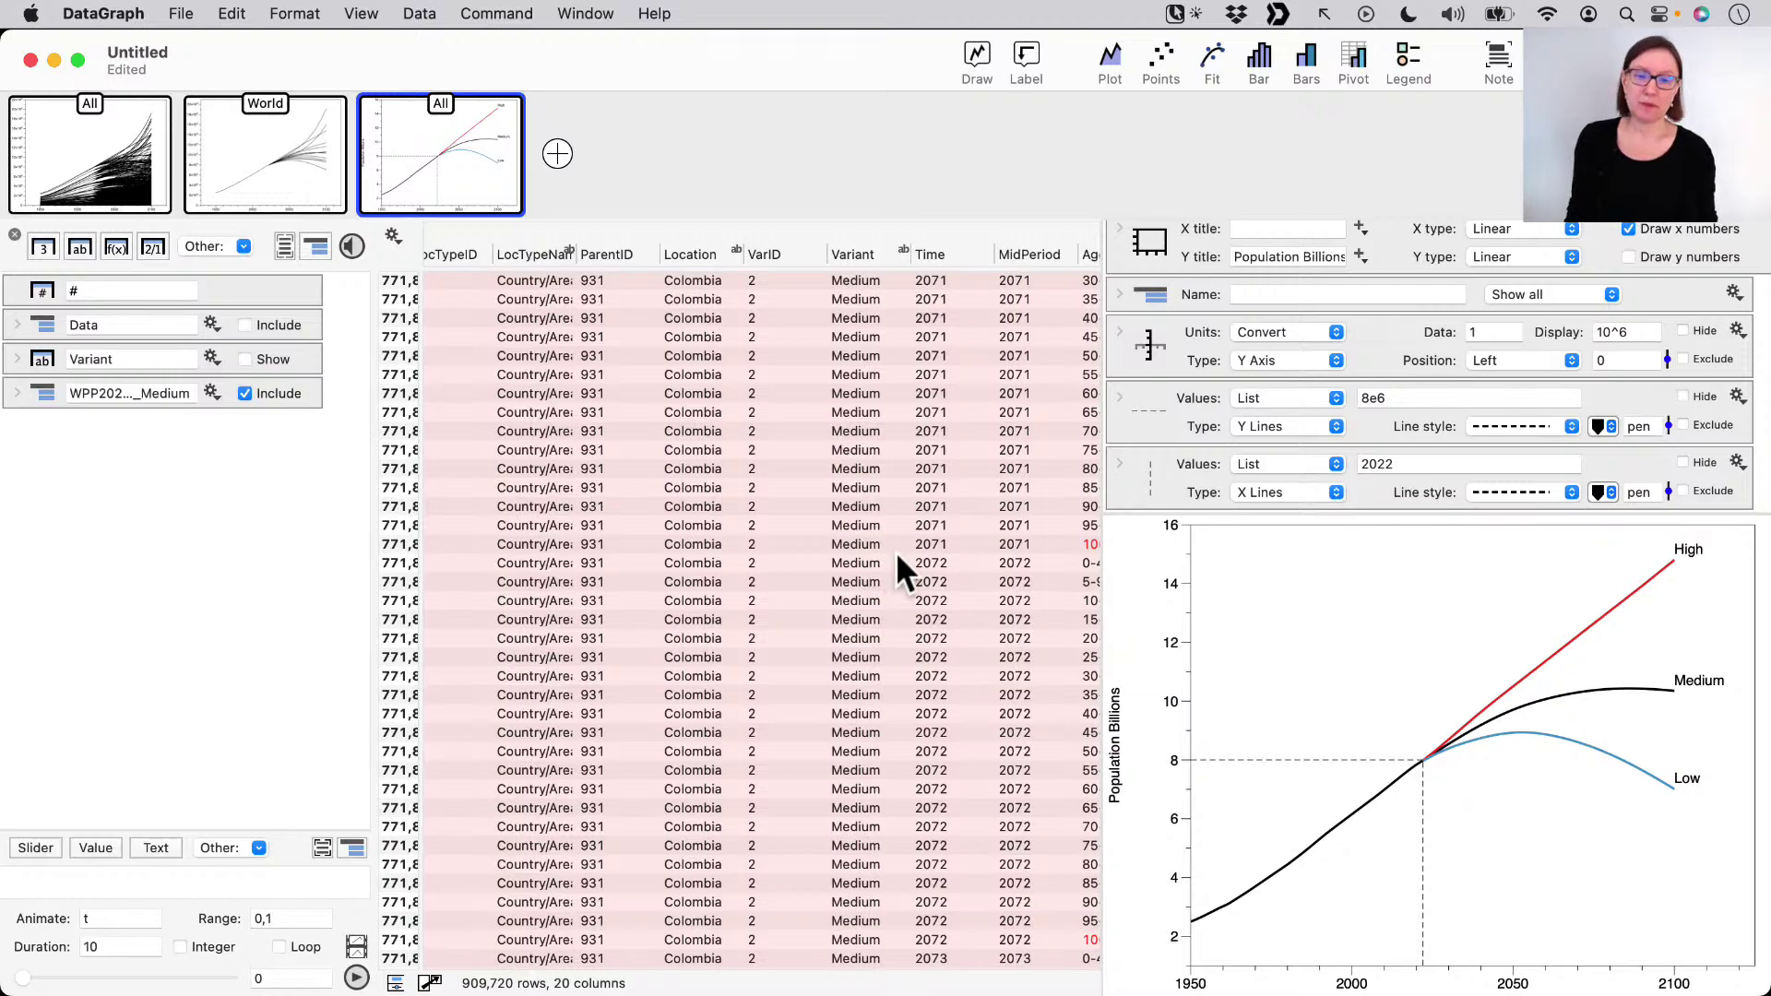
pyautogui.hscroll(10, 975, 560)
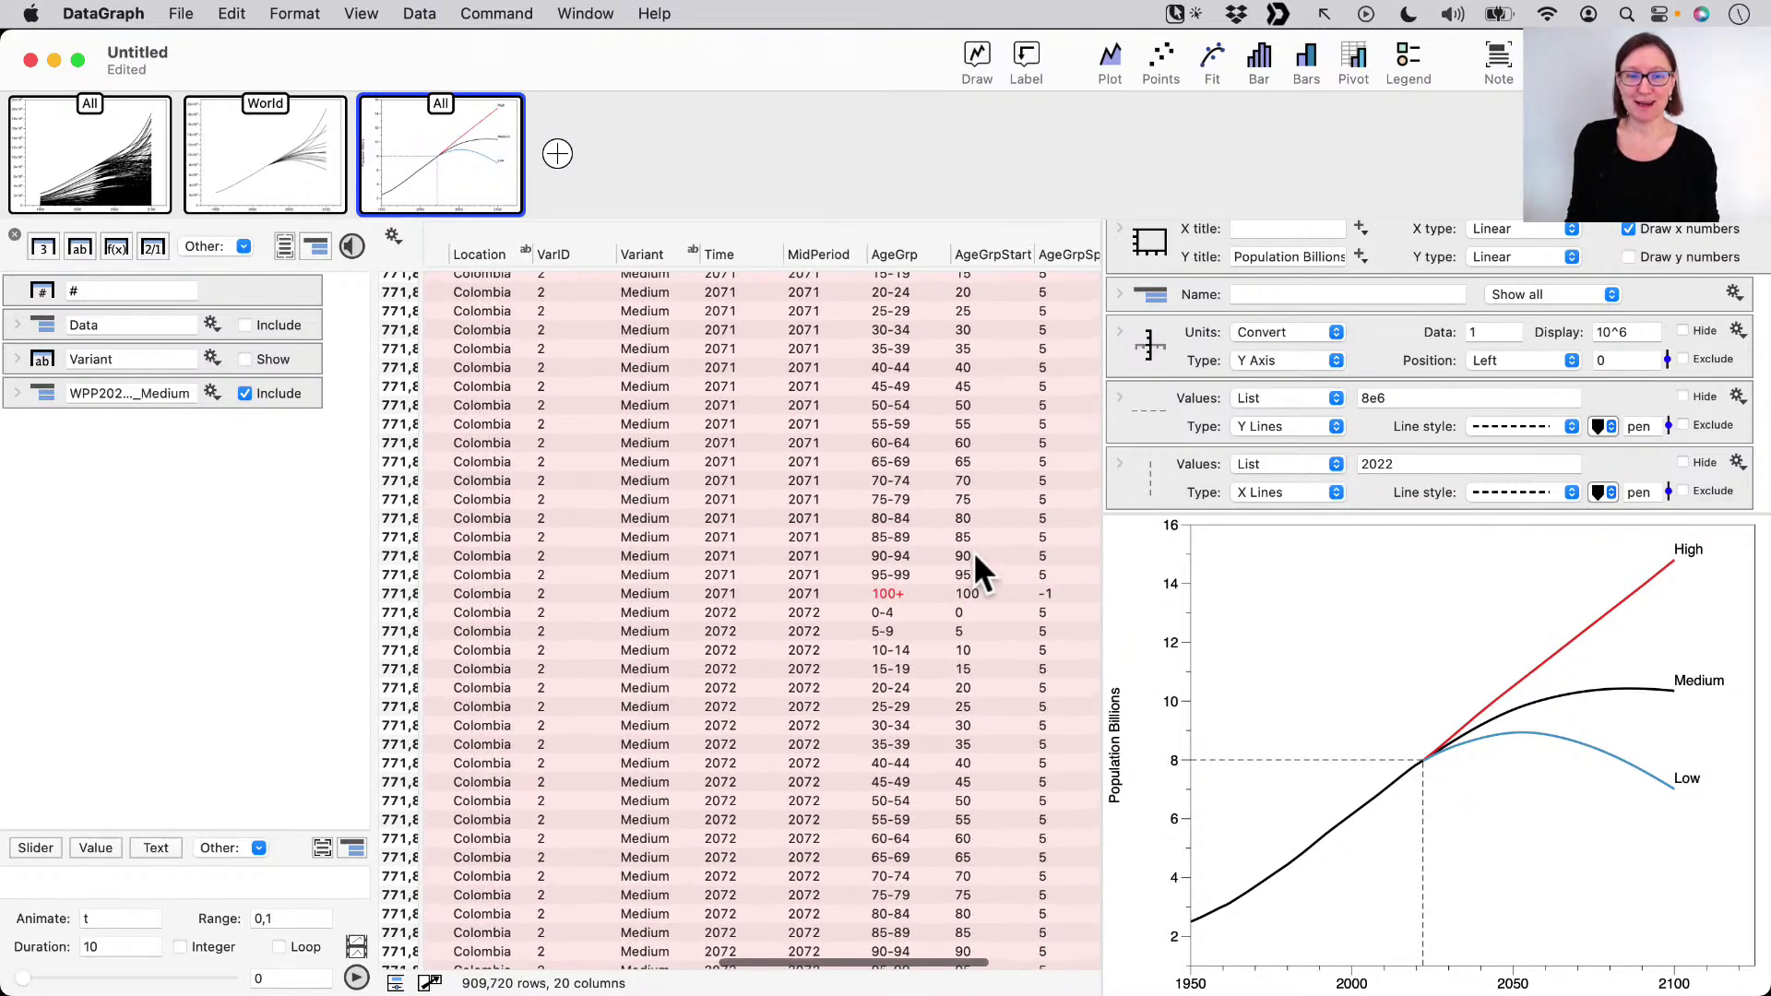
pyautogui.hscroll(-15, 975, 558)
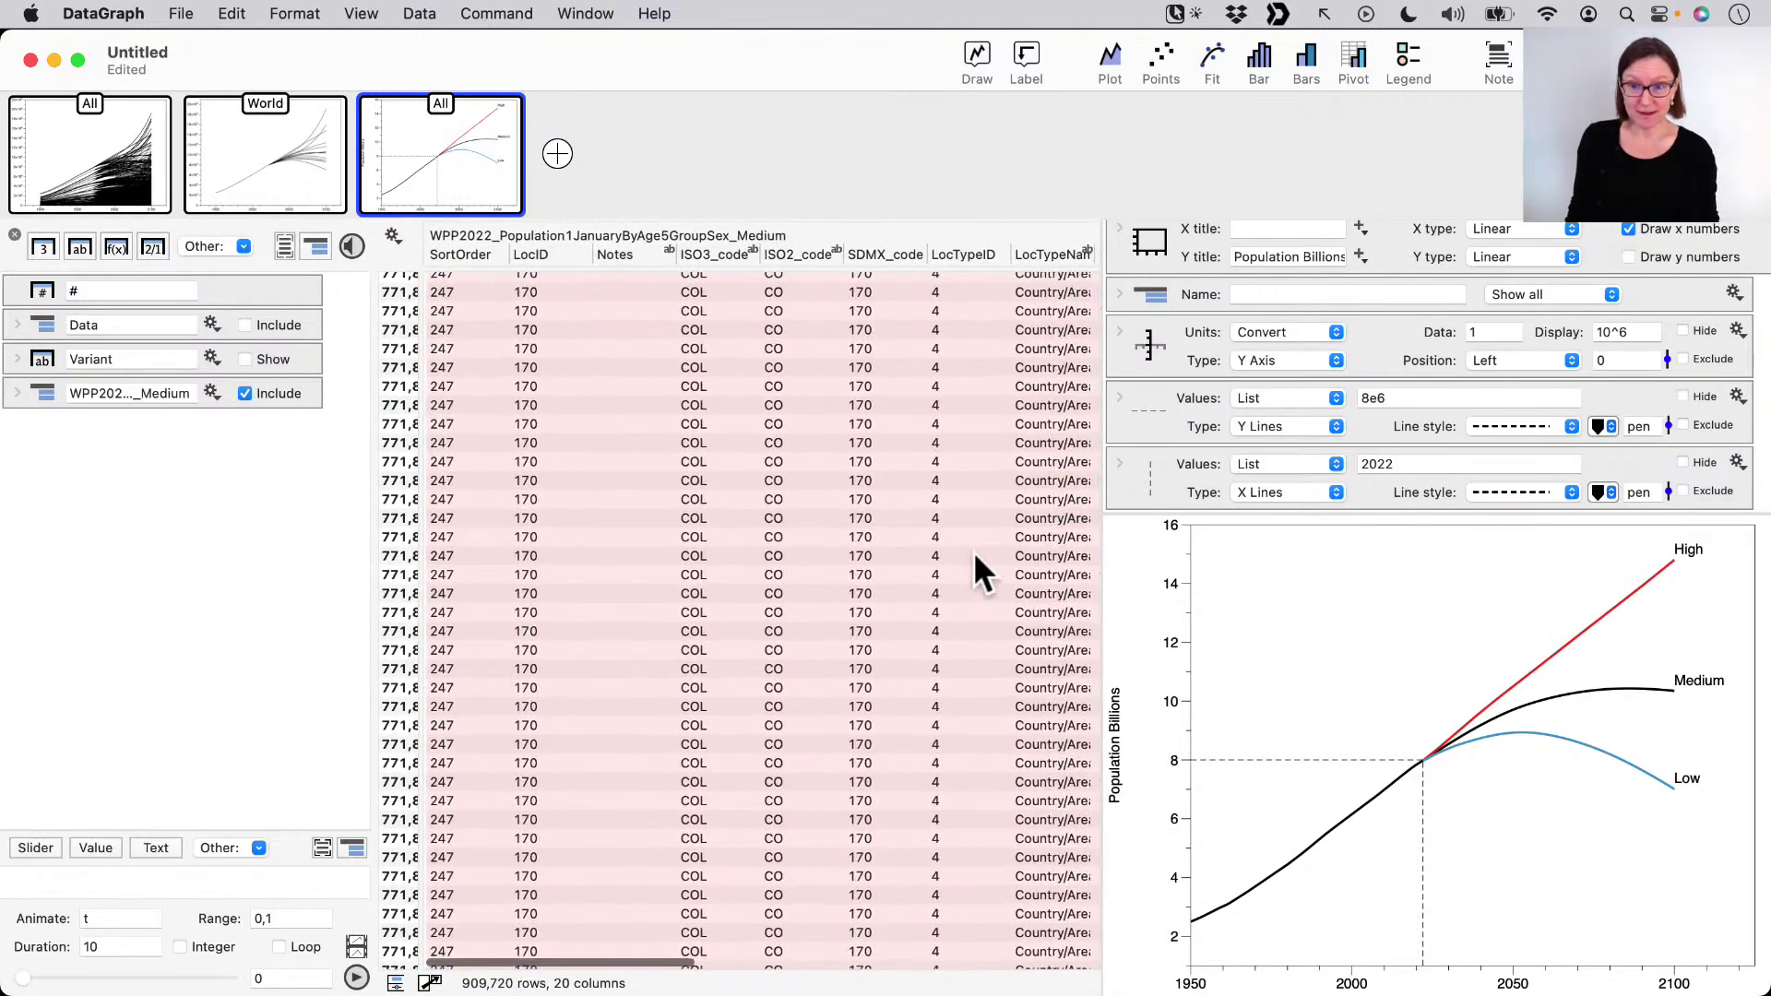
# - Preview the distribution of all LocTypeName entries in a QuickGraph, then close the preview
pyautogui.scroll(2, 972, 550)
pyautogui.hscroll(3, 931, 295)
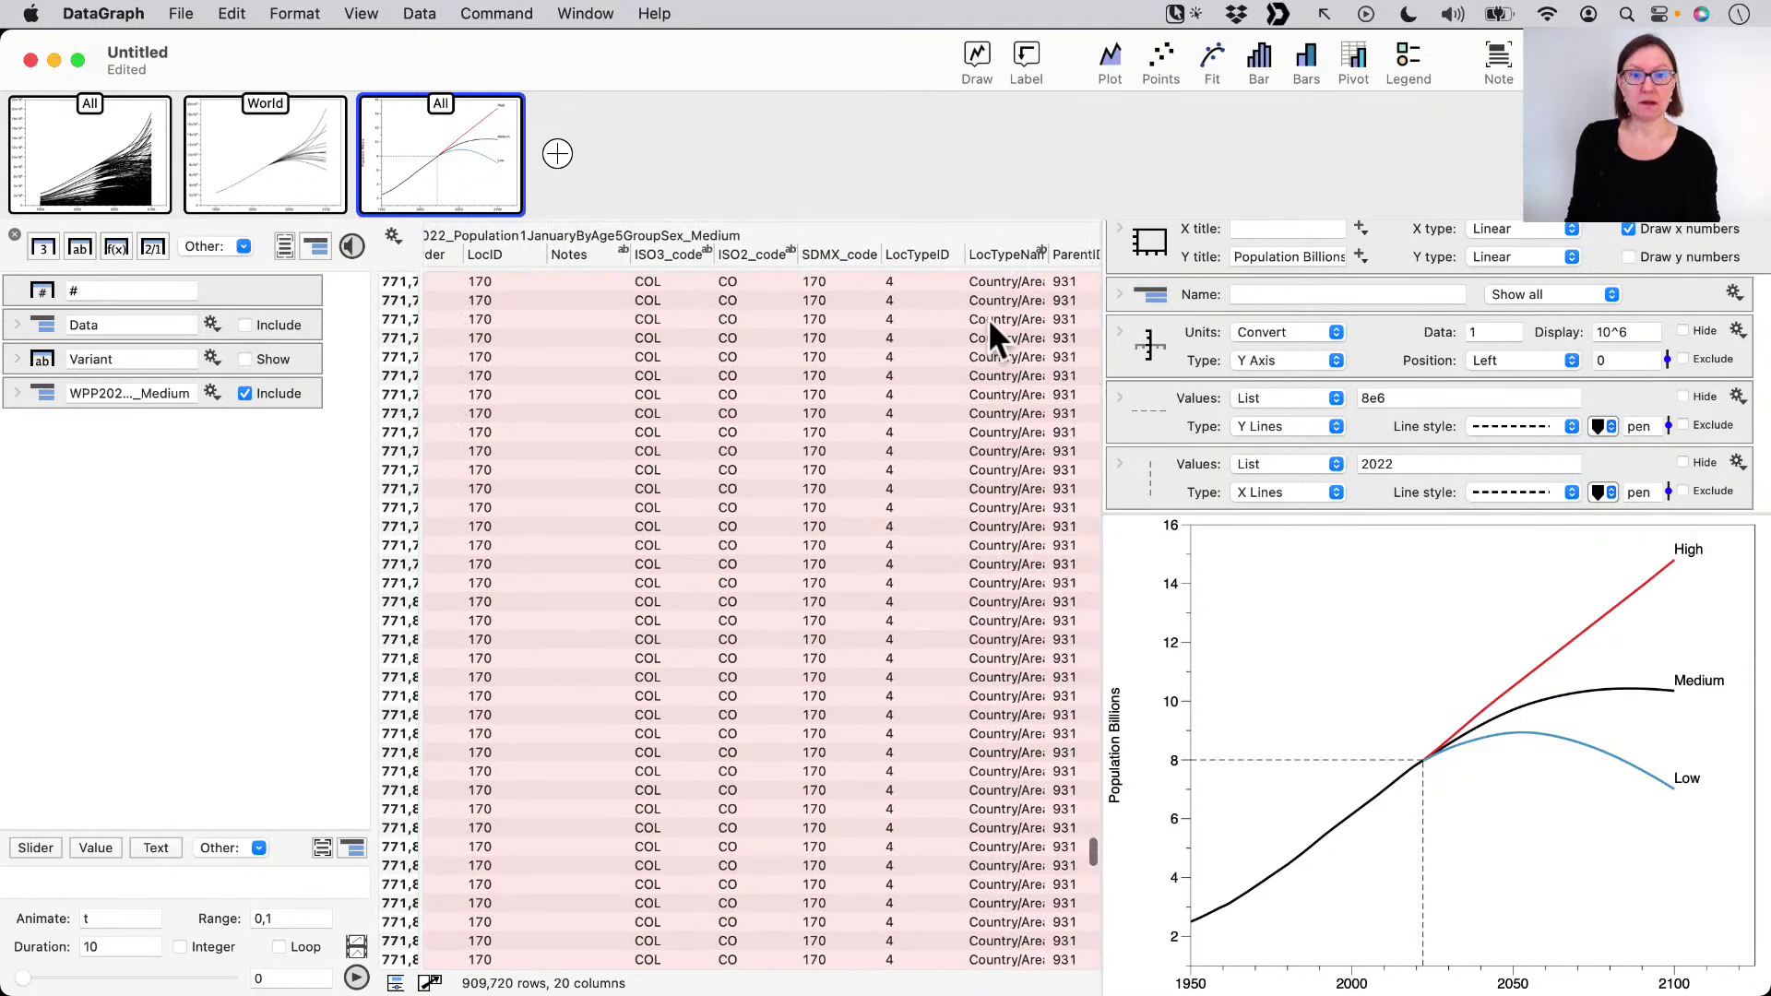
pyautogui.scroll(2, 950, 305)
pyautogui.moveTo(946, 245); pyautogui.dragTo(978, 250)
pyautogui.press('space')
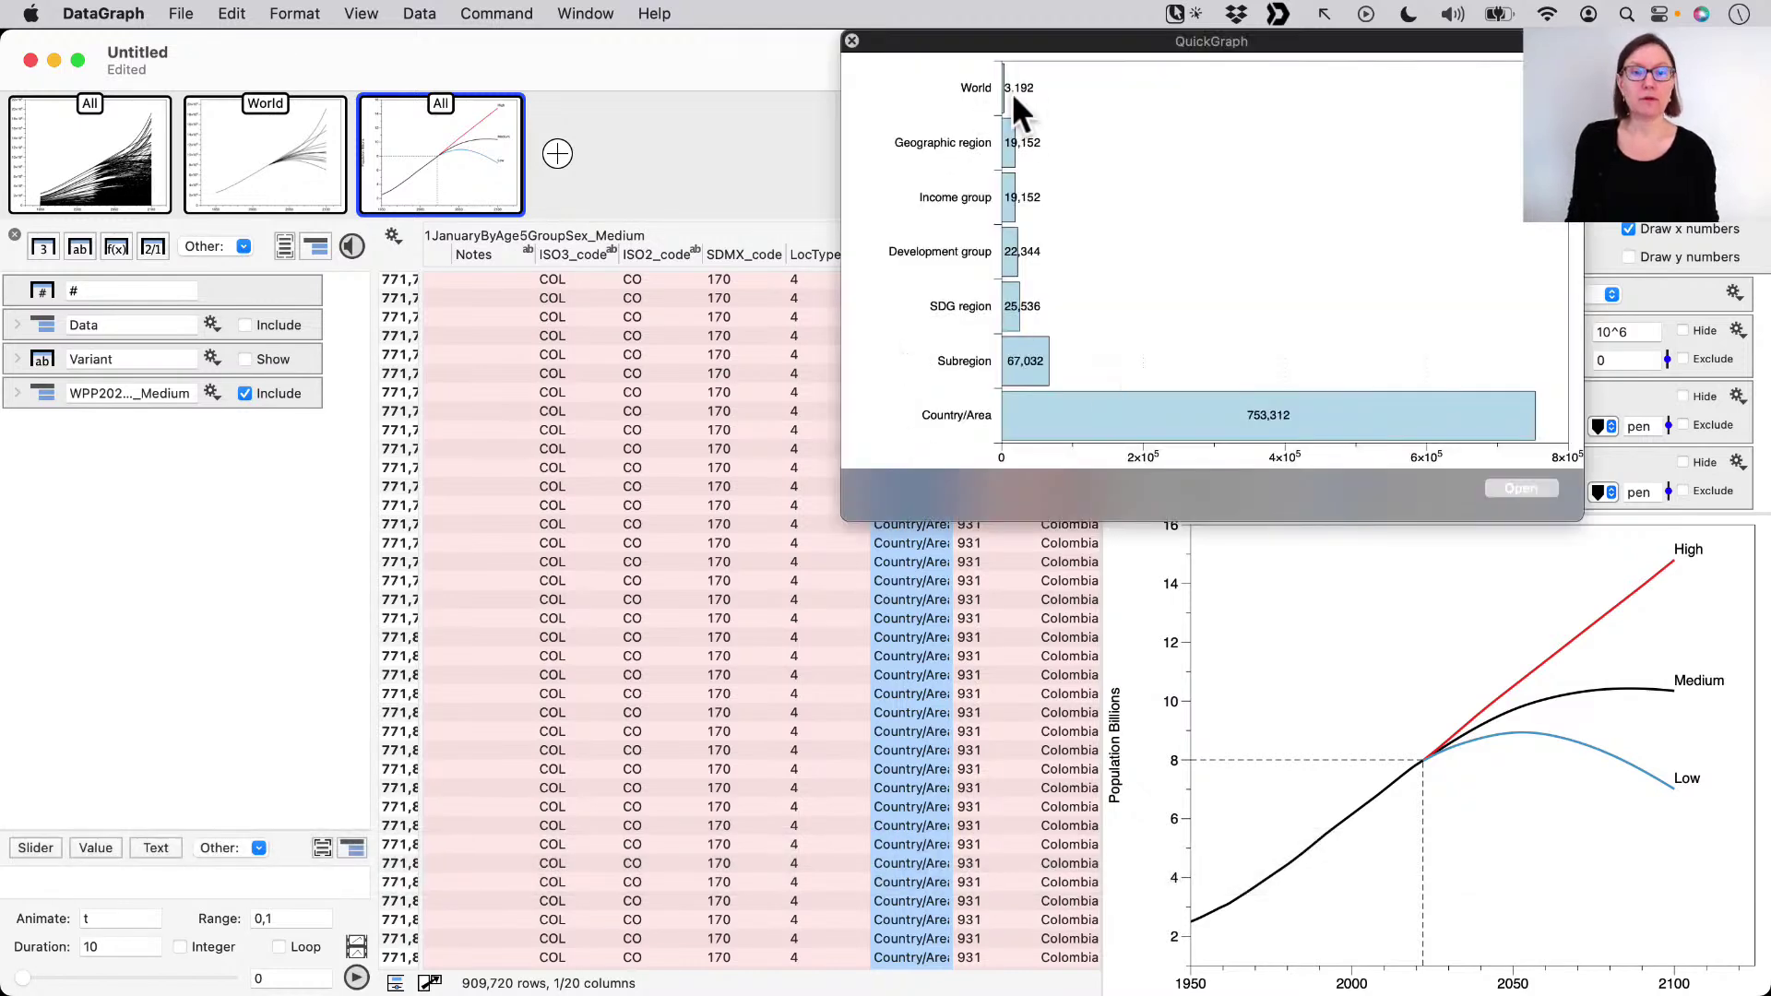
pyautogui.moveTo(942, 41); pyautogui.dragTo(1070, 125)
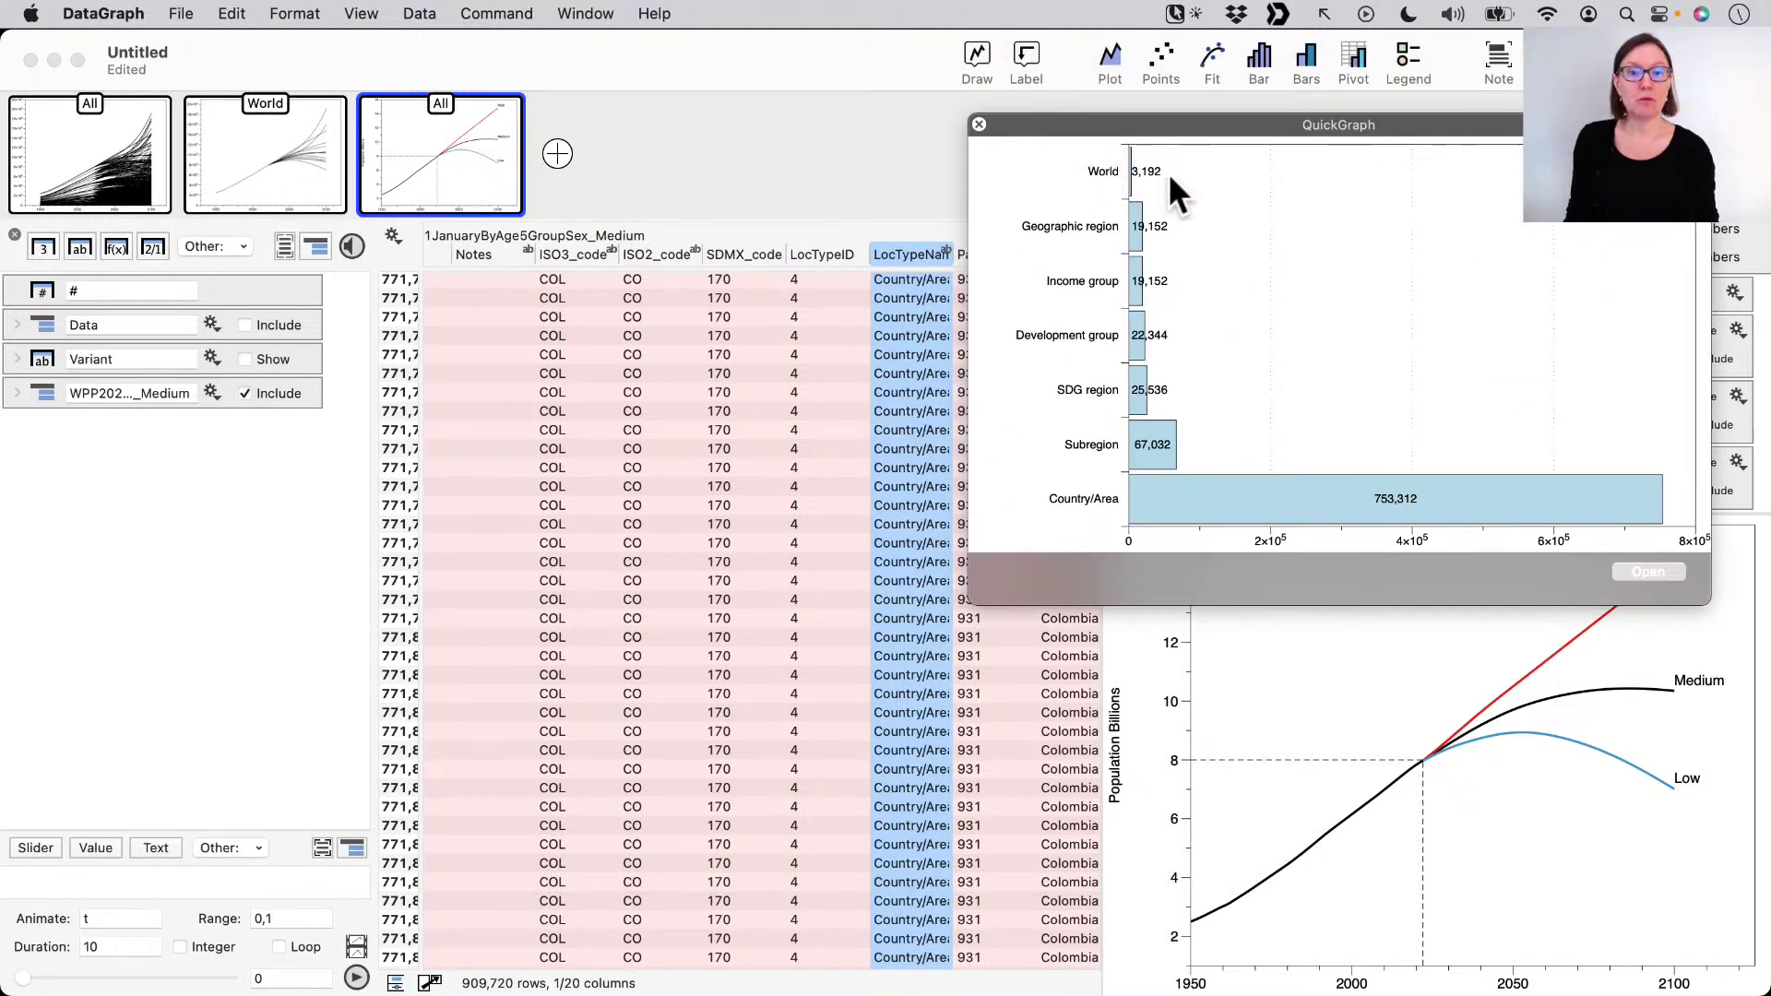
pyautogui.click(978, 124)
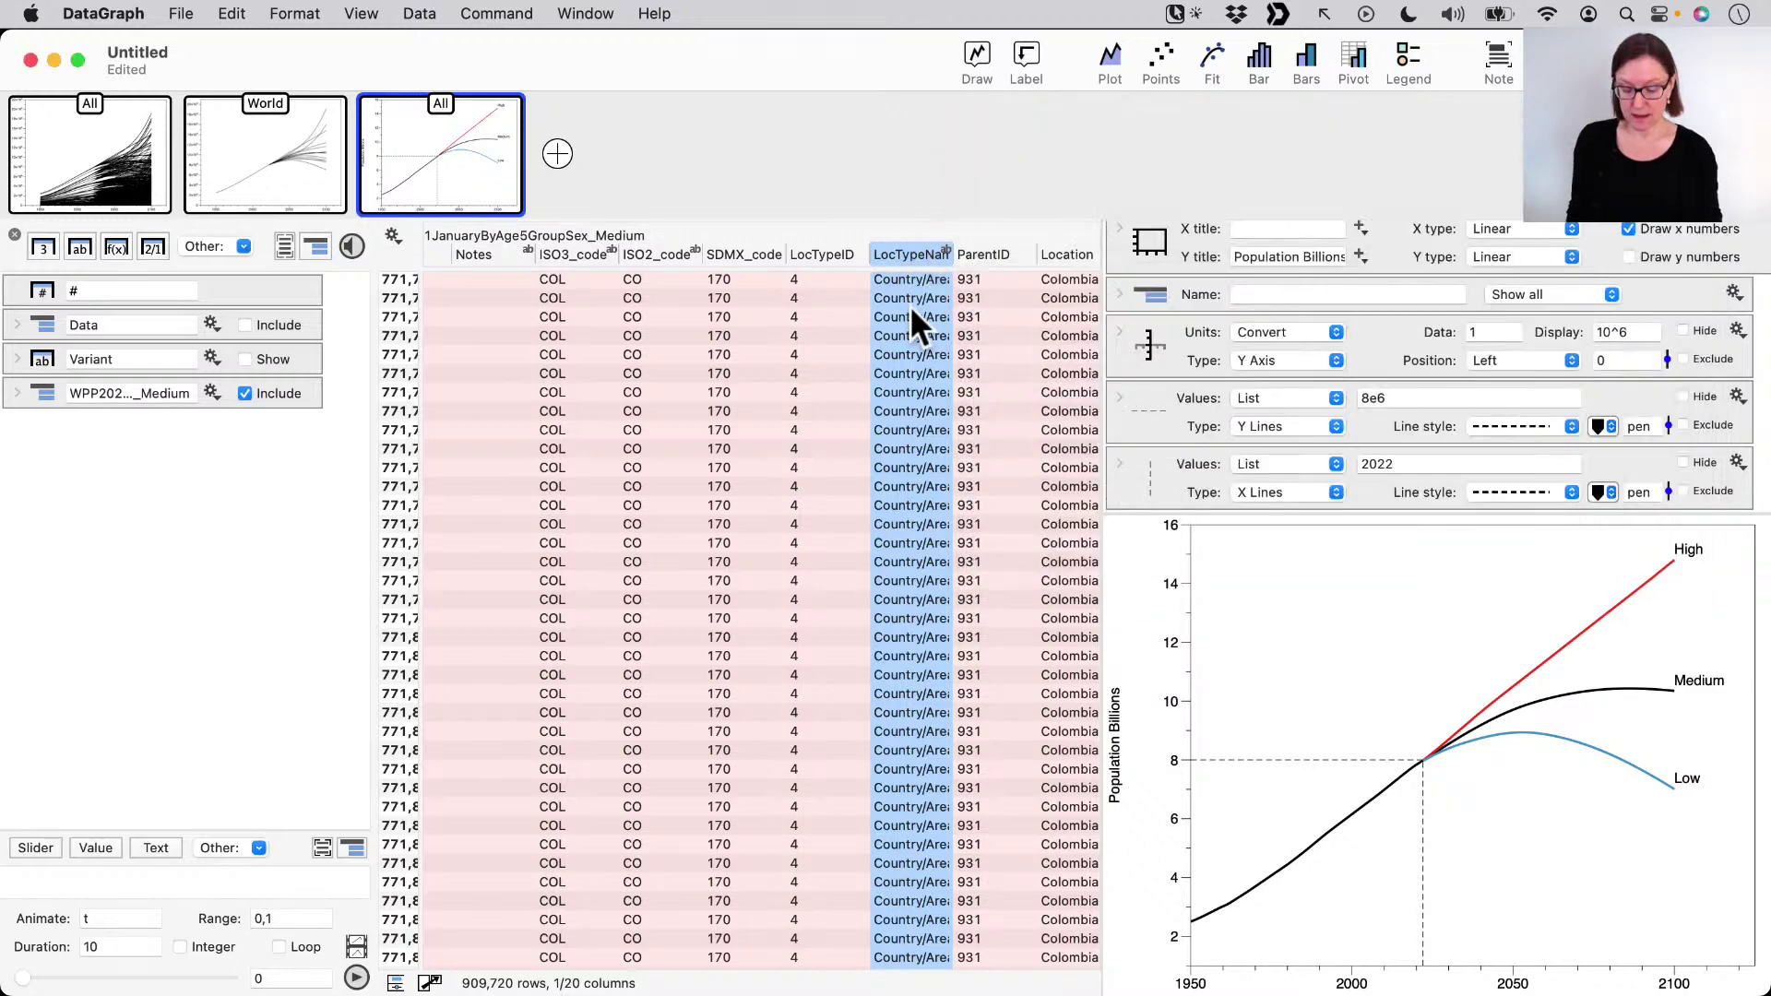
# - Search the displayed columns of the table for entries whose text contains World
pyautogui.press('super+f')
pyautogui.click(896, 374)
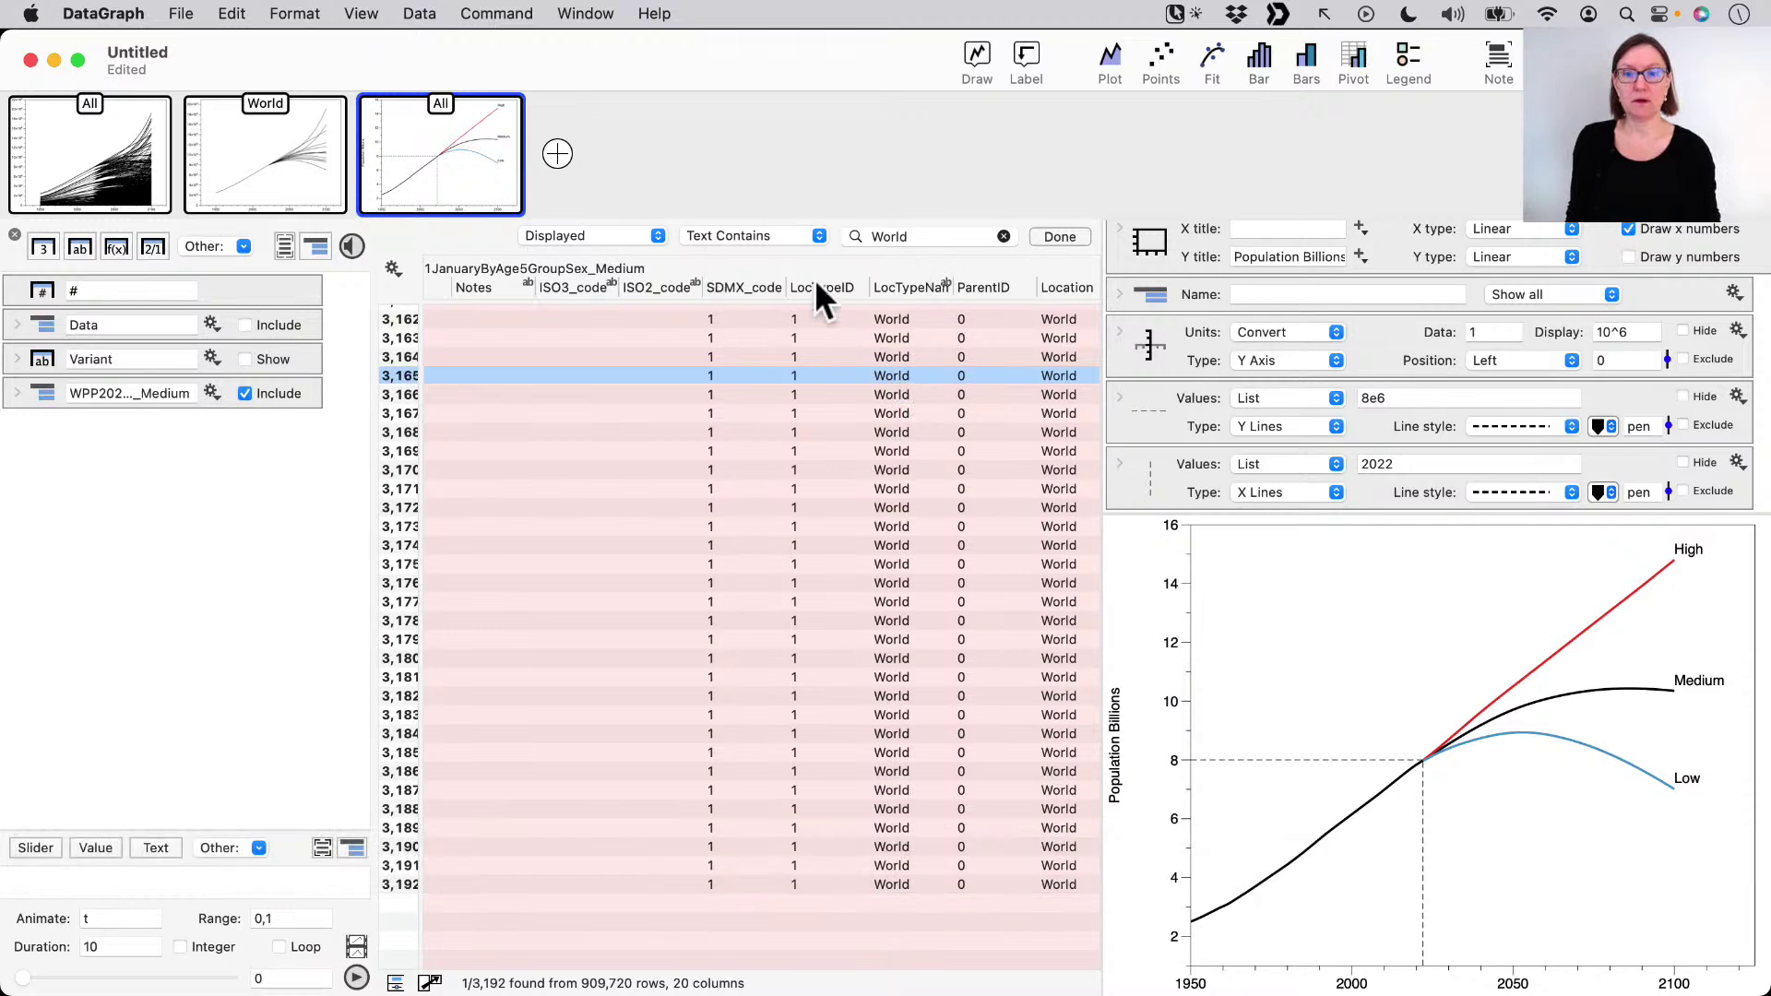
pyautogui.scroll(10, 924, 465)
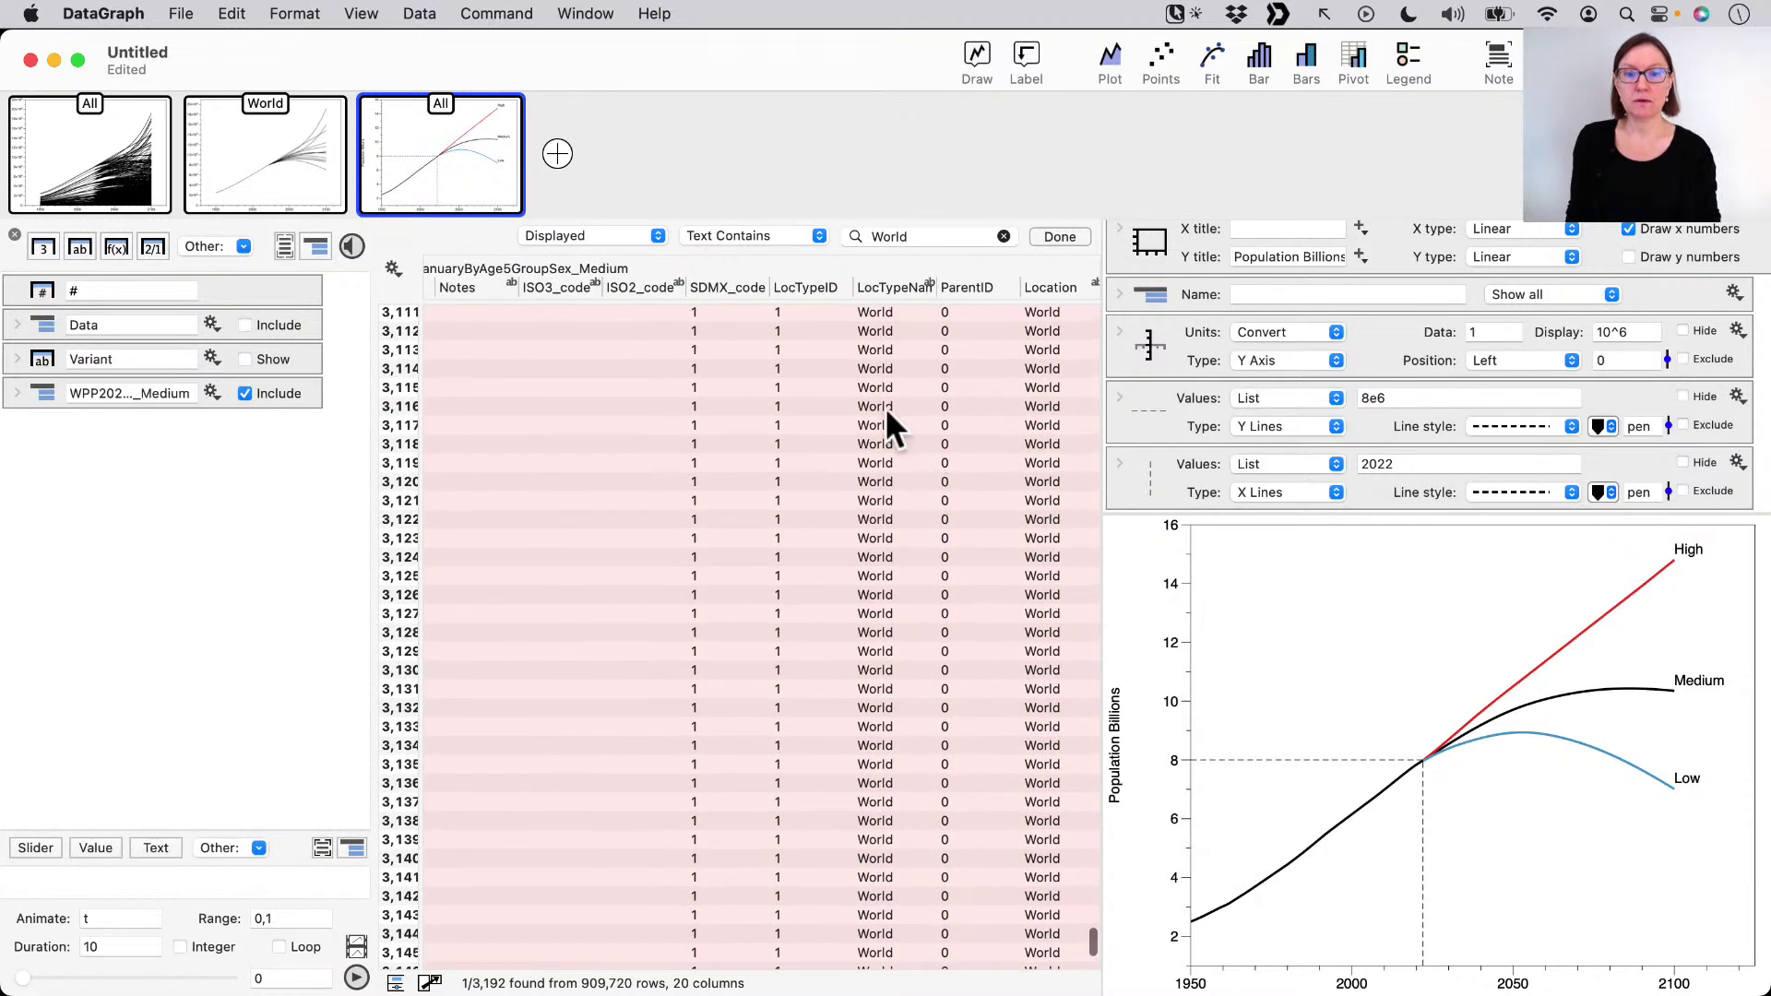
# - Restrict the search to the LocTypeName column and set its condition to Does not contain World
pyautogui.click(745, 242)
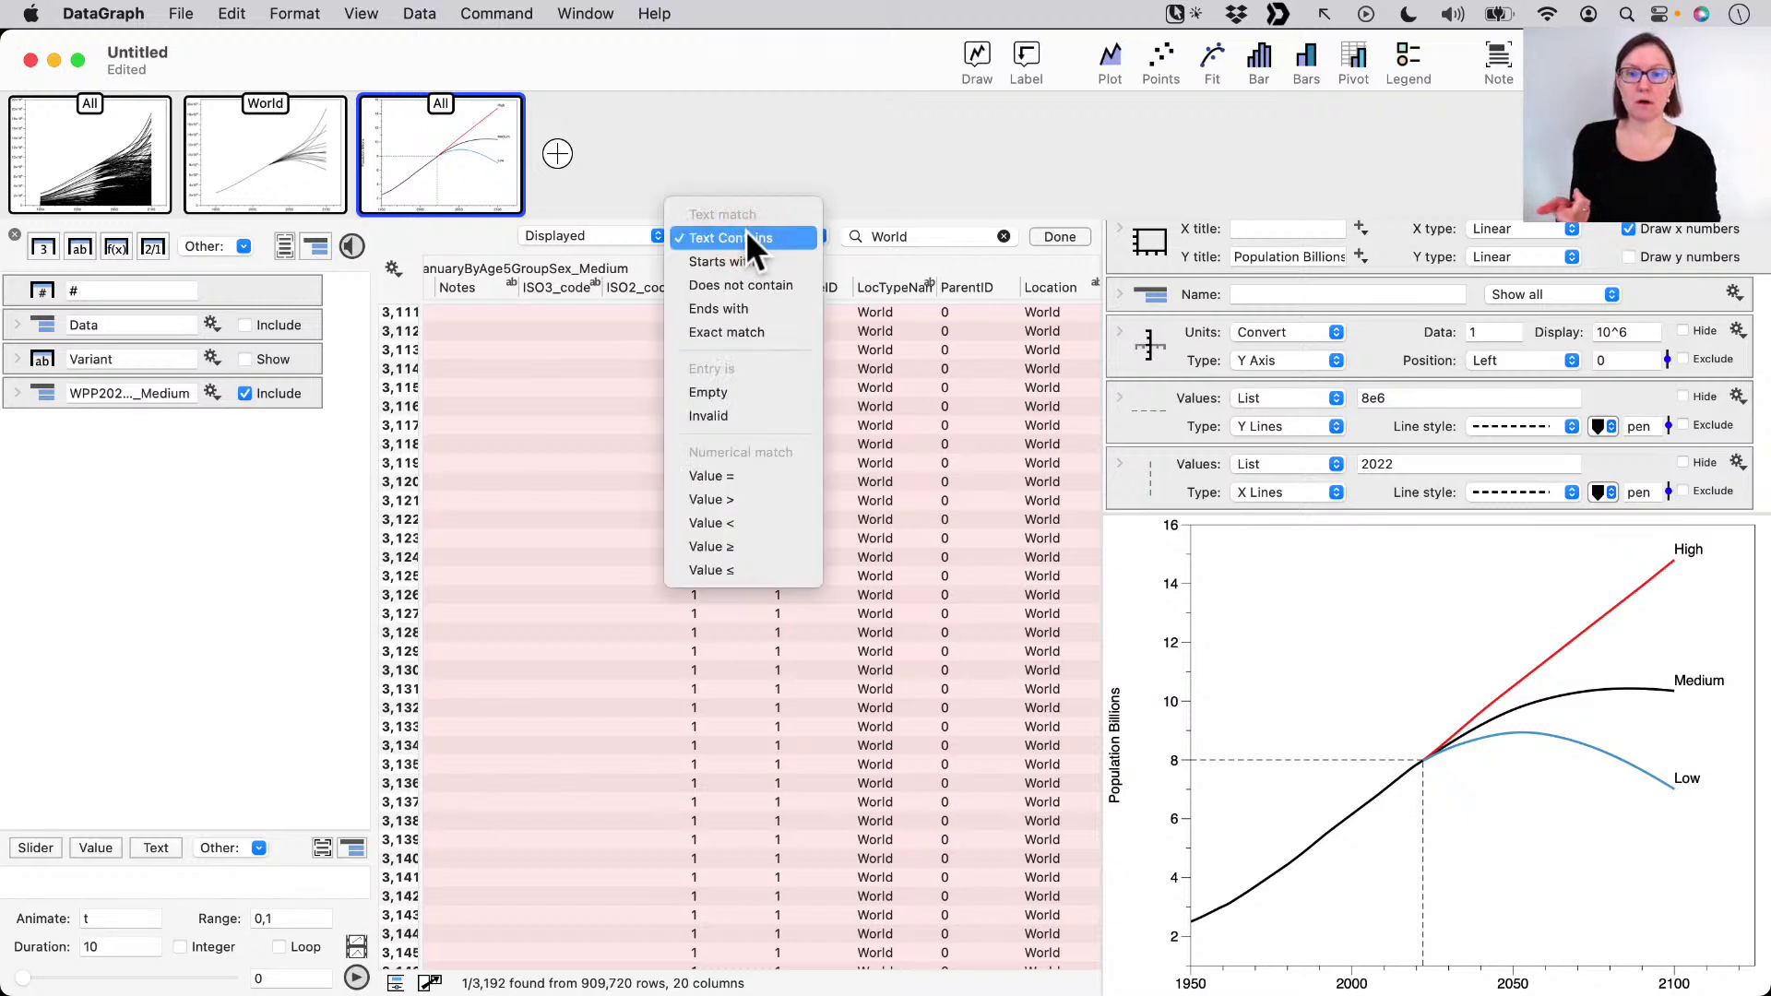
pyautogui.click(751, 284)
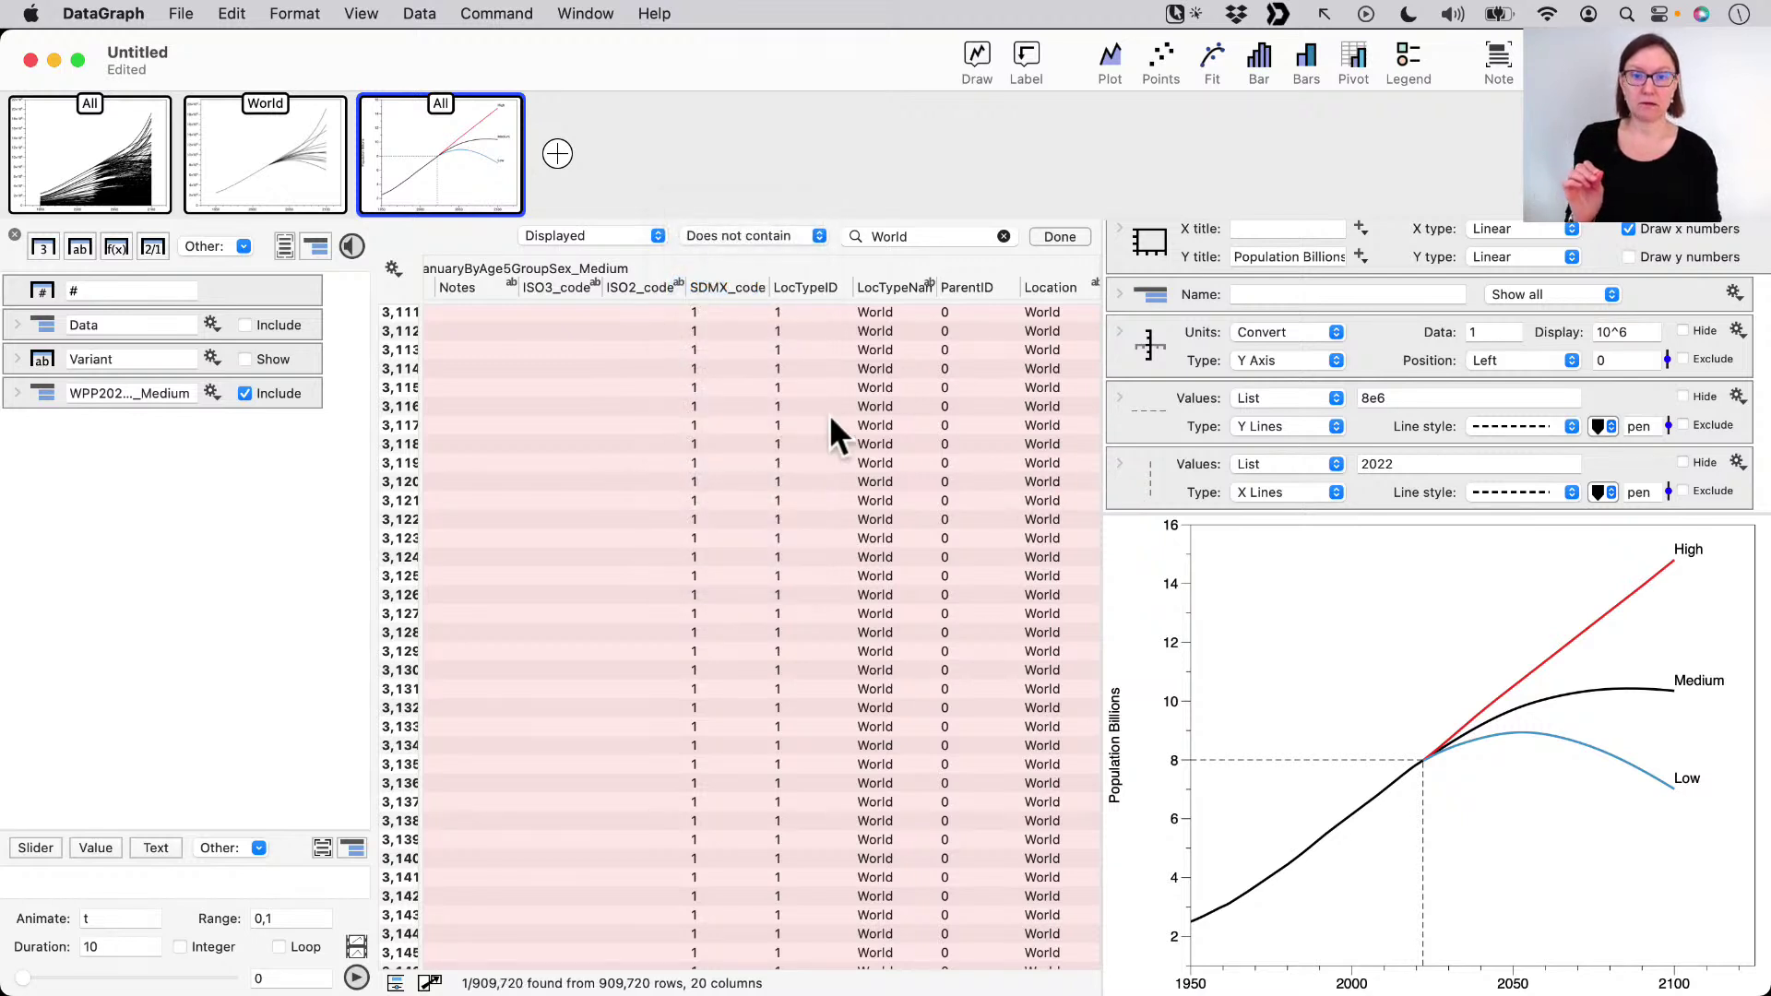
pyautogui.moveTo(899, 295); pyautogui.dragTo(581, 238)
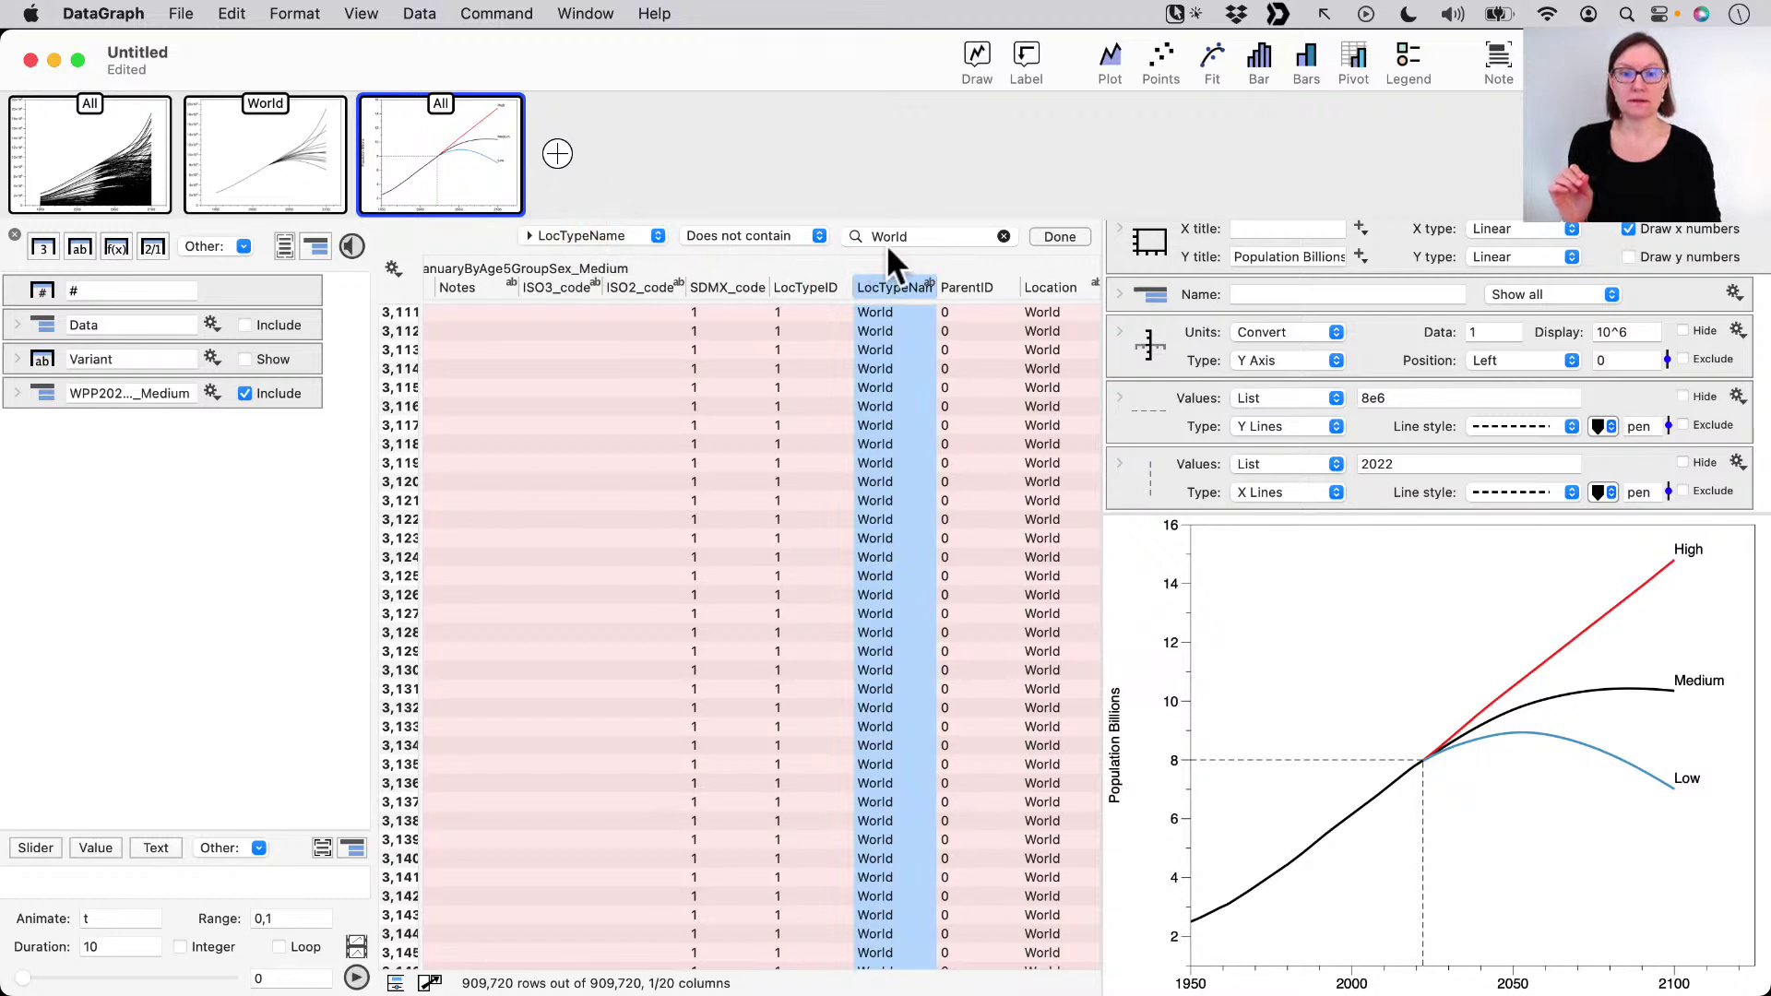
pyautogui.click(923, 237)
pyautogui.click(770, 237)
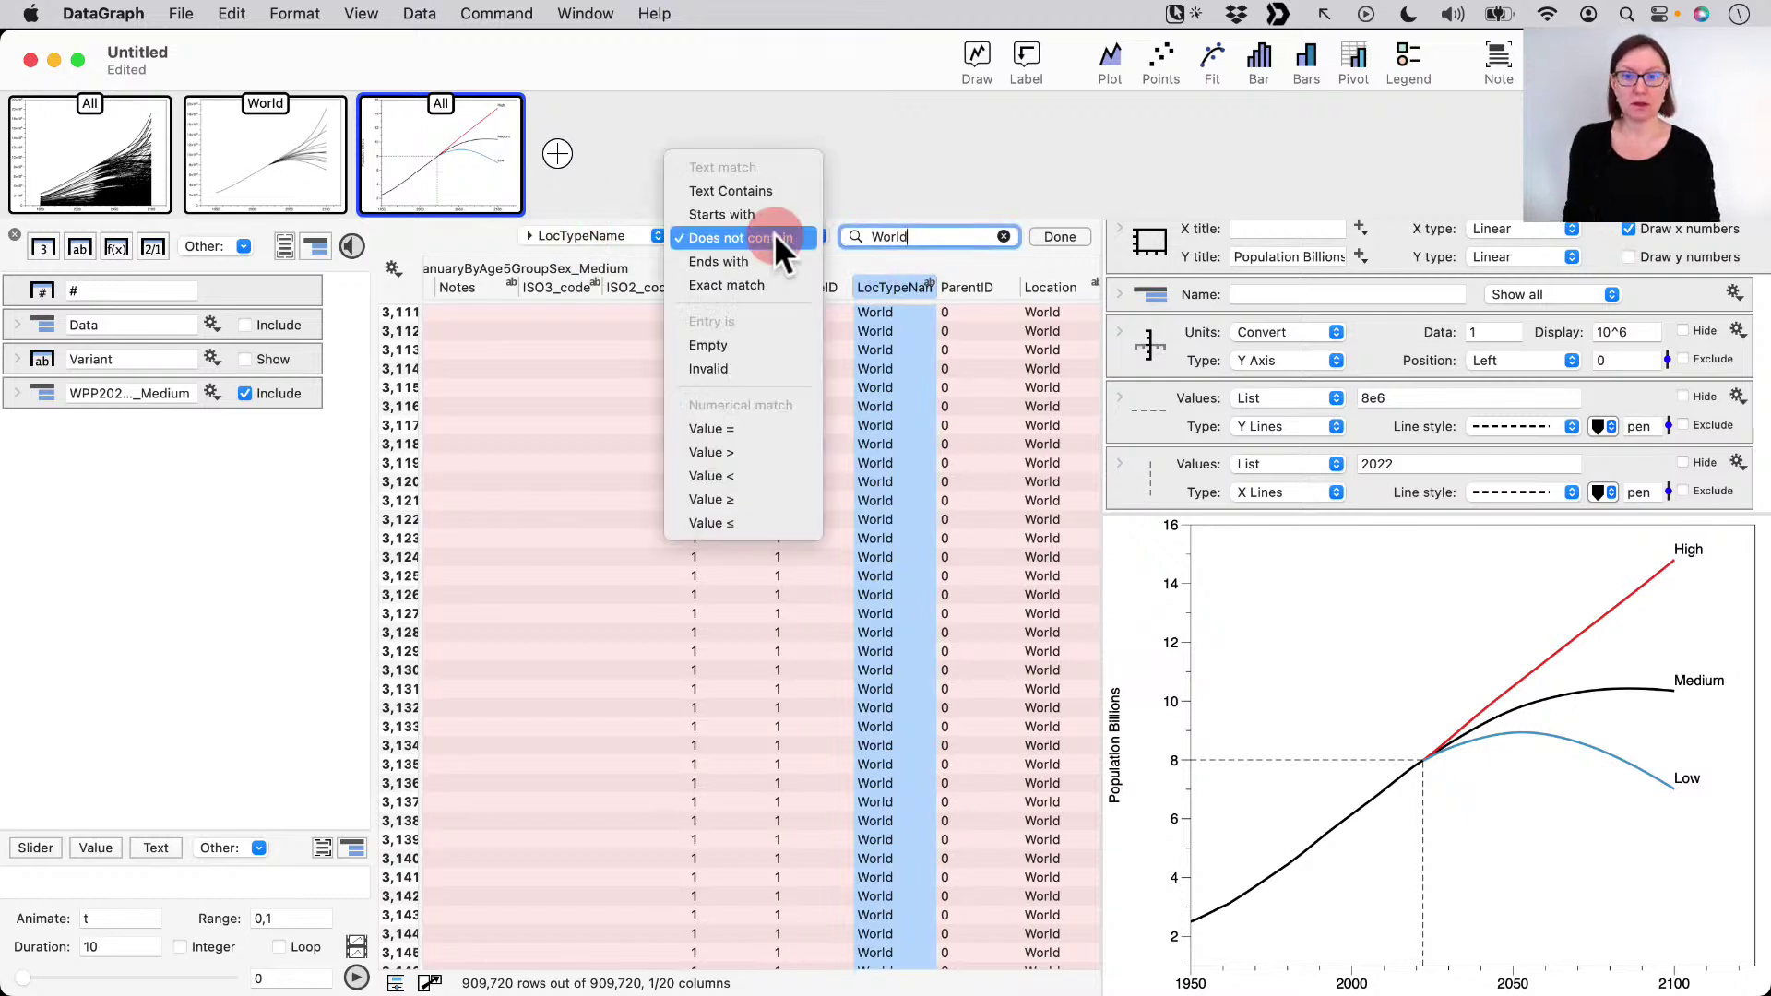
pyautogui.click(766, 214)
pyautogui.click(760, 236)
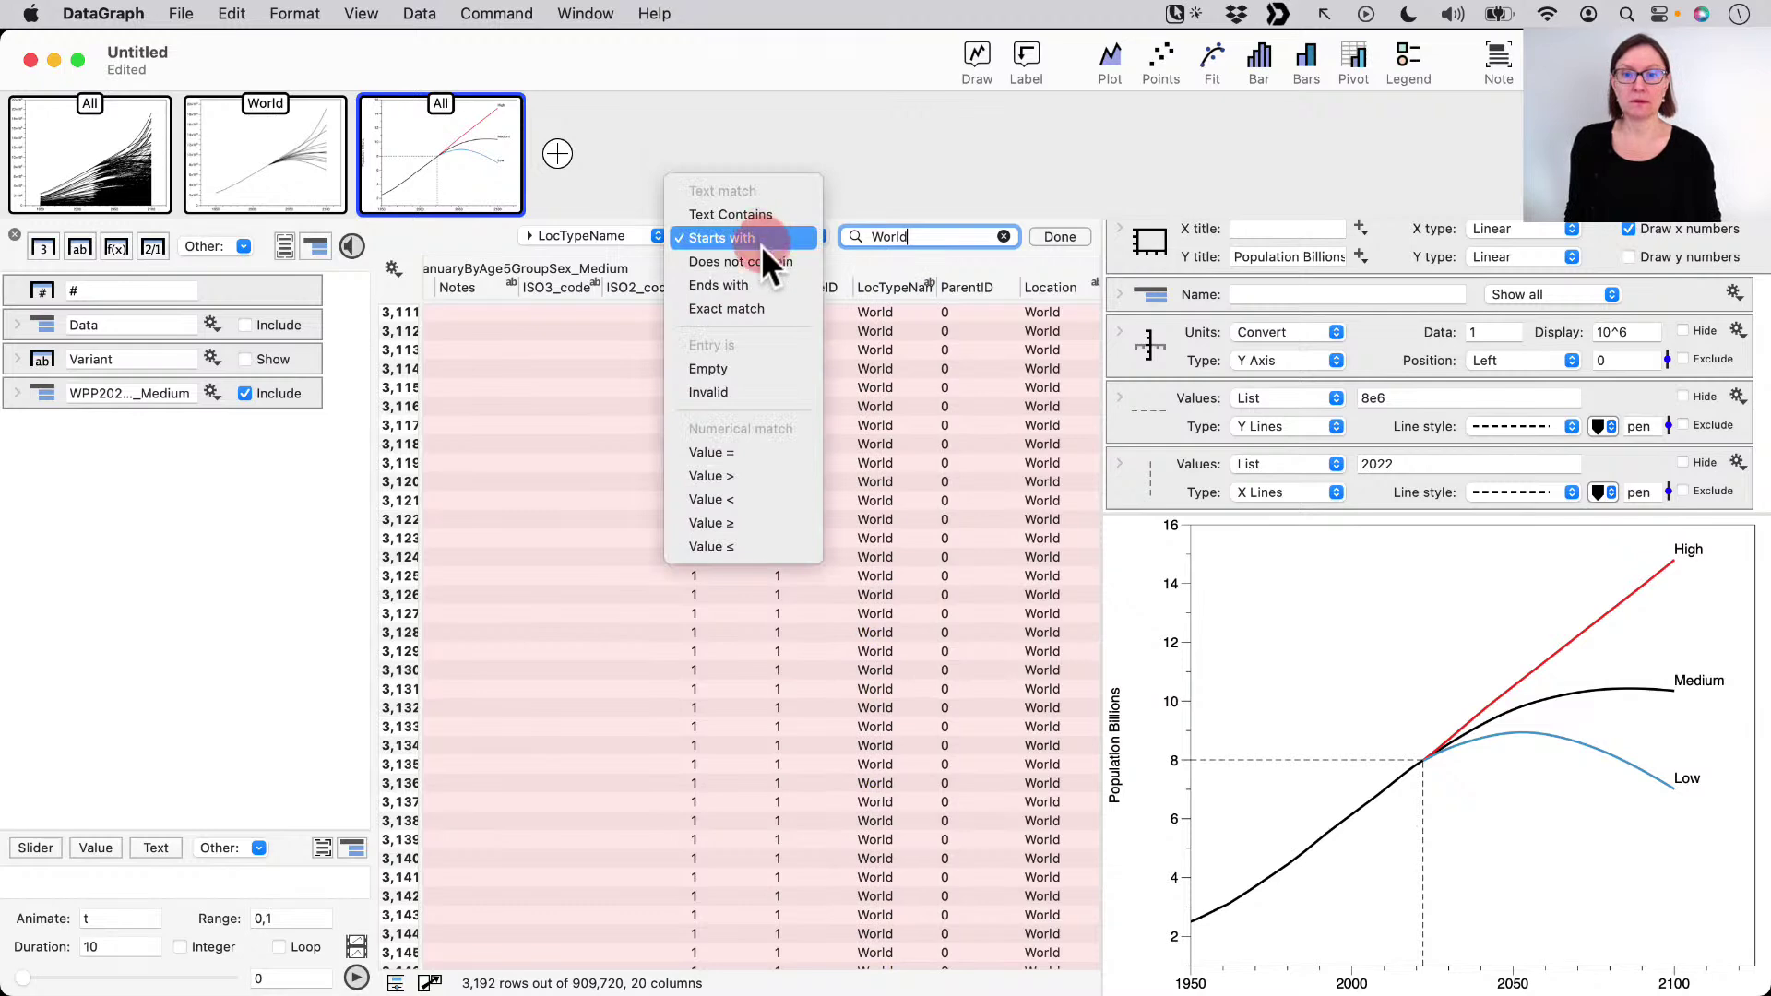
pyautogui.click(763, 263)
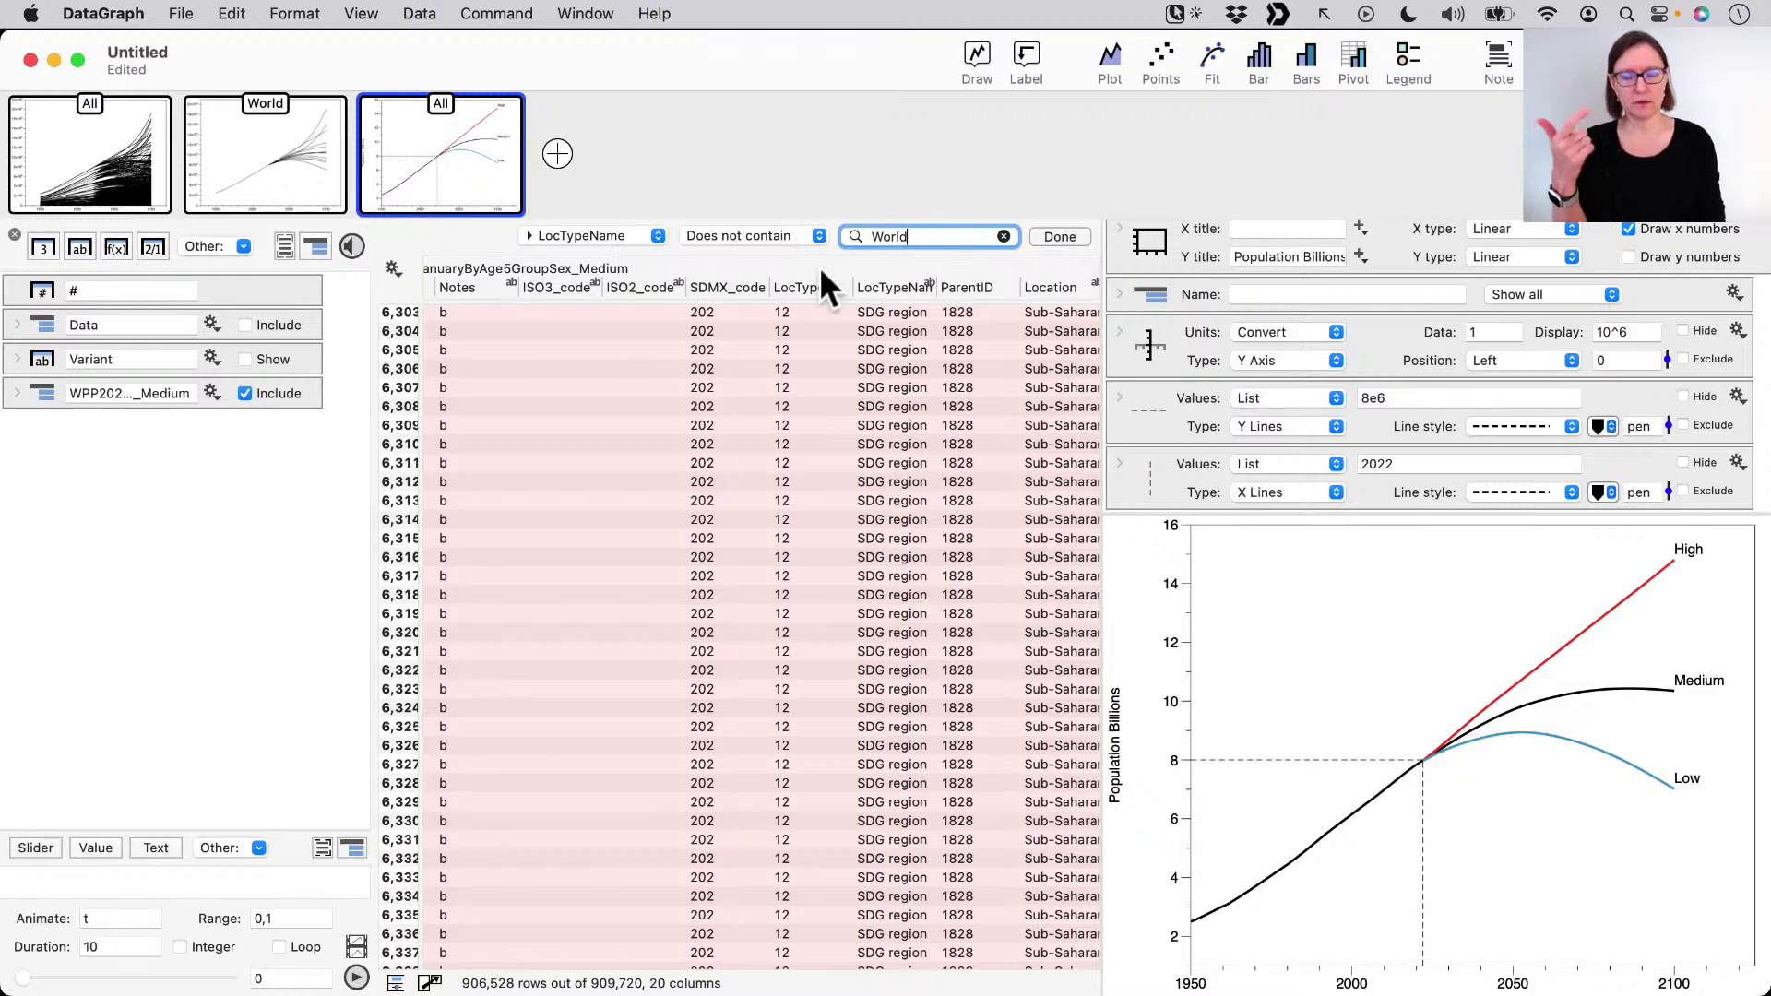
# - Check the filtered rows by previewing the remaining LocTypeName categories in a QuickGraph, then close it
pyautogui.hscroll(3, 994, 494)
pyautogui.hscroll(-3, 994, 495)
pyautogui.hscroll(1, 903, 533)
pyautogui.scroll(-1, 904, 533)
pyautogui.scroll(1, 902, 533)
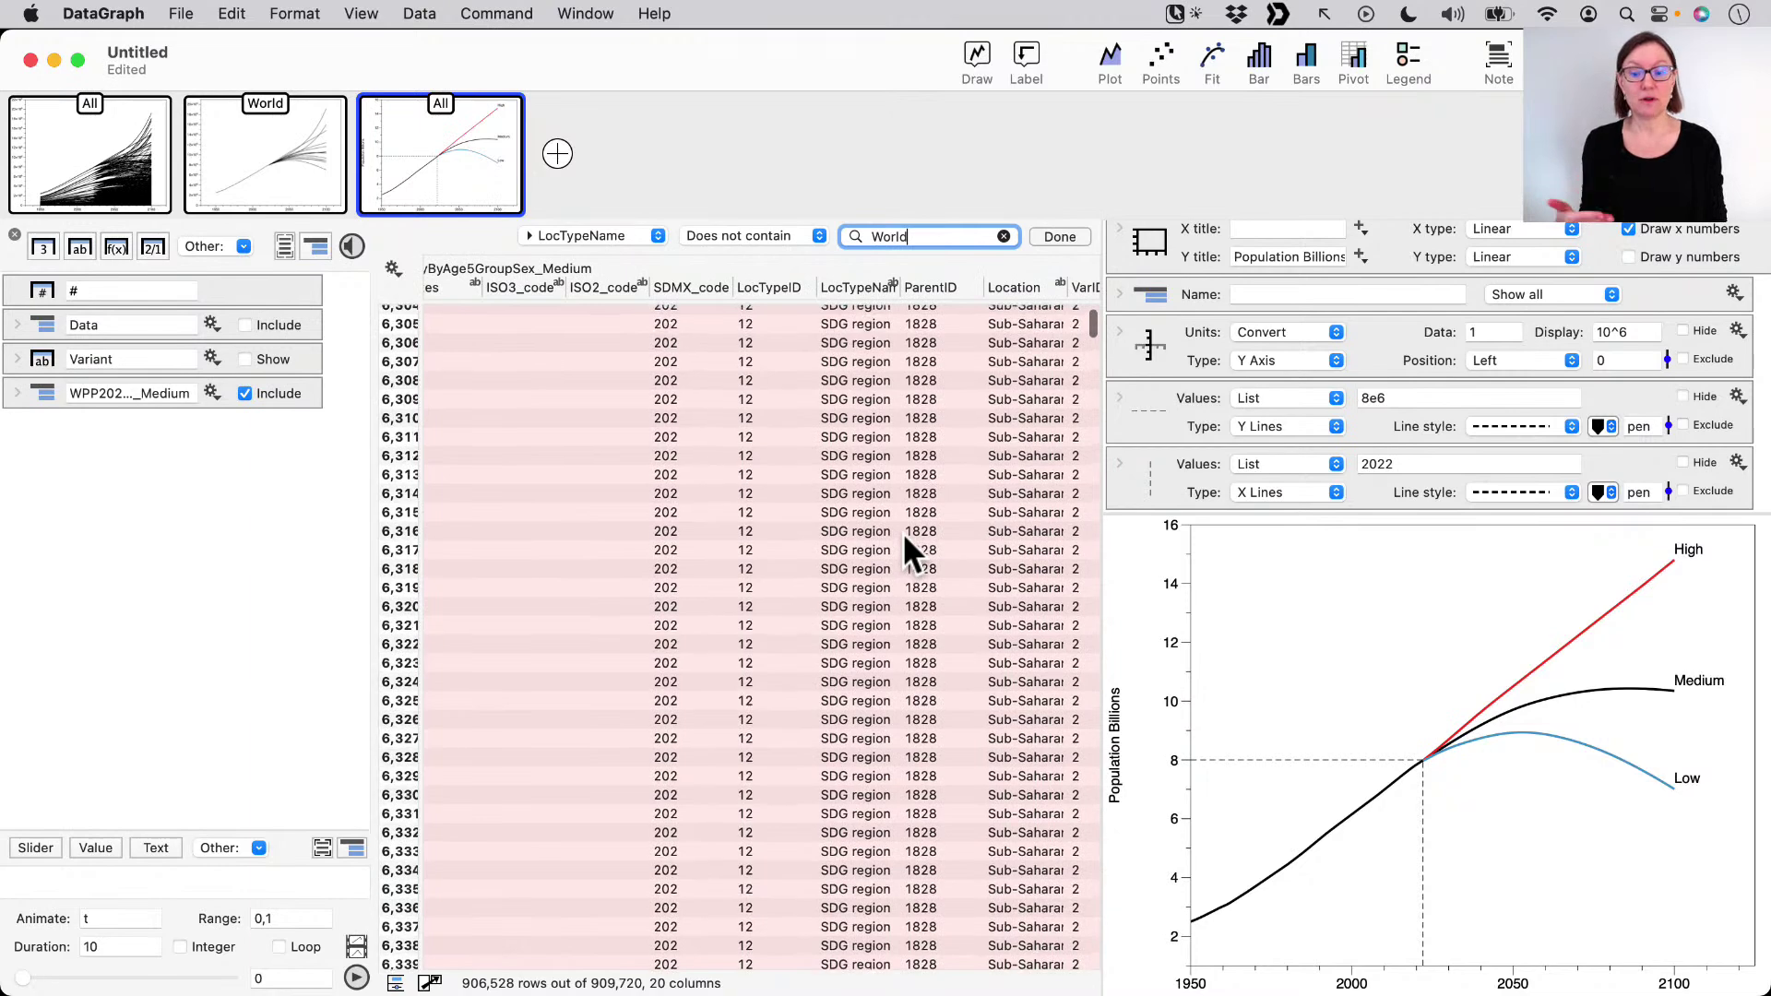
pyautogui.scroll(-1, 902, 533)
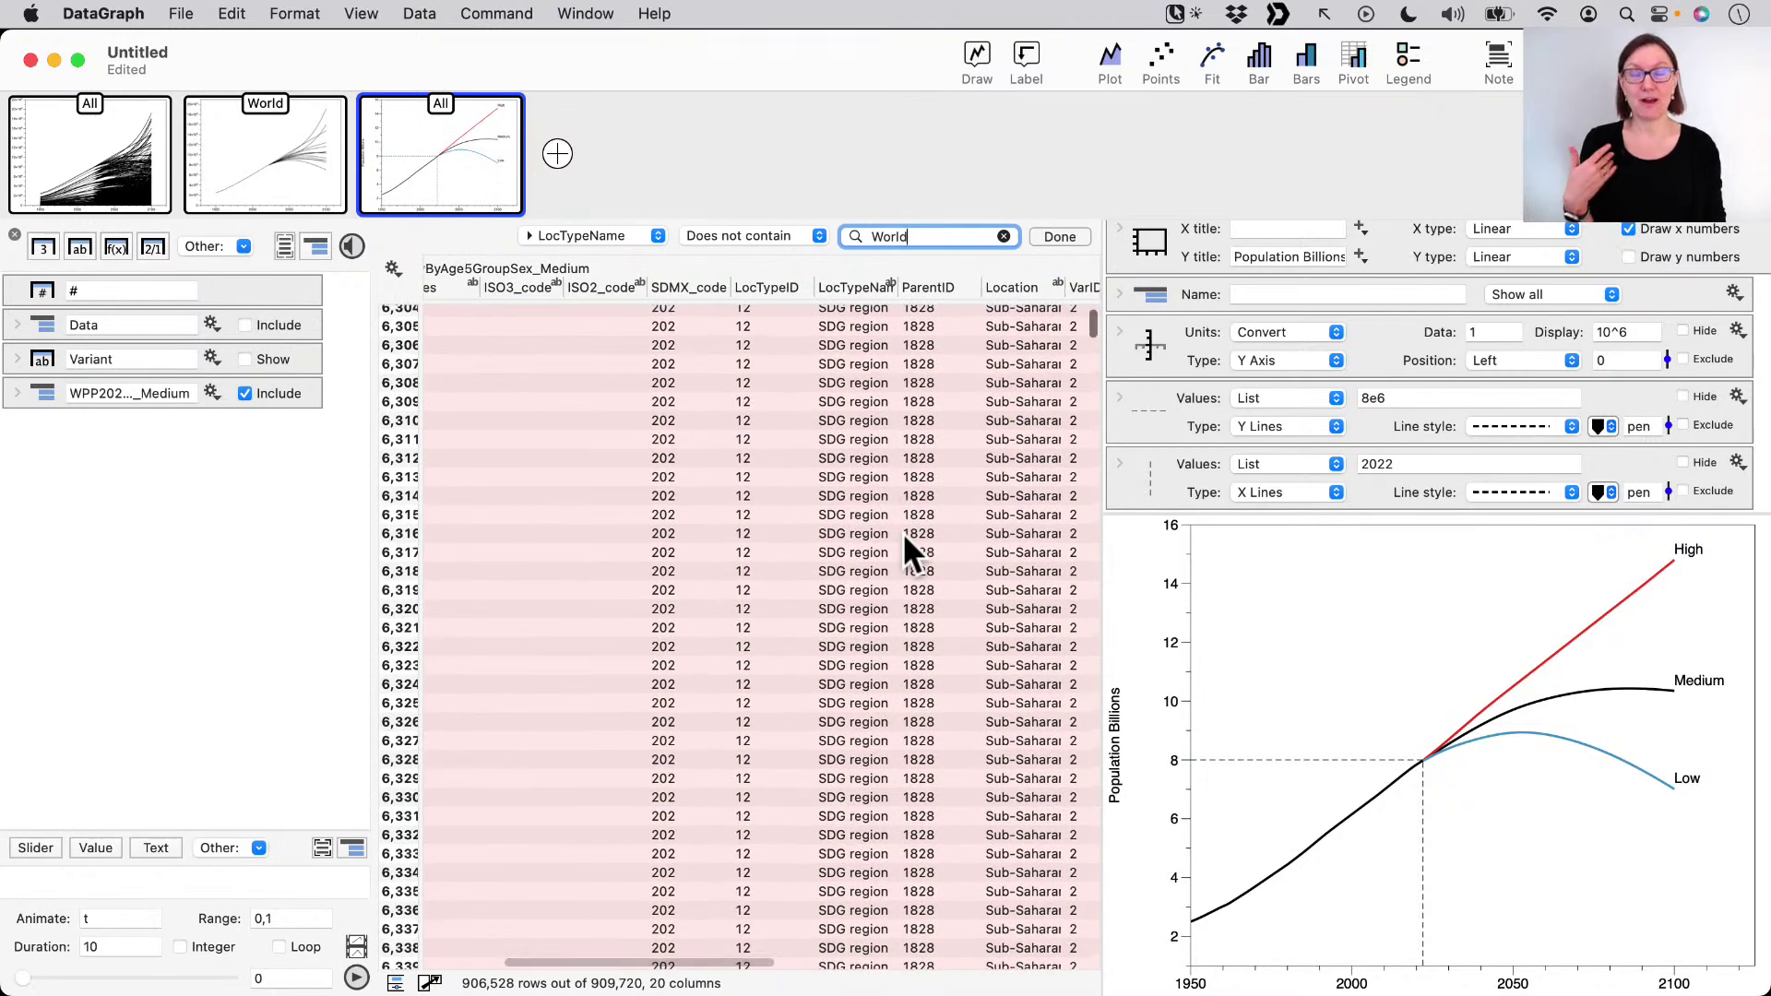
pyautogui.scroll(-1, 902, 549)
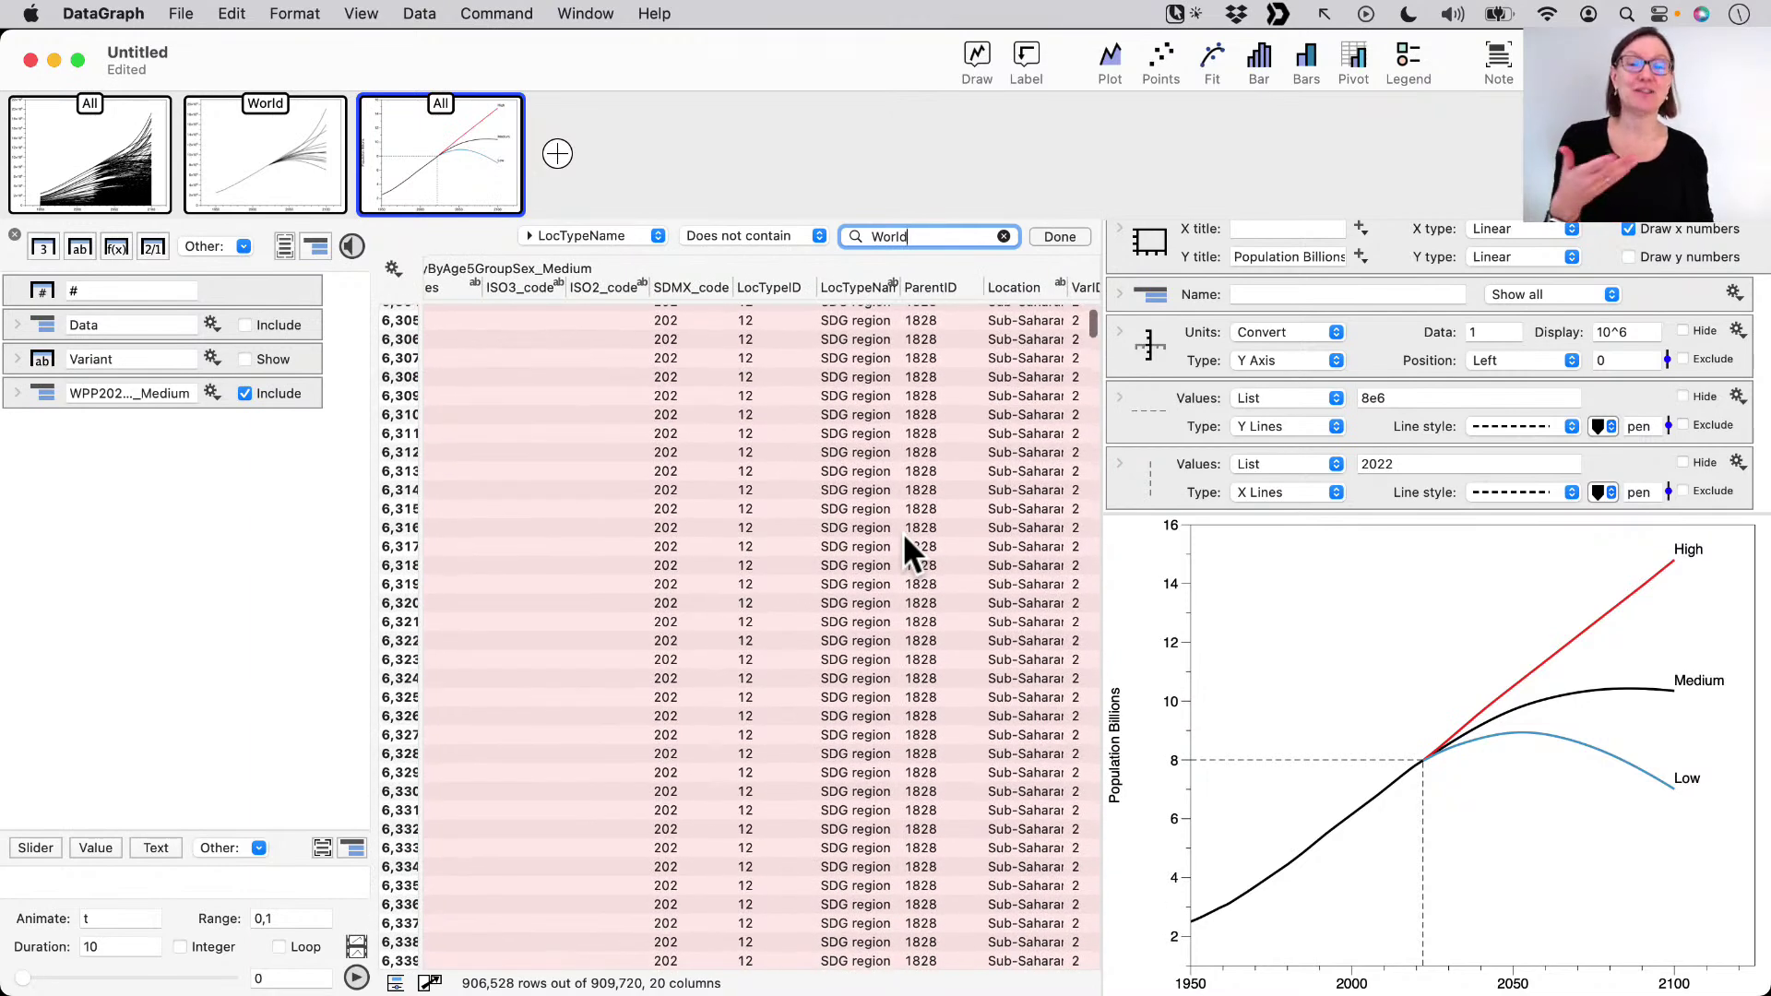
pyautogui.click(851, 286)
pyautogui.press('space')
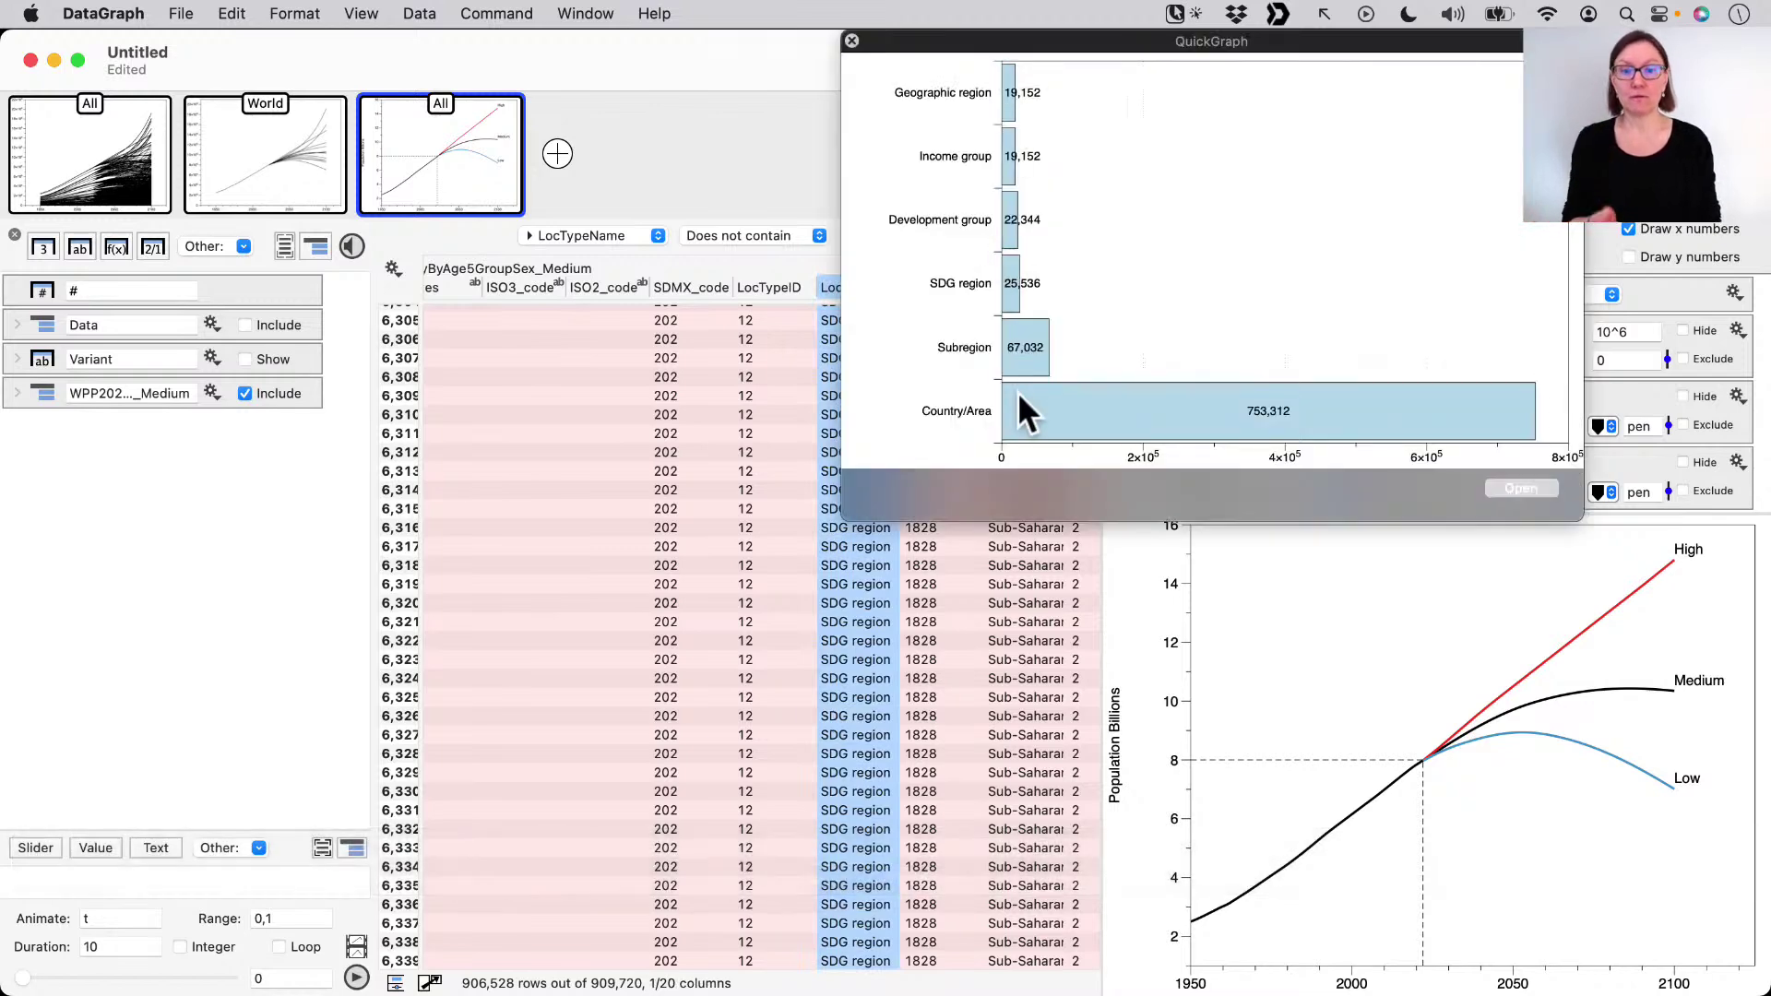
pyautogui.click(850, 41)
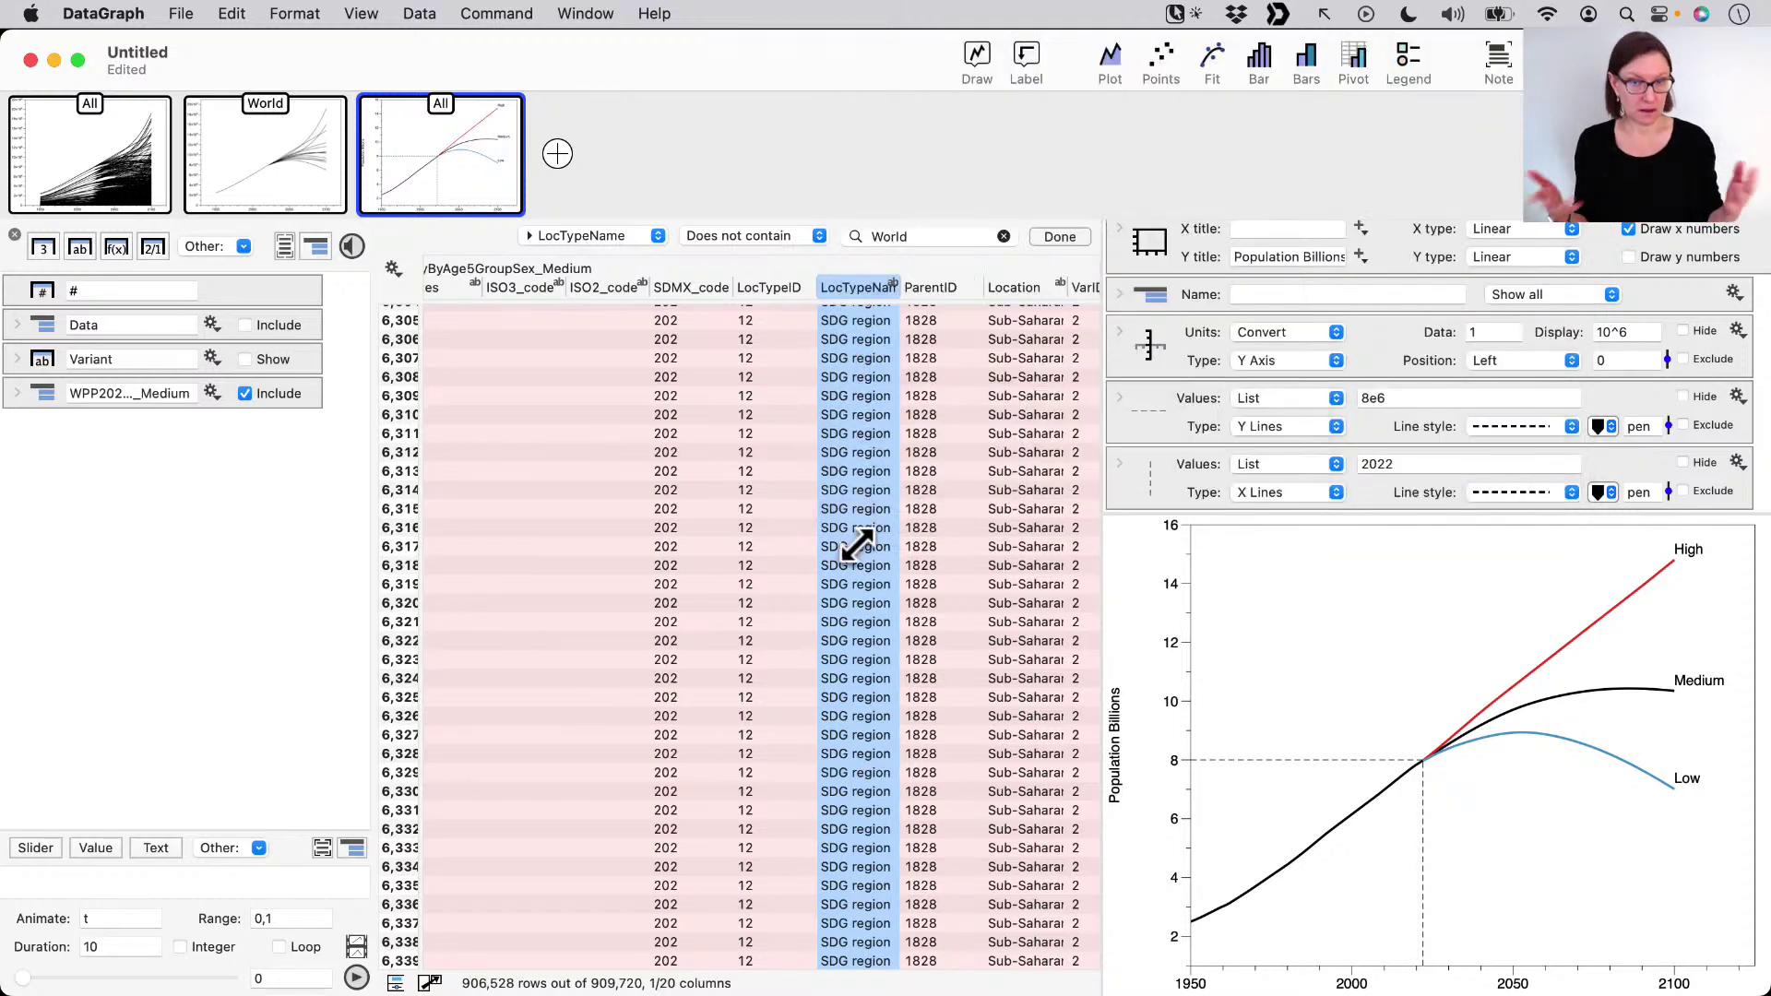
# - Delete every row found by the LocTypeName filter, limiting the deletion to the columns of the WPP2022 group, and end the search
pyautogui.click(764, 481)
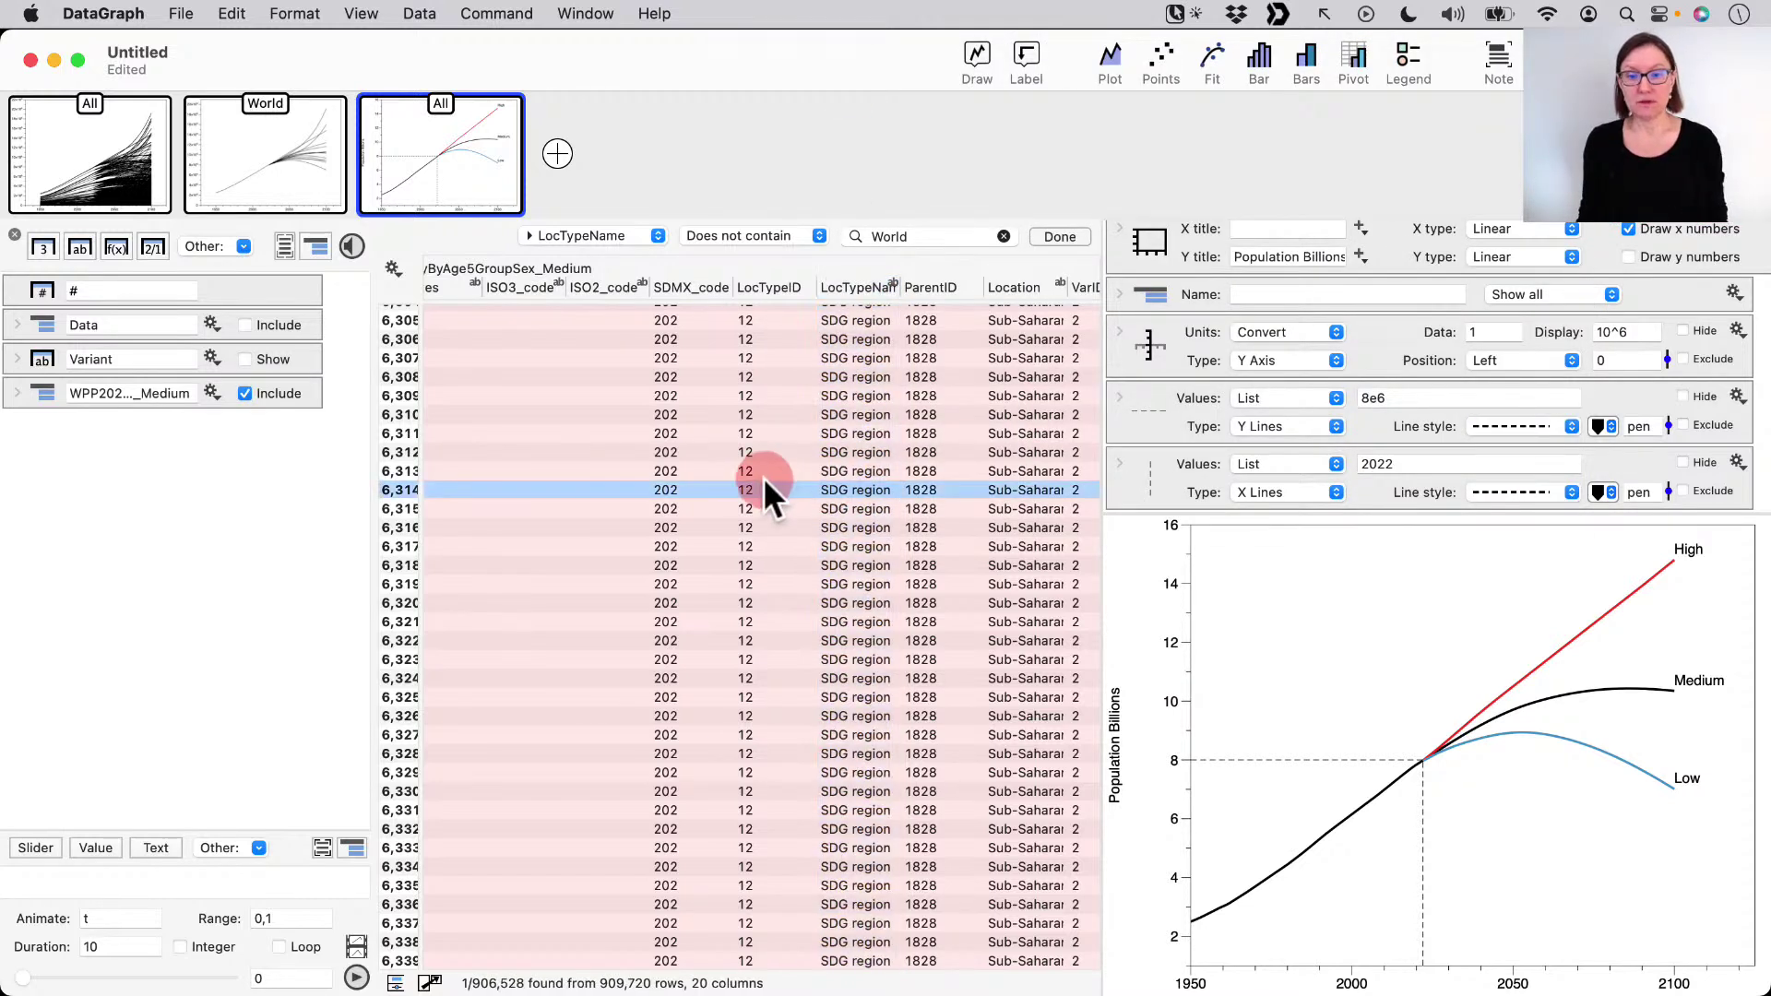
pyautogui.press('super+a')
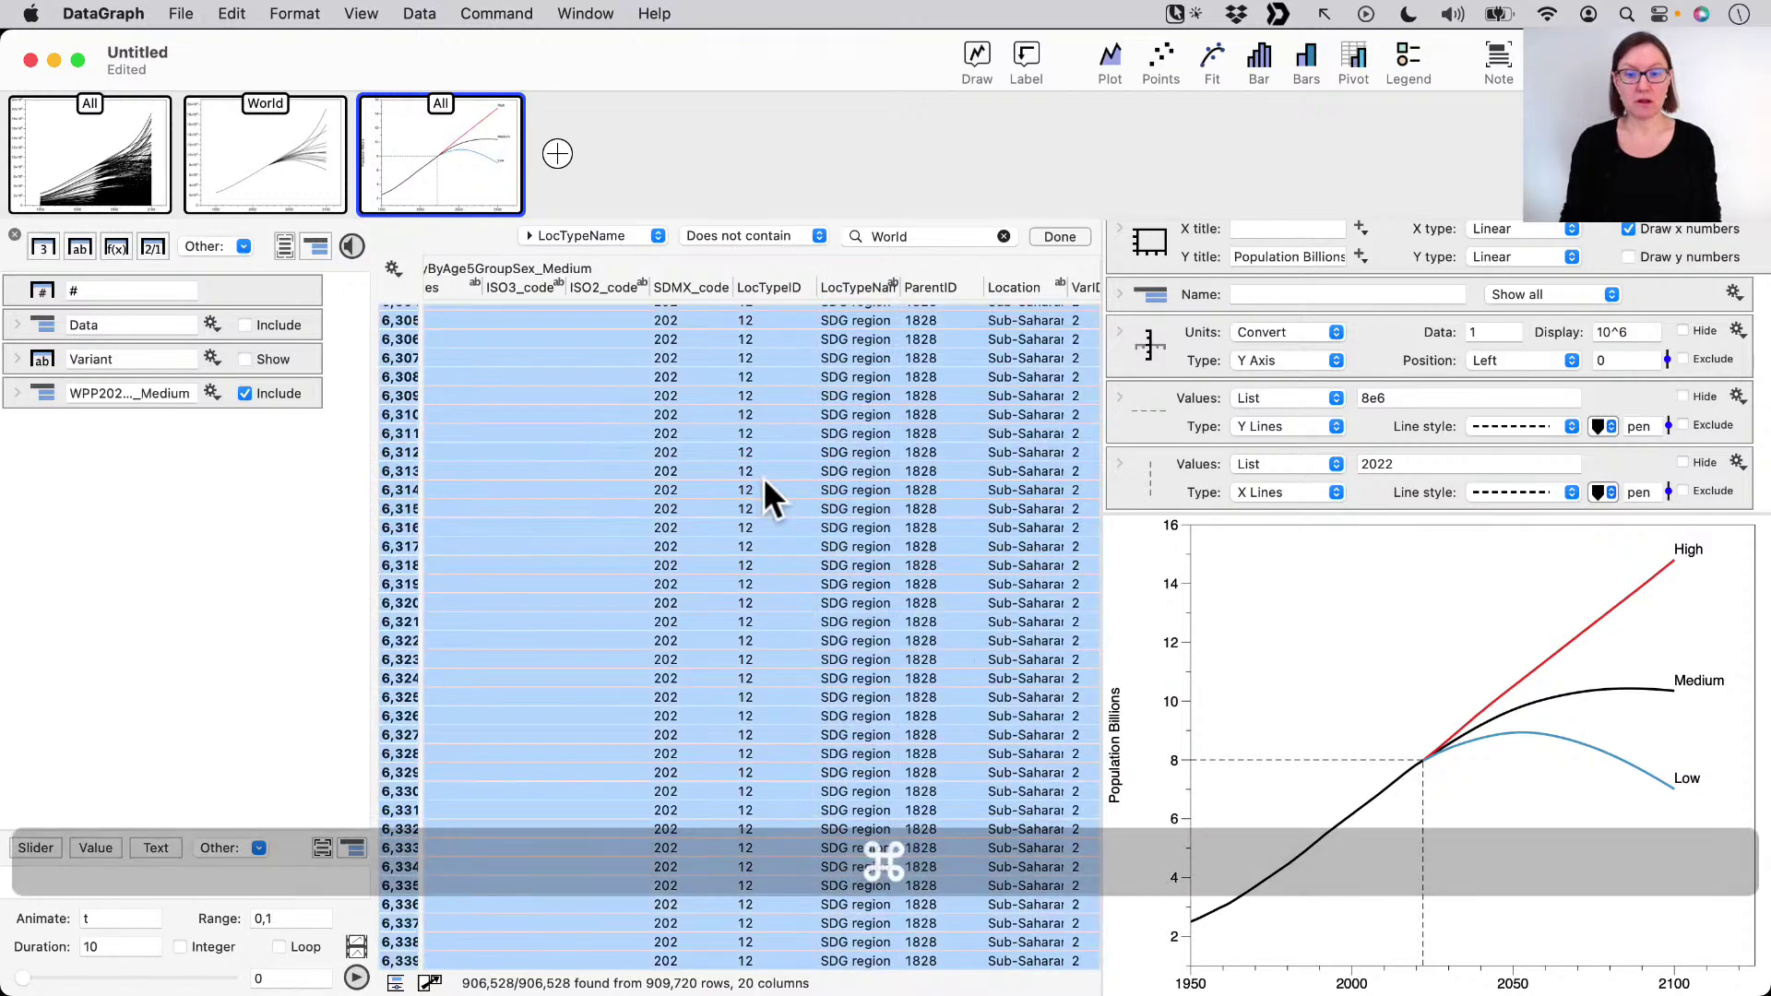
pyautogui.hscroll(3, 1004, 506)
pyautogui.scroll(5, 1001, 502)
pyautogui.hscroll(2, 1002, 502)
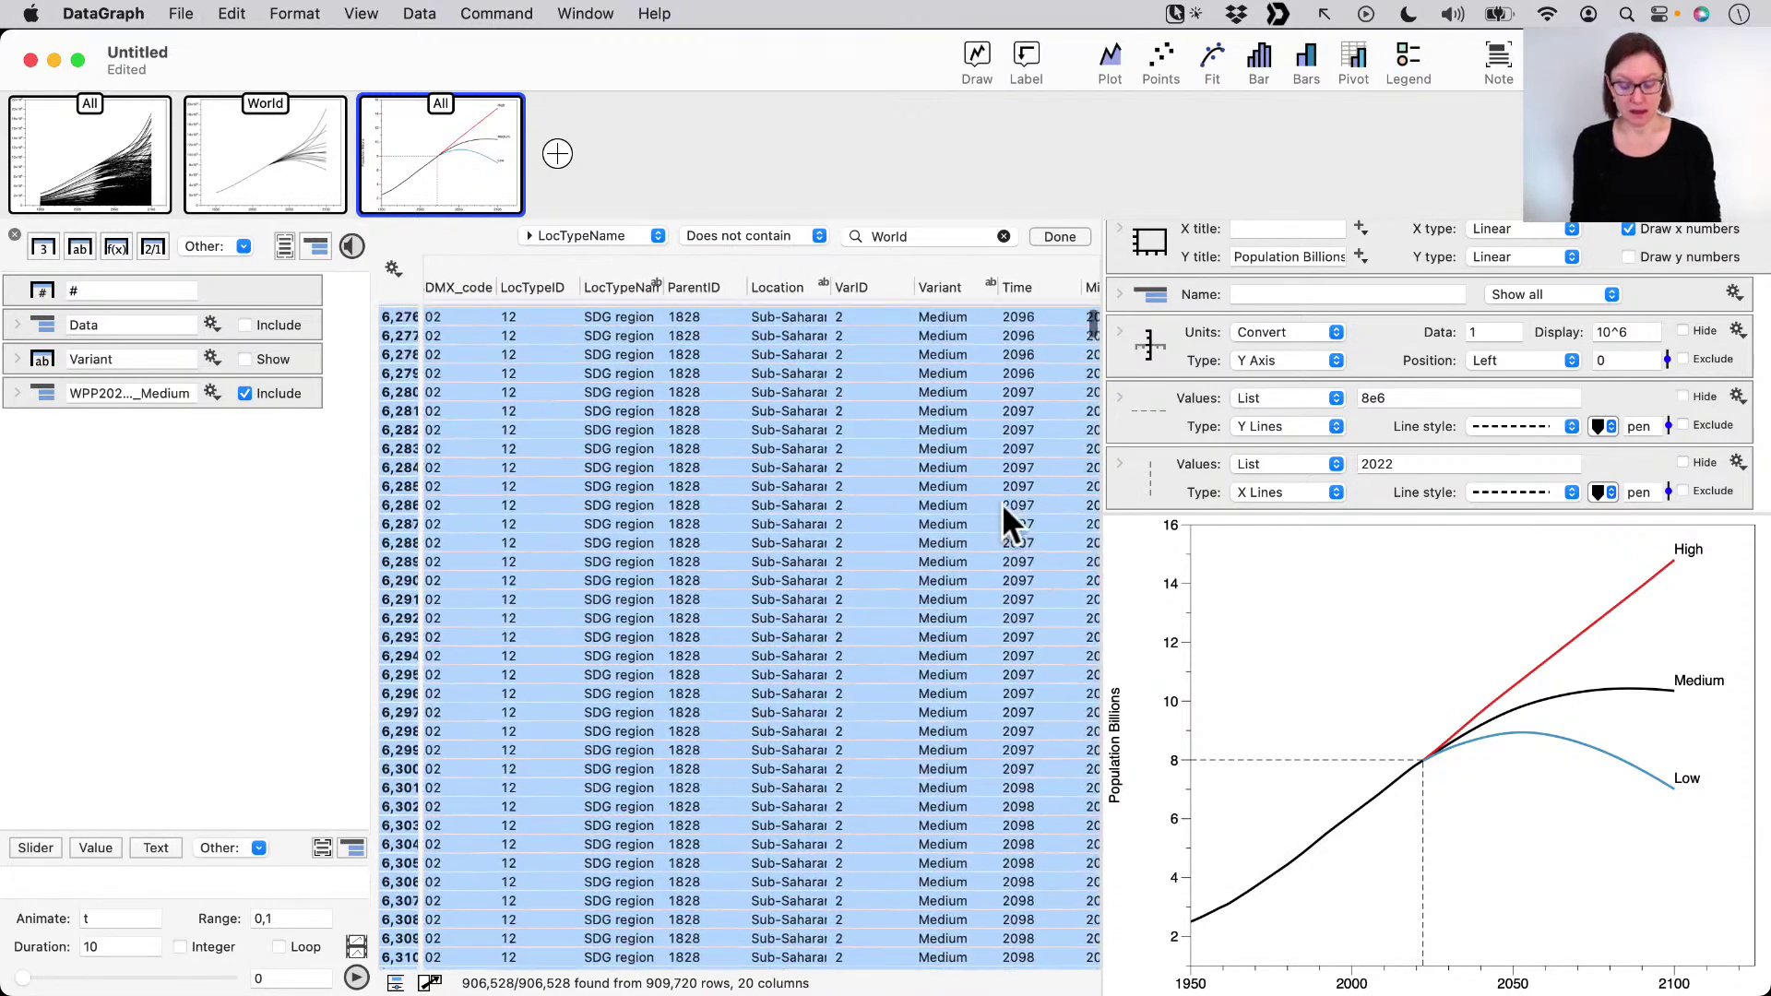
pyautogui.press('Delete')
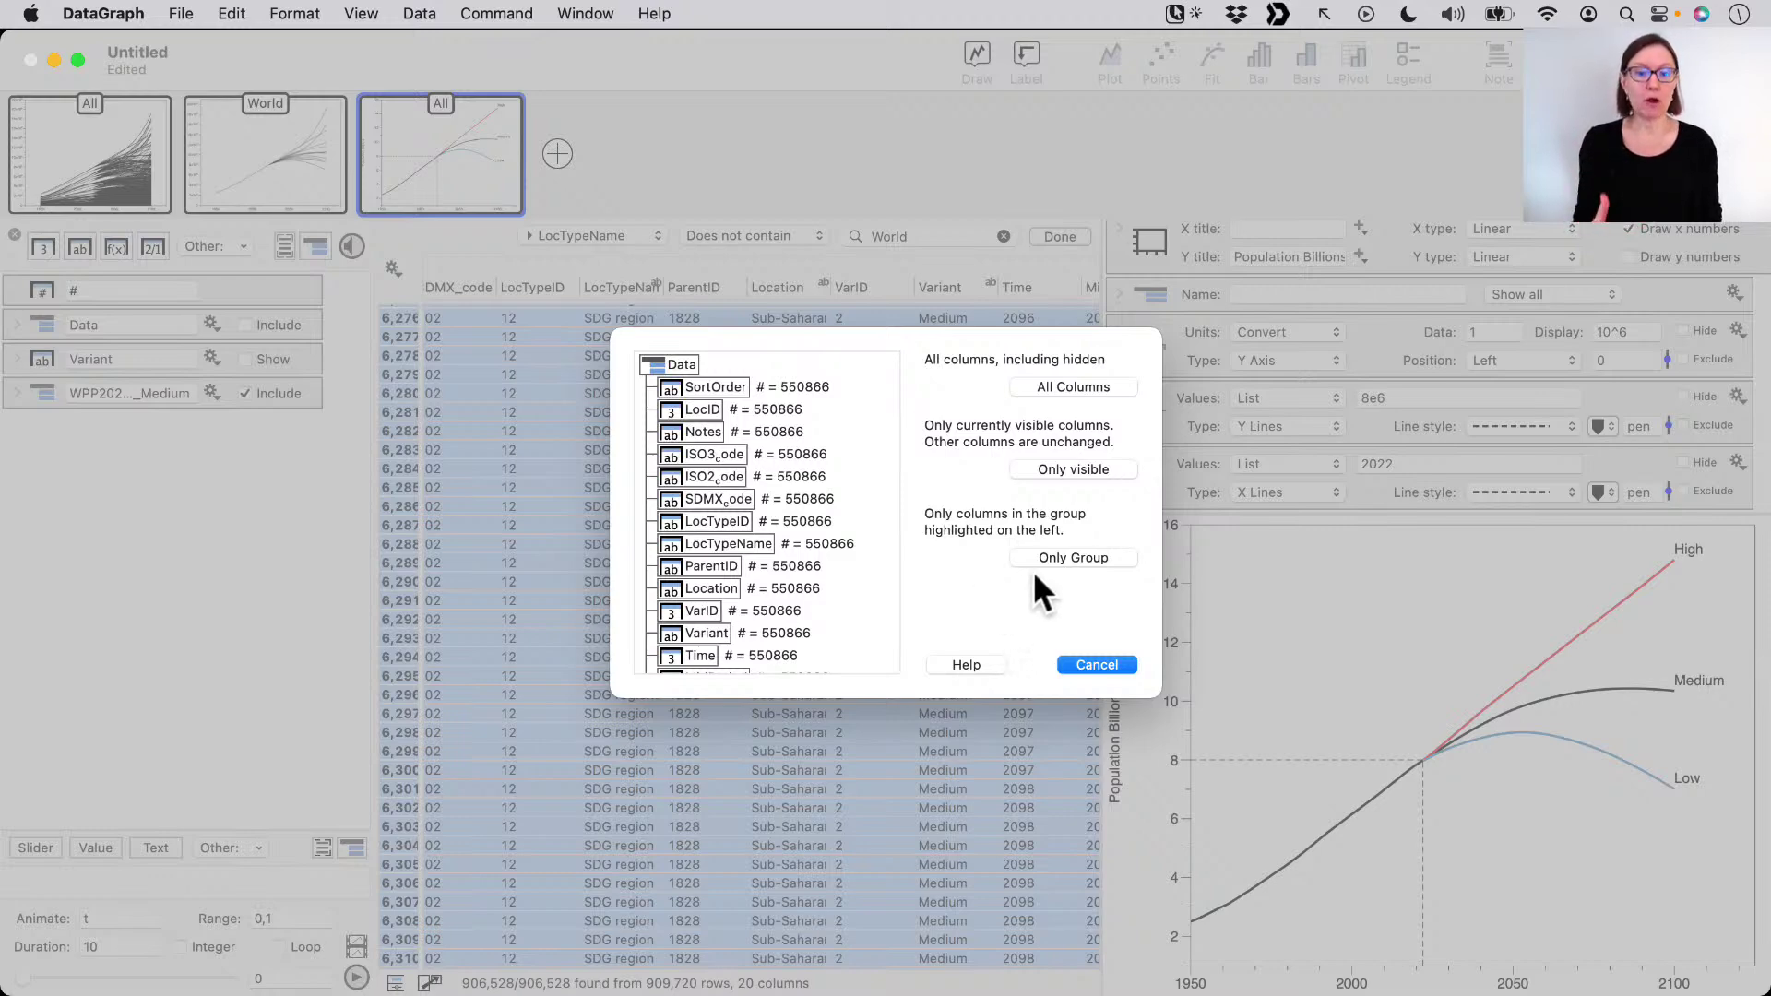
pyautogui.click(1060, 556)
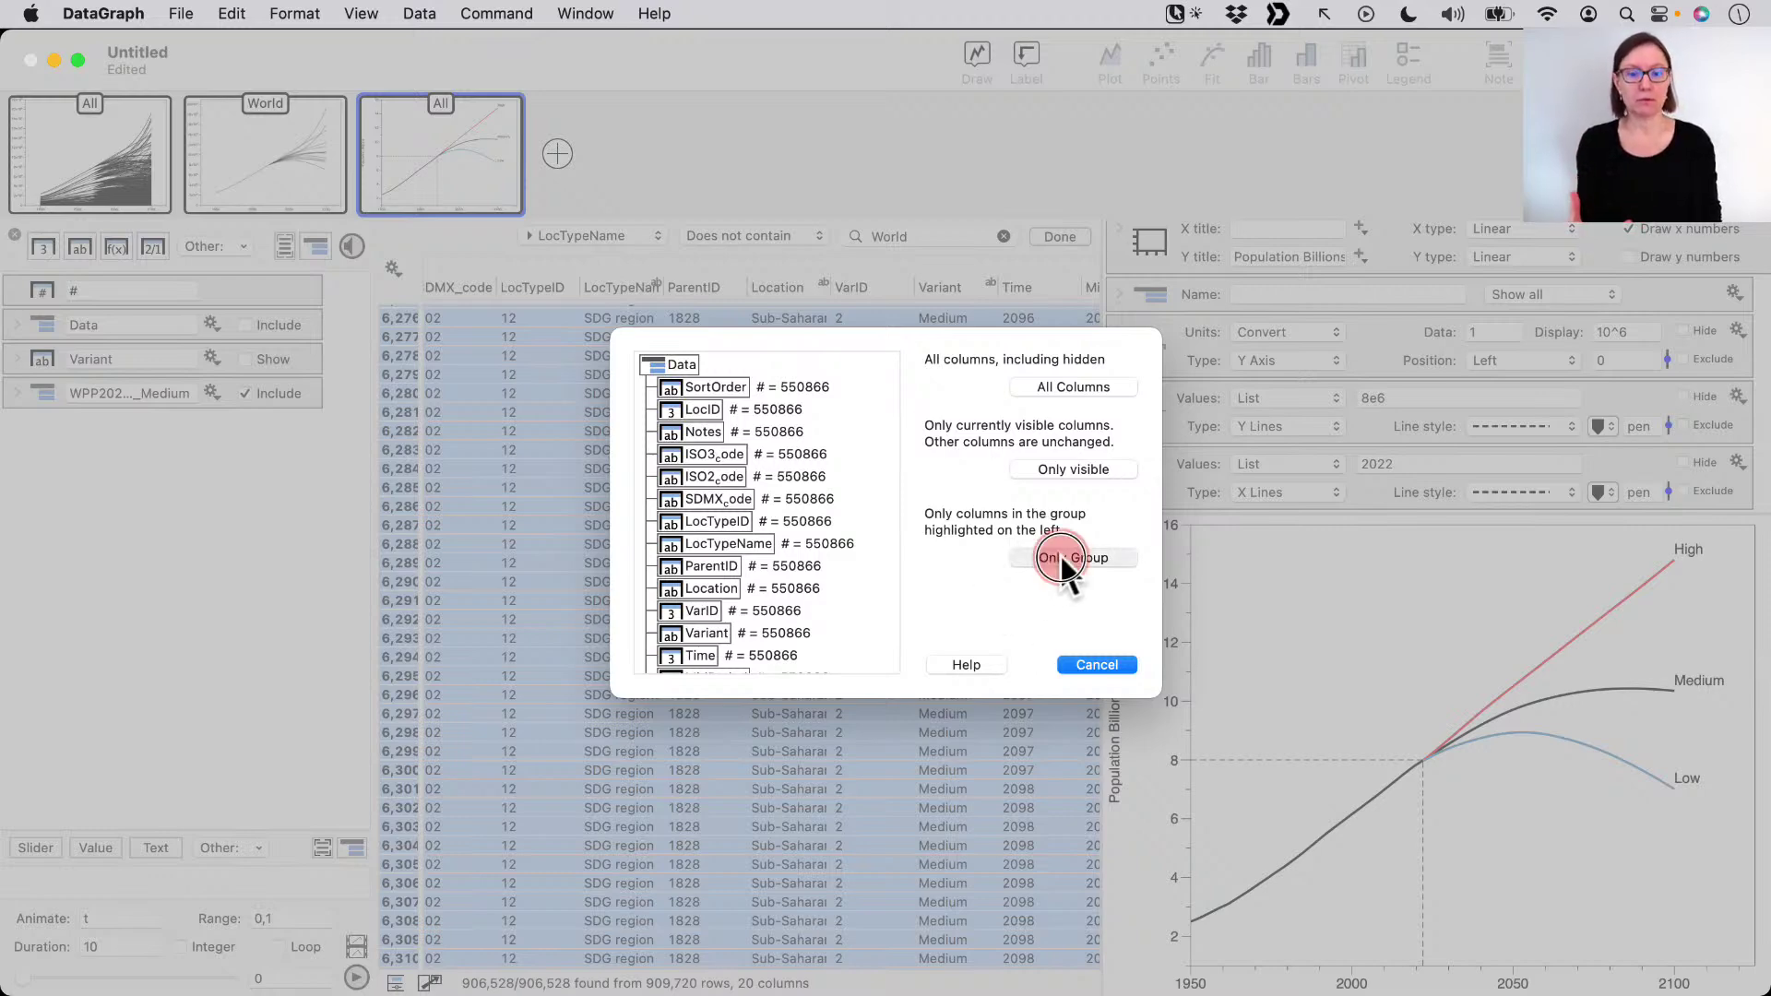
pyautogui.click(1062, 237)
# - Examine the remaining World rows, checking the Time, age-group and population columns across several years
pyautogui.click(959, 507)
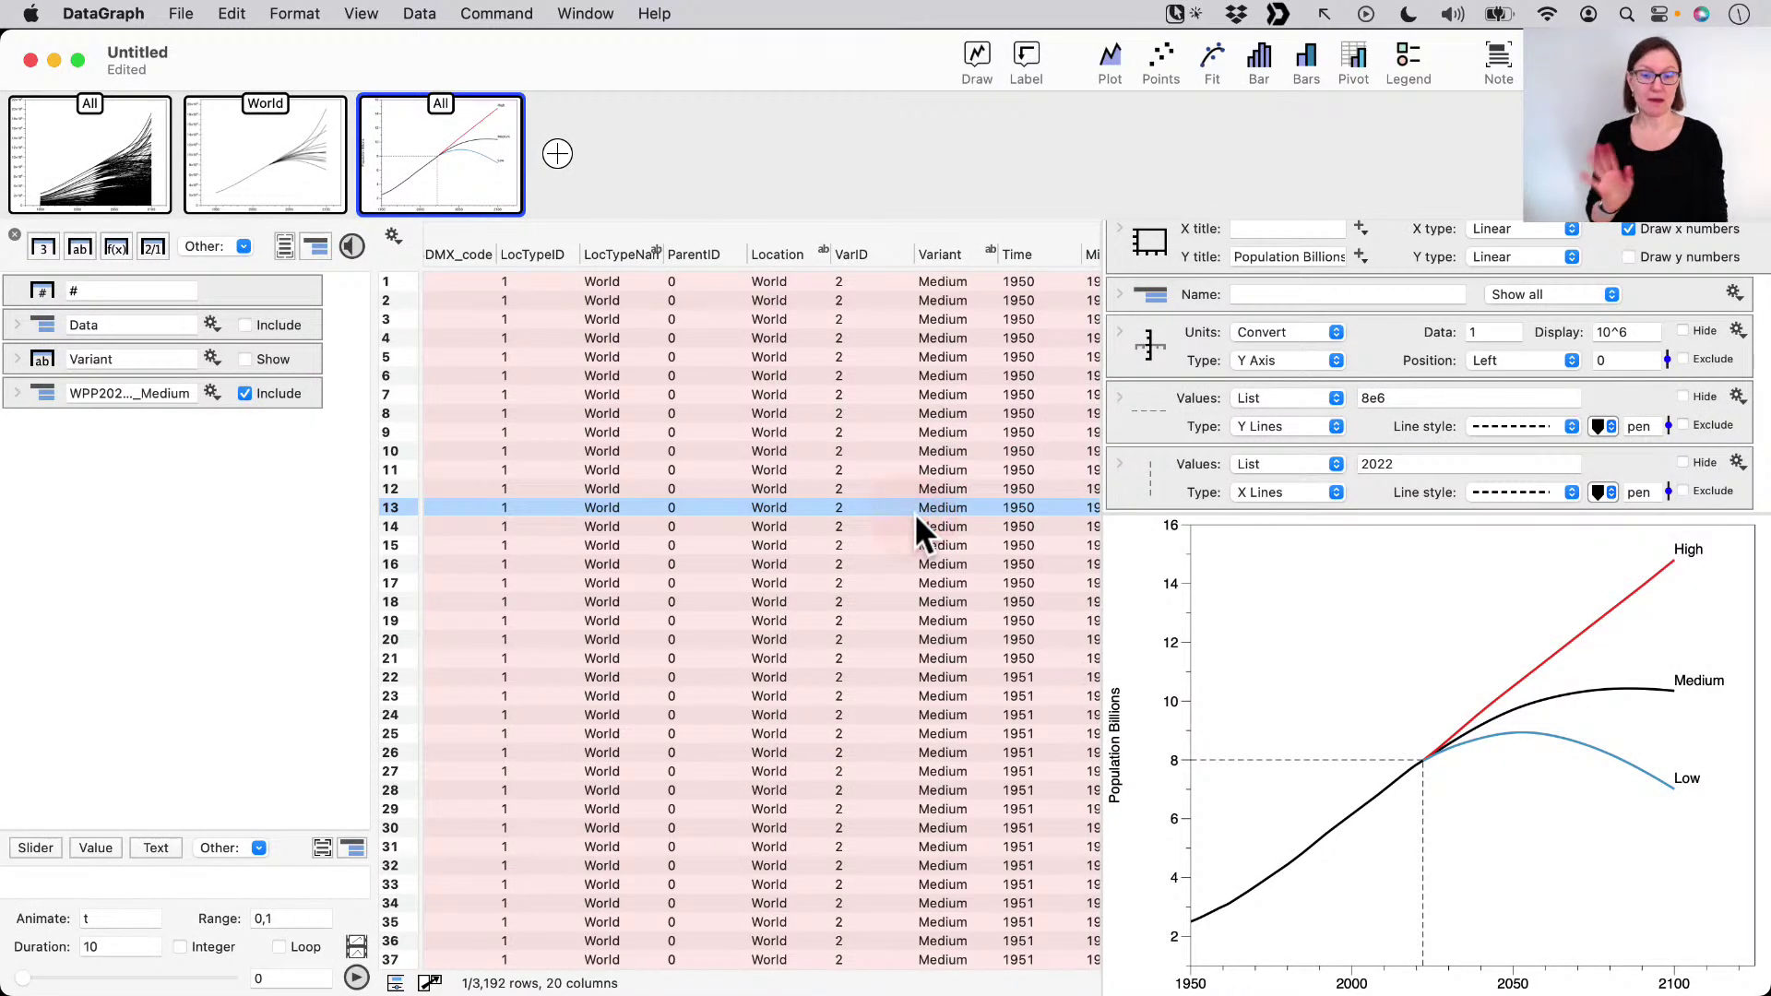
pyautogui.hscroll(5, 915, 512)
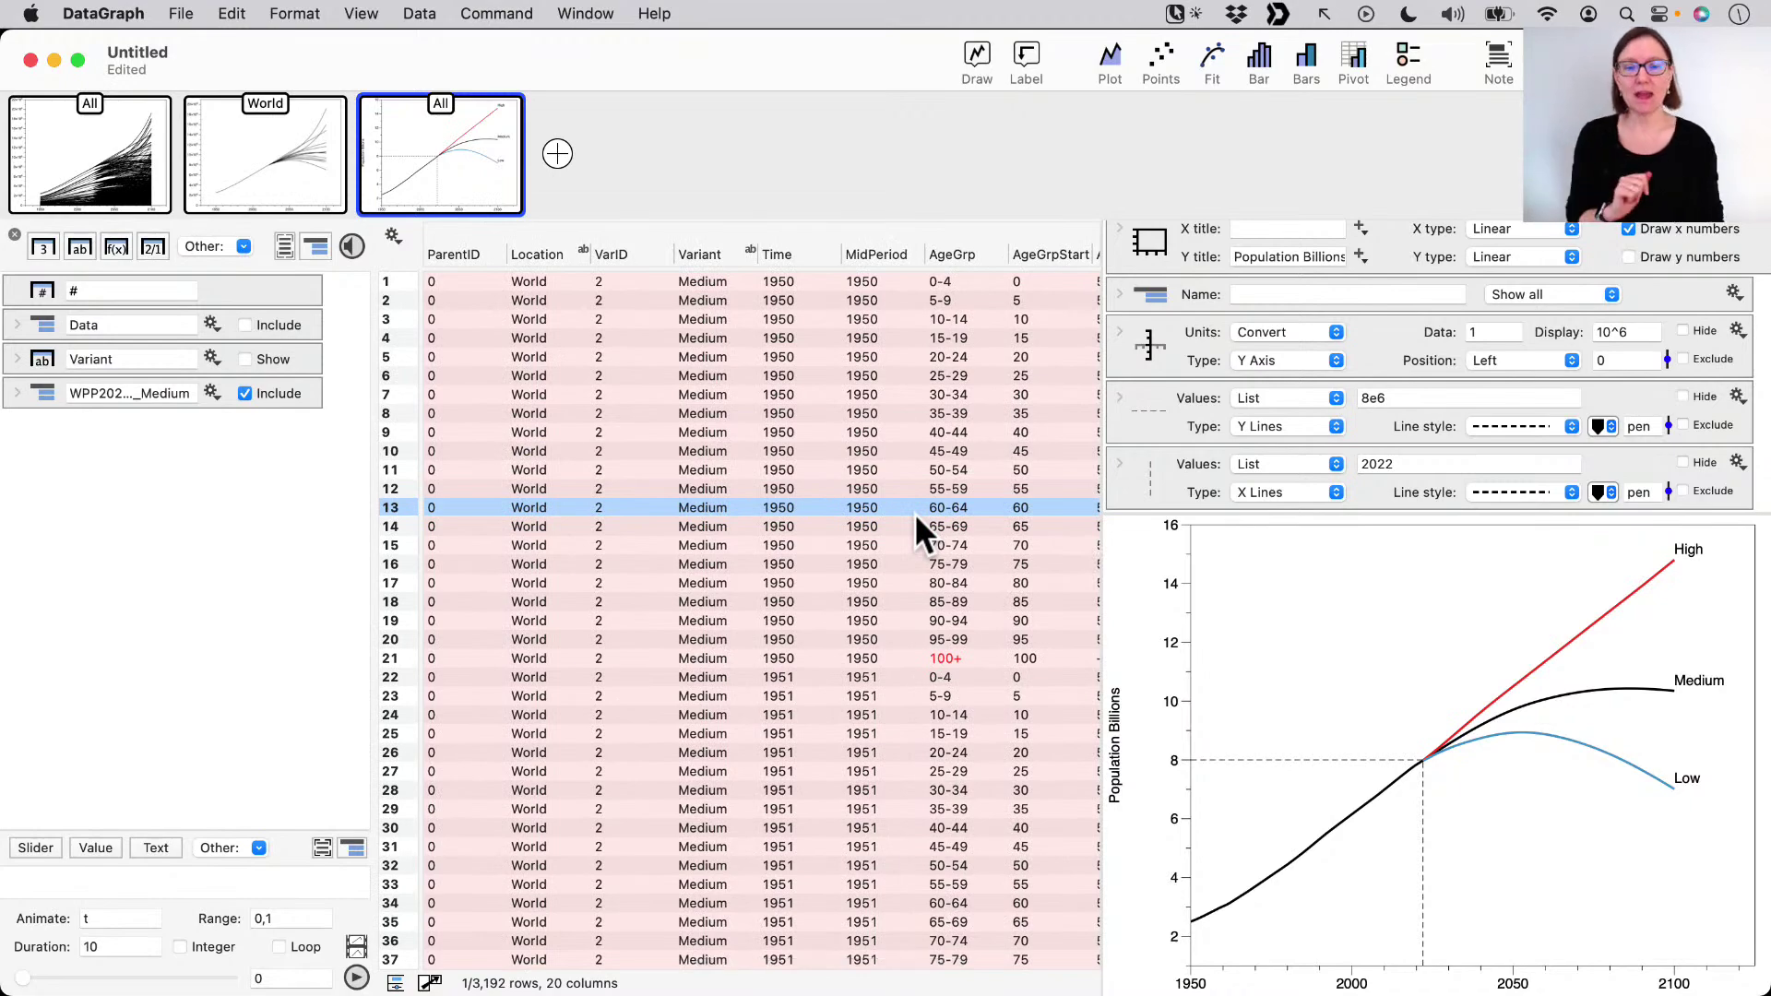
pyautogui.hscroll(5, 915, 513)
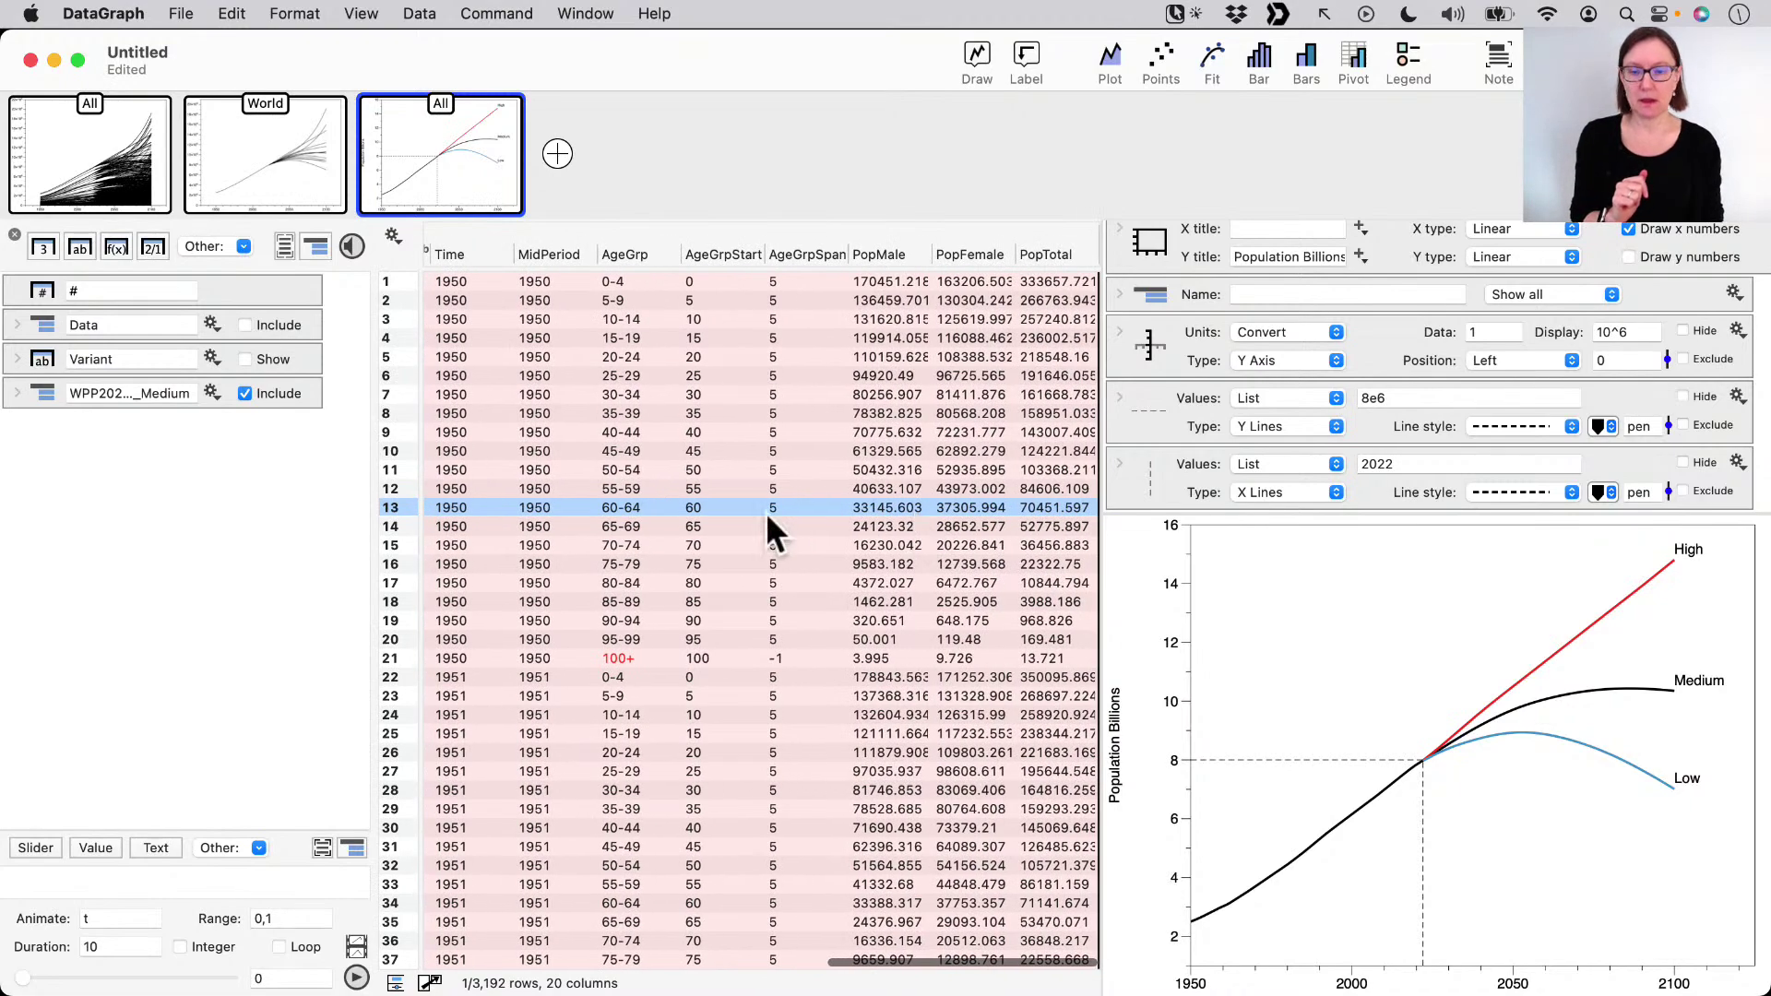
pyautogui.hscroll(-10, 765, 512)
pyautogui.scroll(-10, 765, 512)
pyautogui.scroll(-4, 758, 601)
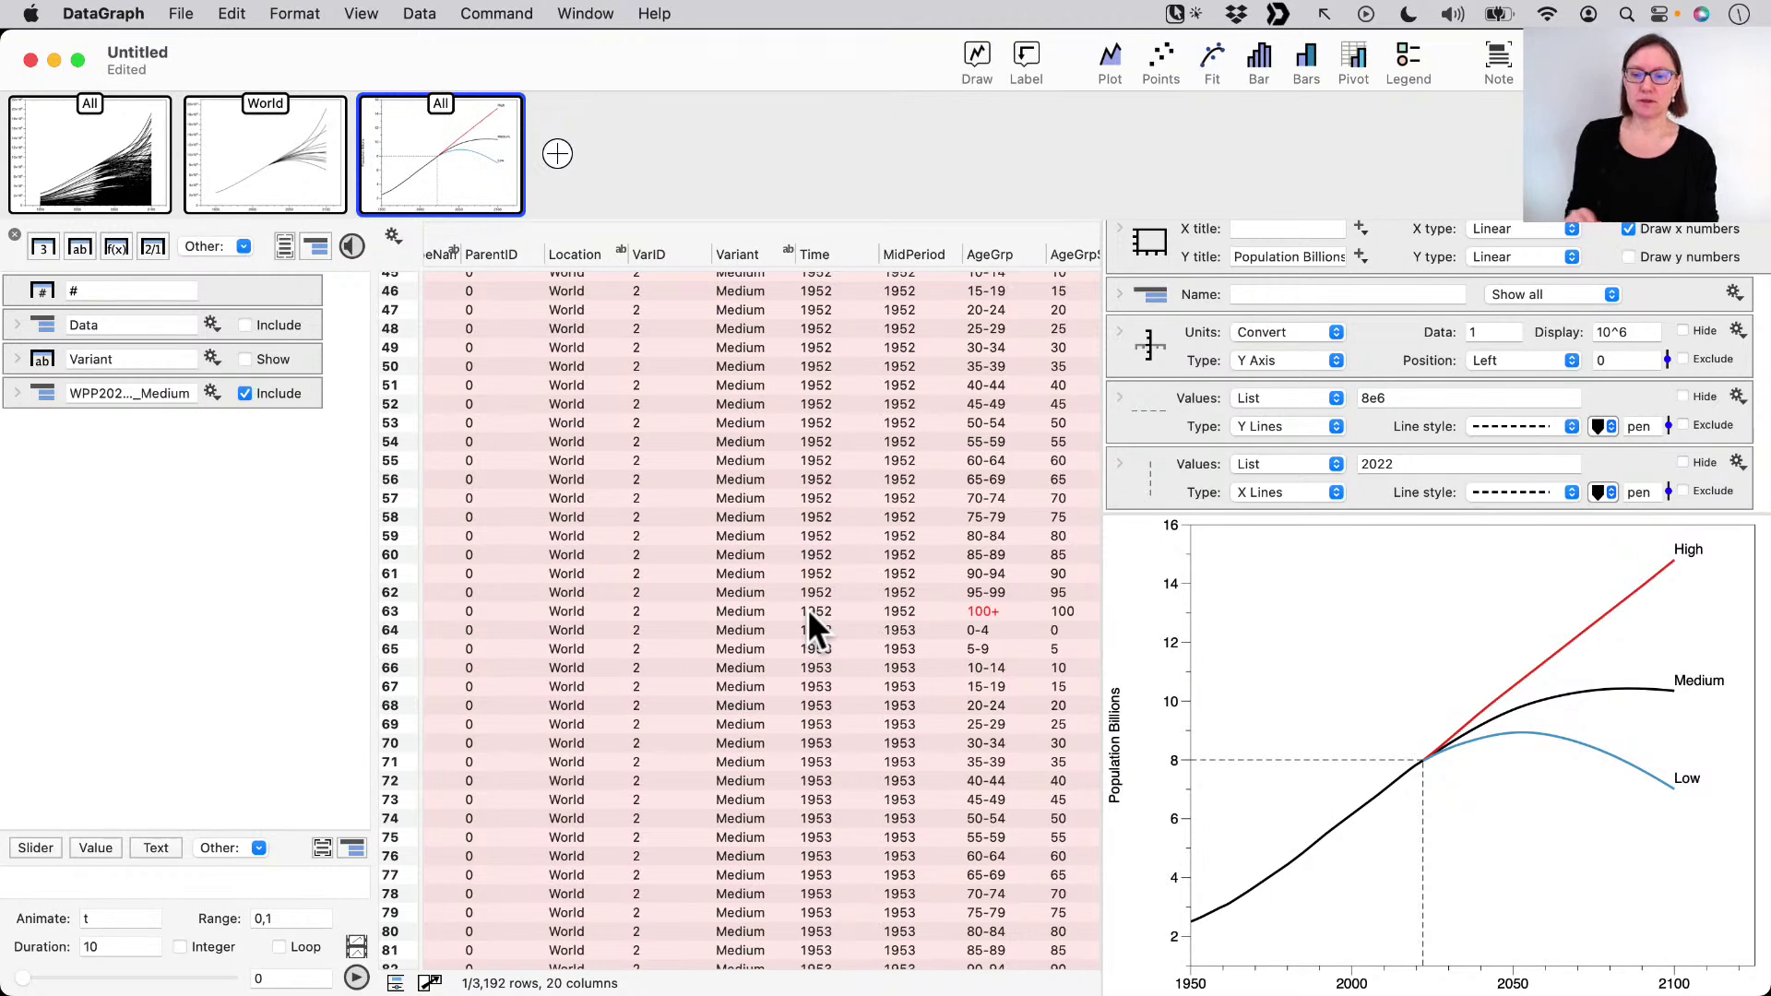
pyautogui.scroll(-10, 808, 612)
pyautogui.hscroll(5, 900, 590)
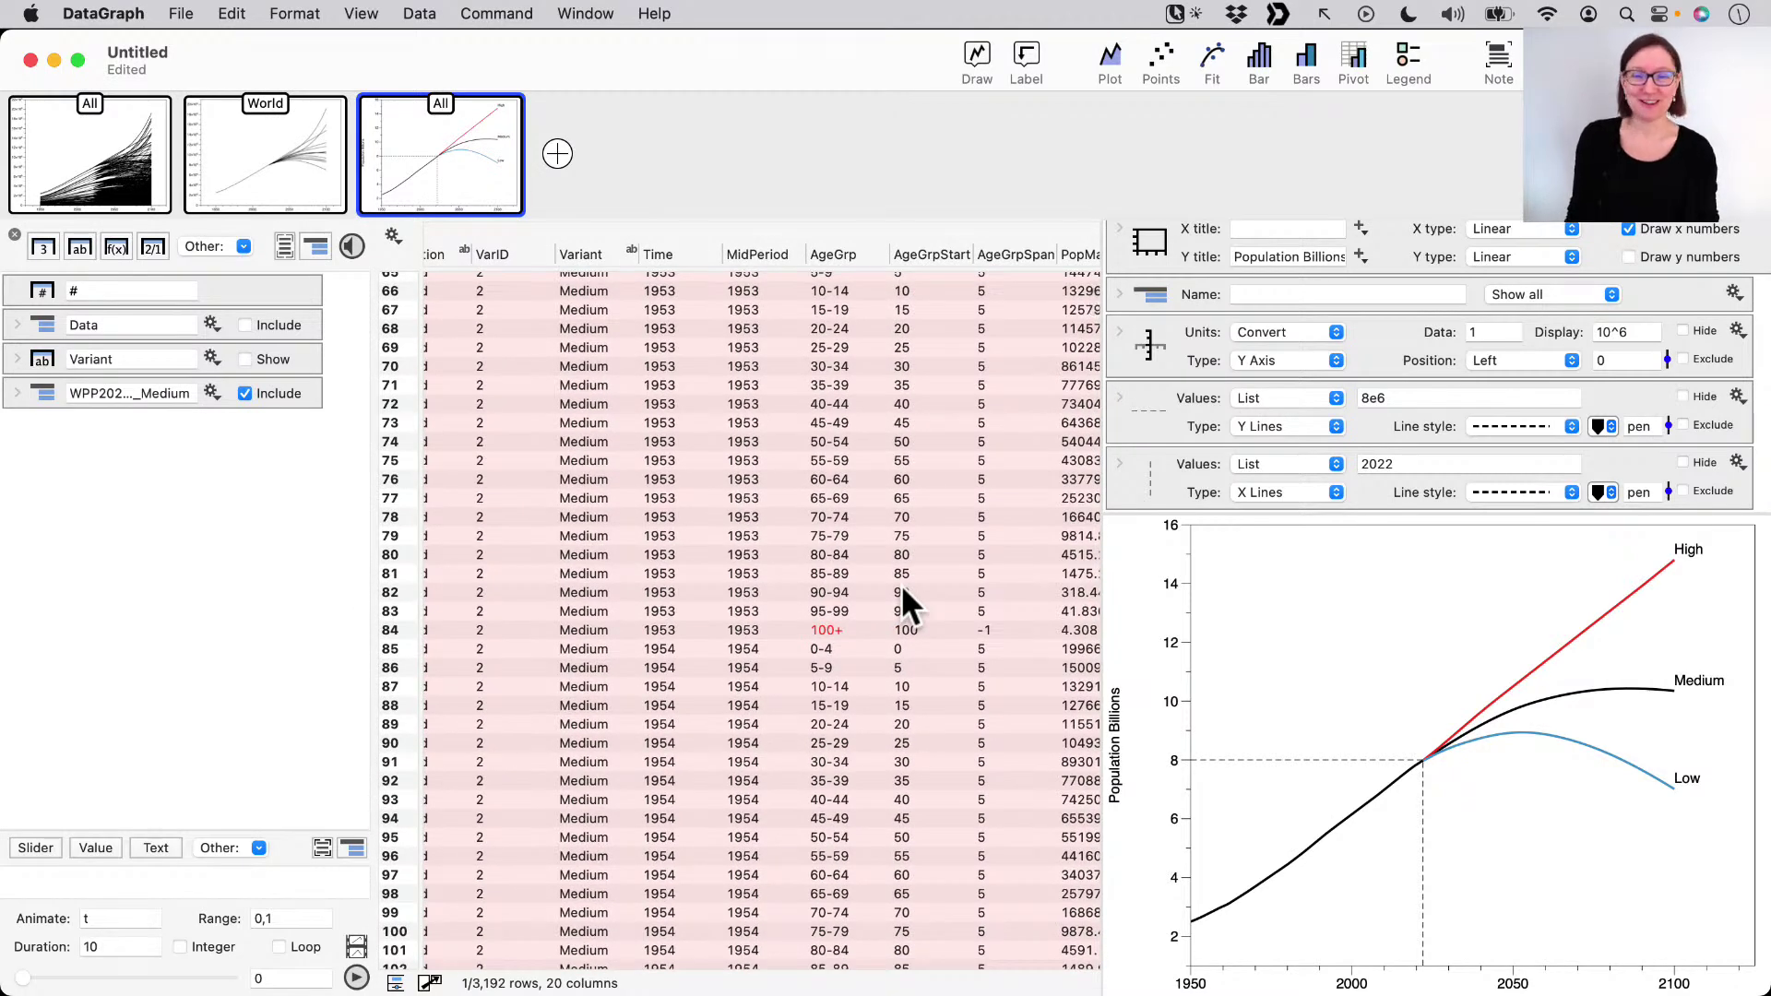
pyautogui.scroll(6, 900, 583)
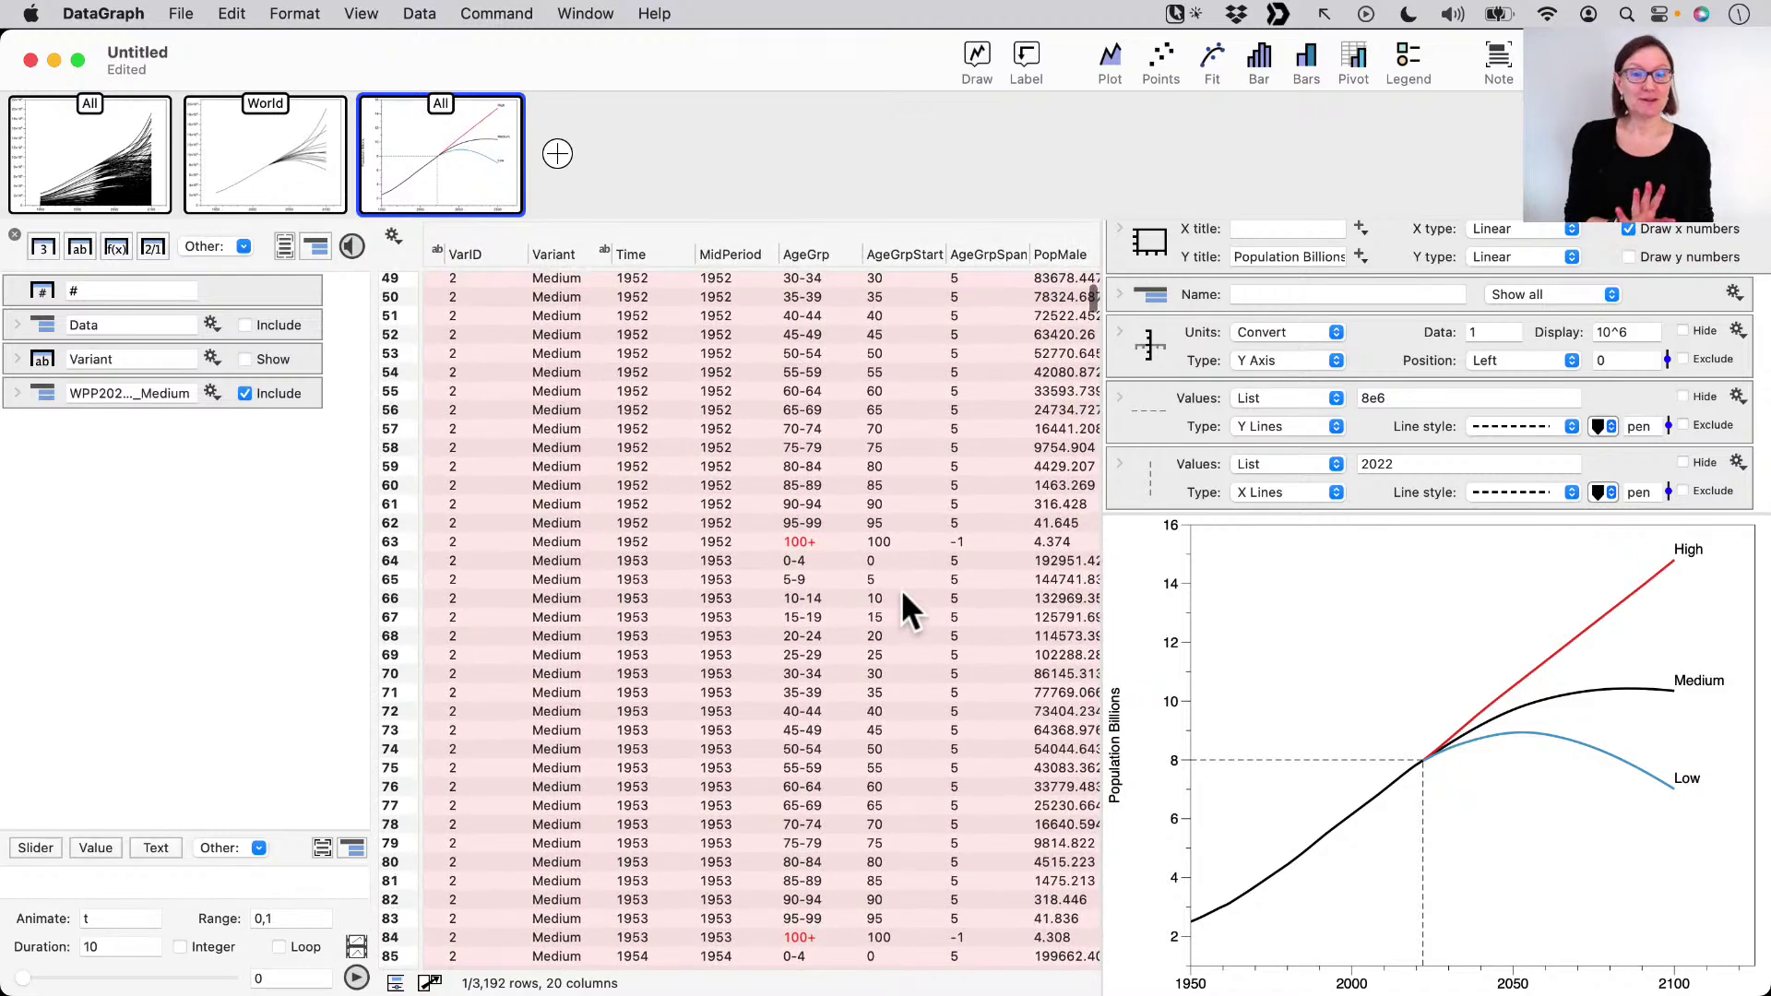
pyautogui.hscroll(4, 900, 588)
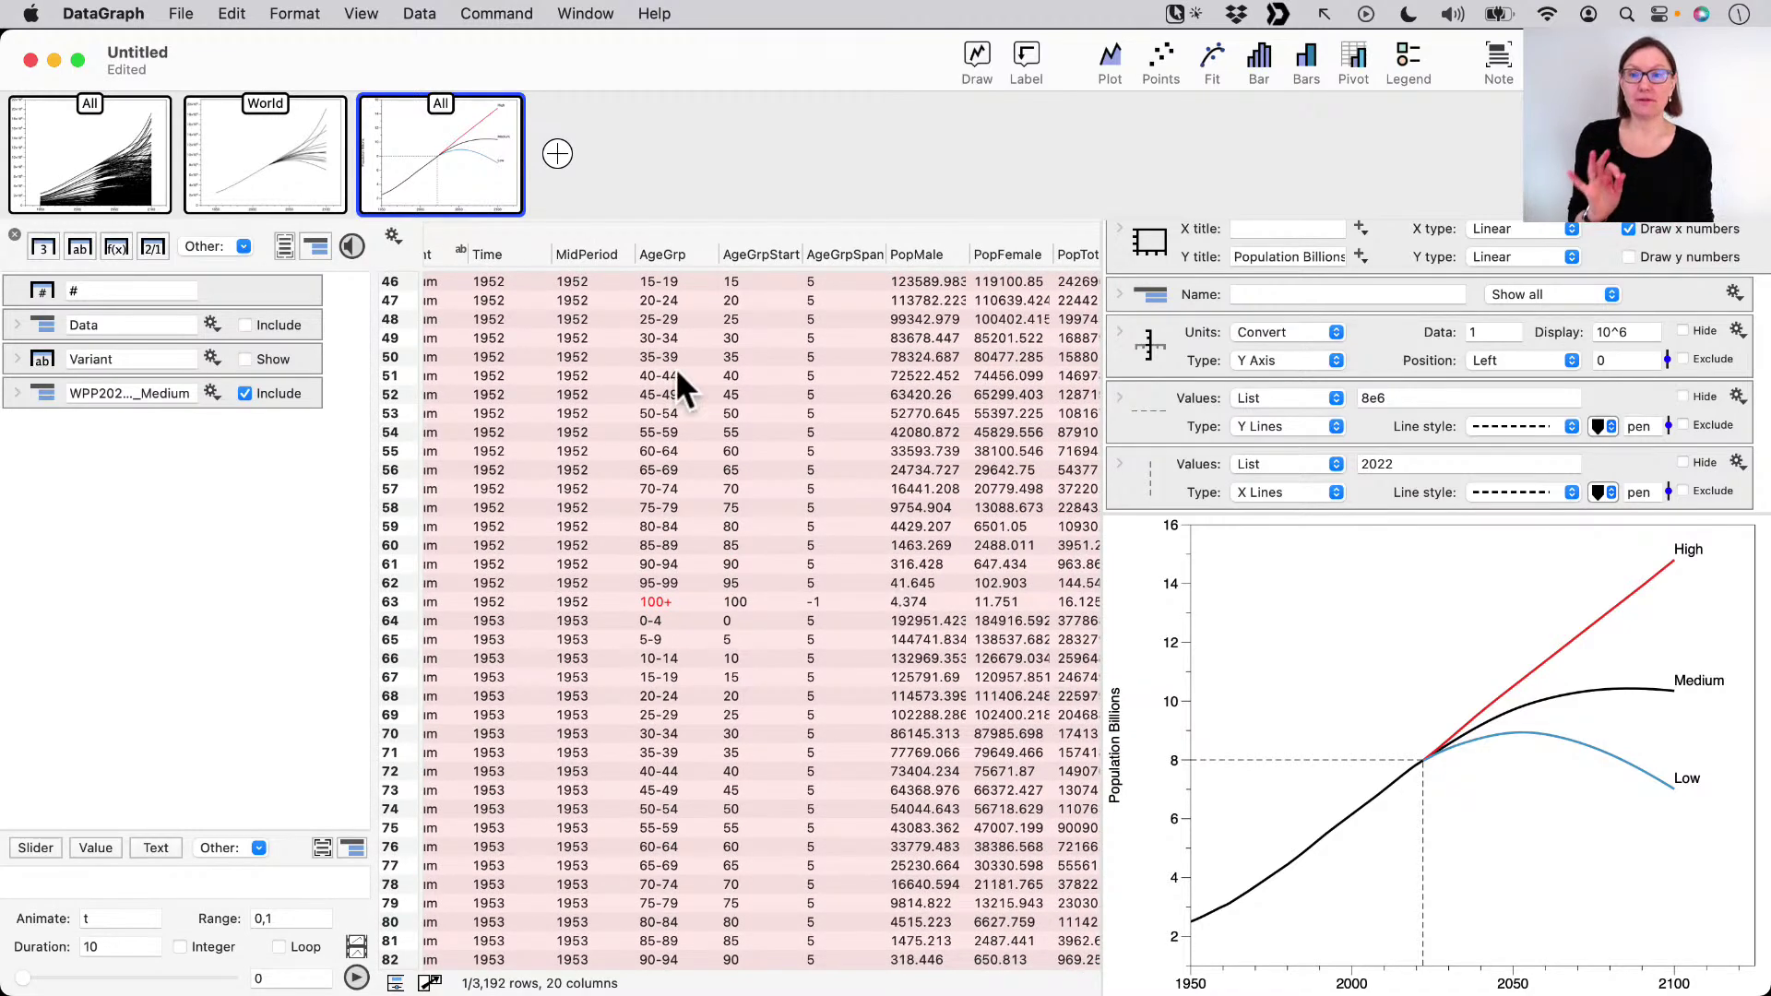
# - Add a new blank graph to the document
pyautogui.click(556, 153)
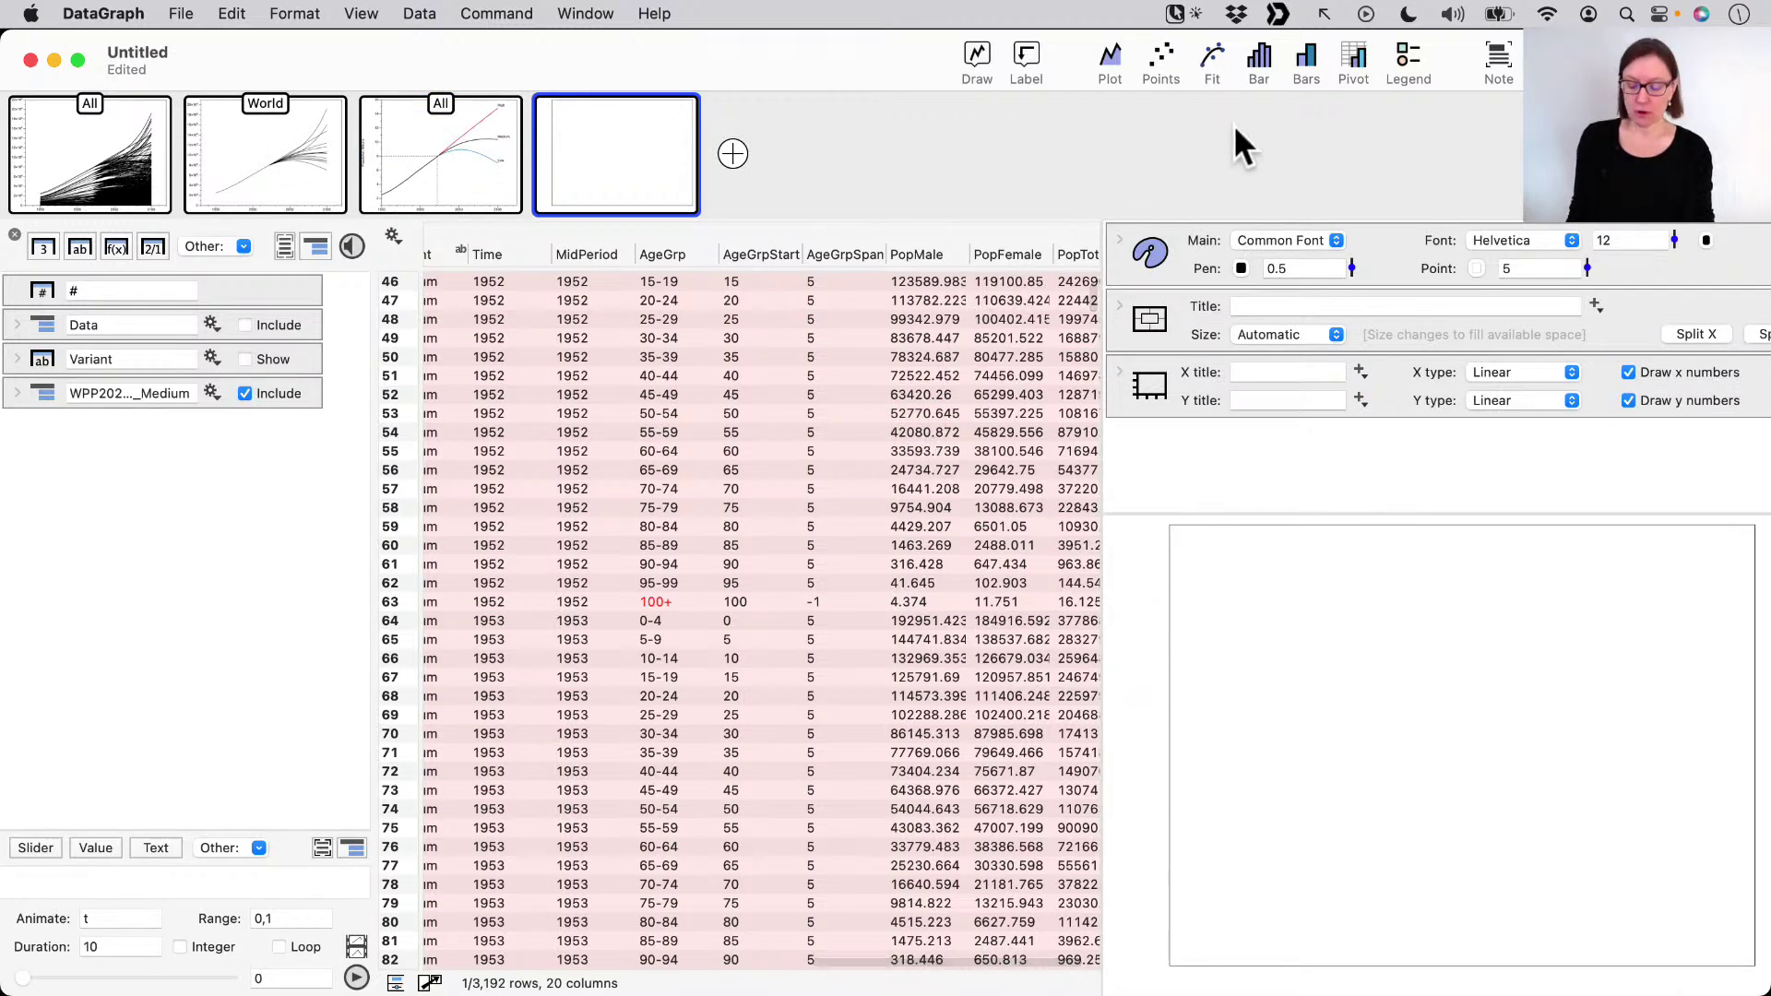
pyautogui.hotkey('ctrl', 'a')
pyautogui.click(1261, 175)
pyautogui.moveTo(1262, 176); pyautogui.dragTo(1262, 97)
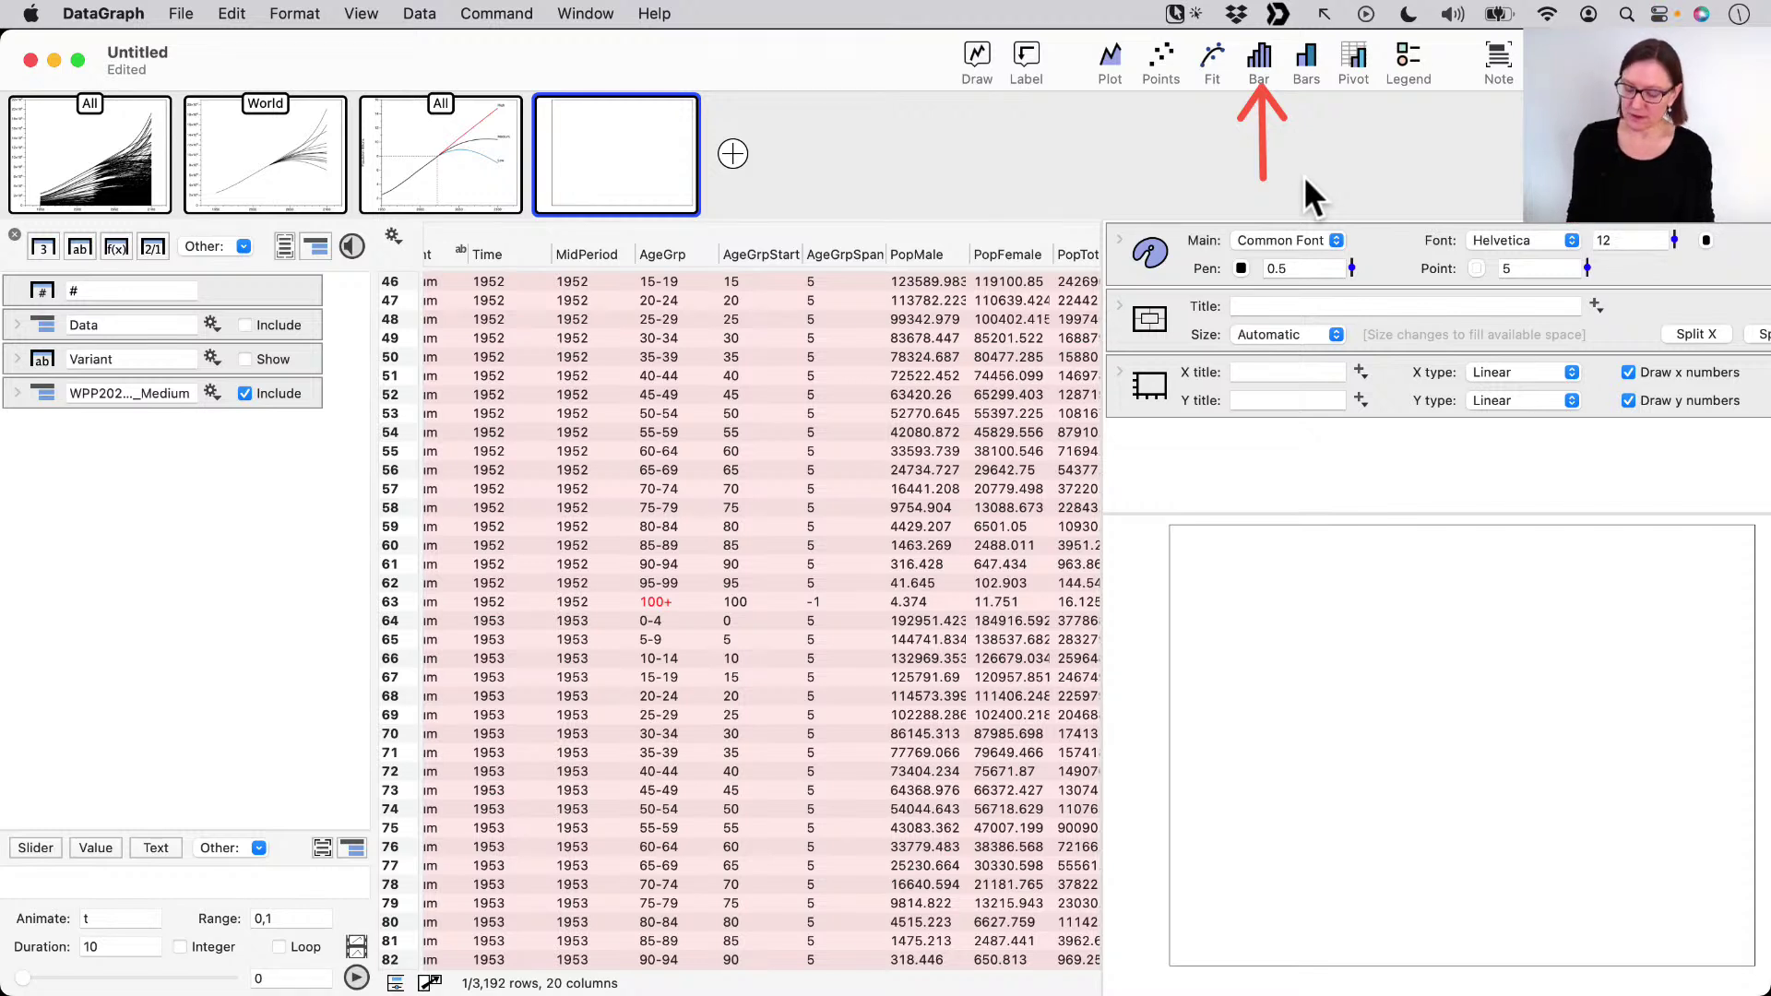
pyautogui.hotkey('ctrl', 'a')
pyautogui.moveTo(1328, 180); pyautogui.dragTo(1313, 88)
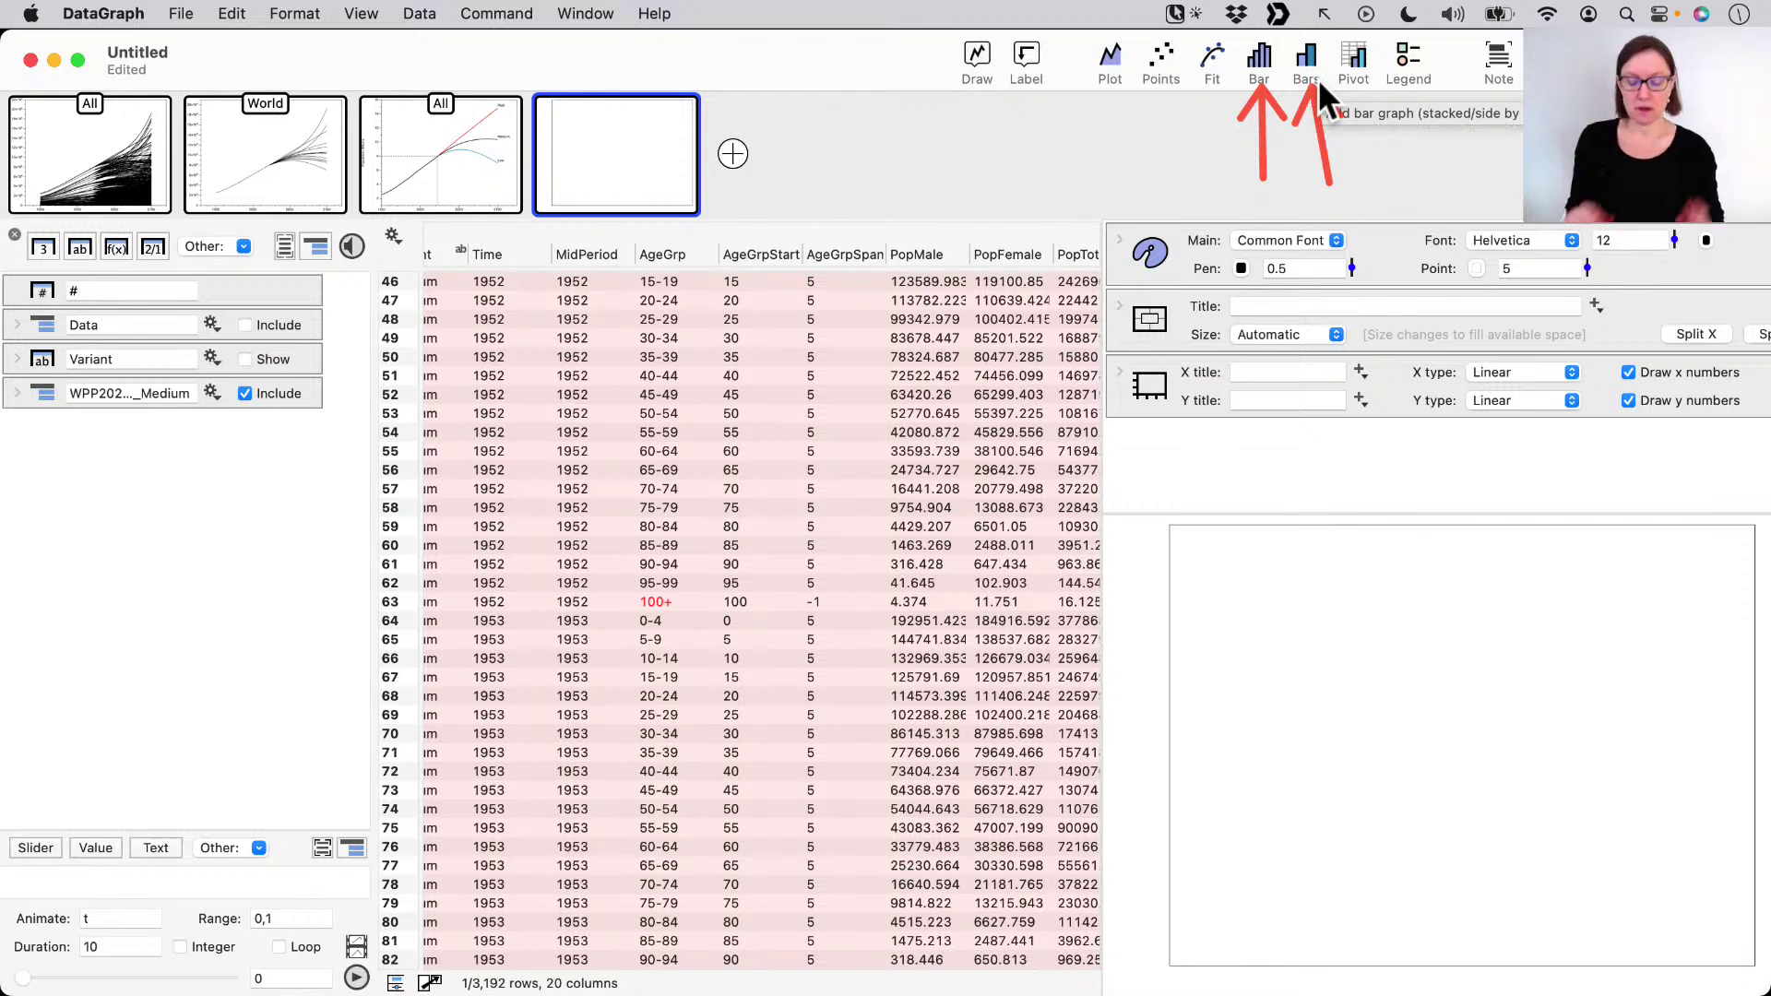
pyautogui.hotkey('ctrl', 'x')
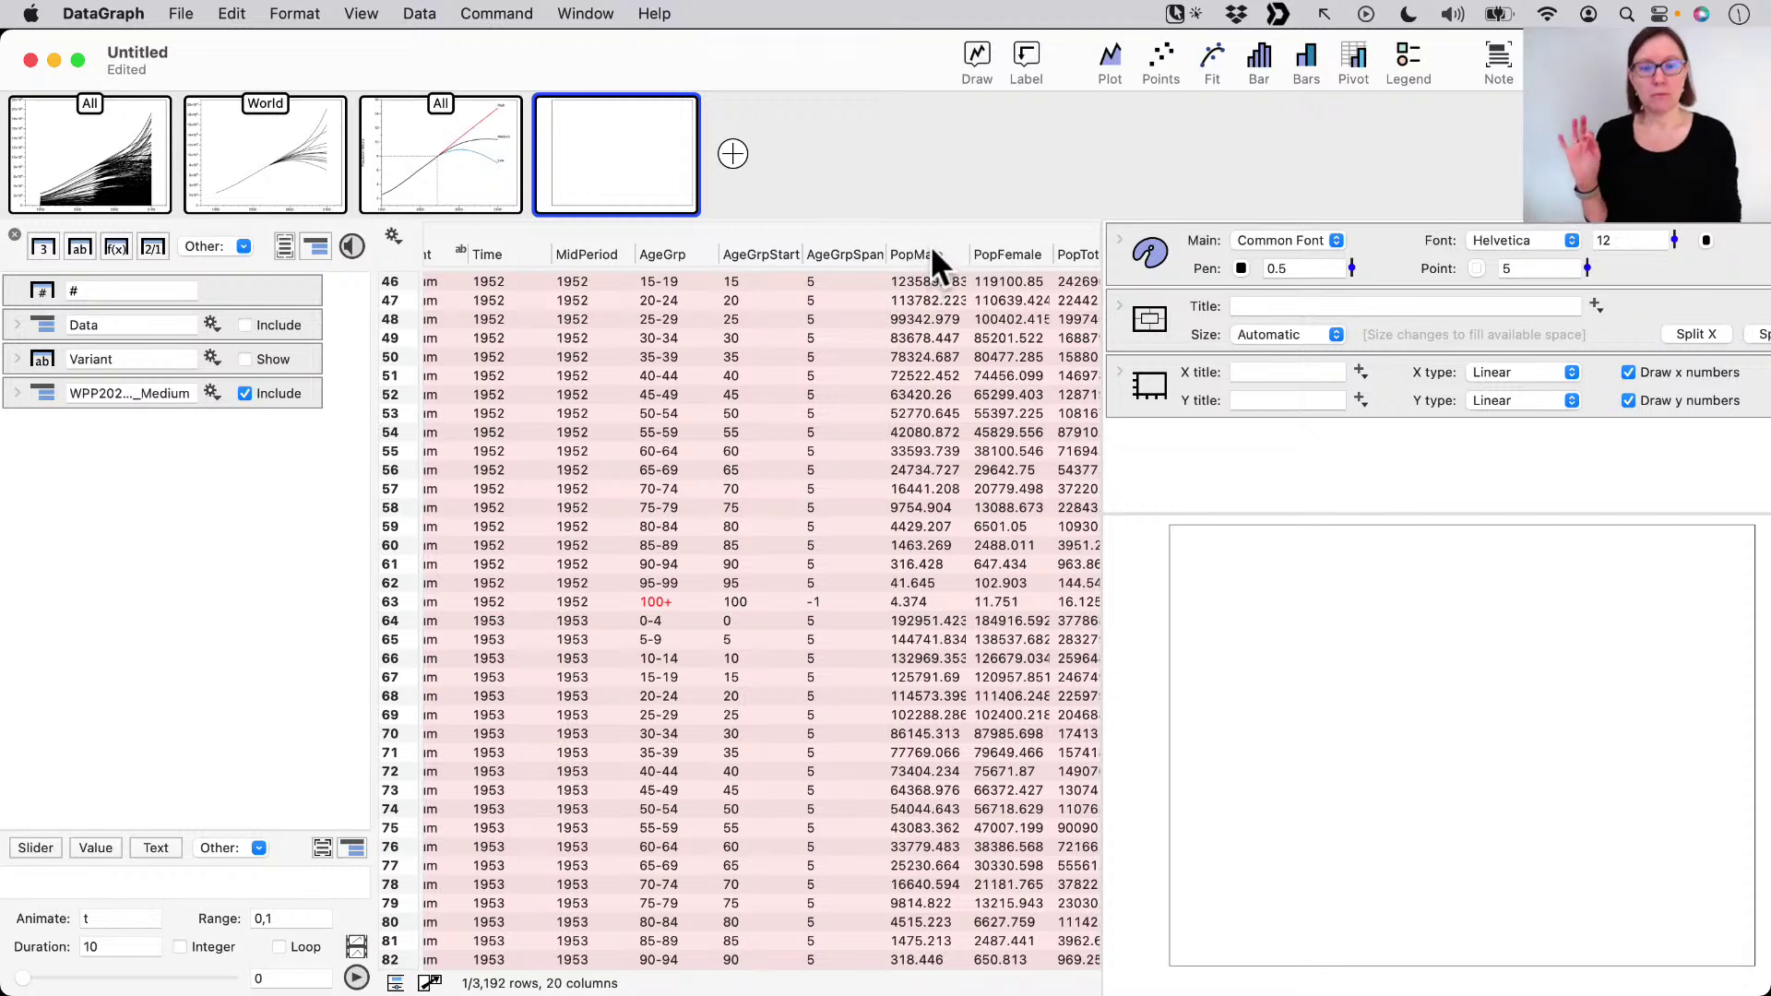
# - Preview the Variant column of the World data in a QuickGraph, then close the preview
pyautogui.hscroll(-3, 765, 318)
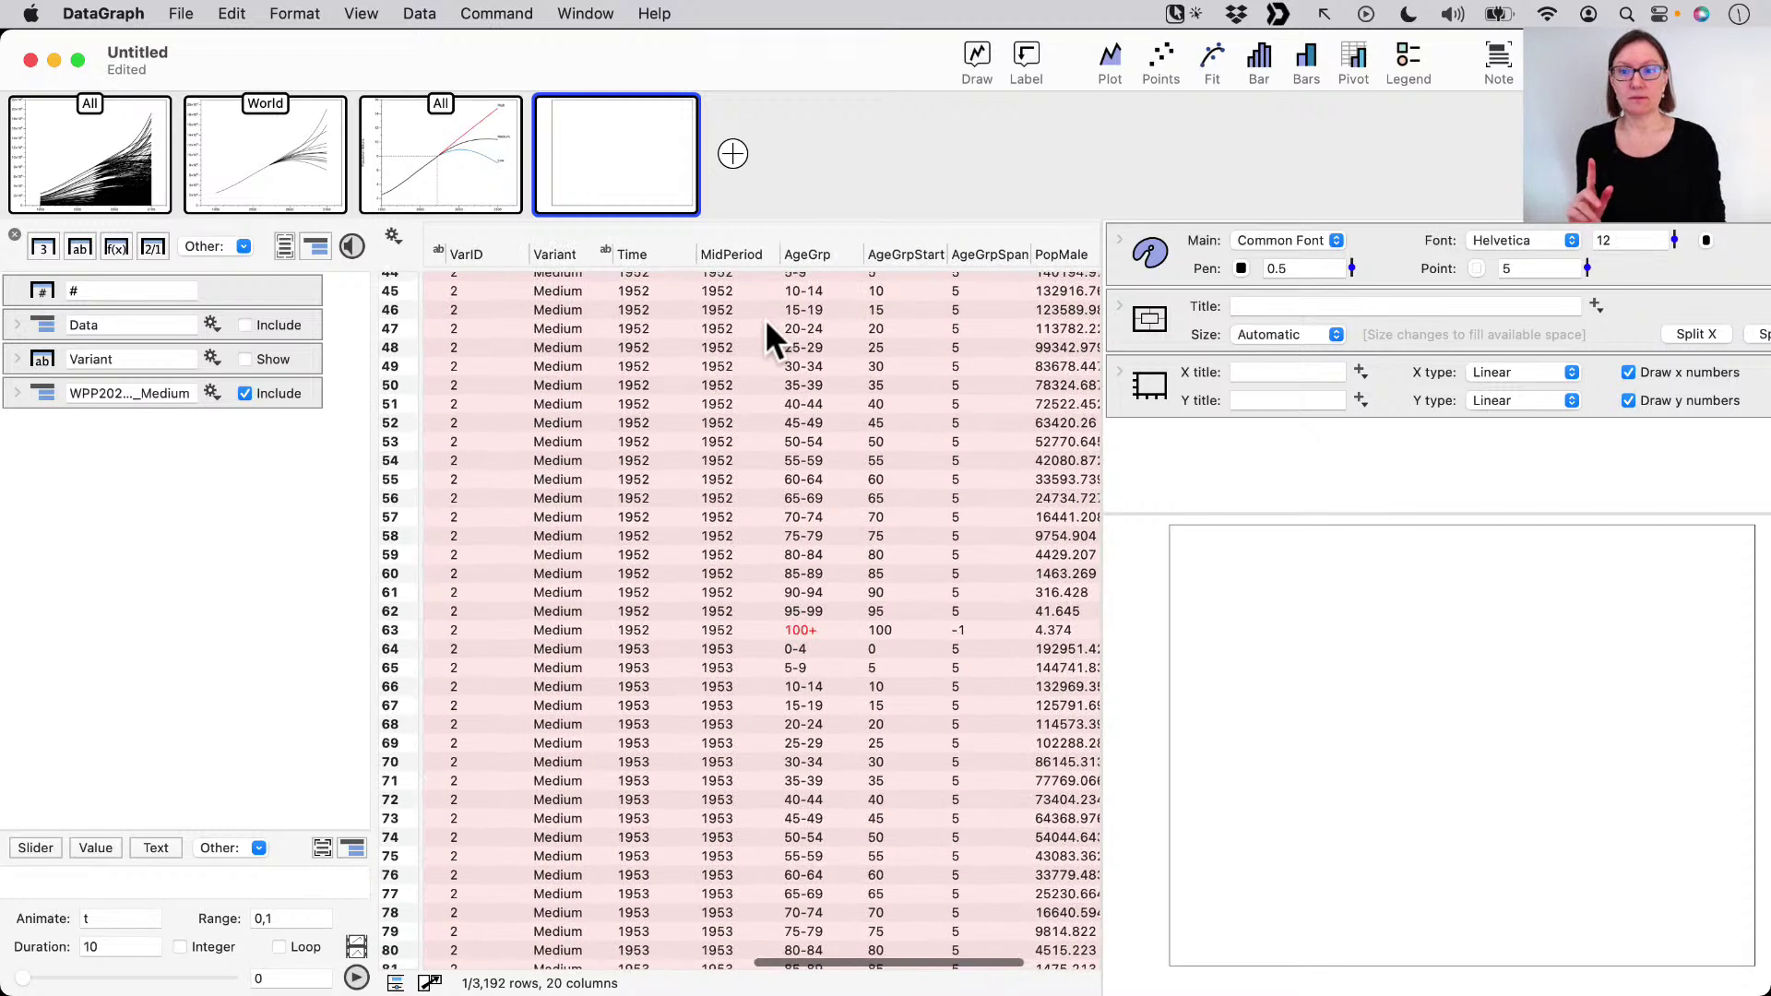
pyautogui.click(557, 253)
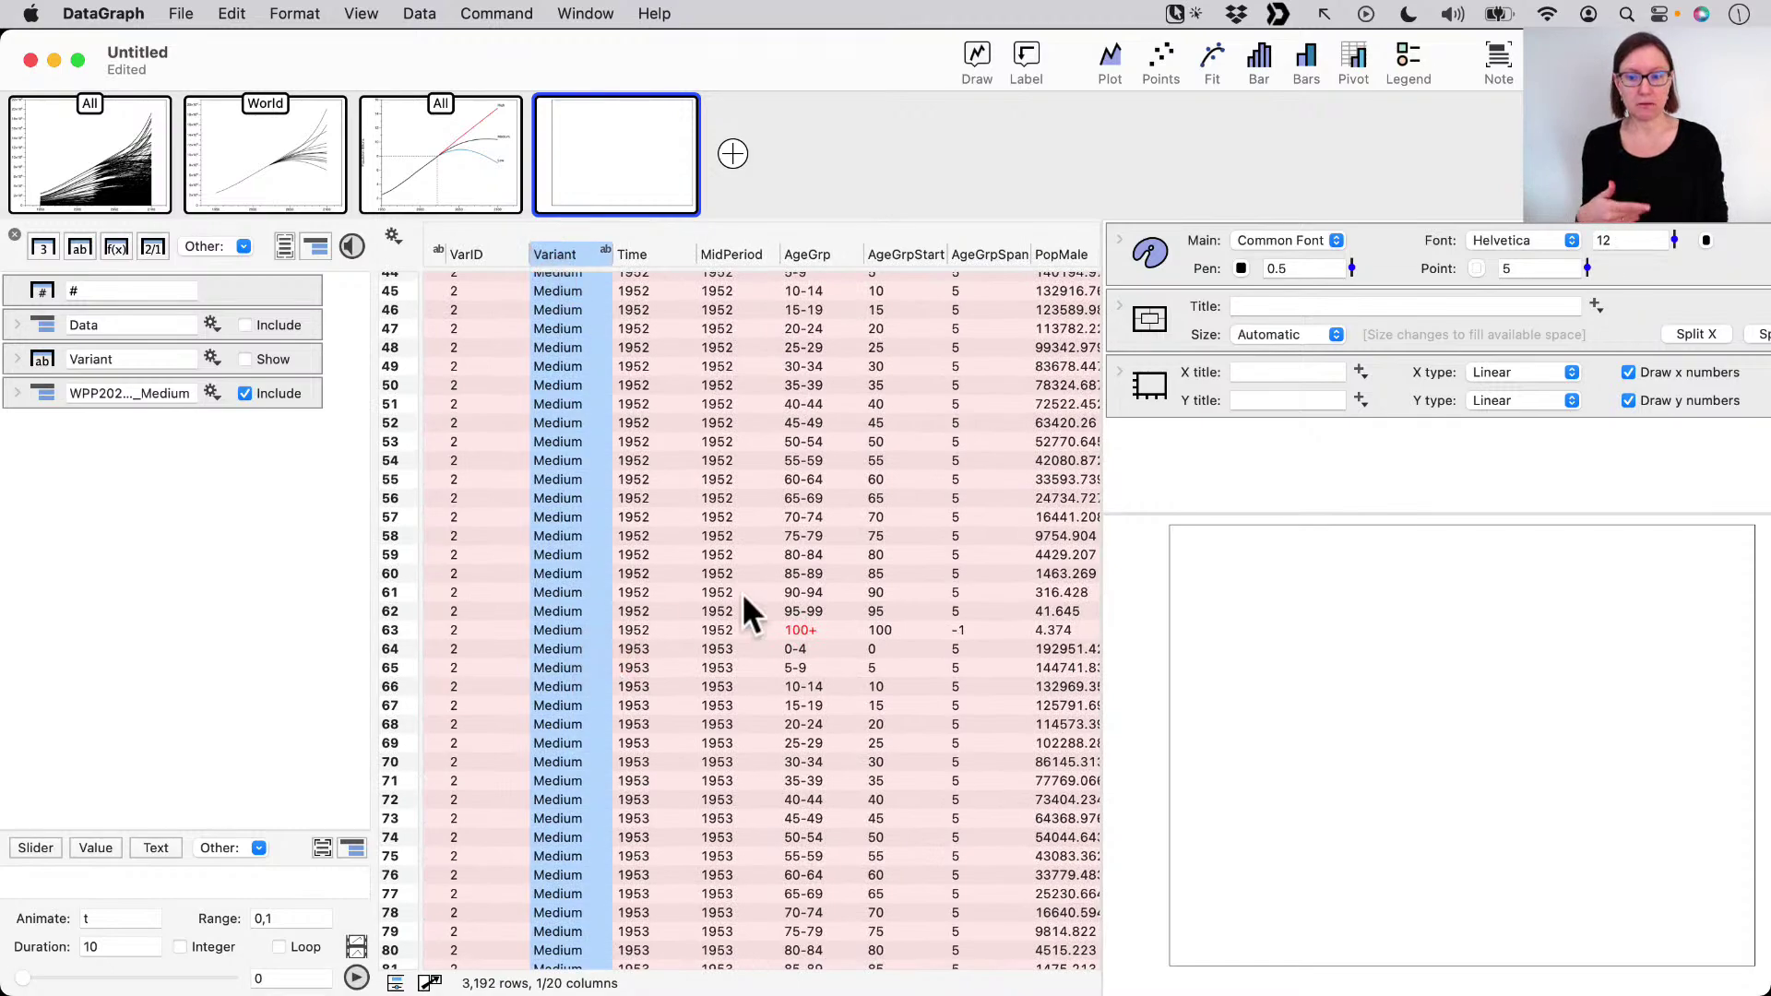
pyautogui.scroll(-10, 755, 599)
pyautogui.scroll(12, 694, 462)
pyautogui.press('space')
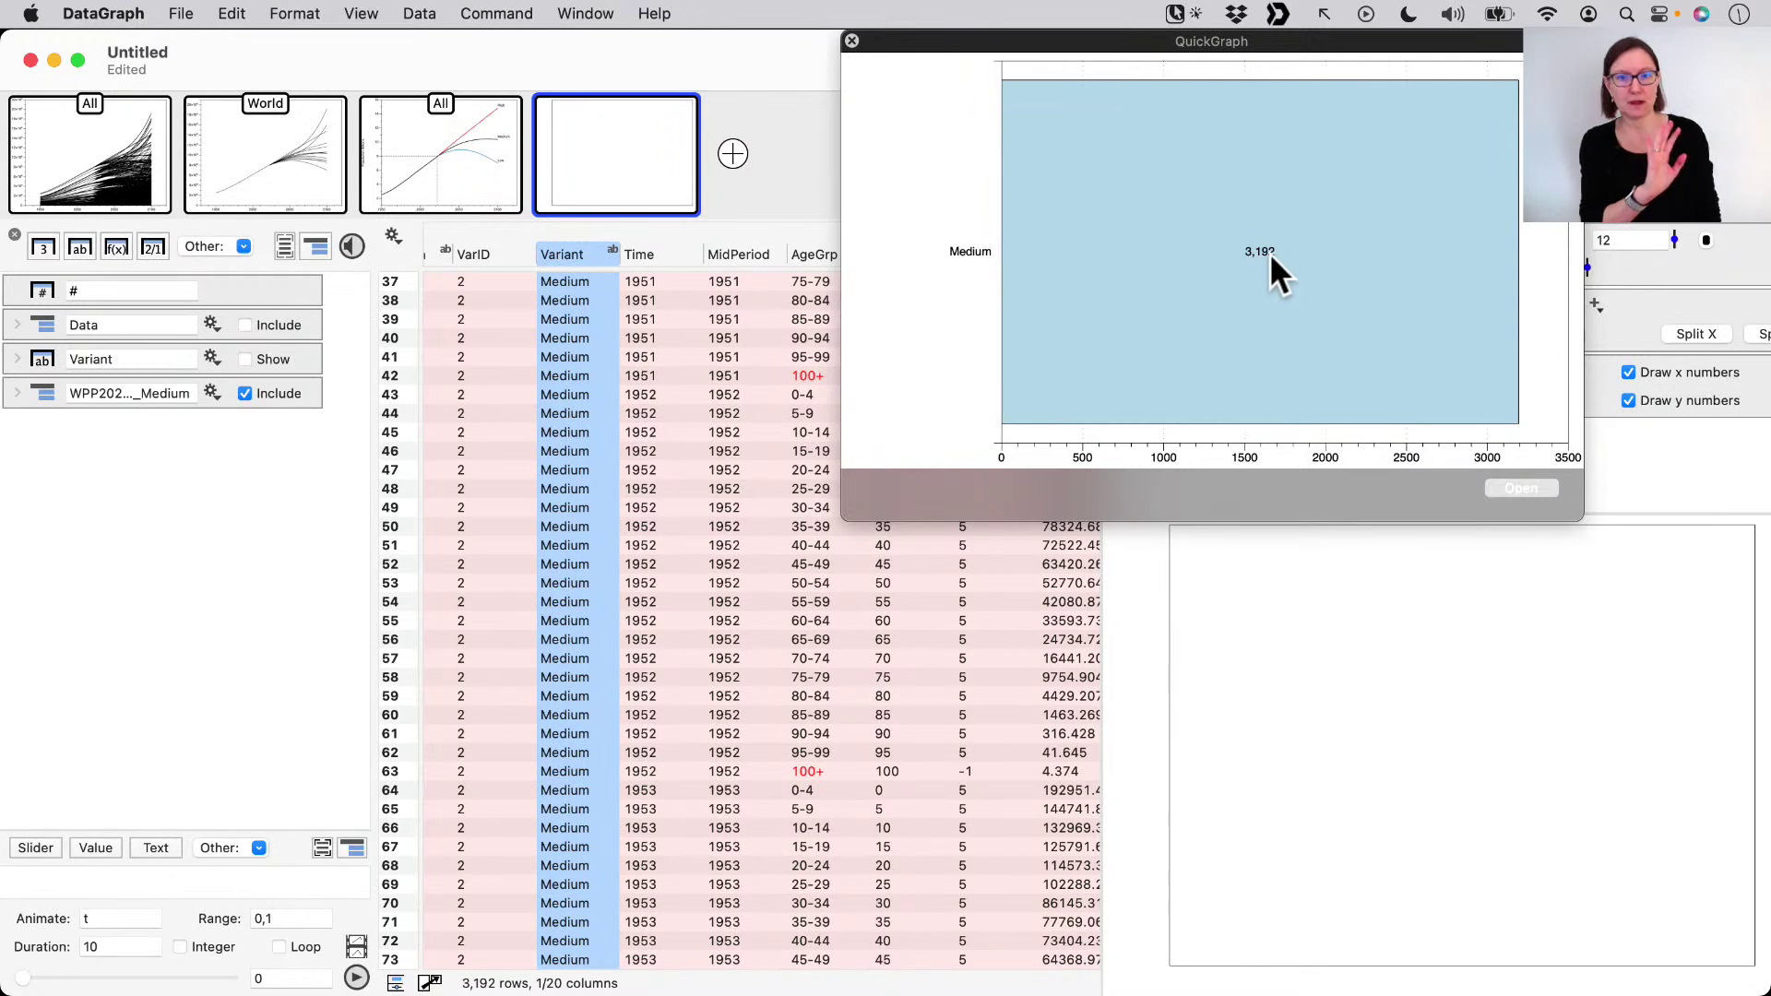
pyautogui.click(851, 42)
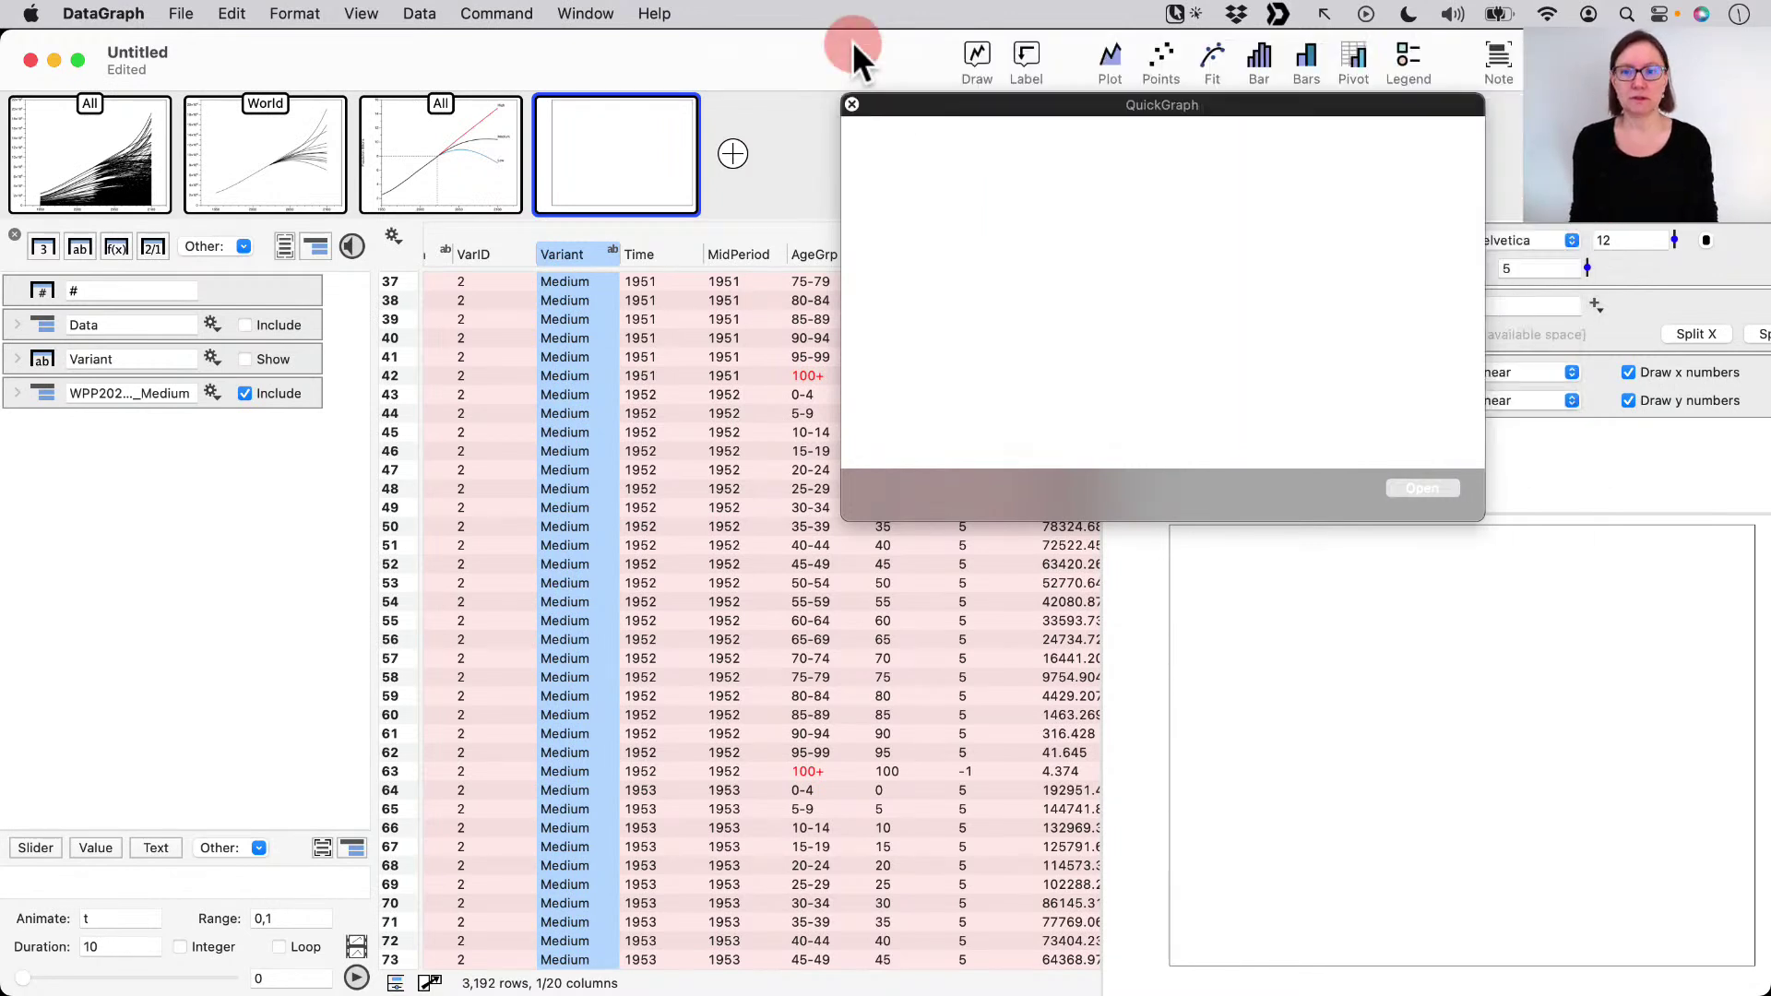
# - Preview the distribution of the Time column in a QuickGraph and close it
pyautogui.click(651, 253)
pyautogui.press('space')
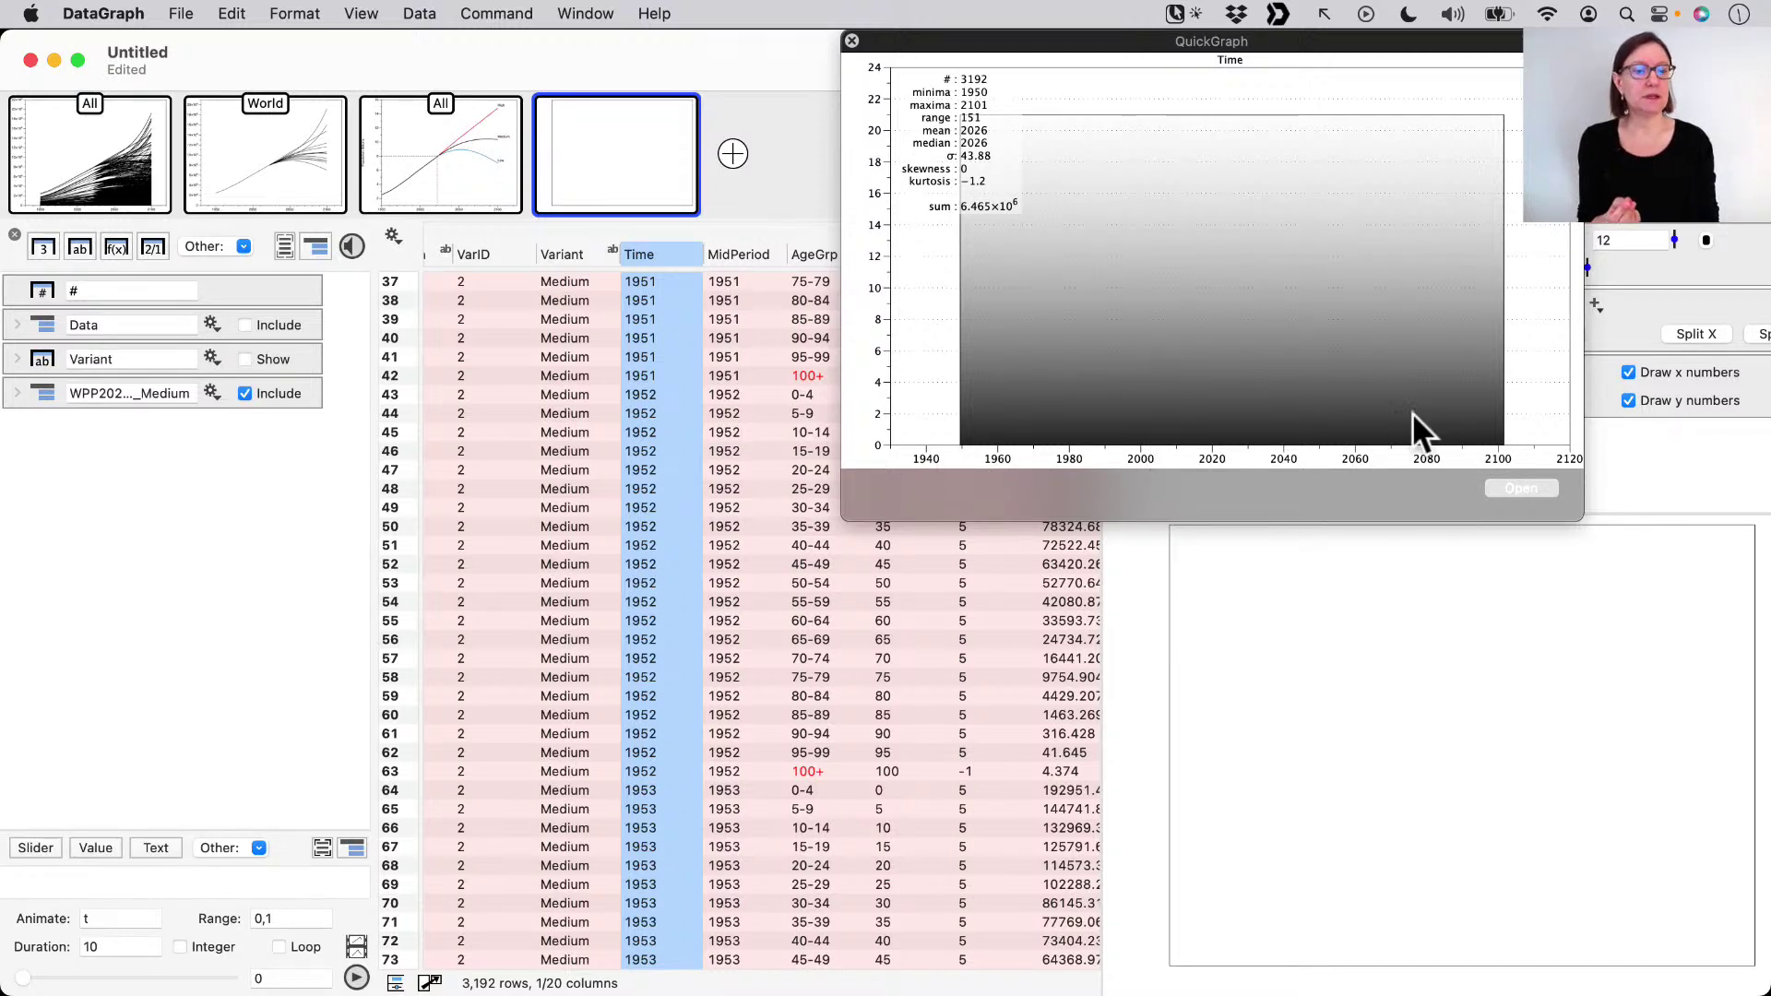
pyautogui.click(851, 41)
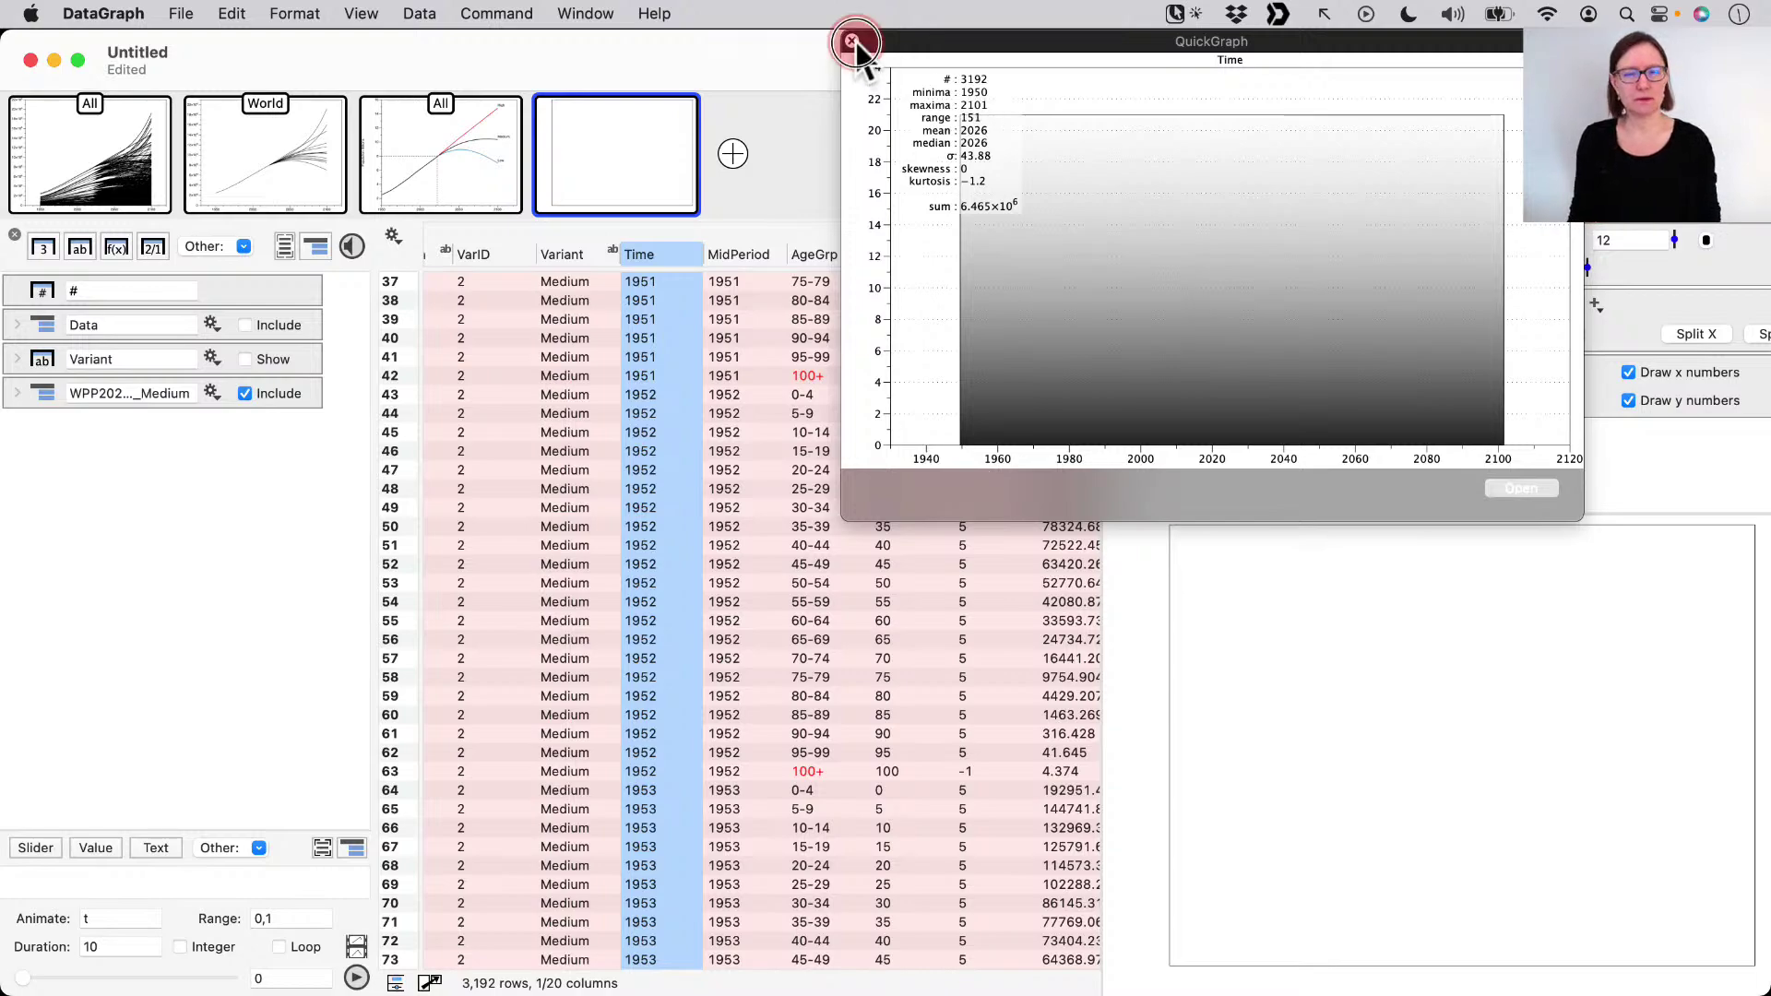
# - Look over the Time, AgeGrp and AgeGrpStart columns to see how each year's age groups are arranged
pyautogui.hscroll(5, 852, 533)
pyautogui.scroll(1, 852, 533)
pyautogui.hscroll(-3, 853, 533)
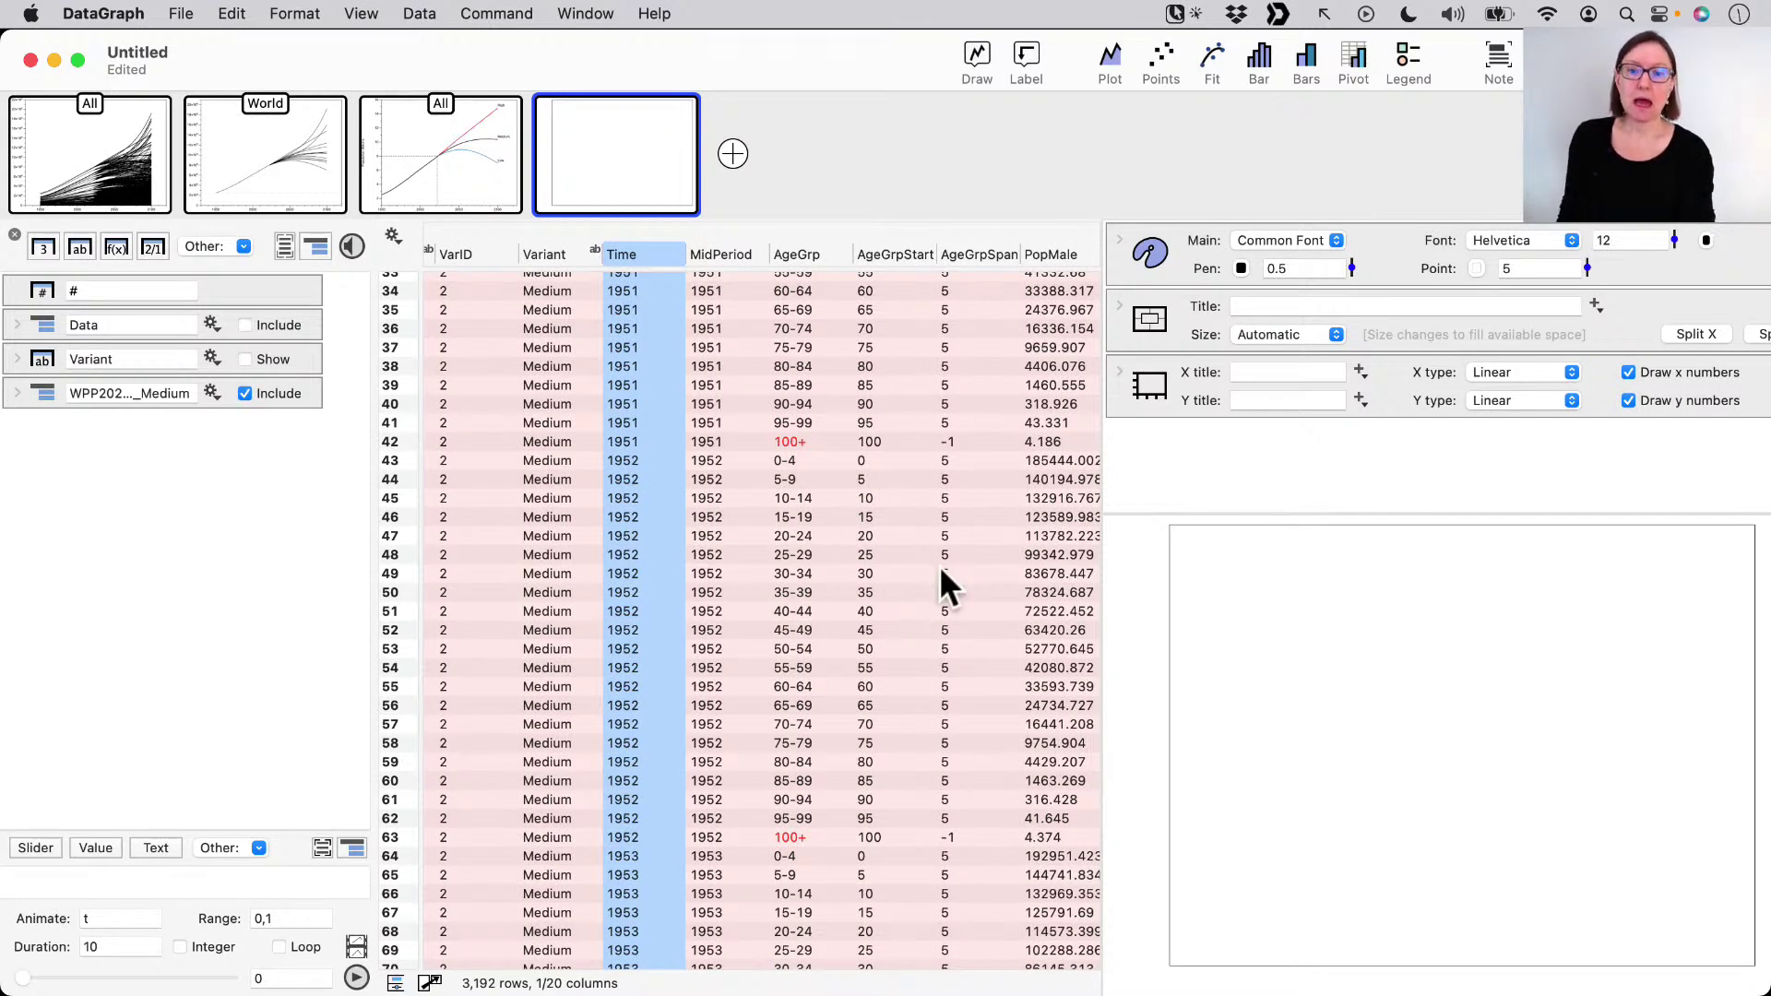
pyautogui.hscroll(2, 940, 570)
pyautogui.scroll(4, 940, 570)
pyautogui.scroll(1, 939, 566)
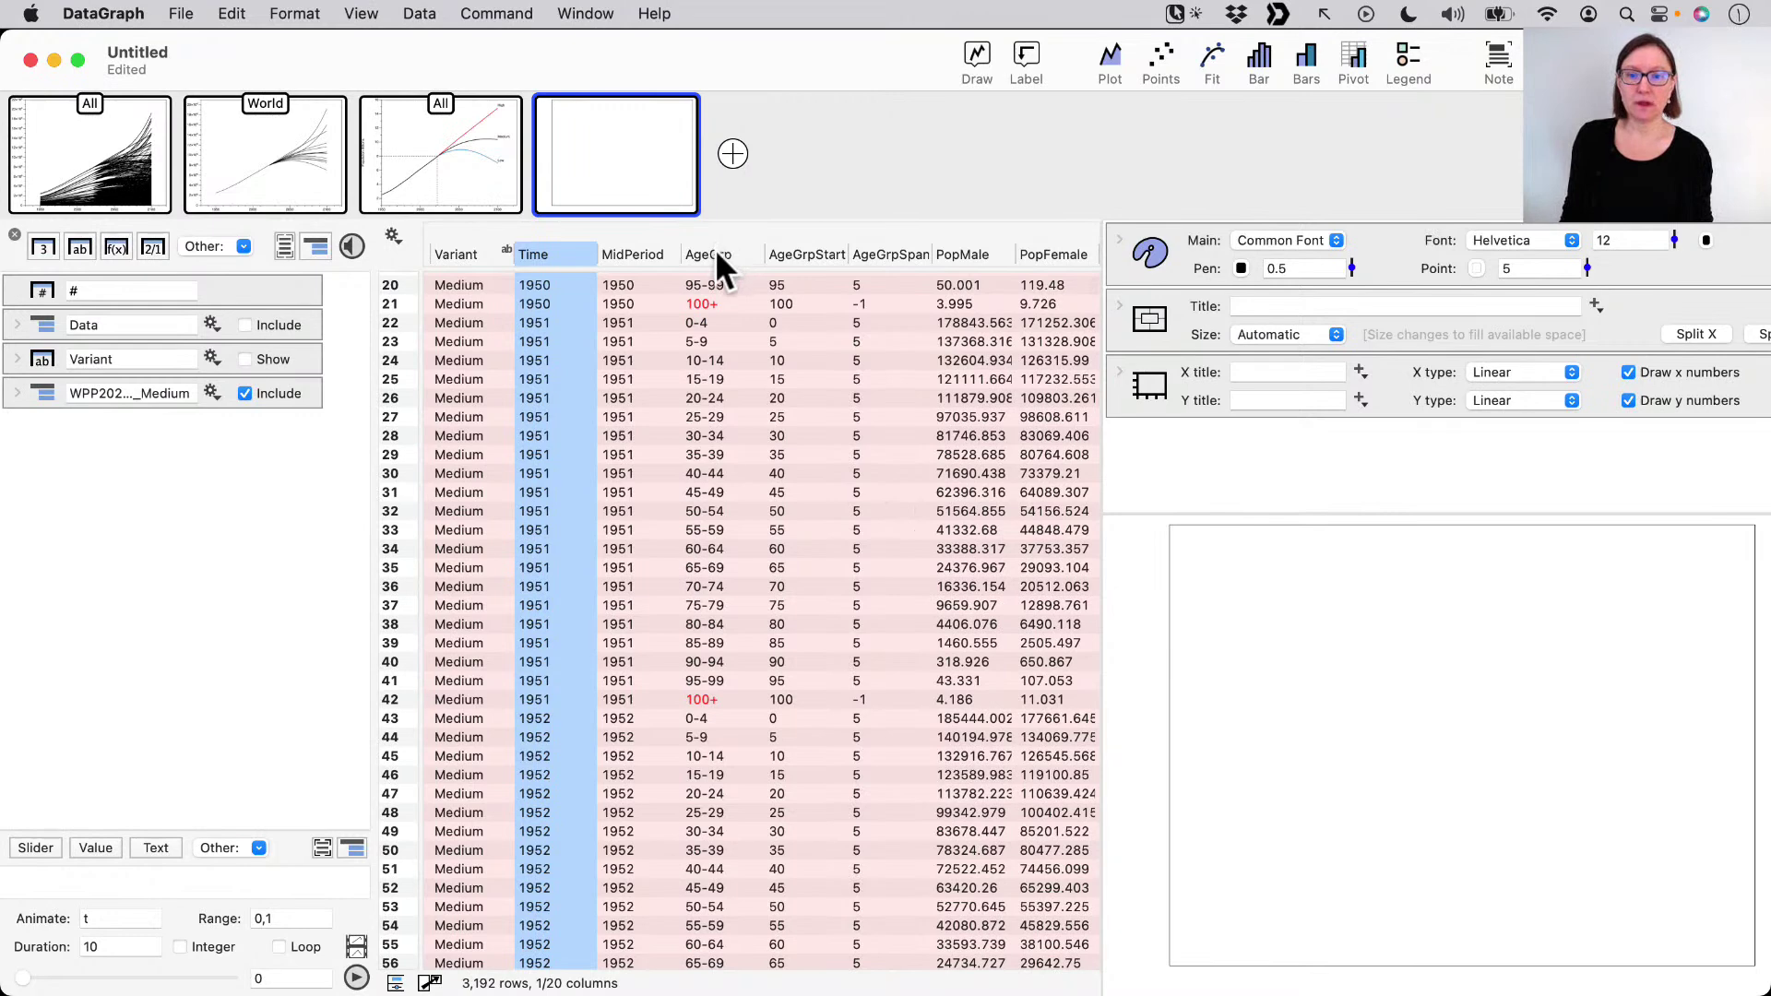
pyautogui.scroll(4, 735, 378)
pyautogui.hscroll(1, 735, 378)
# - Create a bar graph of PopMale by AgeGrpStart in the blank graph from those two table columns
pyautogui.click(783, 249)
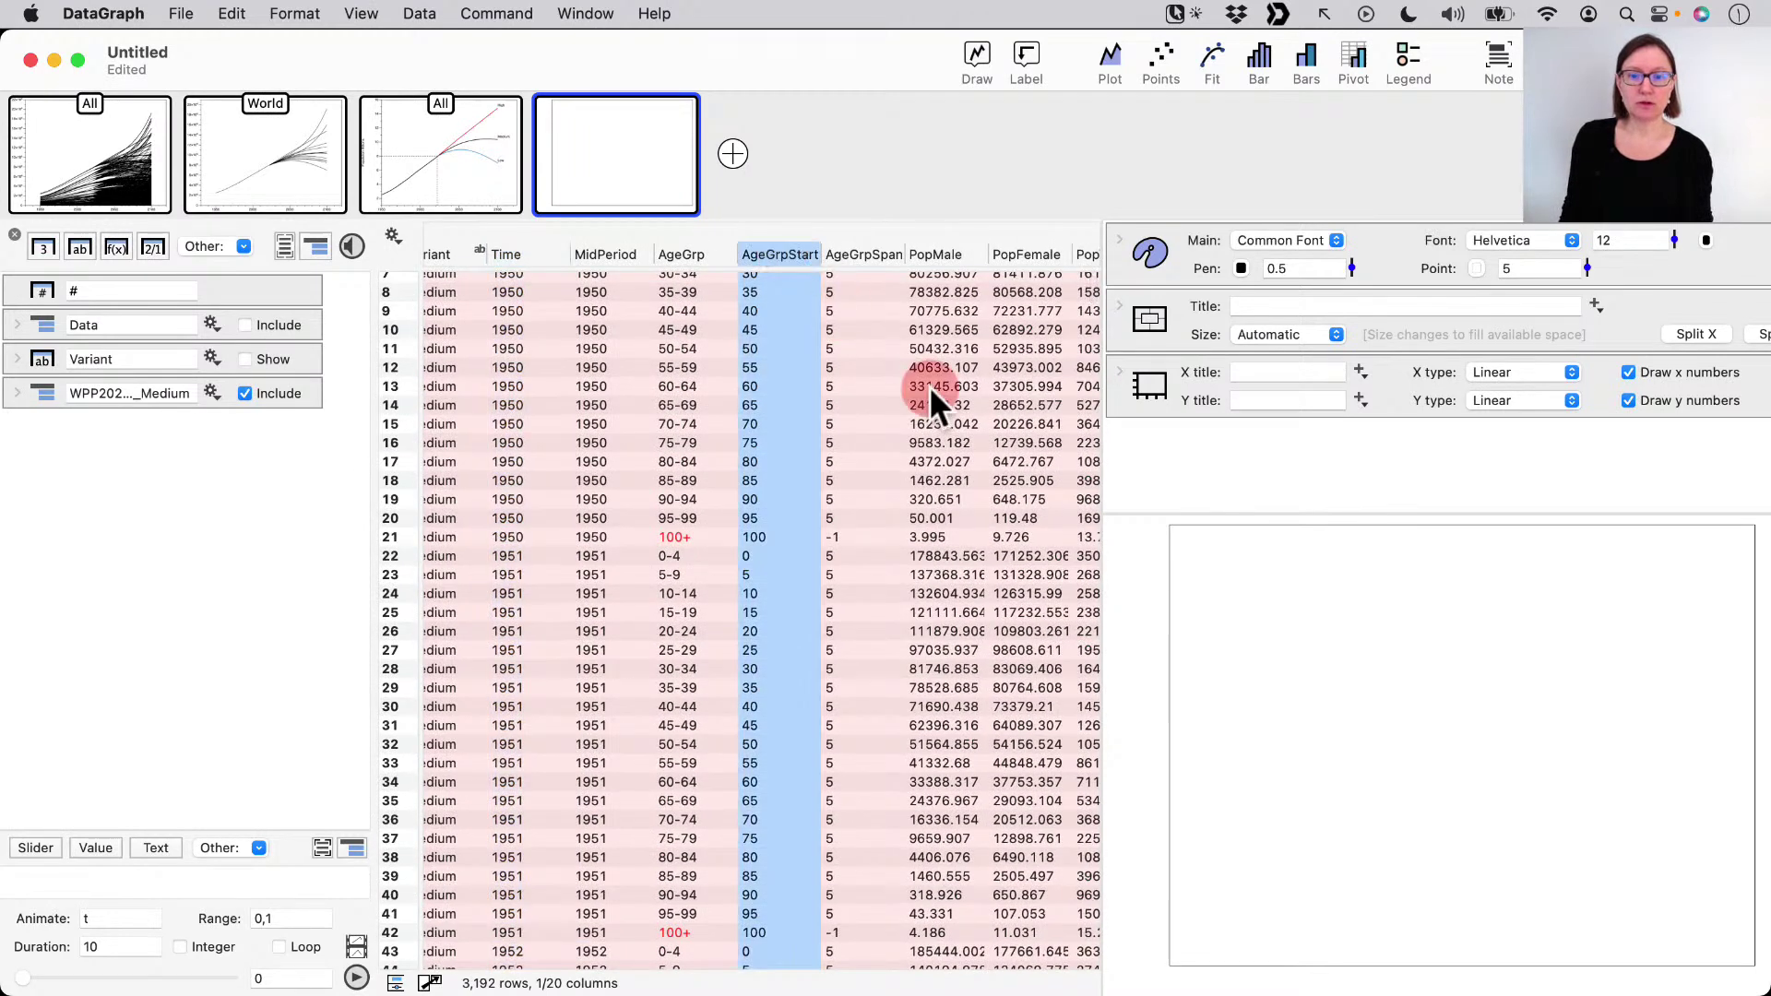
pyautogui.hscroll(1, 991, 407)
pyautogui.scroll(1, 926, 291)
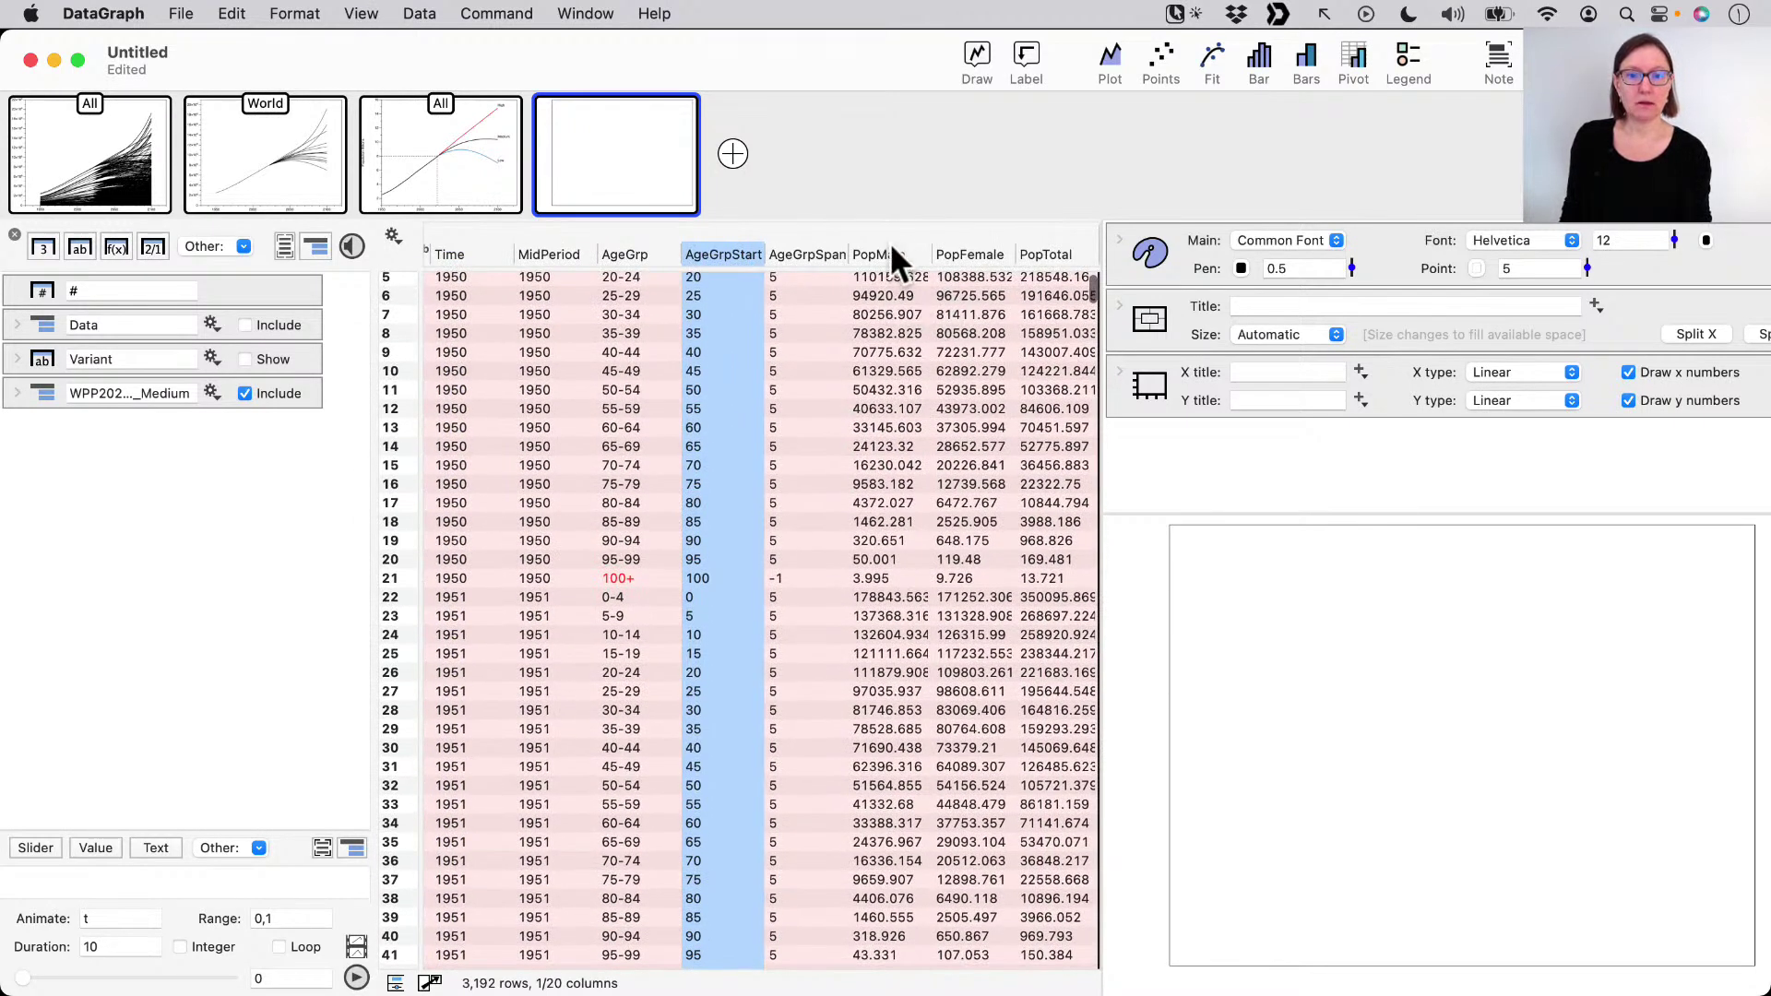
pyautogui.click(895, 241)
pyautogui.click(726, 245)
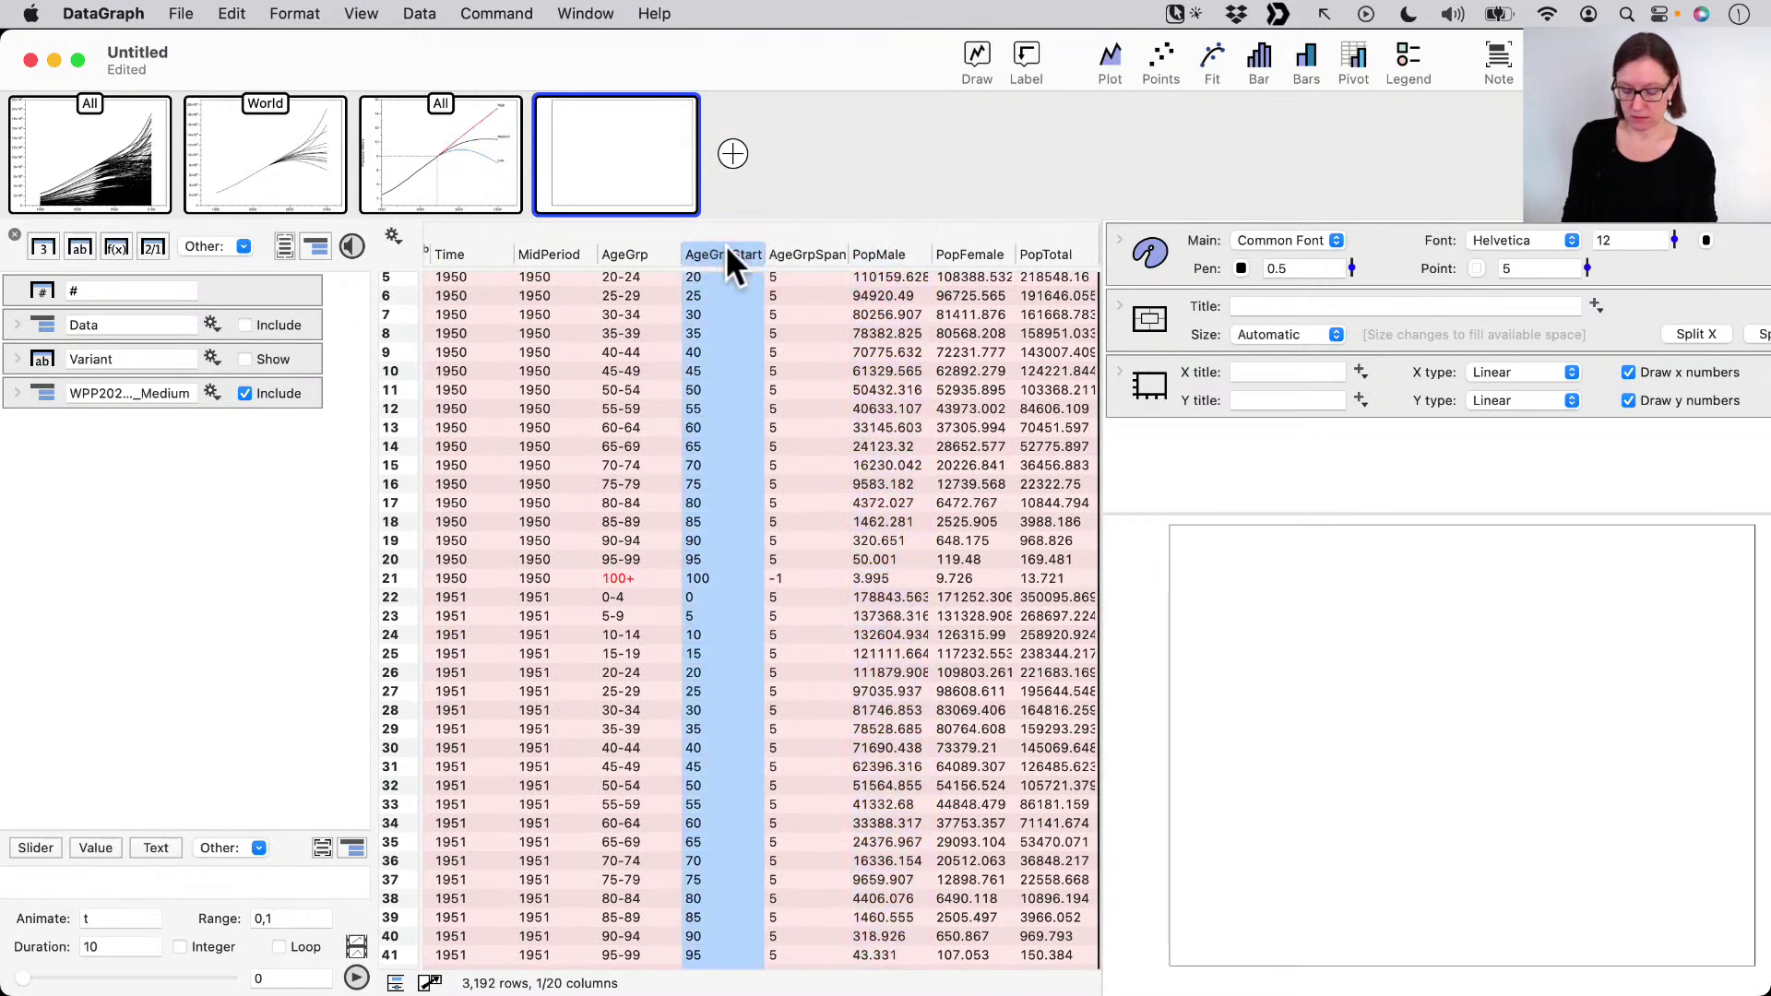
pyautogui.keyDown('super'); pyautogui.click(883, 249); pyautogui.keyUp('super')
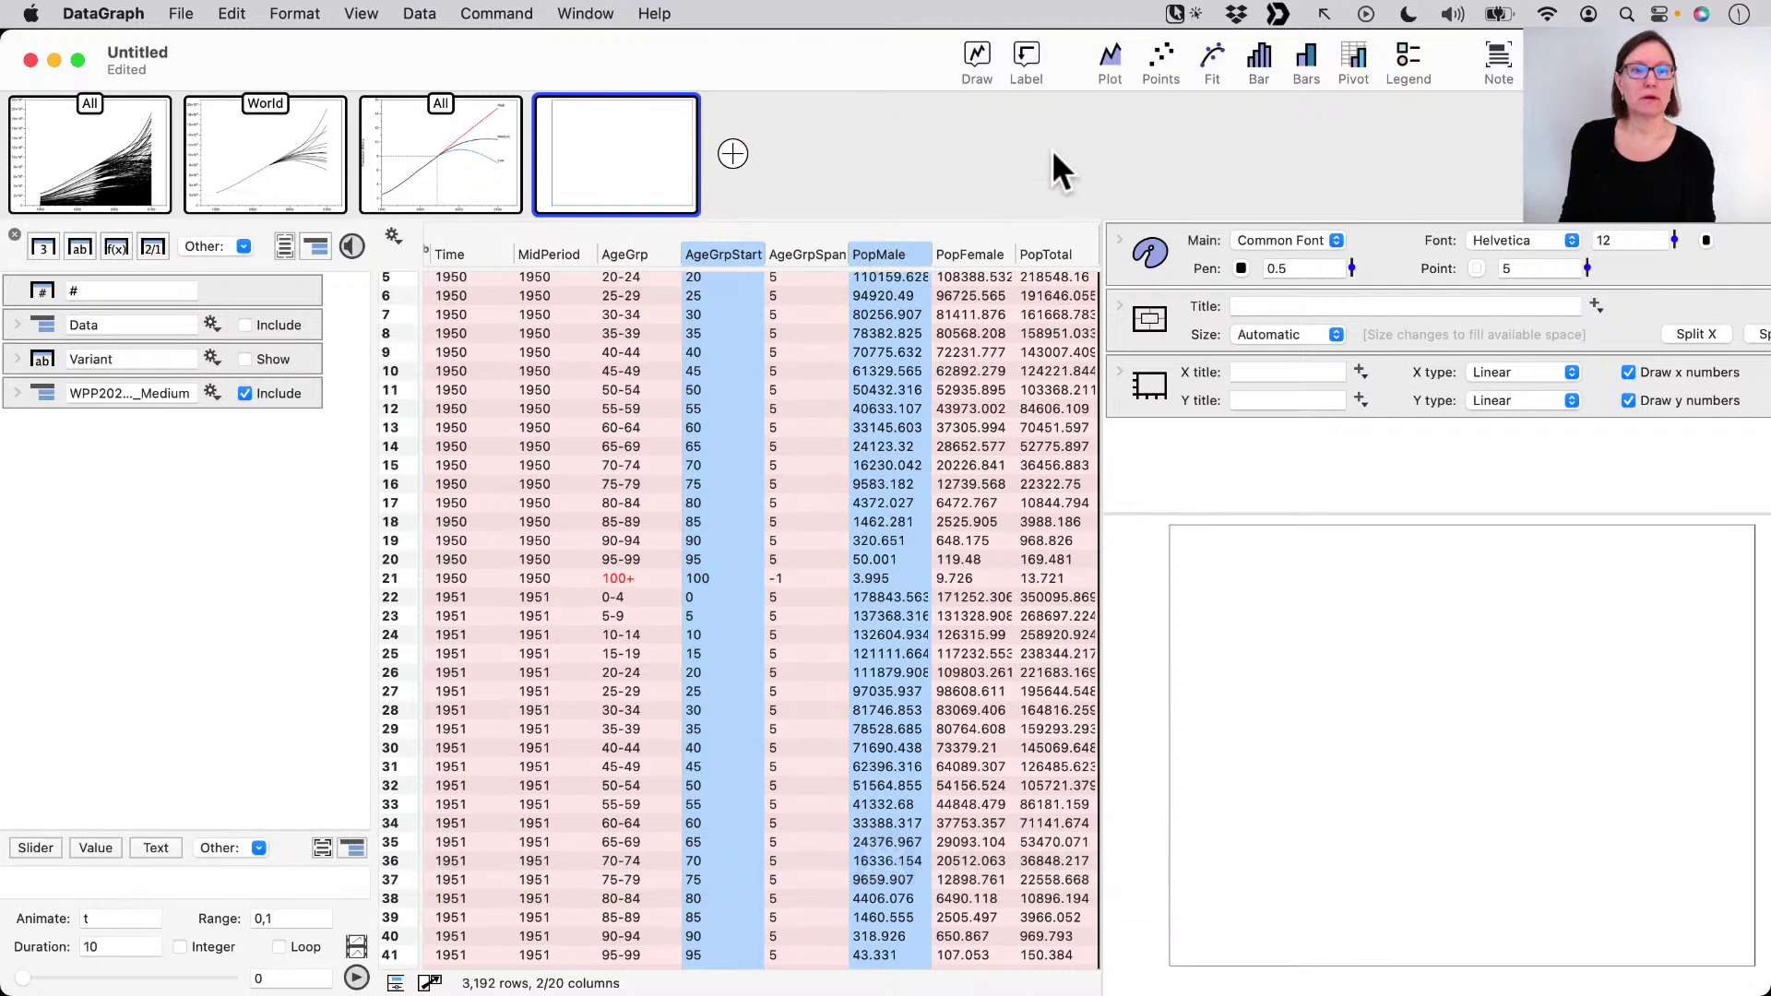
pyautogui.click(1258, 58)
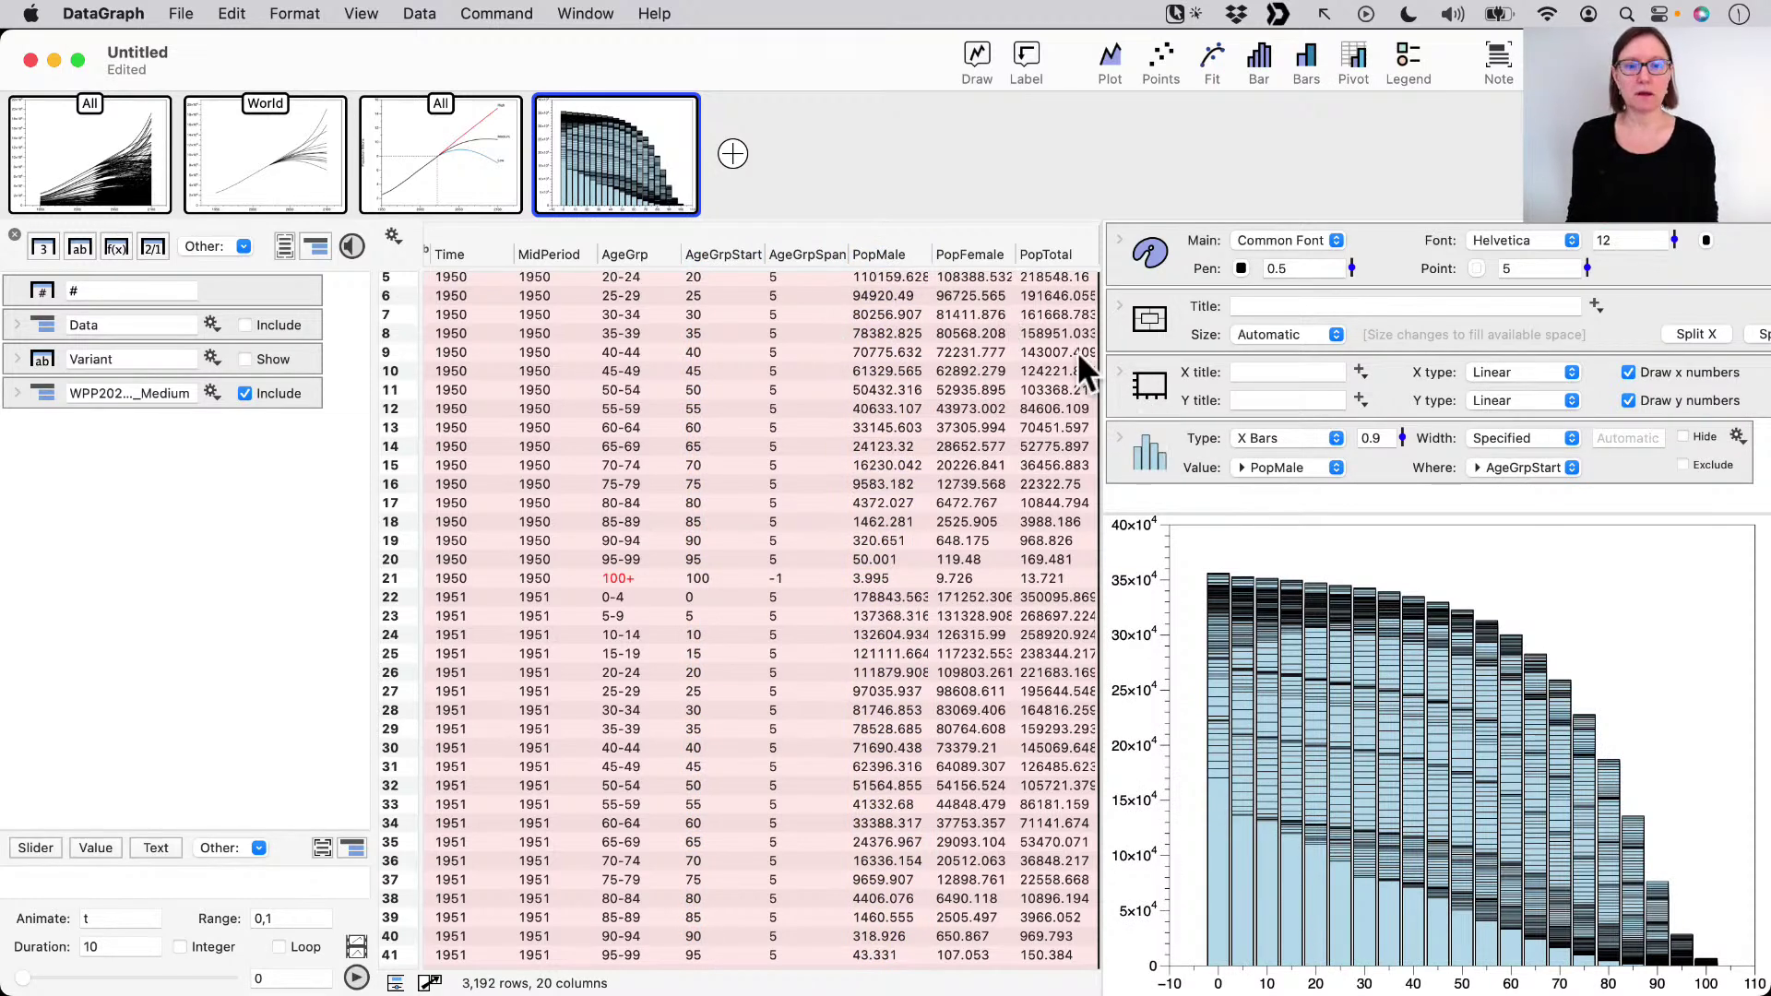
# - Select the AgeGrpStart and PopMale columns again to compare them with the bar graph's Where and Value settings
pyautogui.click(724, 256)
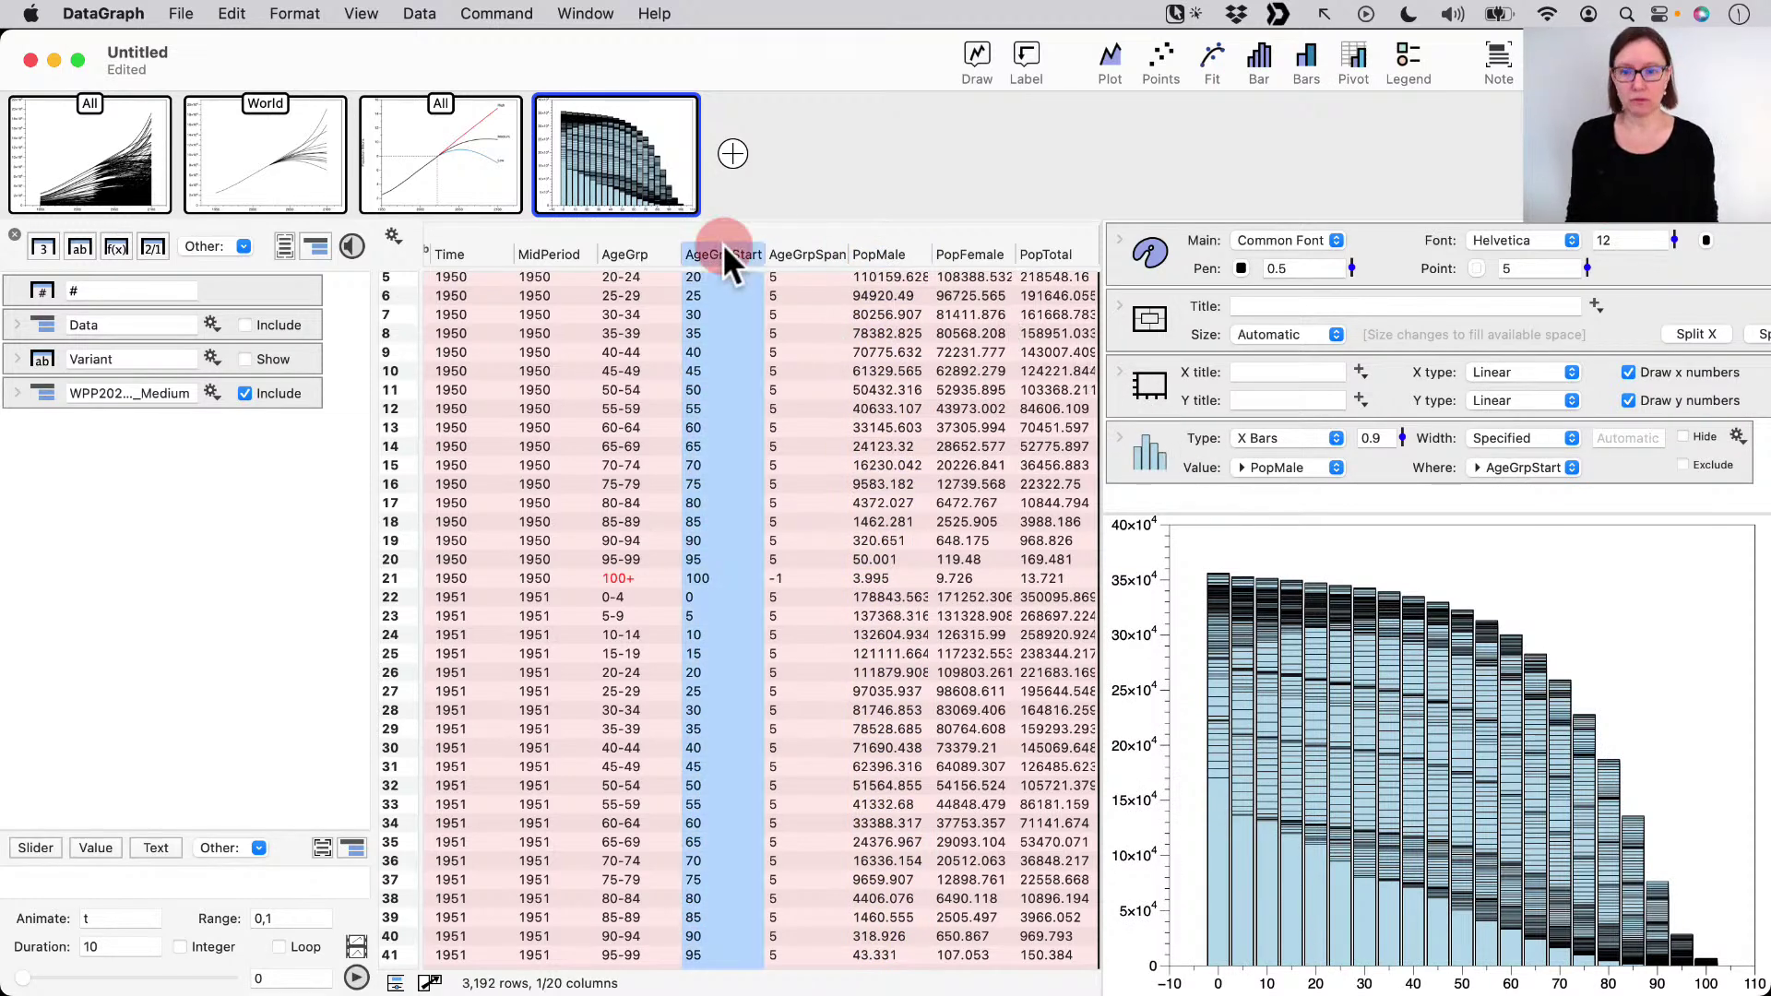
pyautogui.keyDown('super'); pyautogui.click(900, 253); pyautogui.keyUp('super')
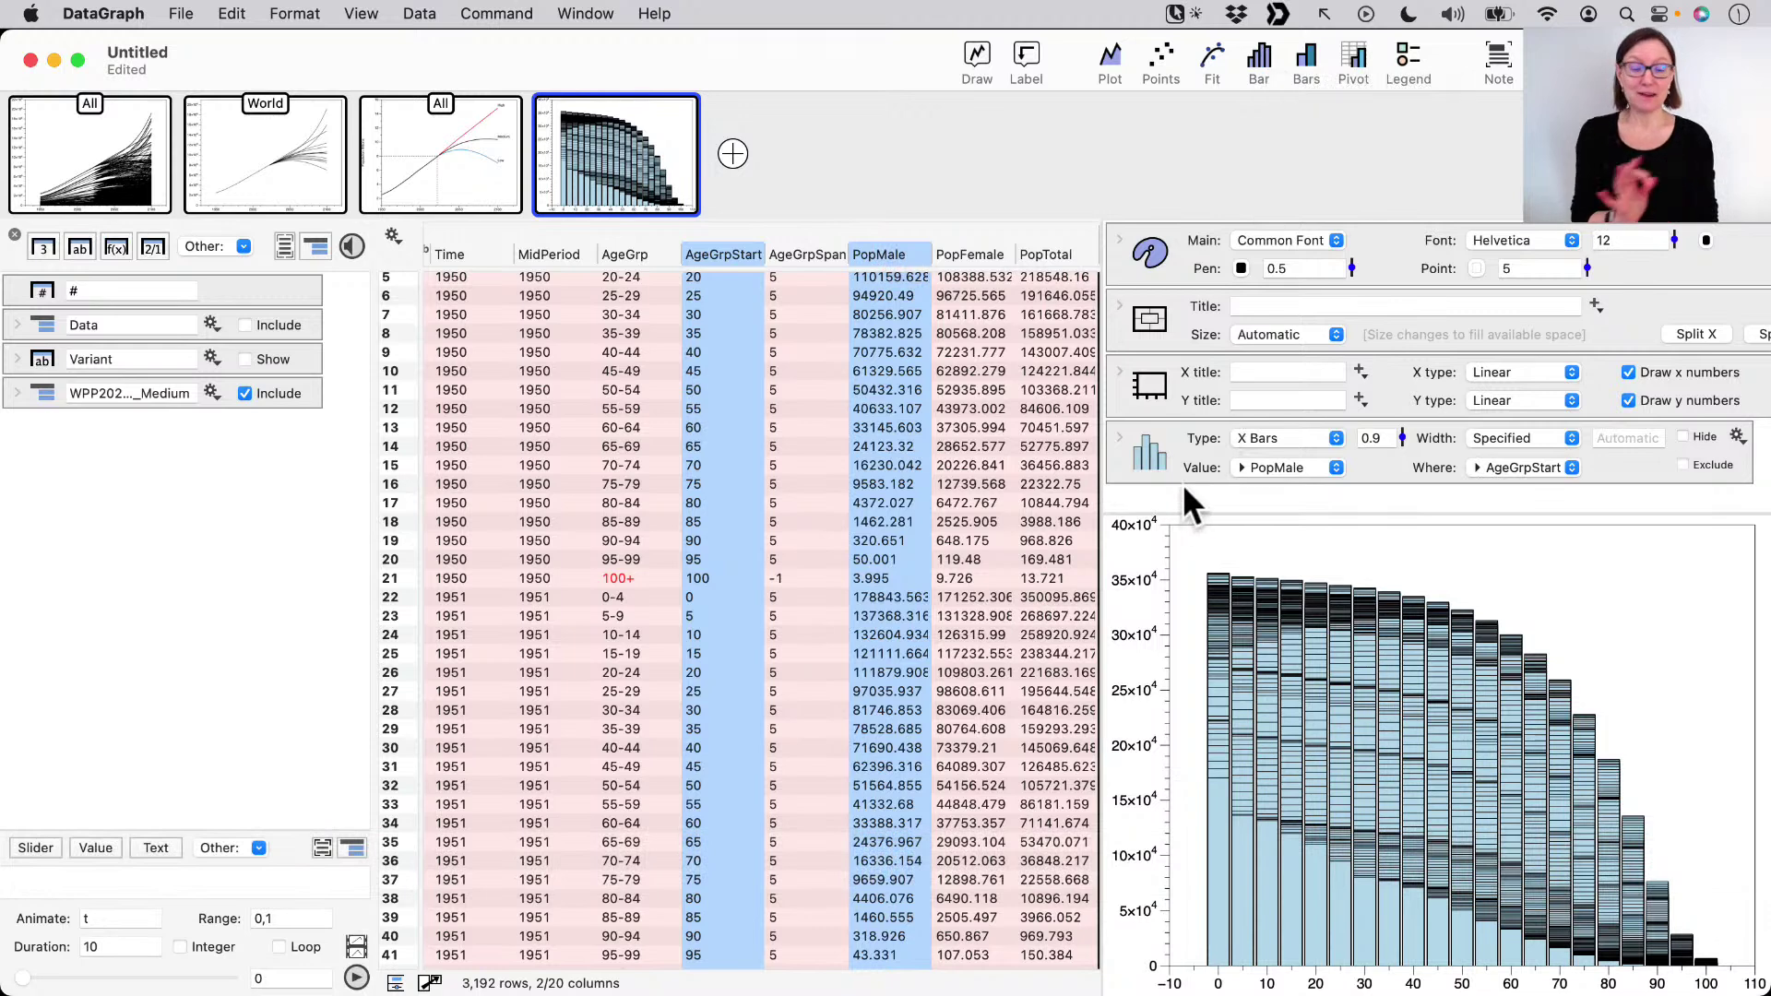
pyautogui.press('ctrl')
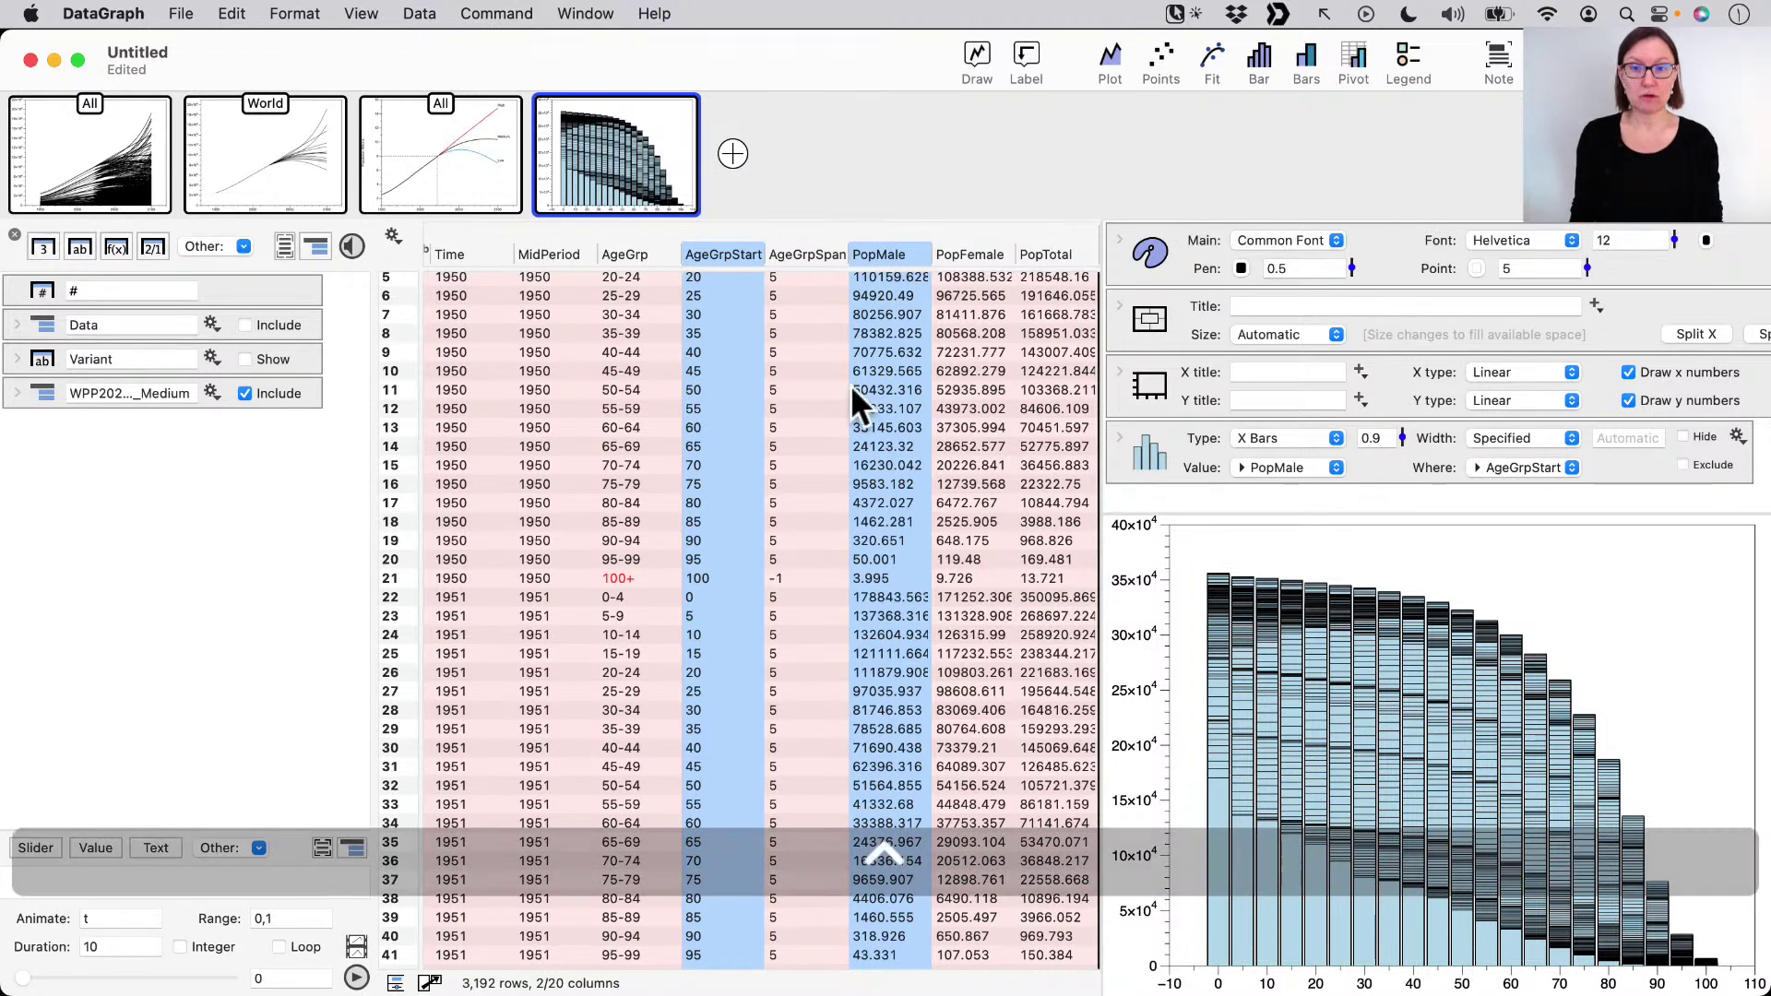
# - Name the new bar graph All
pyautogui.click(610, 95)
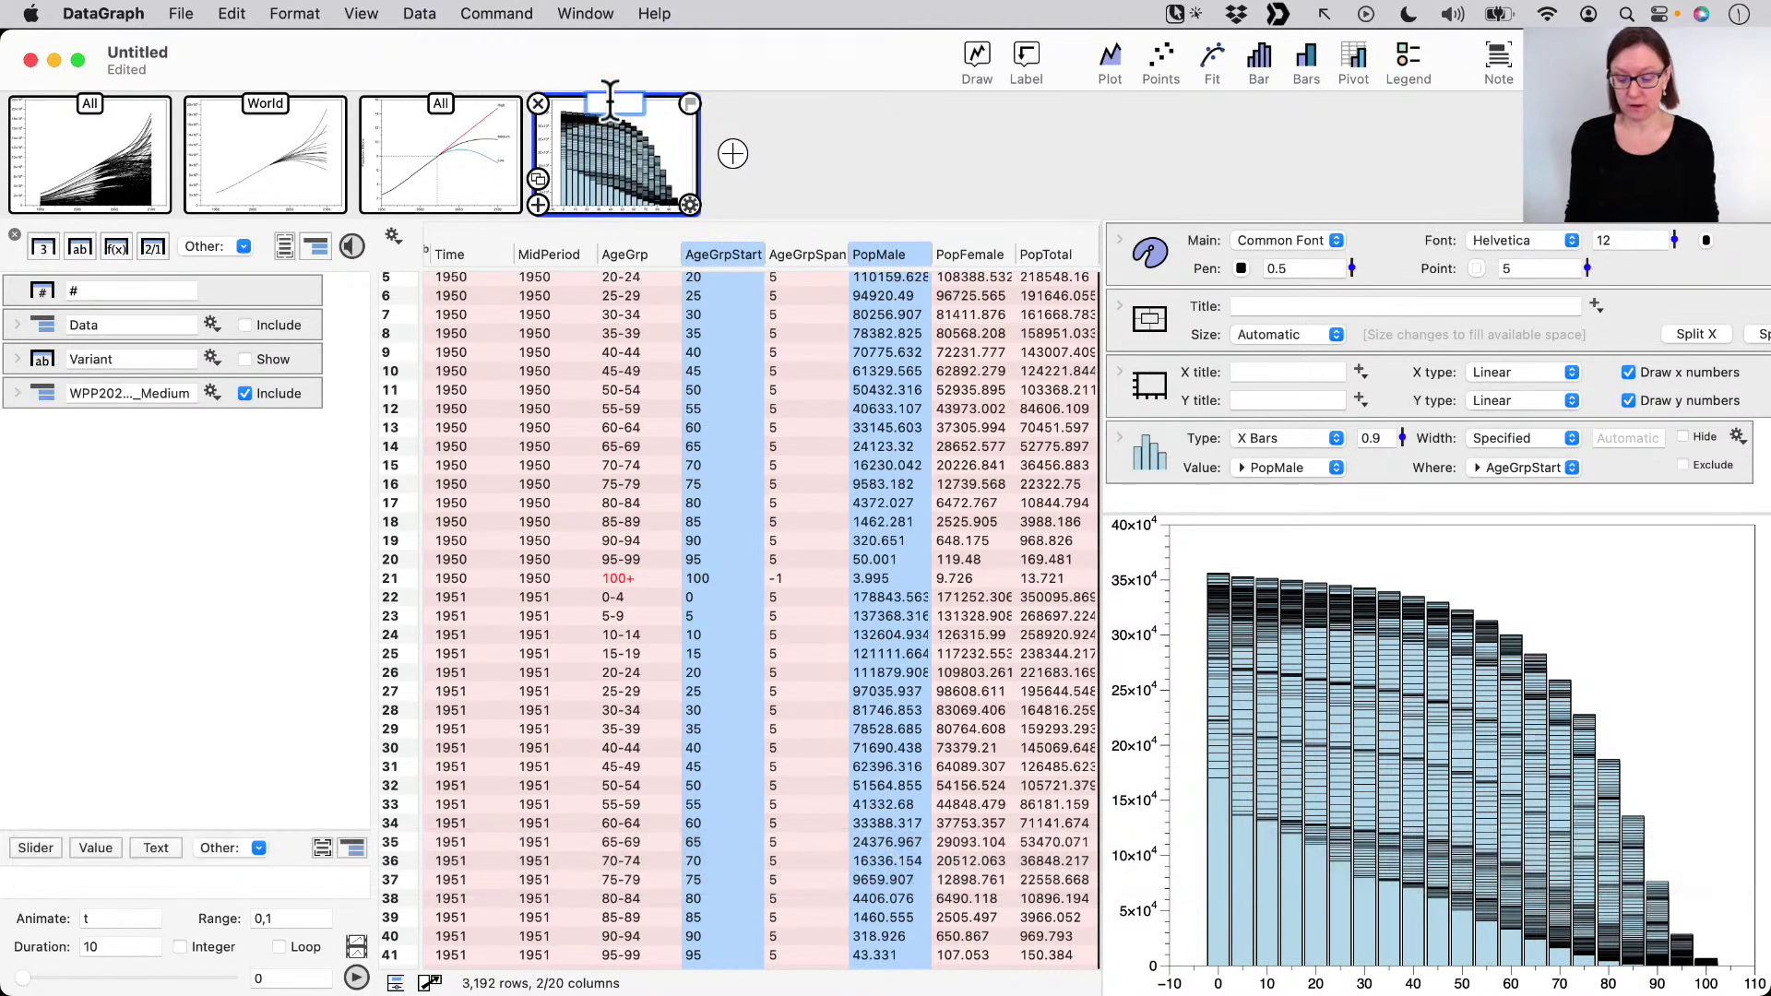
pyautogui.write('All')
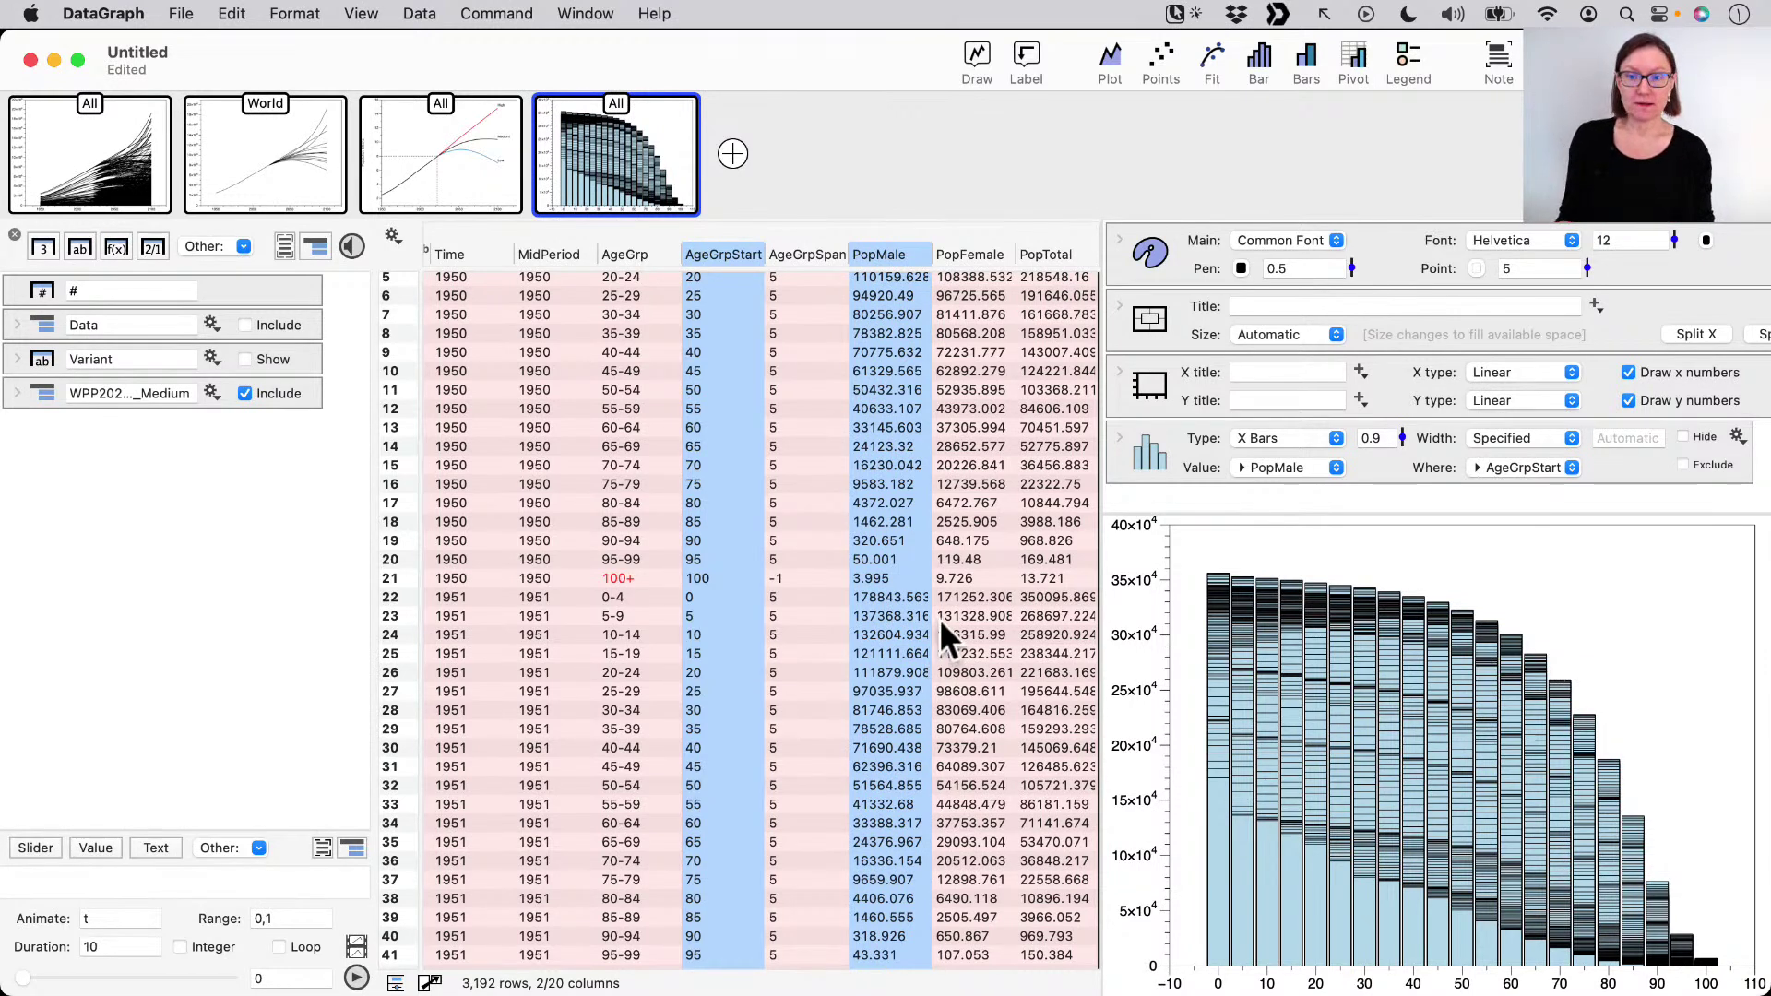
pyautogui.scroll(2, 939, 618)
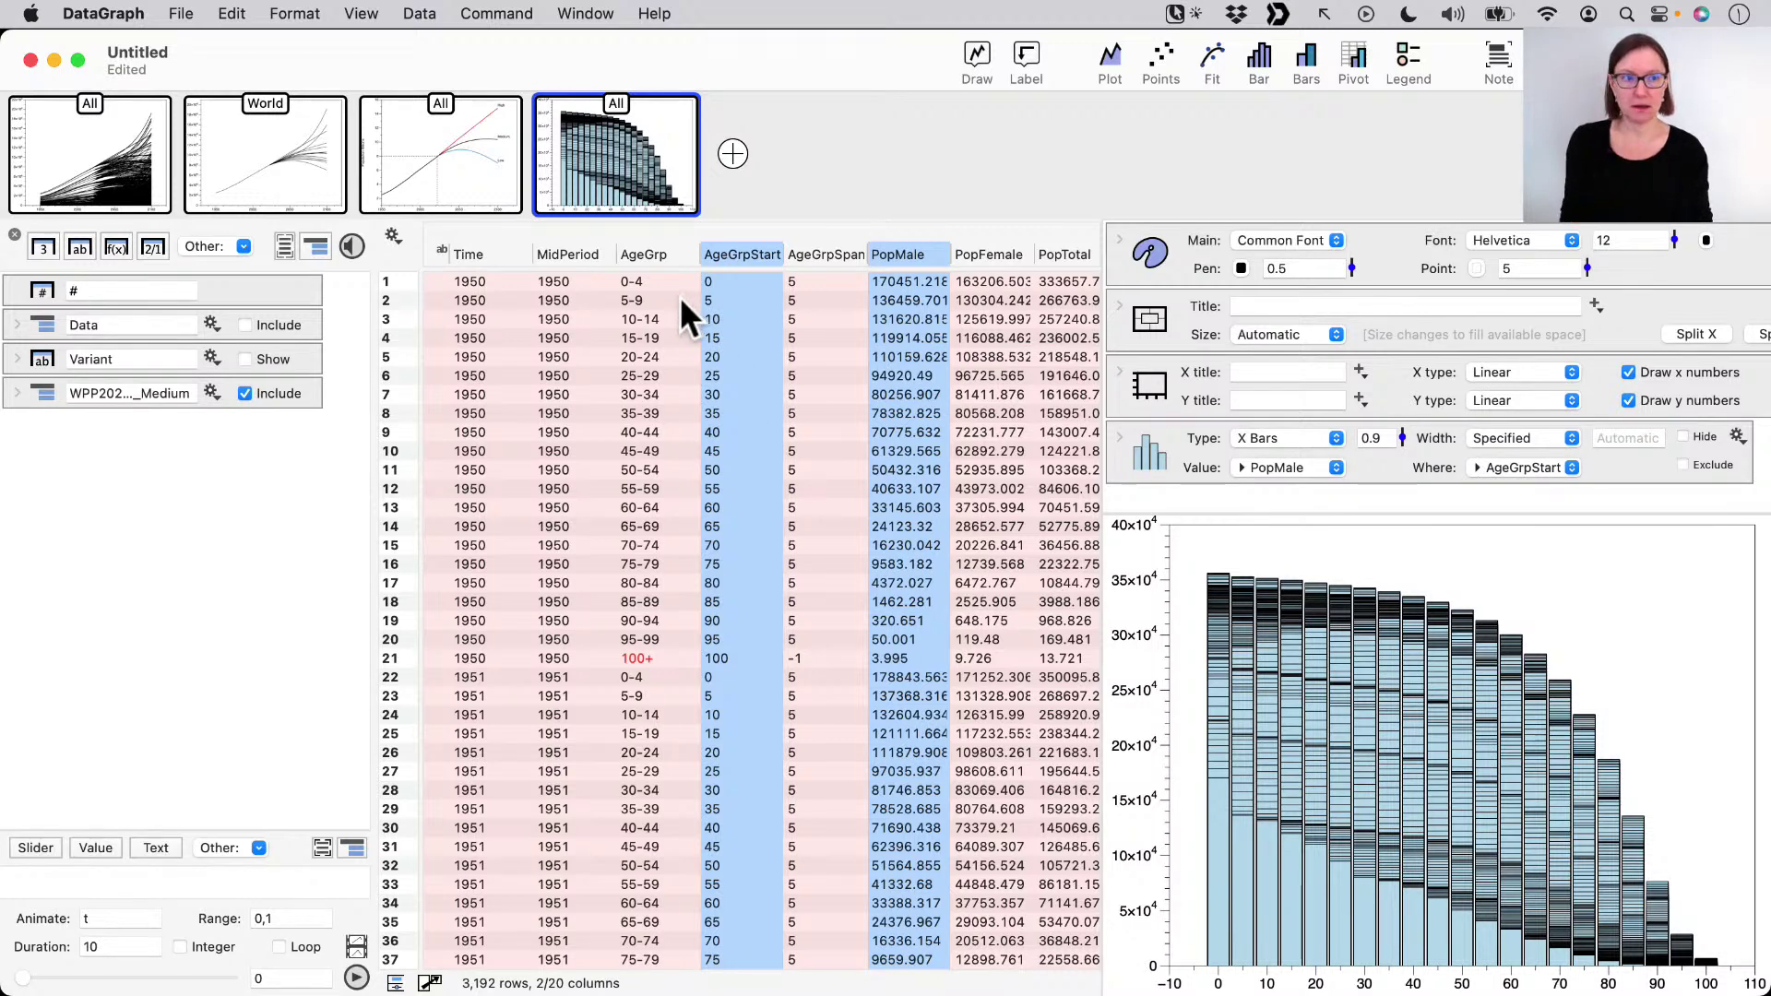
# - Expand the PopMale bar command's settings and place the command inside a new group
pyautogui.hotkey('ctrl', 'a')
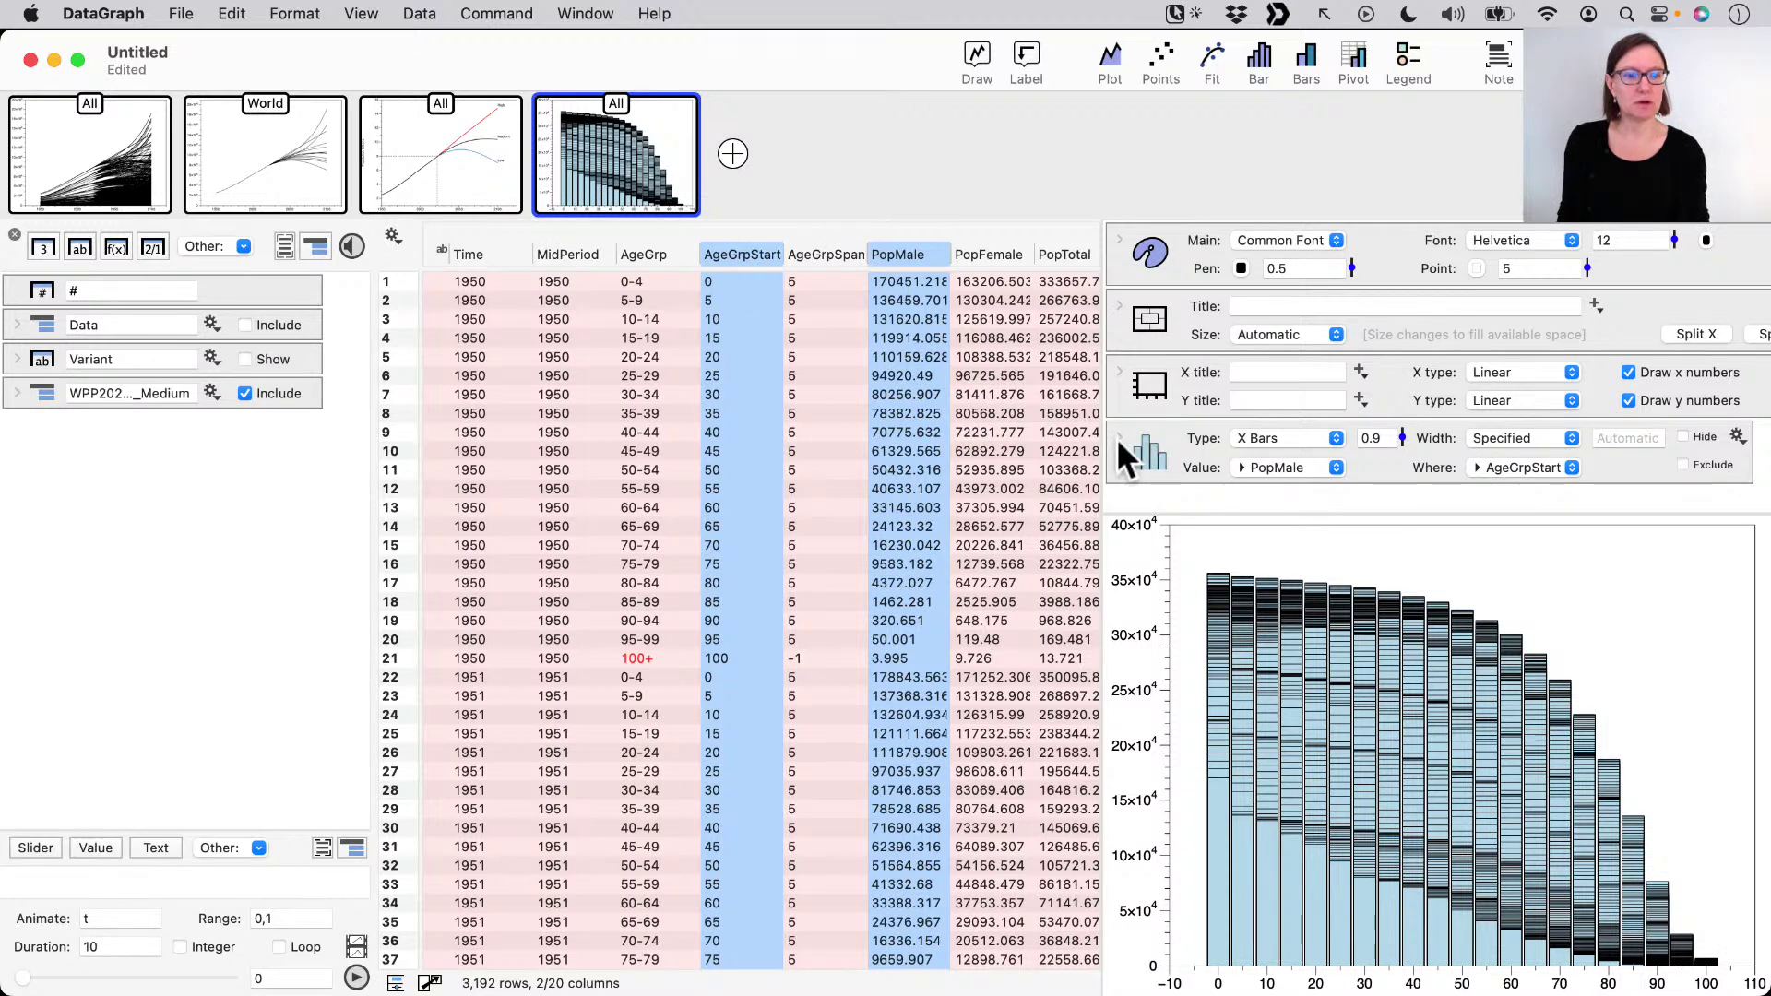
pyautogui.click(1144, 445)
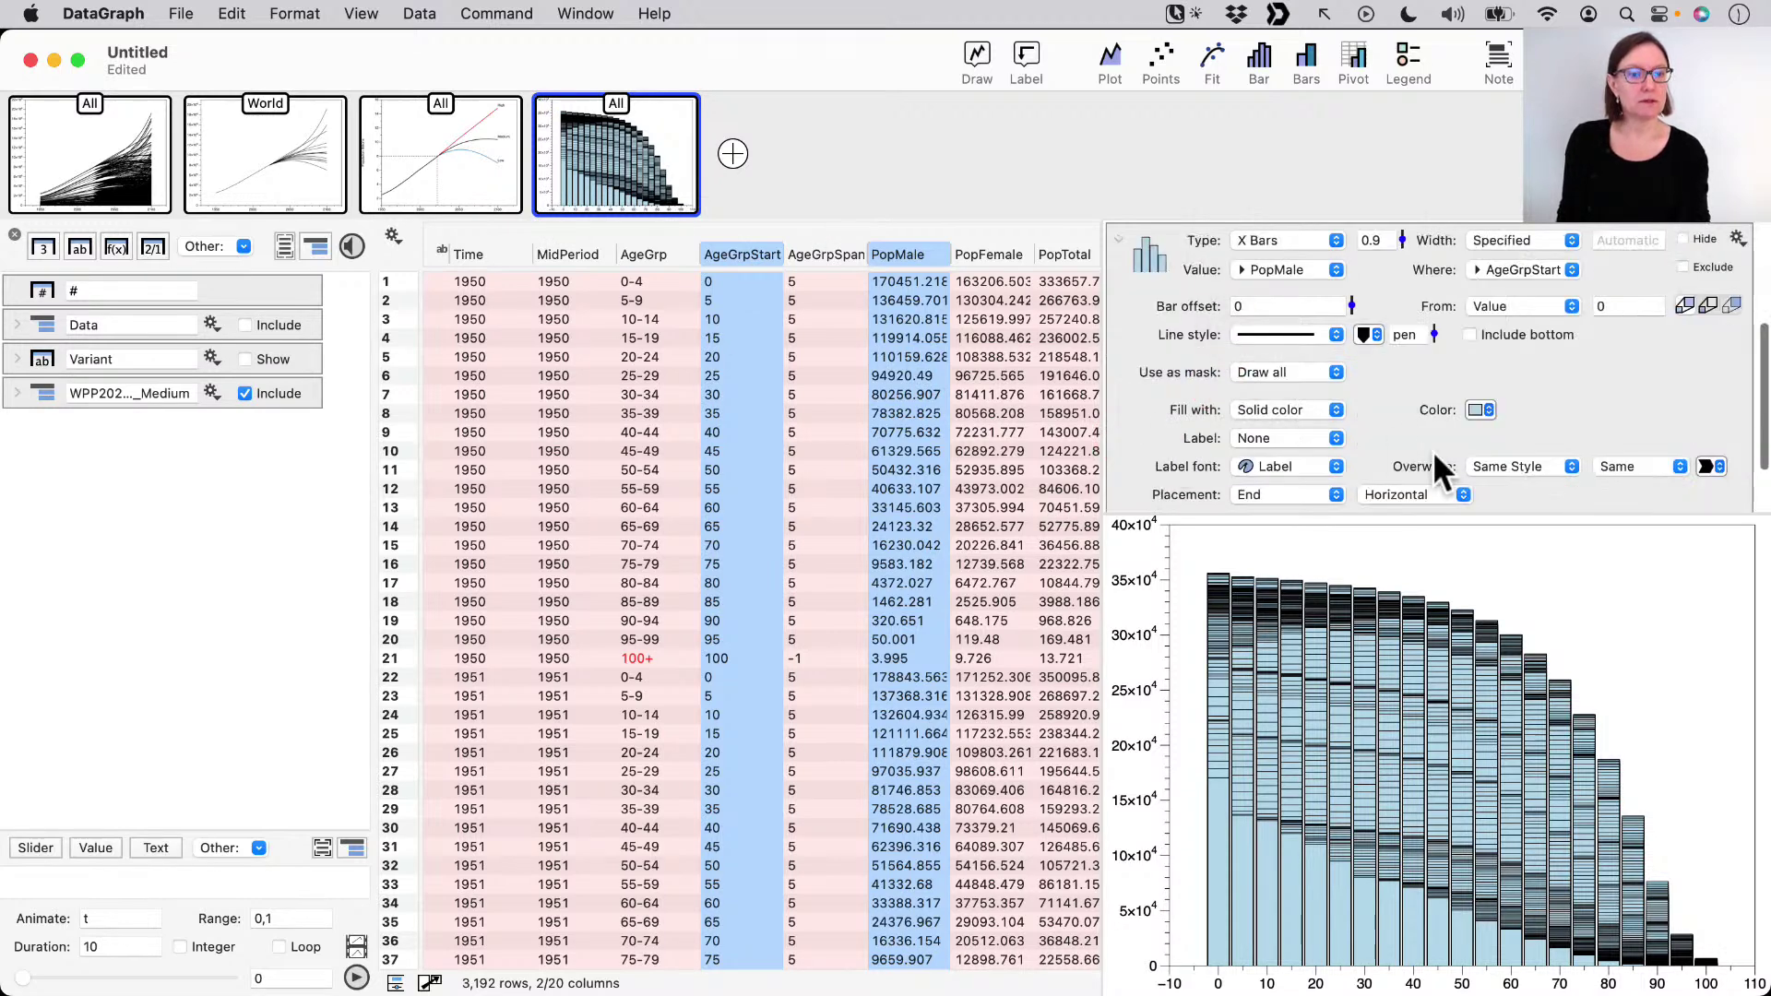
pyautogui.scroll(-2, 1432, 450)
pyautogui.scroll(3, 1161, 411)
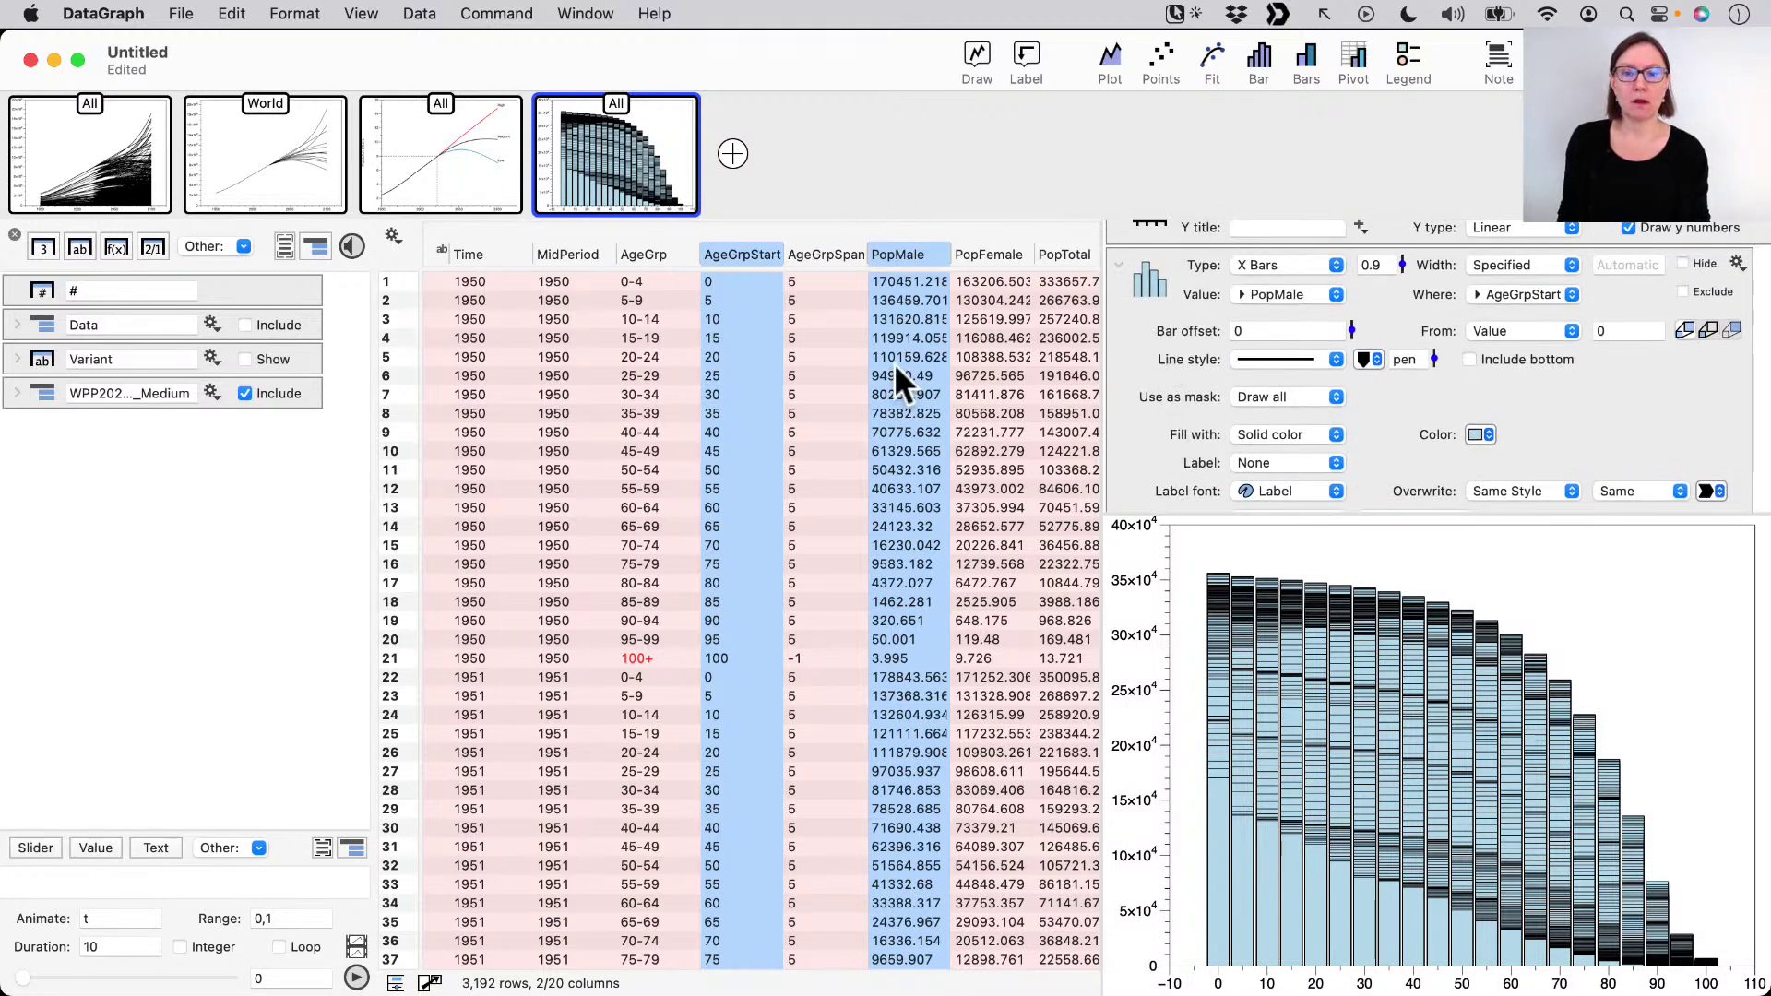
pyautogui.hscroll(-8, 957, 389)
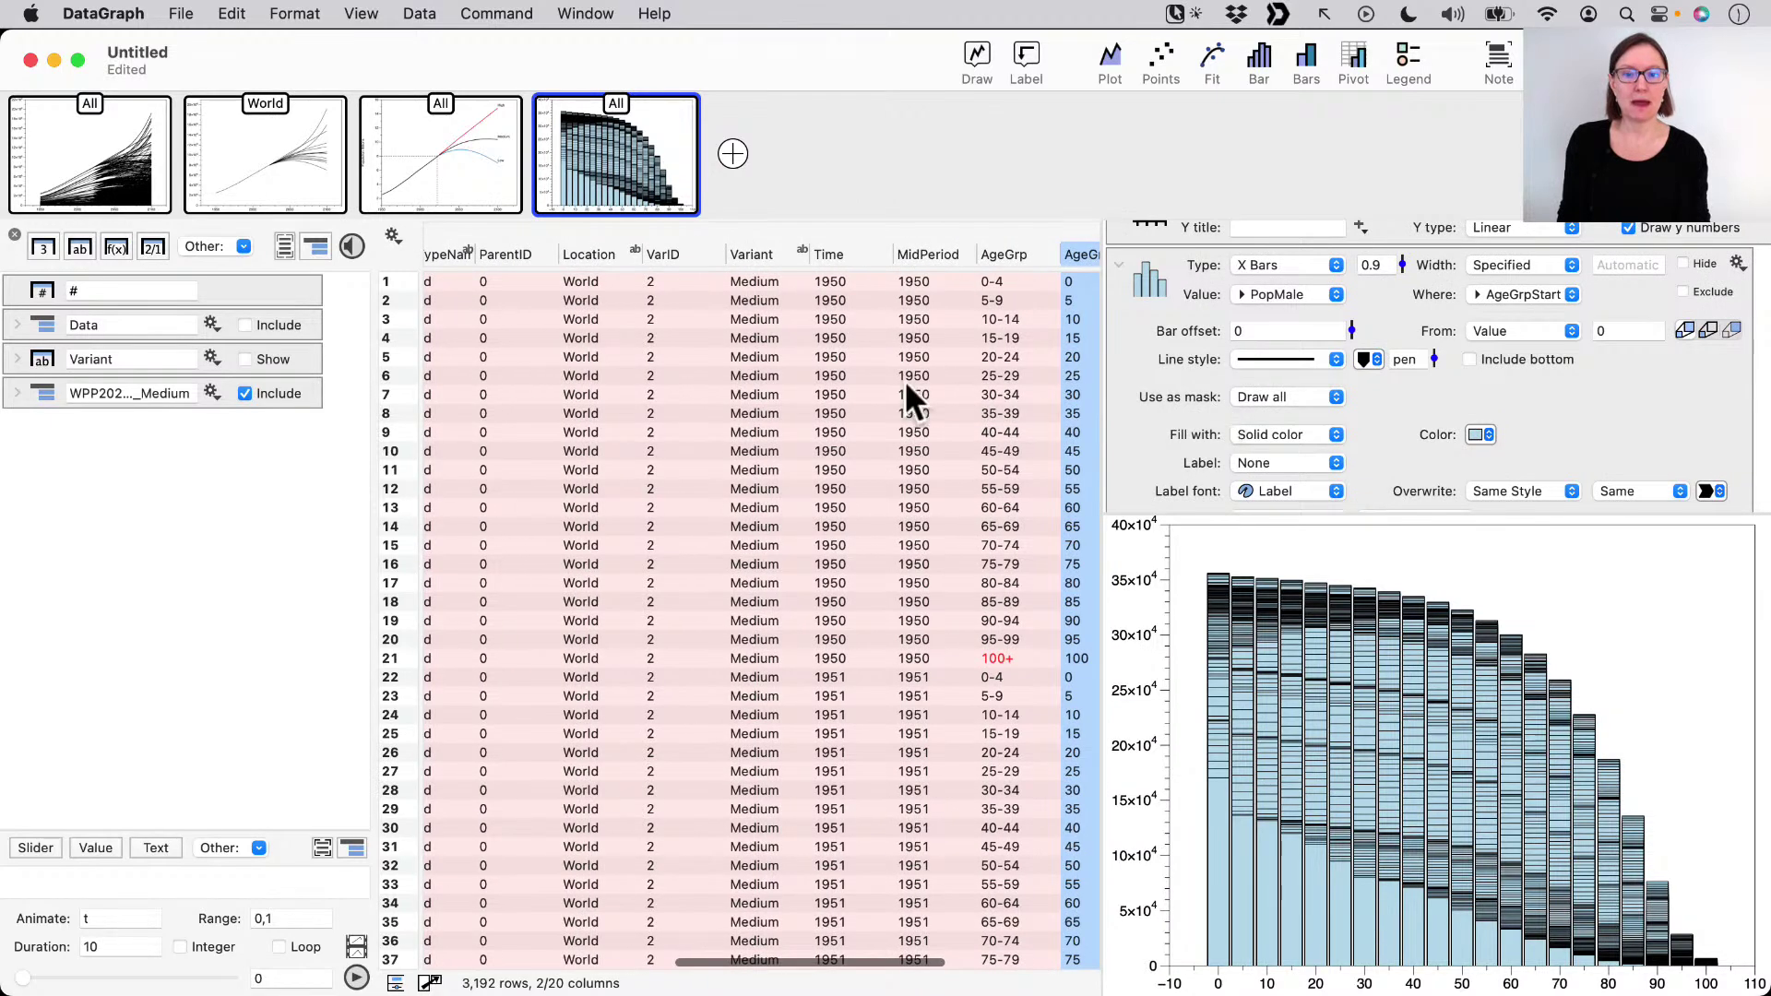
pyautogui.hscroll(2, 902, 446)
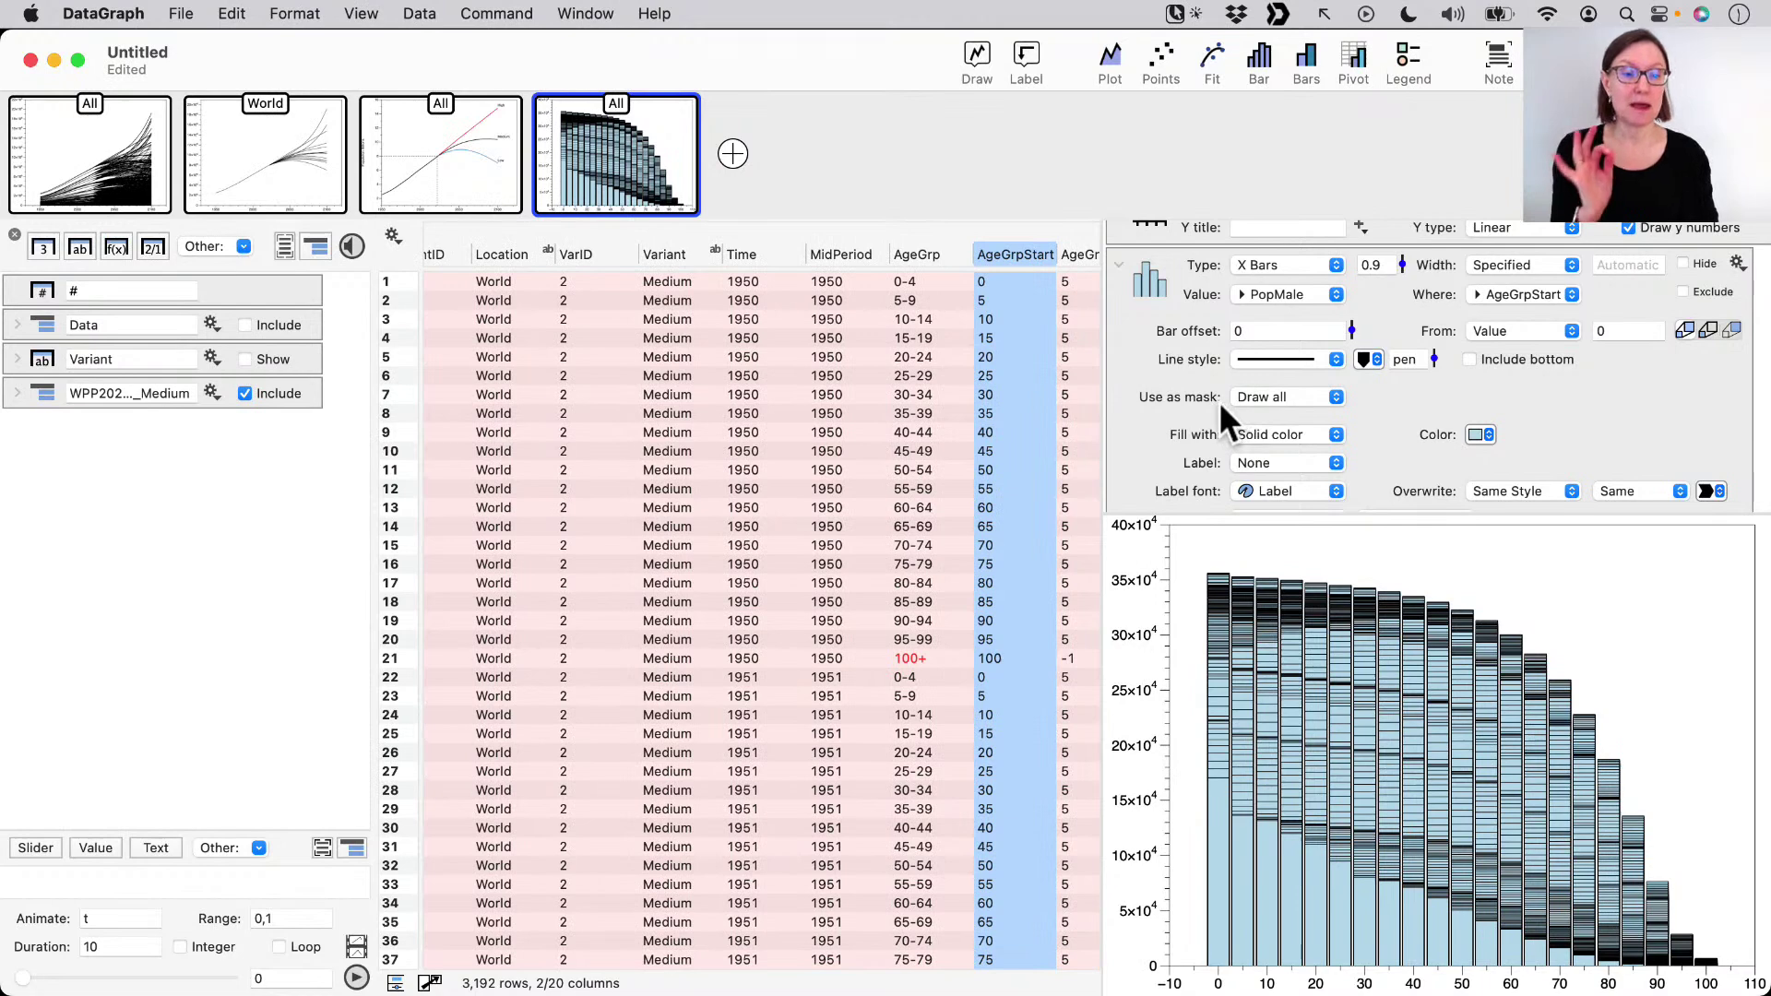
pyautogui.click(1170, 385)
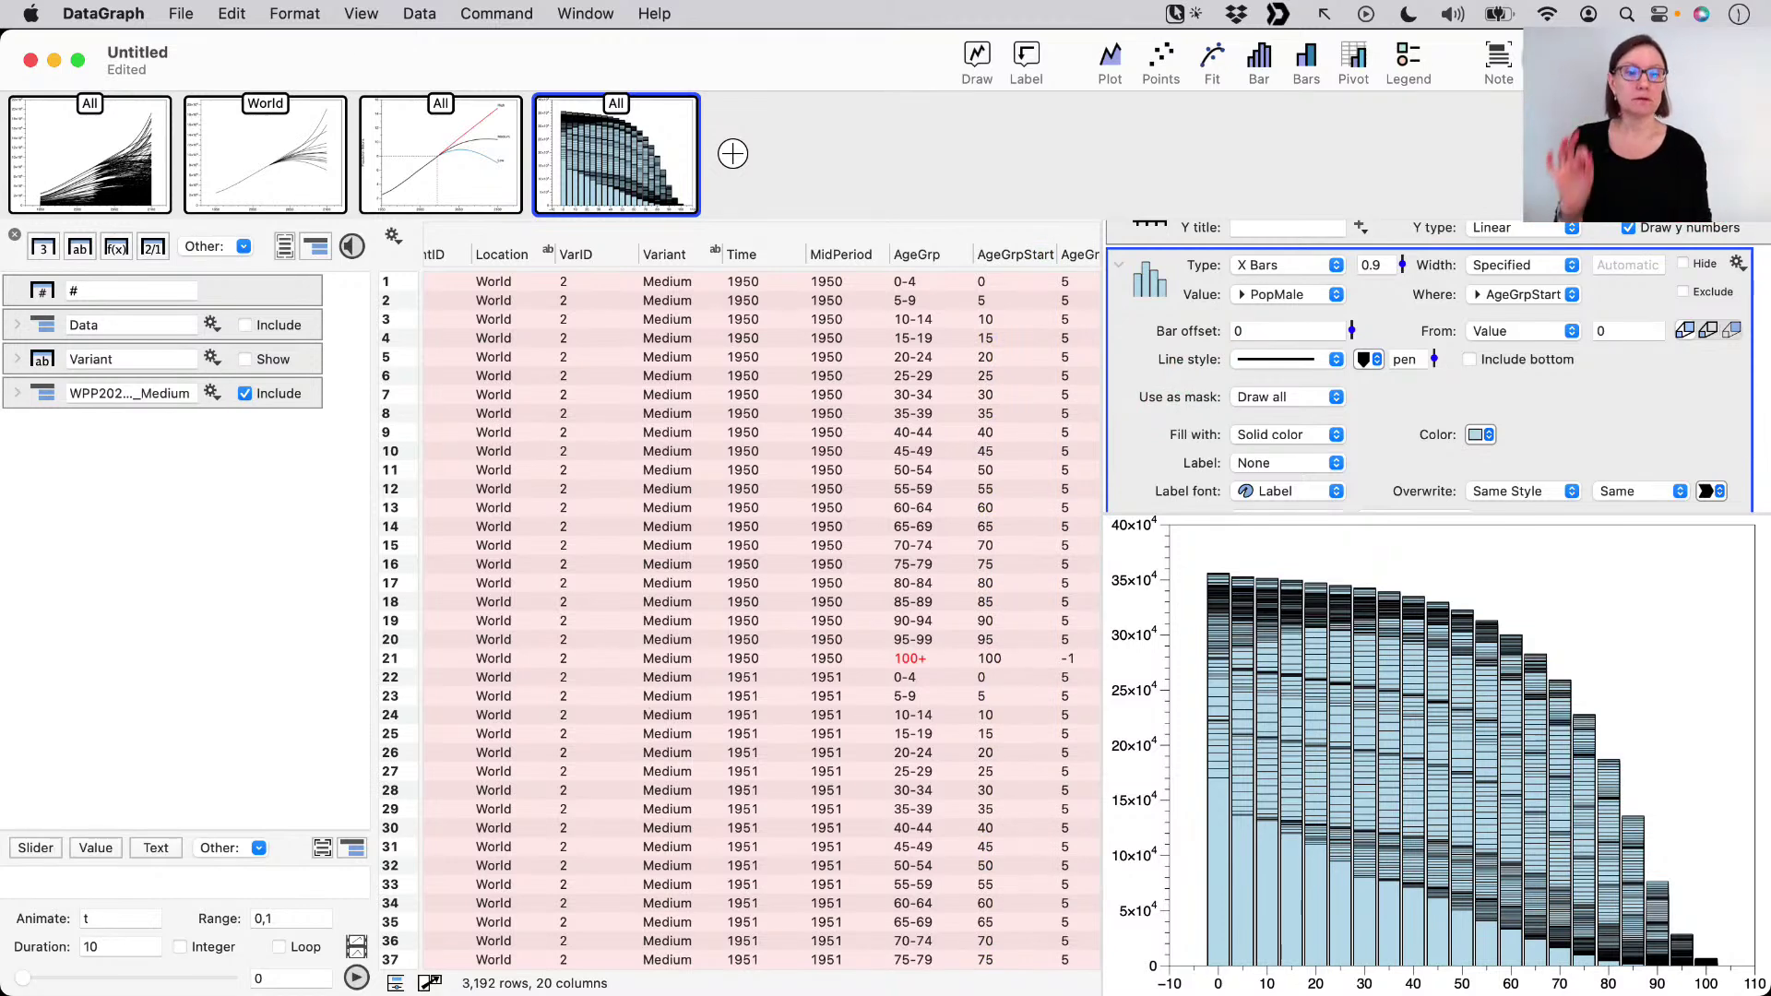
pyautogui.click(1554, 65)
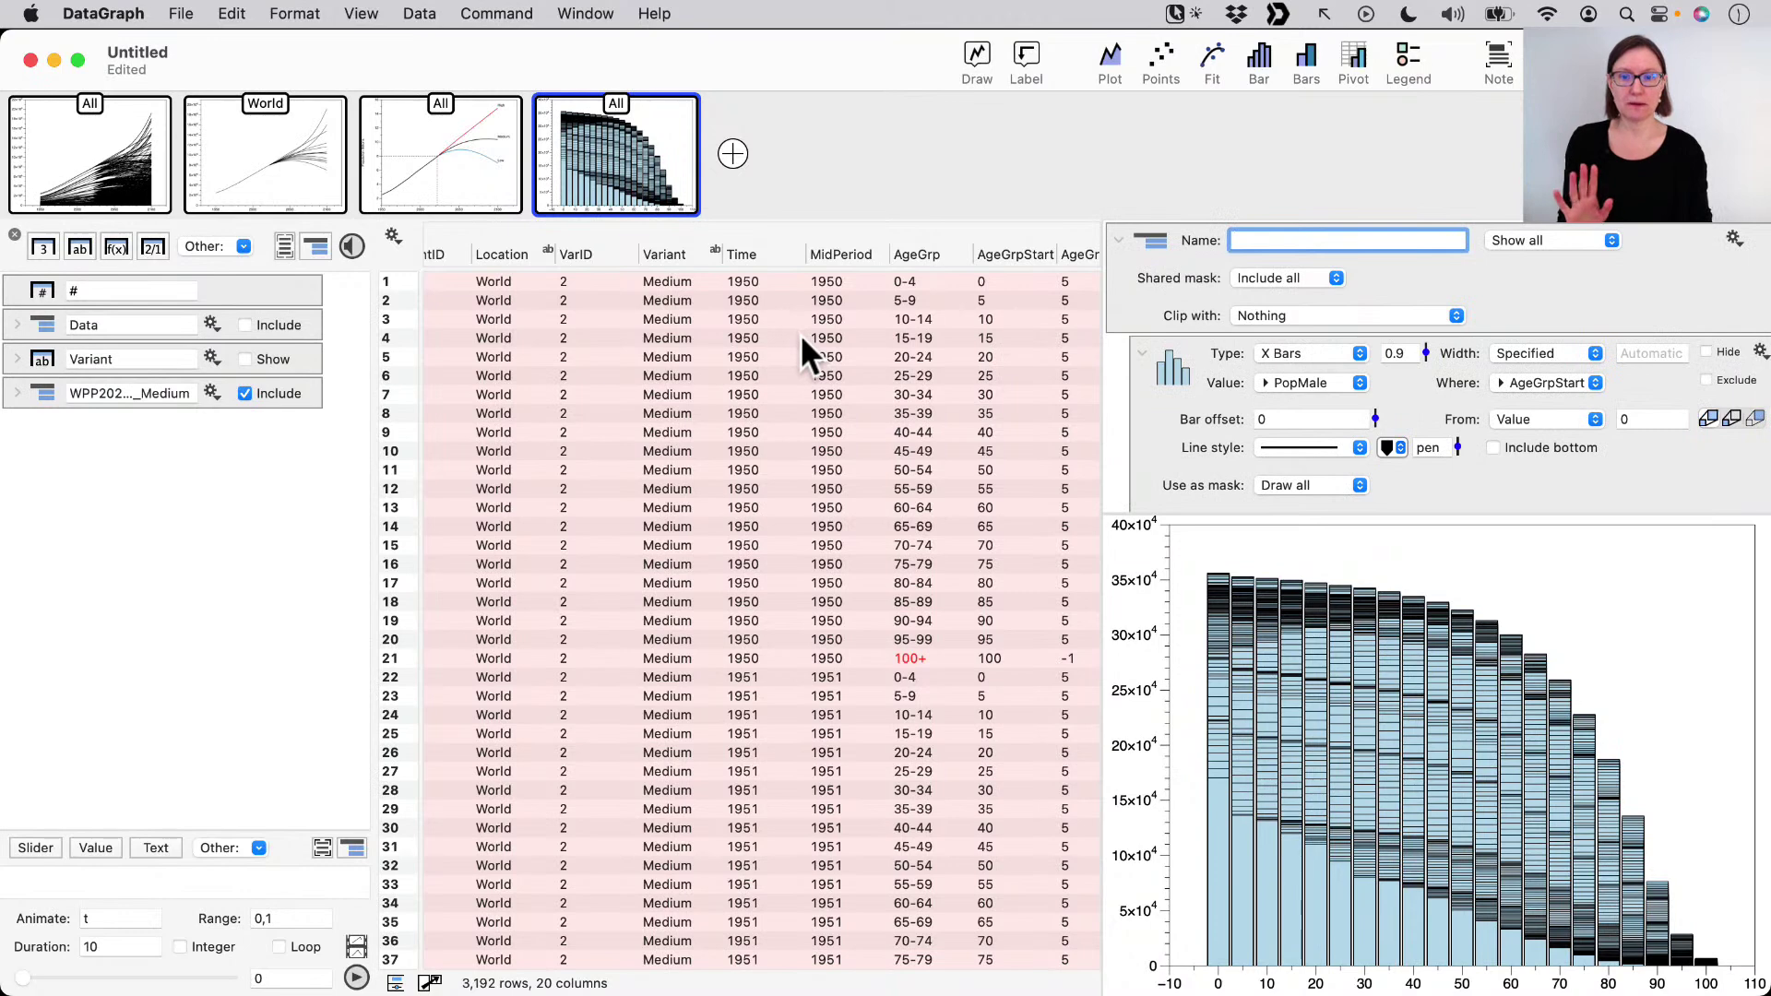
# - Use the Time column as the group's shared mask, including only values equal to 2022
pyautogui.click(738, 253)
pyautogui.moveTo(739, 255); pyautogui.dragTo(1306, 278)
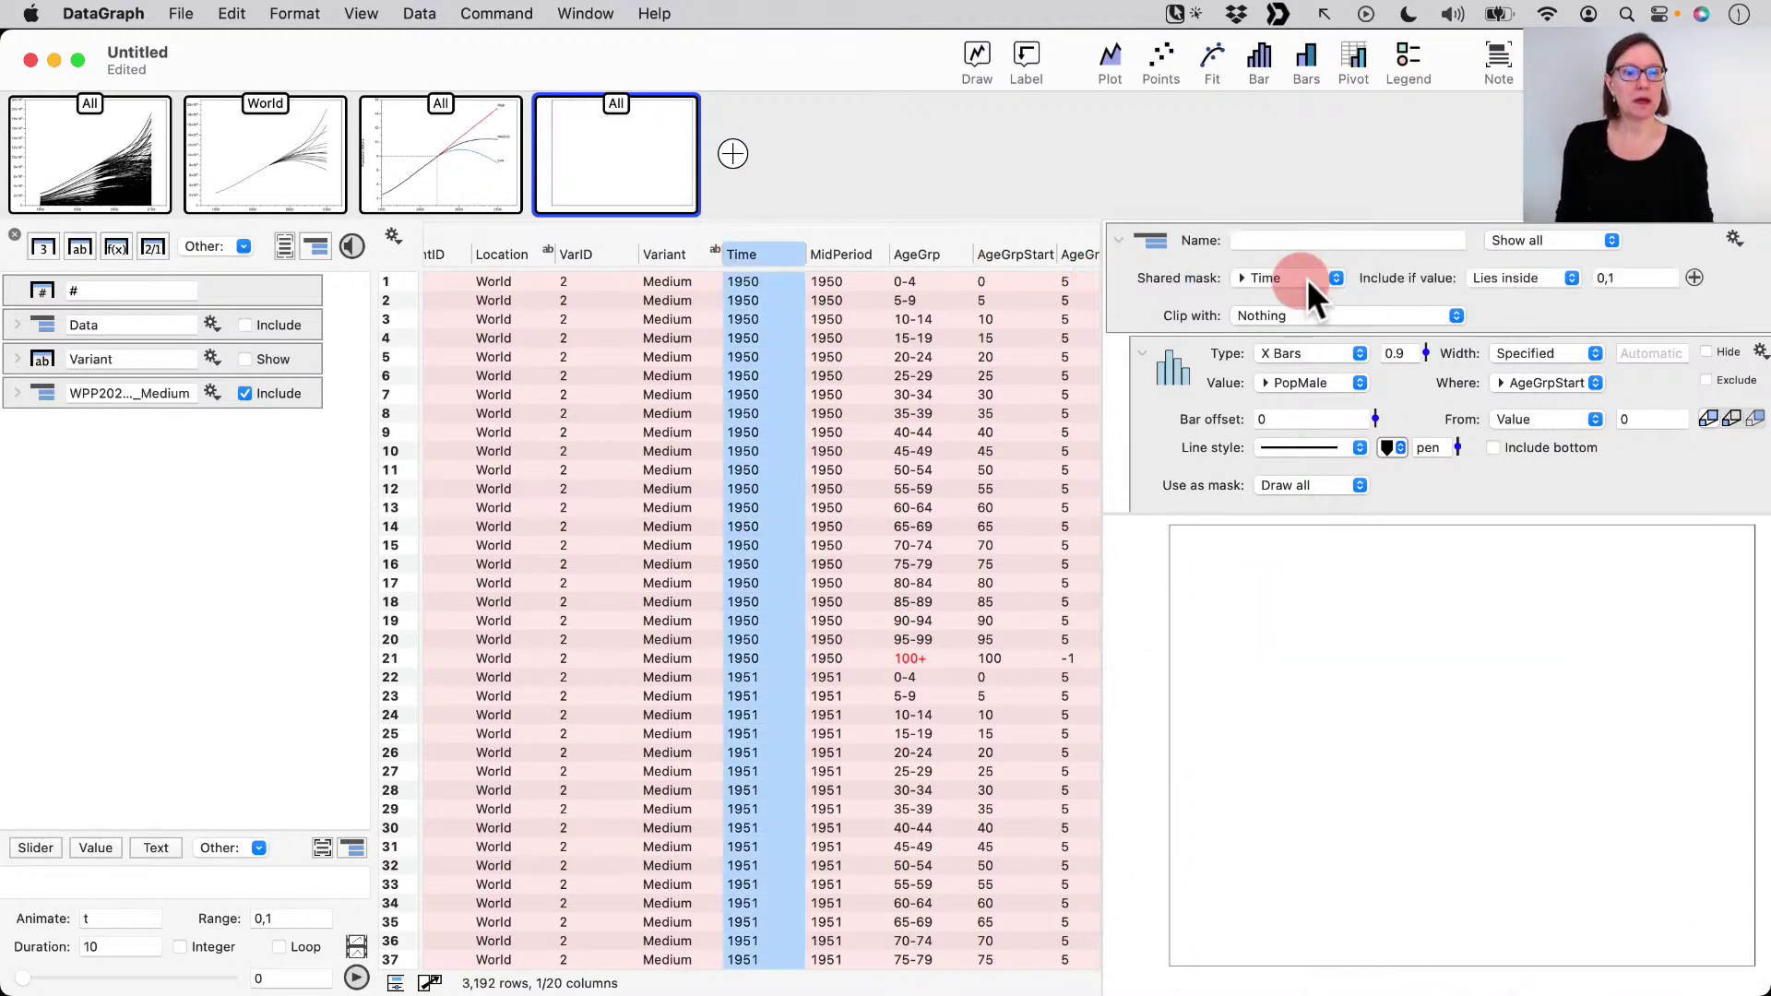
pyautogui.click(1525, 273)
pyautogui.click(1520, 332)
pyautogui.click(1606, 277)
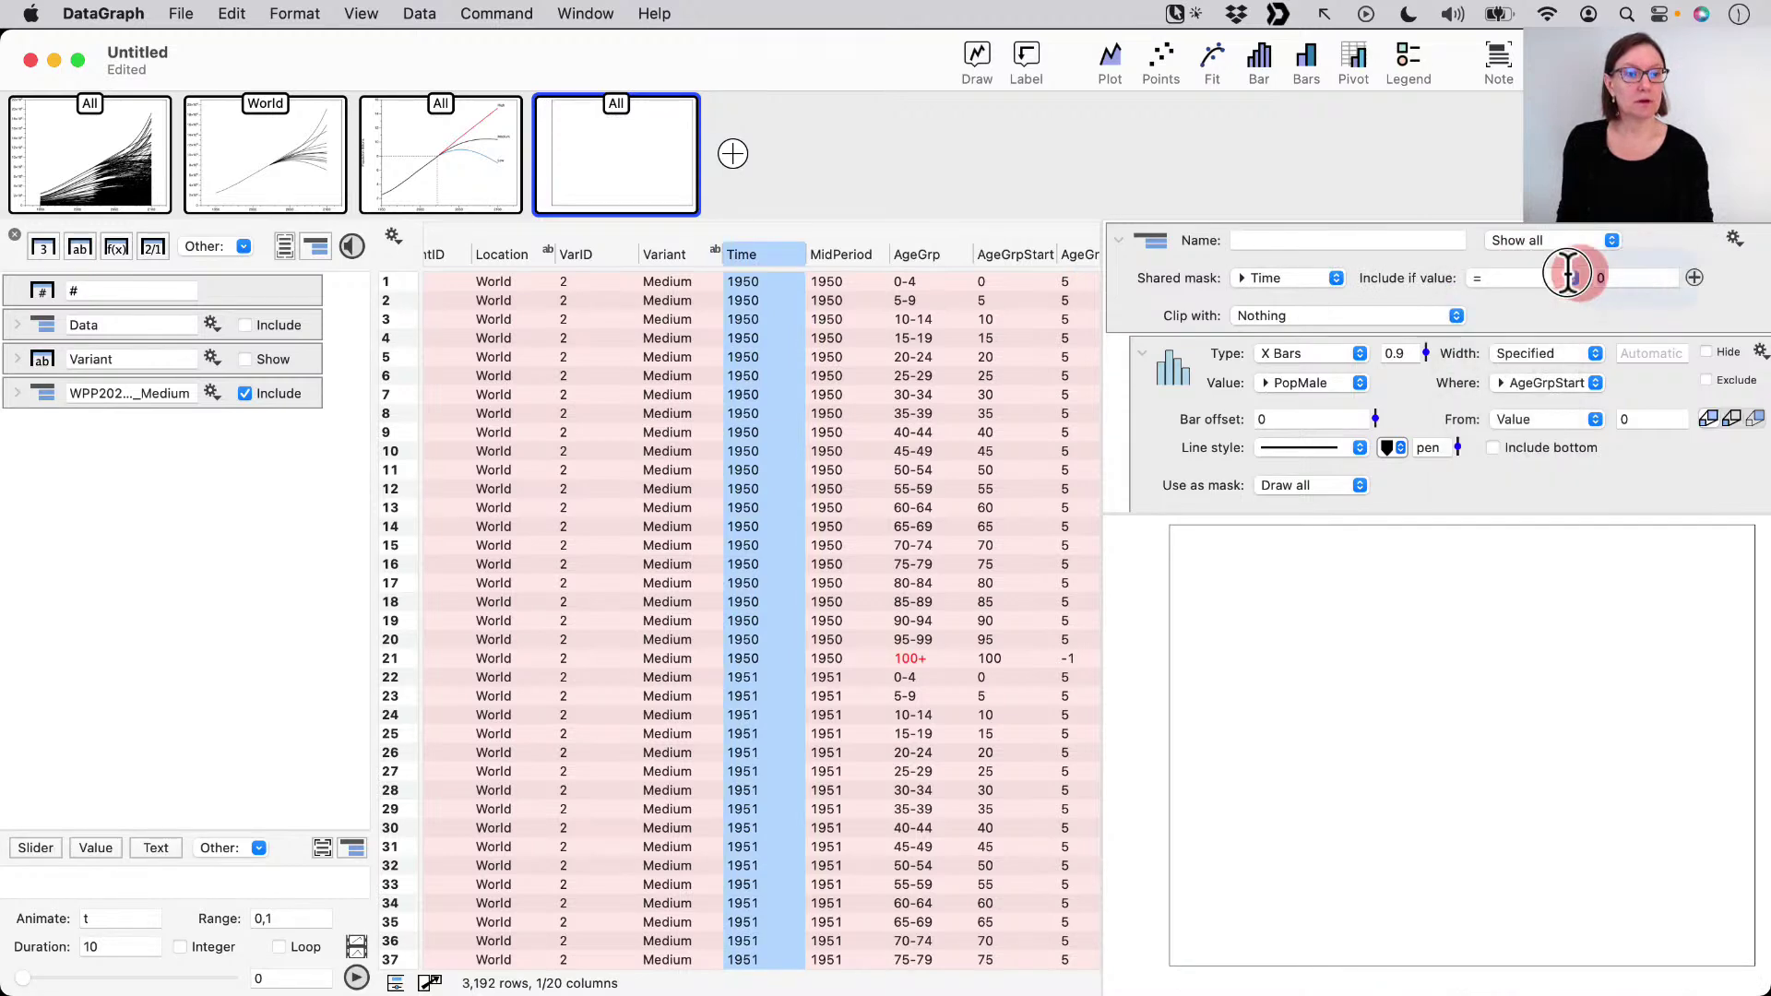
pyautogui.write('2022')
pyautogui.press('Return')
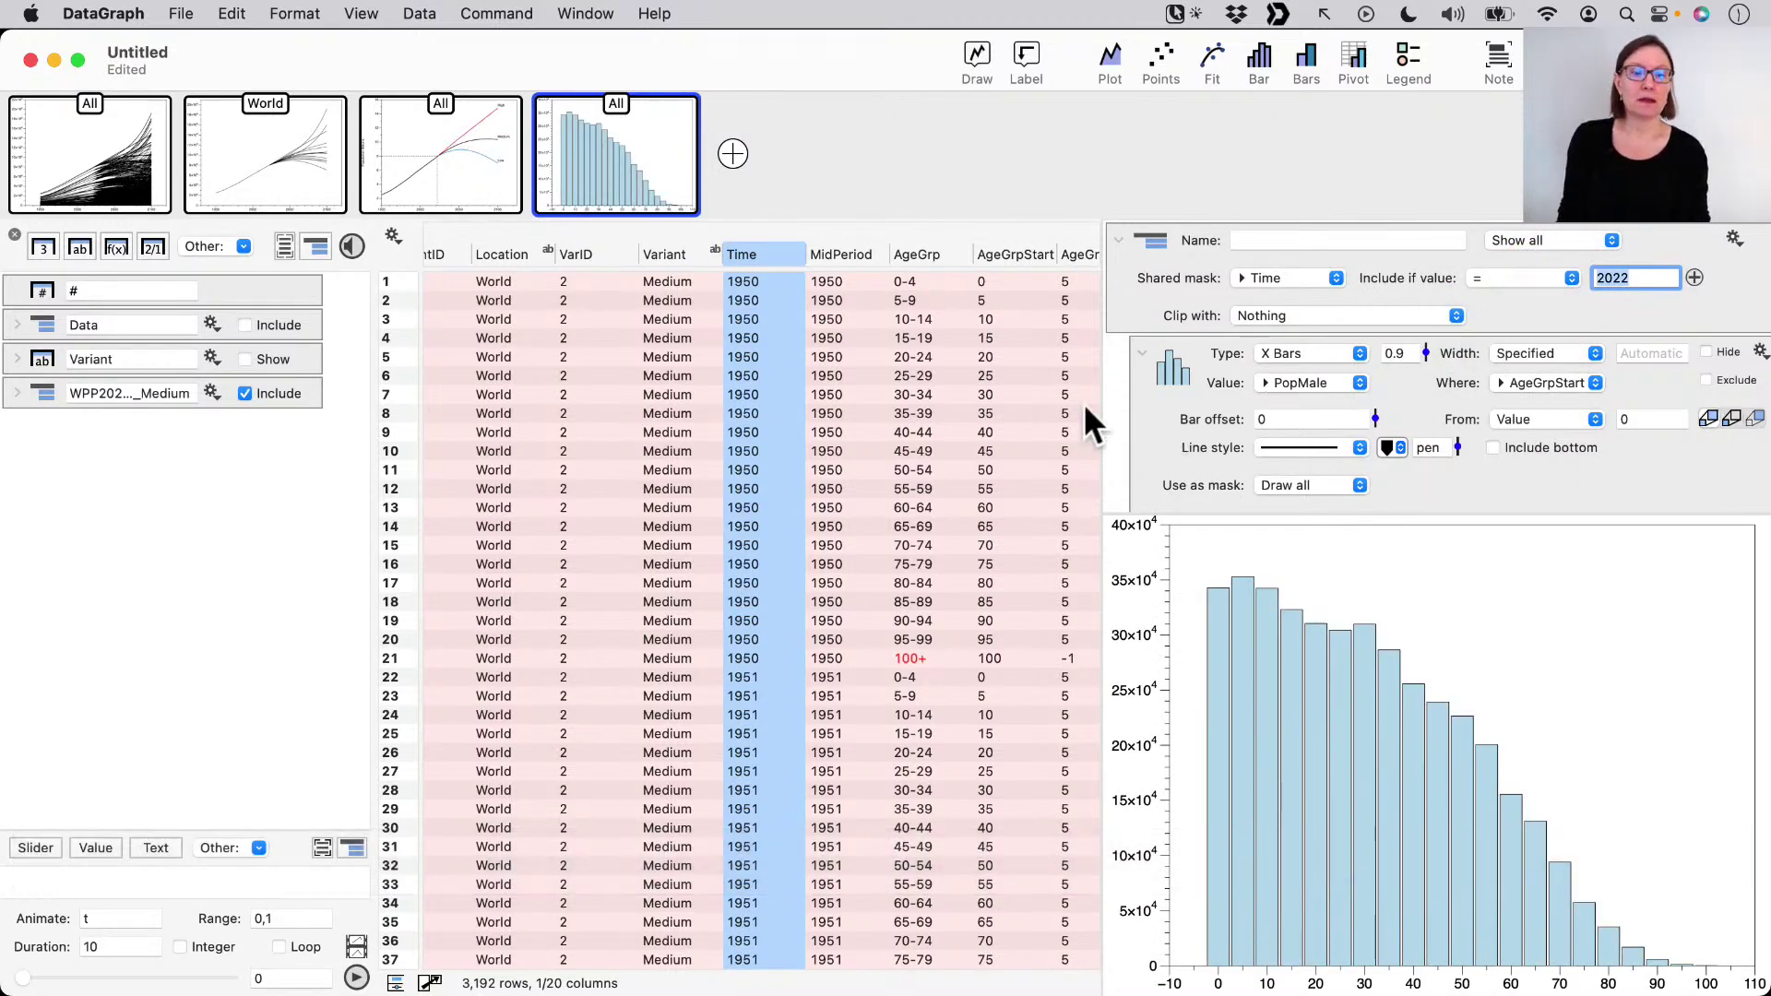
# - Widen the graph area and split the graph's X axis to add a second one
pyautogui.moveTo(1105, 415); pyautogui.dragTo(910, 396)
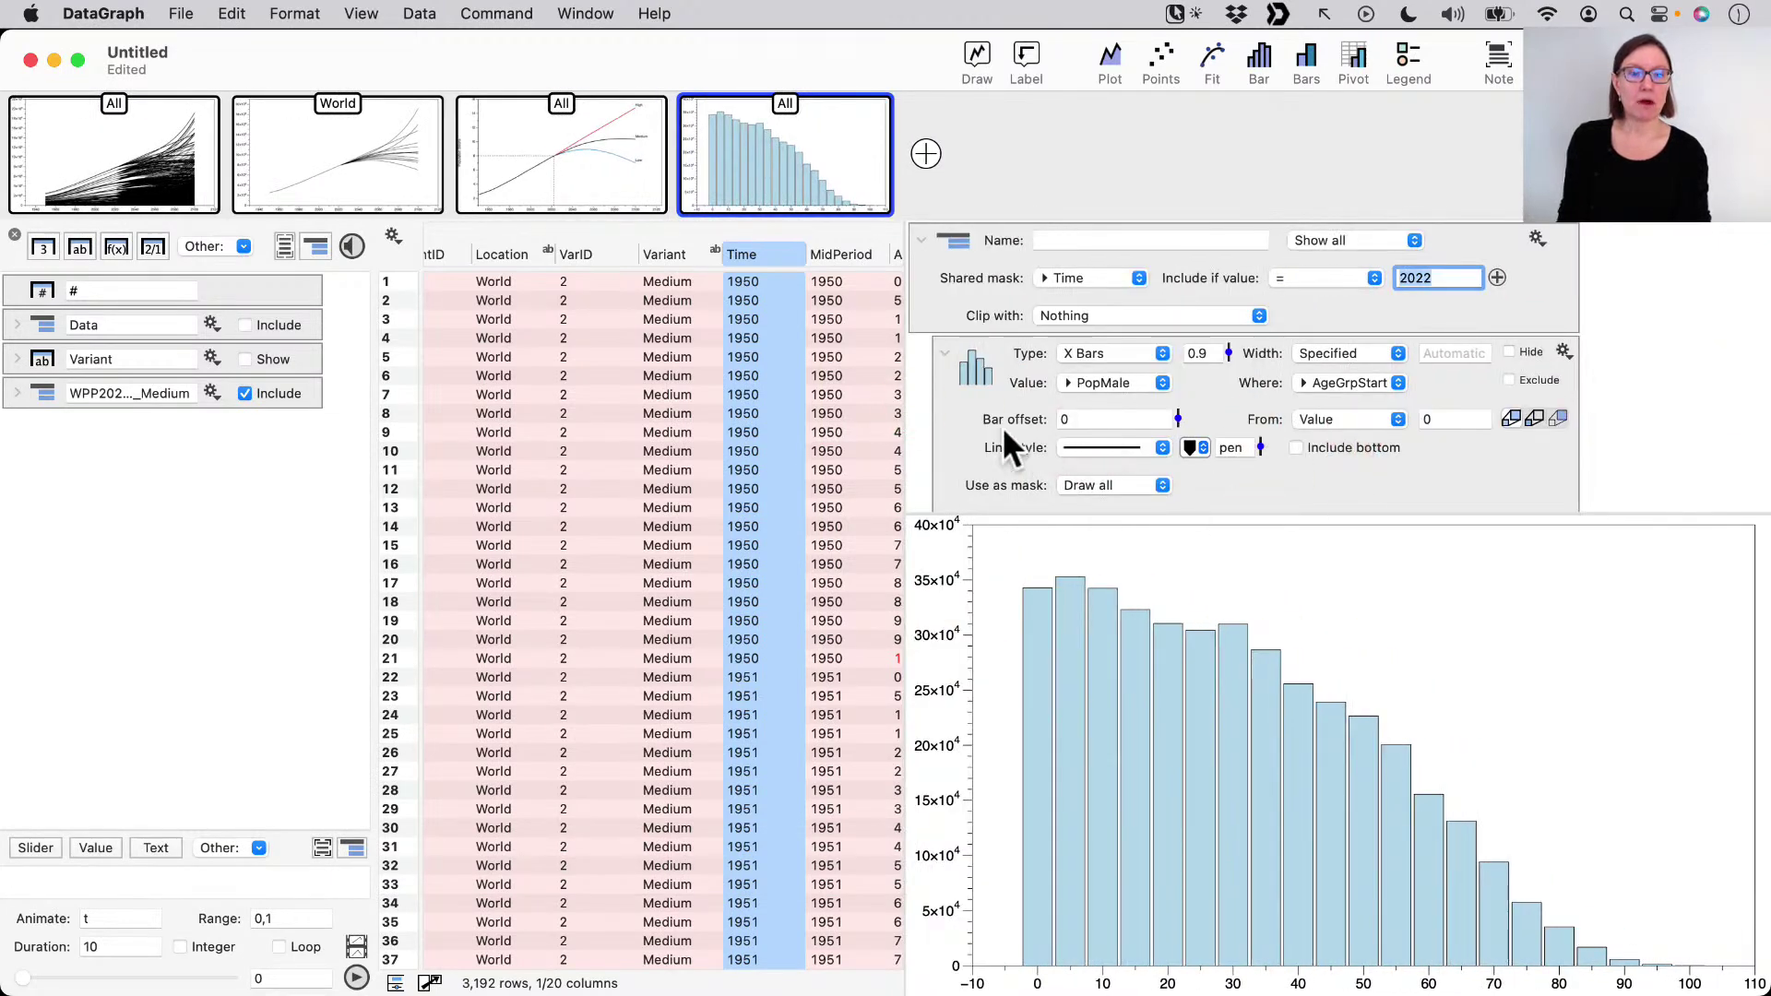
pyautogui.click(1005, 430)
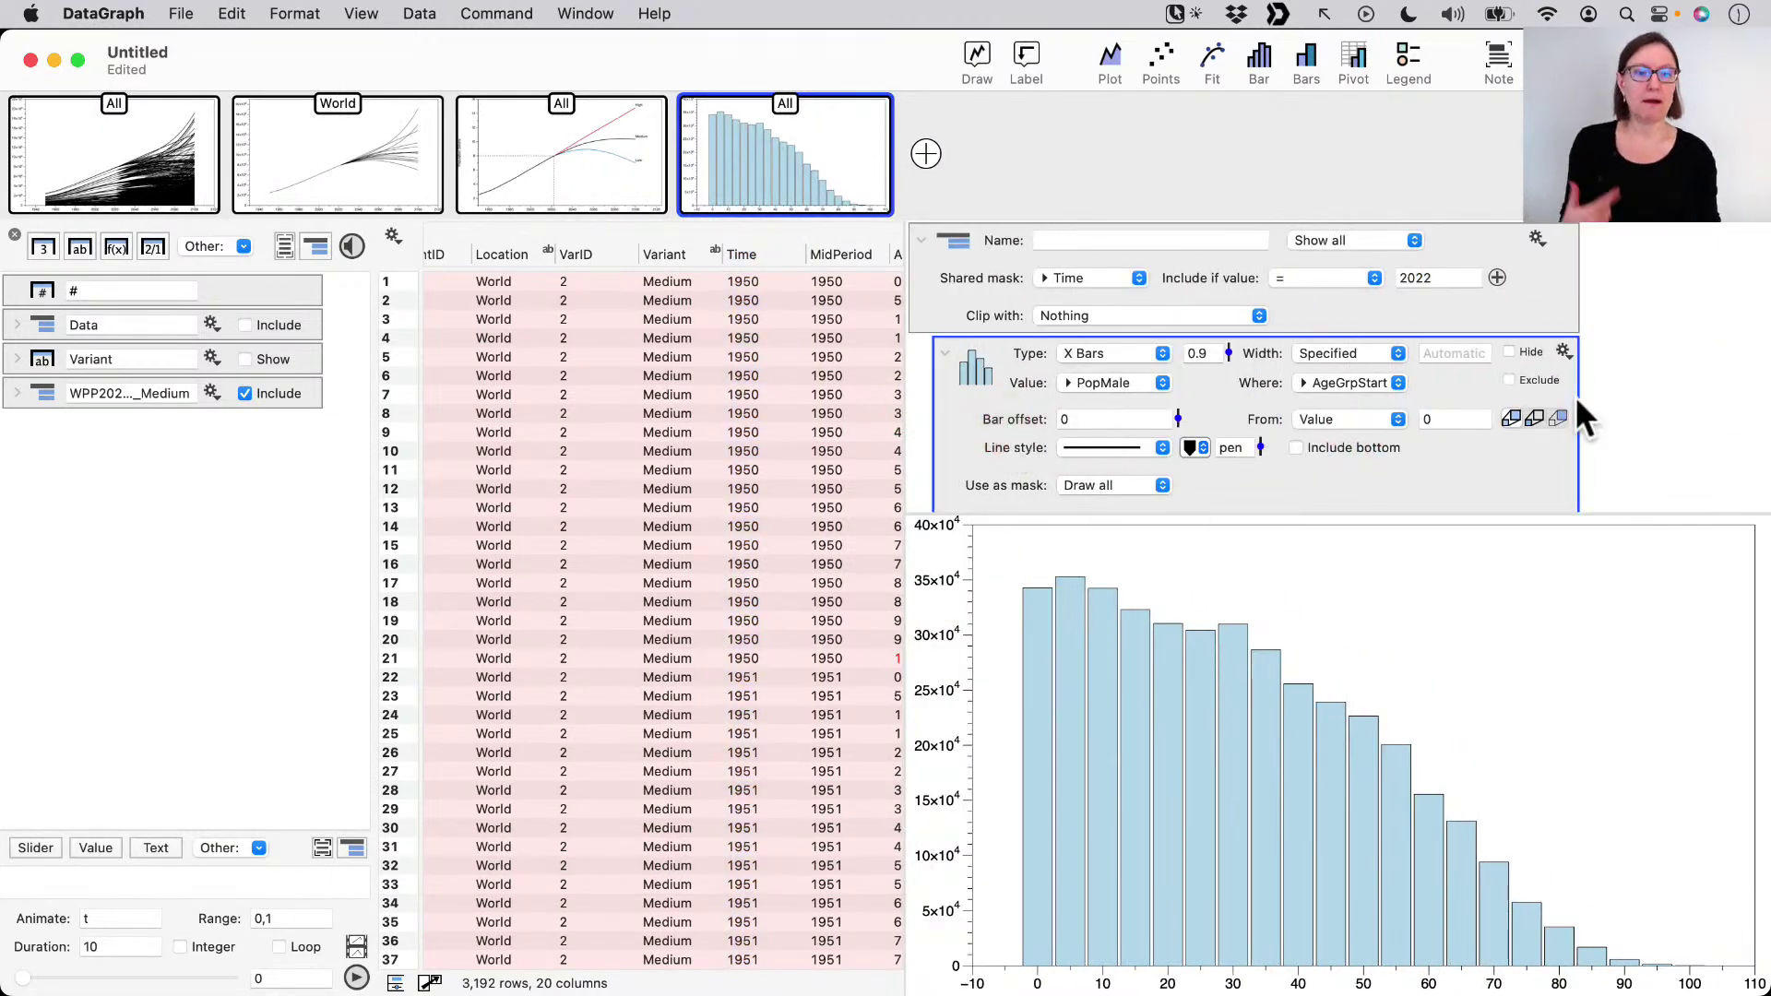
pyautogui.scroll(3, 1397, 390)
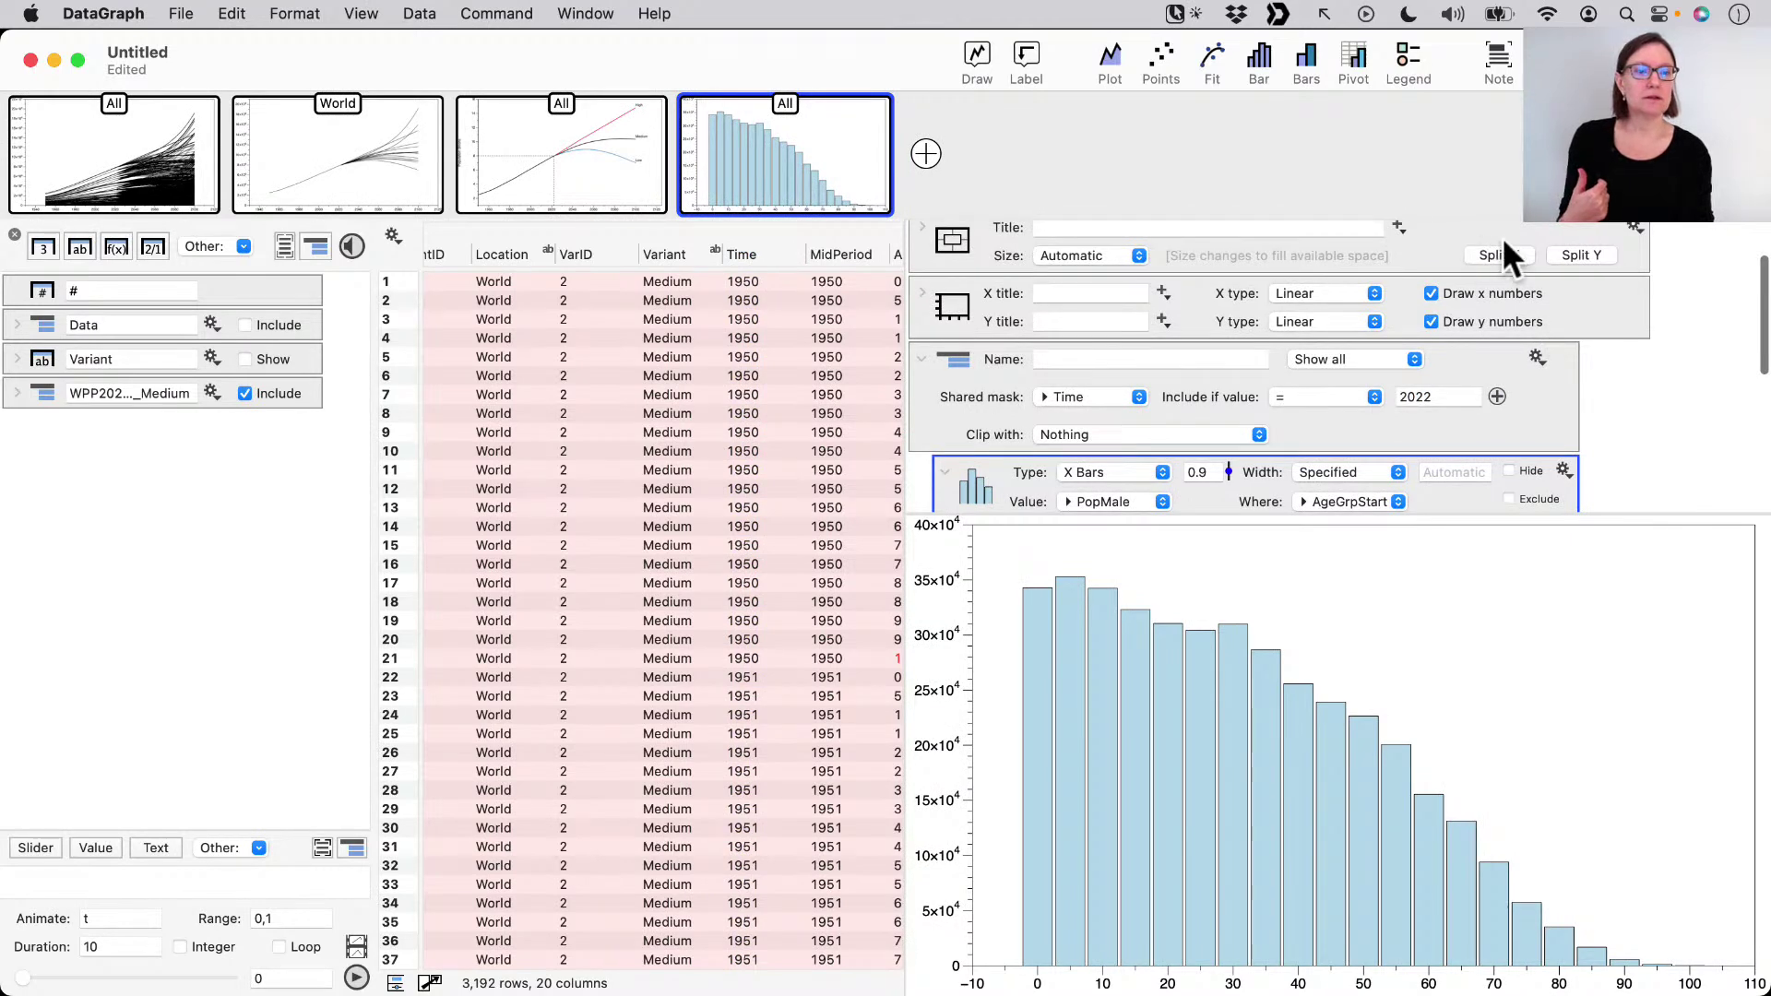
pyautogui.click(1499, 255)
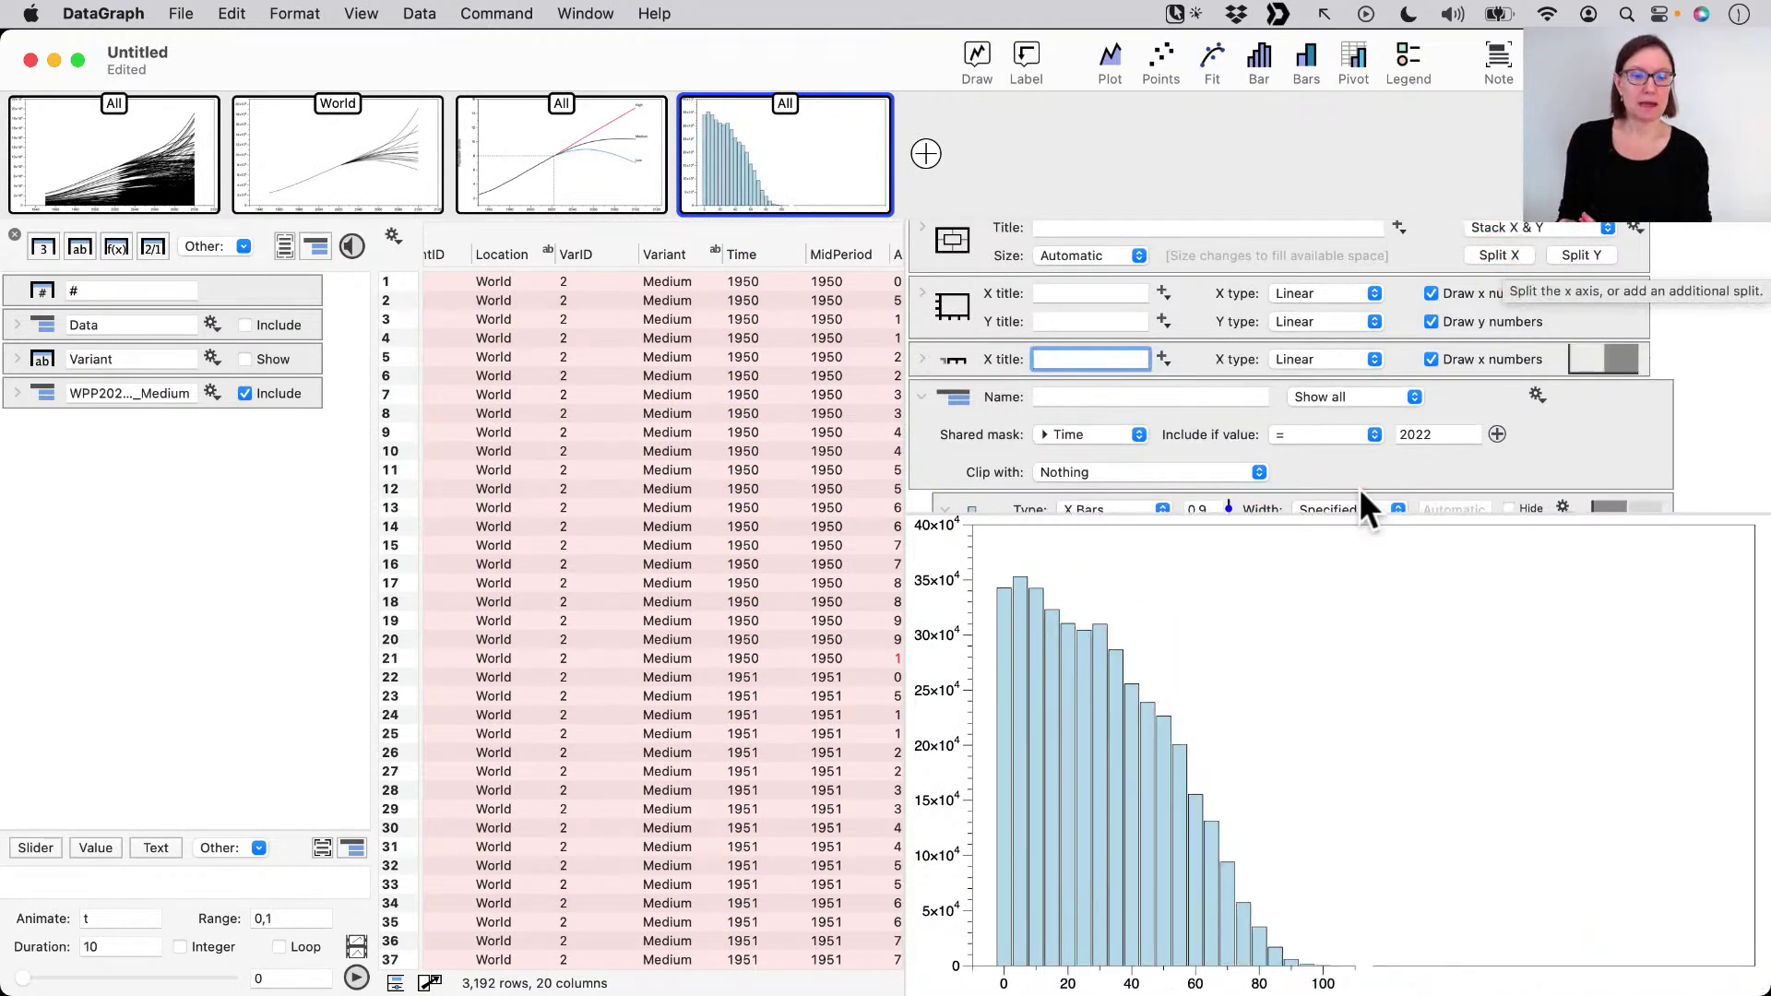
# - Collapse and duplicate the PopMale bar command, and assign the copy to the second X axis
pyautogui.scroll(-5, 1361, 496)
pyautogui.scroll(-3, 1413, 446)
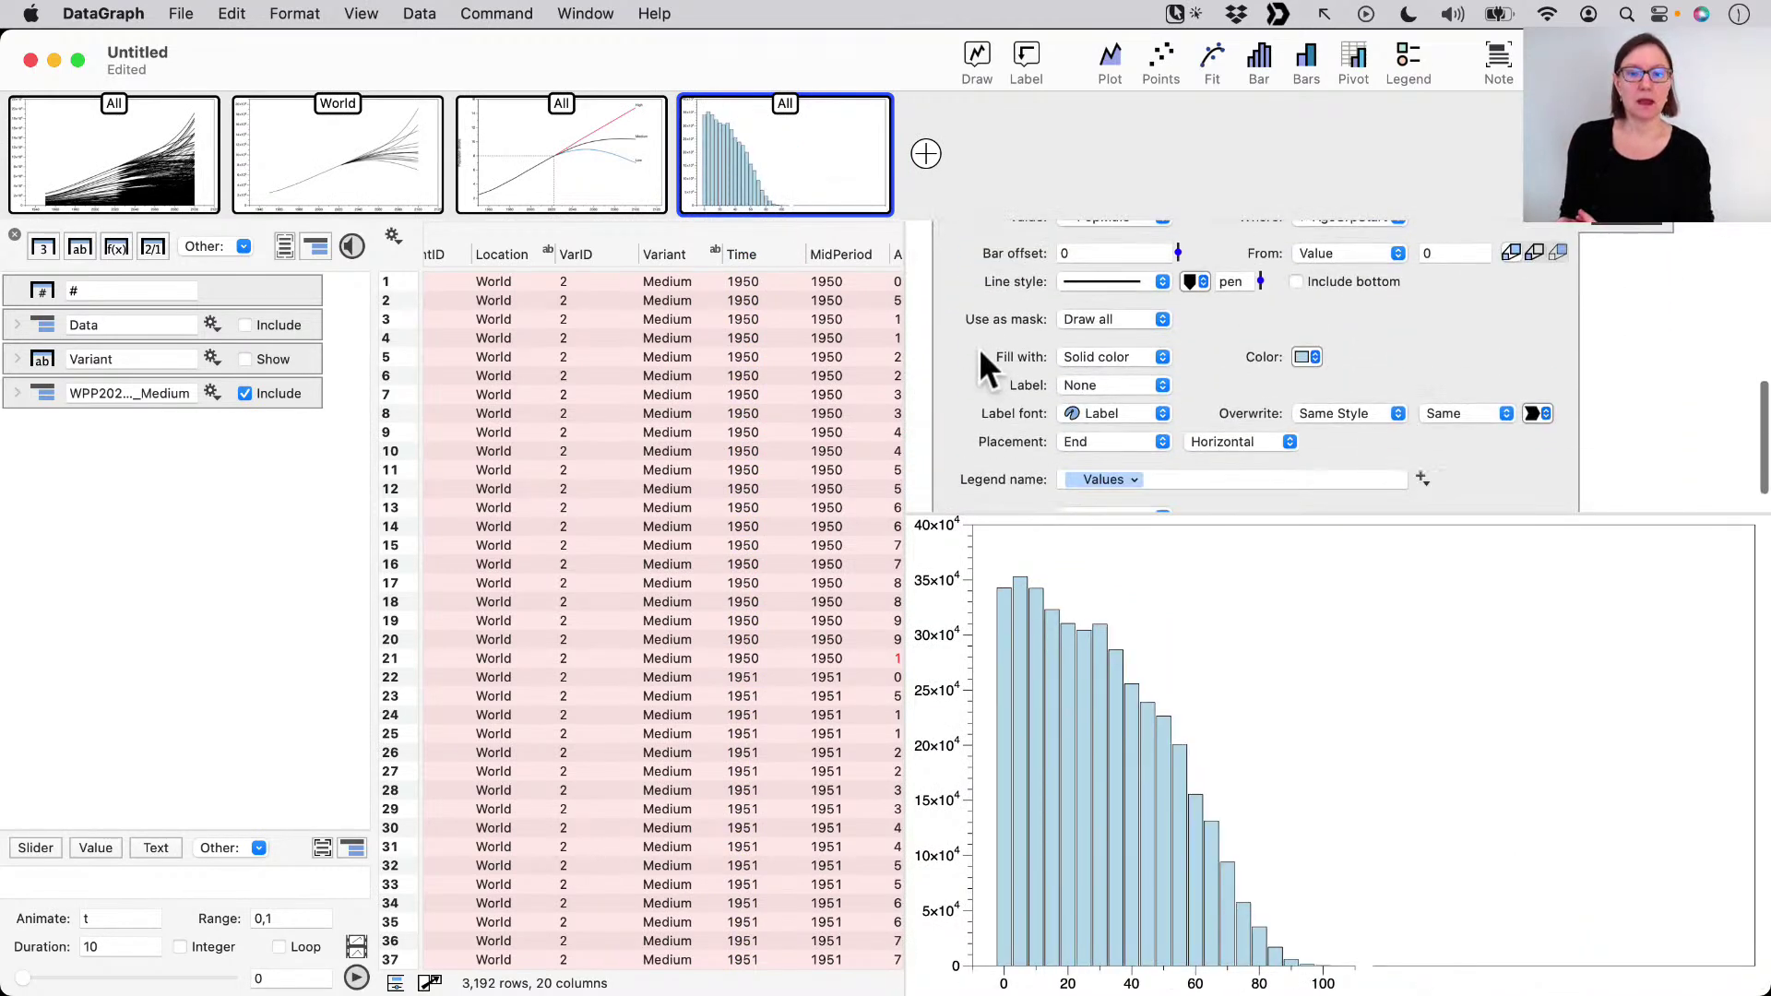
pyautogui.scroll(5, 978, 347)
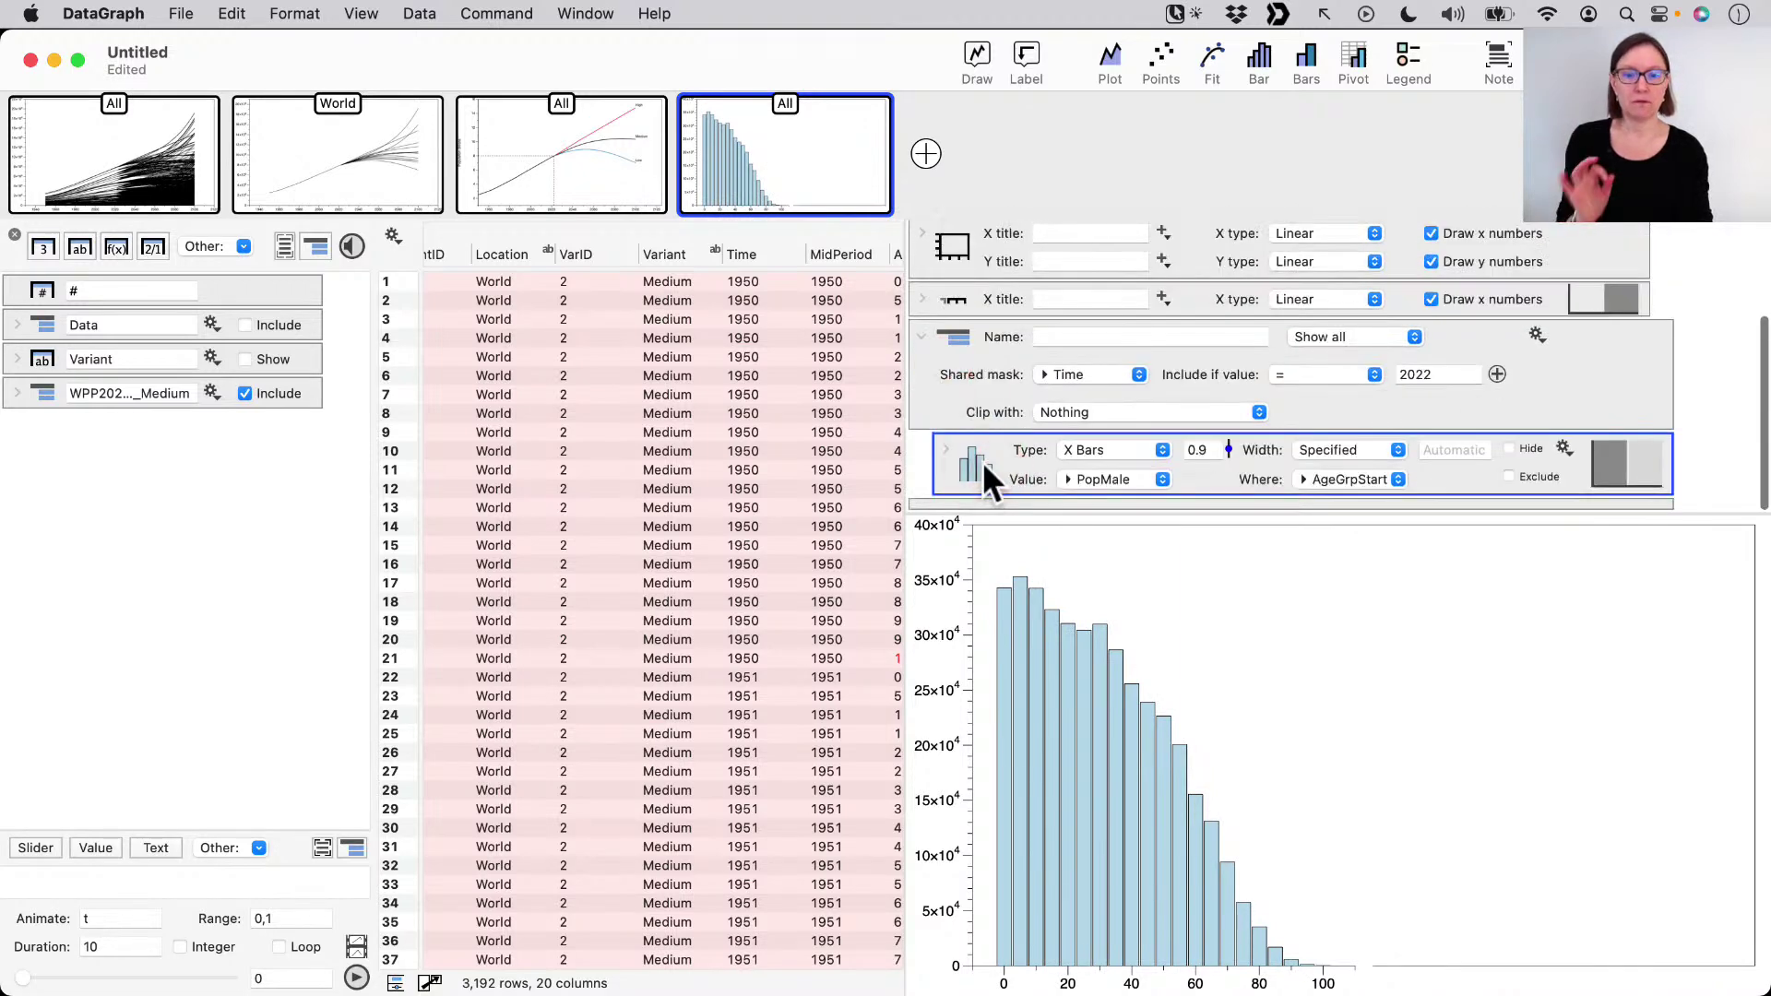
pyautogui.moveTo(986, 456); pyautogui.dragTo(989, 478)
pyautogui.click(1649, 486)
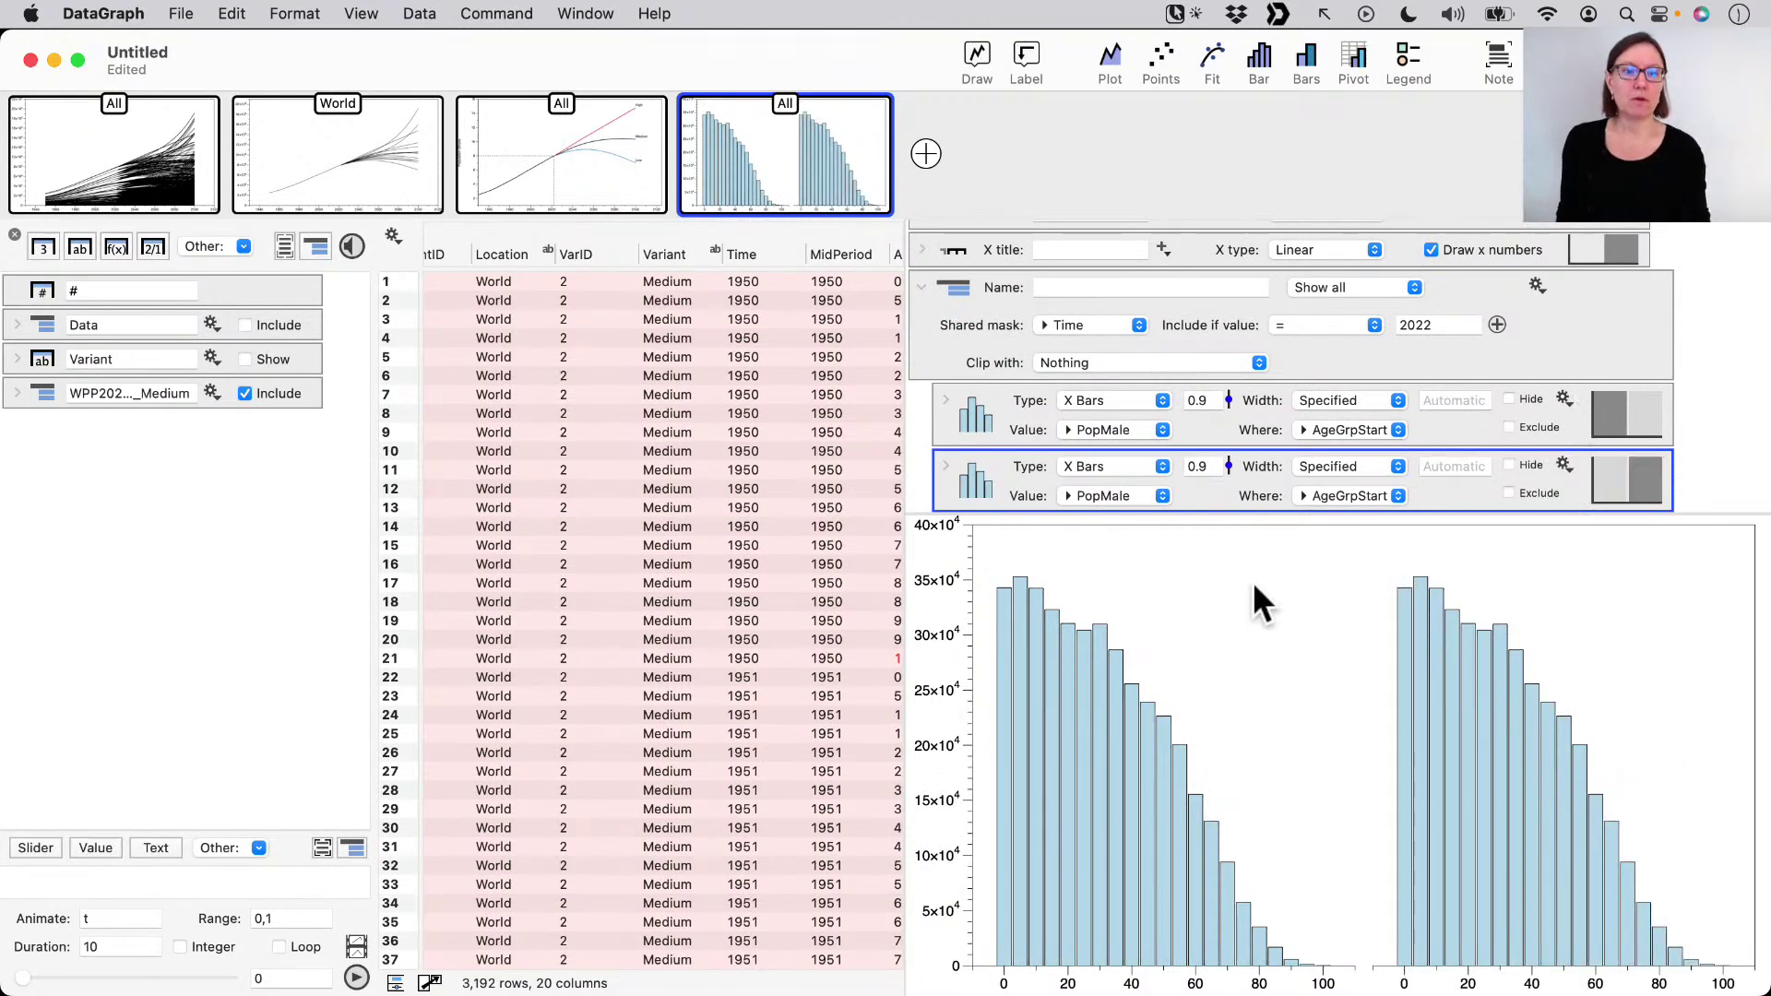
# - Change the type of both PopMale bar commands to Y Bars
pyautogui.click(1108, 402)
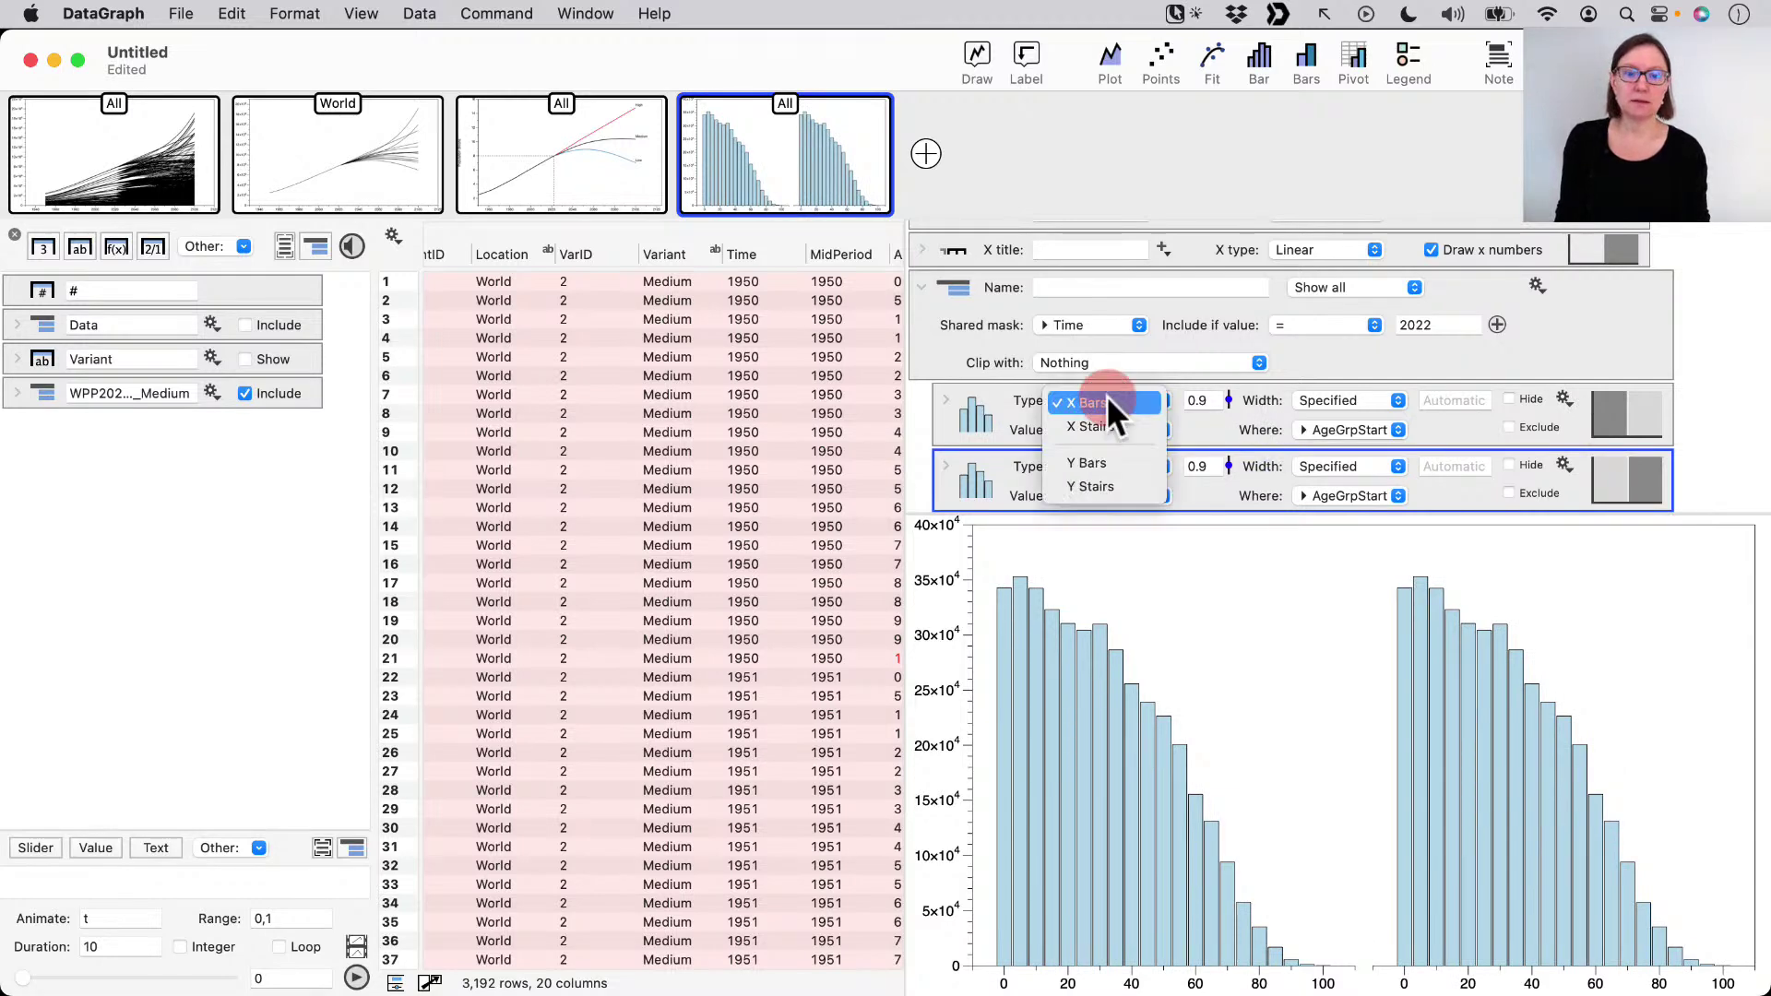
pyautogui.click(1111, 462)
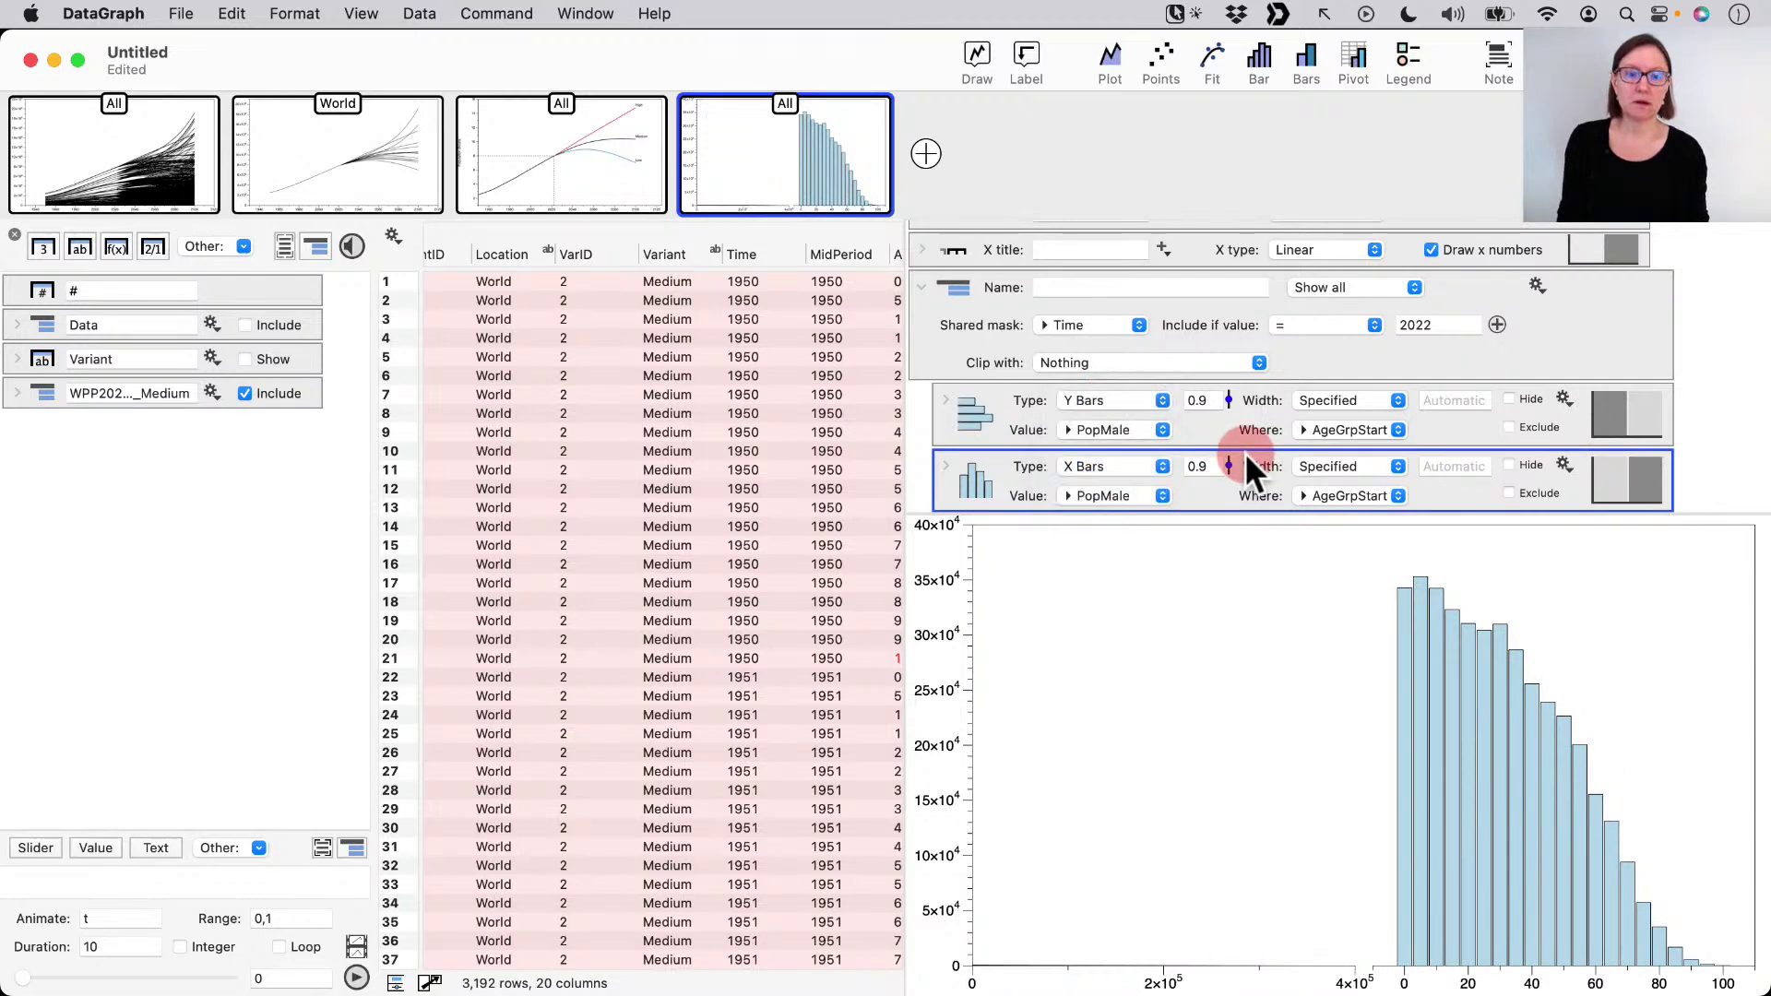
pyautogui.click(1110, 461)
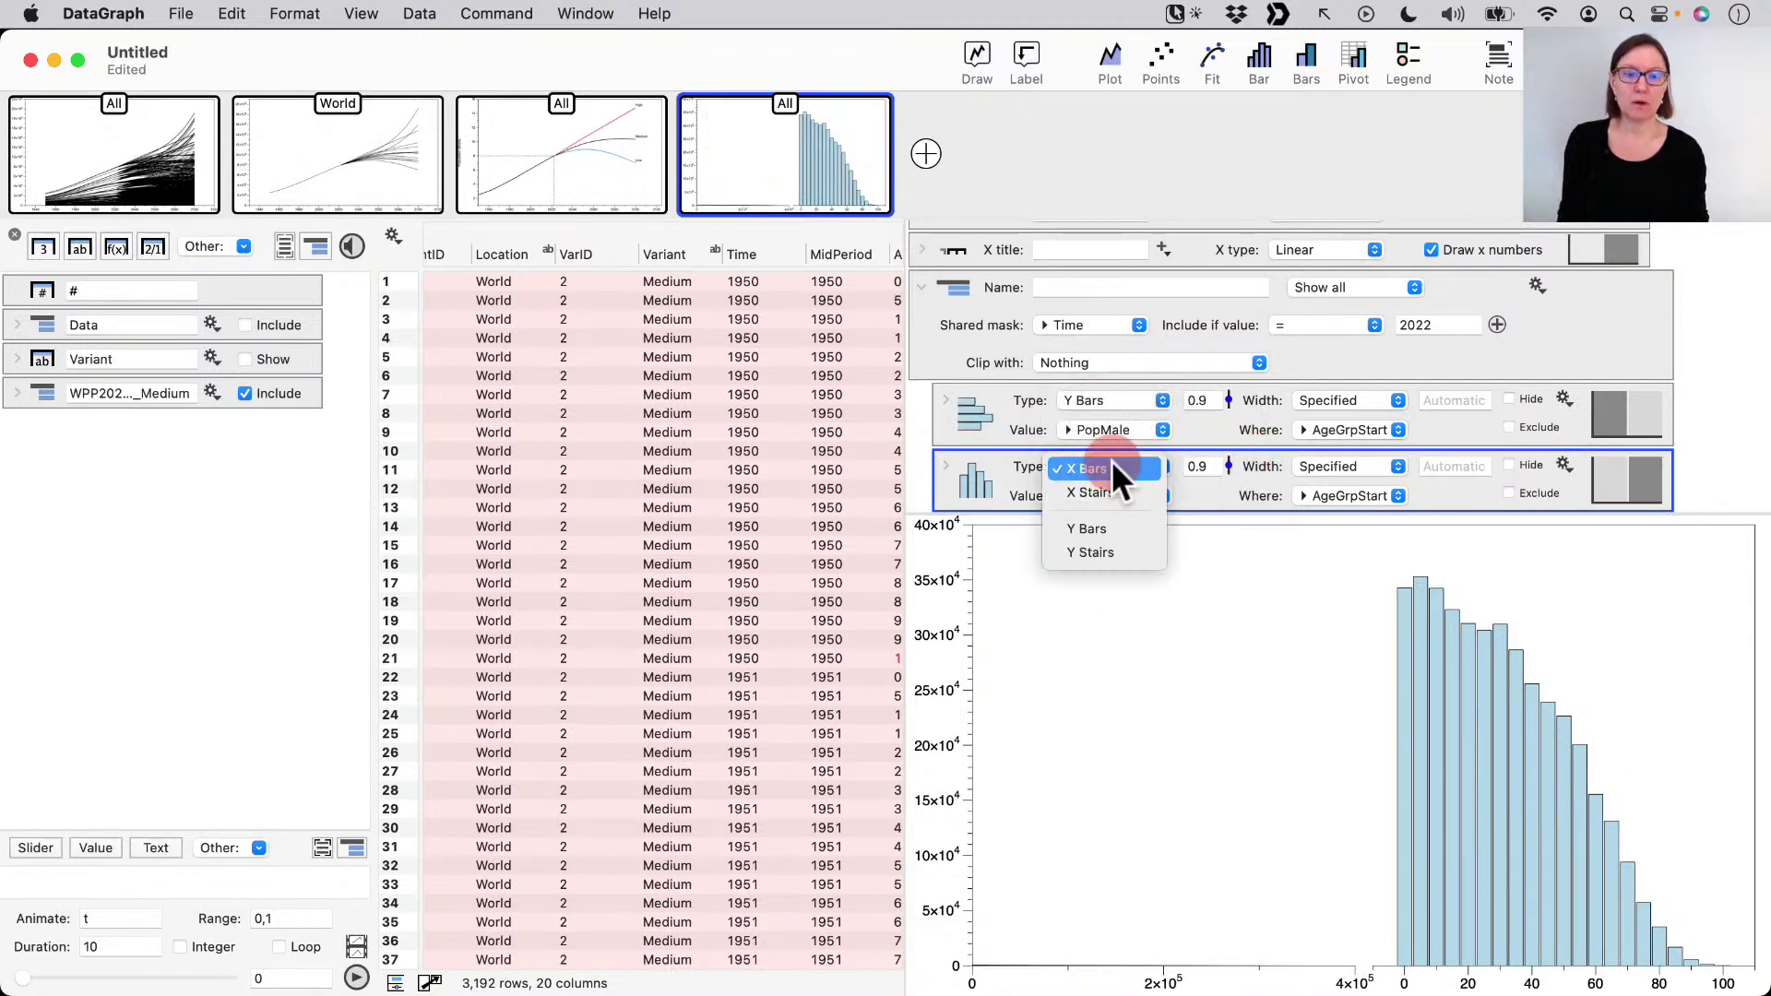
pyautogui.click(1105, 525)
pyautogui.click(1190, 715)
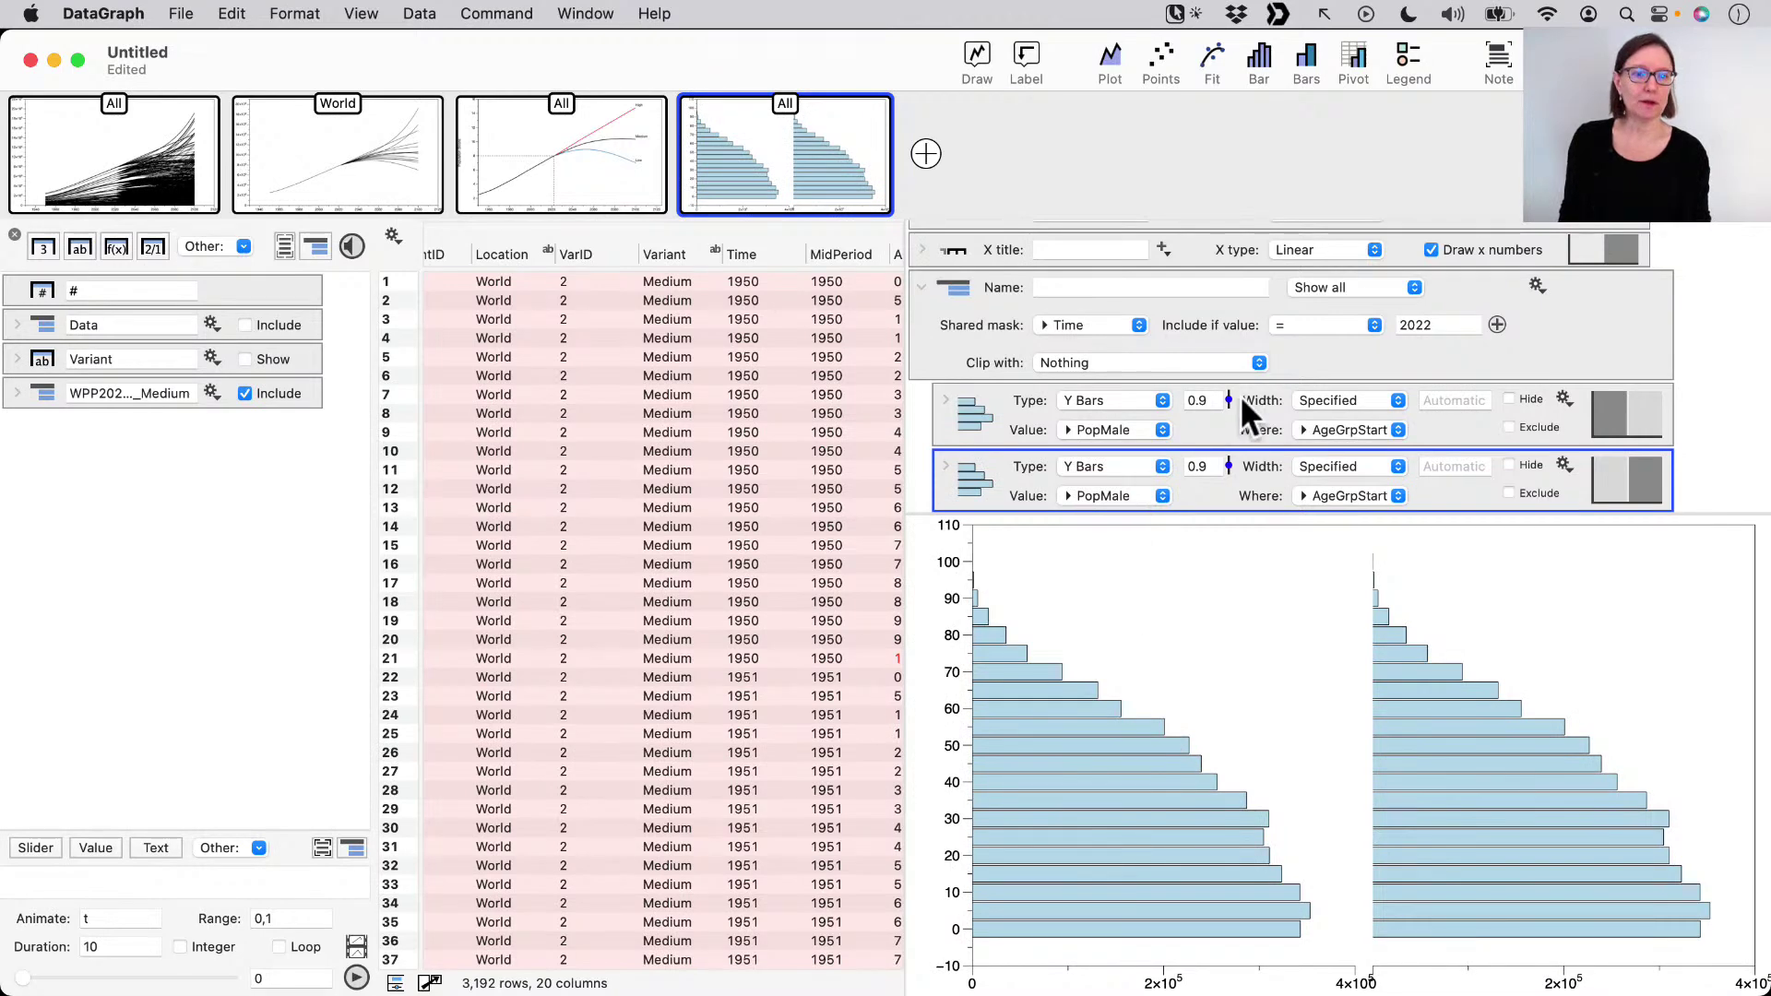
# - Set the first X axis type to Reversed and enlarge the graph area vertically
pyautogui.scroll(4, 1241, 397)
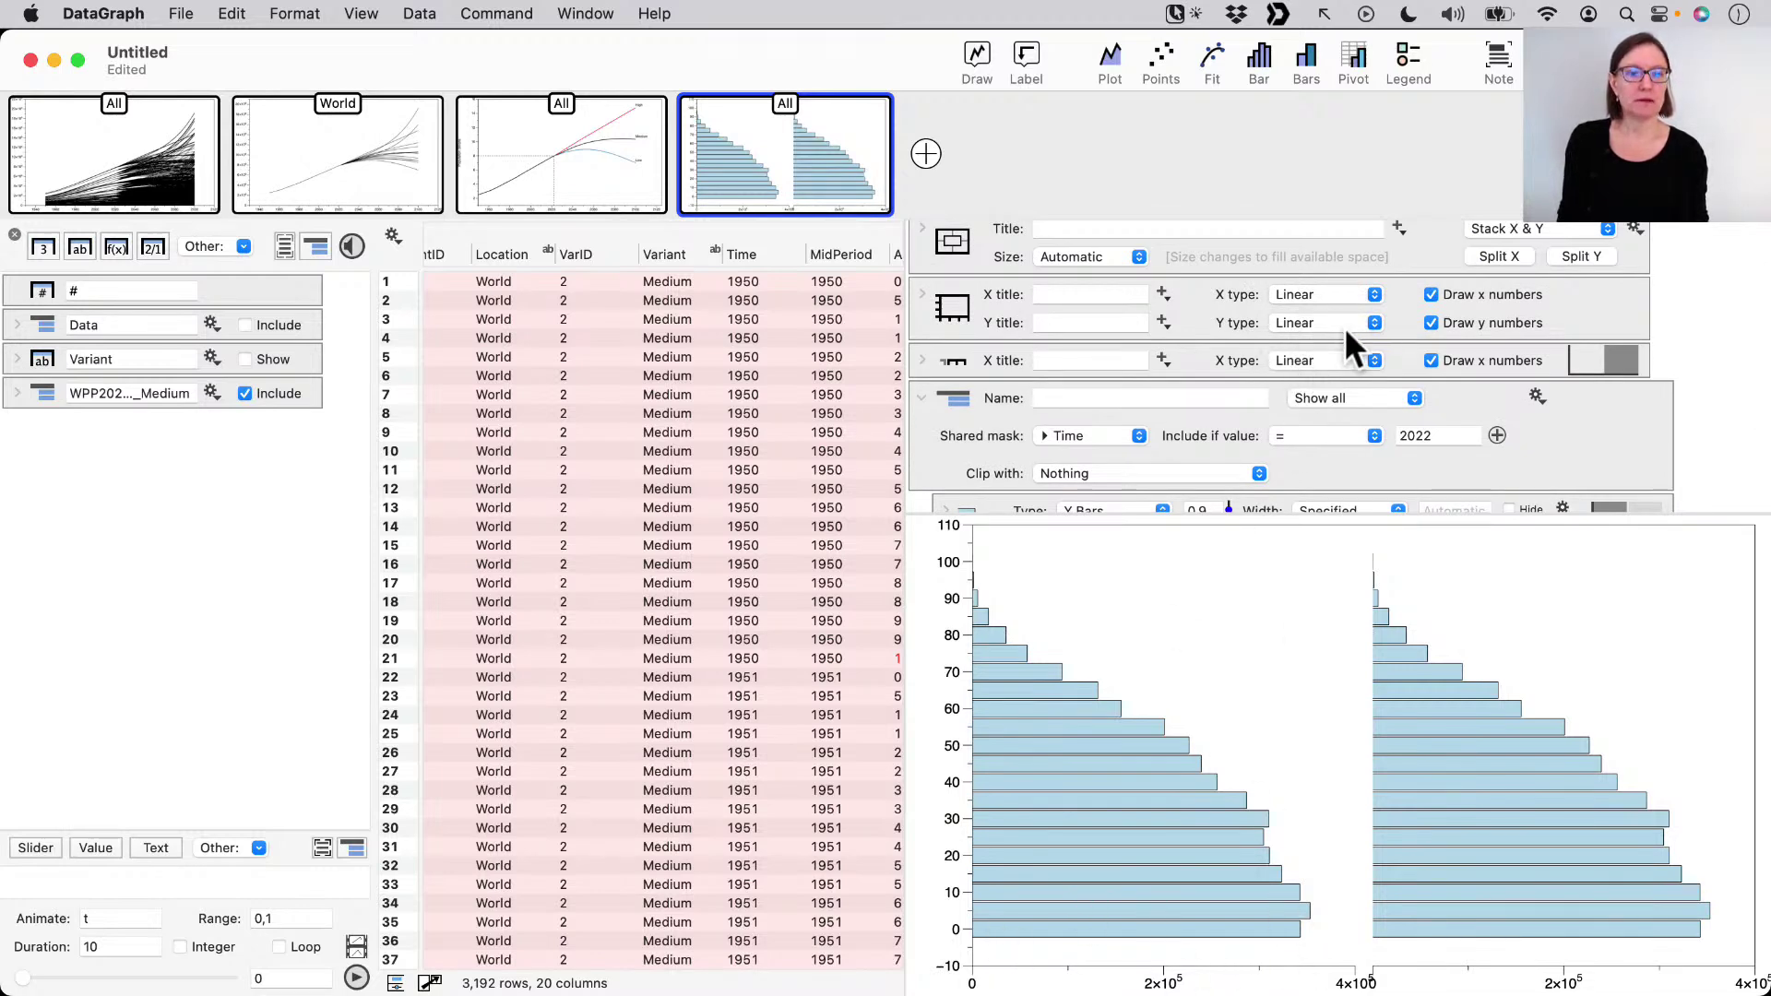
pyautogui.click(1320, 291)
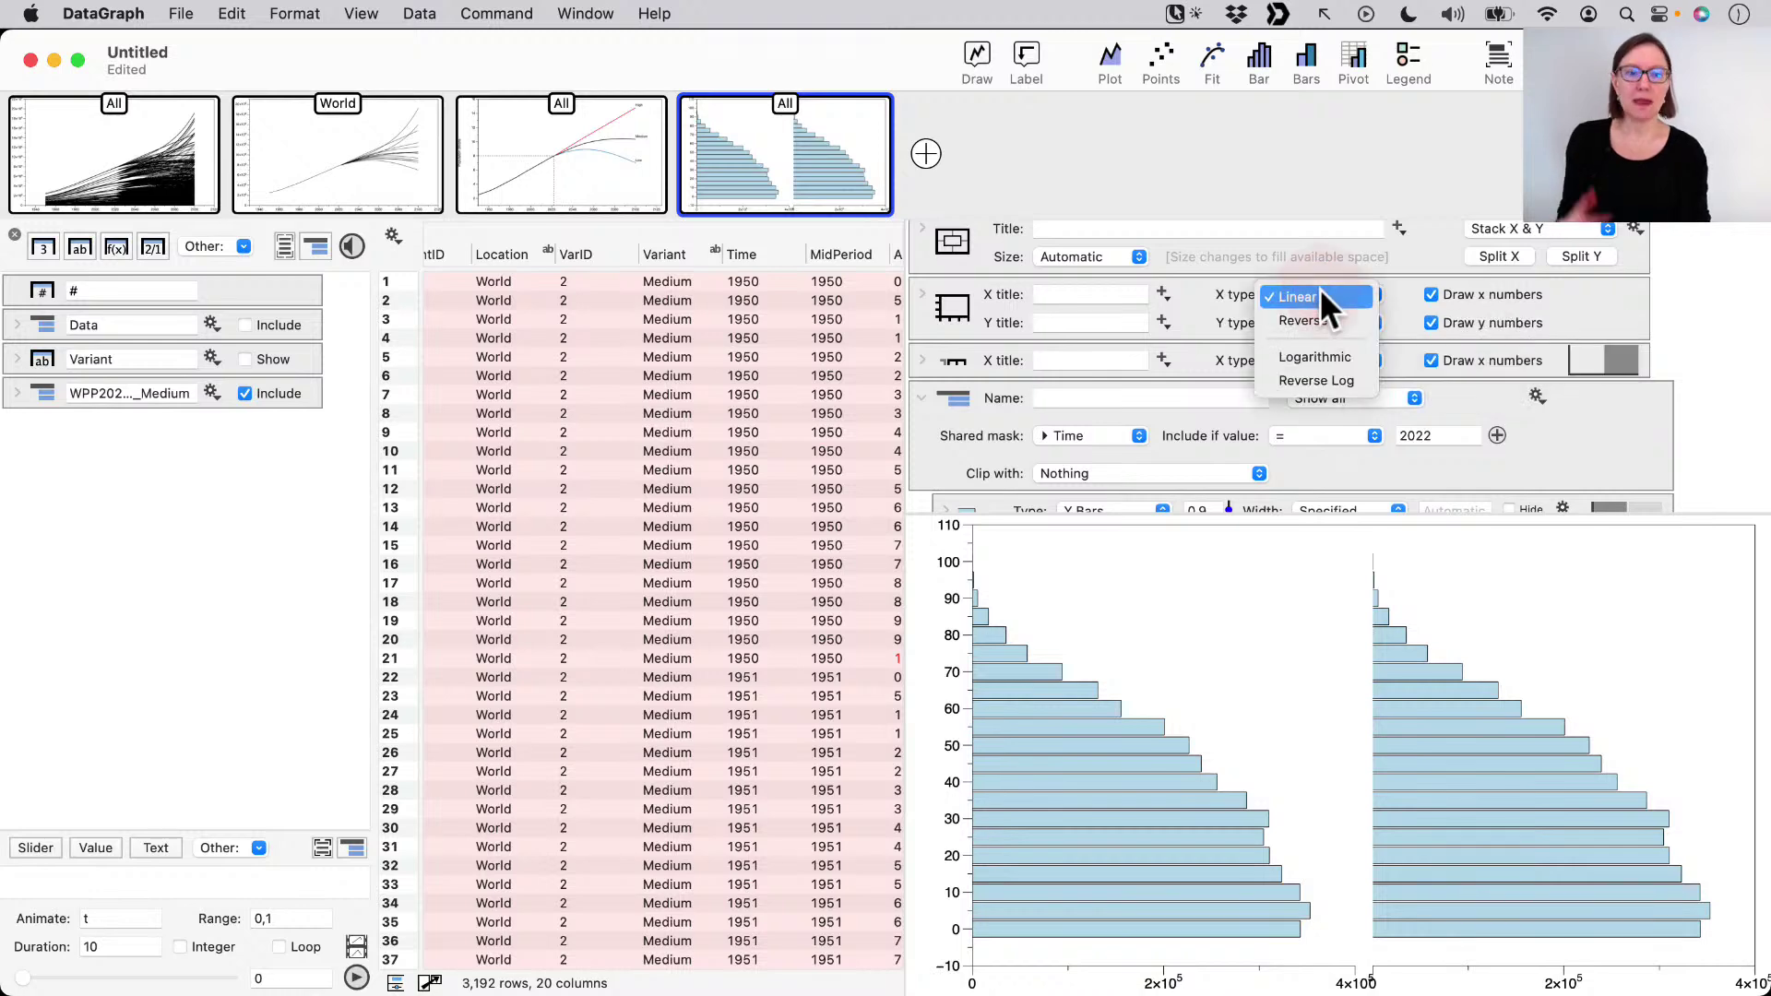
pyautogui.click(1312, 318)
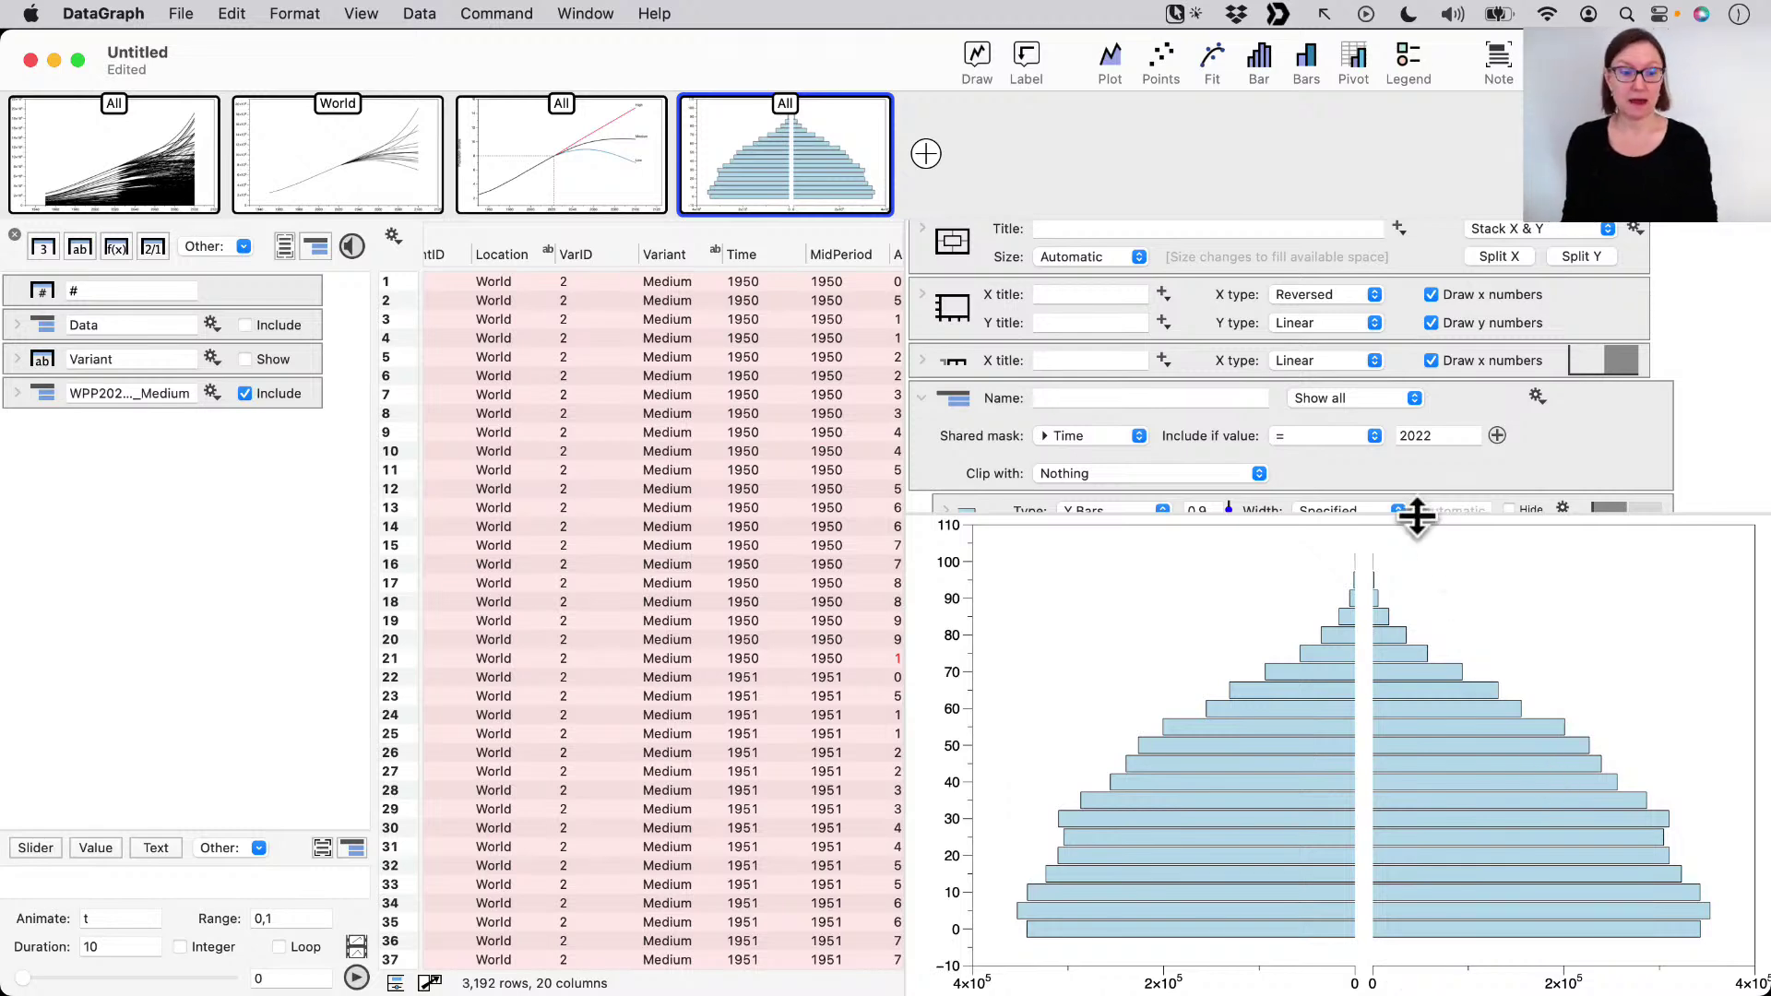
pyautogui.moveTo(1415, 515); pyautogui.dragTo(1391, 441)
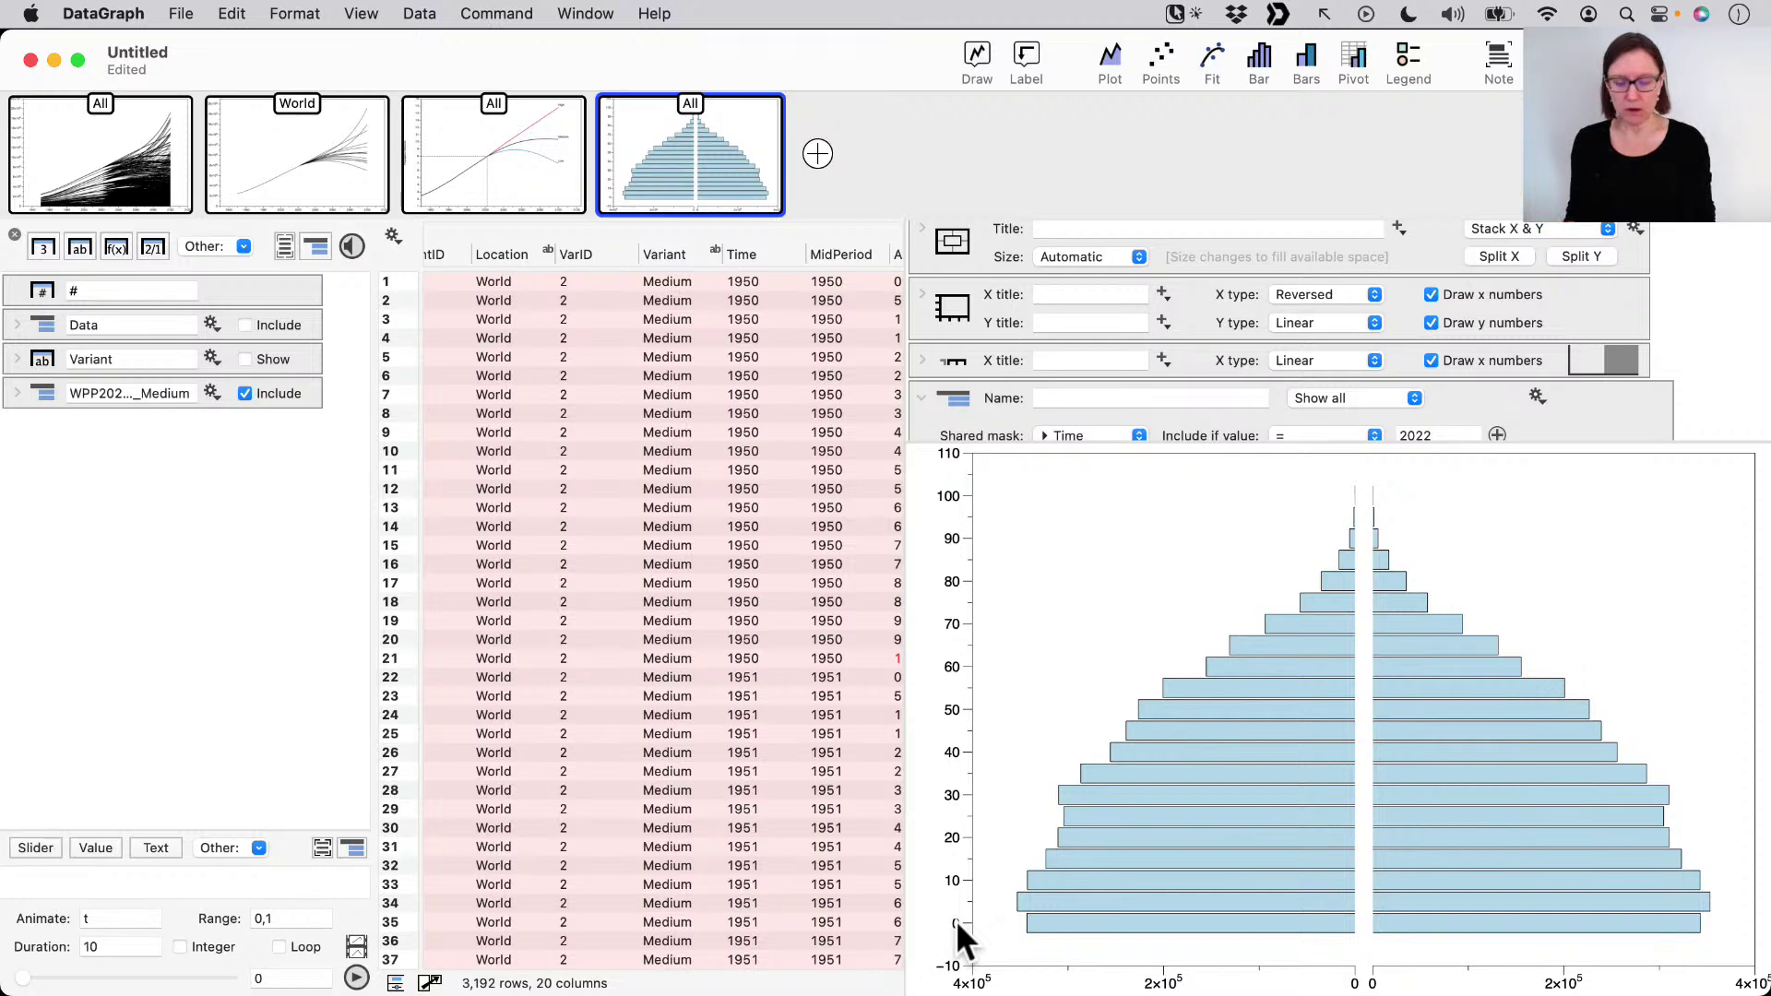
pyautogui.hotkey('ctrl', 'a')
pyautogui.moveTo(931, 942); pyautogui.dragTo(977, 924)
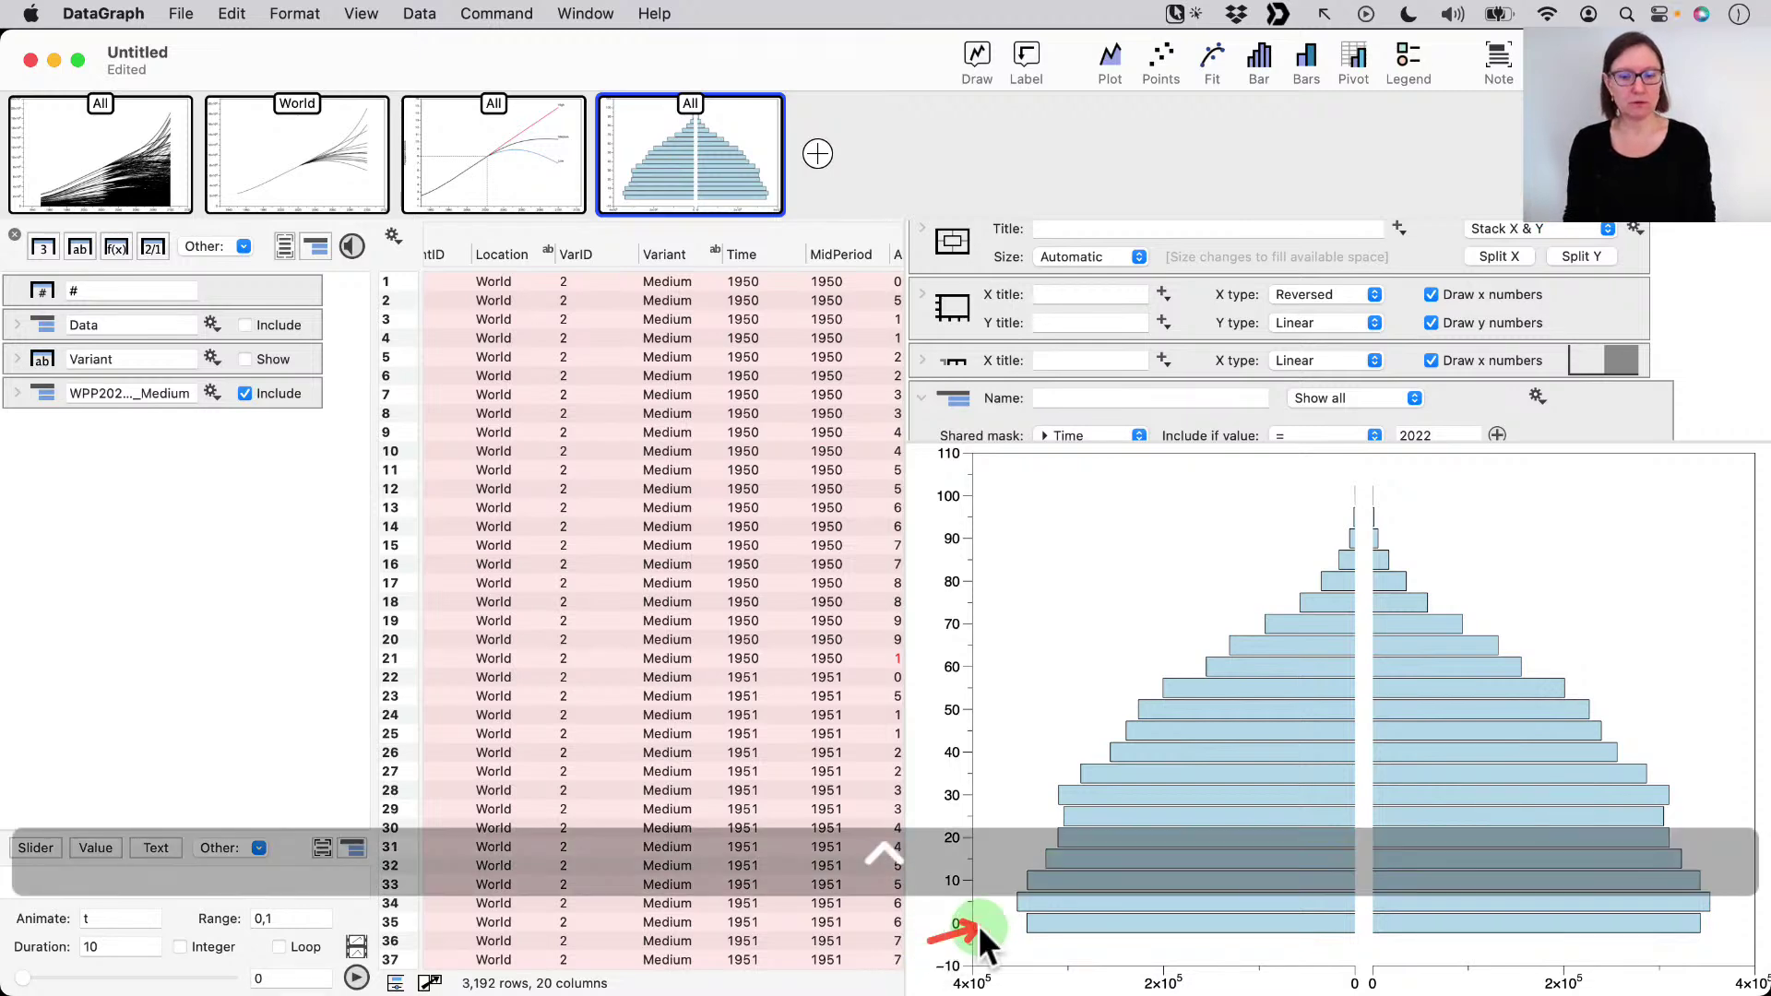
pyautogui.moveTo(972, 941)
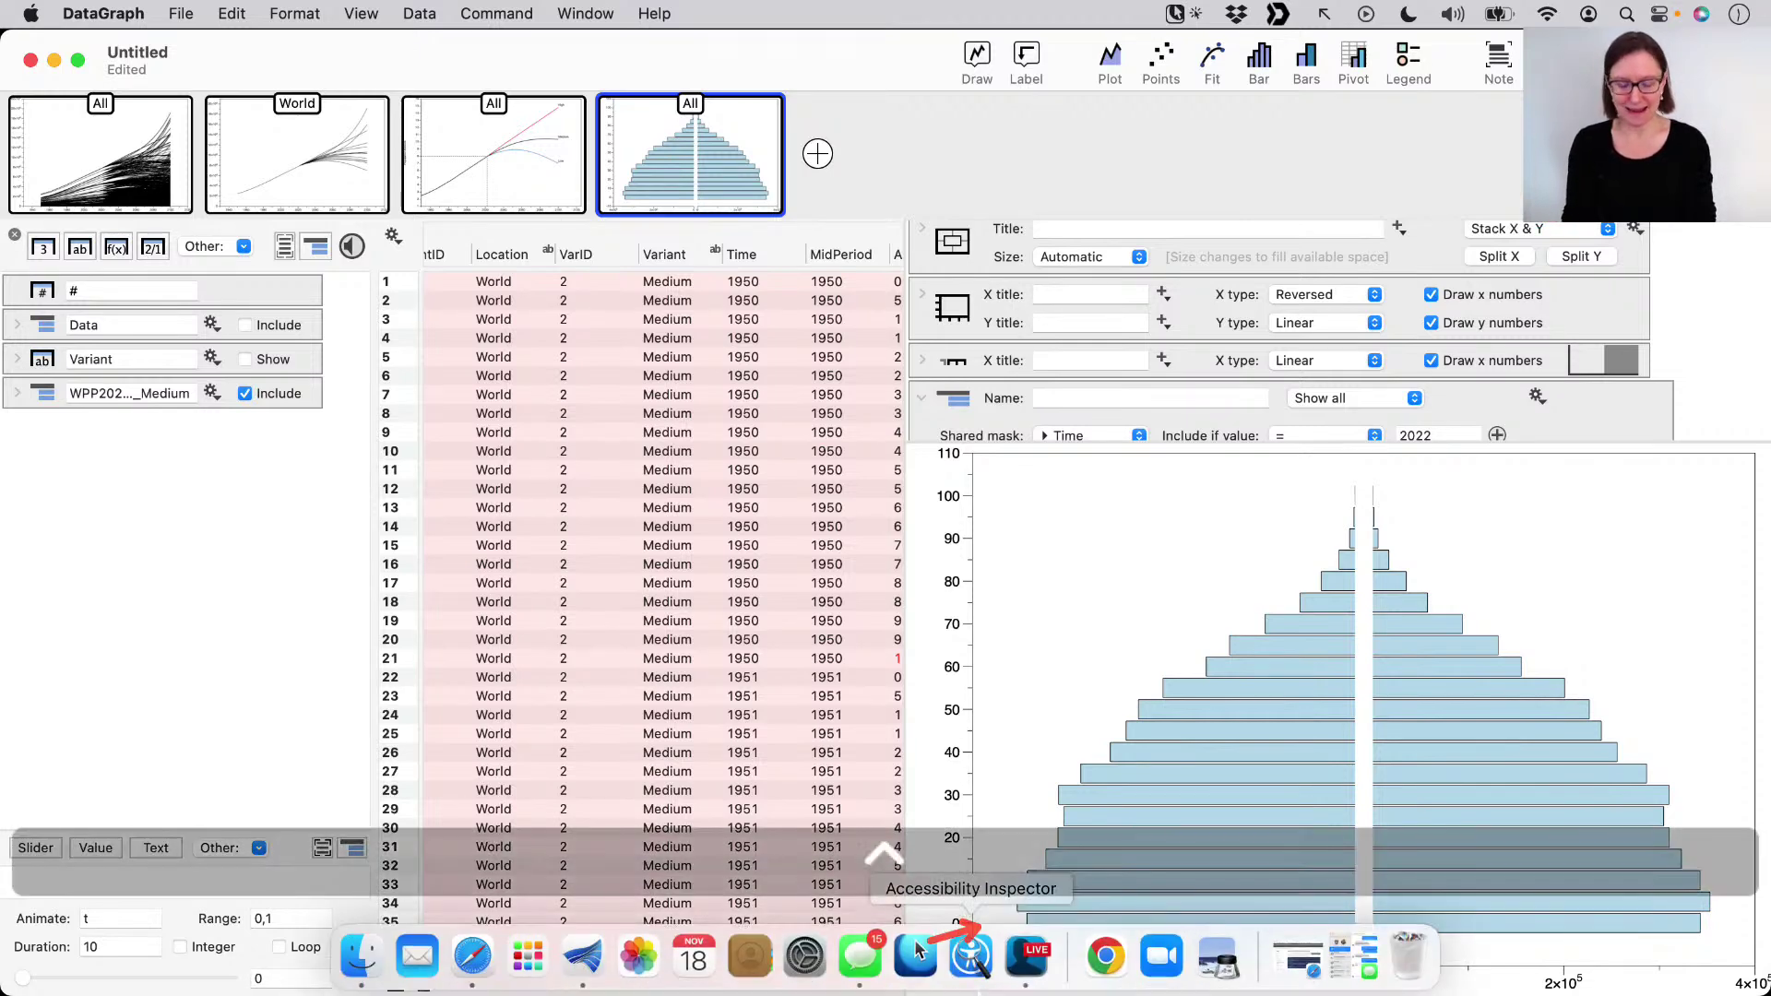
pyautogui.hotkey('ctrl', 'z')
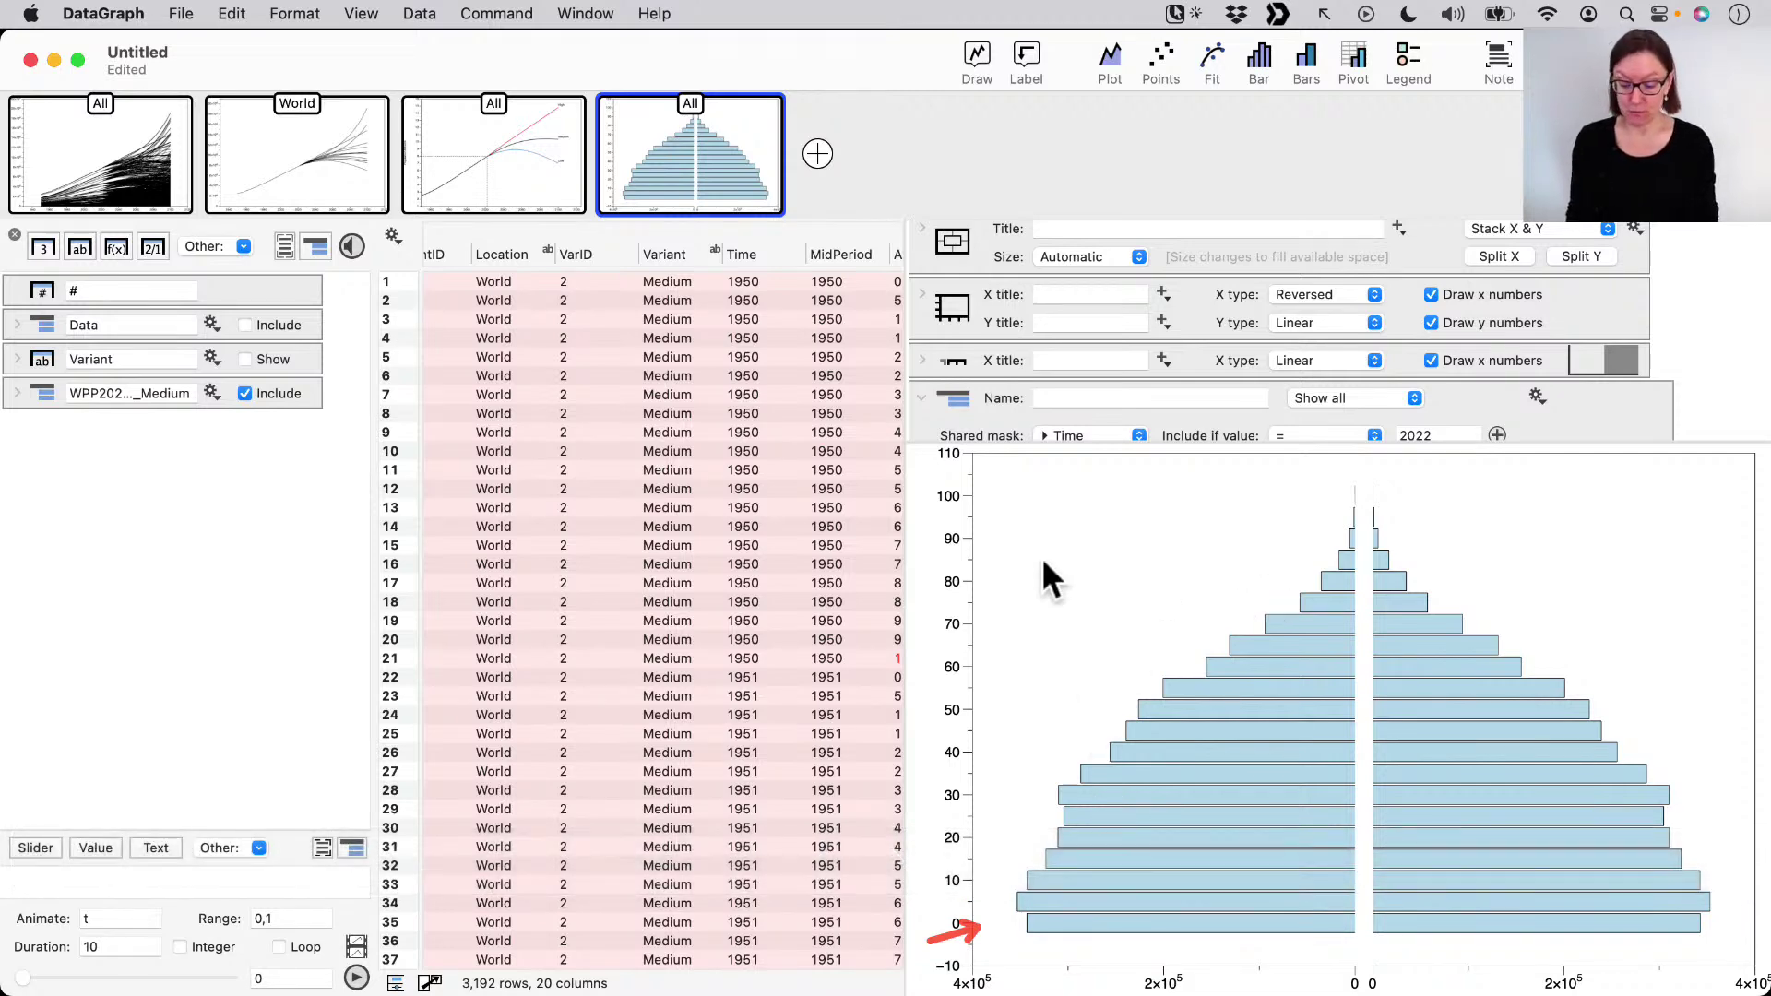
pyautogui.hotkey('ctrl', 'a')
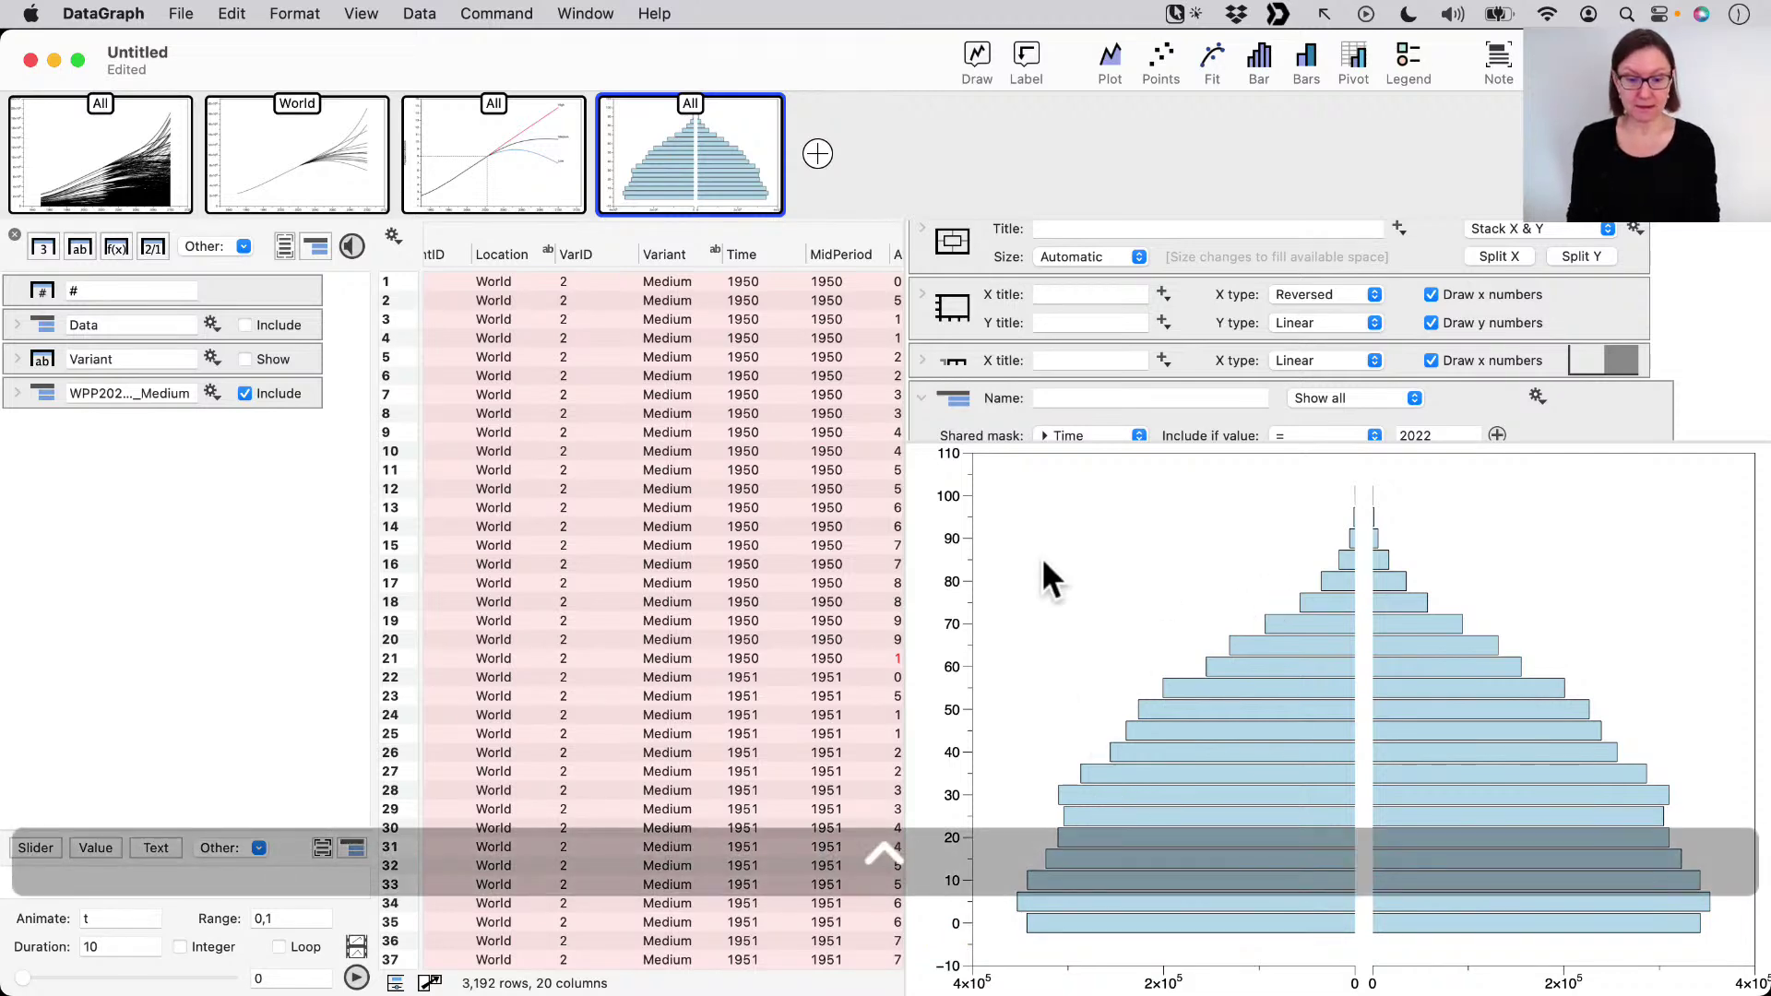
# - Set the graph's Y padding to None
pyautogui.rightClick(969, 583)
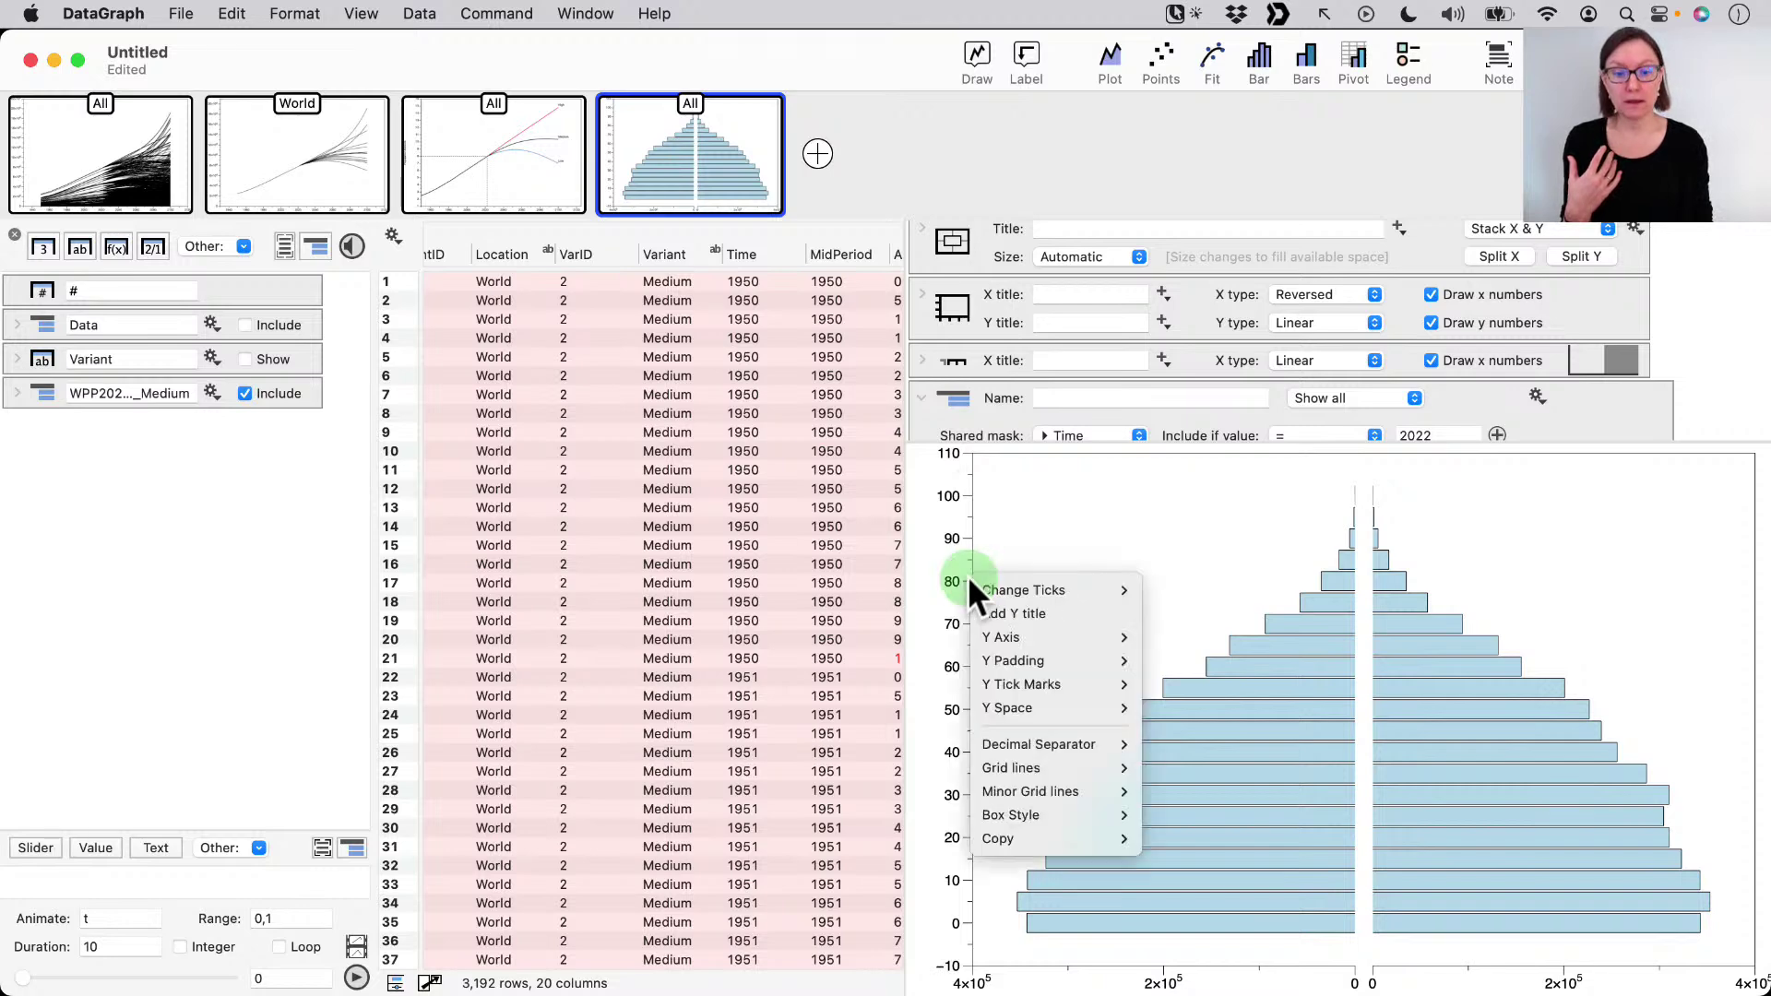
pyautogui.moveTo(1003, 656)
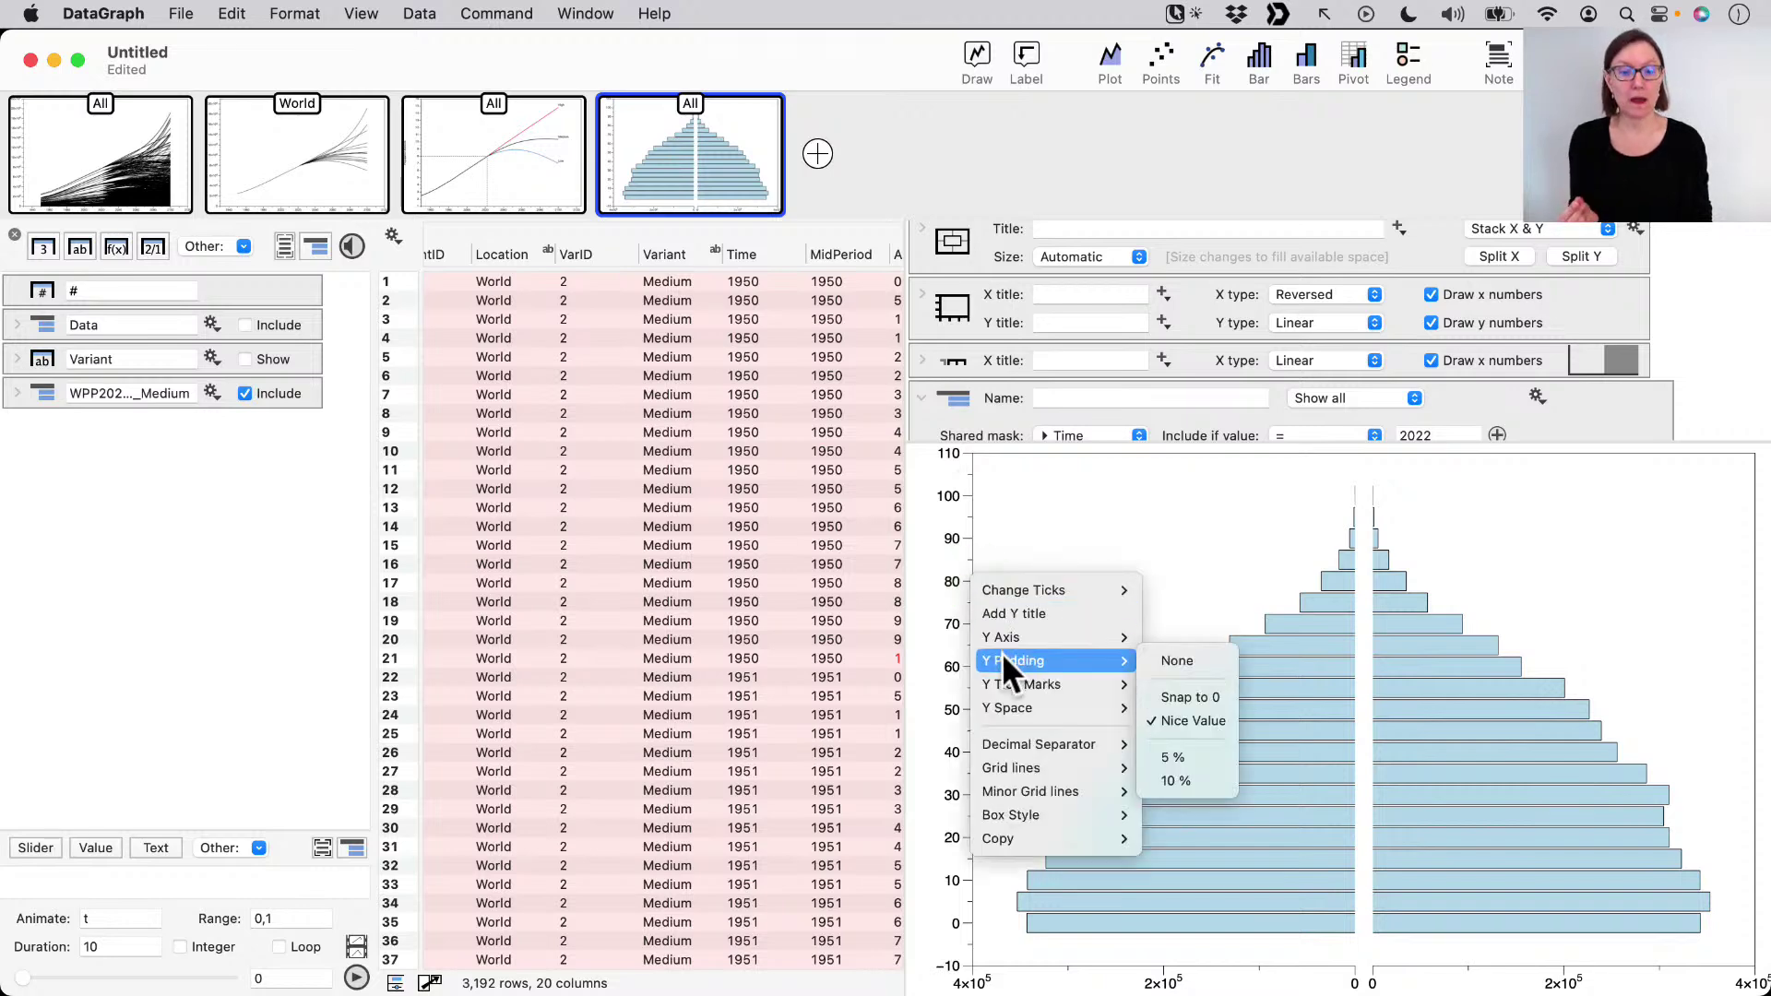
pyautogui.click(1193, 656)
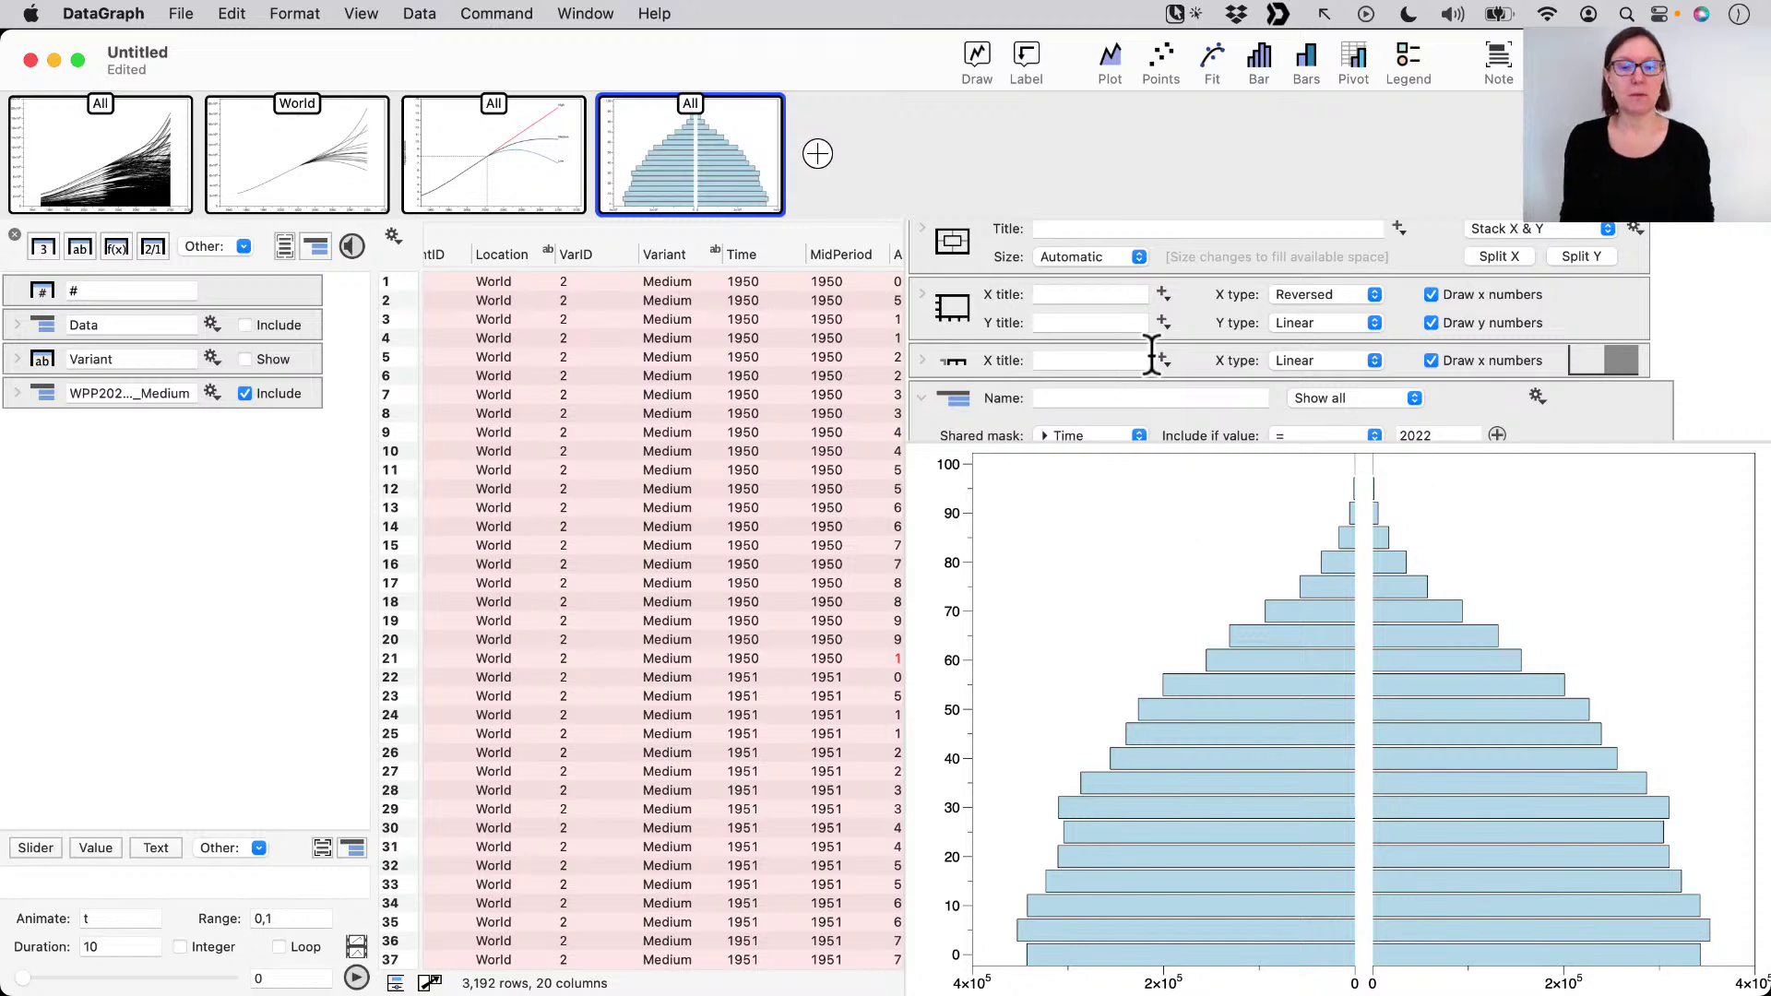
# - Remove the outlines from both PopMale bar commands by setting their line style to No Line
pyautogui.scroll(-3, 1152, 357)
pyautogui.scroll(-2, 1009, 391)
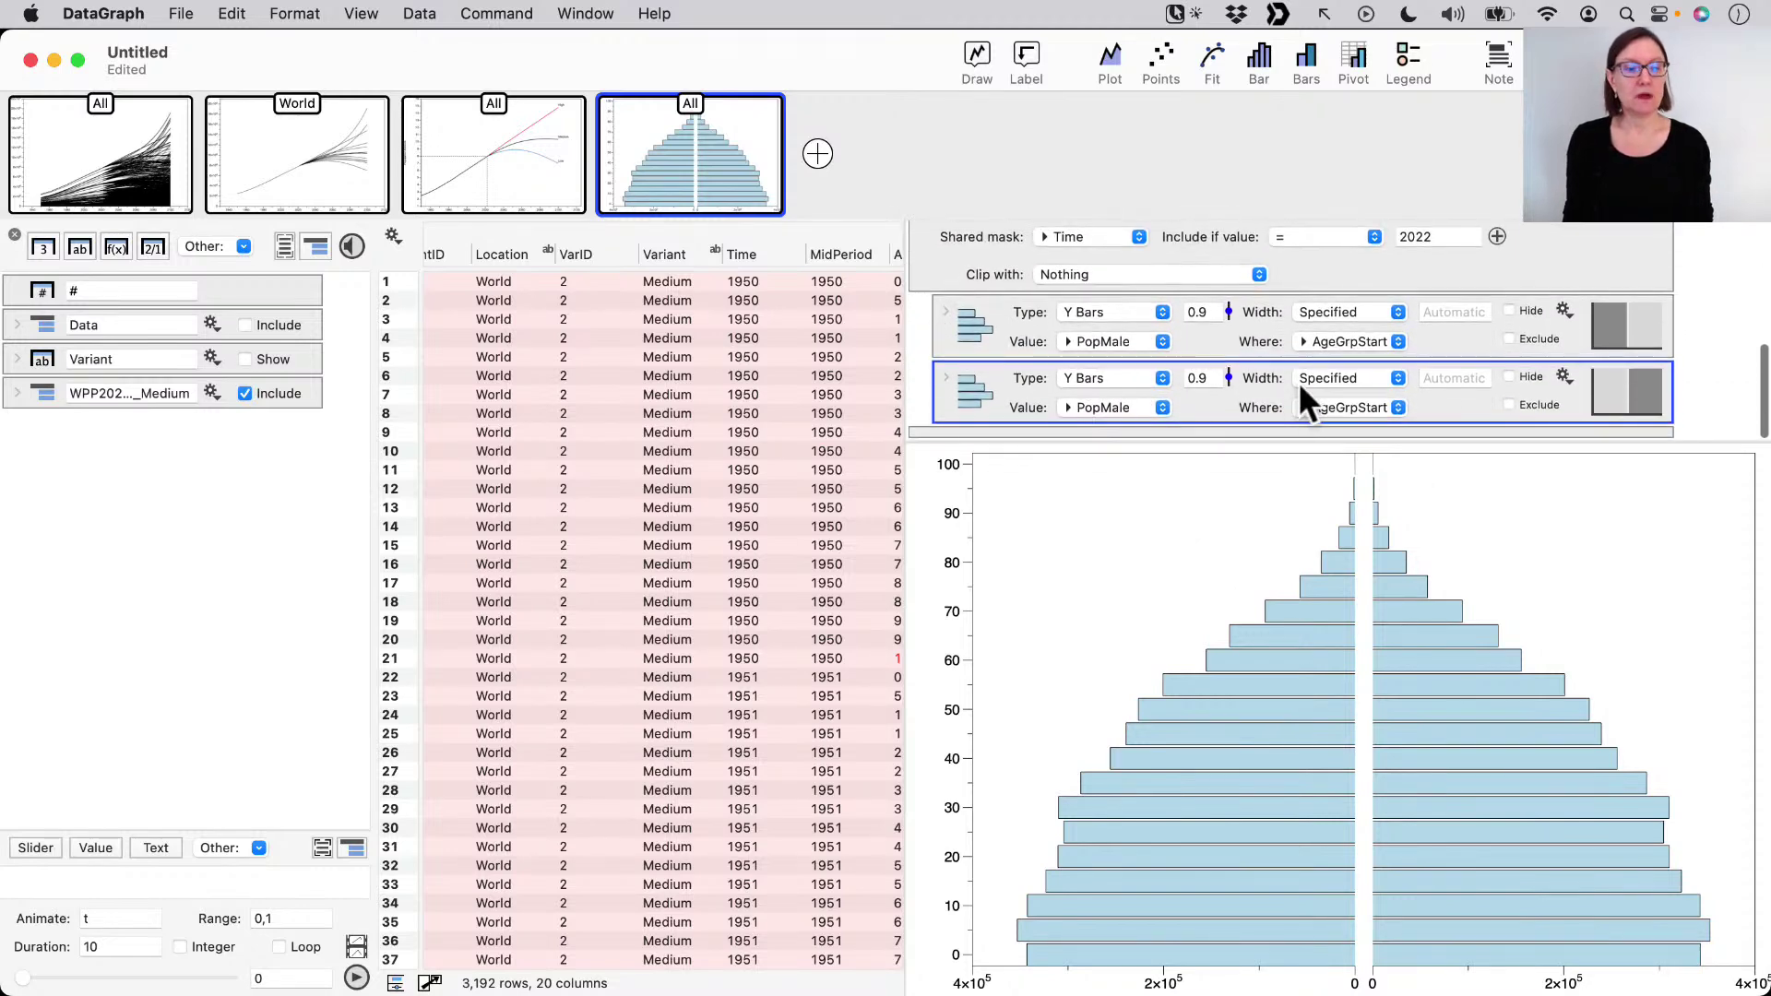
pyautogui.keyDown('shift'); pyautogui.click(1636, 345); pyautogui.keyUp('shift')
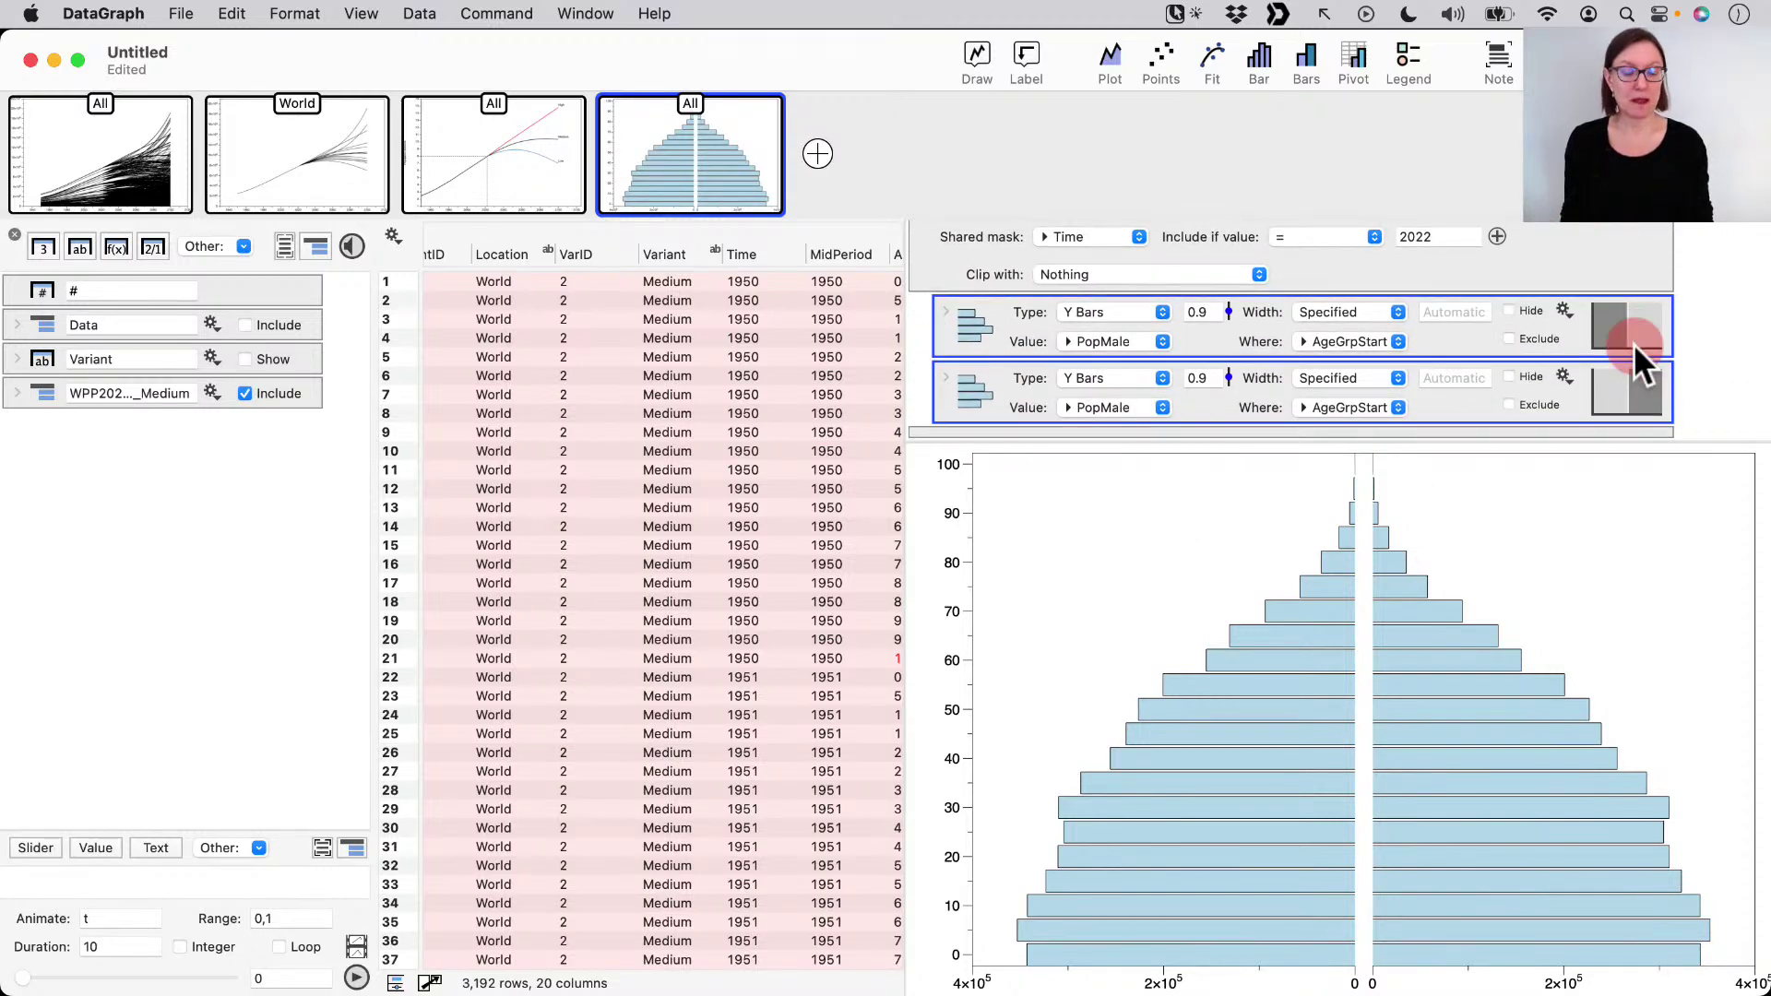
pyautogui.press('Right')
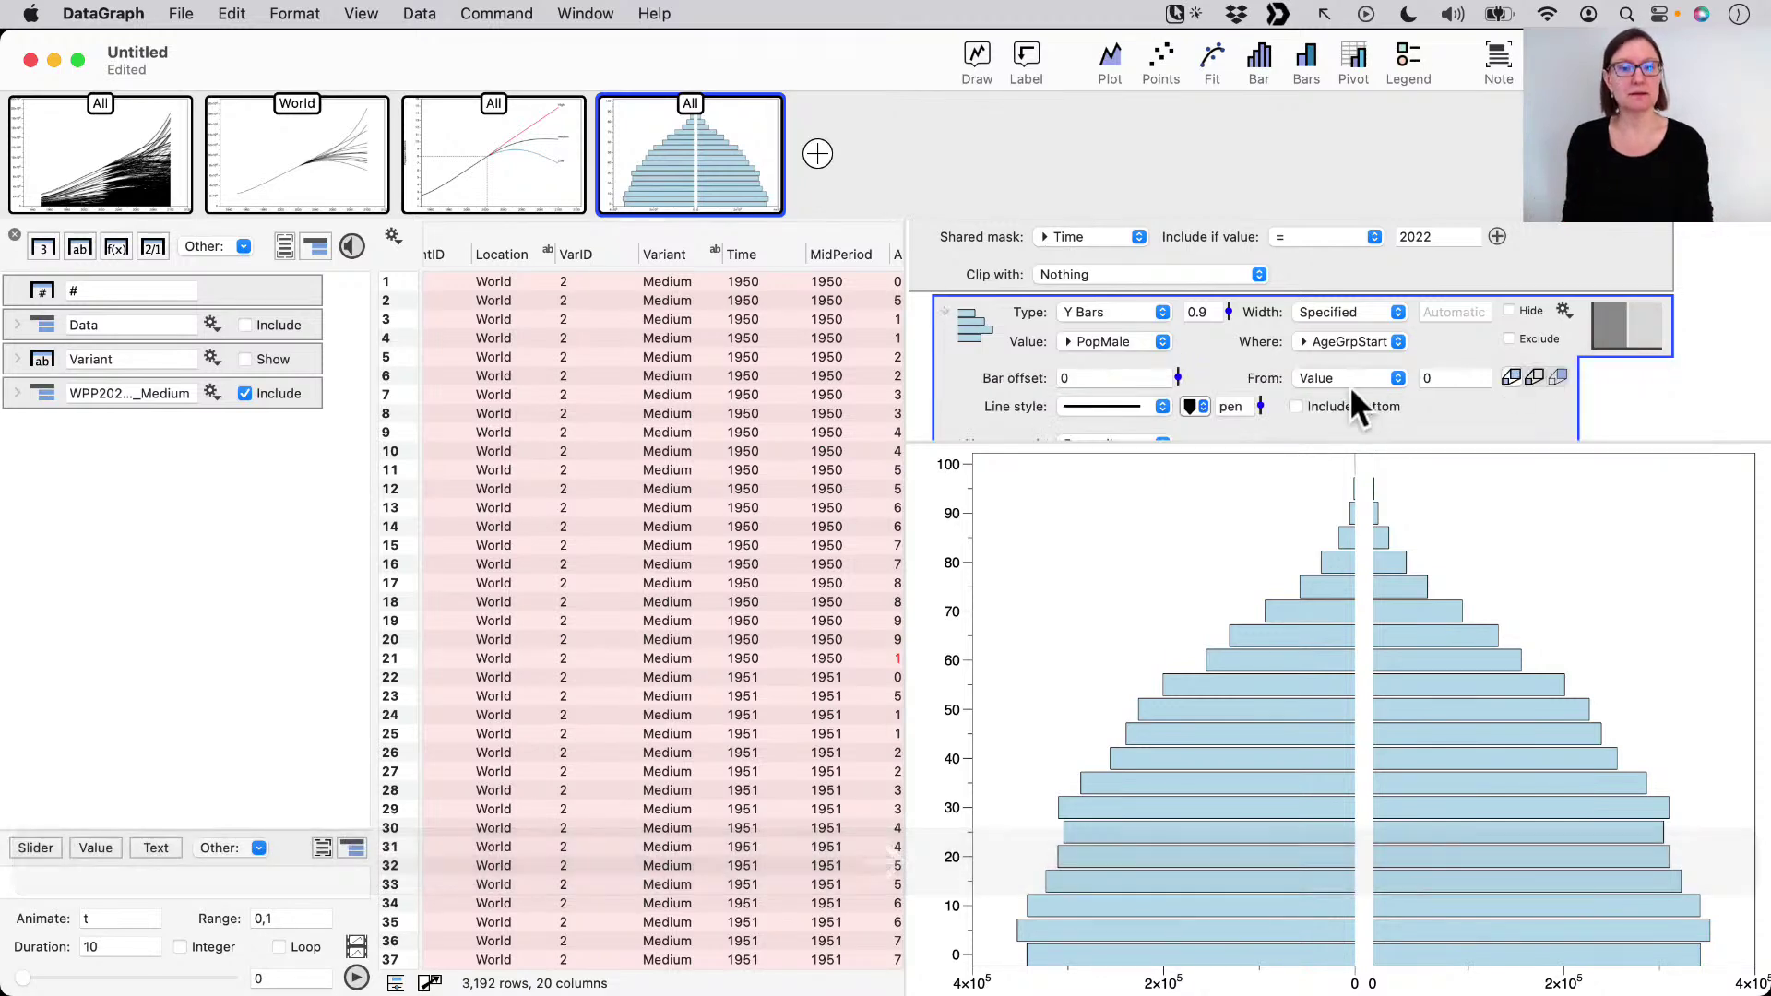
pyautogui.click(1086, 406)
pyautogui.click(1087, 380)
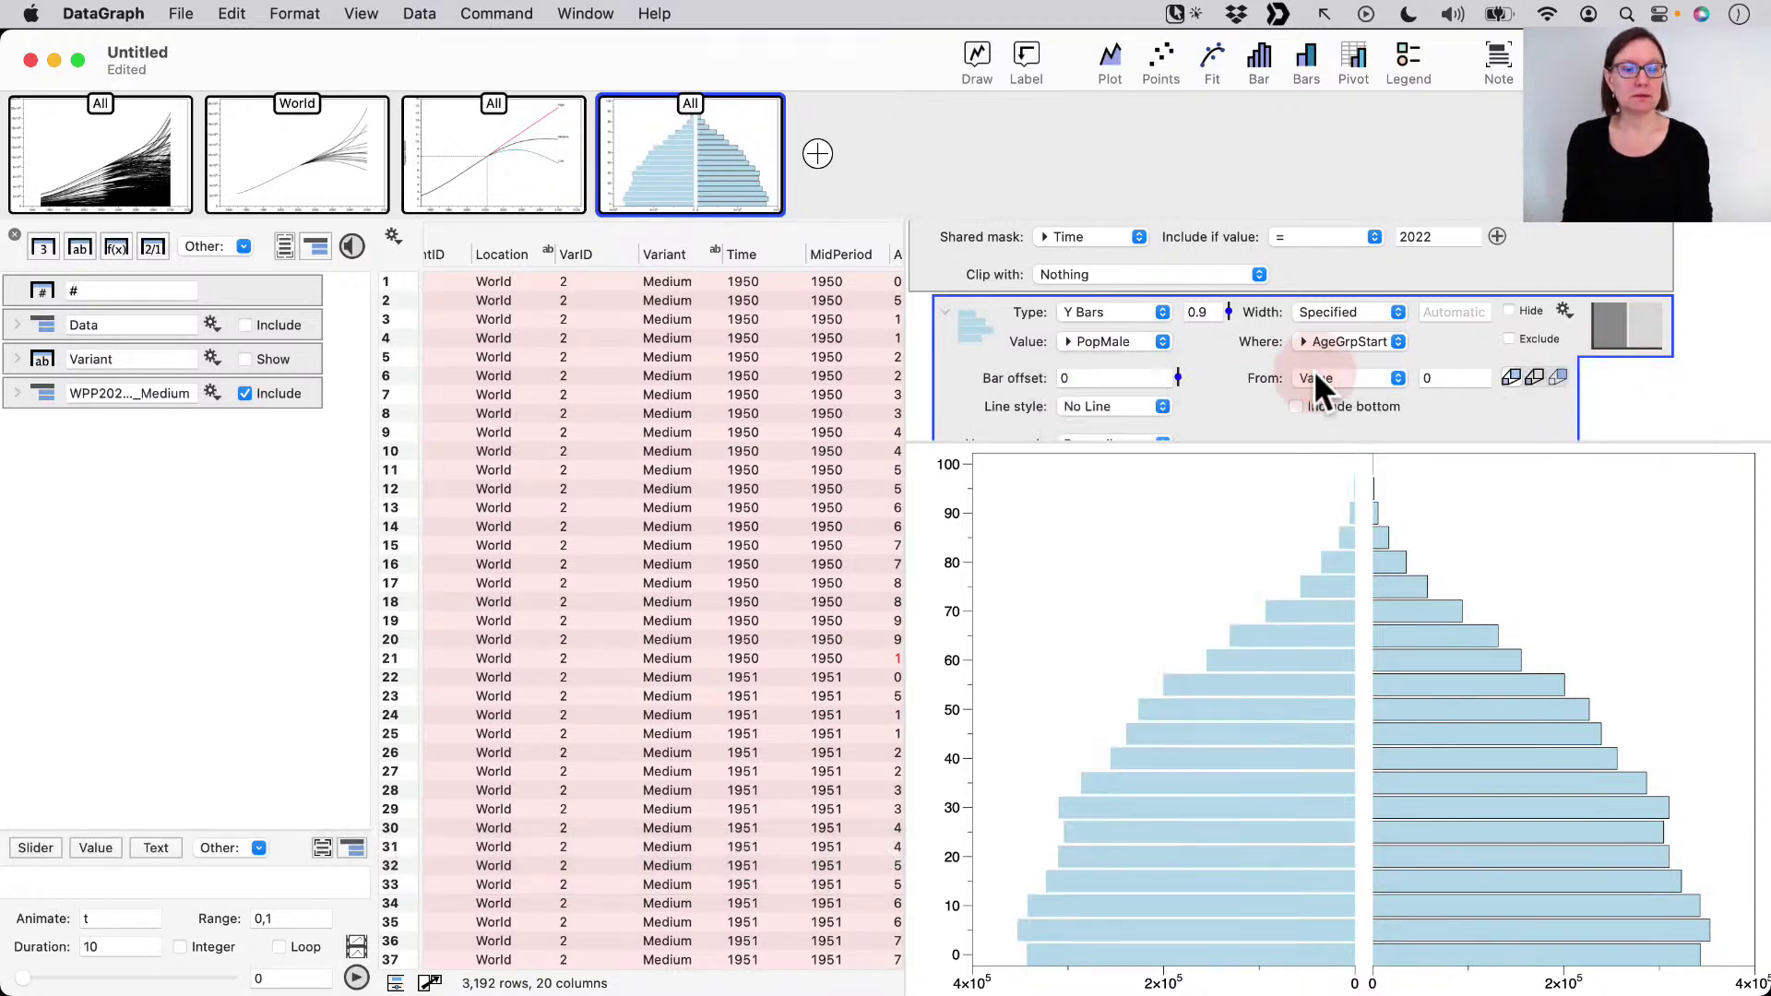
pyautogui.scroll(-5, 1313, 369)
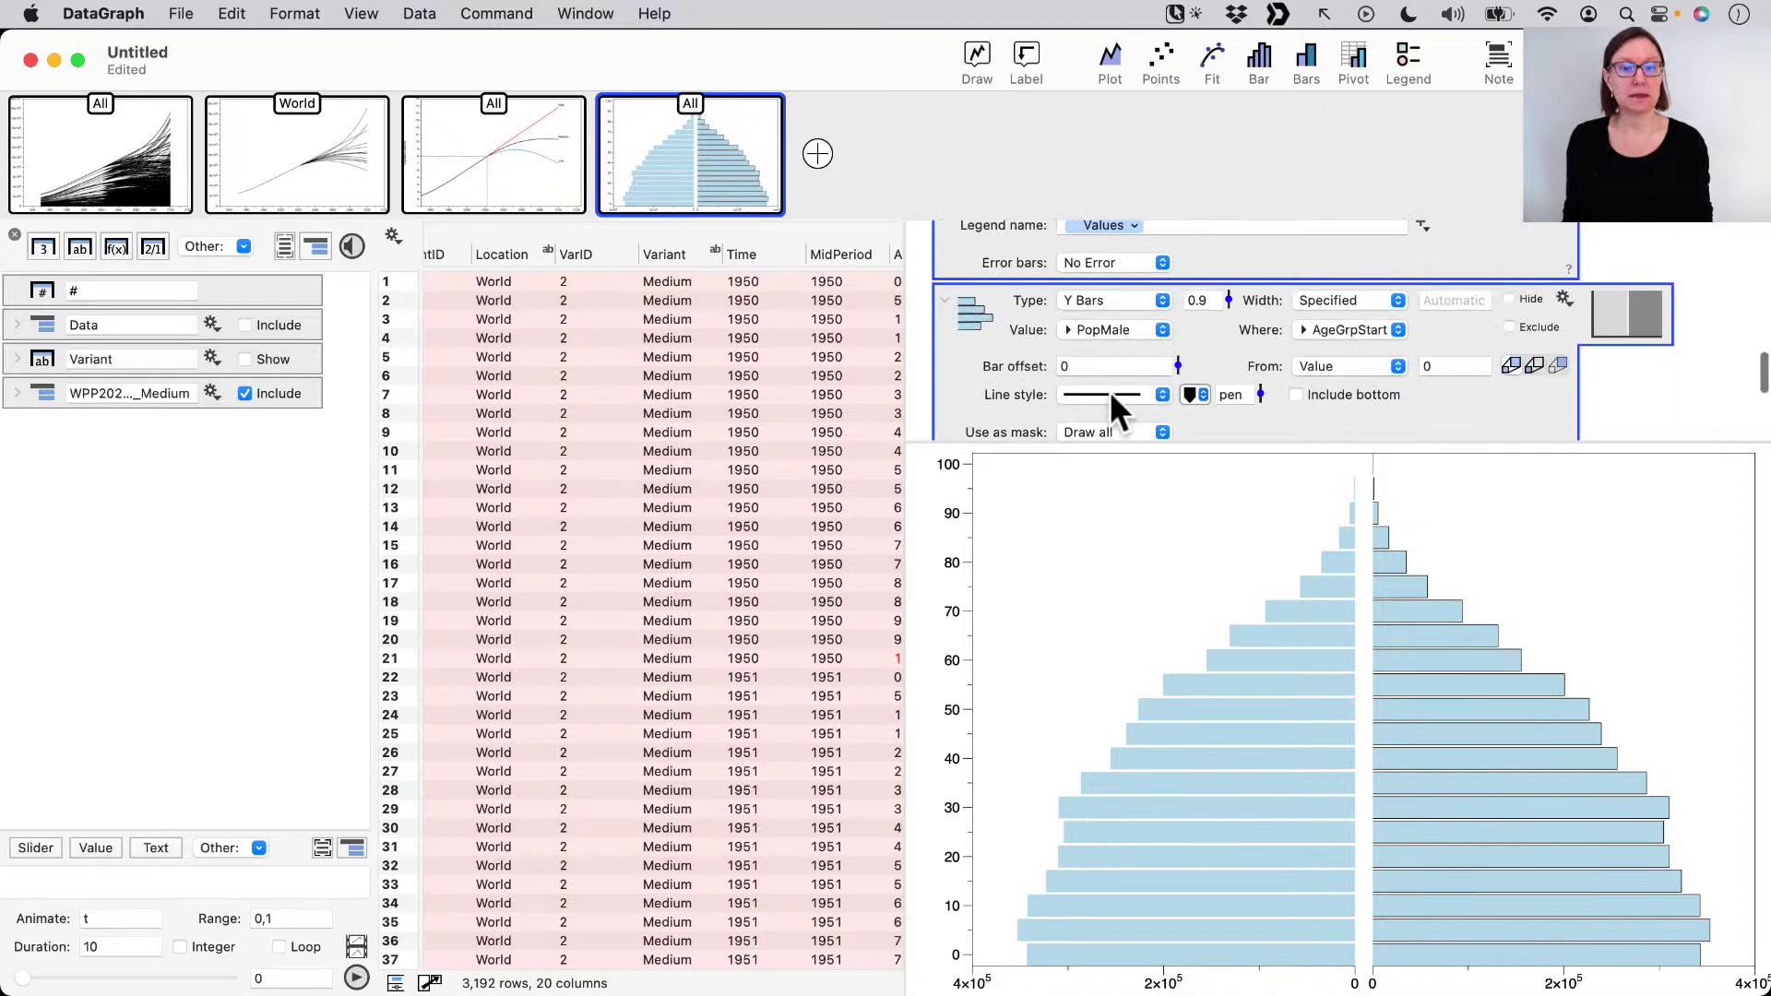
pyautogui.click(1114, 393)
pyautogui.click(1113, 362)
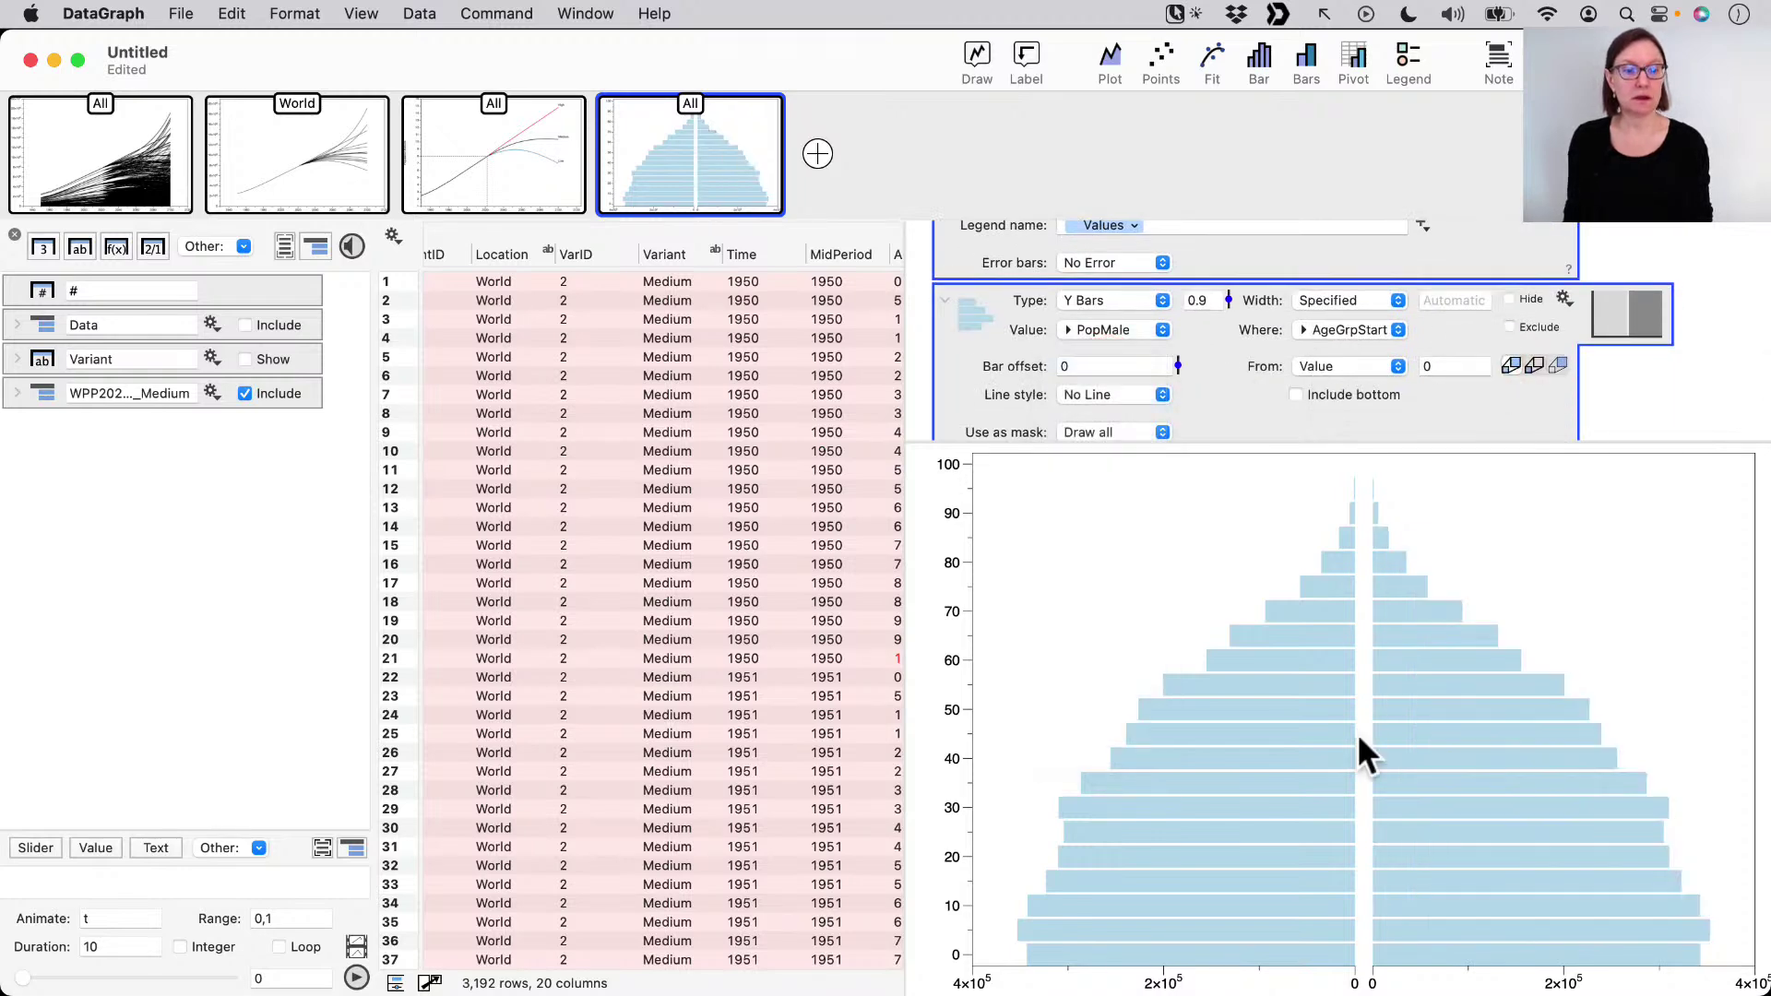
# - Title the first X axis "Male" and the second X axis "Female"
pyautogui.scroll(-5, 1185, 398)
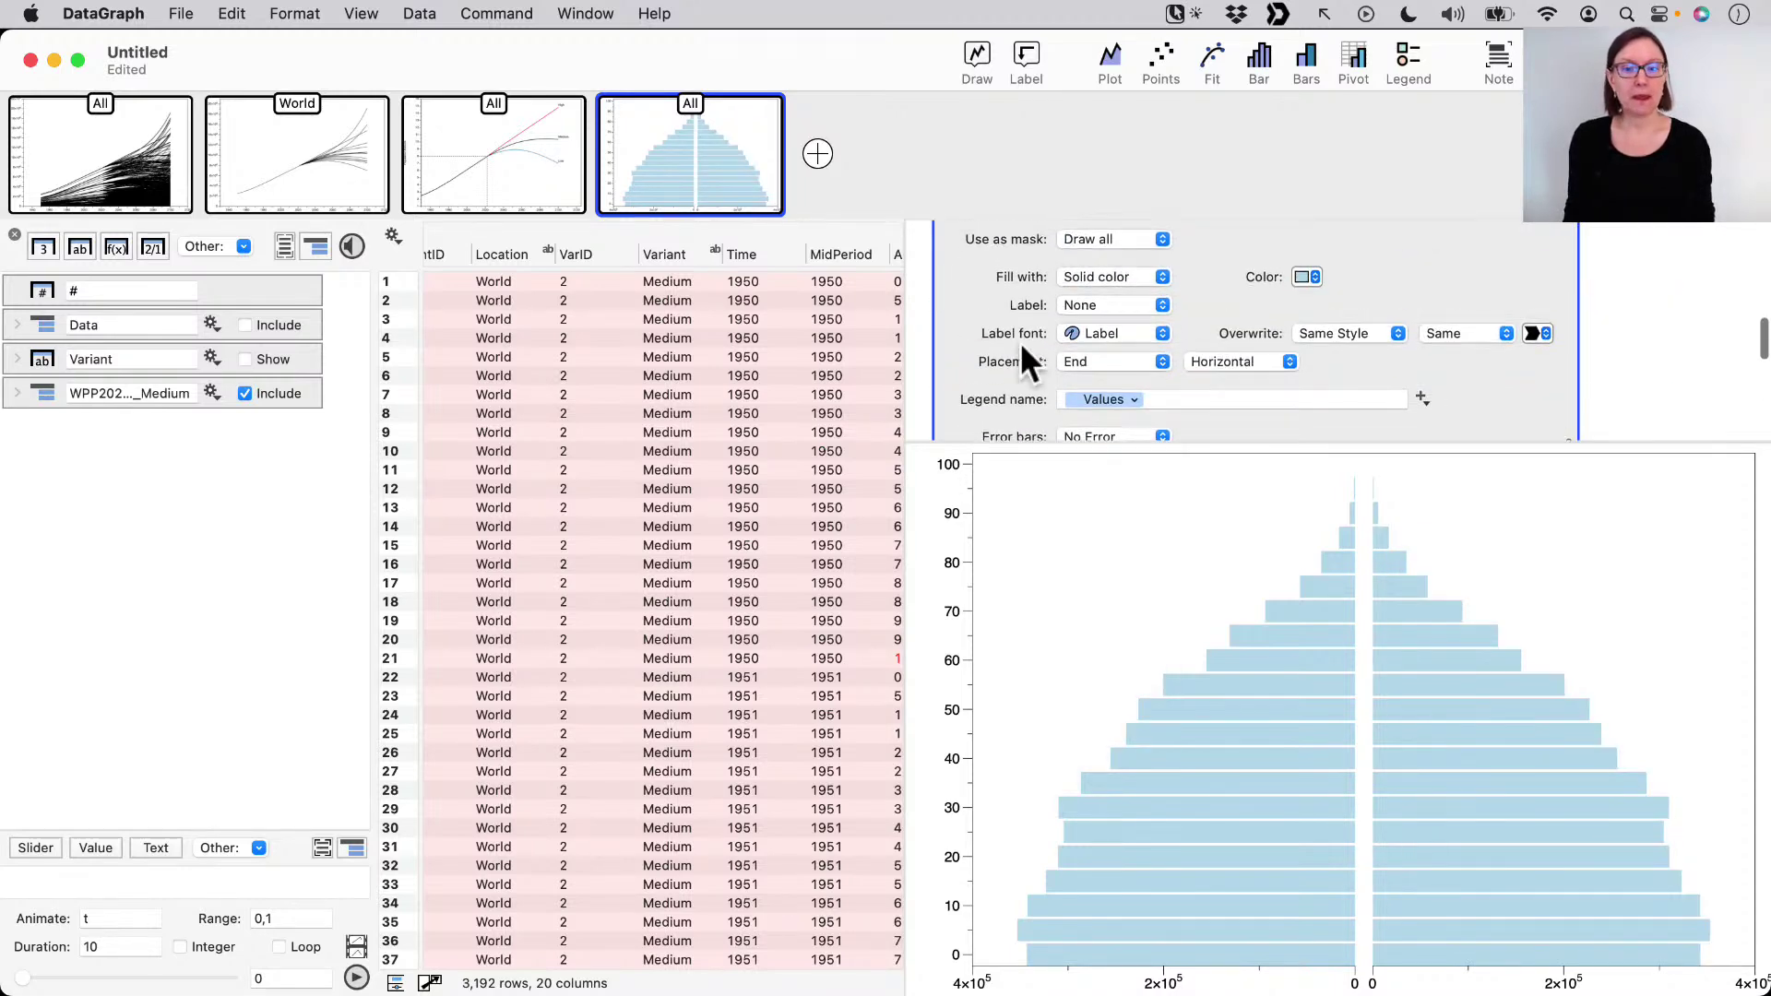
pyautogui.scroll(10, 1020, 341)
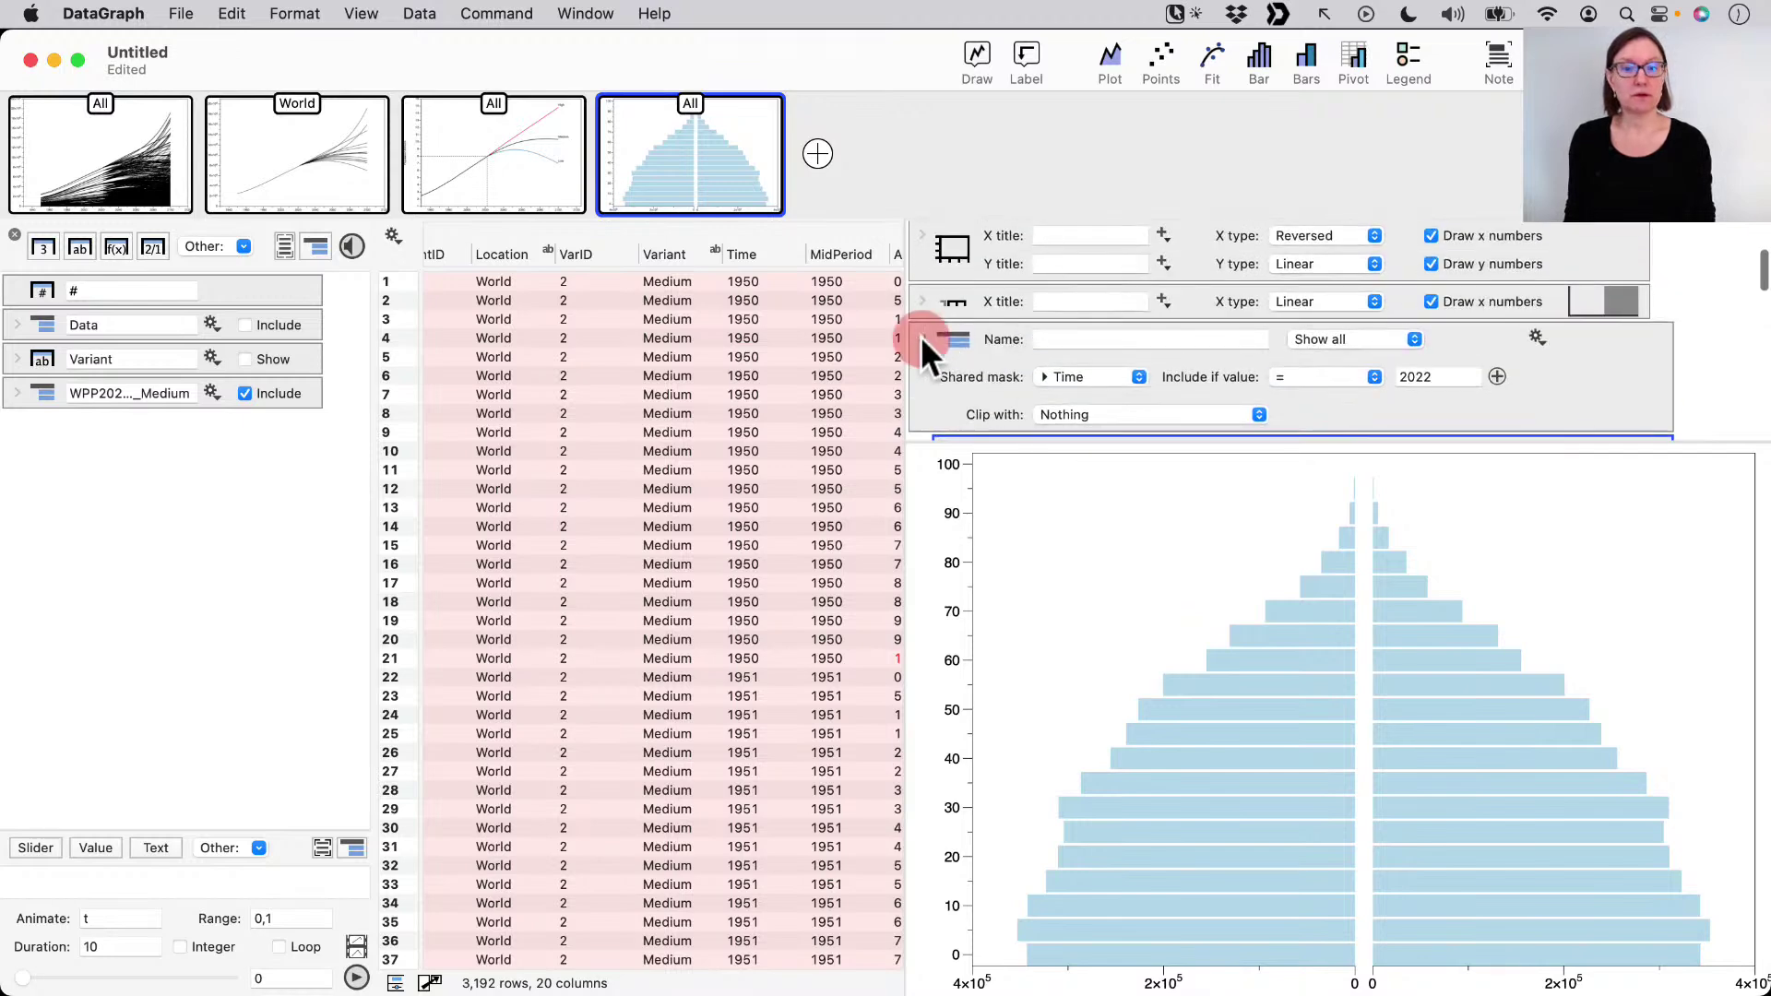
pyautogui.scroll(3, 921, 336)
pyautogui.click(1098, 328)
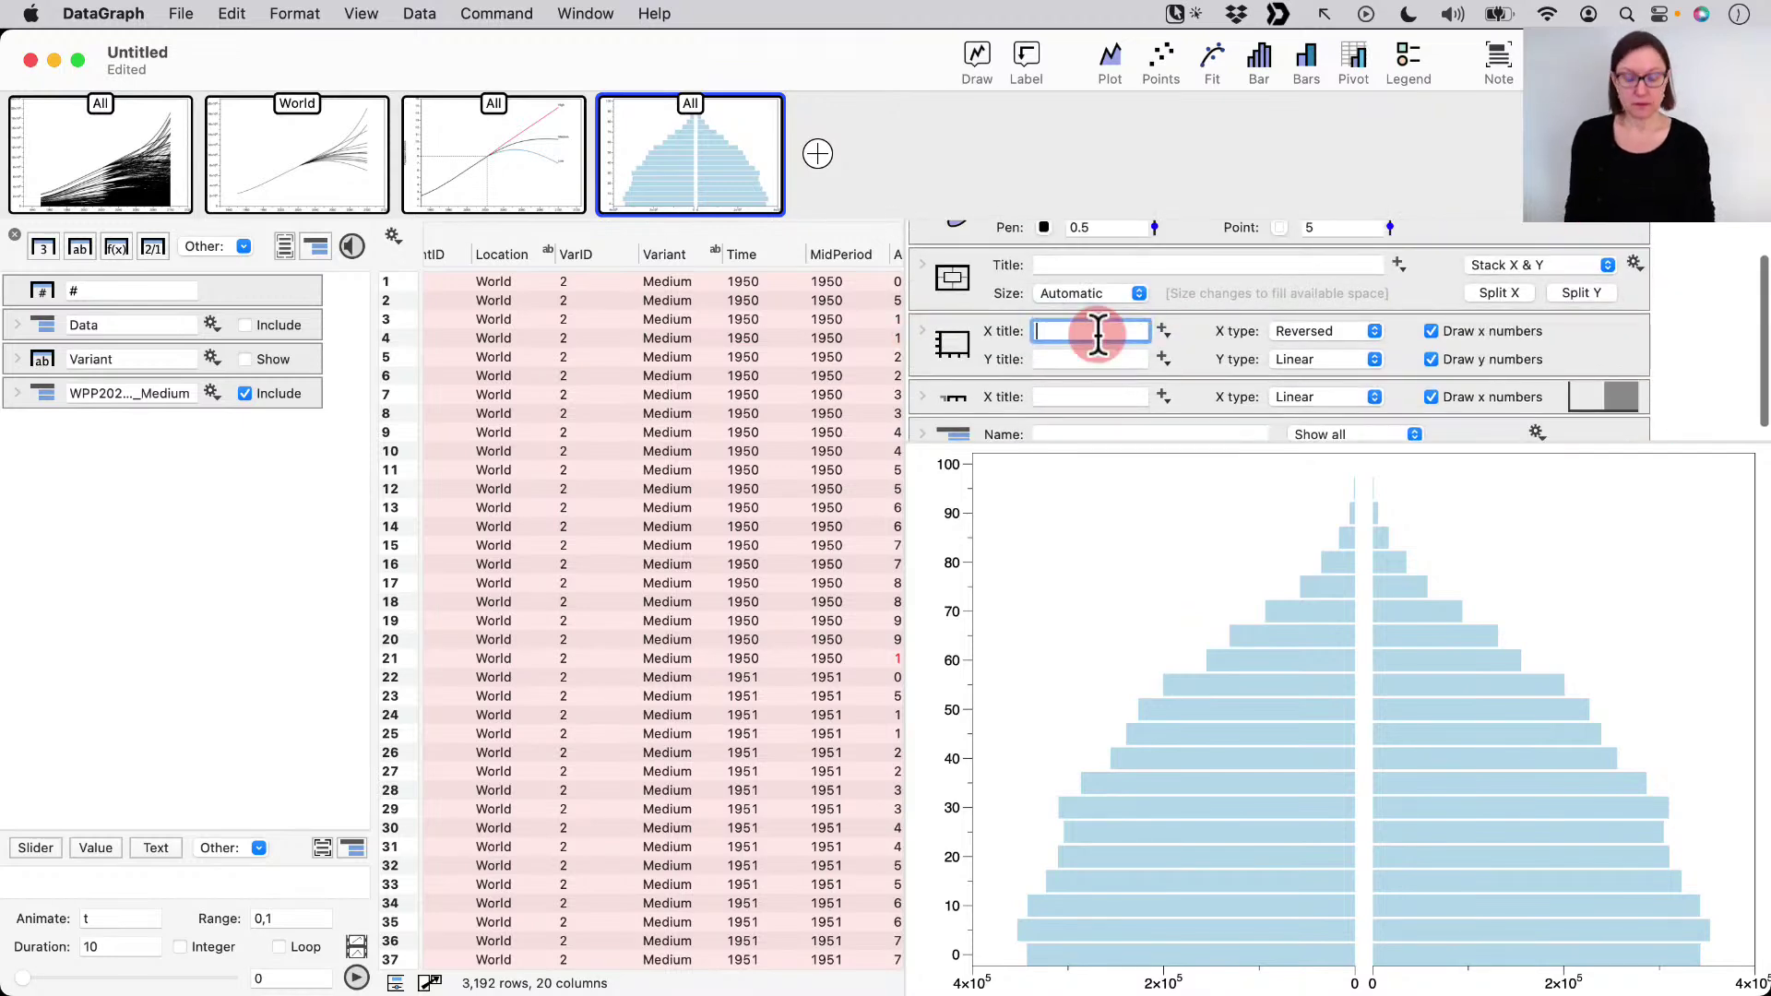
pyautogui.write('Male')
pyautogui.press('Return')
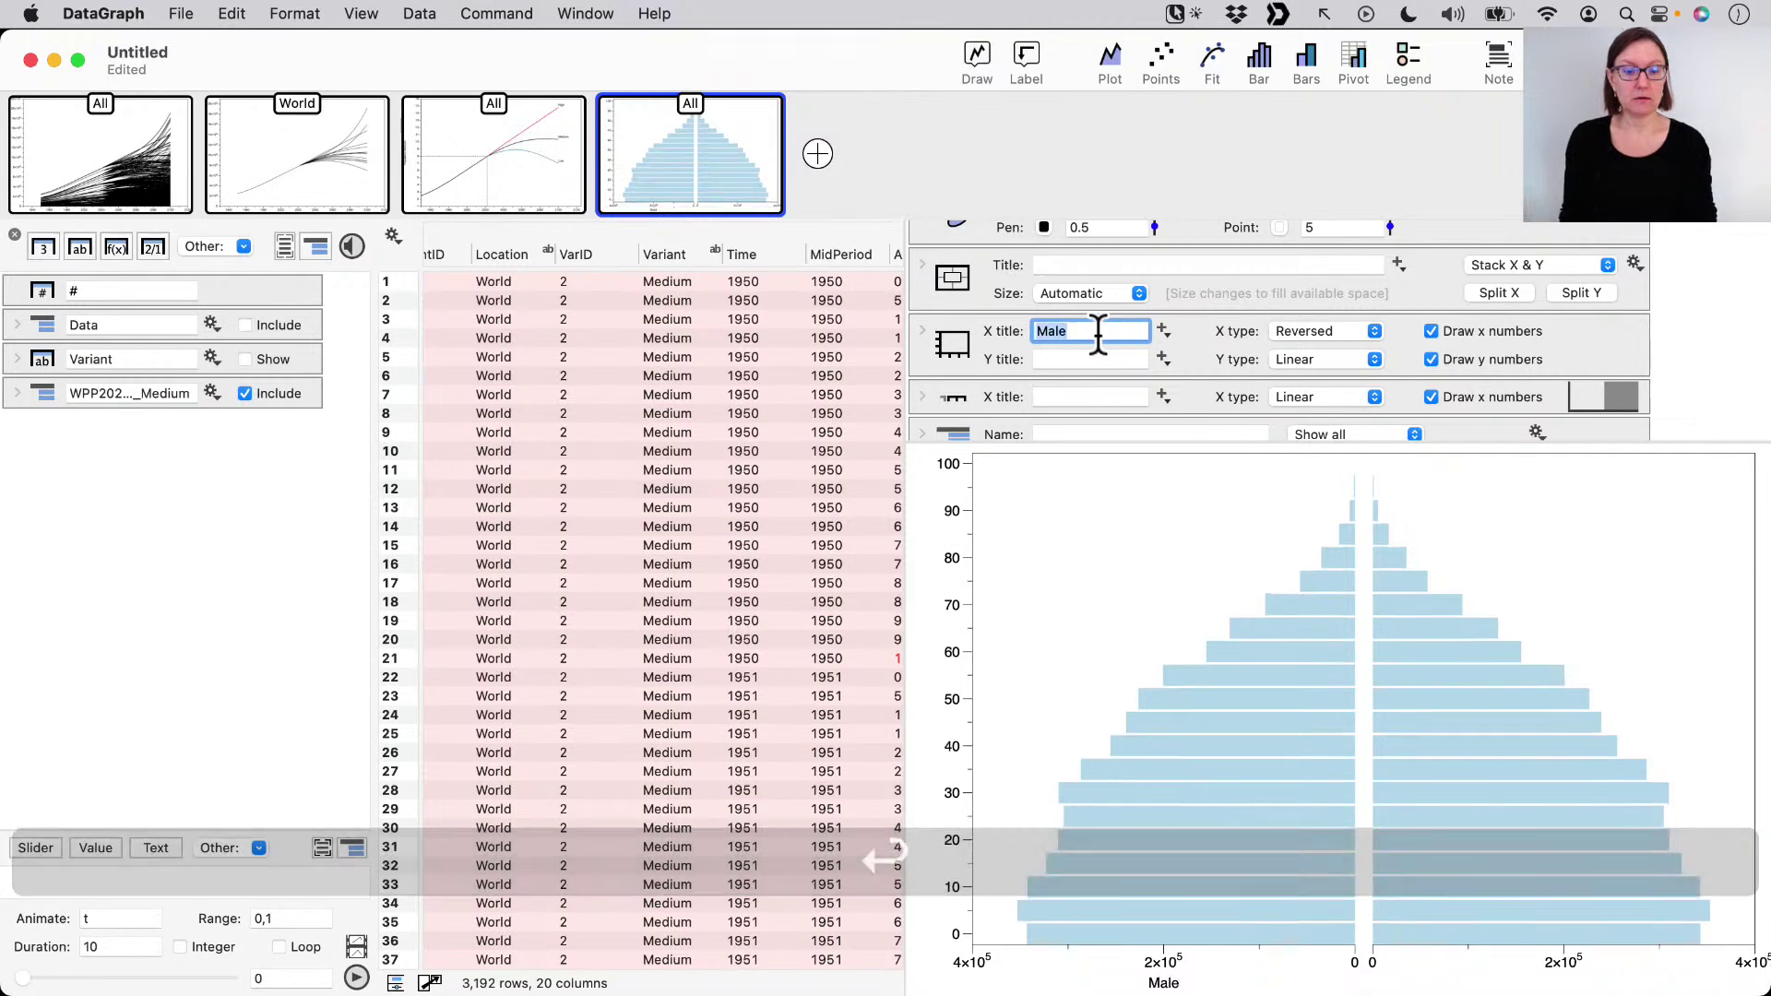
pyautogui.click(1075, 397)
pyautogui.write('Female')
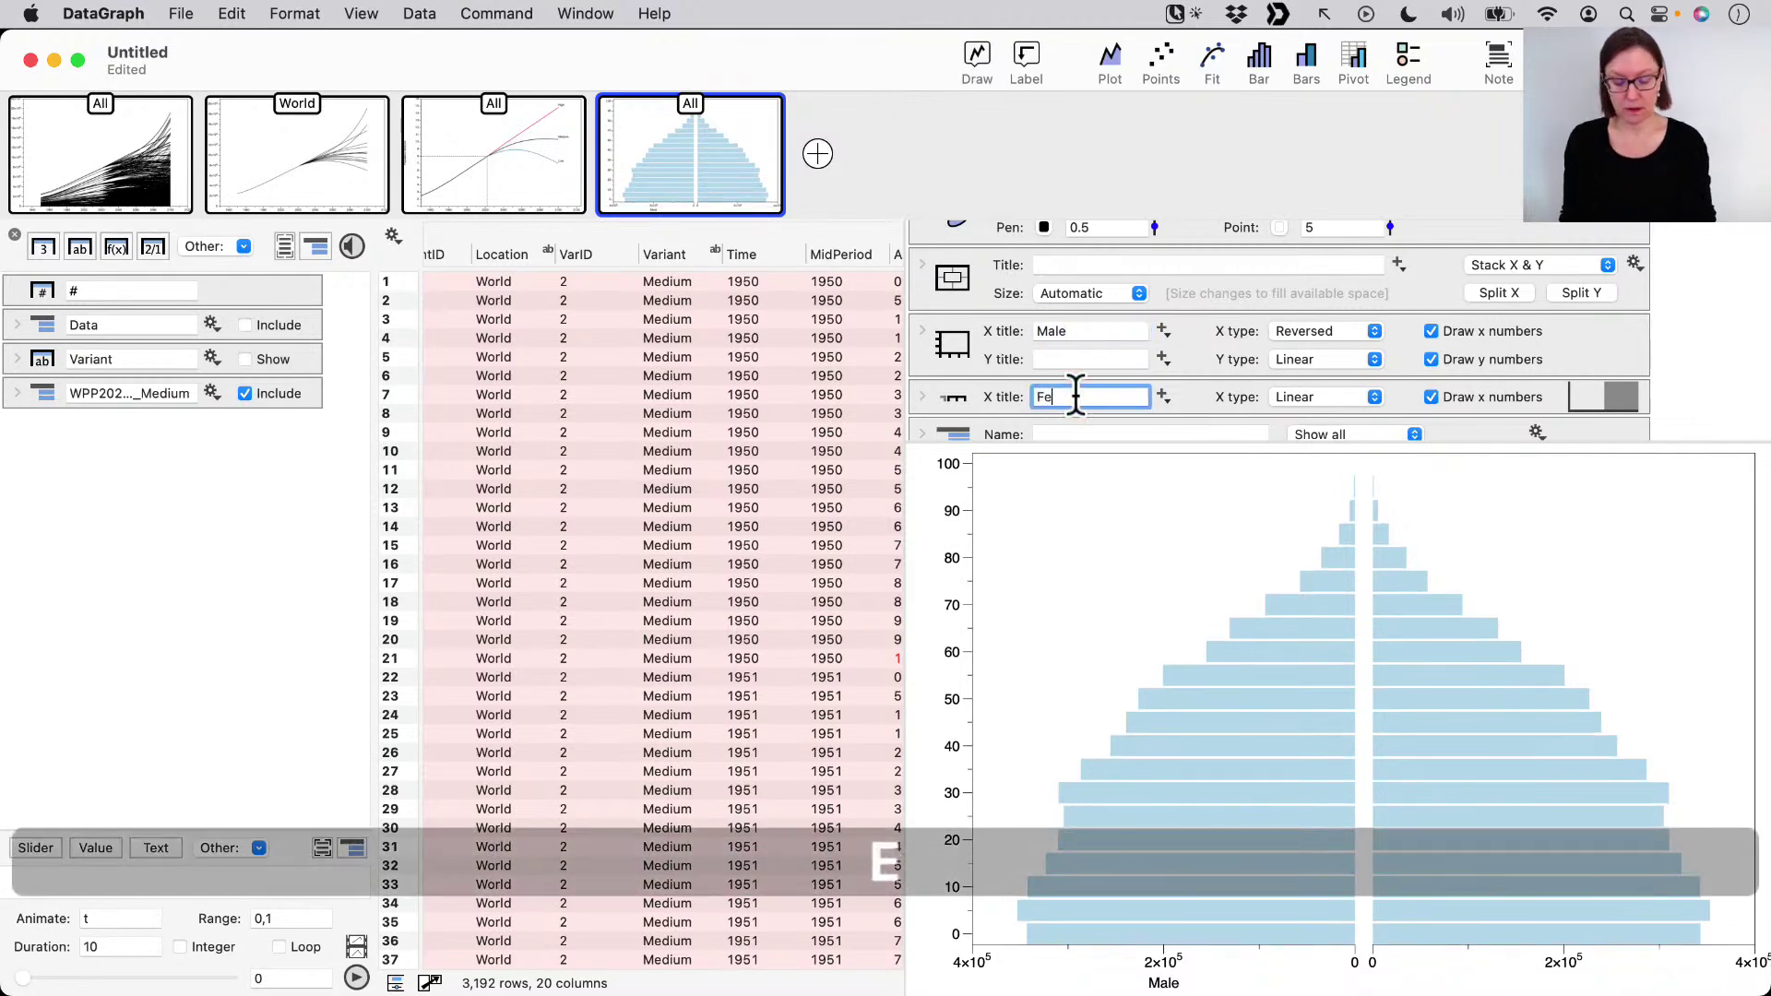
pyautogui.press('Return')
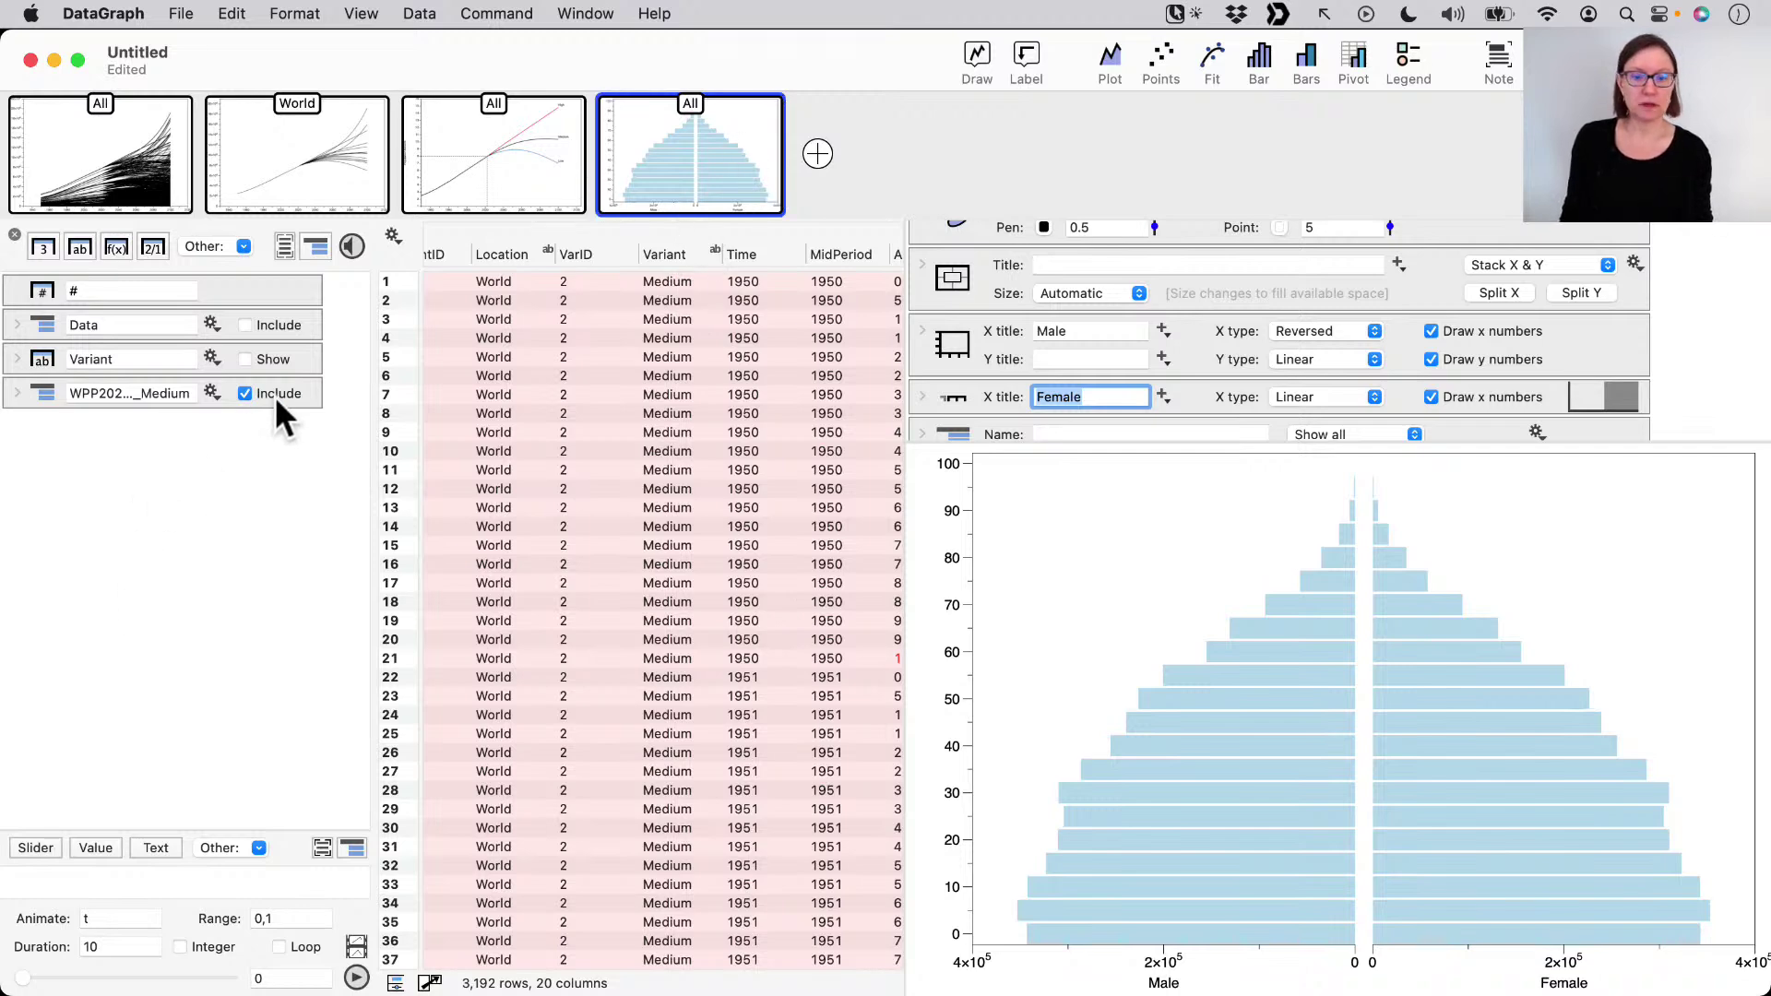
# - Title the pyramid's Y axis "Age"
pyautogui.click(1075, 361)
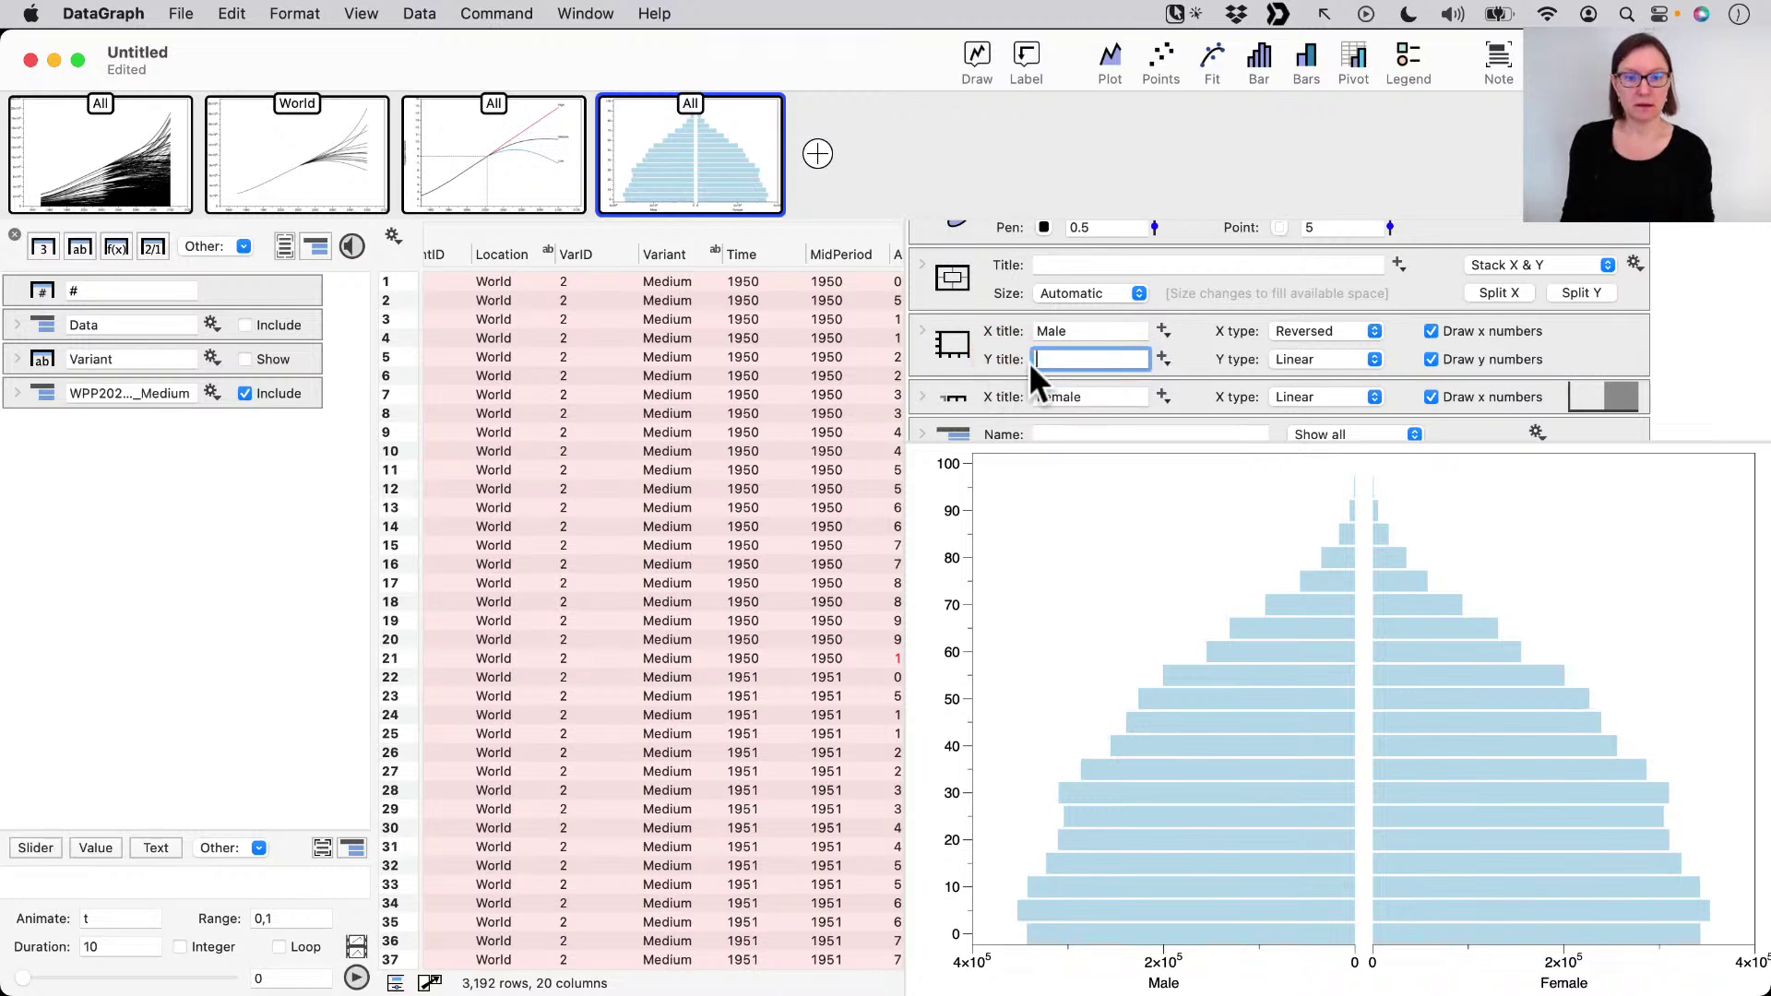
pyautogui.write('Ag')
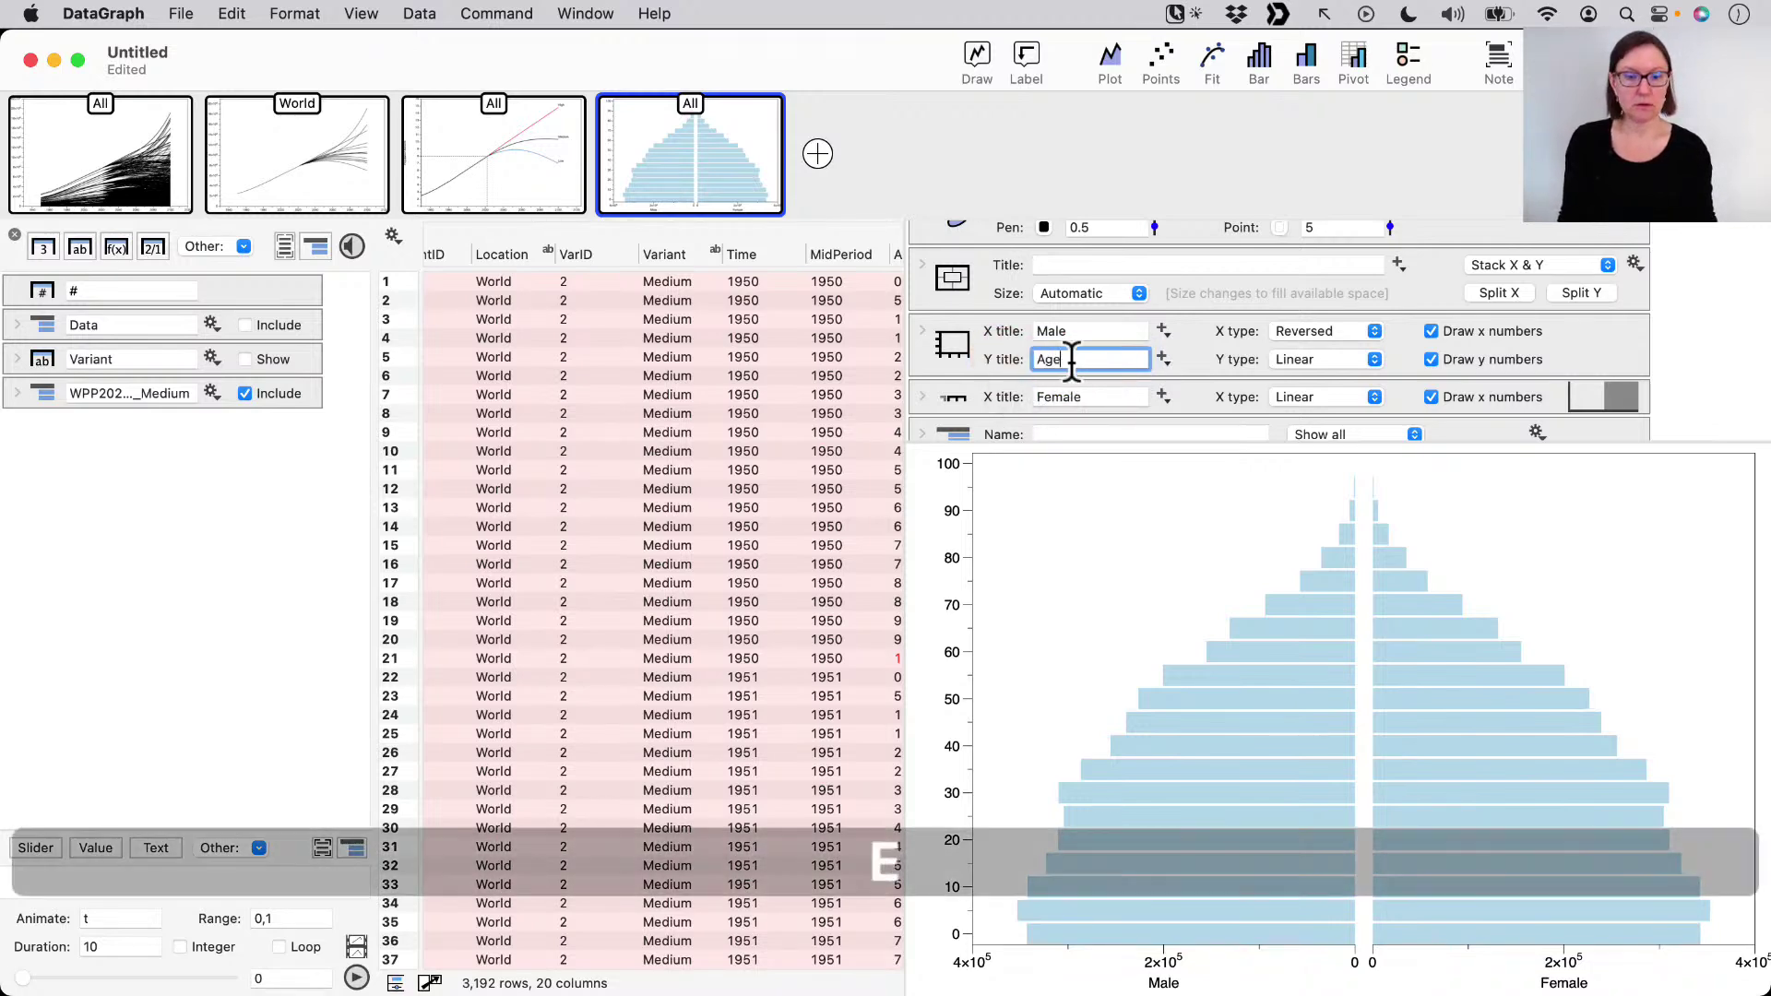
pyautogui.write('e')
pyautogui.press('Return')
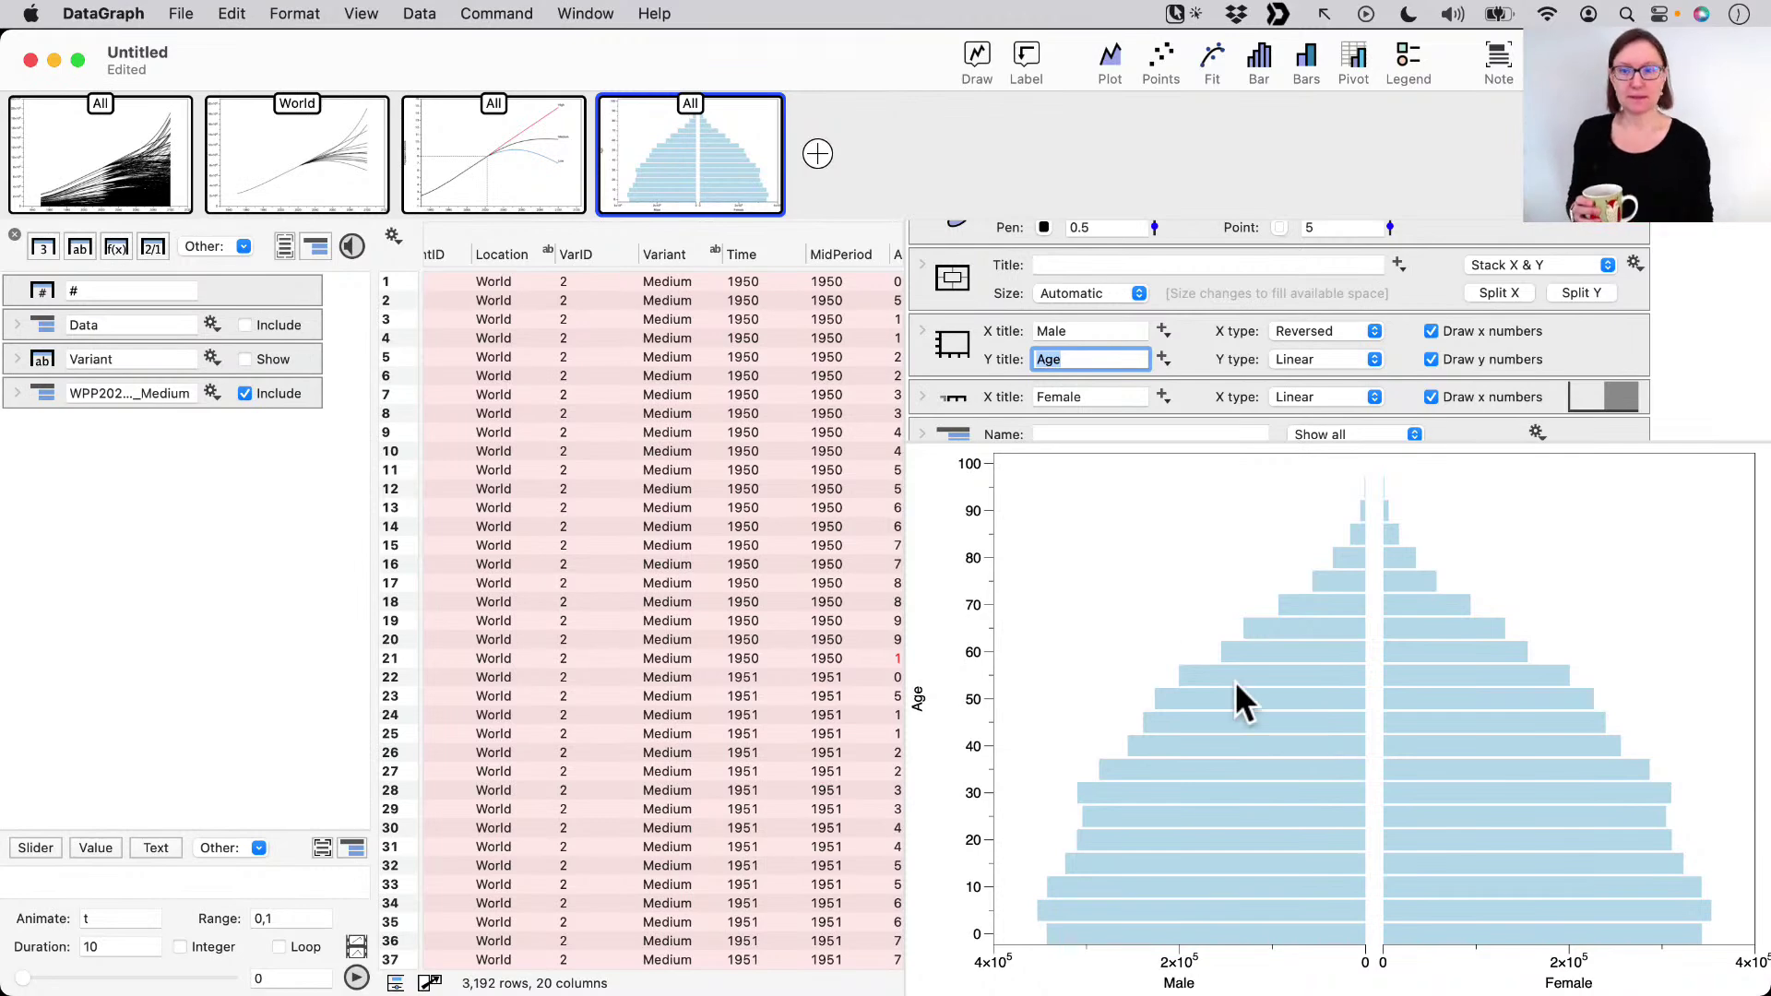
# - Switch to the UNWorldPopulationProspects.dgraph document, show its By Variant graph and collapse the axis settings
pyautogui.click(481, 139)
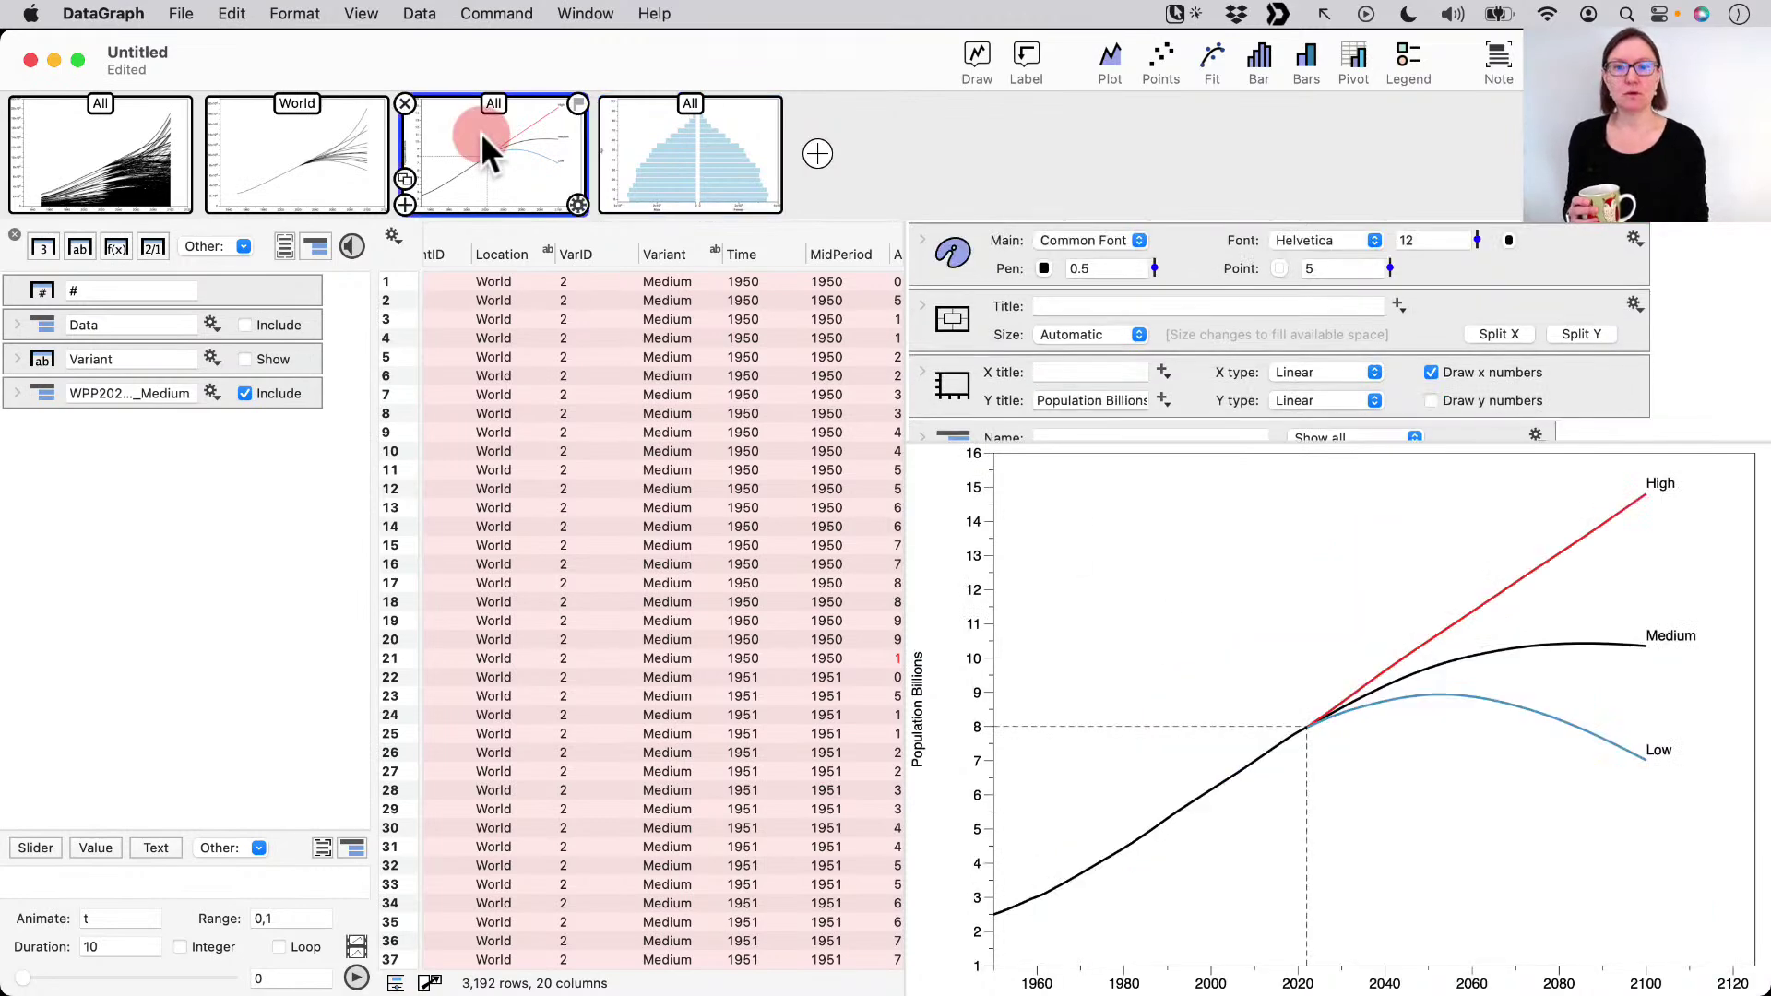
pyautogui.click(729, 167)
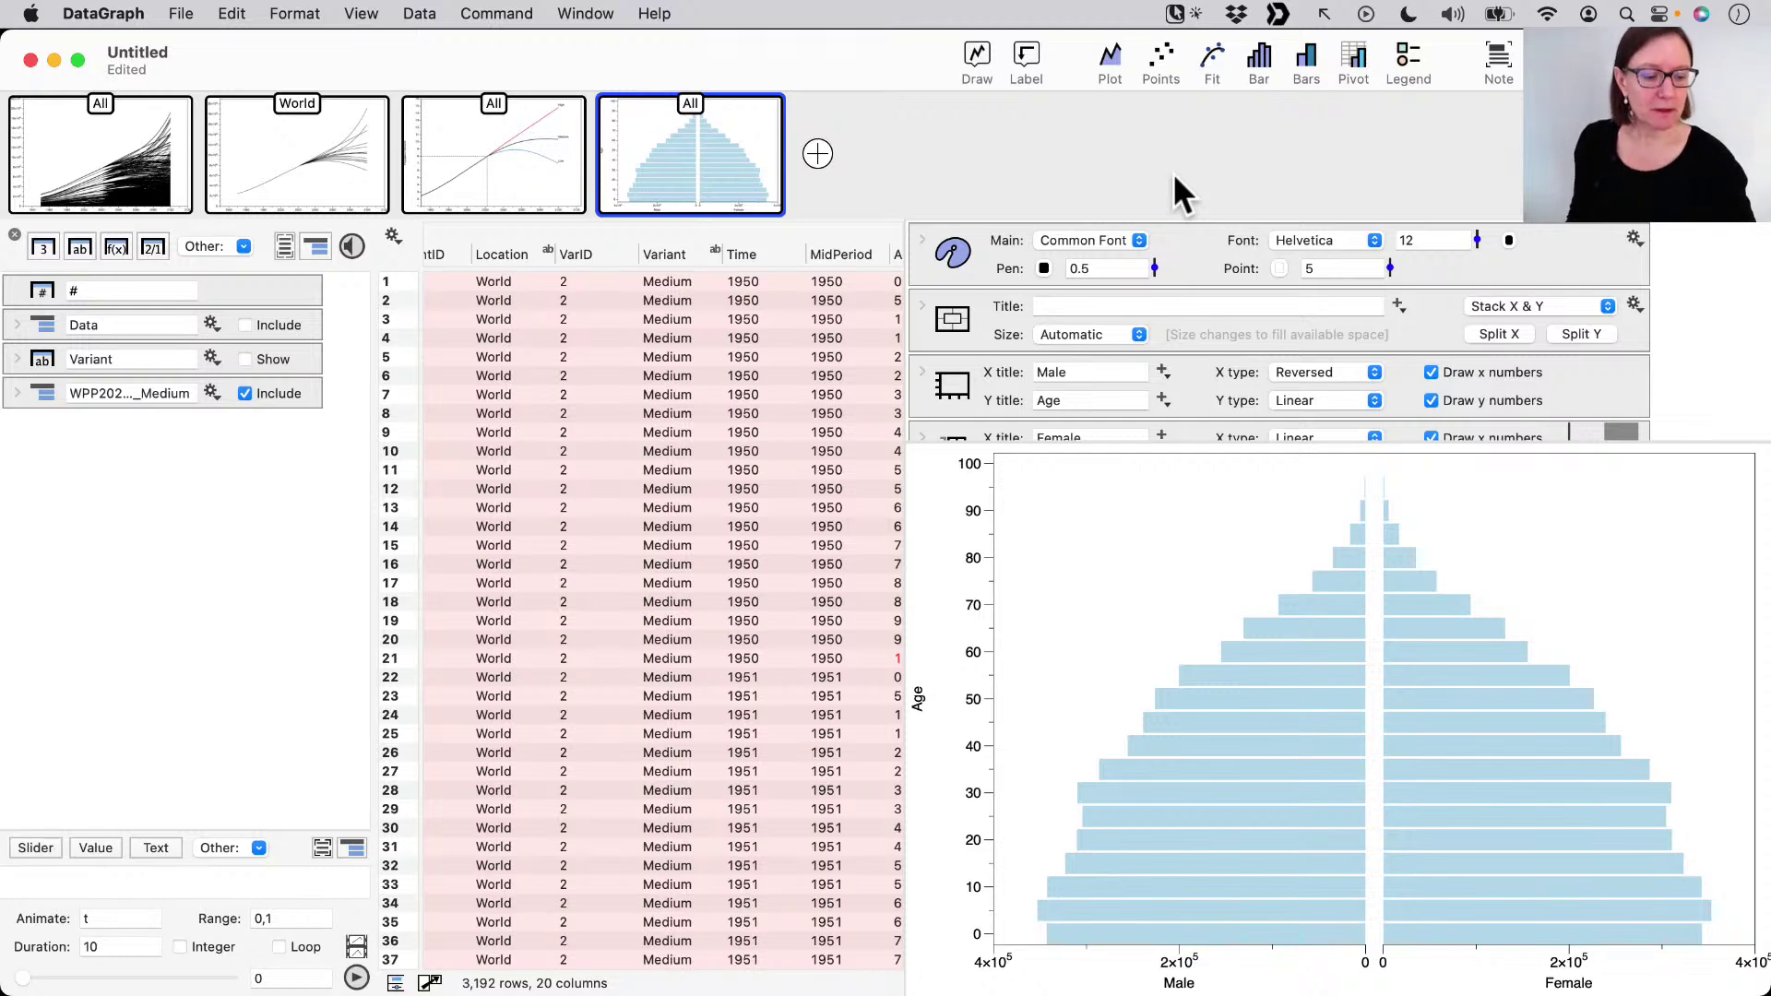
pyautogui.click(591, 10)
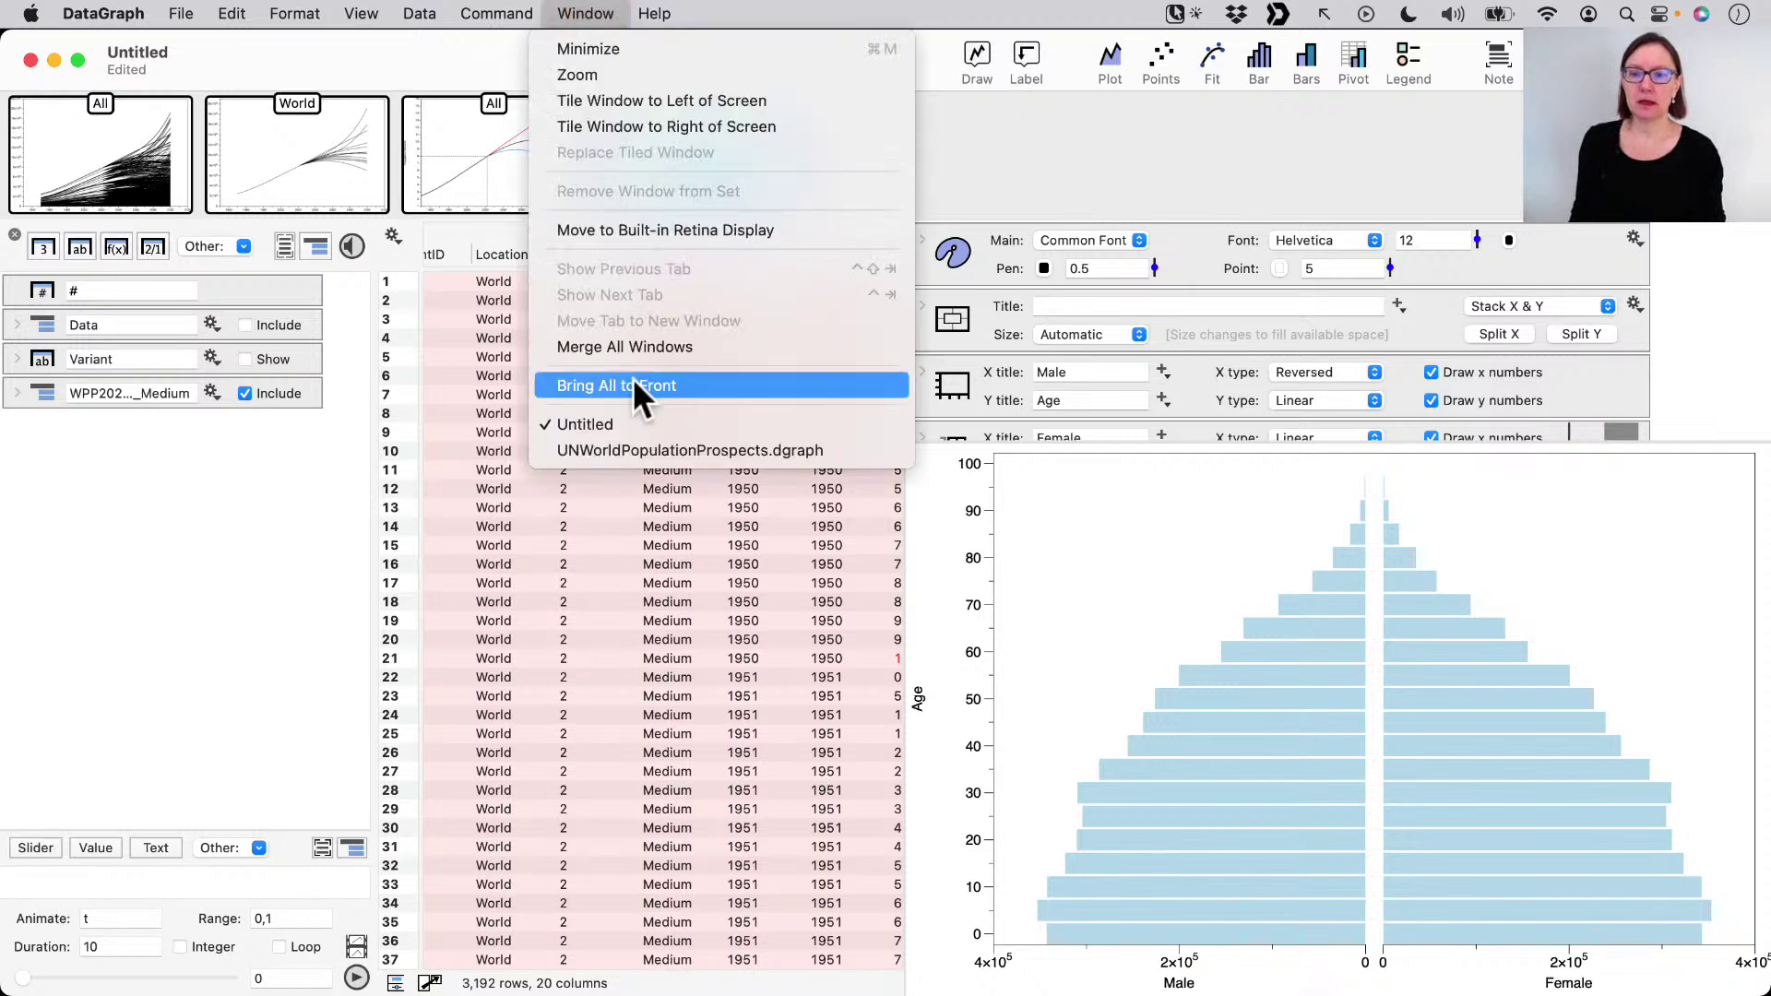
pyautogui.click(637, 449)
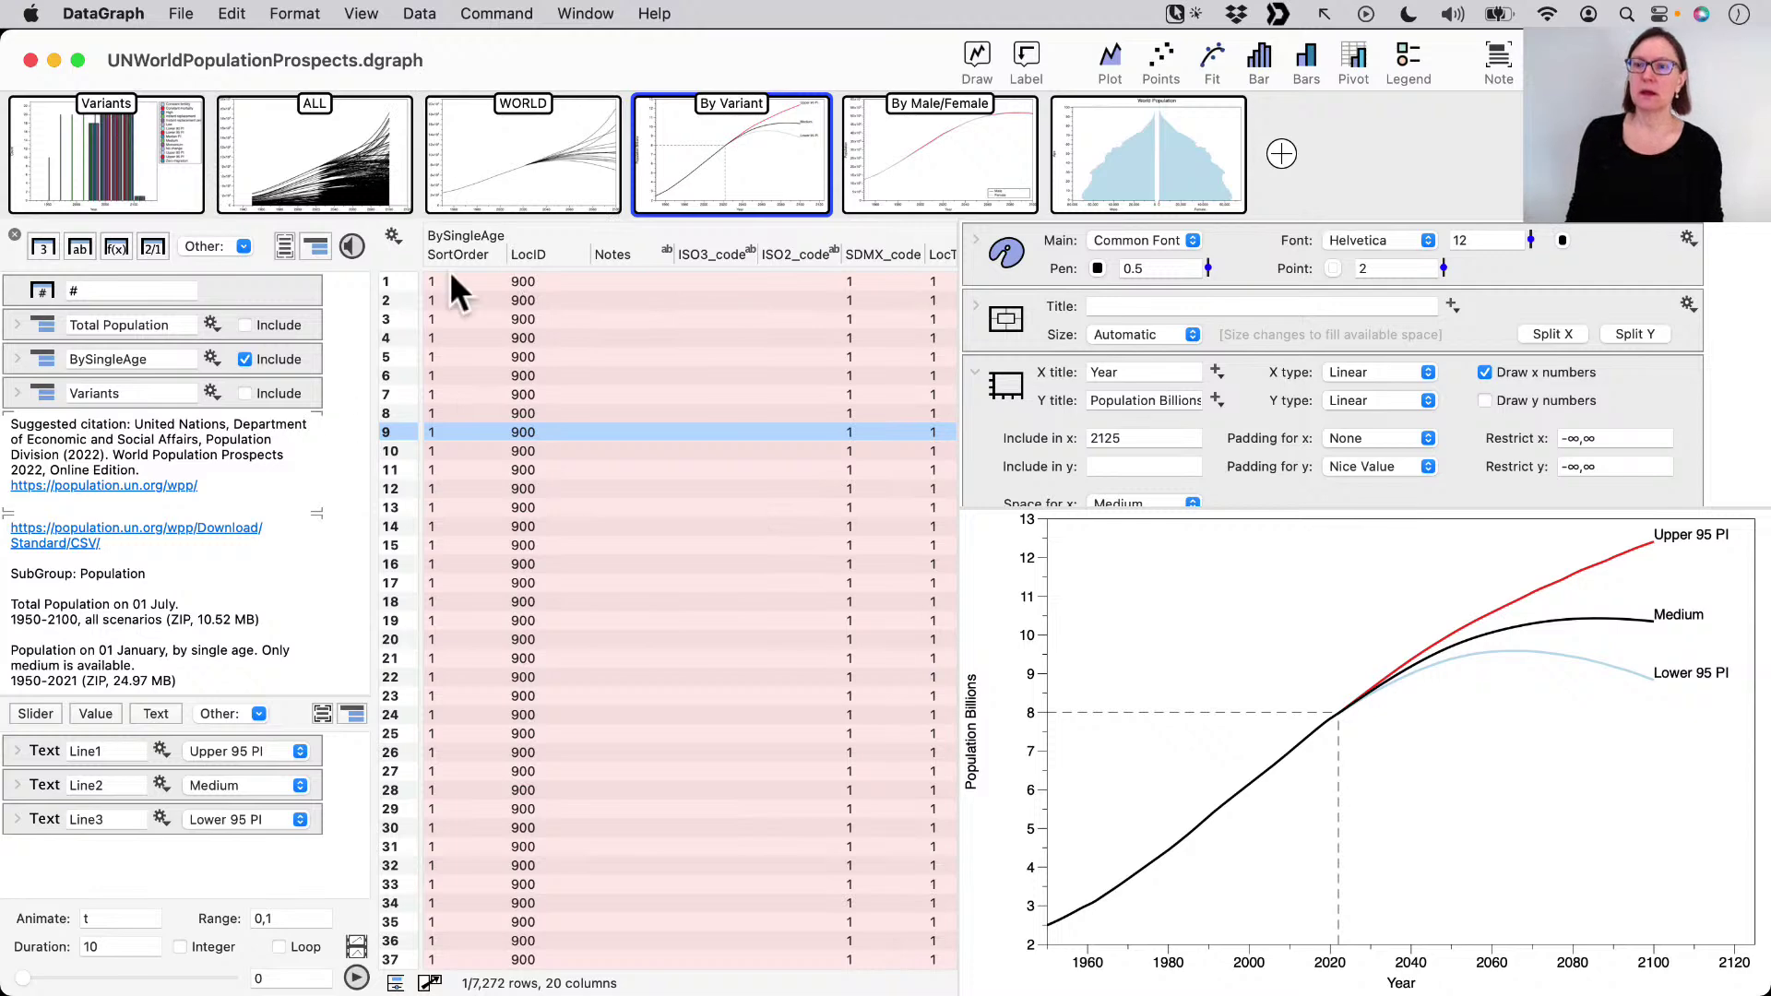
pyautogui.click(725, 146)
pyautogui.click(1004, 248)
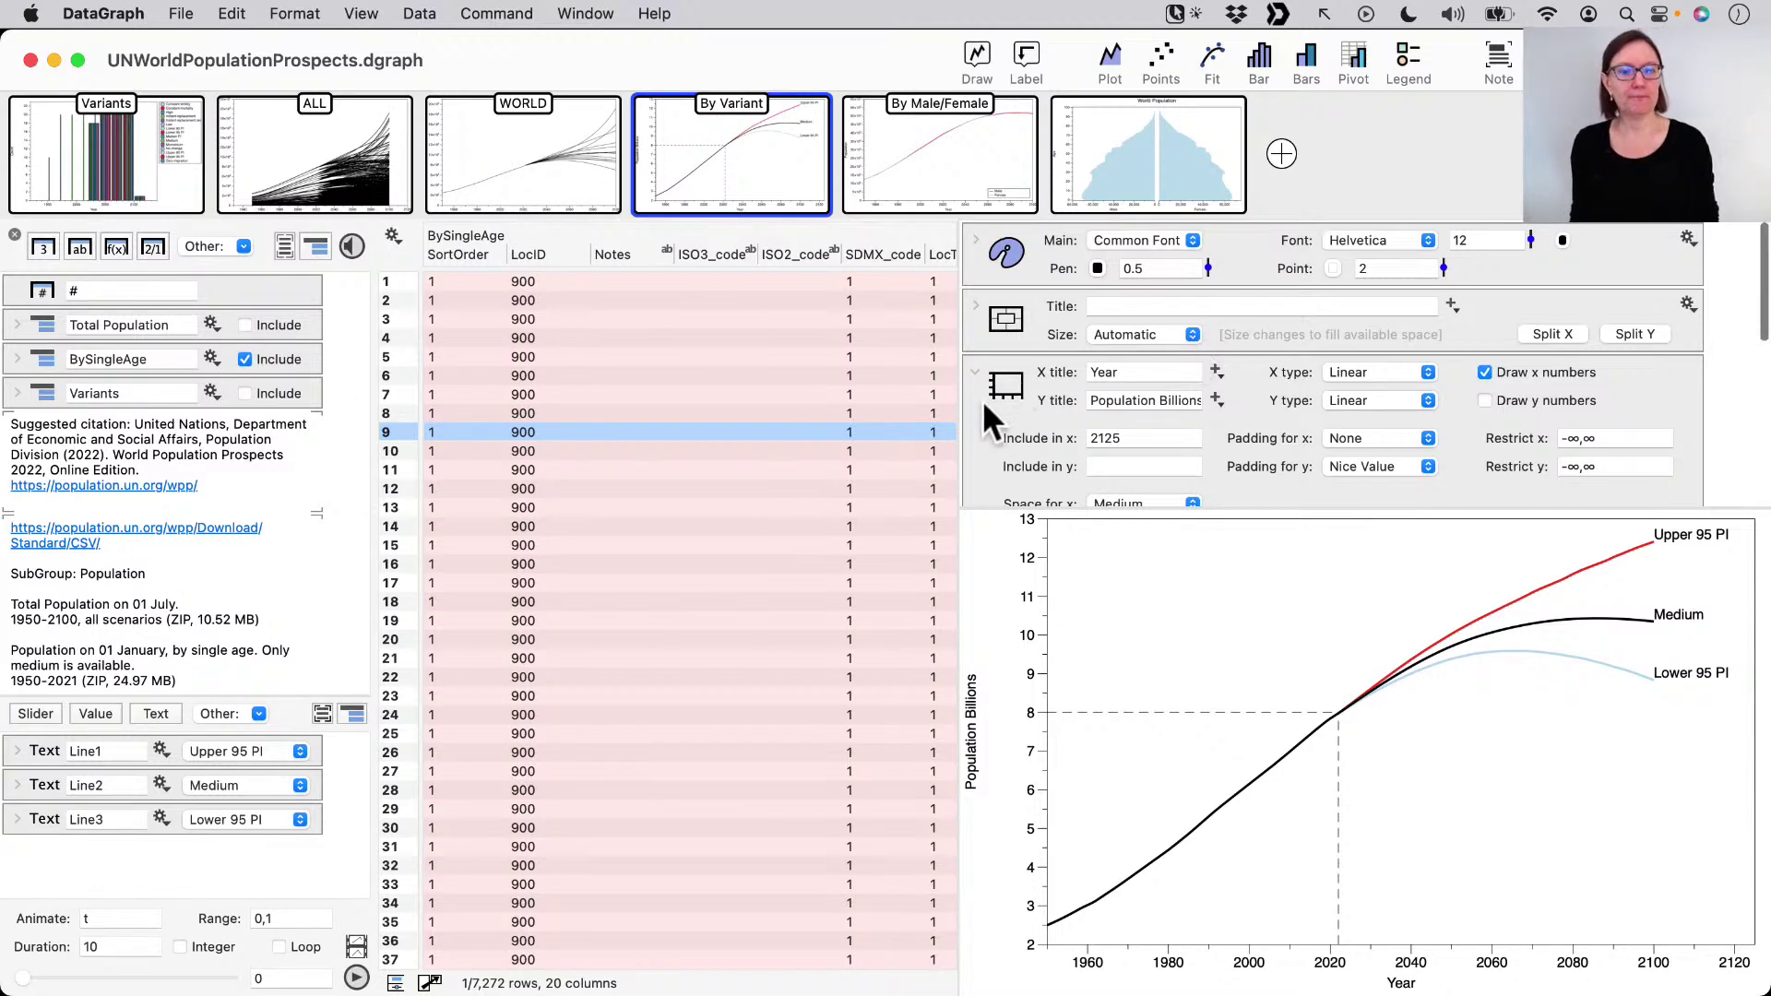
pyautogui.click(976, 373)
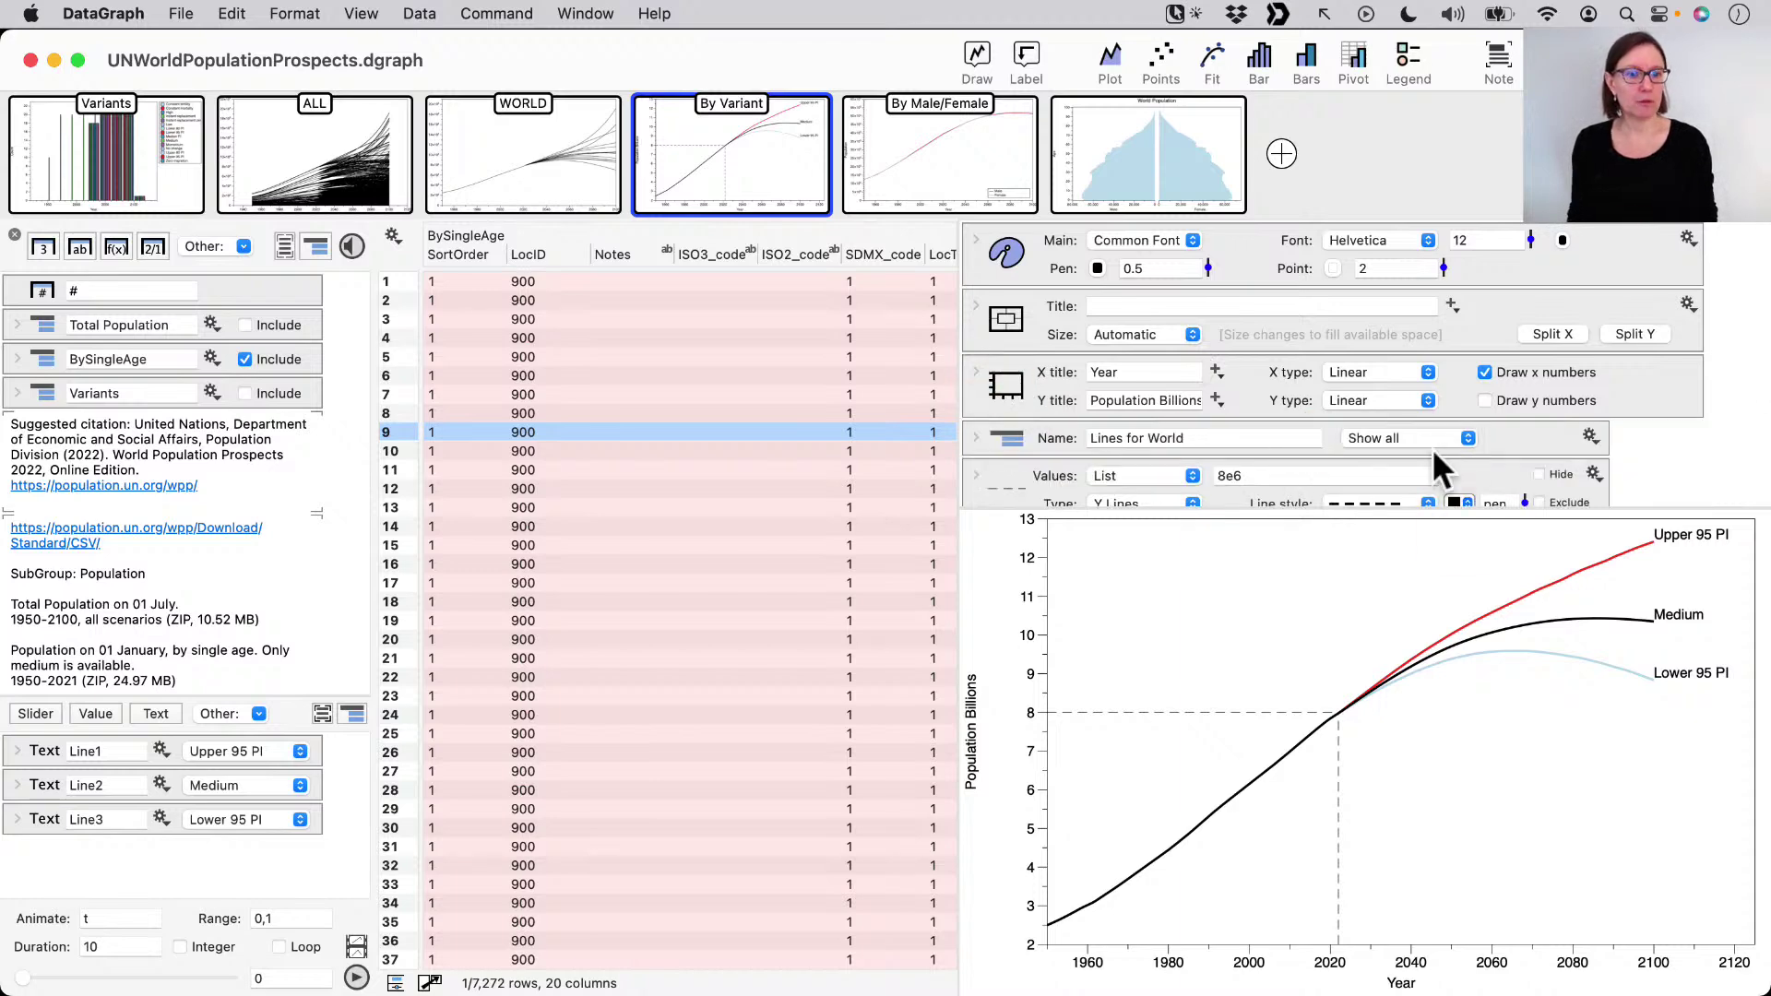
pyautogui.scroll(-3, 1432, 448)
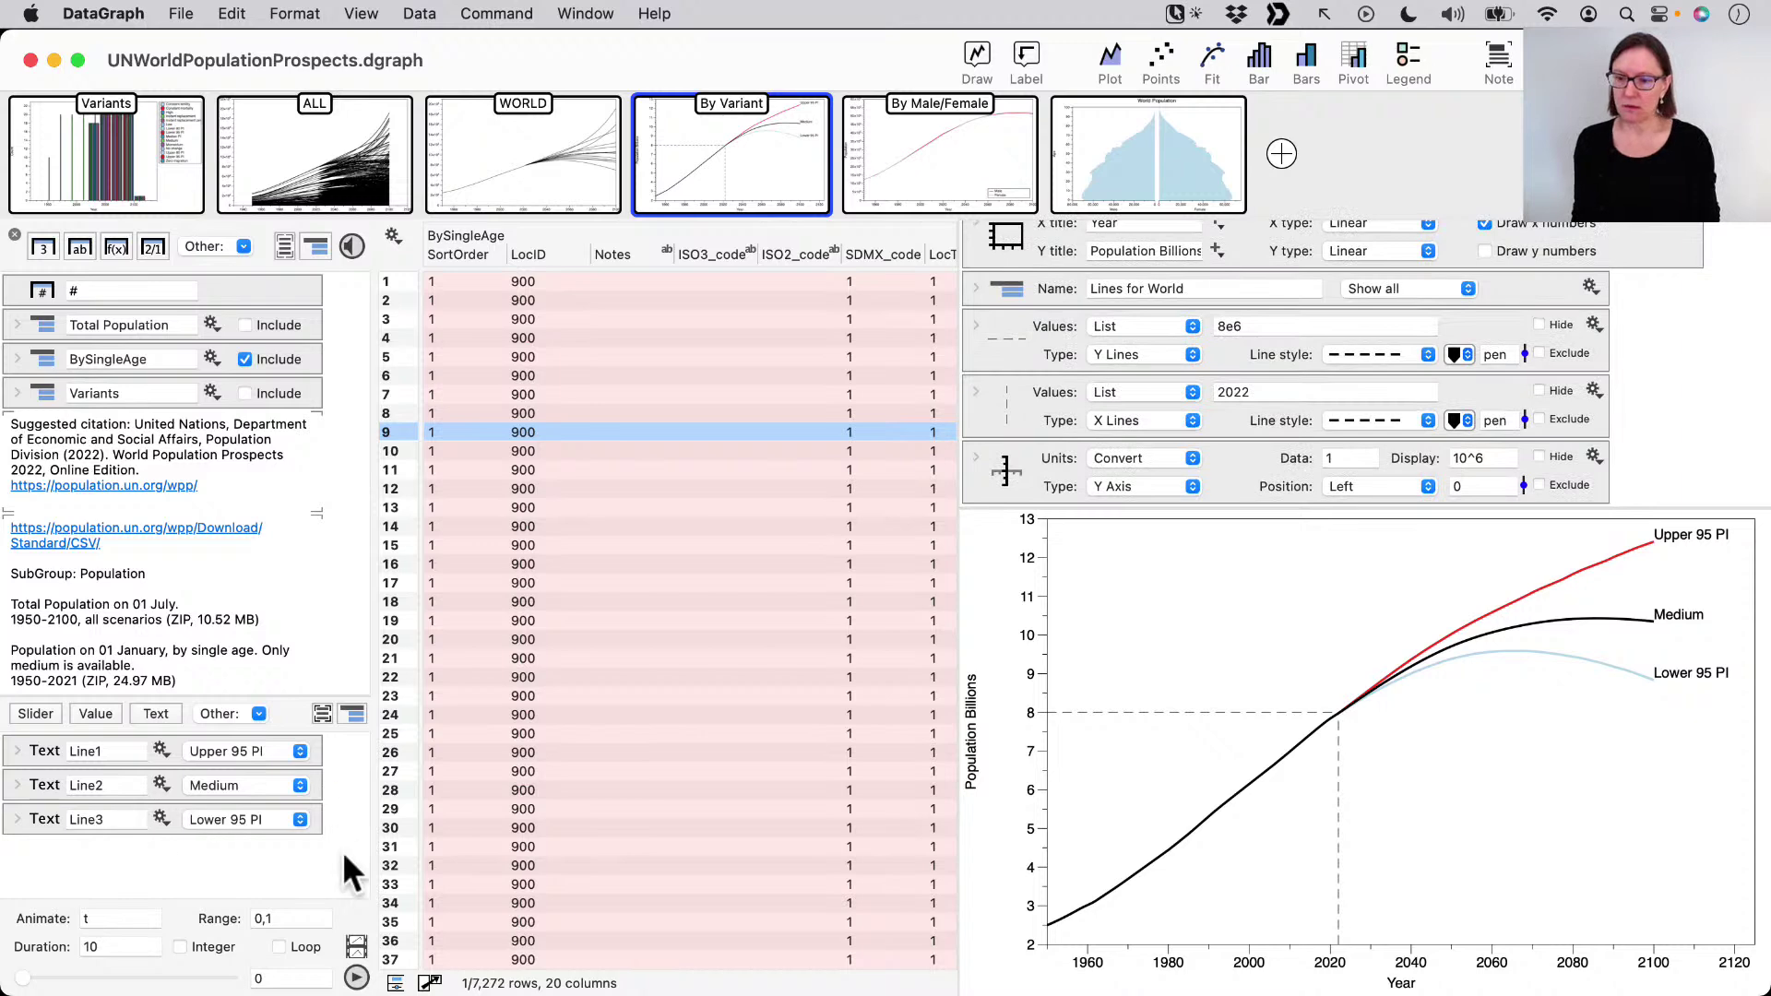
pyautogui.hotkey('ctrl', 'a')
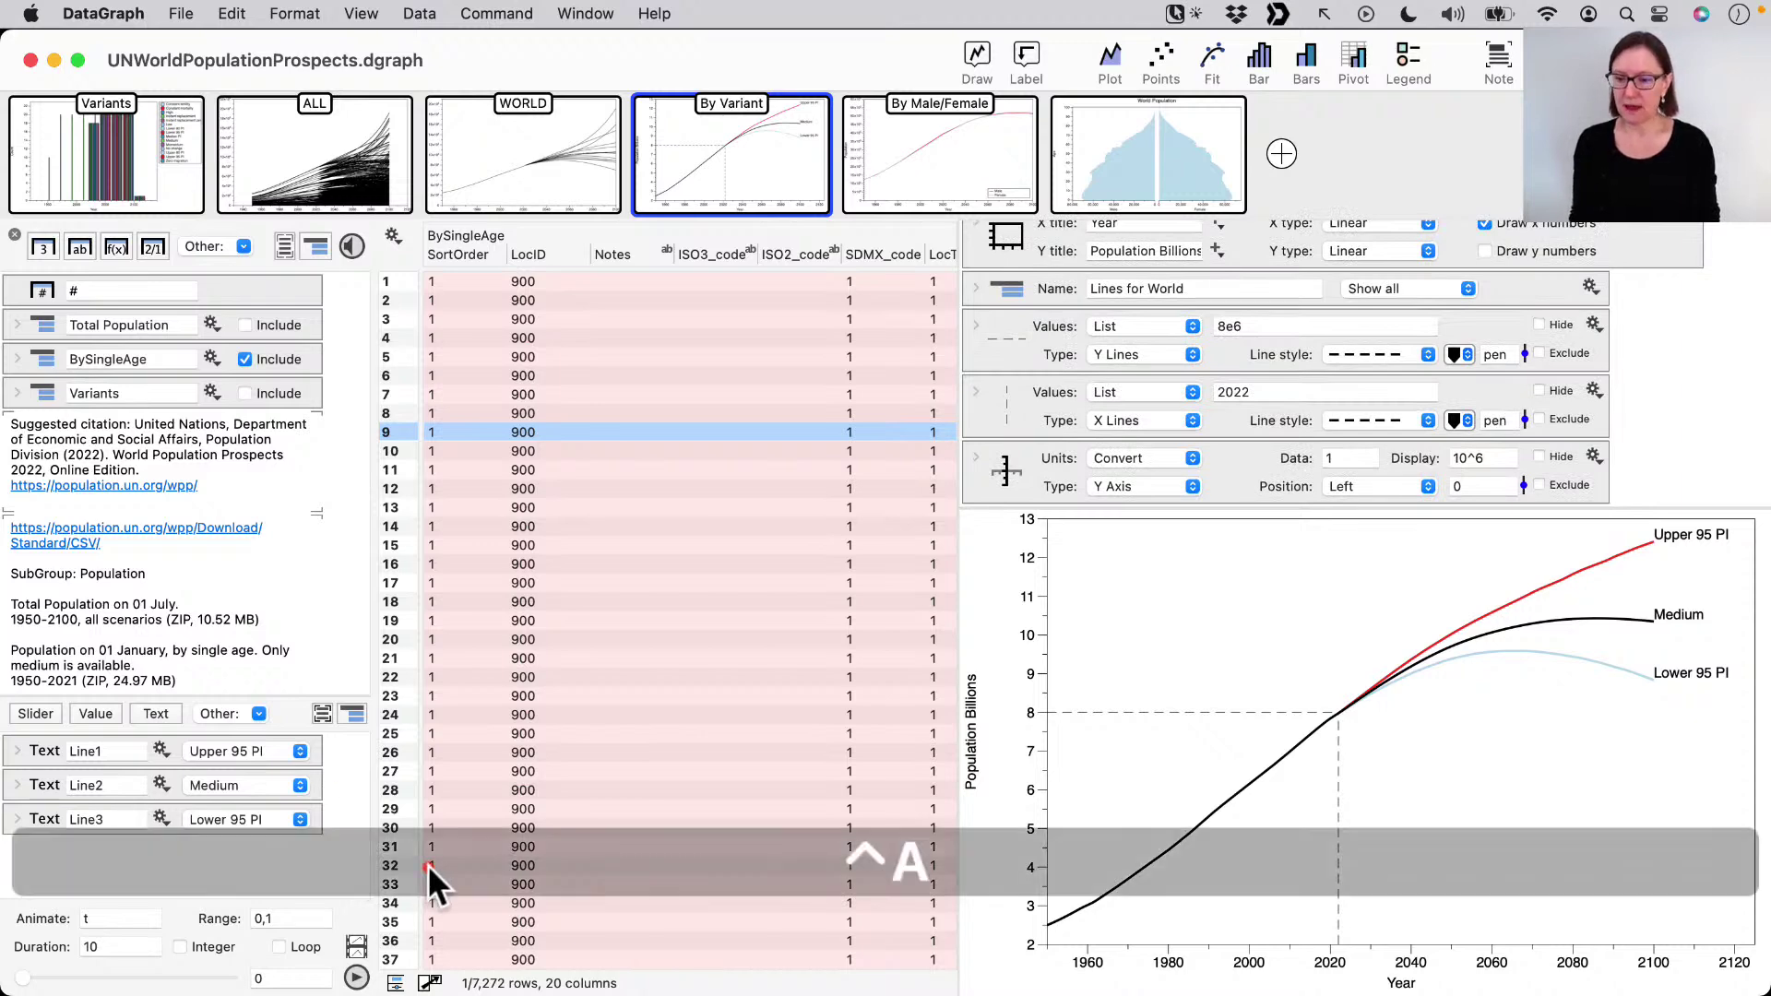
pyautogui.moveTo(424, 844); pyautogui.dragTo(334, 777)
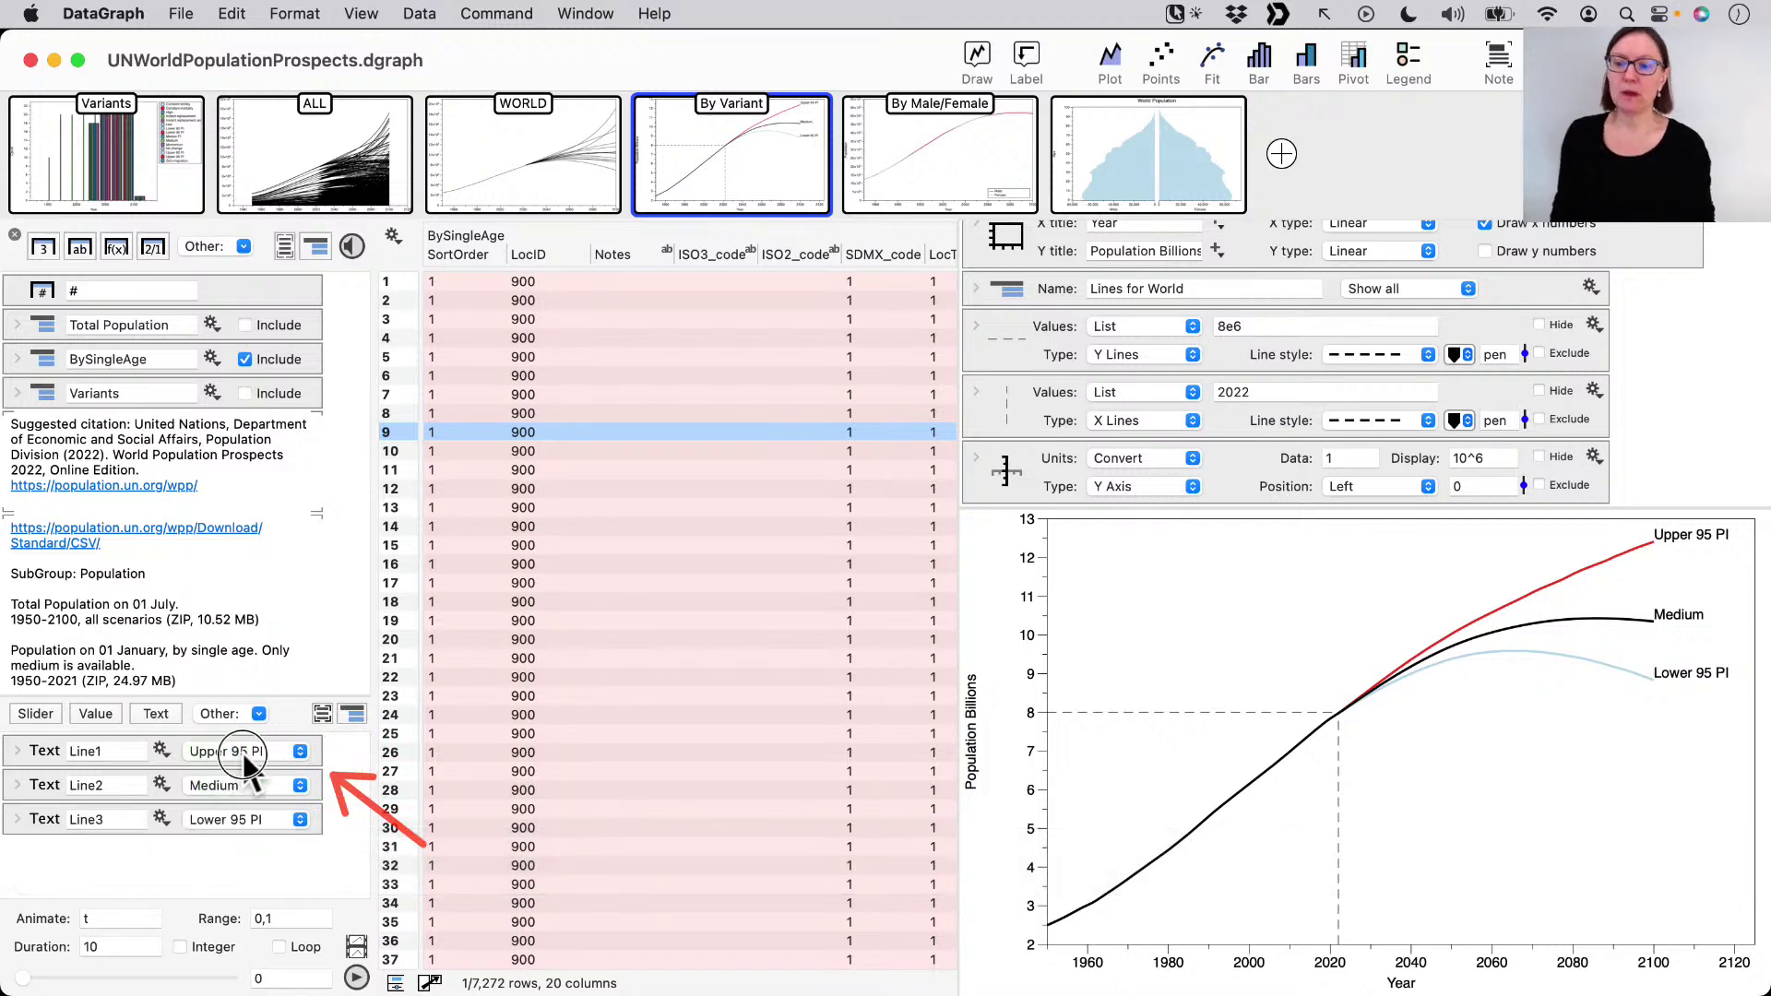
# - Set the Line1 text variable to High and the Line3 text variable to Low
pyautogui.click(241, 751)
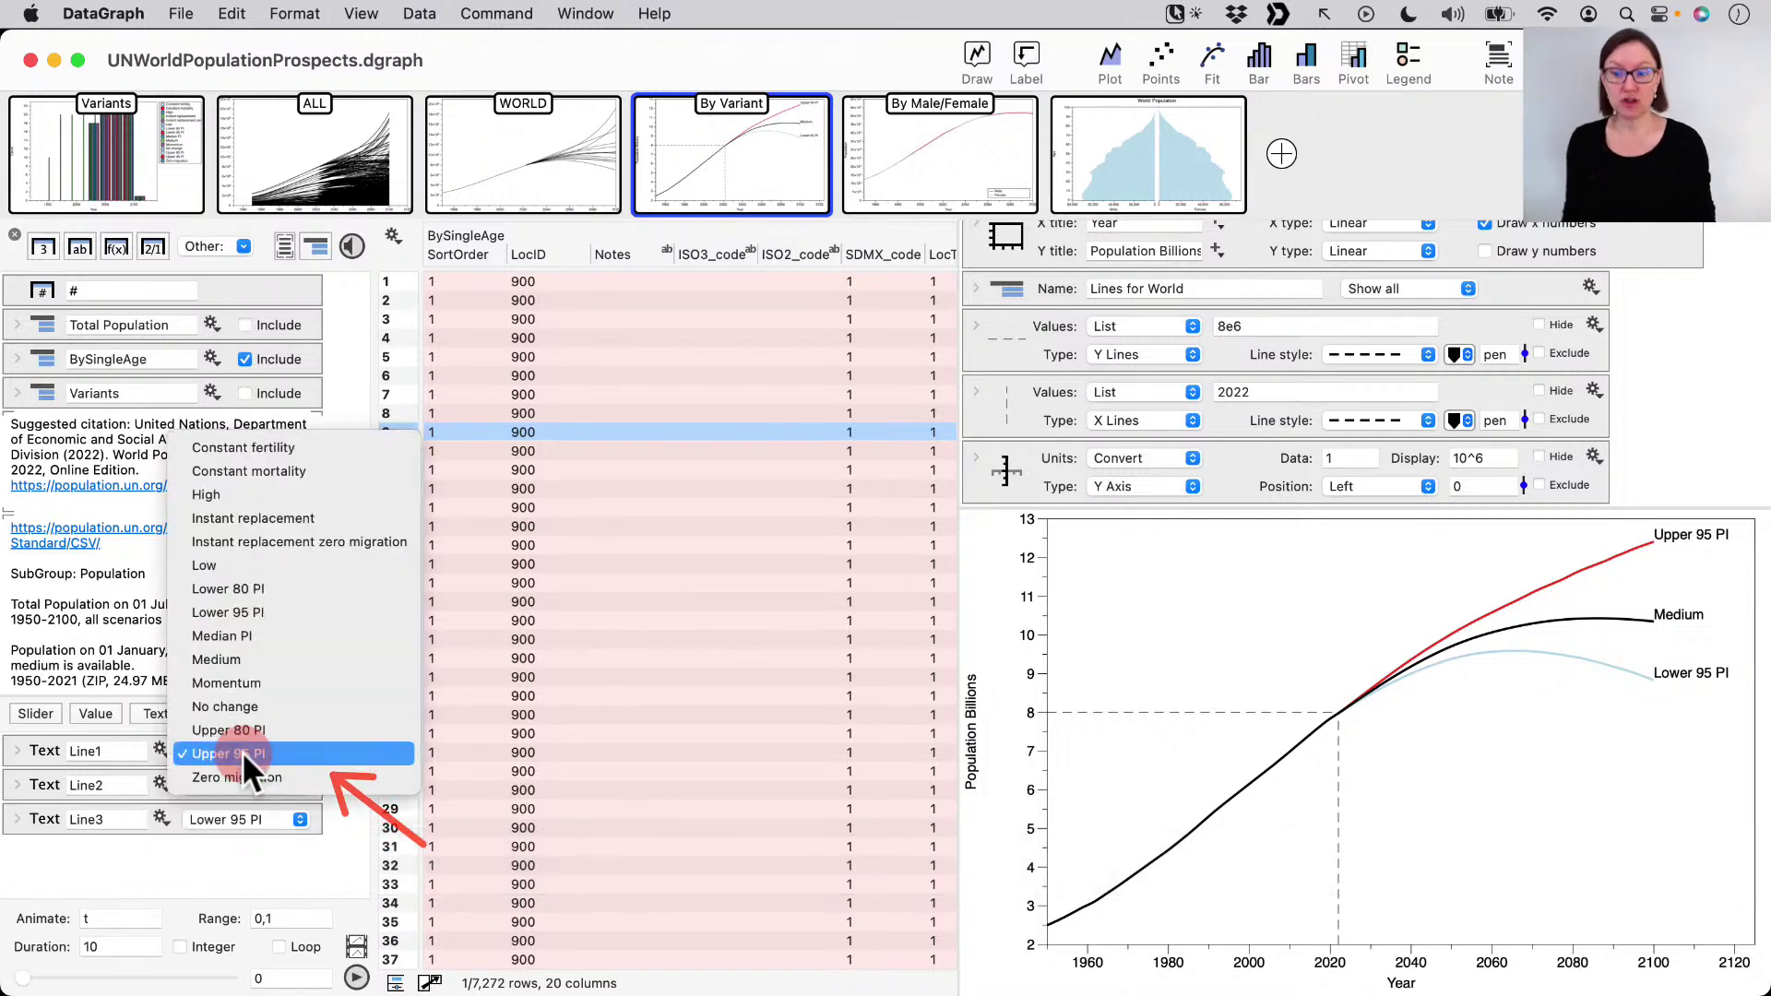
pyautogui.click(235, 501)
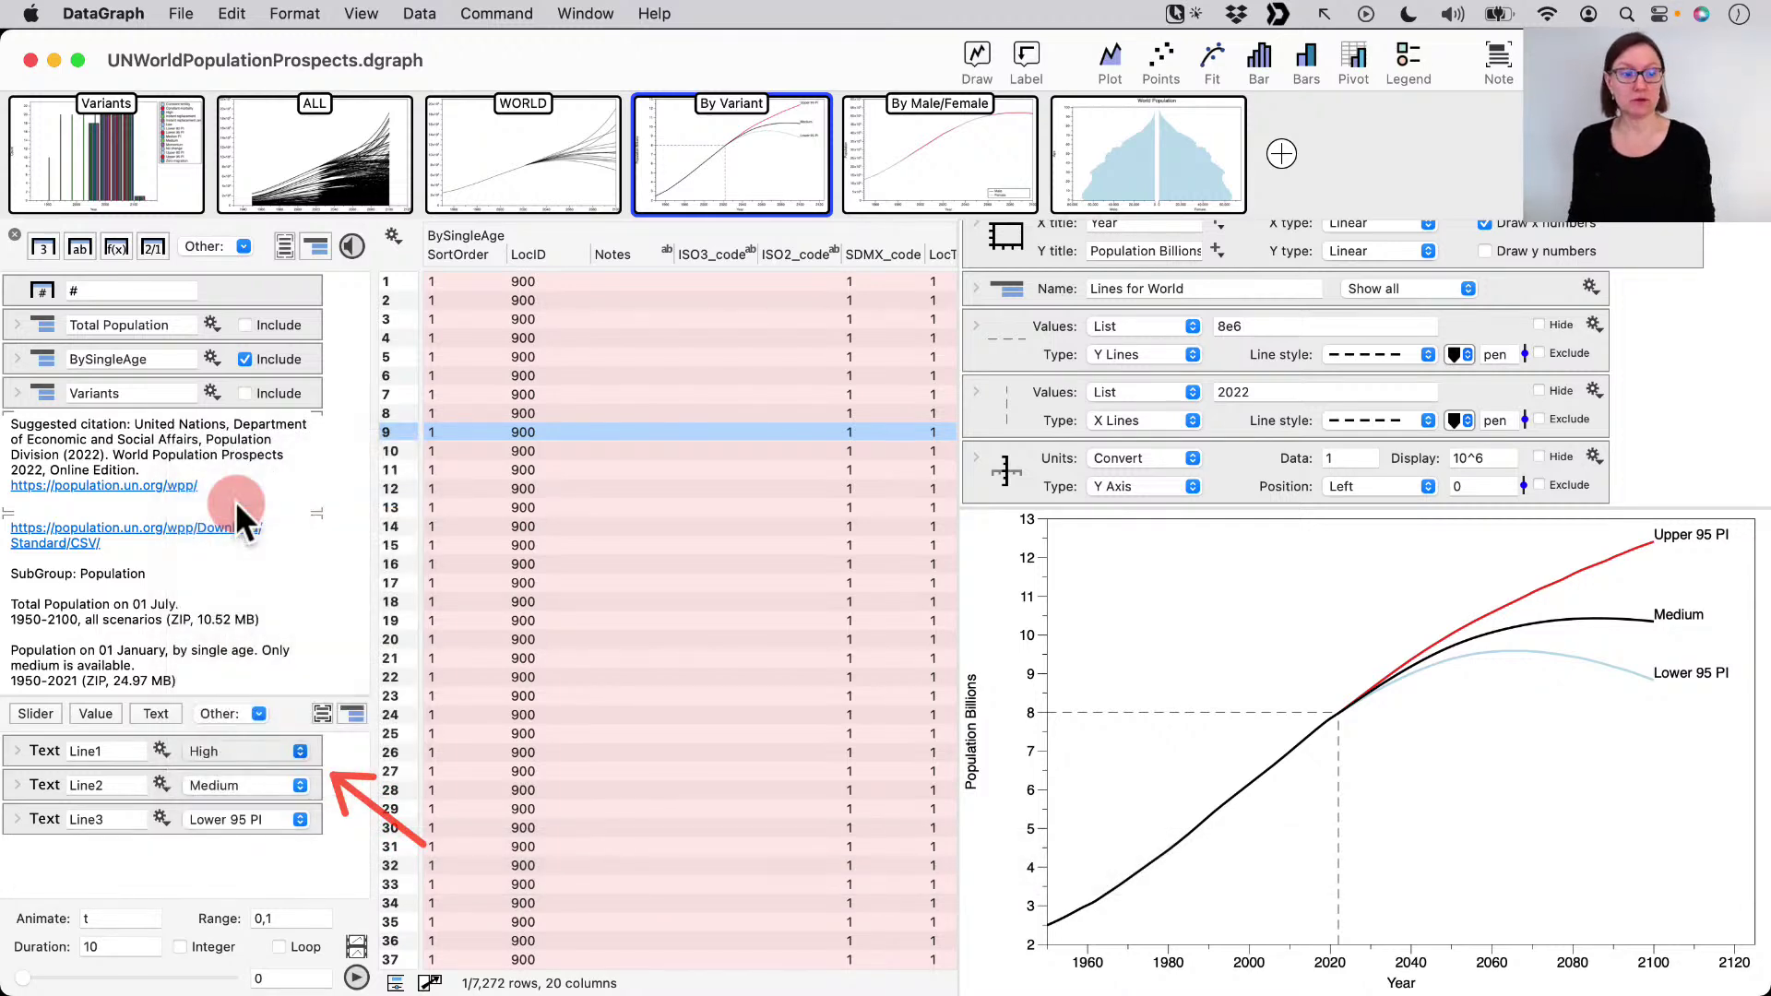
pyautogui.click(244, 819)
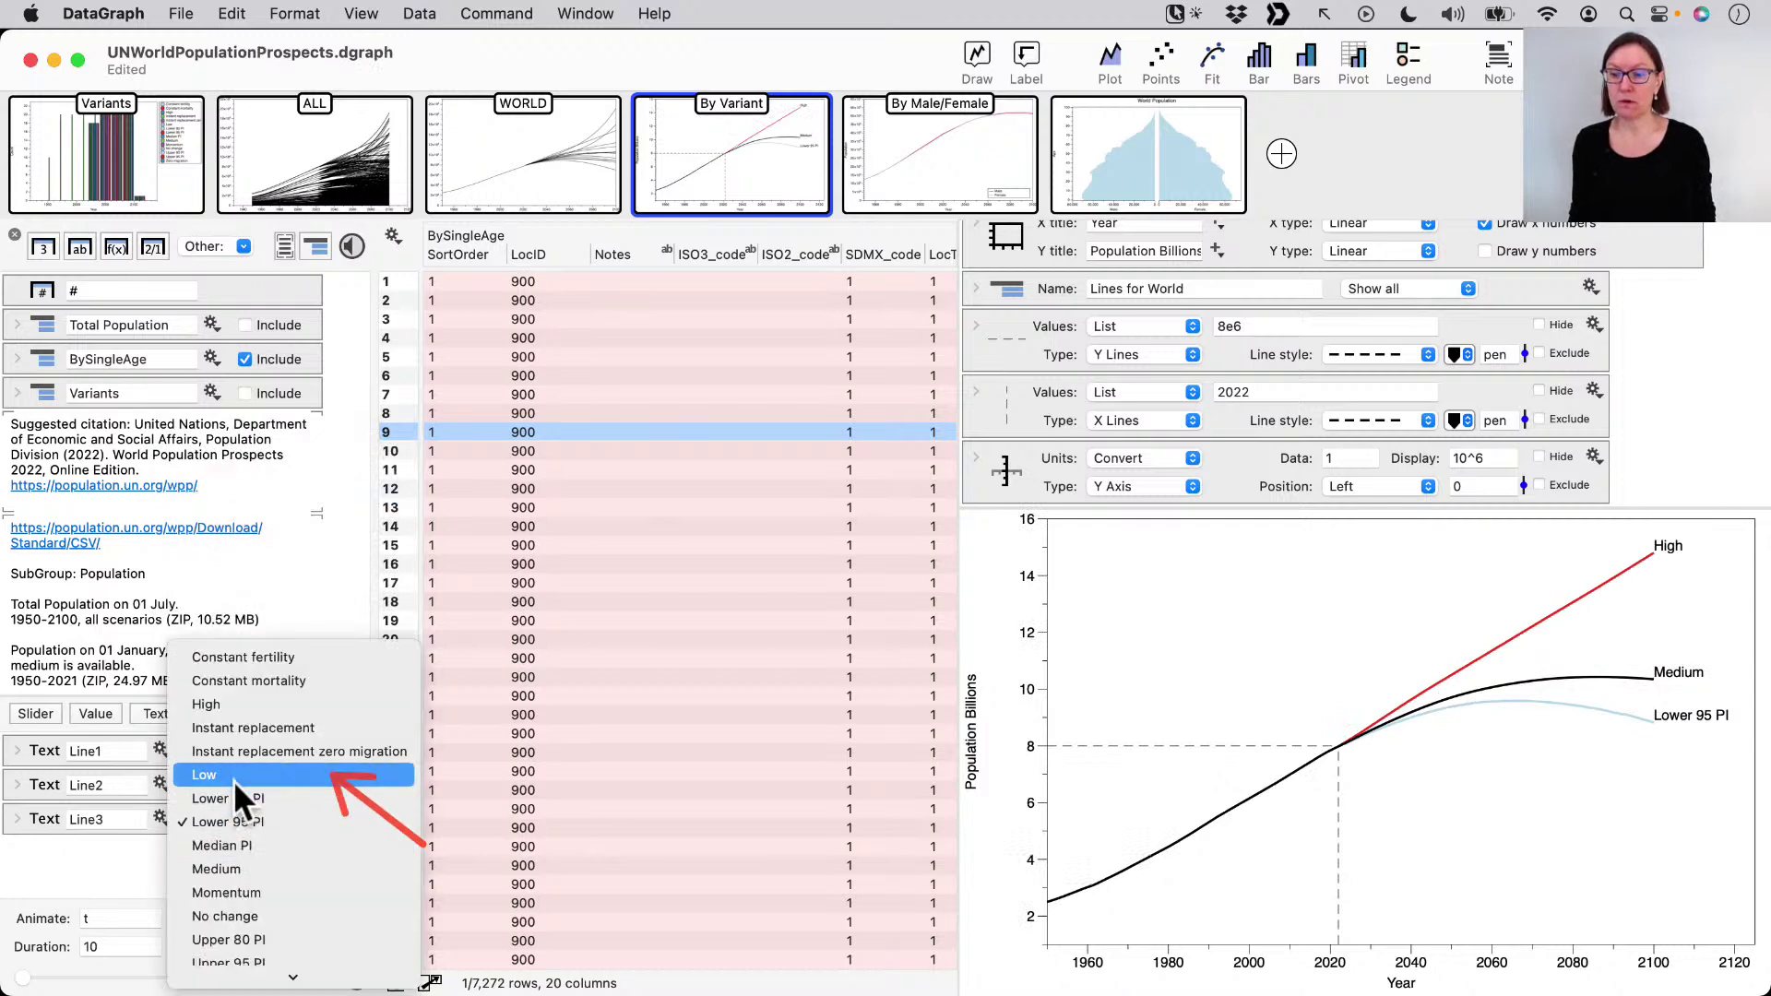
pyautogui.click(235, 780)
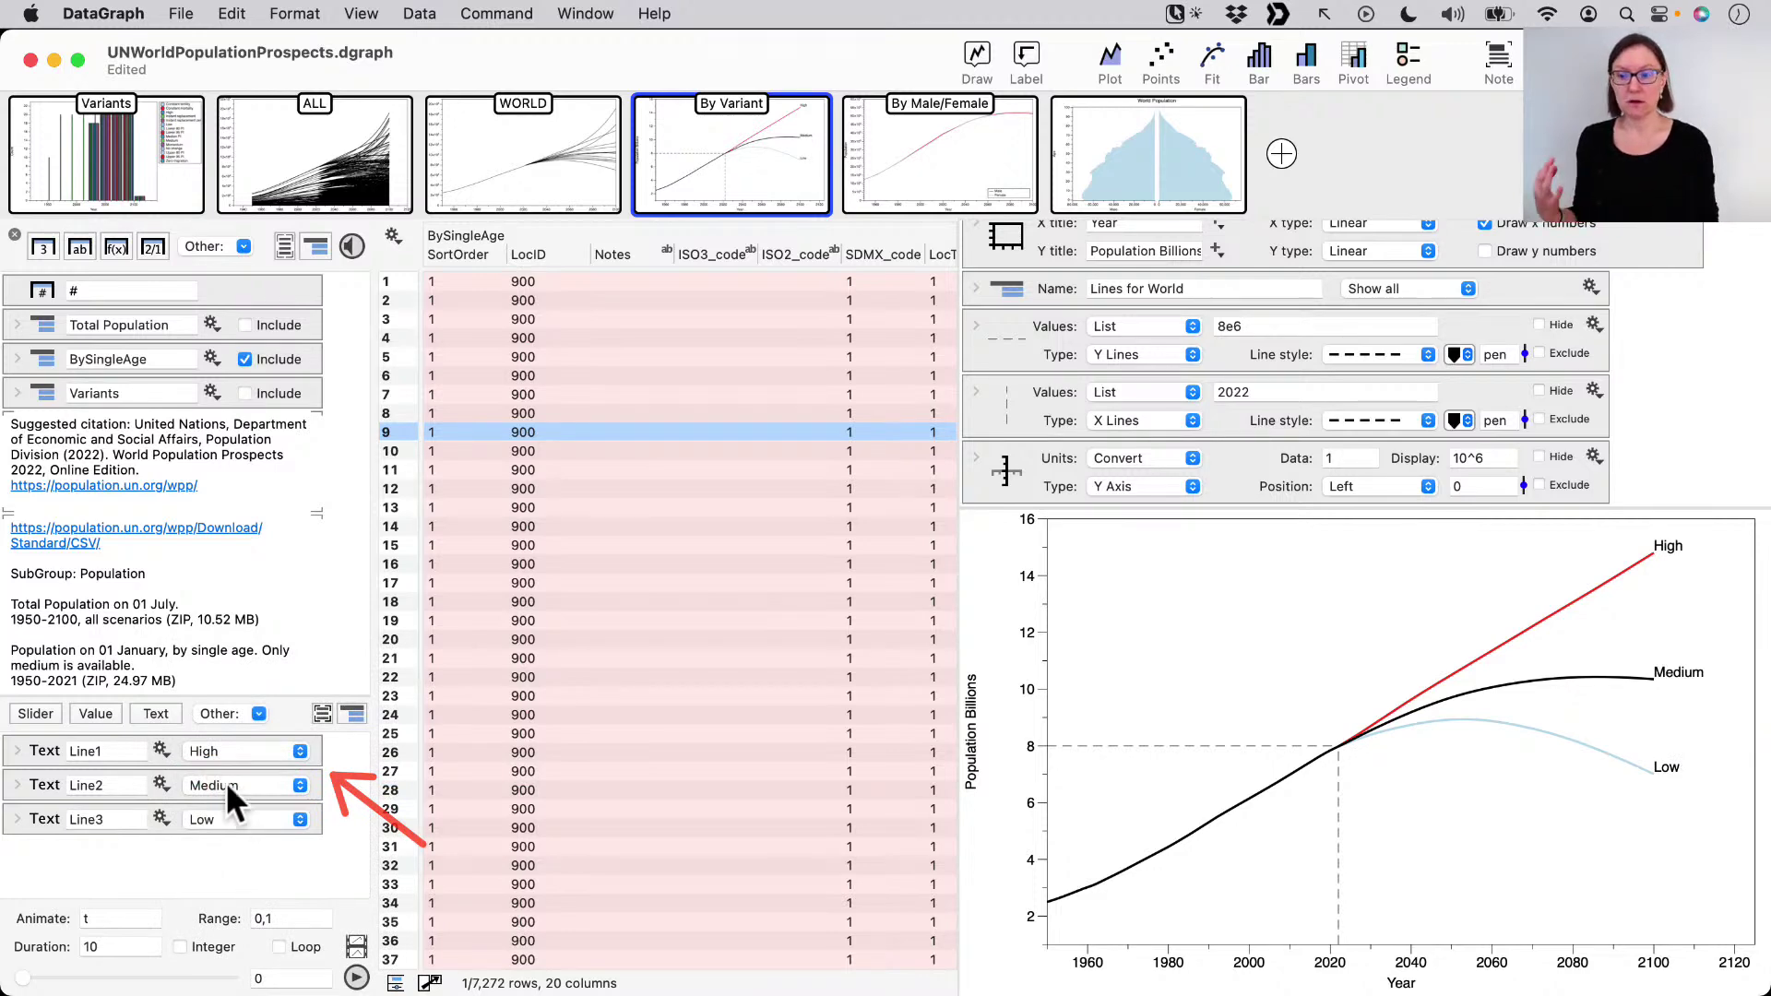
# - Try the Upper 95 PI variant for the Line1 text variable and undo that change
pyautogui.click(223, 749)
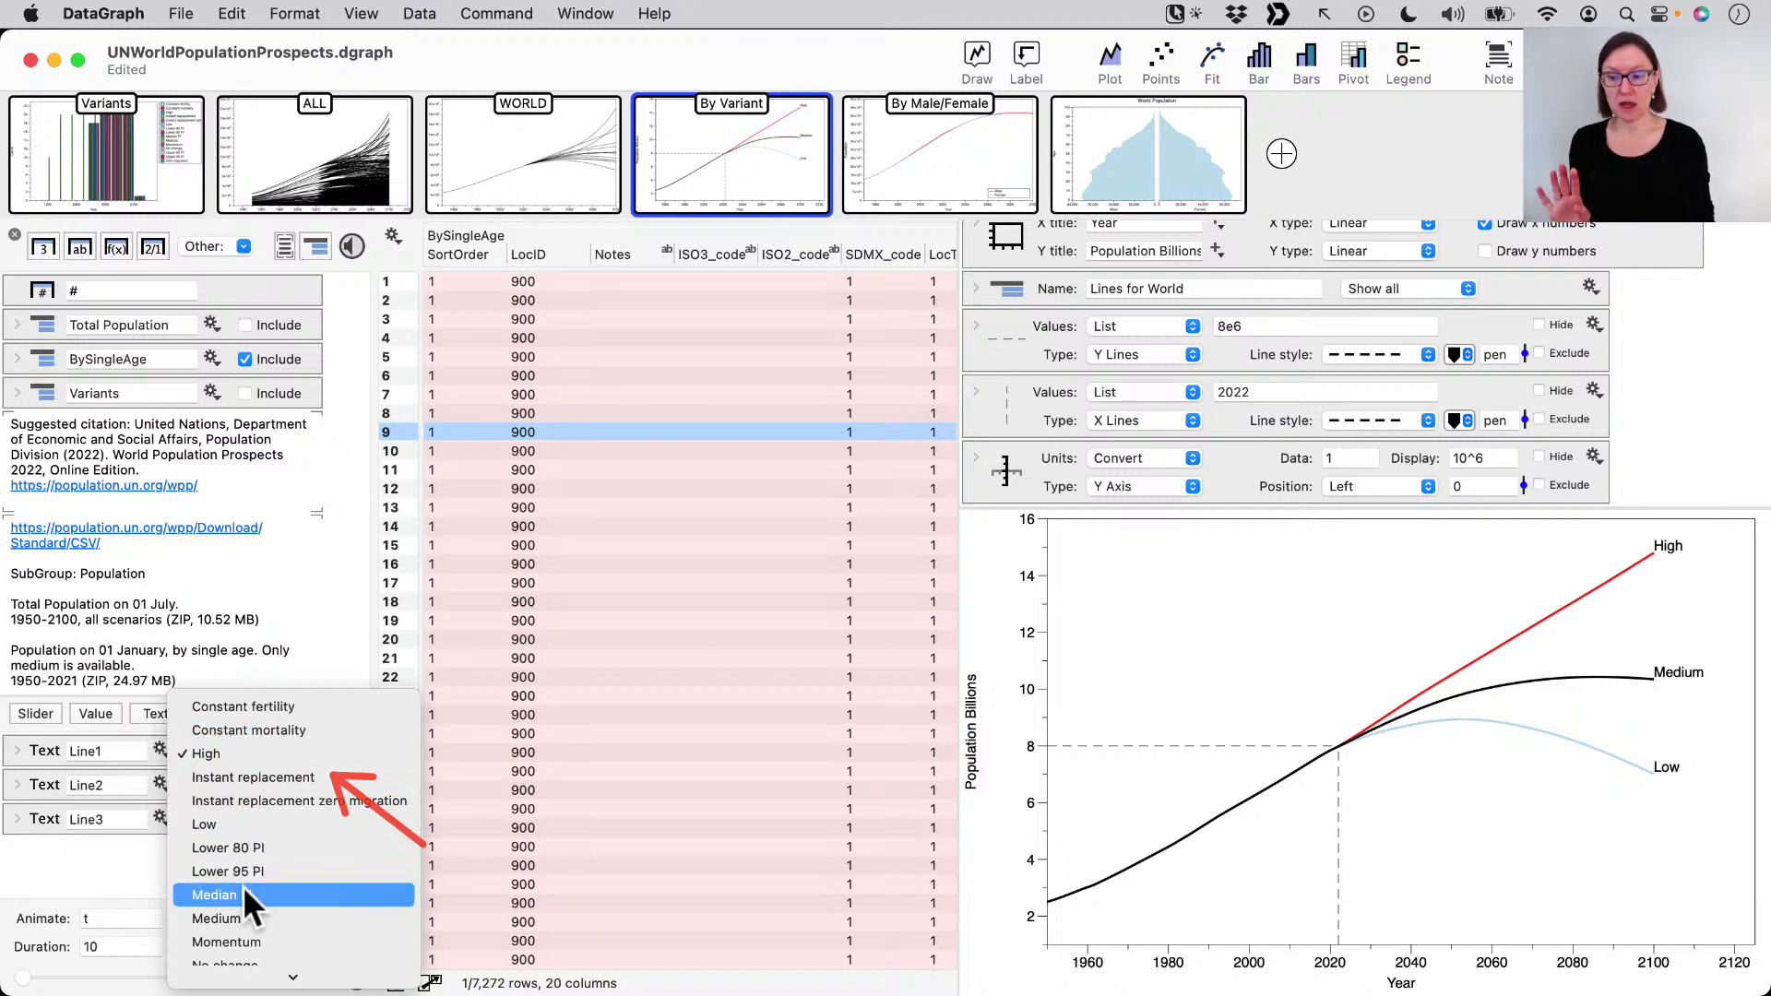
pyautogui.scroll(-2, 249, 913)
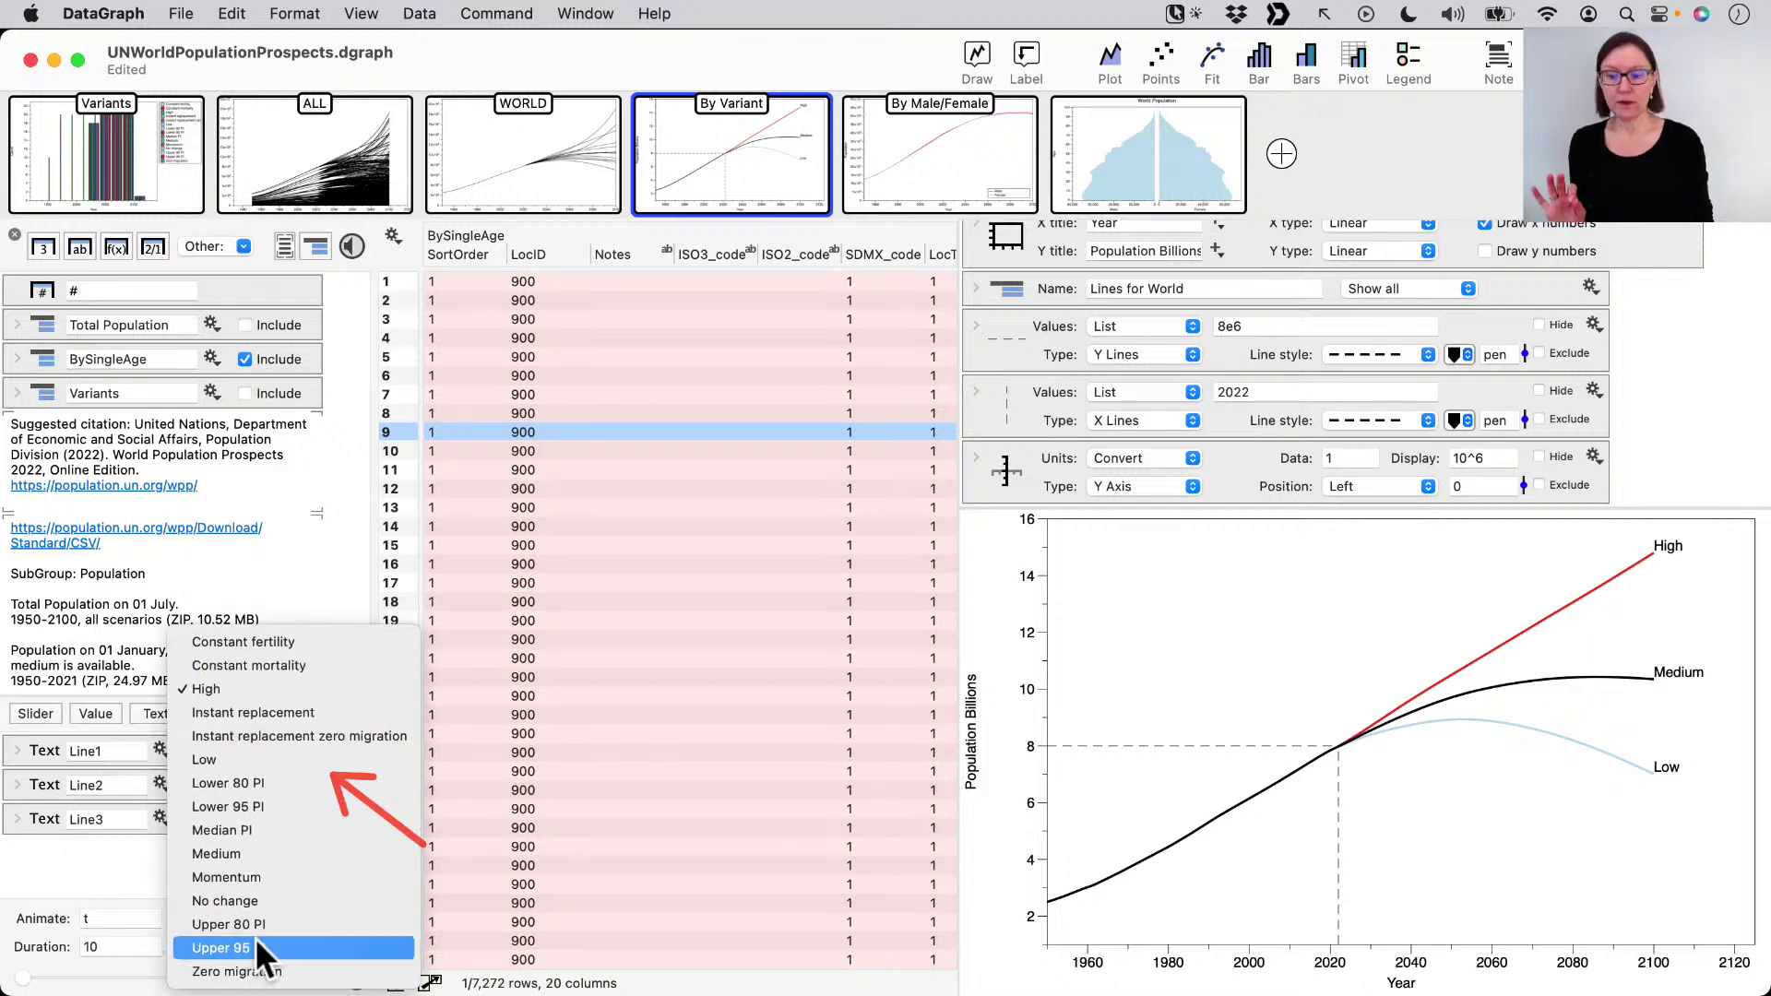
pyautogui.click(263, 940)
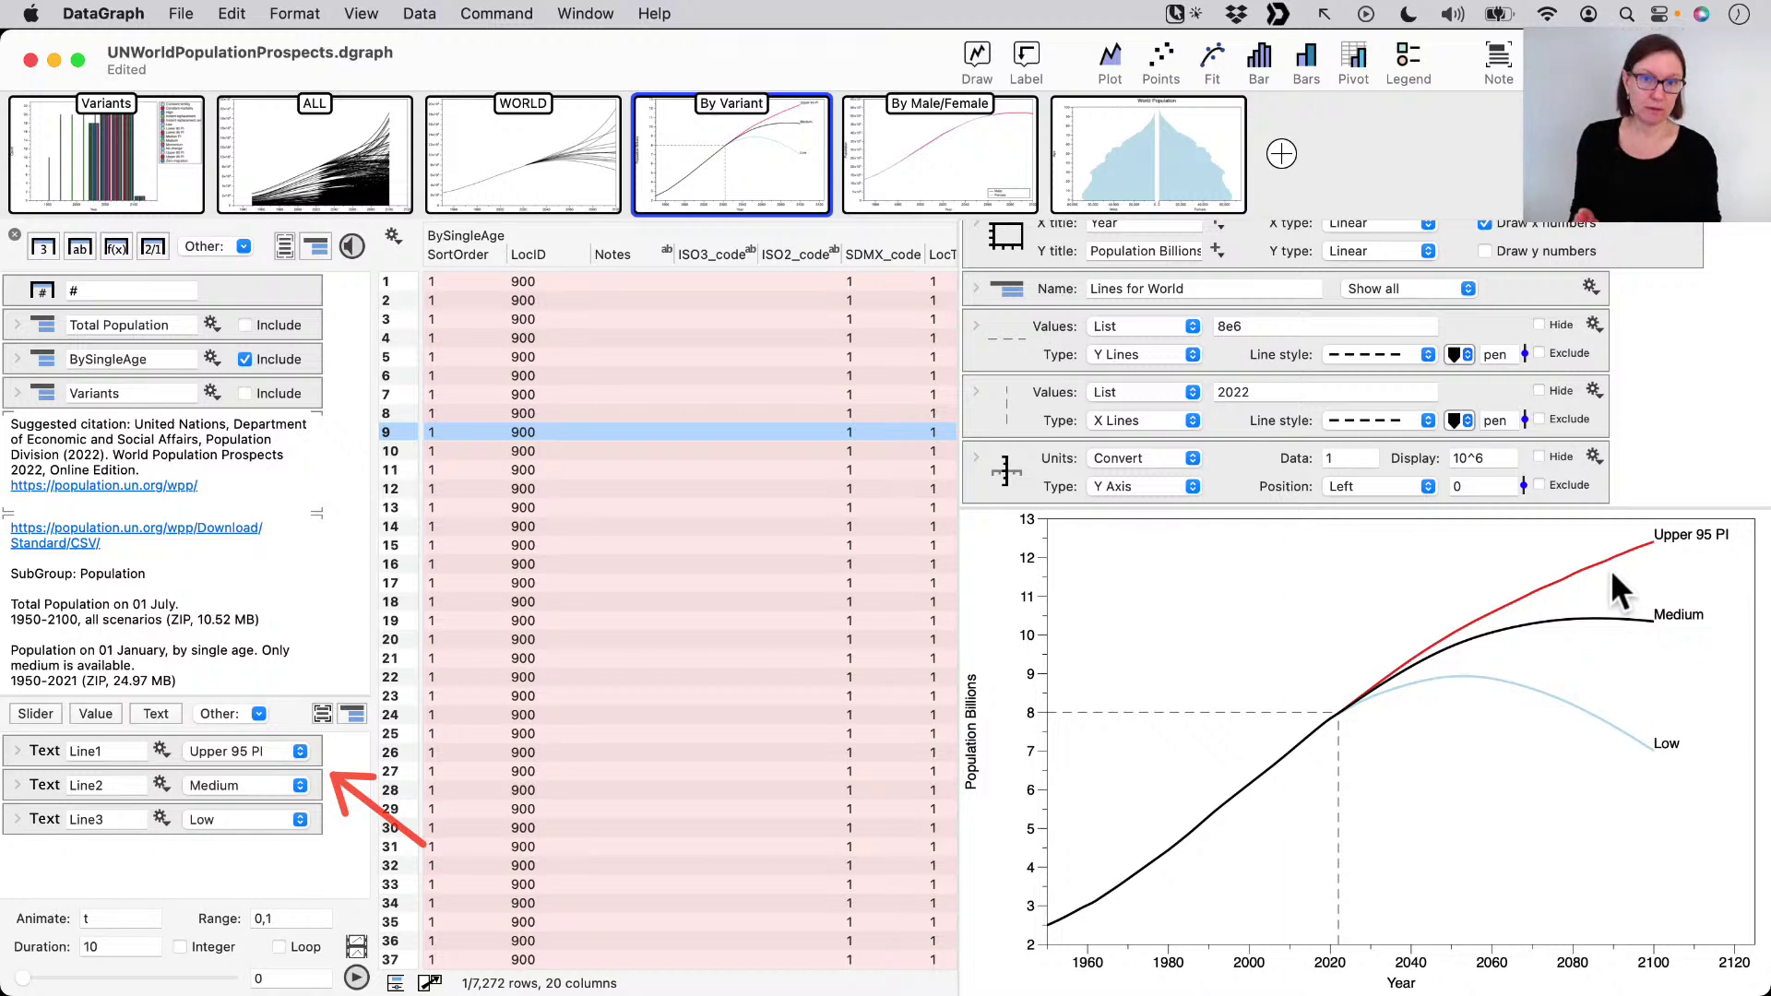
pyautogui.press('cmd+z')
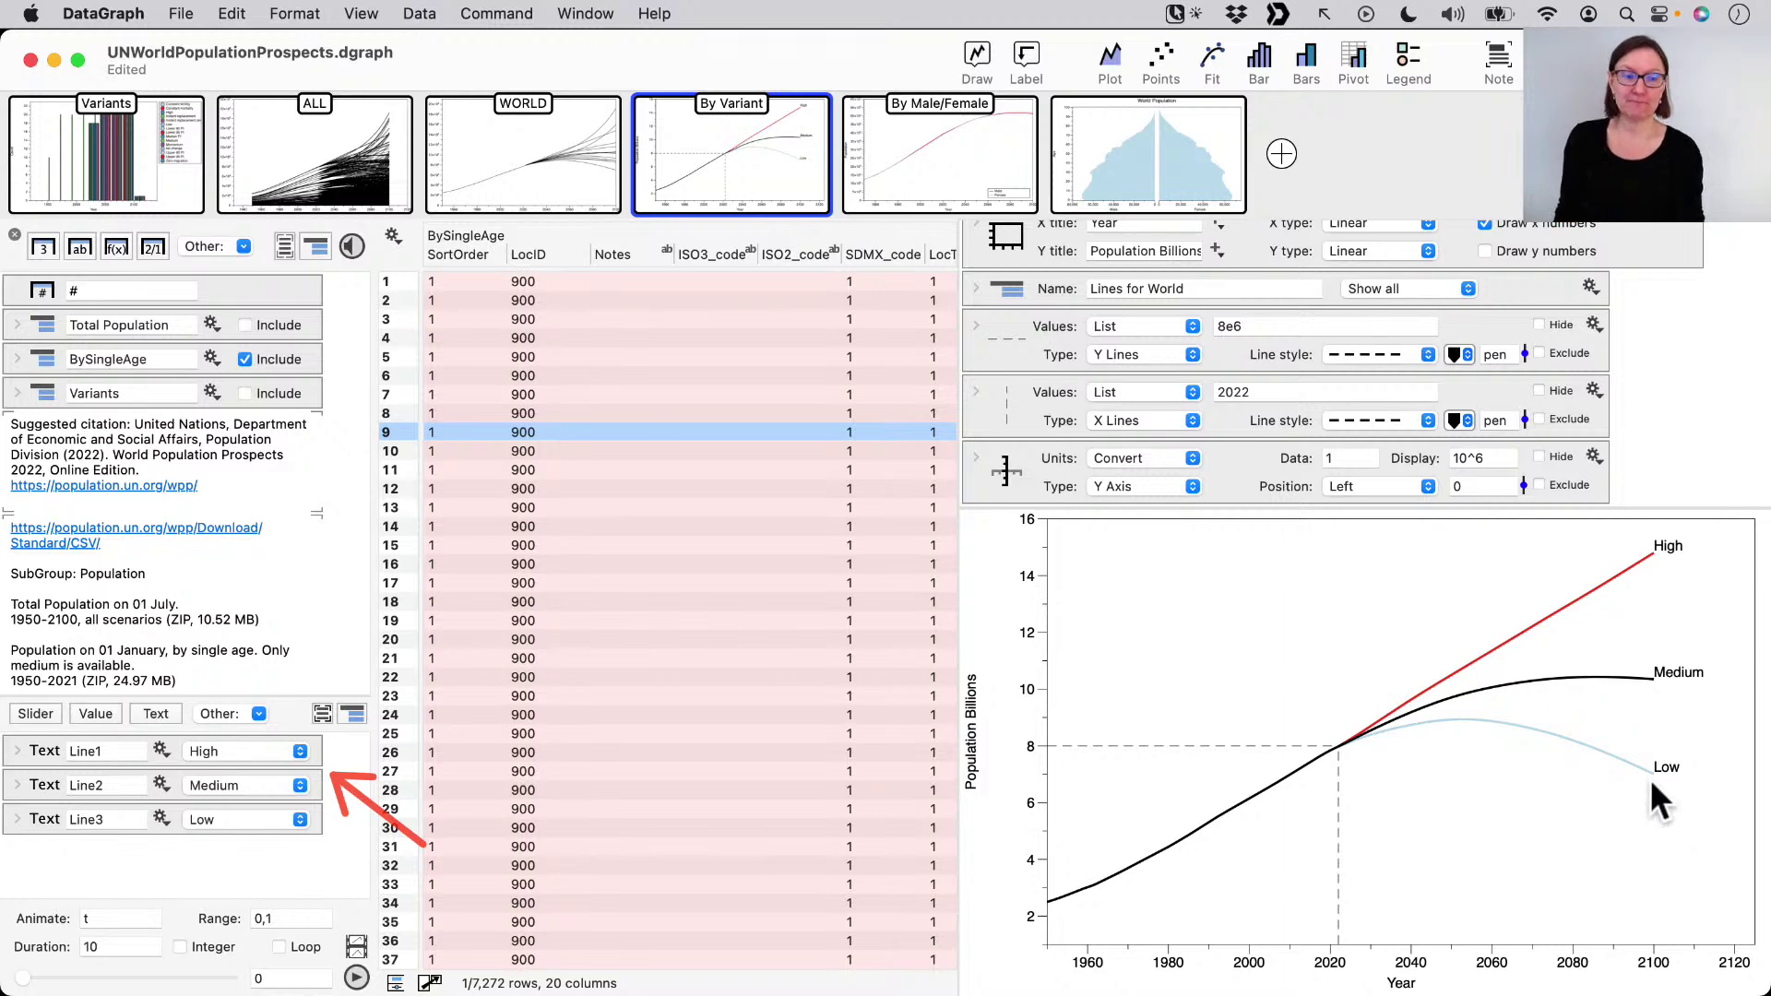
# - Set the Line1 text variable to Lower 95 PI
pyautogui.click(236, 745)
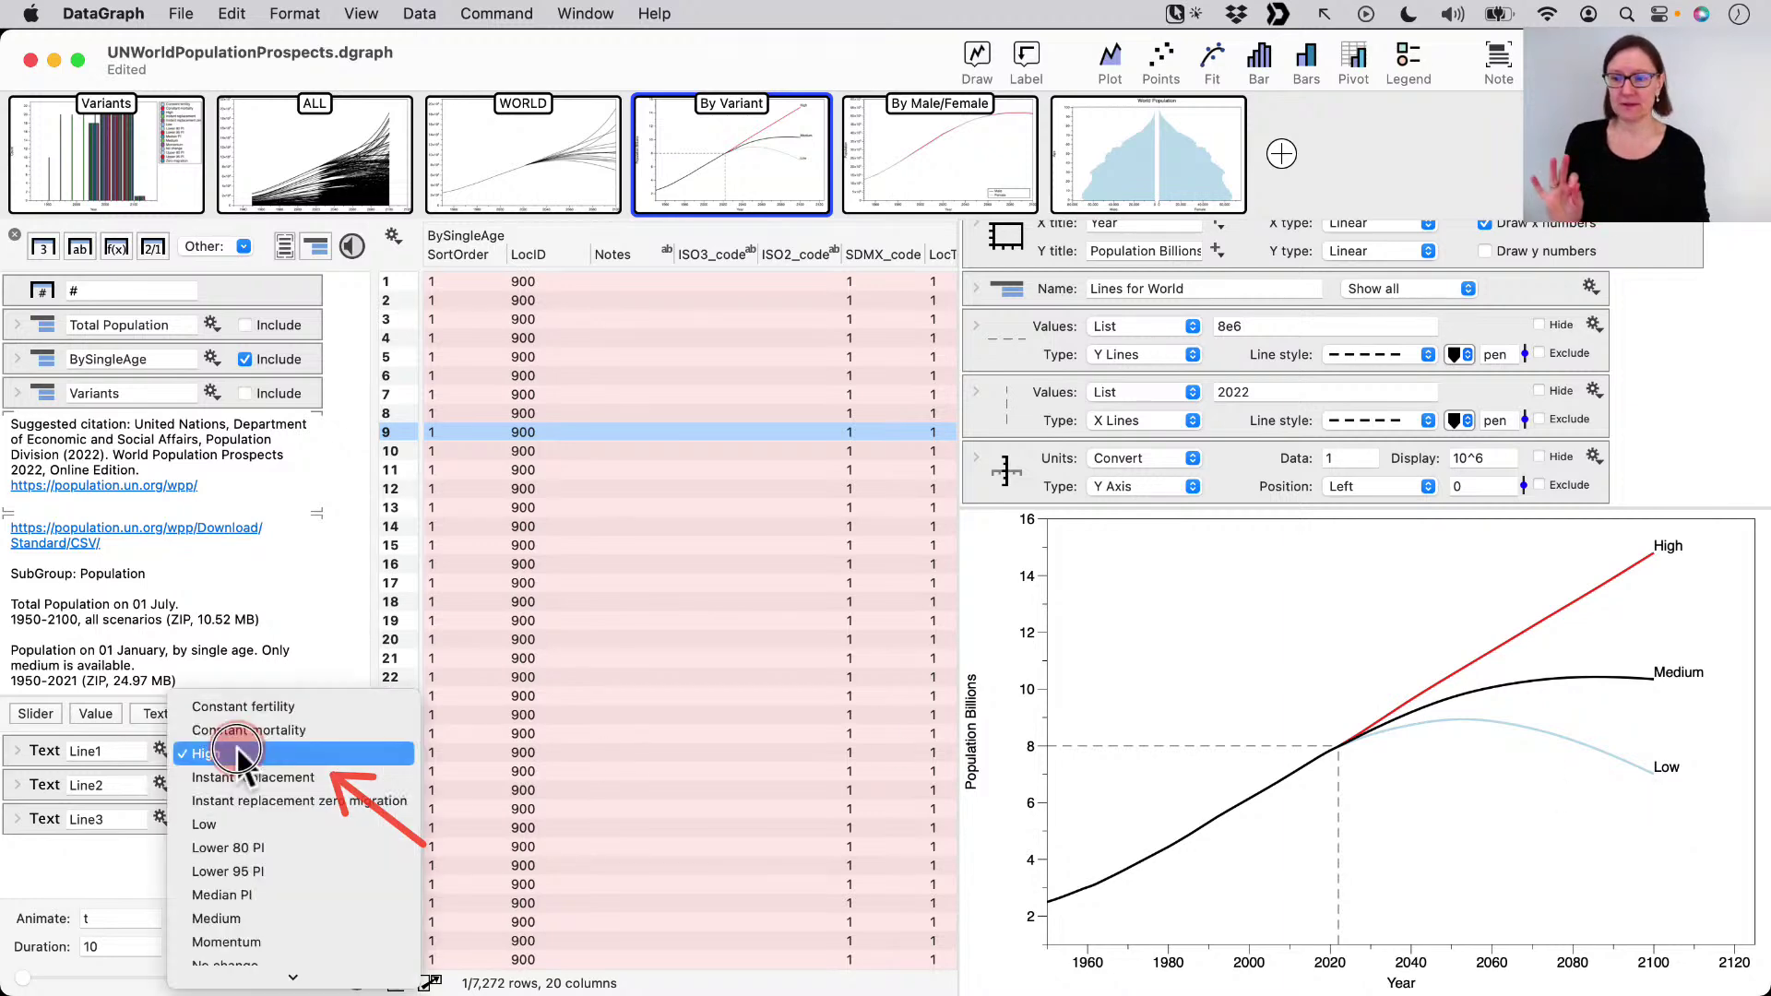
pyautogui.scroll(-2, 237, 746)
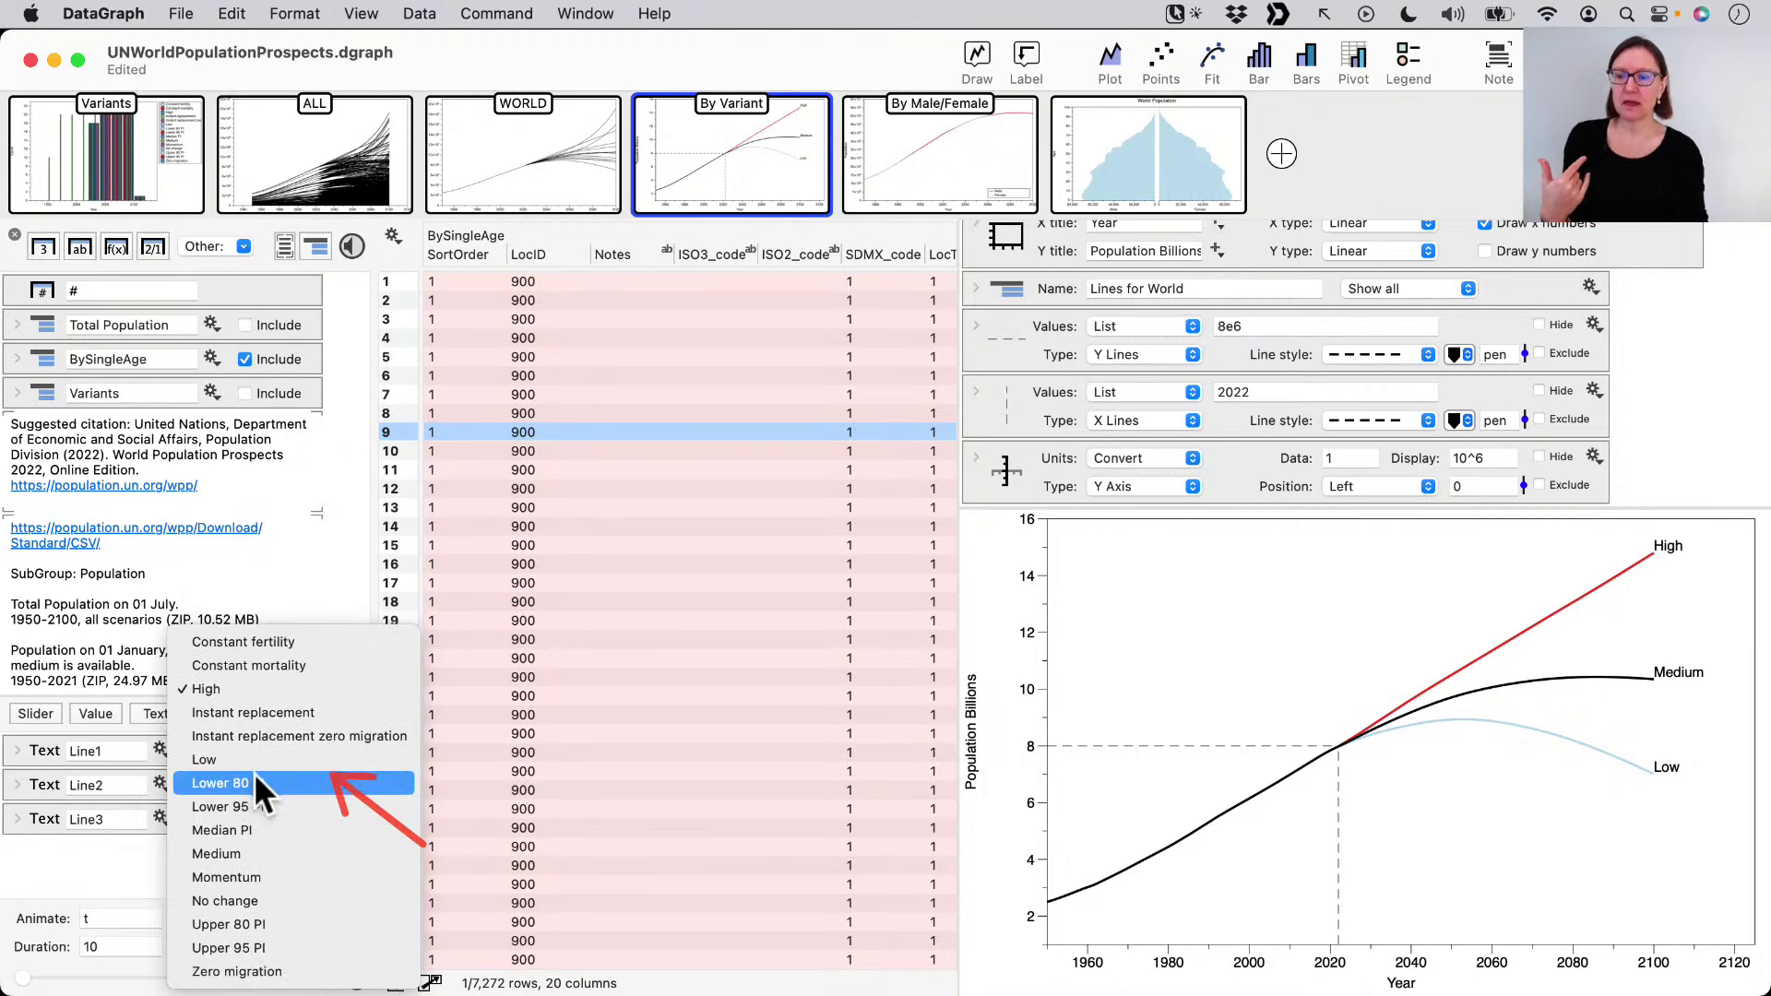
pyautogui.click(267, 795)
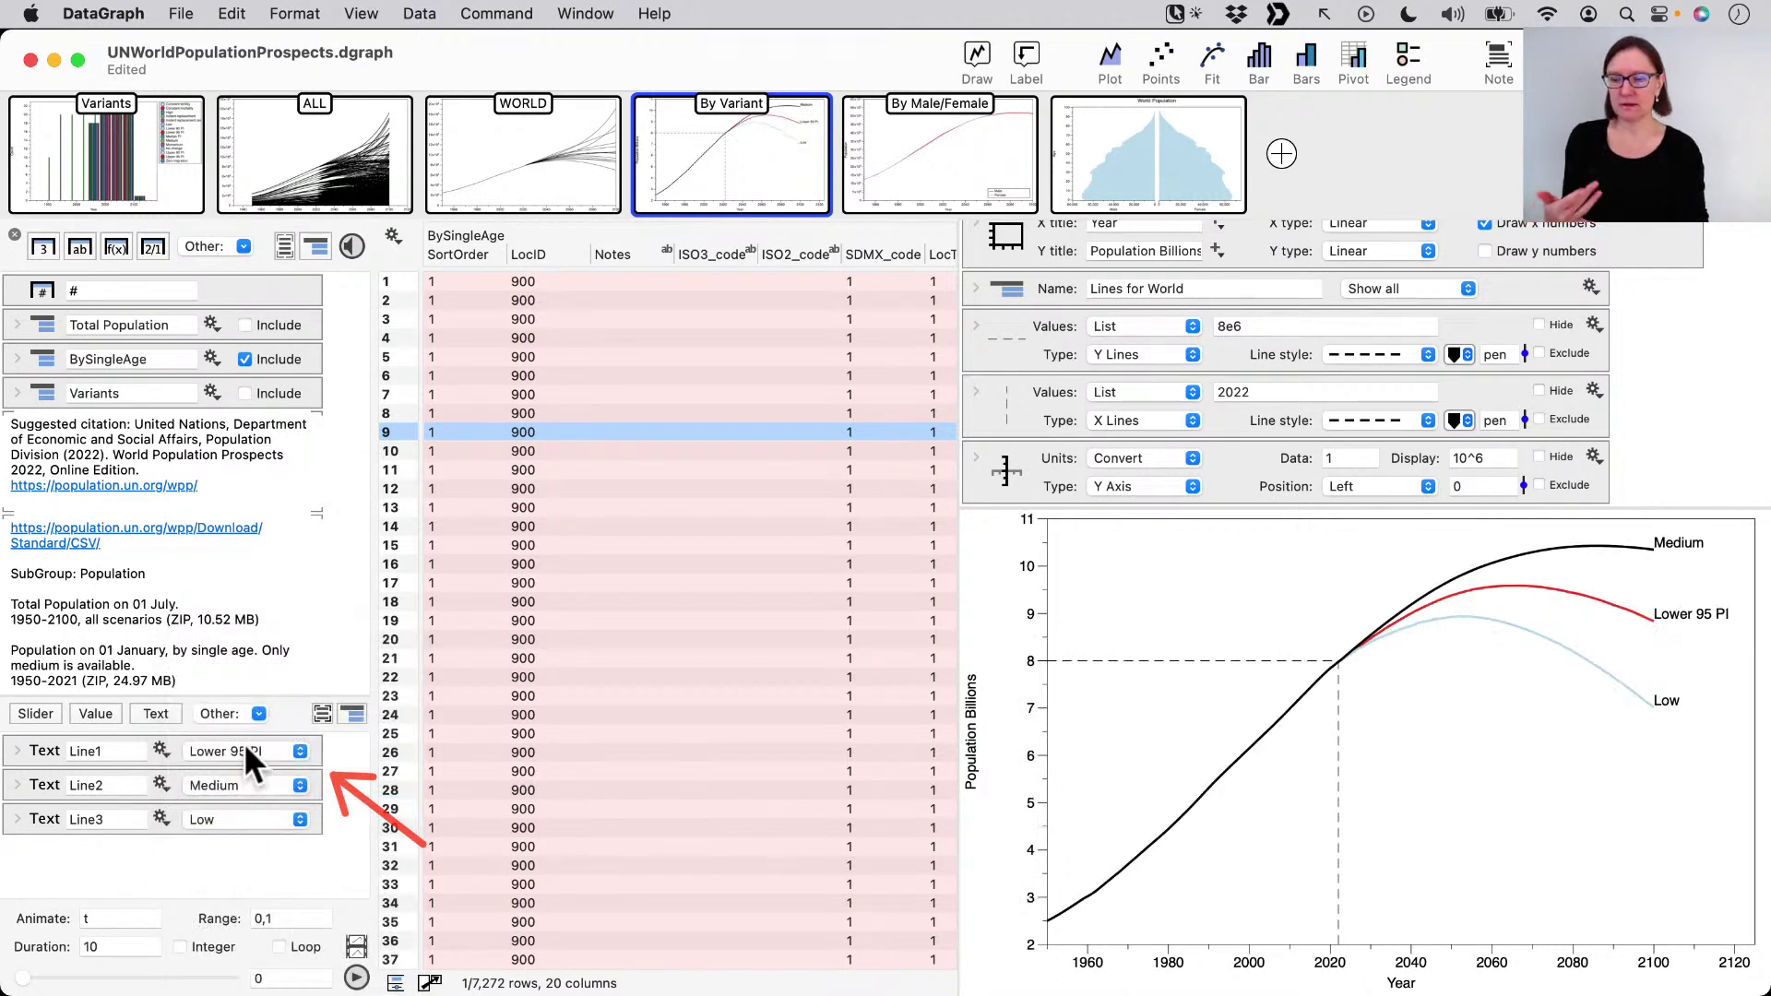
# - Set the Line1 text variable to Upper 95 PI and the Line3 text variable to Lower 95 PI
pyautogui.click(243, 743)
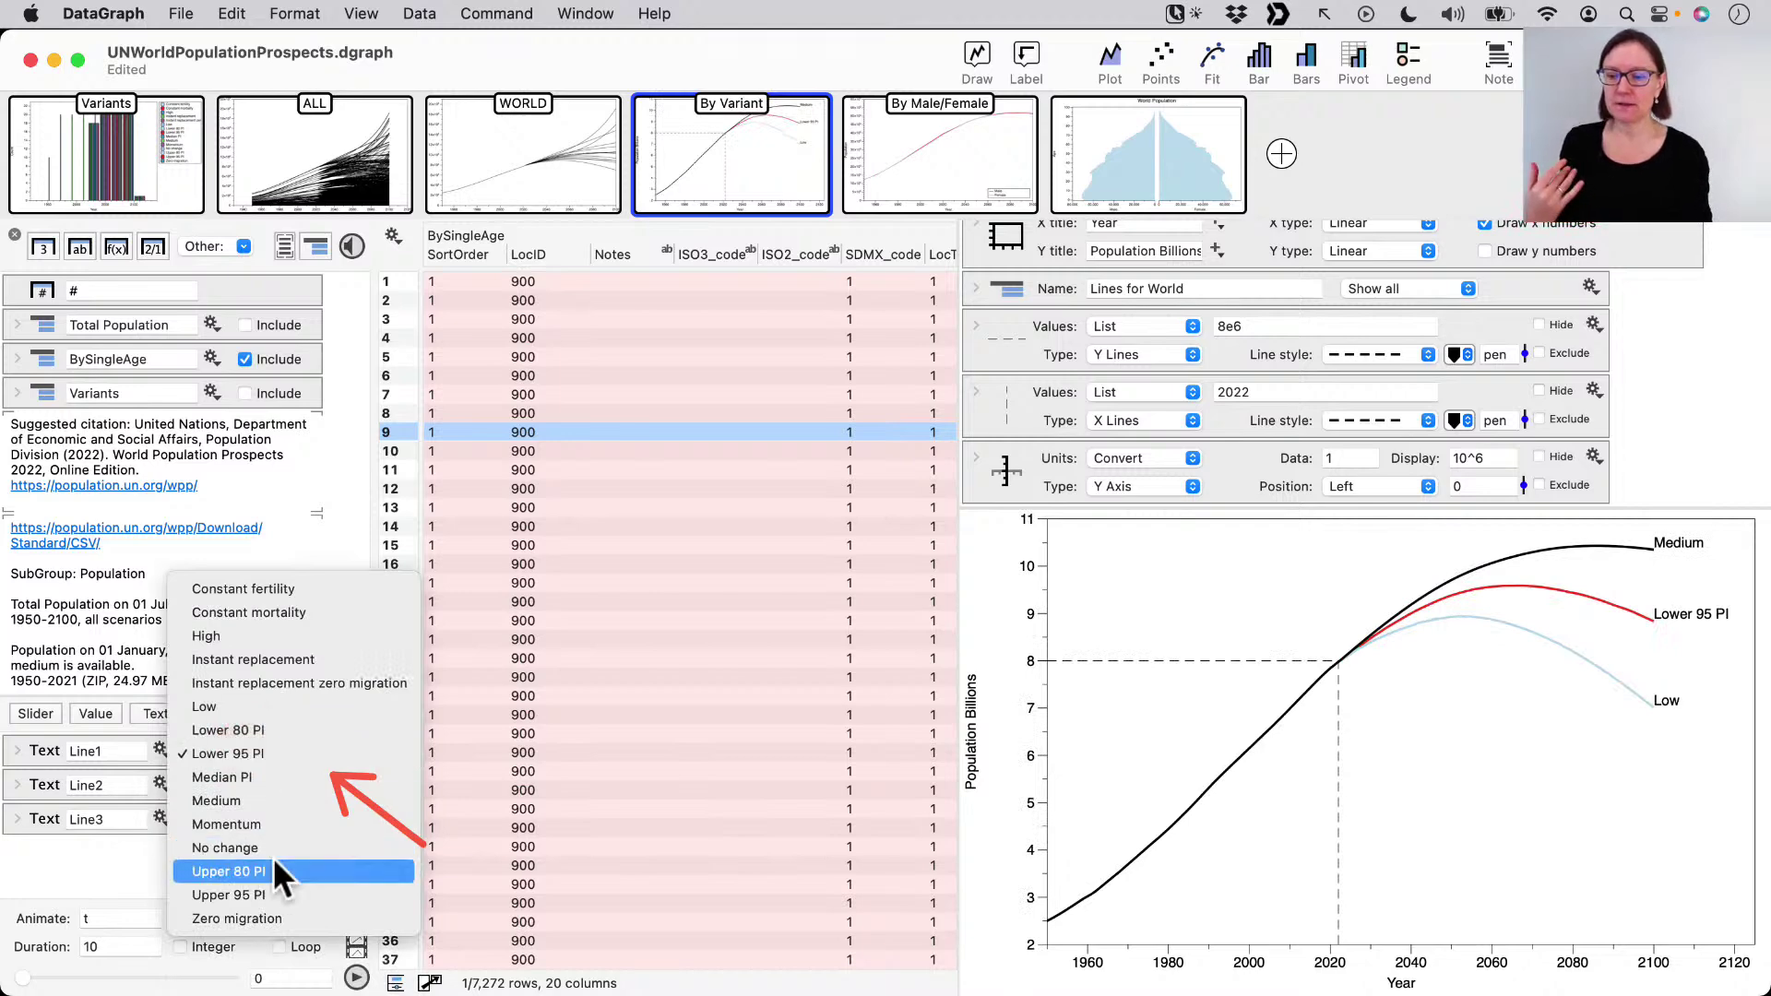
pyautogui.click(274, 892)
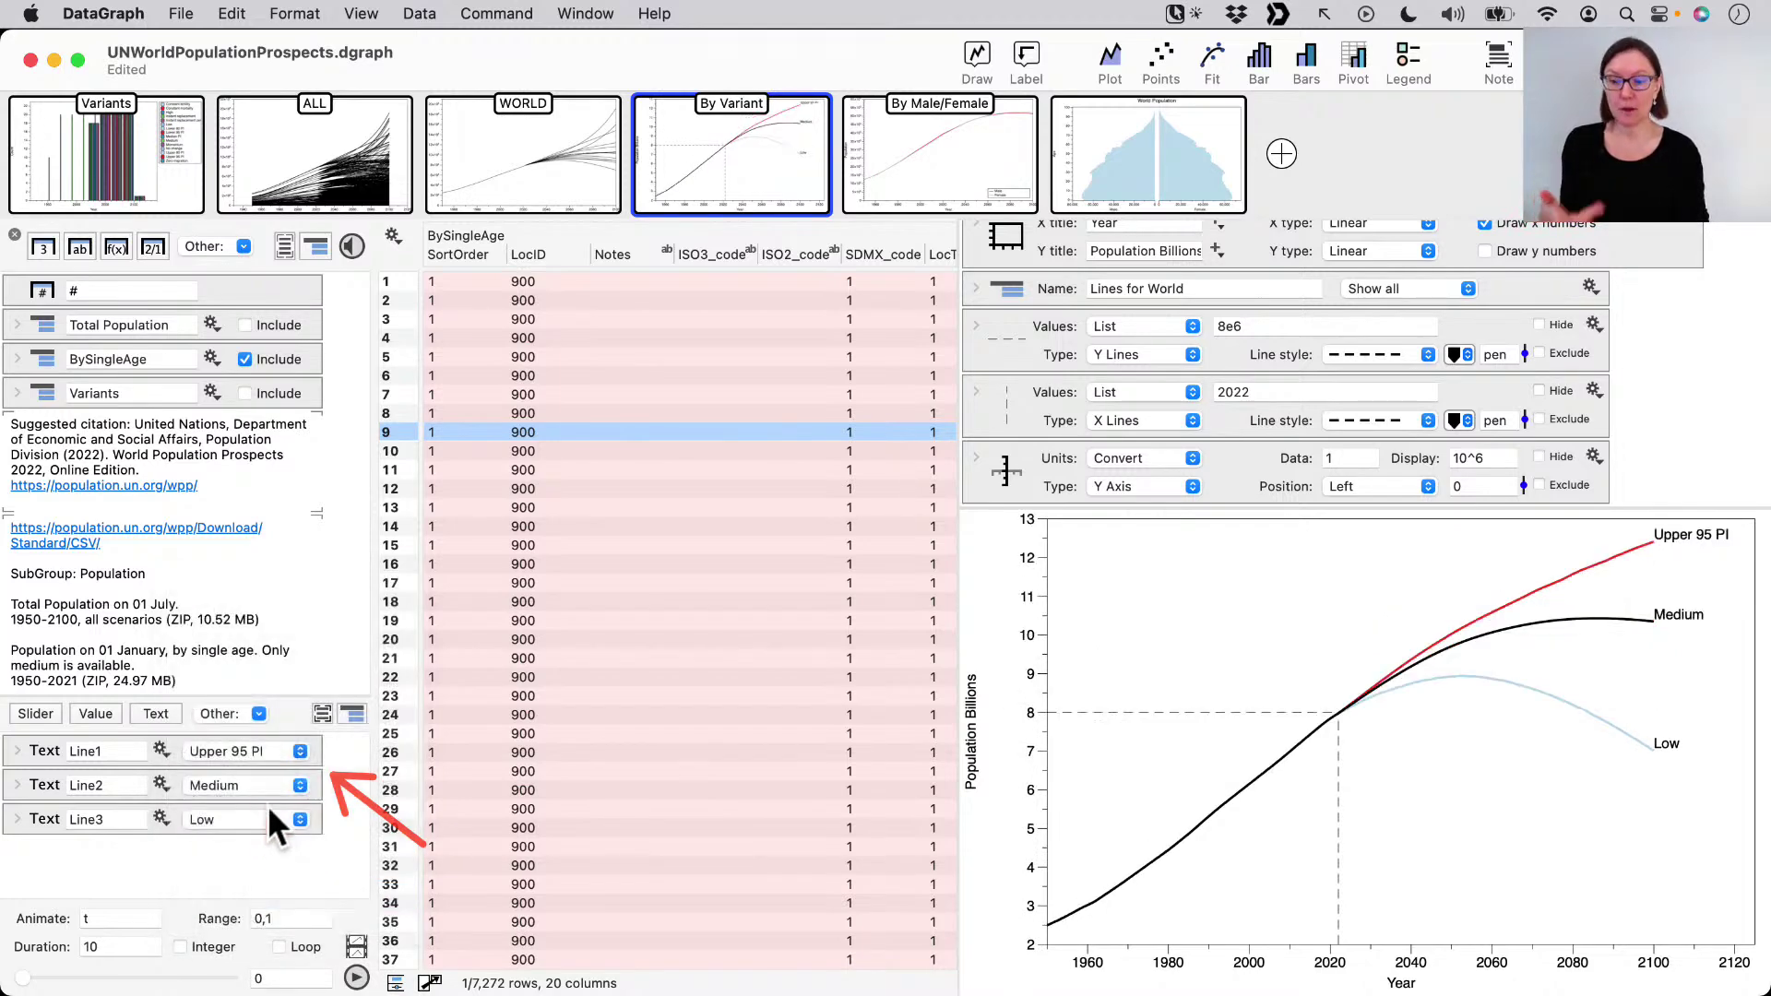
pyautogui.click(263, 815)
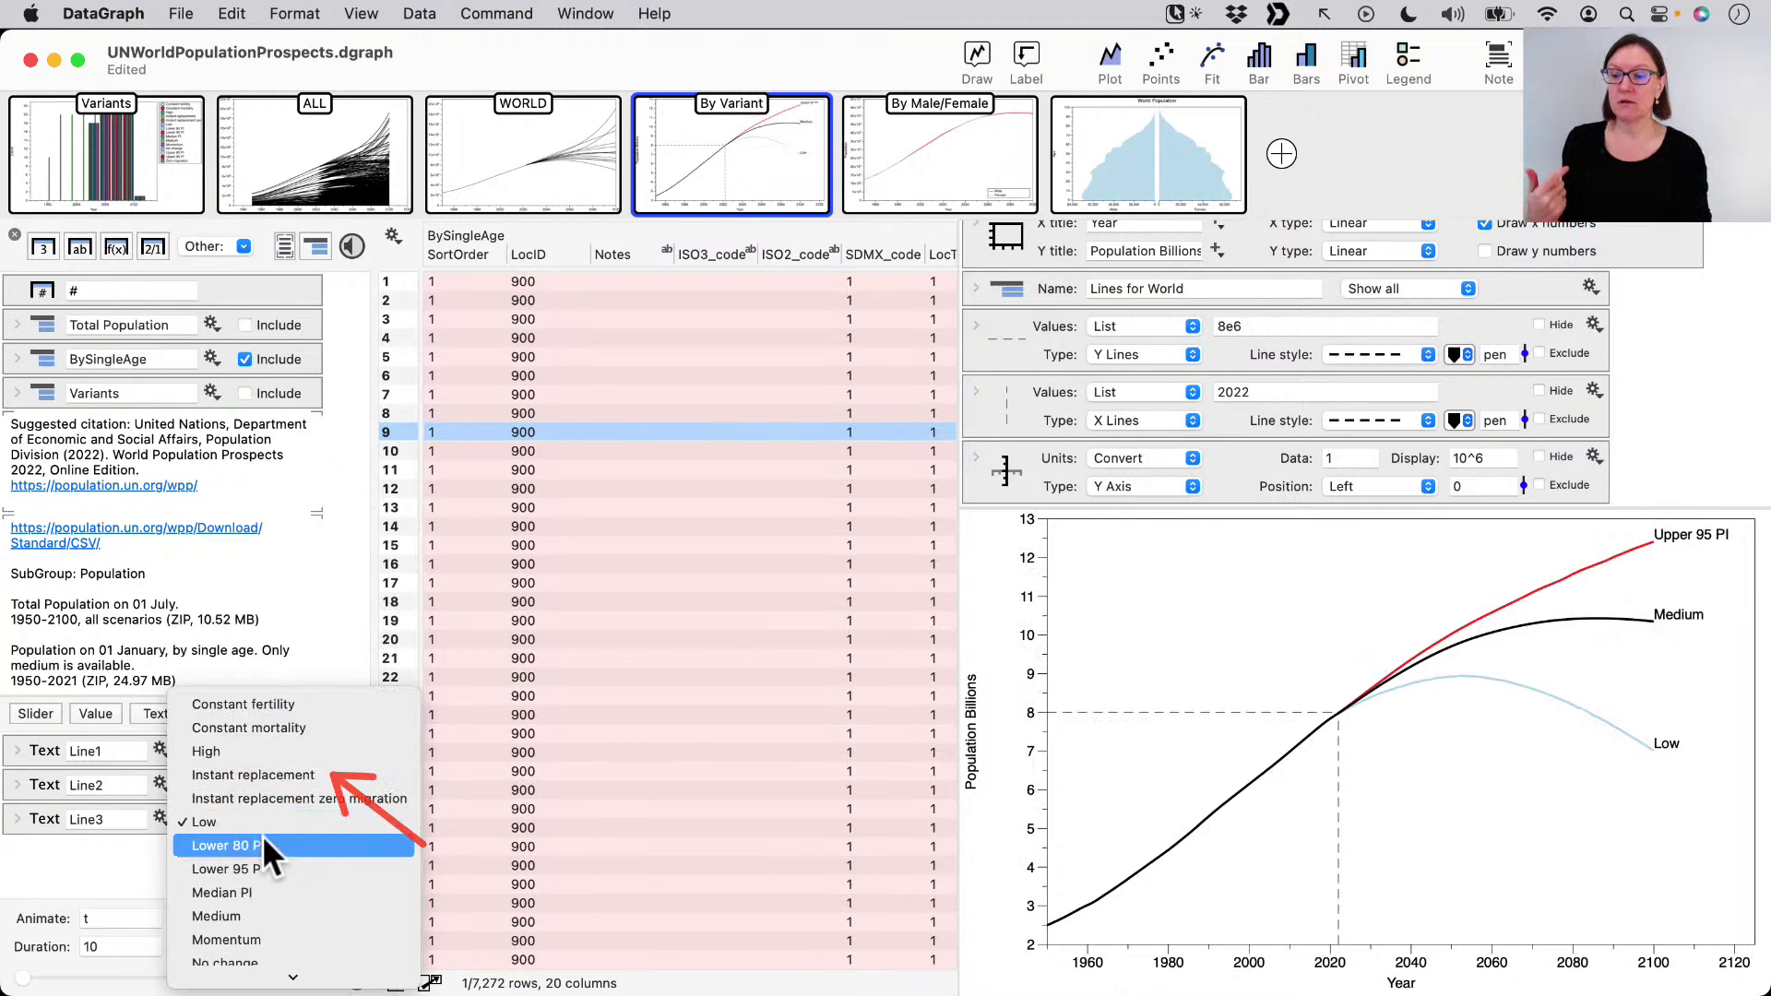
pyautogui.click(264, 866)
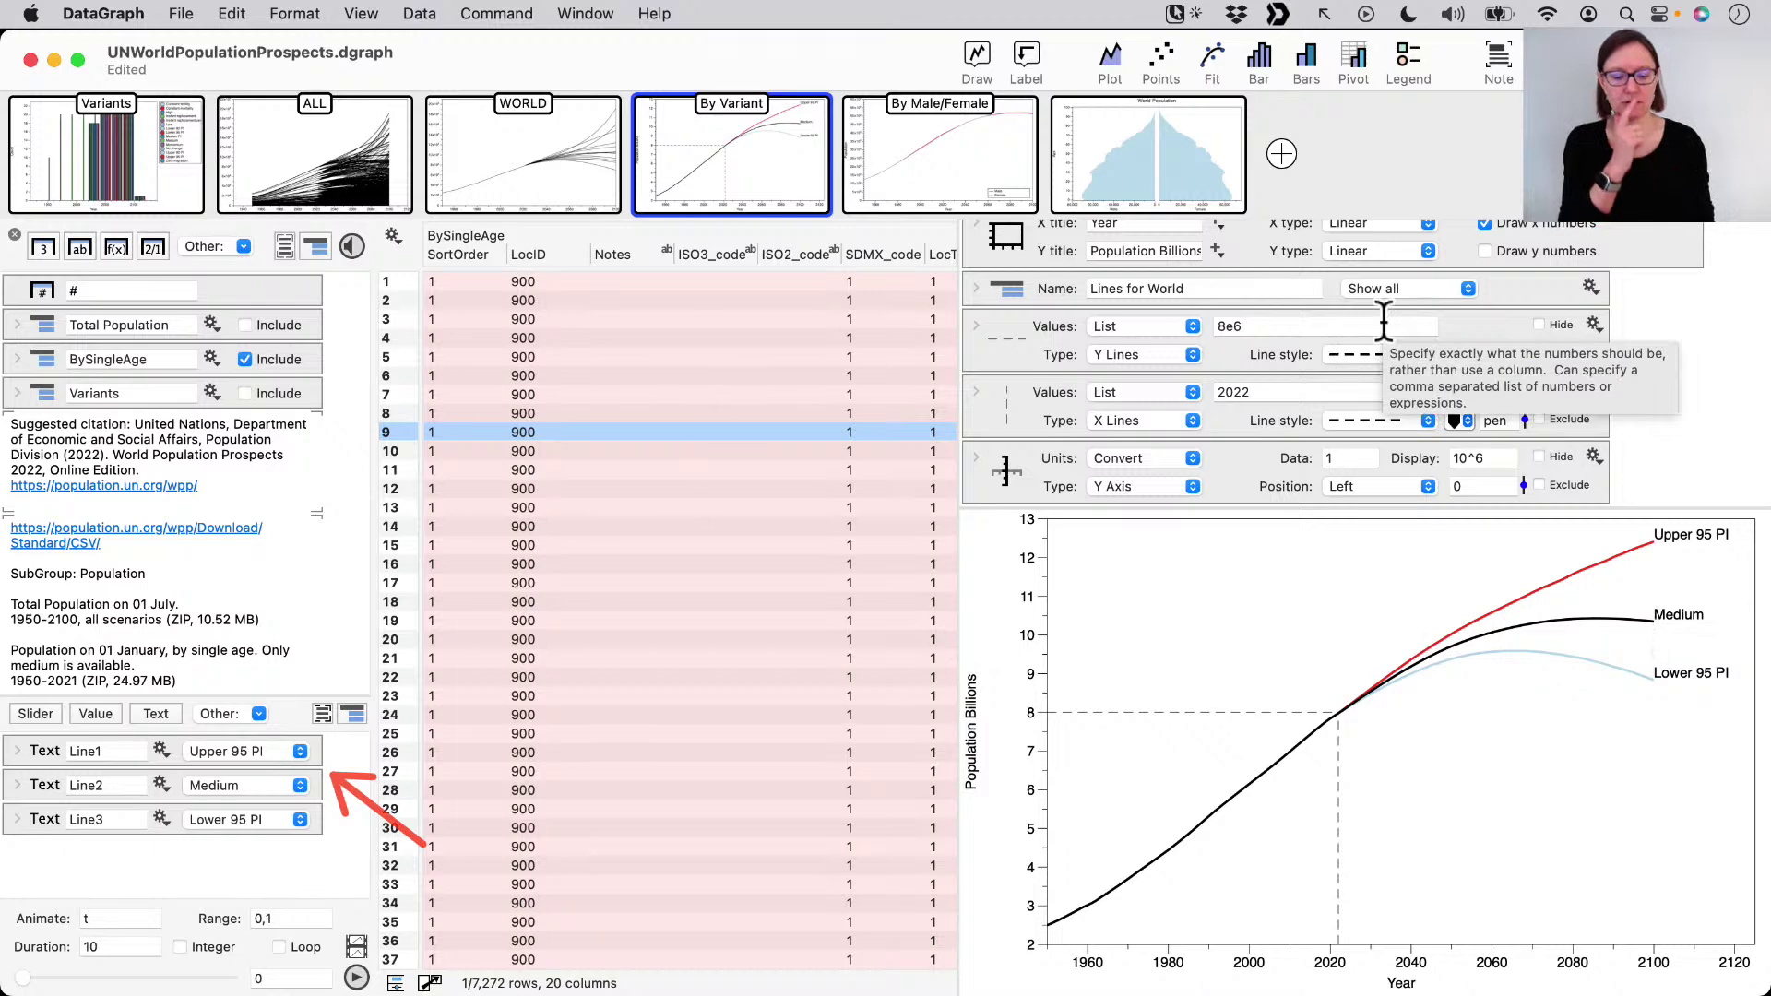
# - Switch to the Untitled document and show its line graph of the High, Medium and Low variants
pyautogui.click(581, 11)
pyautogui.click(622, 425)
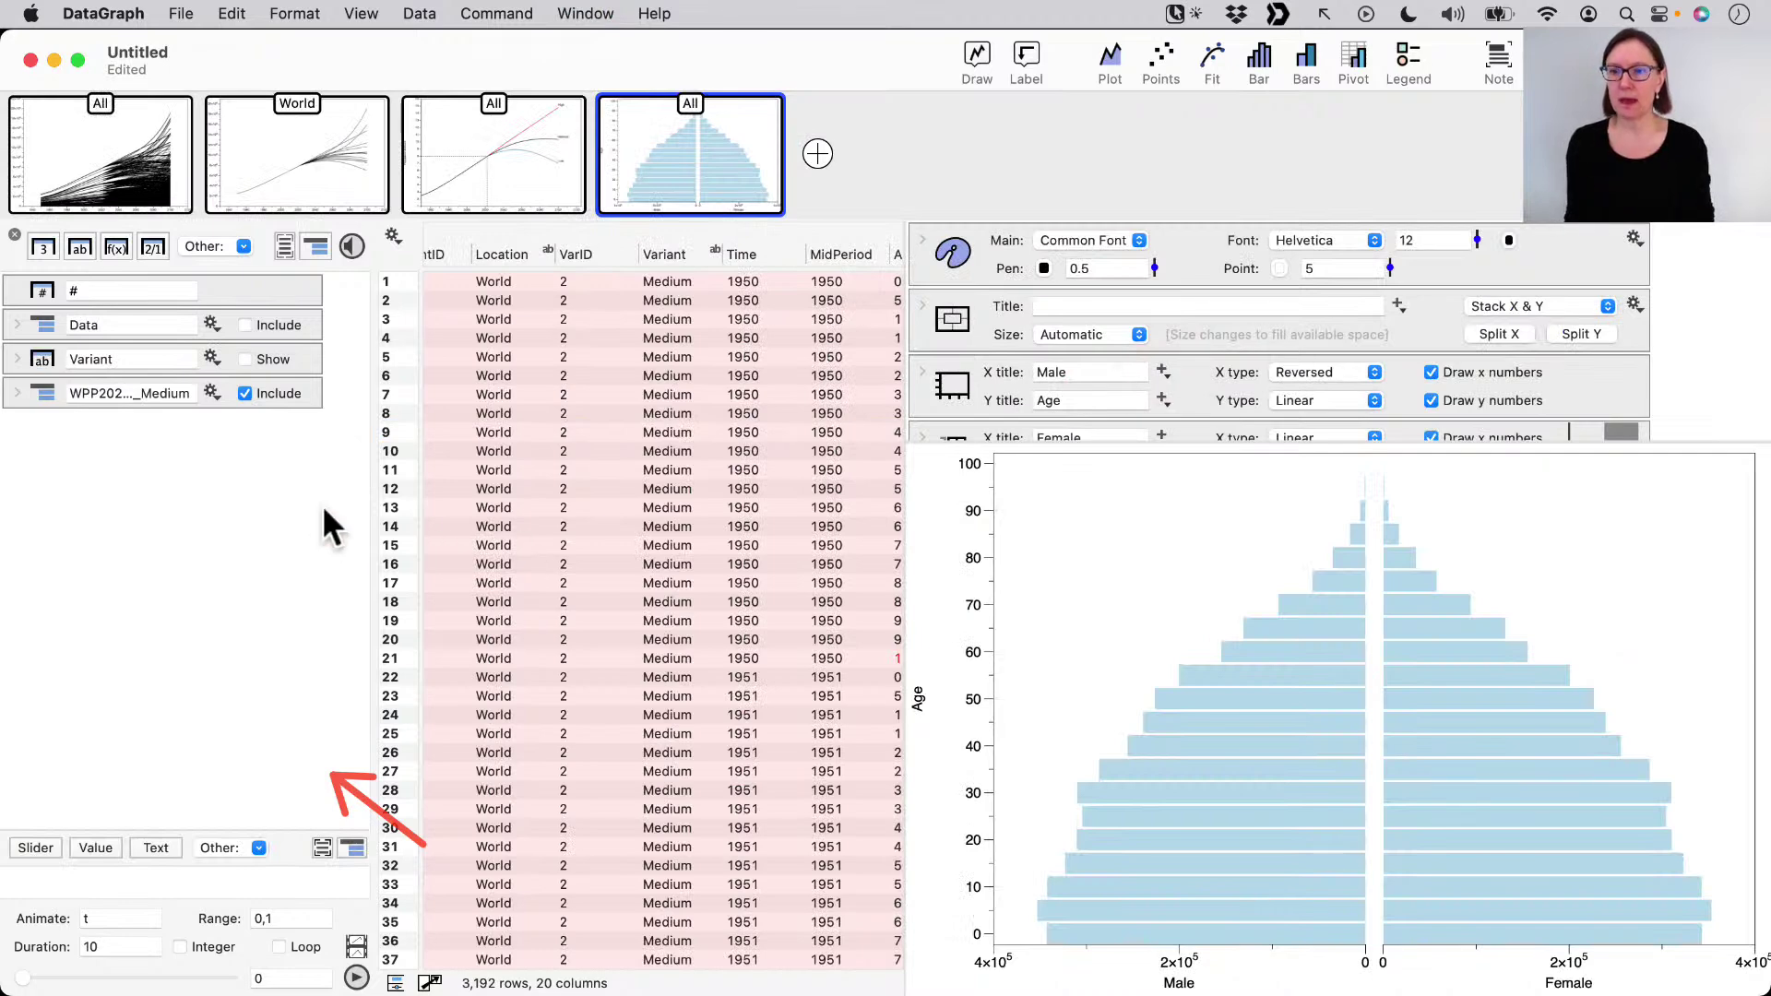
pyautogui.click(529, 158)
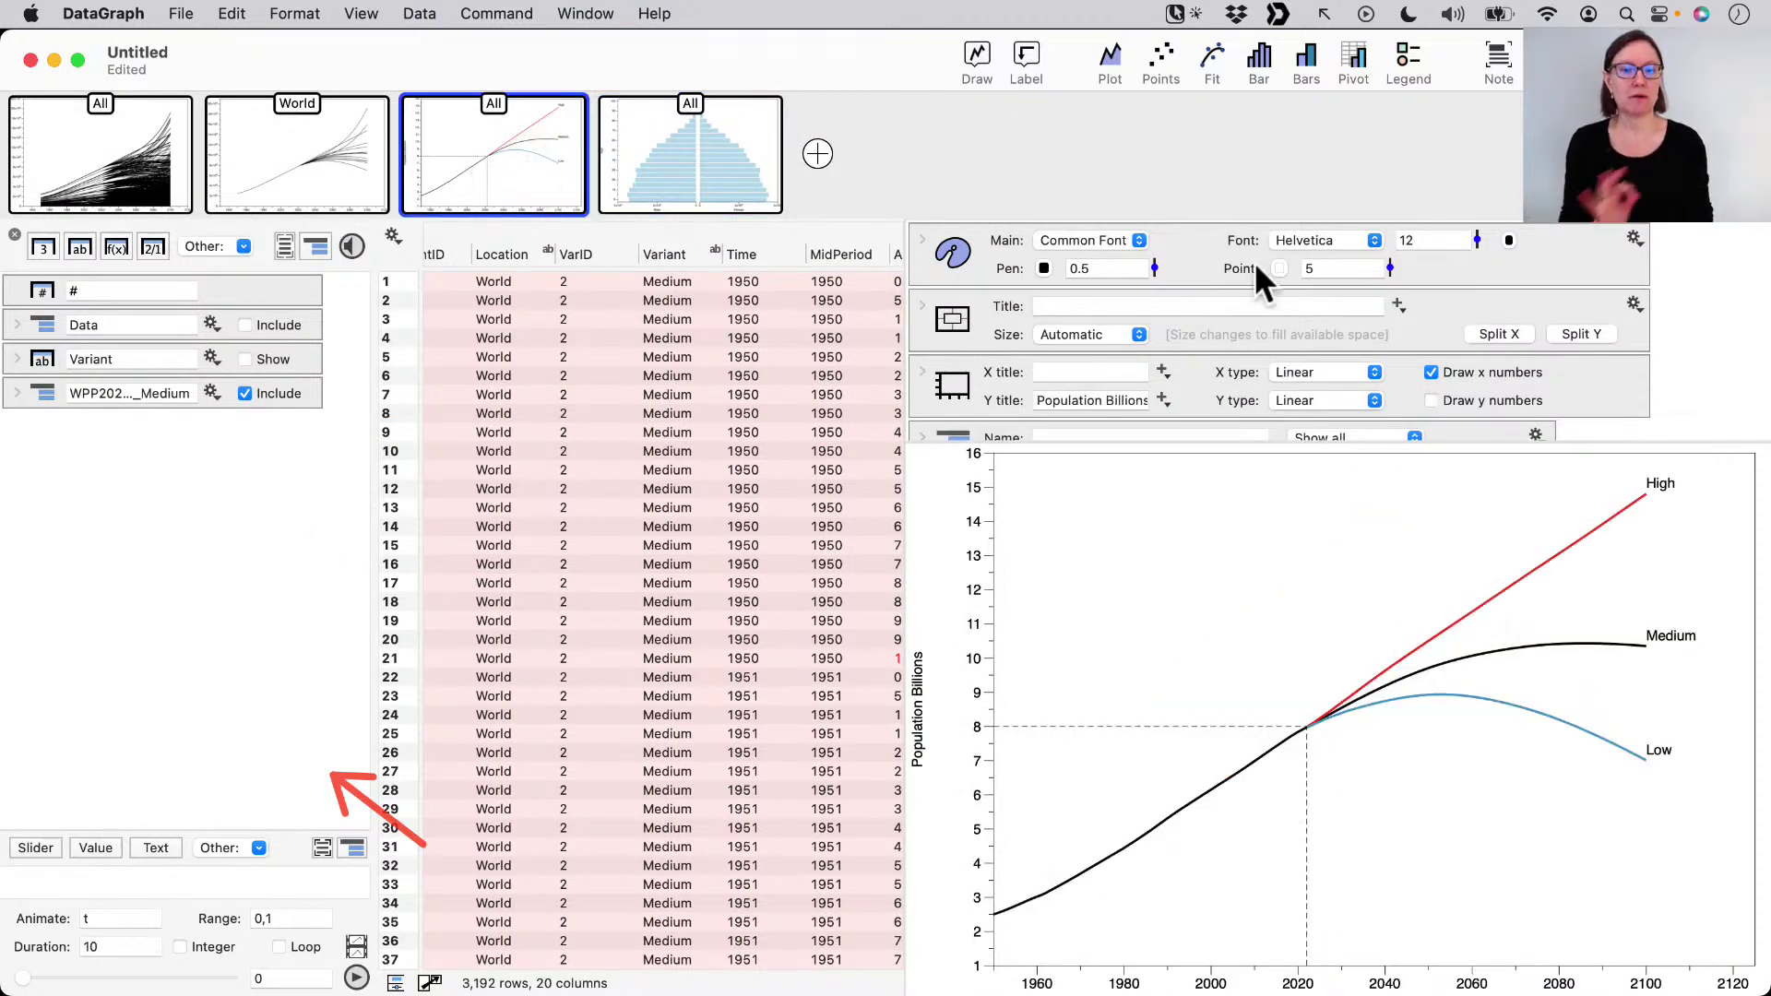
# - Swap the positions of the data table and the drawing commands, expand the group's black Medium line settings and enlarge the variables area
pyautogui.scroll(-10, 1369, 341)
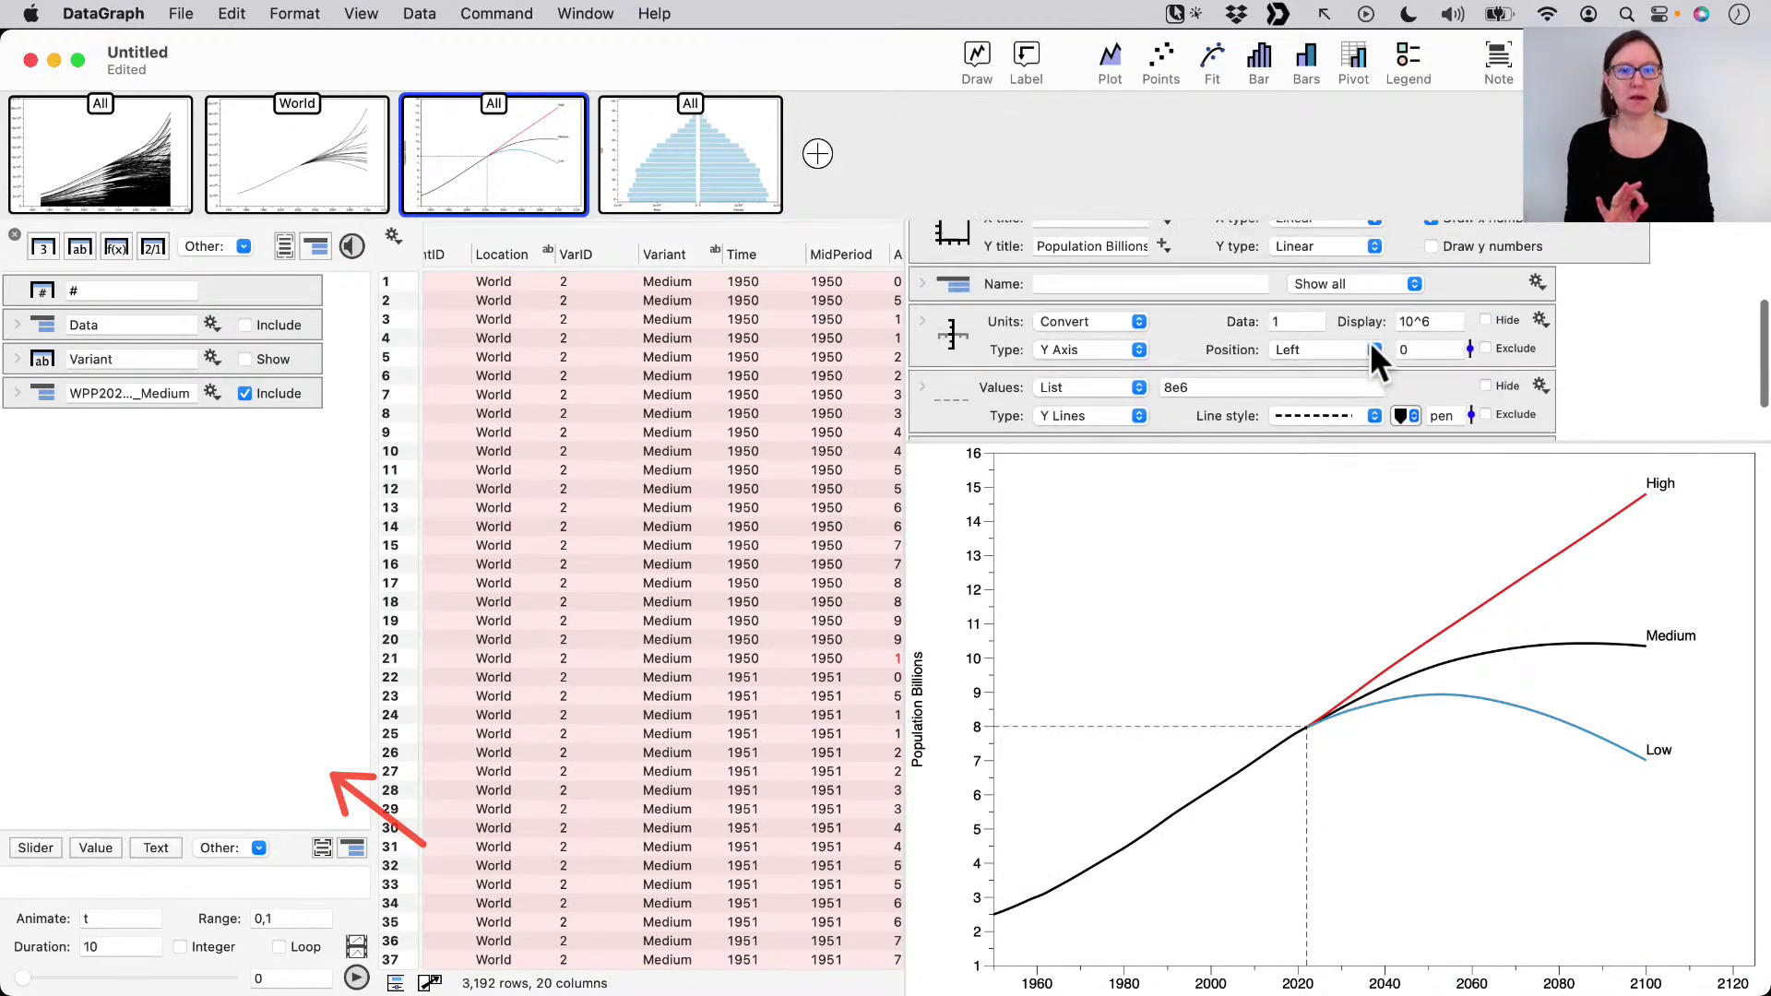
pyautogui.moveTo(905, 466); pyautogui.dragTo(1103, 490)
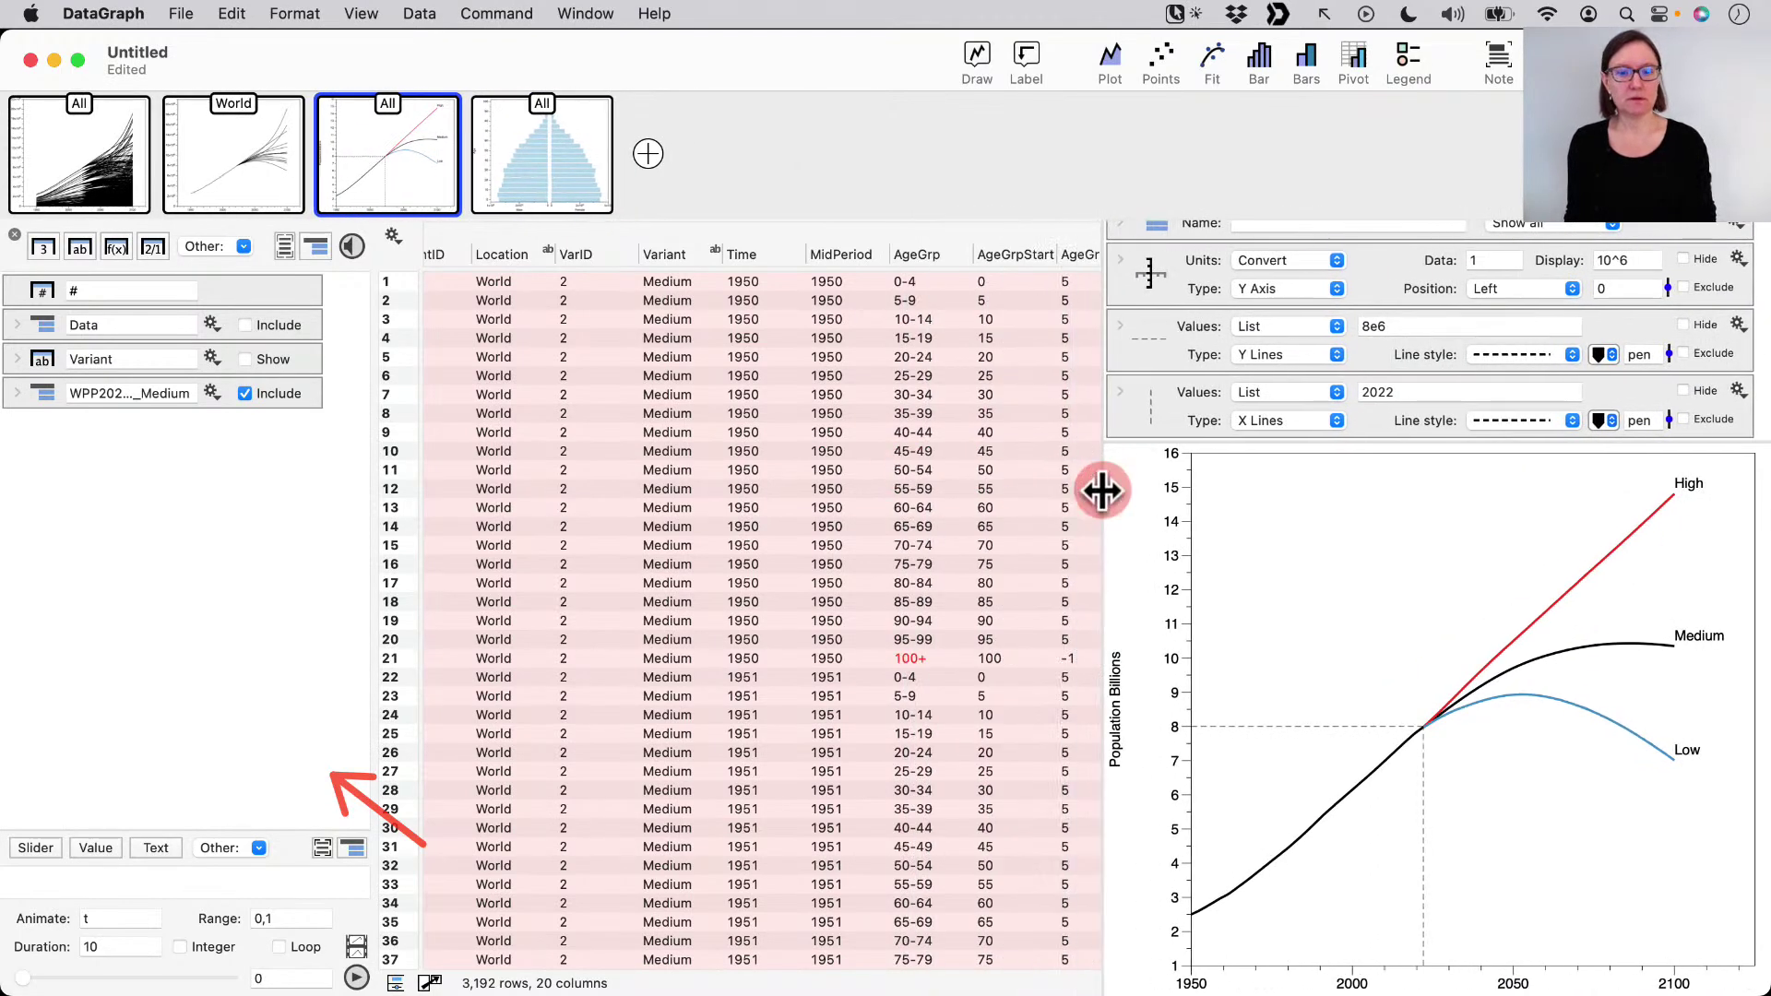
pyautogui.click(430, 983)
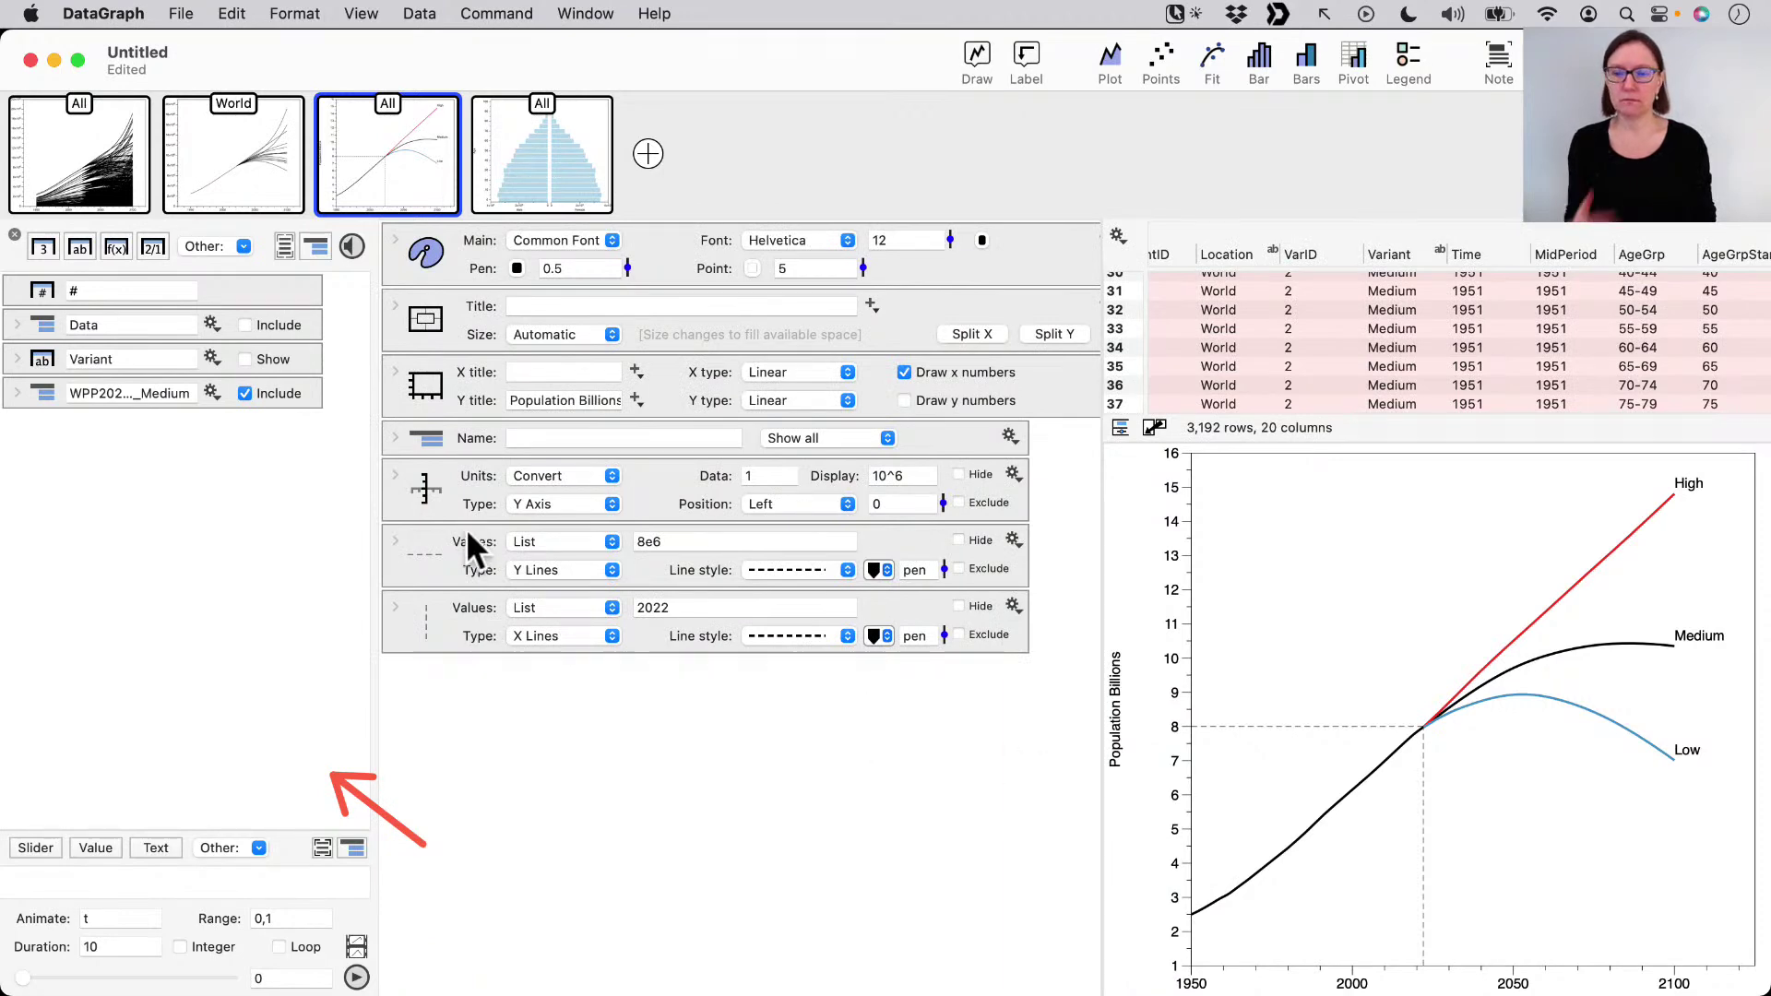
pyautogui.click(394, 439)
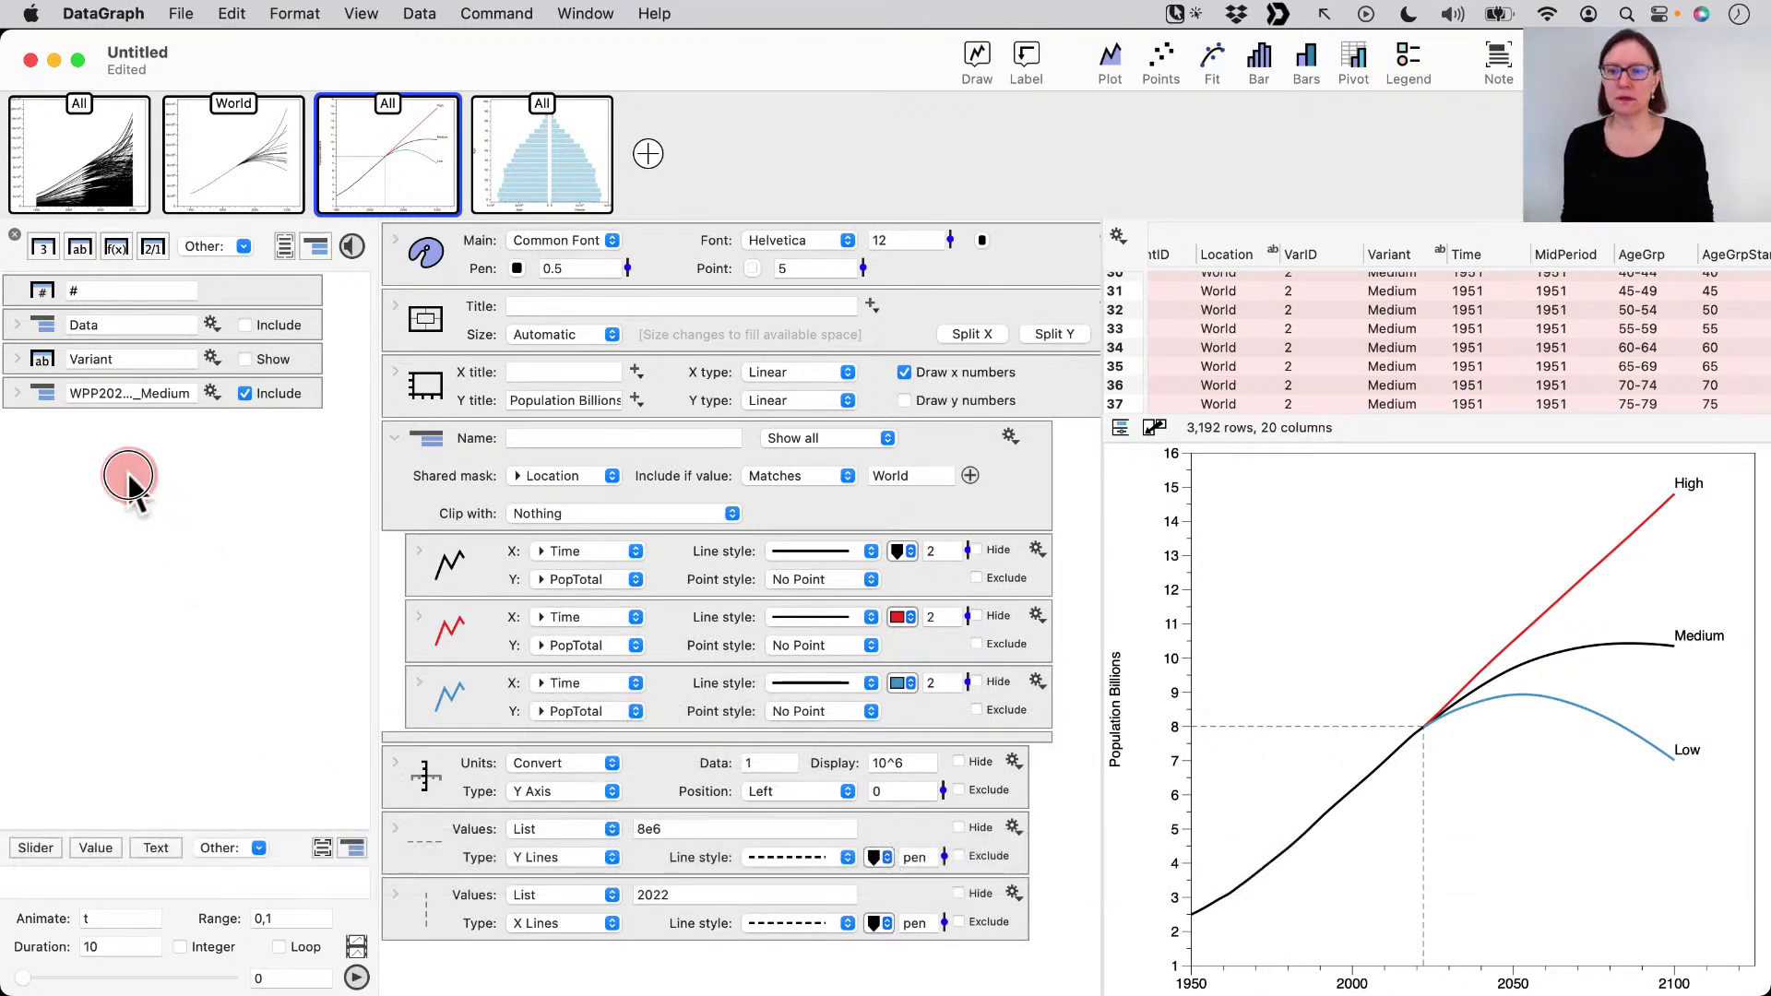
pyautogui.click(419, 551)
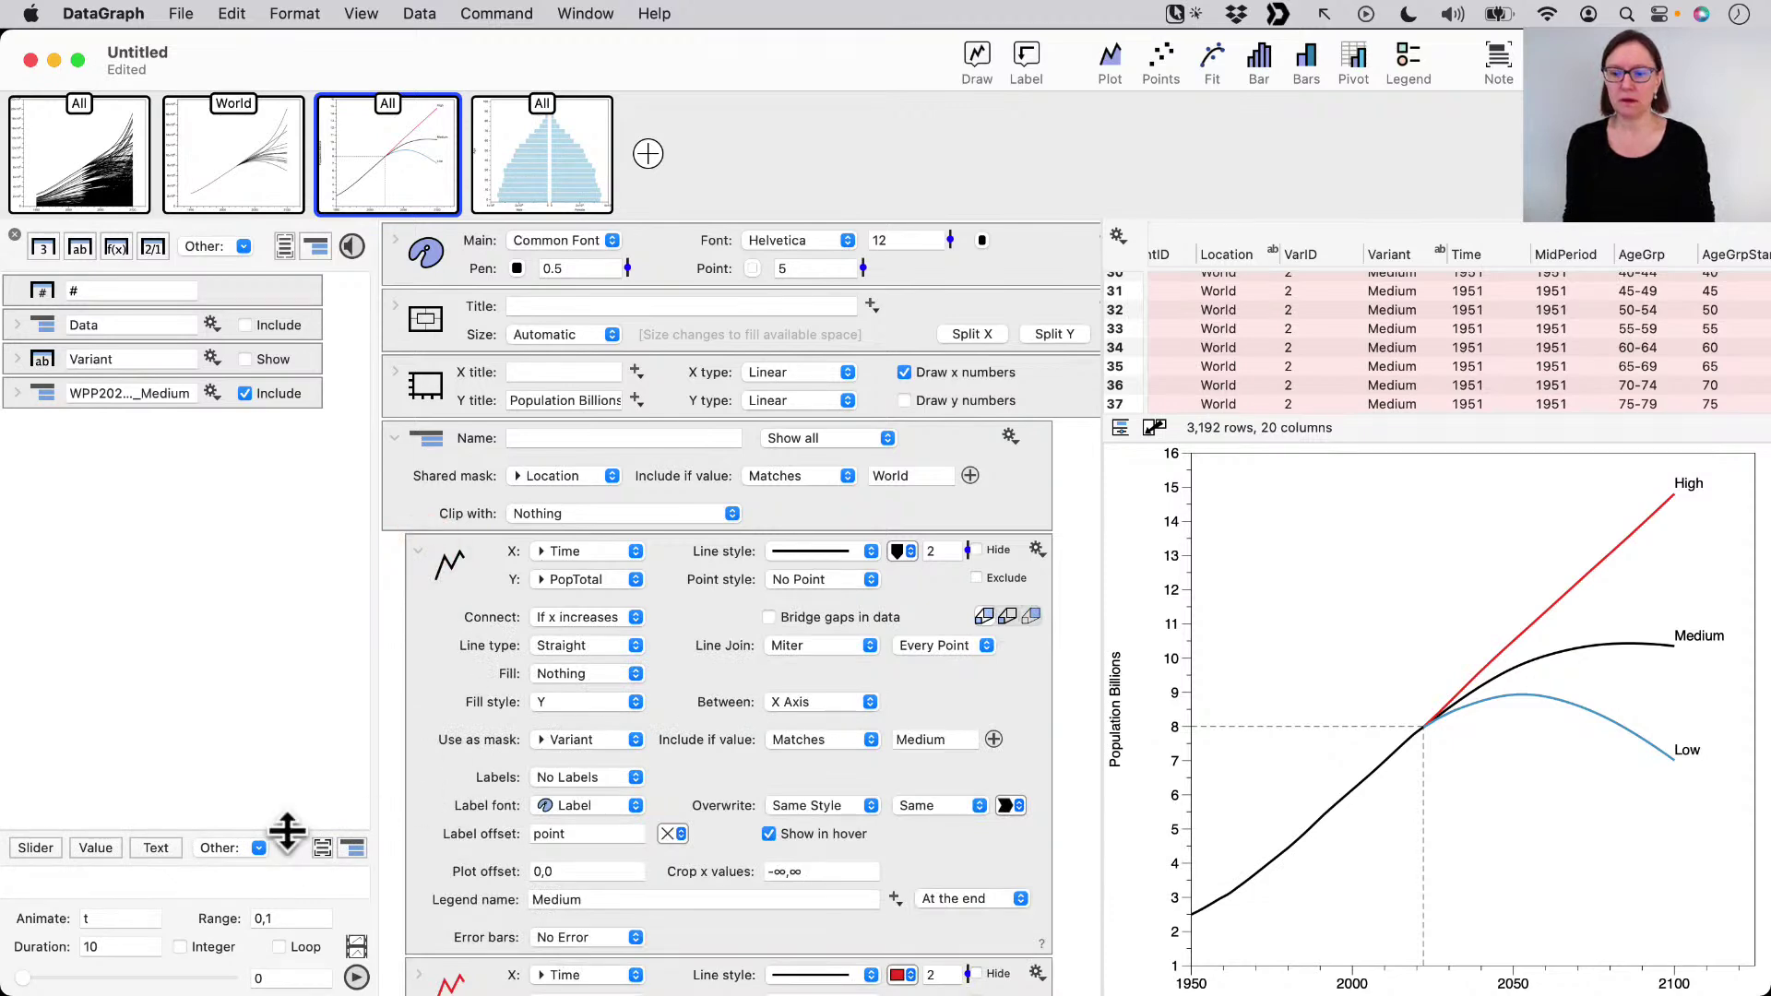
pyautogui.moveTo(285, 837); pyautogui.dragTo(285, 752)
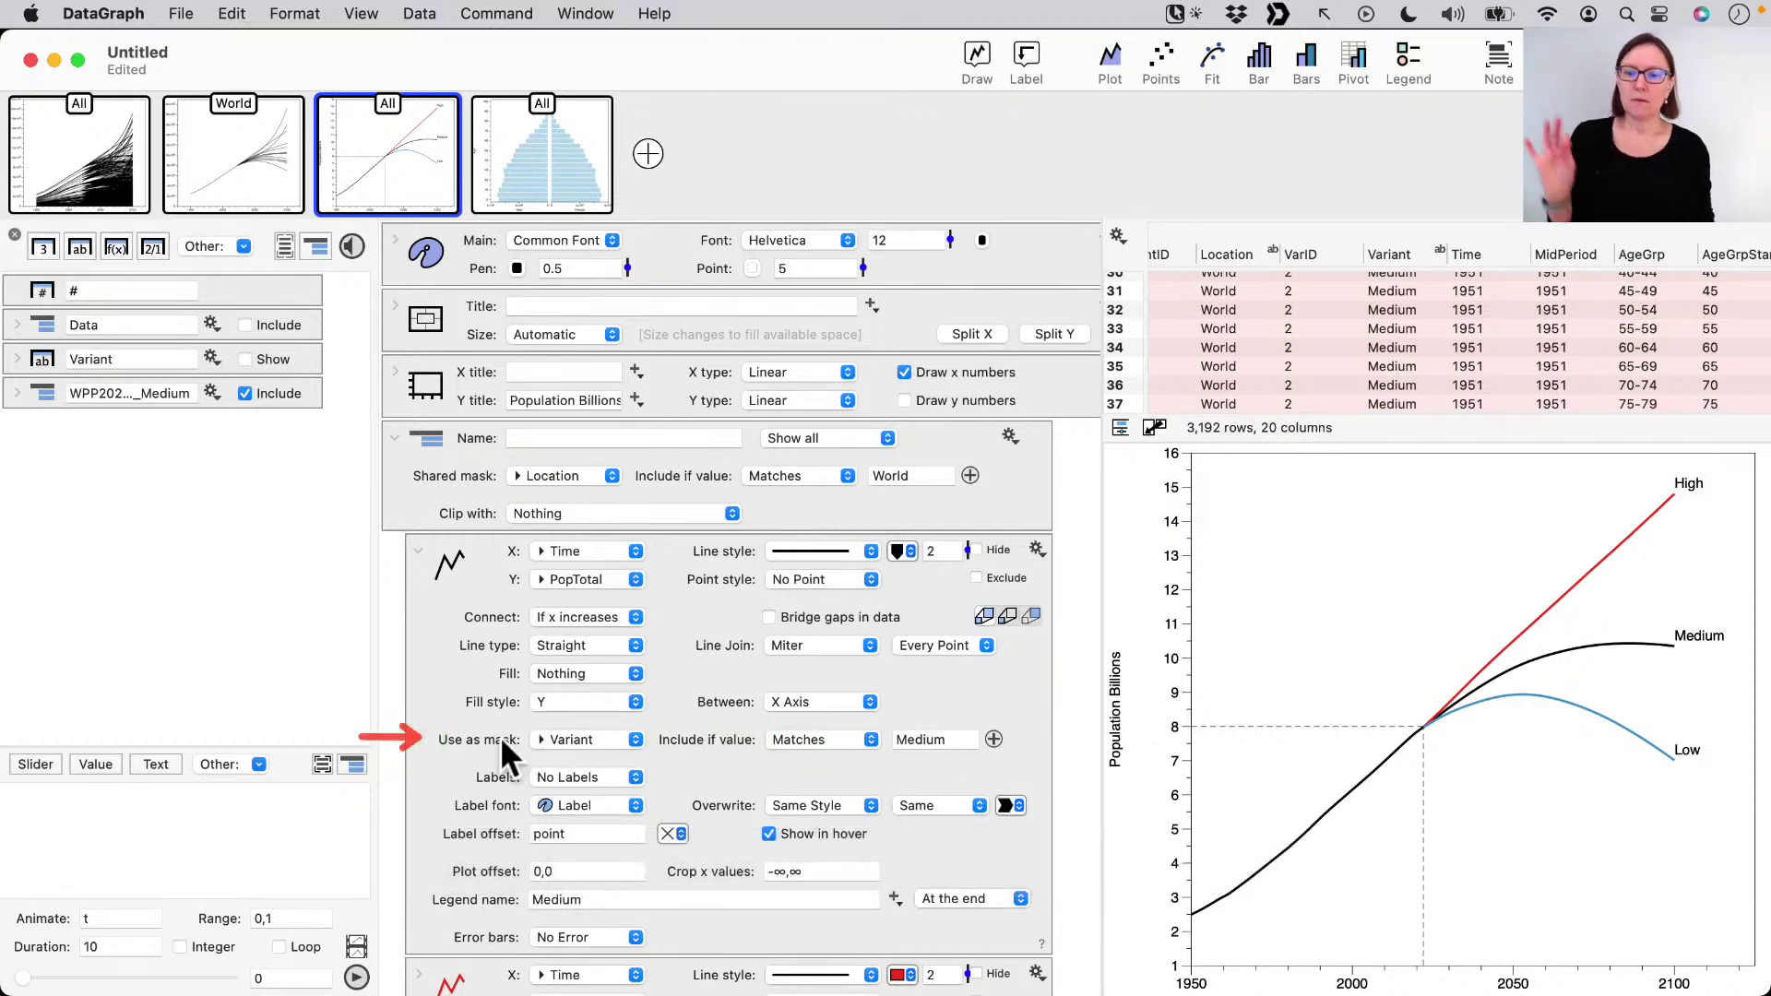
# - Change the Medium line's Variant mask to Text is and create a text menu for its value
pyautogui.click(817, 737)
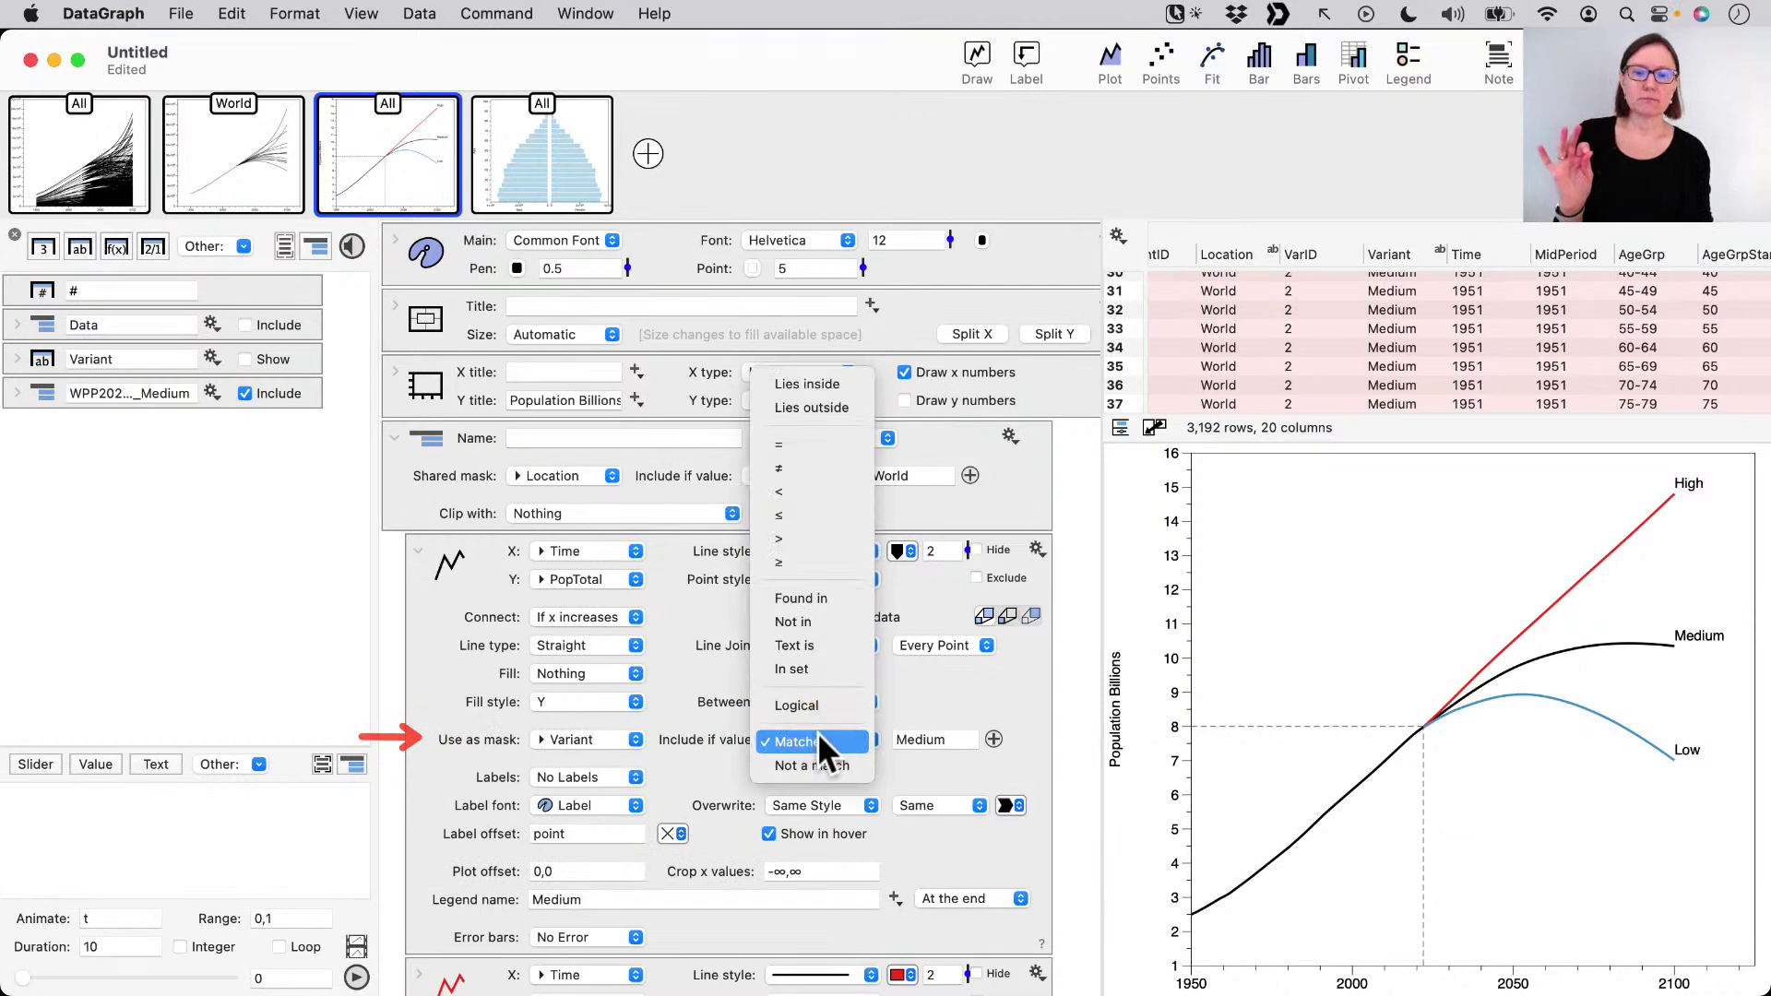
pyautogui.click(816, 644)
pyautogui.click(930, 747)
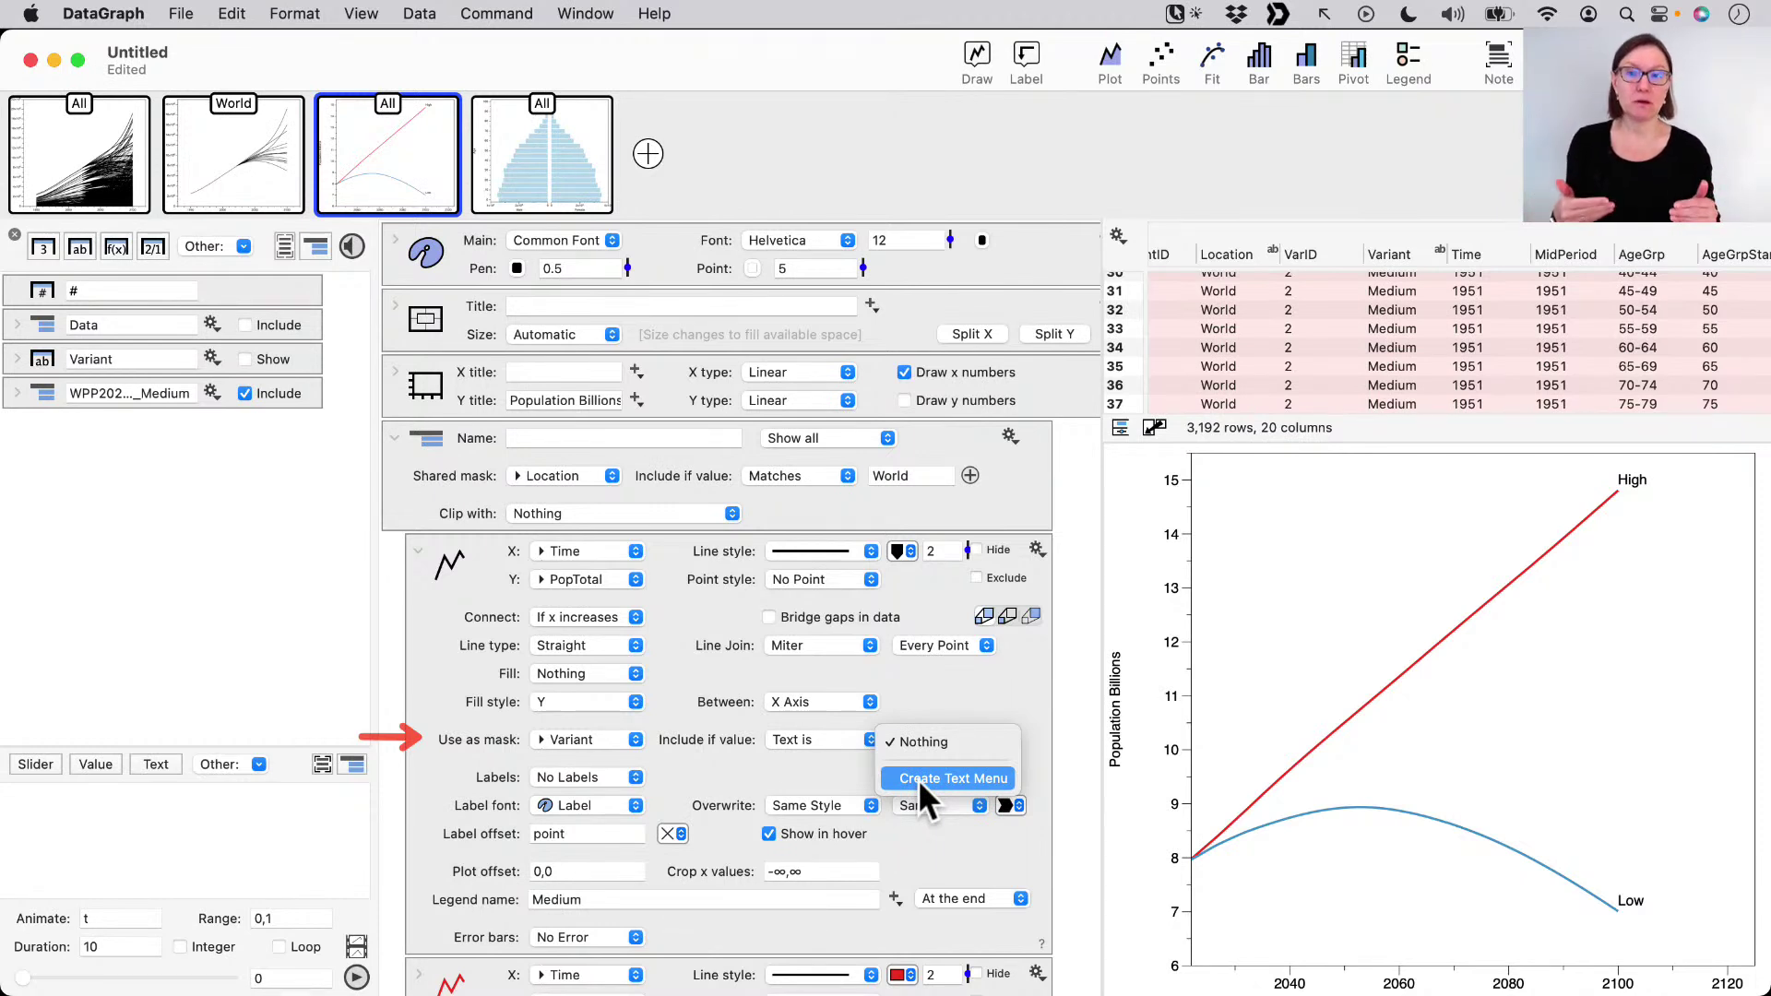
pyautogui.click(917, 779)
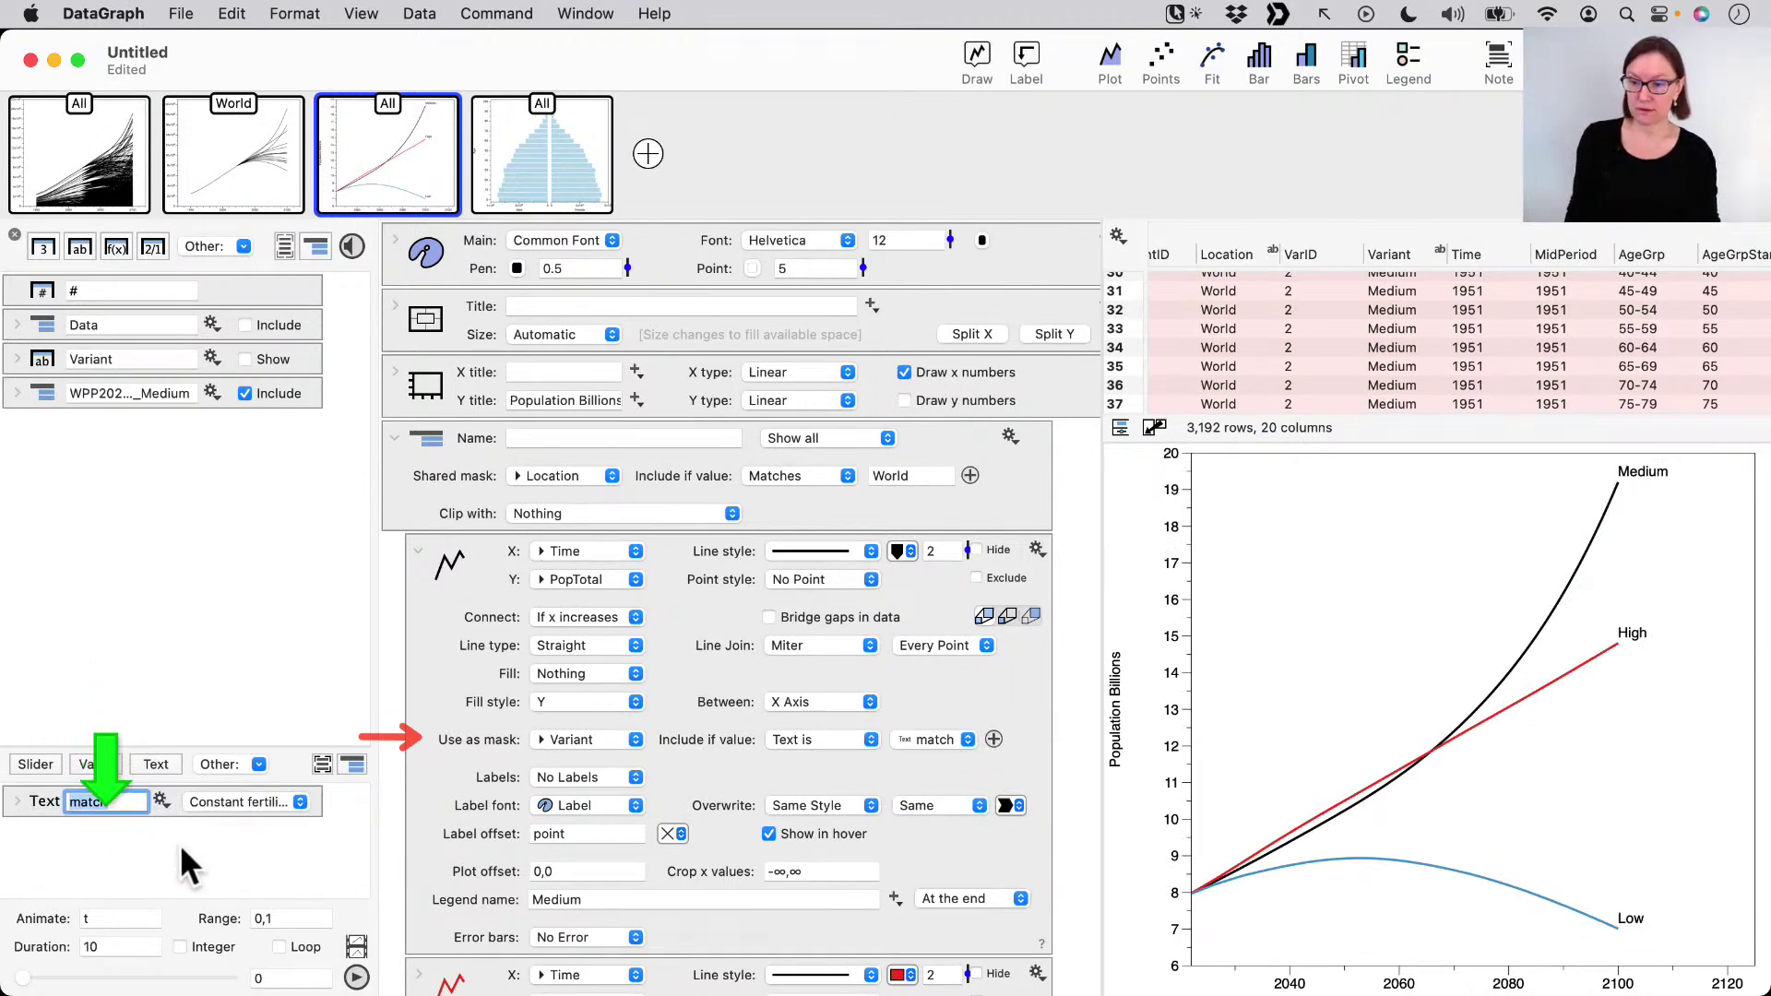
# - Set the match text variable to Medium
pyautogui.hotkey('ctrl', 'a')
pyautogui.click(139, 800)
pyautogui.click(271, 802)
pyautogui.scroll(-3, 276, 806)
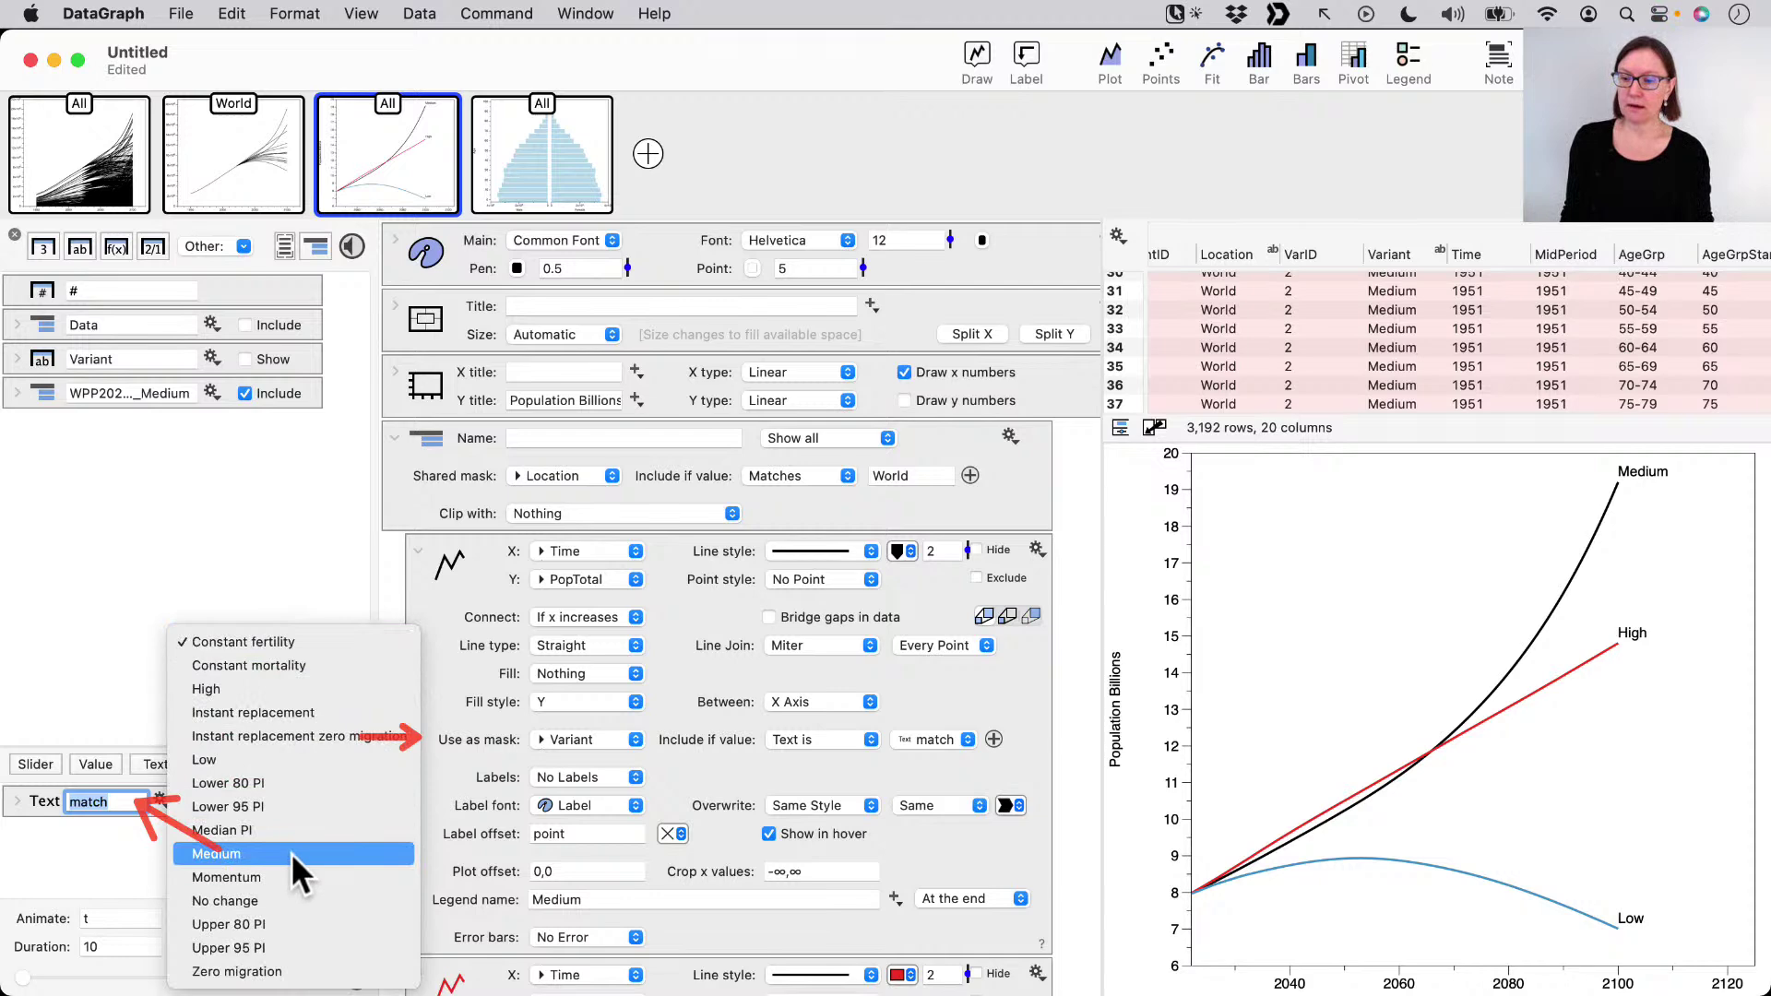
pyautogui.click(290, 852)
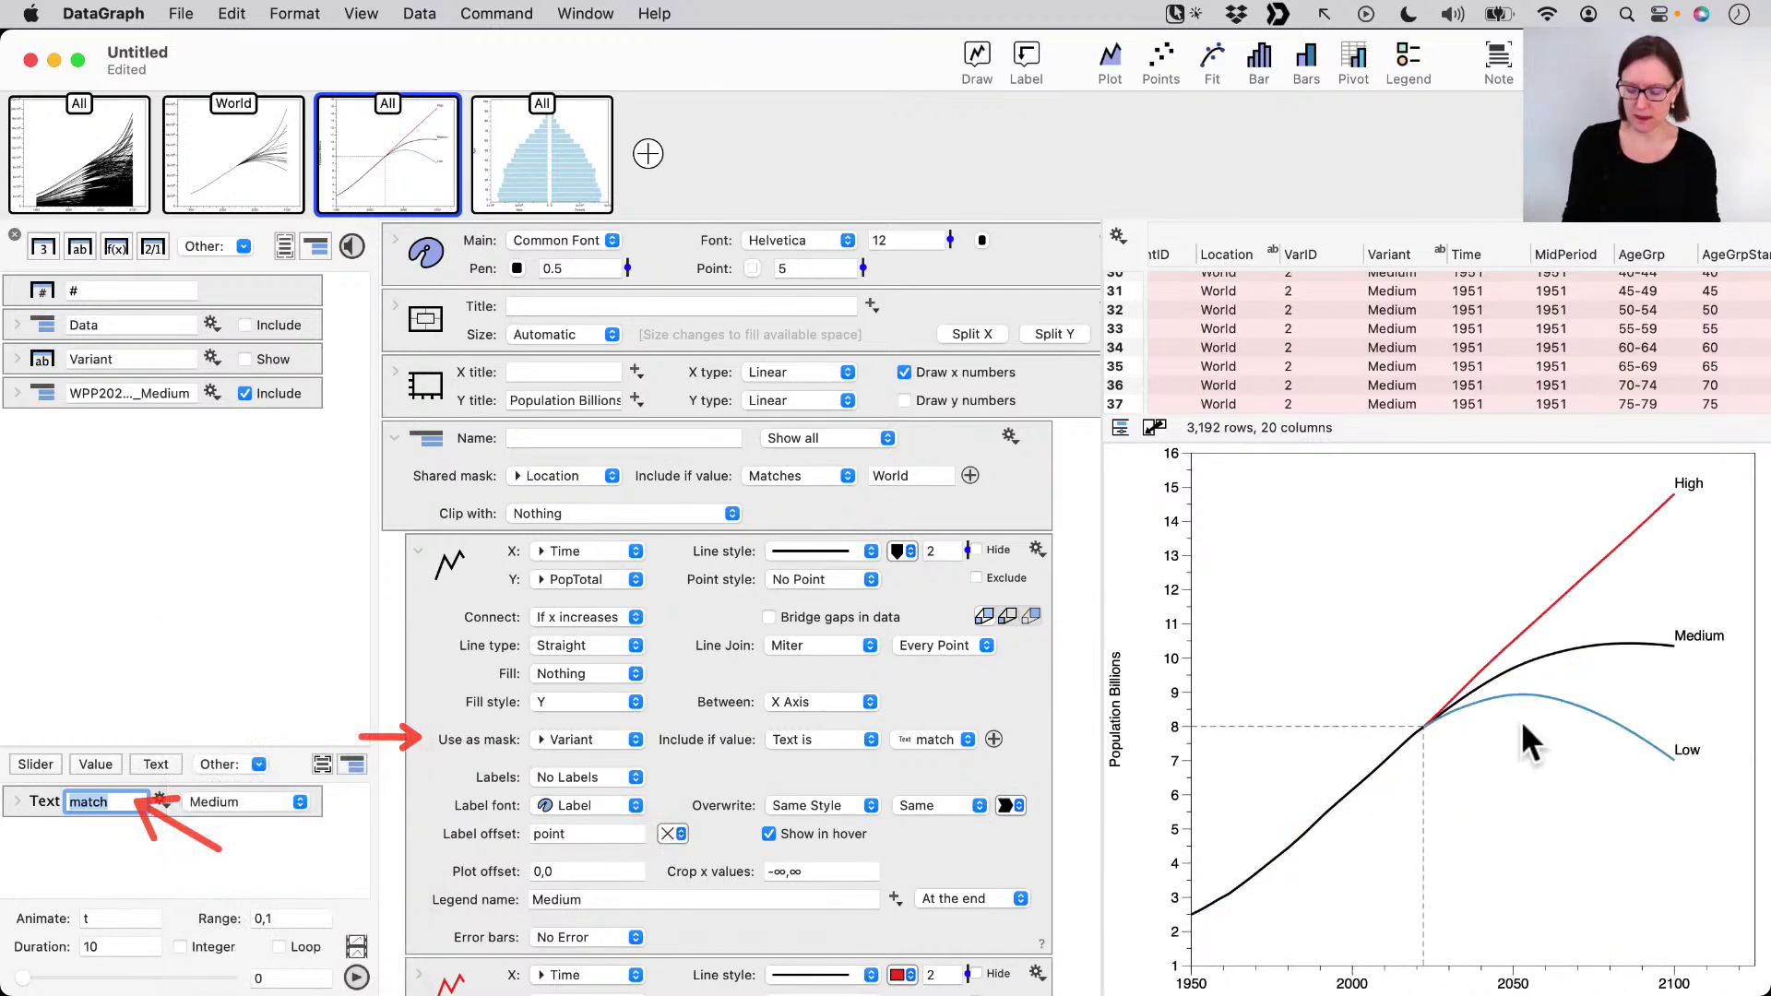
# - Clear the Medium line's legend name and try to insert the match text variable in its place
pyautogui.hotkey('ctrl', 'x')
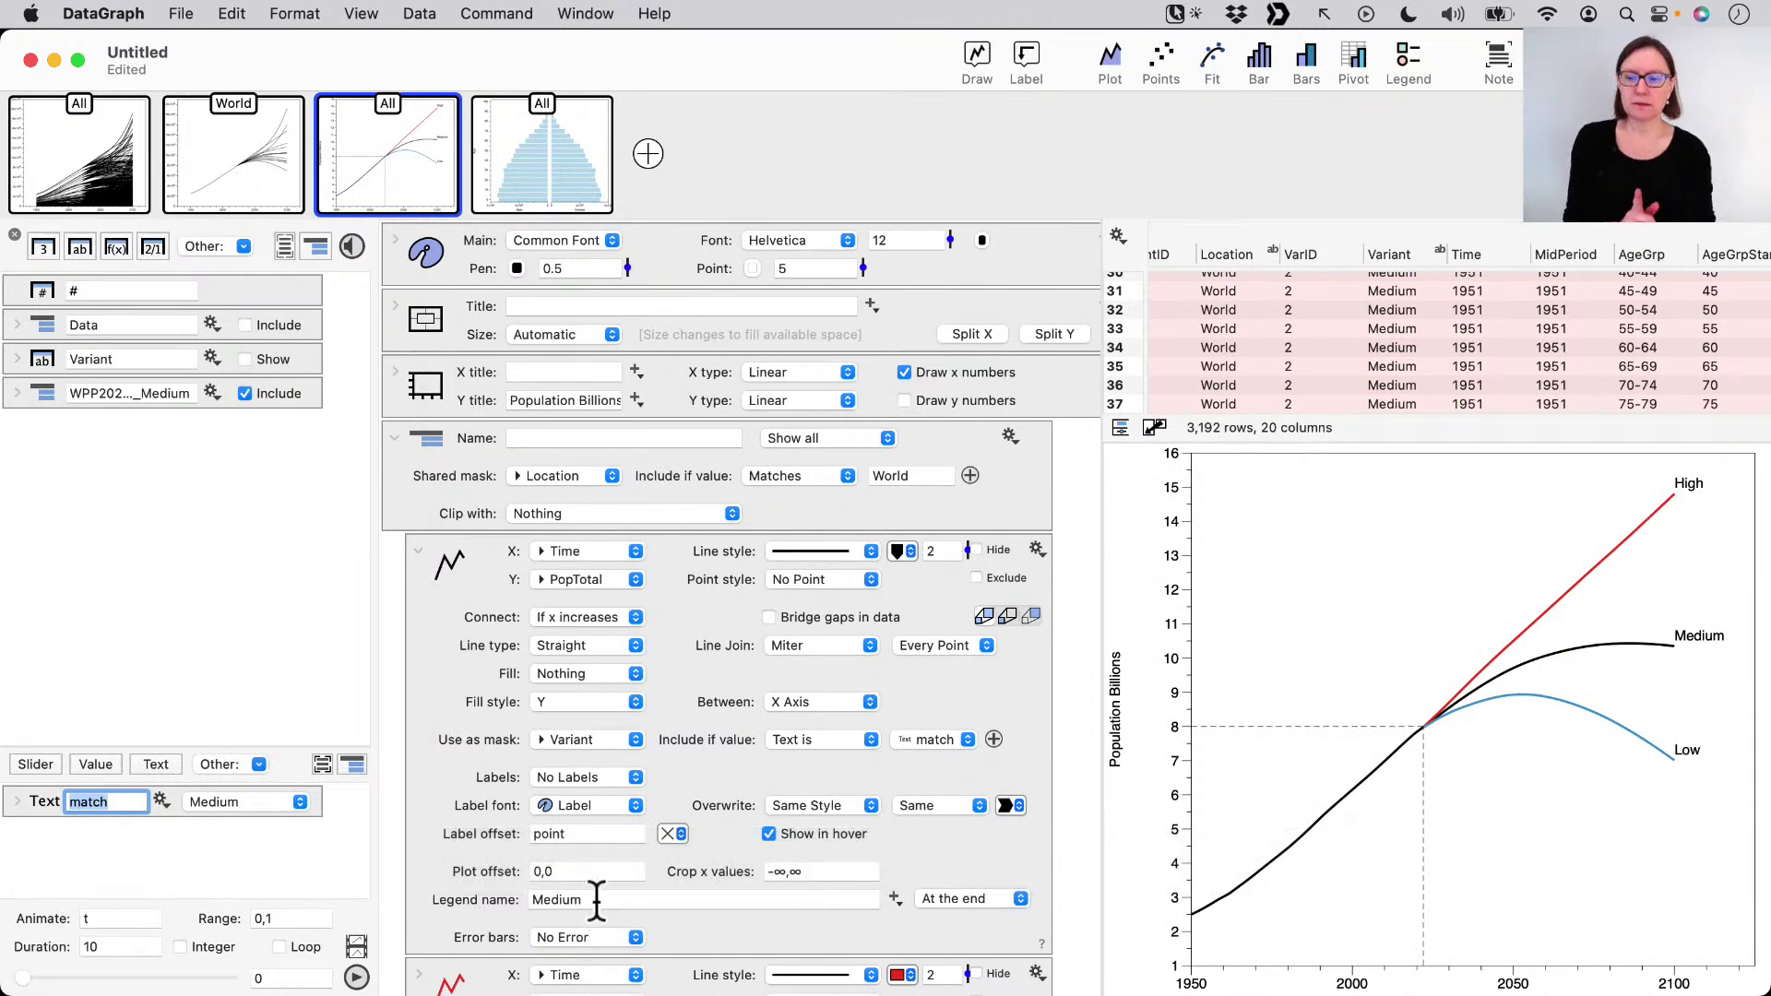
pyautogui.click(474, 899)
pyautogui.click(604, 899)
pyautogui.click(481, 900)
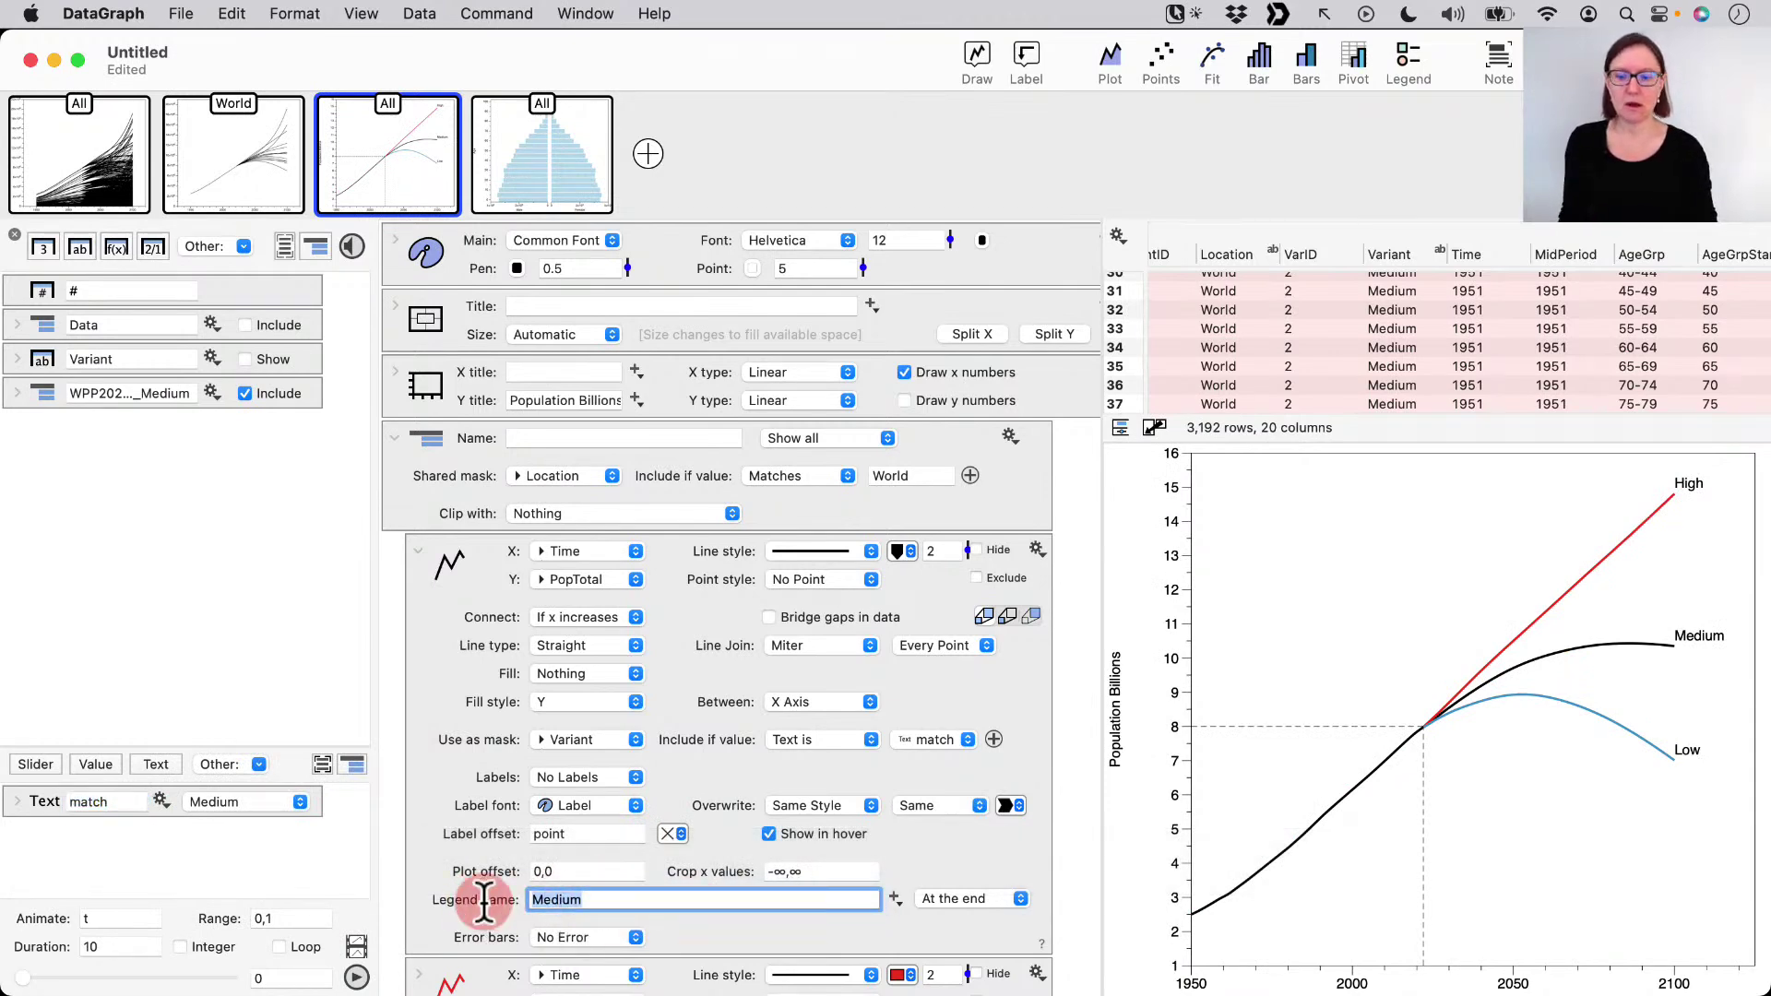
pyautogui.press('BackSpace')
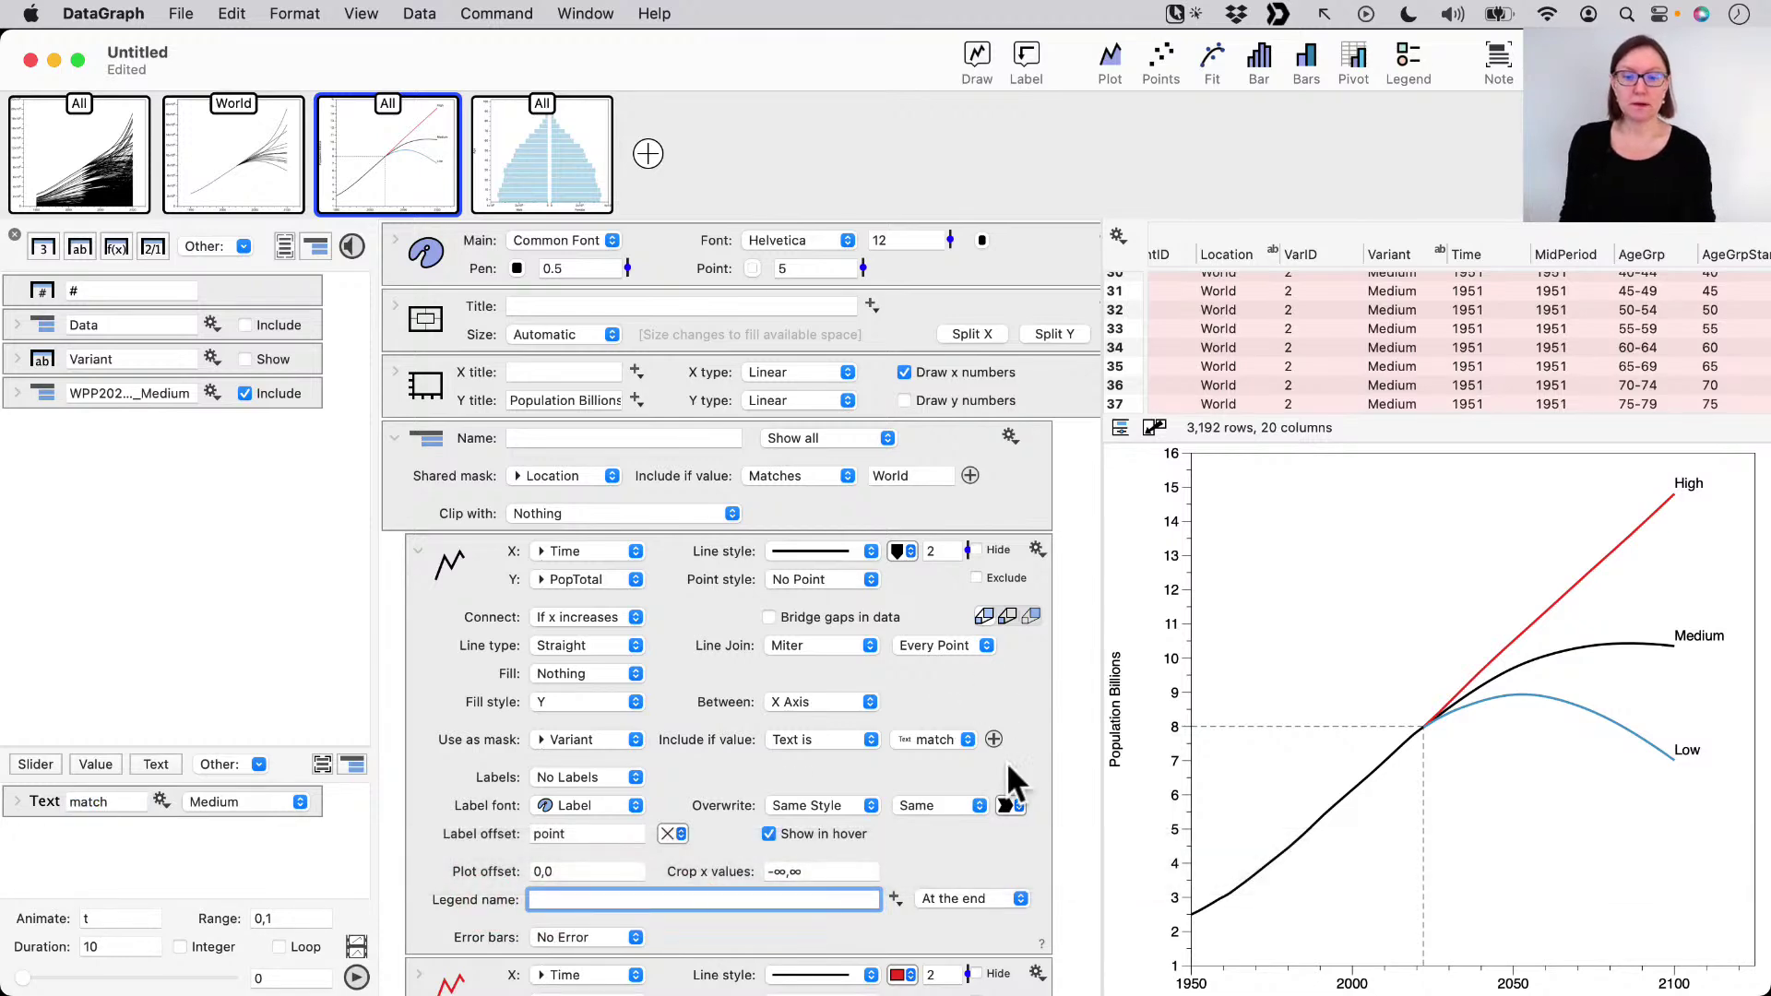
pyautogui.click(893, 894)
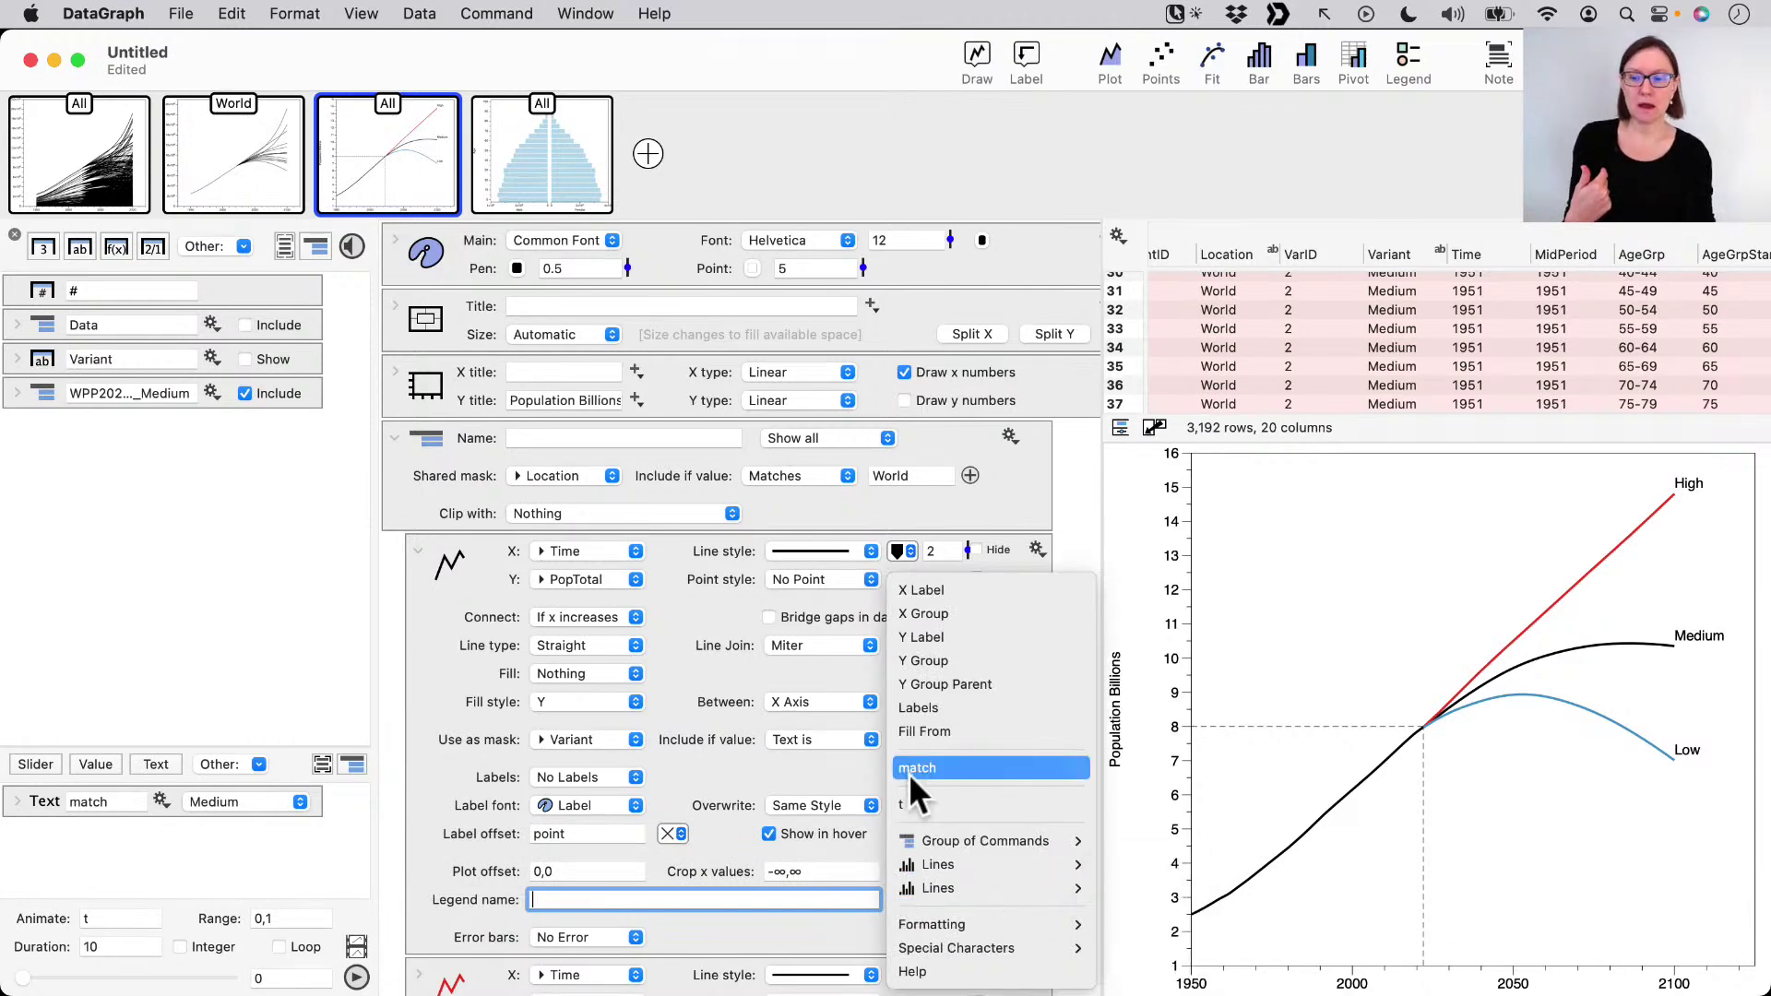
pyautogui.click(970, 771)
# - Rename the match text variable to Line2
pyautogui.doubleClick(117, 807)
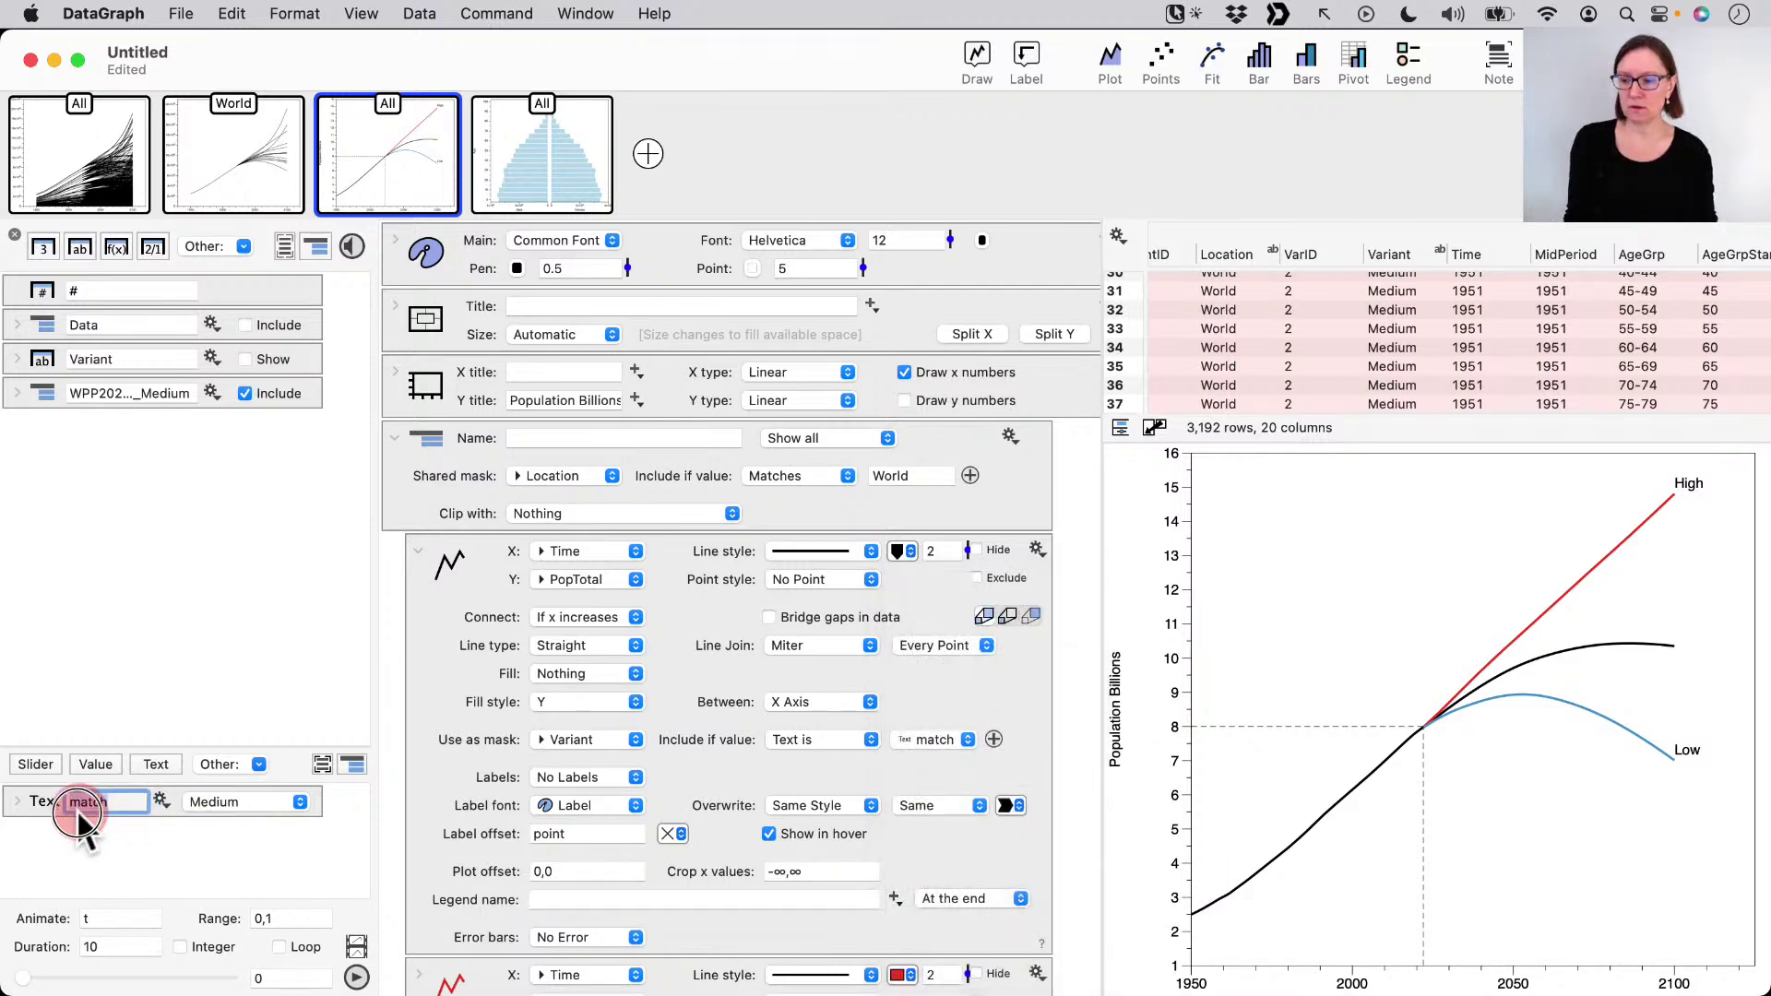
pyautogui.write('Lin')
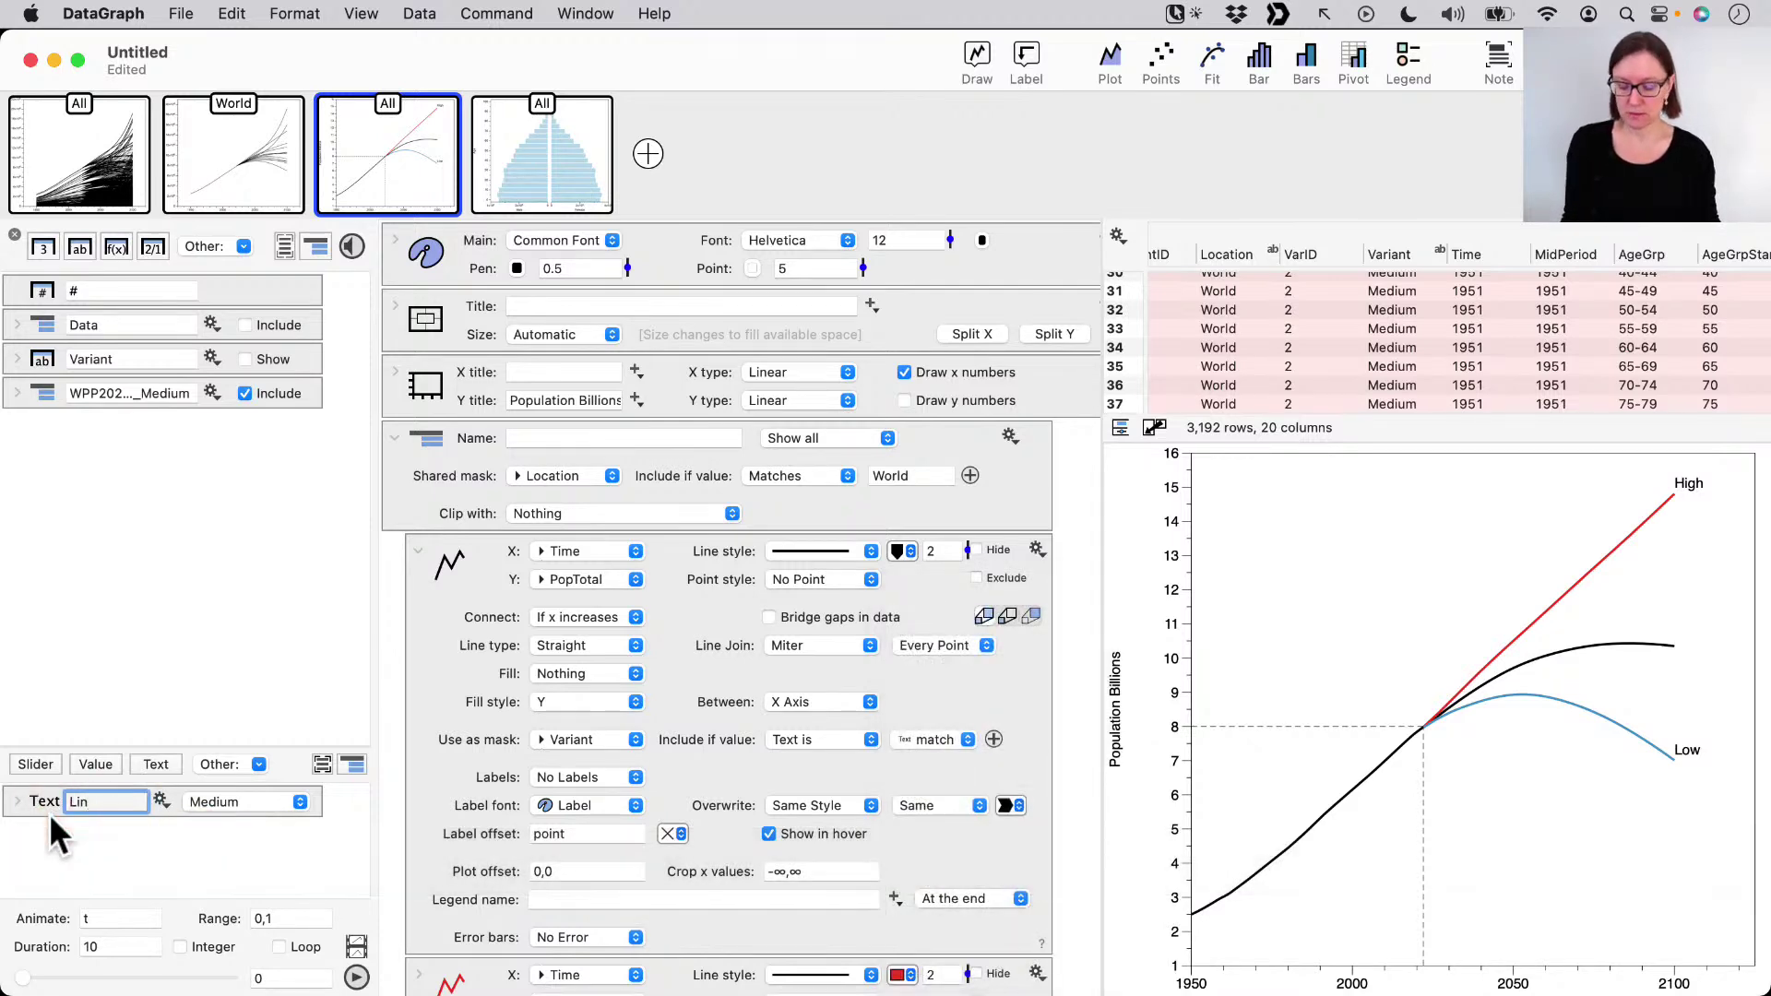
pyautogui.write('e2')
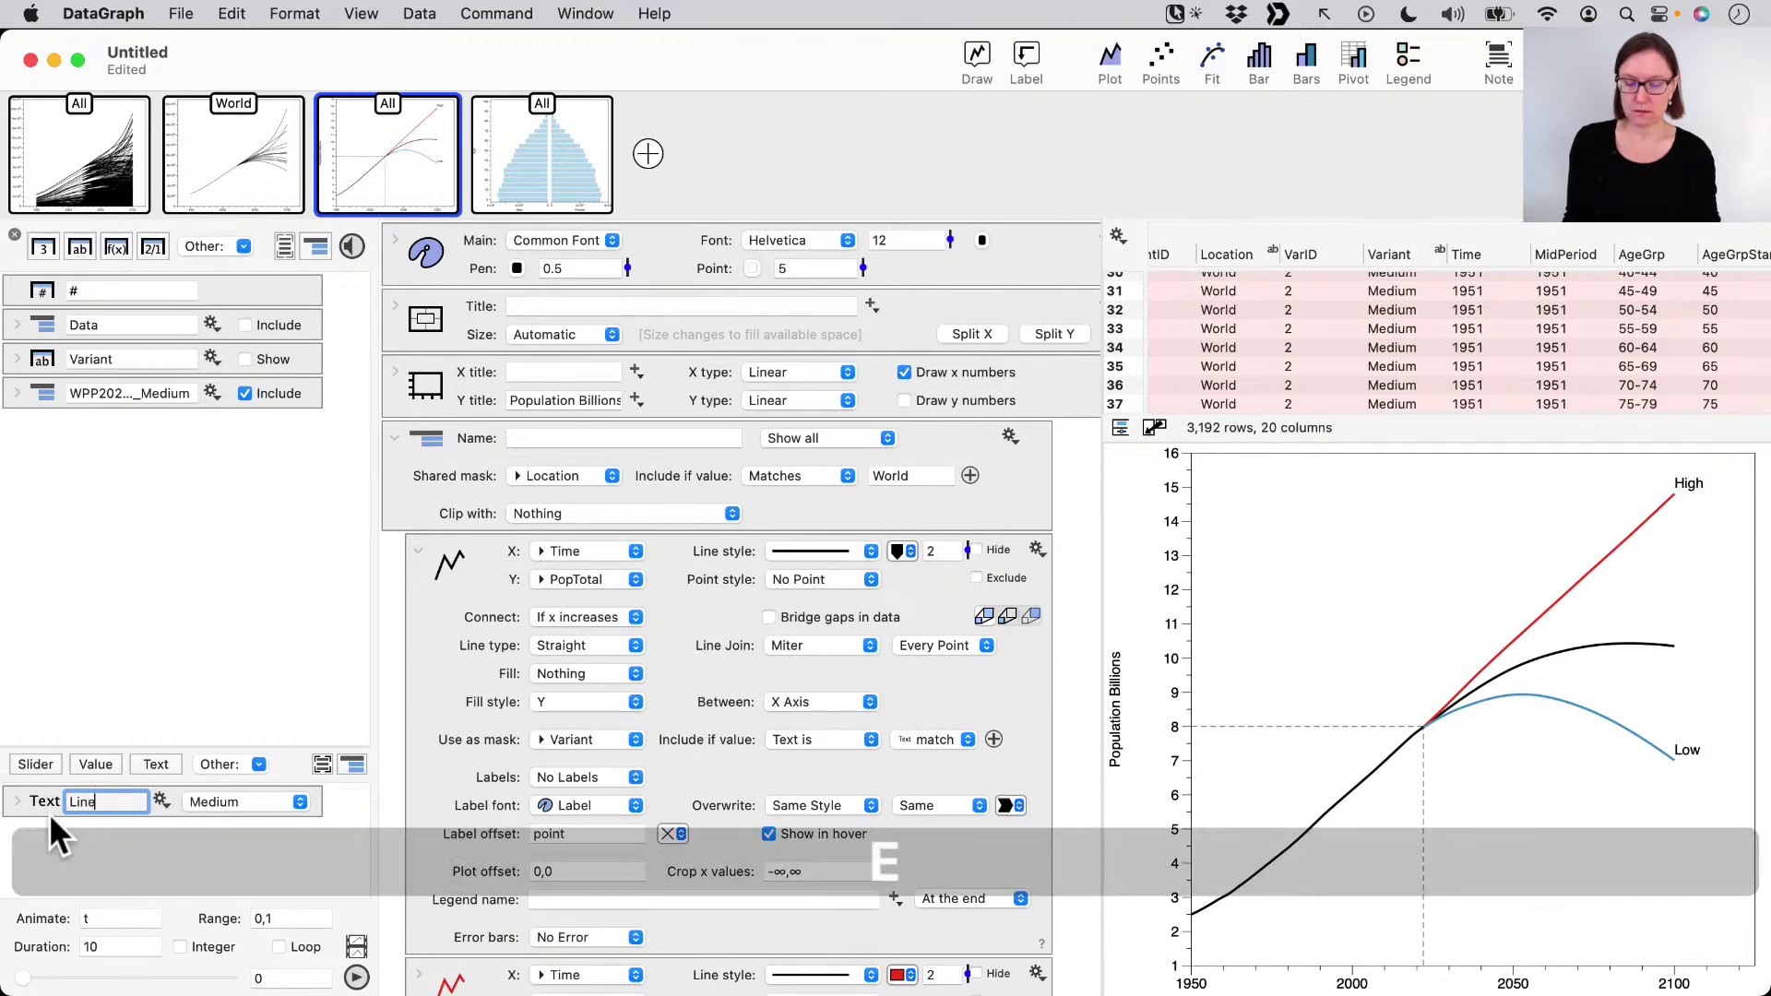
pyautogui.click(113, 848)
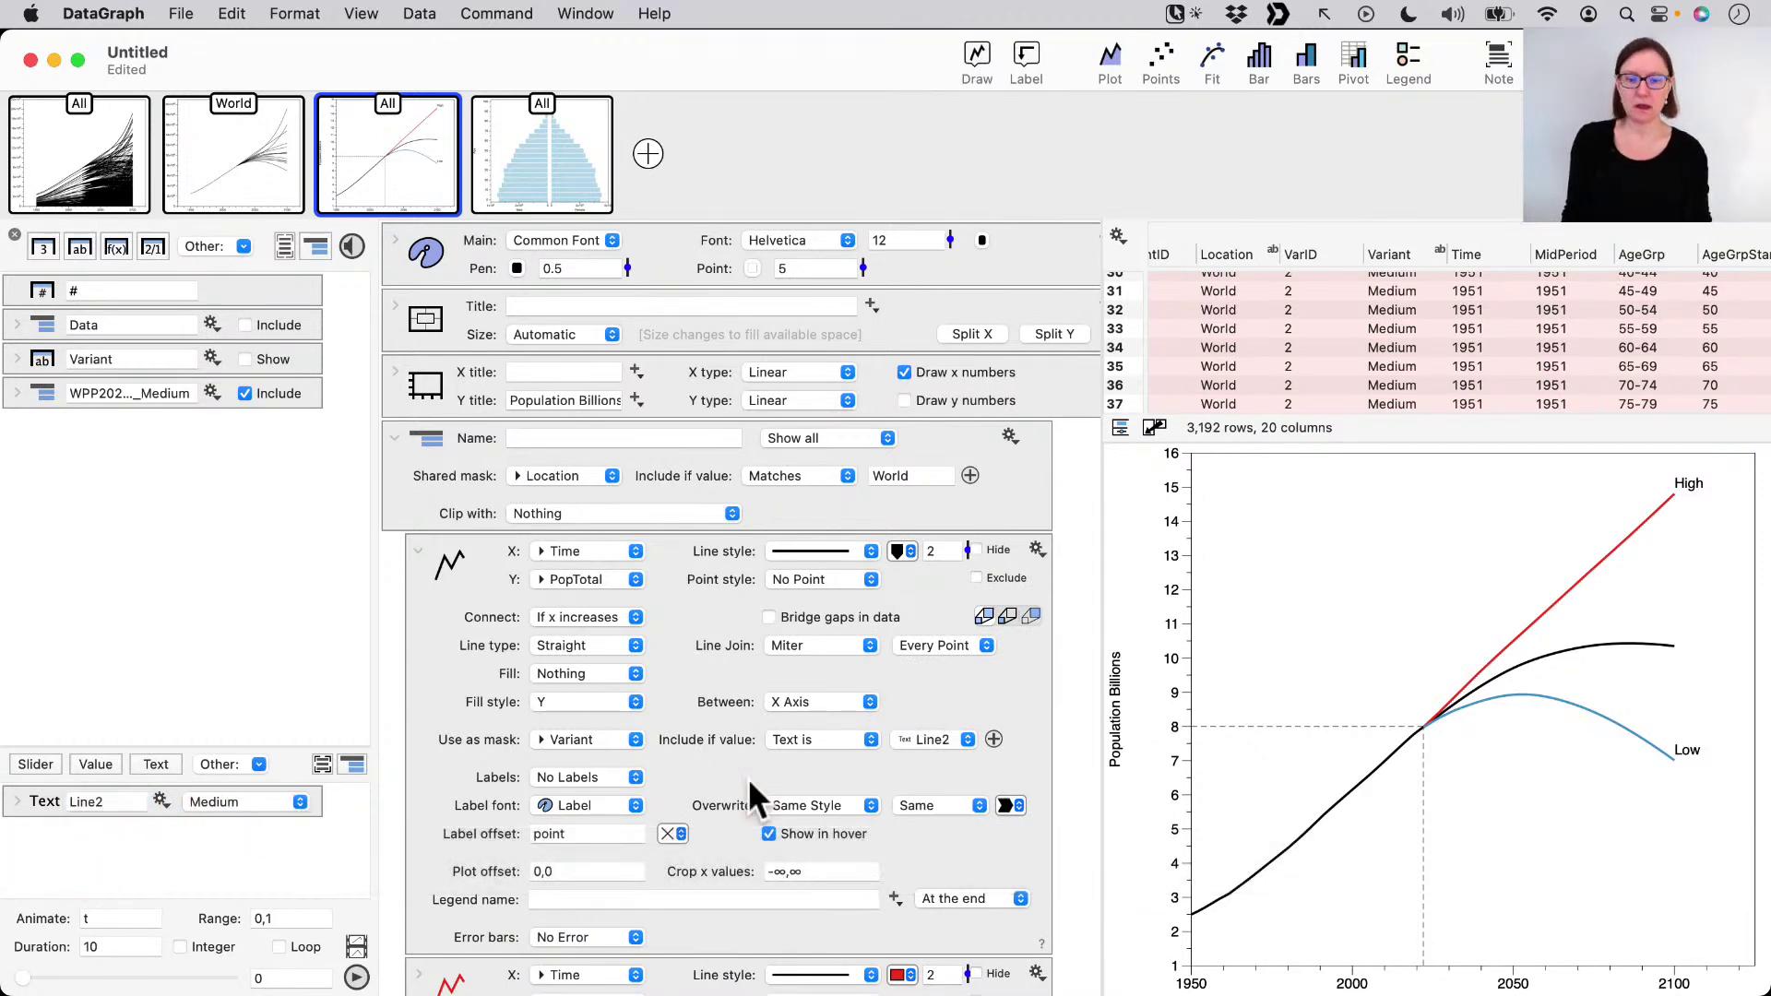
# - Insert the Line2 text variable as the legend name of the black line
pyautogui.click(894, 895)
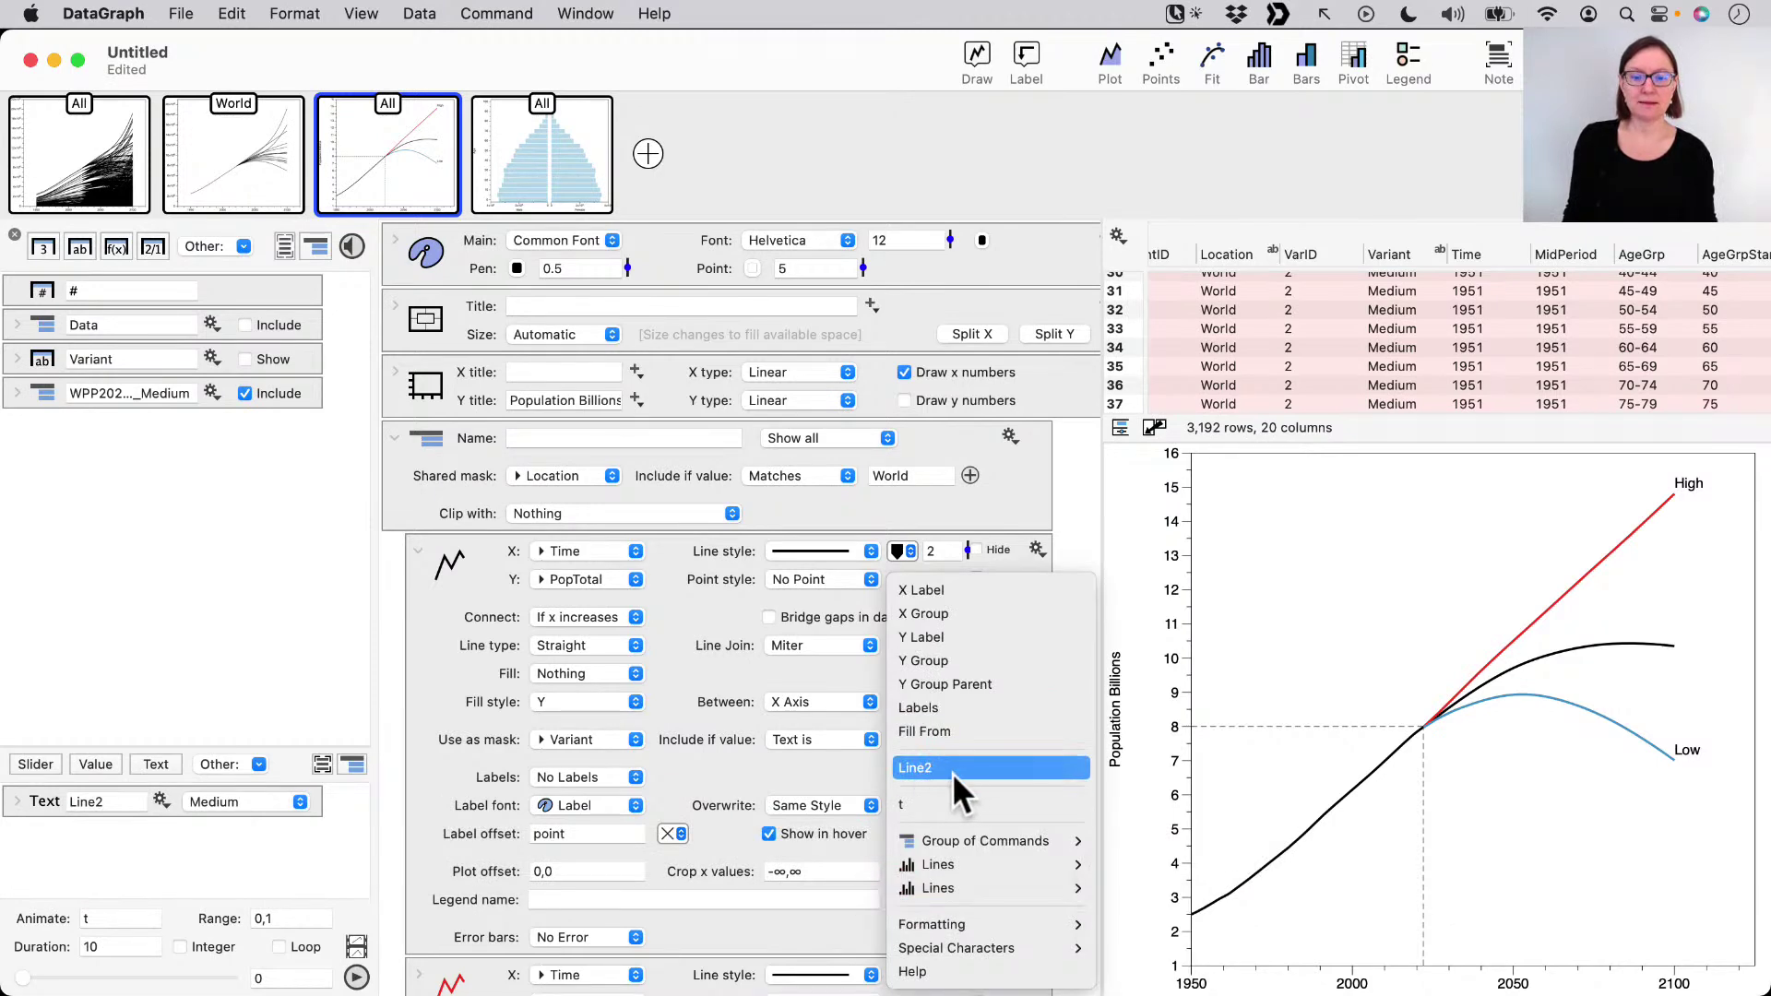
pyautogui.click(952, 772)
pyautogui.hotkey('ctrl', 'a')
pyautogui.click(874, 932)
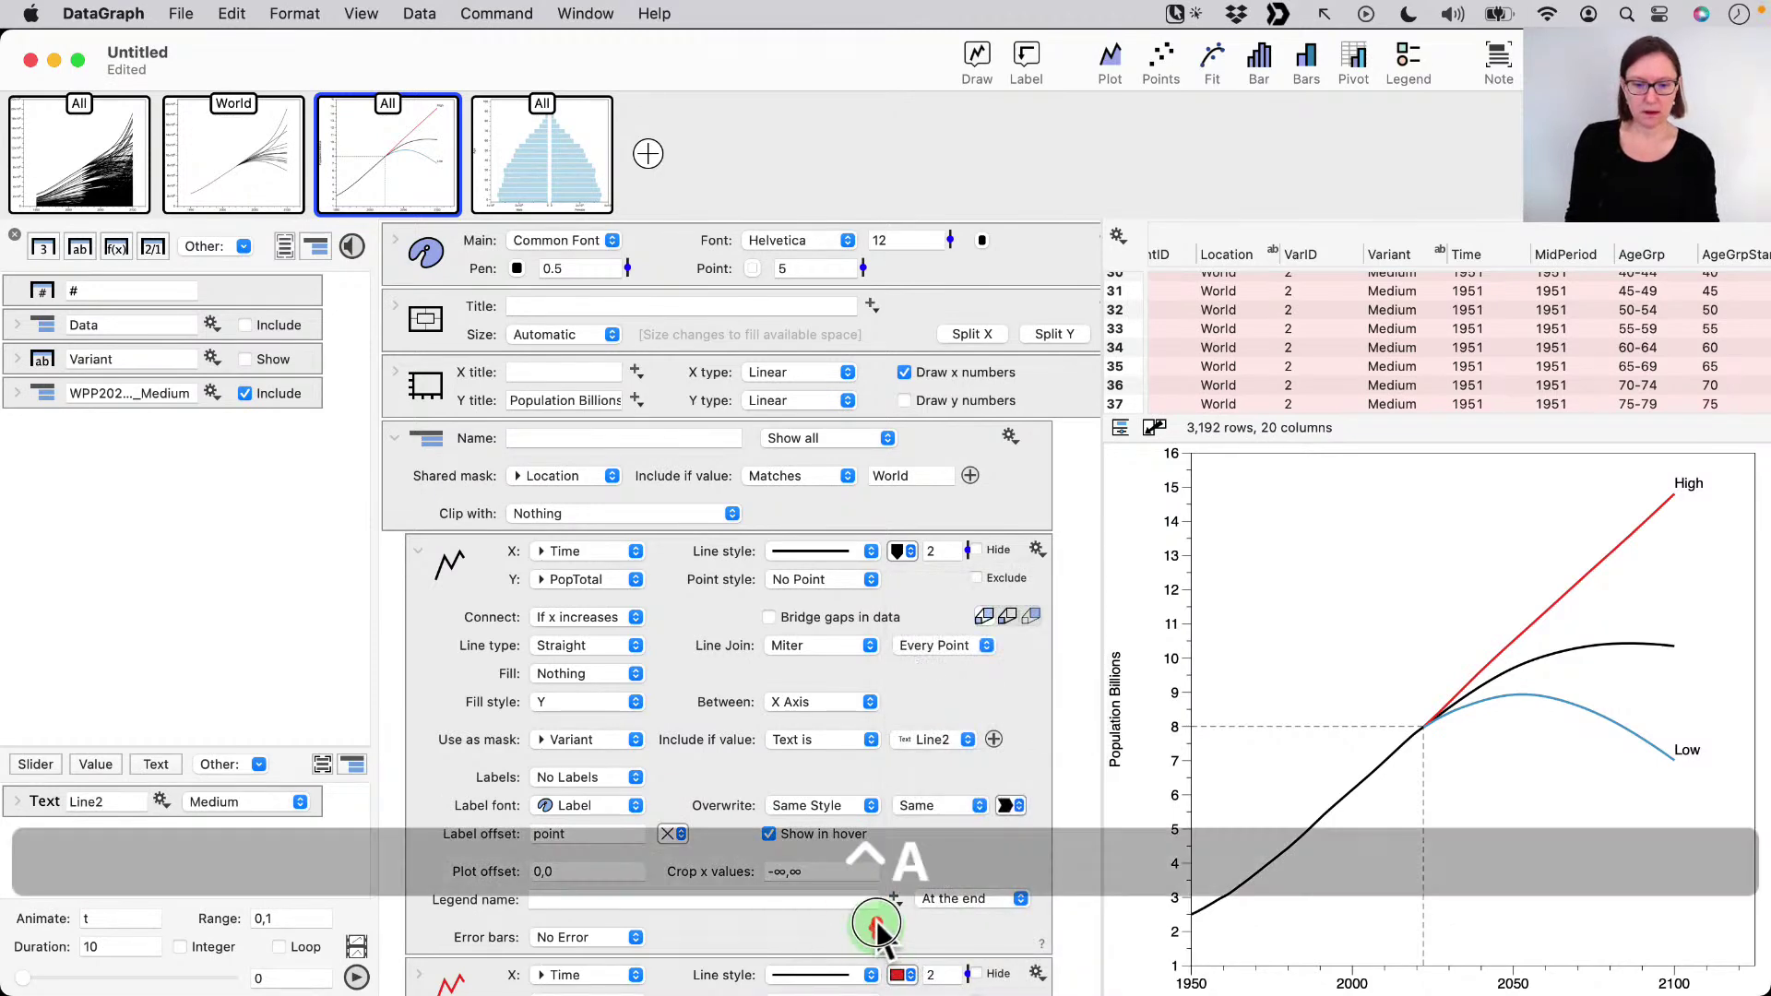
pyautogui.click(893, 895)
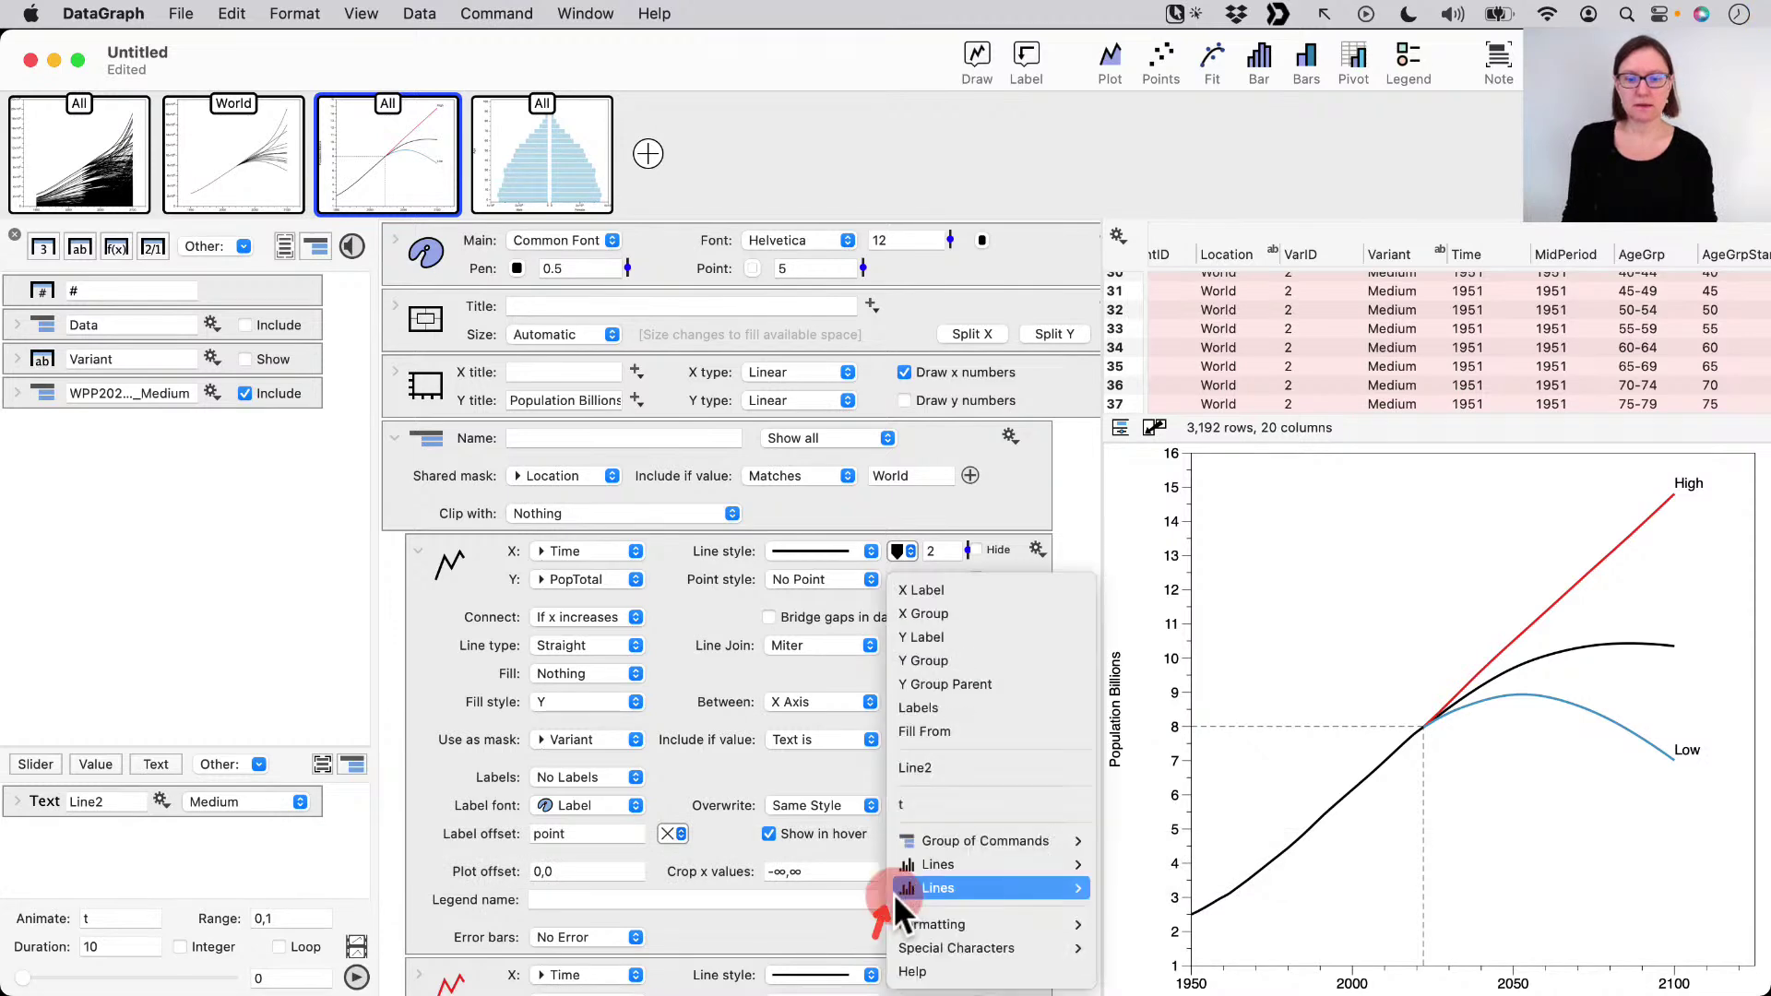
pyautogui.click(933, 768)
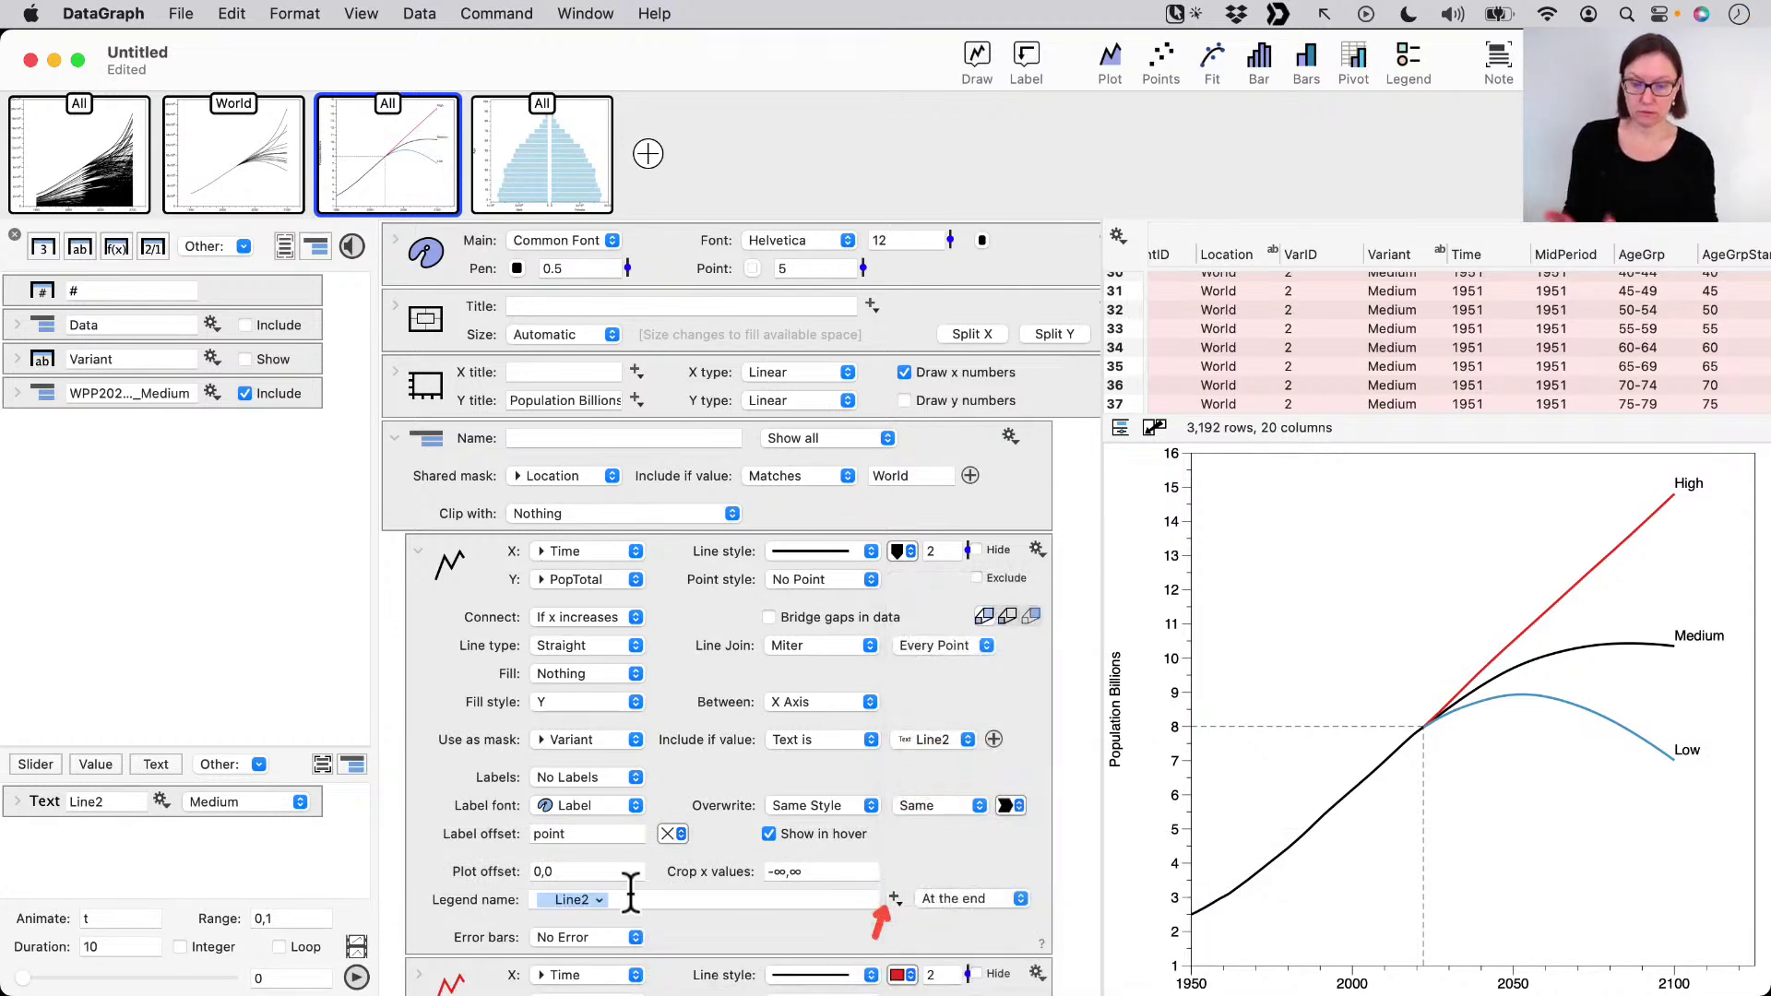
pyautogui.hotkey('ctrl', 'x')
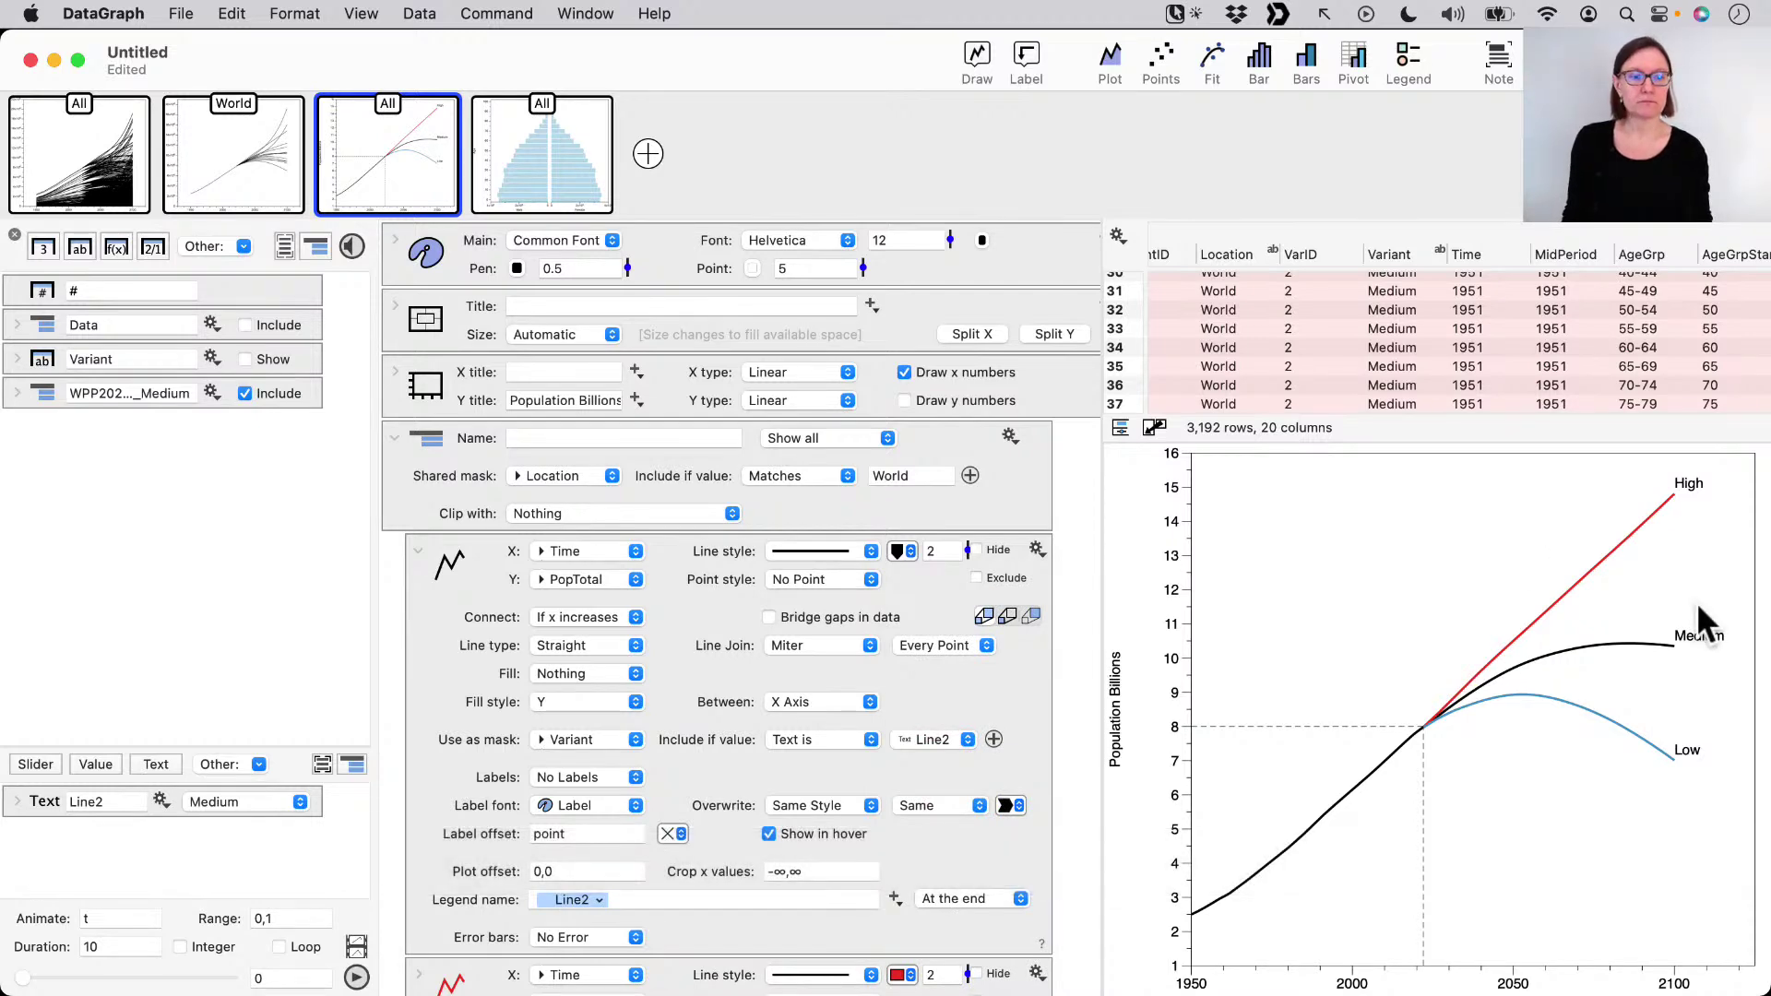
pyautogui.hotkey('ctrl', 'v')
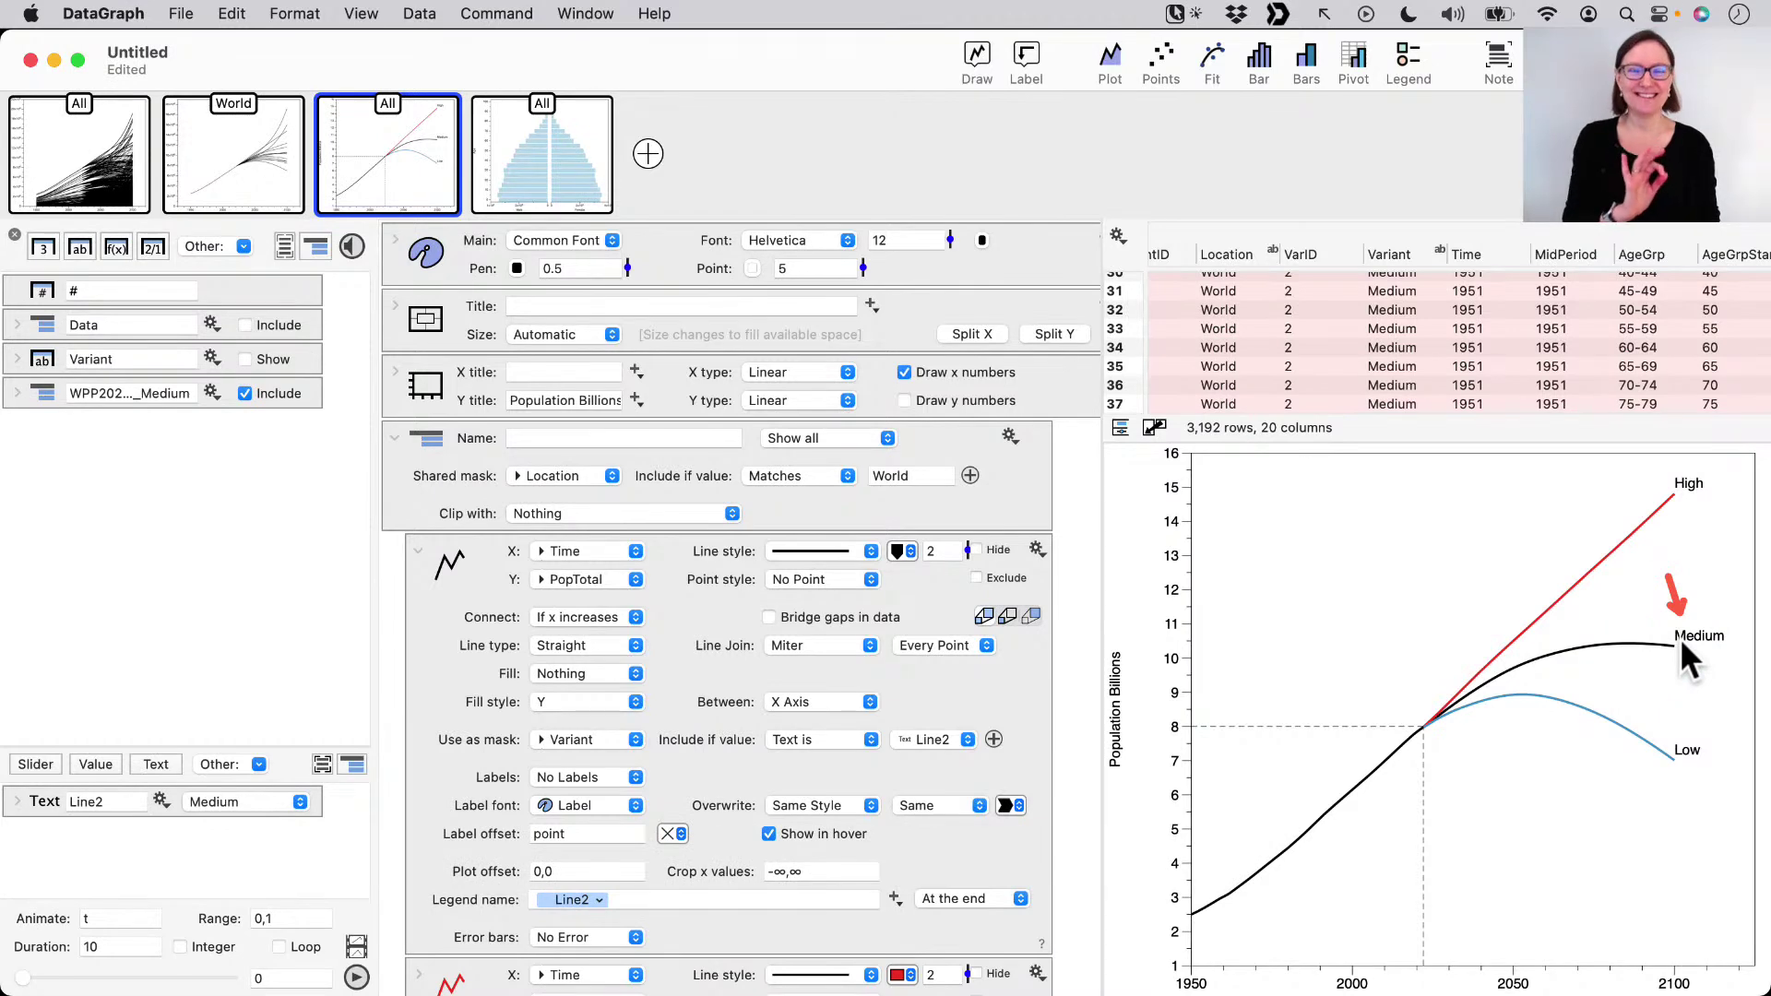
pyautogui.hotkey('ctrl', 'x')
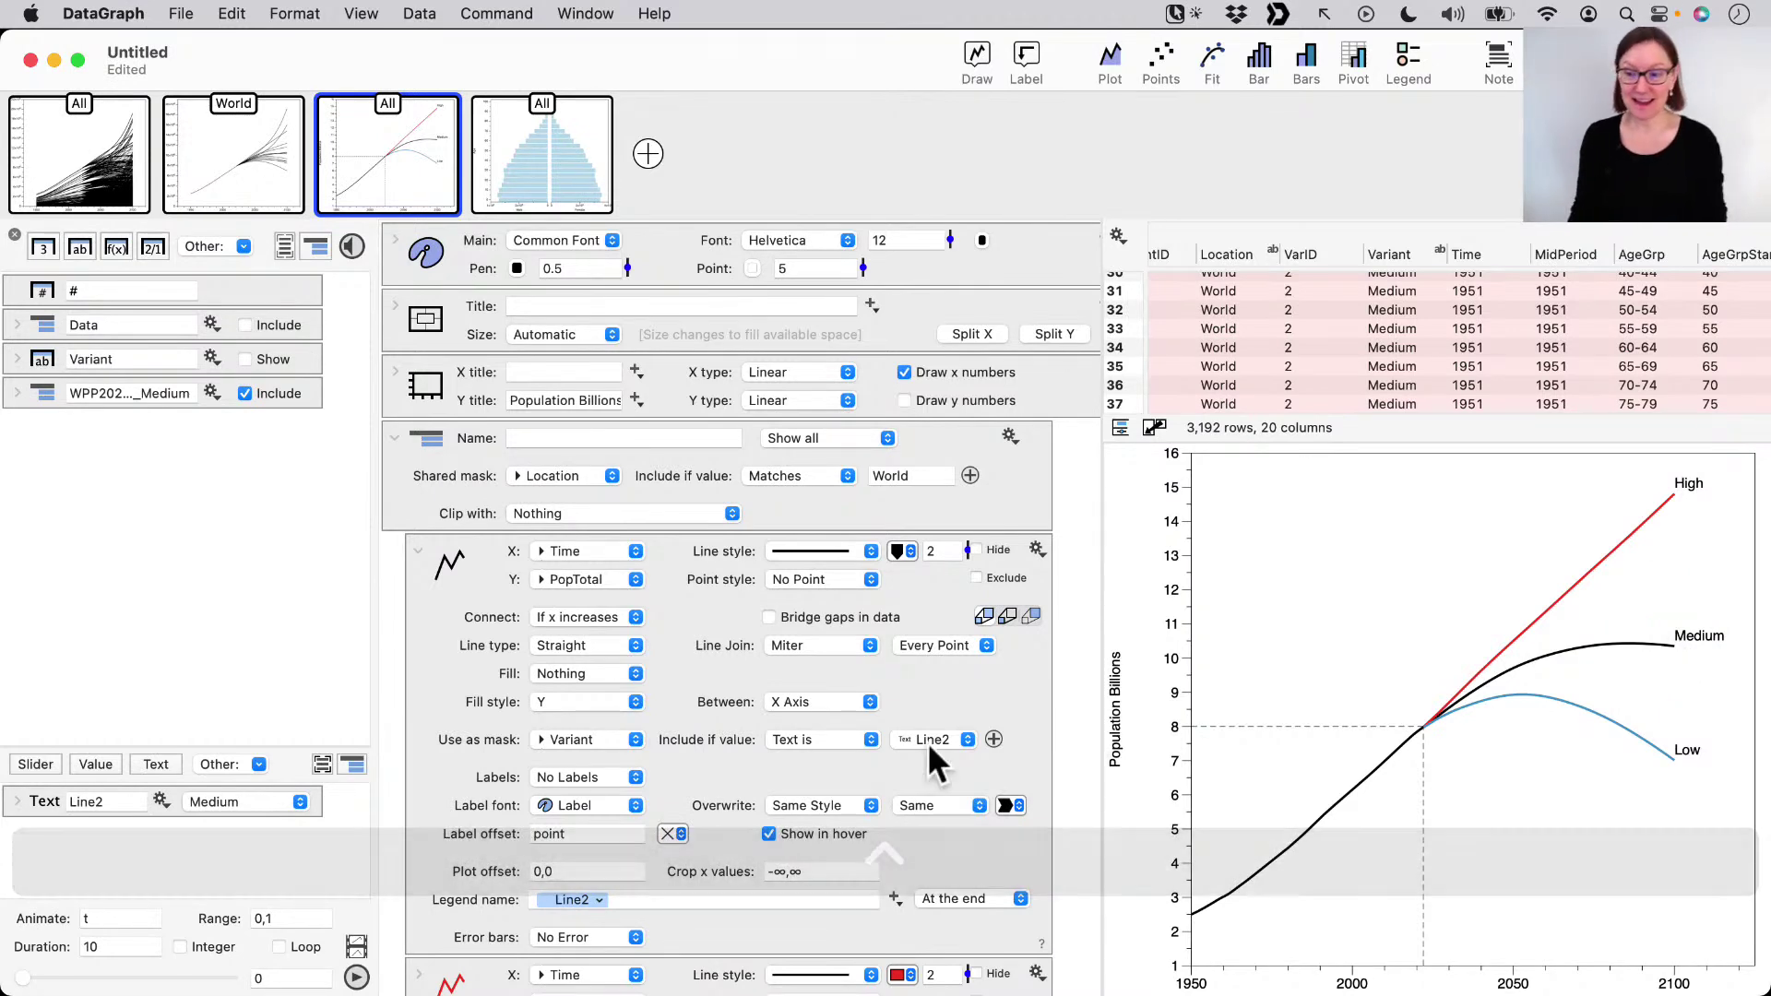
# - Try the Instant replacement and Lower 95 PI variants for the Line2 text variable, and set it back to Medium
pyautogui.click(243, 806)
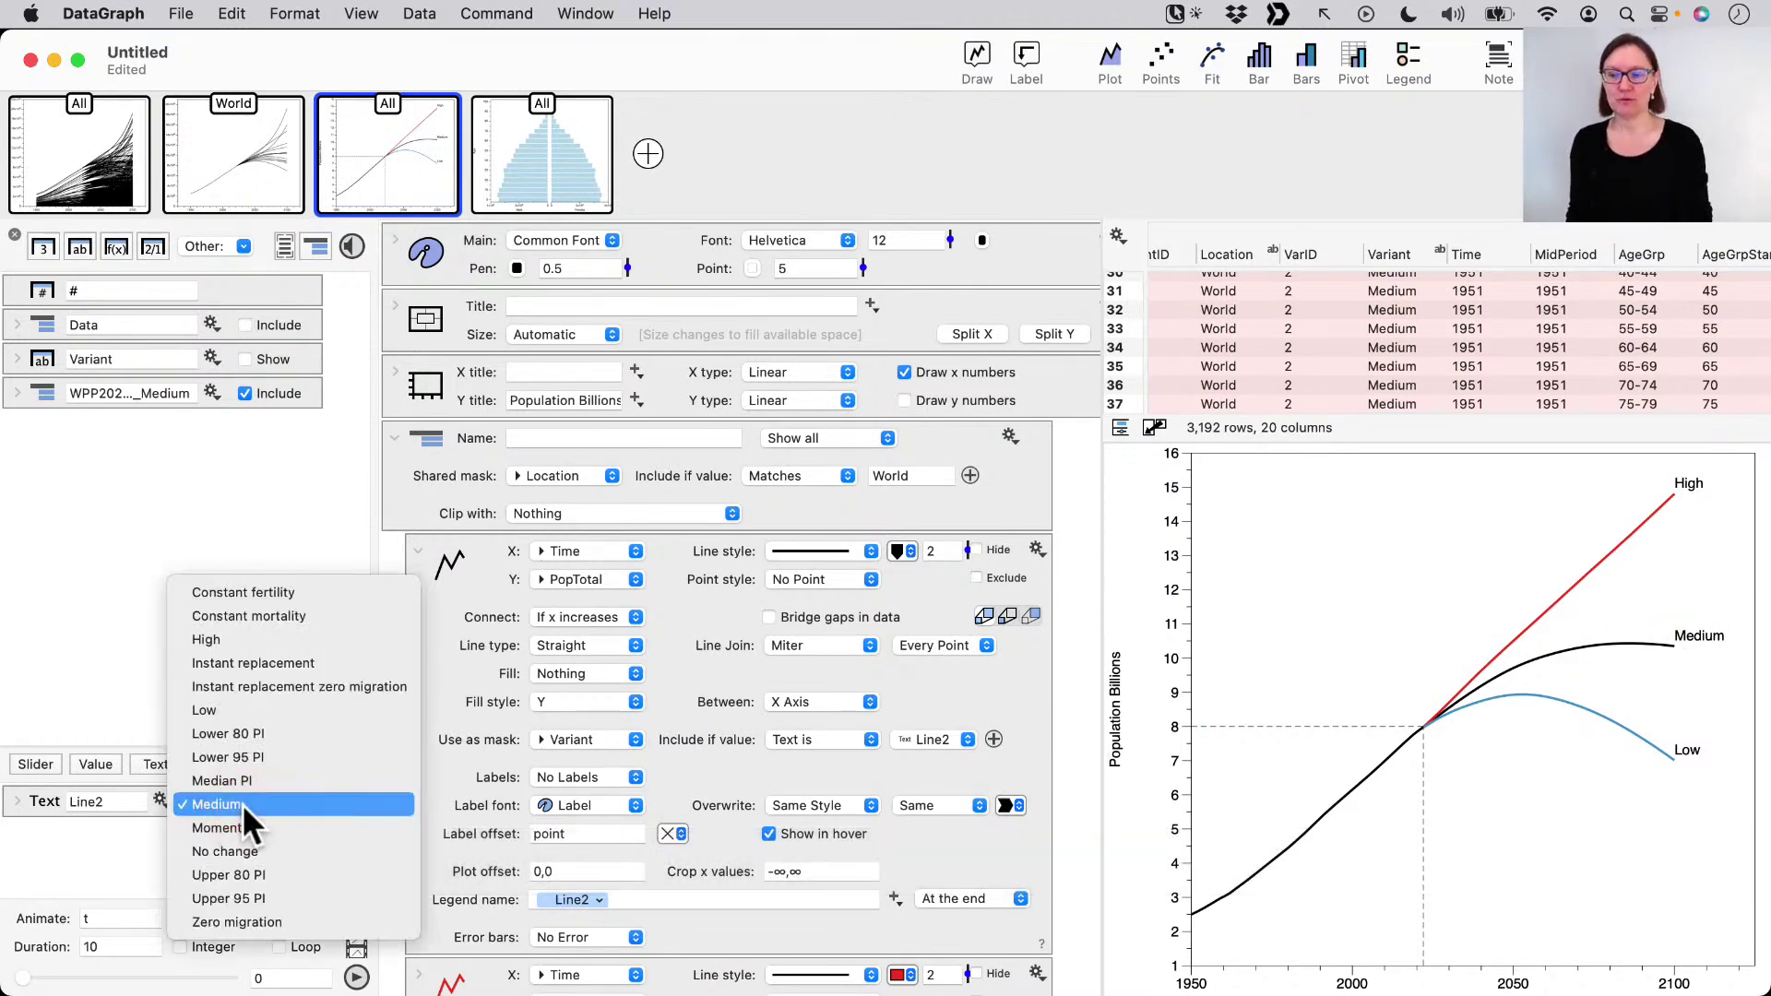
pyautogui.click(236, 668)
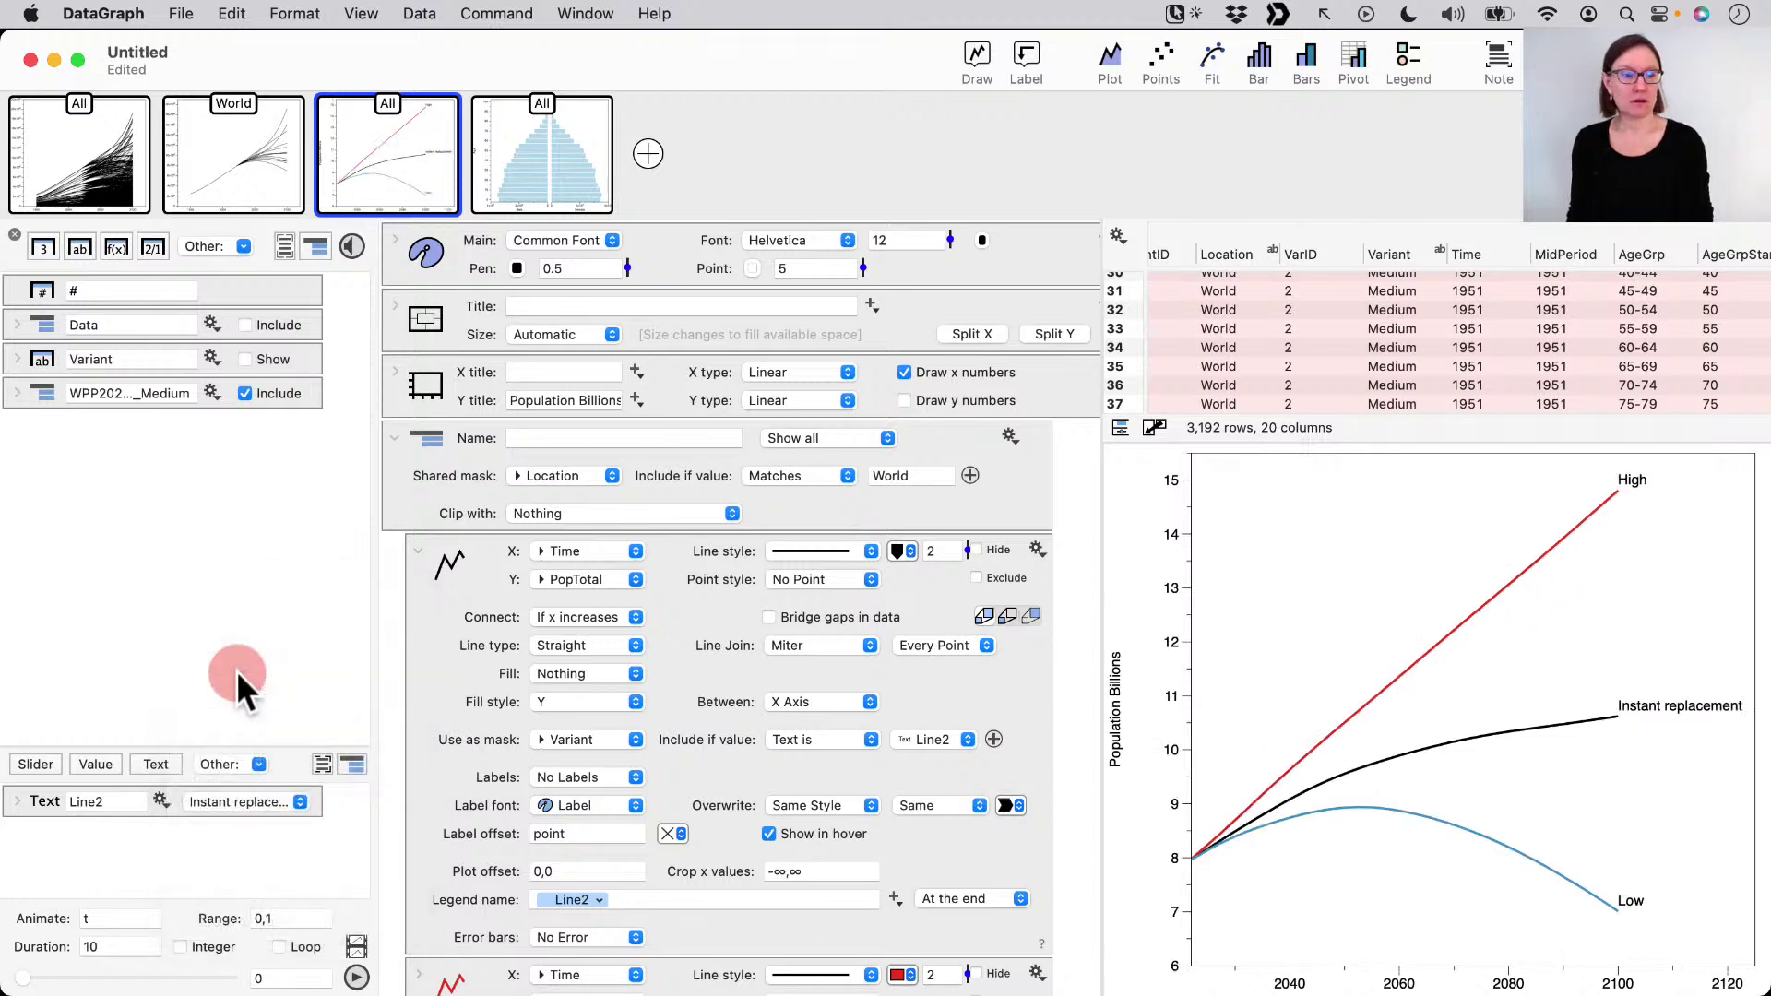
pyautogui.click(242, 797)
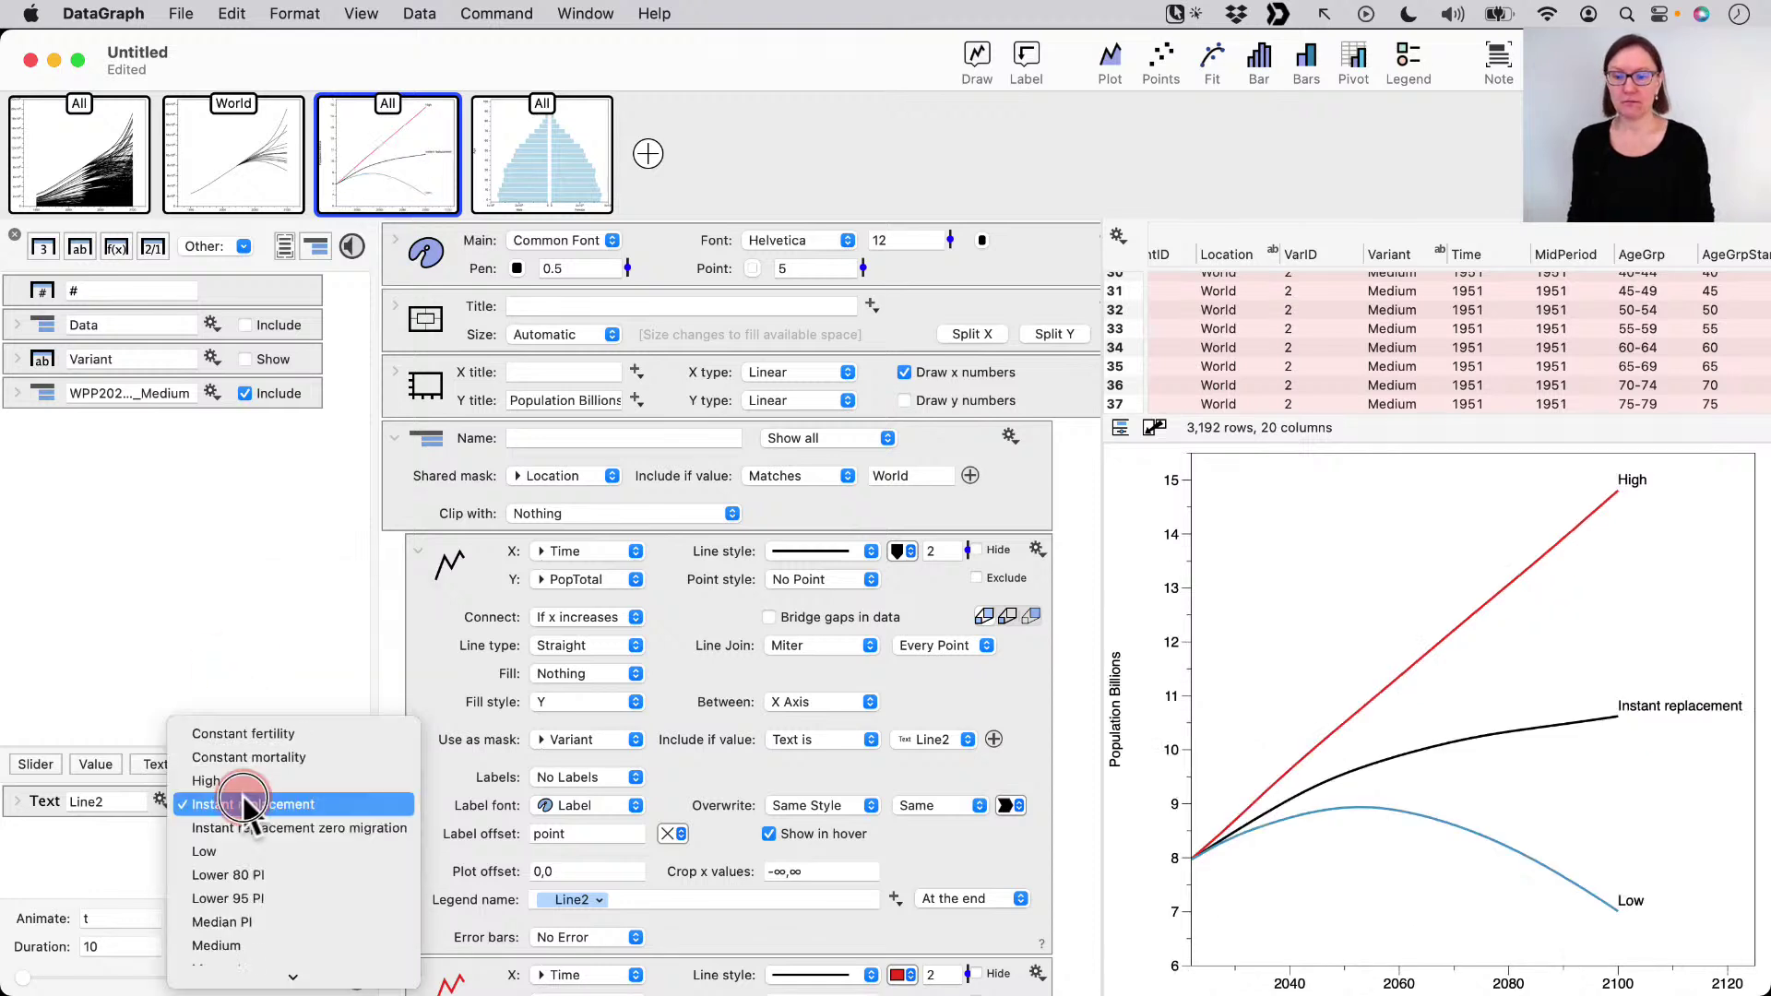
pyautogui.click(241, 902)
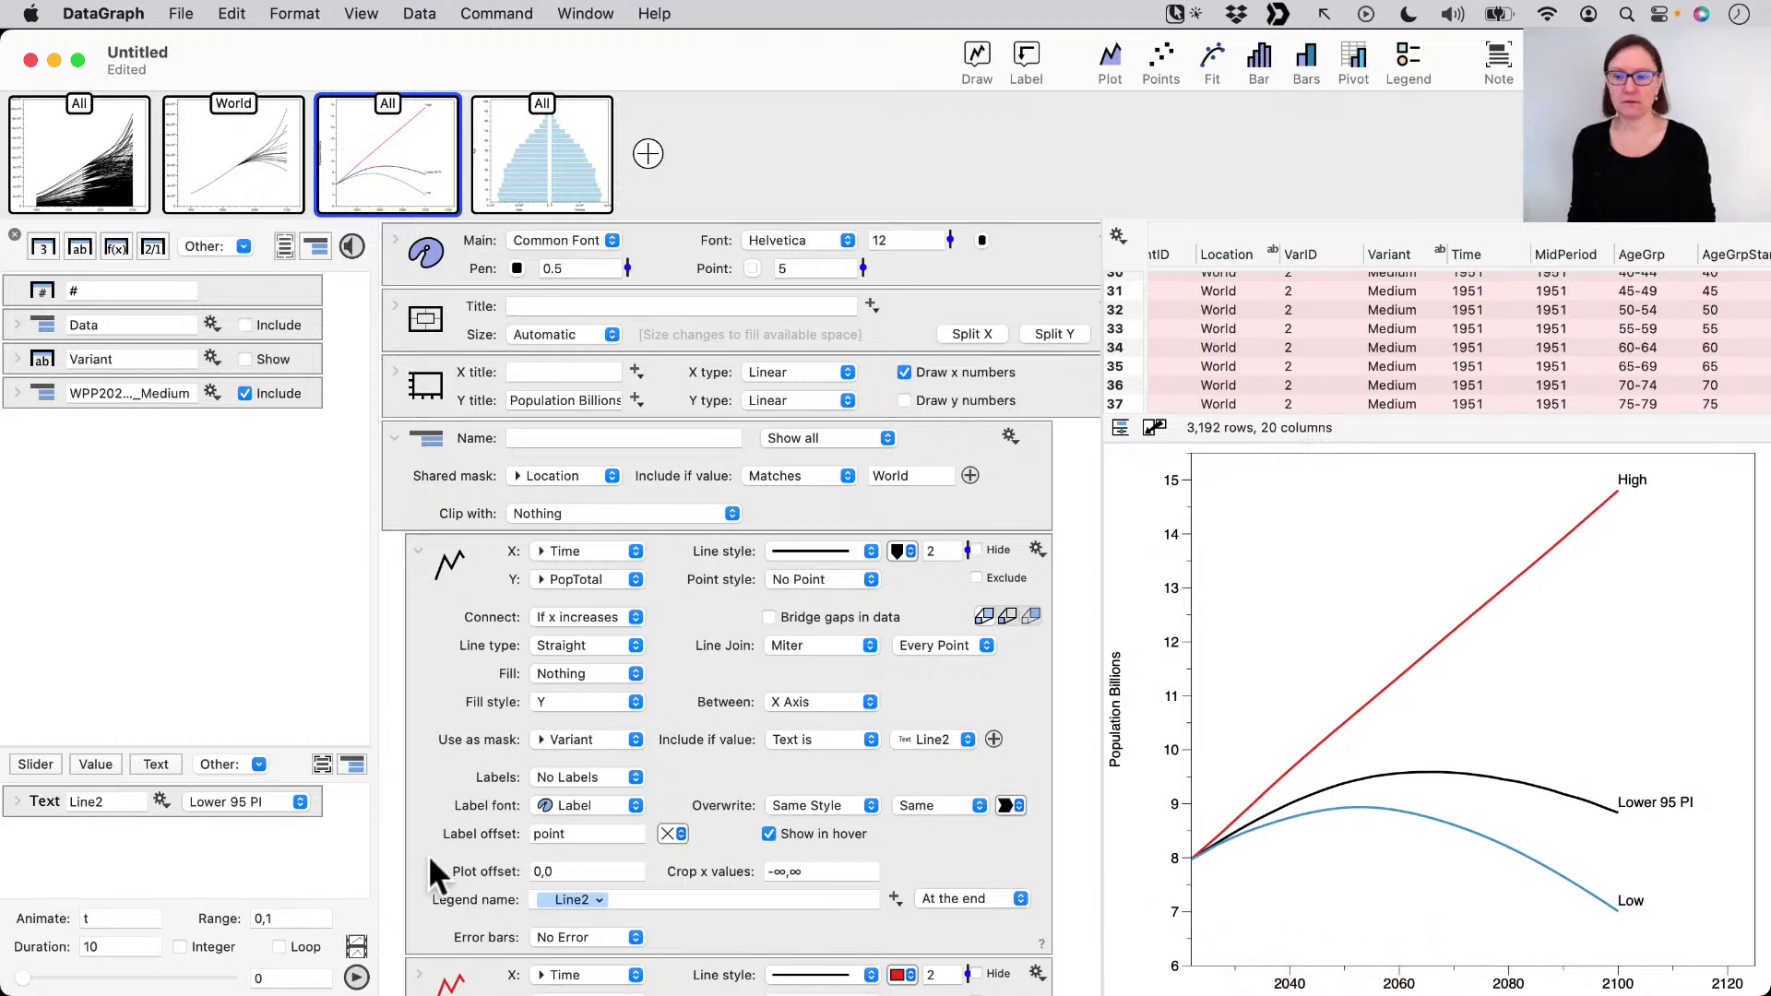
pyautogui.click(262, 797)
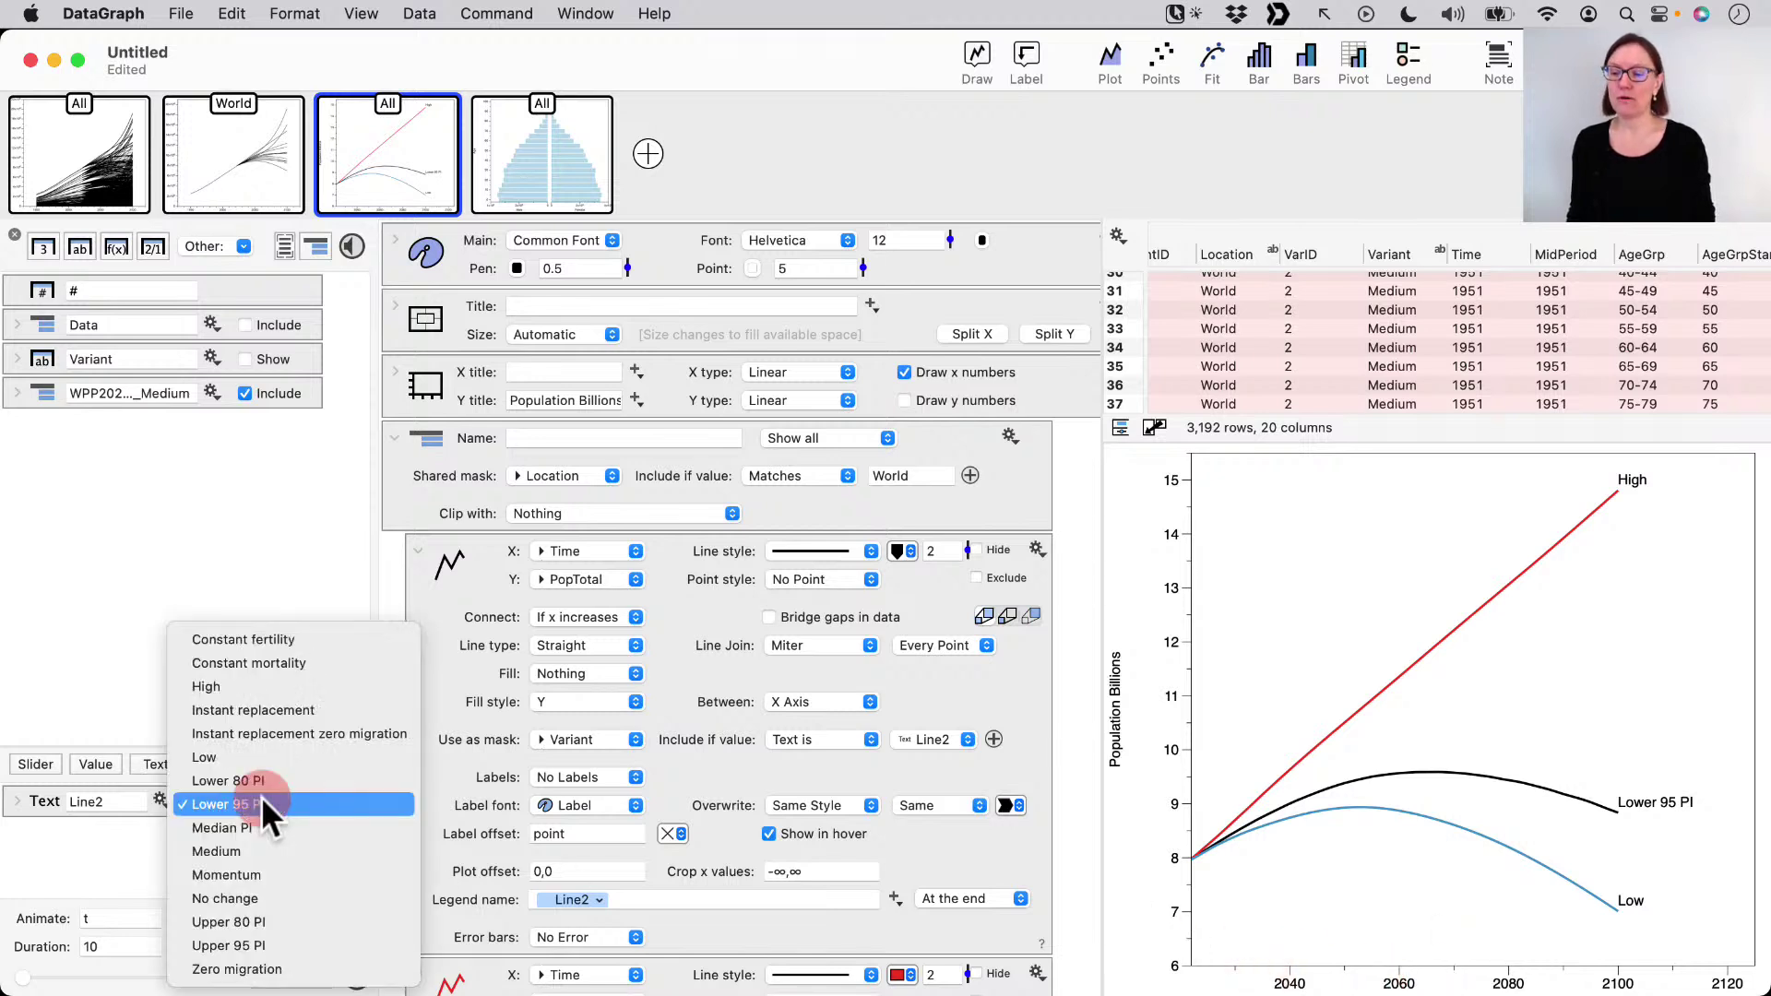
pyautogui.click(260, 850)
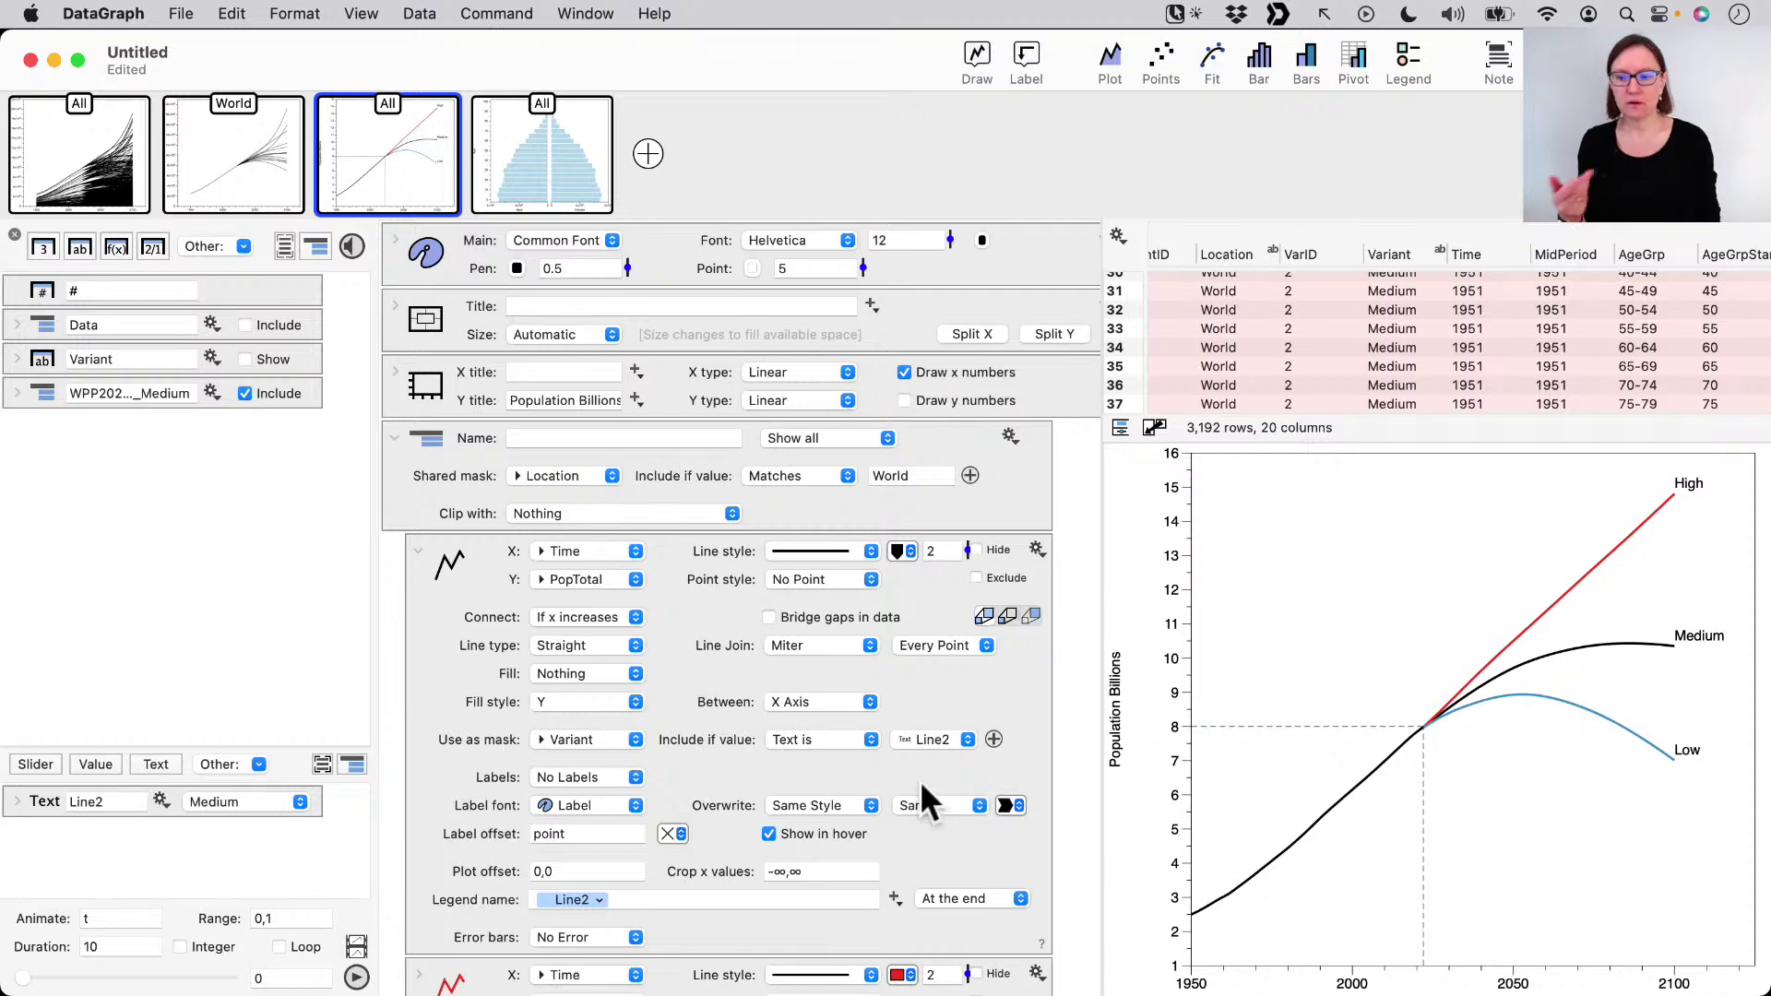
# - Duplicate the Line2 text variable twice and name the copies Line1 and Line3
pyautogui.moveTo(286, 744); pyautogui.dragTo(285, 712)
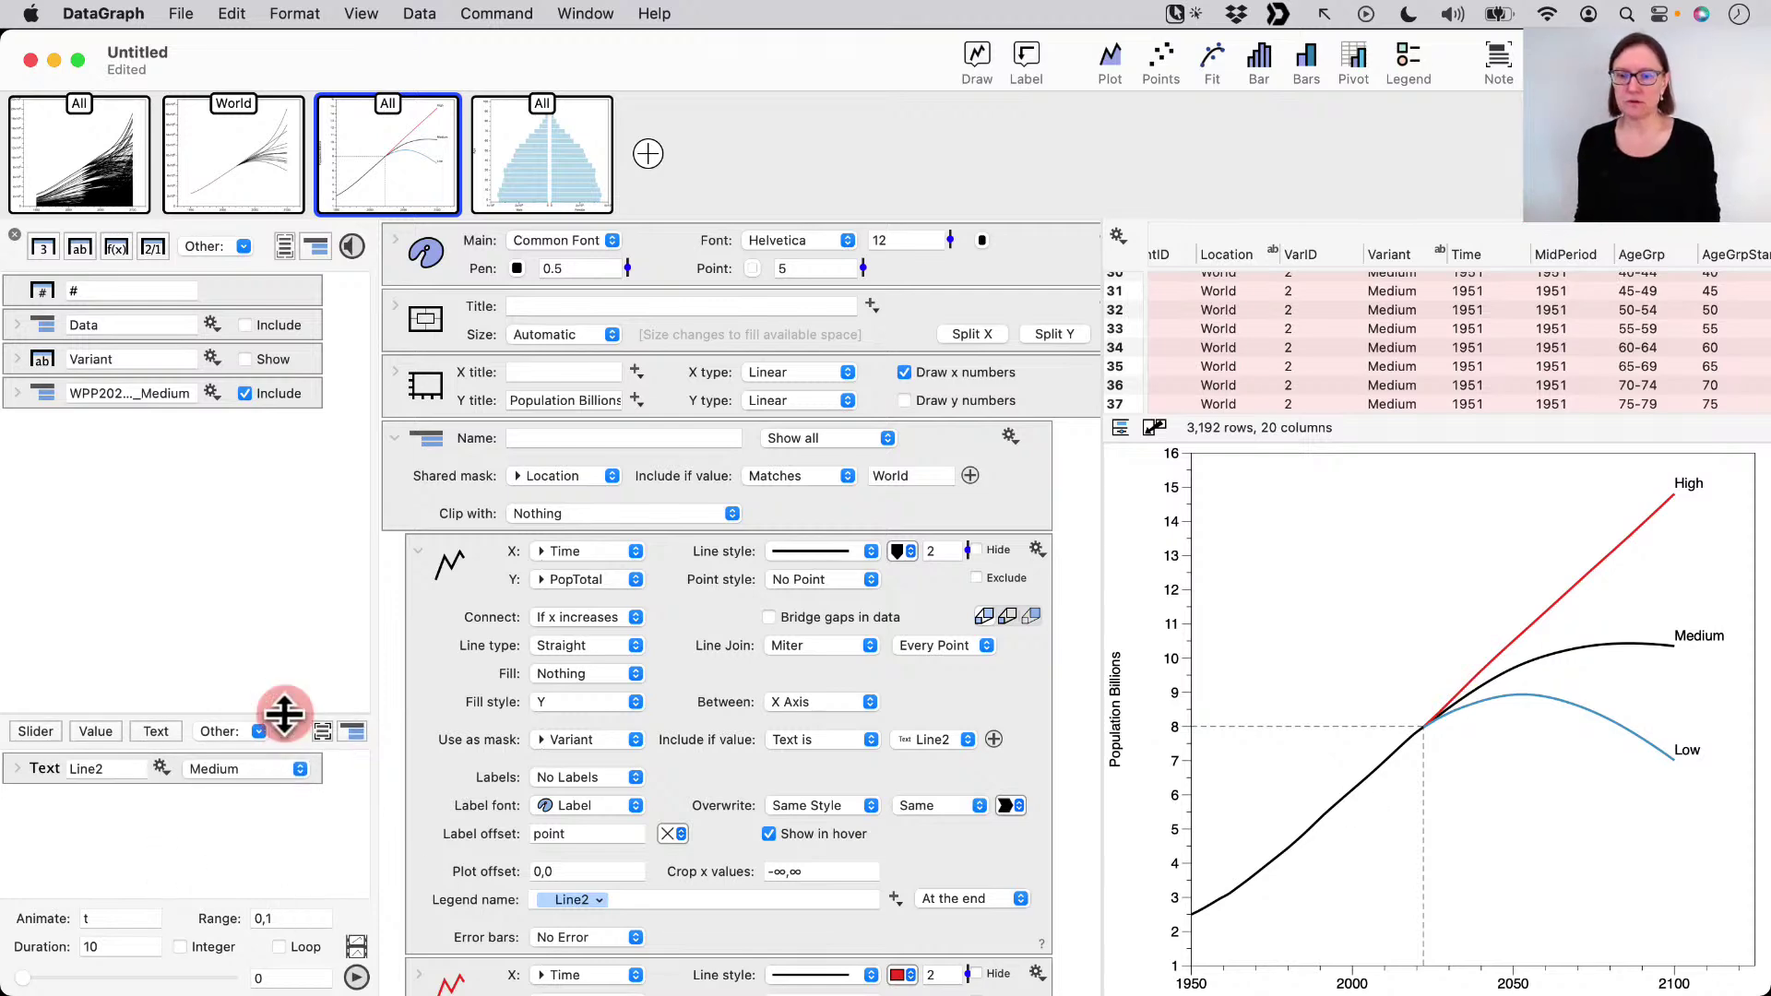
pyautogui.click(421, 551)
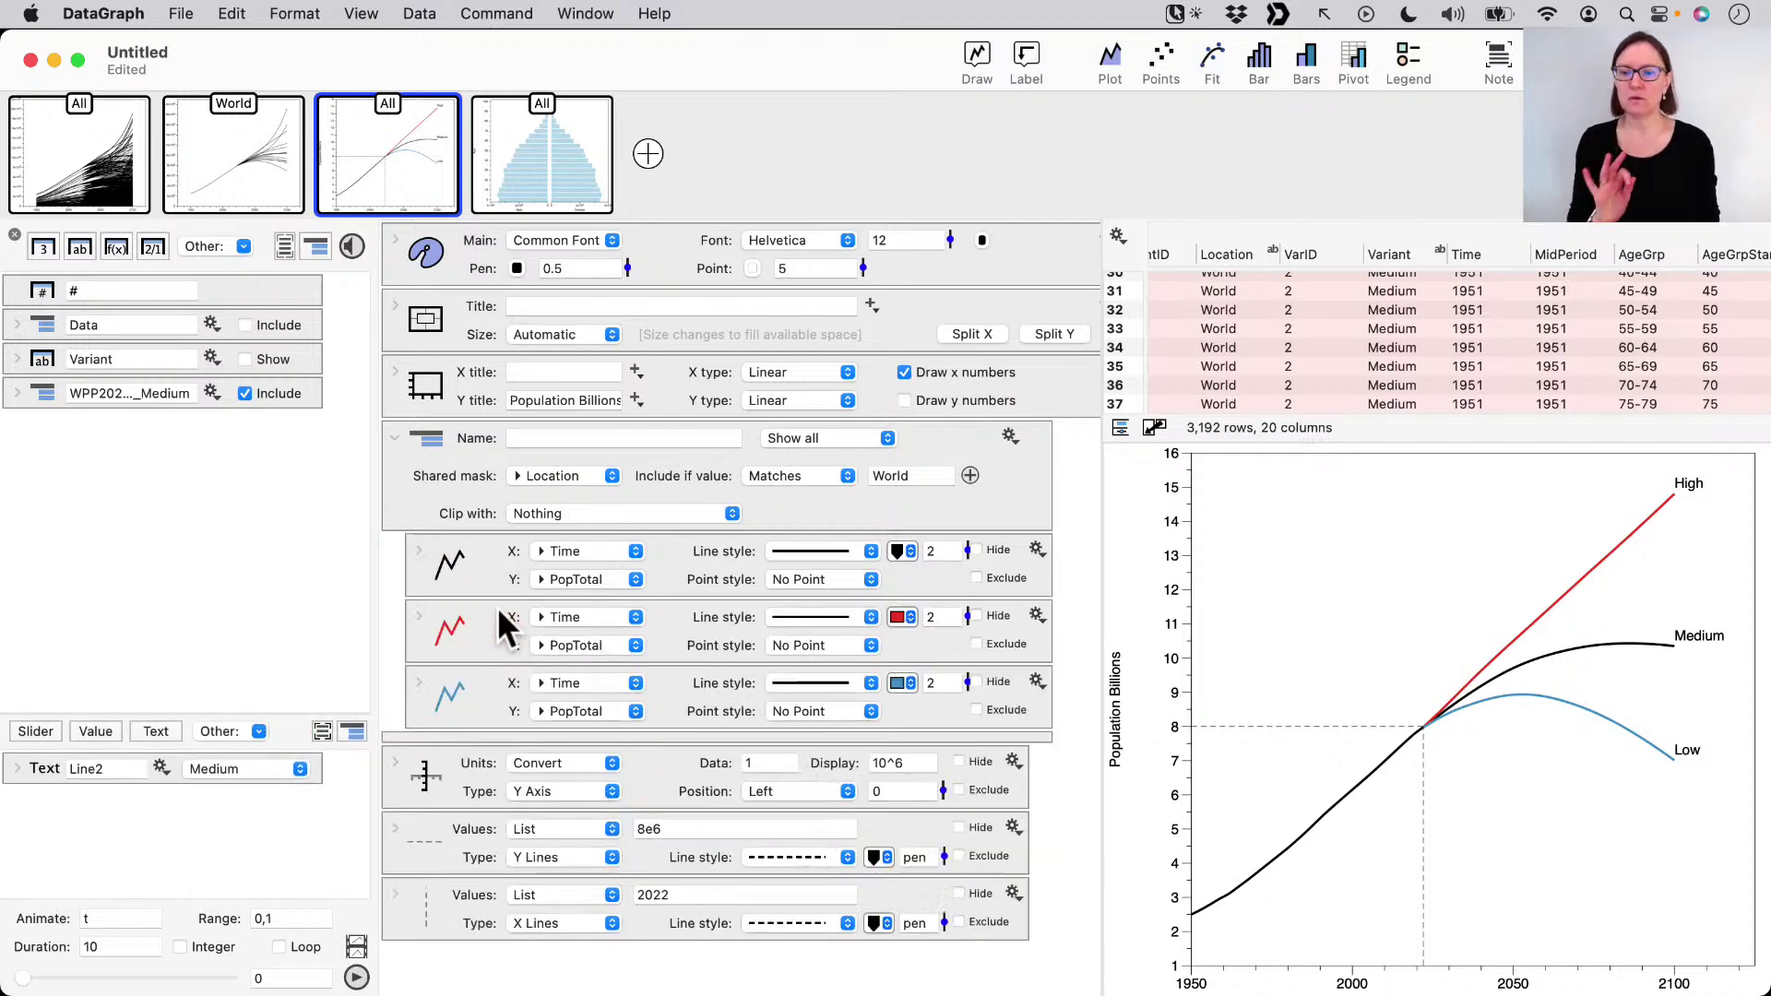
pyautogui.click(37, 767)
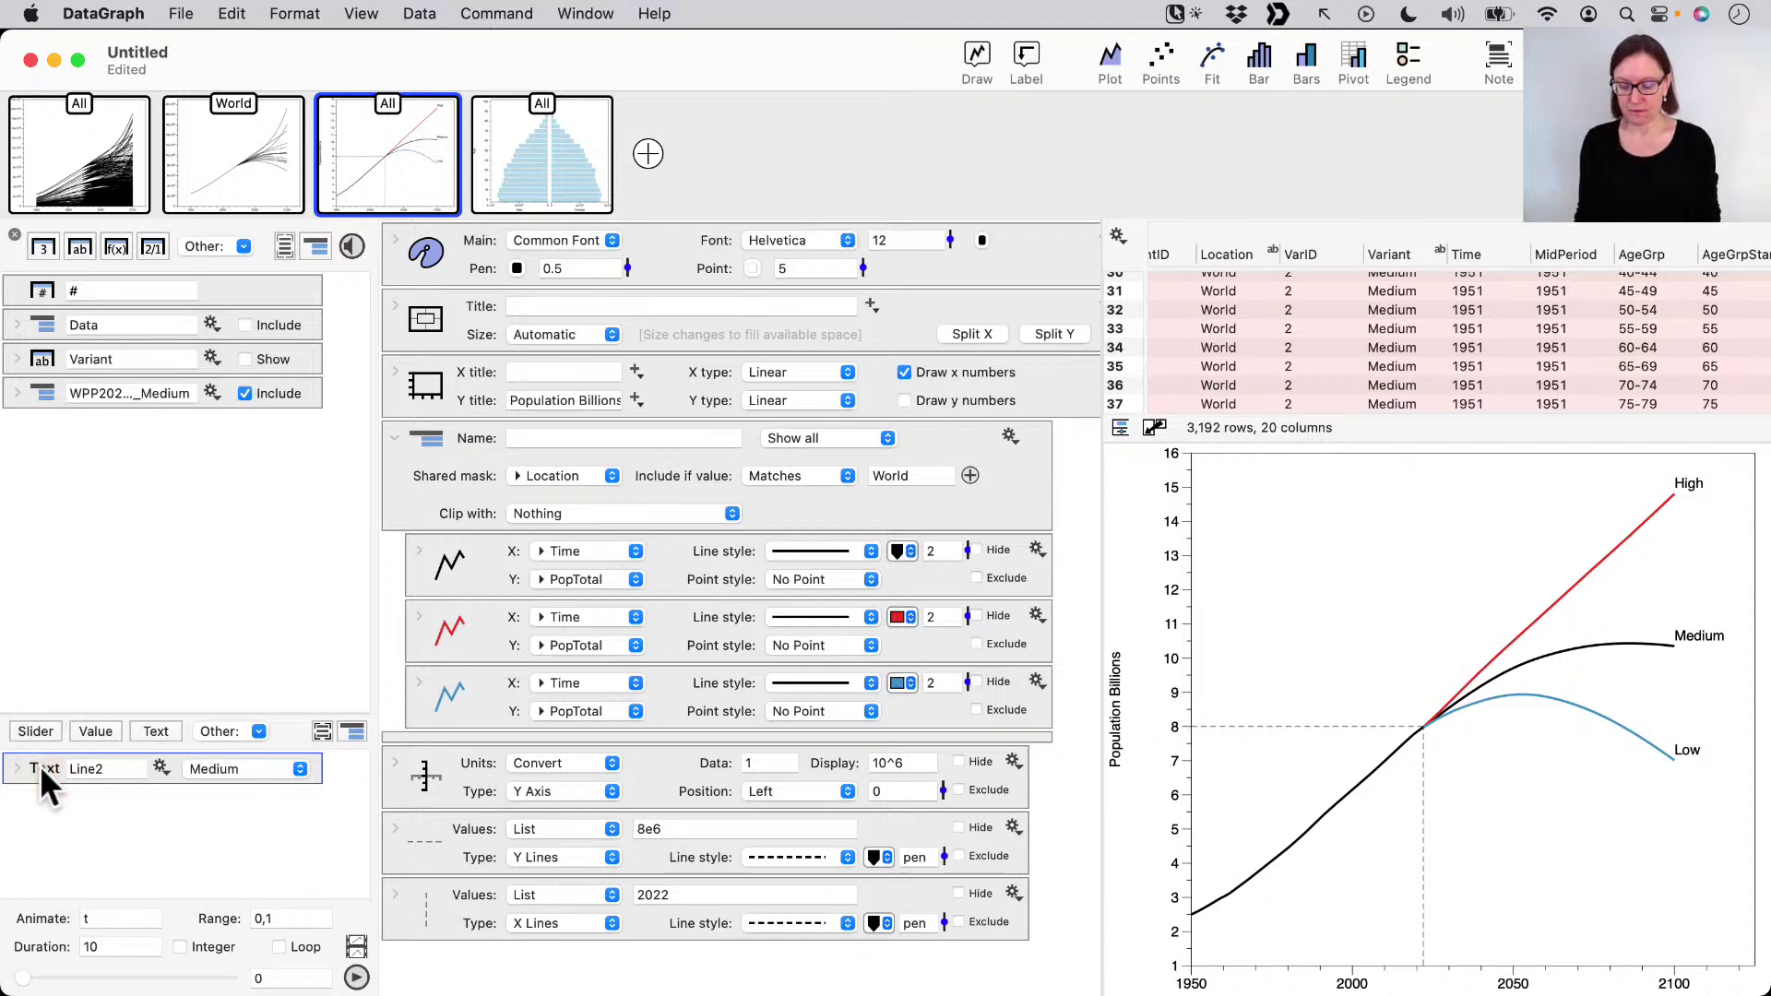
pyautogui.moveTo(40, 766); pyautogui.dragTo(50, 835)
pyautogui.doubleClick(118, 768)
pyautogui.write('Line1')
pyautogui.doubleClick(122, 837)
pyautogui.write('Line3')
pyautogui.press('Return')
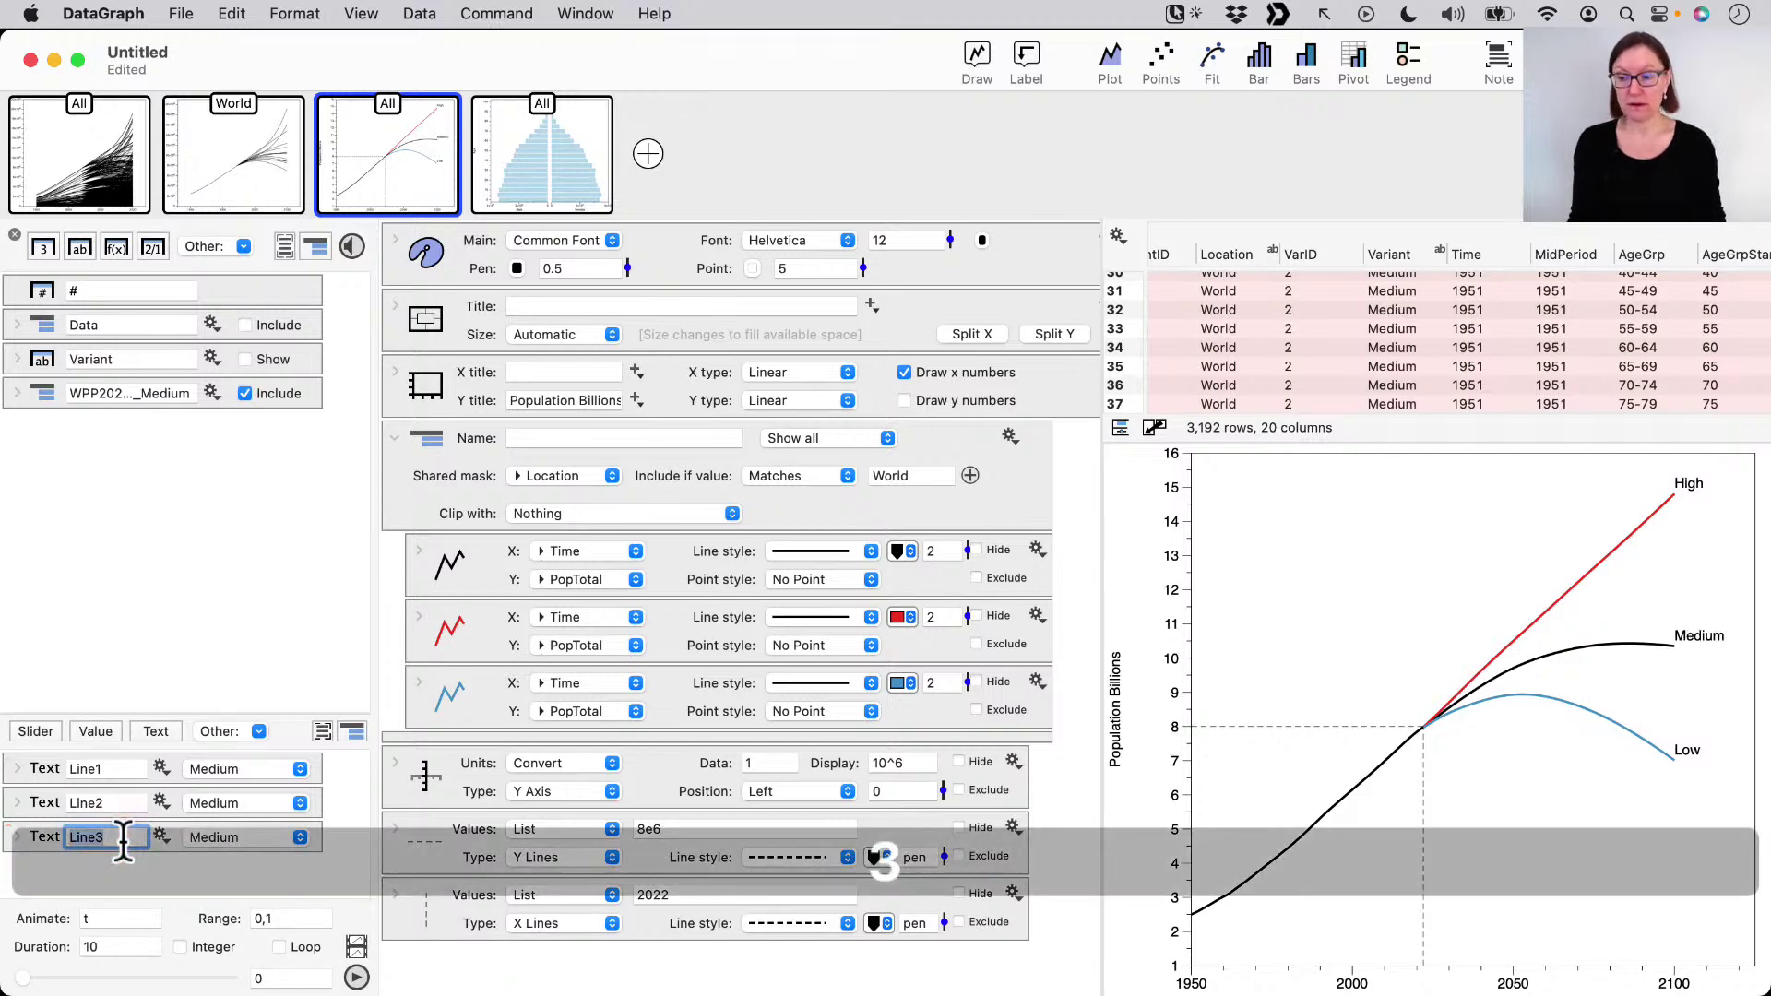
# - Set the Line1 text variable to High and the Line3 text variable to Low
pyautogui.click(226, 767)
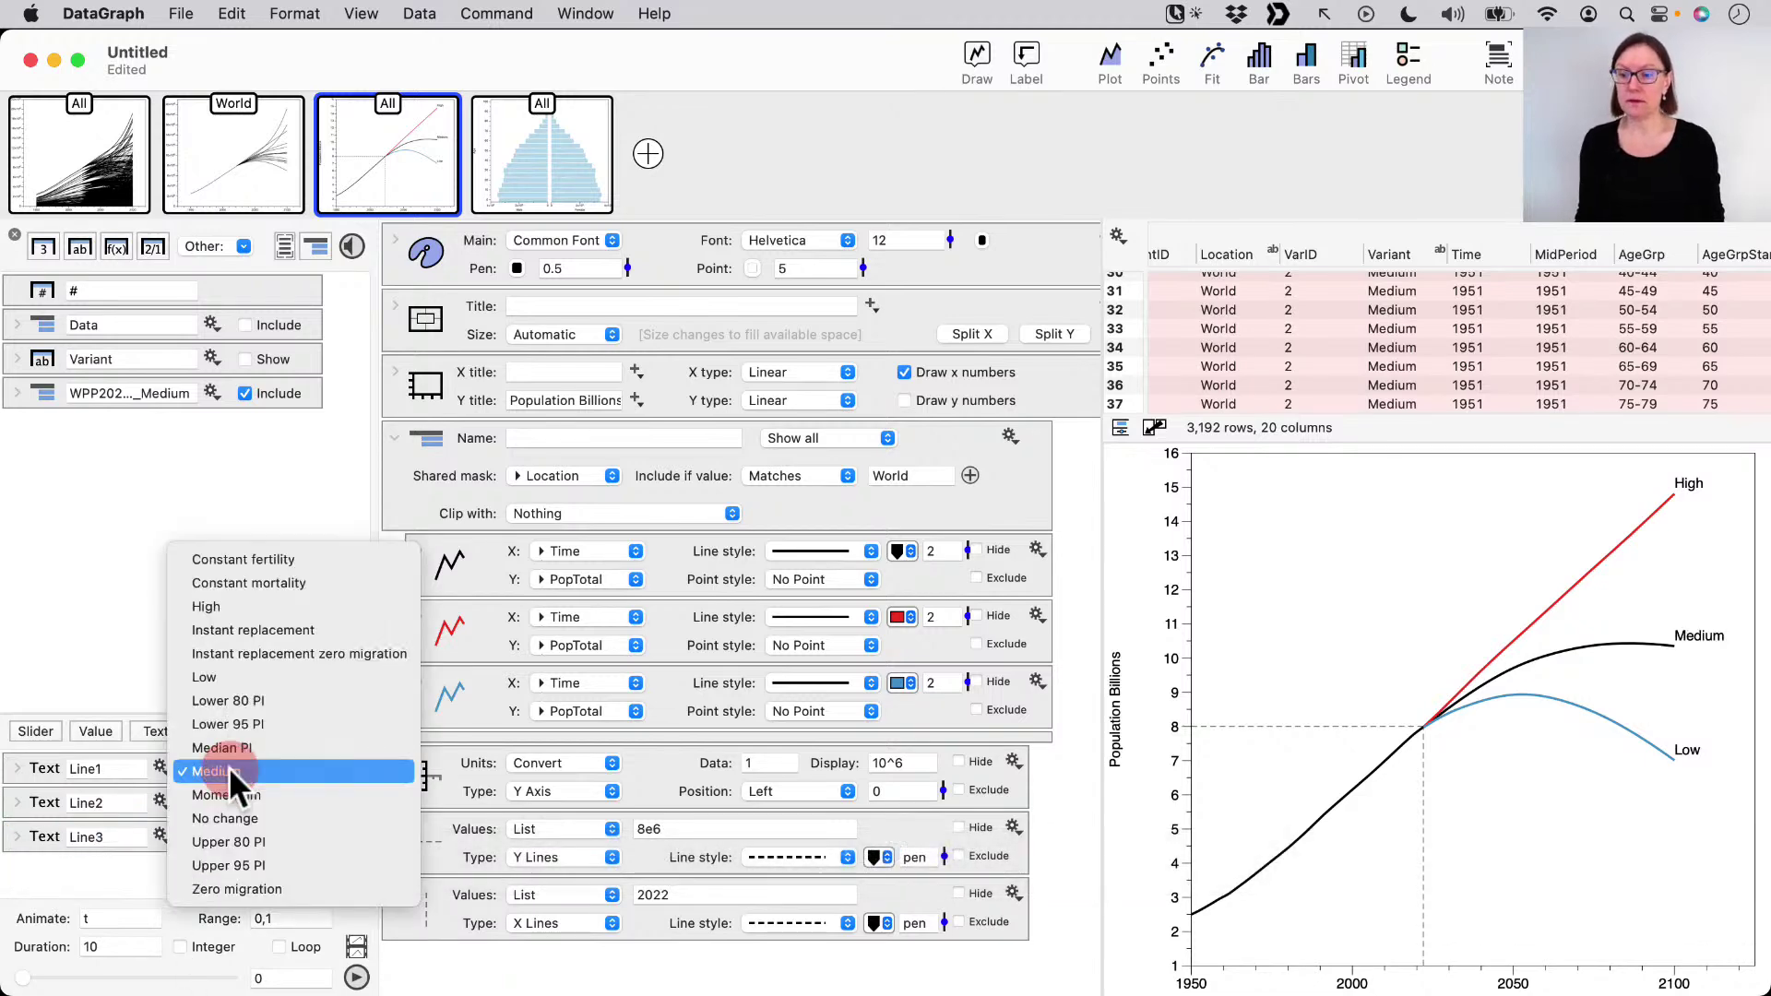
pyautogui.click(246, 600)
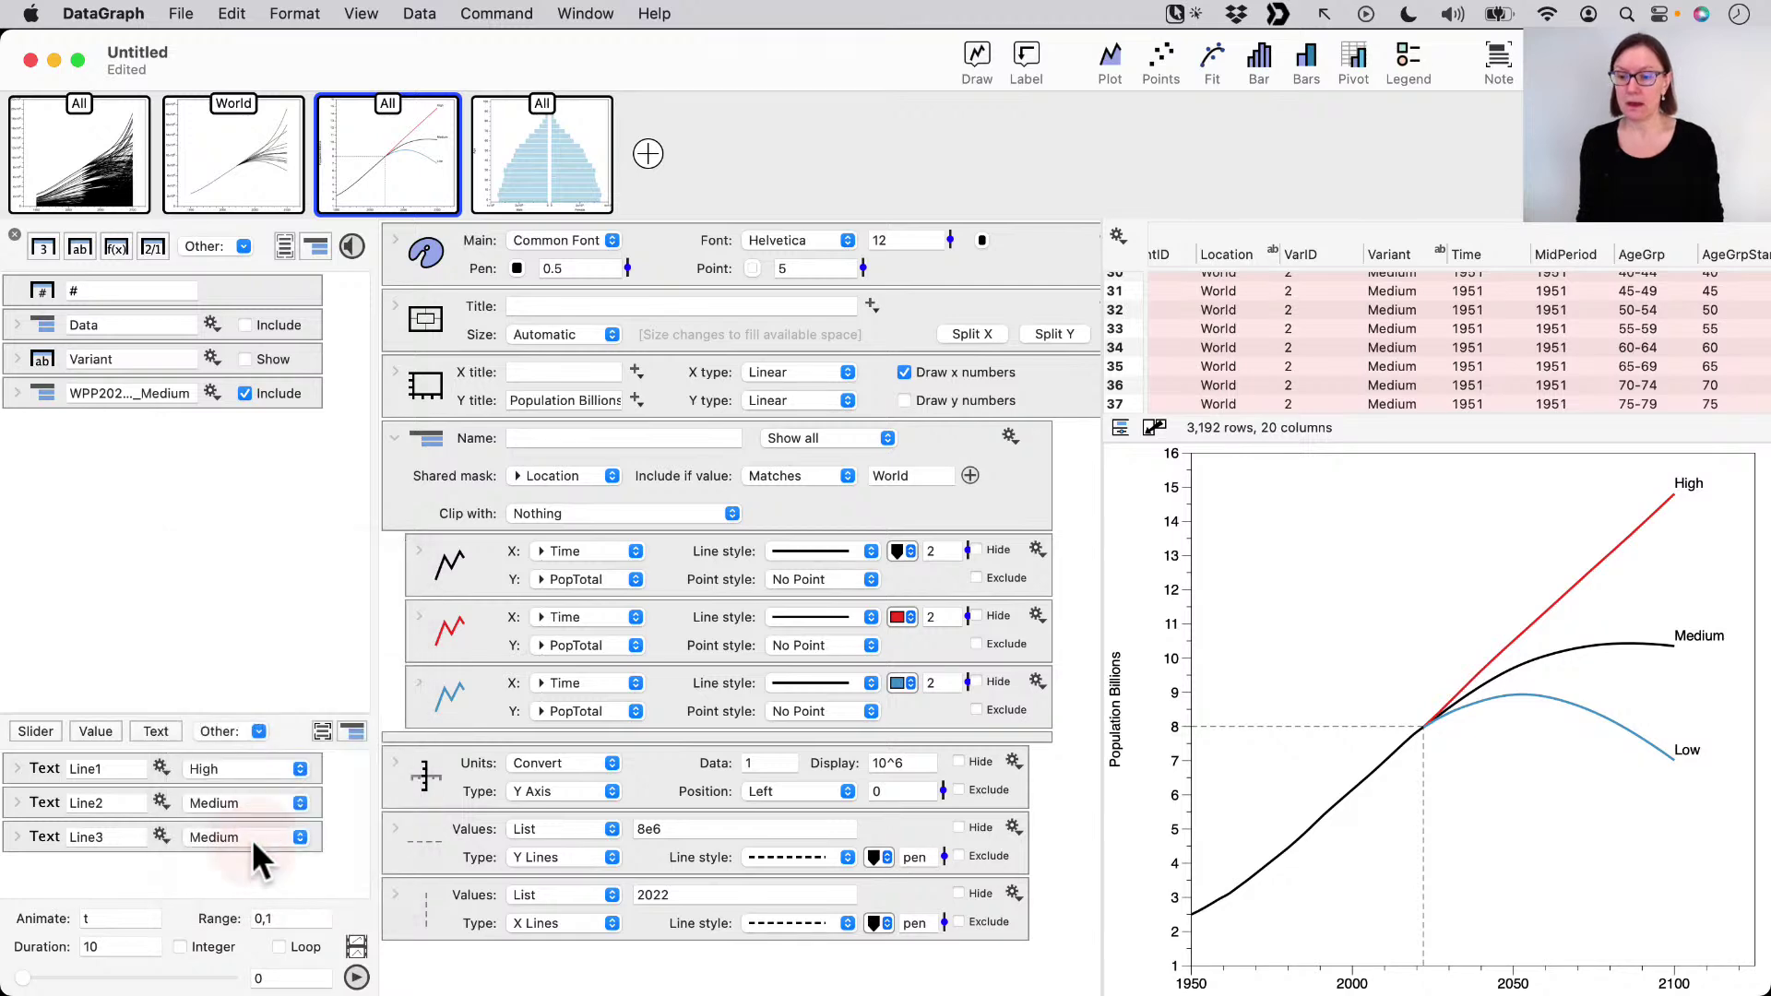
pyautogui.click(247, 838)
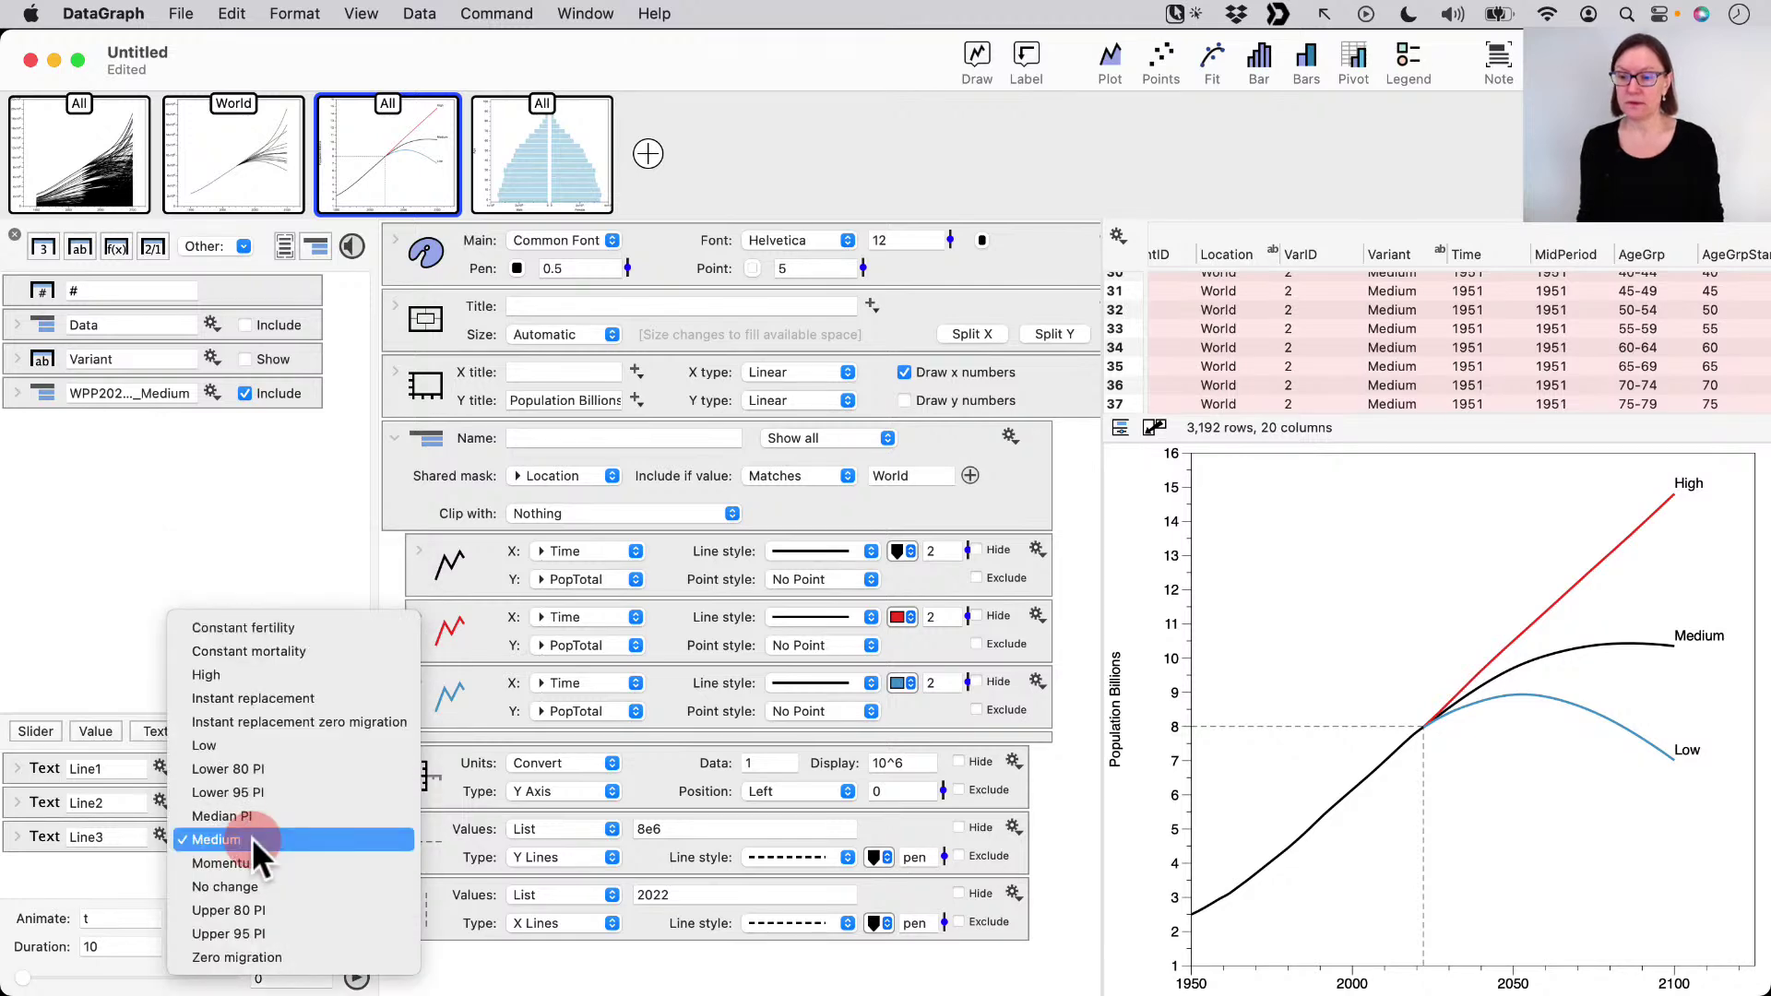
pyautogui.click(240, 743)
# - Expand the red and blue lines' settings and mask the red line's Variant with Text is Line1
pyautogui.moveTo(1032, 715); pyautogui.dragTo(1023, 645)
pyautogui.click(1024, 645)
pyautogui.scroll(-5, 921, 760)
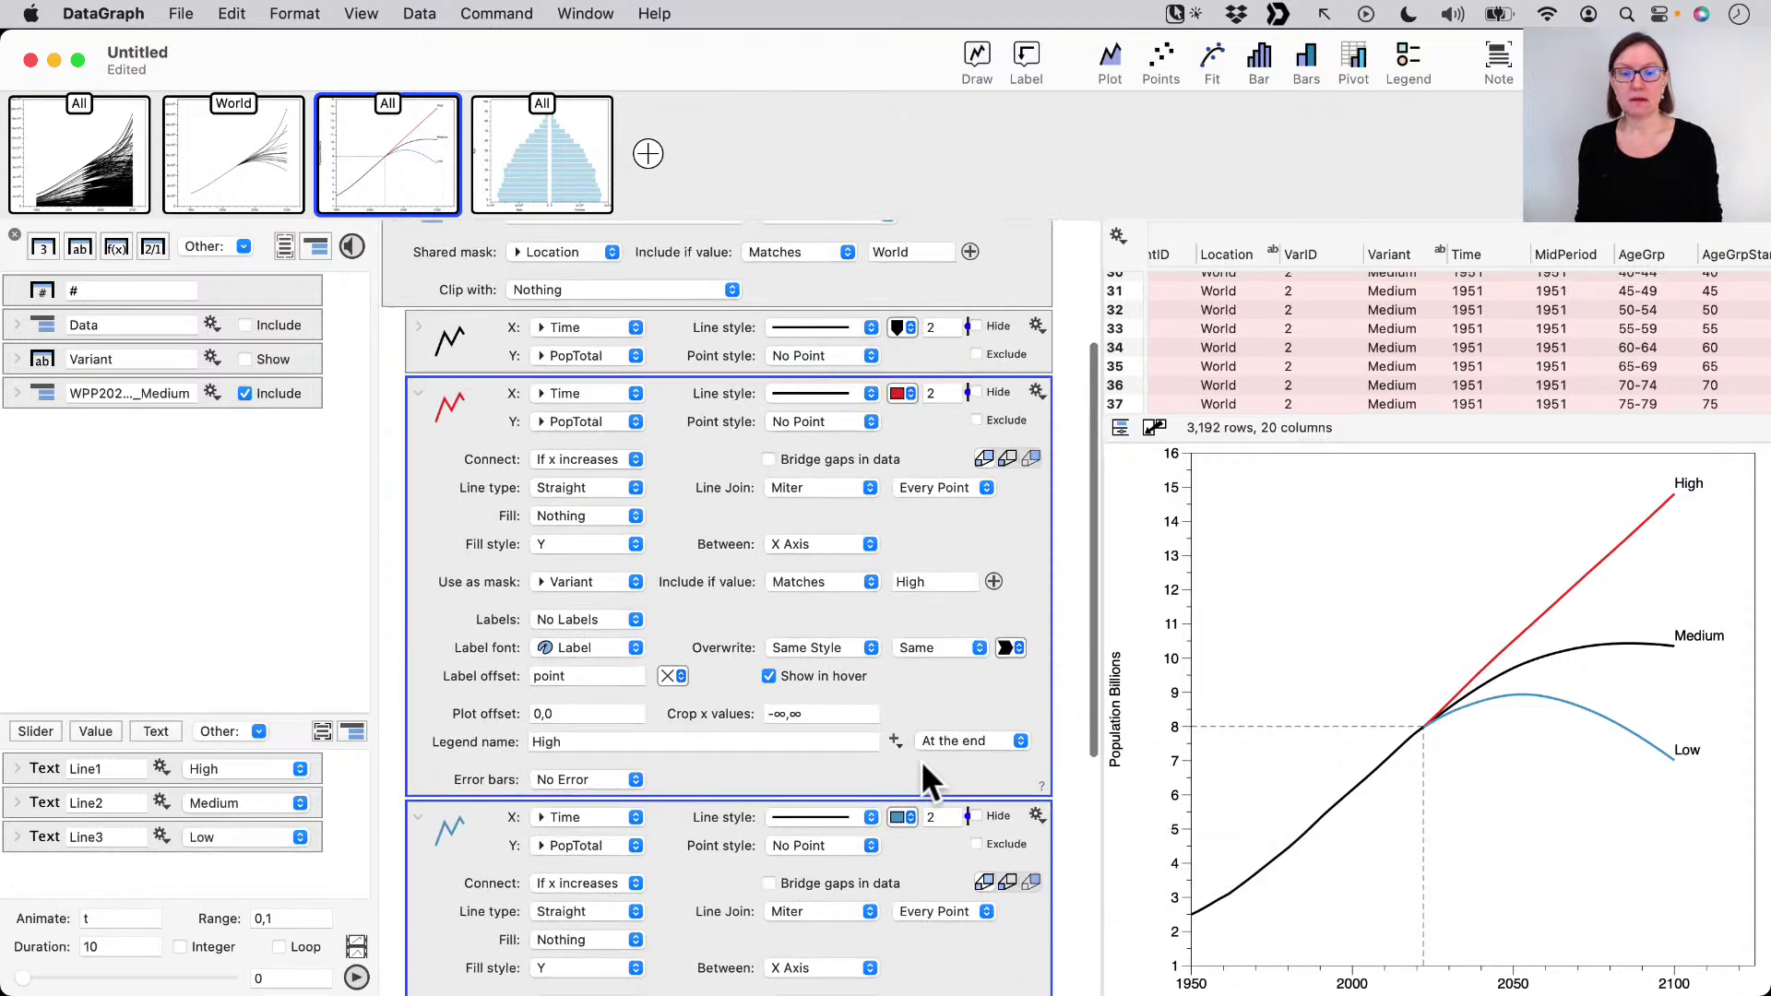
pyautogui.scroll(-3, 854, 701)
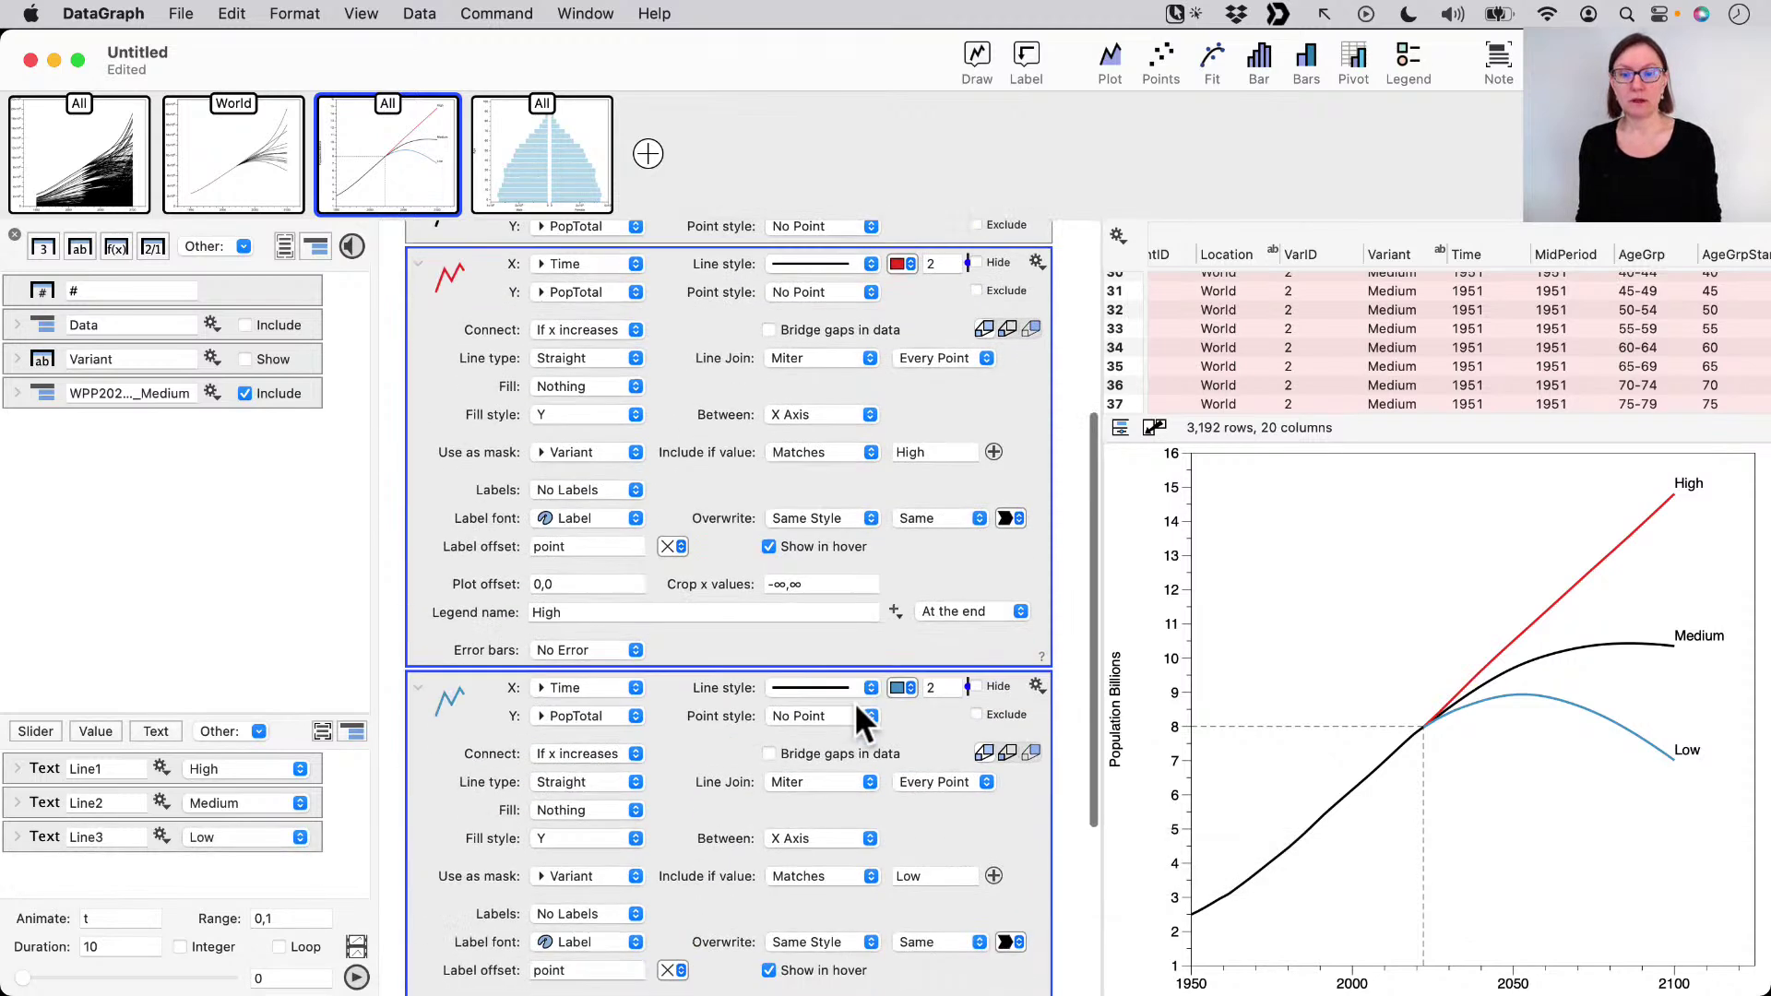
pyautogui.click(826, 453)
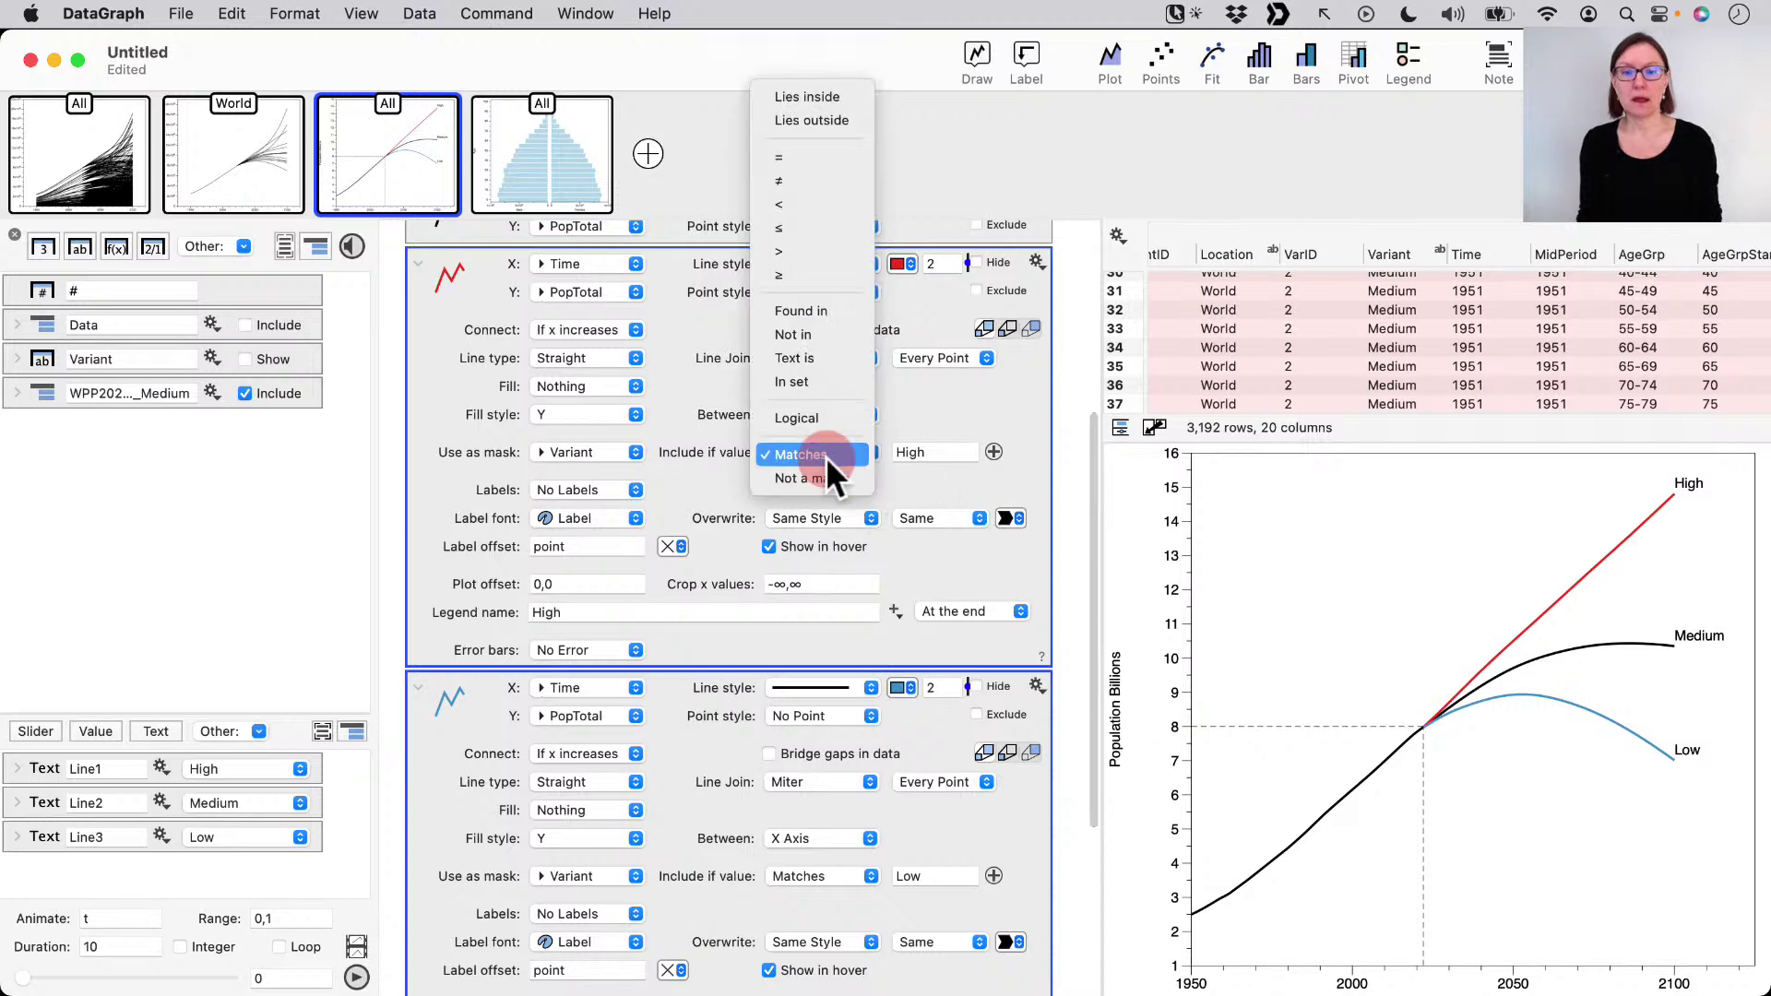
pyautogui.click(821, 357)
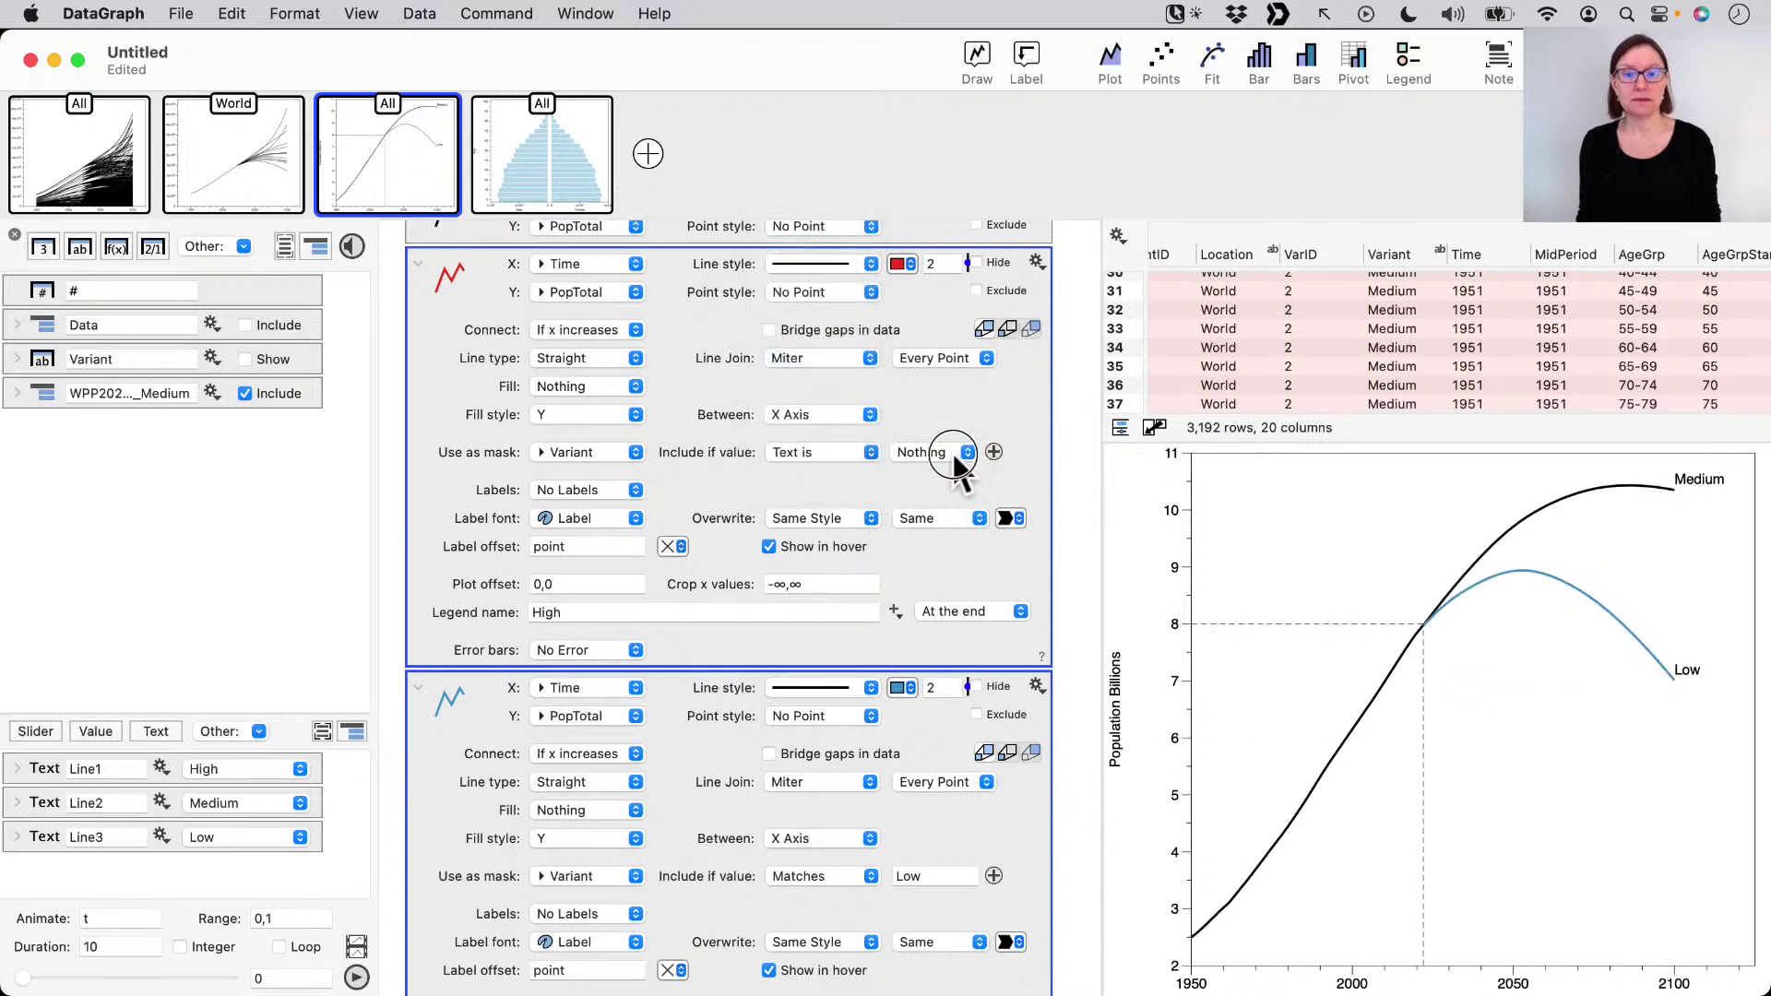
pyautogui.click(952, 452)
pyautogui.click(952, 489)
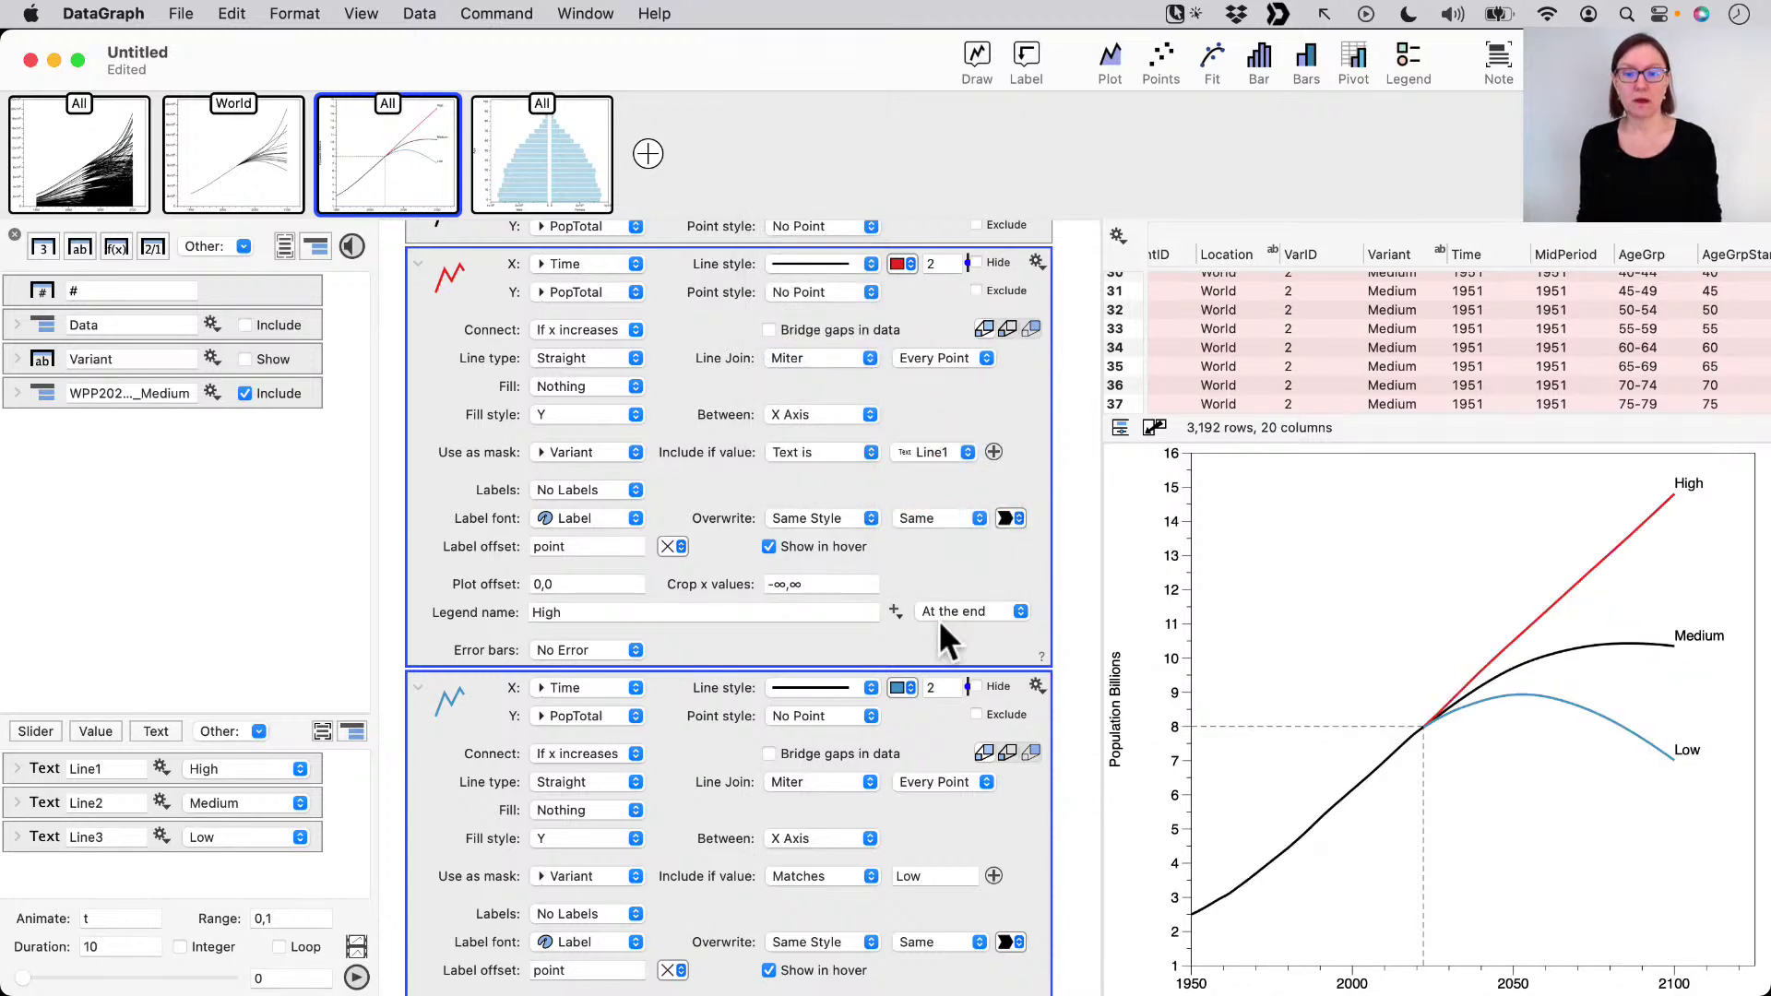
# - Replace the red line's legend name with the Line1 text variable and collapse that line's settings
pyautogui.doubleClick(824, 605)
pyautogui.press('BackSpace')
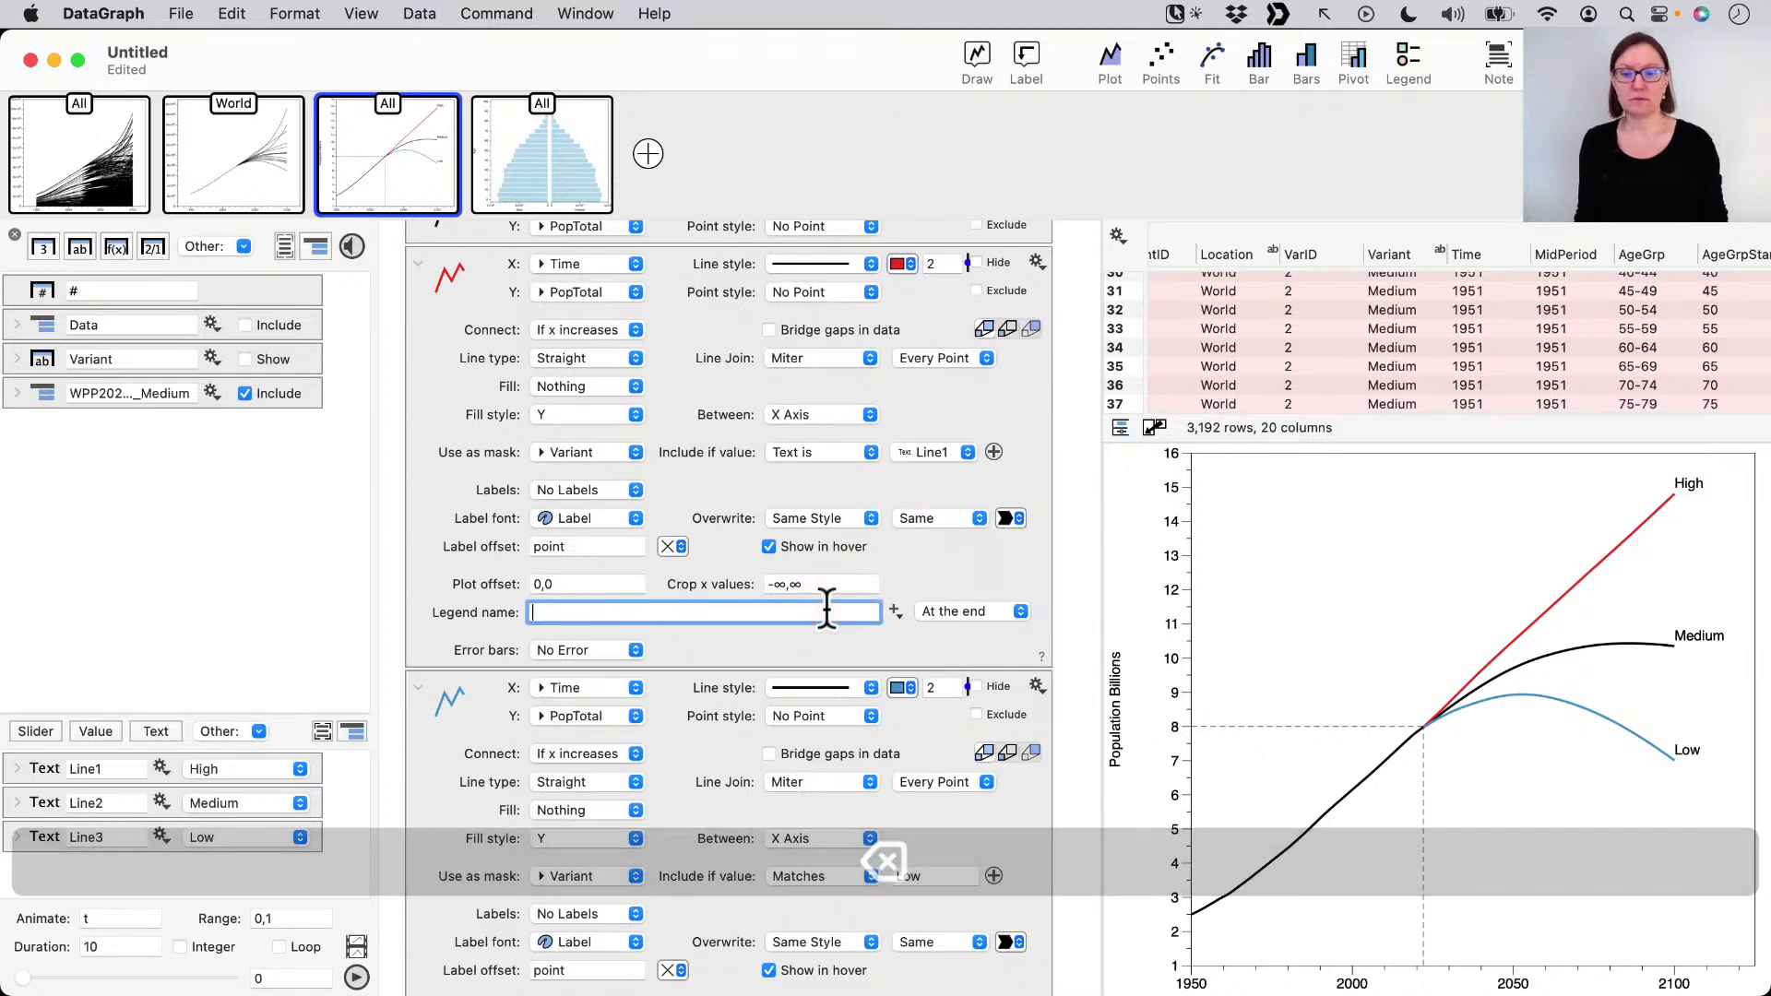
pyautogui.click(896, 614)
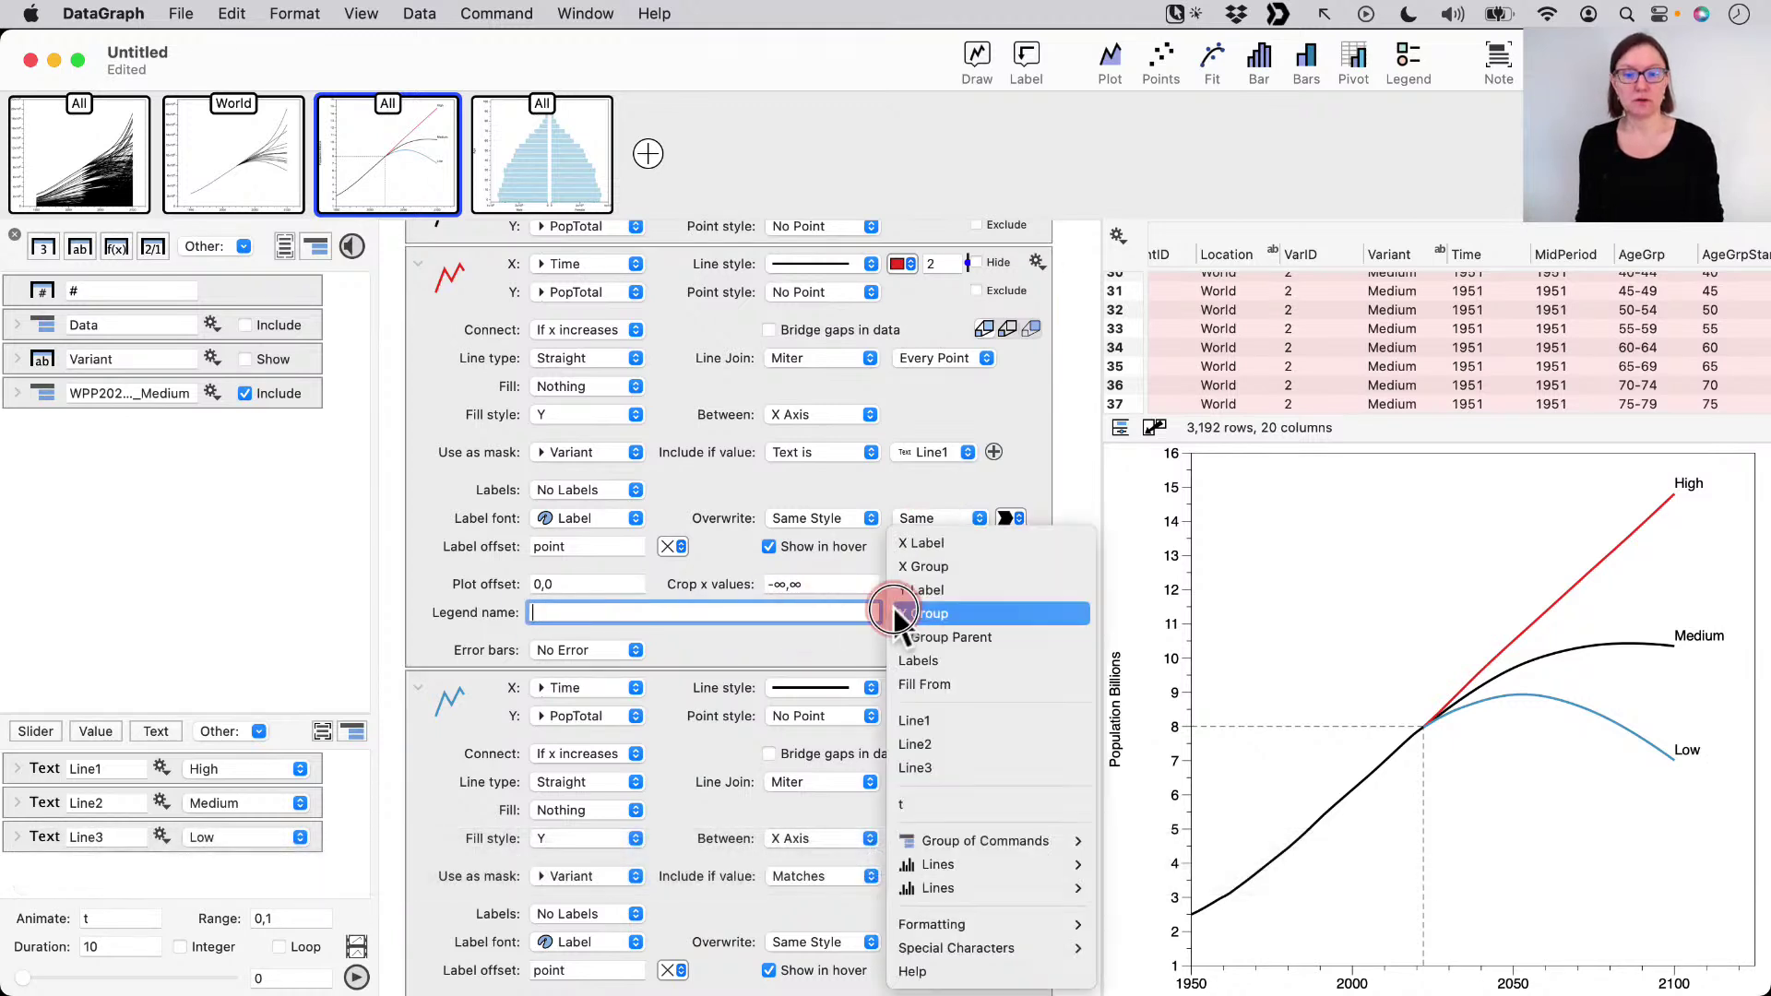
pyautogui.click(922, 720)
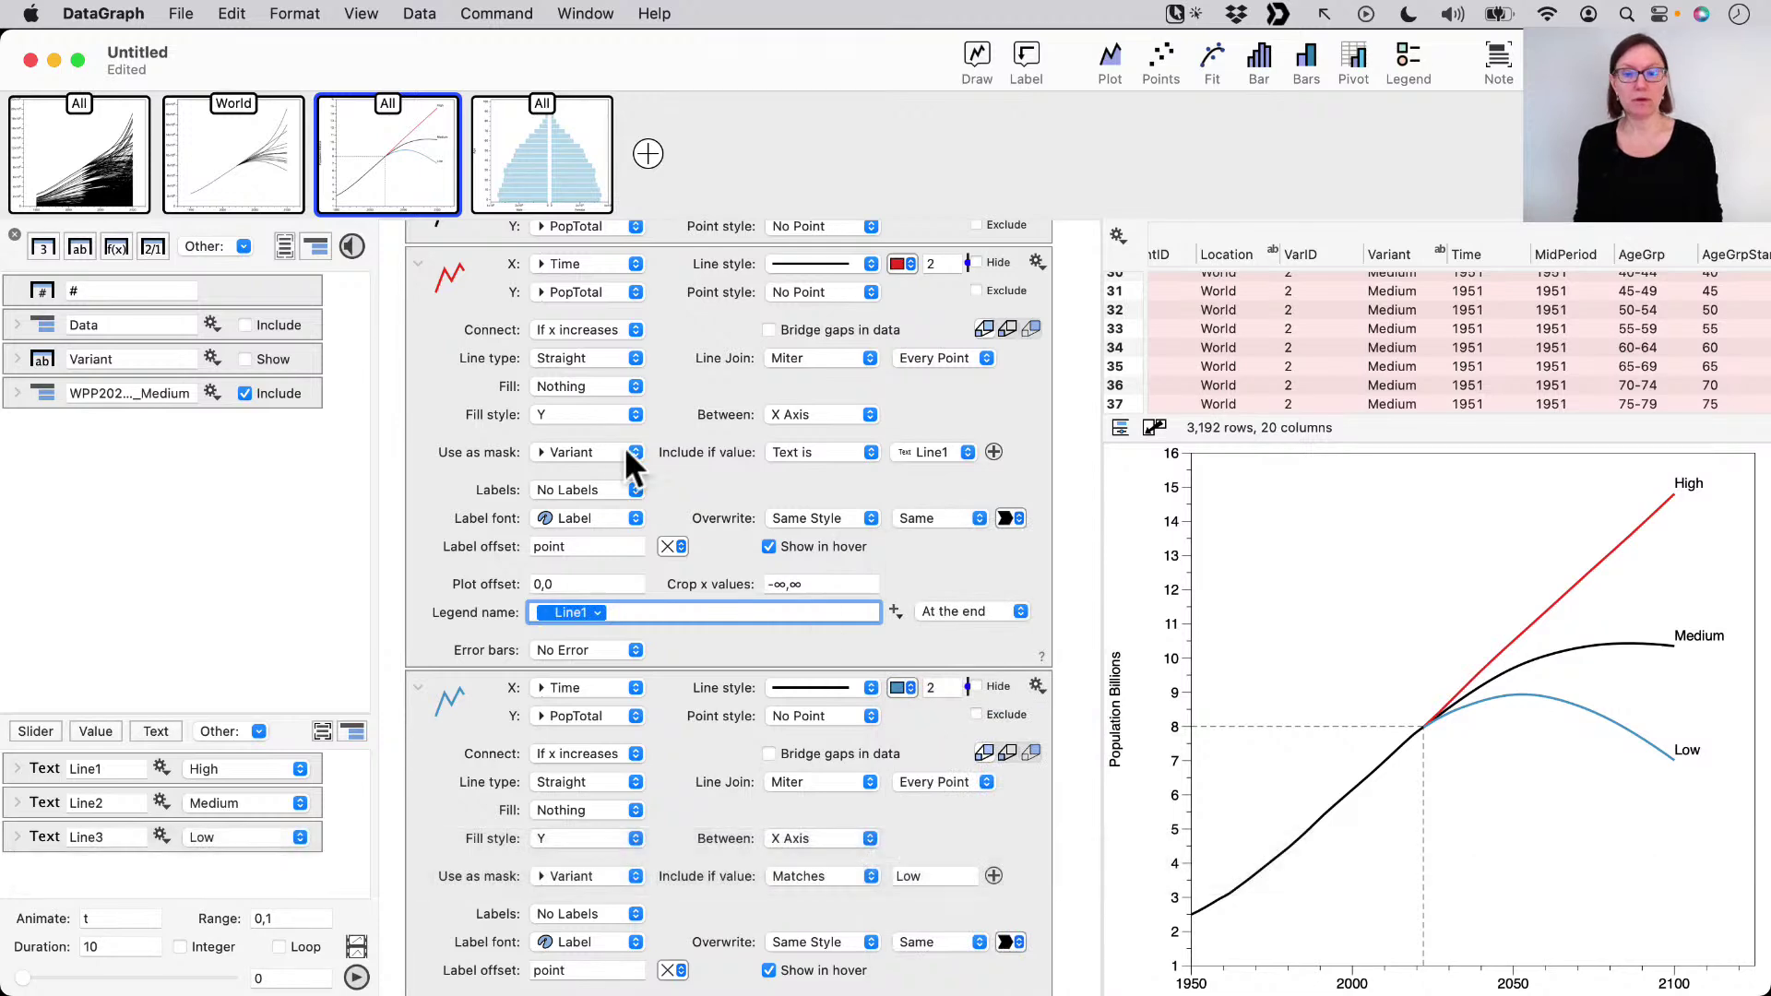
pyautogui.click(419, 262)
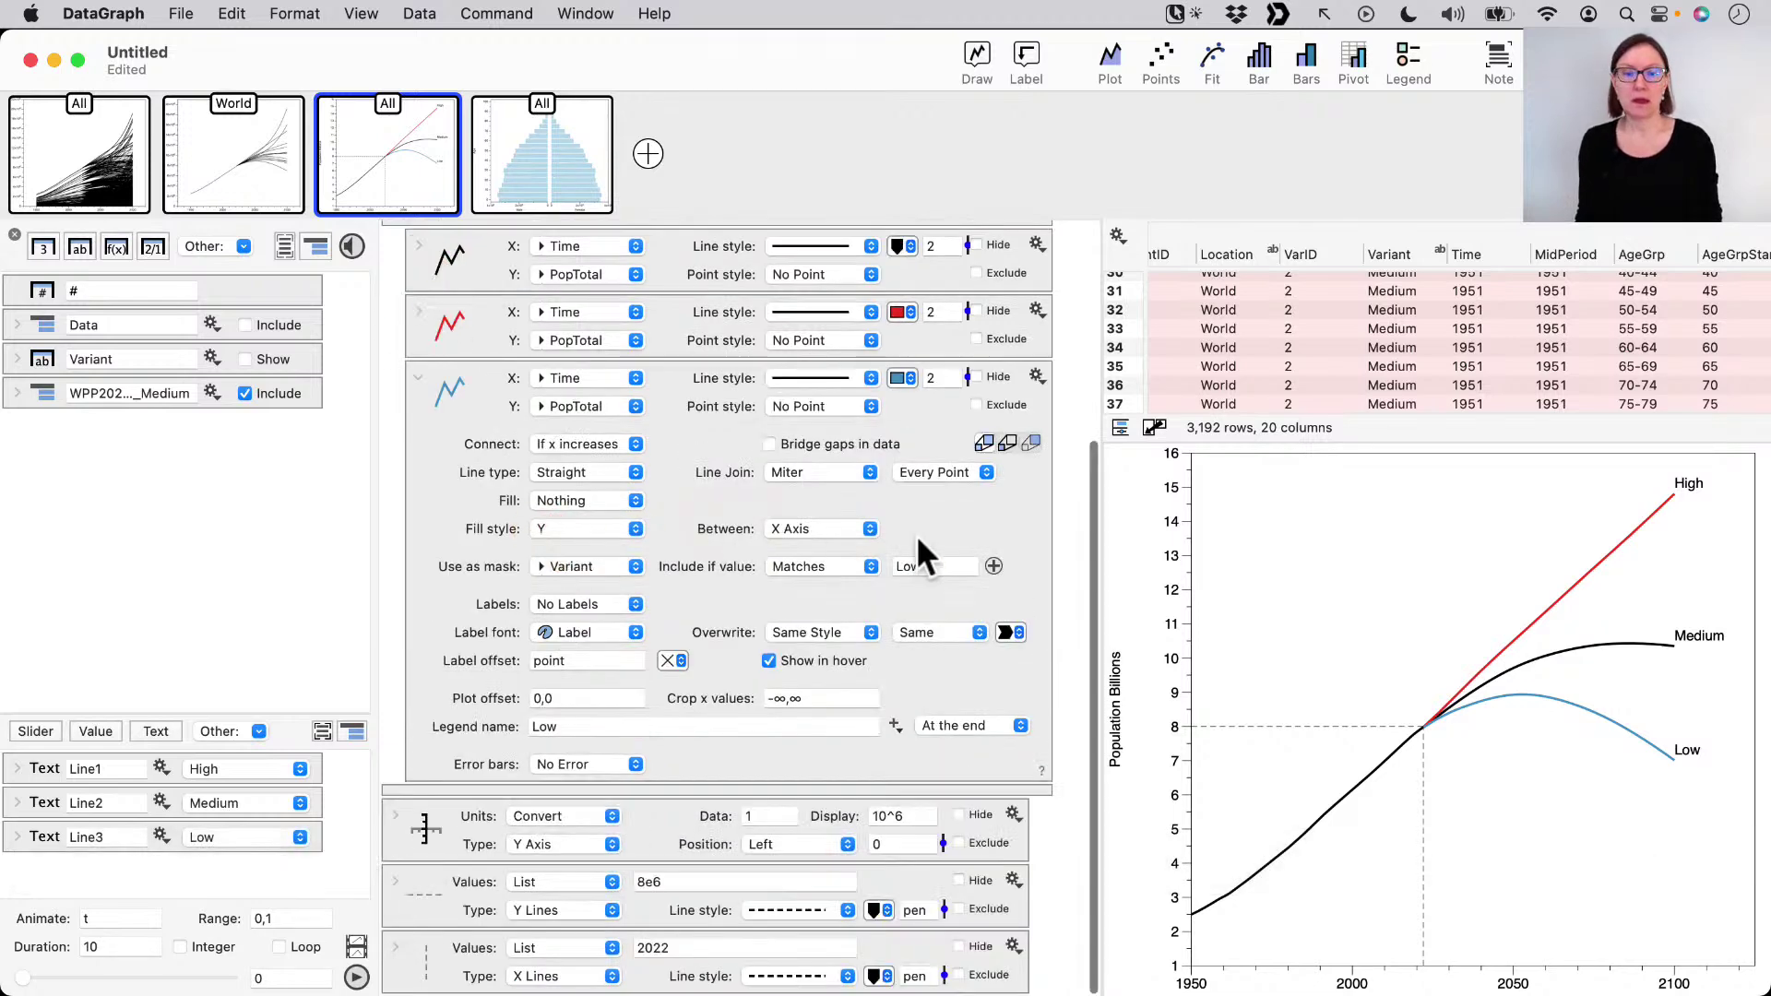
# - Mask the blue line's Variant with Text is Line3
pyautogui.click(819, 567)
pyautogui.click(822, 474)
pyautogui.click(954, 567)
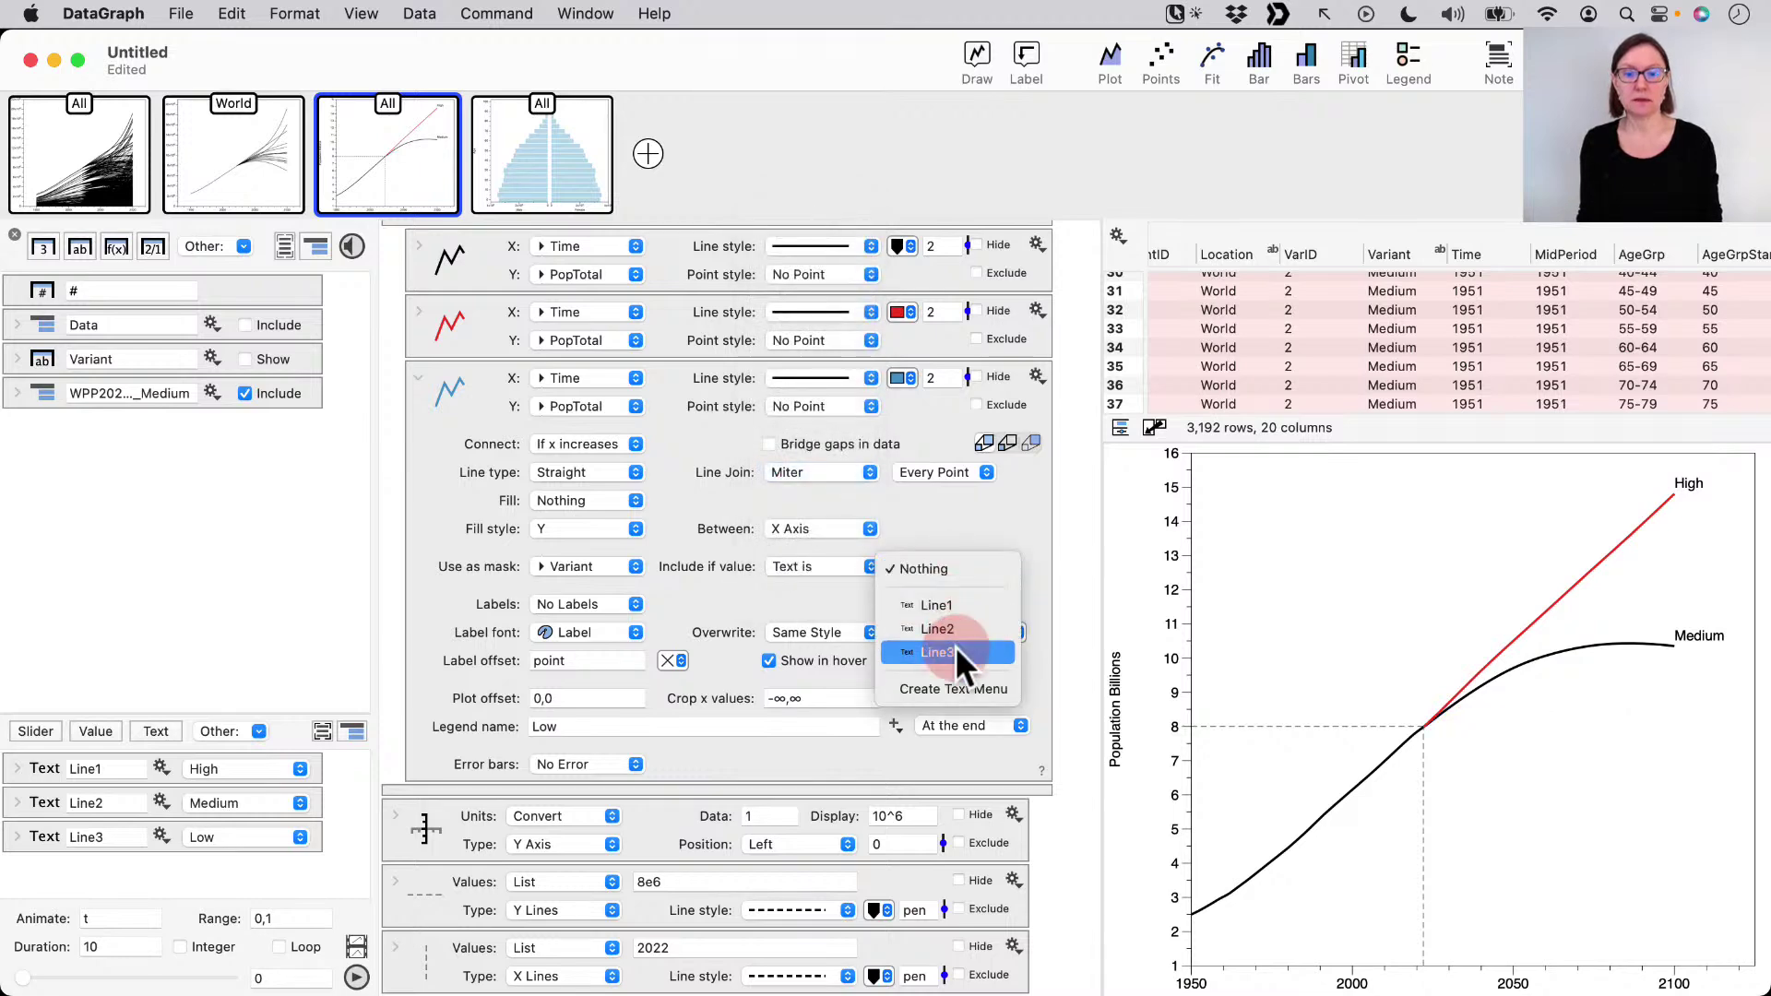
# - Replace the blue line's legend name with the Line3 text variable and collapse that line's settings
pyautogui.click(586, 725)
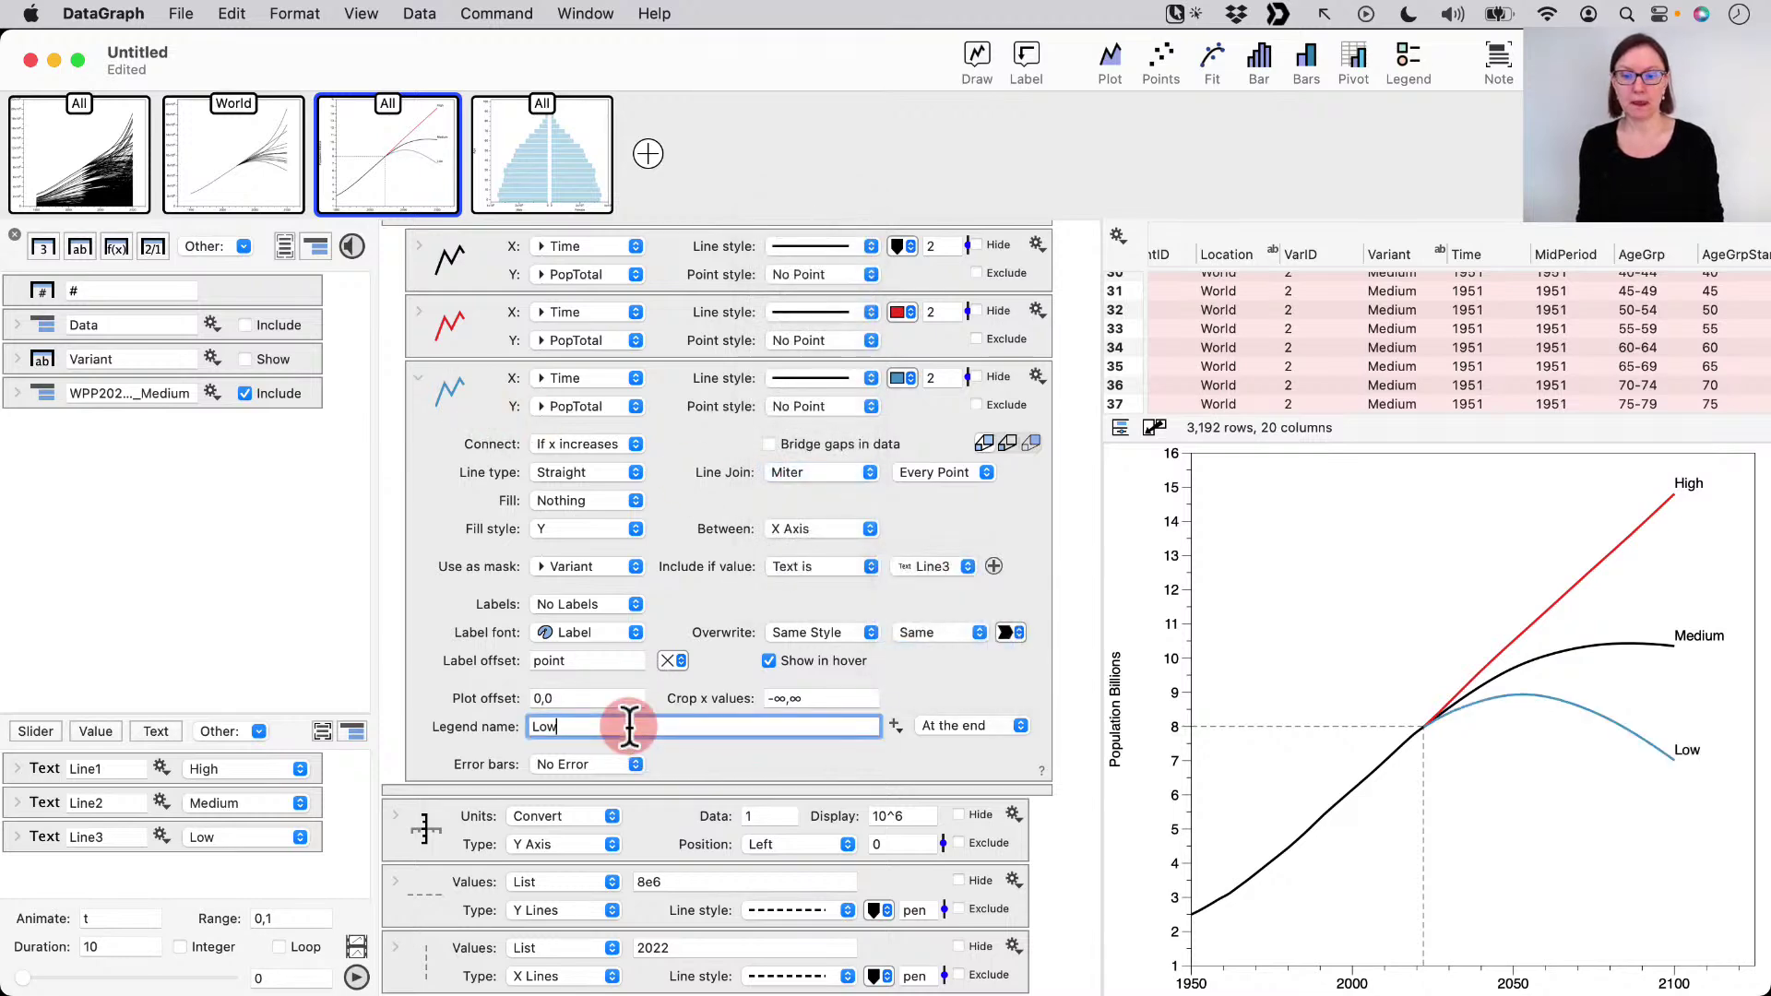
pyautogui.moveTo(587, 726); pyautogui.dragTo(443, 724)
pyautogui.press('BackSpace')
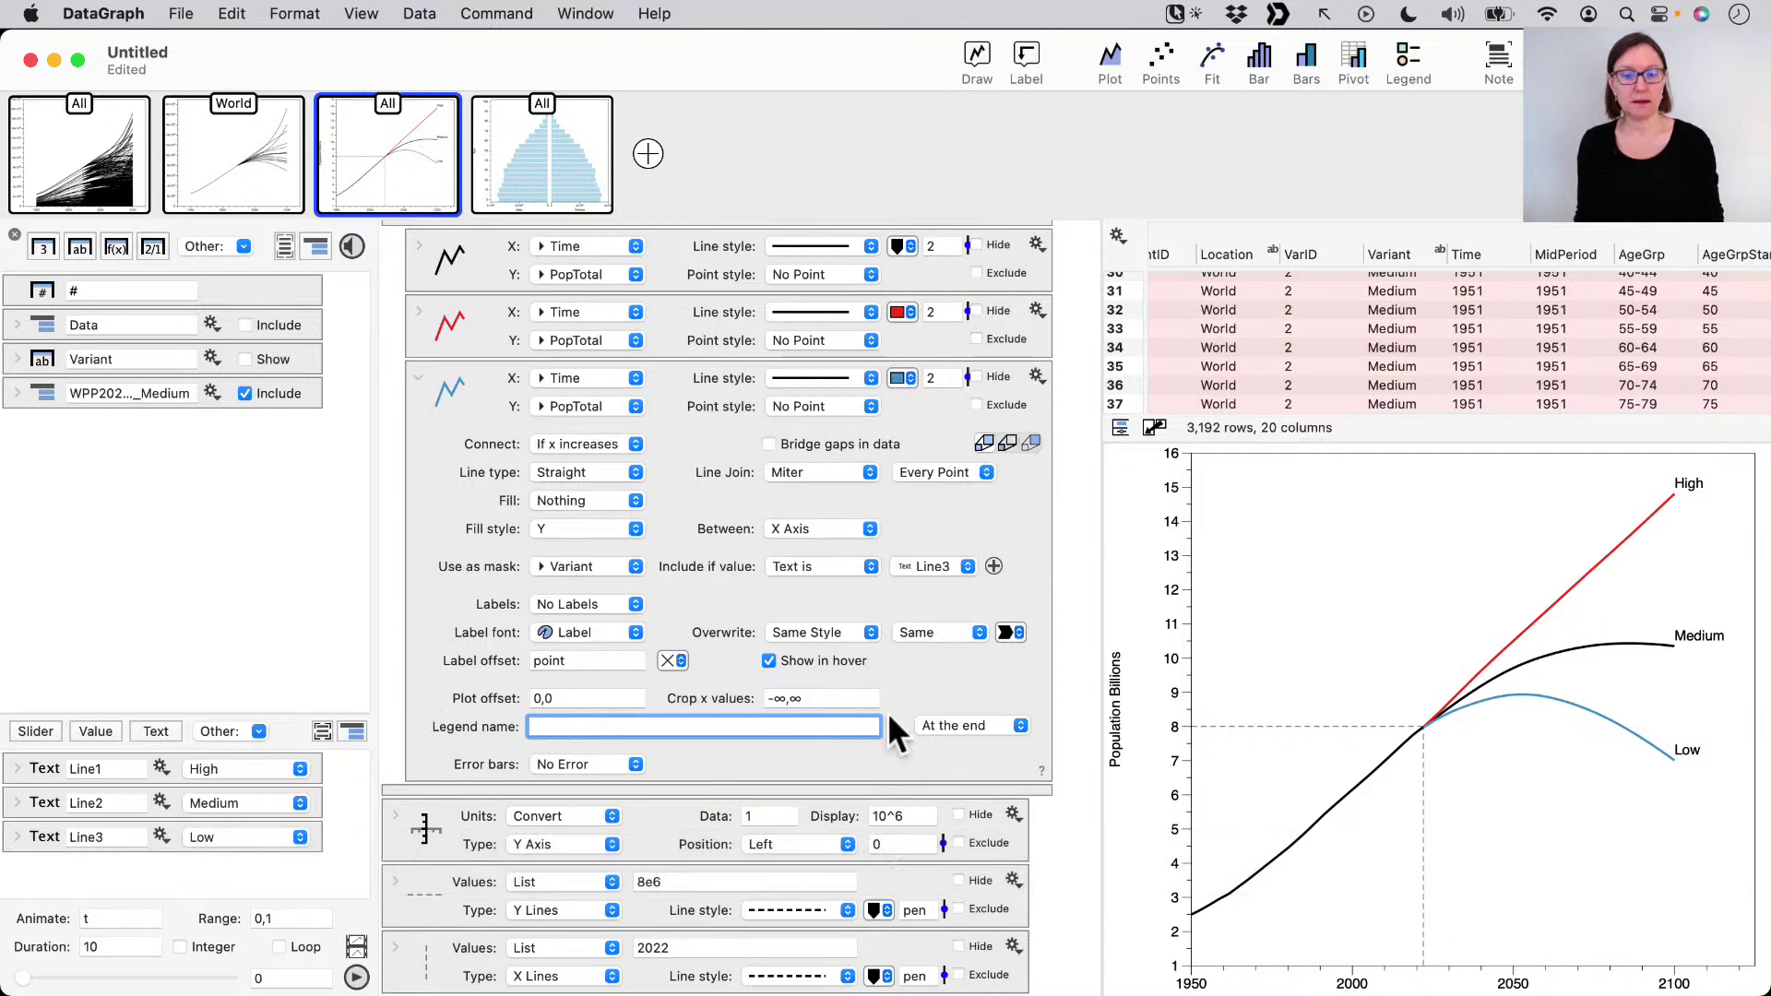
pyautogui.click(893, 726)
pyautogui.click(932, 769)
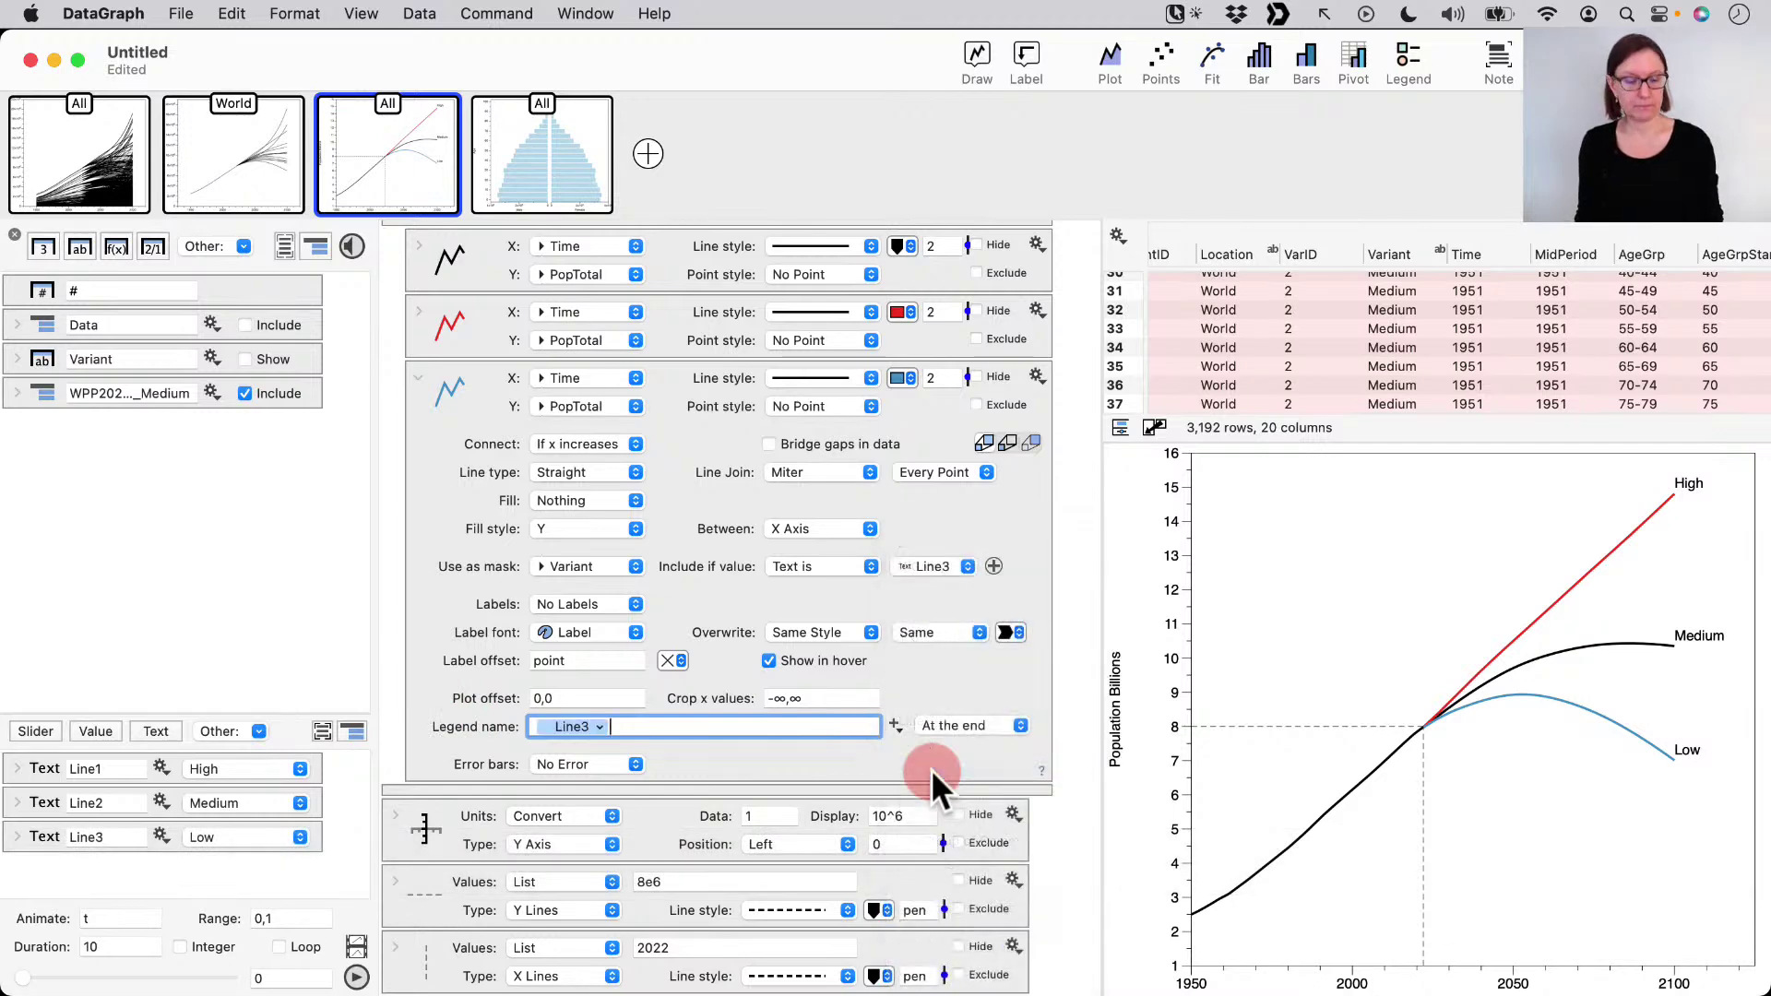
pyautogui.click(419, 378)
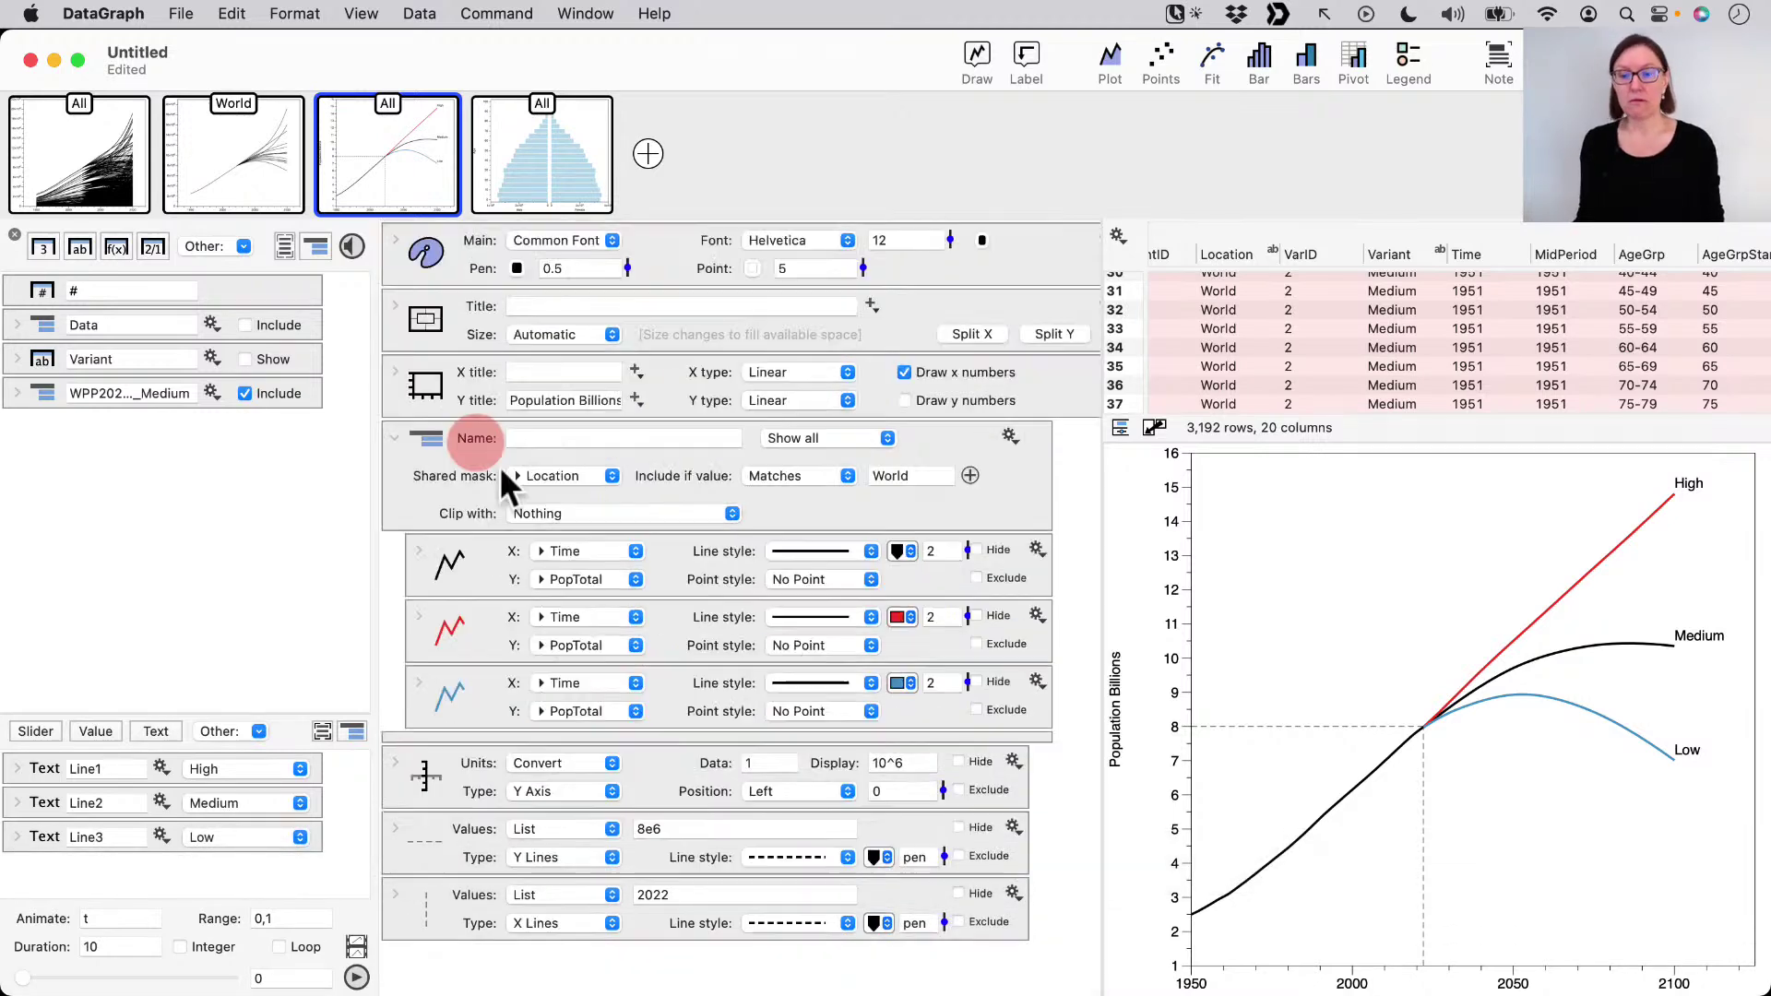
# - Set the Line3 text variable to Lower 95 PI and the Line1 text variable to Upper 95 PI
pyautogui.click(291, 837)
pyautogui.click(274, 887)
pyautogui.click(266, 771)
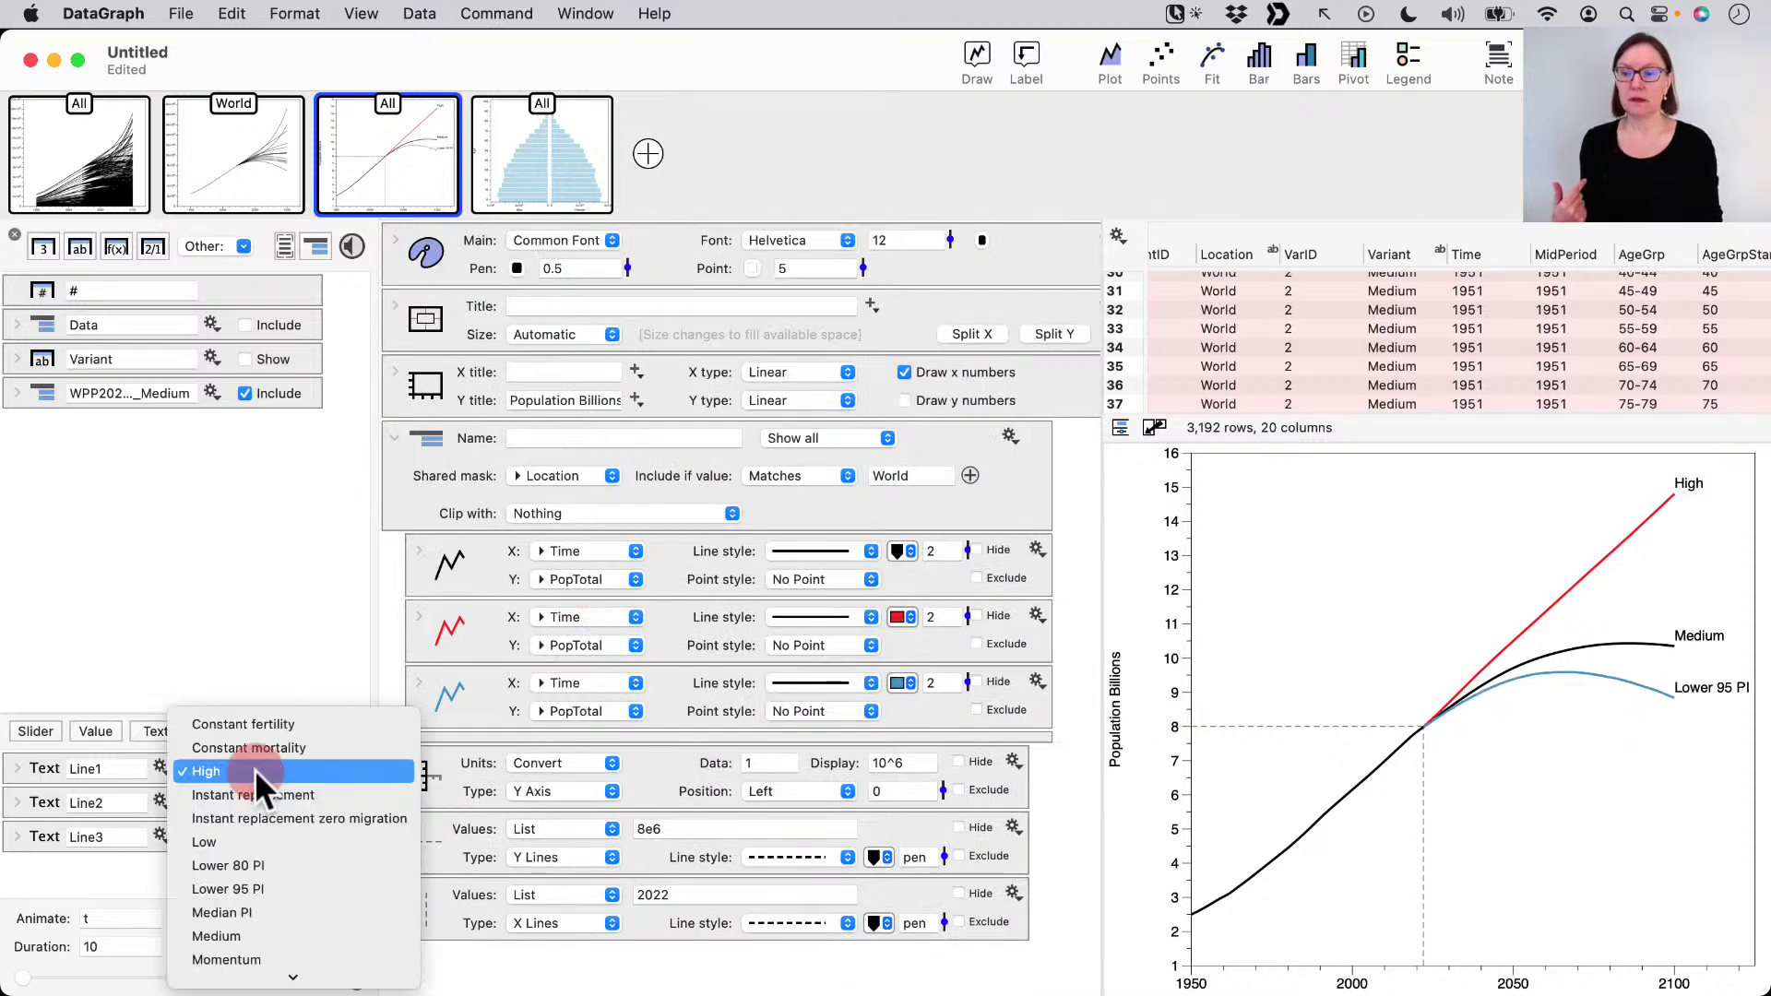
pyautogui.scroll(-3, 263, 932)
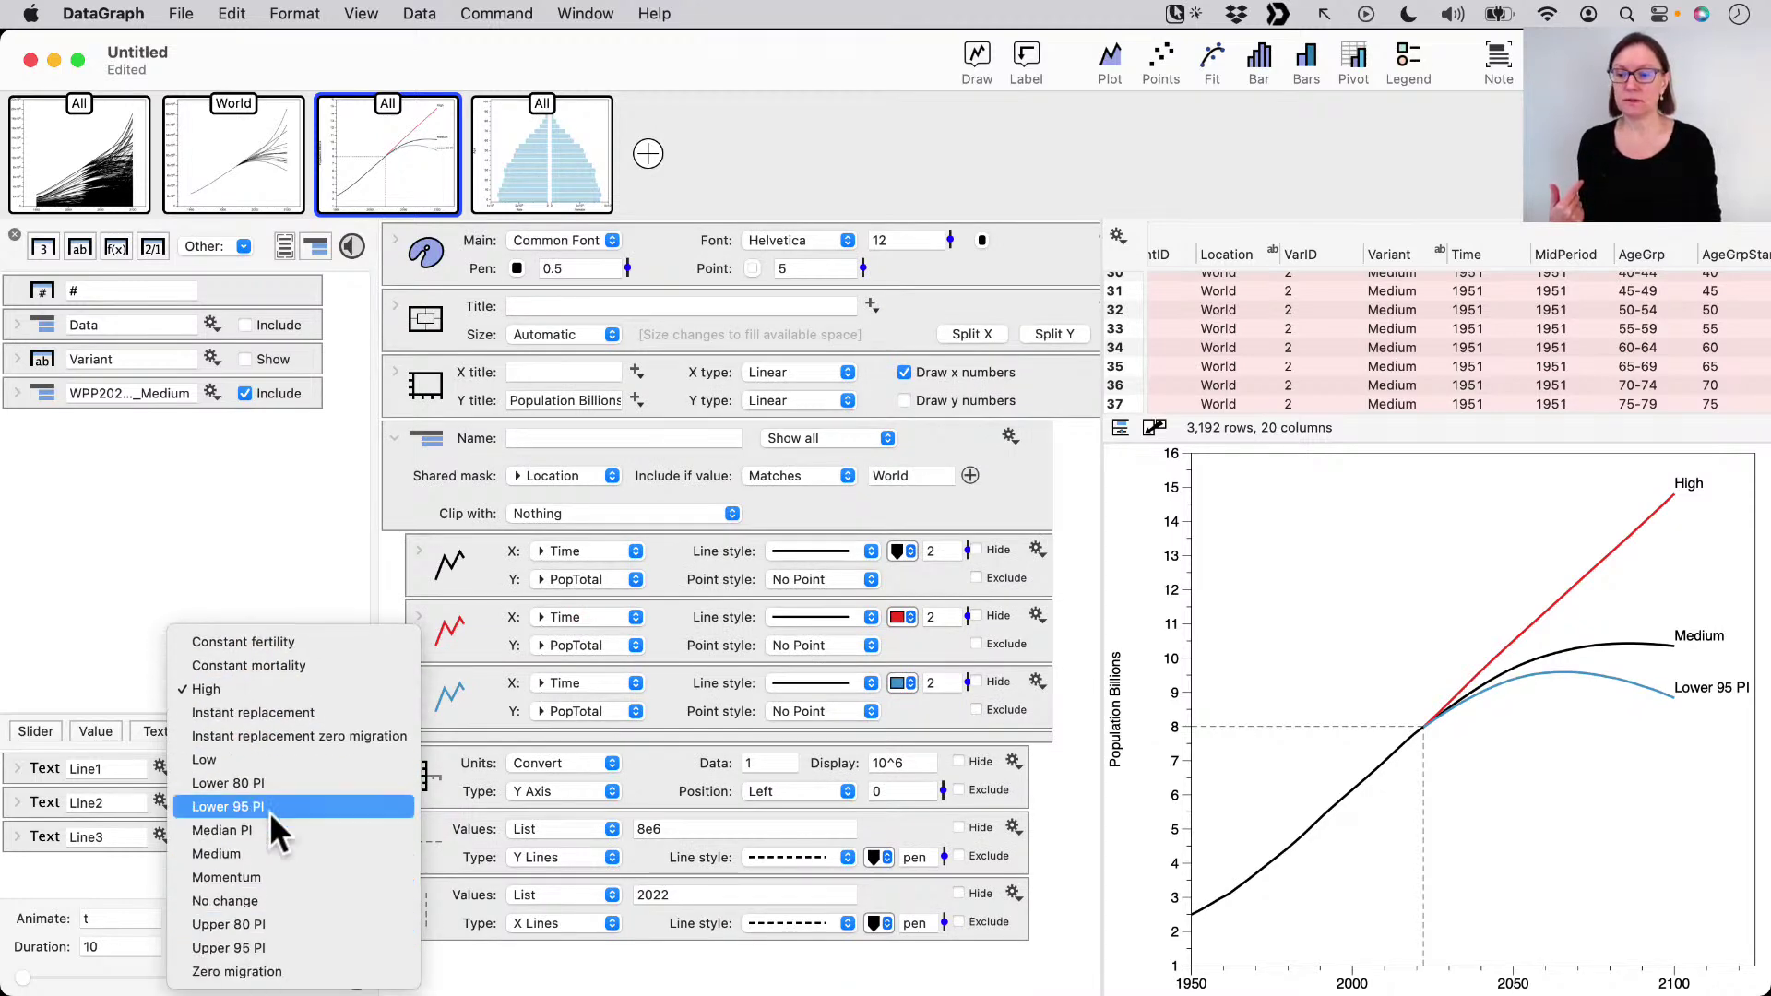
pyautogui.click(277, 950)
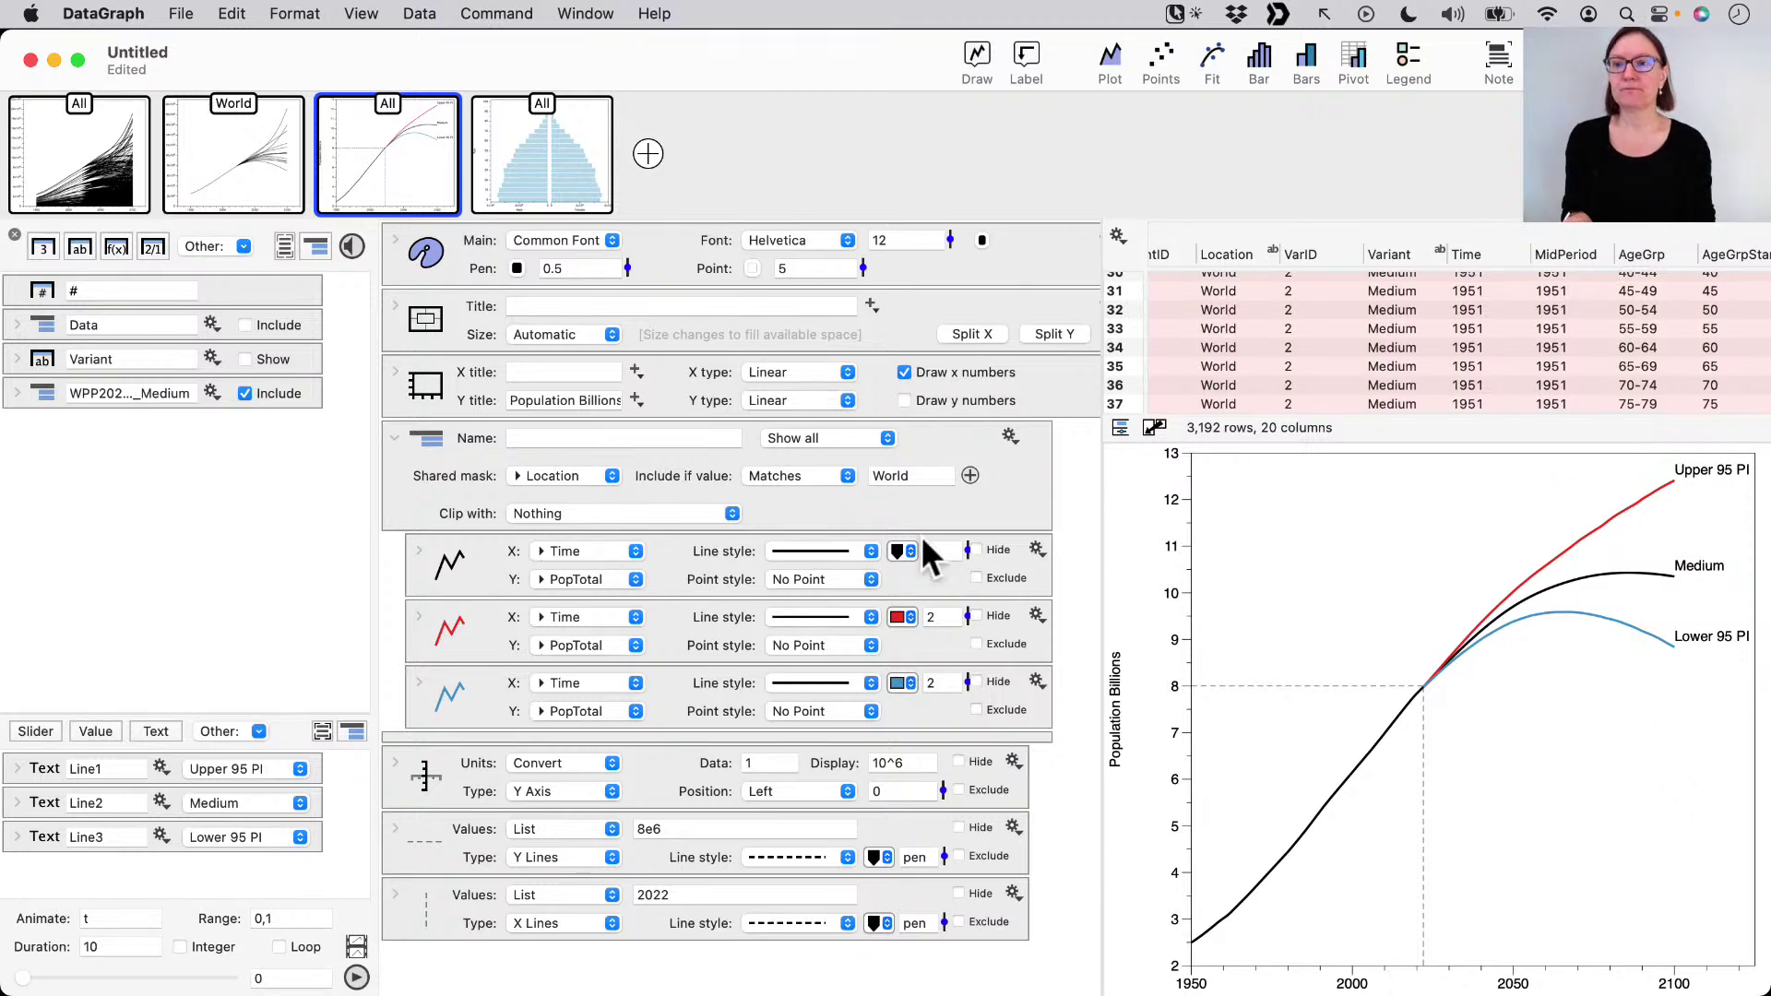
# - Switch to the UNWorldPopulationProspects.dgraph file and view its World Population pyramid and By Male/Female graph
pyautogui.click(585, 13)
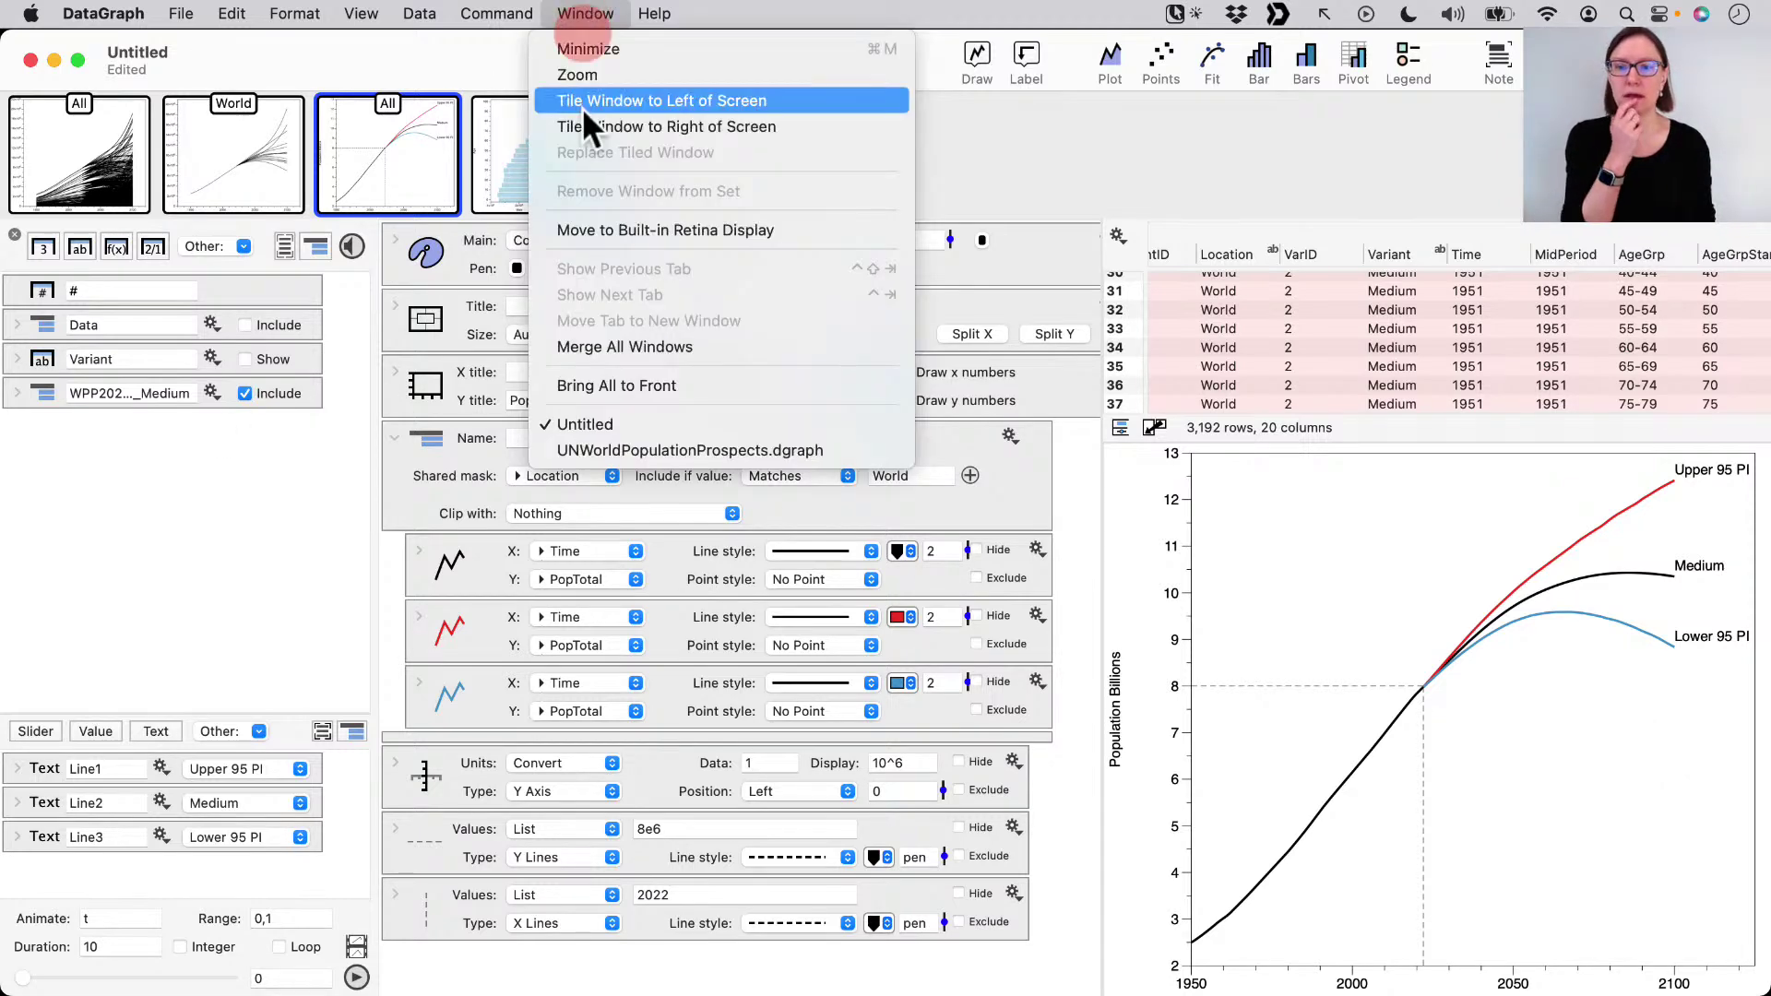
pyautogui.click(627, 455)
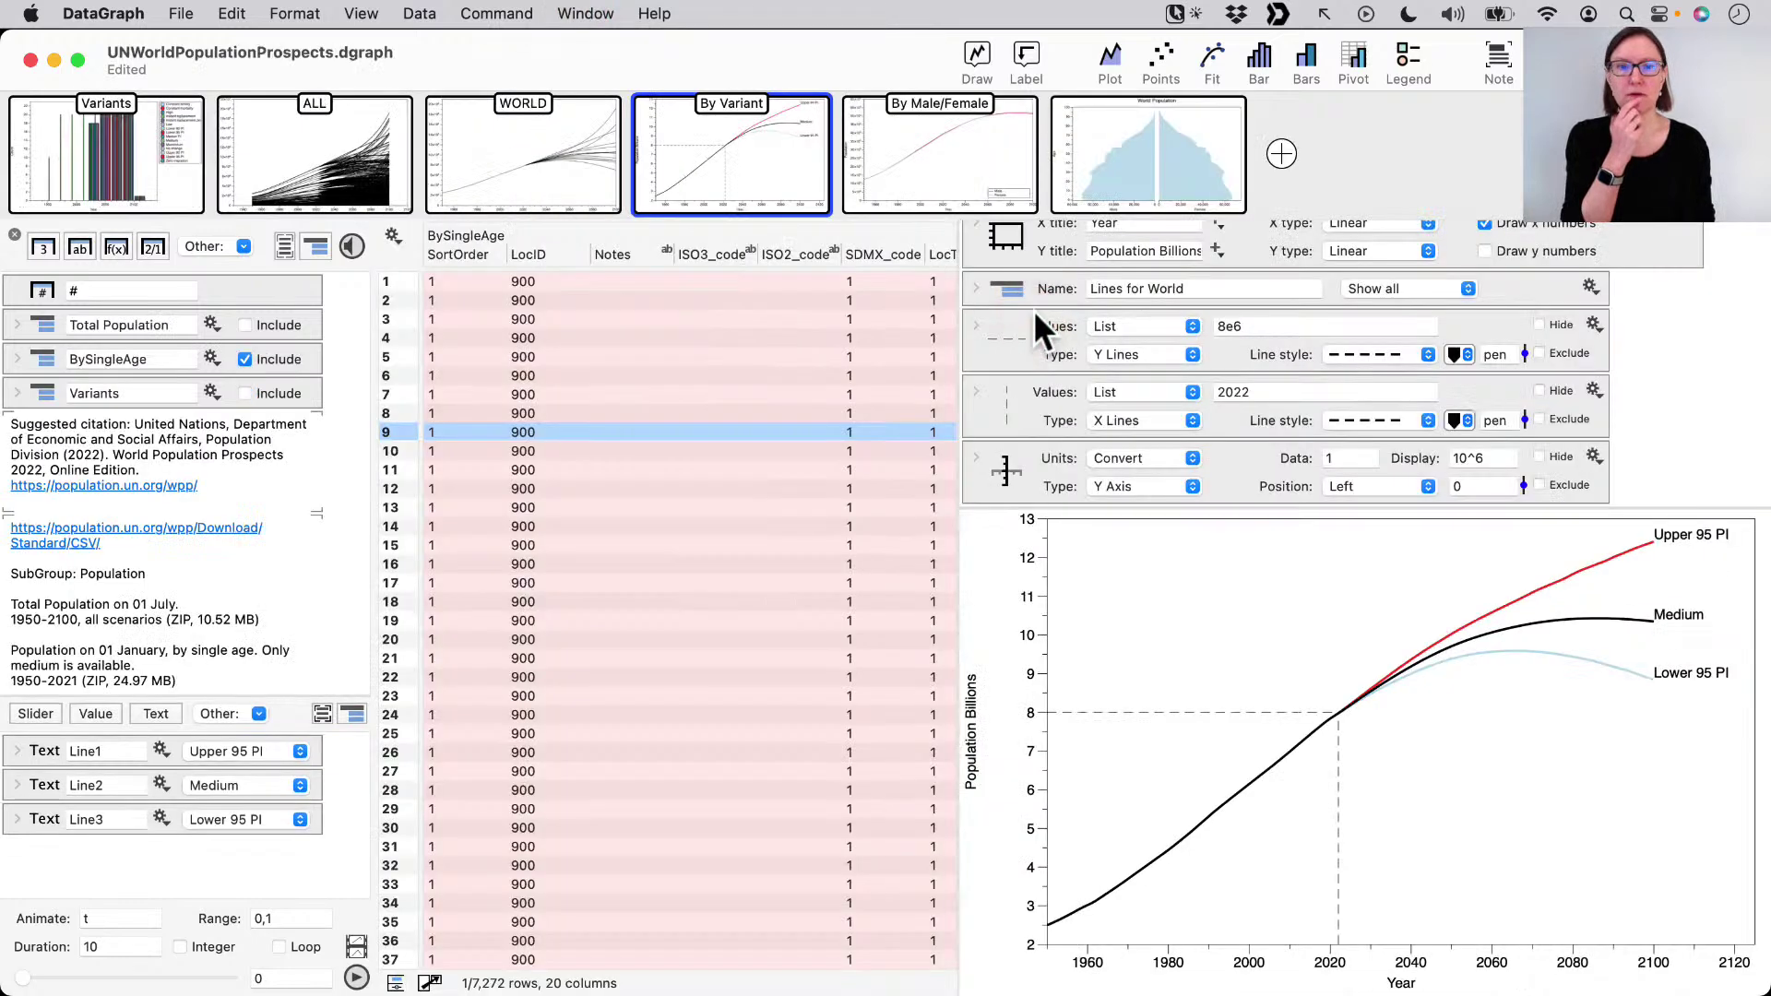
pyautogui.click(1161, 169)
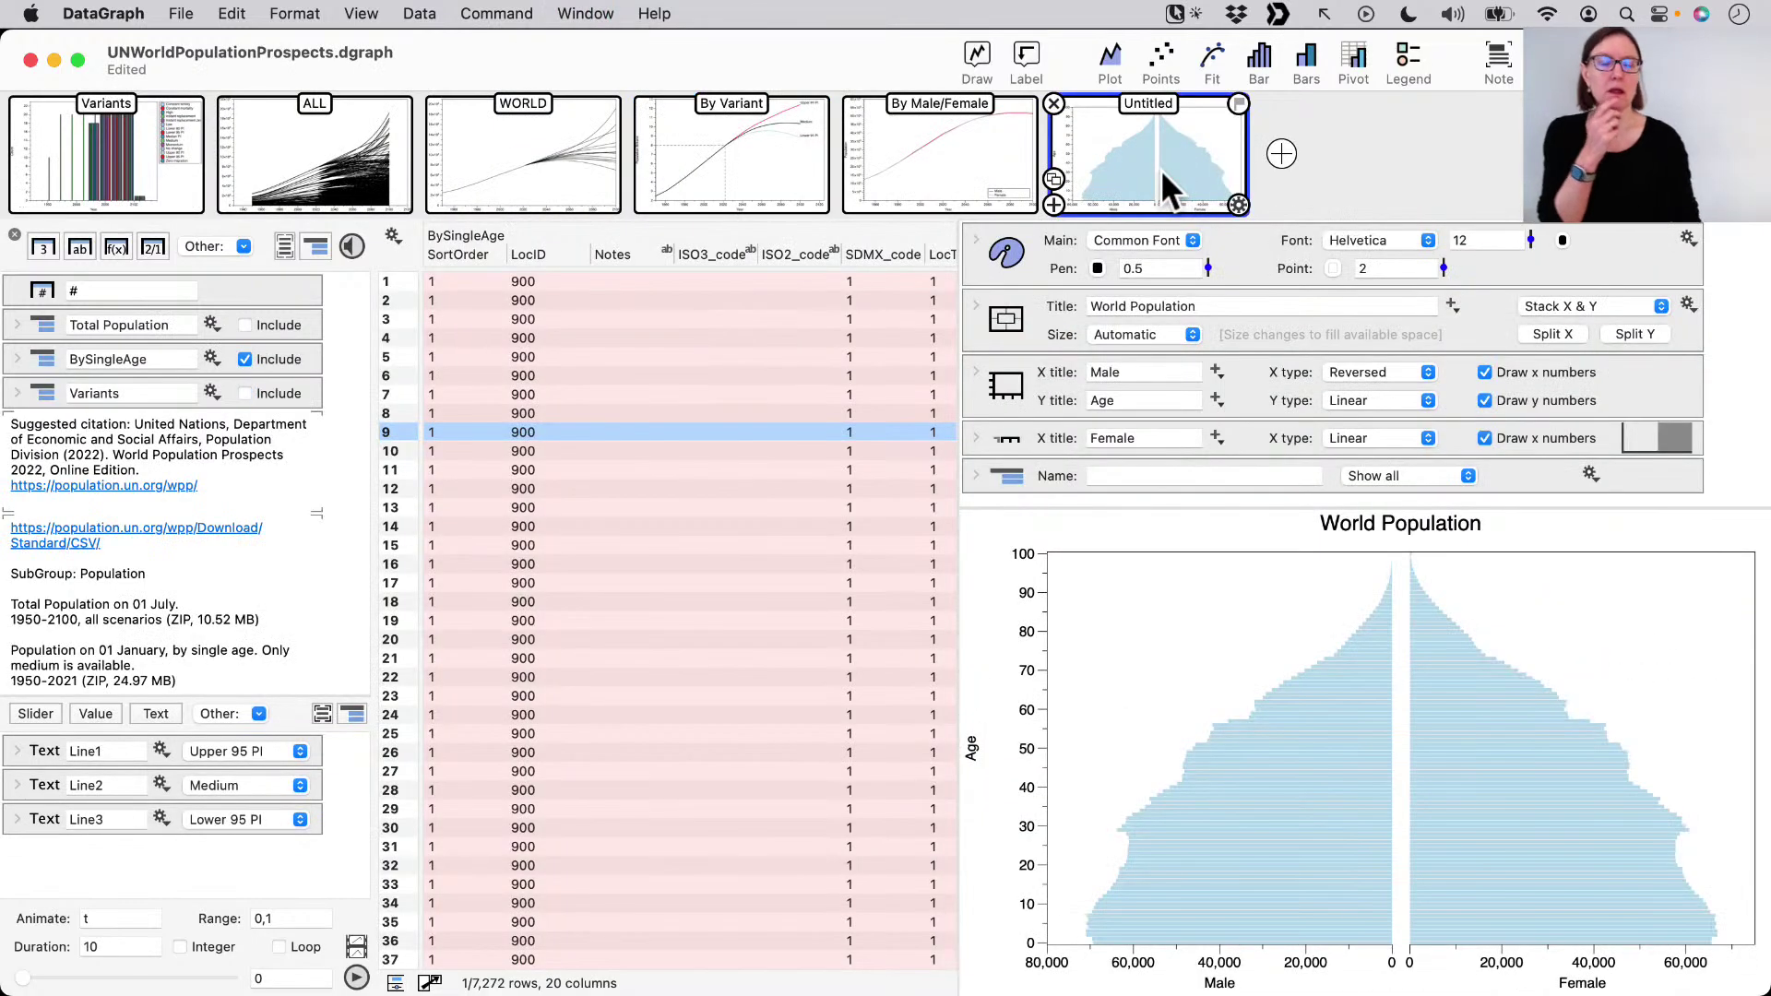
pyautogui.click(938, 184)
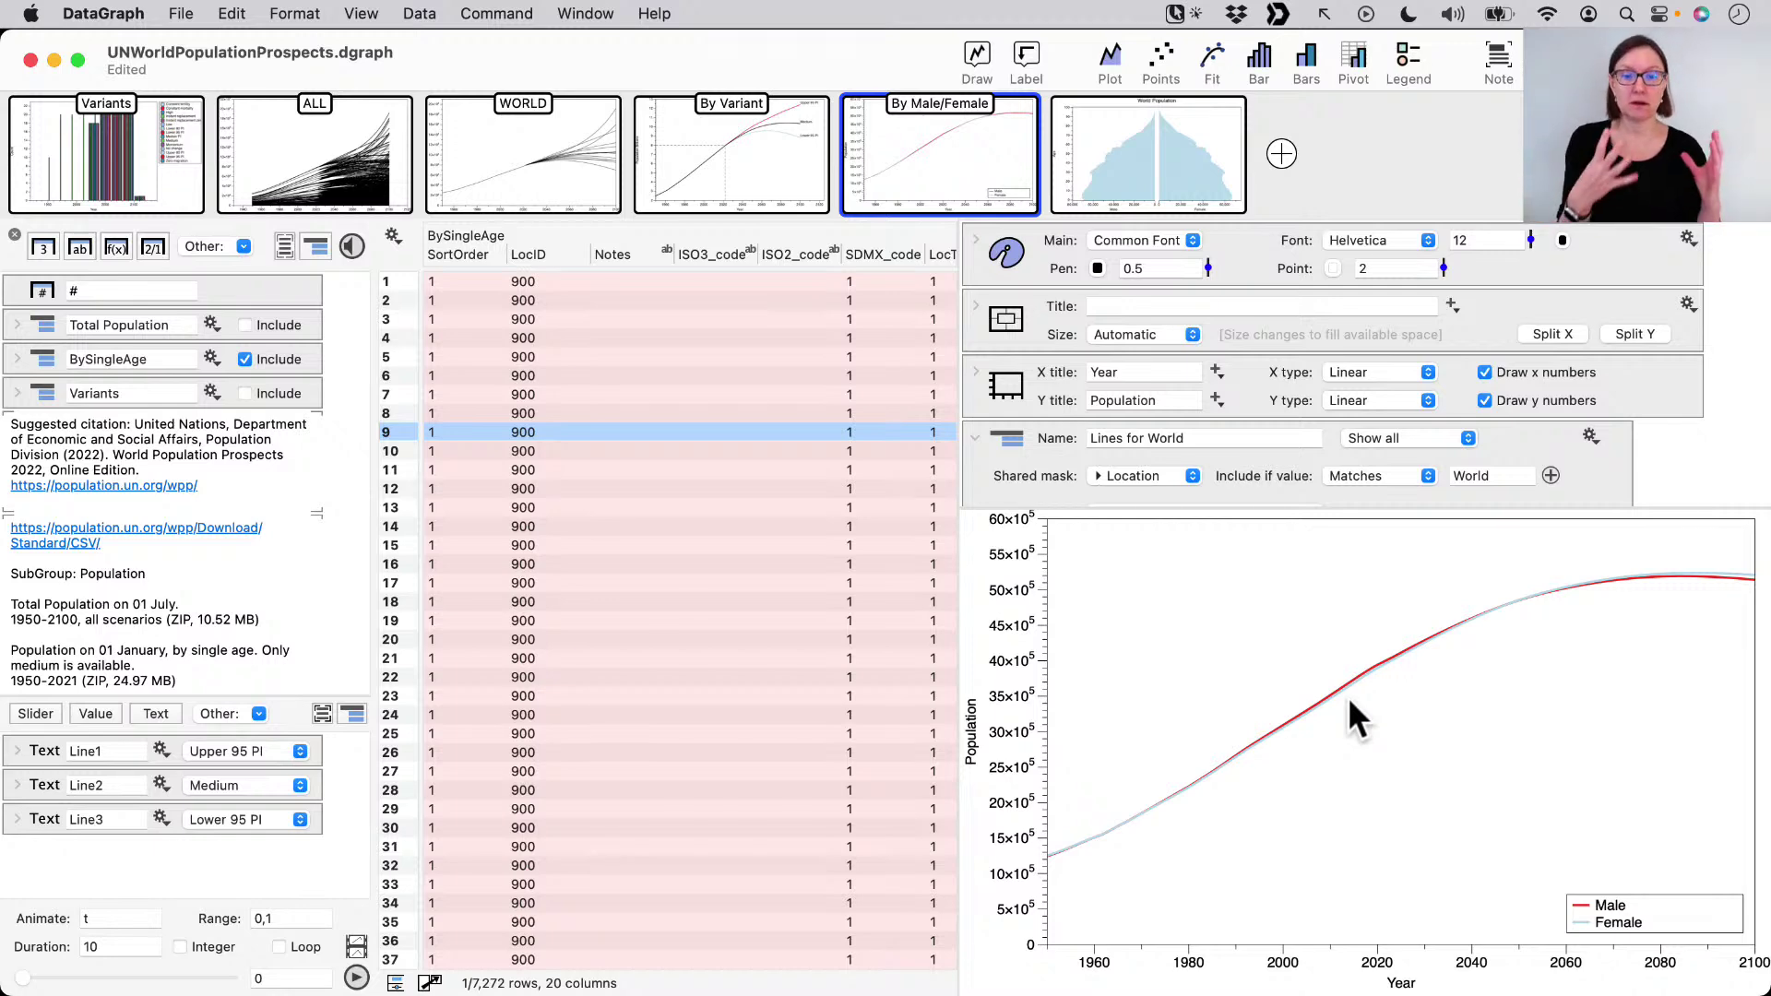
pyautogui.click(1174, 166)
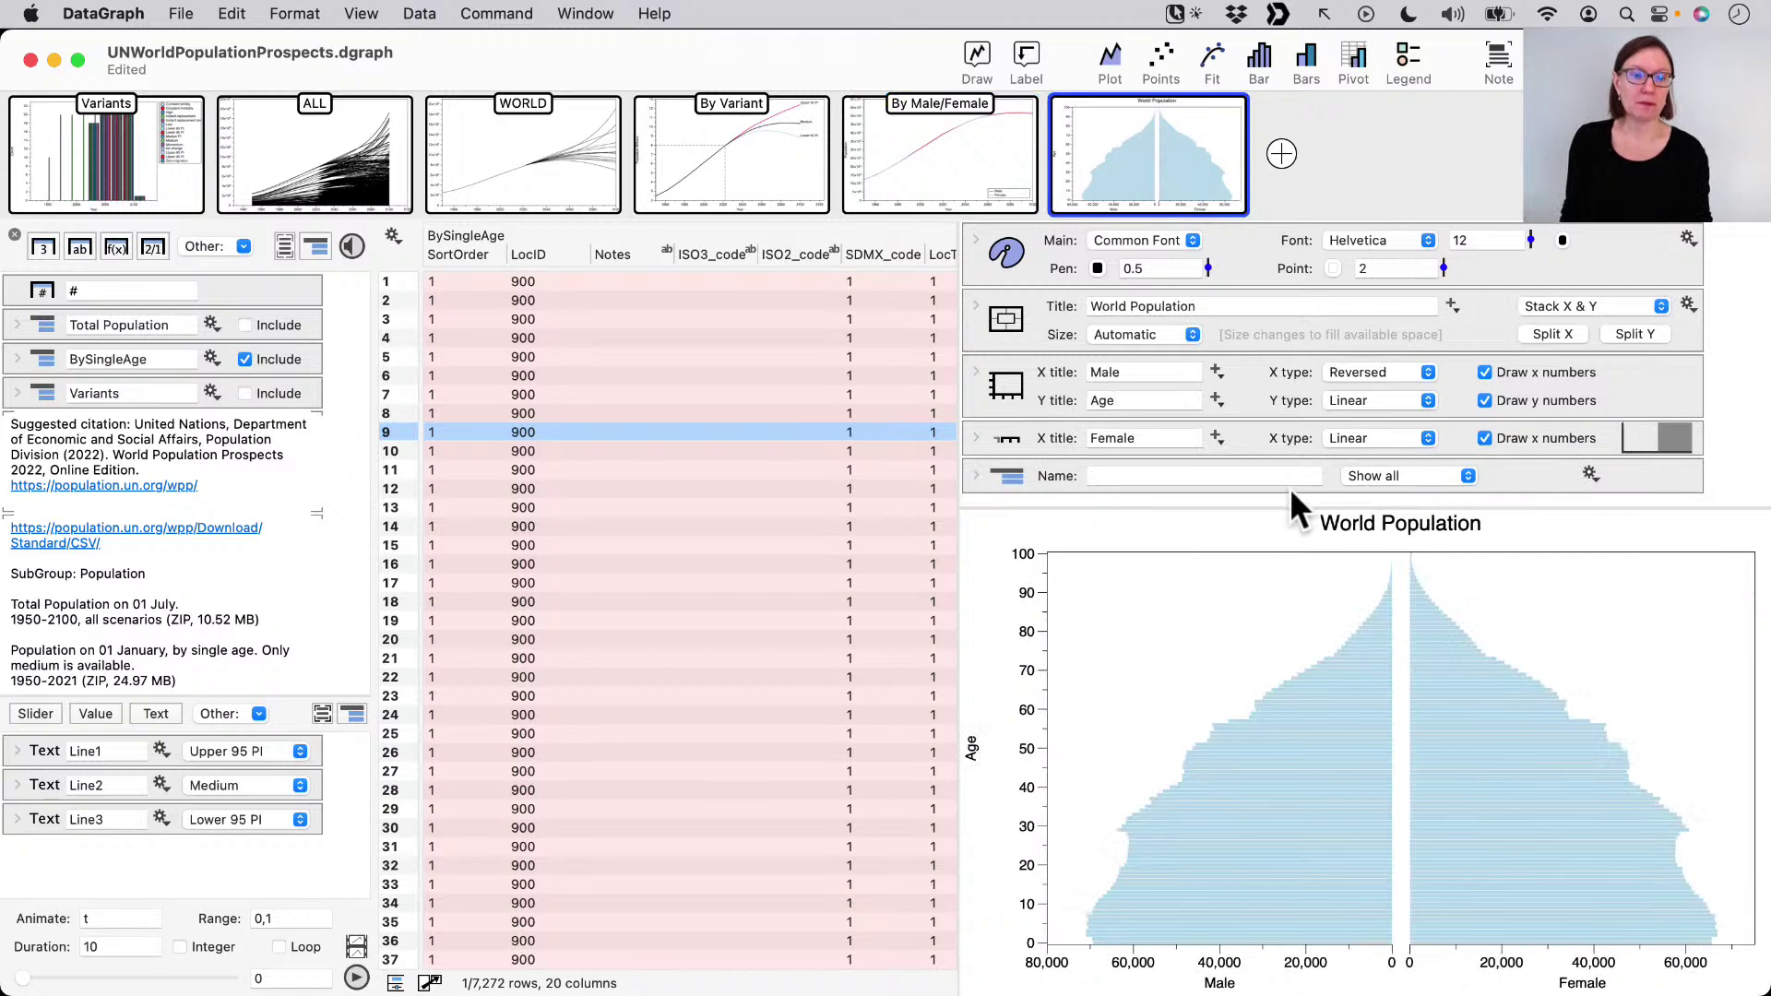
# - Review the By Variant, World Population pyramid, ALL and Variants graphs, resizing the graph area against its settings
pyautogui.moveTo(1292, 512); pyautogui.dragTo(1292, 444)
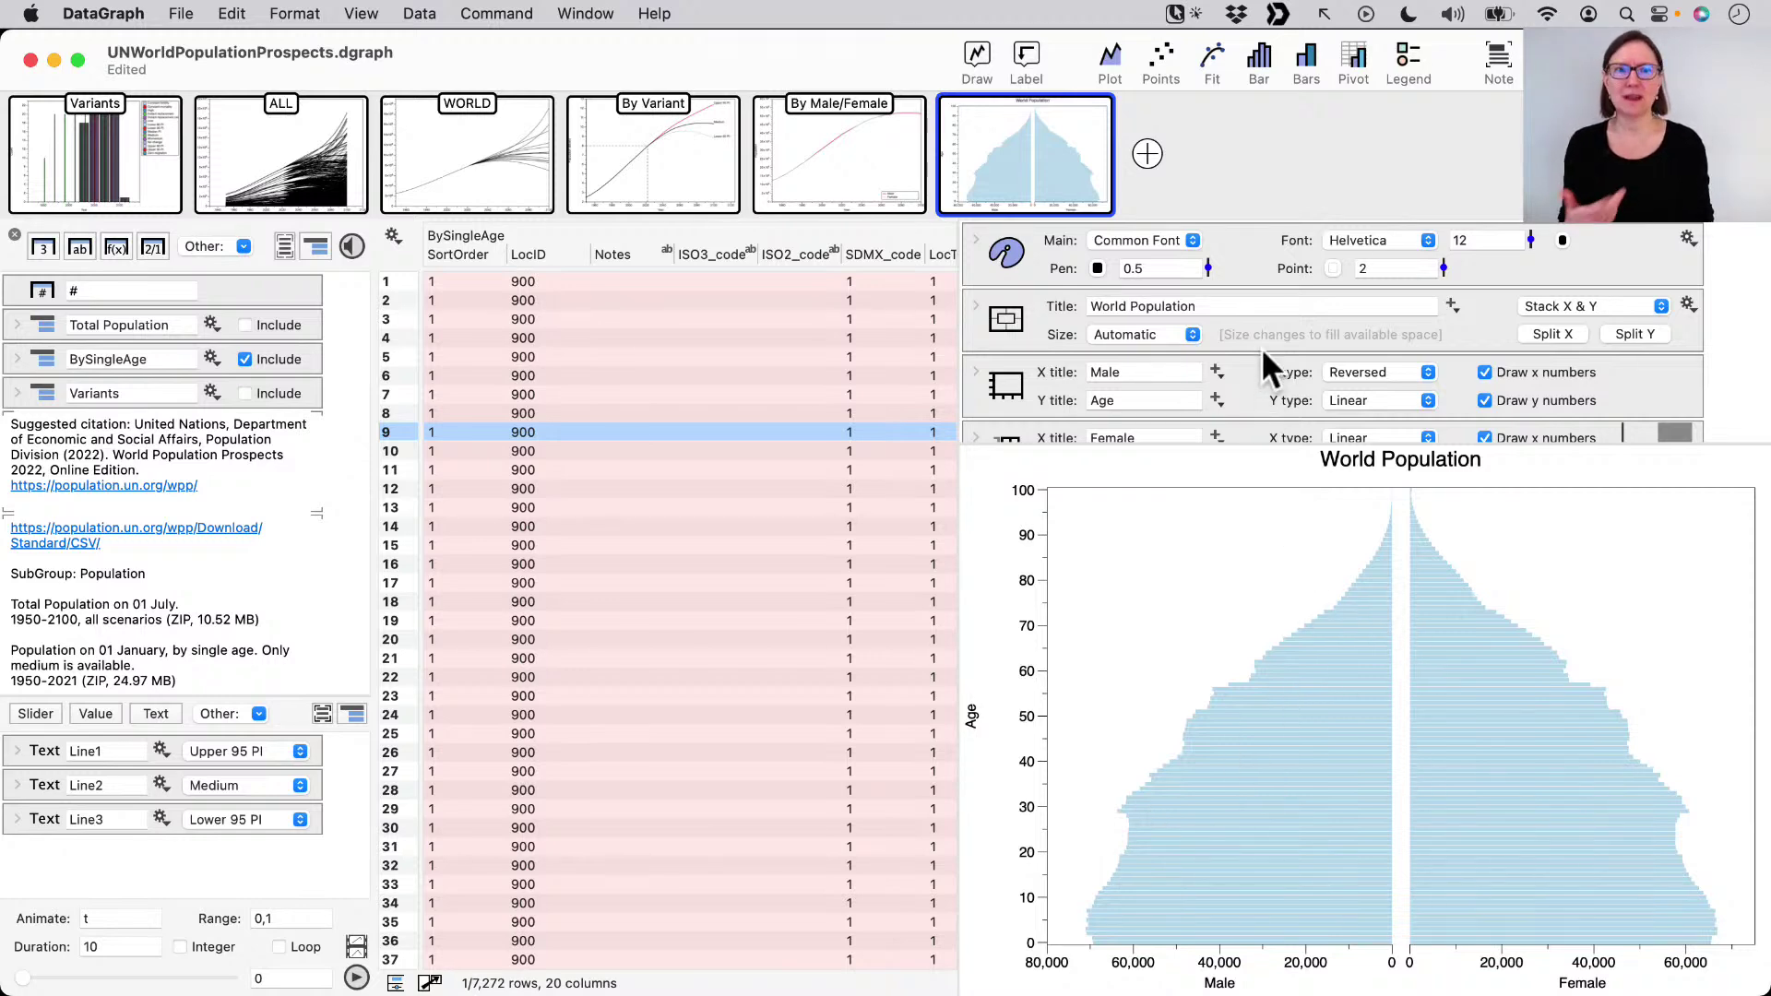
pyautogui.scroll(-3, 1259, 347)
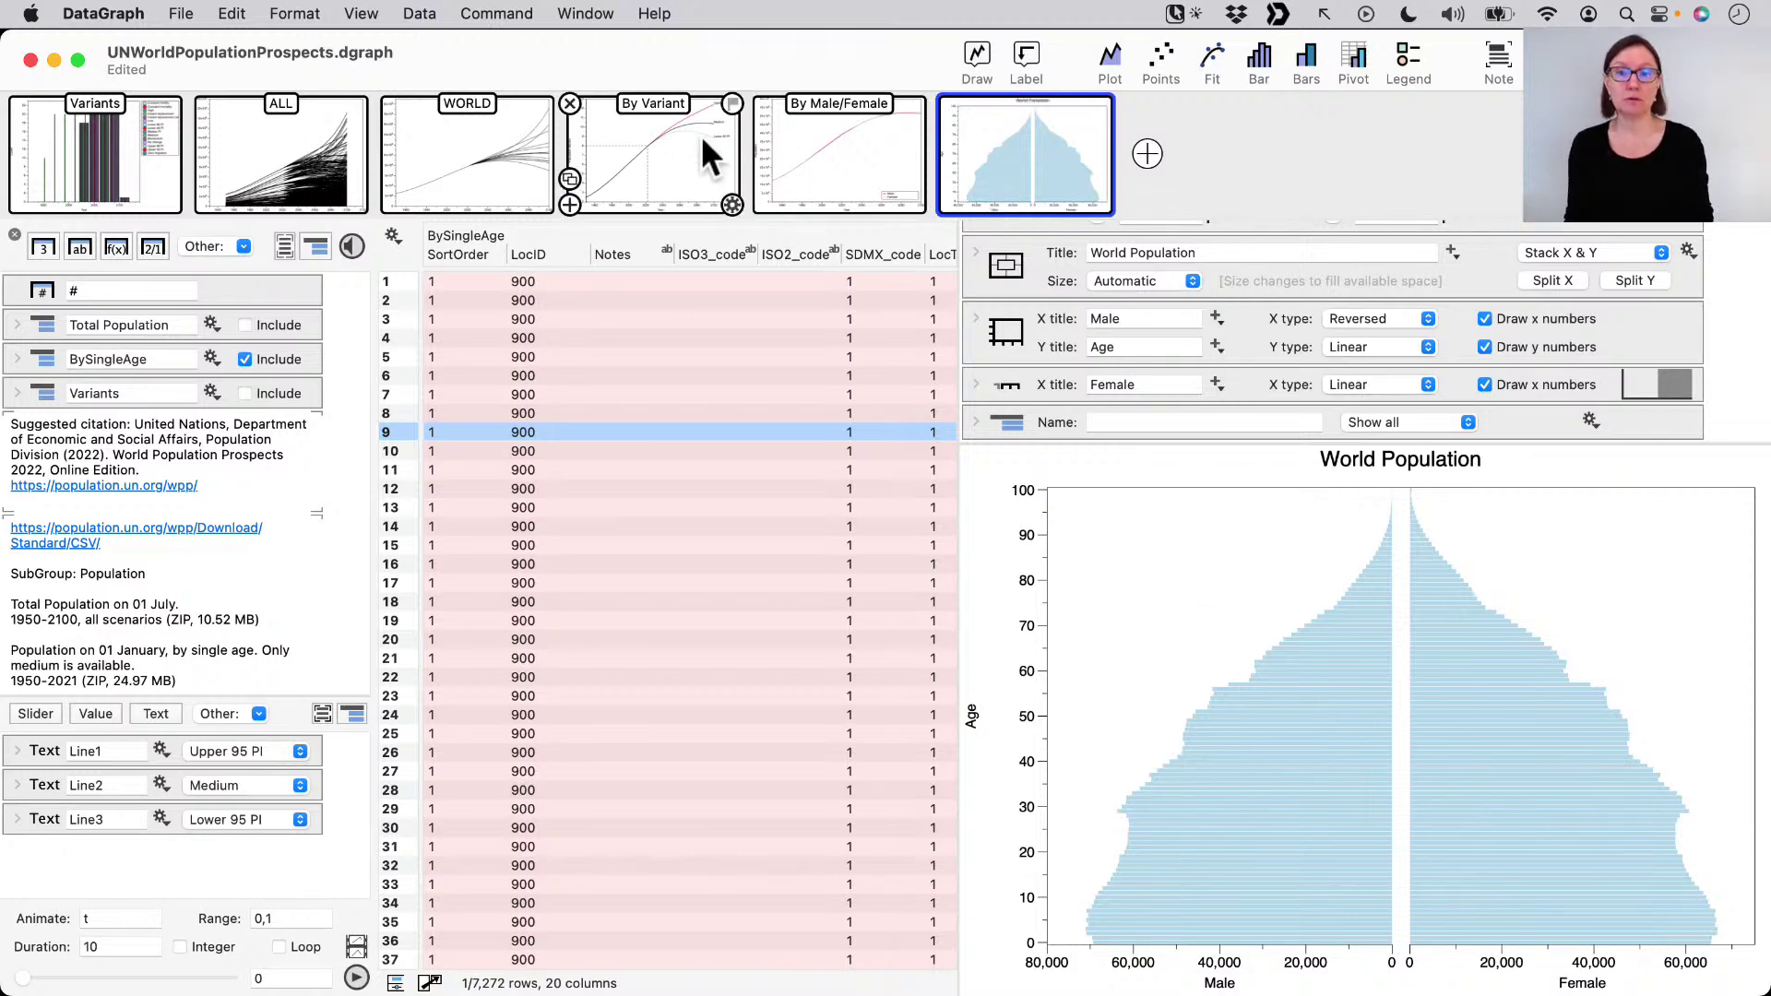
pyautogui.click(654, 157)
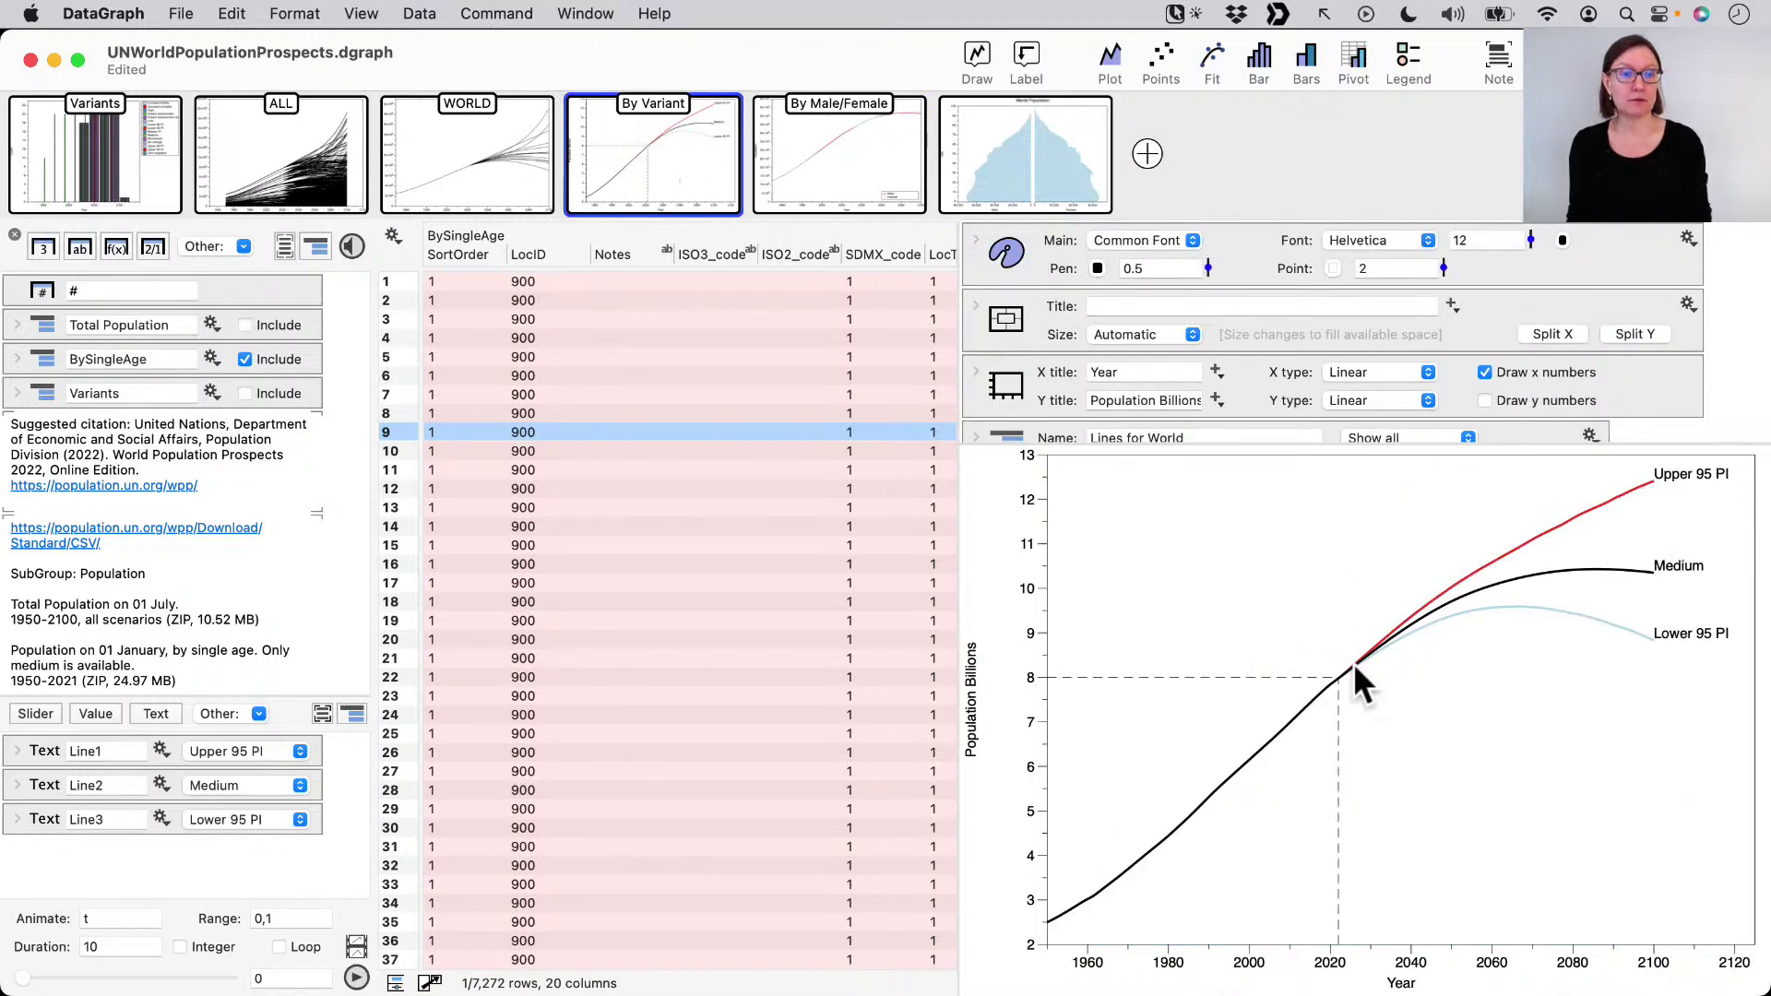
pyautogui.click(1028, 134)
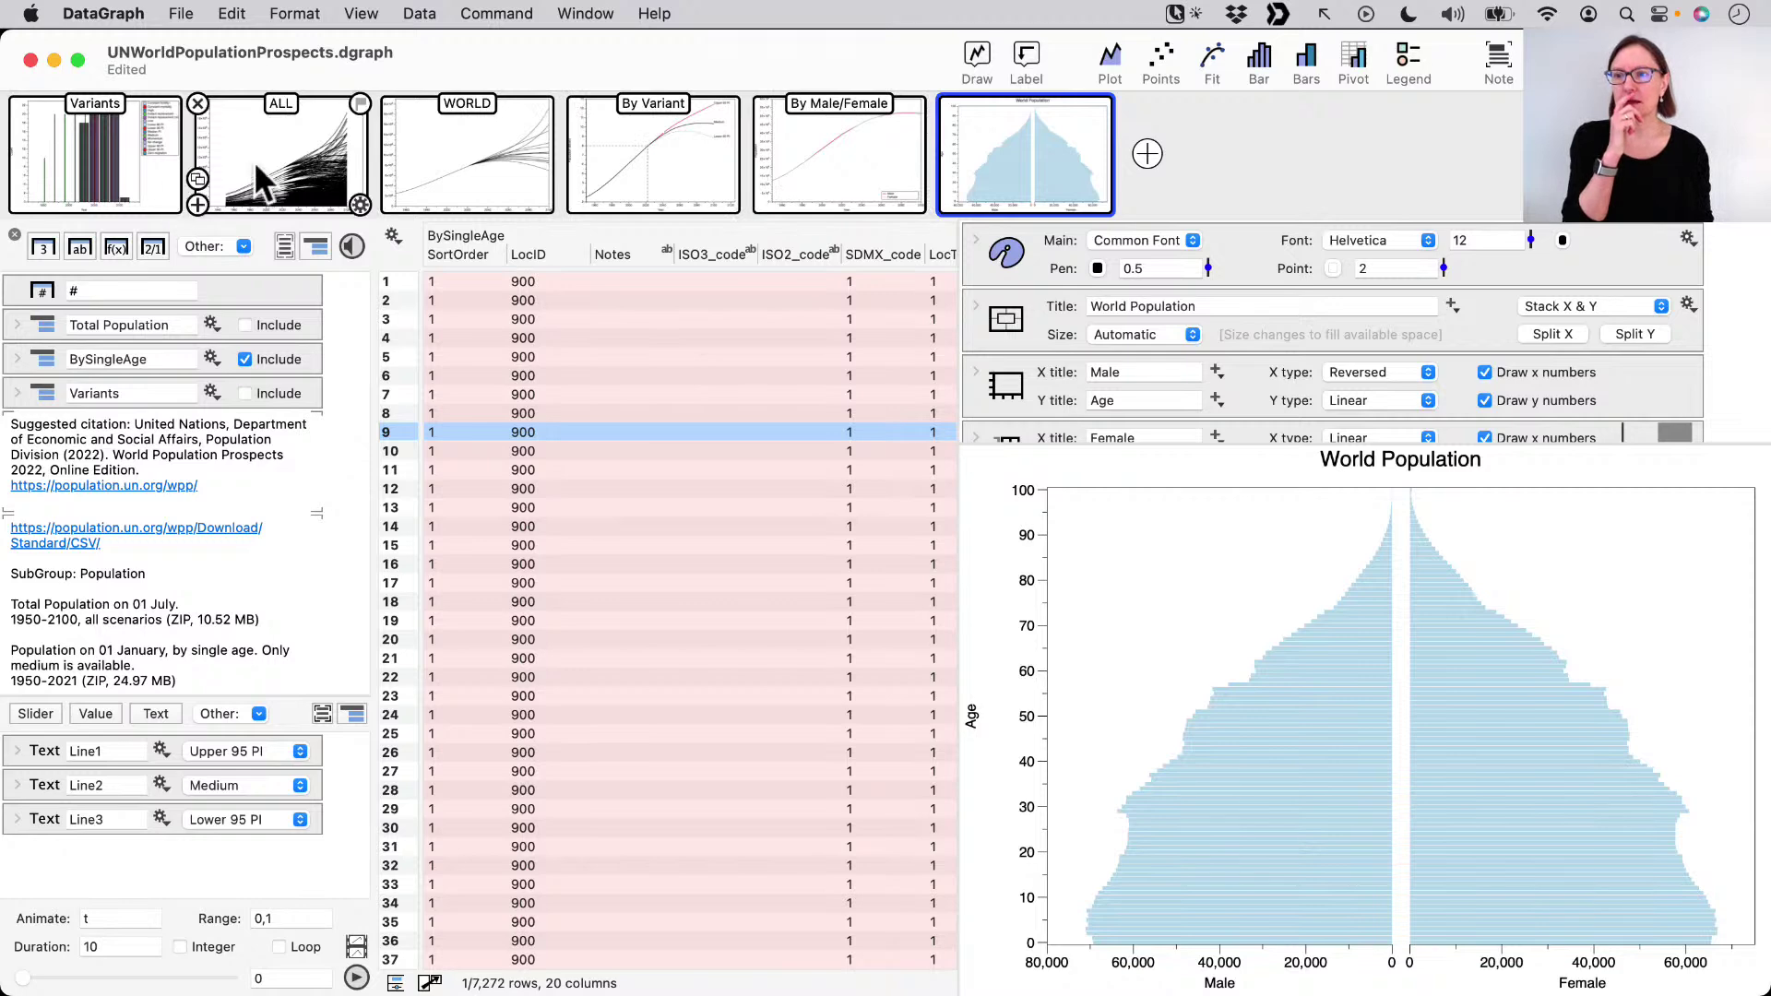
pyautogui.click(279, 152)
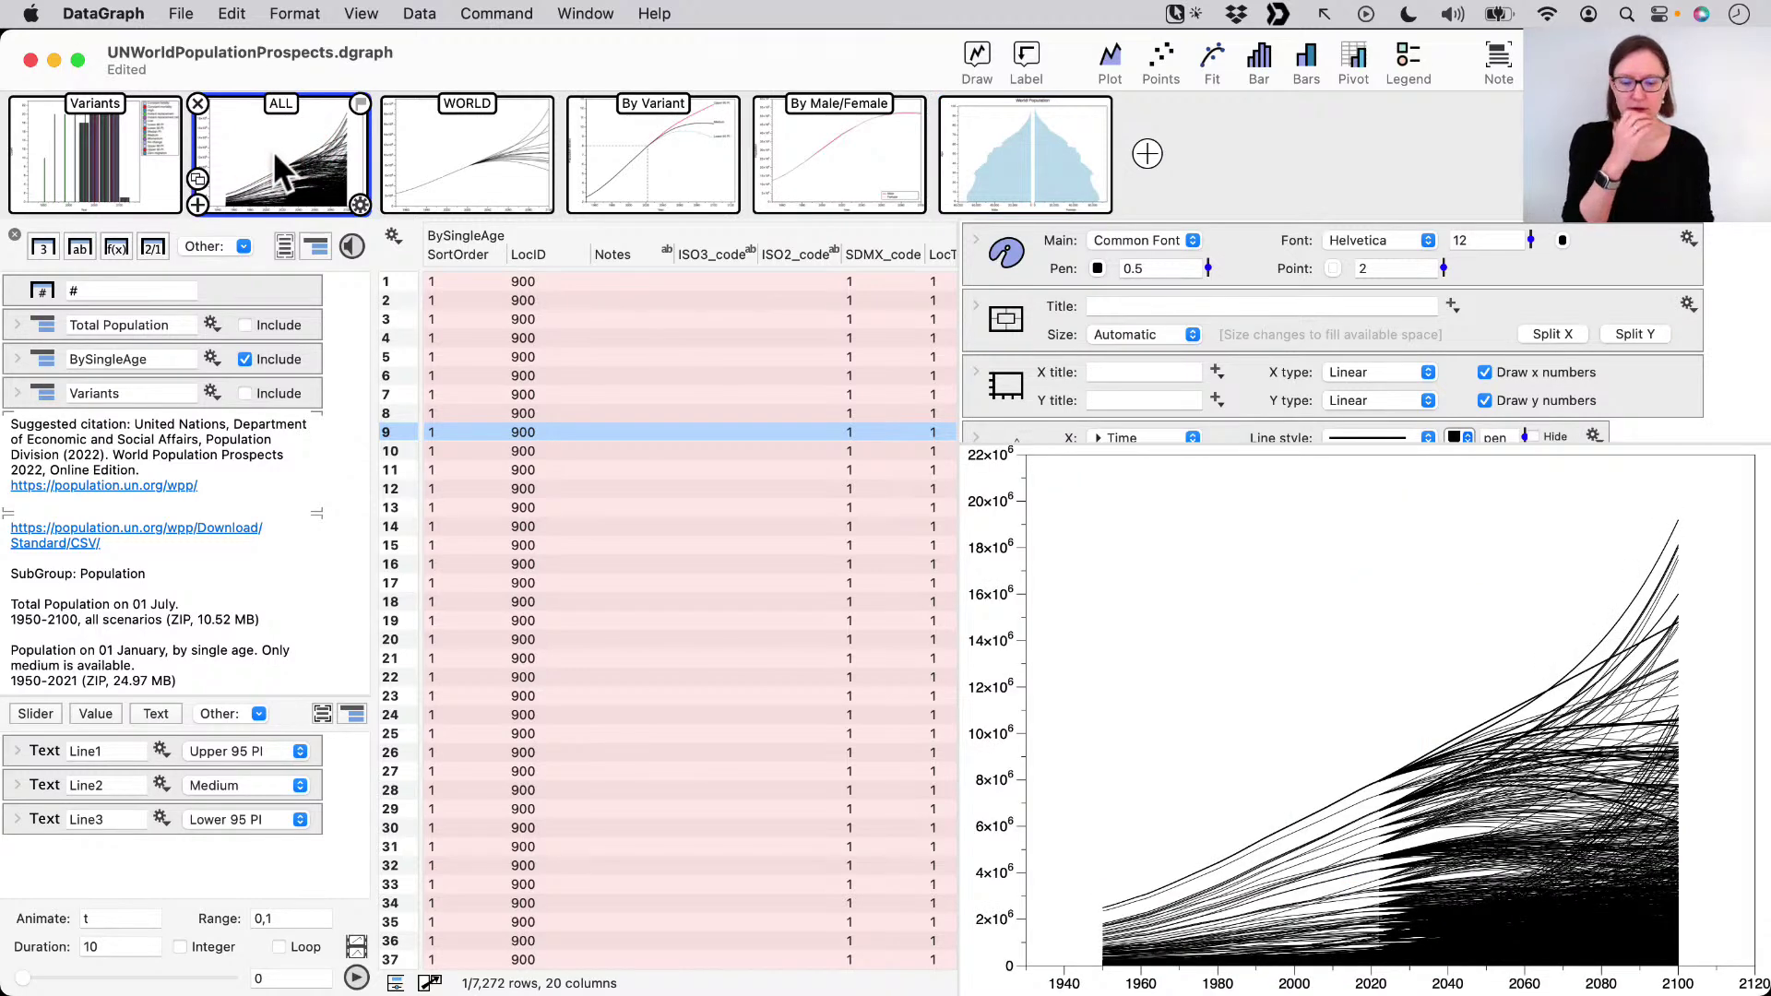
pyautogui.click(87, 158)
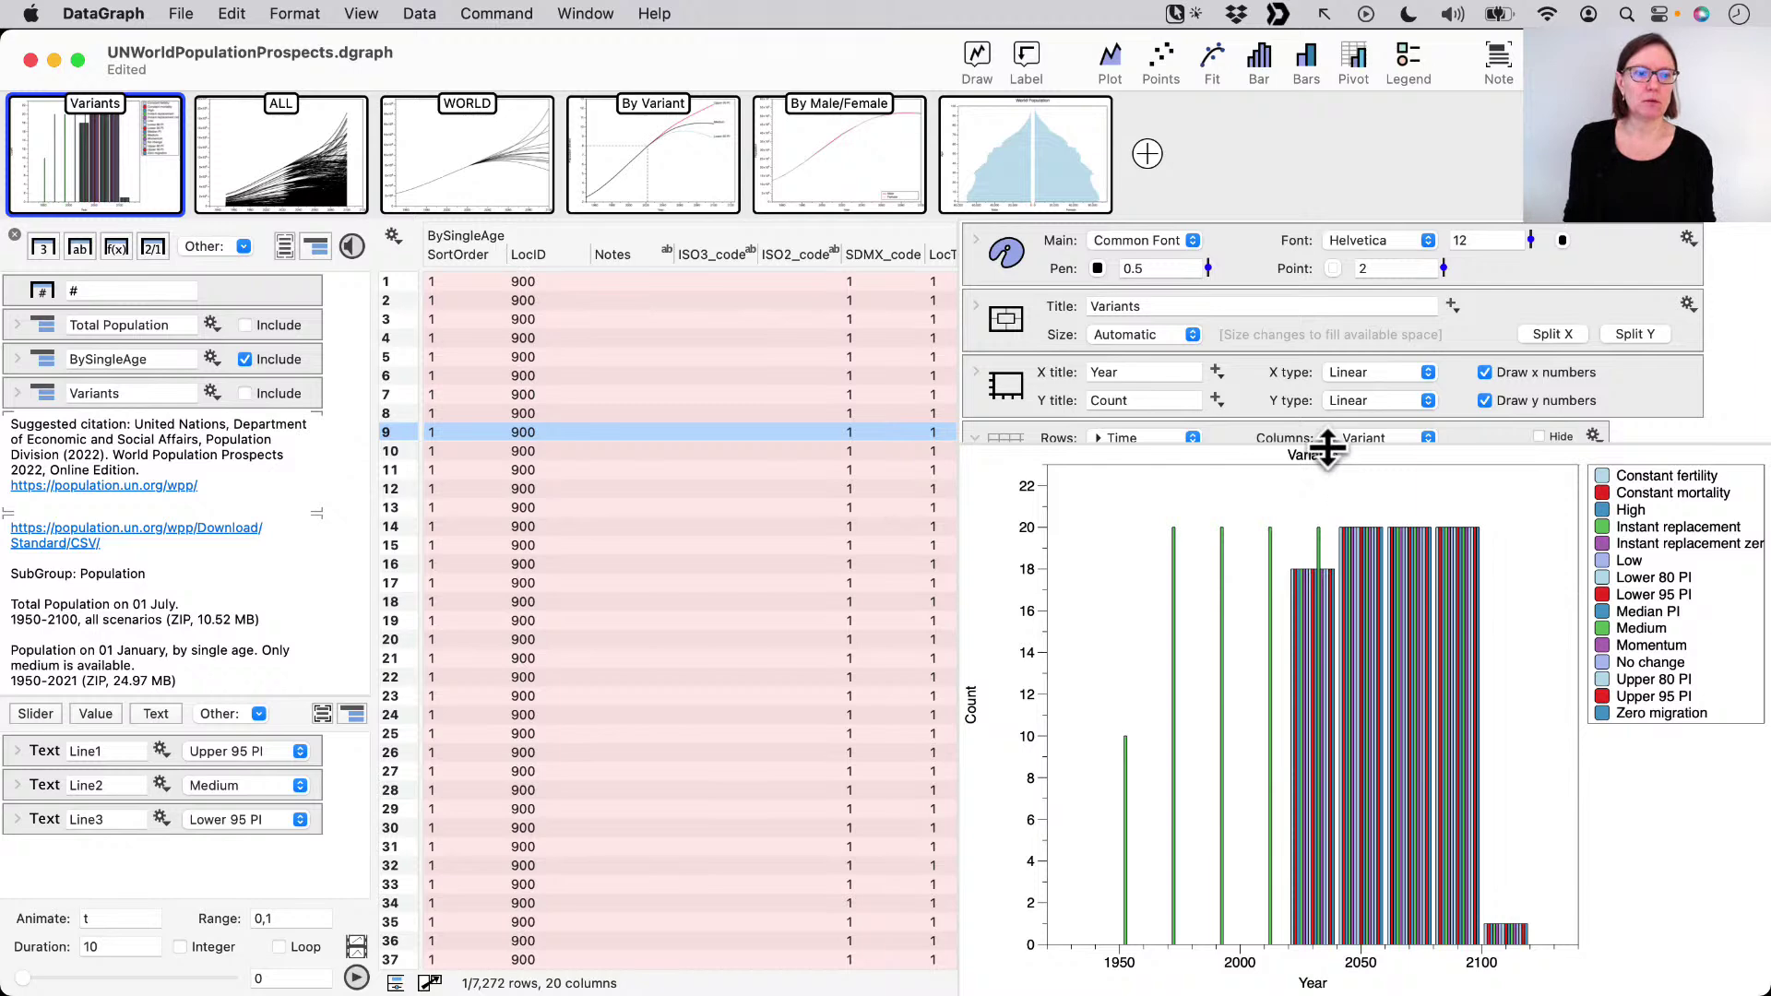
pyautogui.moveTo(1330, 441); pyautogui.dragTo(1325, 492)
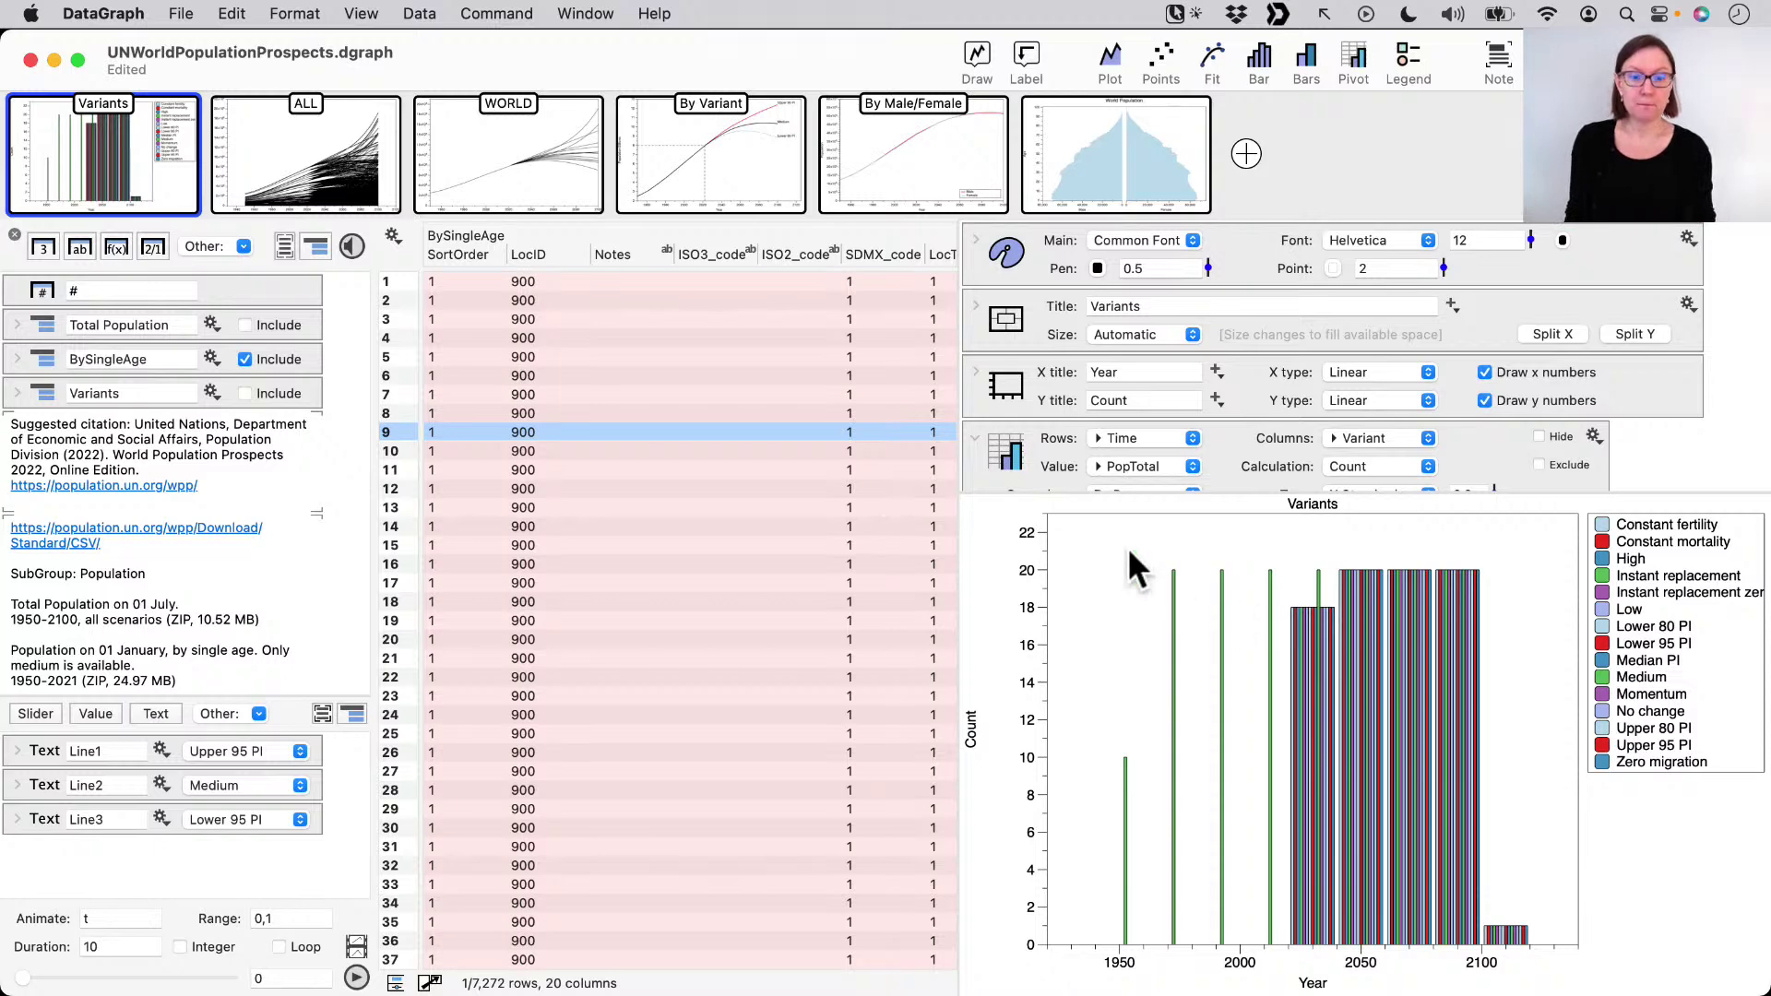
# - Annotate the Variants chart with temporary arrows at the early bars, the year axis and the Medium legend entry, and clear them
pyautogui.hotkey('ctrl', 'a')
pyautogui.moveTo(1116, 548); pyautogui.dragTo(1158, 609)
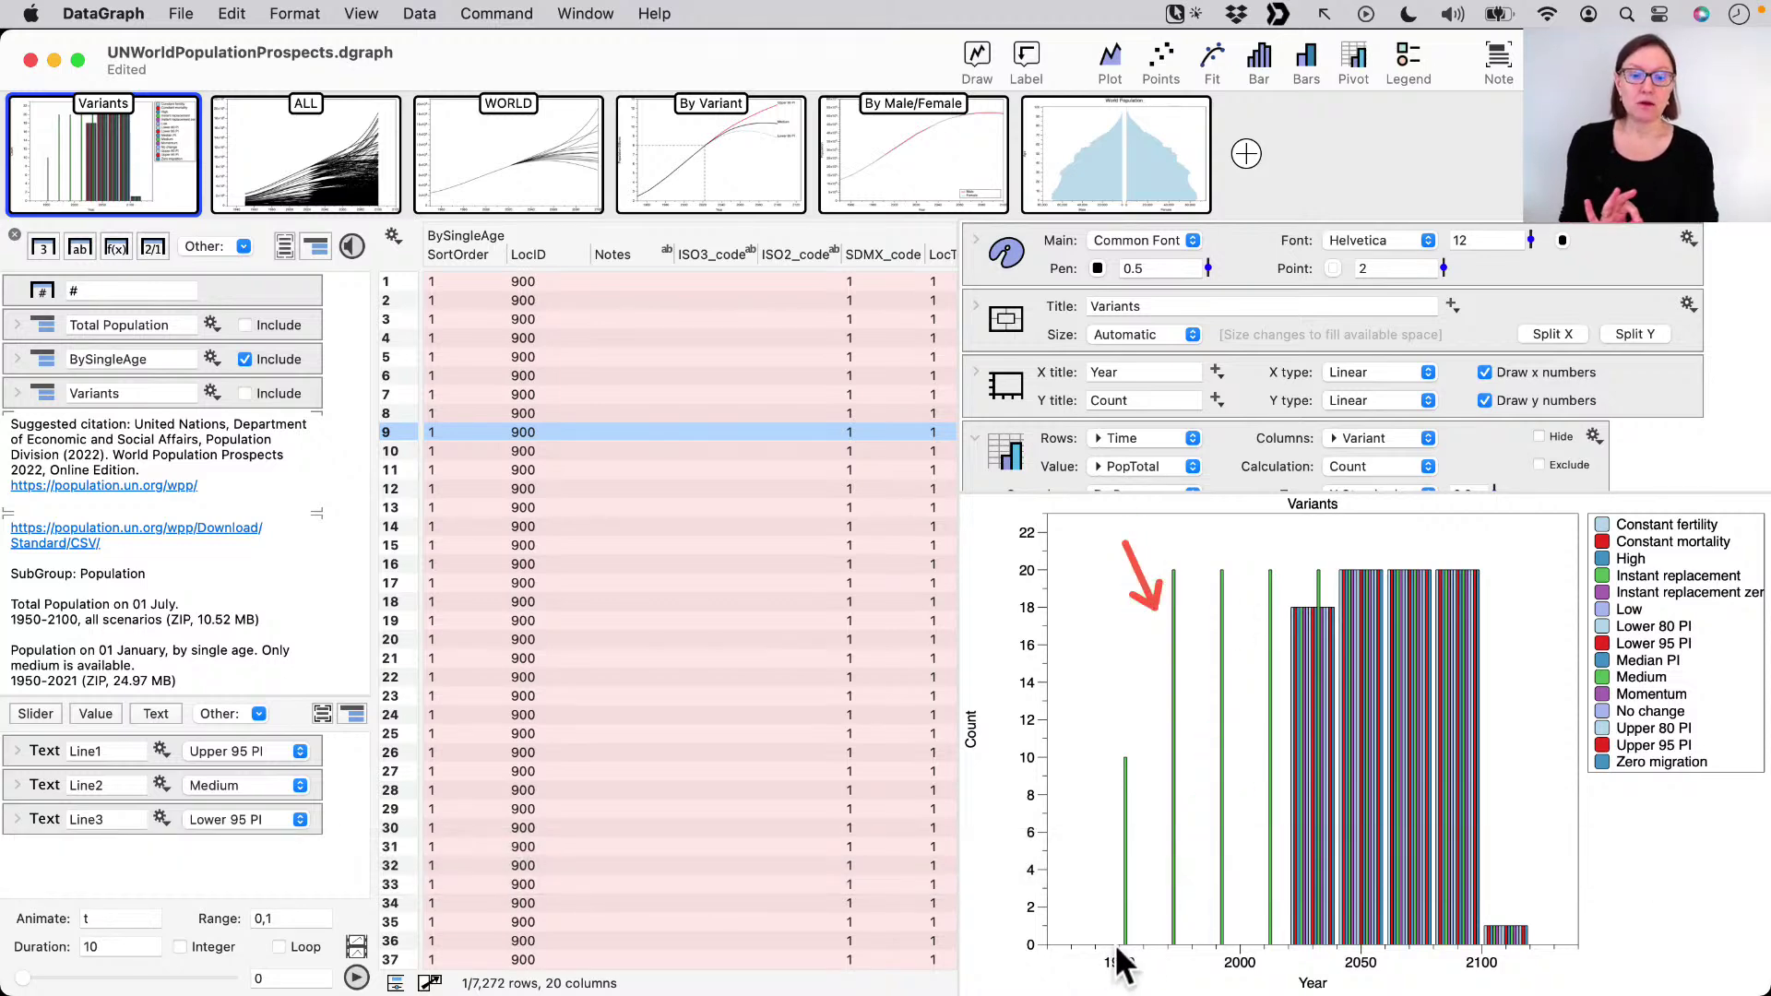
pyautogui.hotkey('ctrl', 'a')
pyautogui.moveTo(1290, 941); pyautogui.dragTo(1105, 946)
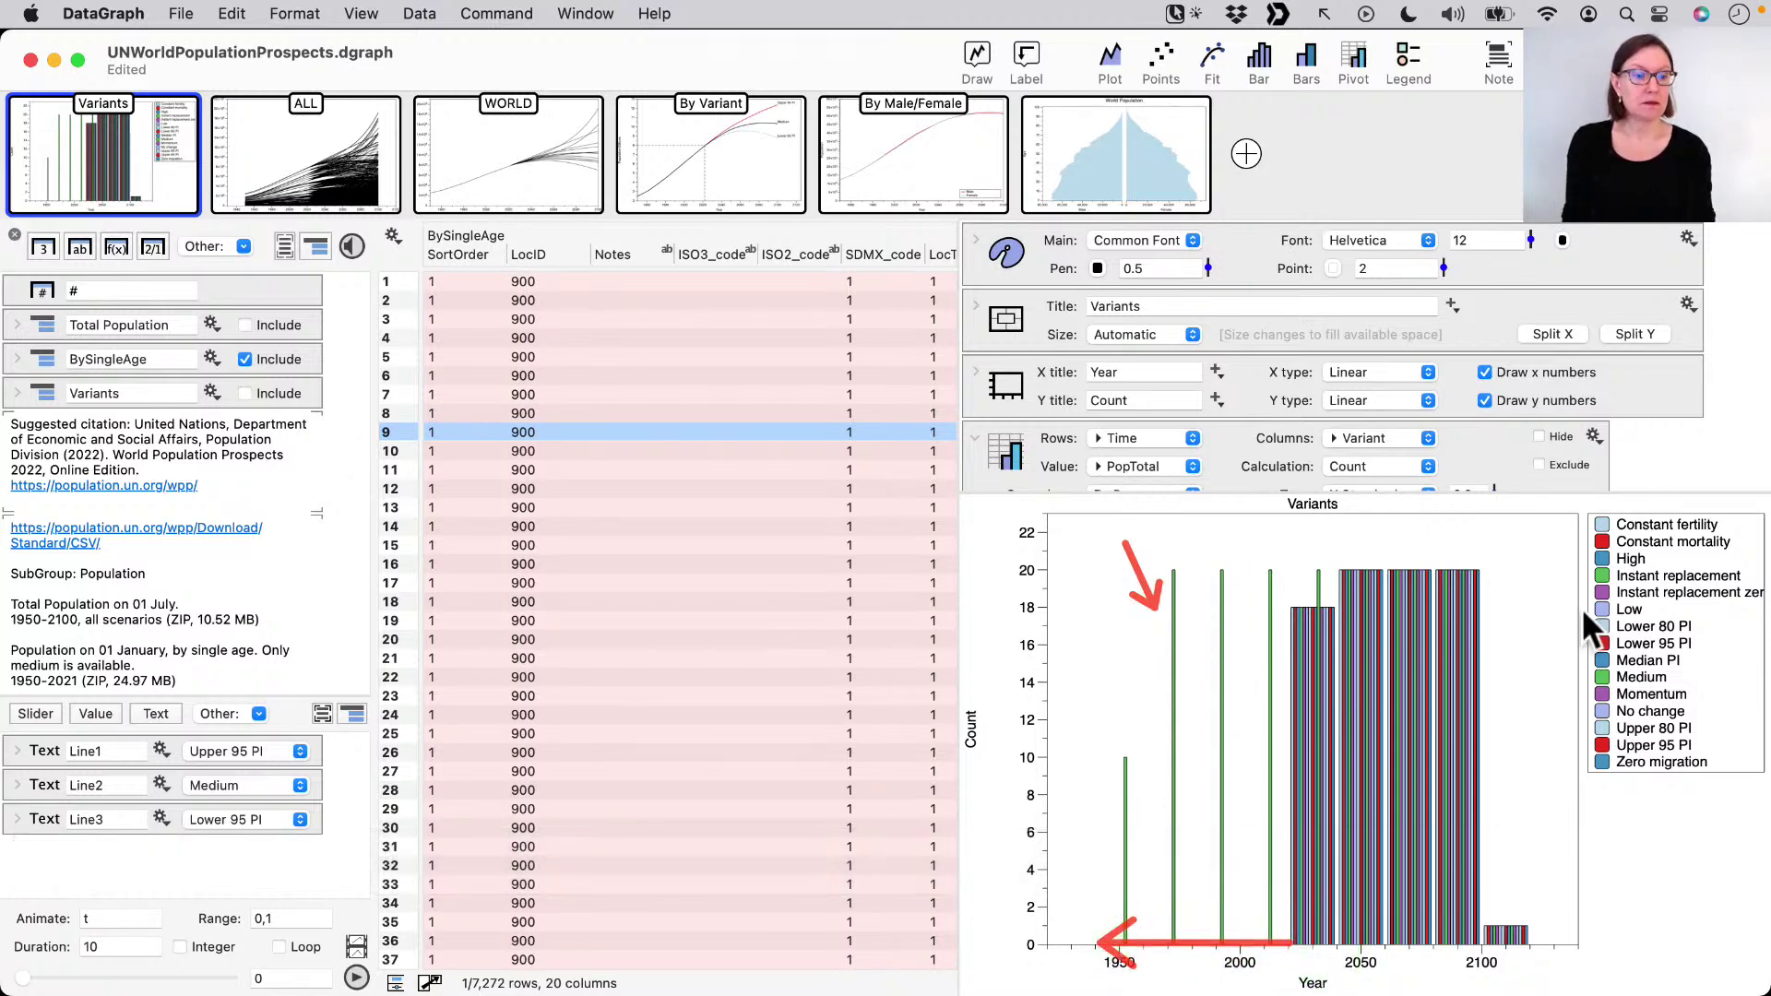
pyautogui.hotkey('ctrl', 'a')
pyautogui.moveTo(1531, 677); pyautogui.dragTo(1579, 677)
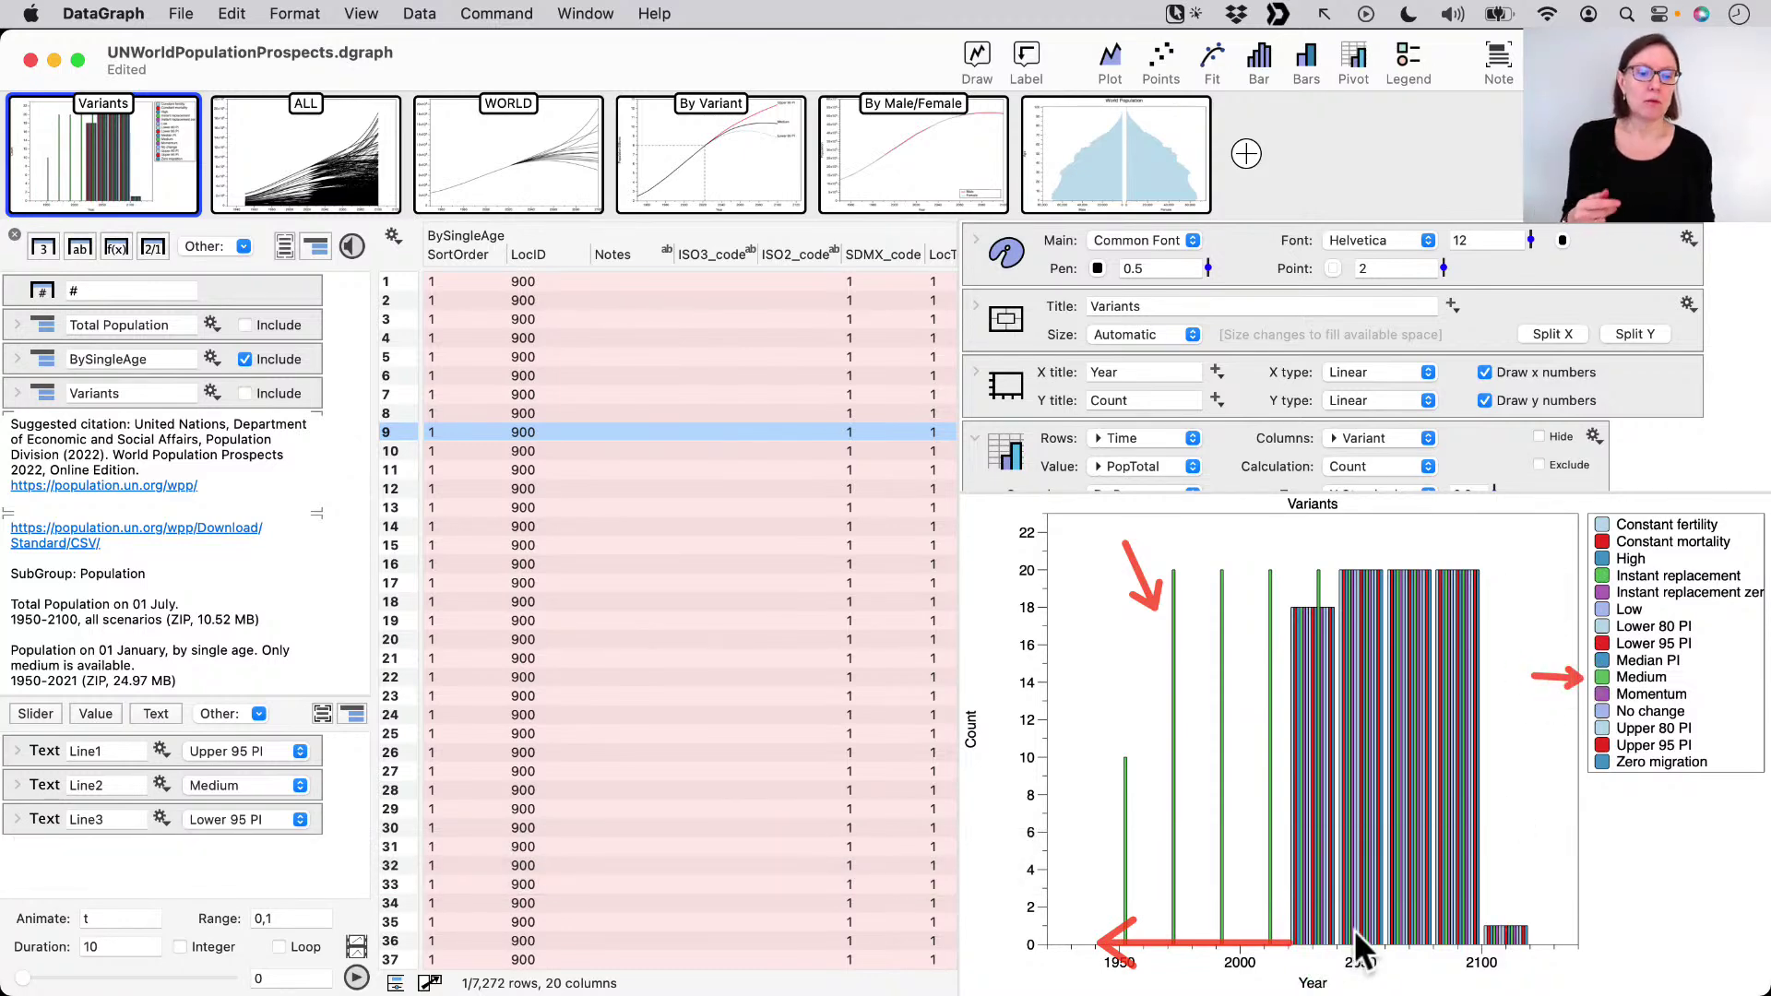
pyautogui.hotkey('ctrl', 'a')
pyautogui.moveTo(1299, 947); pyautogui.dragTo(1549, 961)
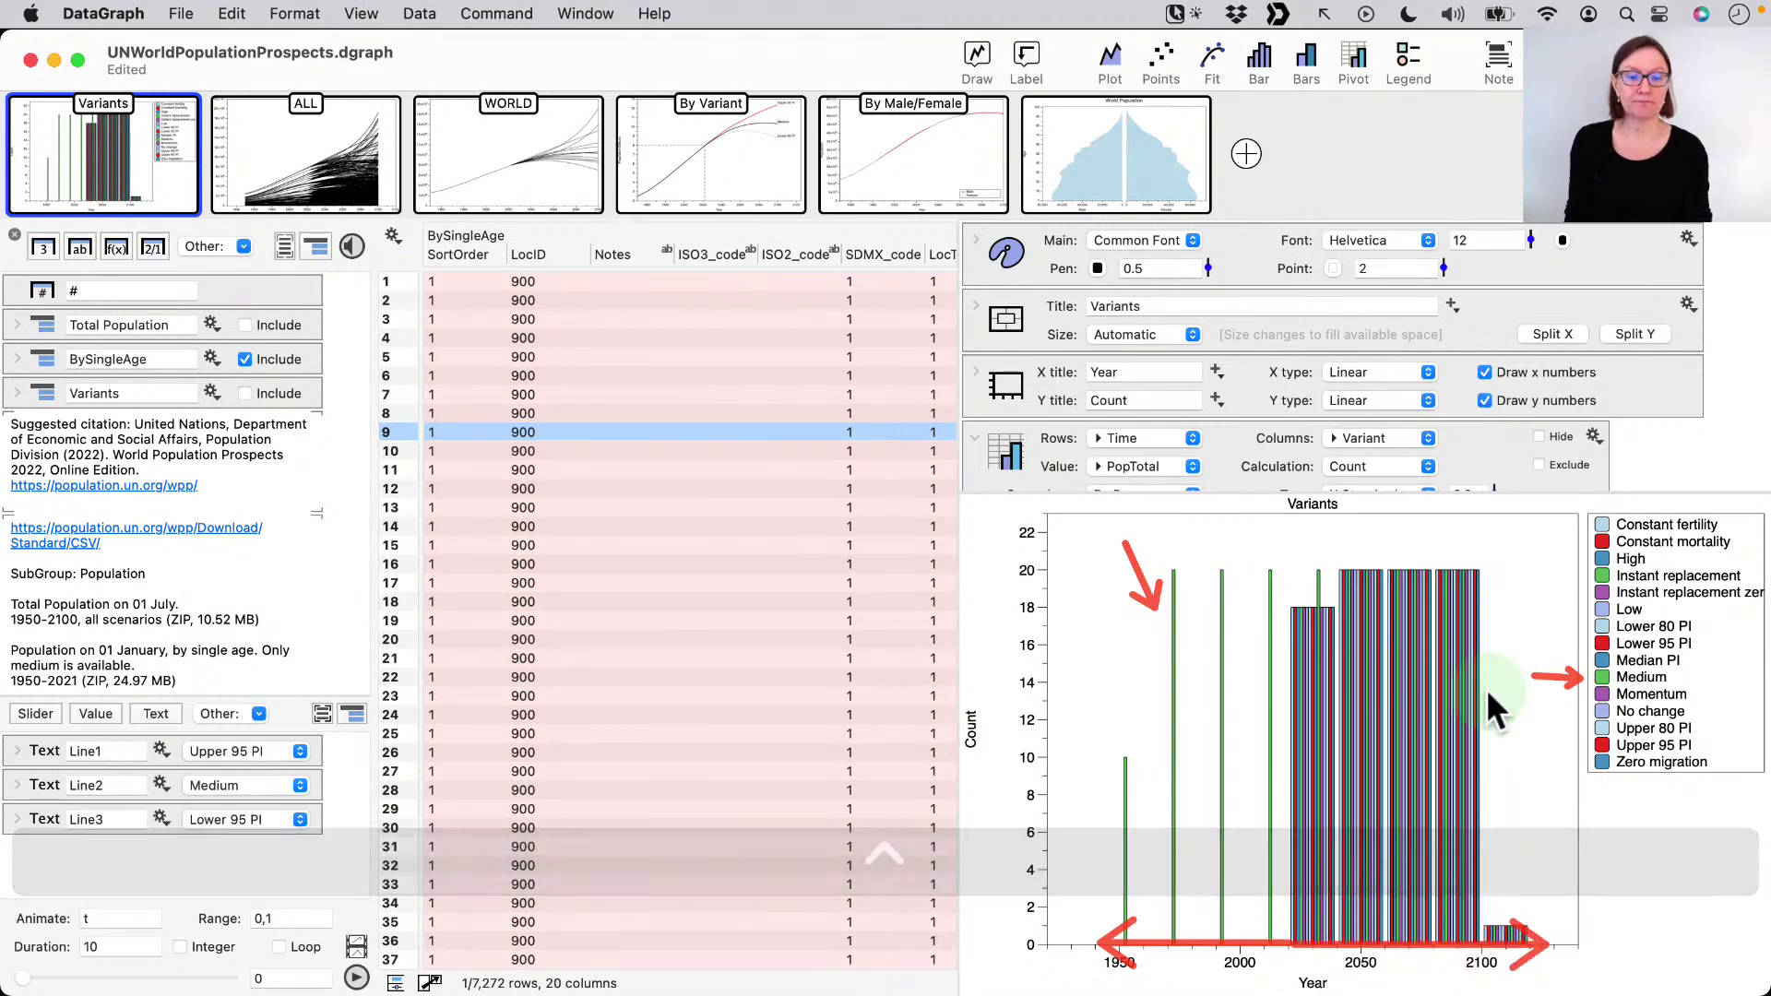
pyautogui.press('ctrl')
pyautogui.hotkey('ctrl', 'z')
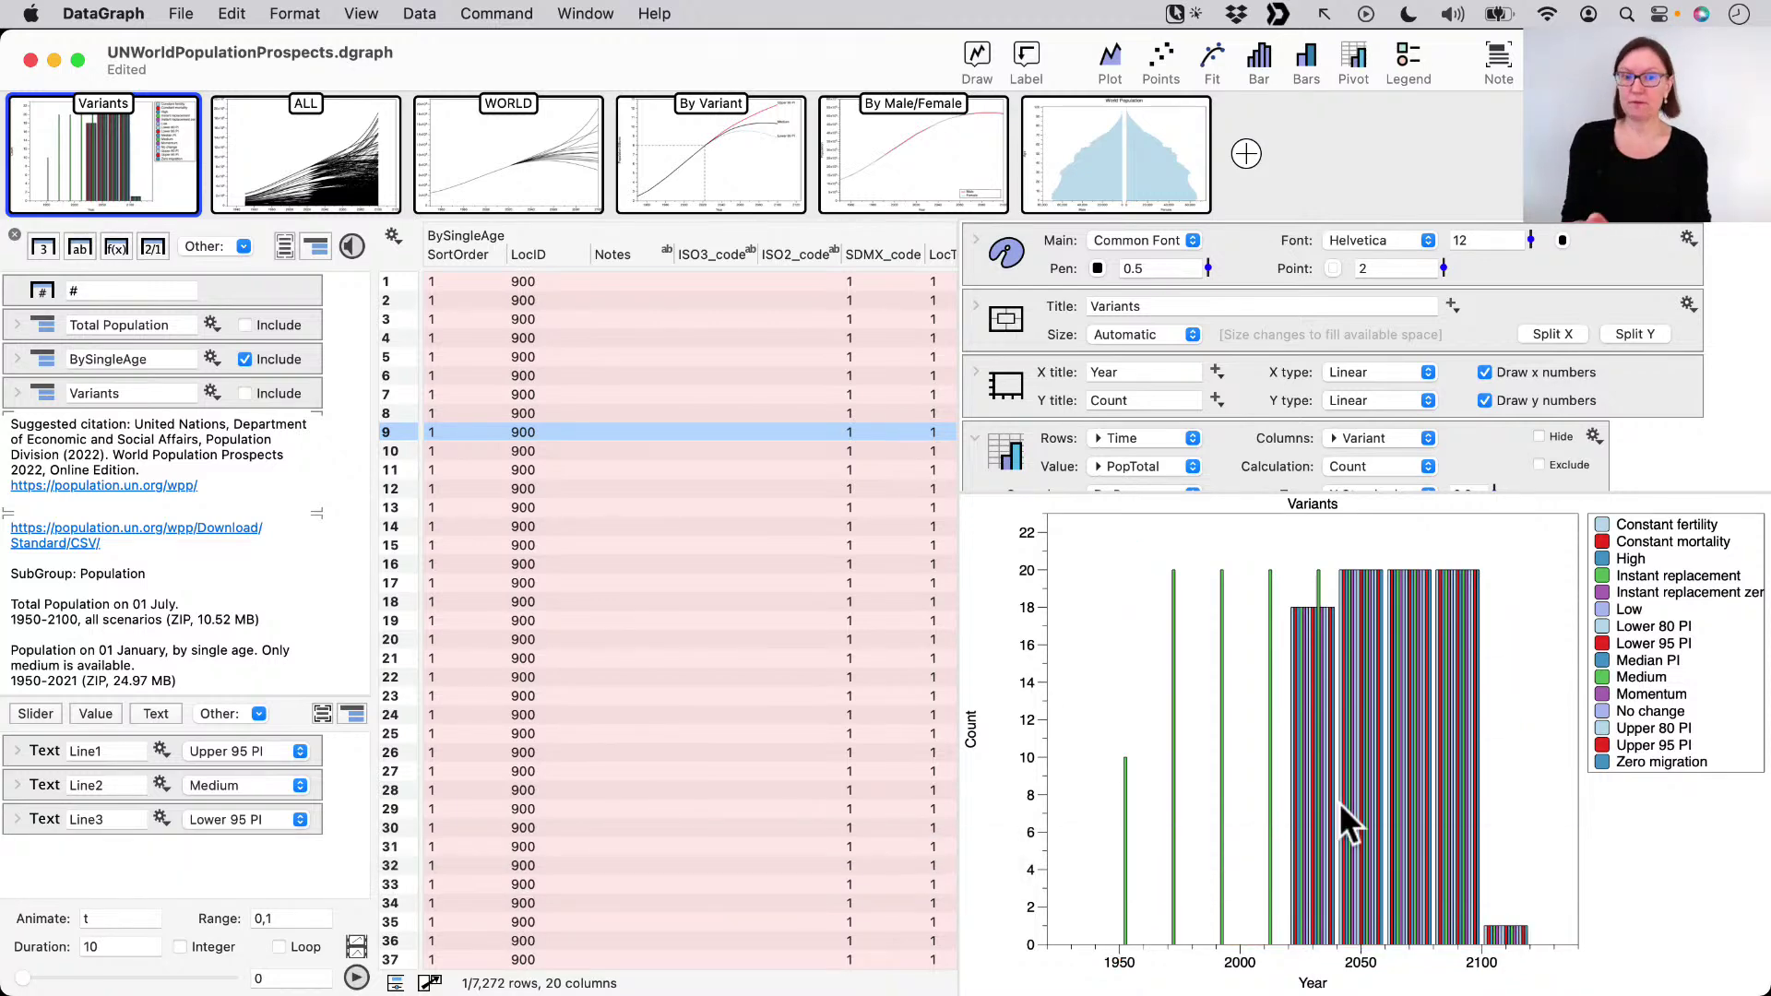
# - Mark the Variants pivot's Rows, Columns and Value settings with temporary arrows and clear the annotations
pyautogui.scroll(-3, 1053, 451)
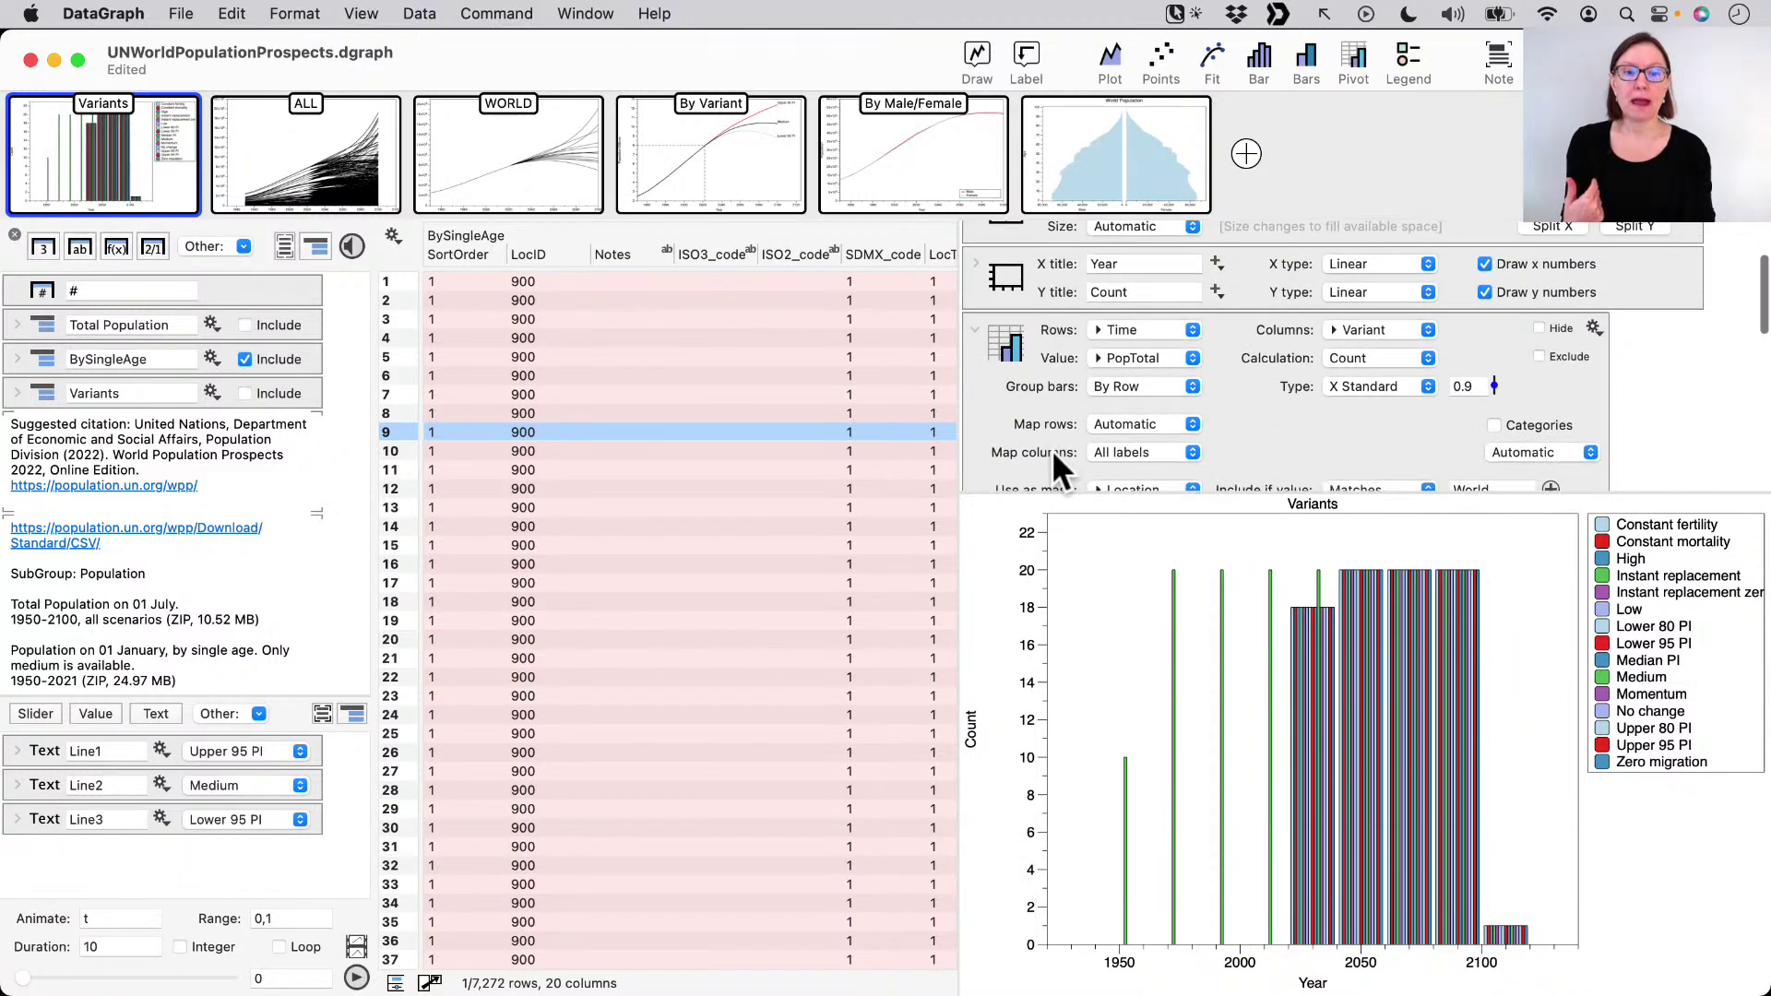
pyautogui.scroll(-1, 1033, 406)
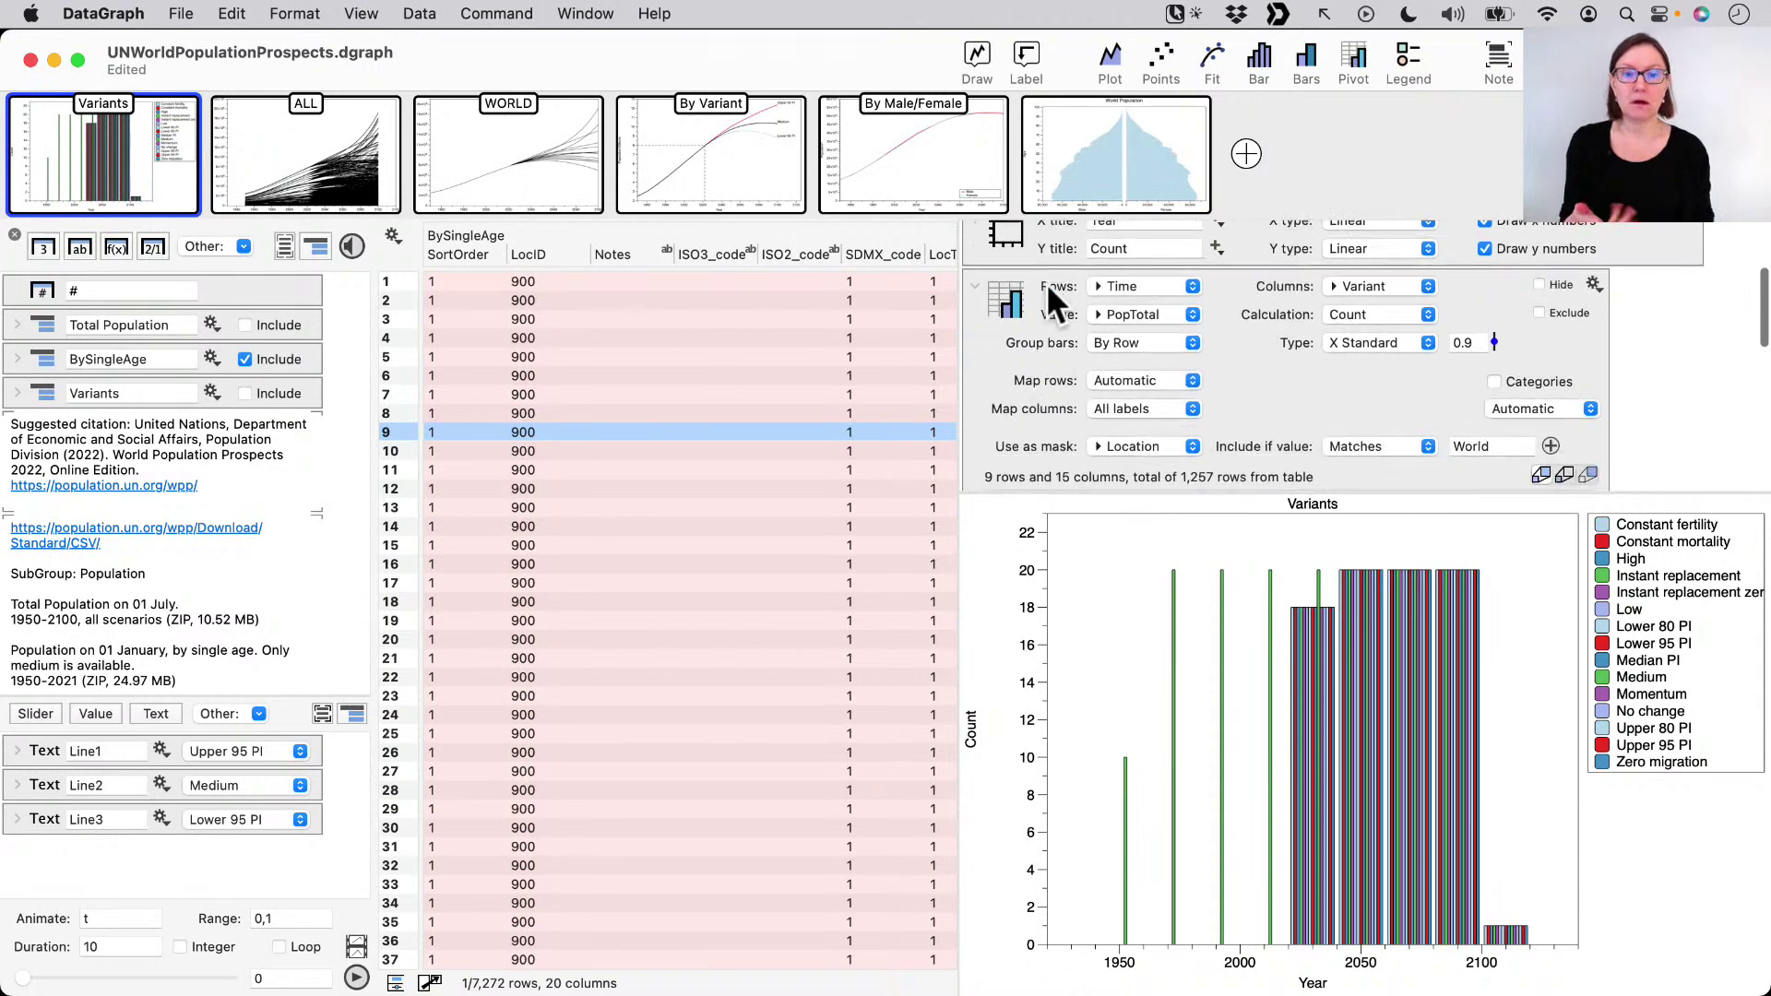
pyautogui.hotkey('ctrl', 'a')
pyautogui.moveTo(1005, 287); pyautogui.dragTo(1072, 288)
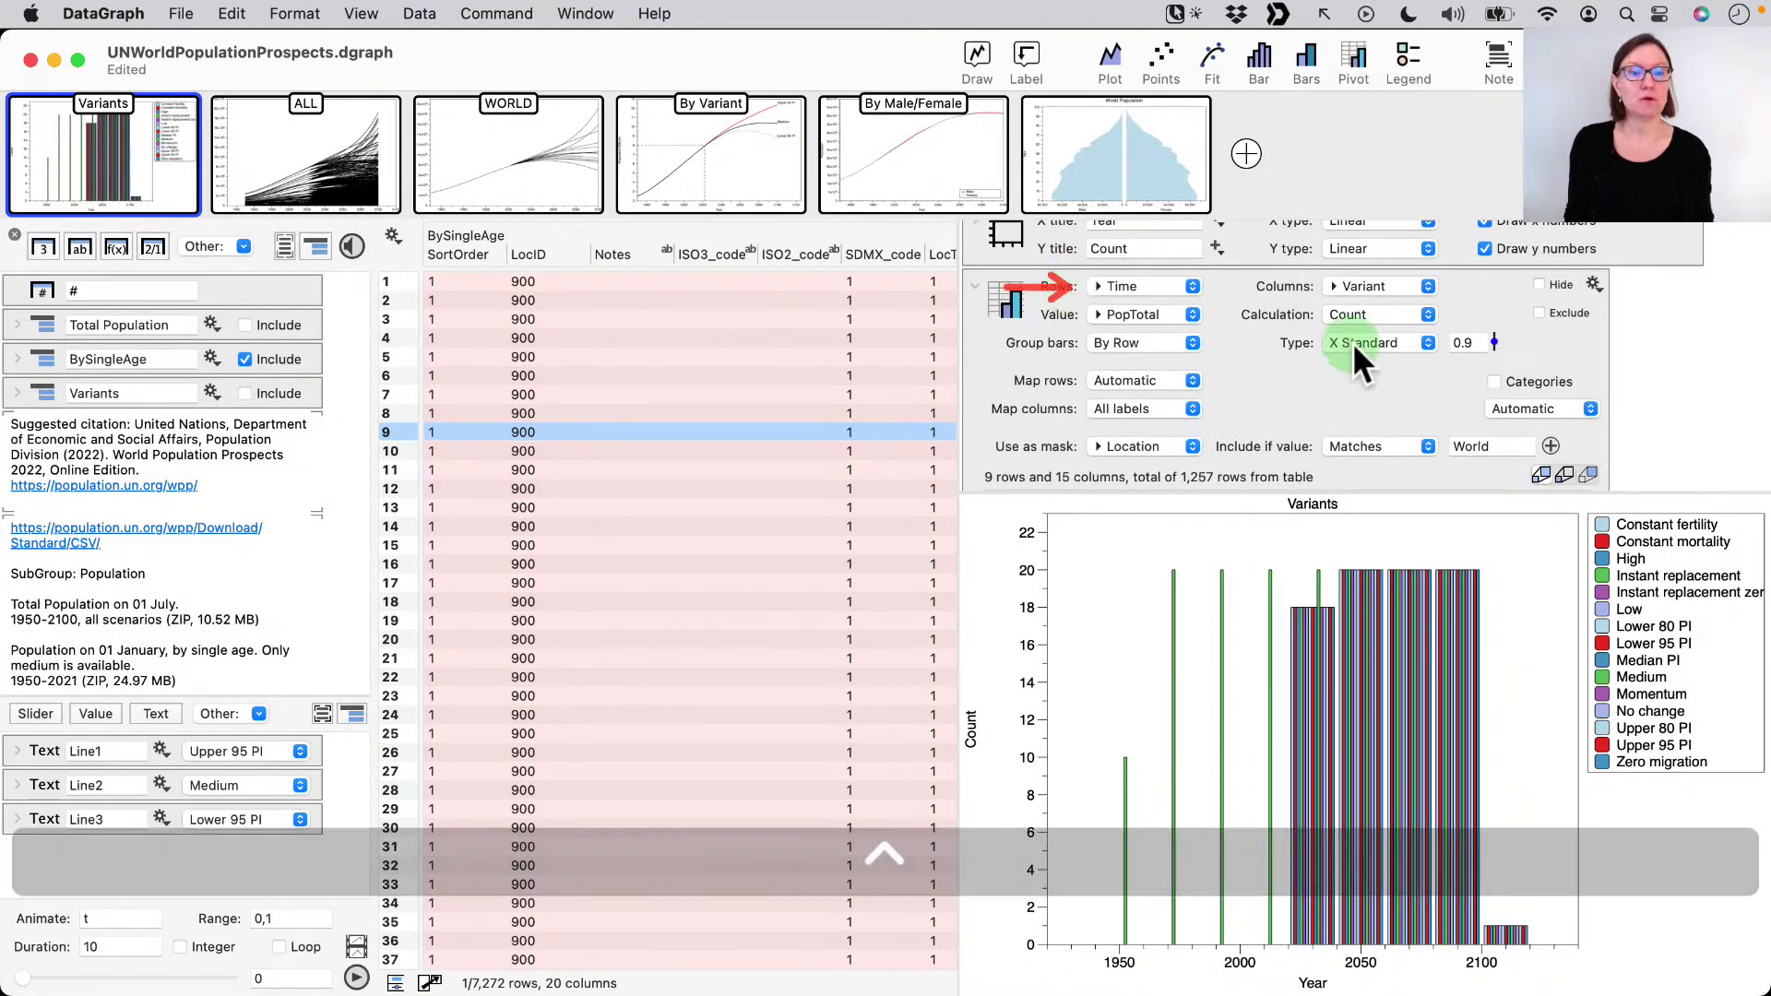
pyautogui.hotkey('ctrl', 'a')
pyautogui.moveTo(1217, 287); pyautogui.dragTo(1273, 286)
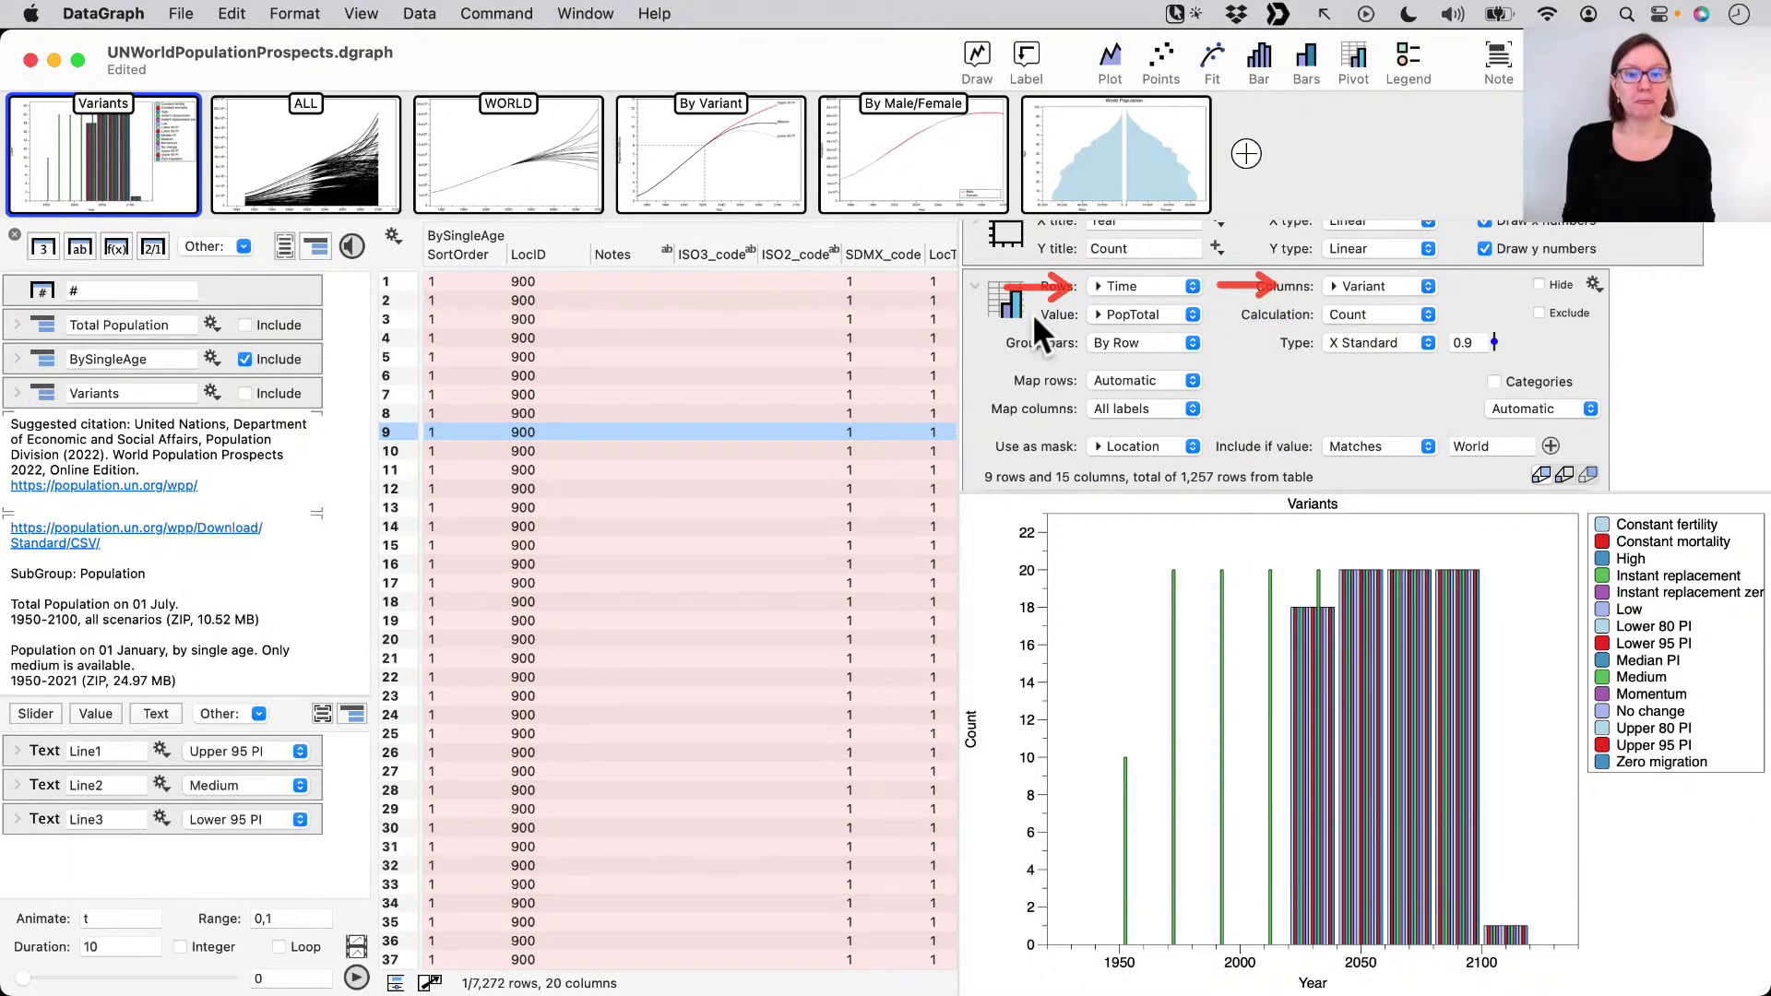
pyautogui.hotkey('ctrl', 'a')
pyautogui.moveTo(1010, 312); pyautogui.dragTo(1070, 311)
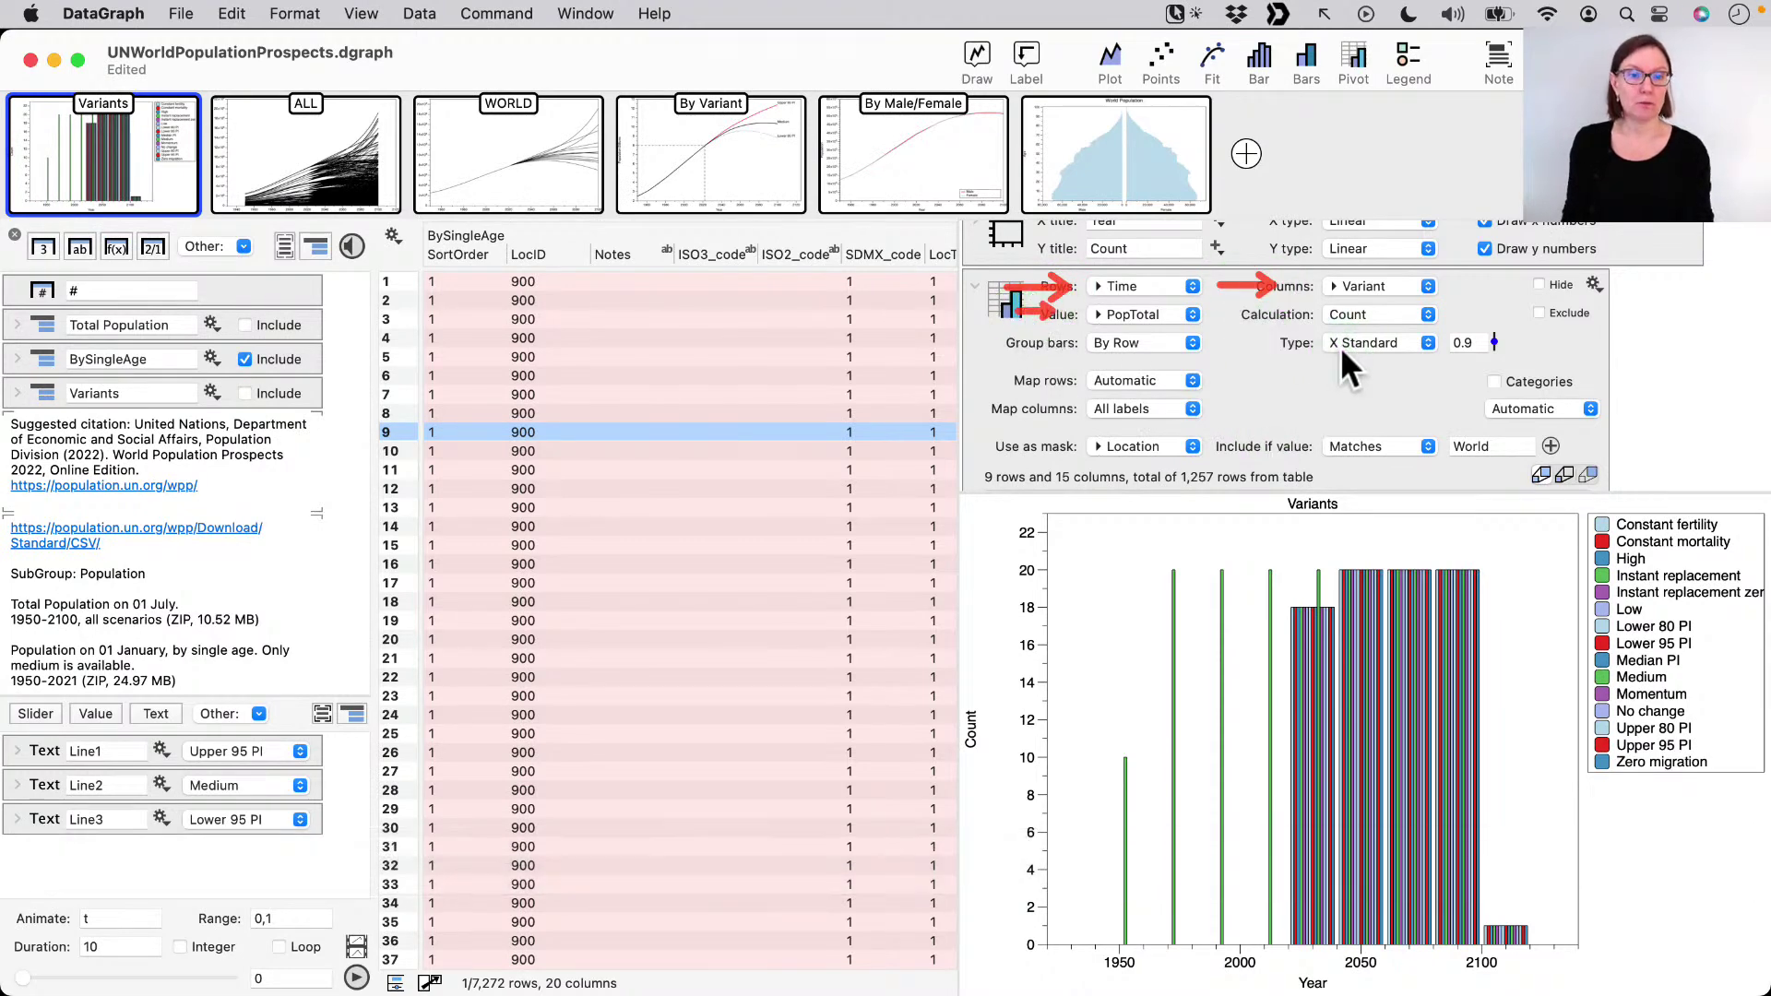
pyautogui.scroll(-2, 1293, 406)
pyautogui.scroll(2, 1293, 406)
pyautogui.scroll(2, 1293, 406)
pyautogui.scroll(-2, 1293, 406)
pyautogui.scroll(2, 1293, 406)
pyautogui.scroll(-2, 1293, 406)
pyautogui.press('ctrl')
# - Examine the Variants pivot's table of counts per period and variant, and its Location mask matching World
pyautogui.scroll(-5, 1293, 405)
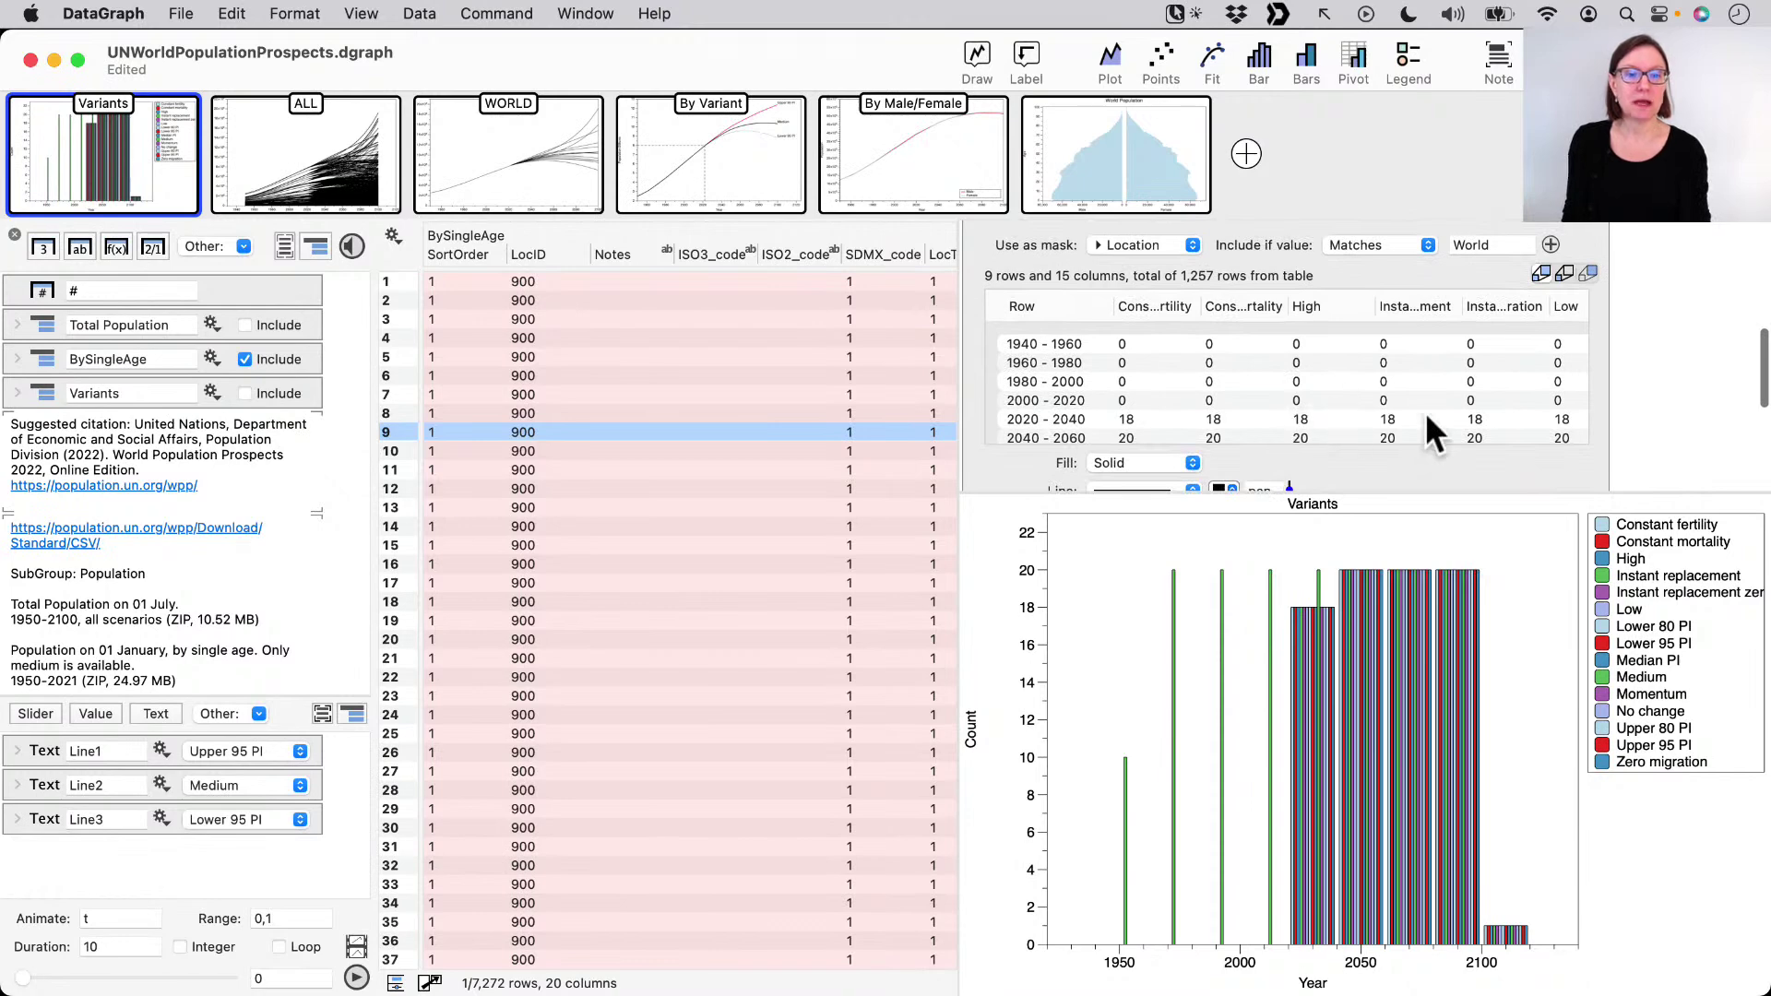
pyautogui.scroll(-3, 1427, 417)
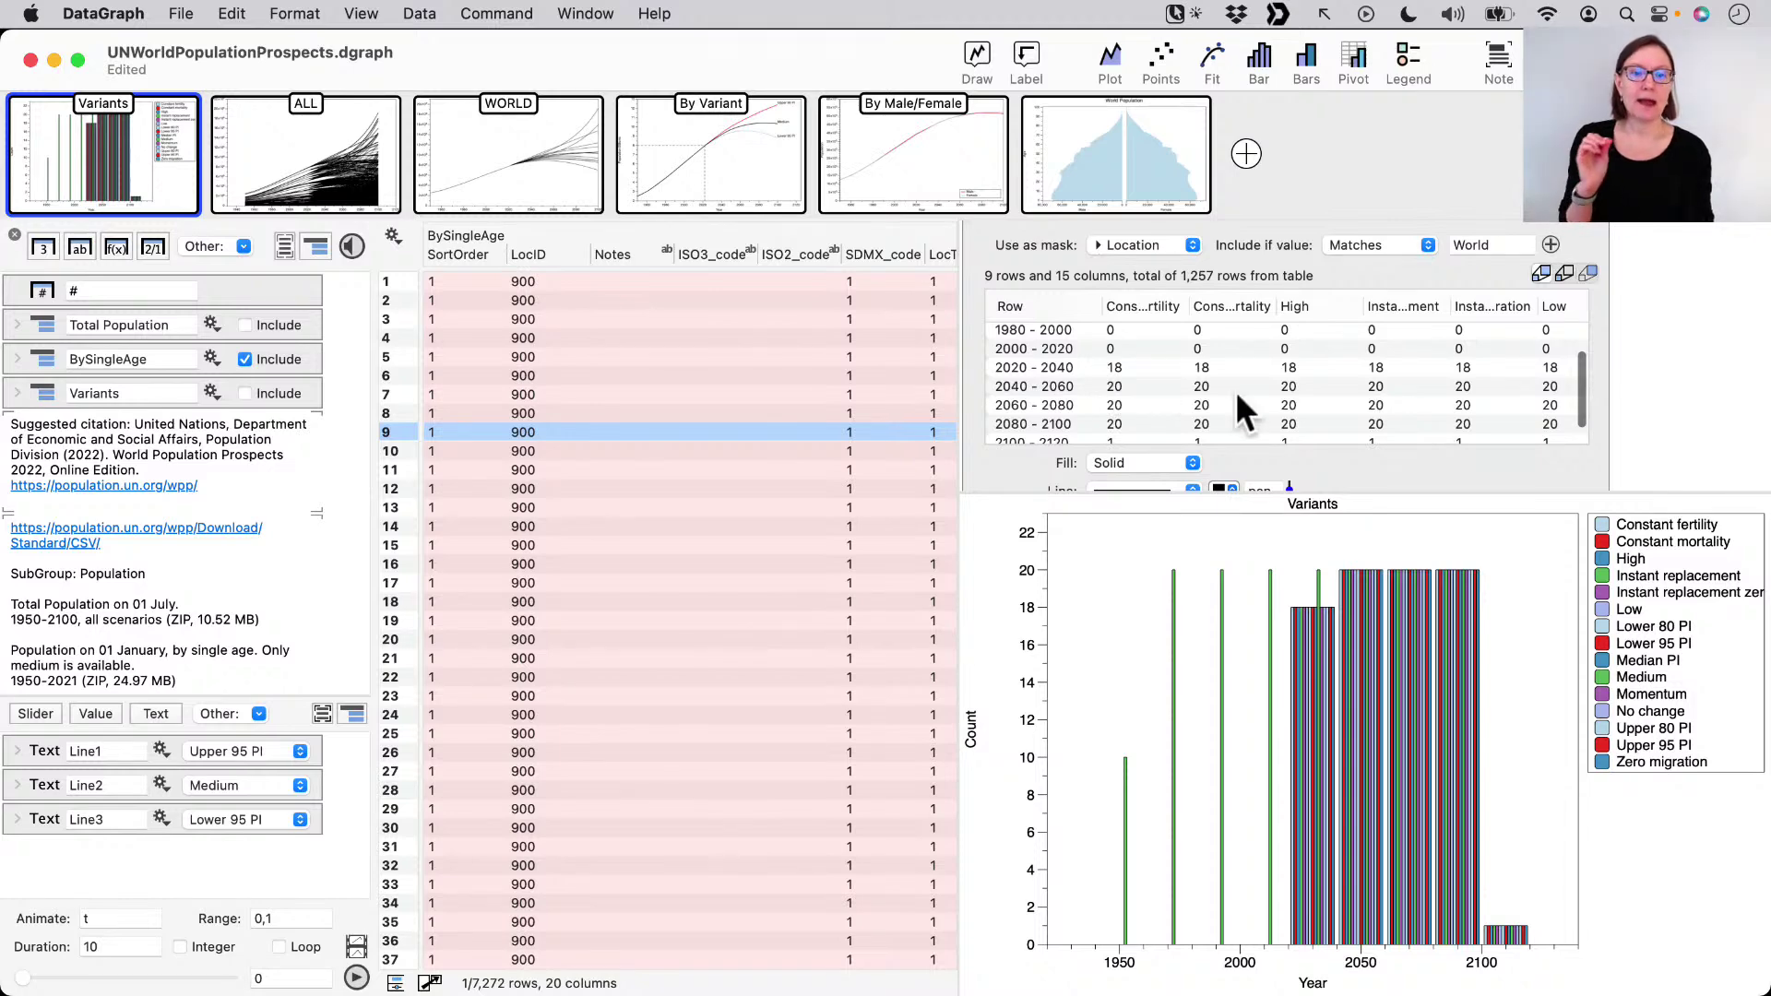
pyautogui.scroll(3, 1217, 393)
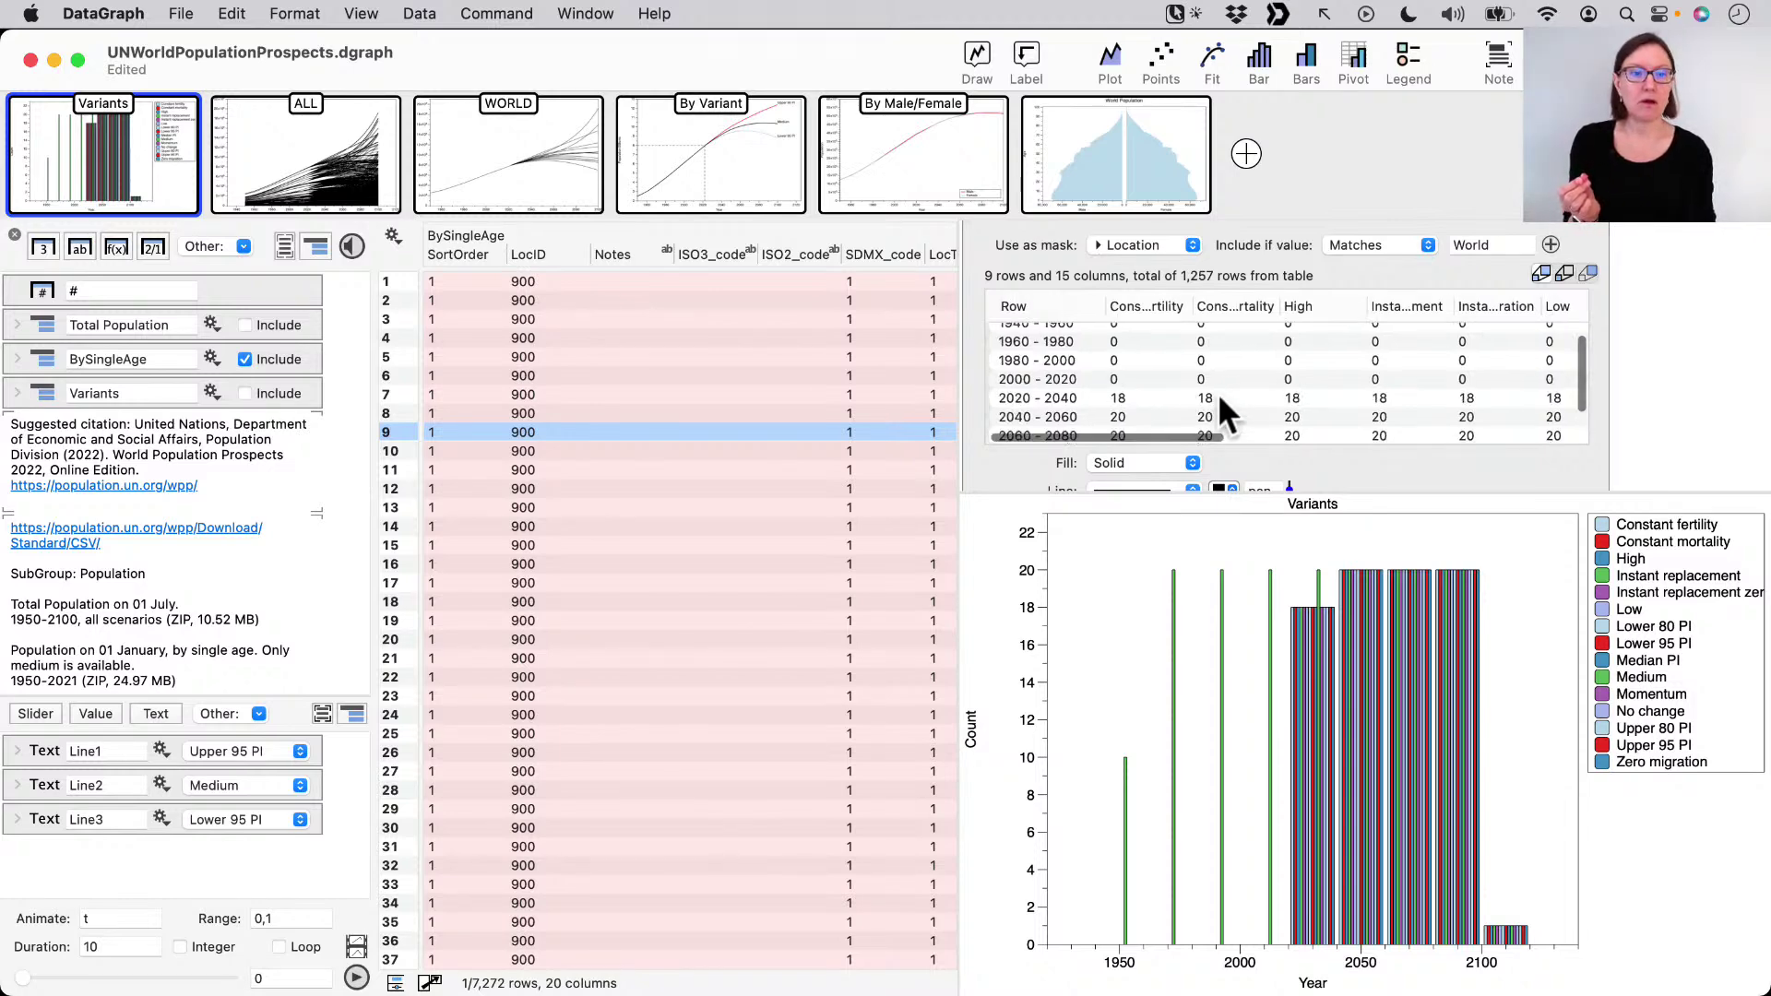
pyautogui.scroll(3, 1247, 253)
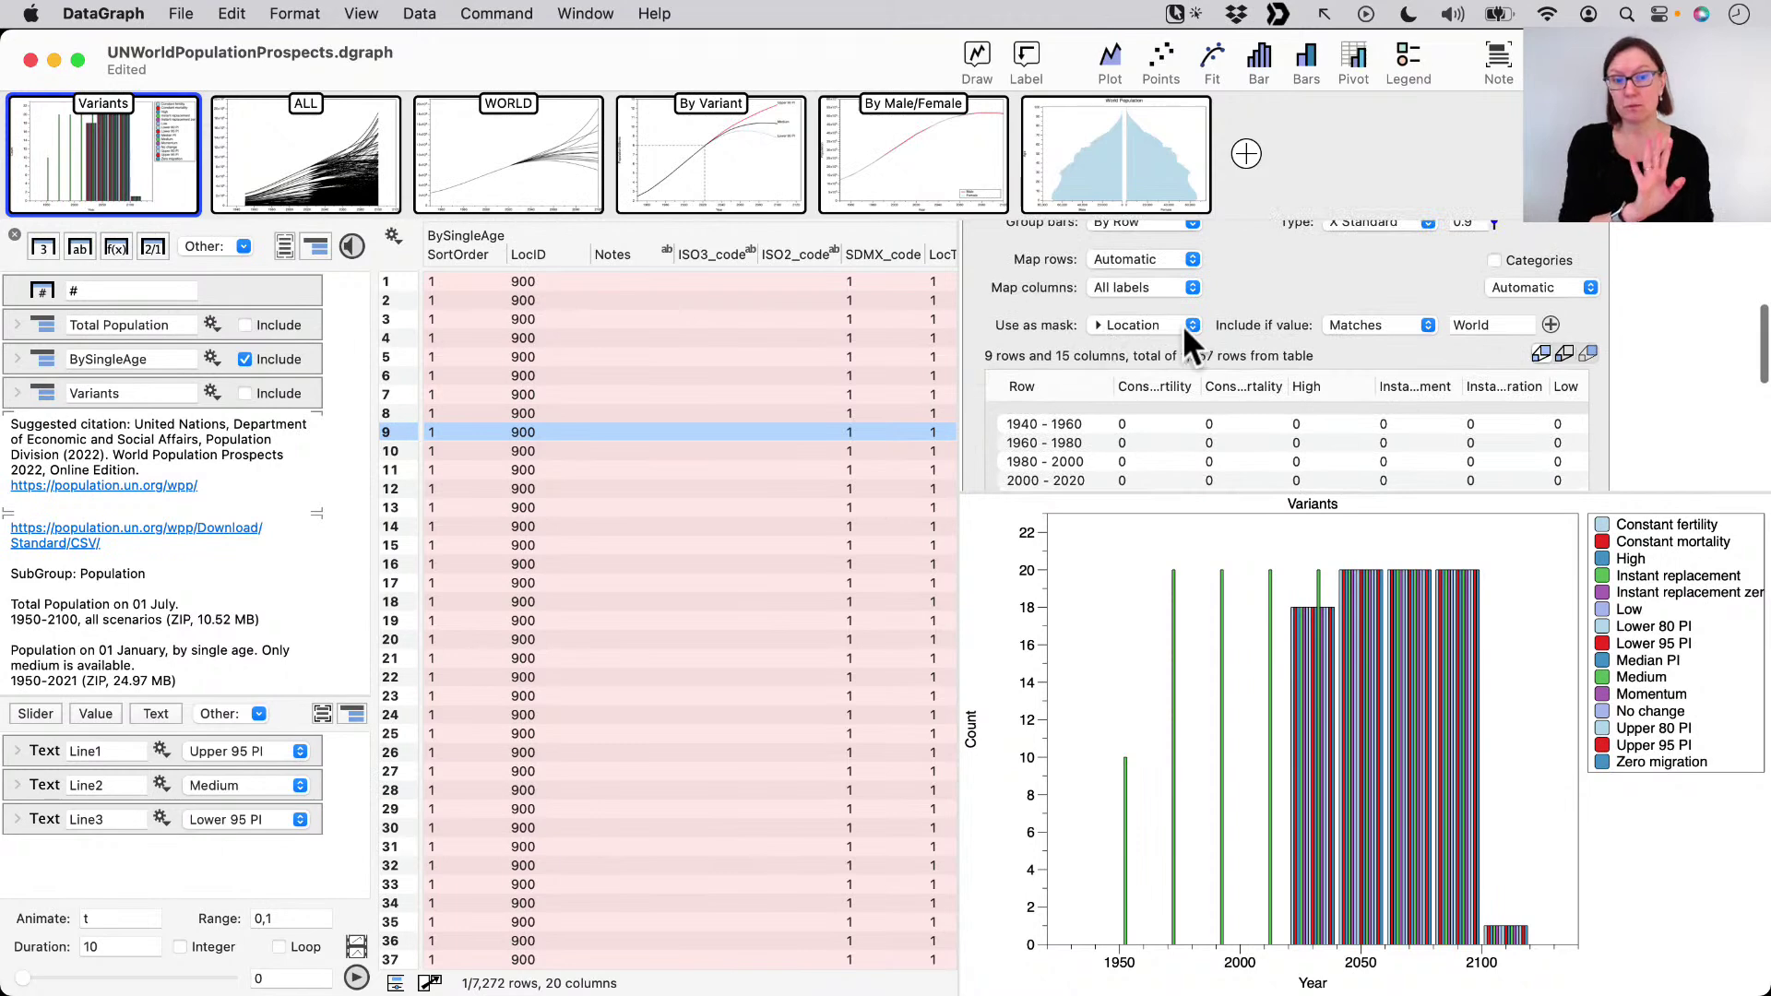
pyautogui.hotkey('ctrl', 'a')
pyautogui.moveTo(932, 330); pyautogui.dragTo(1014, 325)
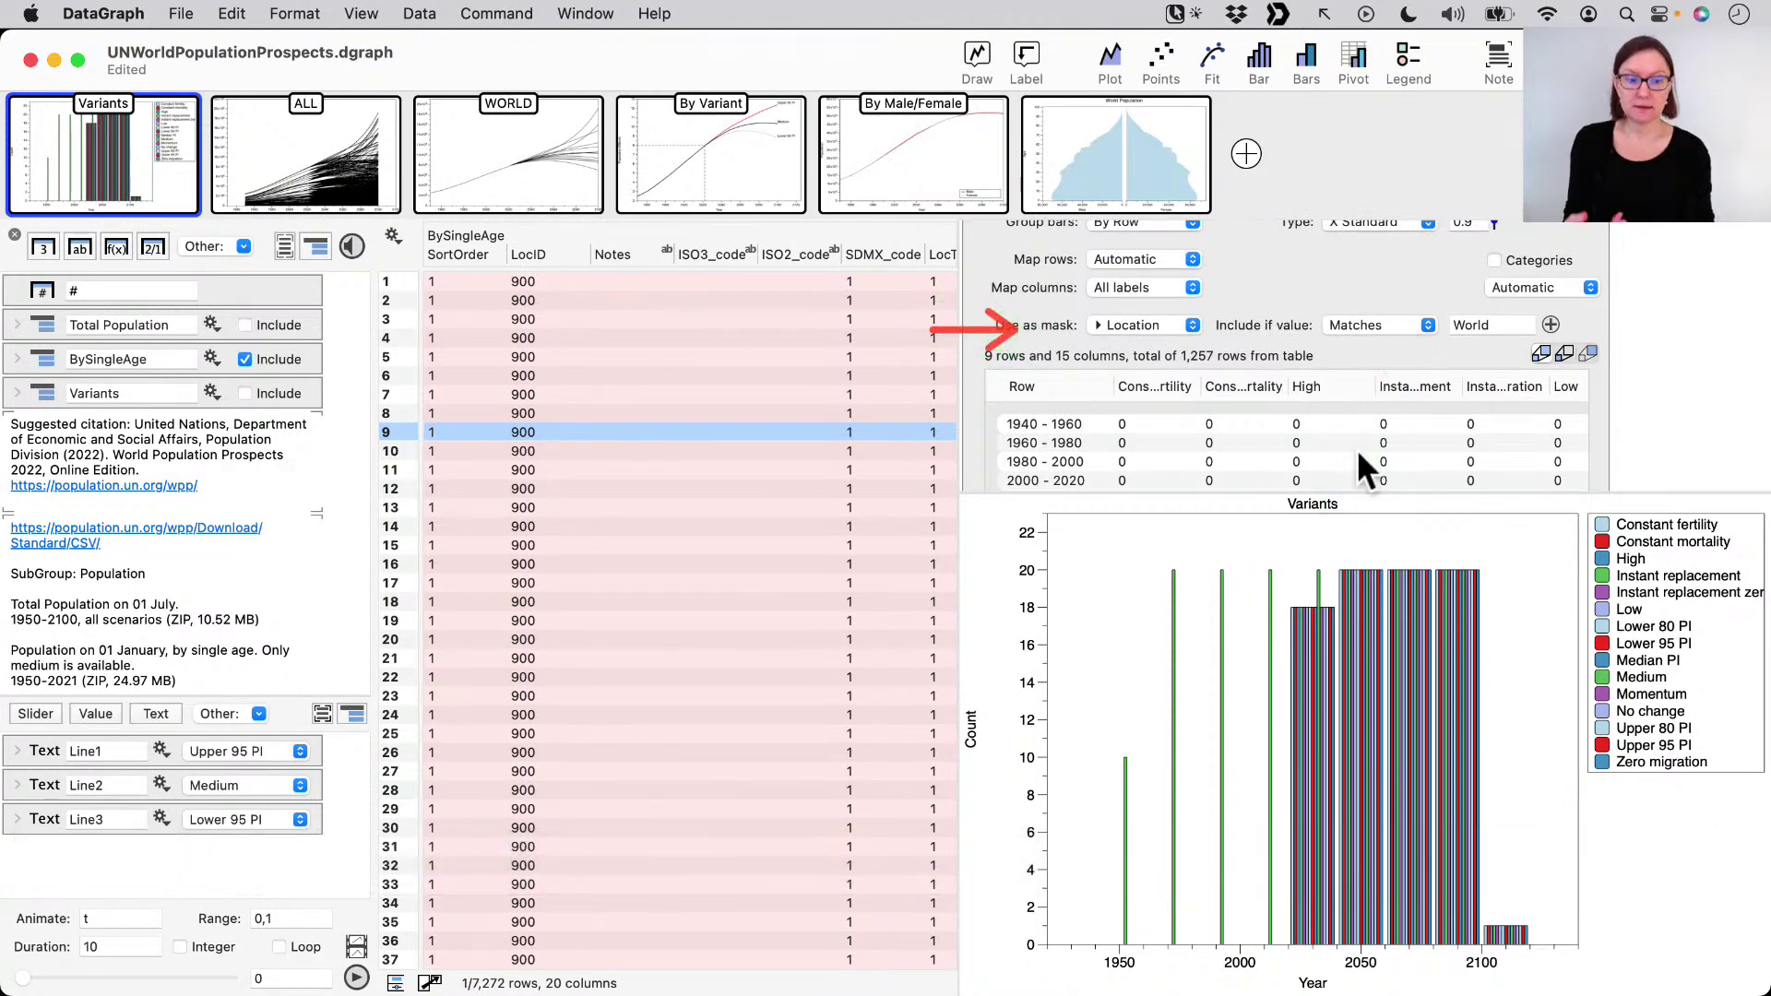
pyautogui.hotkey('ctrl', 'c')
pyautogui.hotkey('ctrl', 'x')
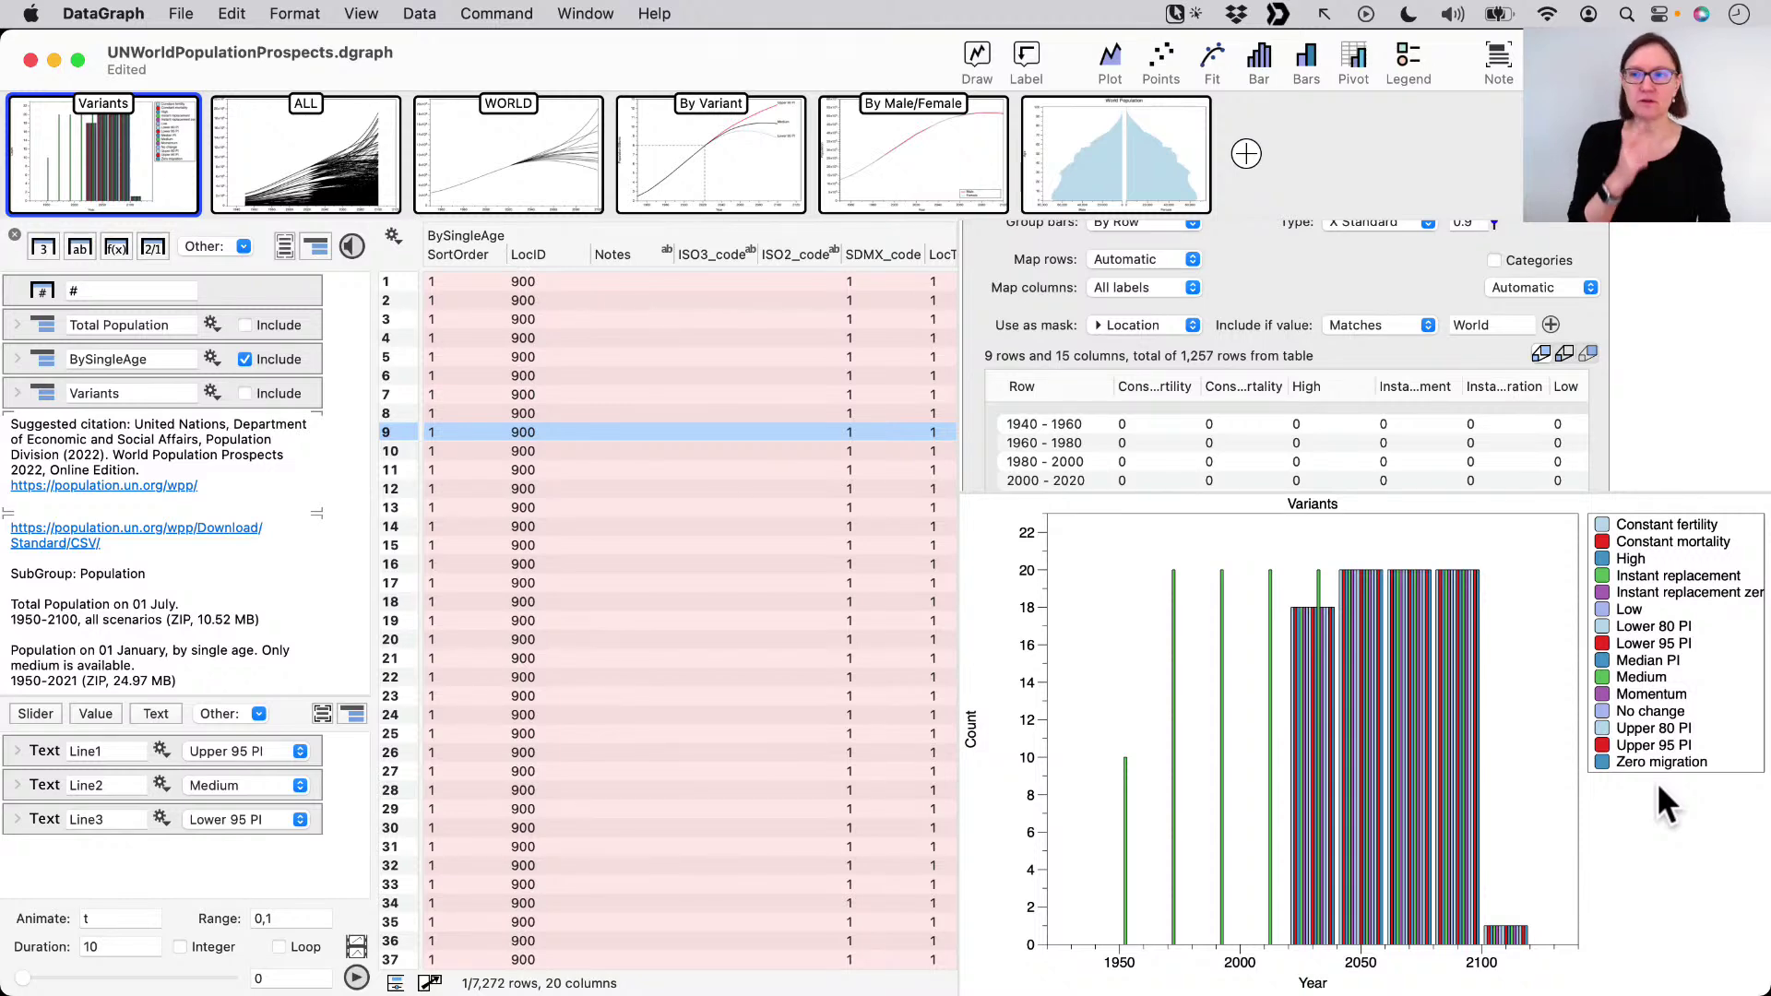
# - Search the online examples for "hur" and open the Atlantic hurricane database (HURDAT2) example
pyautogui.click(177, 11)
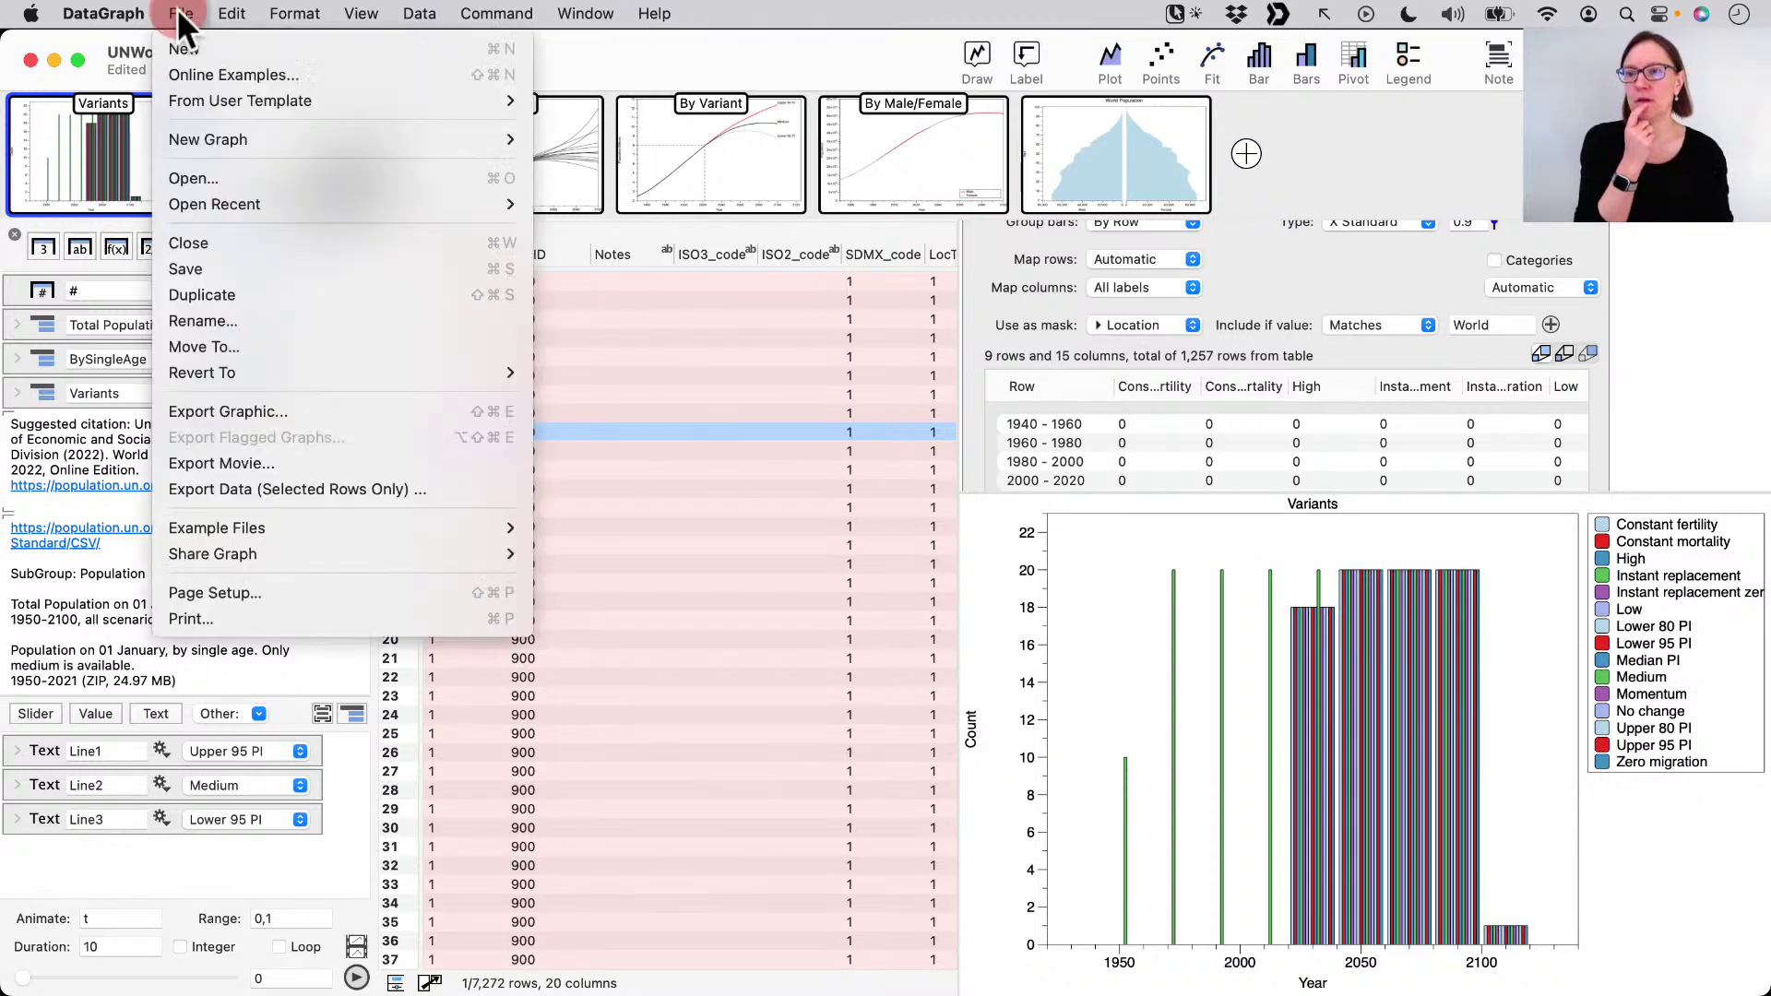
pyautogui.click(212, 70)
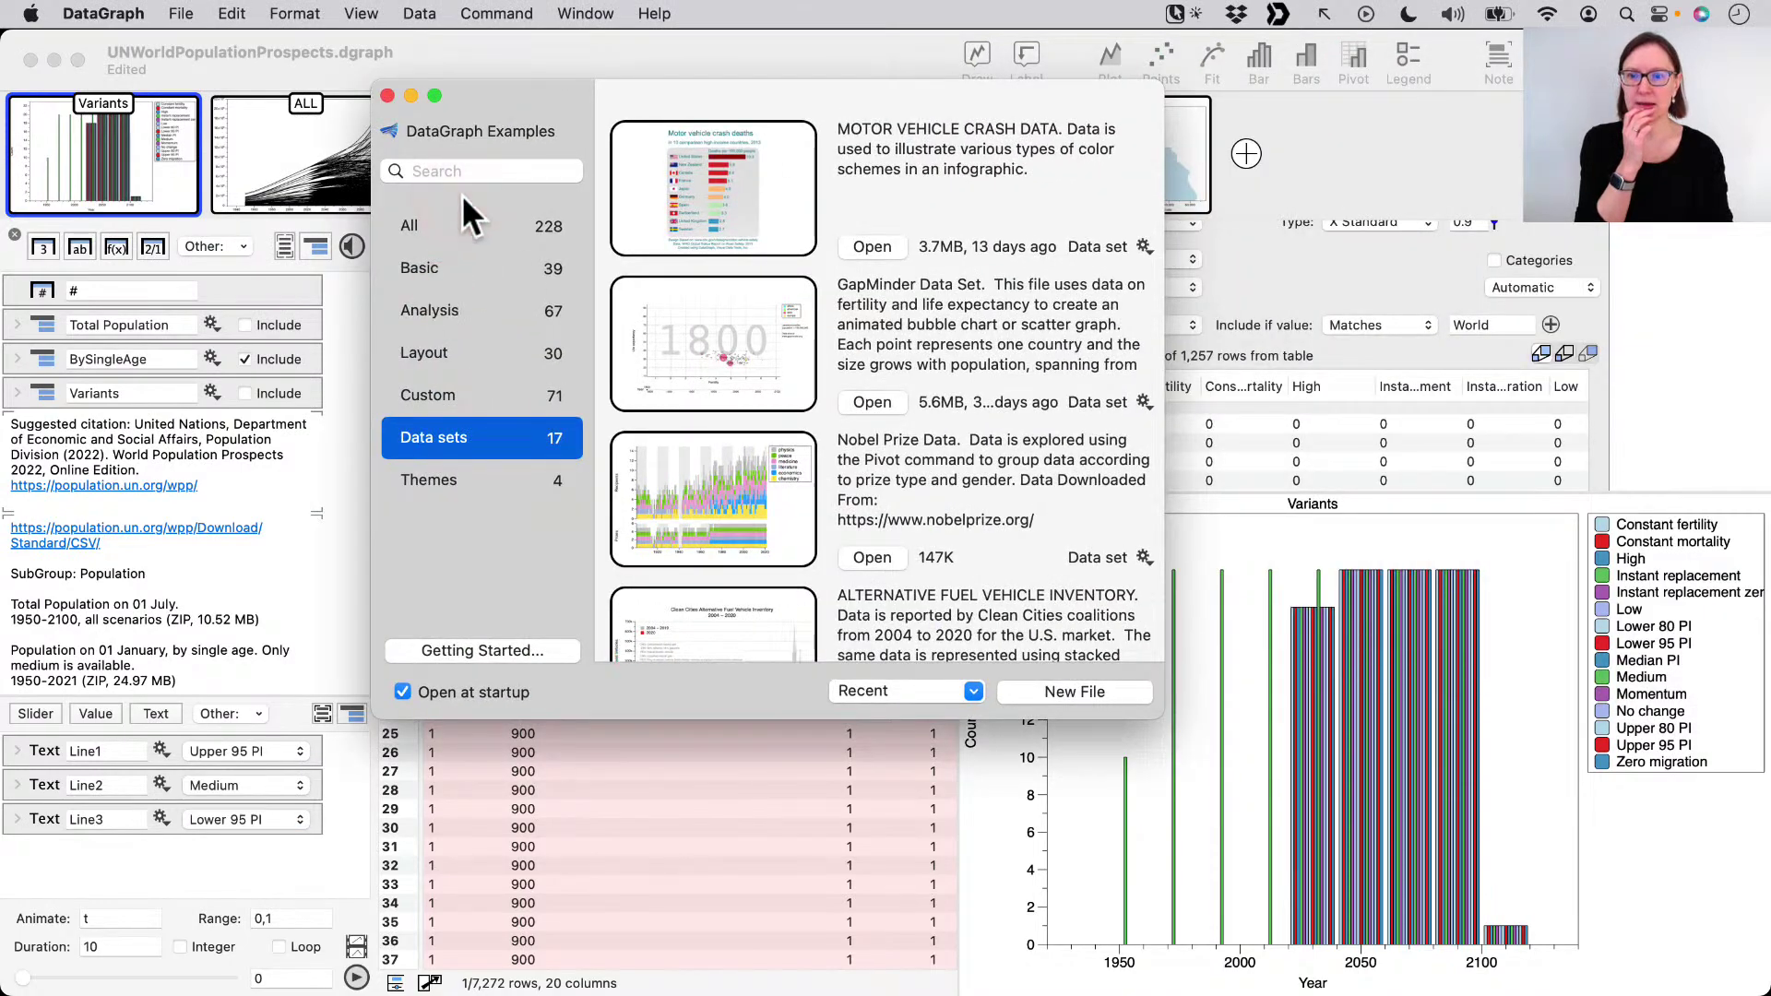
pyautogui.click(484, 171)
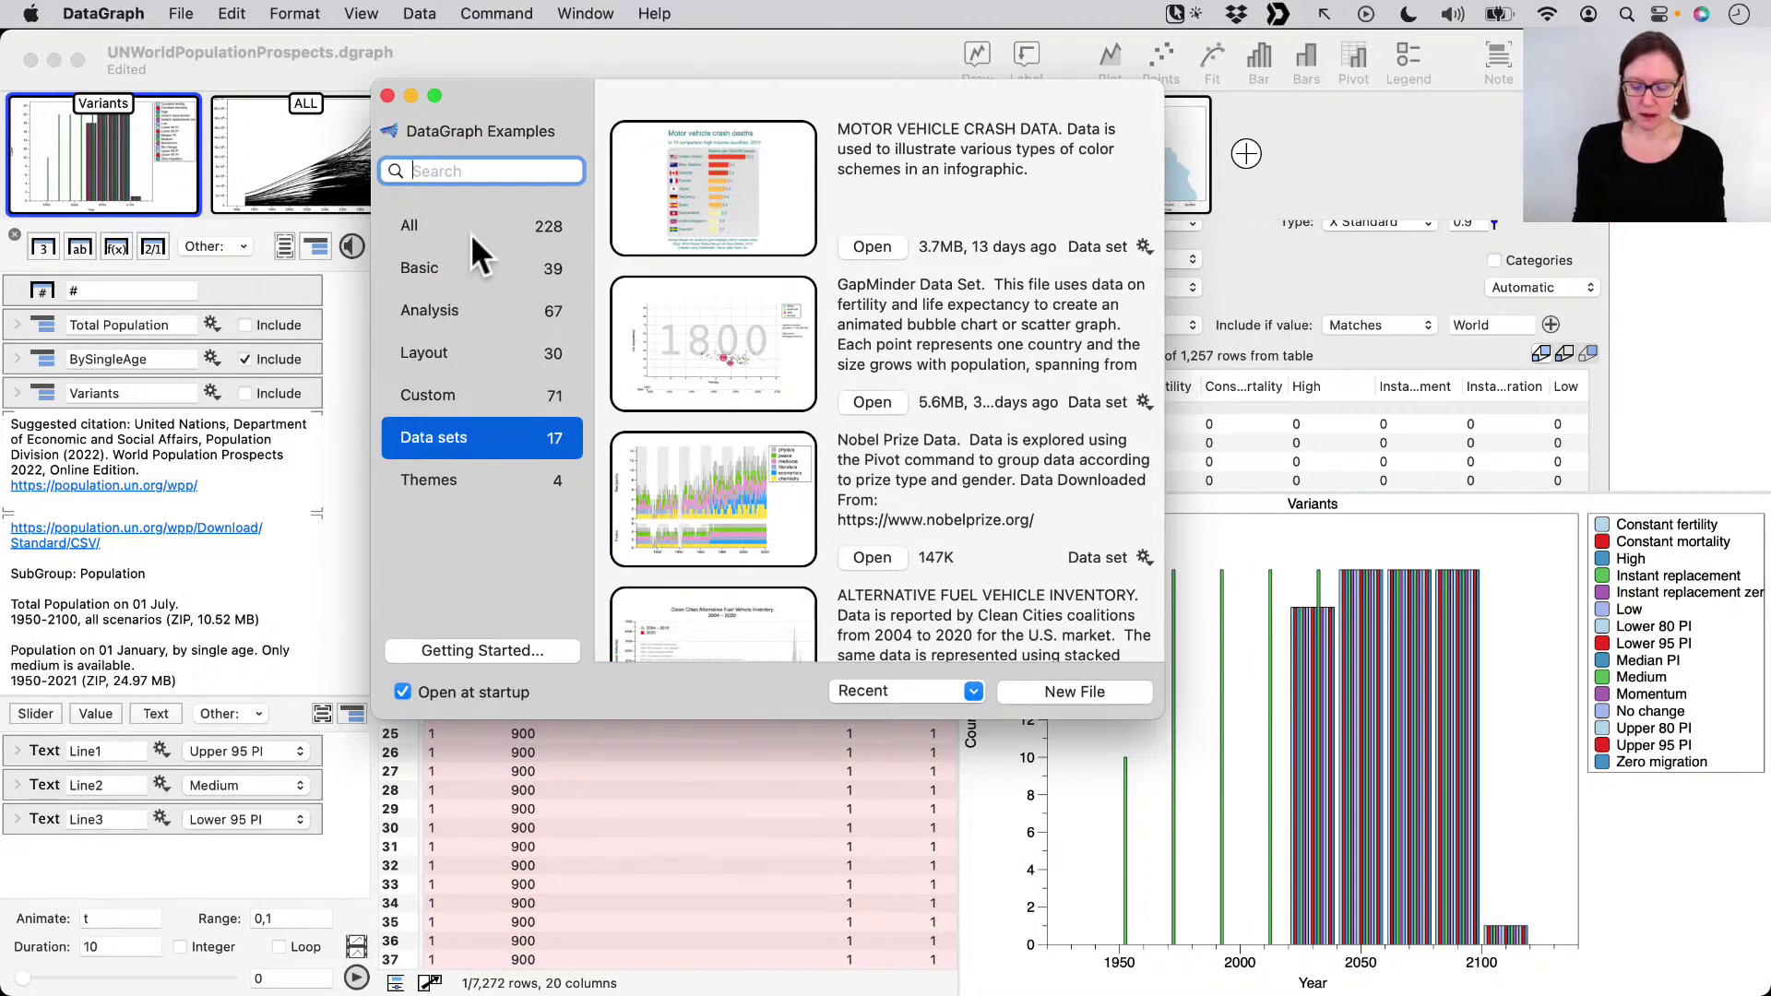
pyautogui.write('hur')
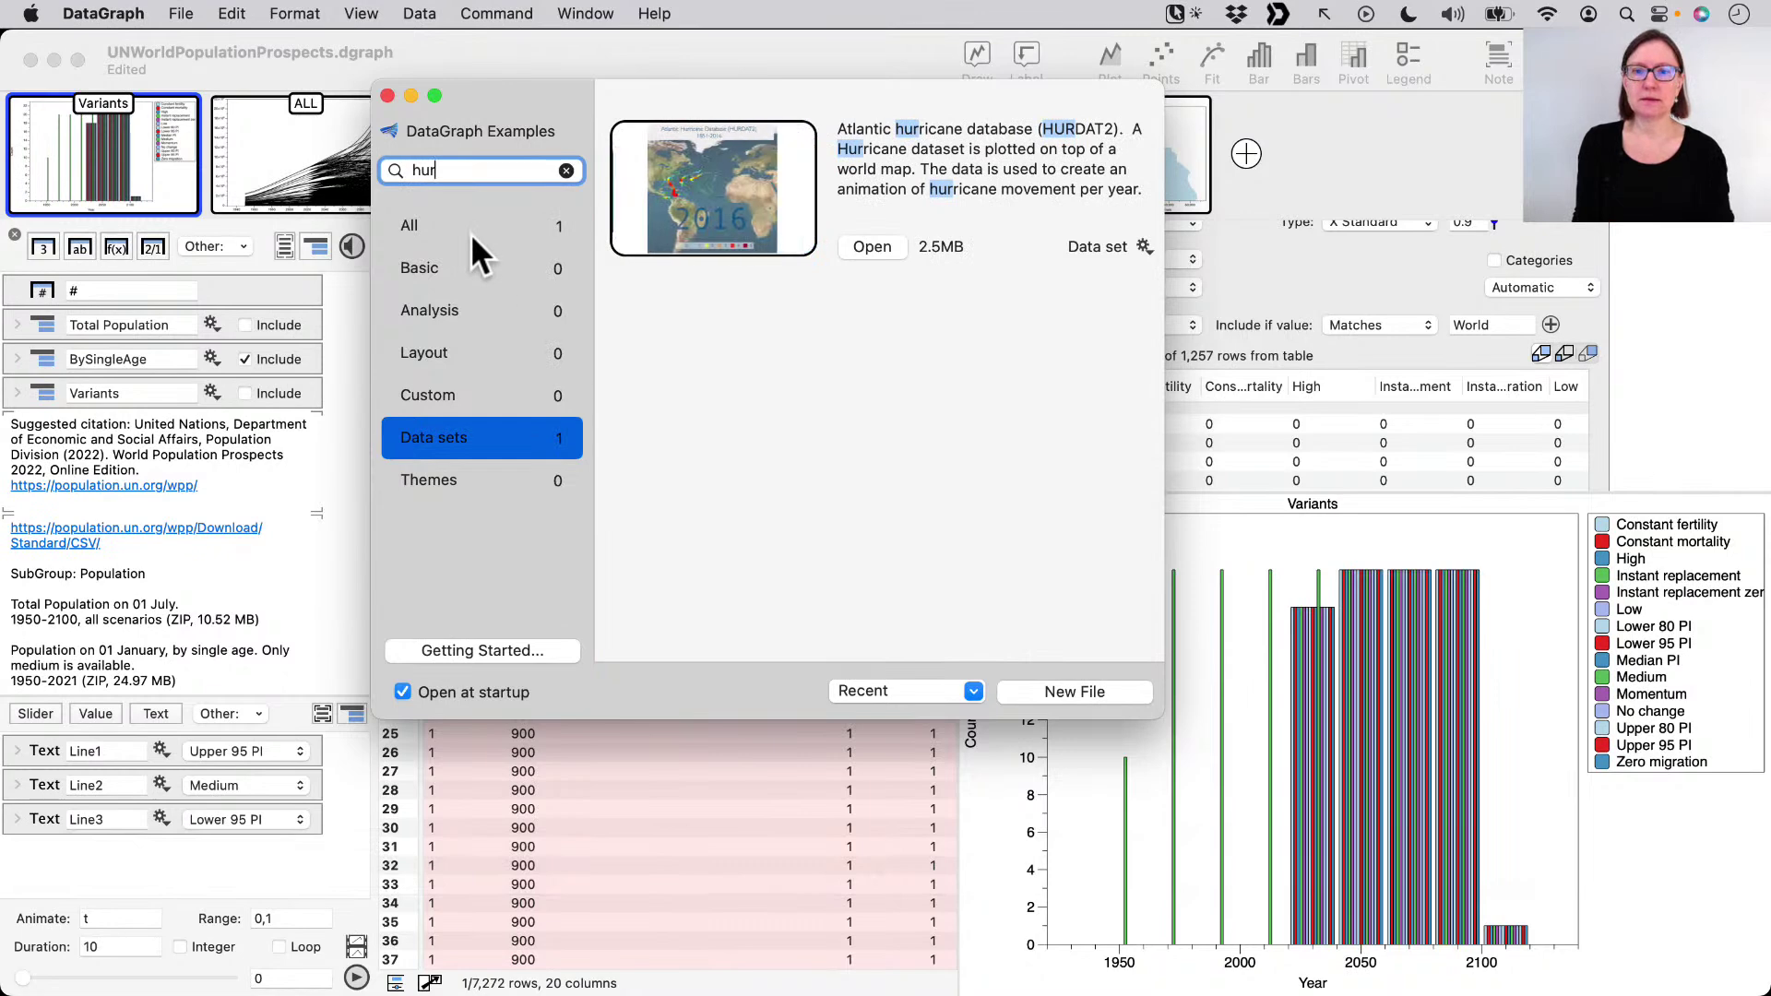
pyautogui.click(900, 257)
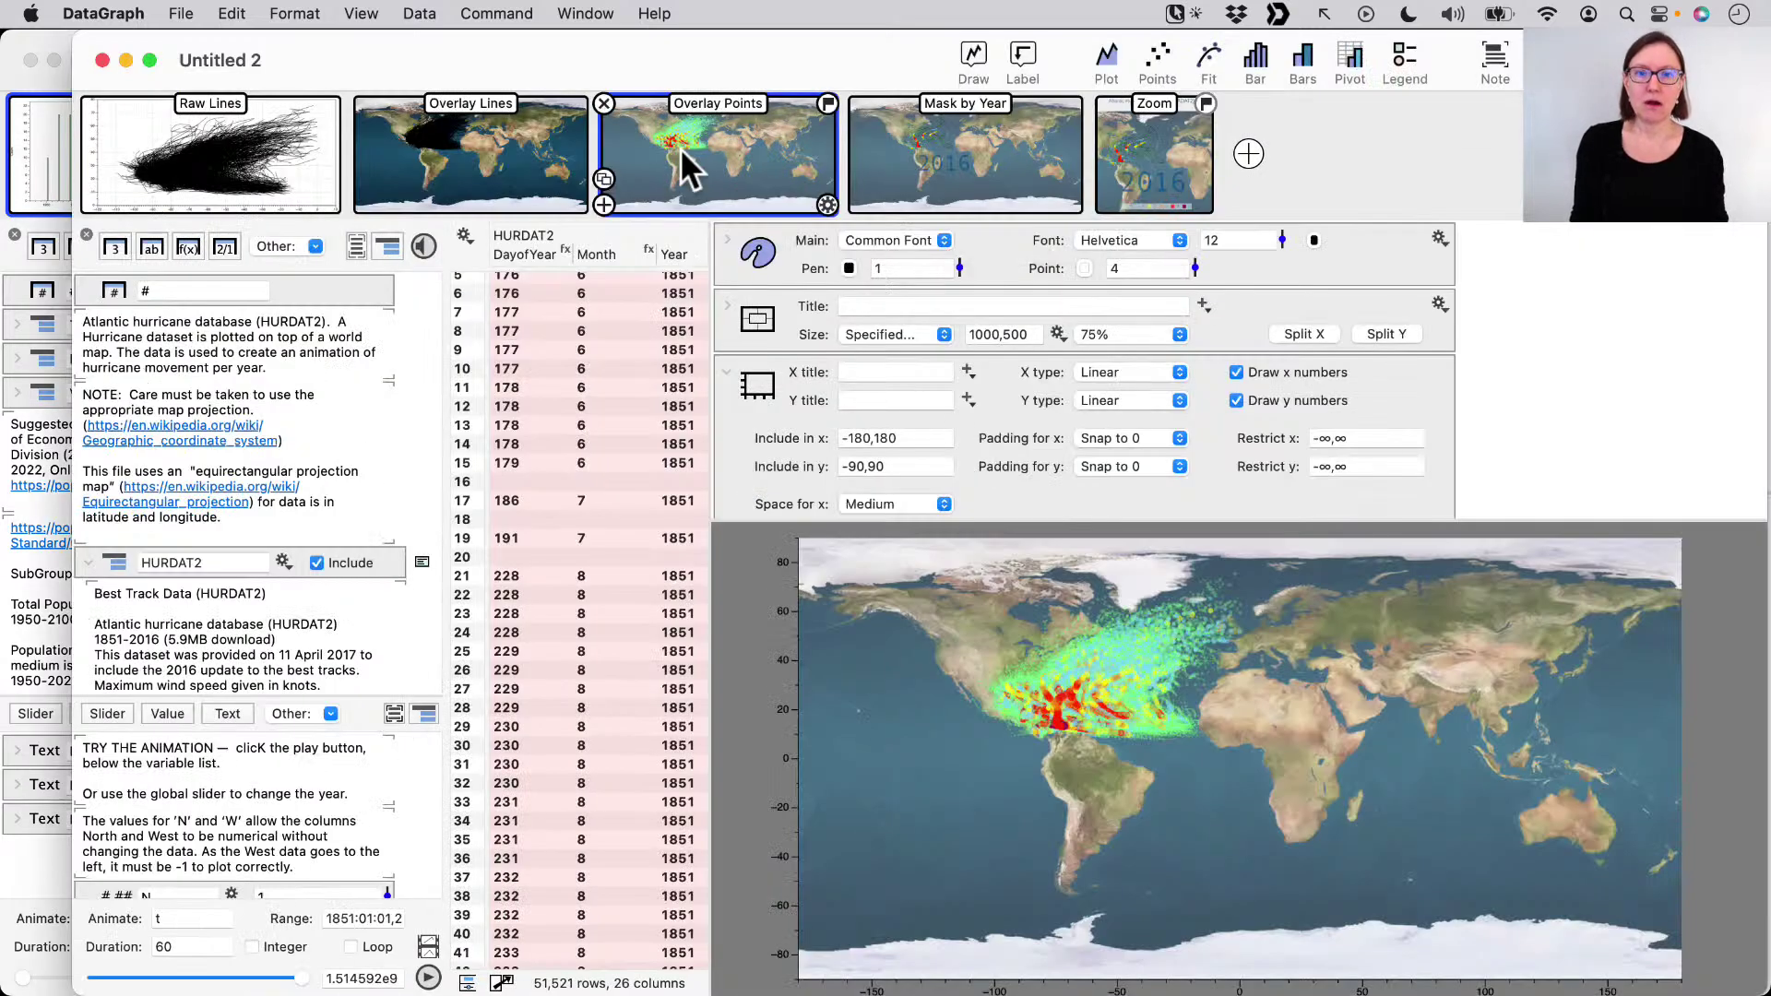
# - View the Mask by Year, Raw Lines and Overlay Lines graphs, and read the notes on overlaying latitude and longitude data on the map
pyautogui.click(939, 163)
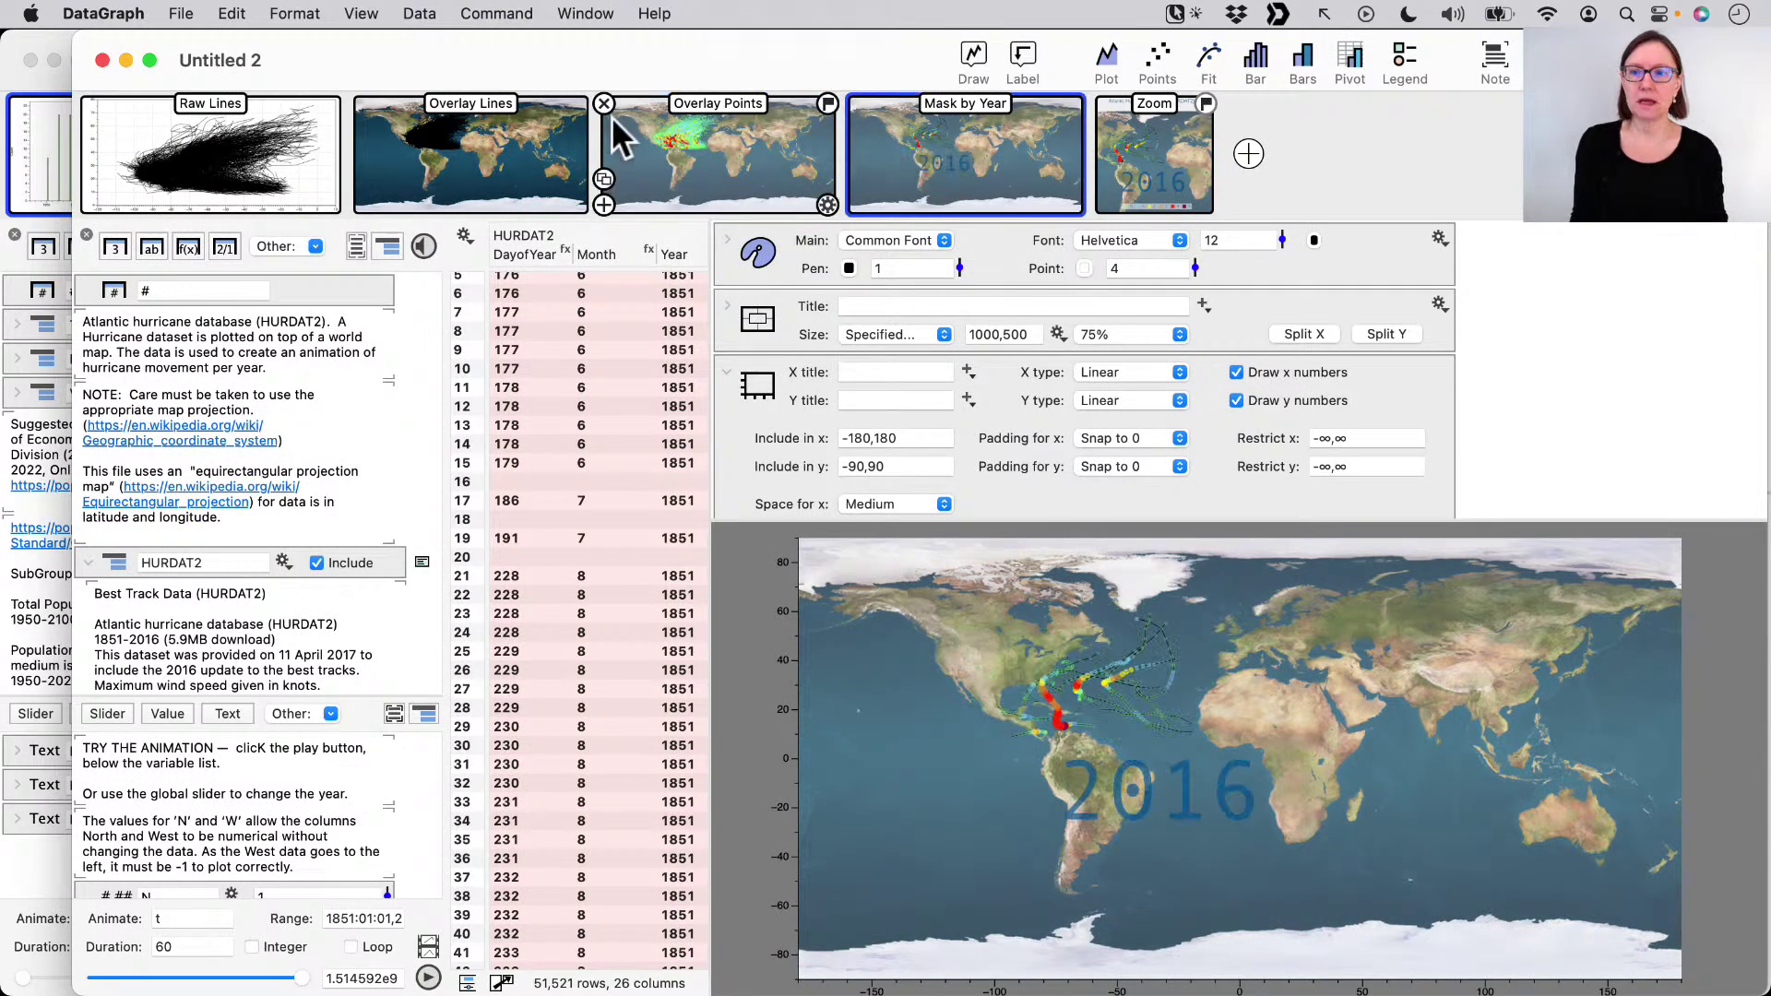
pyautogui.click(231, 152)
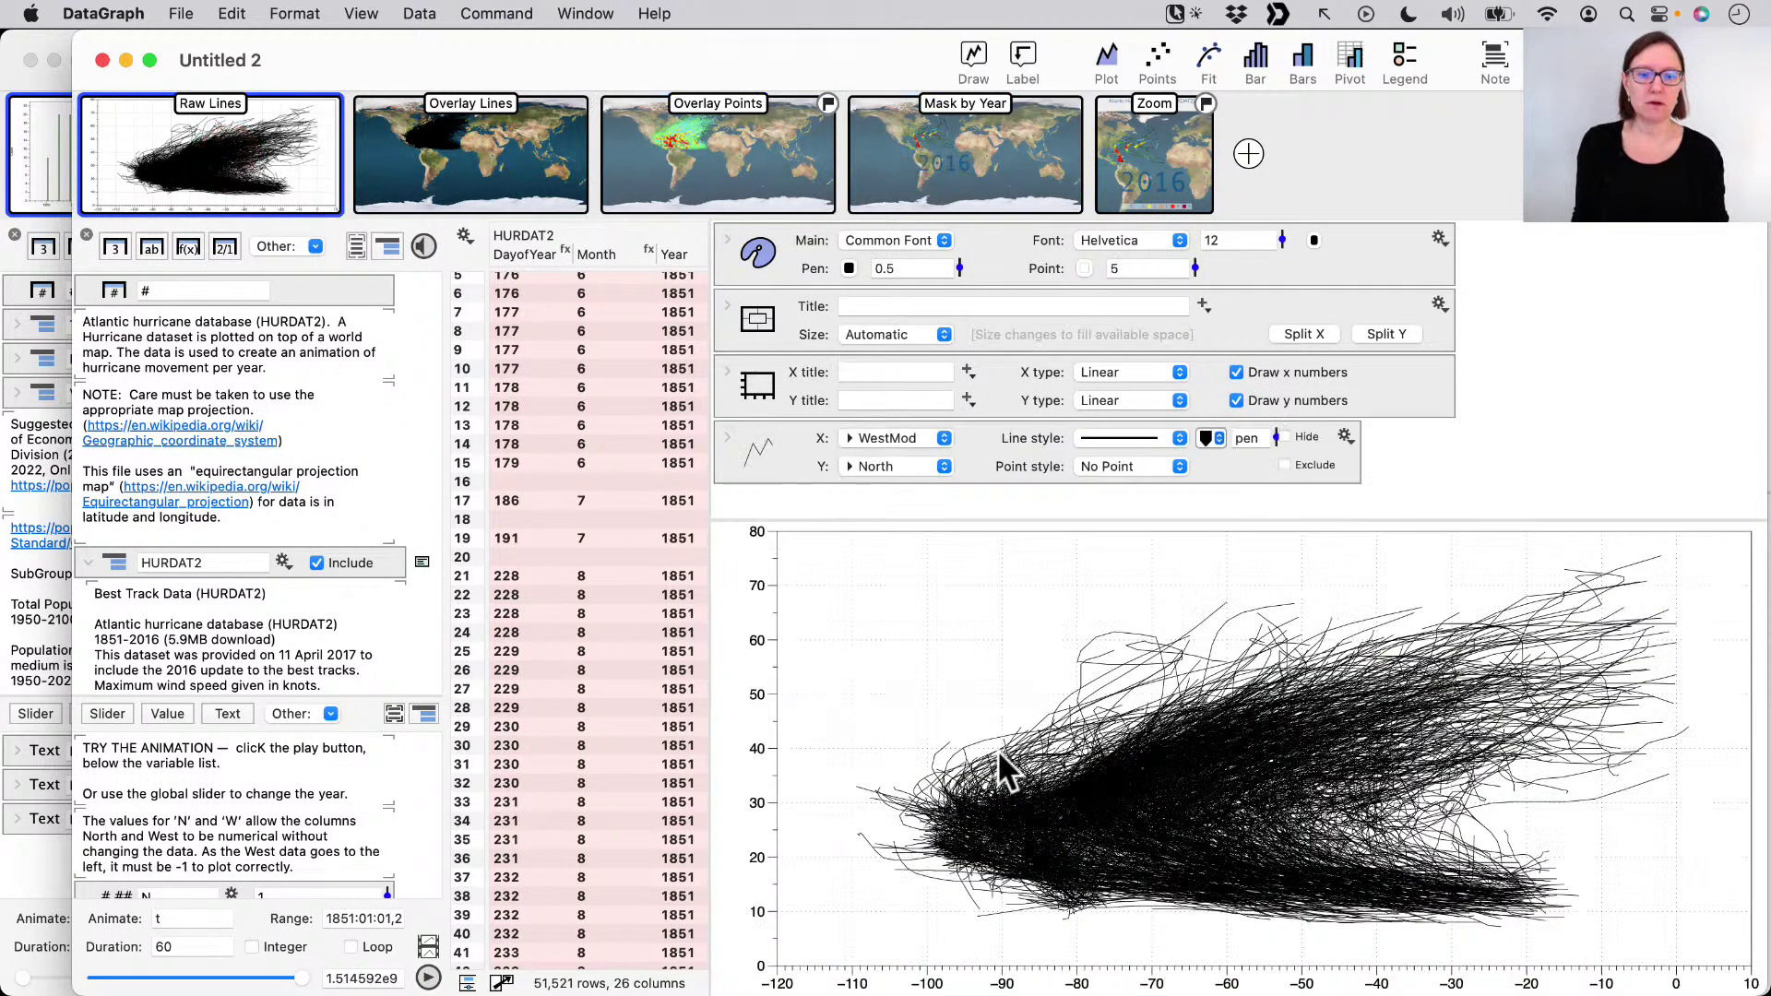
pyautogui.click(459, 147)
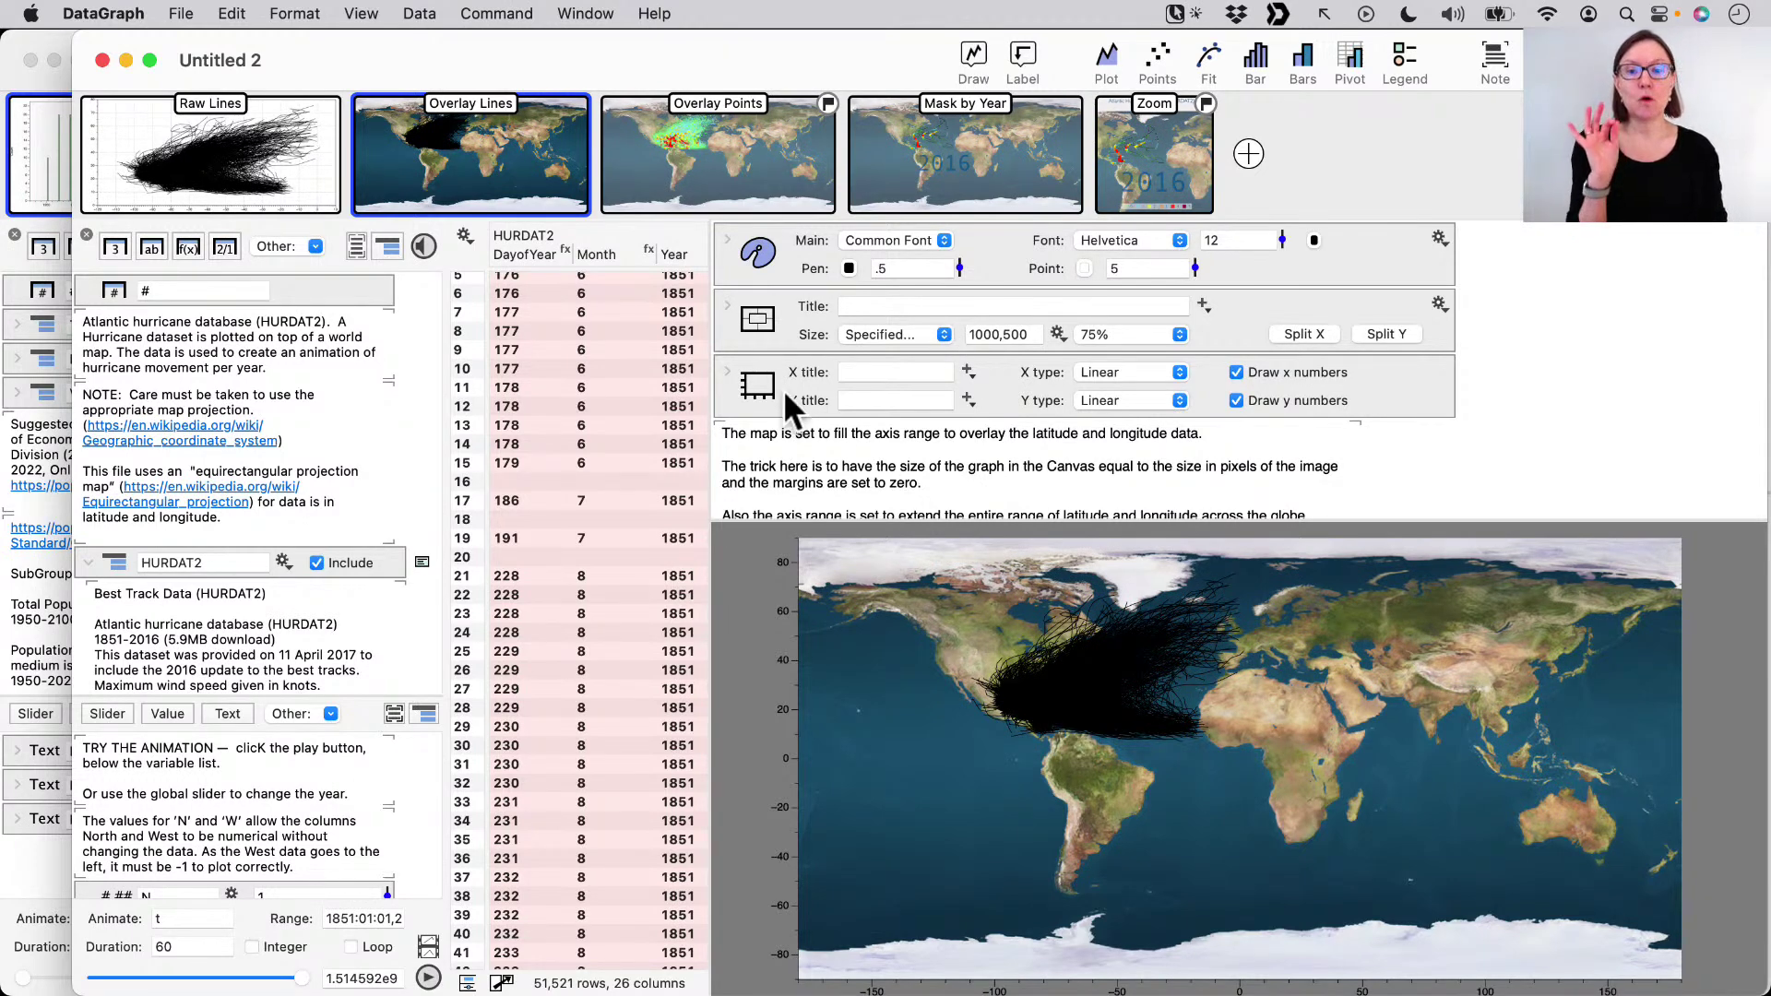
pyautogui.scroll(-3, 783, 389)
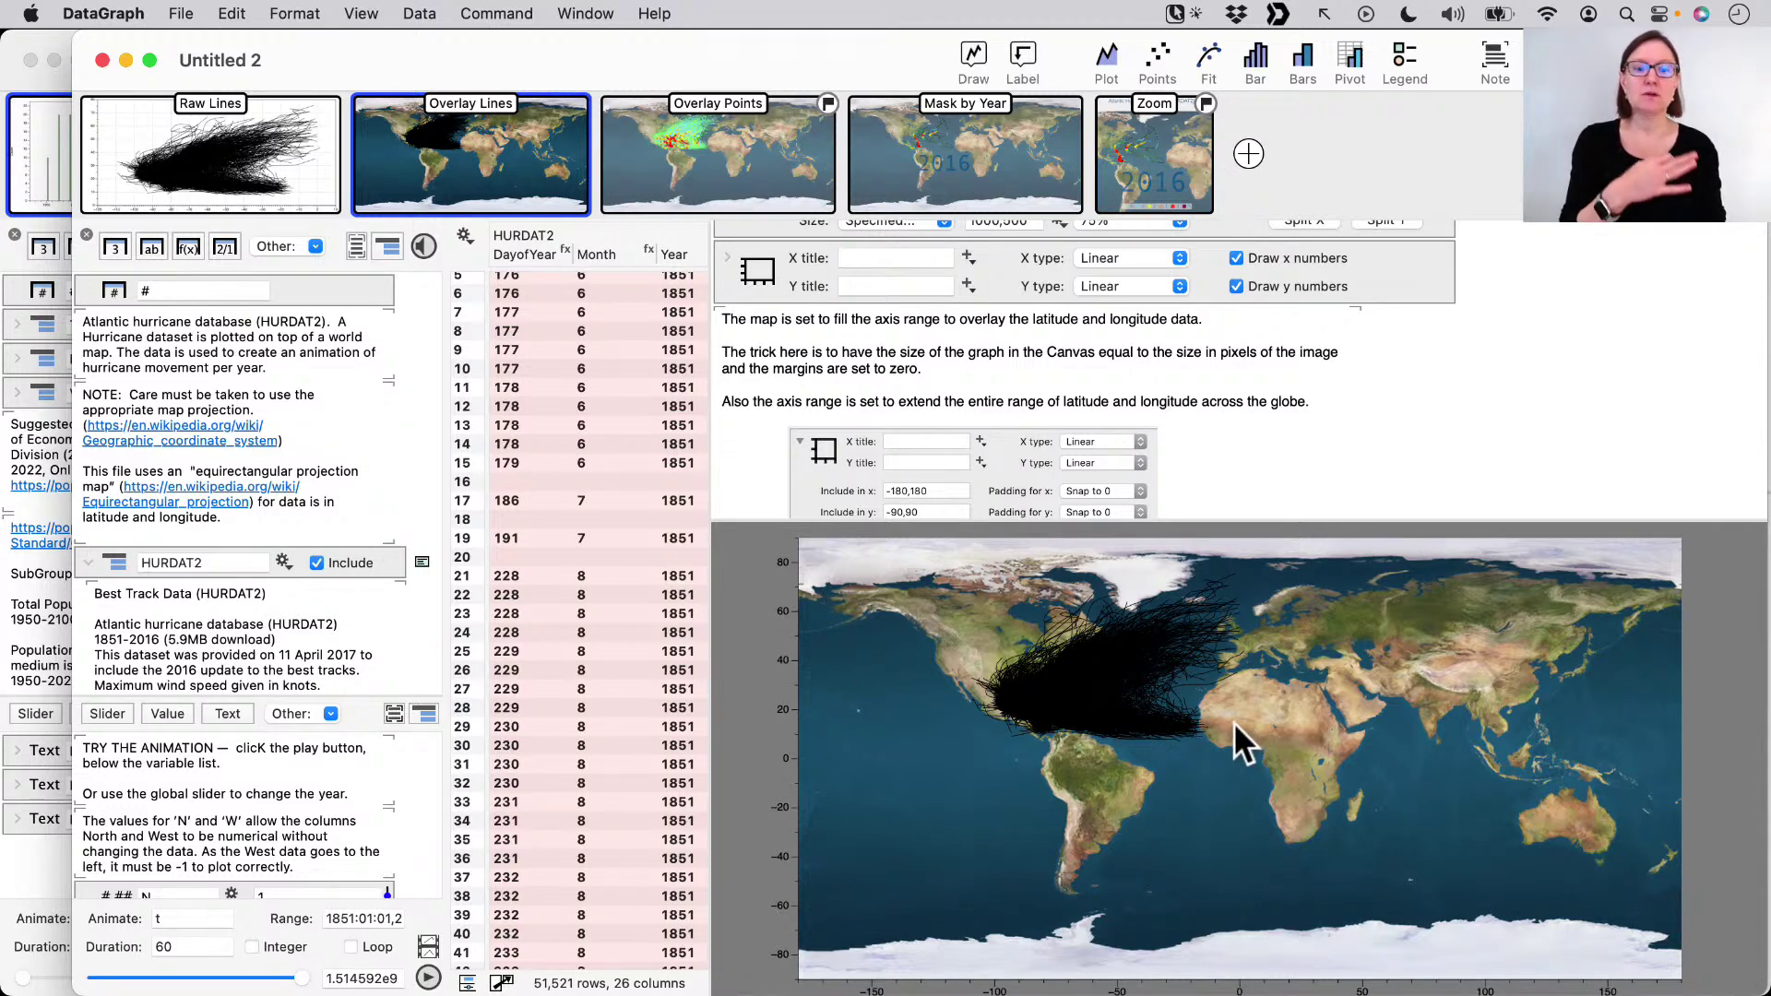
pyautogui.scroll(-5, 1178, 385)
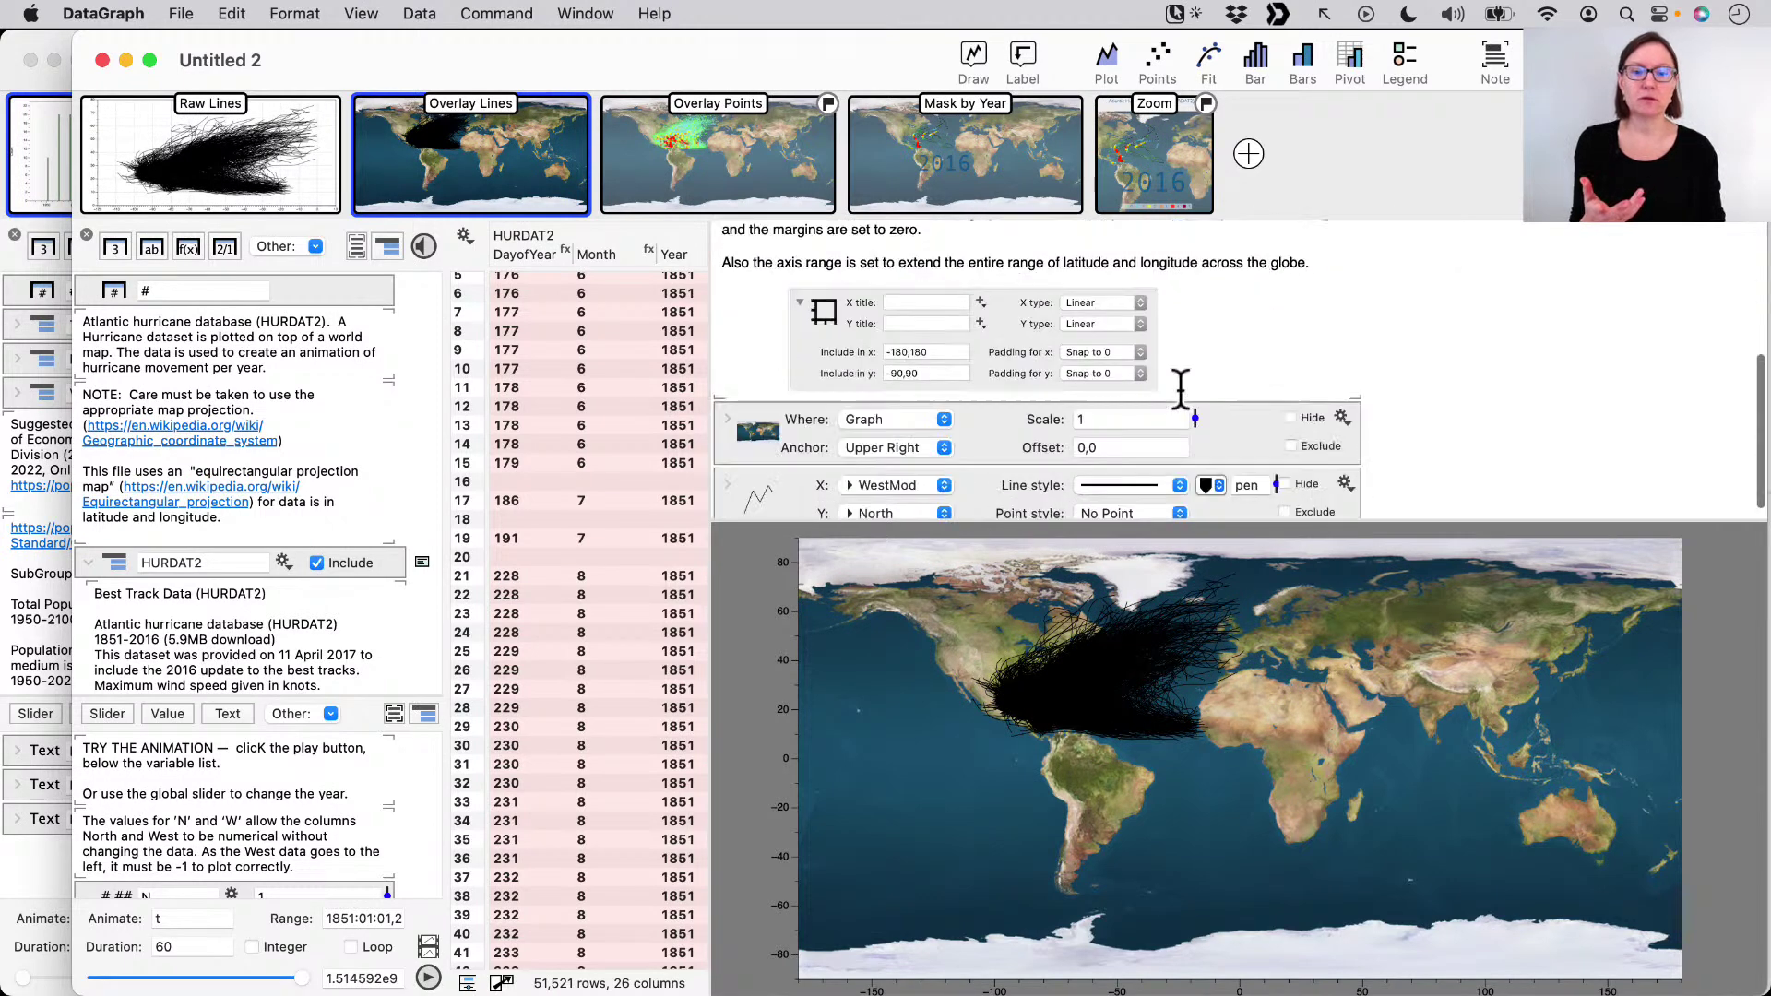
# - Toggle the hurricane track lines off and on, and hide the world map image in the Overlay Lines graph
pyautogui.click(1303, 468)
pyautogui.click(1303, 468)
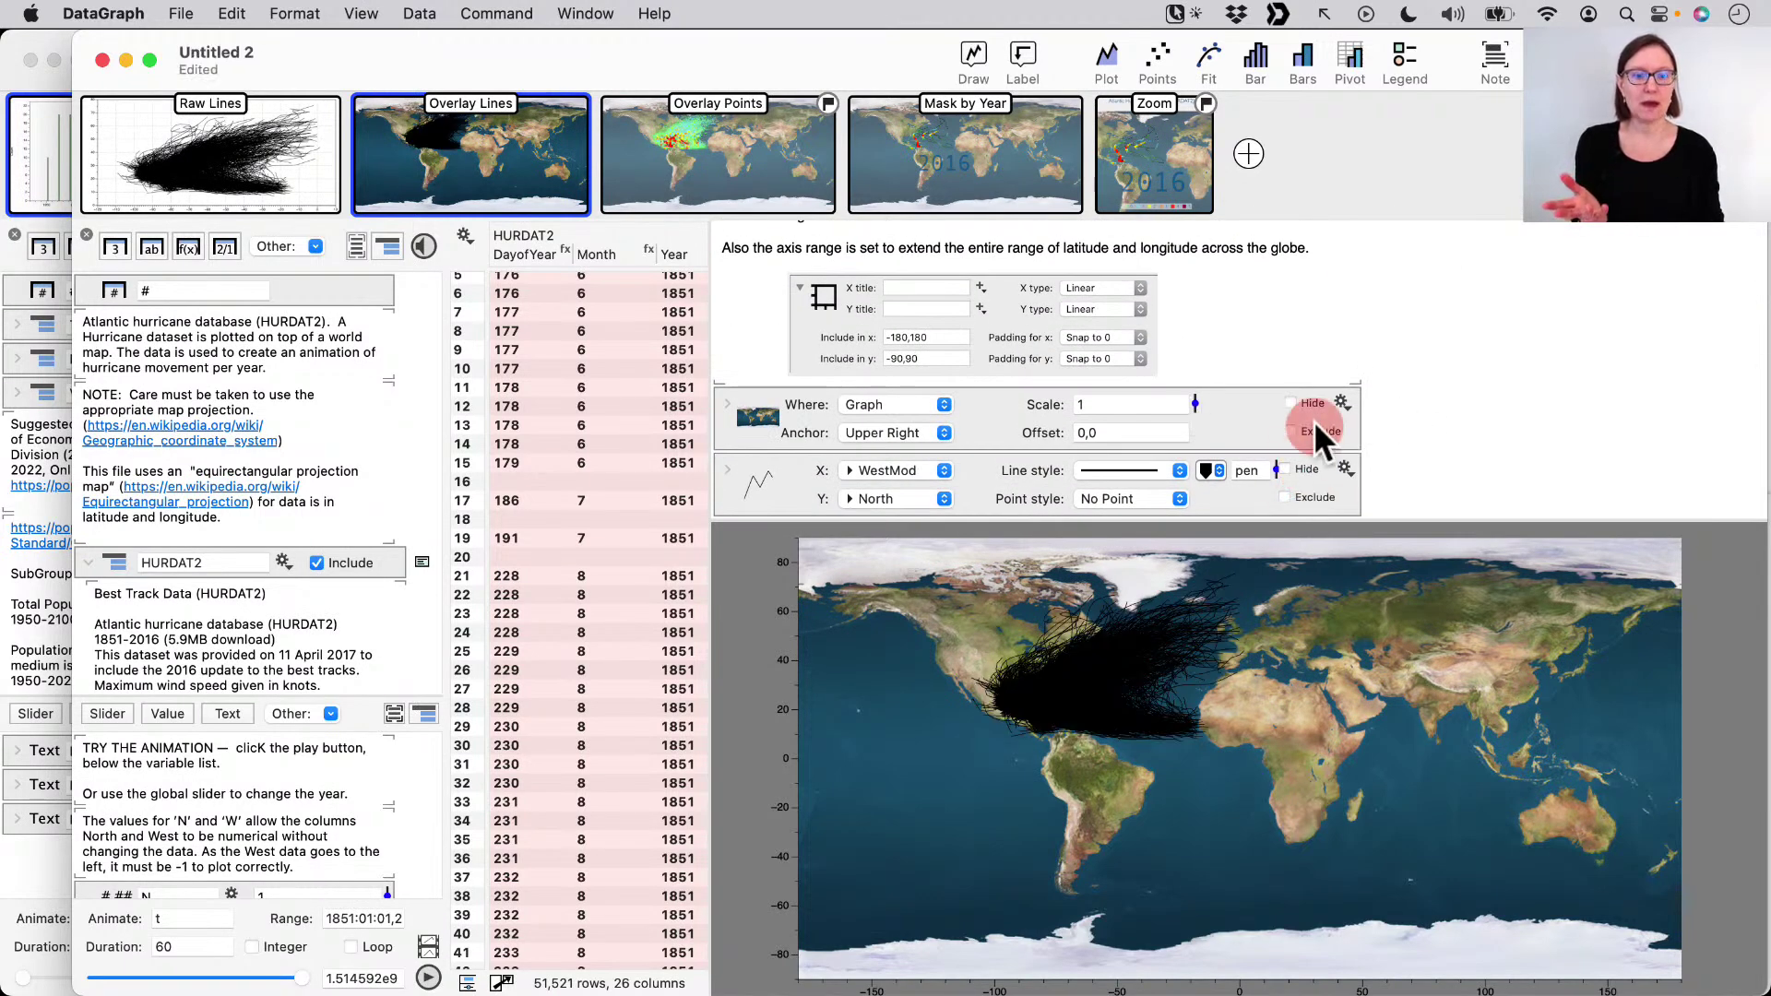
pyautogui.click(1290, 403)
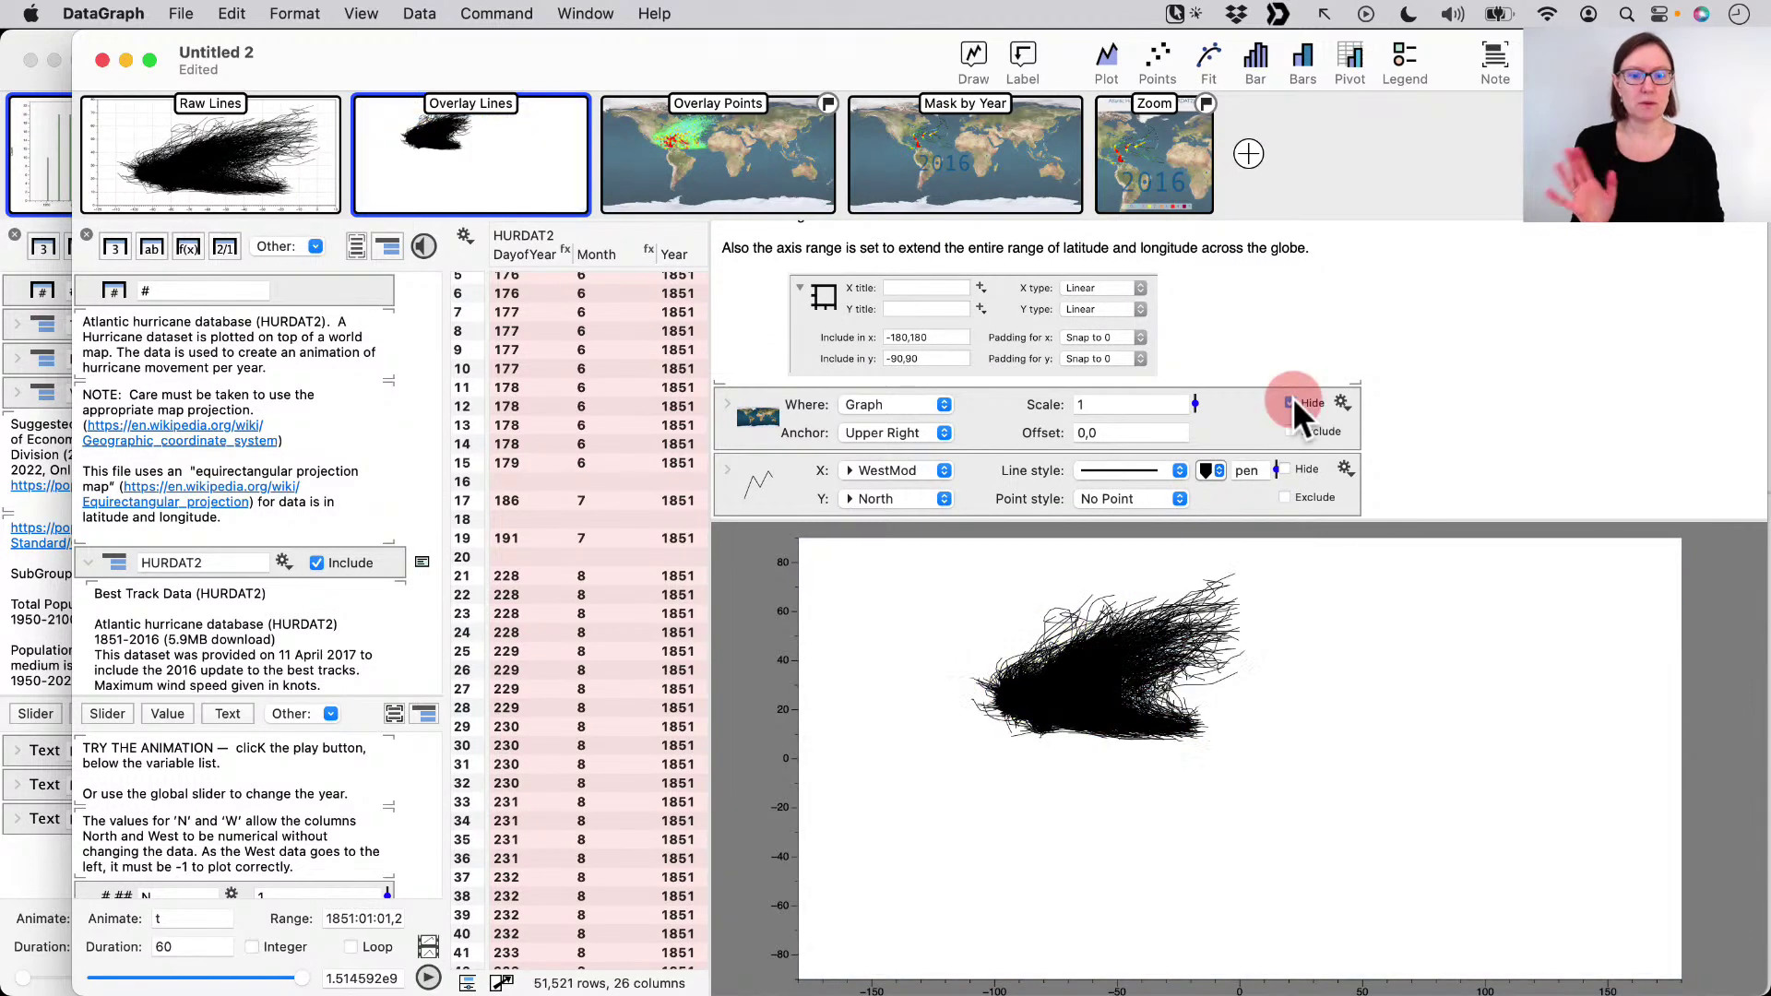
# - Show the world map image again in the Overlay Lines graph
pyautogui.click(1290, 403)
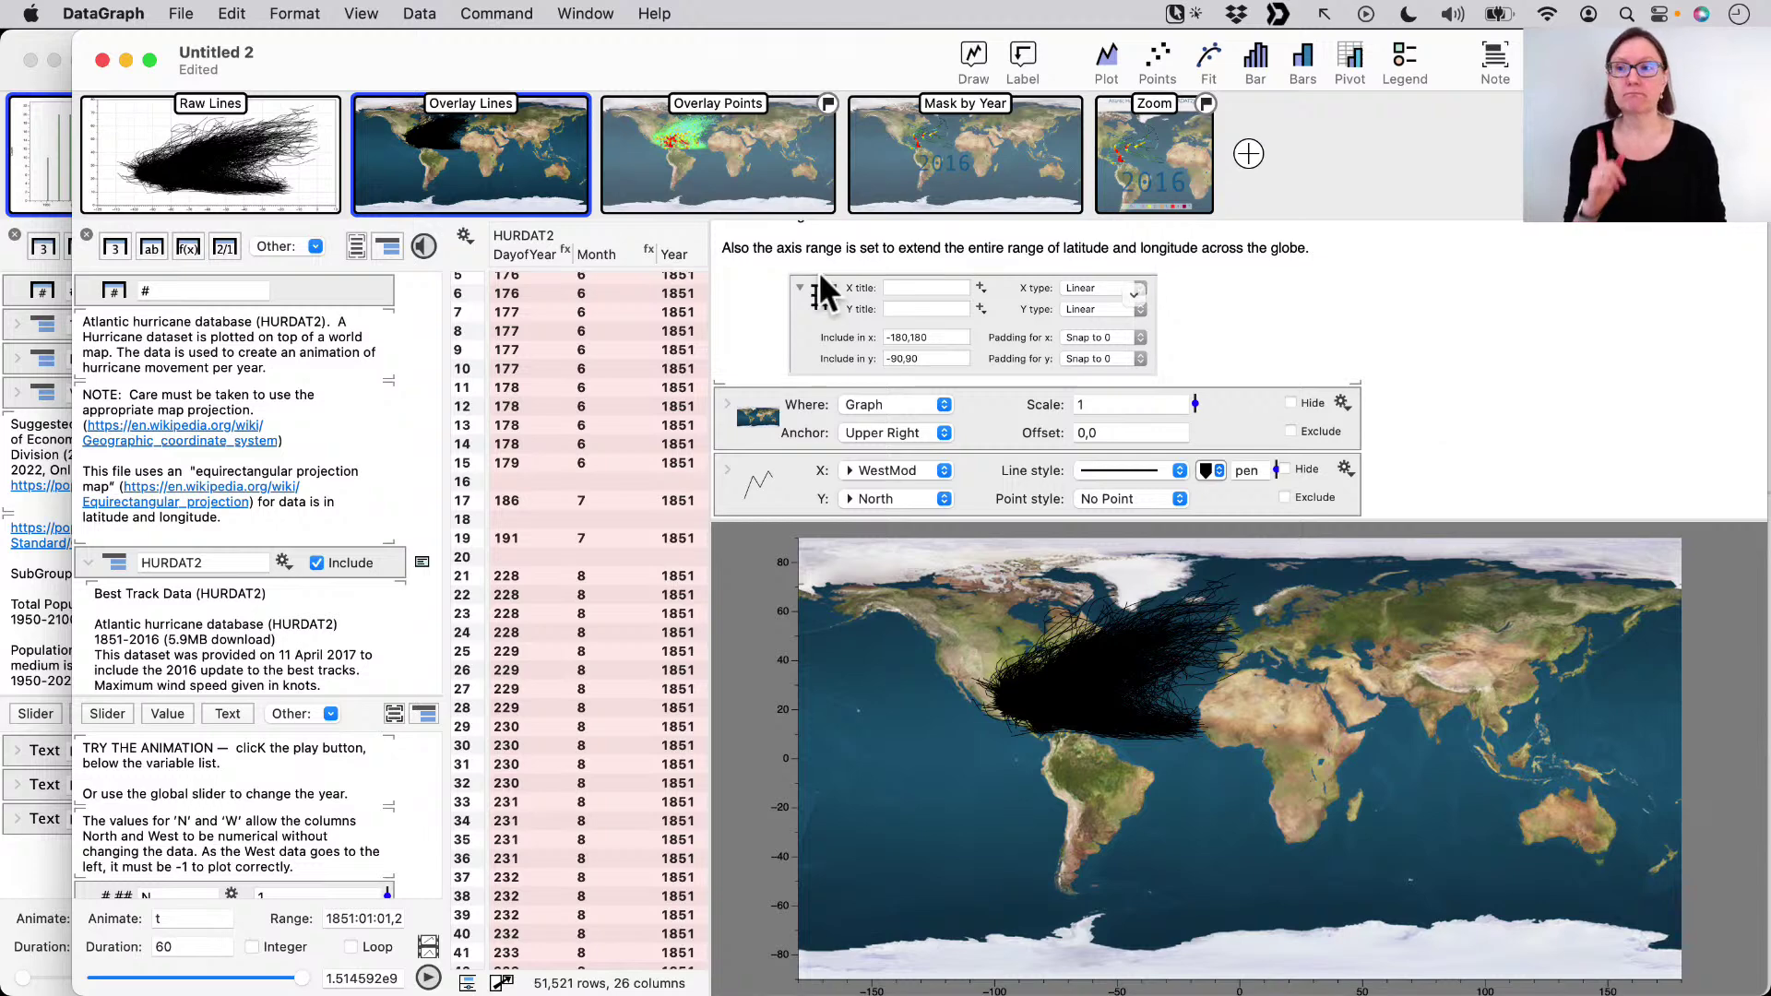
# - Search the online examples for "tern" and check the matches in the Layout, Basic and Data sets categories
pyautogui.click(181, 11)
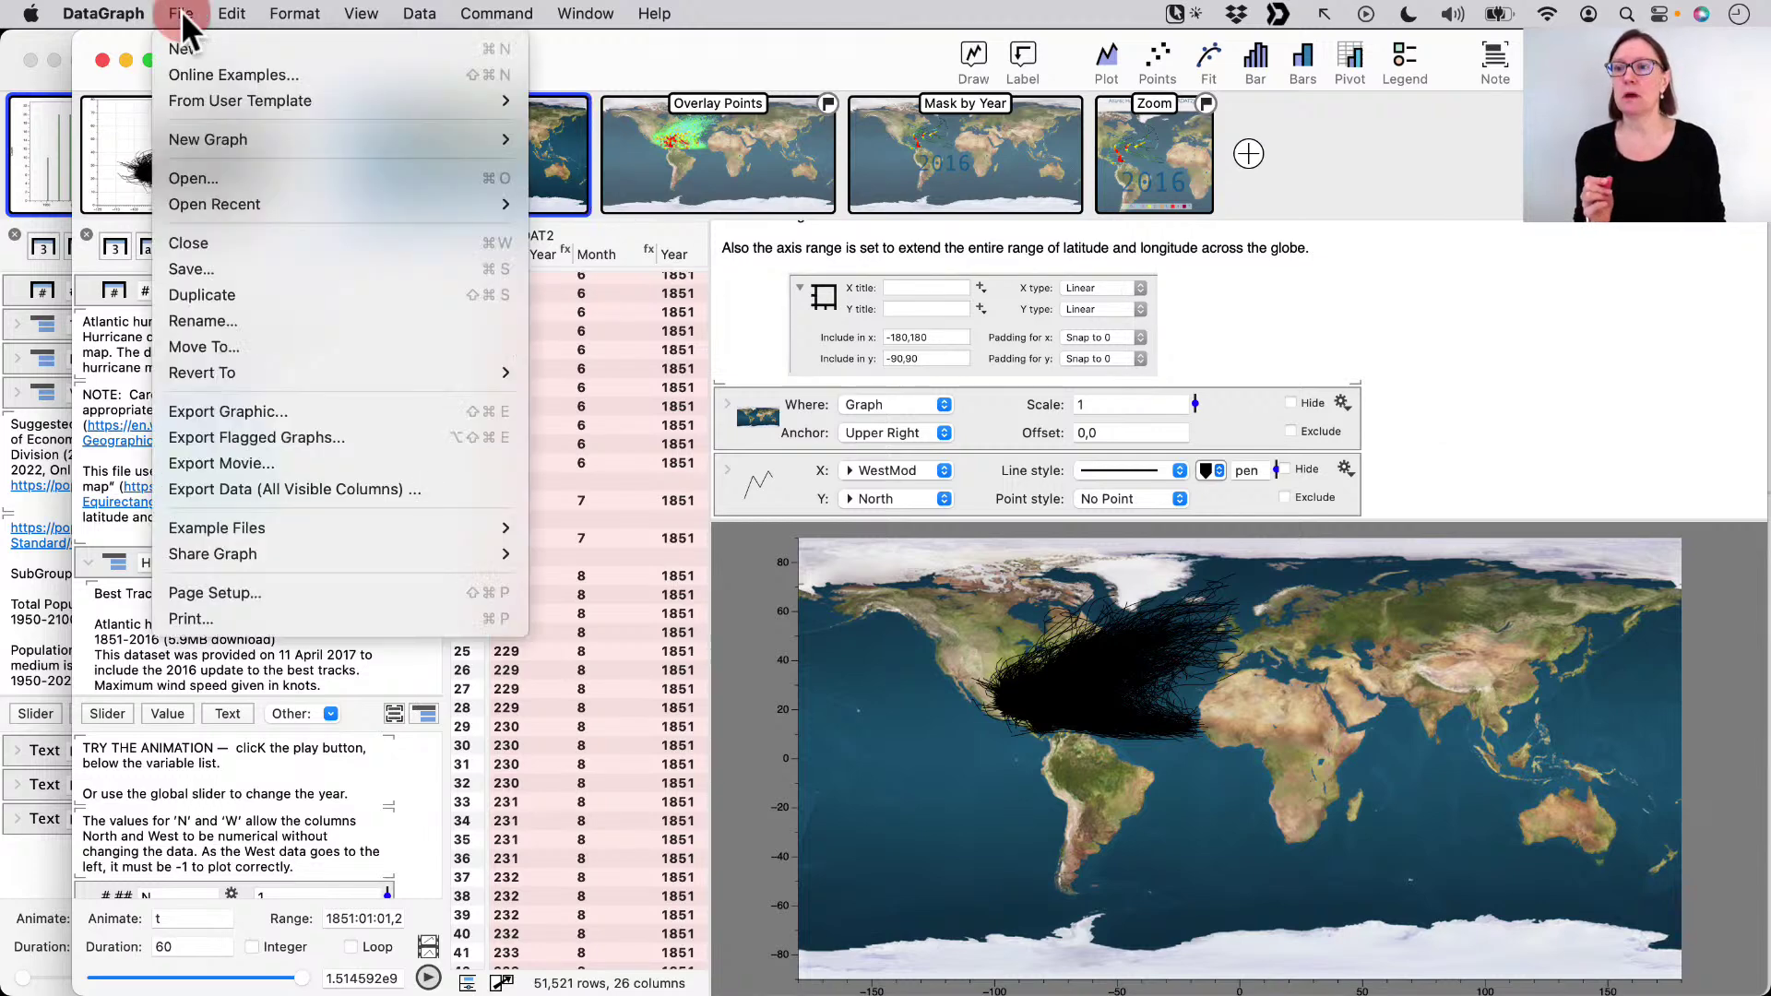
pyautogui.click(221, 76)
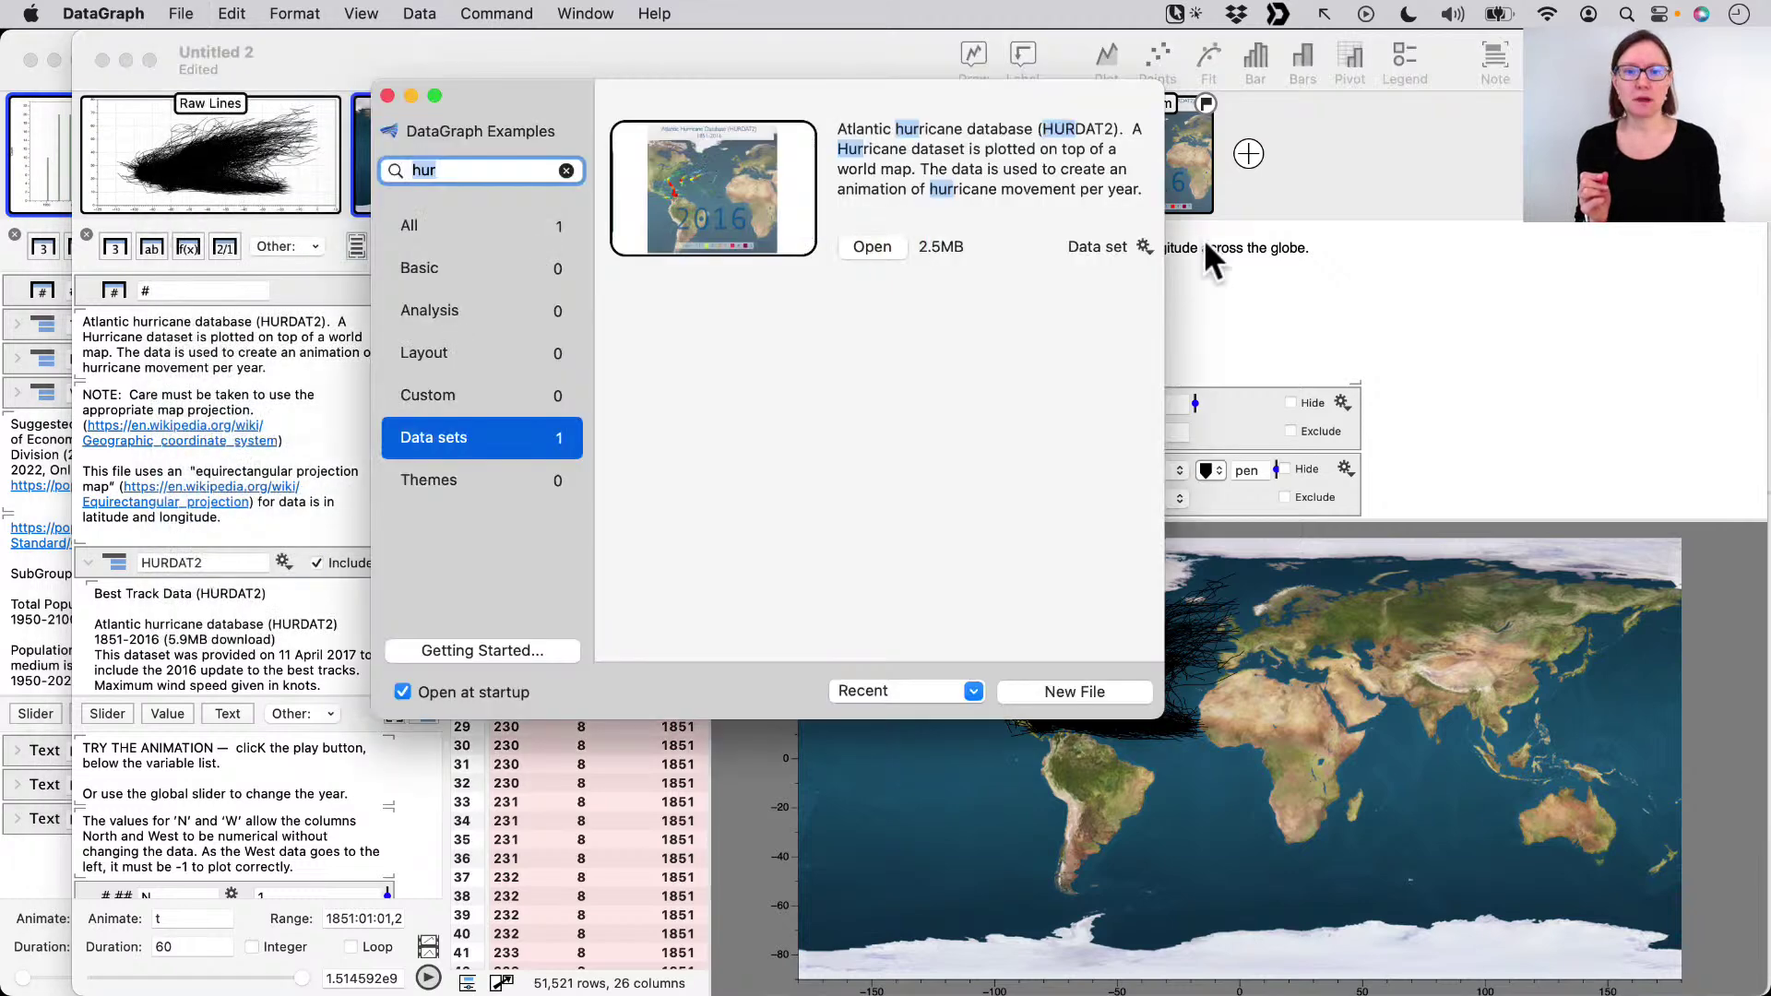
pyautogui.click(475, 167)
pyautogui.doubleClick(380, 169)
pyautogui.write('ter')
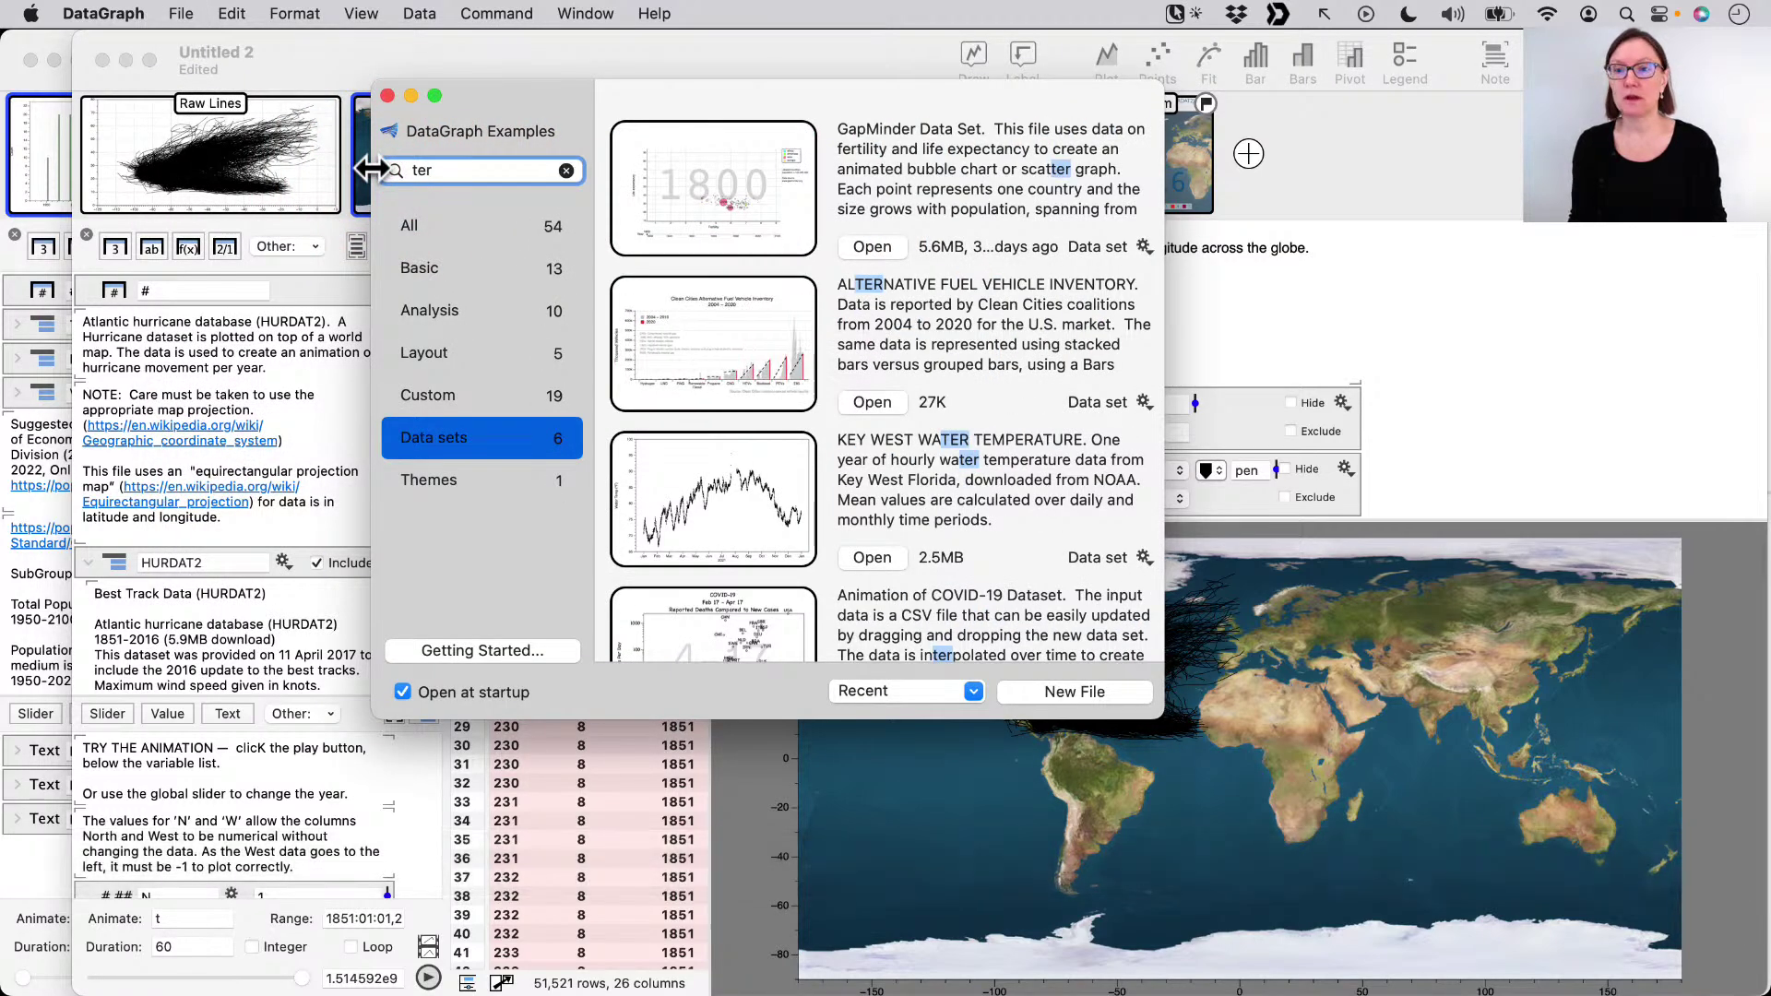
pyautogui.write('n')
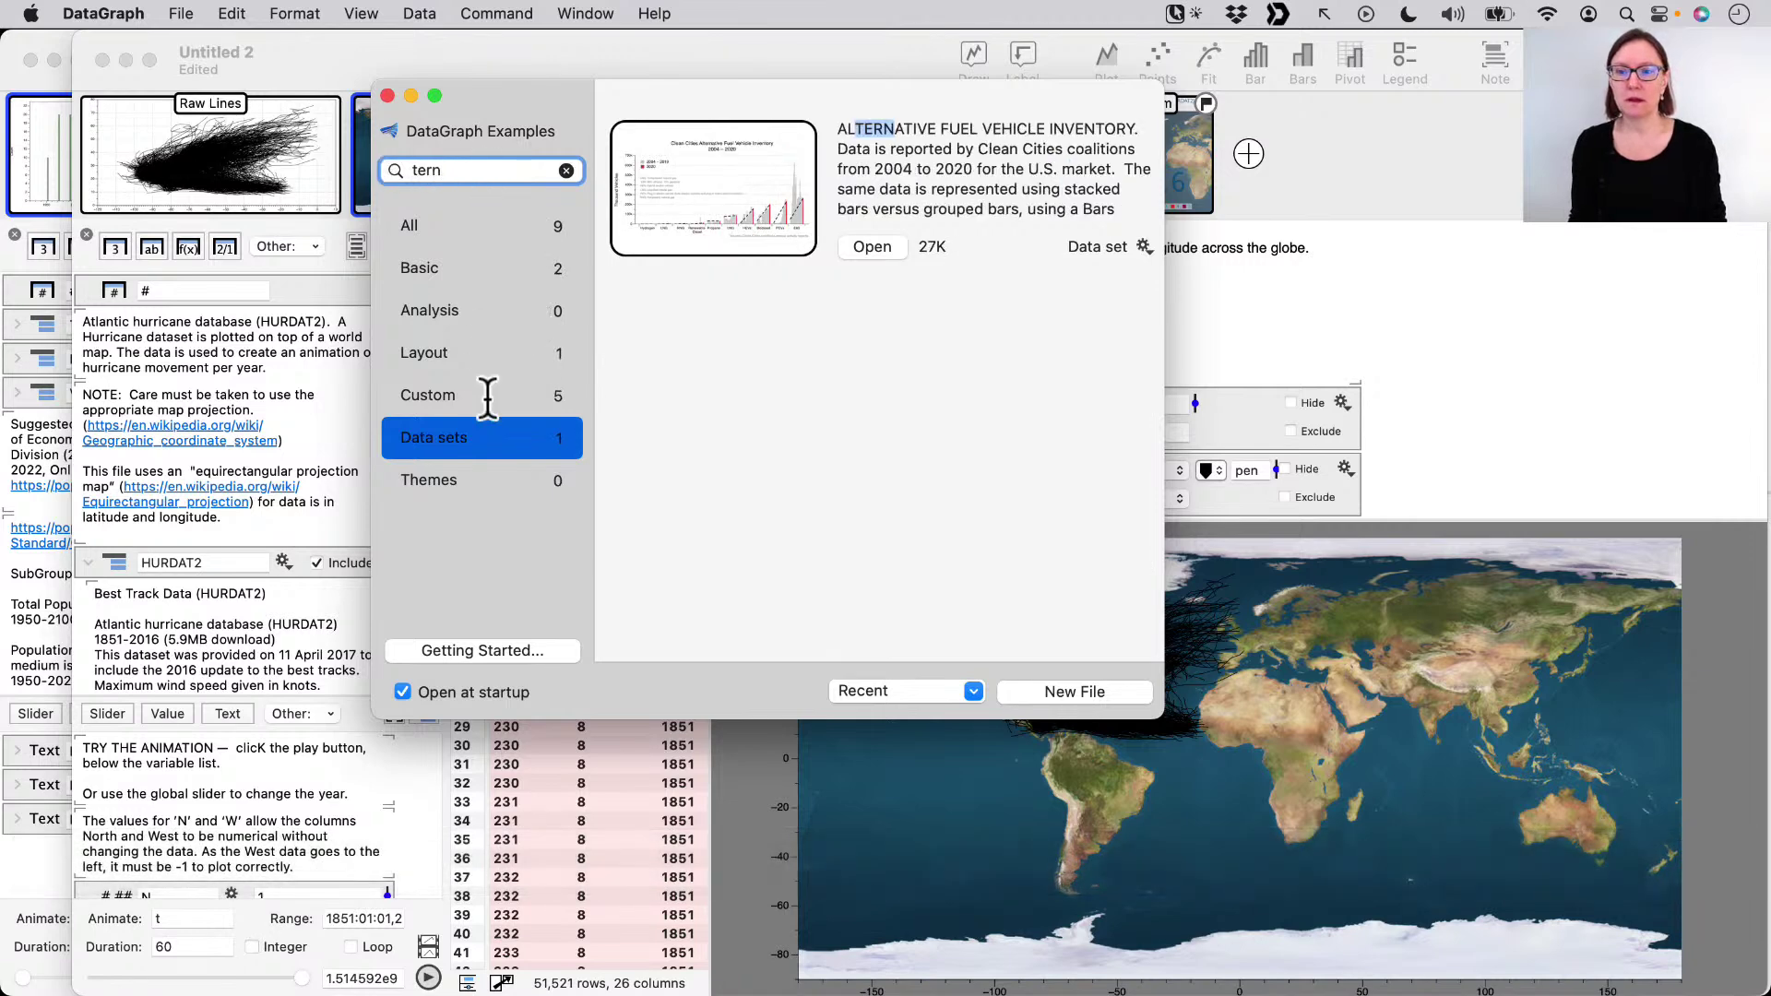
pyautogui.click(475, 354)
pyautogui.click(474, 268)
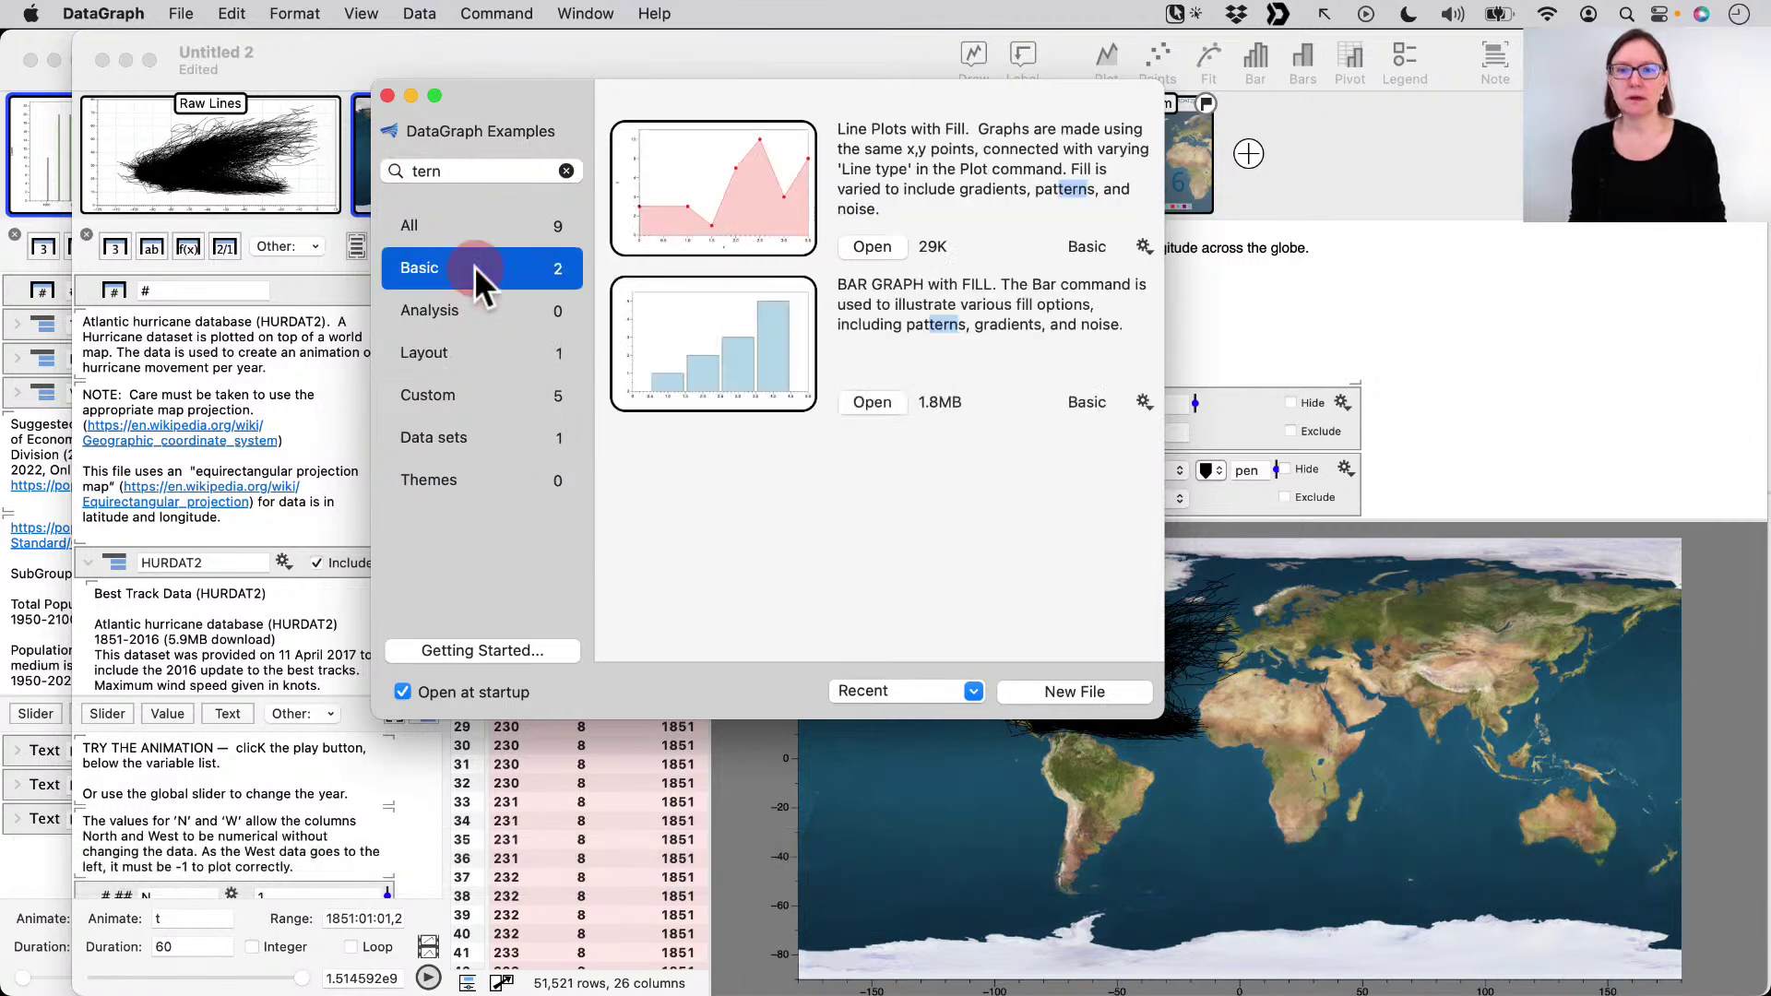
pyautogui.click(468, 170)
pyautogui.doubleClick(468, 171)
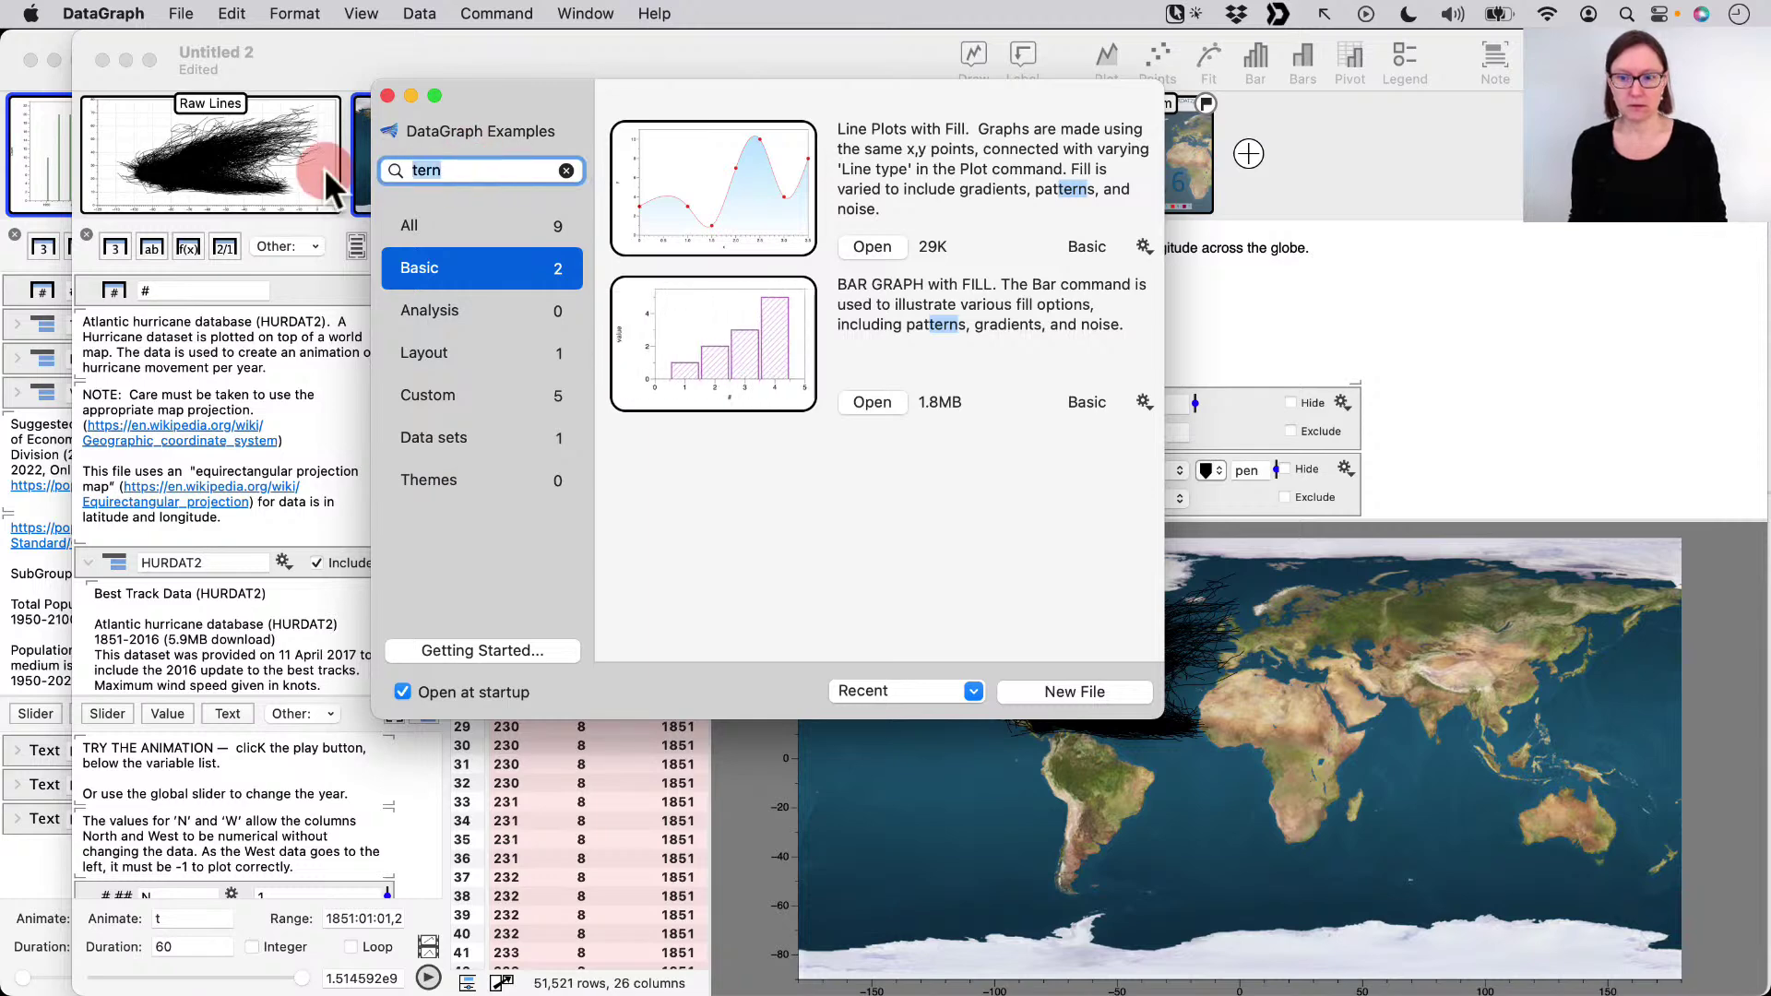
pyautogui.click(504, 431)
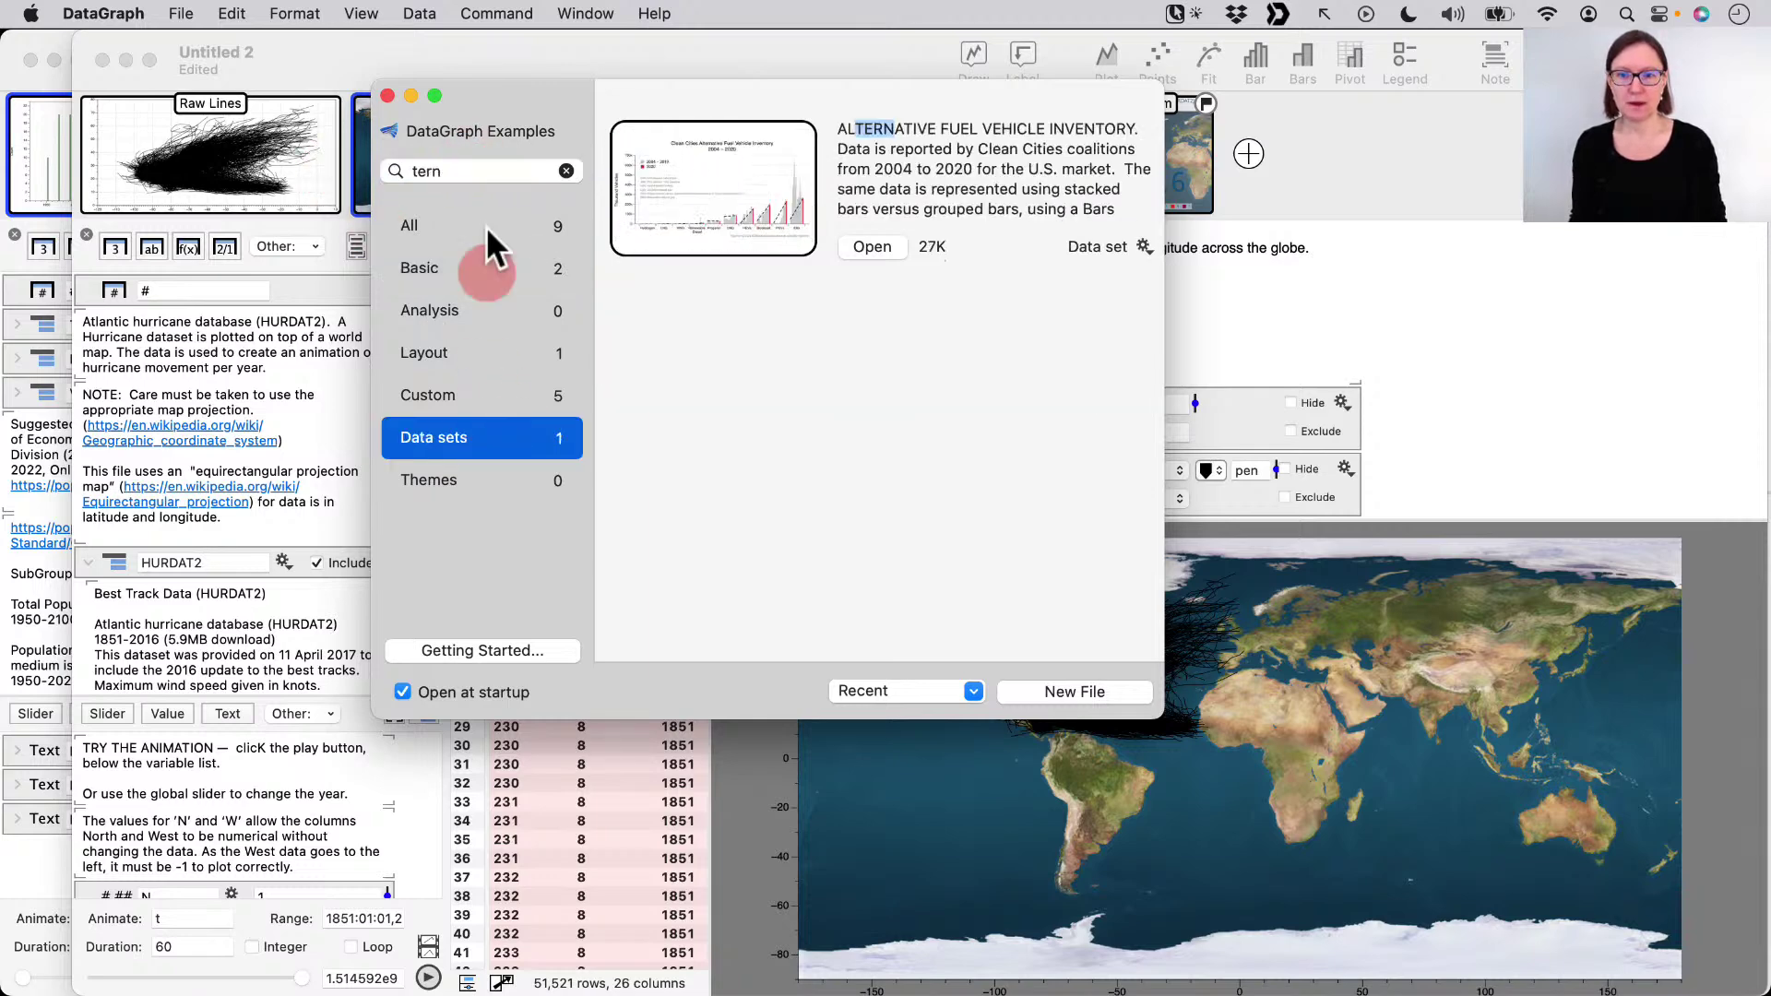
# - Search the online examples for "Soil" and open the Ternary Diagram for Soil Textures example from the Custom category
pyautogui.click(469, 173)
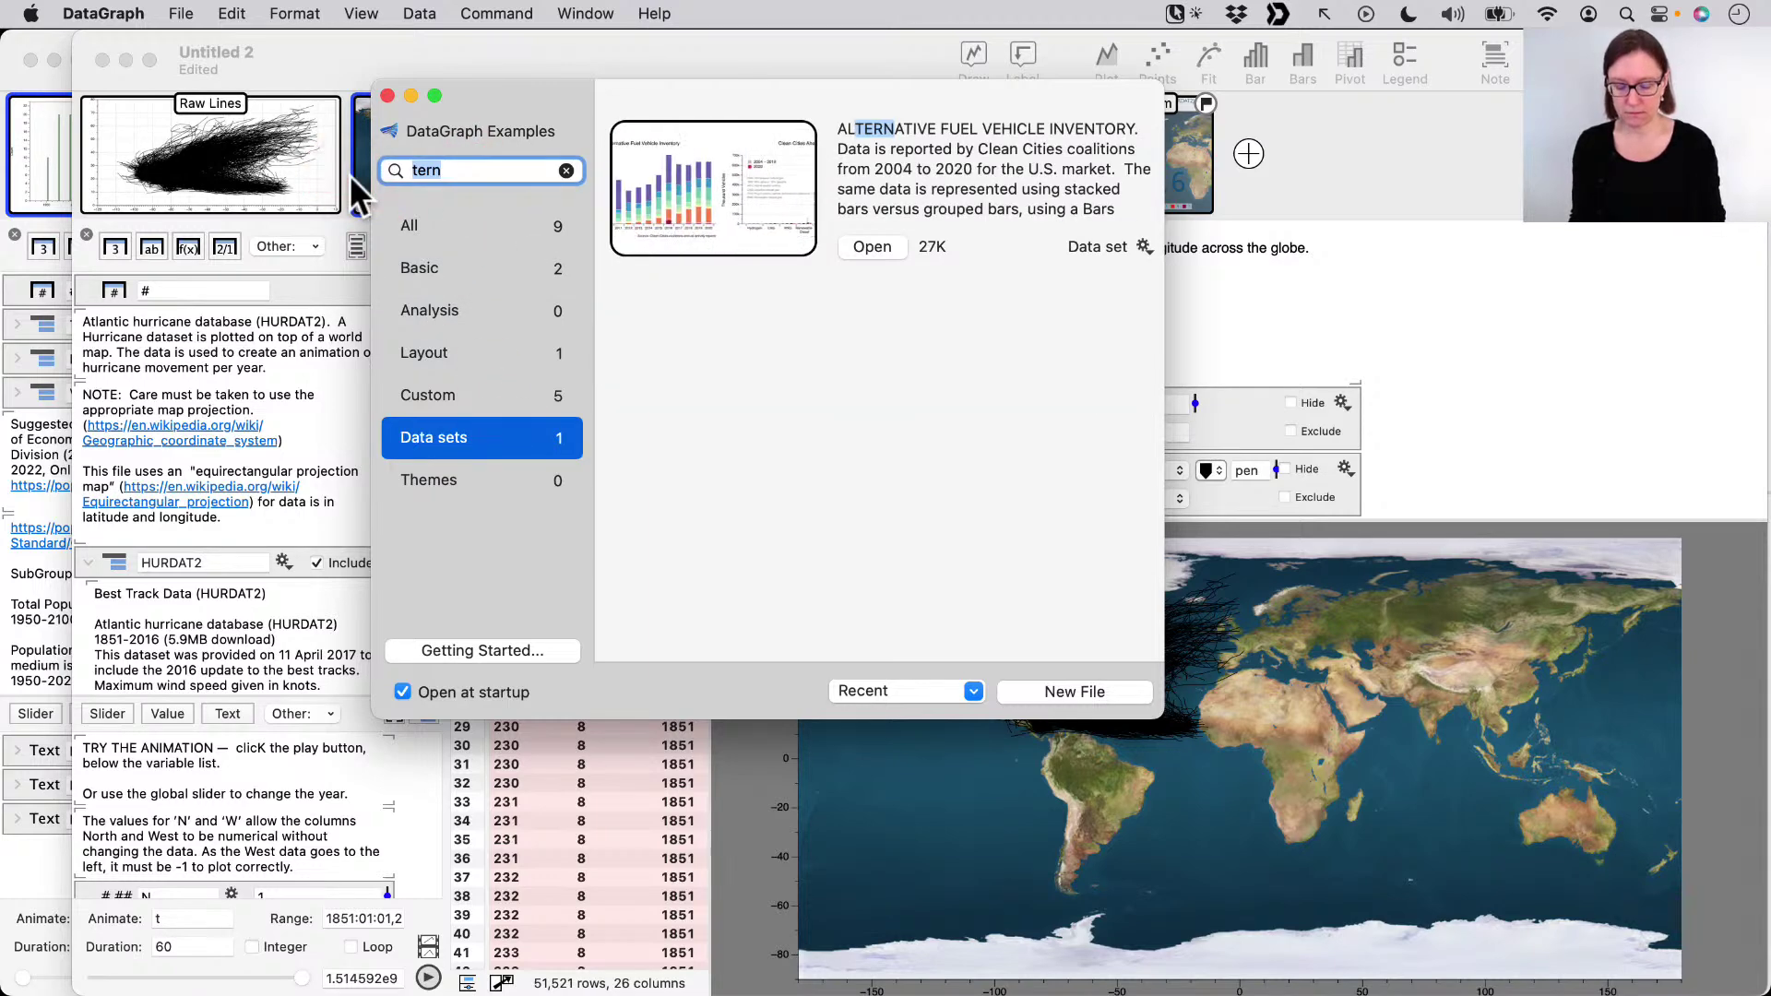
pyautogui.write('Soil')
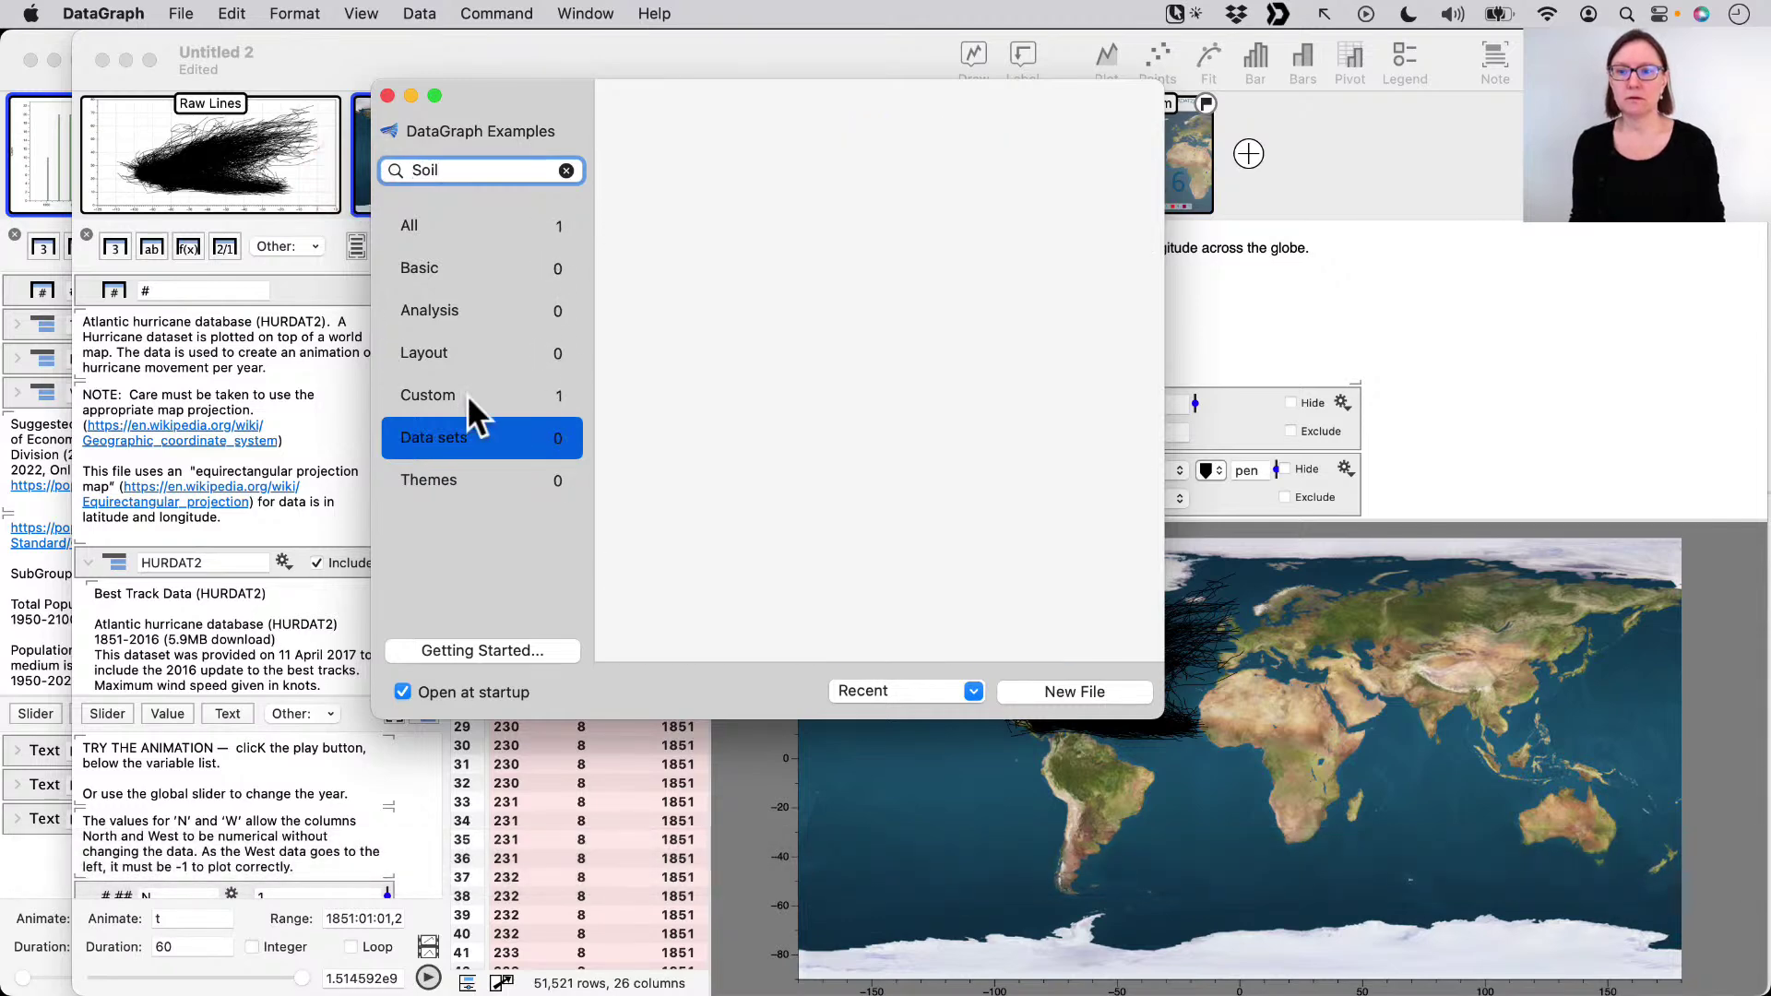
pyautogui.click(468, 394)
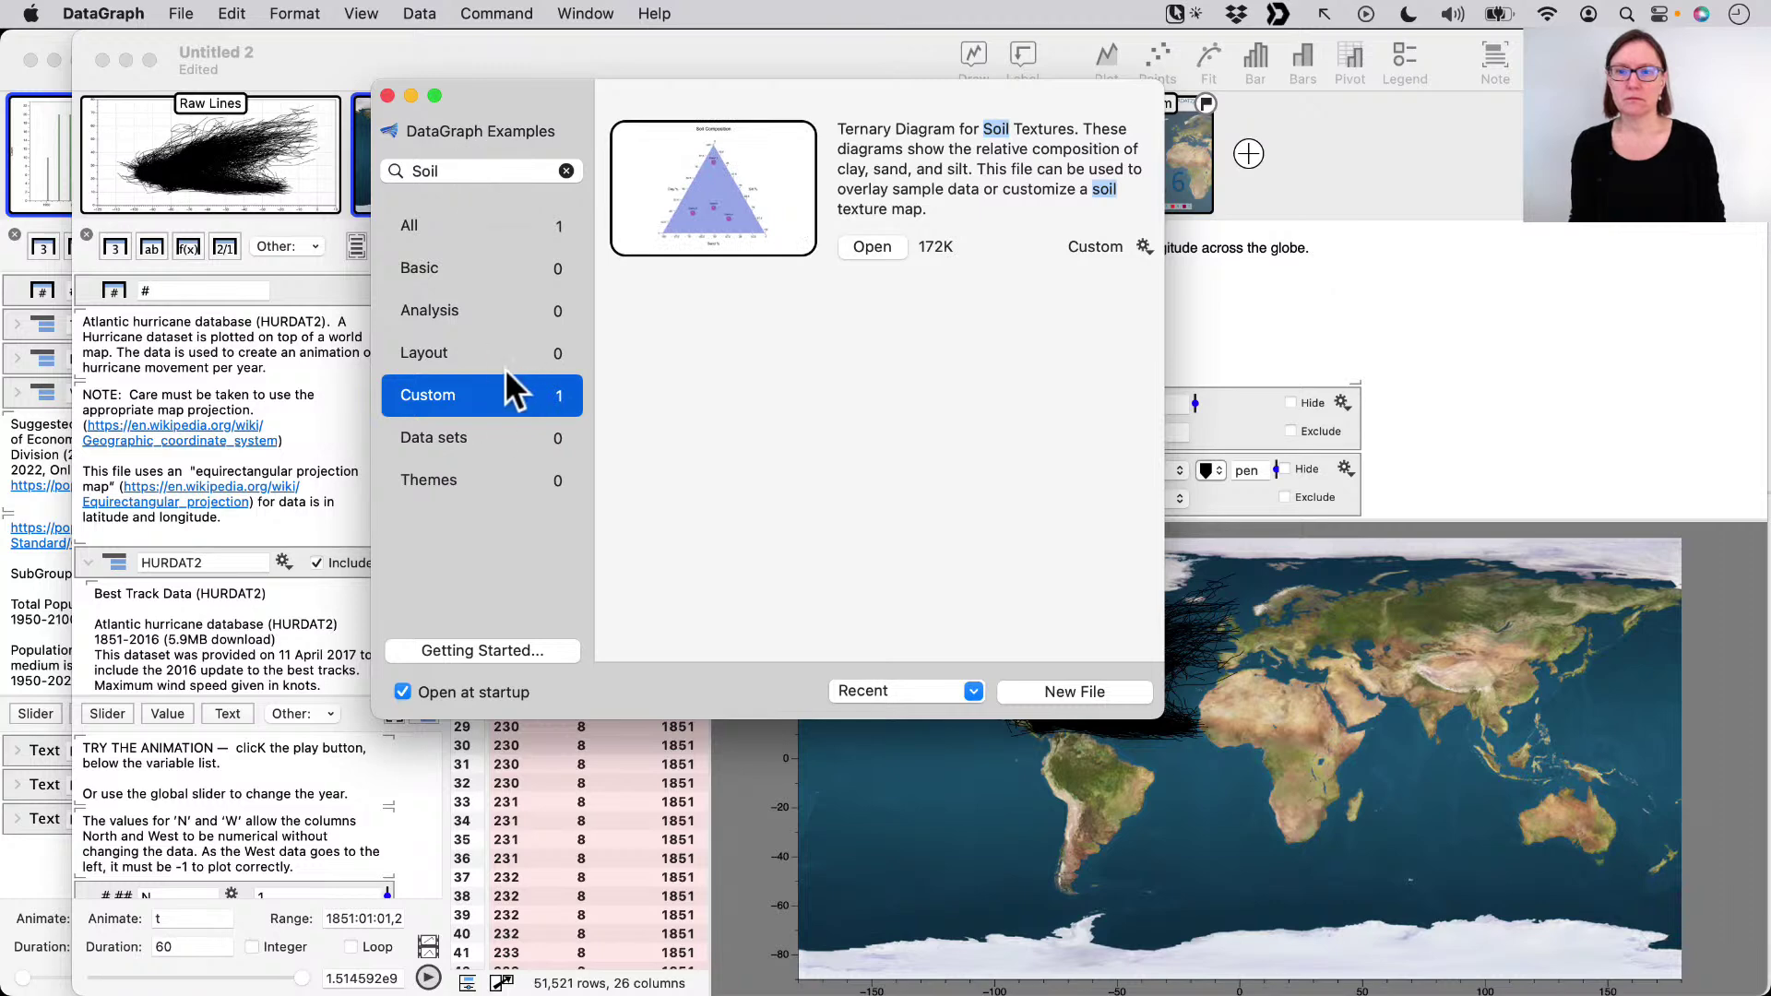
pyautogui.click(503, 360)
pyautogui.click(494, 395)
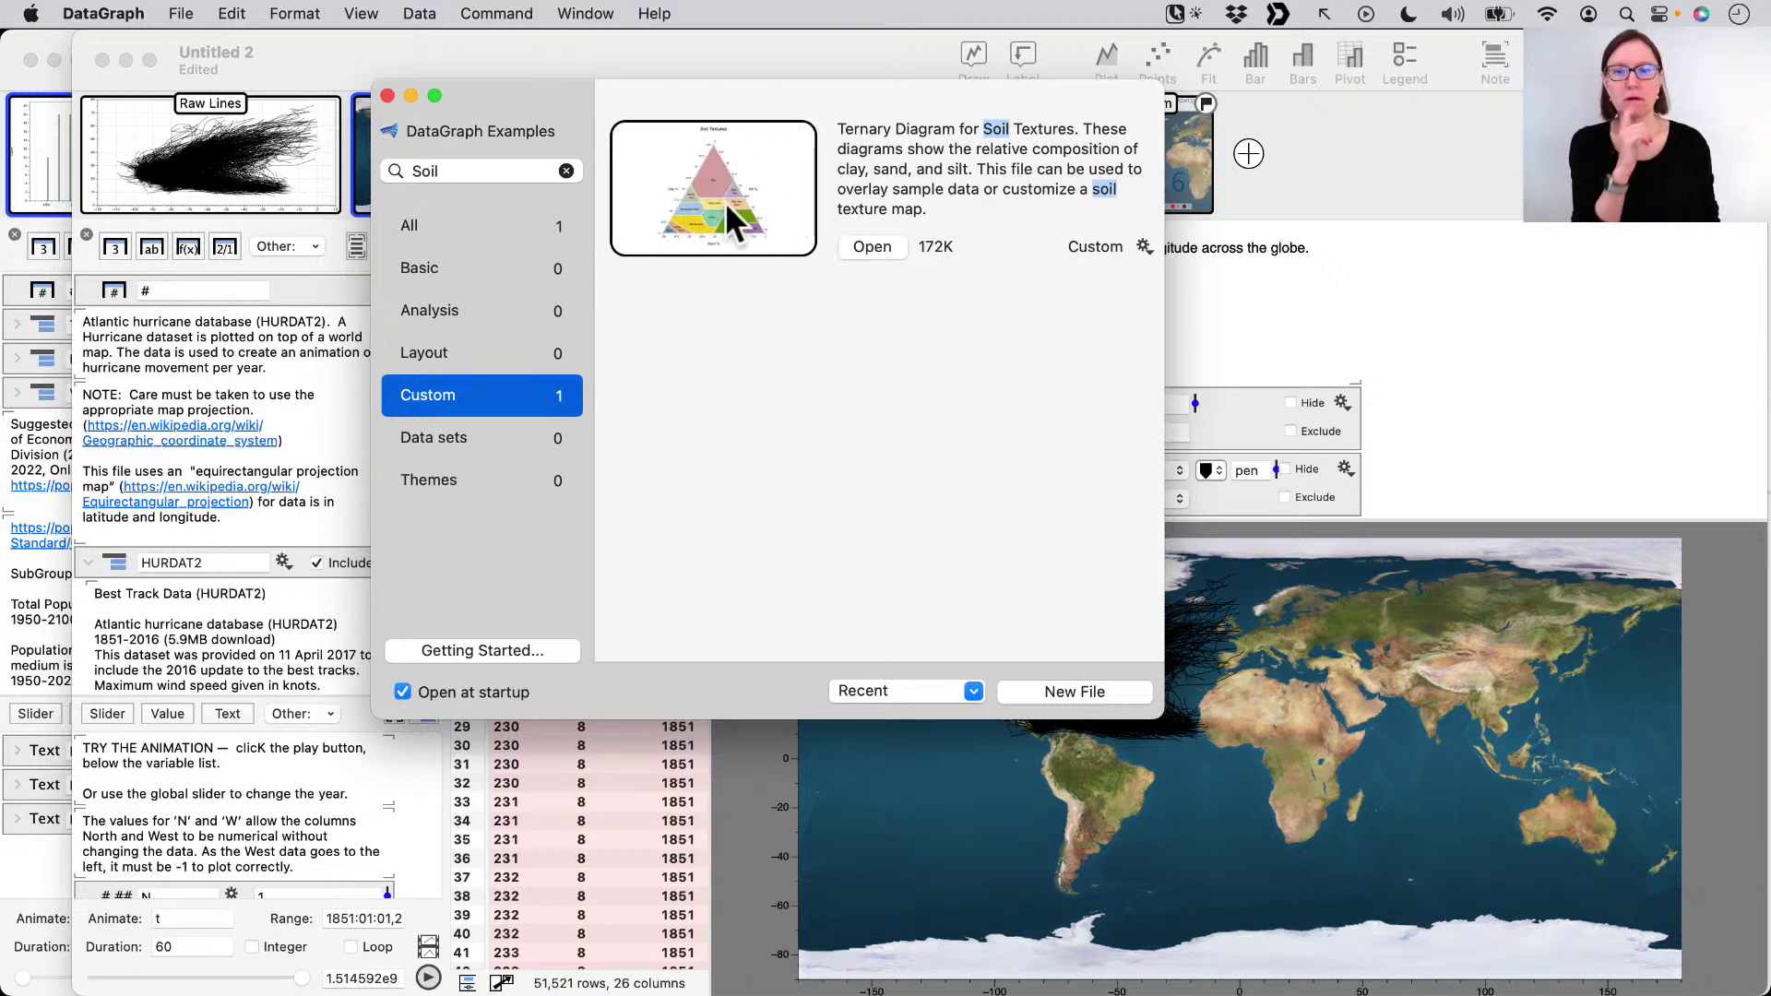
pyautogui.click(866, 244)
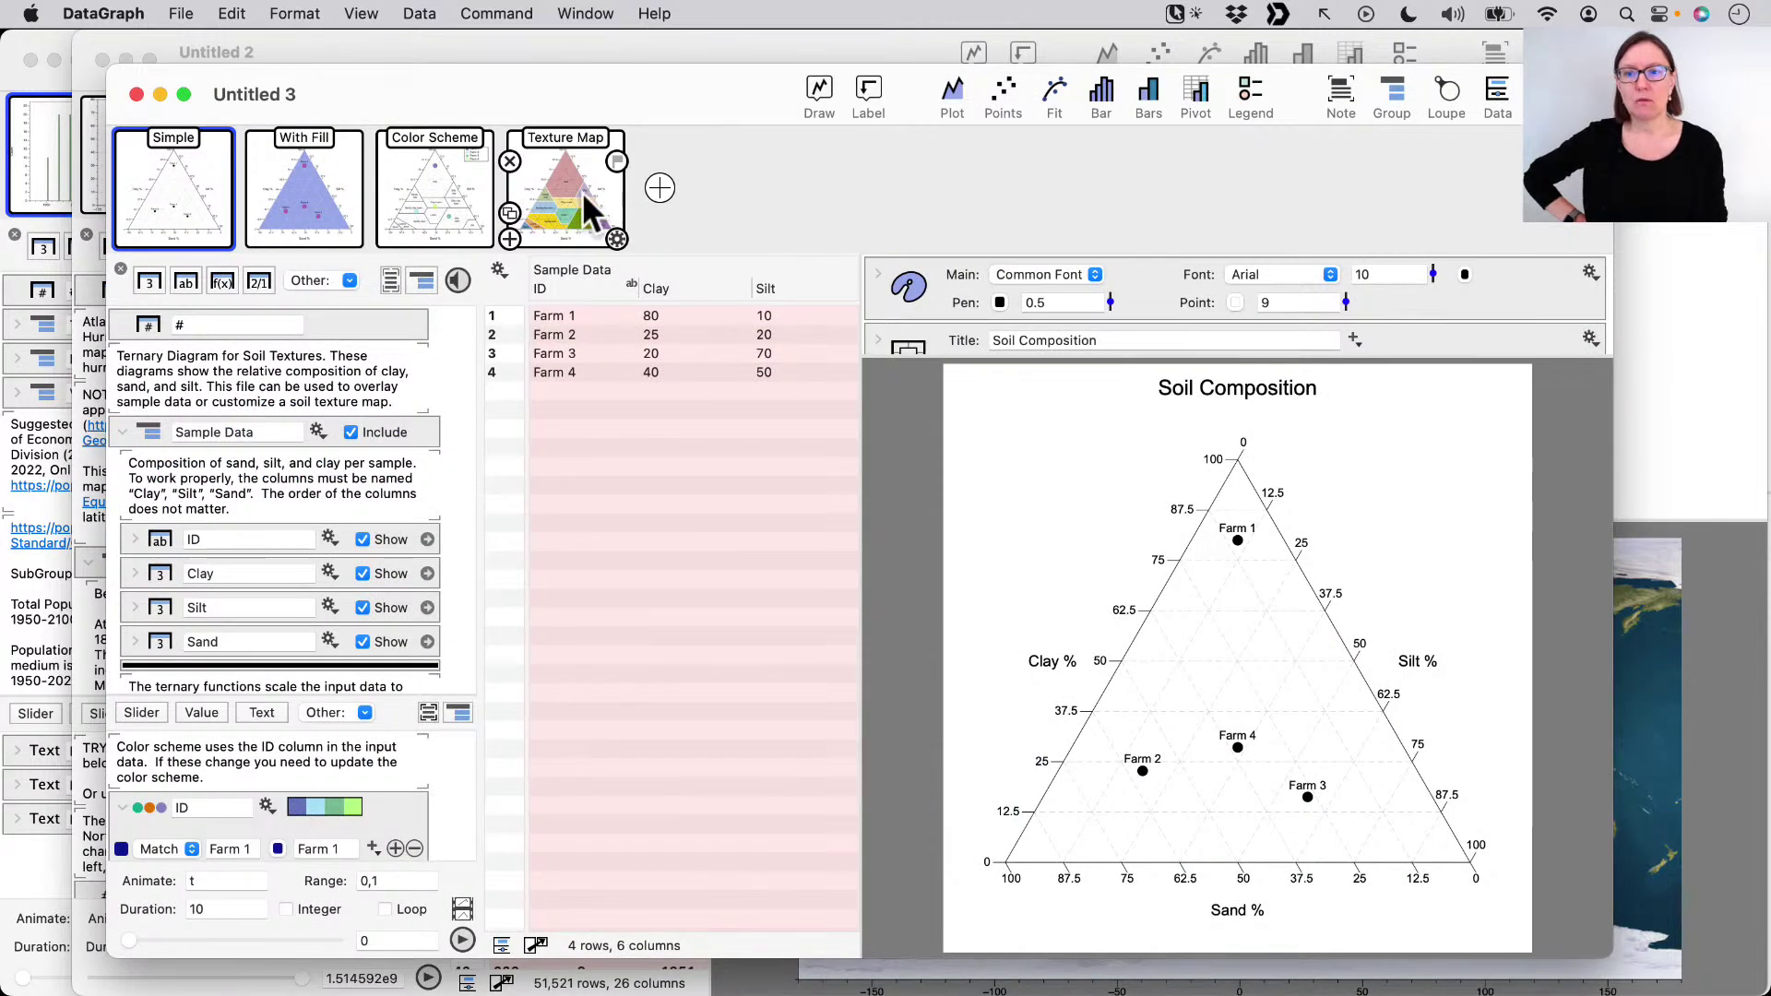
# - Show the Texture Map graph, enlarge its command list and expand the Soil Textures Fill group to view the fill commands
pyautogui.click(579, 192)
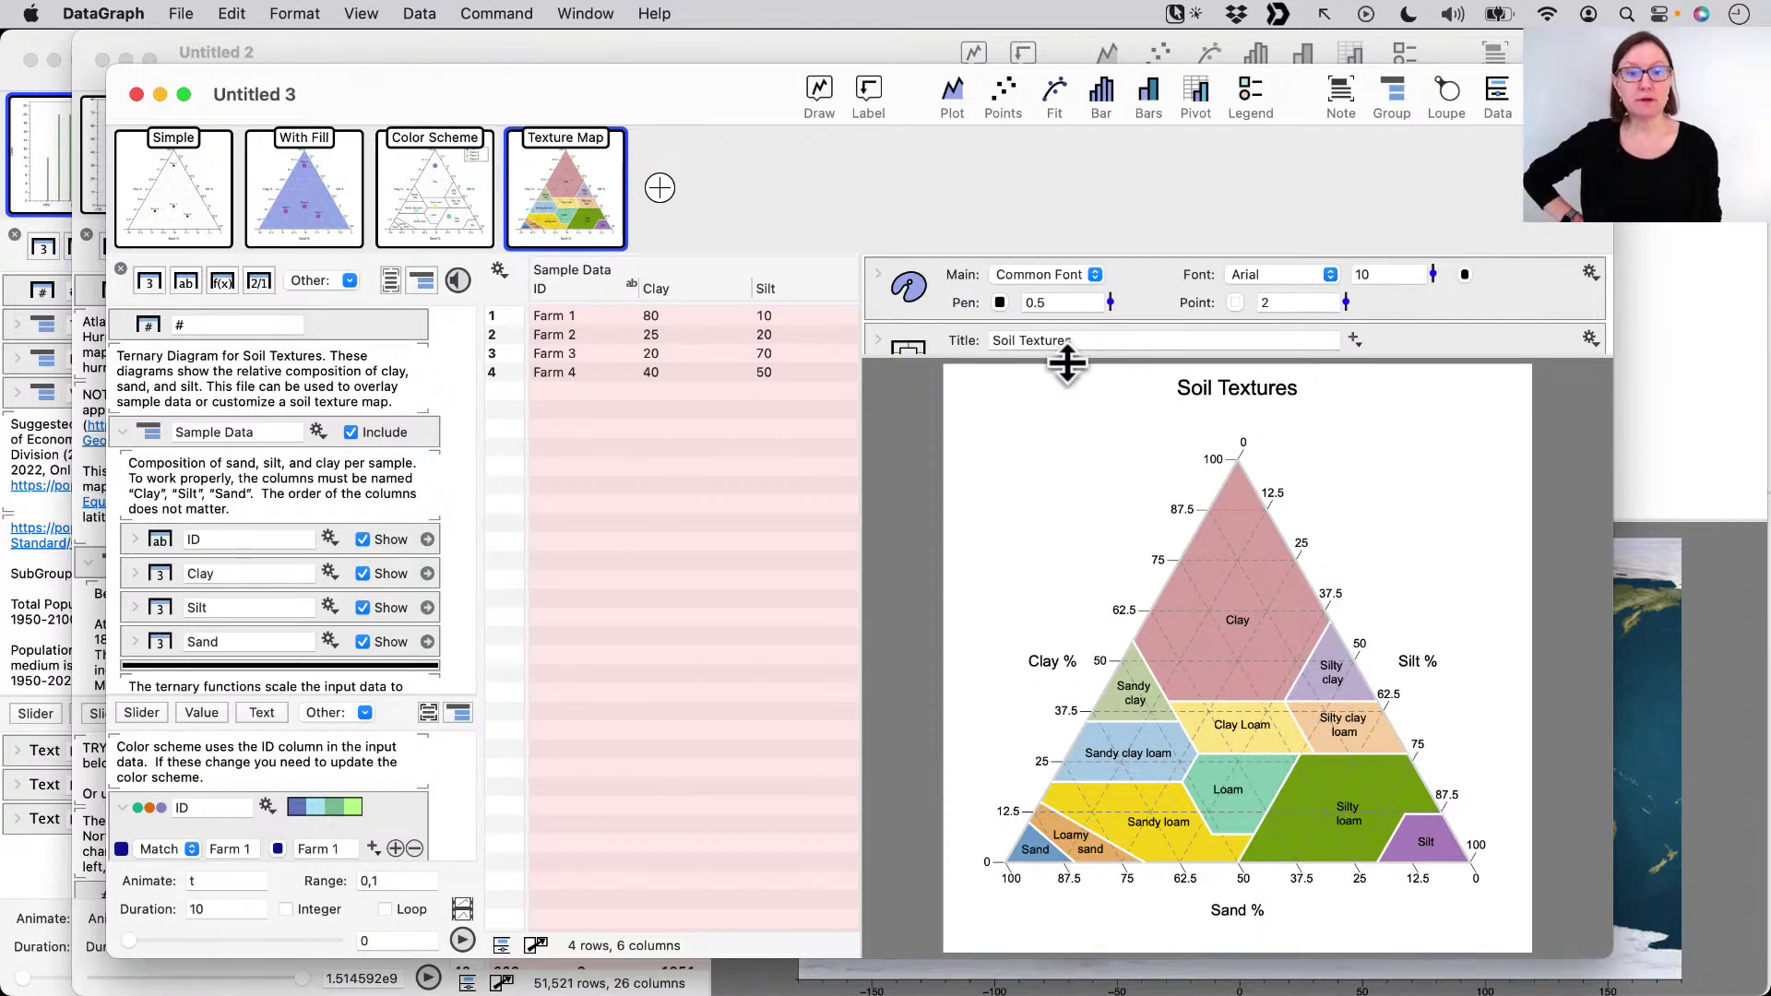
pyautogui.moveTo(1068, 360); pyautogui.dragTo(1079, 522)
pyautogui.scroll(-2, 1095, 399)
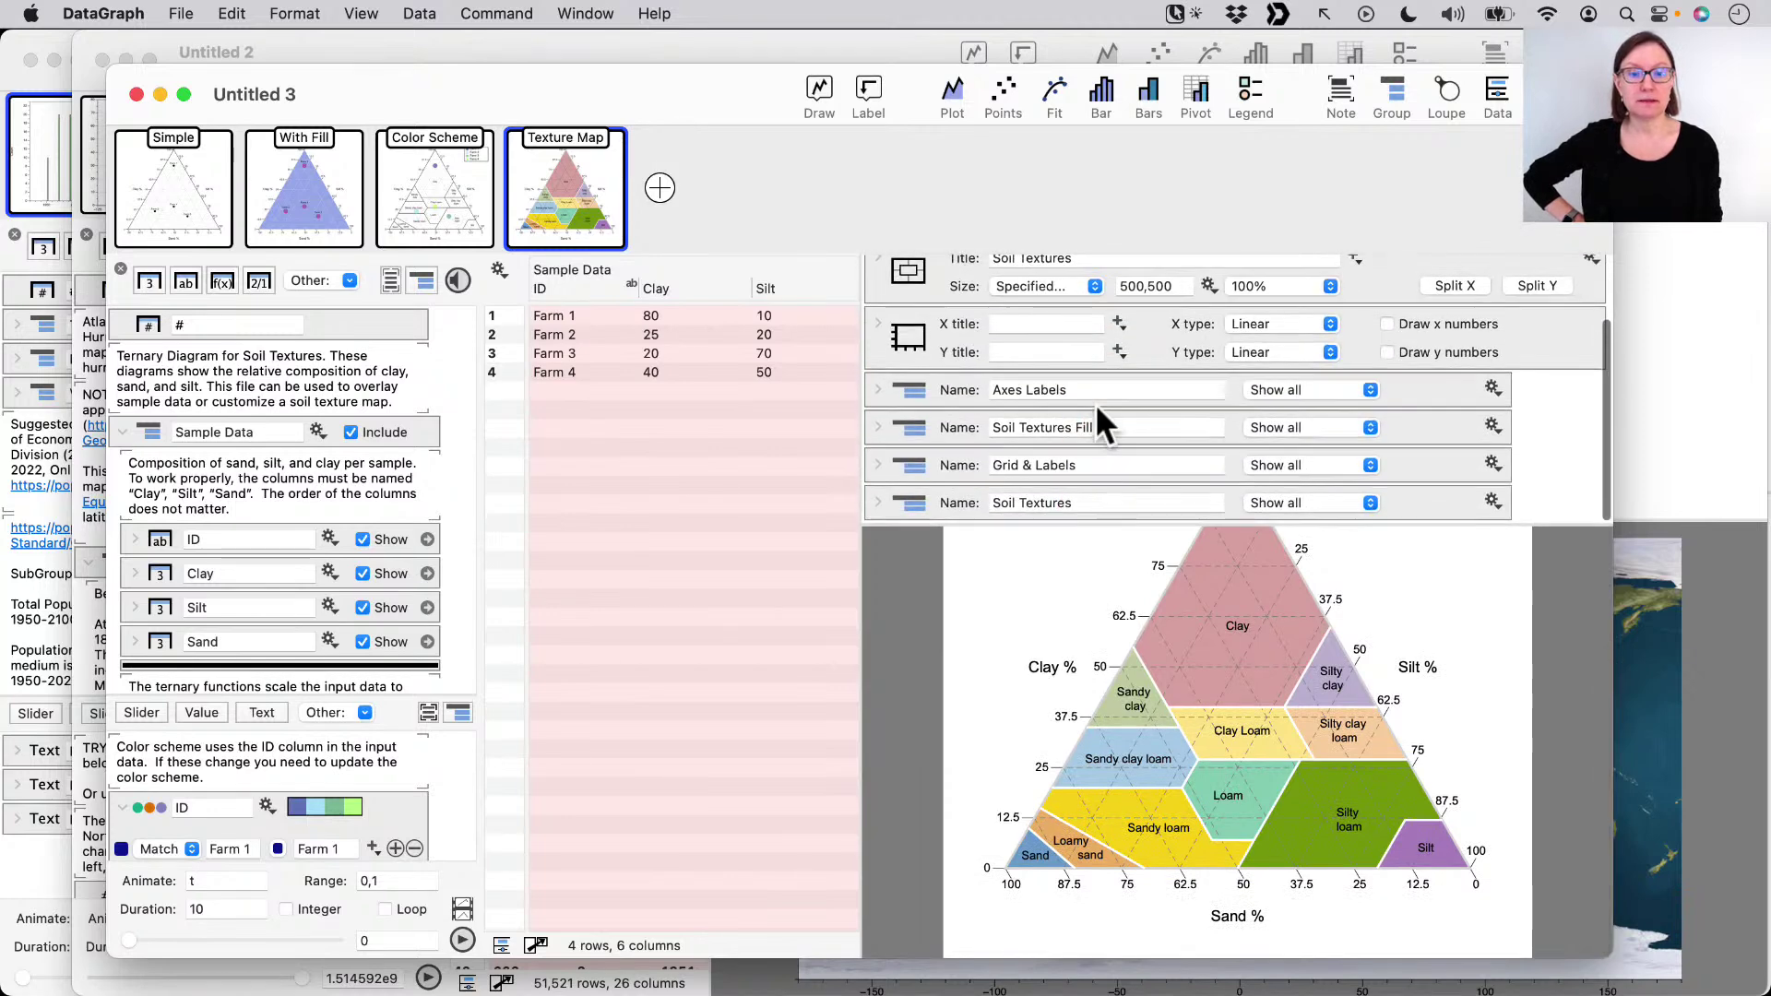
pyautogui.click(884, 431)
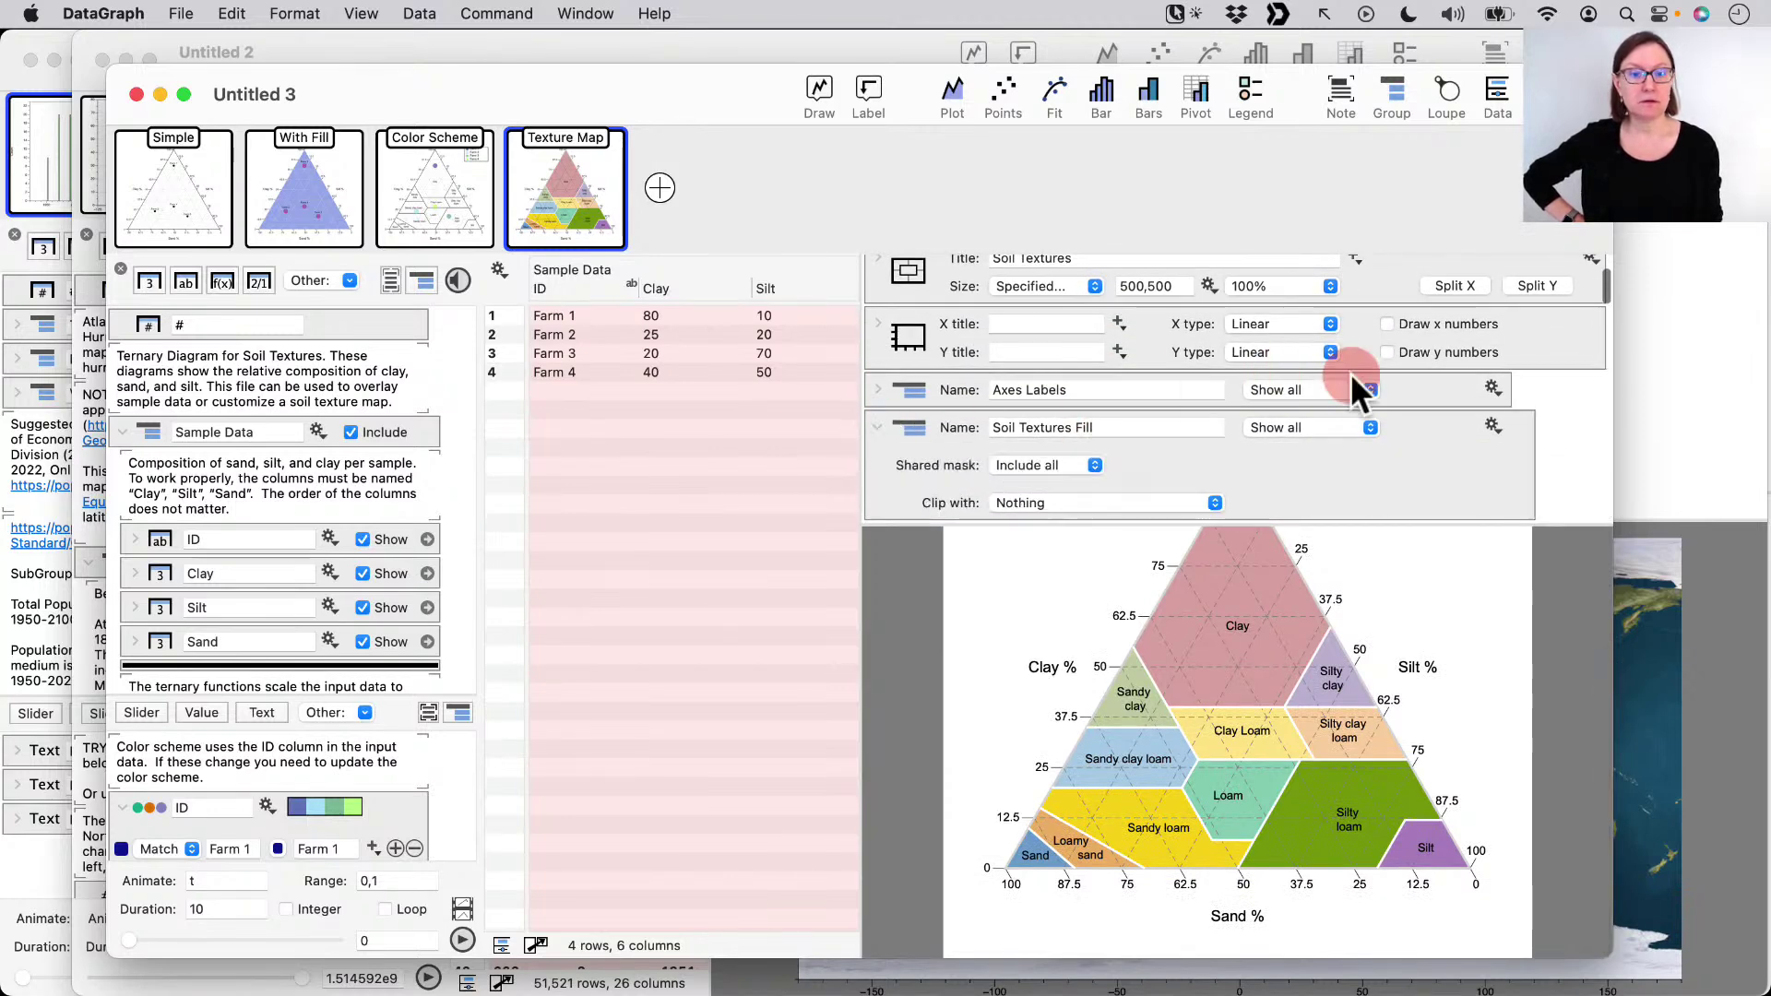
pyautogui.scroll(-10, 1350, 373)
pyautogui.scroll(-5, 1350, 372)
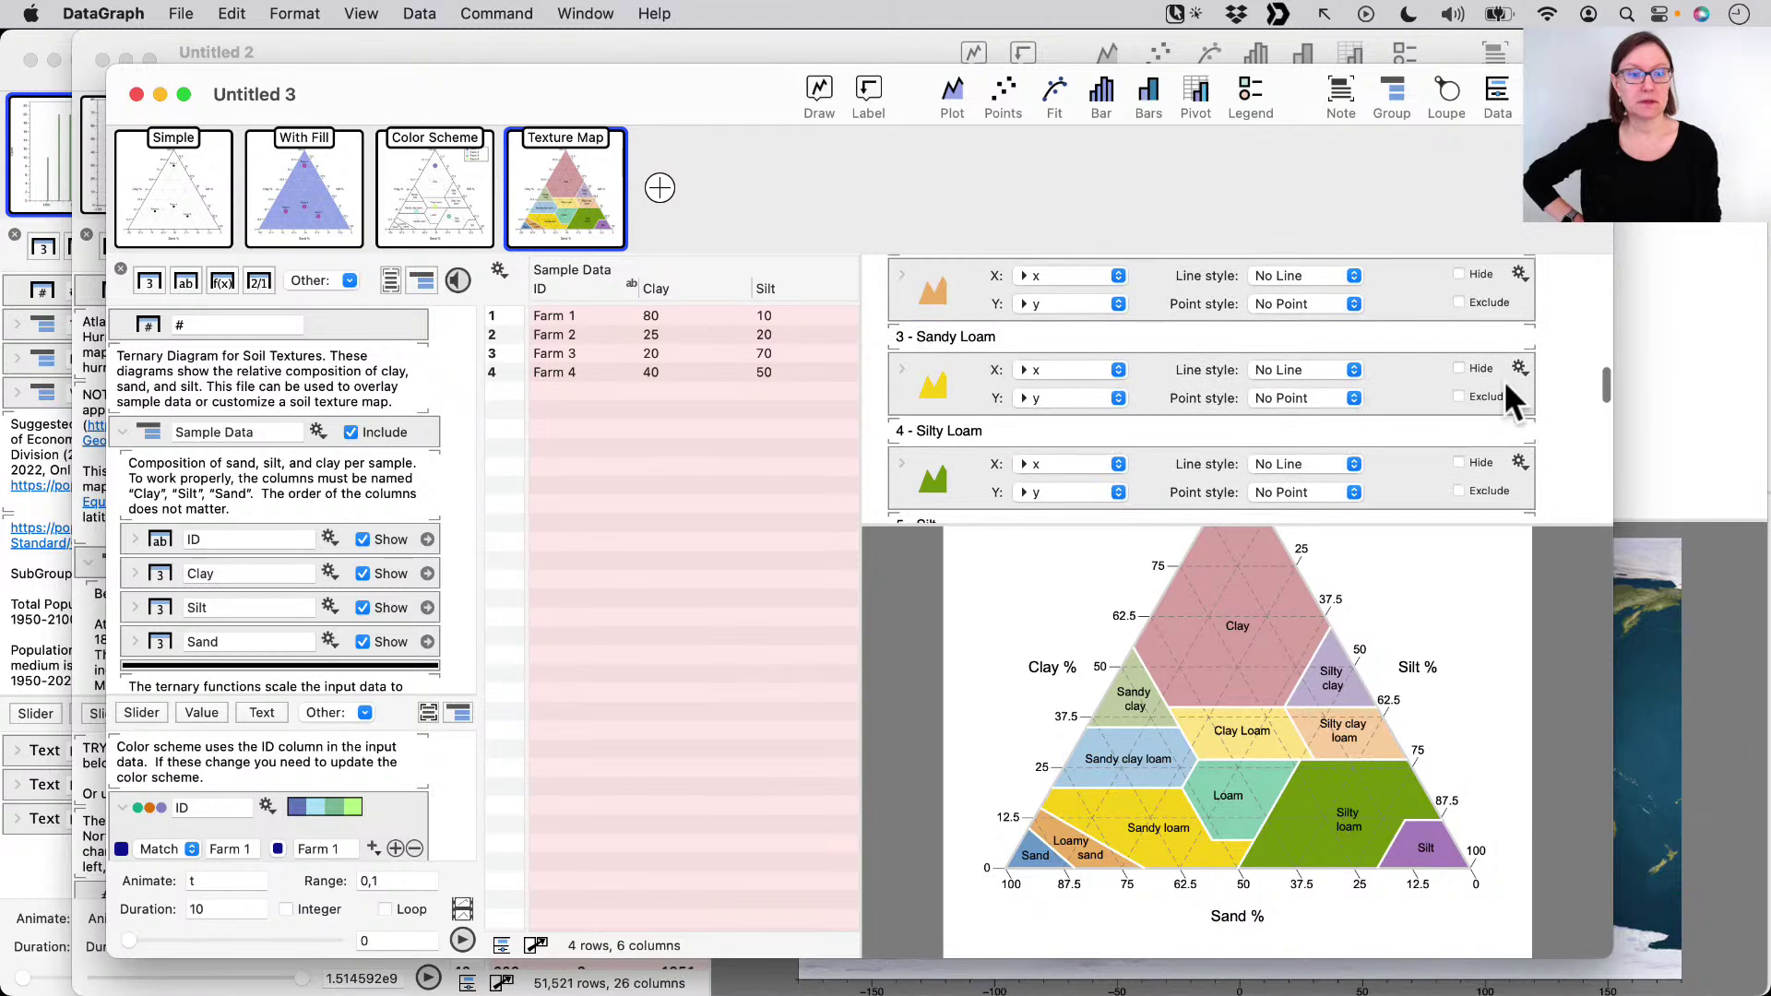
# - Toggle the Sandy Loam, Silty Loam and Loam fills off and on to match each one with its region
pyautogui.click(1466, 369)
pyautogui.click(1466, 369)
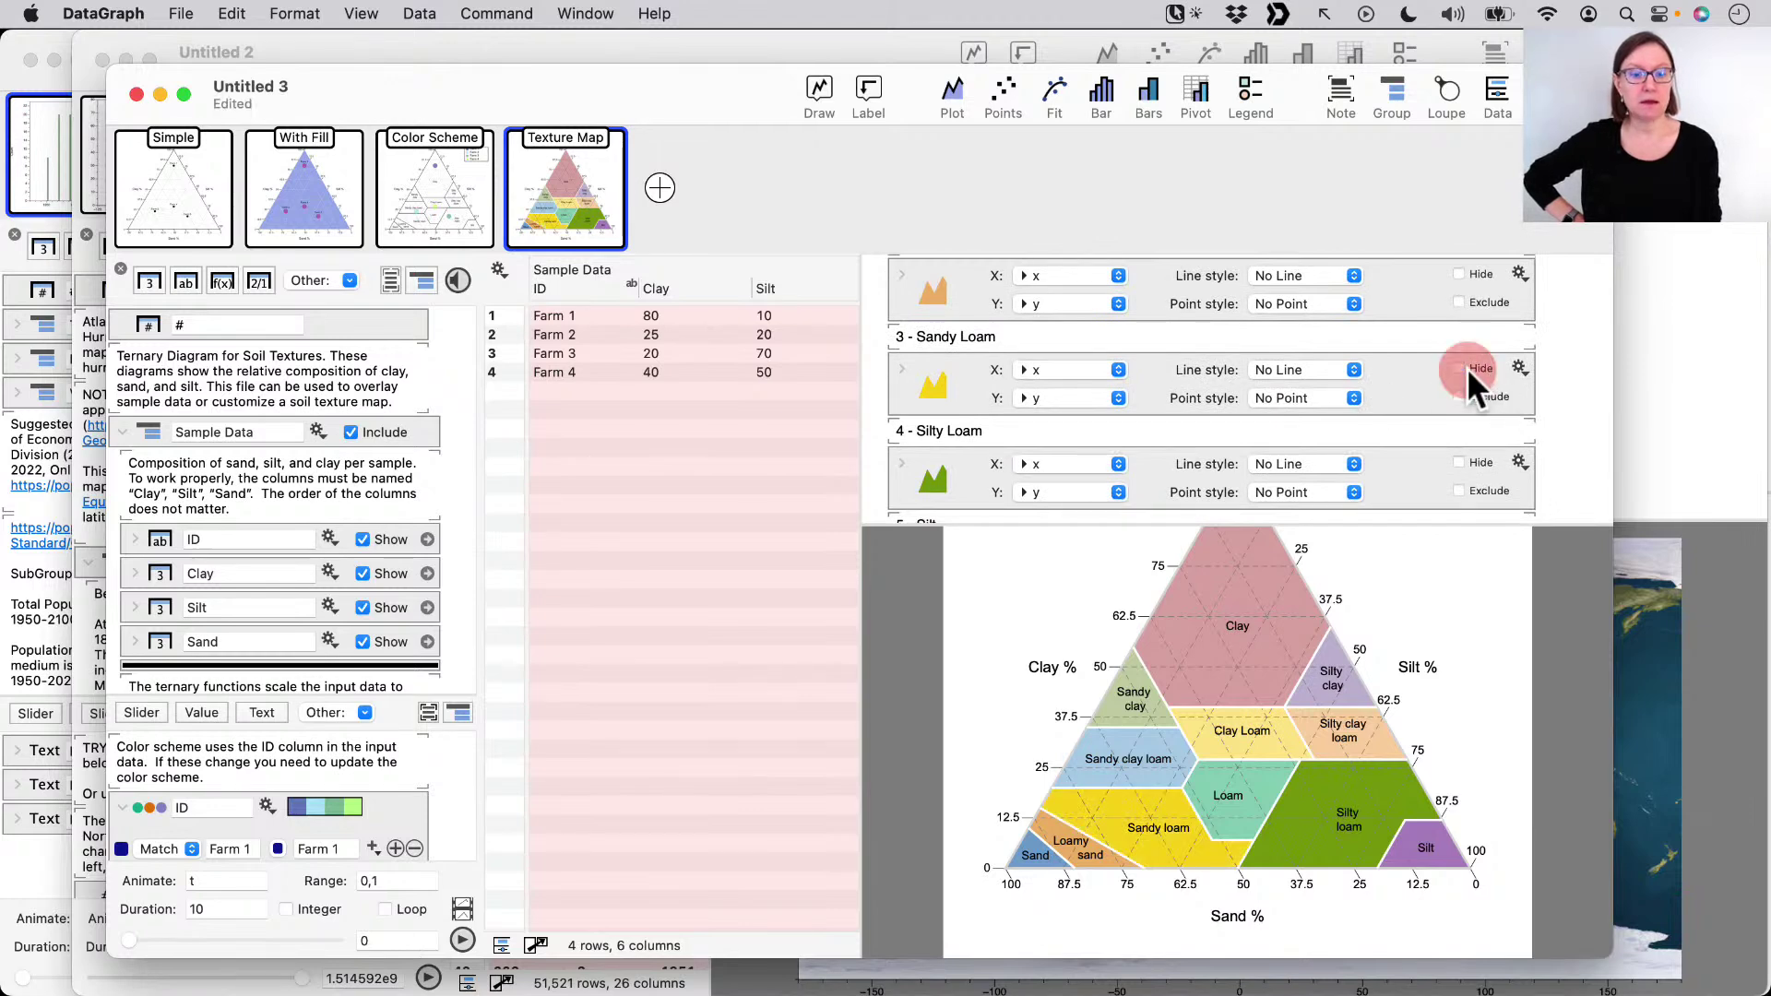
pyautogui.click(1481, 467)
pyautogui.click(1481, 462)
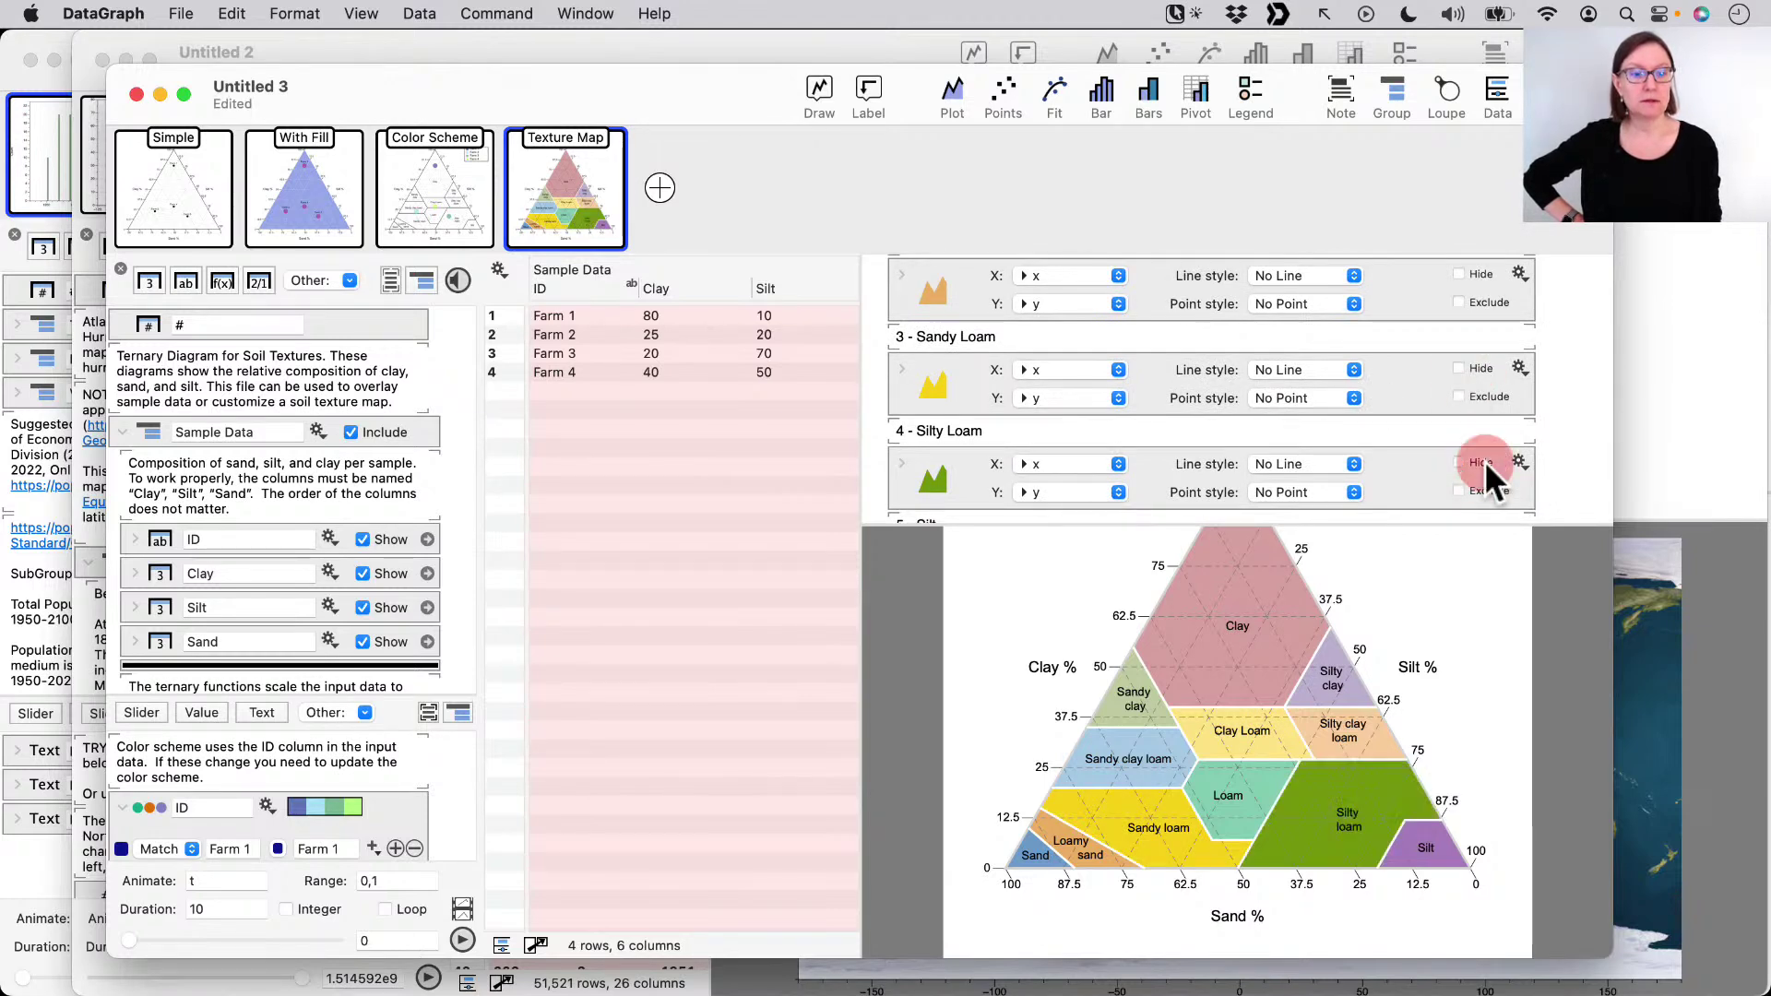
pyautogui.scroll(-5, 1476, 469)
pyautogui.click(1465, 429)
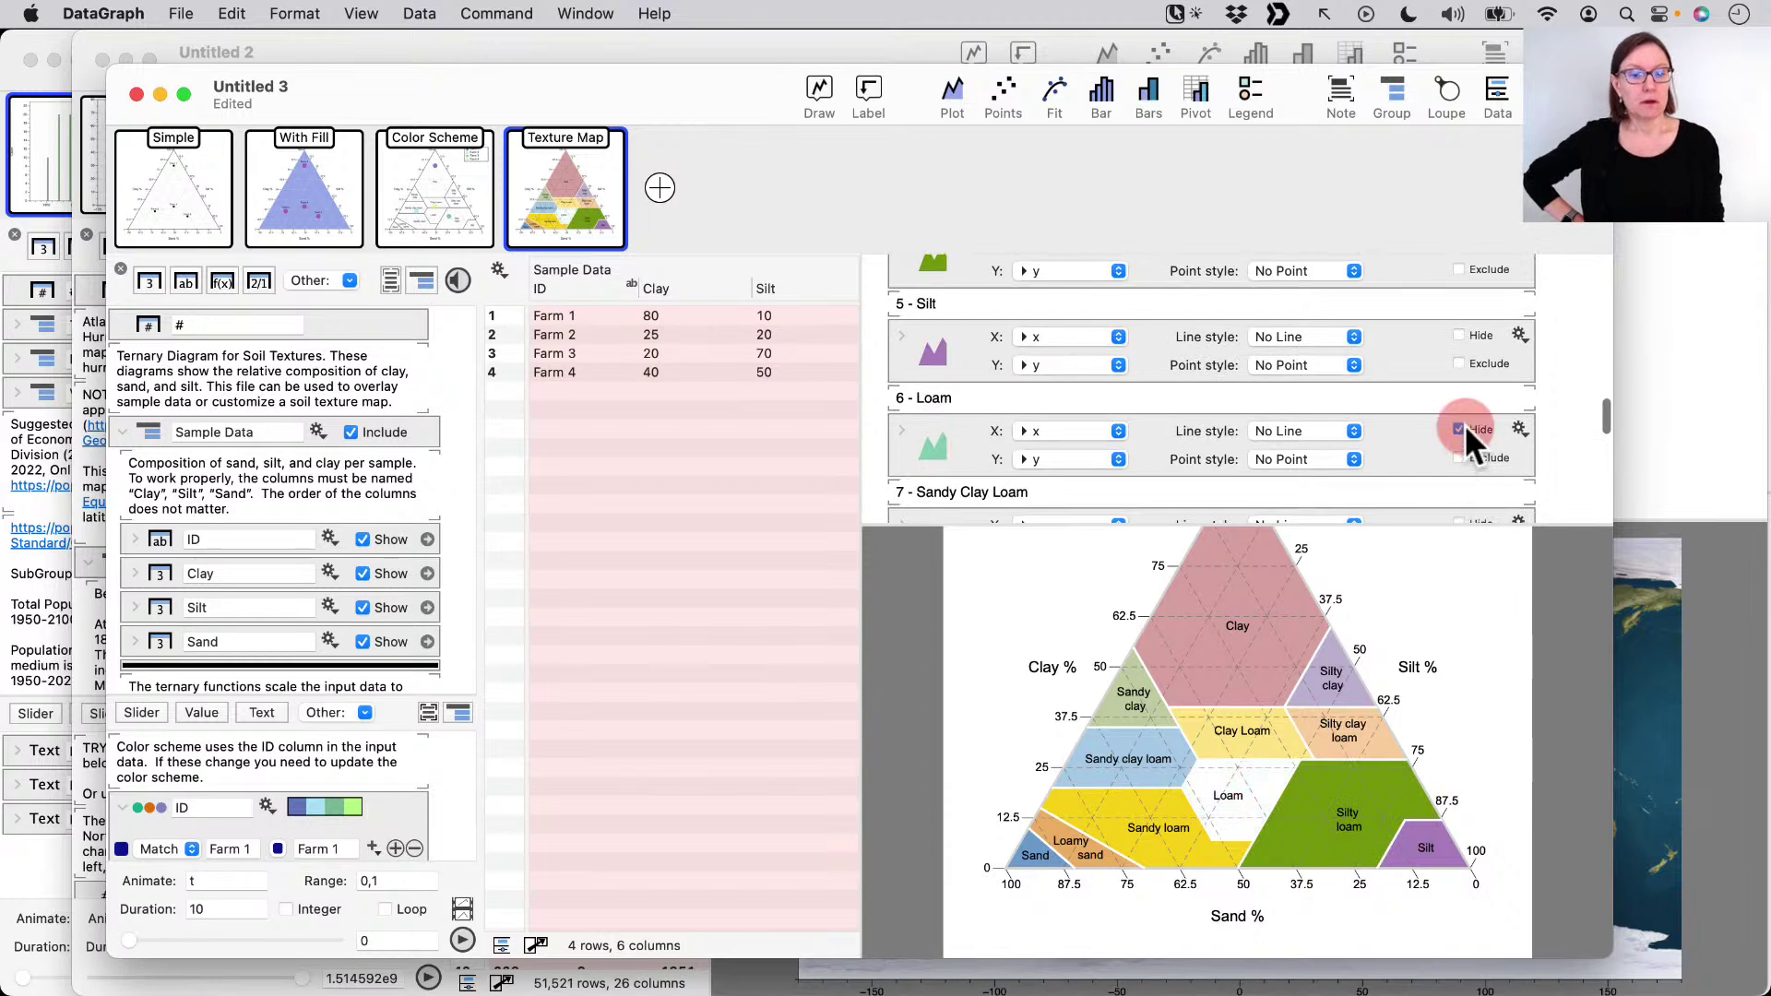
pyautogui.click(1465, 428)
pyautogui.scroll(1, 1251, 371)
pyautogui.scroll(1, 1251, 374)
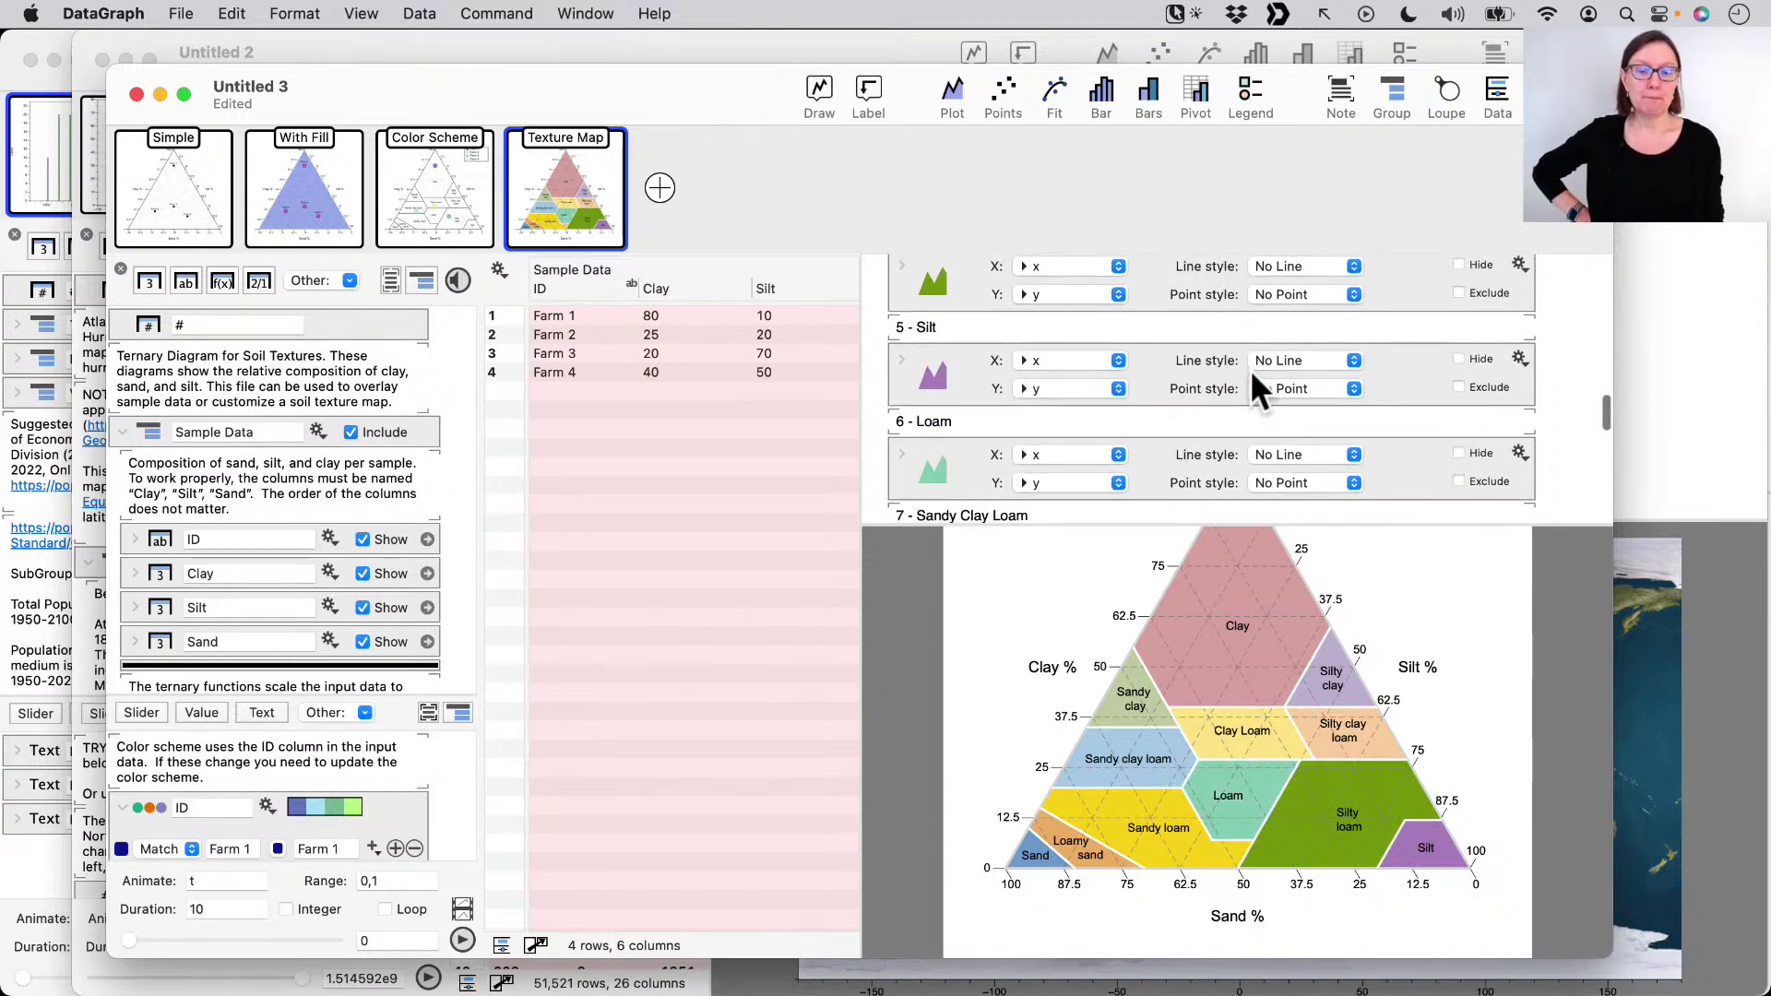
# - Trace the Silt fill's y column to its source, include the Soil Textures group in the data table and view its columns
pyautogui.click(1097, 390)
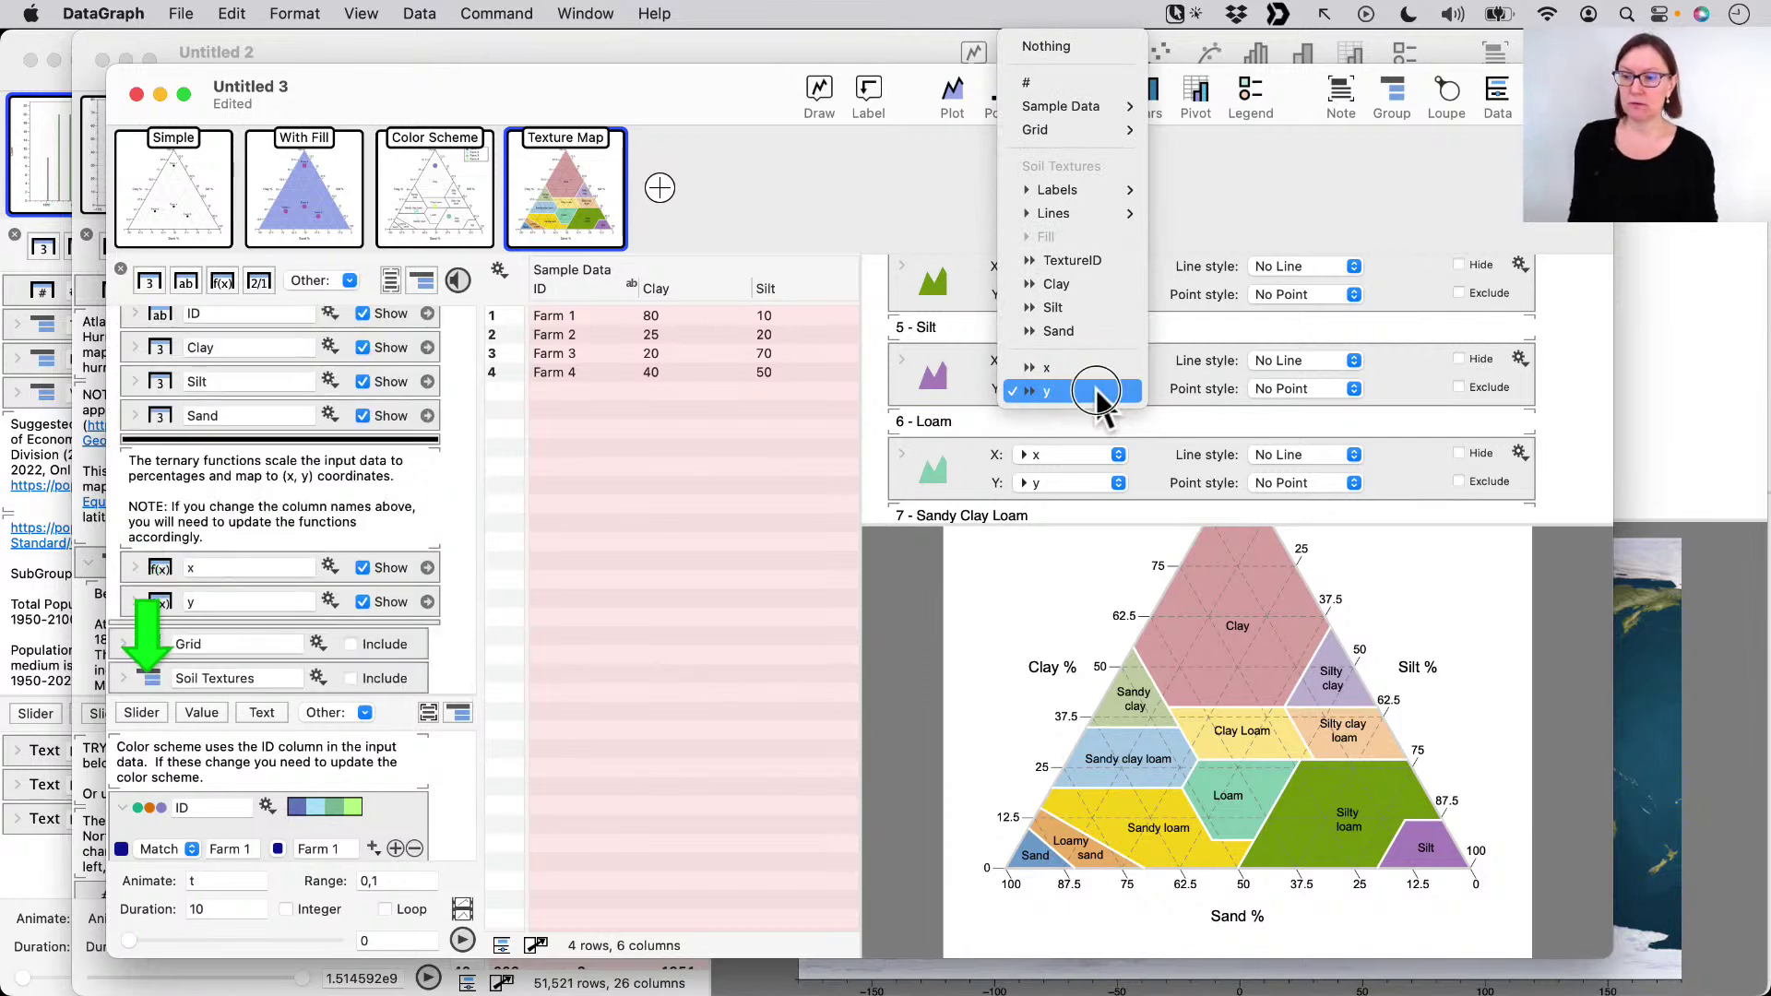
pyautogui.click(450, 668)
pyautogui.click(361, 678)
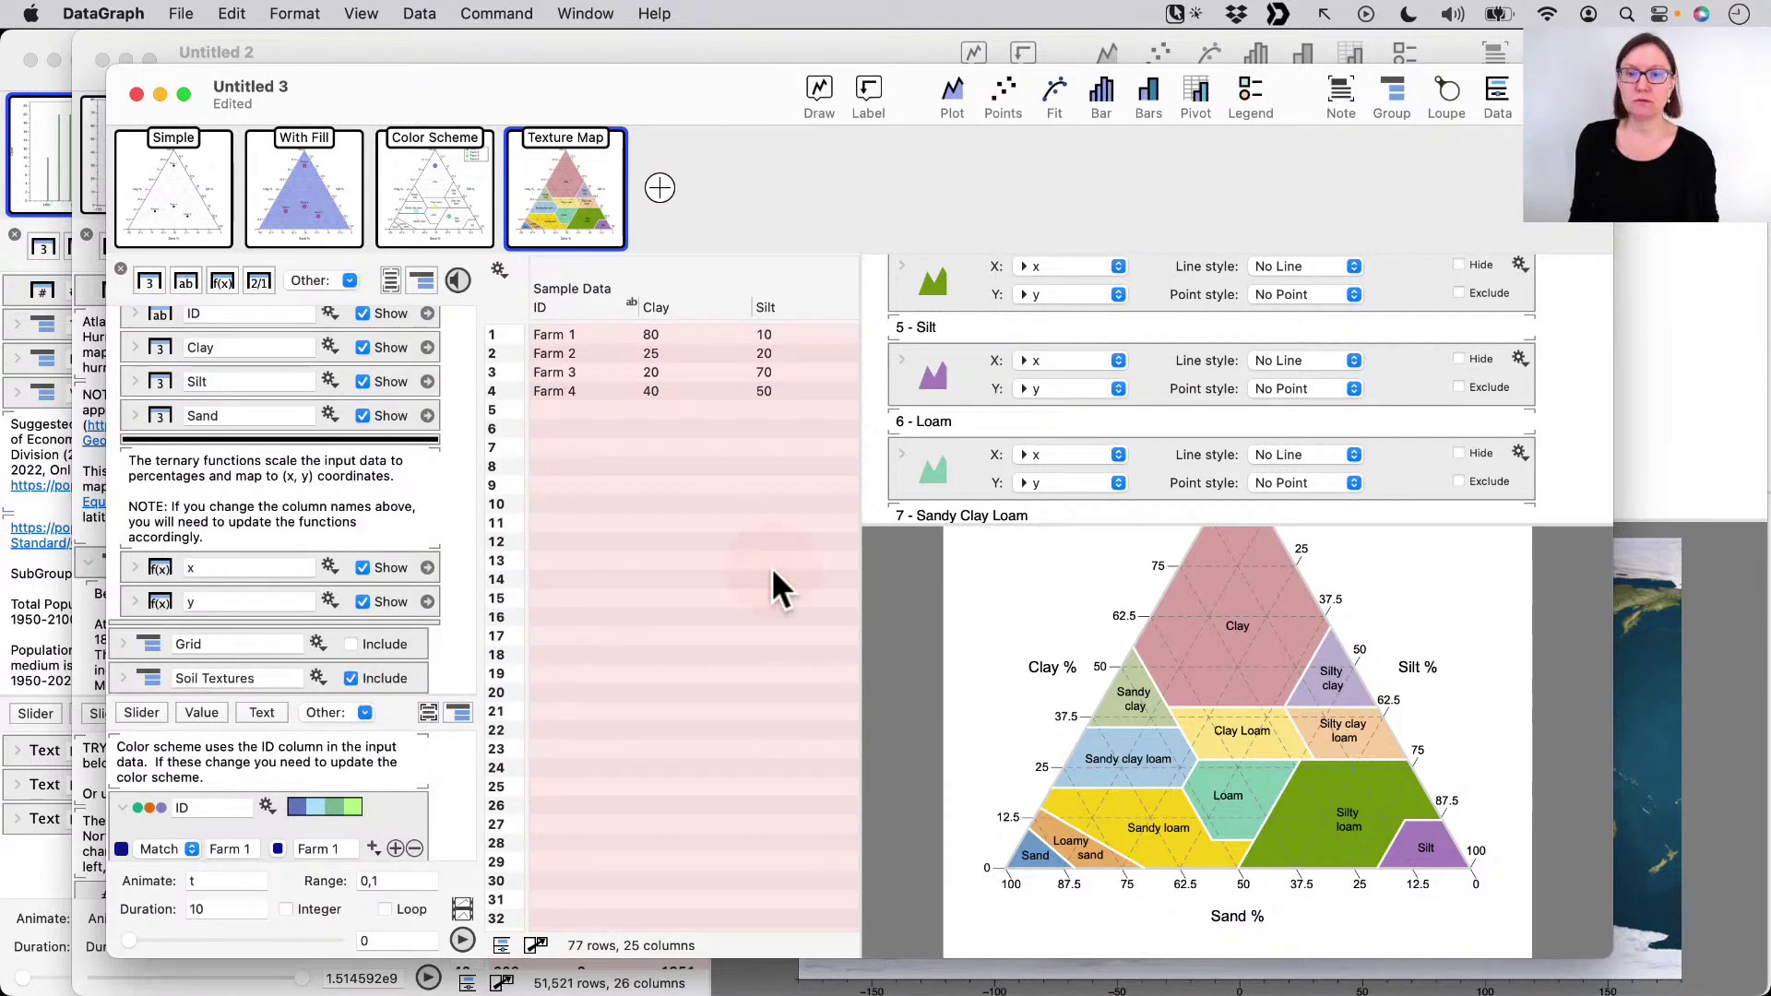
pyautogui.hscroll(5, 773, 572)
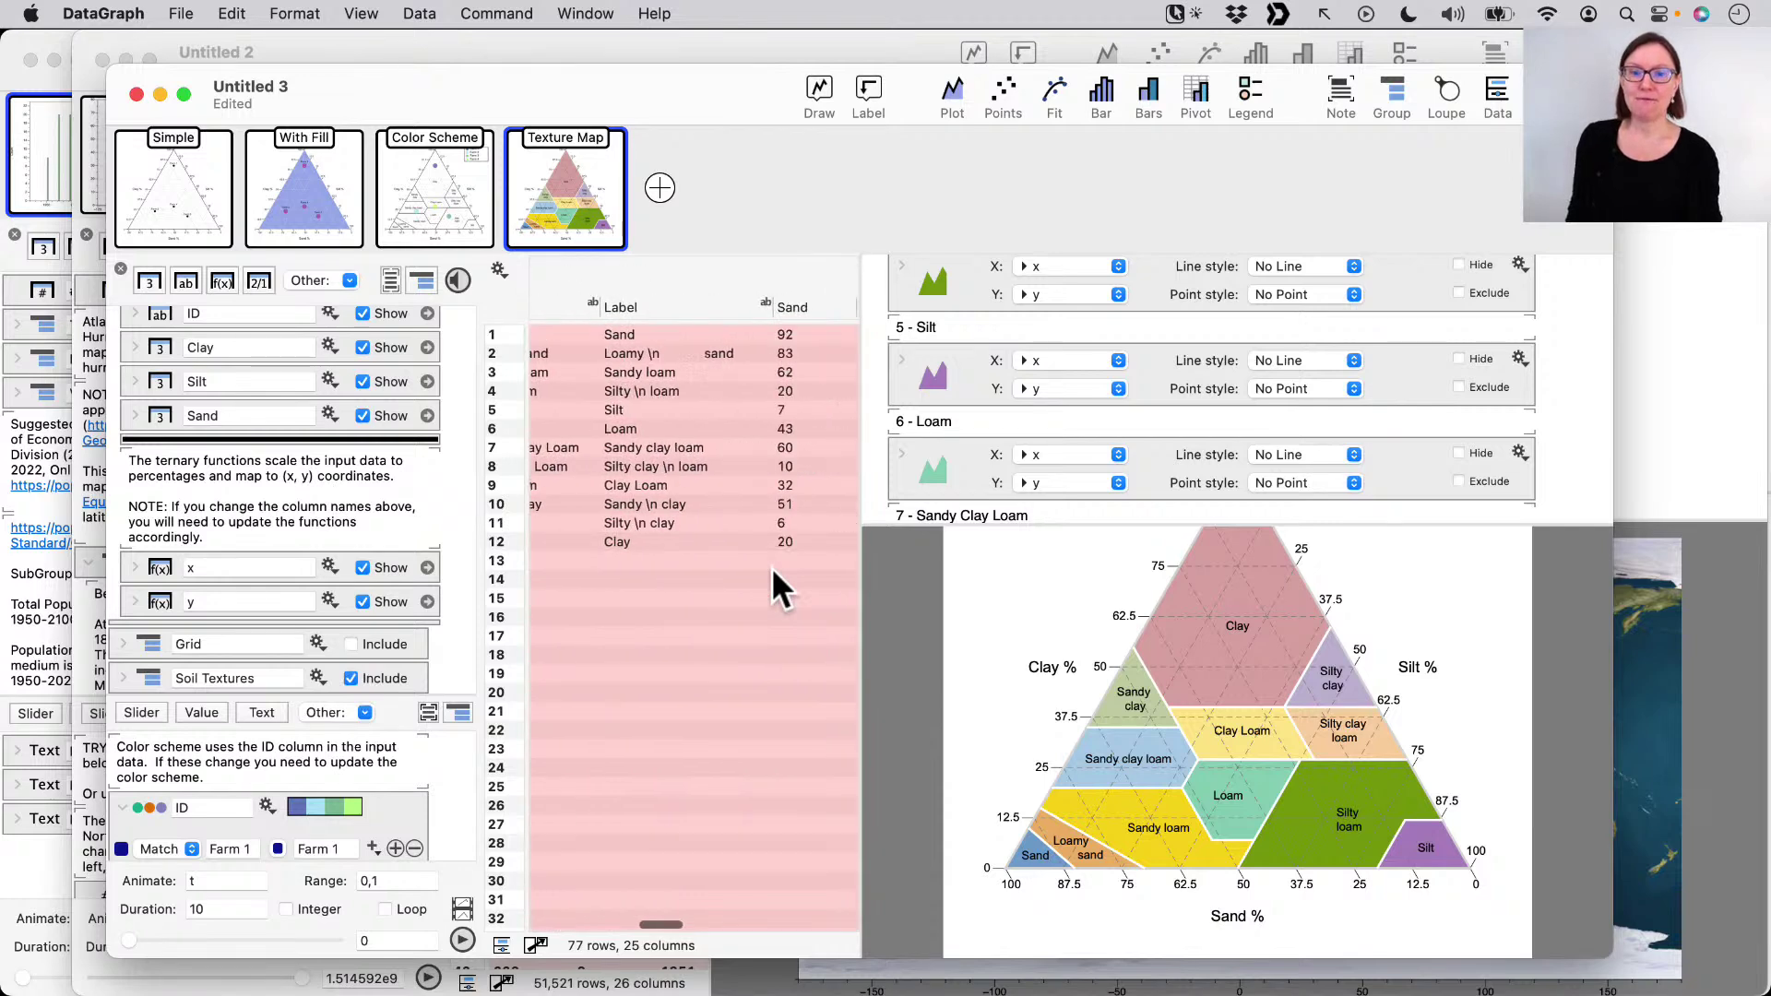
pyautogui.hscroll(3, 771, 566)
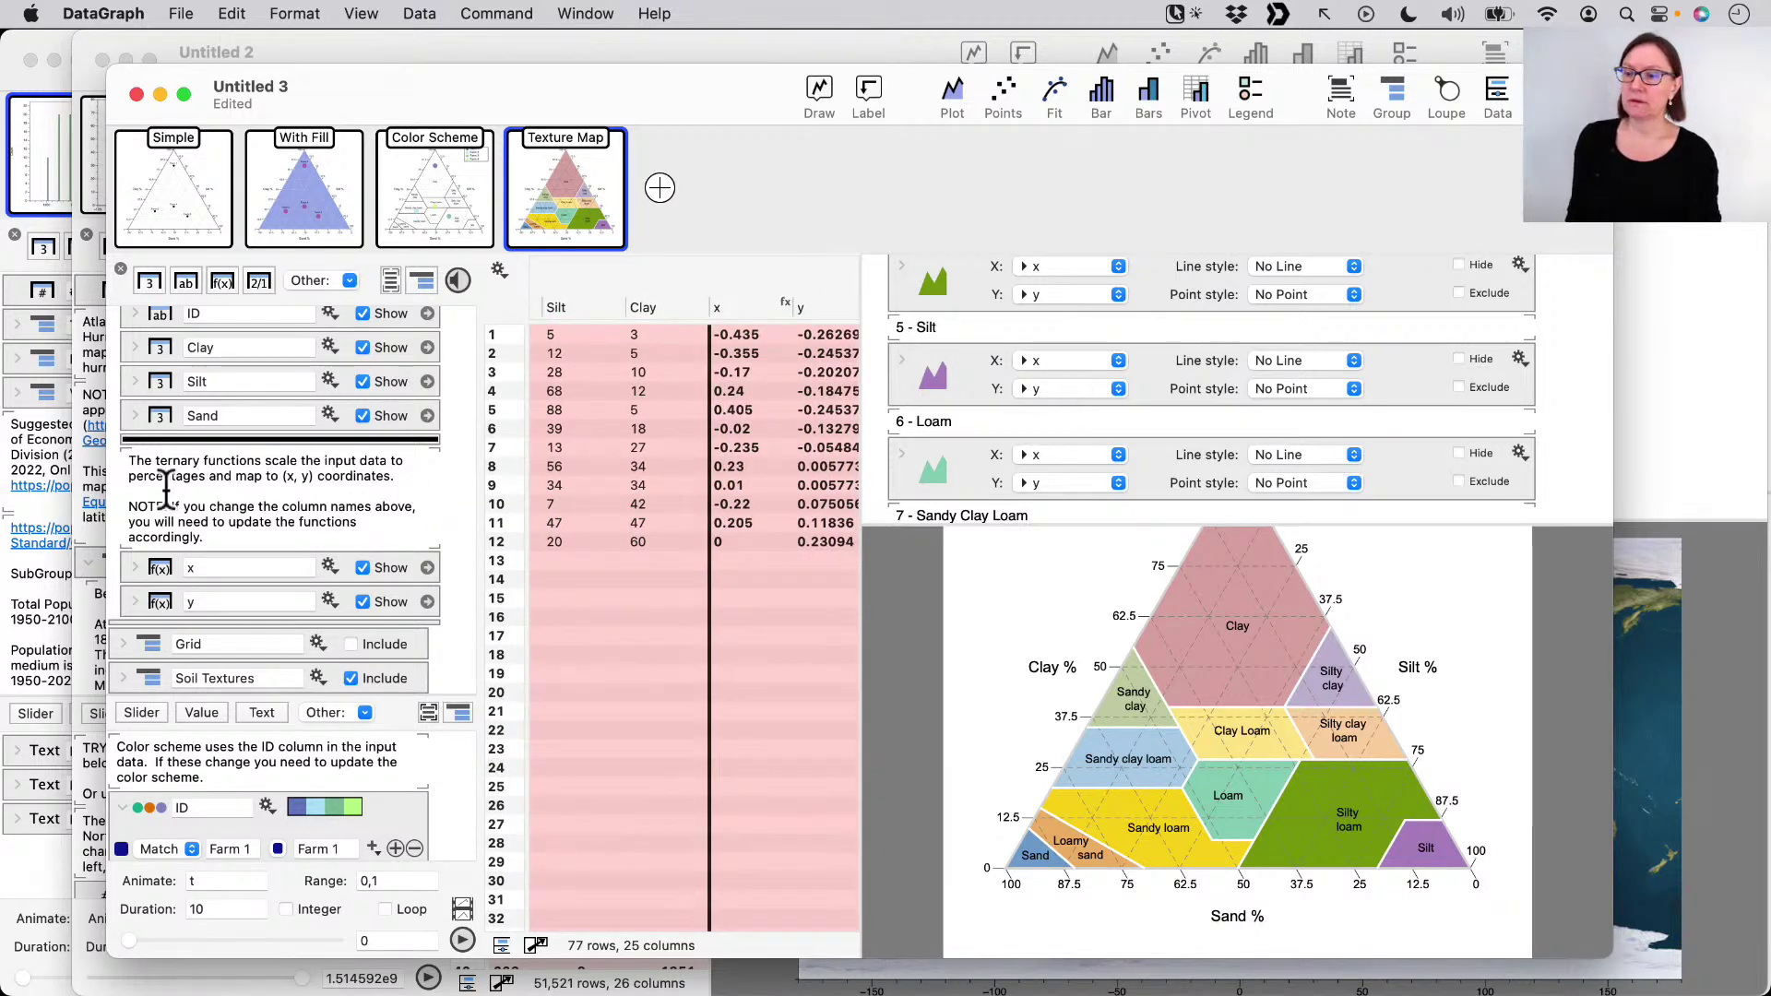
# - Expand the Soil Textures group in the column list and trace the source of the Silt fill's x column
pyautogui.click(205, 424)
pyautogui.click(123, 678)
pyautogui.click(417, 545)
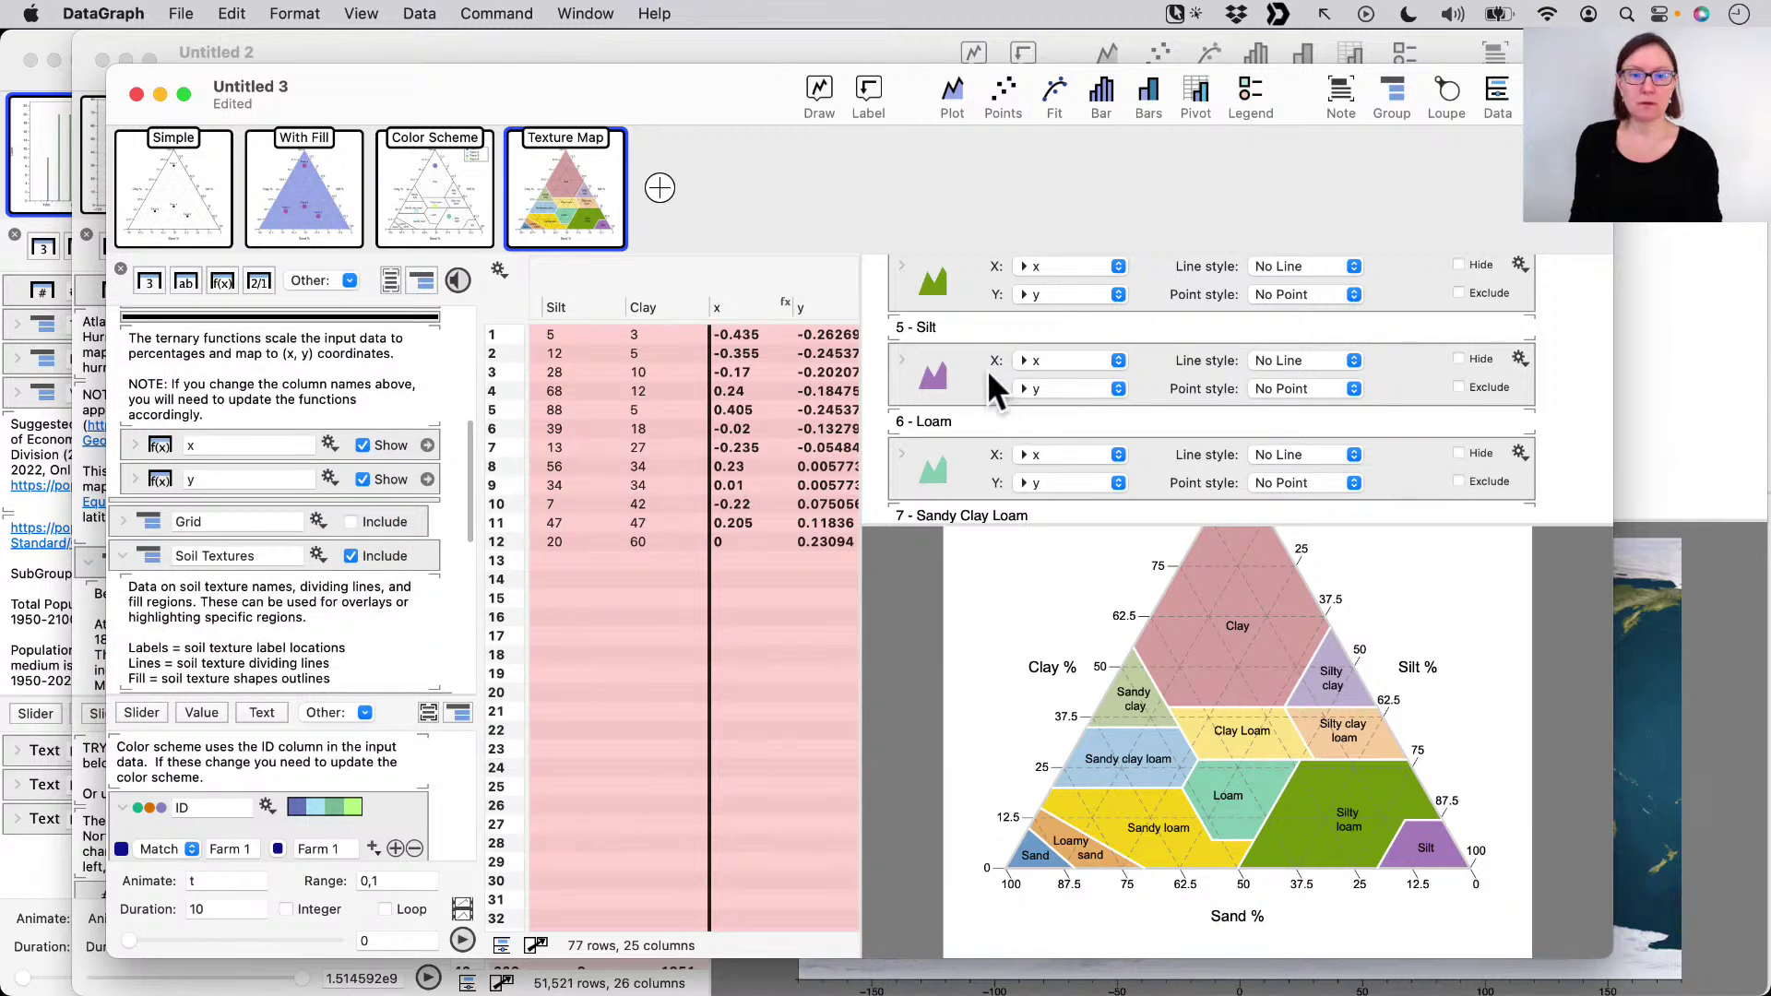
pyautogui.click(1054, 362)
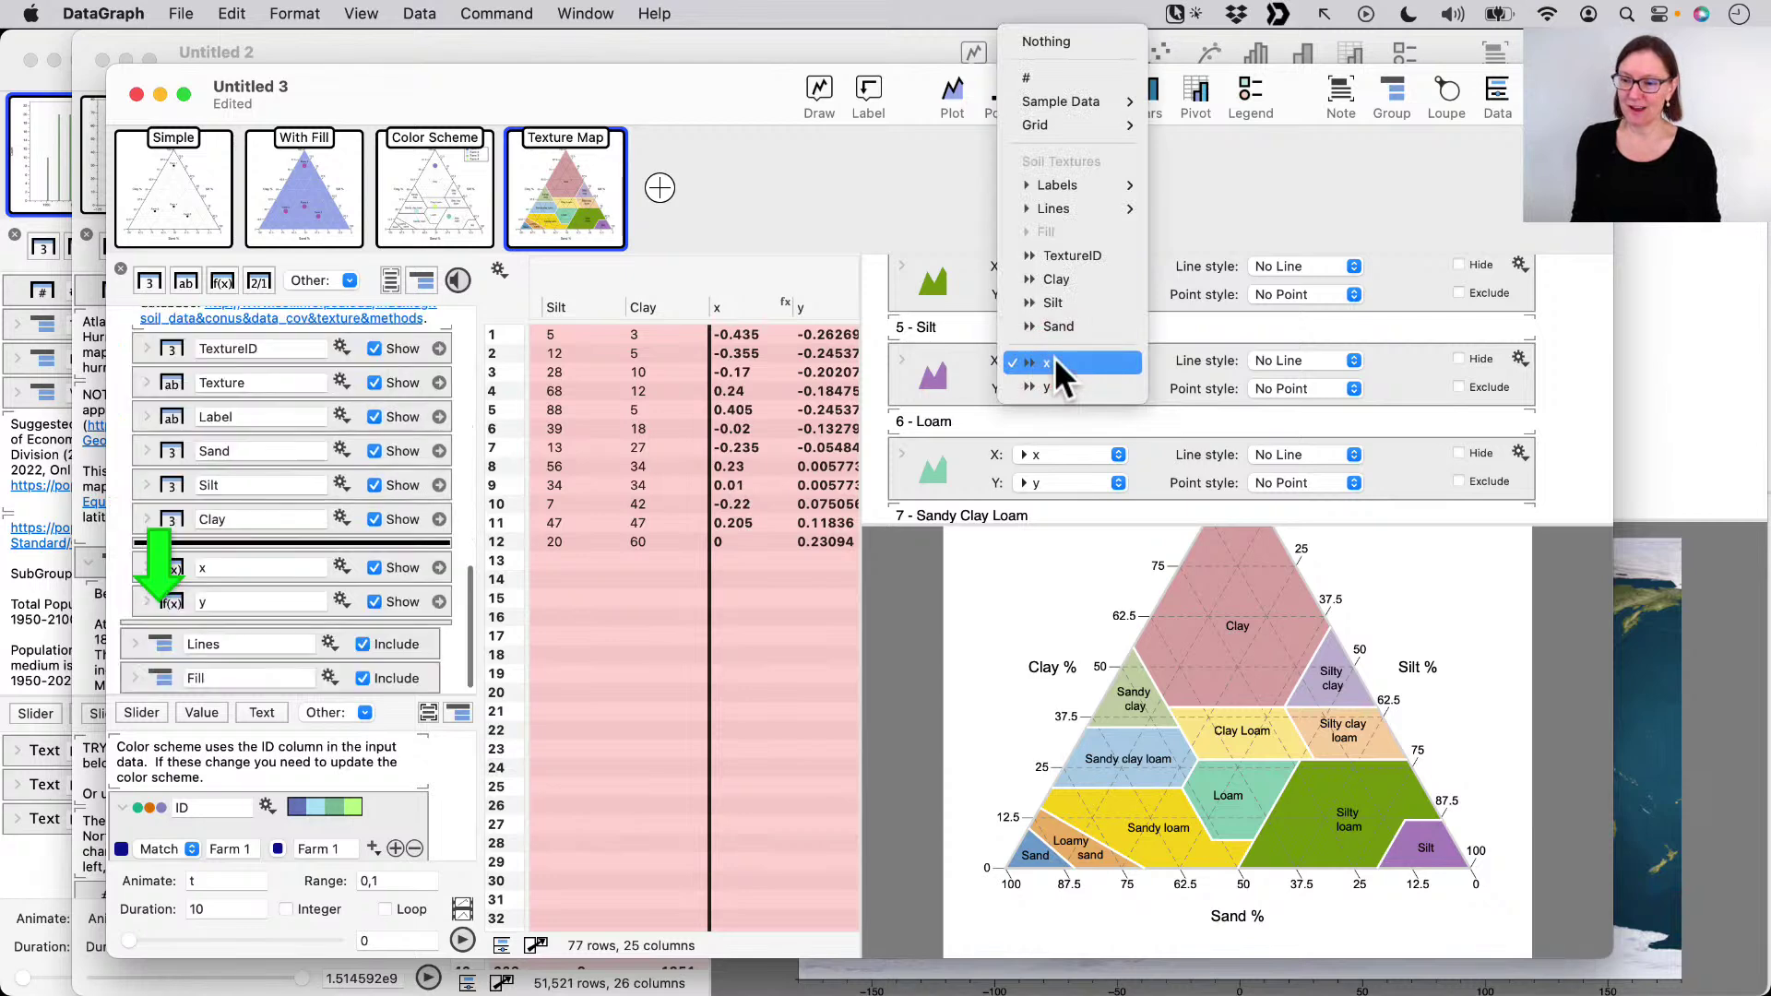
pyautogui.click(1054, 362)
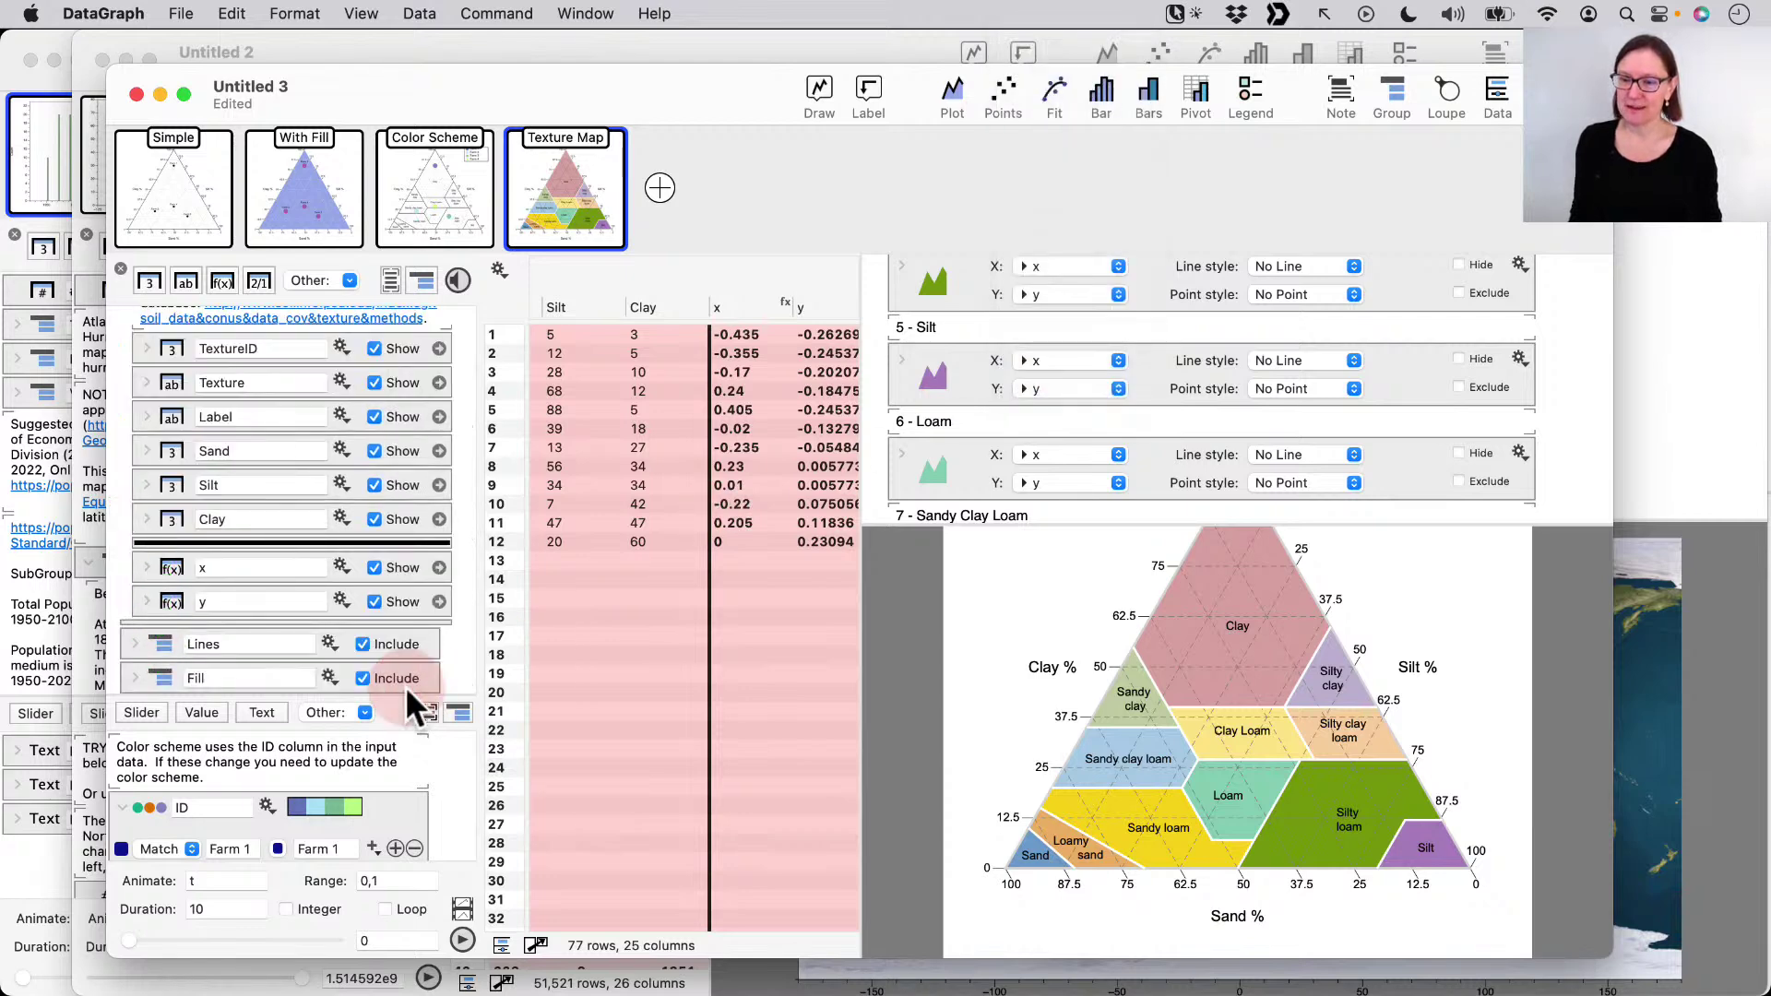
# - Exclude the Lines and Labels groups from the data table, keep Fill included, and collapse the Labels group
pyautogui.click(381, 683)
pyautogui.click(363, 679)
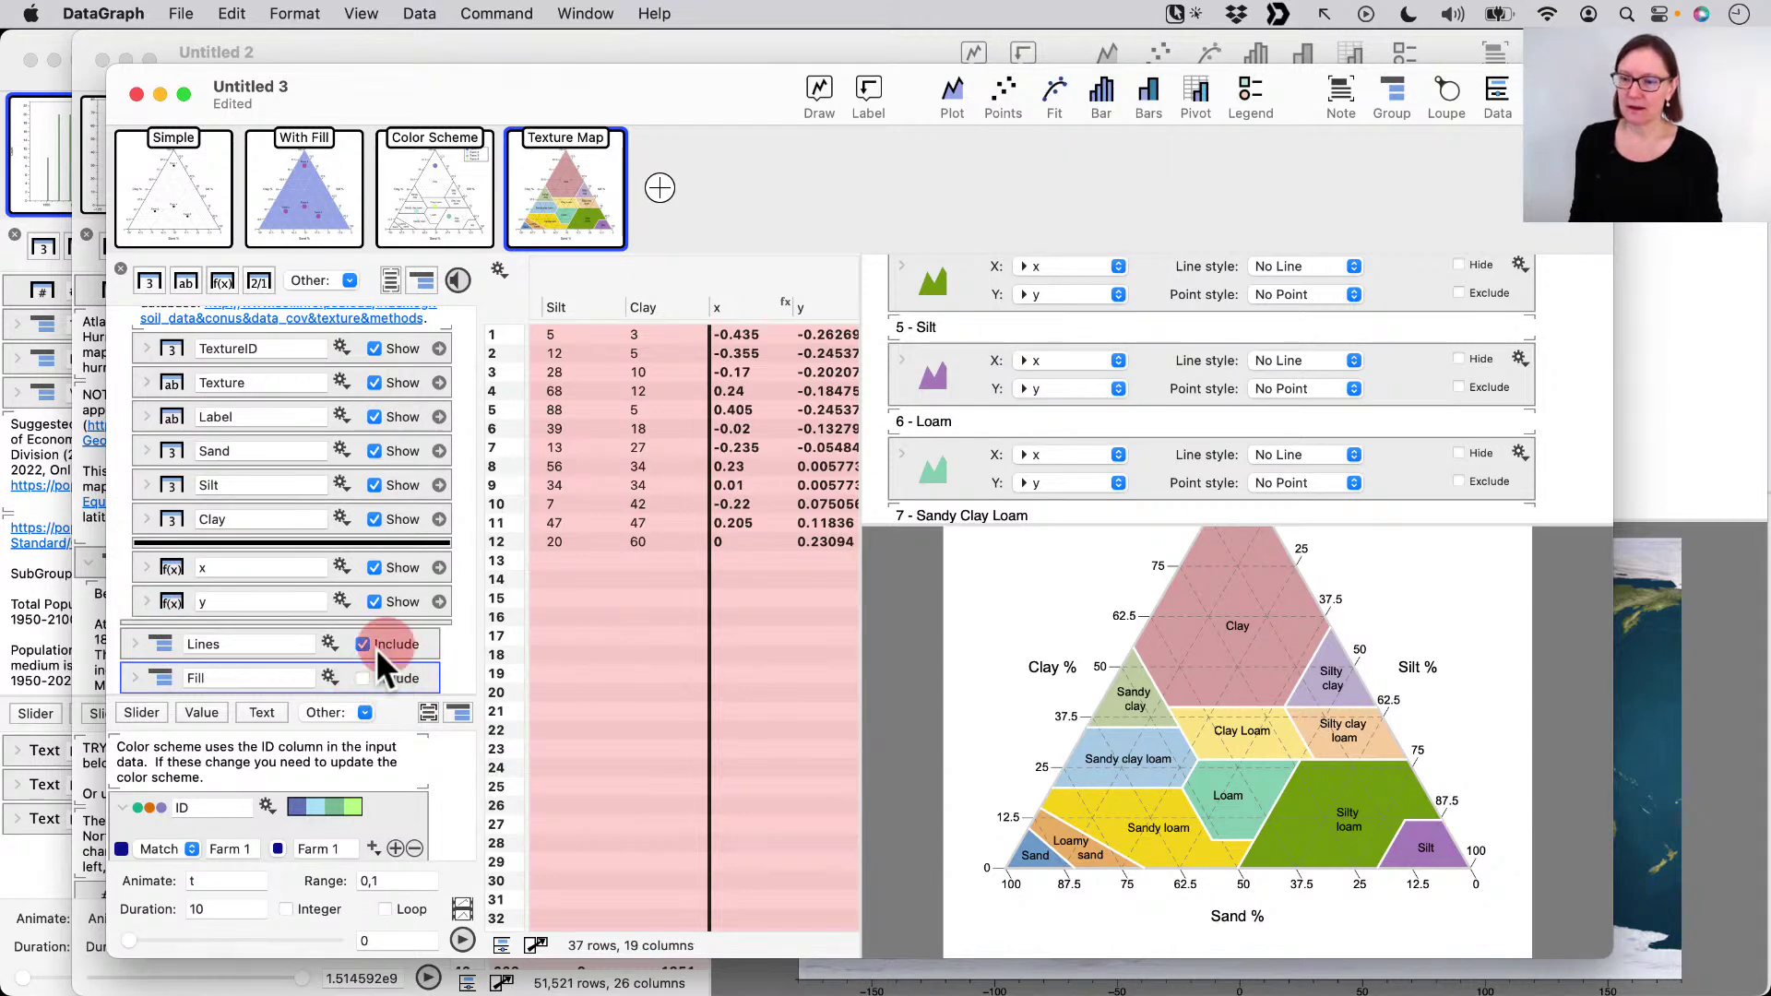
pyautogui.click(364, 678)
pyautogui.click(380, 646)
pyautogui.scroll(5, 332, 553)
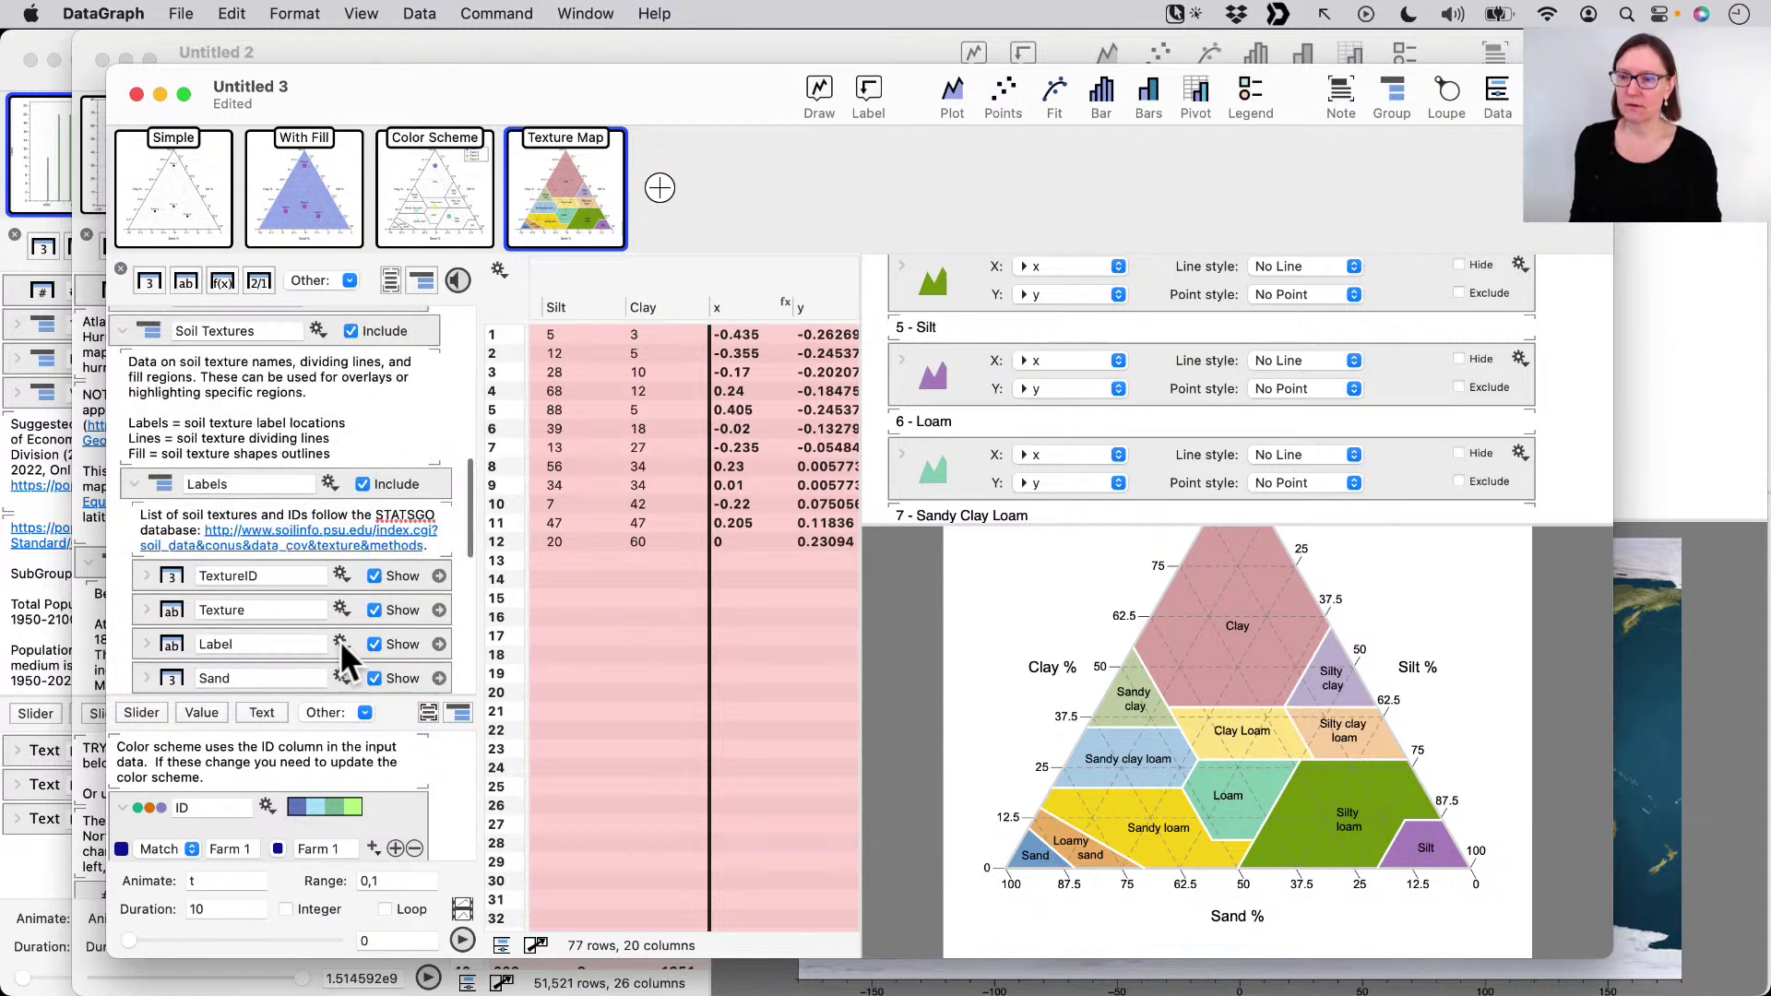
pyautogui.click(362, 526)
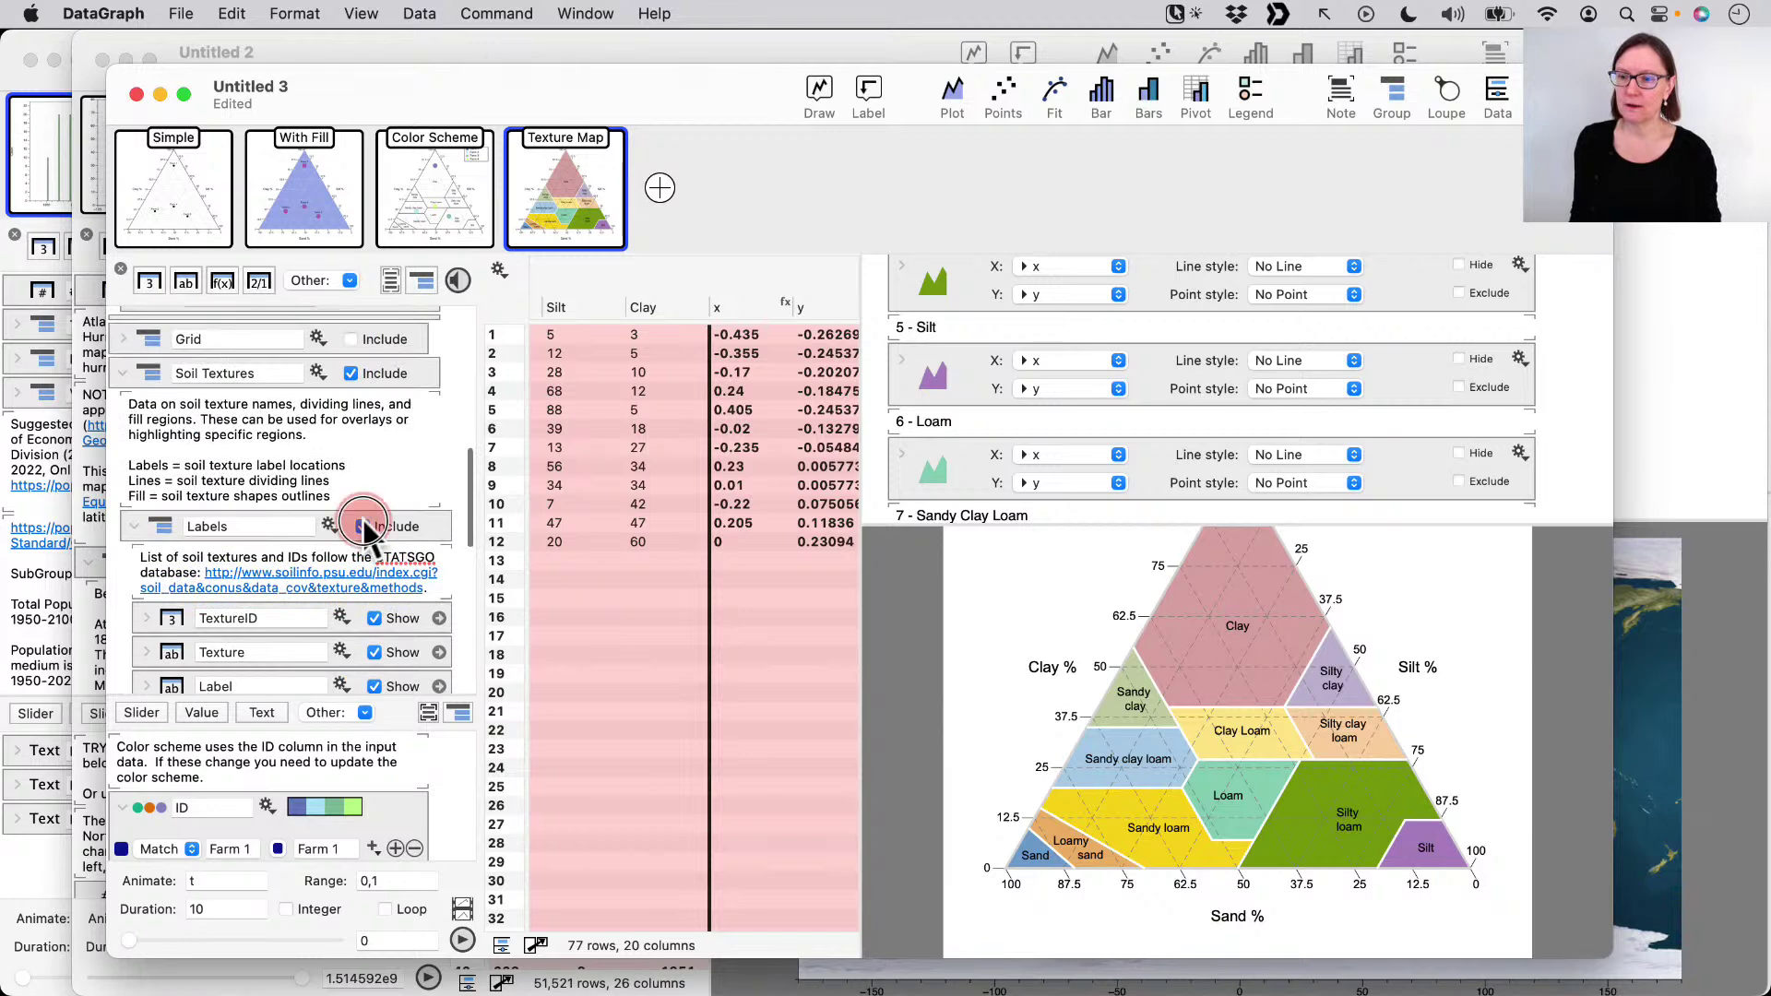
pyautogui.click(135, 525)
pyautogui.hscroll(-5, 752, 495)
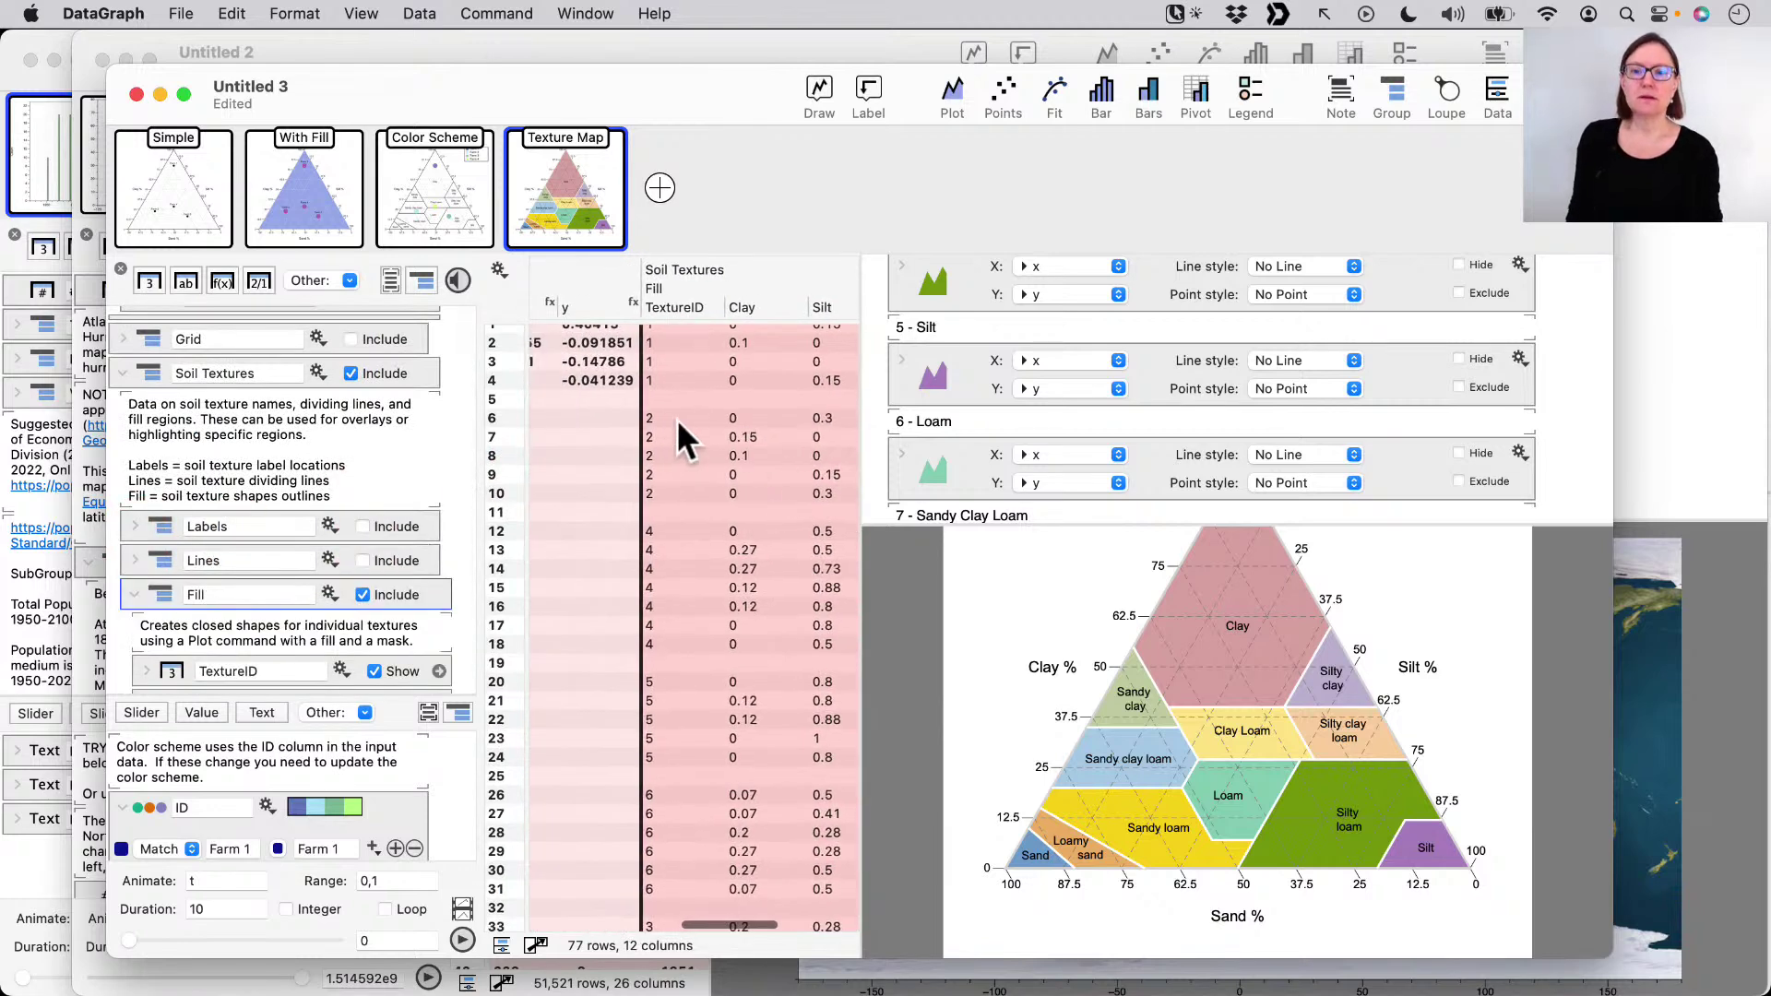
# - Widen the data table and inspect the x and y coordinate columns of the Fill group
pyautogui.moveTo(862, 400); pyautogui.dragTo(1070, 387)
pyautogui.click(805, 386)
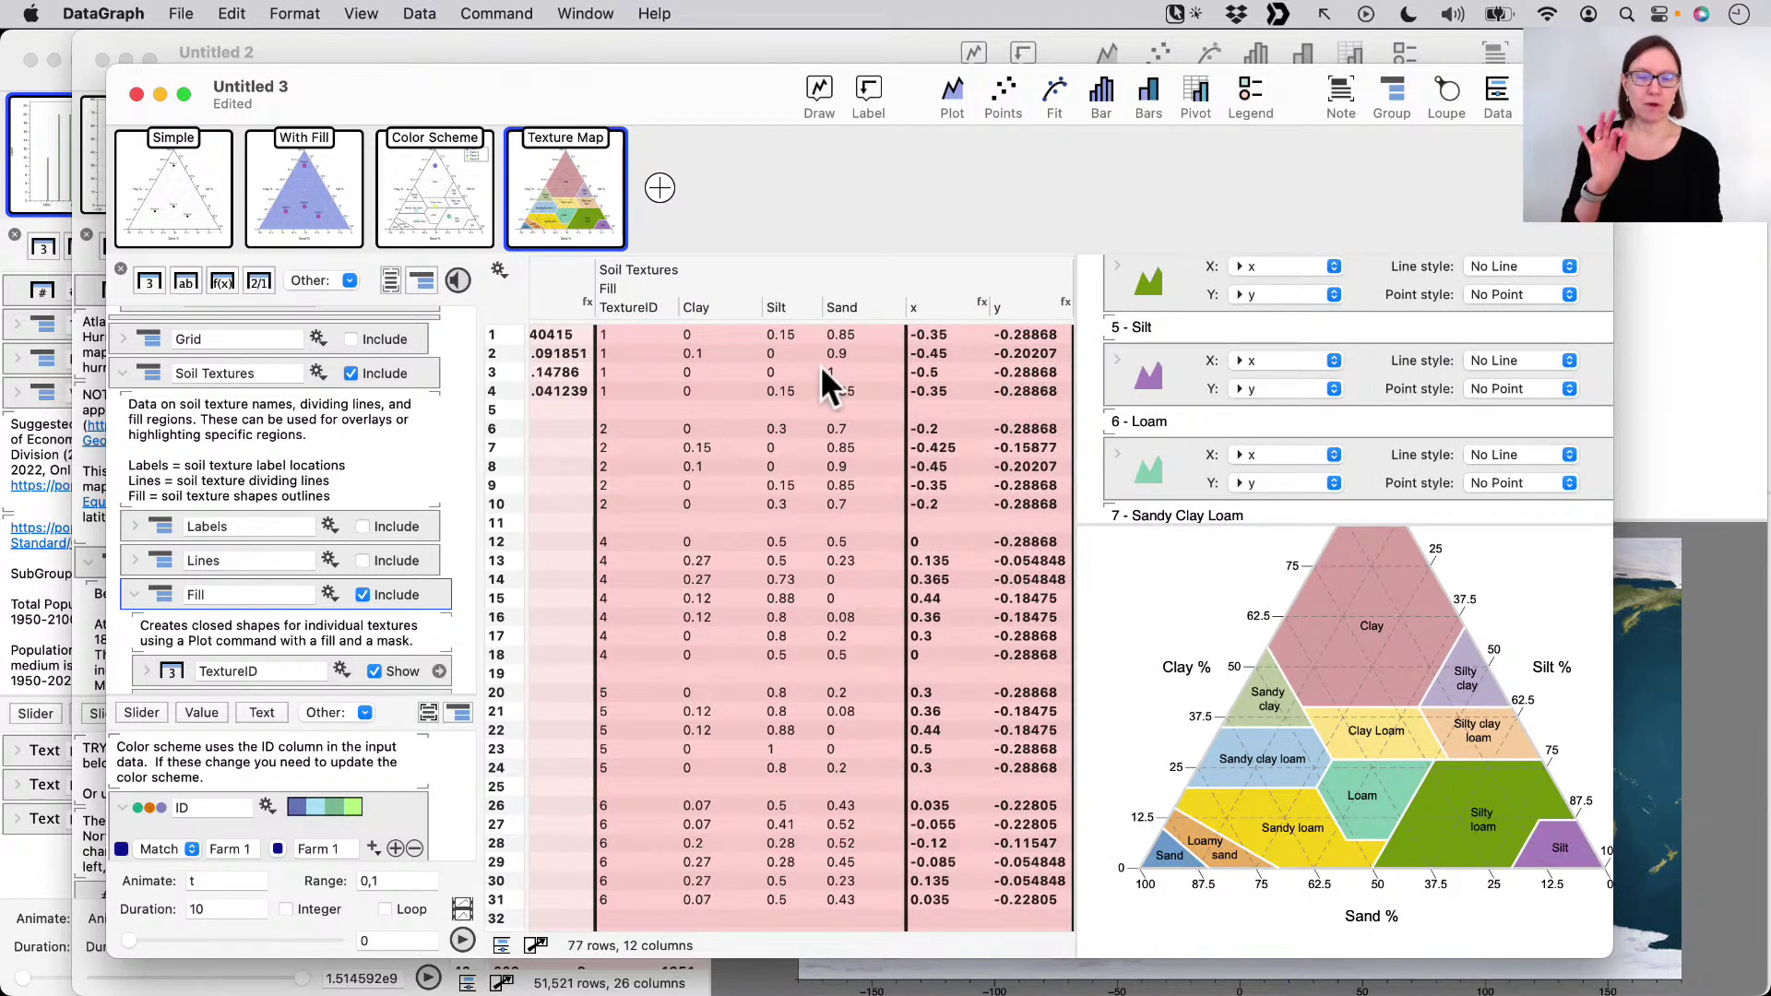
pyautogui.click(928, 300)
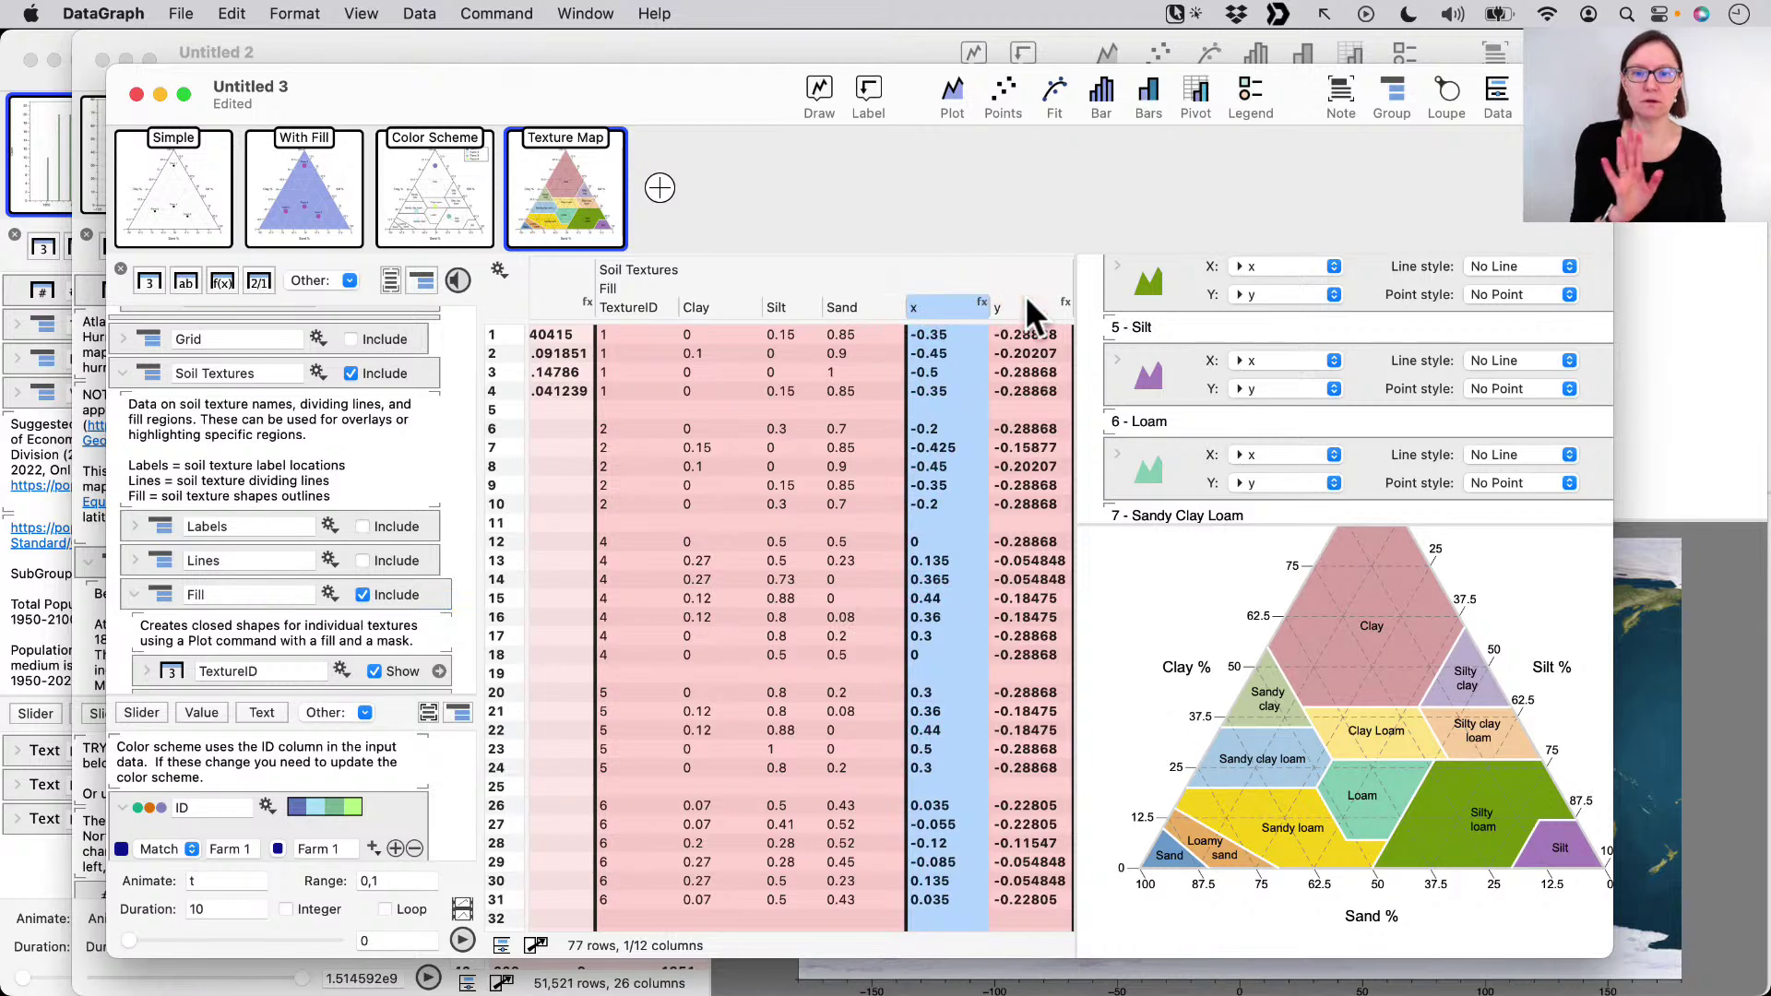
pyautogui.click(1026, 301)
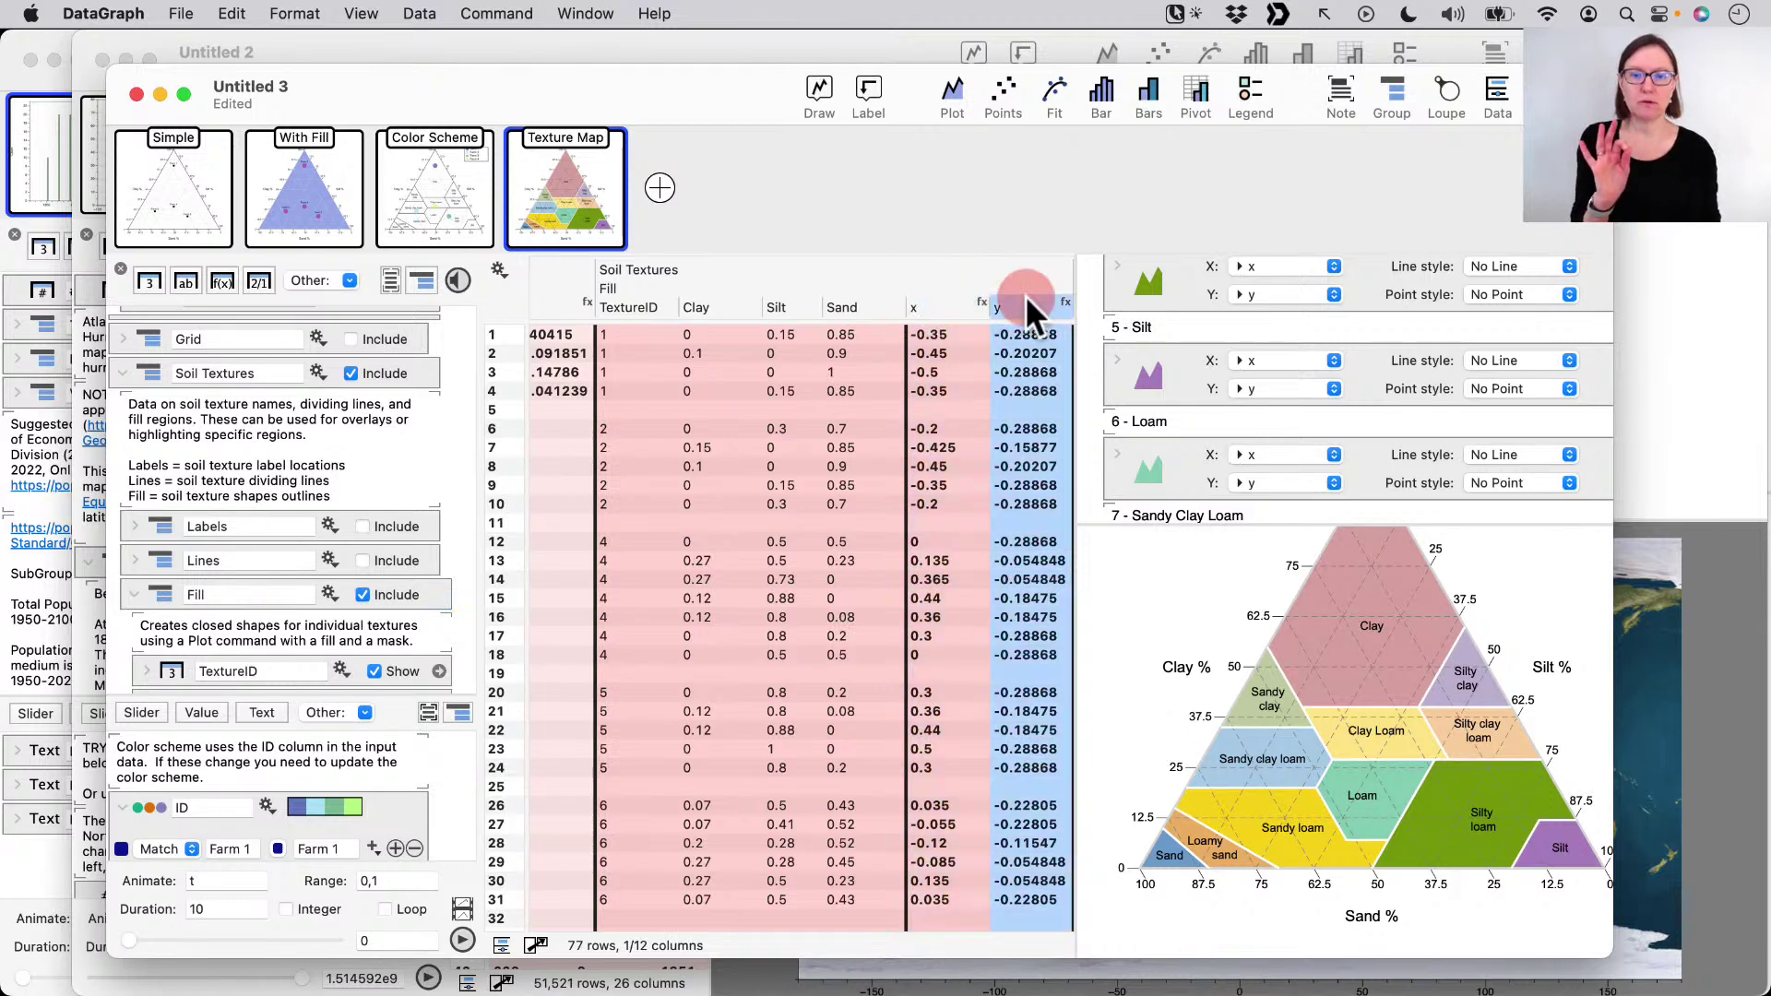
# - Add a new graph and plot the Fill group's y column against its x column as a line
pyautogui.click(655, 334)
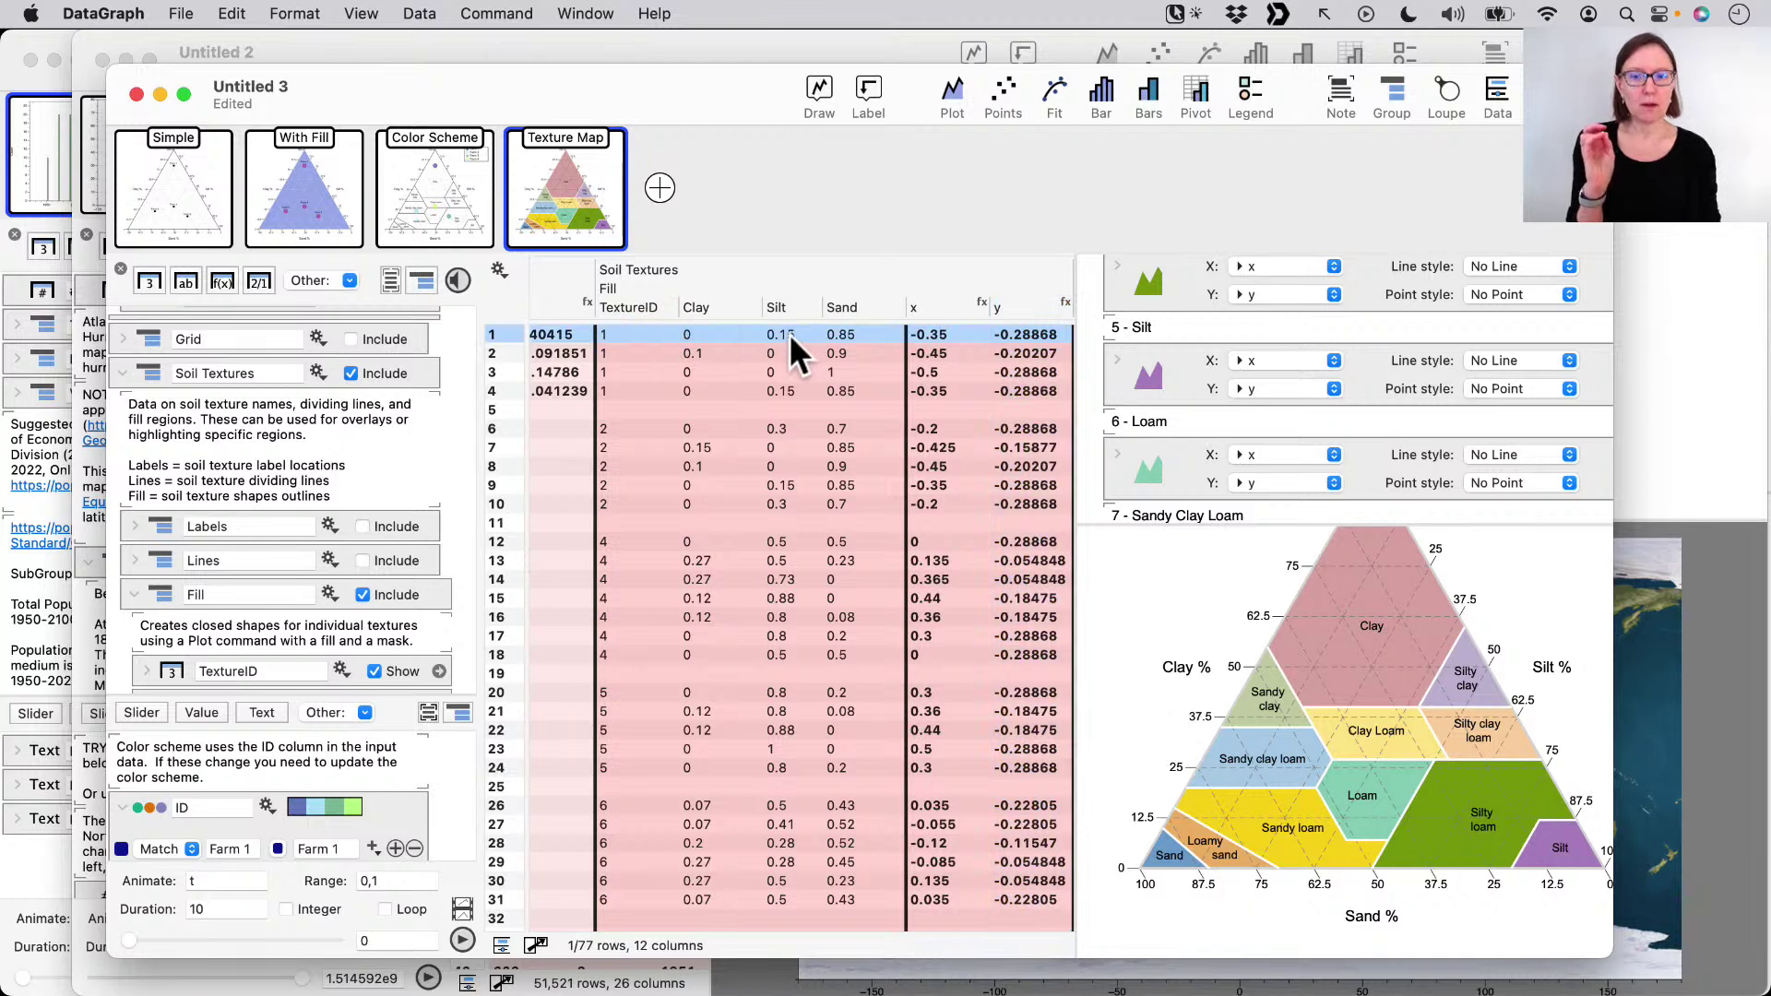
pyautogui.click(708, 391)
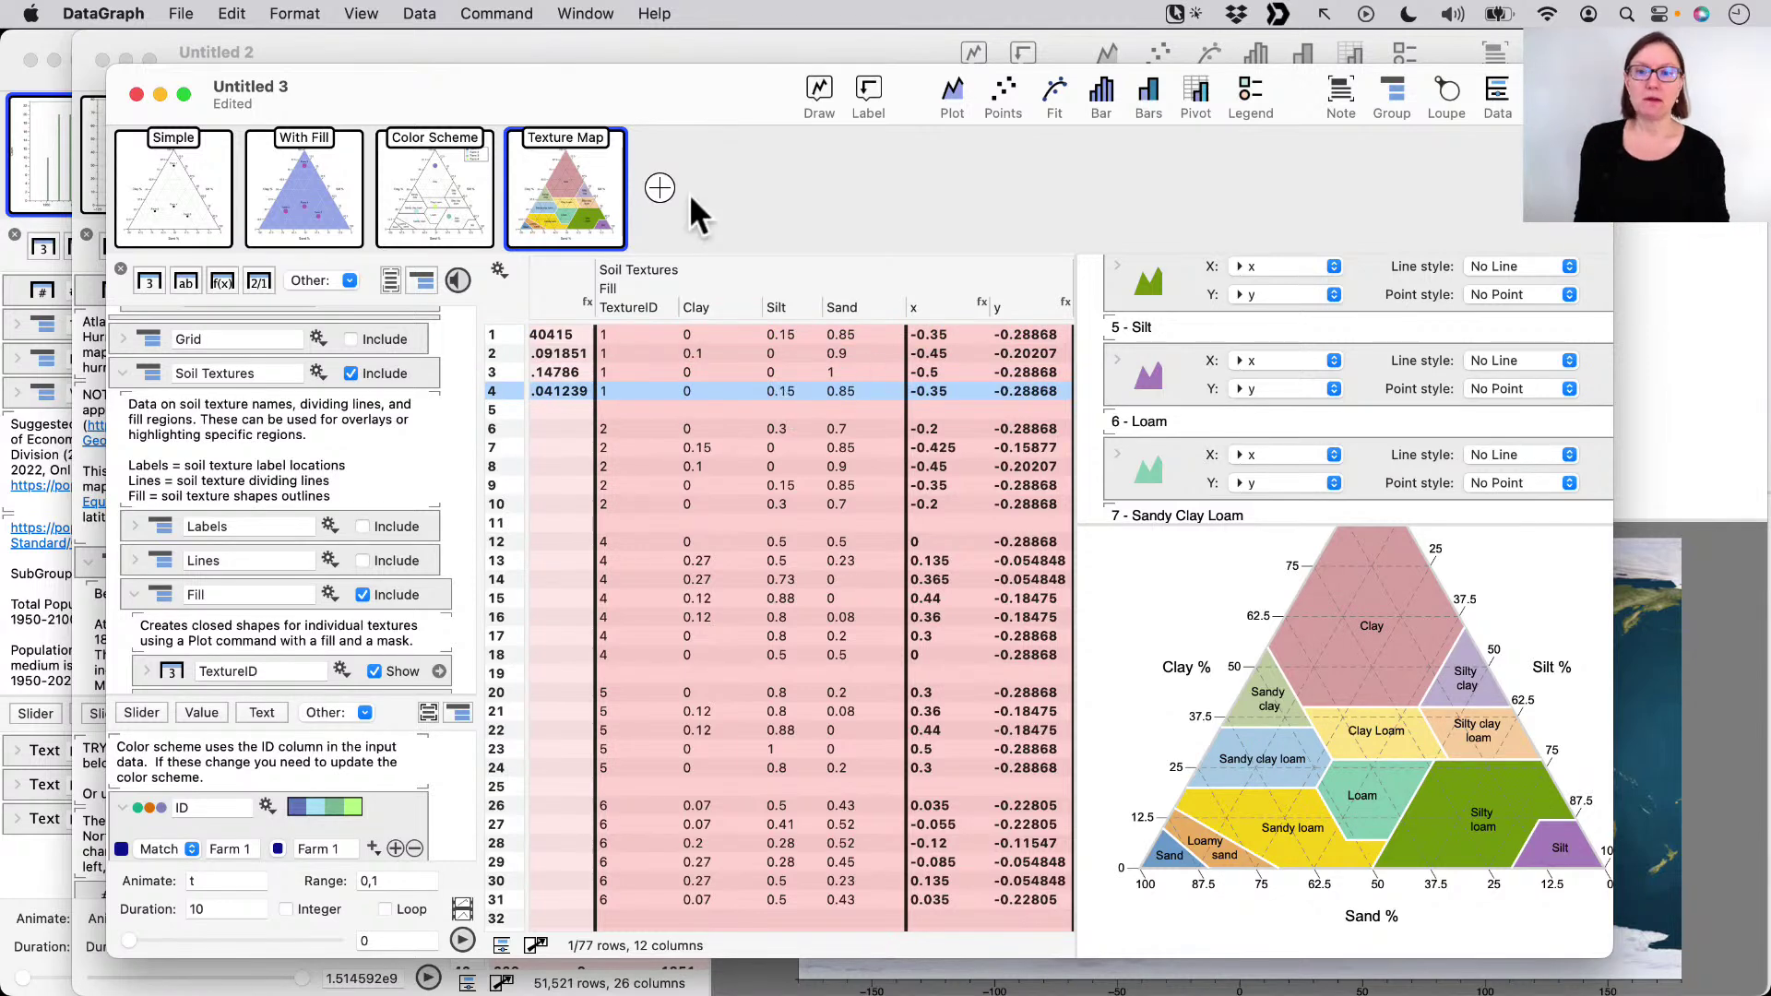
pyautogui.click(661, 182)
pyautogui.click(959, 309)
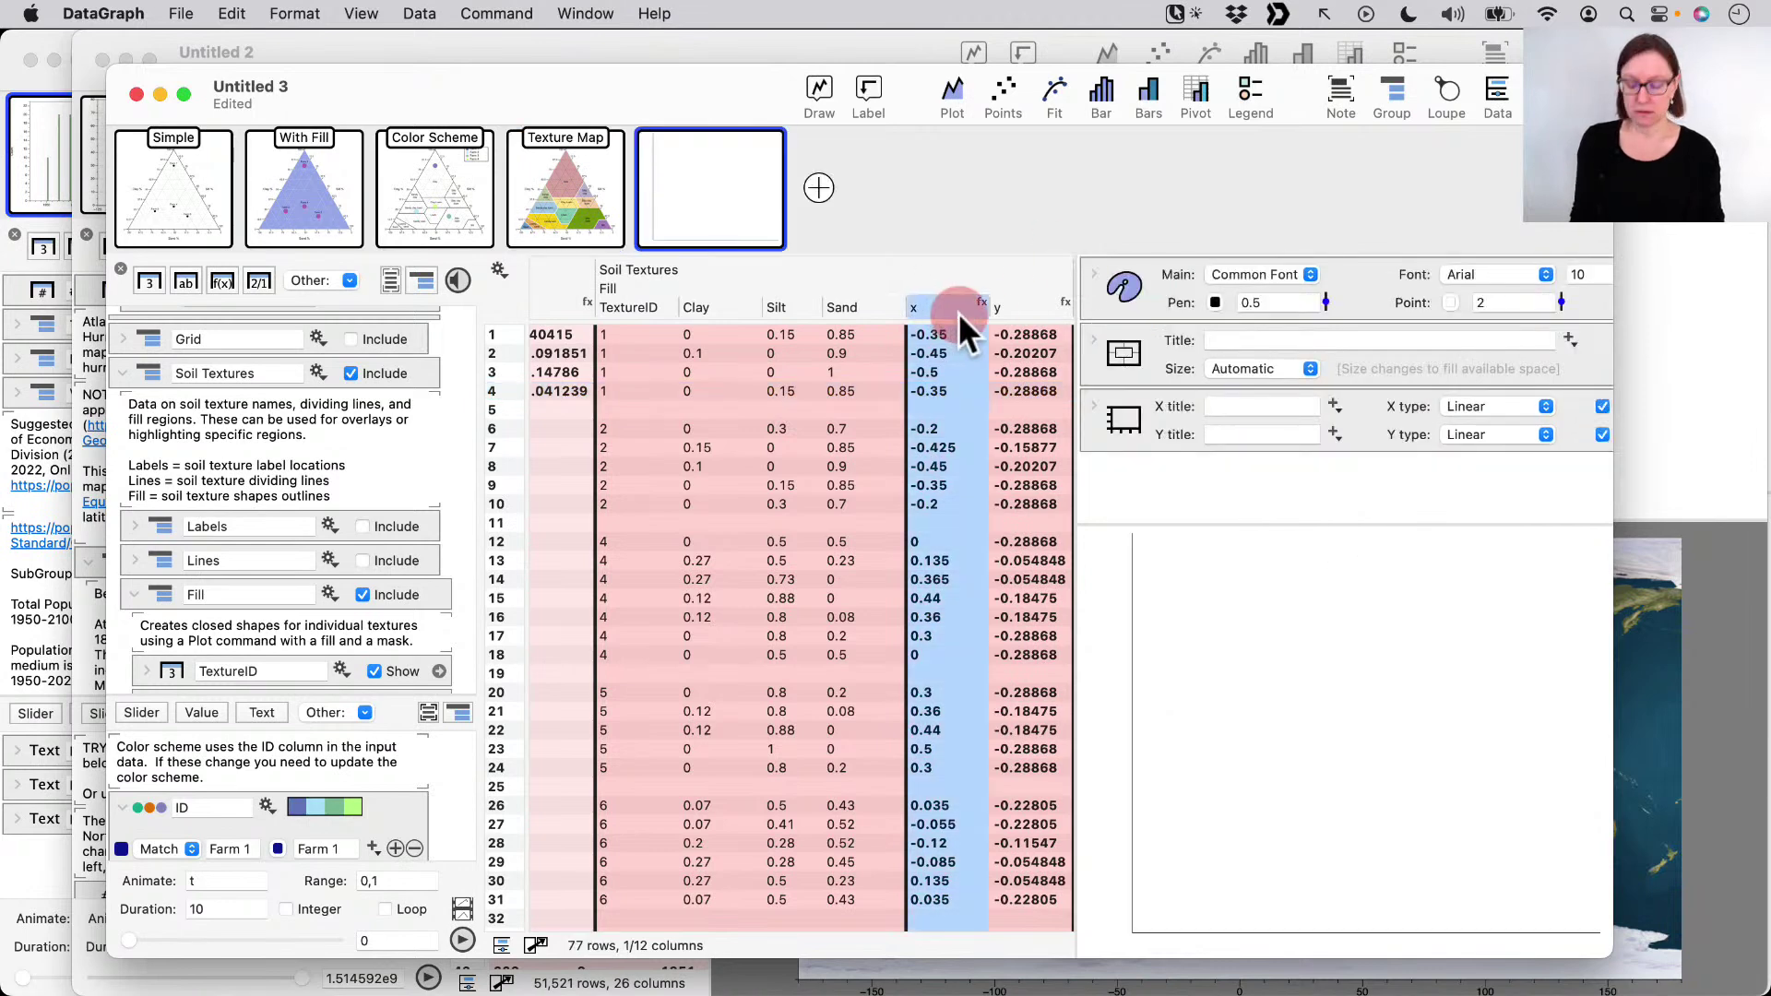
pyautogui.keyDown('shift'); pyautogui.click(1027, 304); pyautogui.keyUp('shift')
pyautogui.click(950, 96)
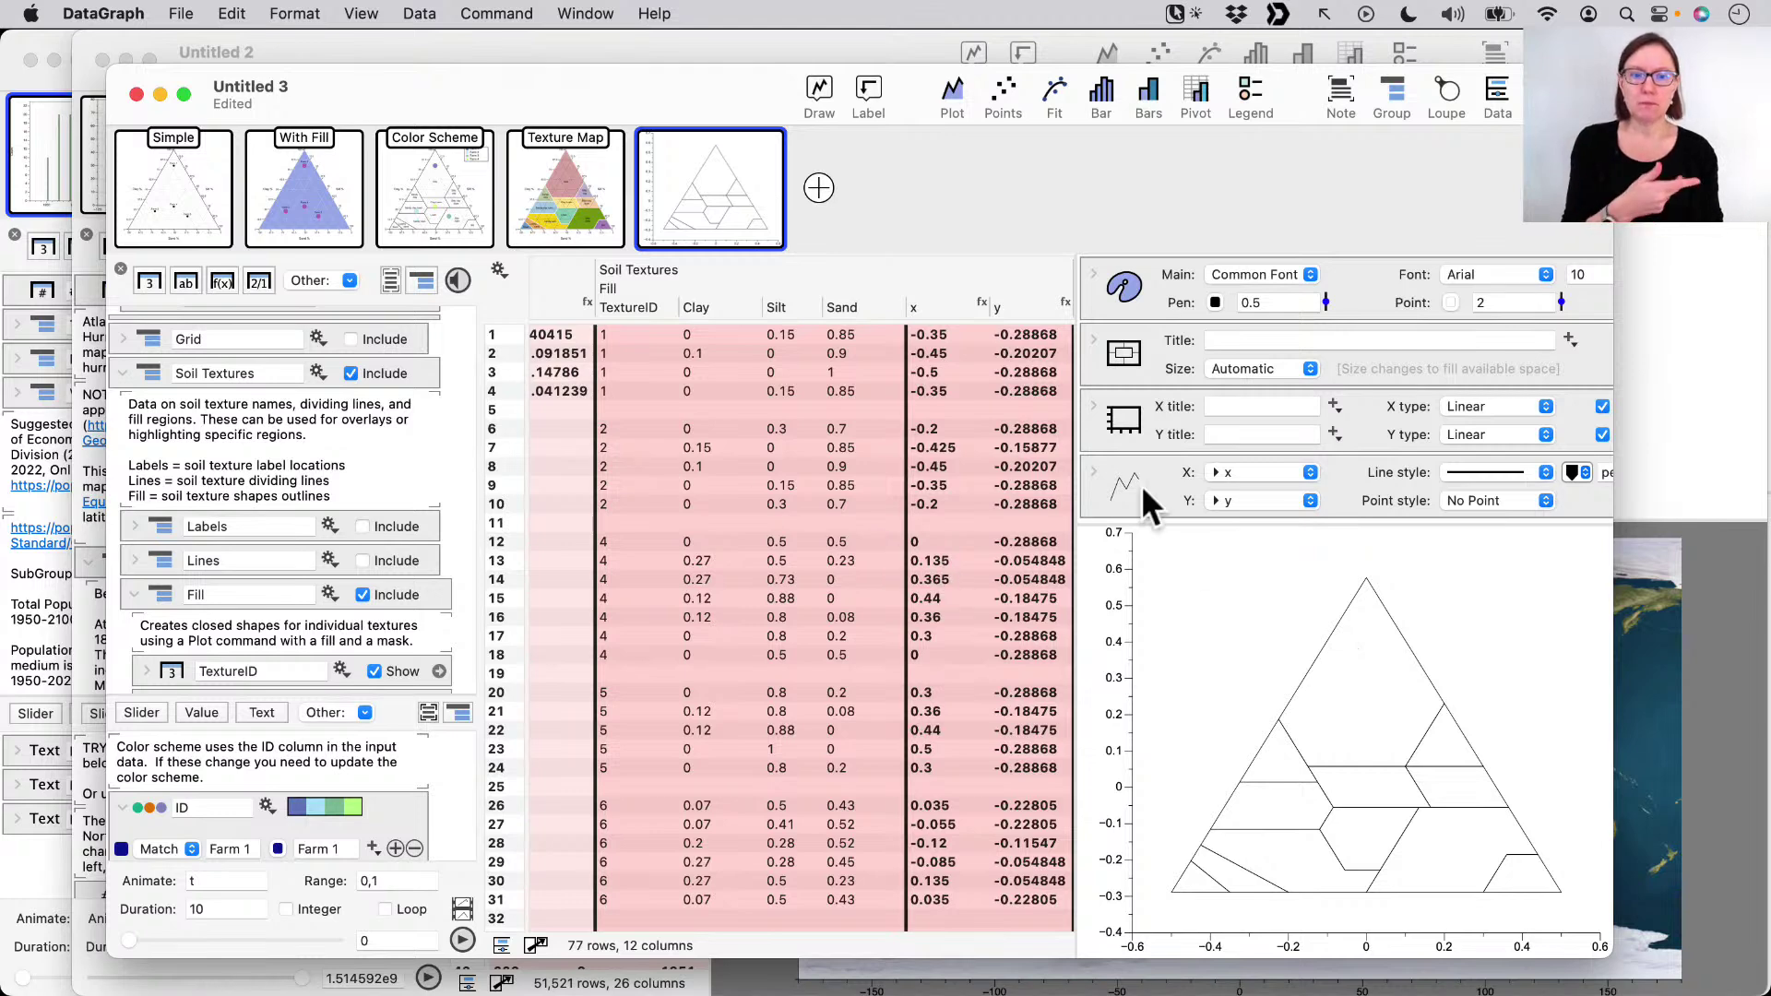
pyautogui.moveTo(616, 239)
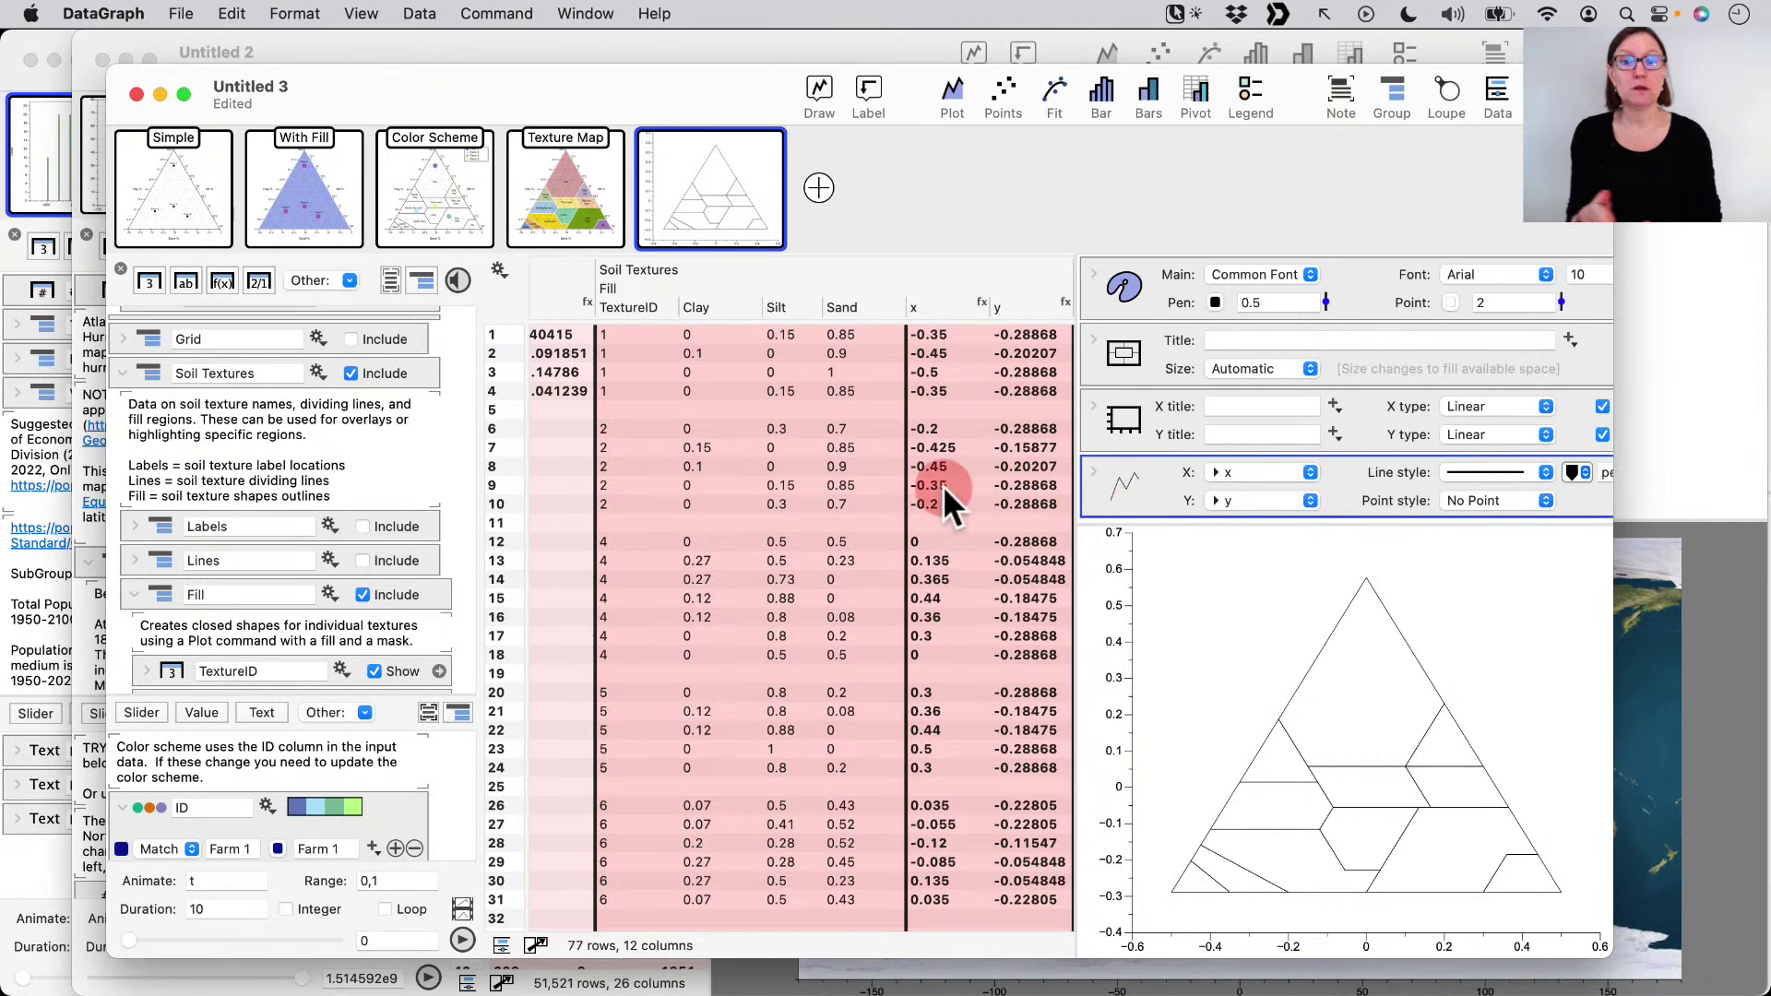
# - Examine the TextureID column and compare the first and last outline points of texture 1 in rows 1 and 4
pyautogui.click(628, 309)
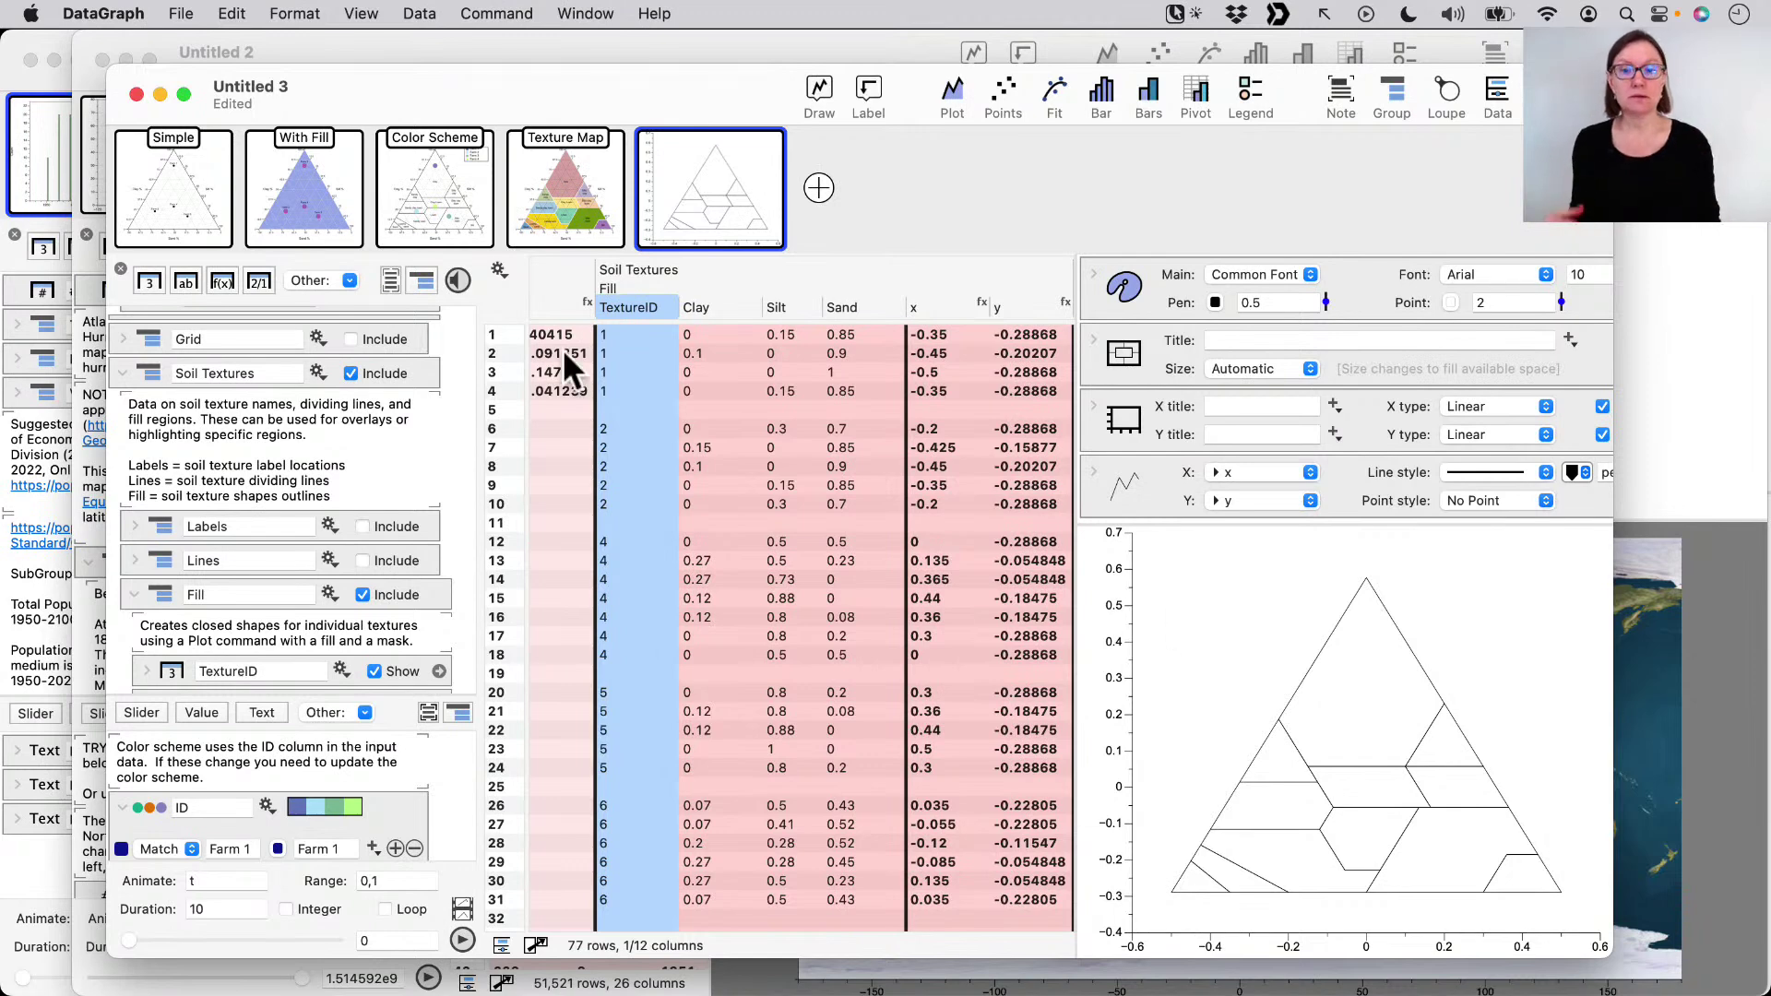
pyautogui.click(882, 336)
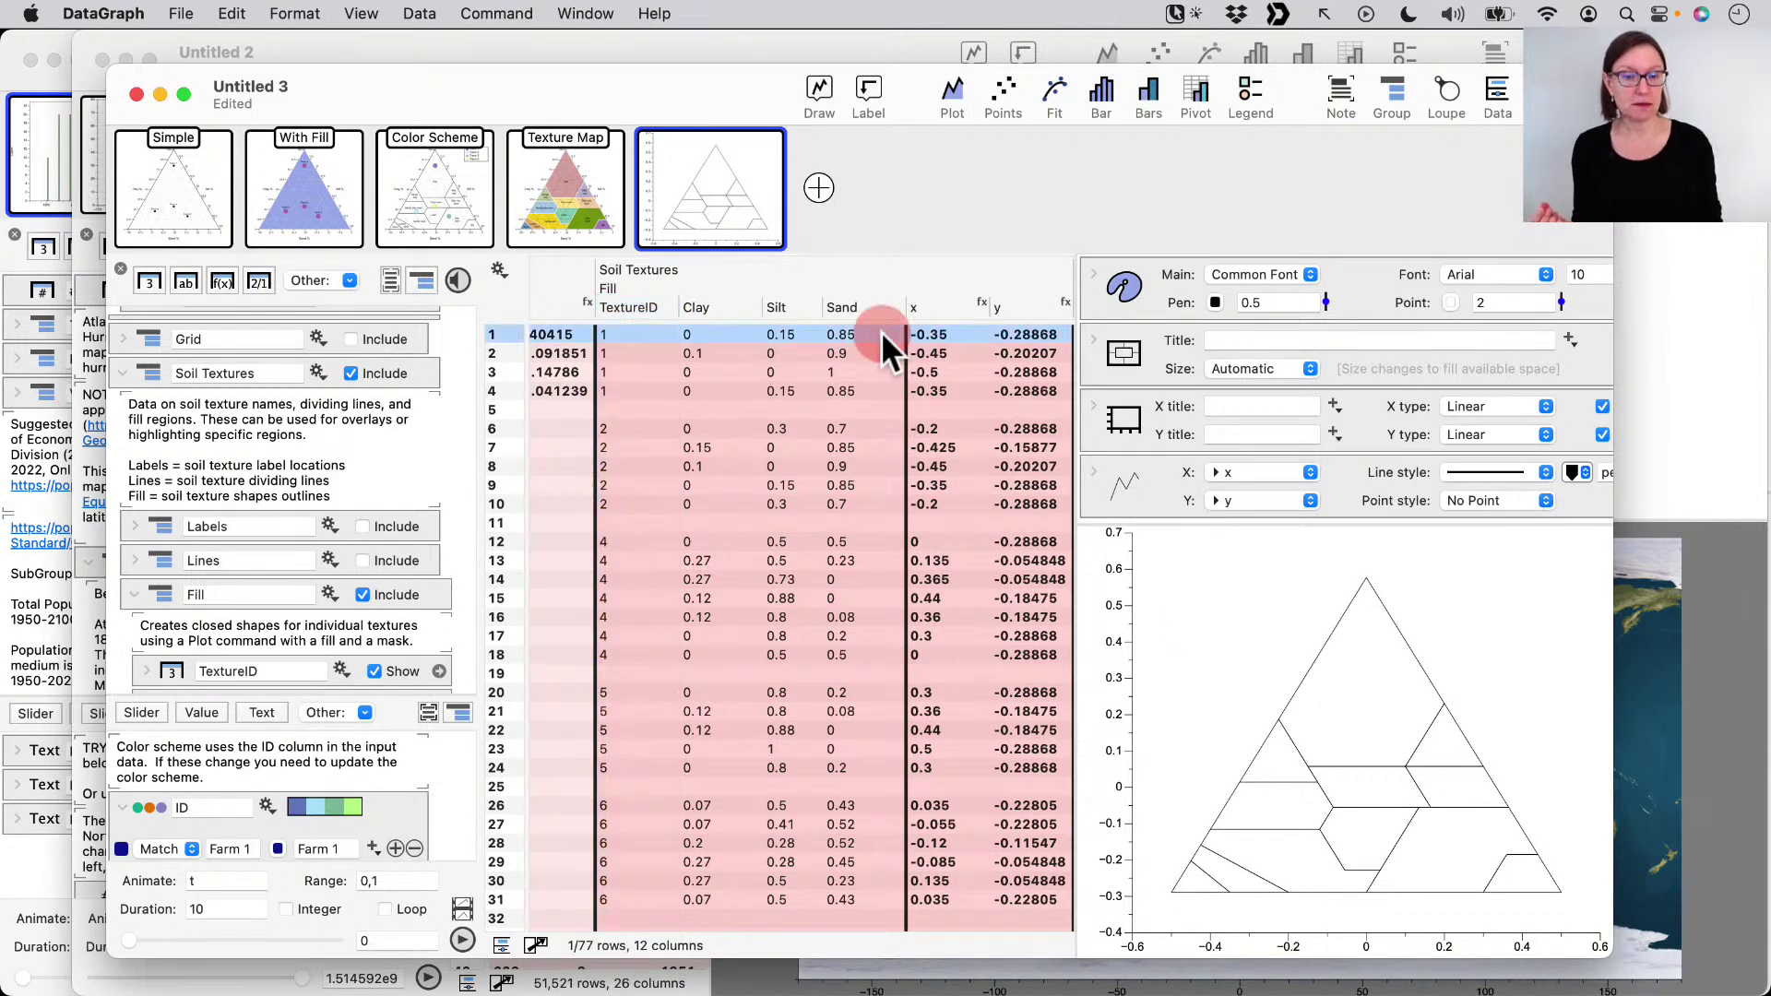
pyautogui.click(879, 390)
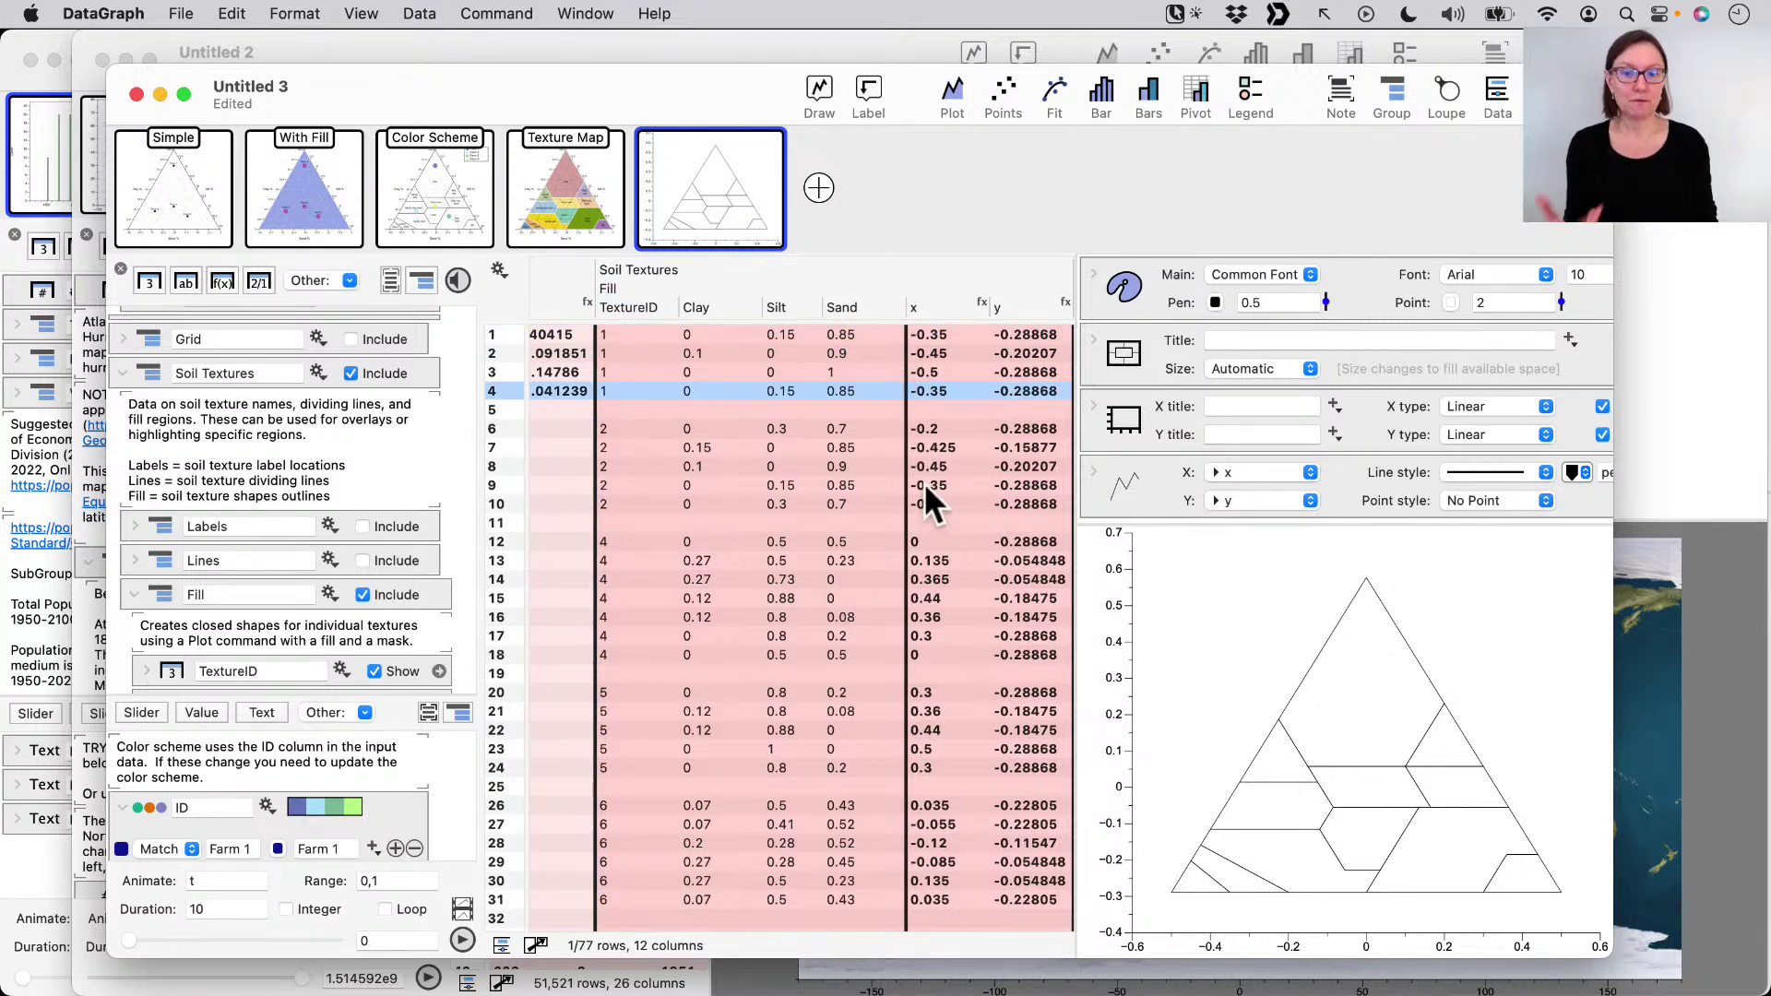
# - Mask the new line plot to include only values where TextureID = 1, and give it a solid color fill
pyautogui.click(1095, 469)
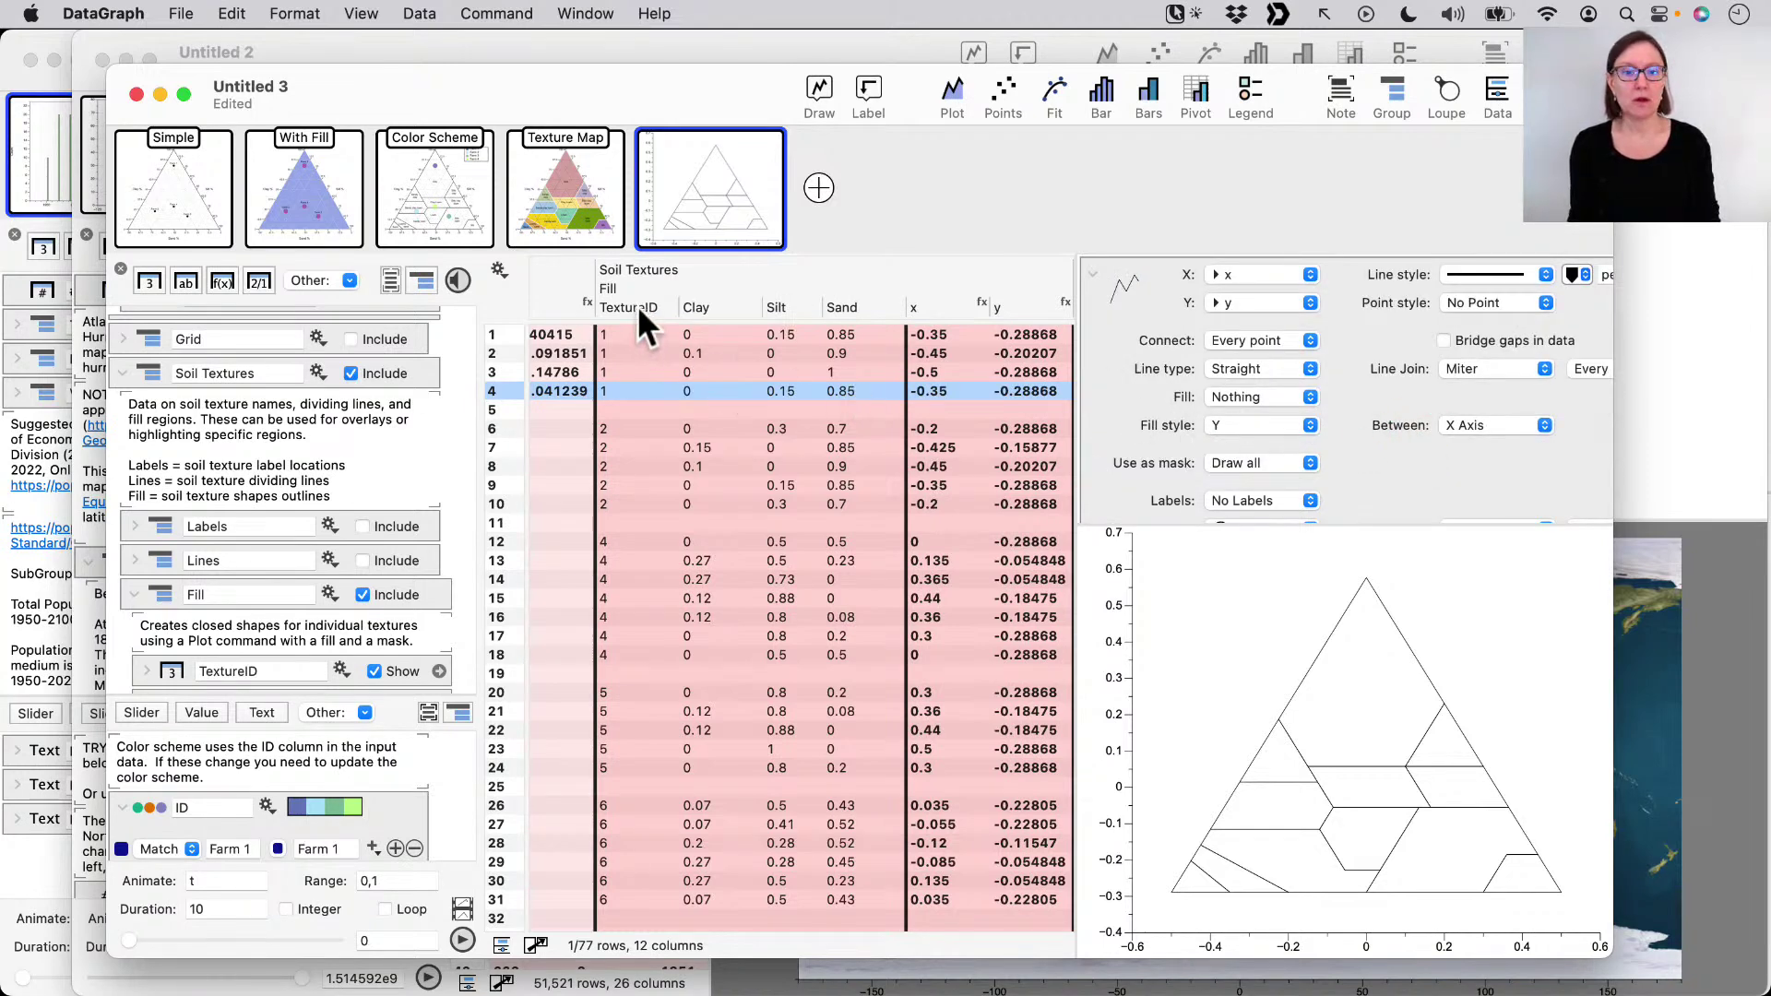
pyautogui.click(1093, 276)
pyautogui.click(1132, 477)
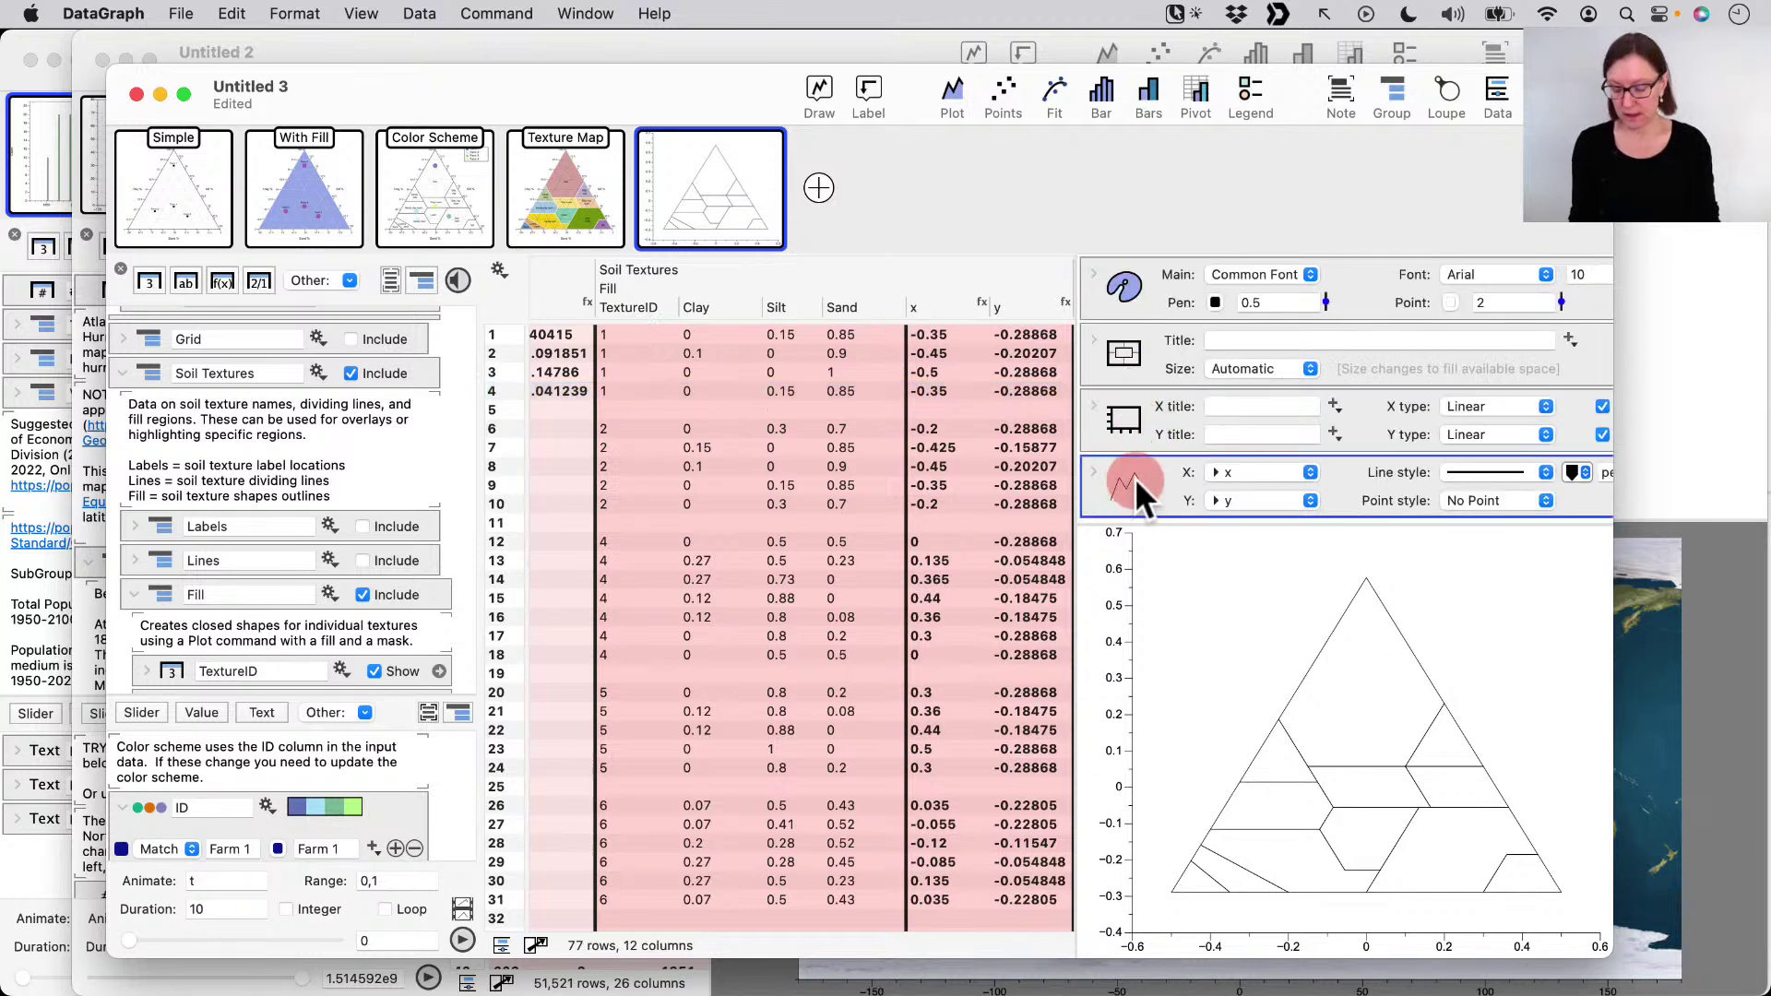
pyautogui.moveTo(1136, 477); pyautogui.dragTo(1137, 496)
pyautogui.click(1091, 477)
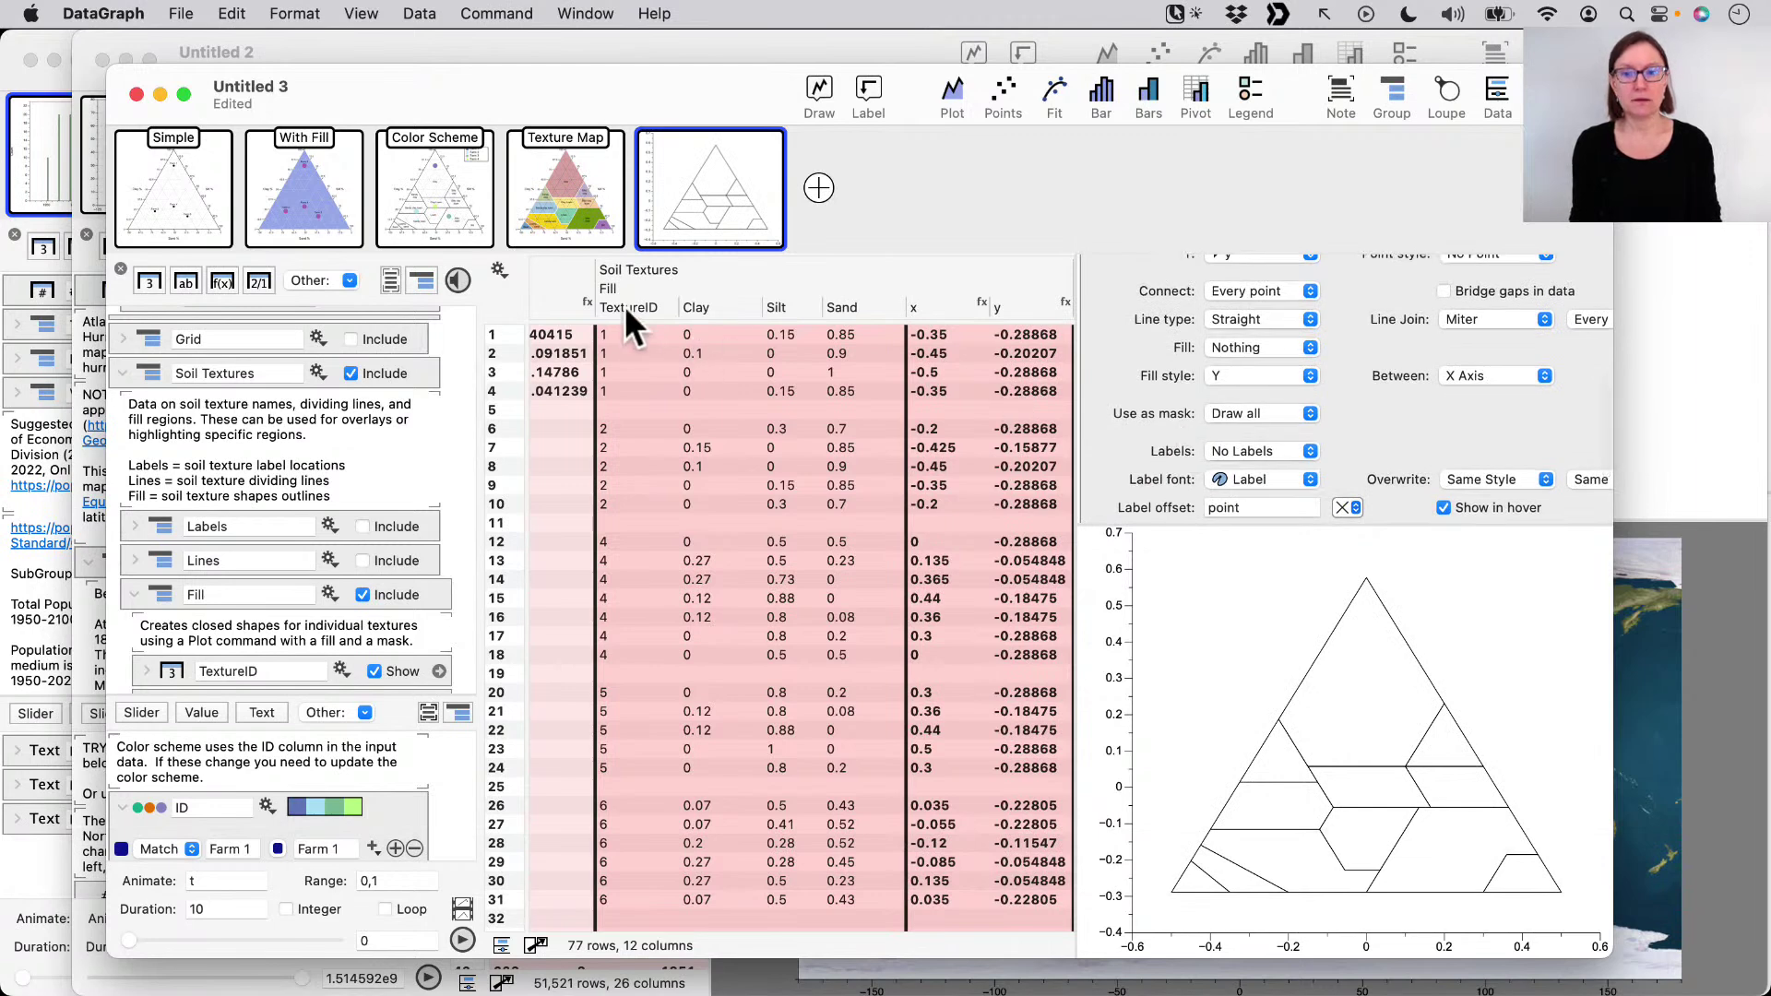
pyautogui.moveTo(630, 304); pyautogui.dragTo(1263, 413)
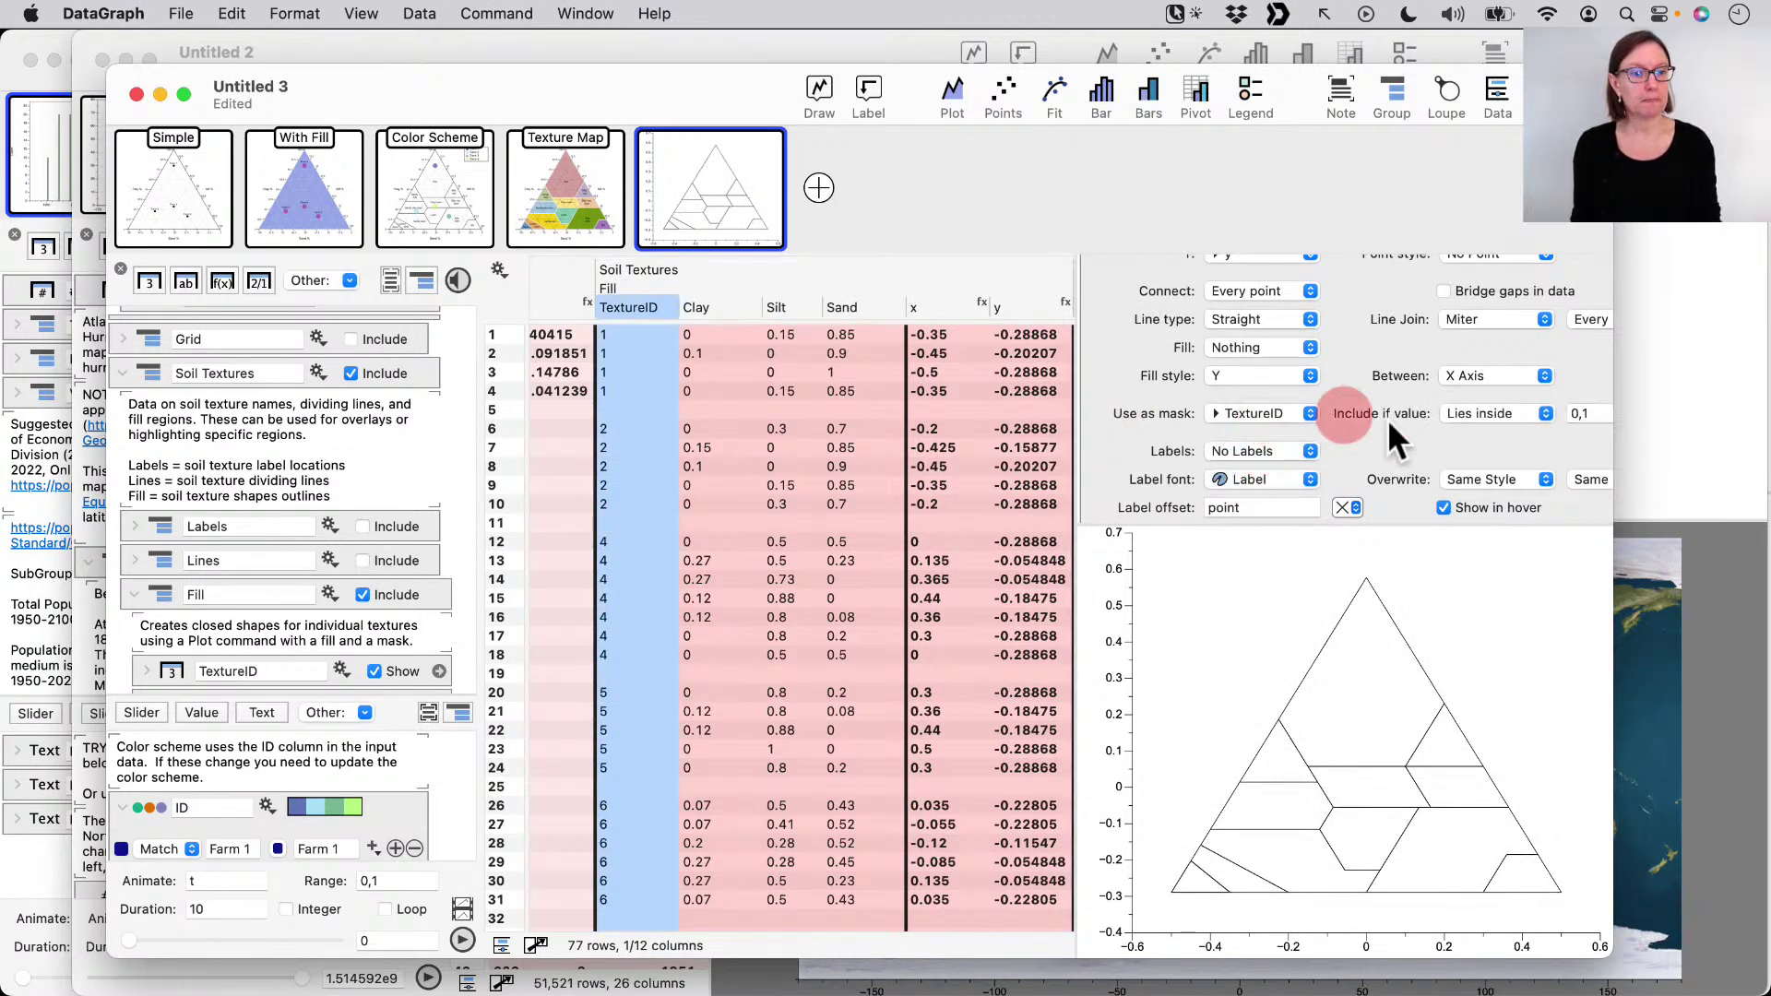
pyautogui.moveTo(1463, 413); pyautogui.dragTo(1462, 468)
pyautogui.click(1593, 413)
pyautogui.write('1')
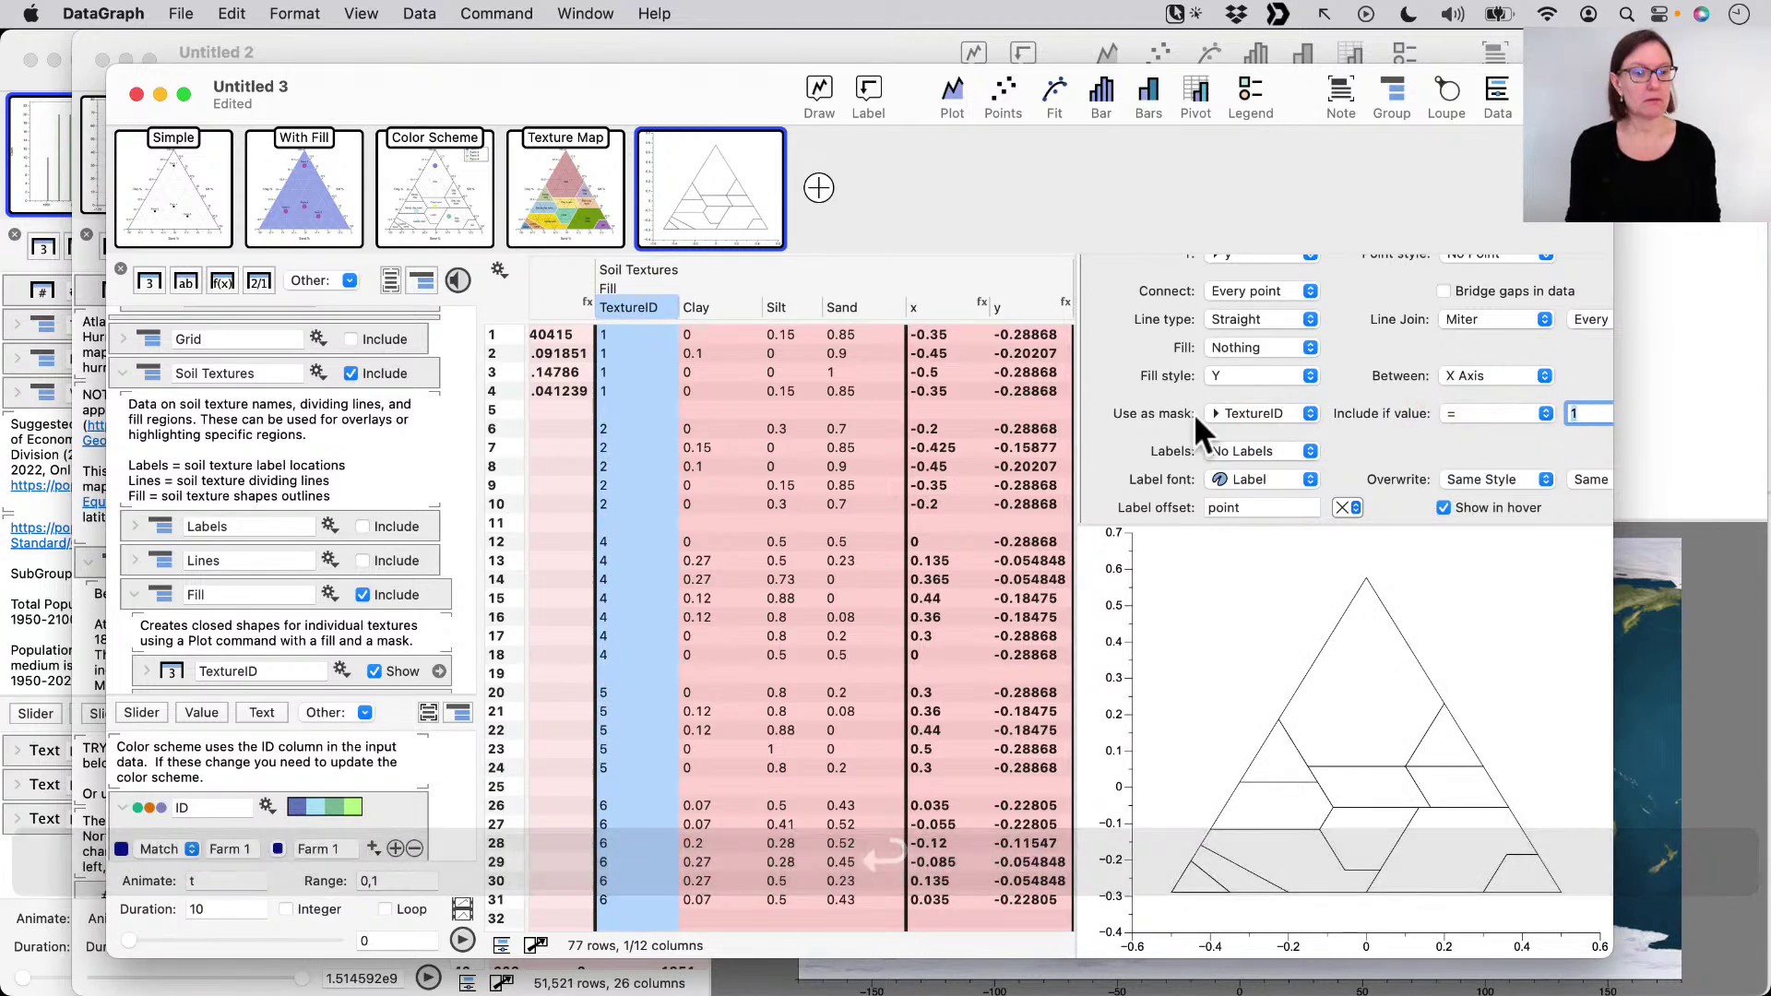
pyautogui.click(1243, 343)
pyautogui.click(1243, 385)
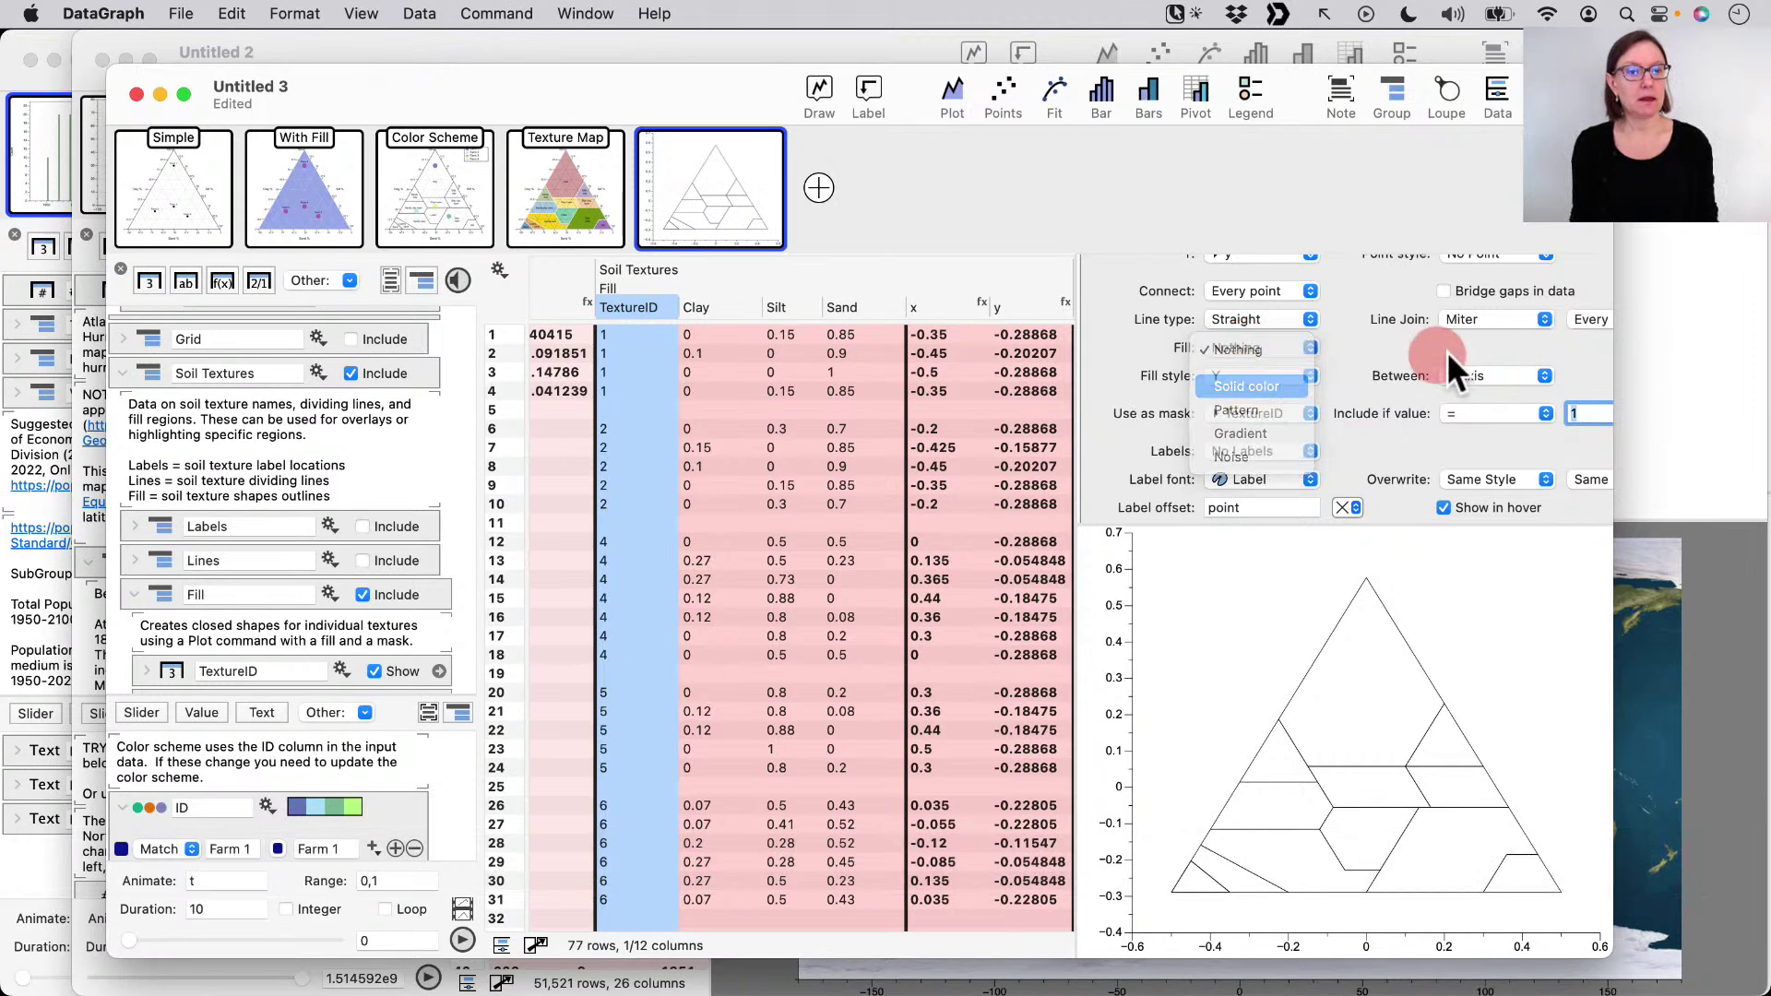
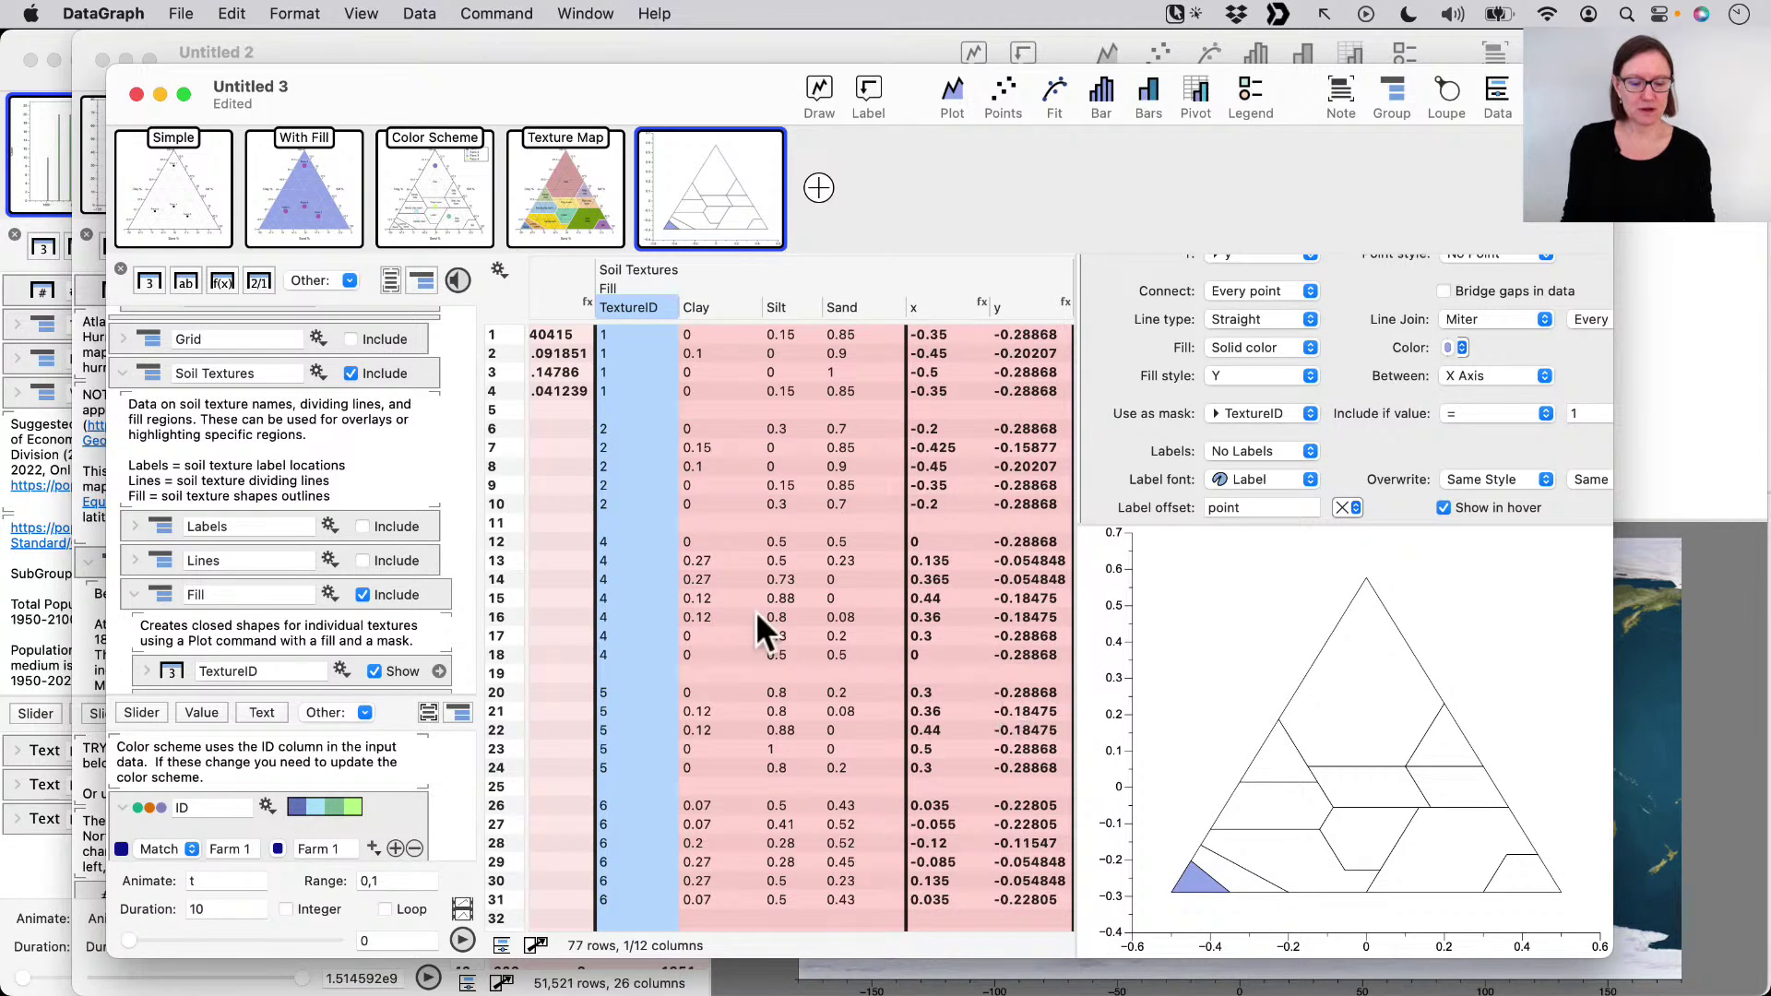
# - Review the available help resources, including the community forum, manual, YouTube channel and ways to ask a question
pyautogui.click(653, 12)
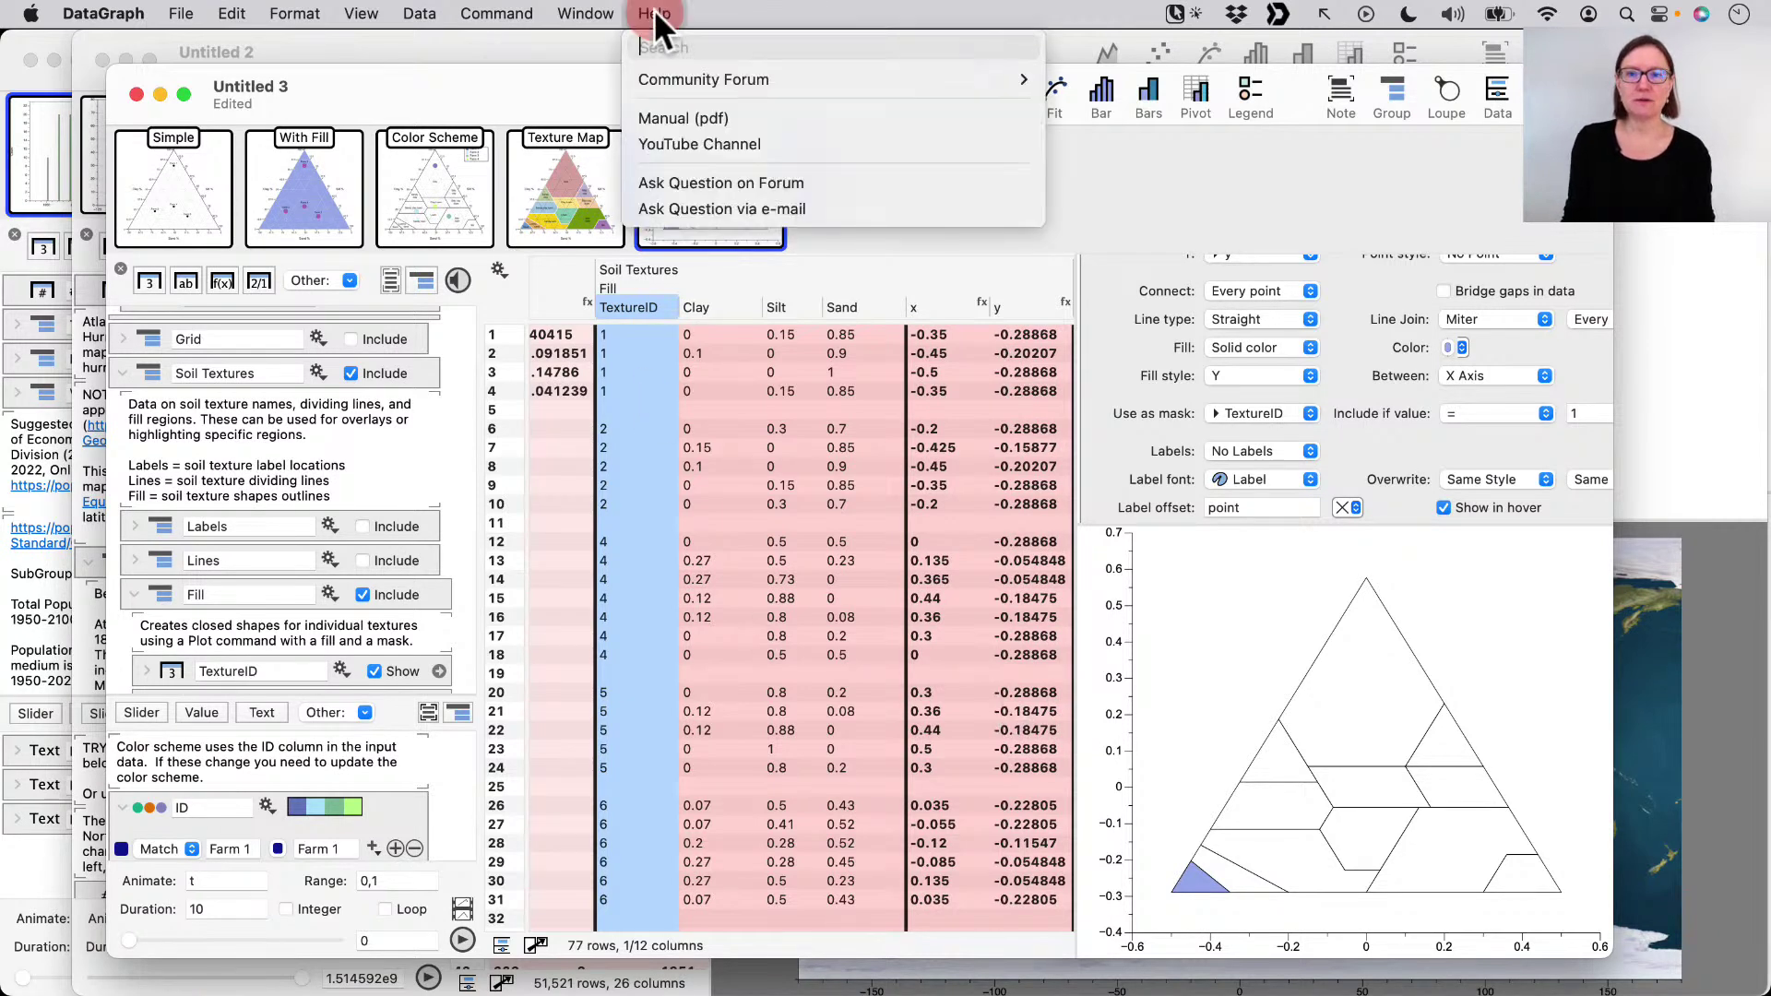
pyautogui.moveTo(677, 77)
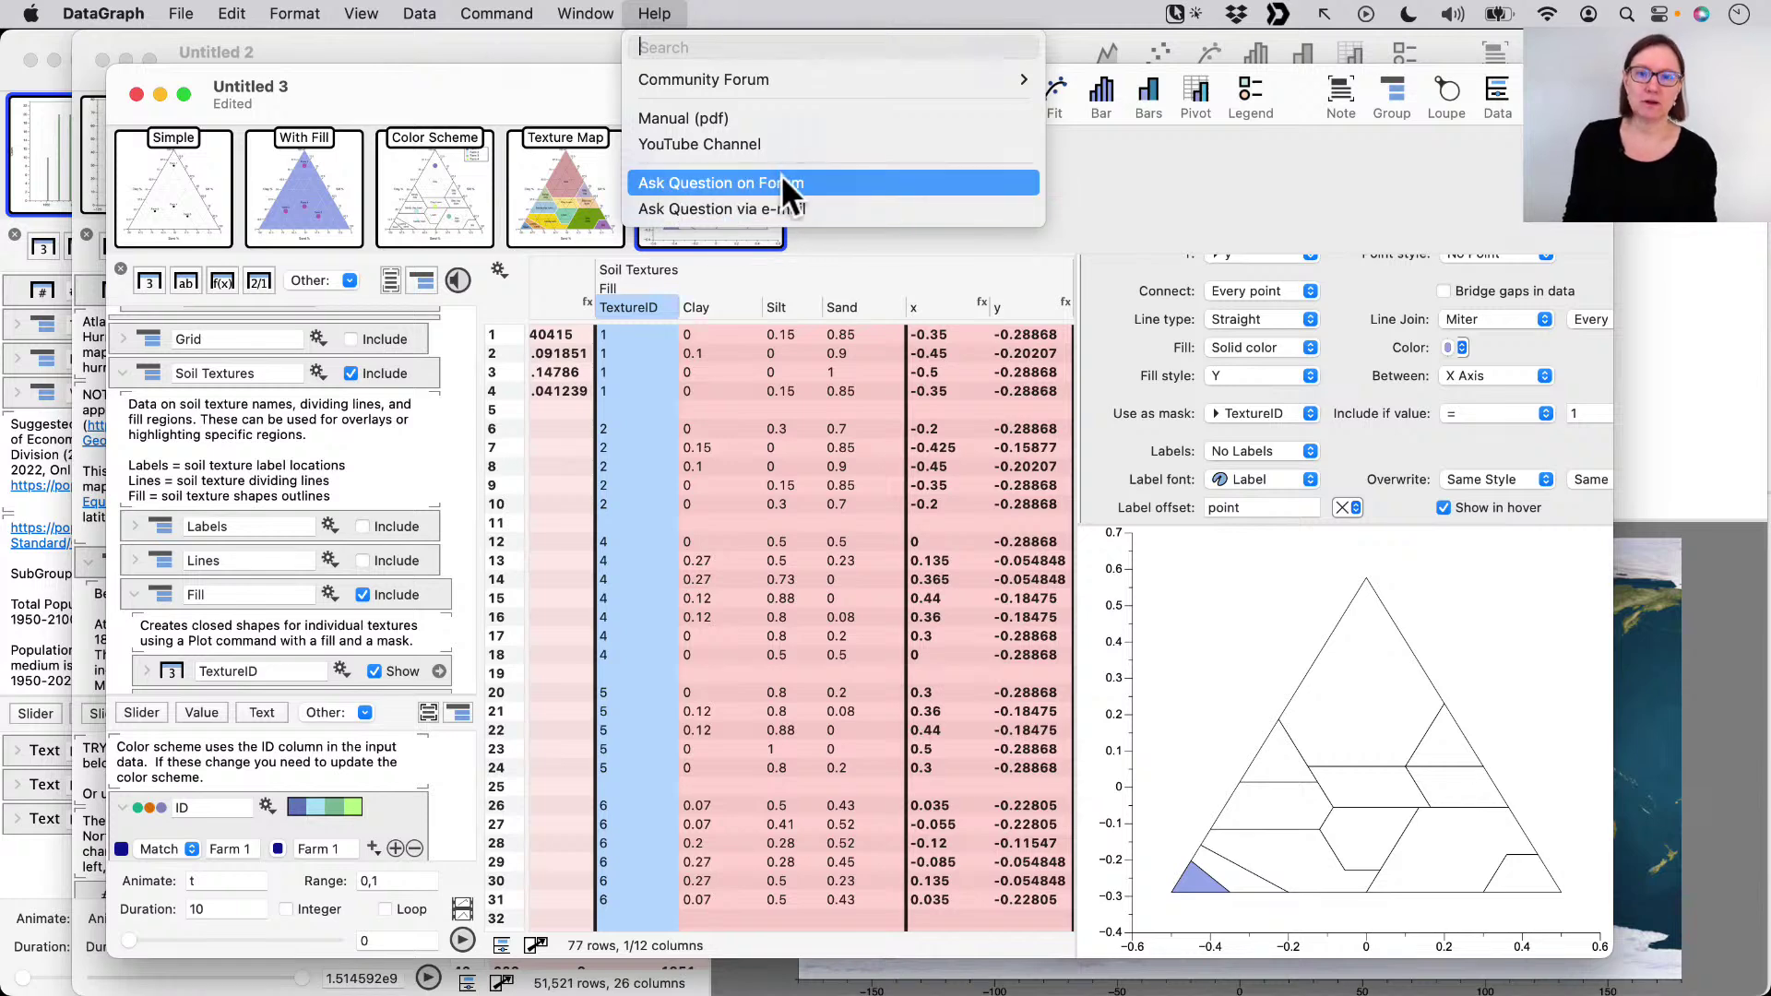
pyautogui.click(855, 254)
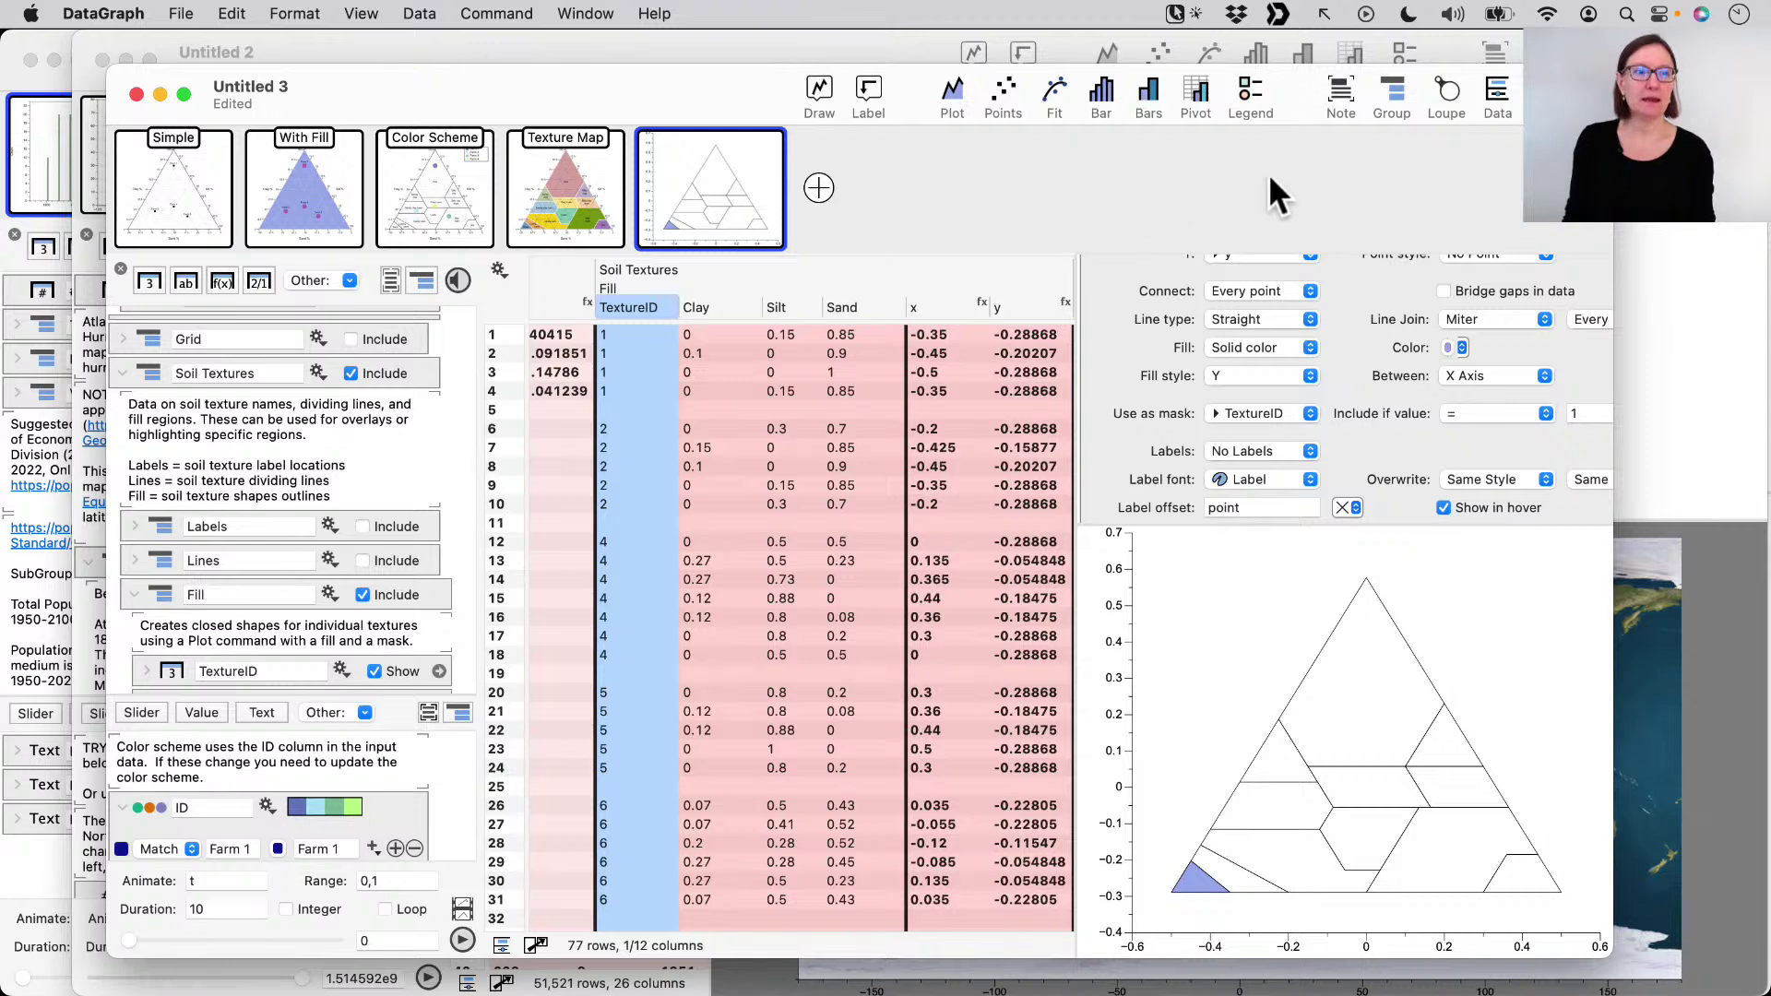